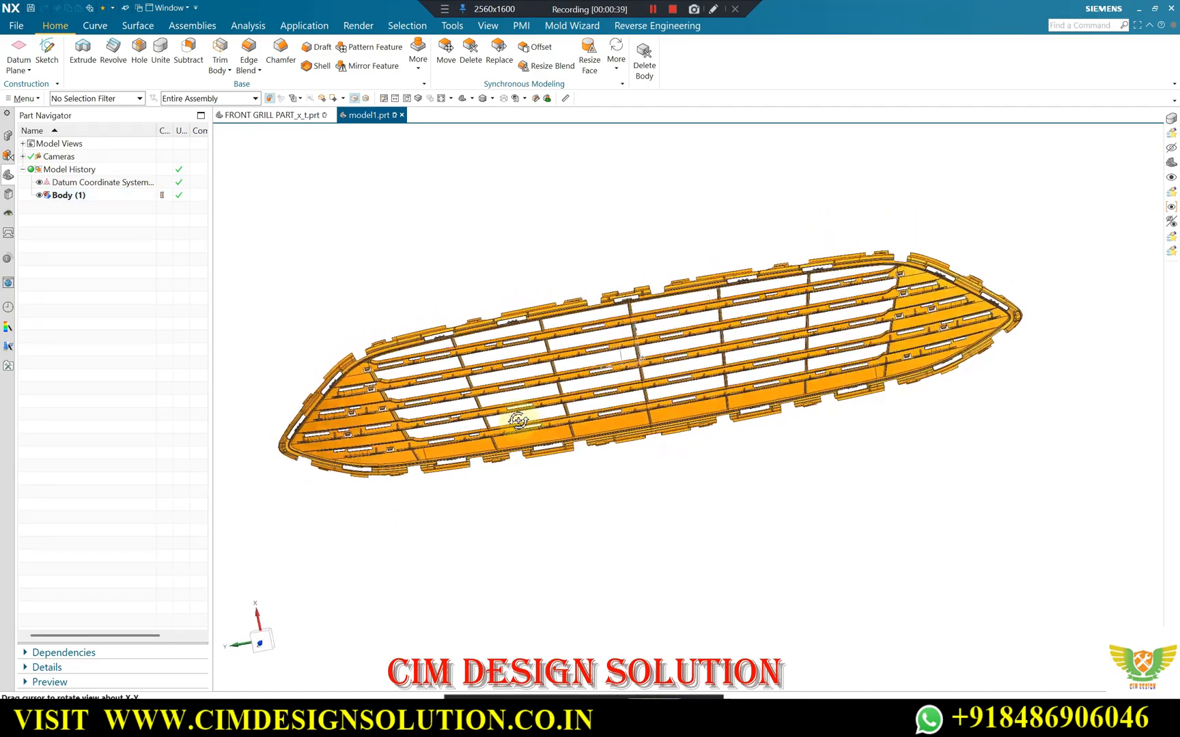
# Examine the overall shape of the front grille body and its horizontal slats from several angles.
pyautogui.moveTo(518, 421); pyautogui.dragTo(552, 413, button='middle')
pyautogui.scroll(2, 732, 369)
pyautogui.moveTo(732, 369); pyautogui.dragTo(864, 314, button='middle')
pyautogui.scroll(-2, 769, 357)
pyautogui.moveTo(707, 318); pyautogui.dragTo(758, 345, button='middle')
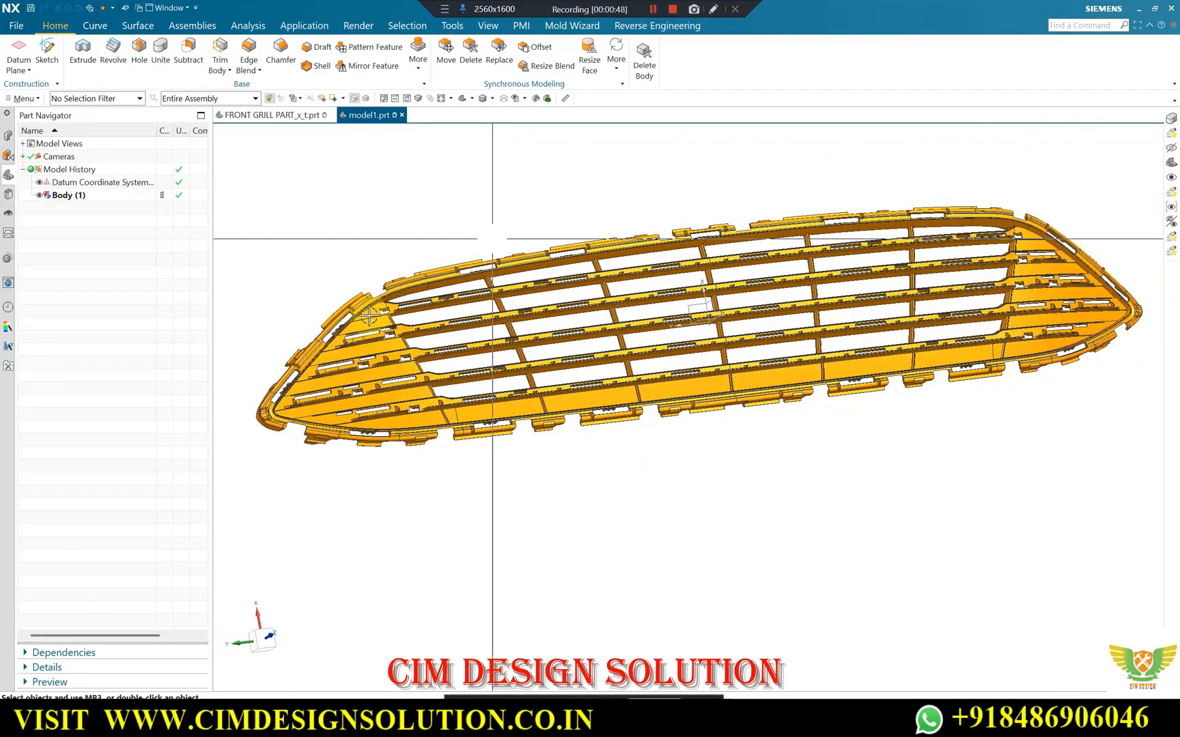
pyautogui.scroll(-1, 537, 336)
pyautogui.moveTo(758, 325)
pyautogui.mouseDown(button='middle')
pyautogui.moveTo(748, 266)
pyautogui.moveTo(763, 292)
pyautogui.moveTo(753, 311)
pyautogui.mouseUp(button='middle')
pyautogui.scroll(1, 764, 293)
pyautogui.scroll(-1, 592, 322)
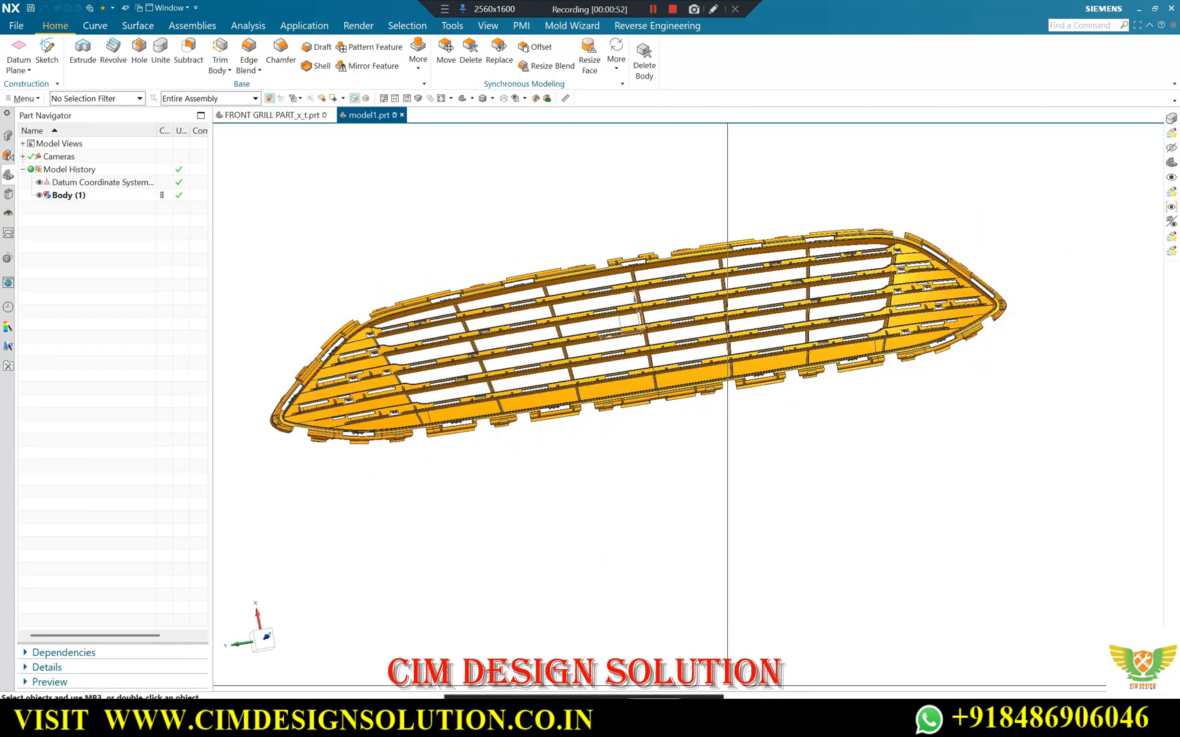
# Switch to the Google Meet call to check the participant list, and return to the NX grille model.
pyautogui.moveTo(635, 721)
pyautogui.click(581, 664)
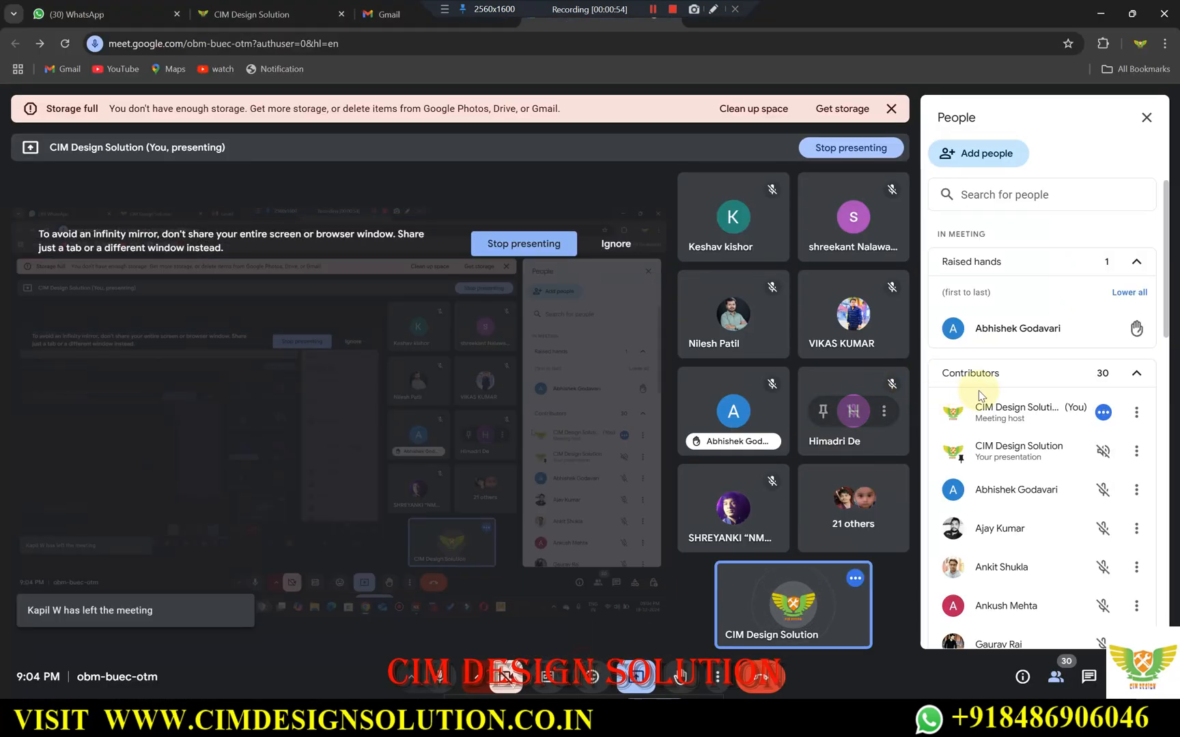
pyautogui.click(1098, 15)
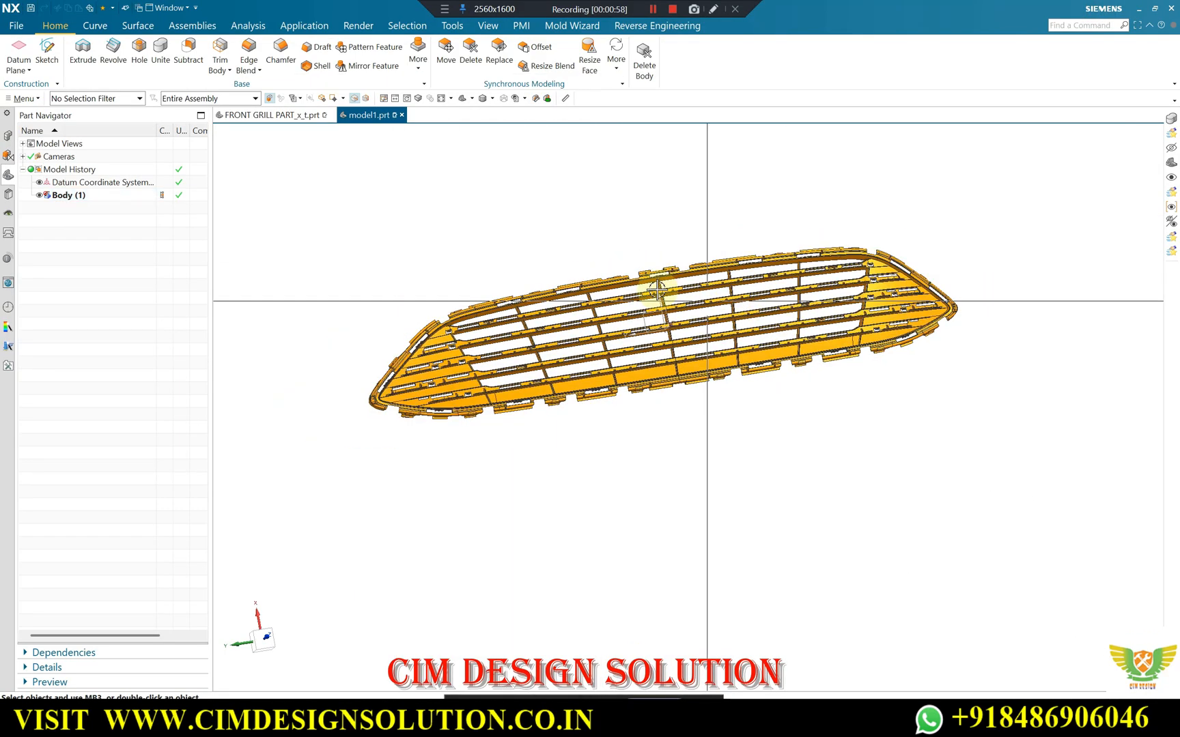
# Examine the grille's tapered end with its slots and the full row of openings across the body.
pyautogui.scroll(3, 678, 292)
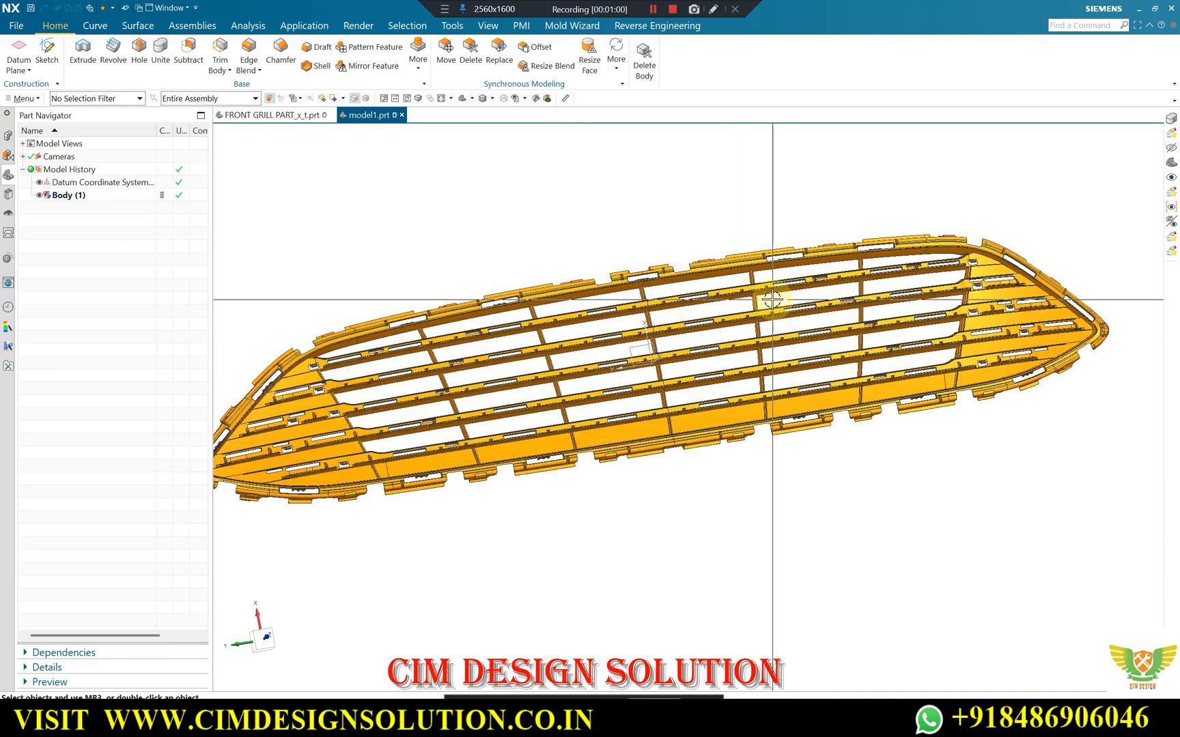
pyautogui.scroll(-2, 680, 368)
pyautogui.scroll(5, 448, 447)
pyautogui.scroll(-1, 613, 284)
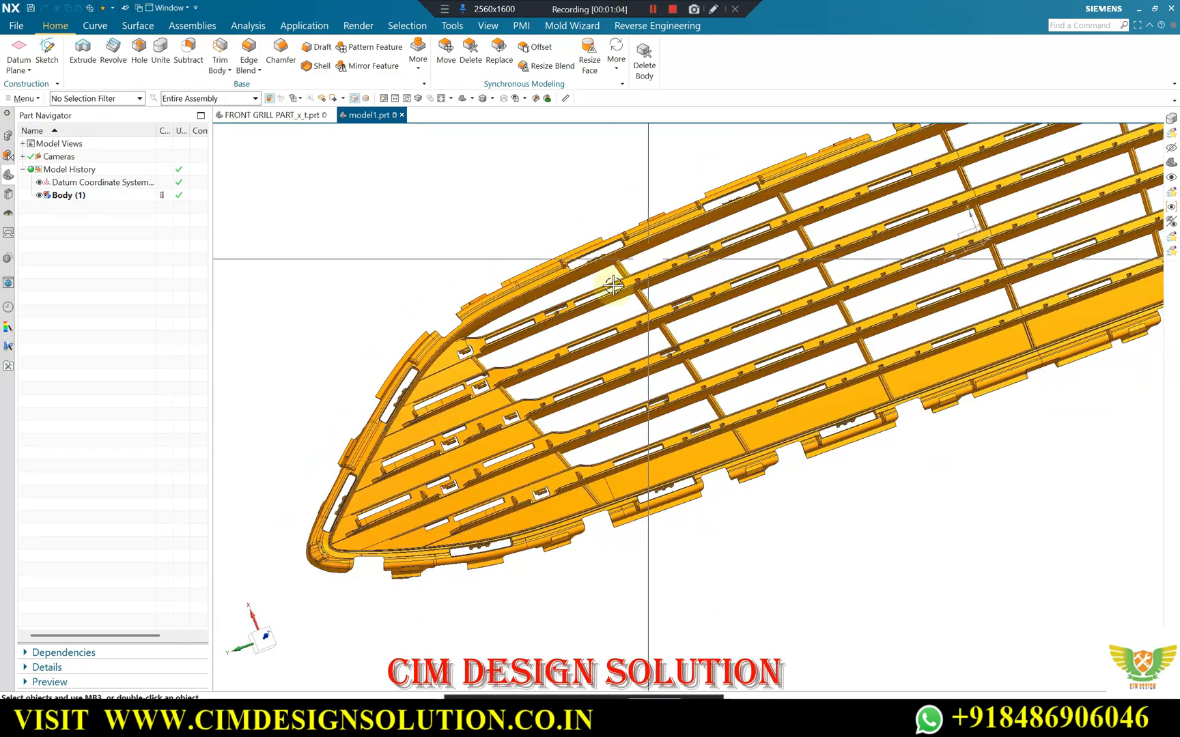
pyautogui.scroll(-2, 500, 307)
pyautogui.scroll(1, 690, 365)
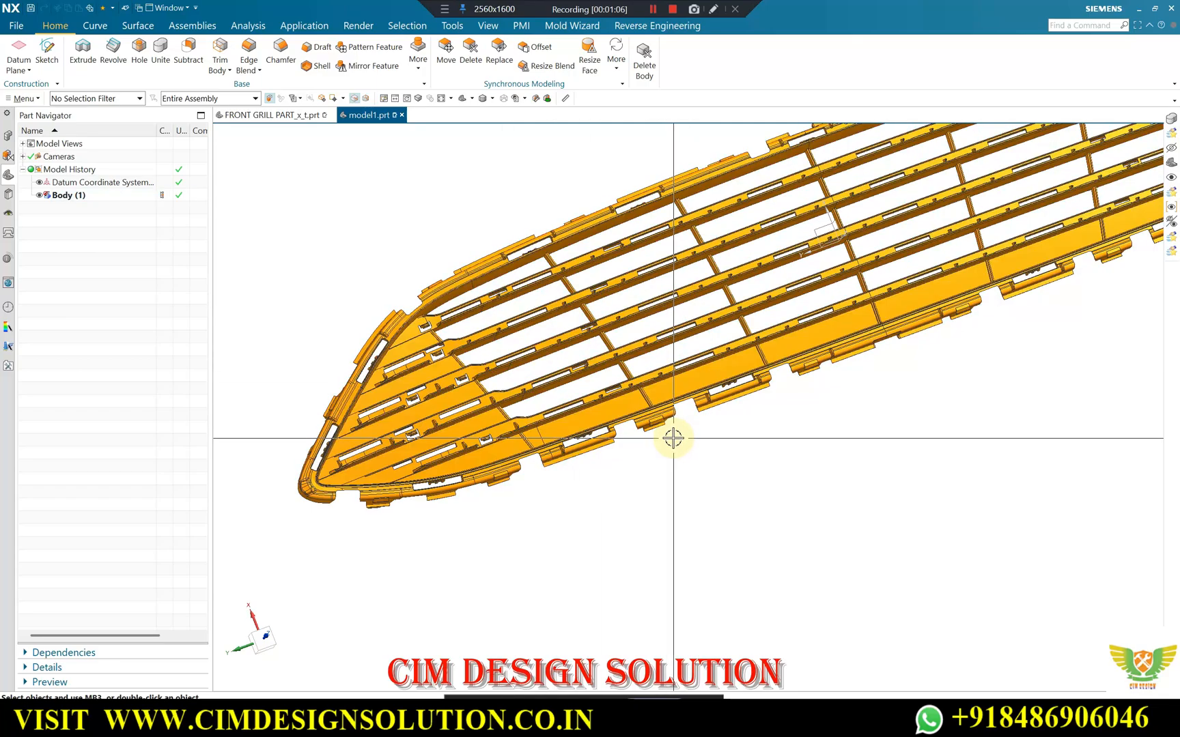
pyautogui.scroll(-3, 546, 471)
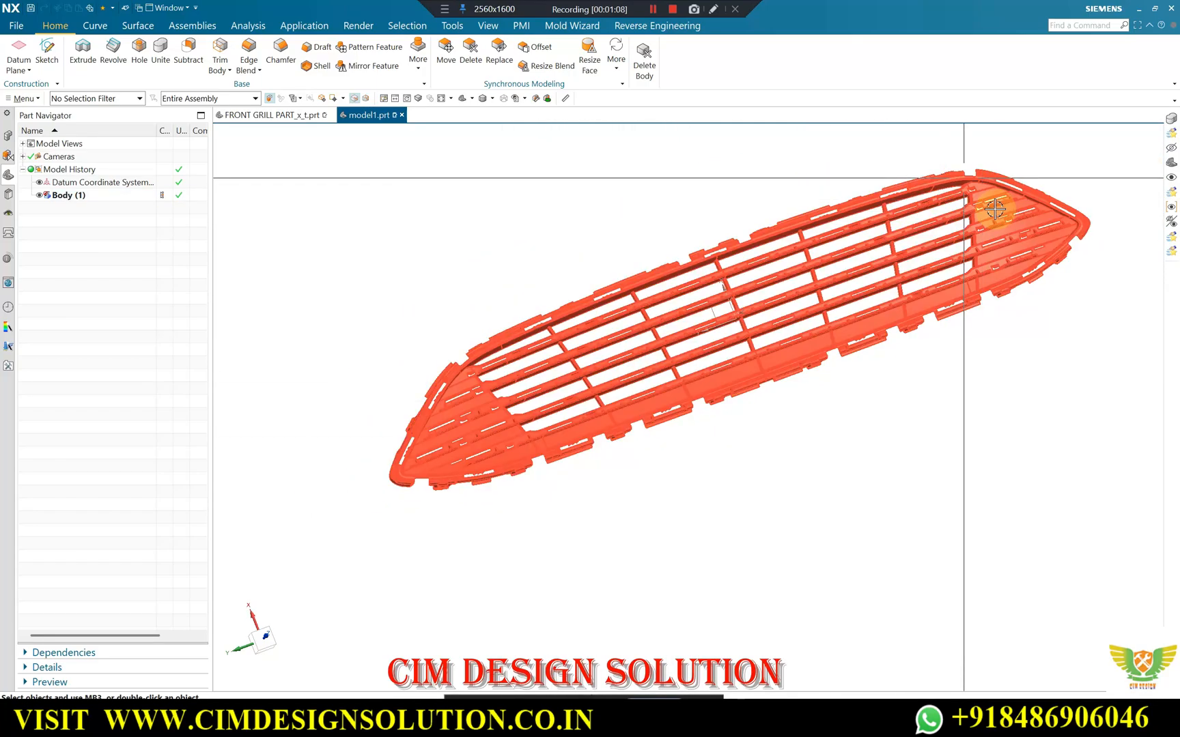
pyautogui.moveTo(721, 318); pyautogui.dragTo(633, 273, button='middle')
pyautogui.moveTo(683, 226); pyautogui.dragTo(702, 541, button='middle')
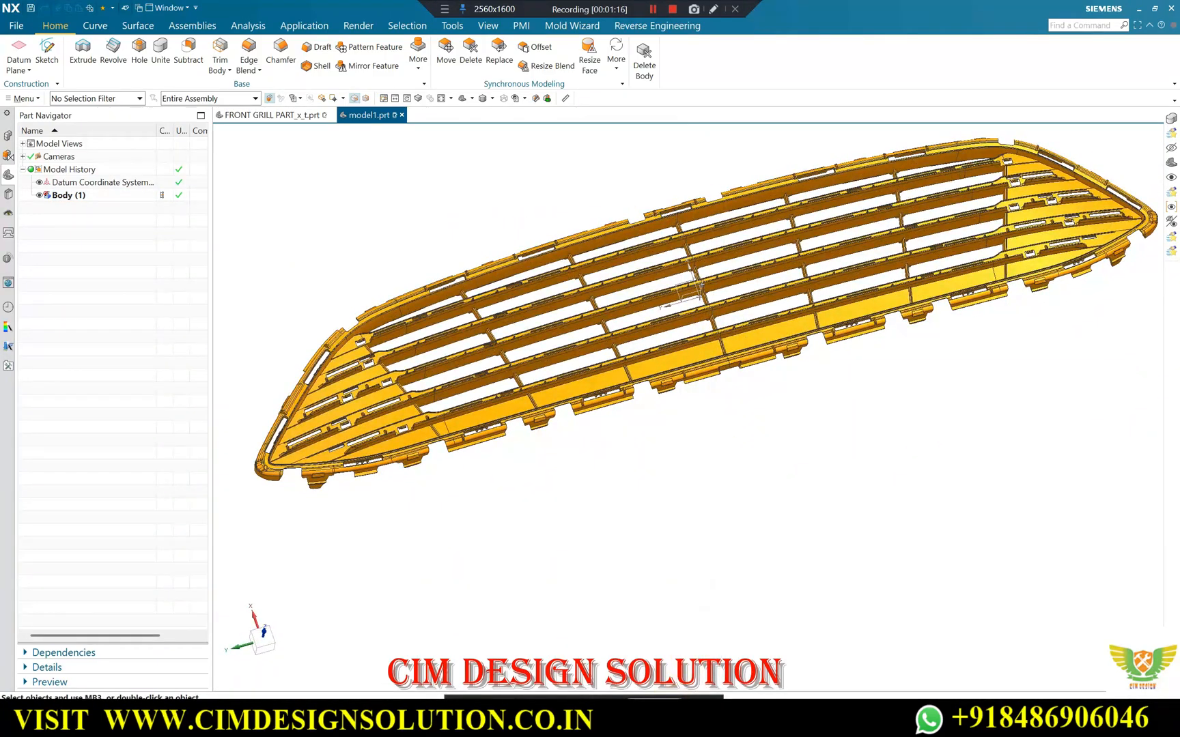
# Switch to the Google Meet call, admit the two waiting participants, and return to the NX grille model.
pyautogui.moveTo(642, 721)
pyautogui.click(579, 655)
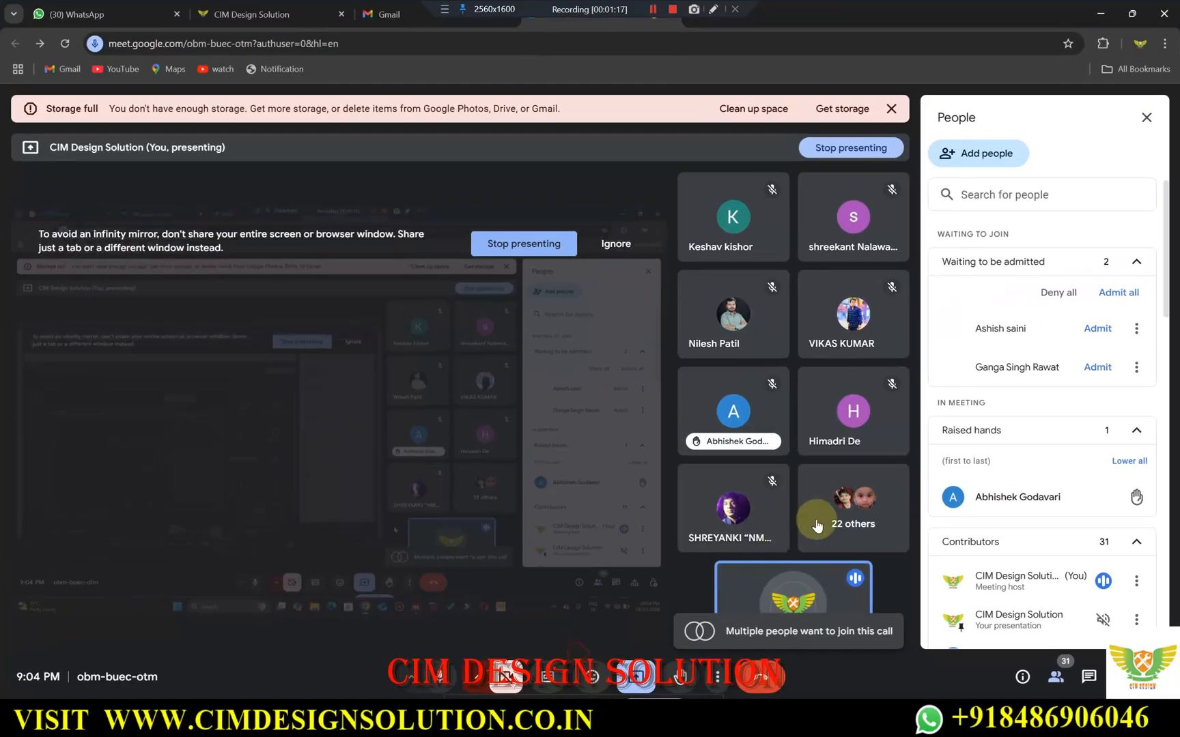
pyautogui.click(1095, 329)
pyautogui.click(1097, 328)
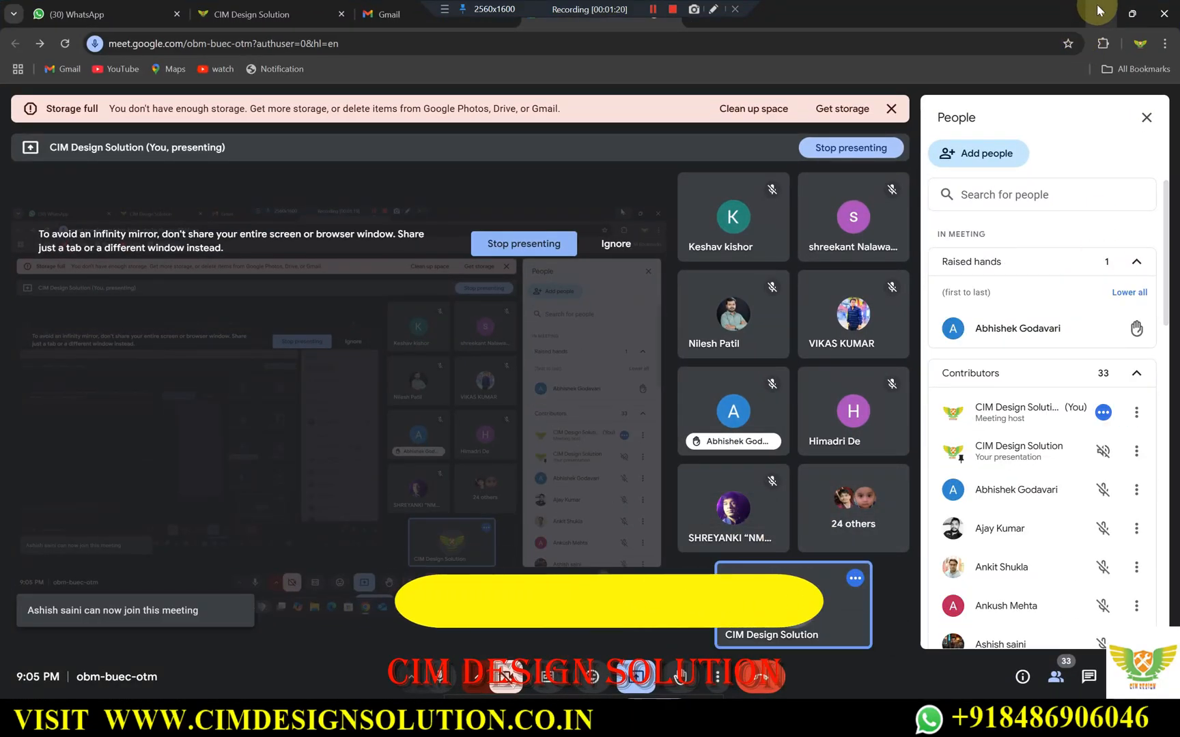
pyautogui.click(1102, 20)
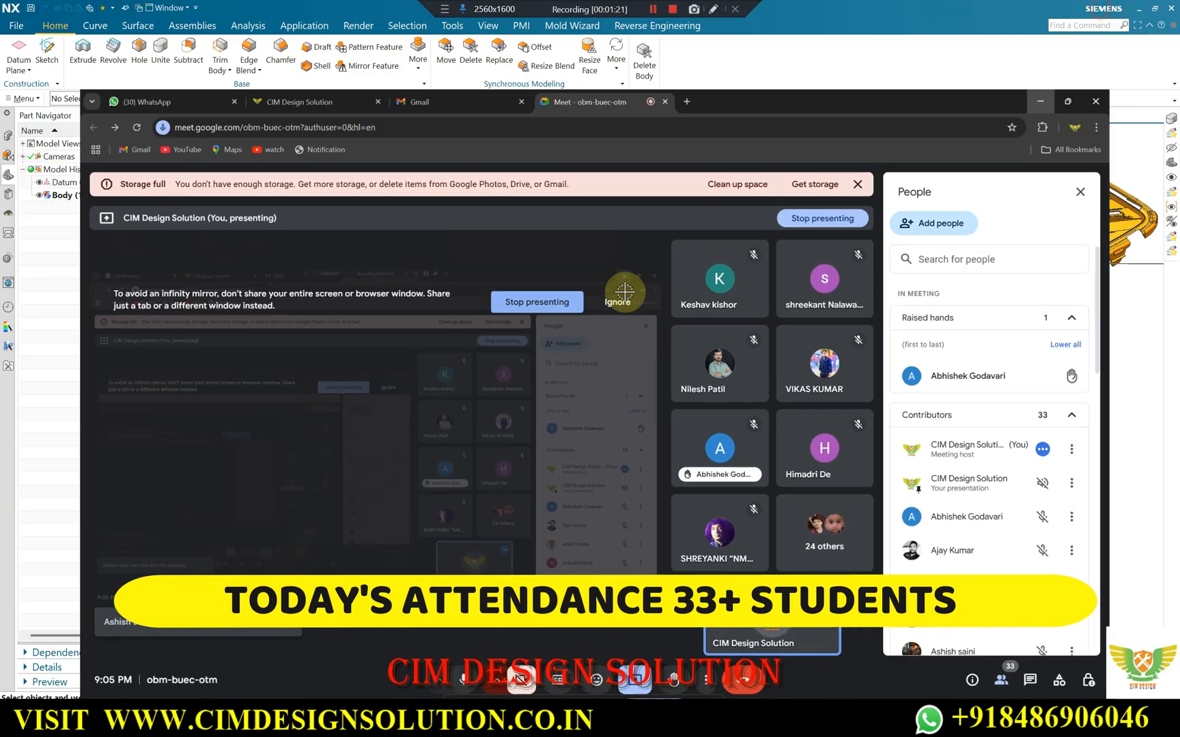
# Examine the grille's curved profile from a low angle and its slats and lower edge up close.
pyautogui.moveTo(650, 347); pyautogui.dragTo(669, 334, button='middle')
pyautogui.scroll(2, 738, 280)
pyautogui.moveTo(740, 280); pyautogui.dragTo(803, 277, button='middle')
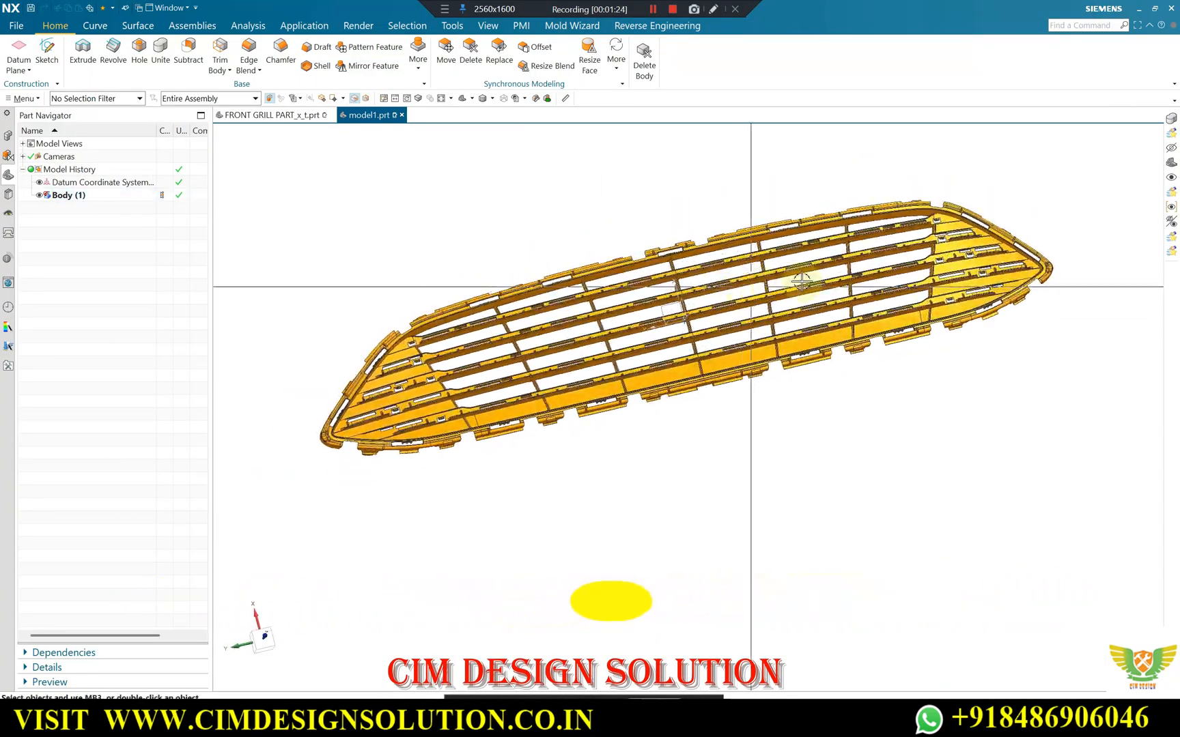
pyautogui.scroll(2, 901, 314)
pyautogui.moveTo(943, 320); pyautogui.dragTo(935, 294, button='middle')
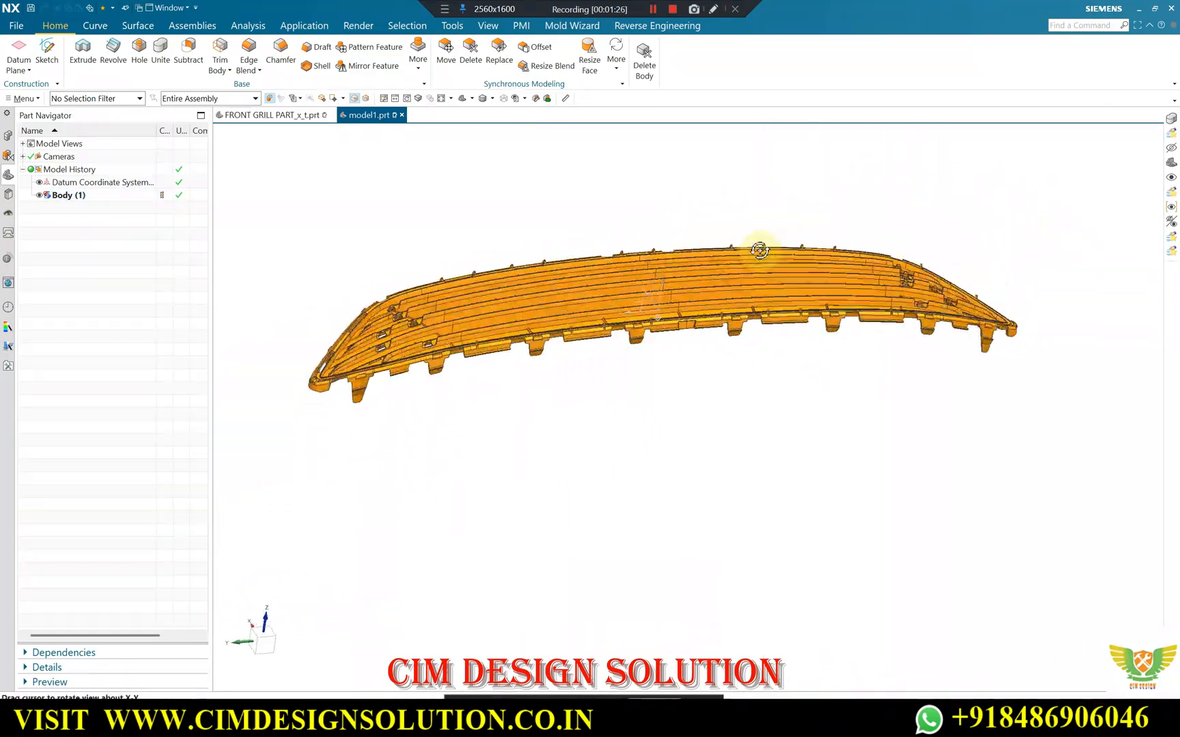
pyautogui.scroll(4, 658, 369)
pyautogui.scroll(2, 696, 331)
pyautogui.scroll(-3, 841, 270)
pyautogui.scroll(2, 840, 271)
pyautogui.scroll(-3, 797, 292)
pyautogui.moveTo(788, 299); pyautogui.dragTo(811, 282, button='middle')
pyautogui.scroll(3, 811, 282)
pyautogui.scroll(-2, 754, 343)
pyautogui.moveTo(754, 342); pyautogui.dragTo(784, 389, button='middle')
pyautogui.scroll(2, 744, 346)
pyautogui.scroll(-1, 758, 360)
pyautogui.scroll(-4, 850, 326)
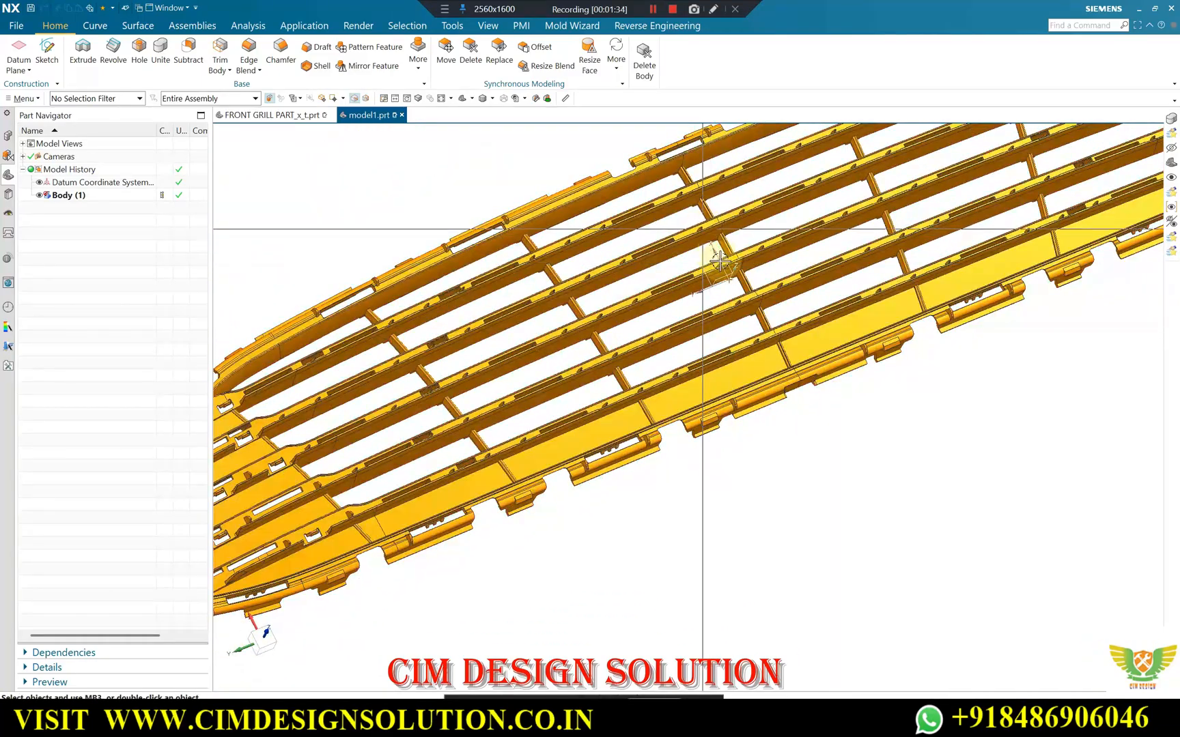
pyautogui.scroll(2, 708, 246)
# Inspect the cross ribs connecting the horizontal slats around the middle of the grille.
pyautogui.moveTo(706, 242); pyautogui.dragTo(672, 273, button='middle')
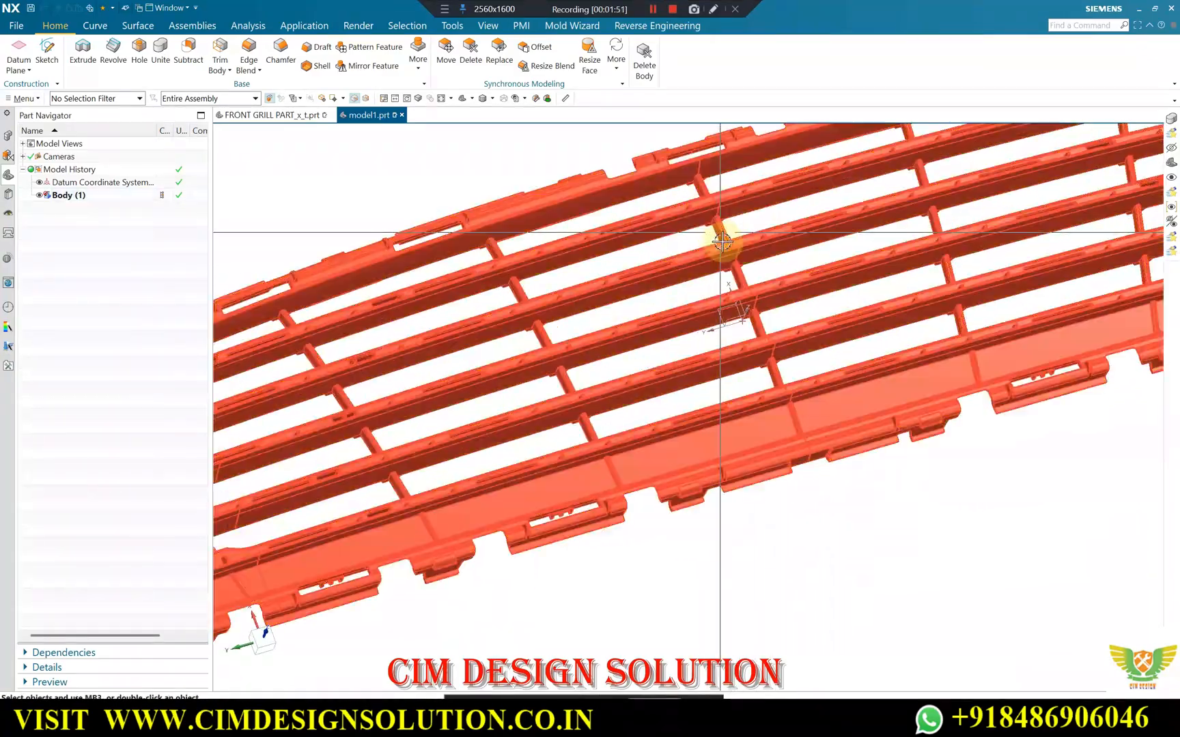
pyautogui.scroll(5, 725, 252)
pyautogui.scroll(-5, 720, 249)
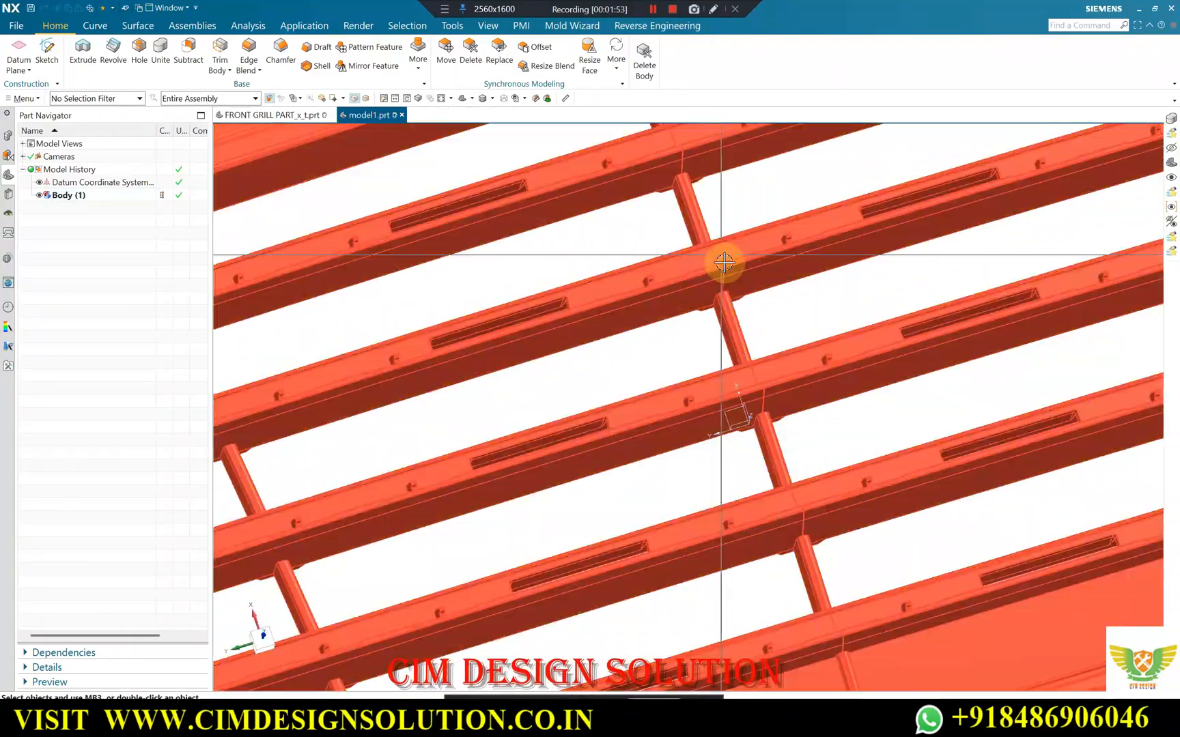
pyautogui.moveTo(727, 279); pyautogui.dragTo(771, 308, button='middle')
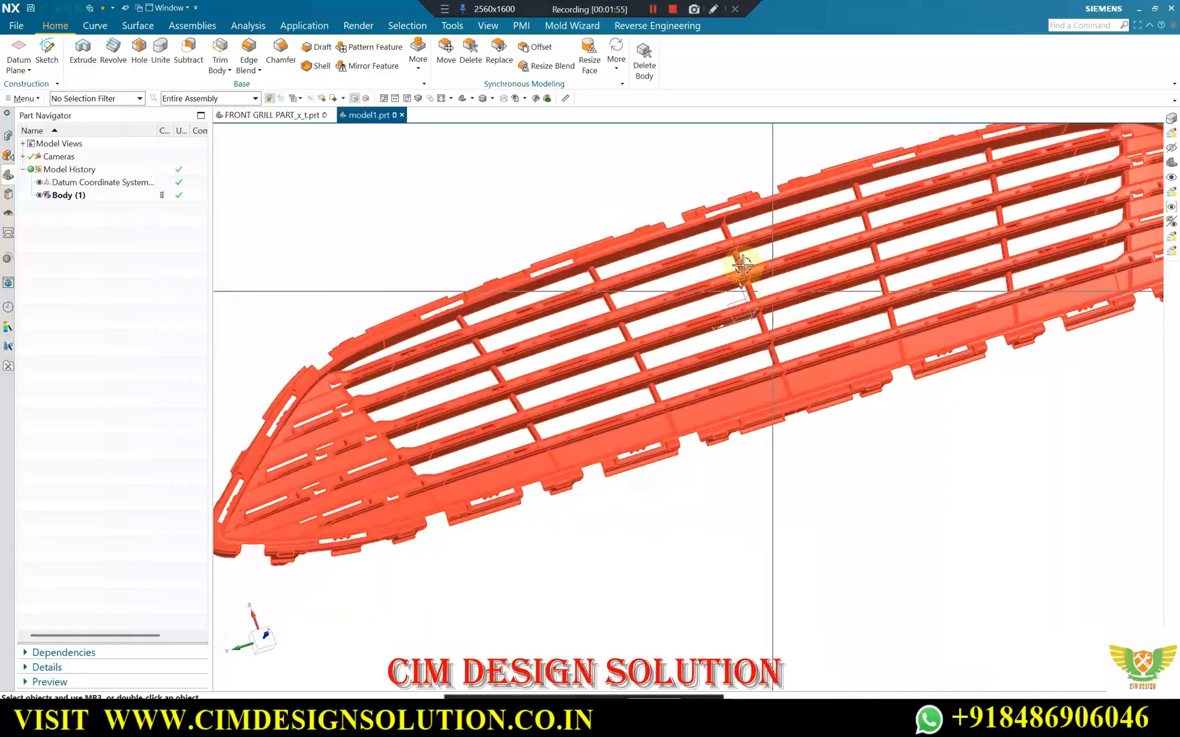
pyautogui.scroll(3, 776, 262)
pyautogui.scroll(-3, 756, 264)
pyautogui.scroll(6, 748, 259)
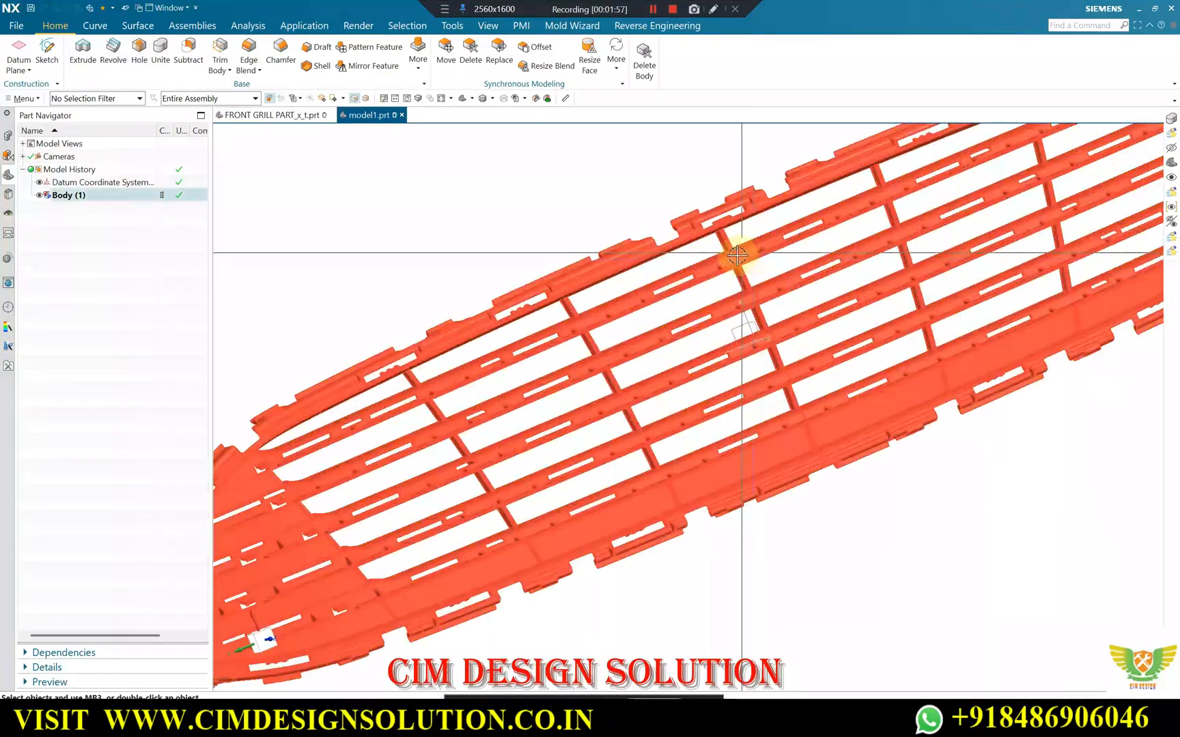
pyautogui.scroll(-6, 752, 240)
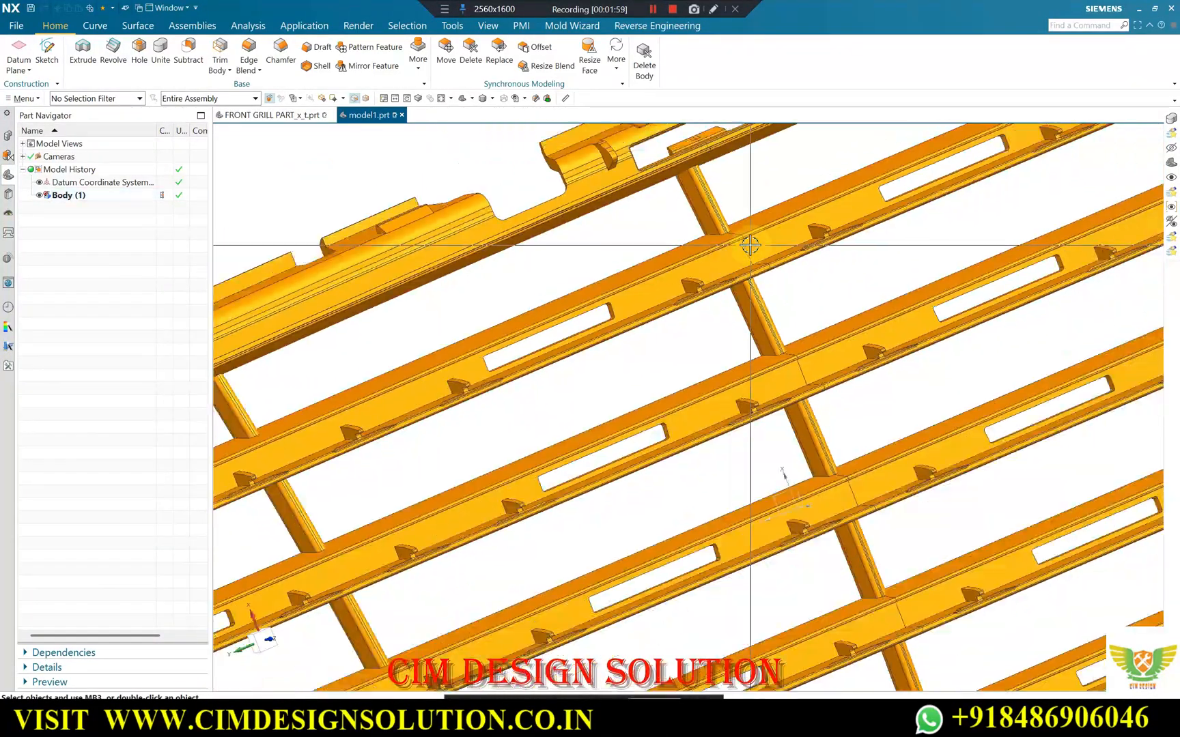
pyautogui.moveTo(741, 265)
pyautogui.mouseDown(button='middle')
pyautogui.moveTo(722, 241)
pyautogui.moveTo(725, 251)
pyautogui.mouseUp(button='middle')
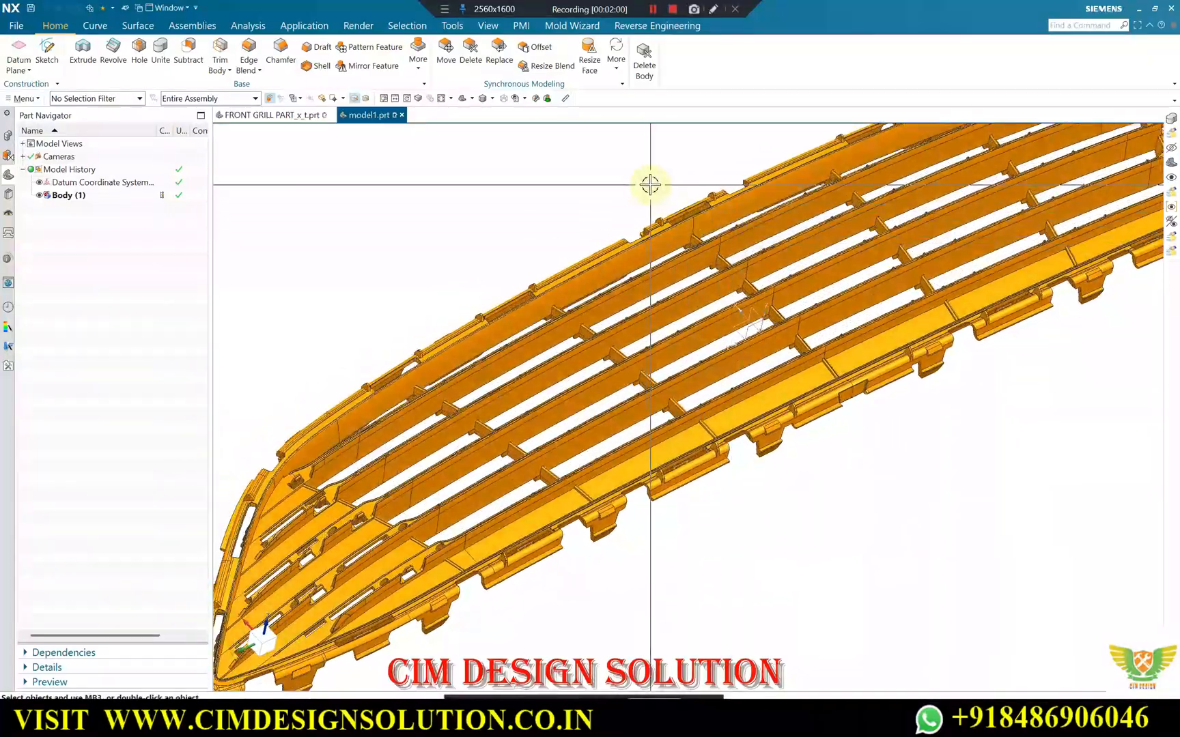
pyautogui.moveTo(896, 419); pyautogui.dragTo(876, 478, button='middle')
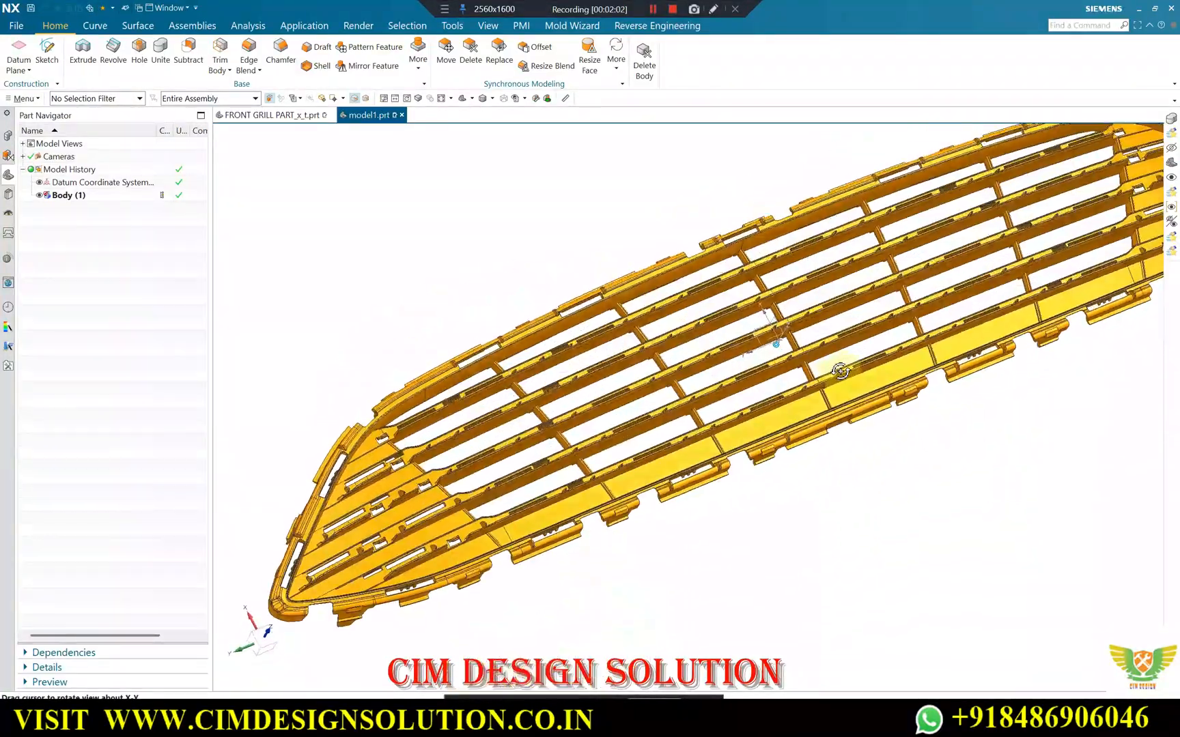
pyautogui.scroll(3, 875, 482)
pyautogui.scroll(-4, 817, 424)
pyautogui.moveTo(837, 387); pyautogui.dragTo(895, 385, button='middle')
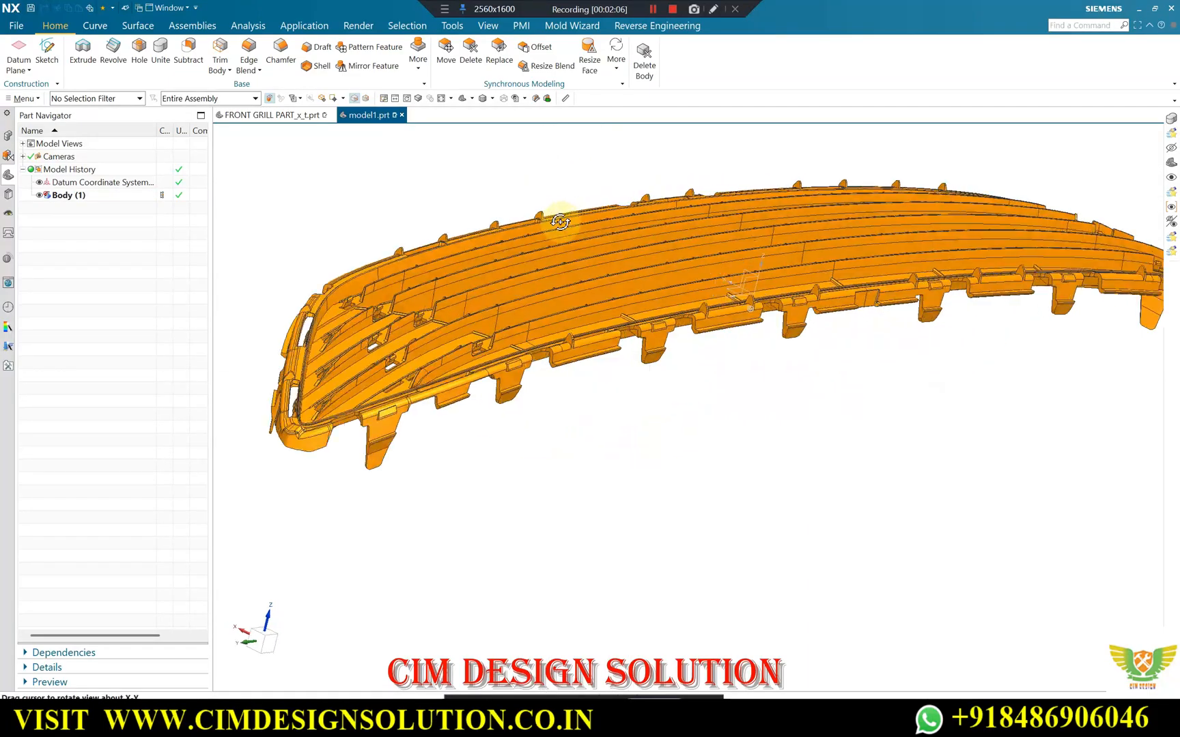
# Inspect the back side of the grille where the cross ribs join the slats and the outer frame.
pyautogui.moveTo(560, 222); pyautogui.dragTo(624, 134, button='middle')
pyautogui.scroll(3, 623, 134)
pyautogui.scroll(-3, 661, 165)
pyautogui.moveTo(674, 237); pyautogui.dragTo(753, 158, button='middle')
pyautogui.scroll(5, 717, 307)
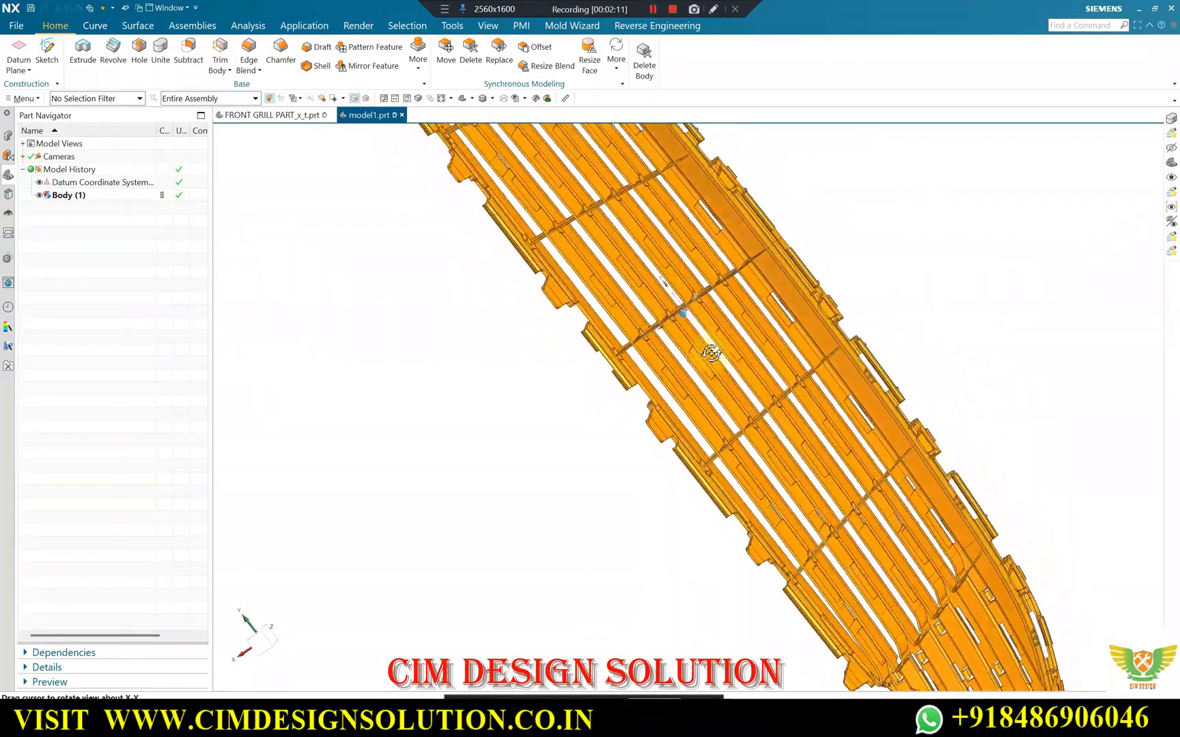
pyautogui.scroll(3, 733, 316)
pyautogui.click(704, 327)
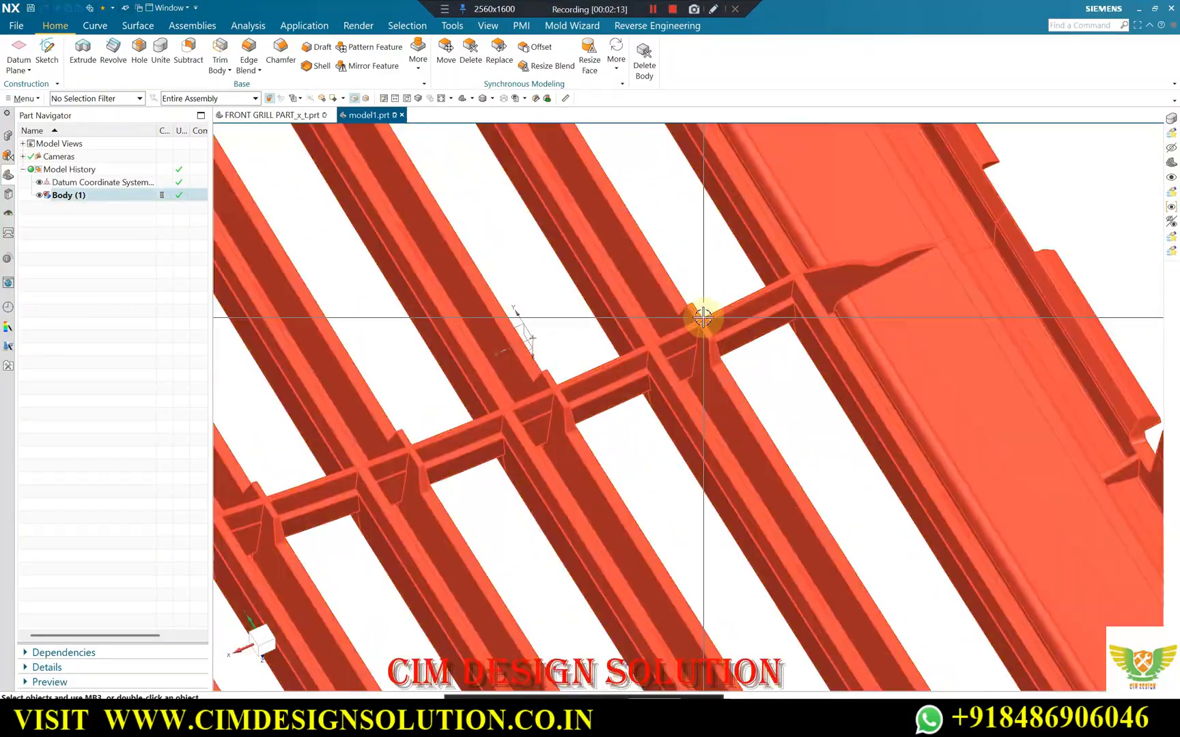
pyautogui.scroll(2, 710, 335)
pyautogui.scroll(3, 703, 324)
pyautogui.scroll(-9, 716, 318)
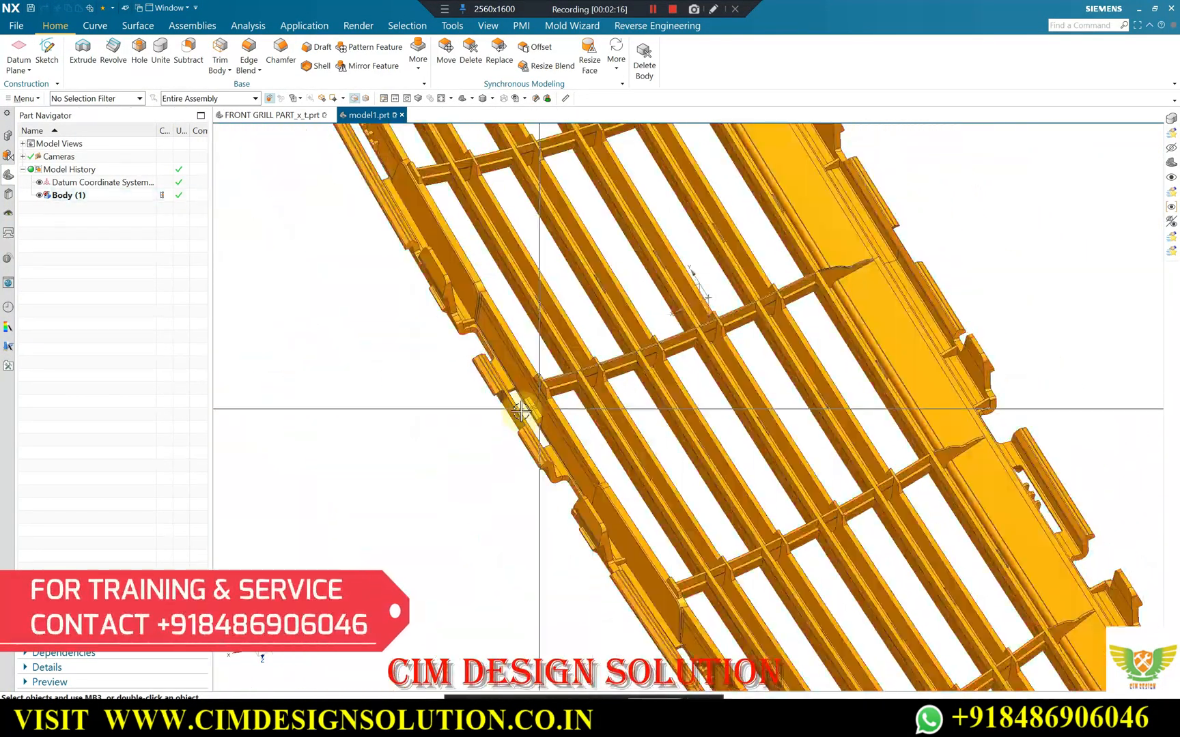
pyautogui.moveTo(584, 350); pyautogui.dragTo(734, 333, button='middle')
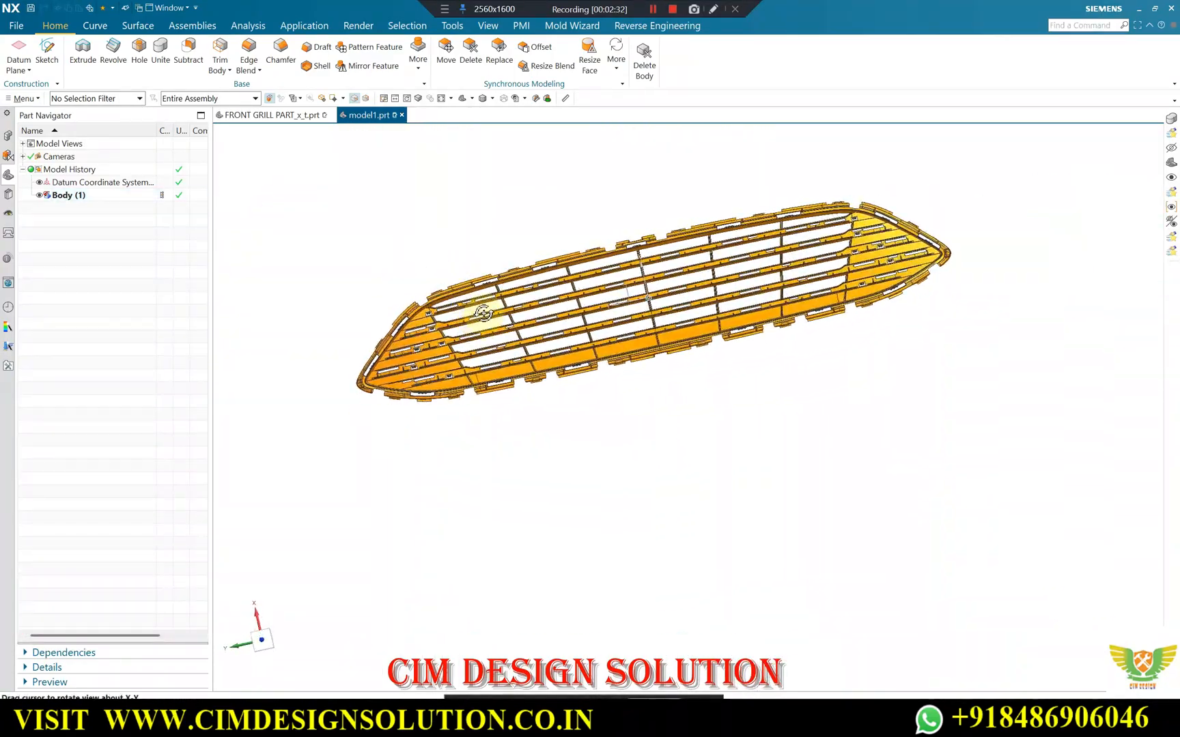
# Inspect the mounting tabs and clip openings along the grille's lower edge, starting from the tapered end.
pyautogui.moveTo(397, 263); pyautogui.dragTo(418, 415, button='middle')
pyautogui.scroll(2, 484, 359)
pyautogui.moveTo(484, 359); pyautogui.dragTo(473, 434, button='middle')
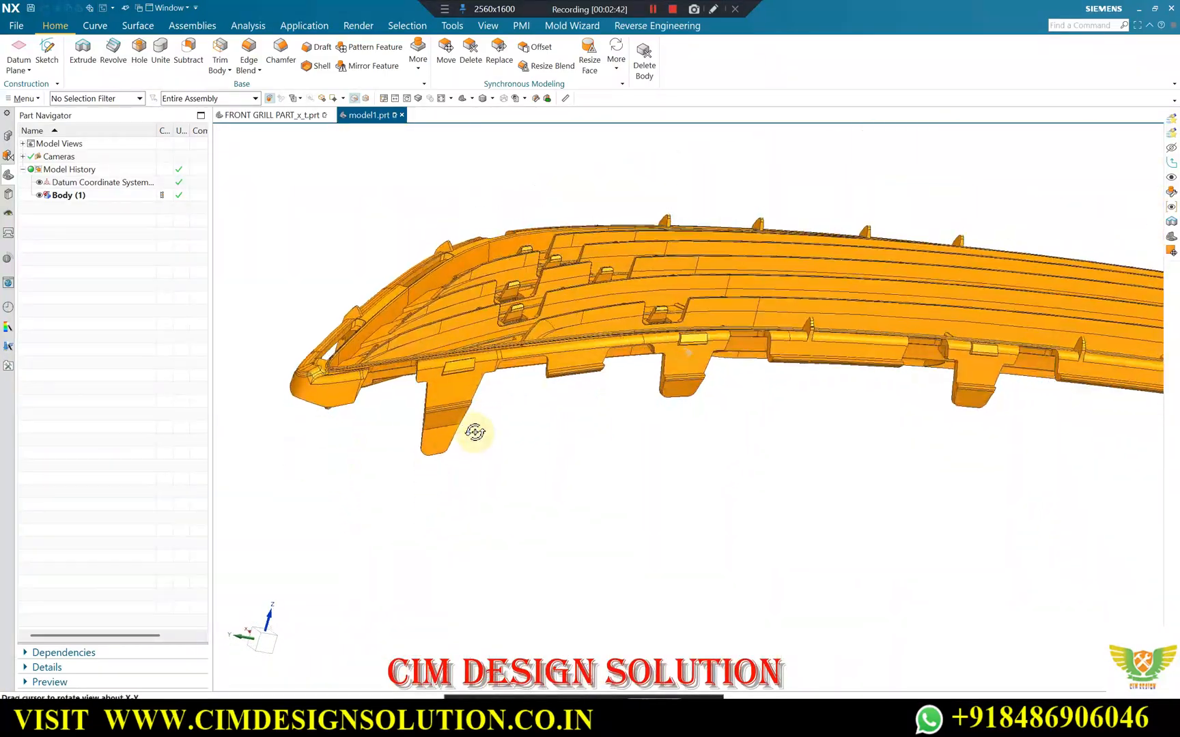
pyautogui.scroll(5, 567, 400)
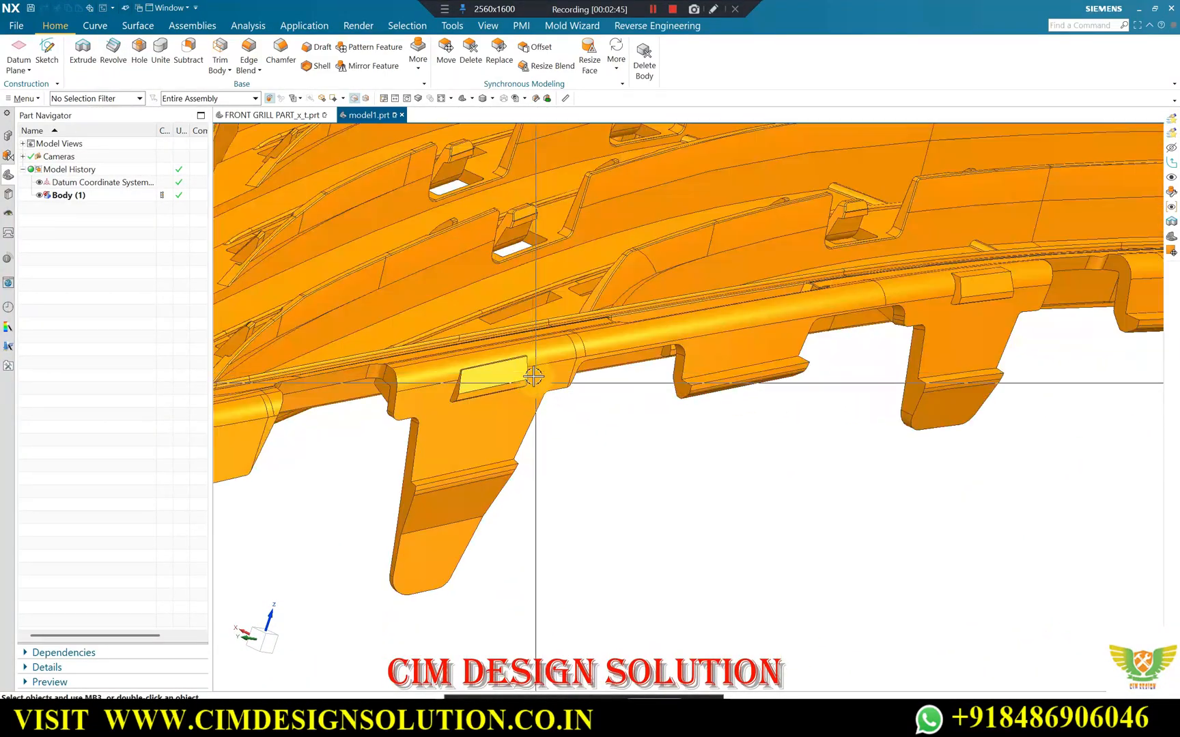
pyautogui.scroll(-3, 409, 411)
pyautogui.scroll(3, 696, 344)
pyautogui.scroll(-4, 604, 369)
pyautogui.scroll(3, 604, 369)
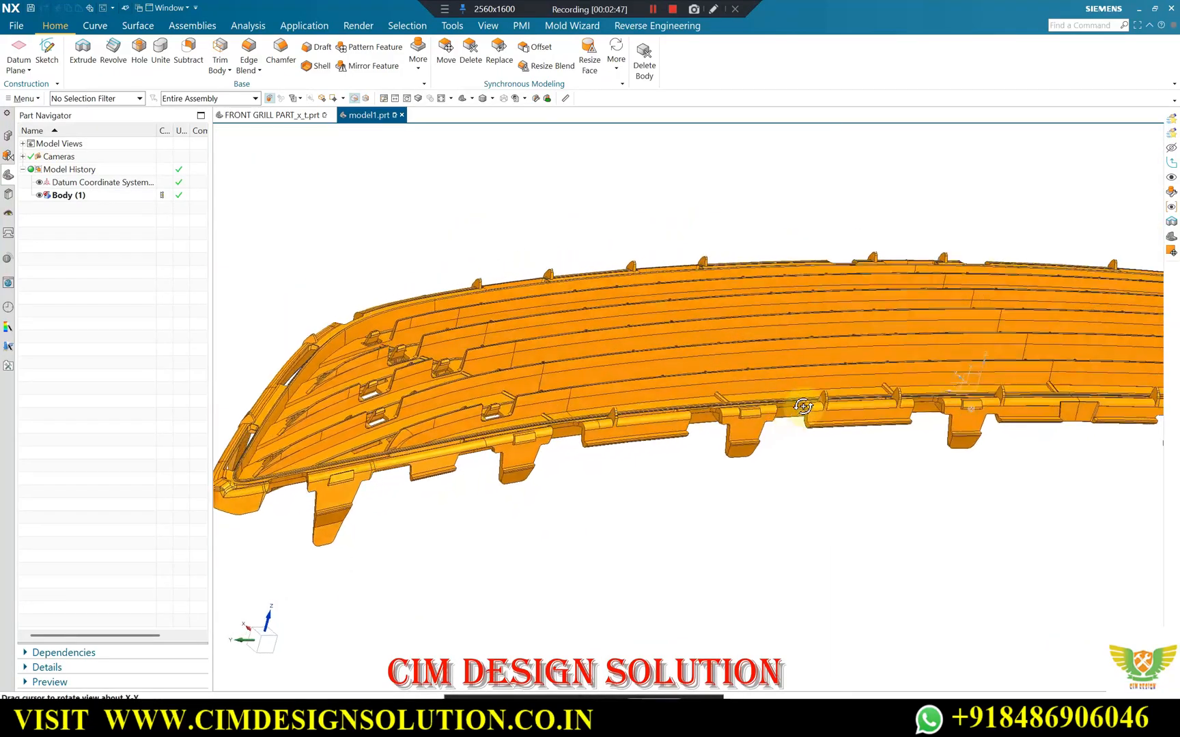
pyautogui.scroll(-1, 737, 387)
pyautogui.scroll(3, 632, 408)
pyautogui.click(863, 414)
pyautogui.scroll(-5, 860, 409)
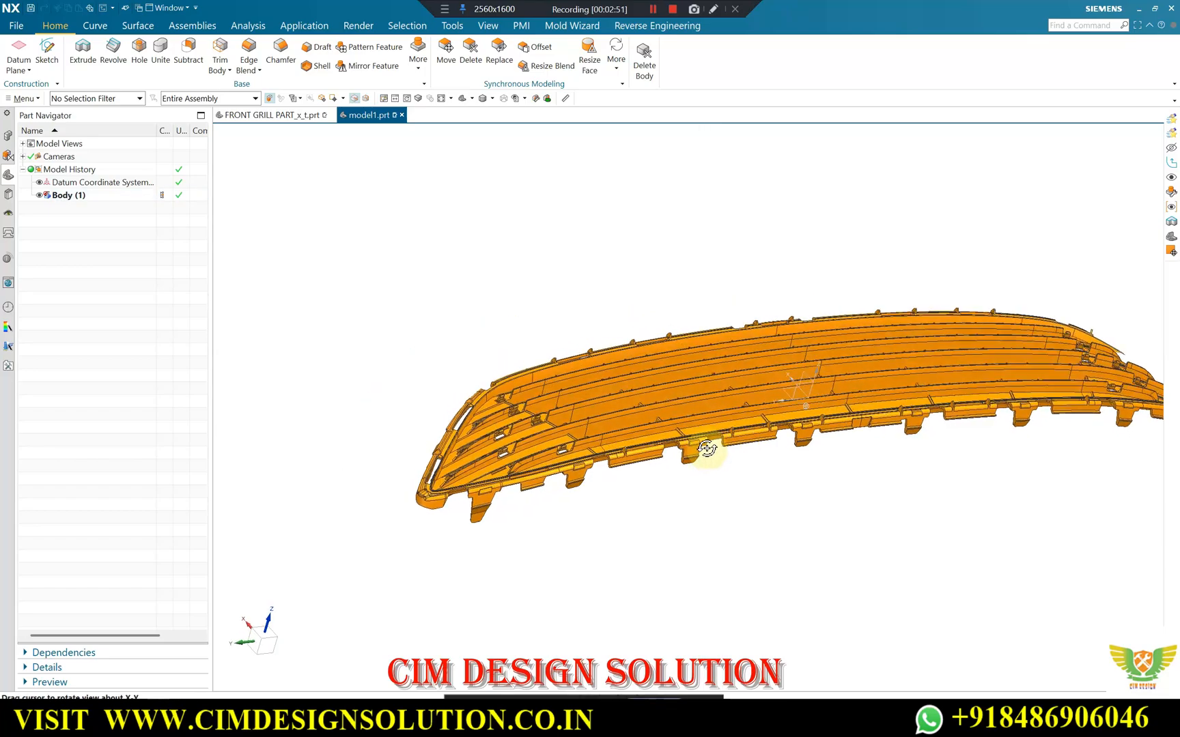
# Examine the ribs between the slats on the grille's rear side and the snap tabs around its outer edge.
pyautogui.scroll(3, 772, 445)
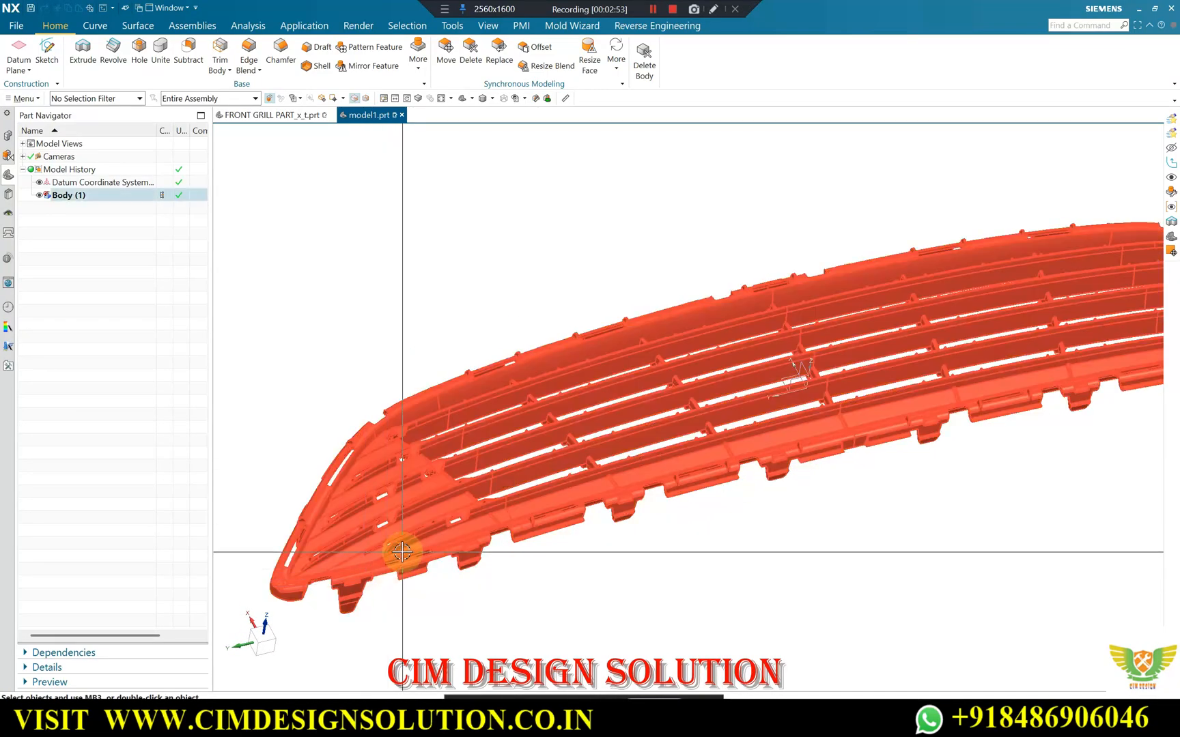
pyautogui.scroll(-5, 439, 532)
pyautogui.moveTo(1060, 393); pyautogui.dragTo(936, 456, button='middle')
pyautogui.scroll(3, 824, 618)
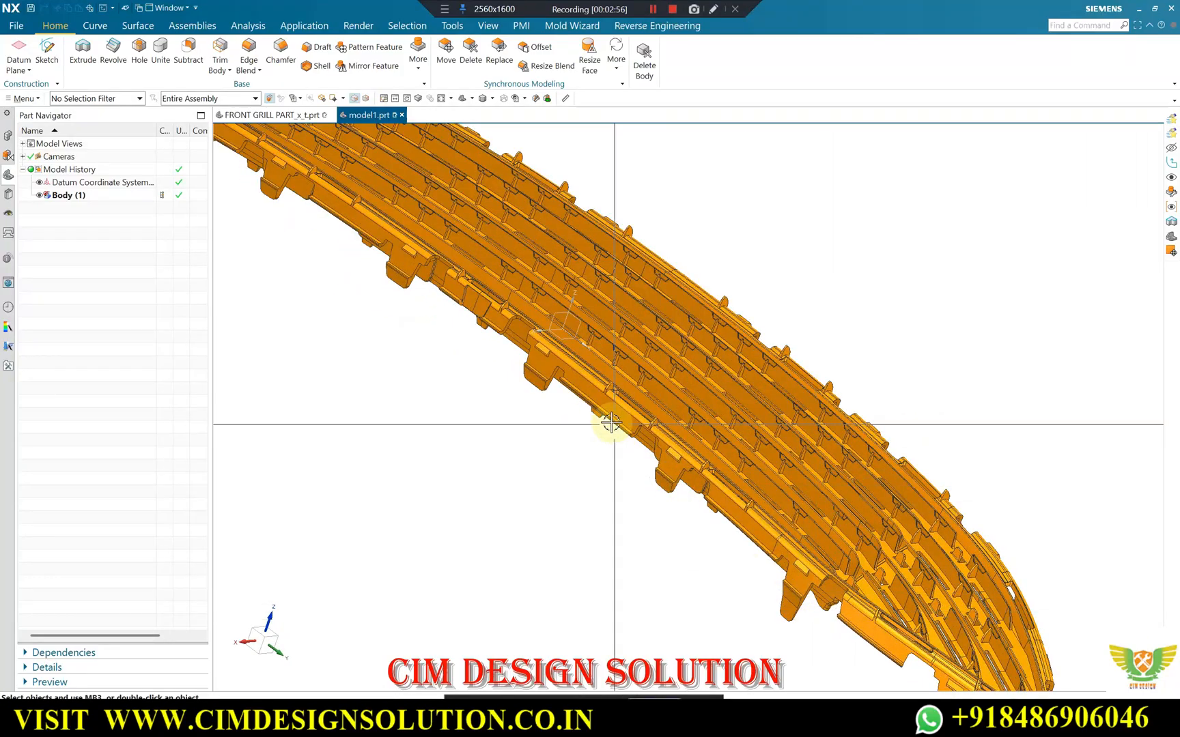
pyautogui.scroll(5, 672, 455)
pyautogui.scroll(-4, 659, 418)
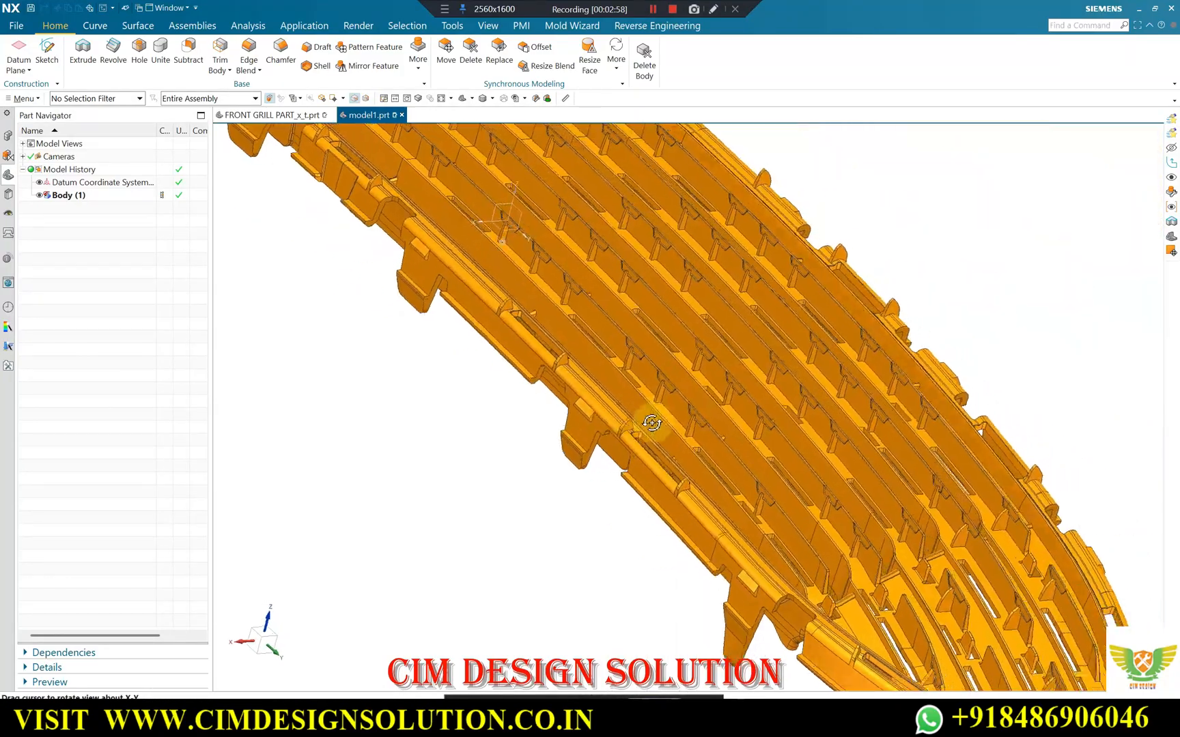
pyautogui.scroll(4, 574, 343)
pyautogui.scroll(-4, 625, 346)
pyautogui.moveTo(518, 385); pyautogui.dragTo(668, 372, button='middle')
pyautogui.scroll(3, 665, 365)
pyautogui.scroll(-4, 632, 298)
pyautogui.scroll(-5, 710, 348)
pyautogui.moveTo(754, 390); pyautogui.dragTo(465, 372, button='middle')
pyautogui.scroll(3, 759, 412)
pyautogui.scroll(-4, 589, 333)
pyautogui.scroll(3, 427, 402)
pyautogui.scroll(-2, 601, 356)
pyautogui.scroll(4, 295, 351)
pyautogui.scroll(-4, 576, 376)
pyautogui.moveTo(577, 381); pyautogui.dragTo(551, 308, button='middle')
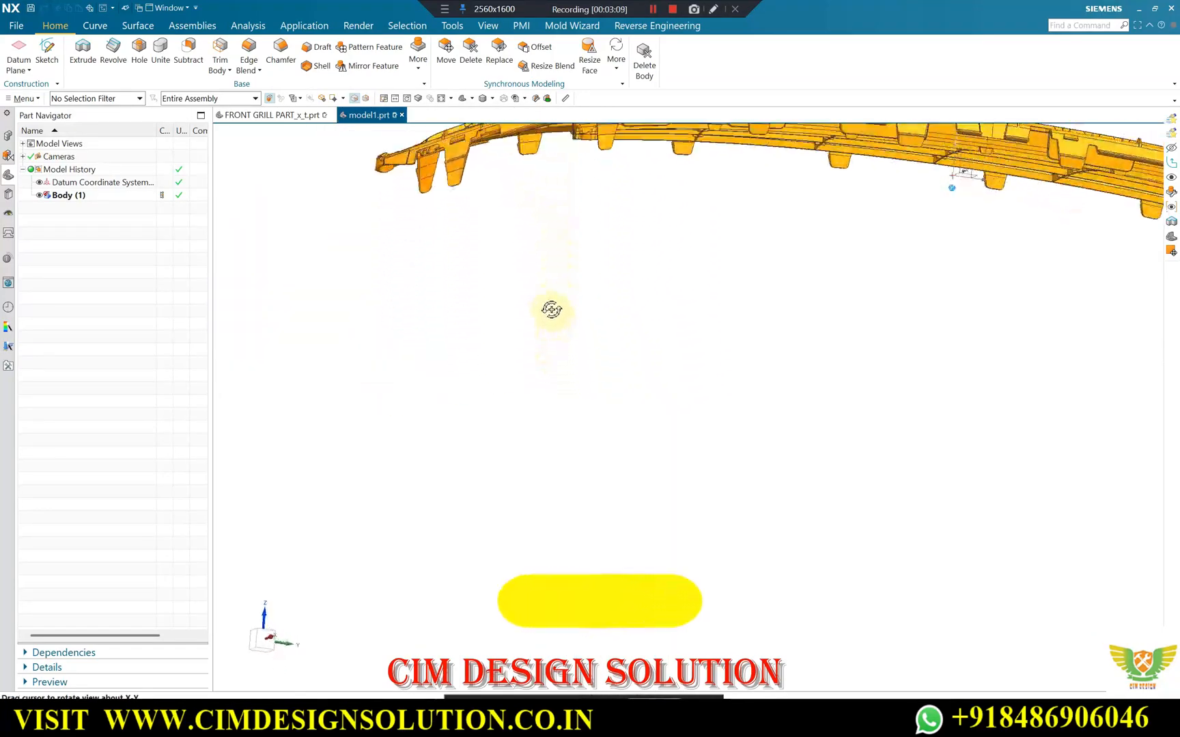
# Inspect the horizontal slats, cross ribs and snap openings from the grille's tapered end to its middle.
pyautogui.scroll(-3, 585, 410)
pyautogui.moveTo(593, 409); pyautogui.dragTo(654, 381, button='middle')
pyautogui.scroll(5, 558, 217)
pyautogui.scroll(-1, 546, 236)
pyautogui.scroll(3, 602, 272)
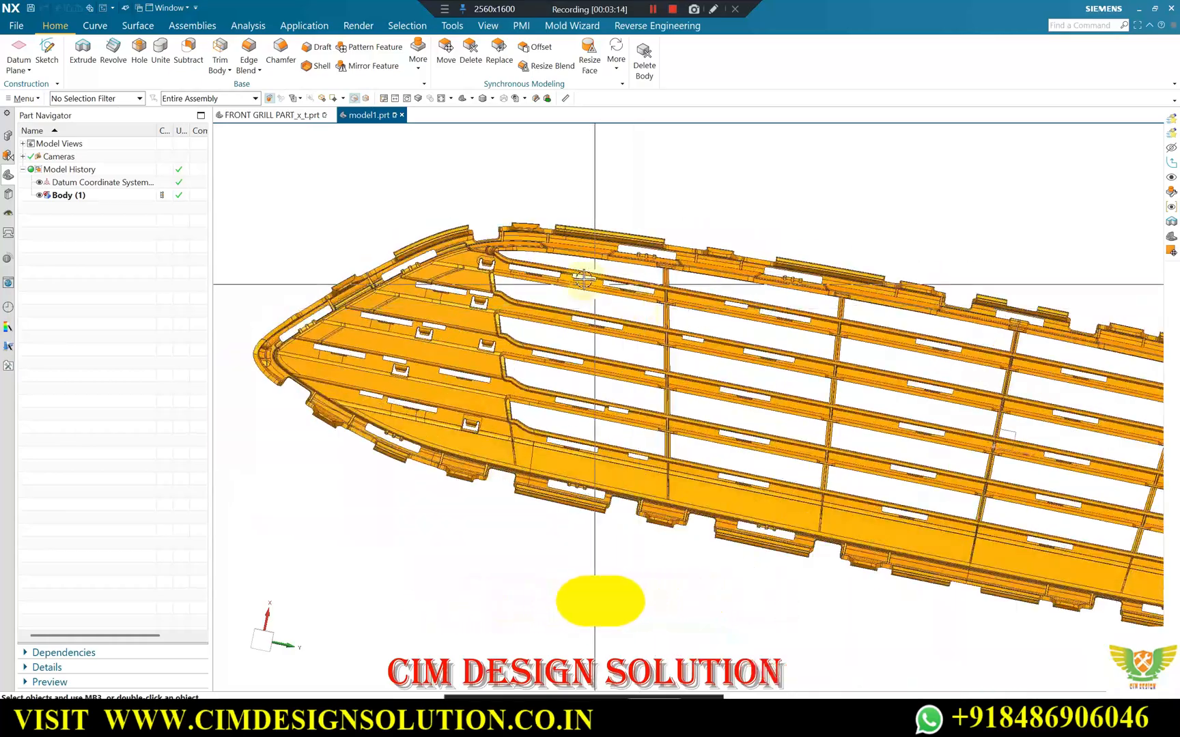
pyautogui.scroll(-3, 521, 303)
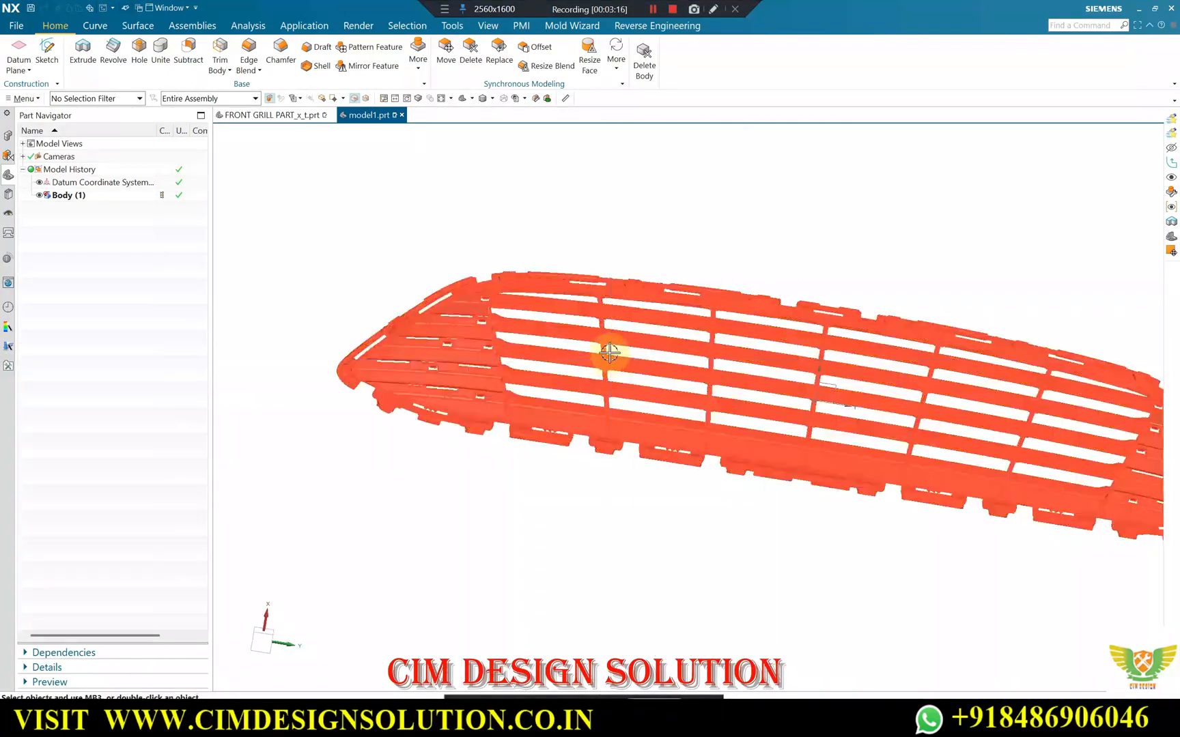
pyautogui.scroll(3, 607, 352)
pyautogui.scroll(-2, 490, 314)
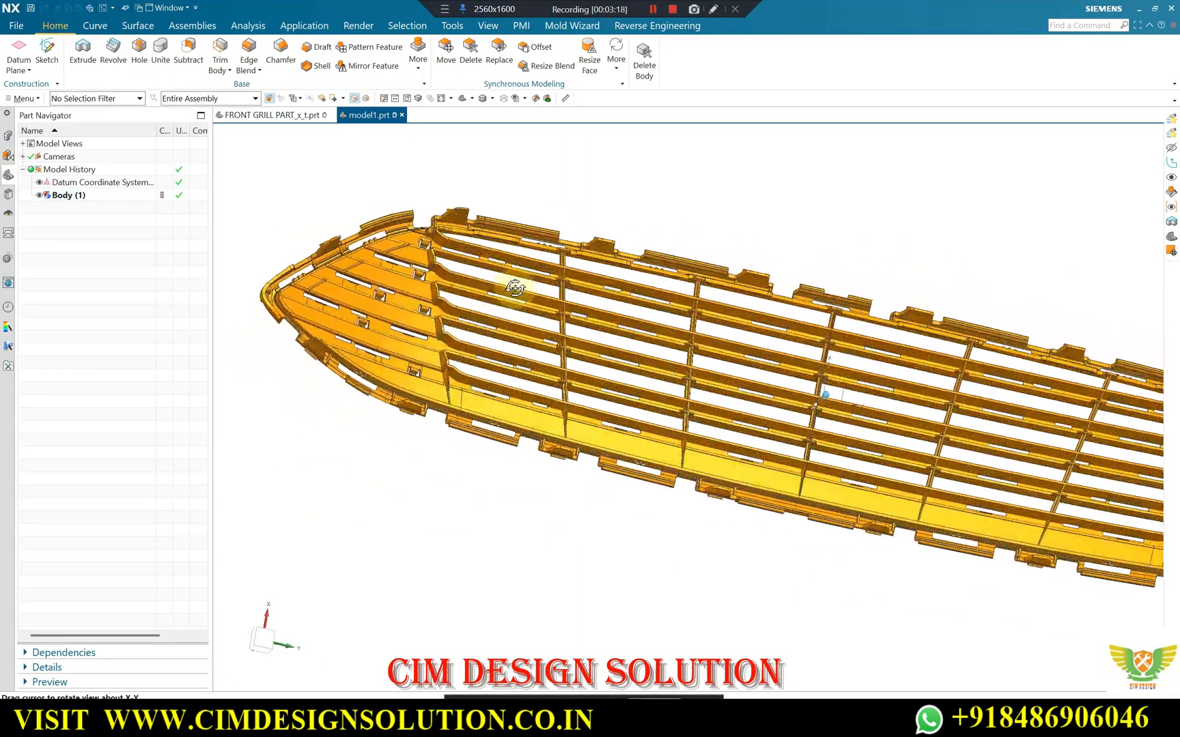
pyautogui.scroll(5, 454, 215)
pyautogui.moveTo(476, 229); pyautogui.dragTo(527, 203, button='middle')
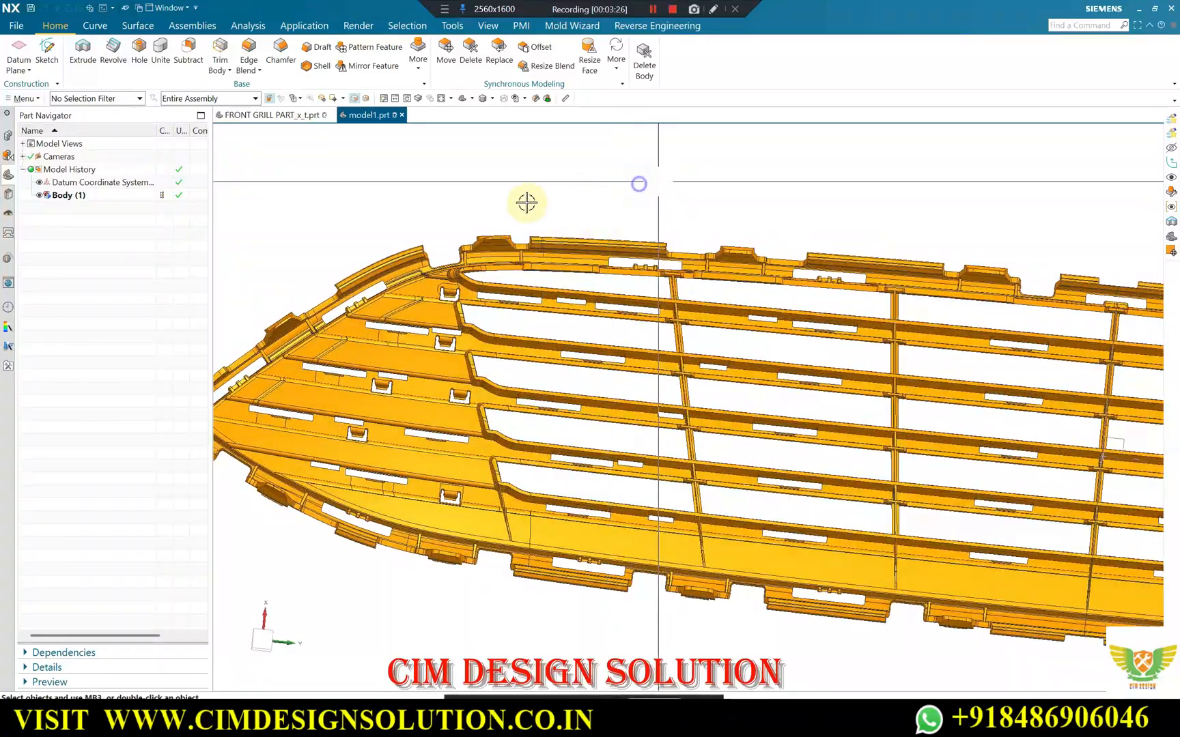
# Examine the flange, small ribs and slots along the grille's upper and lower outer edges.
pyautogui.scroll(2, 572, 215)
pyautogui.scroll(2, 564, 317)
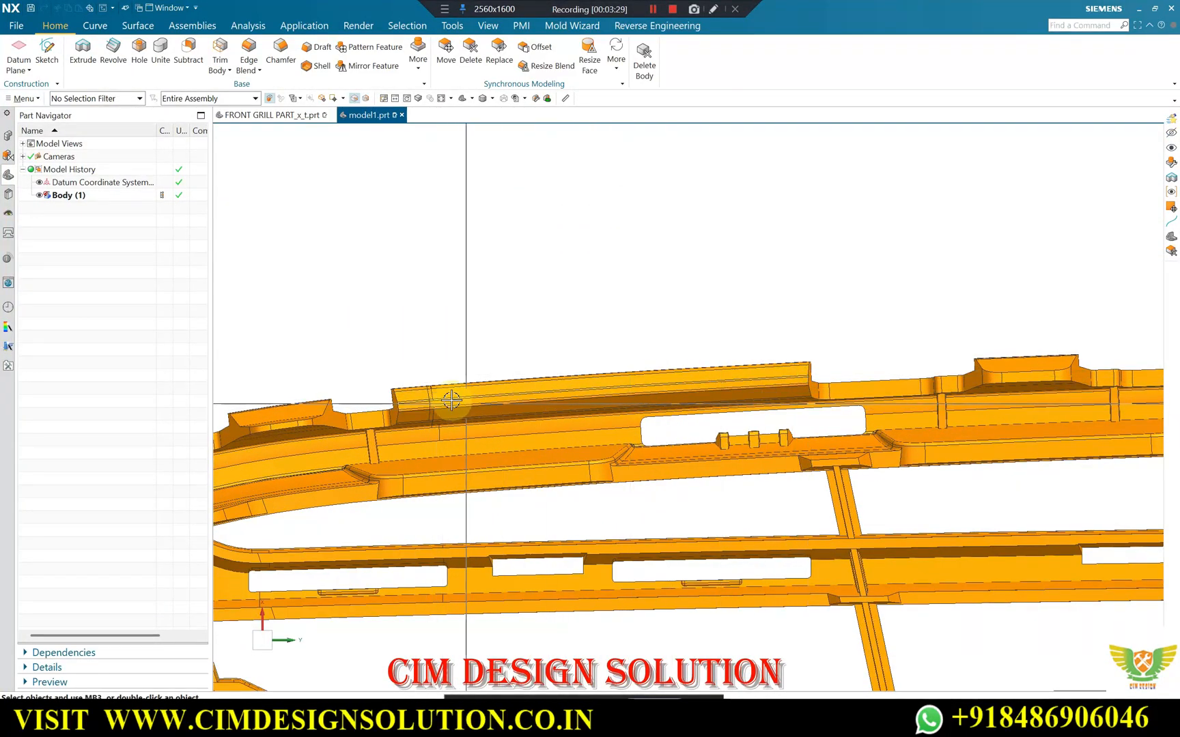
pyautogui.scroll(-3, 342, 295)
pyautogui.scroll(2, 661, 314)
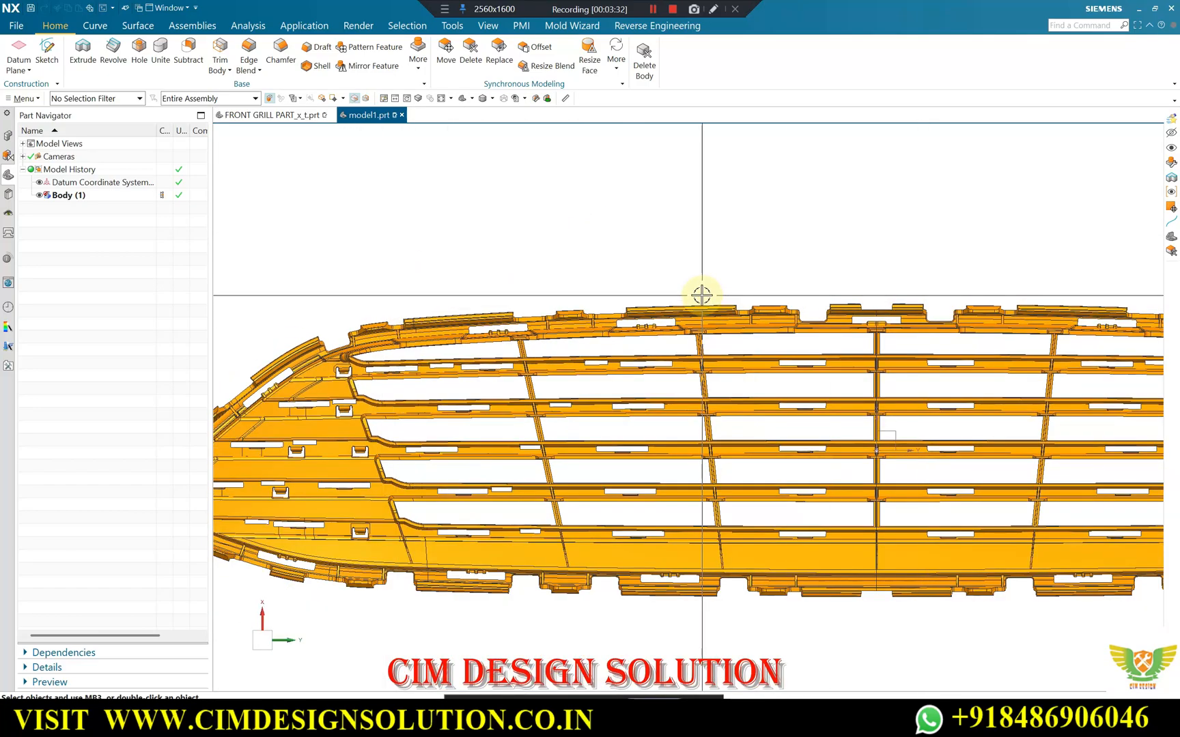
pyautogui.scroll(2, 702, 314)
pyautogui.scroll(-3, 696, 270)
pyautogui.scroll(4, 574, 476)
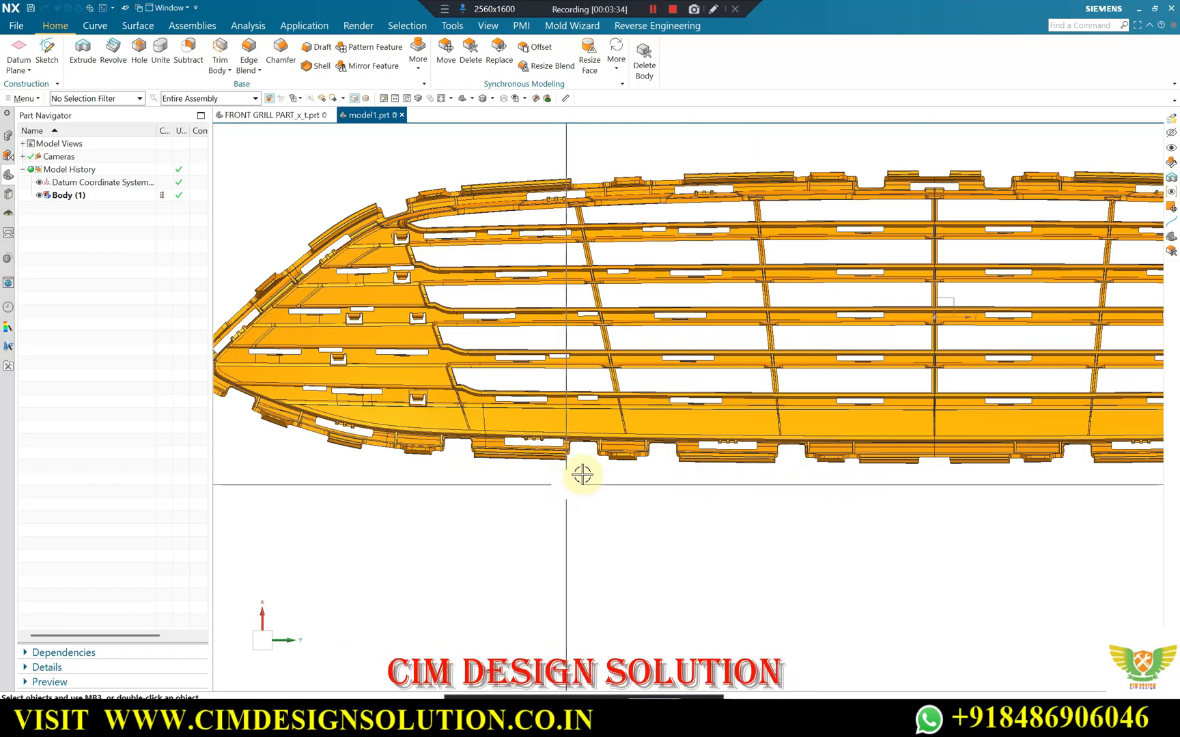
pyautogui.scroll(-2, 556, 477)
pyautogui.scroll(2, 584, 449)
# Inspect the long clip tabs projecting near the tapered end from the side, and then the whole grille.
pyautogui.moveTo(610, 423); pyautogui.dragTo(448, 396, button='middle')
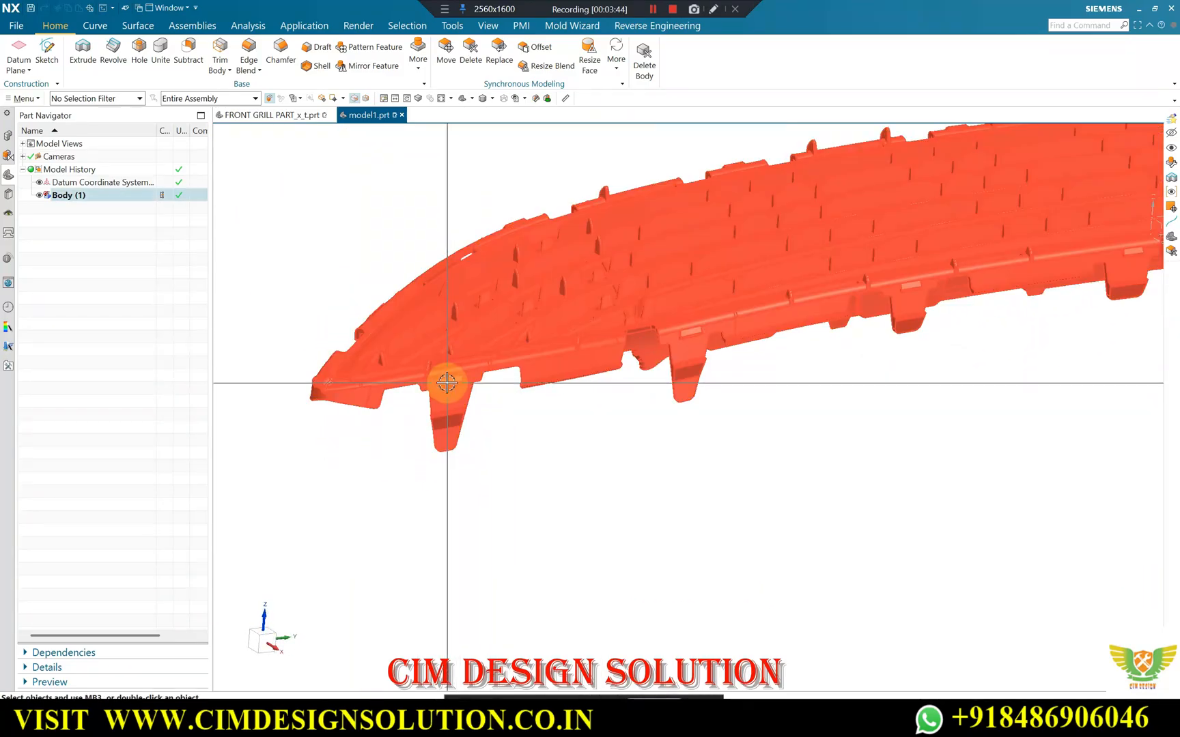
pyautogui.scroll(3, 452, 396)
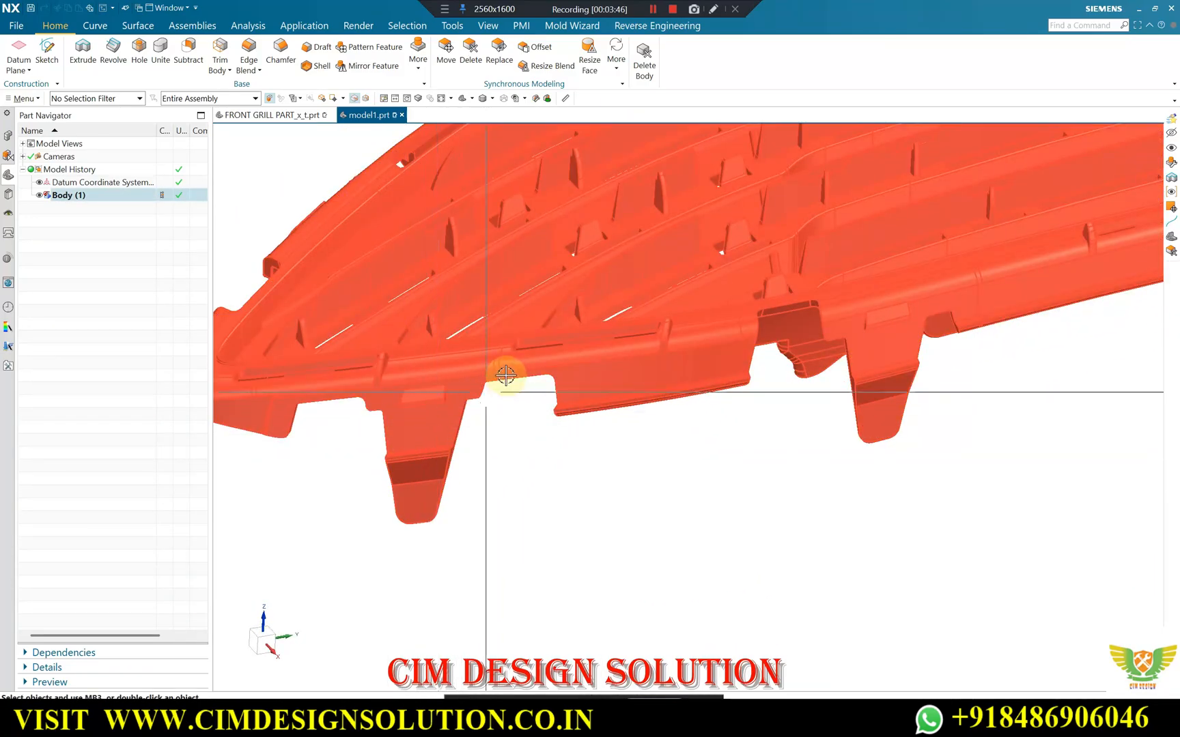
pyautogui.scroll(-3, 504, 372)
pyautogui.moveTo(458, 421); pyautogui.dragTo(445, 391, button='middle')
pyautogui.scroll(-3, 376, 391)
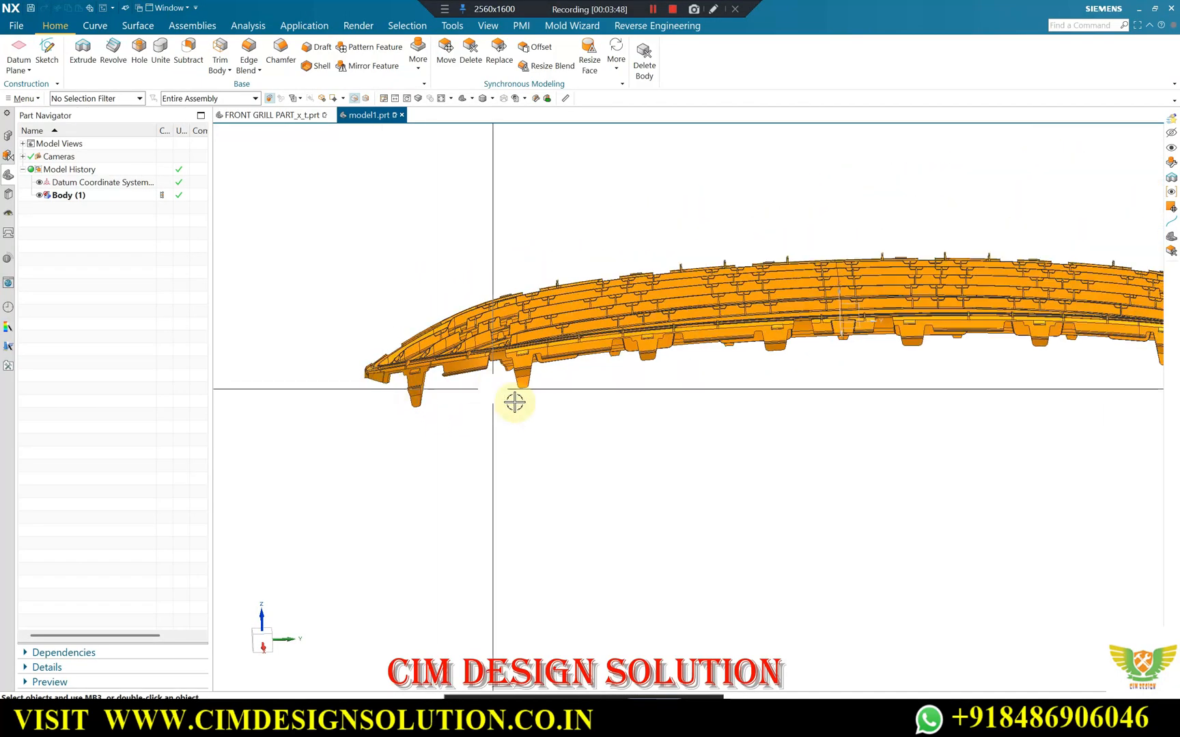
pyautogui.moveTo(515, 403); pyautogui.dragTo(682, 323, button='middle')
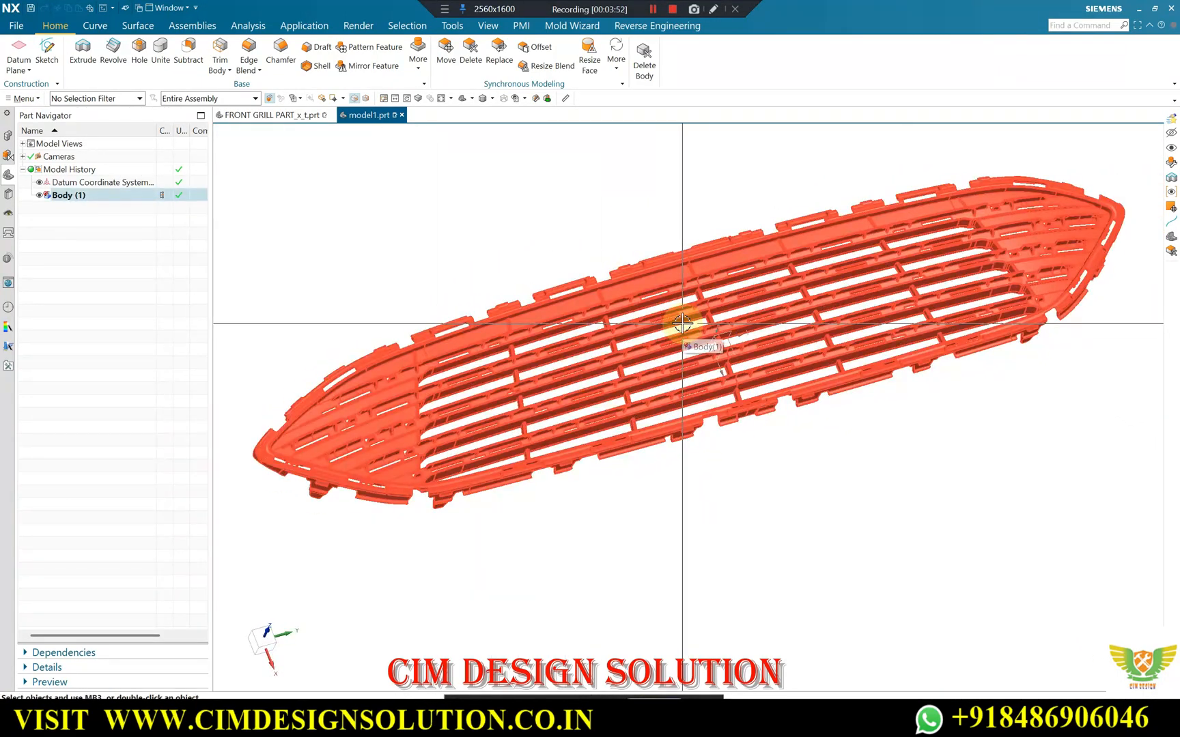
# Switch to the Google Meet call, admit the waiting participant and return to NX.
pyautogui.moveTo(610, 688)
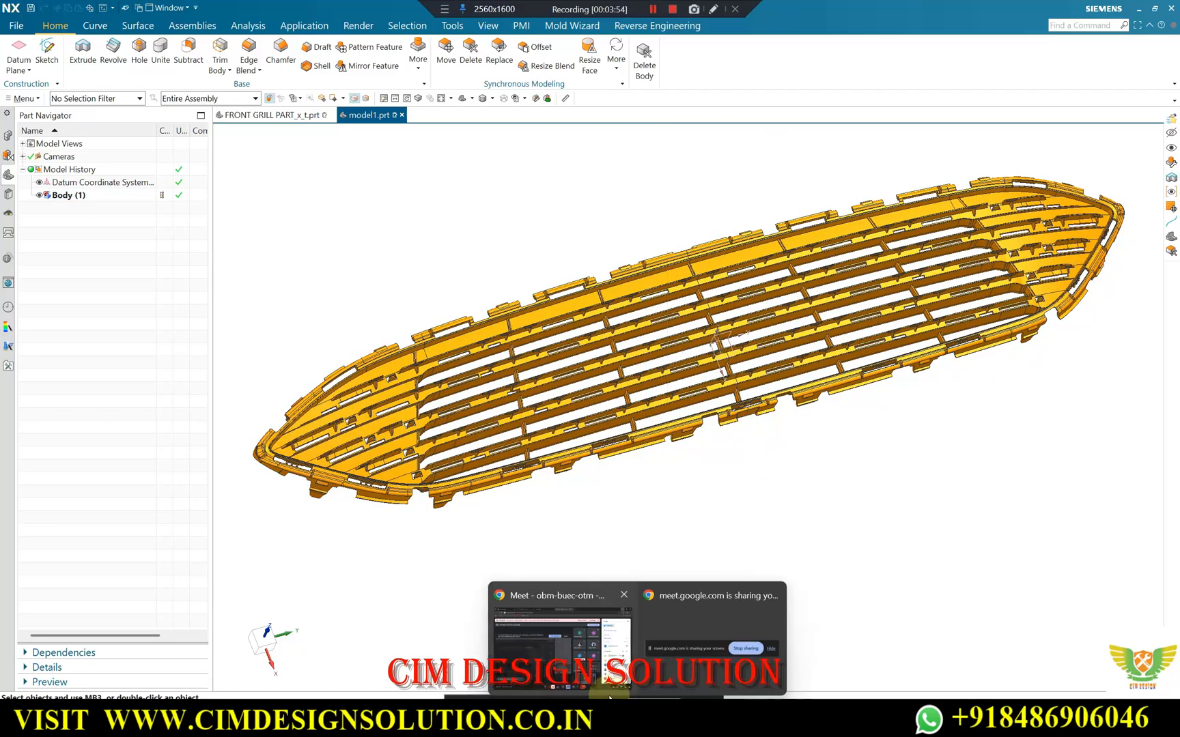
pyautogui.click(580, 604)
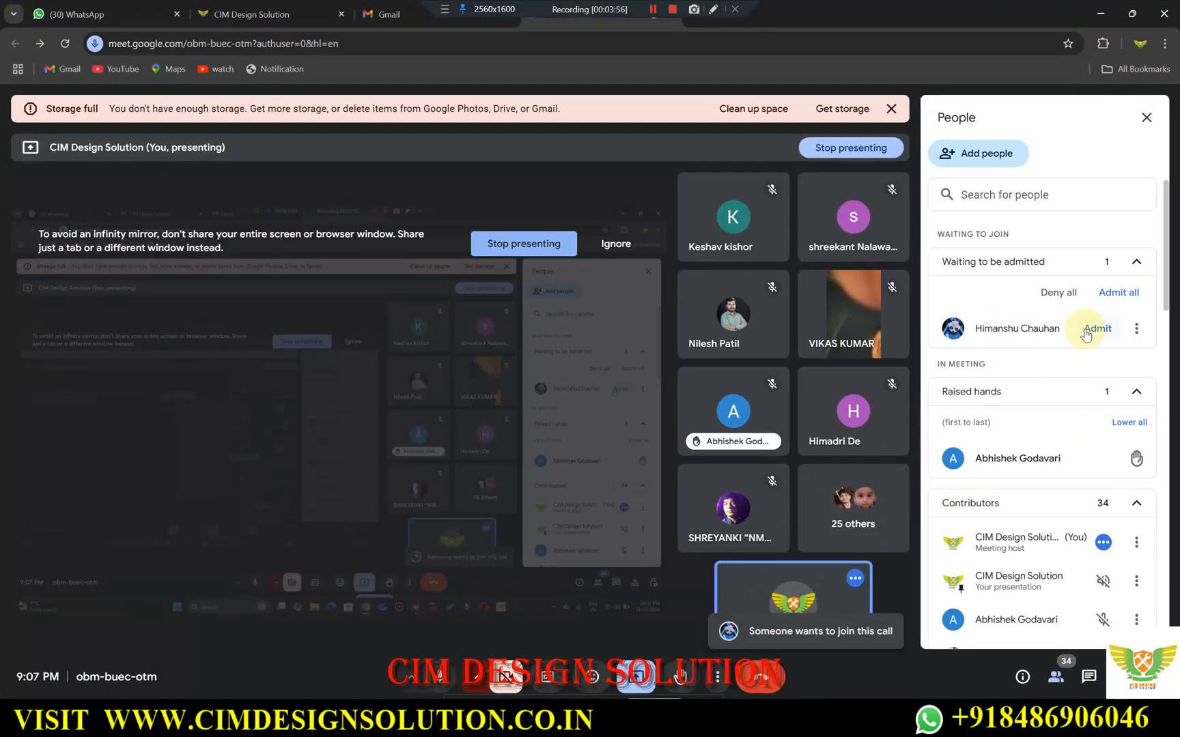
pyautogui.click(1096, 328)
pyautogui.click(1100, 14)
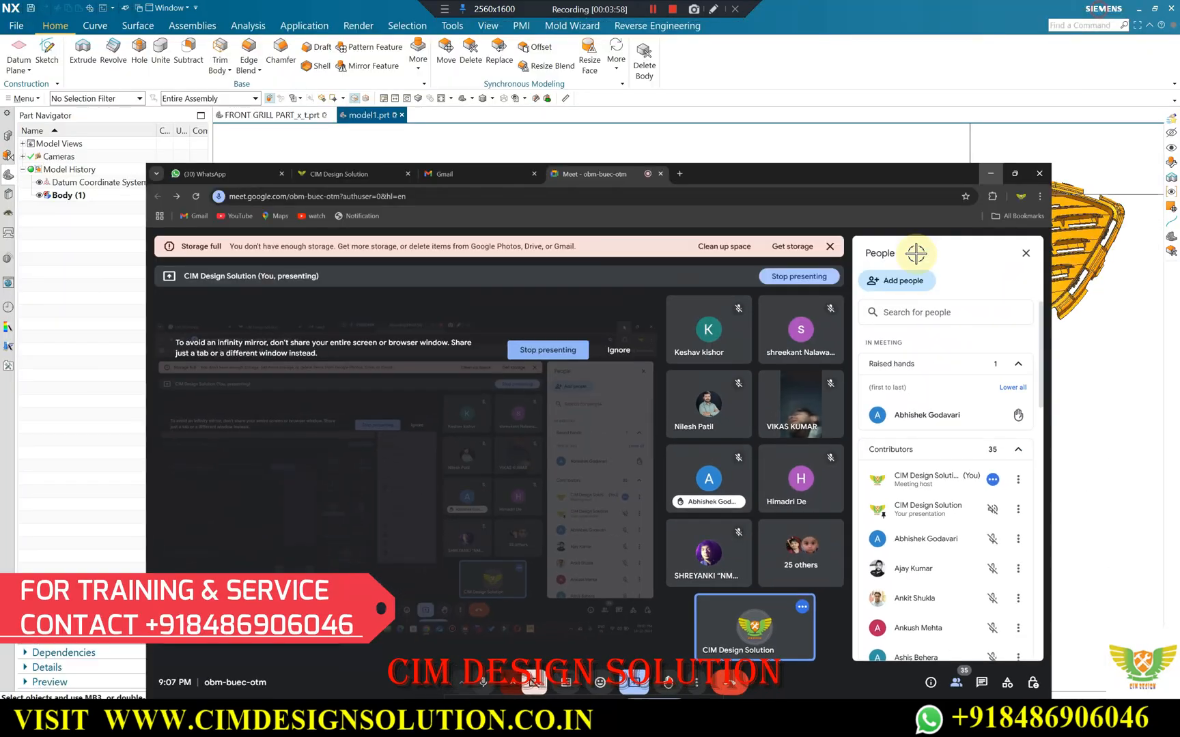
# View the grille with its surrounding parting sheets in FRONT GRILL PART_x_t.prt, and return to the grille body in model1.prt.
pyautogui.moveTo(454, 449); pyautogui.dragTo(543, 299, button='middle')
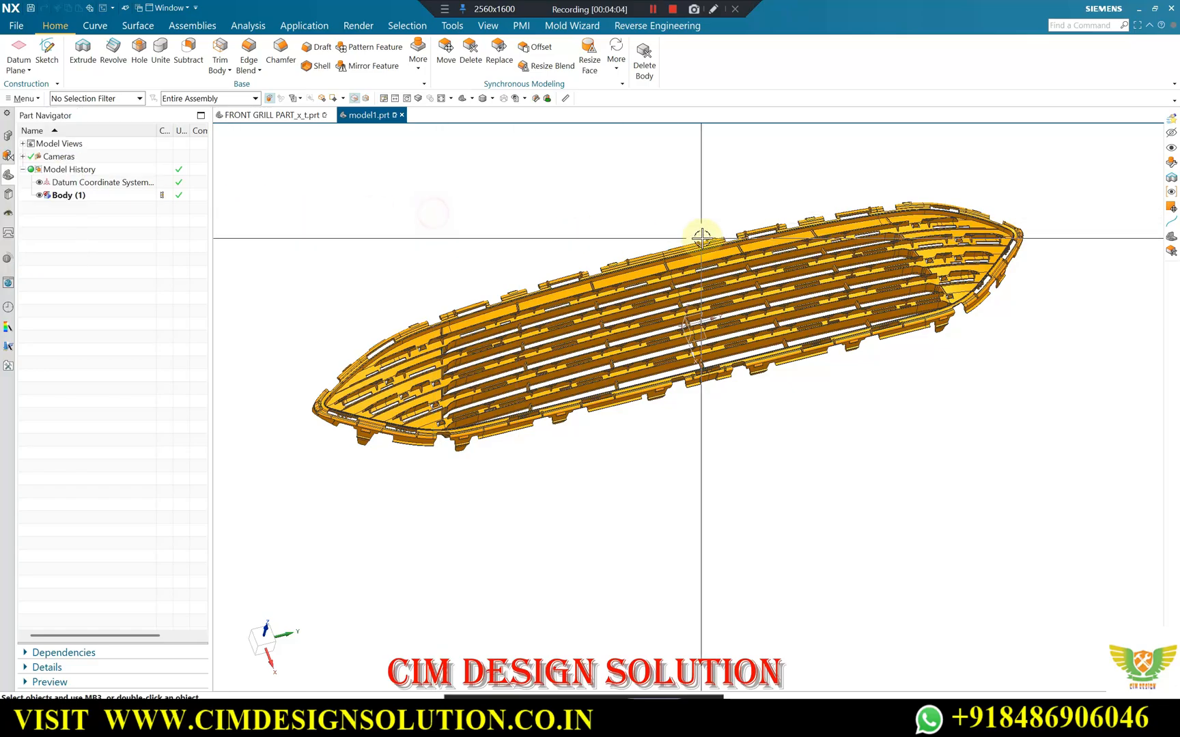
pyautogui.click(267, 115)
pyautogui.moveTo(614, 307); pyautogui.dragTo(900, 220, button='middle')
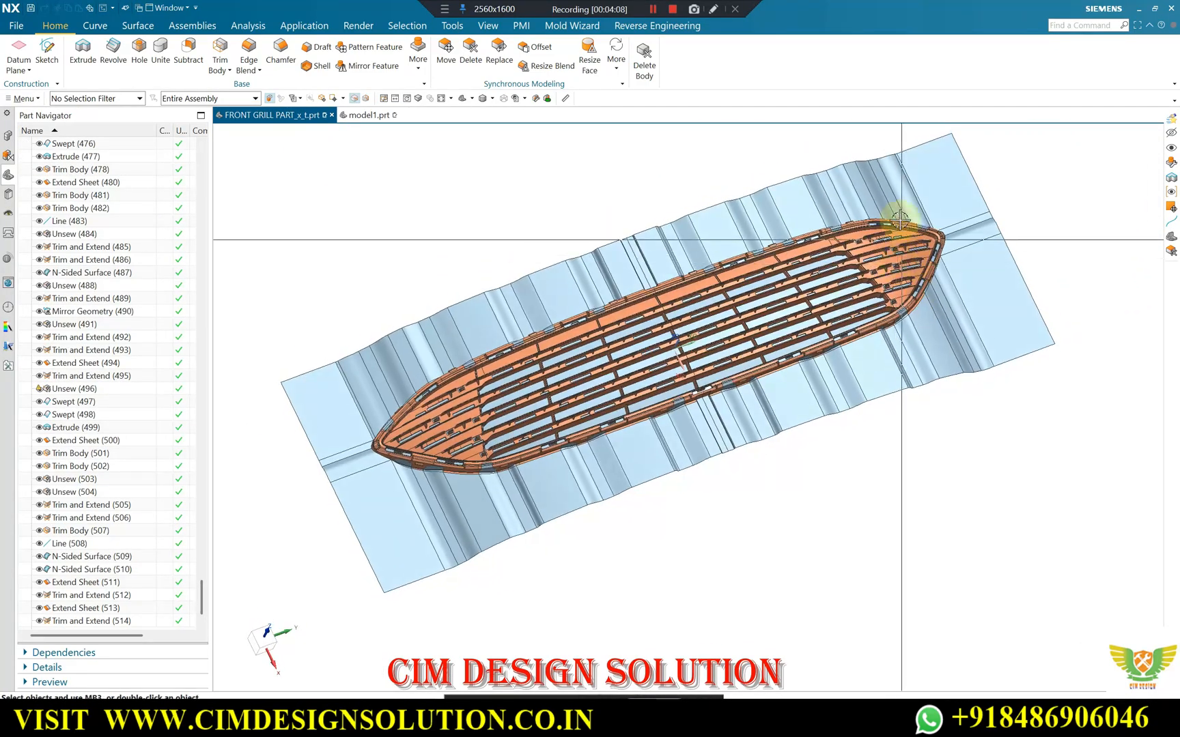
pyautogui.click(369, 115)
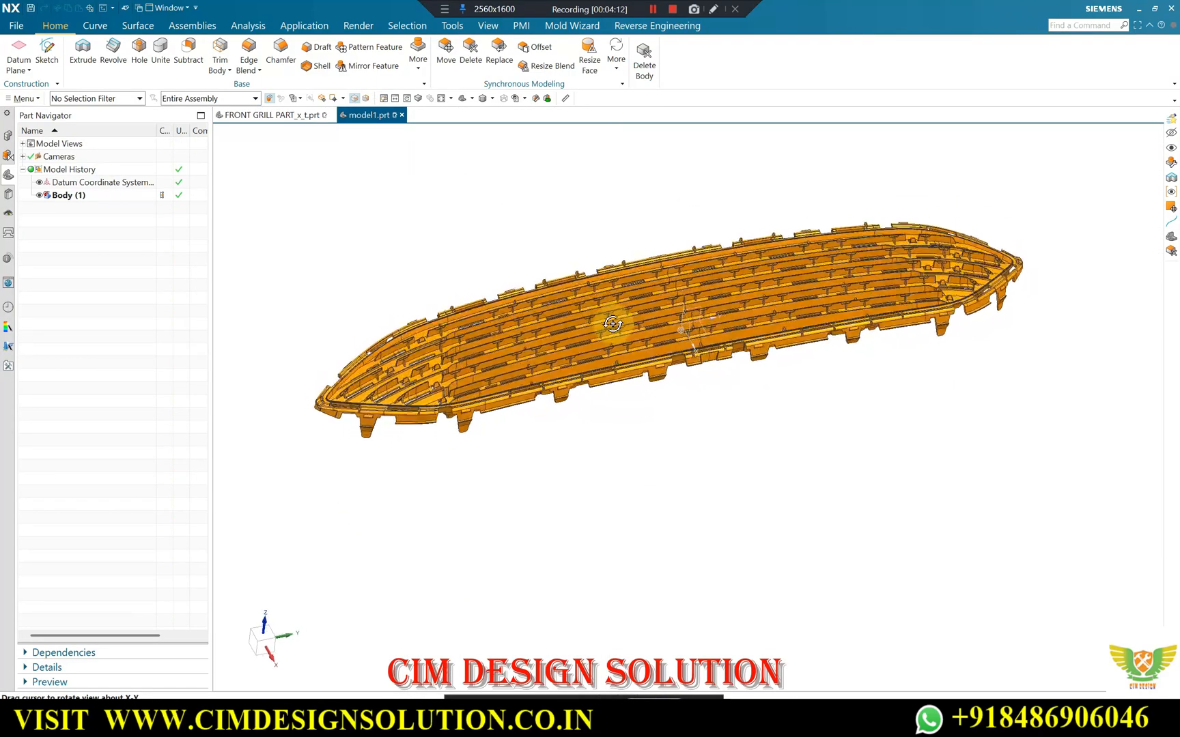
pyautogui.scroll(1, 582, 288)
pyautogui.scroll(1, 574, 293)
pyautogui.scroll(-2, 549, 262)
pyautogui.moveTo(608, 294); pyautogui.dragTo(599, 267, button='middle')
pyautogui.moveTo(607, 355); pyautogui.dragTo(673, 315, button='middle')
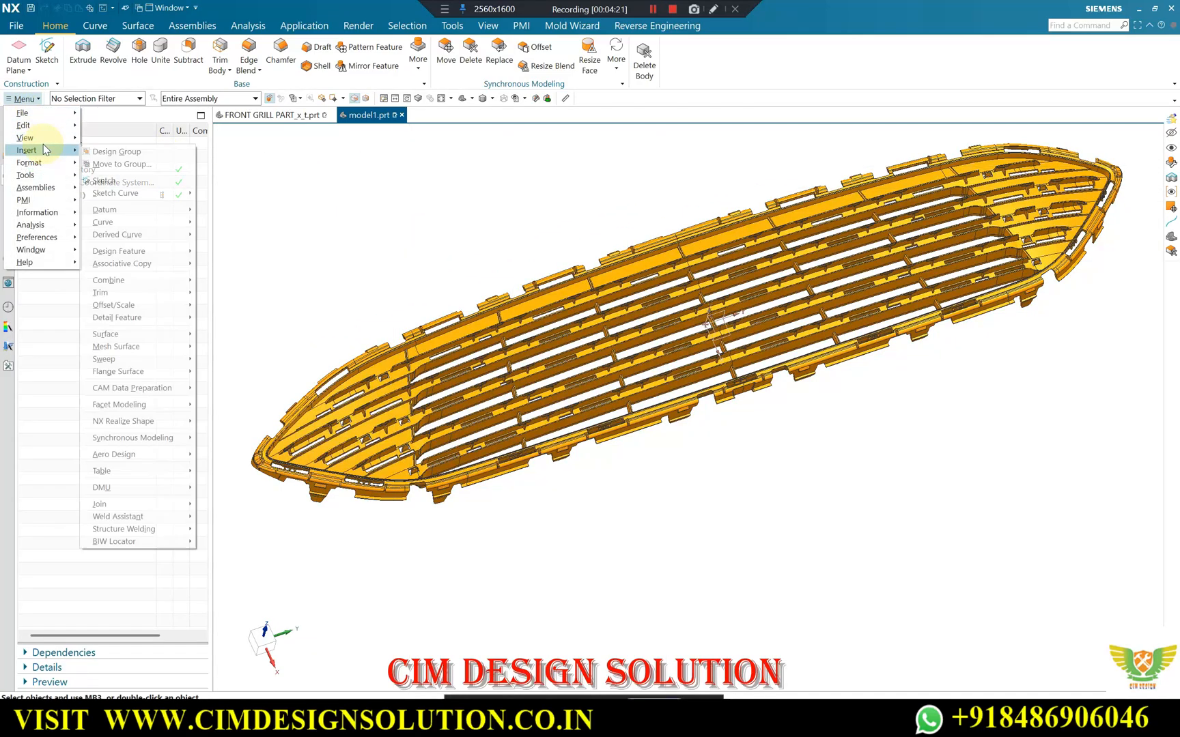
# Run a Slope Analysis on all faces of the grille body, using the vertical Z direction as reference vector.
pyautogui.moveTo(58, 225)
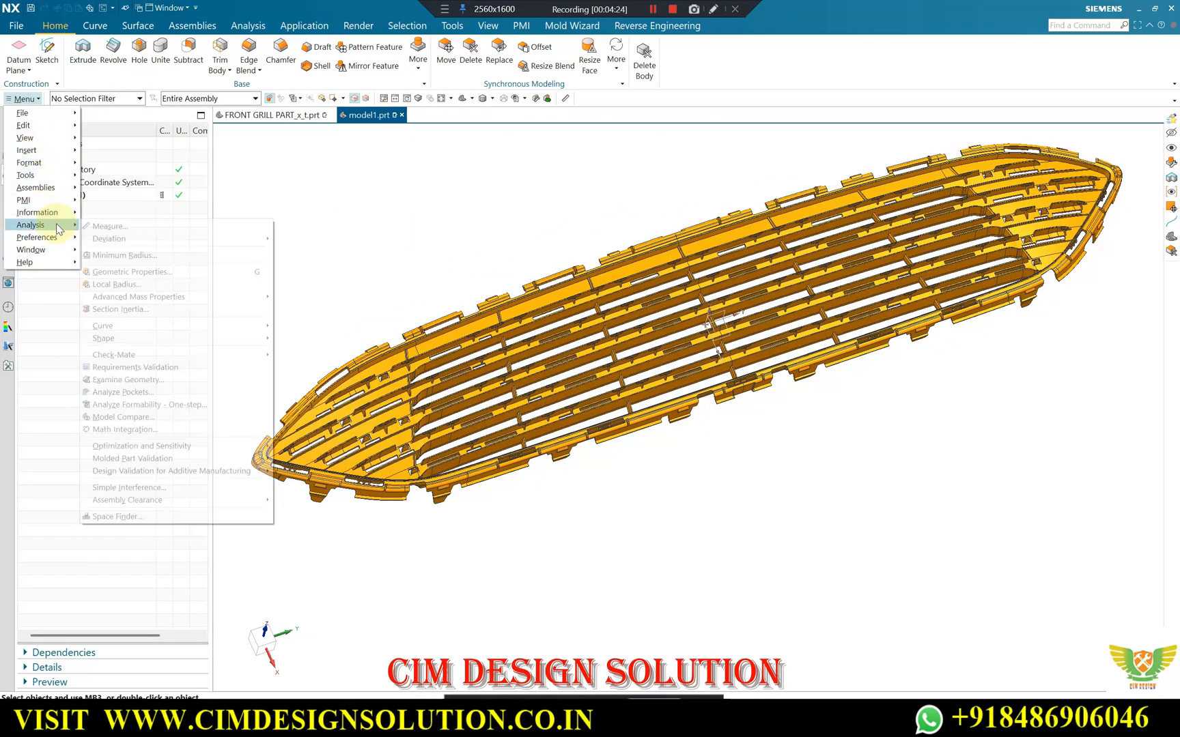
pyautogui.moveTo(130, 341)
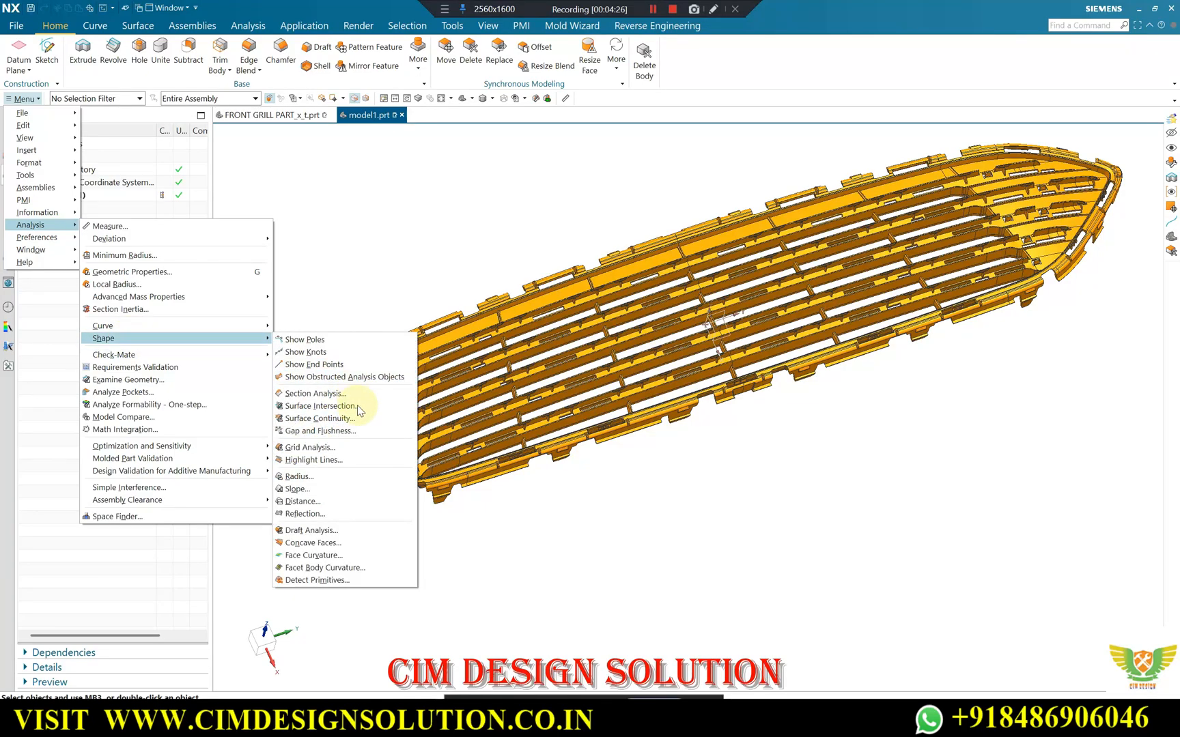
pyautogui.click(313, 488)
pyautogui.scroll(-3, 738, 325)
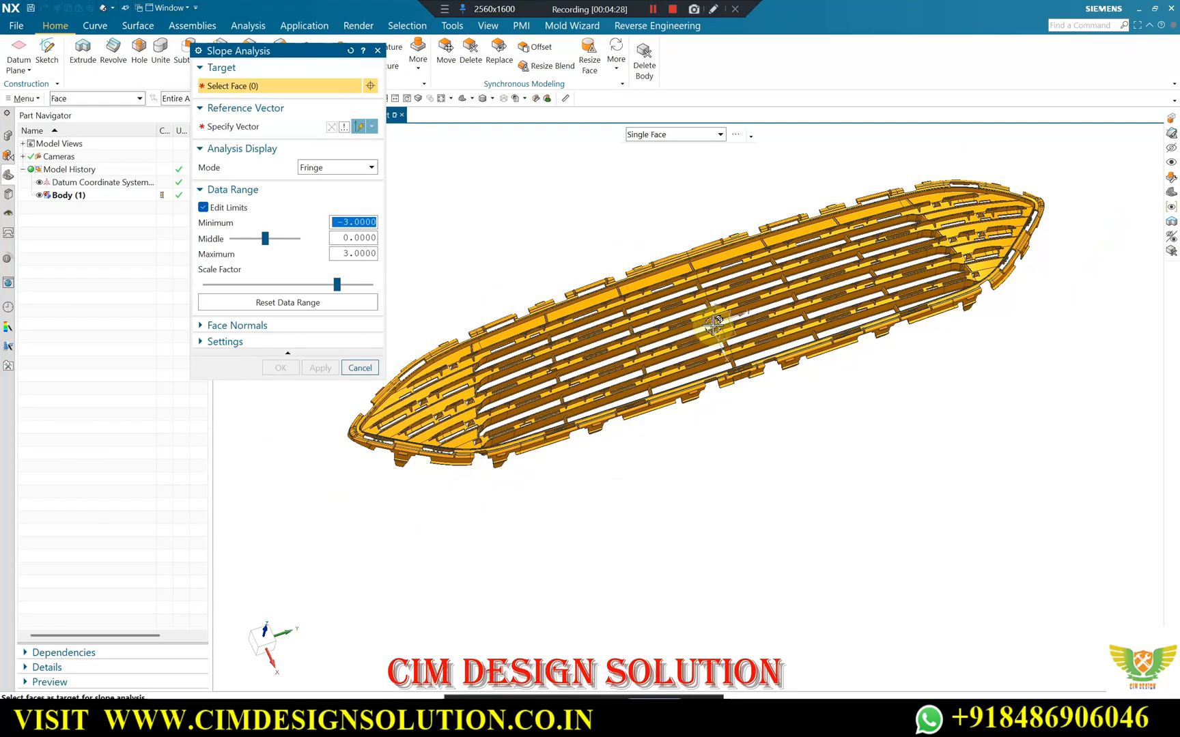
pyautogui.moveTo(985, 197); pyautogui.dragTo(434, 480)
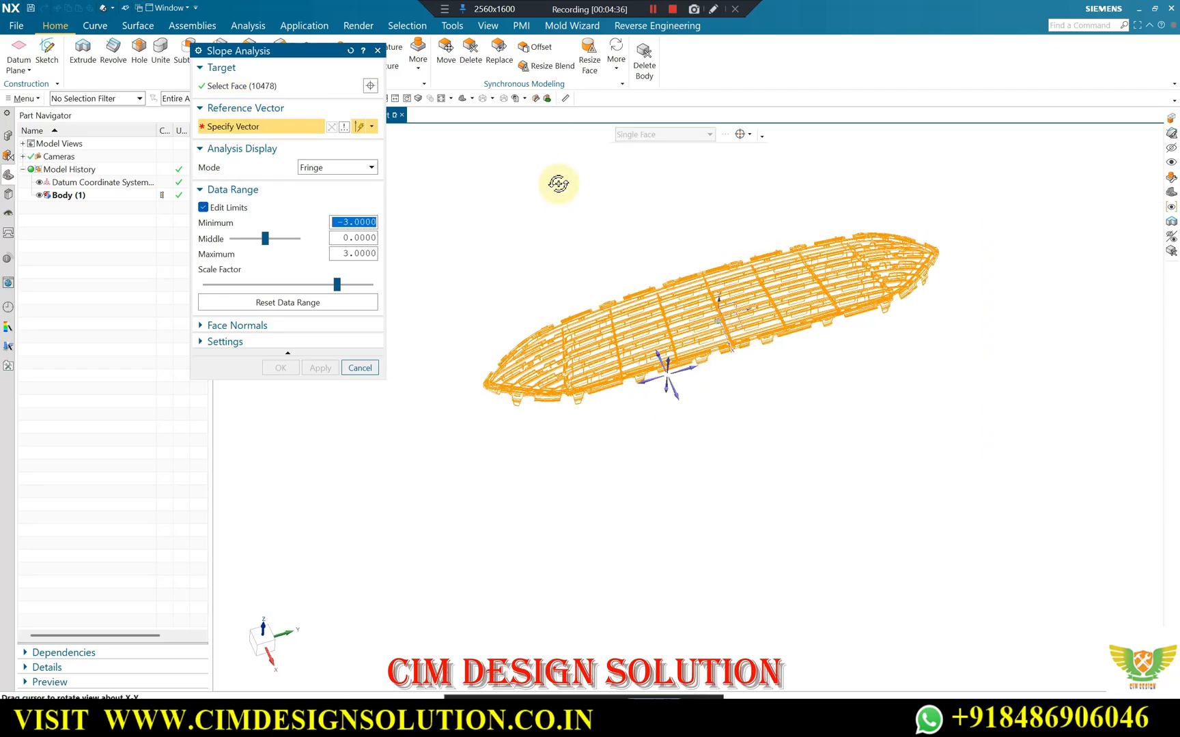
pyautogui.moveTo(559, 181); pyautogui.dragTo(654, 211, button='middle')
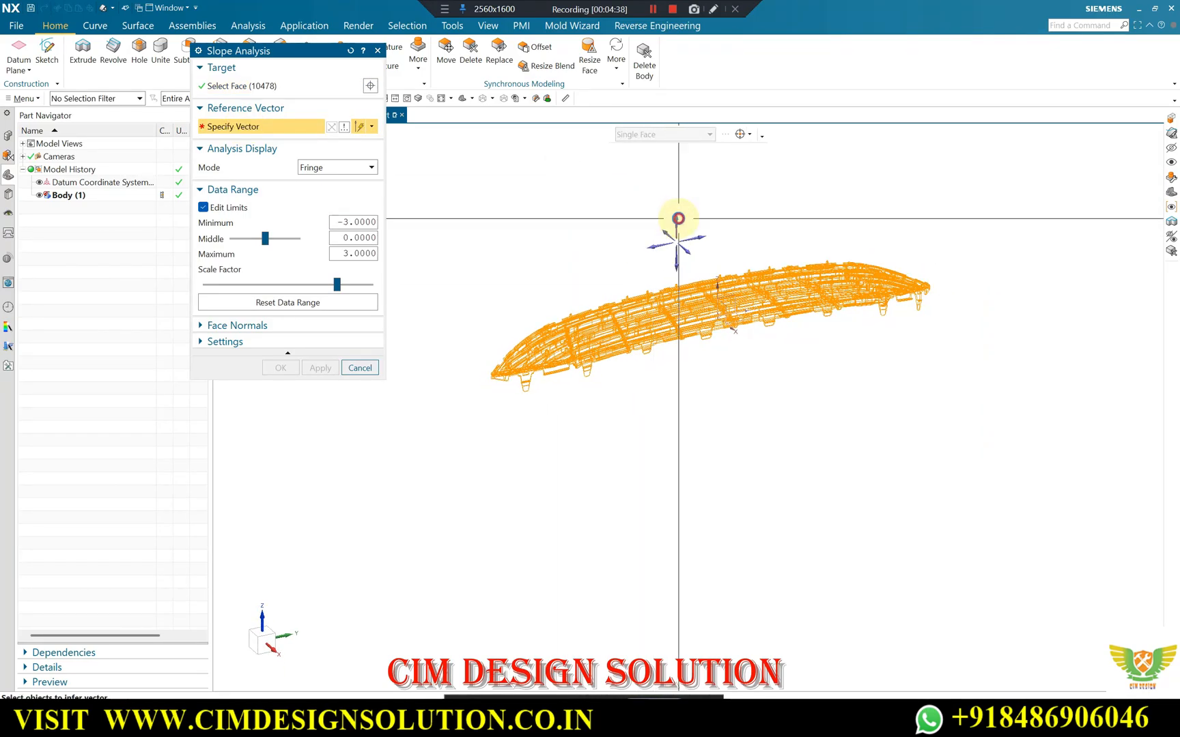
pyautogui.click(759, 272)
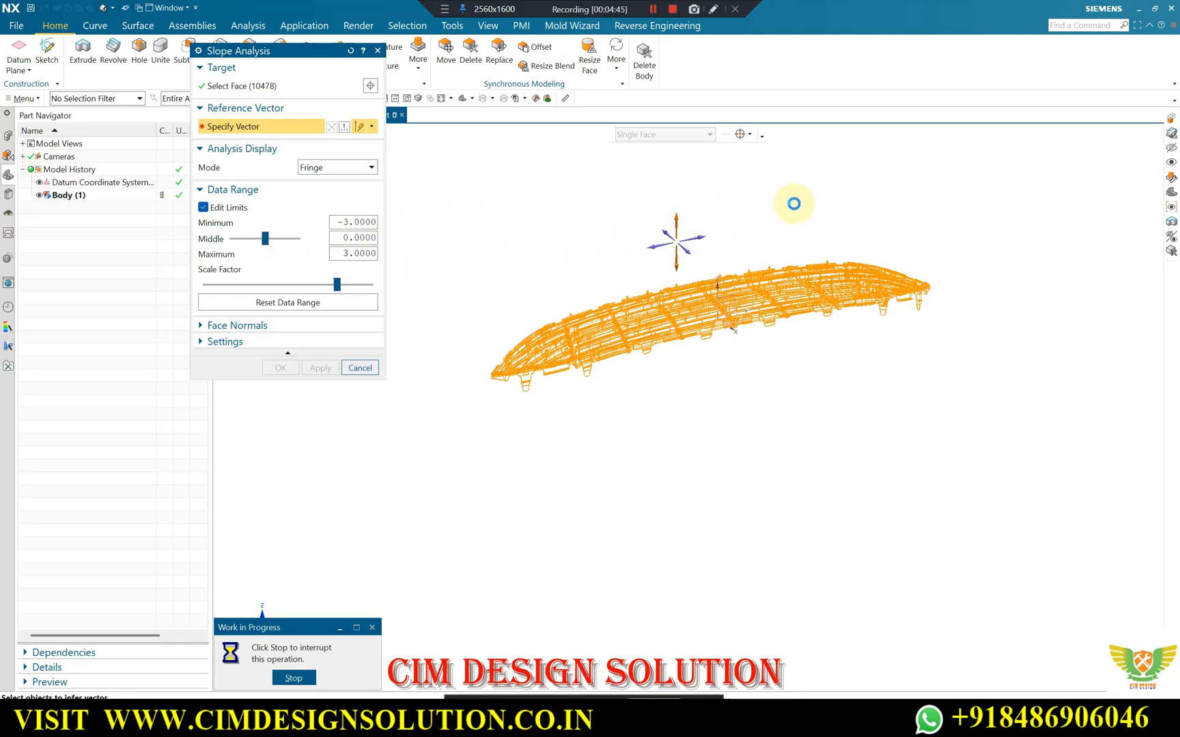
# Examine the slope colours on the slats, small ribs and mounting tabs along the grille's lower edge against the -3 to 3 scale.
pyautogui.moveTo(718, 245); pyautogui.dragTo(838, 263, button='middle')
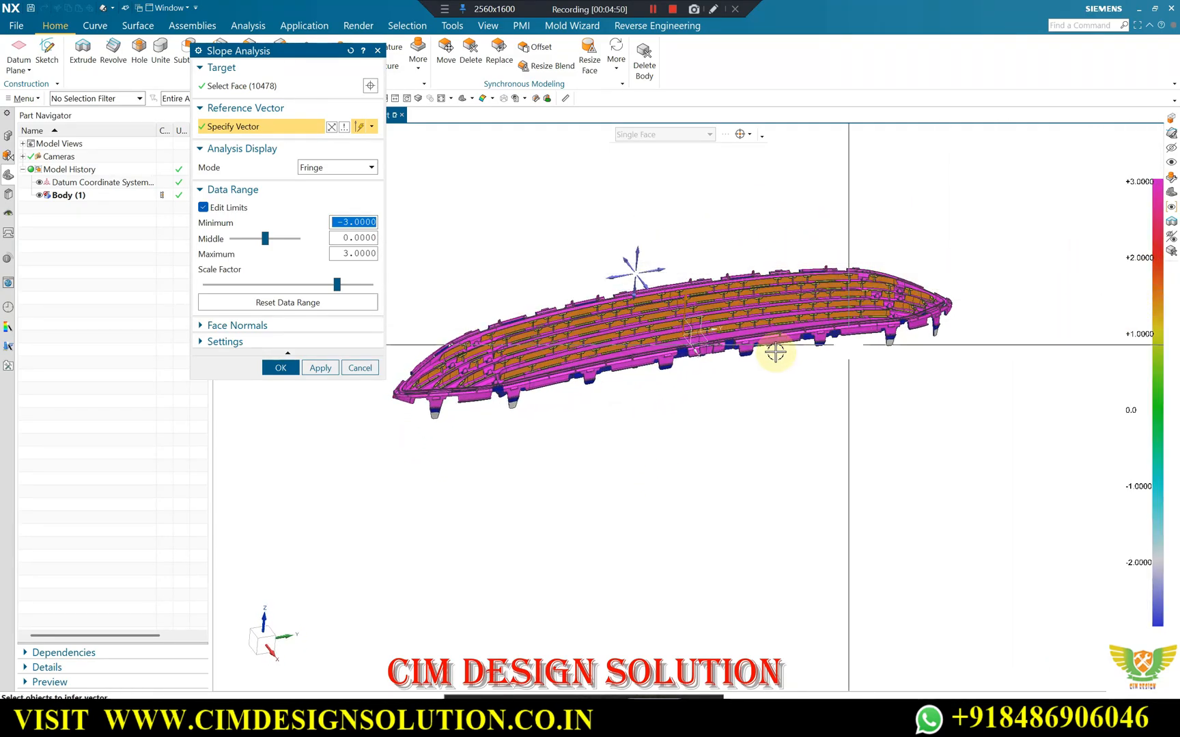
pyautogui.scroll(-5, 593, 295)
pyautogui.scroll(10, 662, 295)
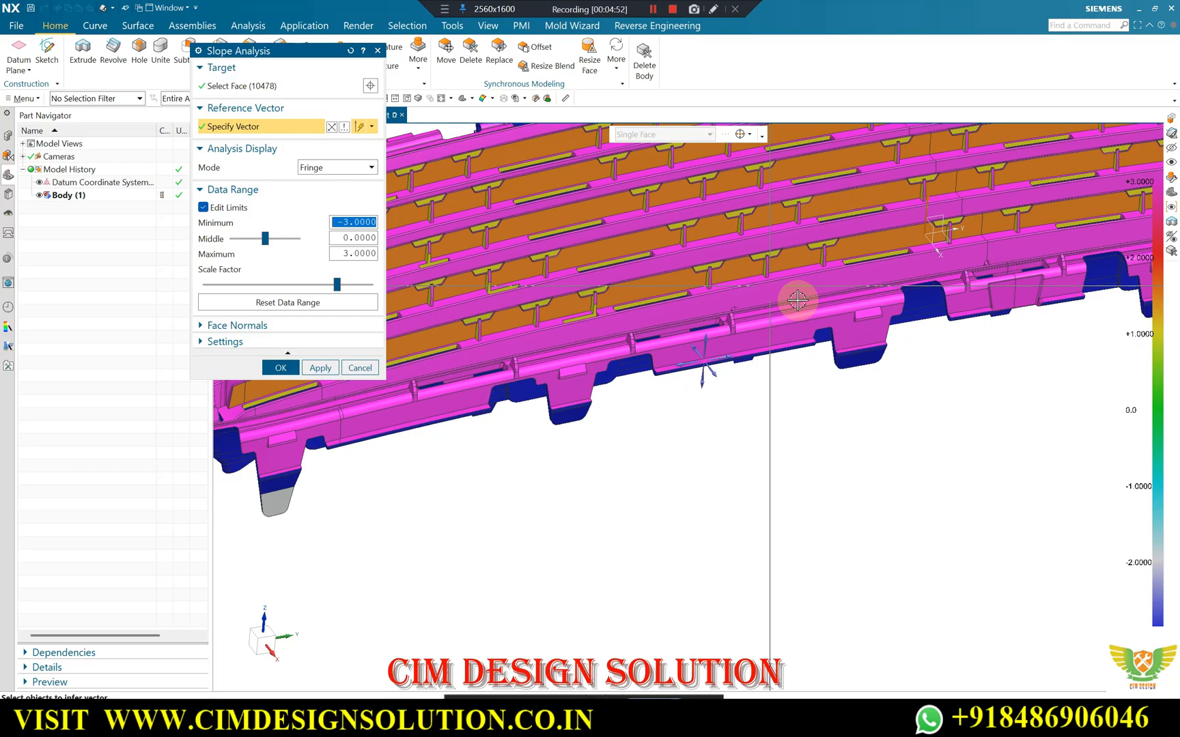
pyautogui.scroll(-2, 1123, 293)
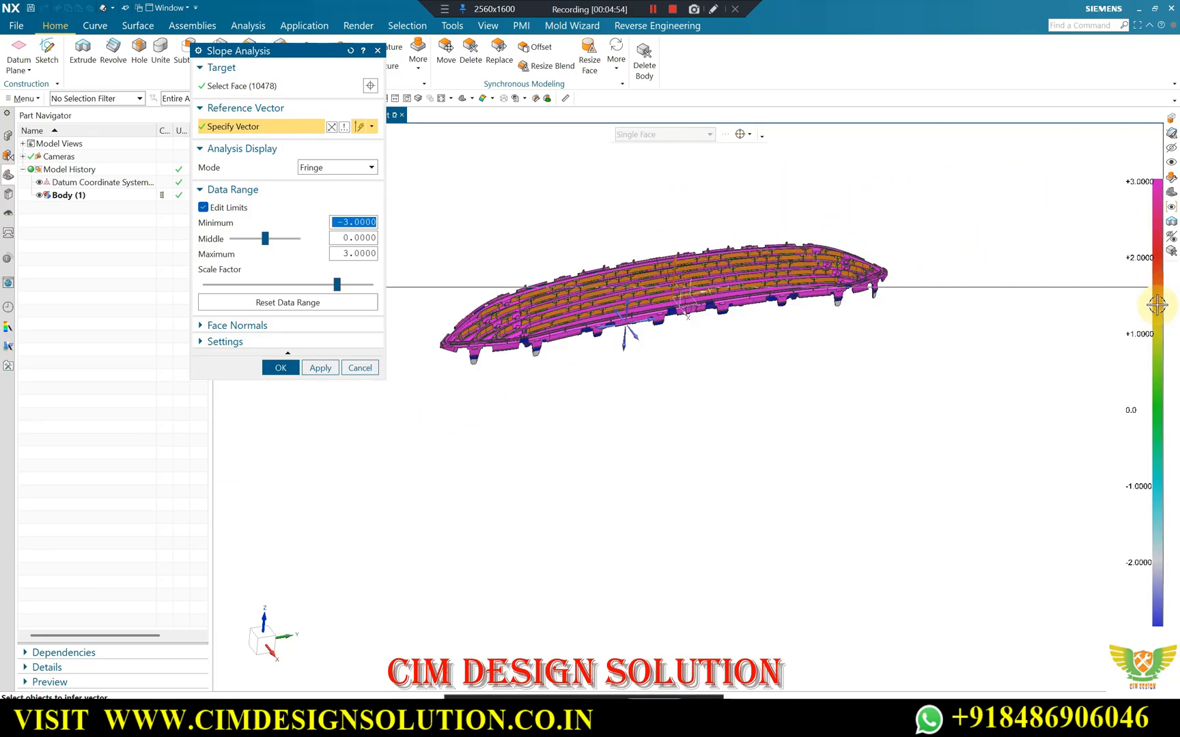
pyautogui.scroll(-3, 1154, 298)
pyautogui.scroll(4, 1161, 282)
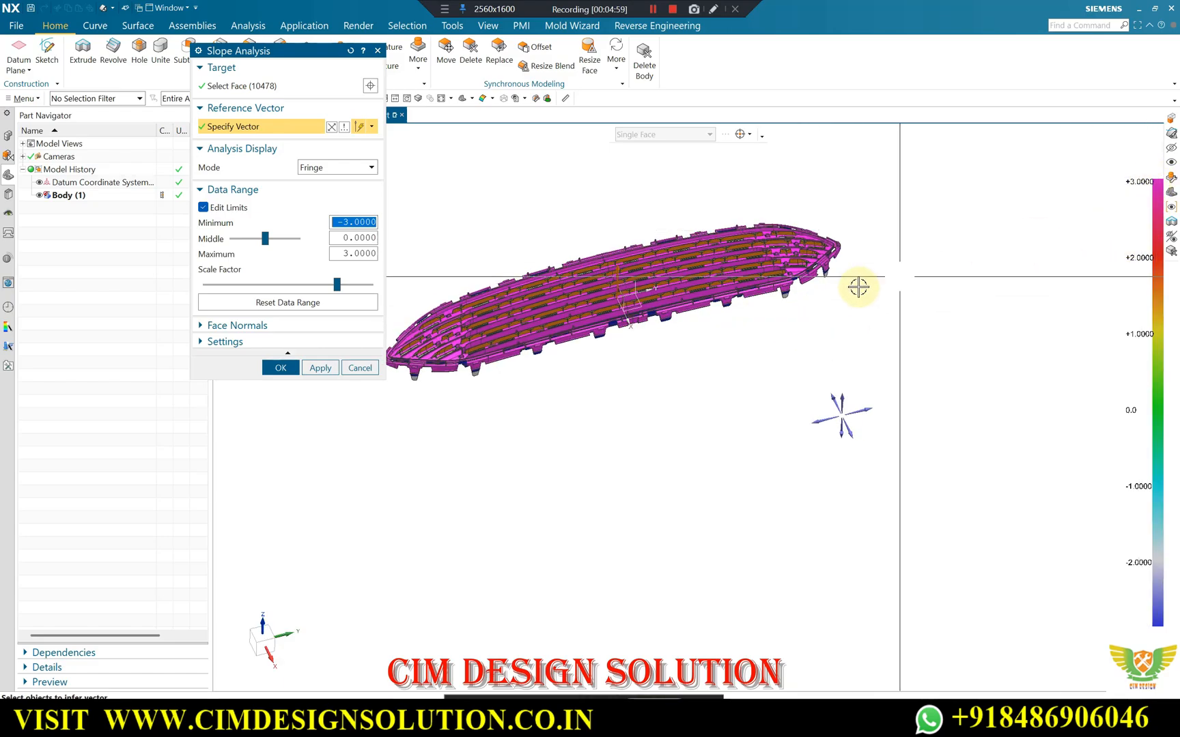
pyautogui.scroll(-4, 858, 287)
pyautogui.scroll(5, 974, 255)
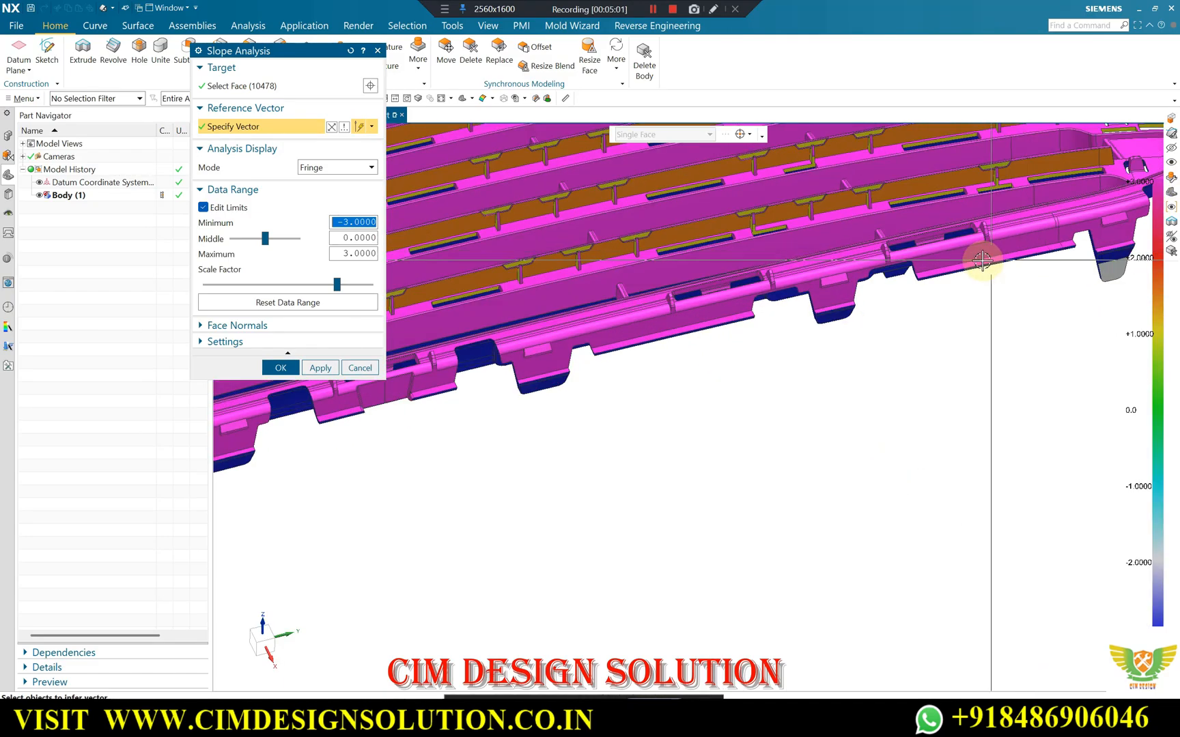
pyautogui.scroll(-5, 765, 270)
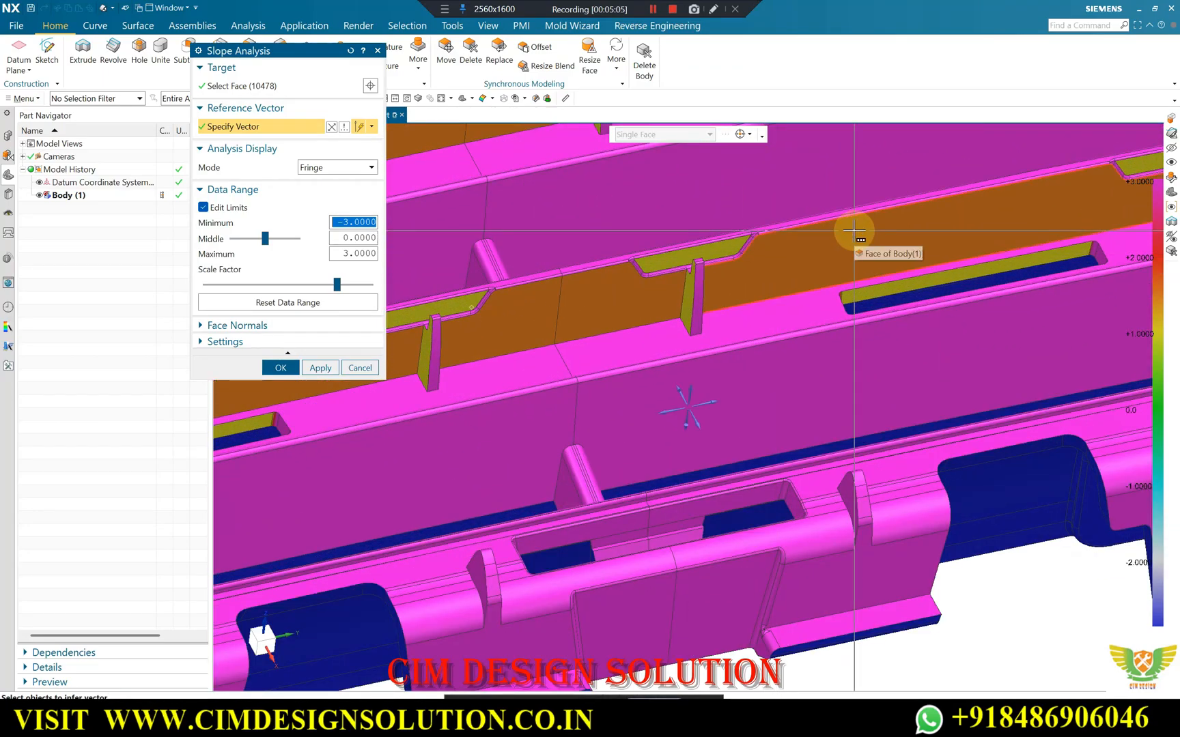
pyautogui.scroll(3, 775, 257)
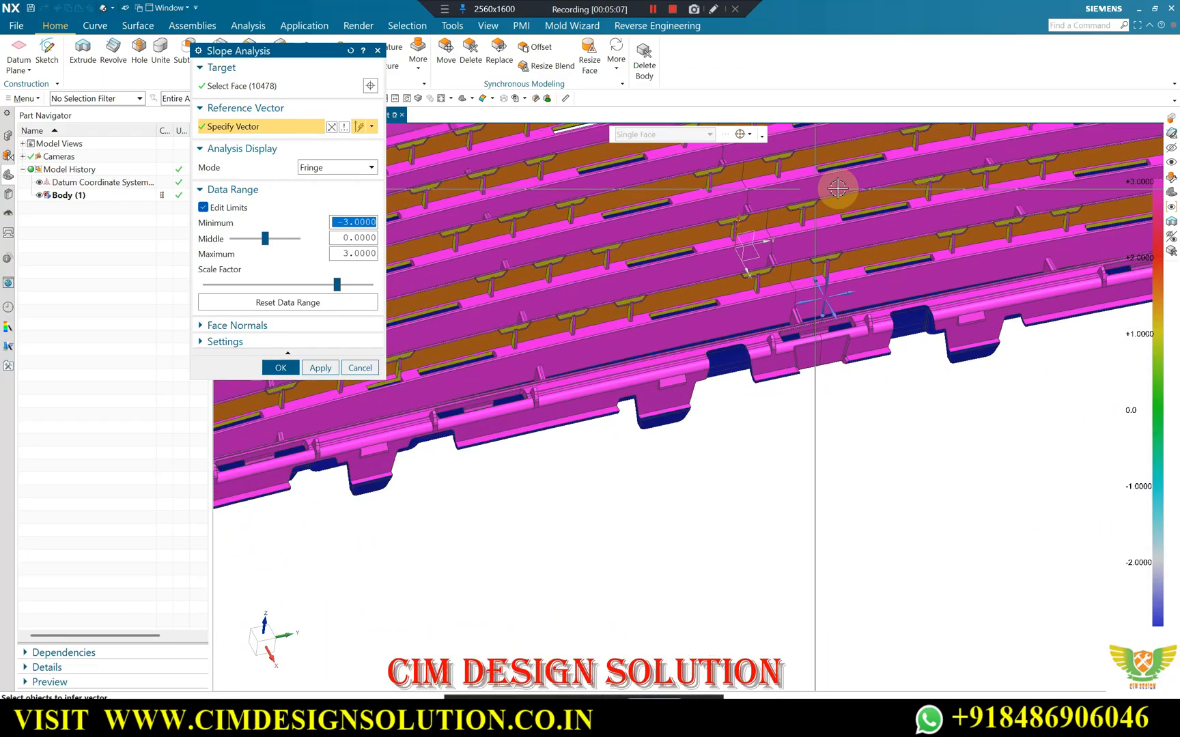
# Check the slope colours across the whole grille and along its side profile with the projecting tabs.
pyautogui.scroll(2, 741, 256)
pyautogui.scroll(3, 729, 268)
pyautogui.scroll(-2, 417, 310)
pyautogui.scroll(5, 618, 307)
pyautogui.moveTo(600, 354); pyautogui.dragTo(599, 355, button='middle')
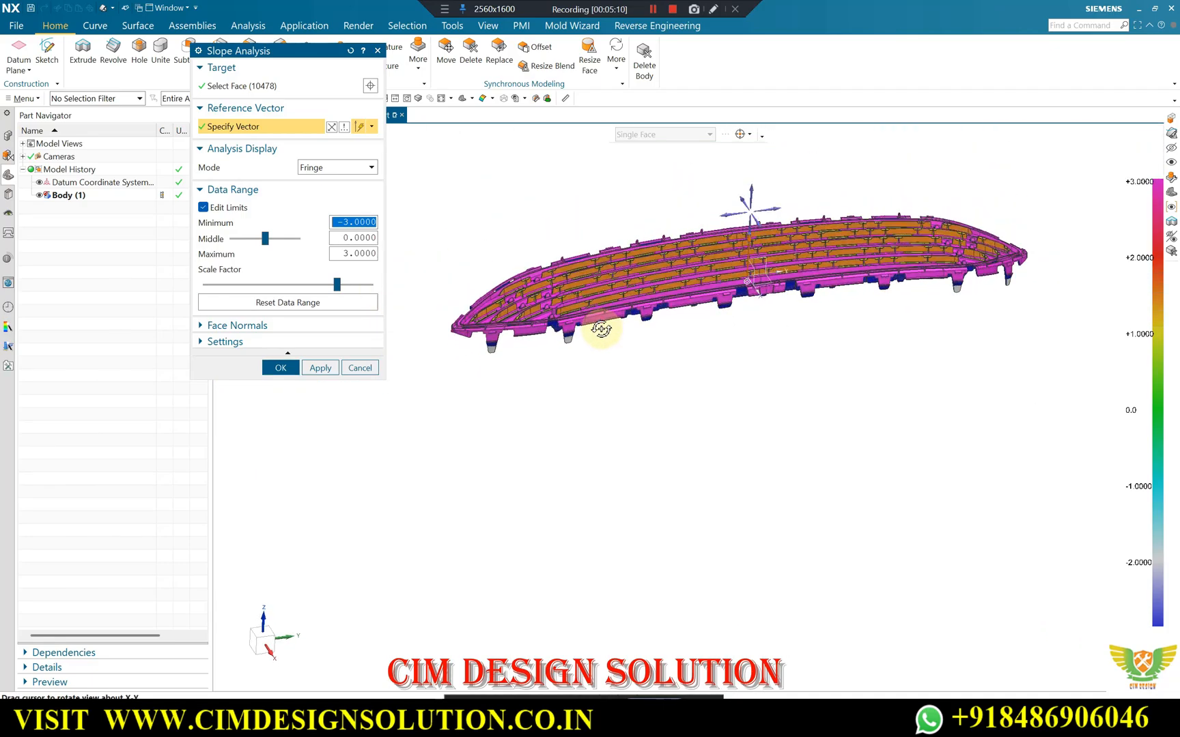
pyautogui.scroll(-4, 598, 316)
pyautogui.moveTo(645, 286)
pyautogui.mouseDown(button='middle')
pyautogui.moveTo(637, 267)
pyautogui.moveTo(654, 275)
pyautogui.mouseUp(button='middle')
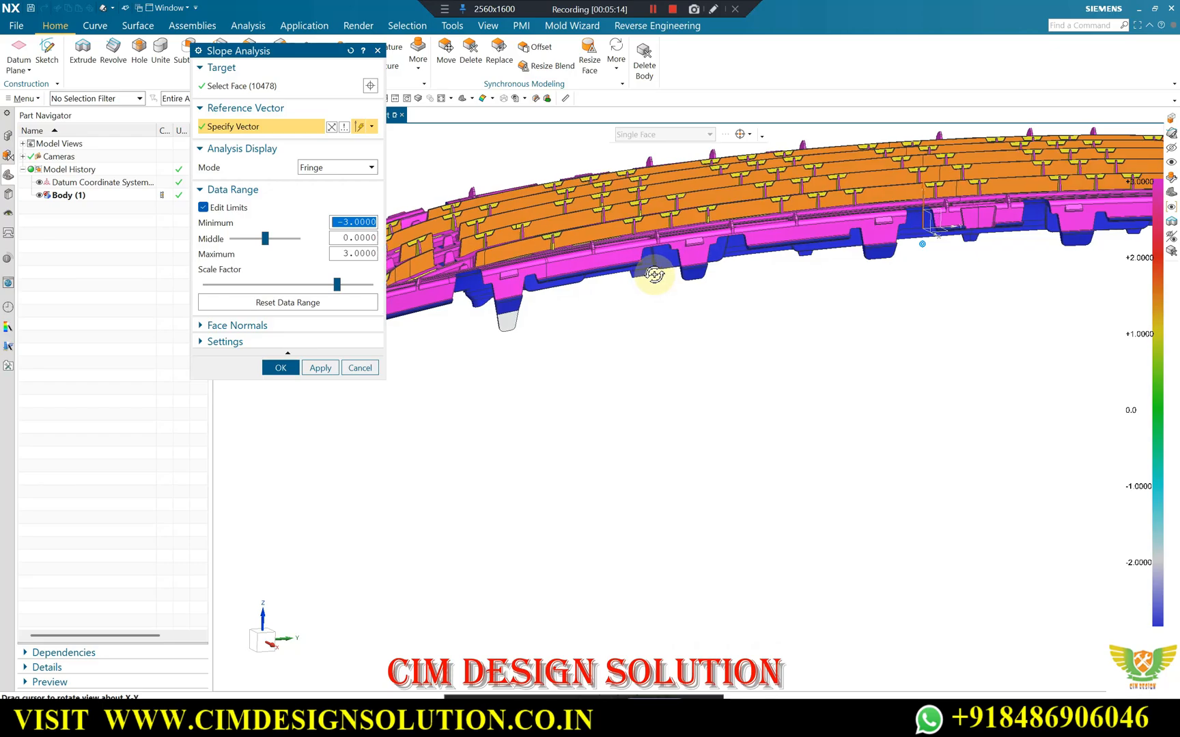
pyautogui.scroll(1, 803, 311)
pyautogui.moveTo(656, 324); pyautogui.dragTo(673, 312, button='middle')
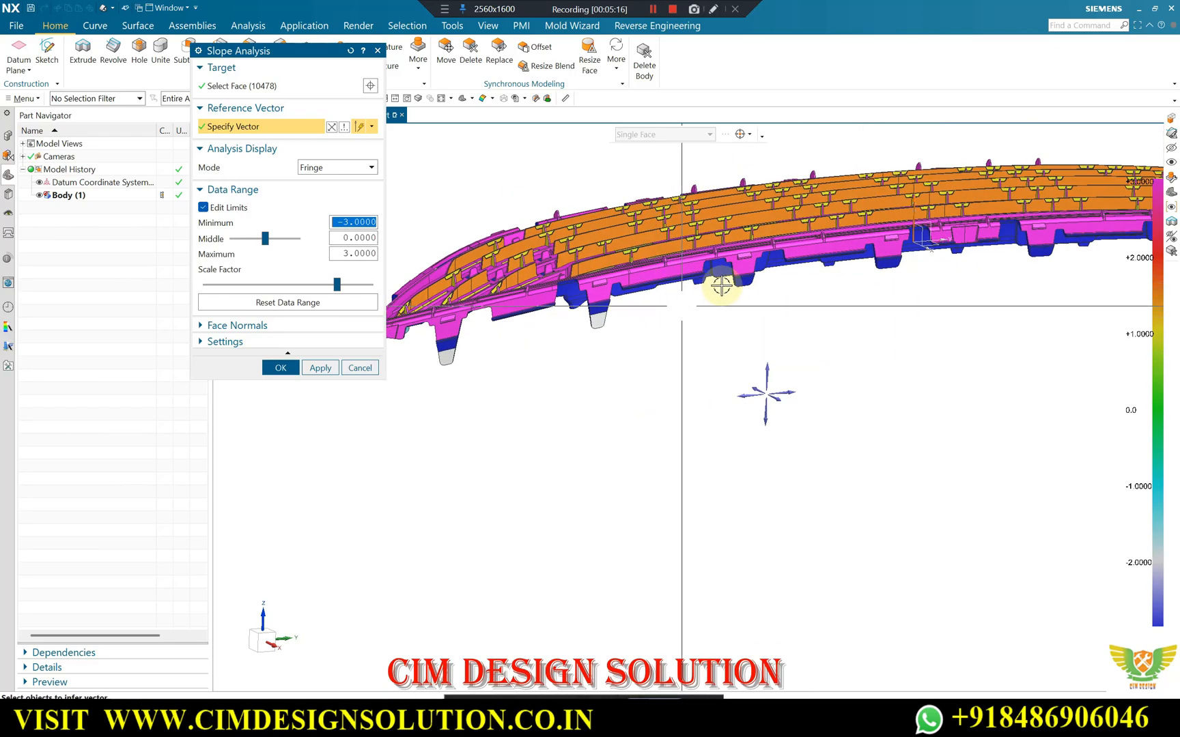
# Examine the slope colours on the faces and tip of the long clip tab near the tapered end.
pyautogui.scroll(-6, 775, 276)
pyautogui.scroll(-2, 773, 276)
pyautogui.scroll(3, 832, 260)
pyautogui.moveTo(832, 260); pyautogui.dragTo(553, 337, button='middle')
pyautogui.scroll(-6, 575, 292)
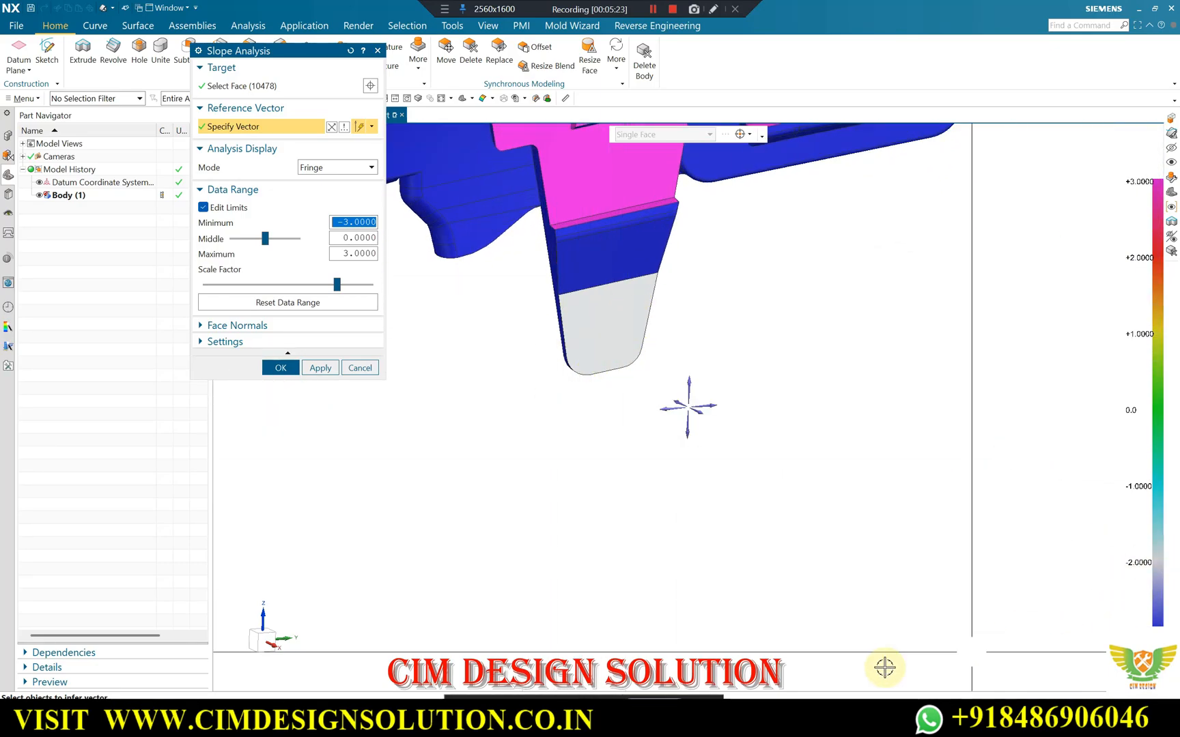
# Switch to the Google Meet window, admit the first waiting participant, and return to NX.
pyautogui.click(637, 721)
pyautogui.click(572, 654)
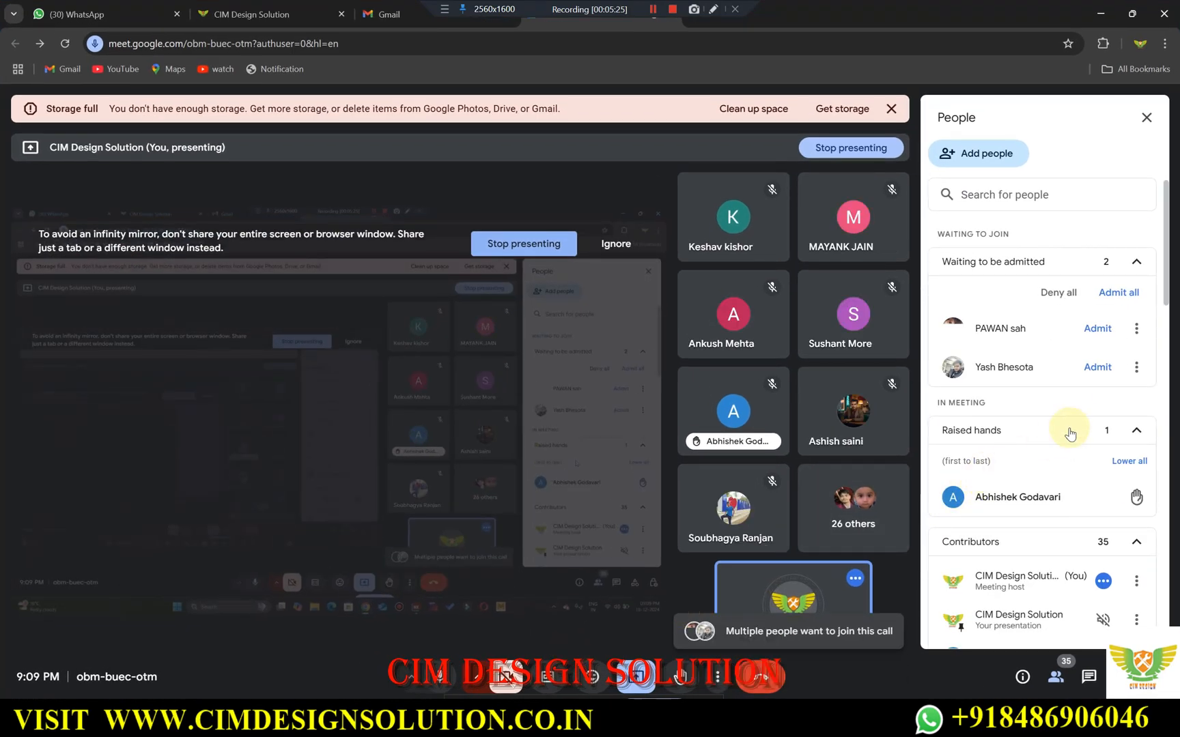
pyautogui.click(1093, 329)
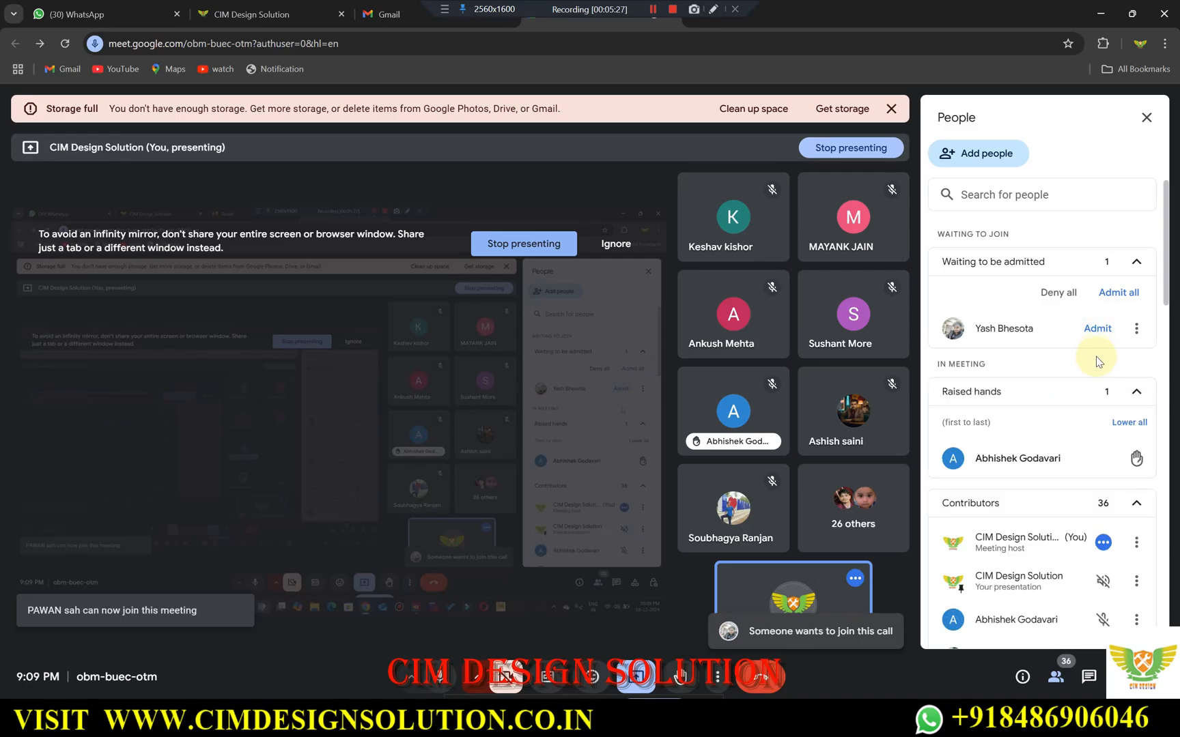
pyautogui.click(1102, 13)
# Check the slope colours across the full grille and close the Slope Analysis.
pyautogui.scroll(-5, 657, 402)
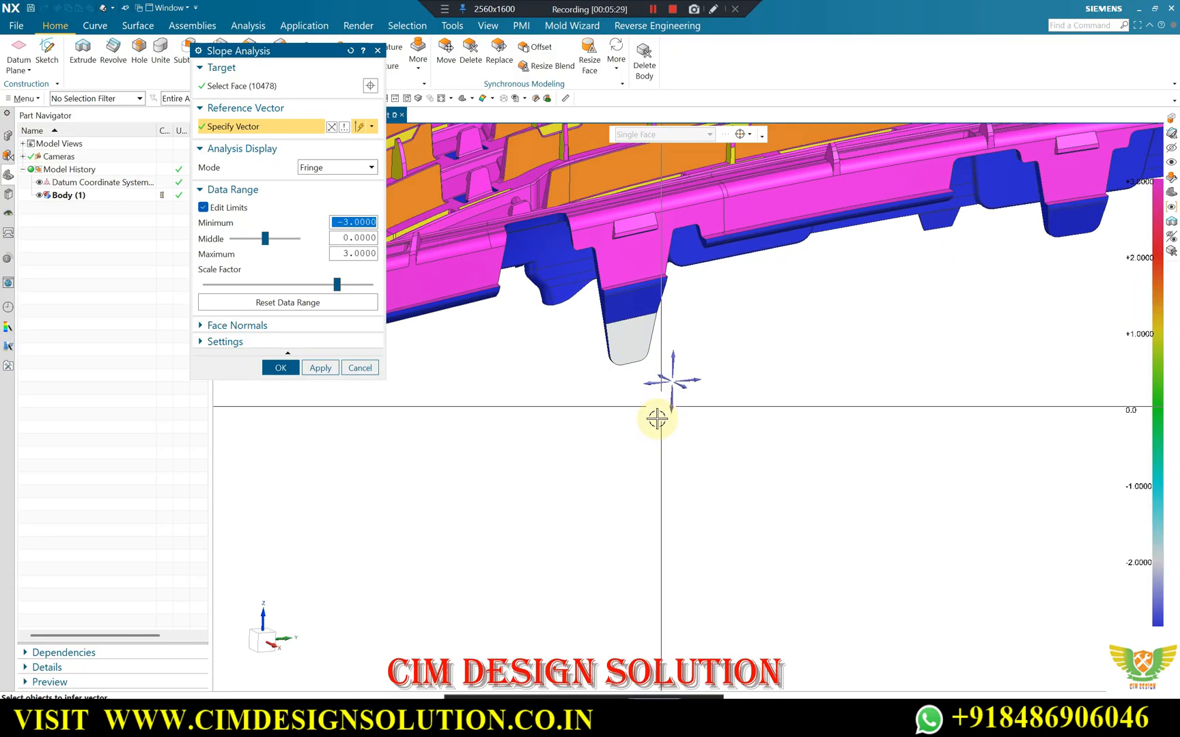
pyautogui.moveTo(892, 305); pyautogui.dragTo(539, 362, button='middle')
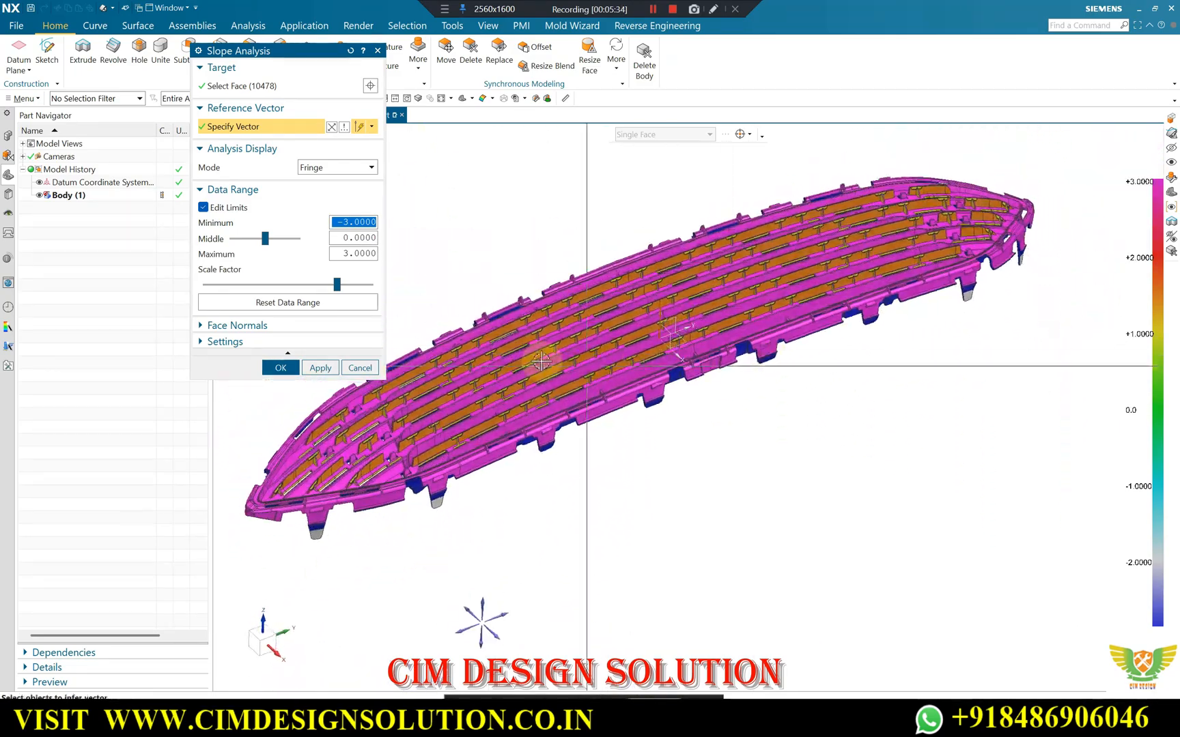
pyautogui.click(359, 368)
pyautogui.moveTo(716, 346); pyautogui.dragTo(674, 390, button='middle')
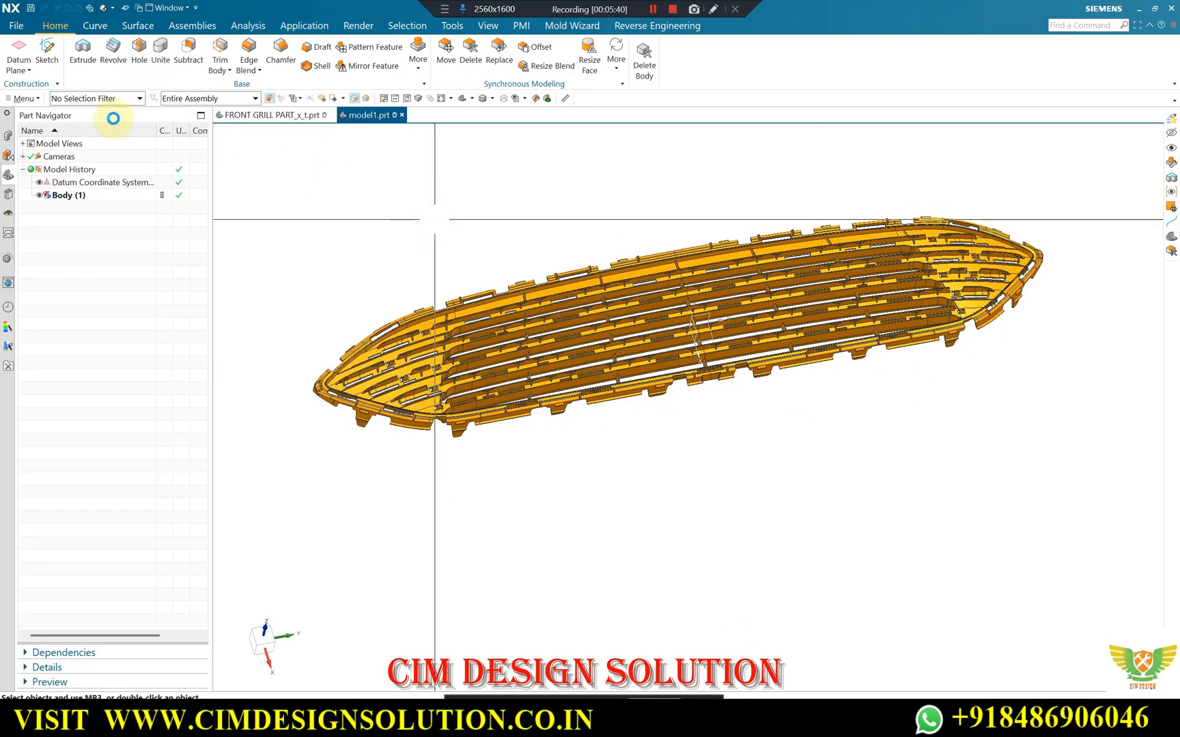
# Start editing the object display and select all faces of the grille using the Face filter.
pyautogui.hotkey('ctrl', 'j')
pyautogui.click(96, 100)
pyautogui.click(100, 153)
pyautogui.scroll(-2, 720, 254)
pyautogui.moveTo(985, 183); pyautogui.dragTo(441, 410)
pyautogui.click(363, 161)
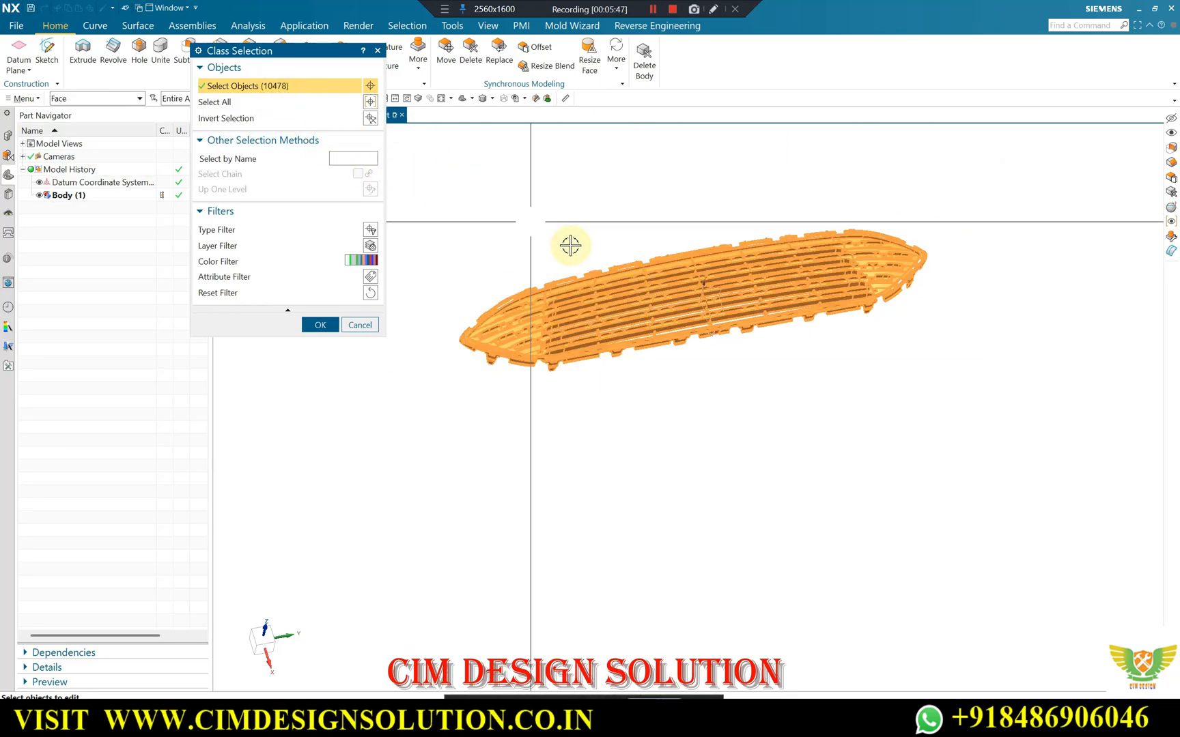
pyautogui.scroll(3, 604, 280)
pyautogui.scroll(-2, 603, 281)
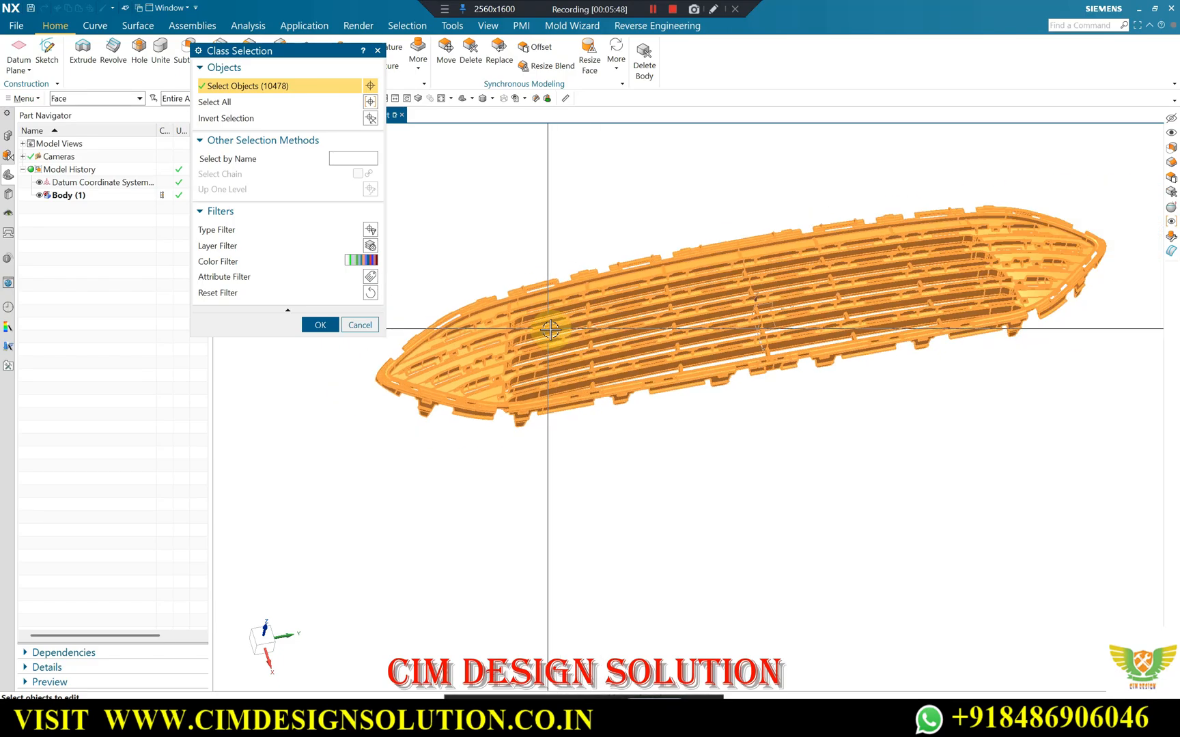
pyautogui.scroll(2, 737, 256)
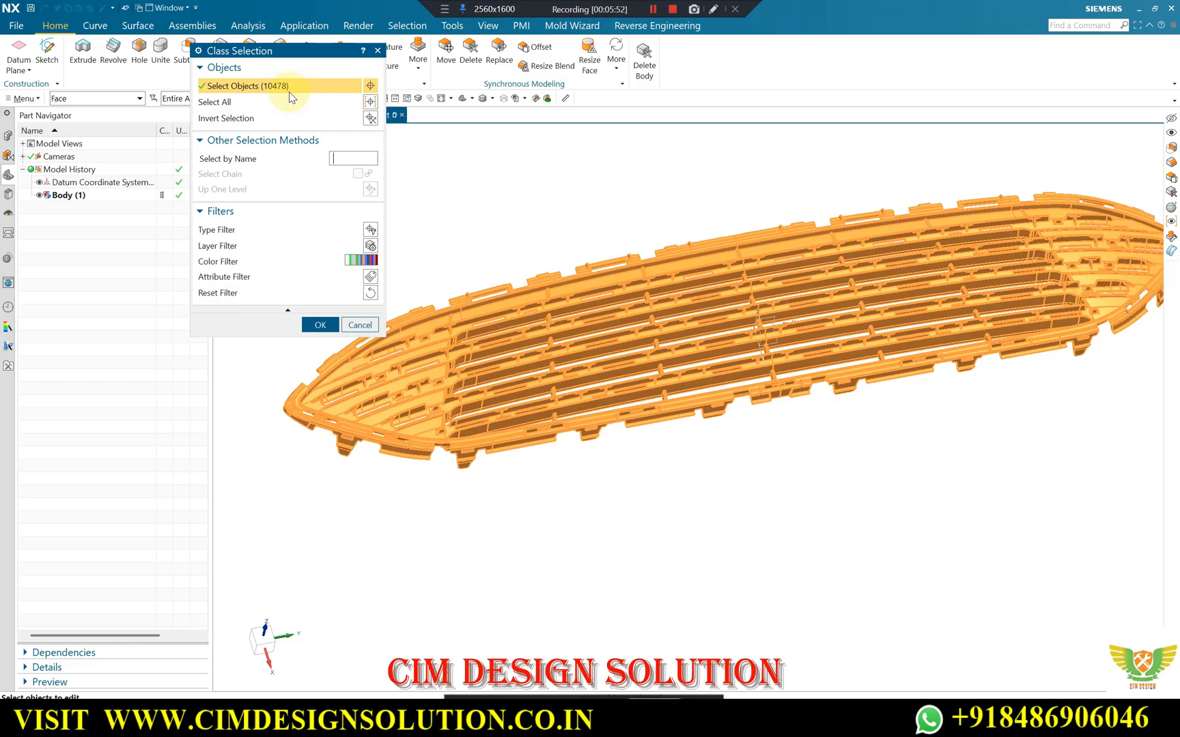
pyautogui.scroll(-1, 664, 234)
pyautogui.scroll(2, 661, 233)
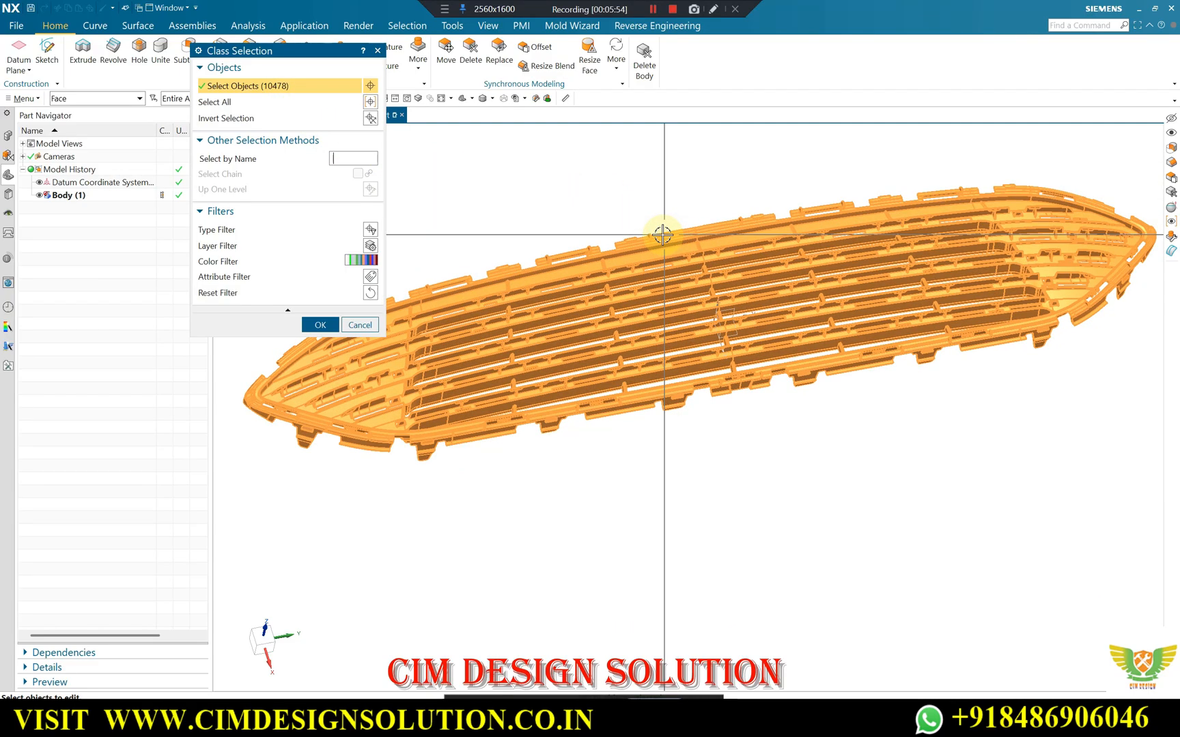
pyautogui.scroll(-2, 703, 237)
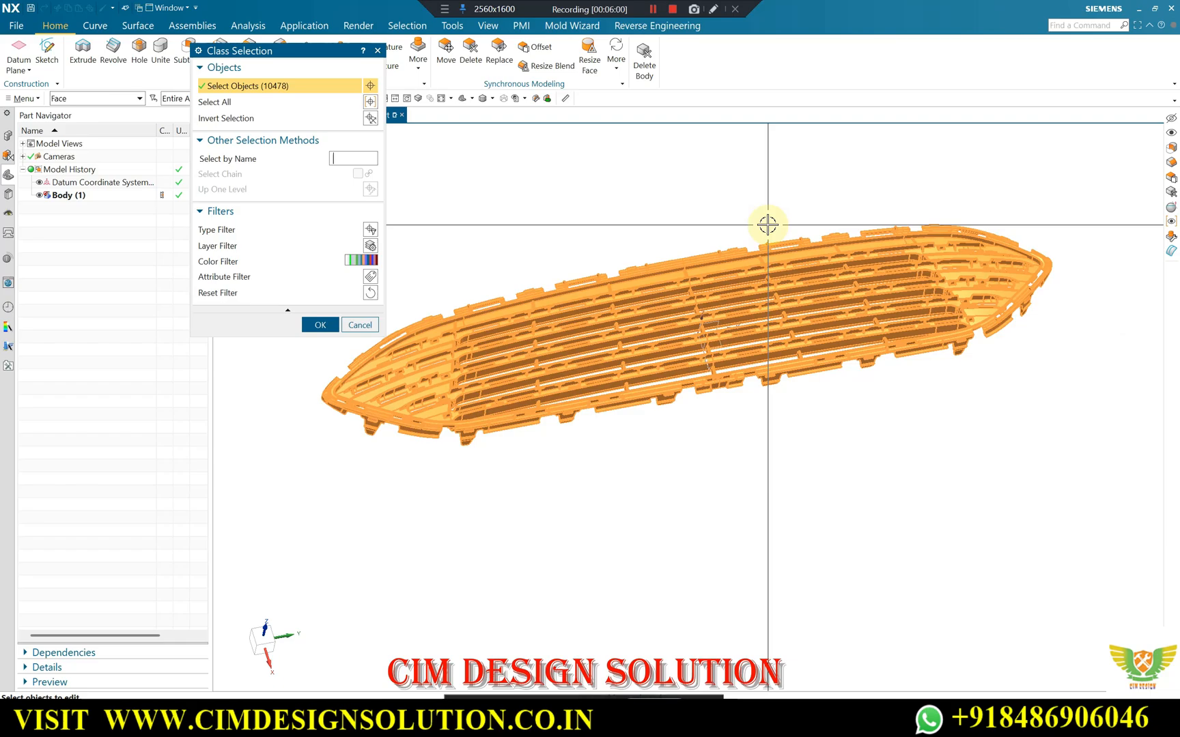
pyautogui.scroll(1, 767, 224)
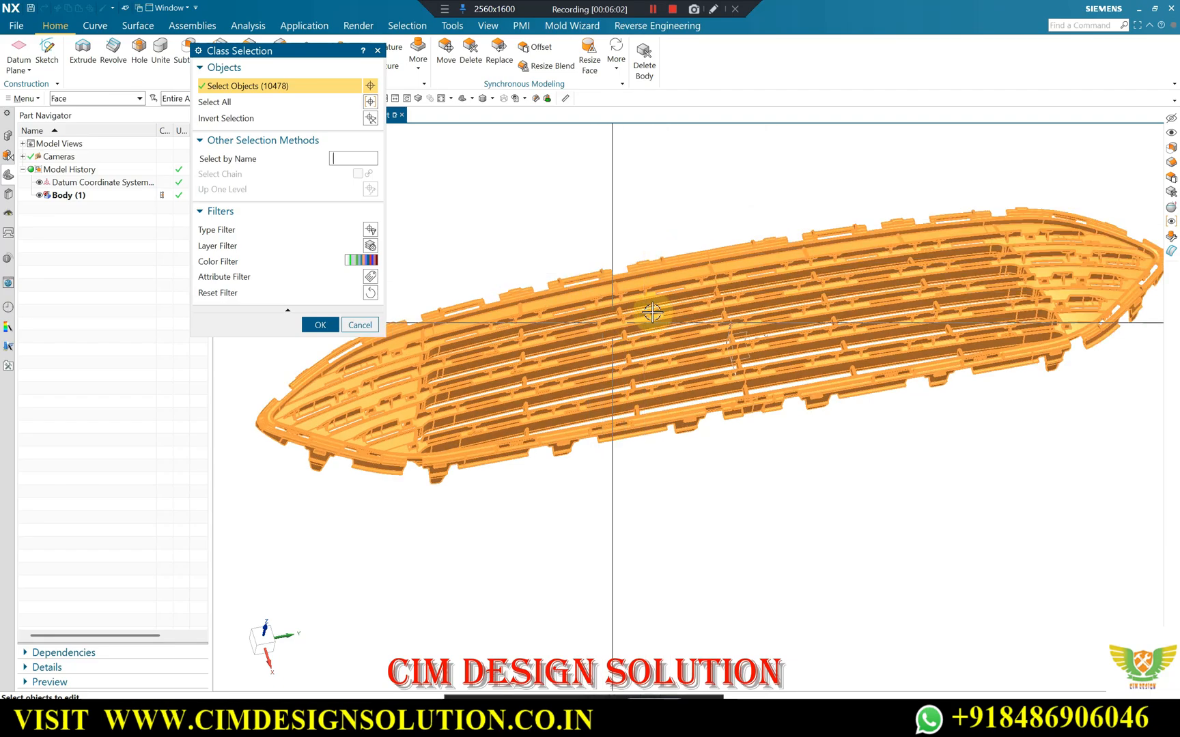
pyautogui.scroll(-1, 819, 262)
pyautogui.scroll(1, 820, 262)
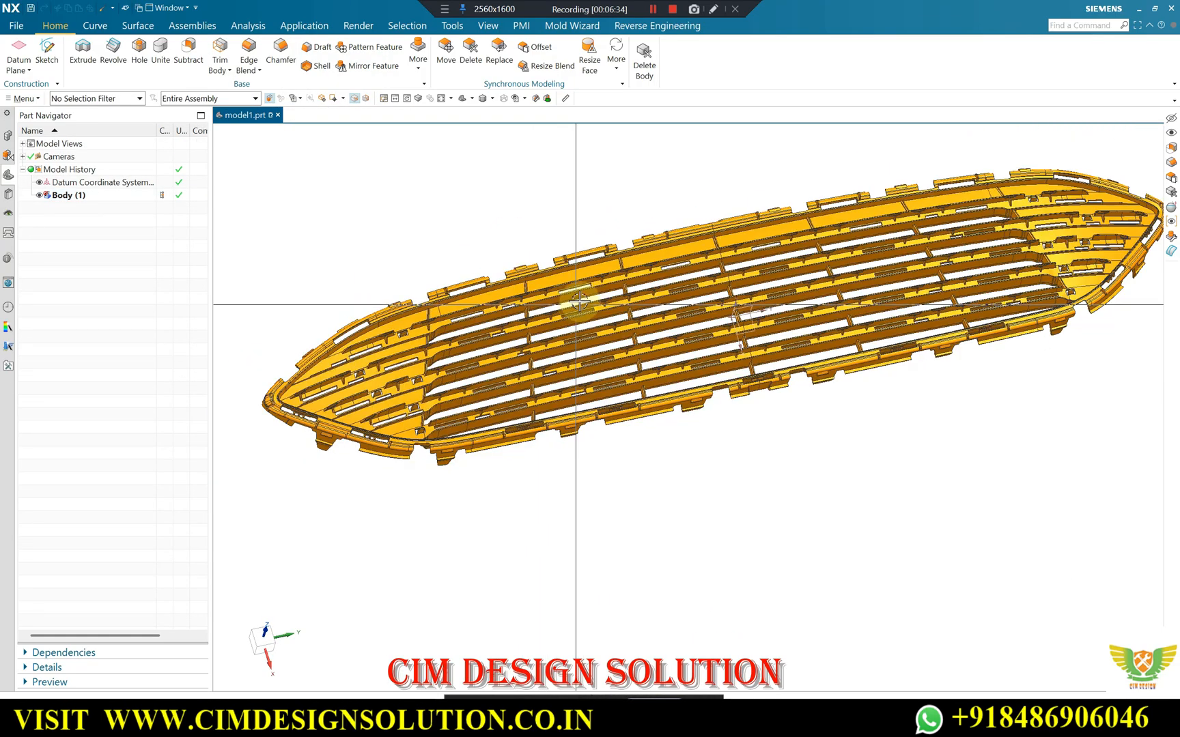
# Save the grille part under the name Crysta Grill.
pyautogui.click(626, 270)
pyautogui.hotkey('ctrl', 's')
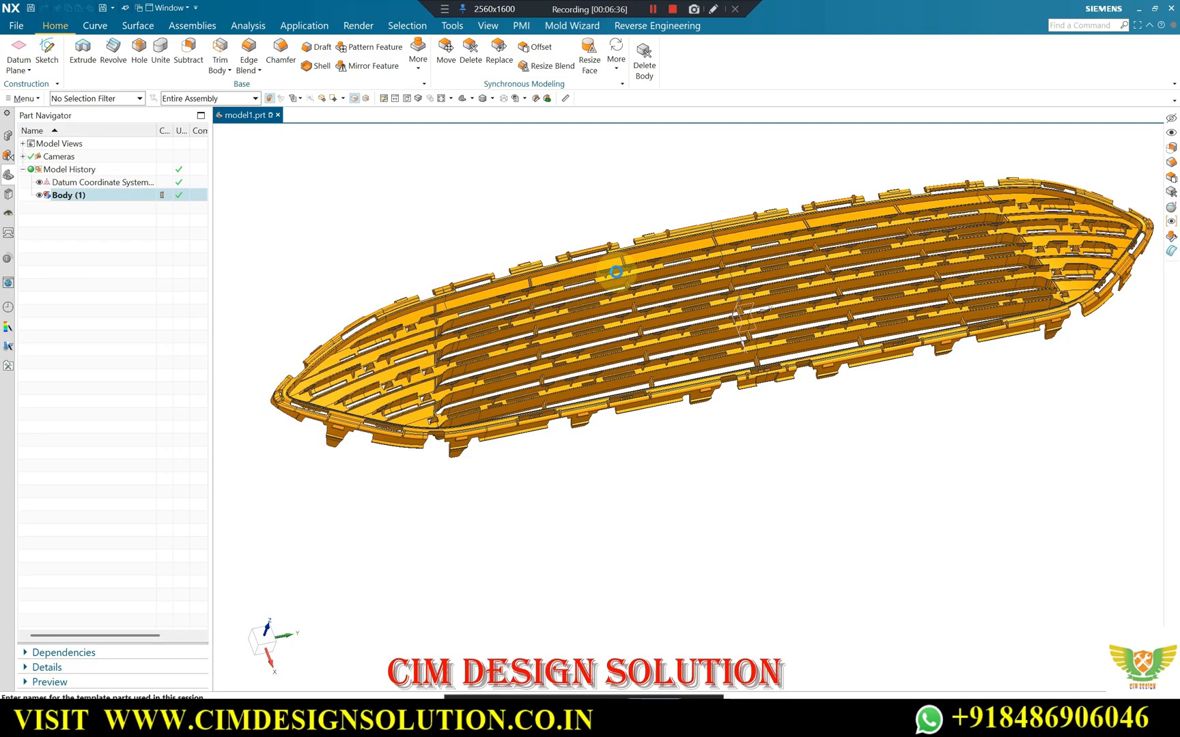
pyautogui.click(554, 285)
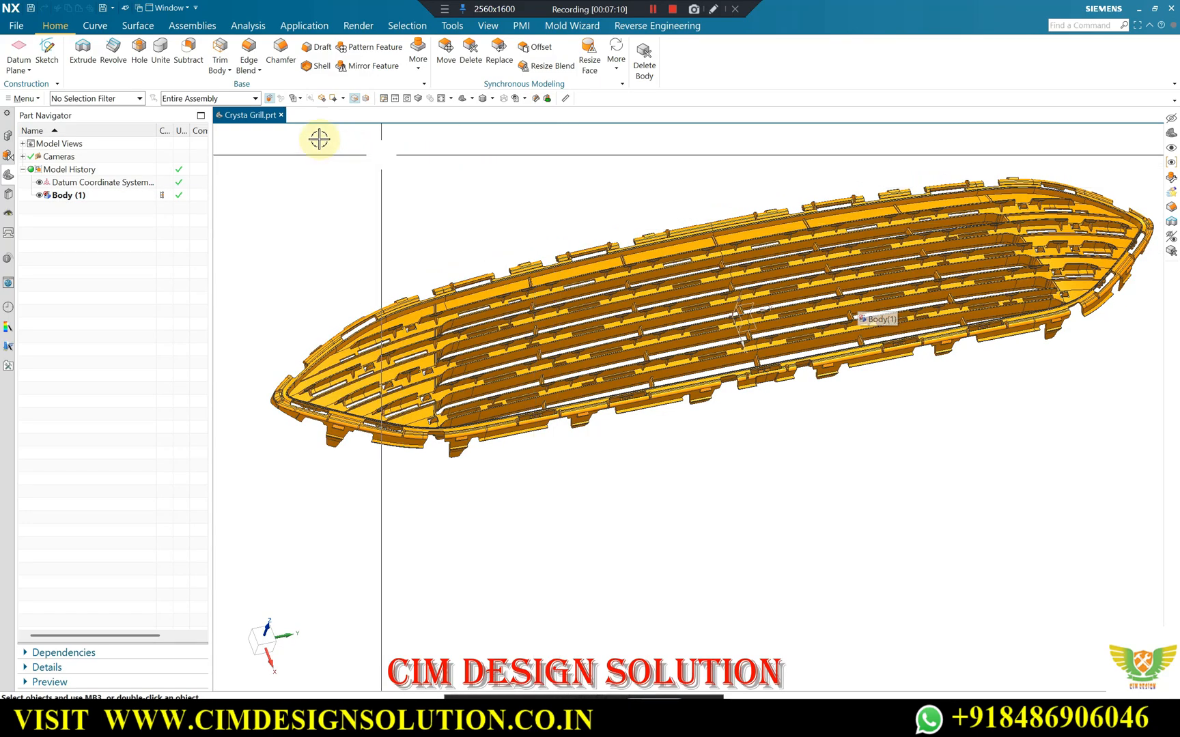
# Trim the grille body in half at mid-length with a new plane perpendicular to the Y axis.
pyautogui.moveTo(638, 236); pyautogui.dragTo(662, 195, button='middle')
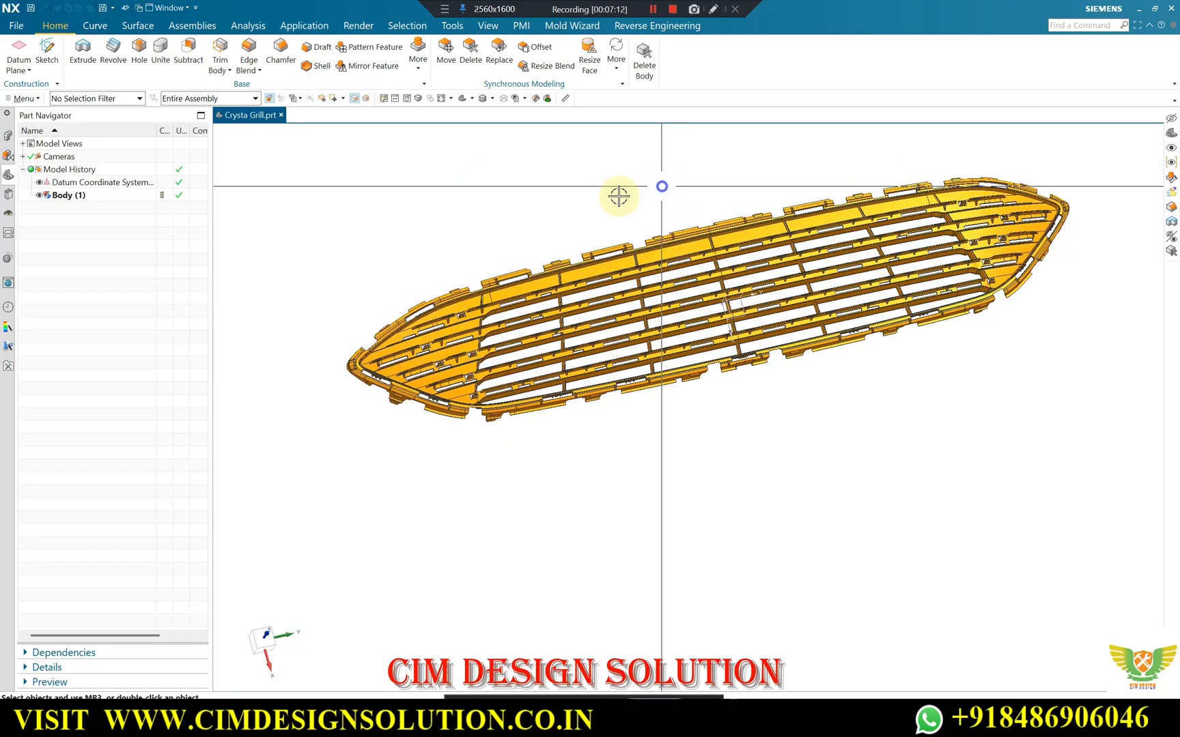
pyautogui.press('F8')
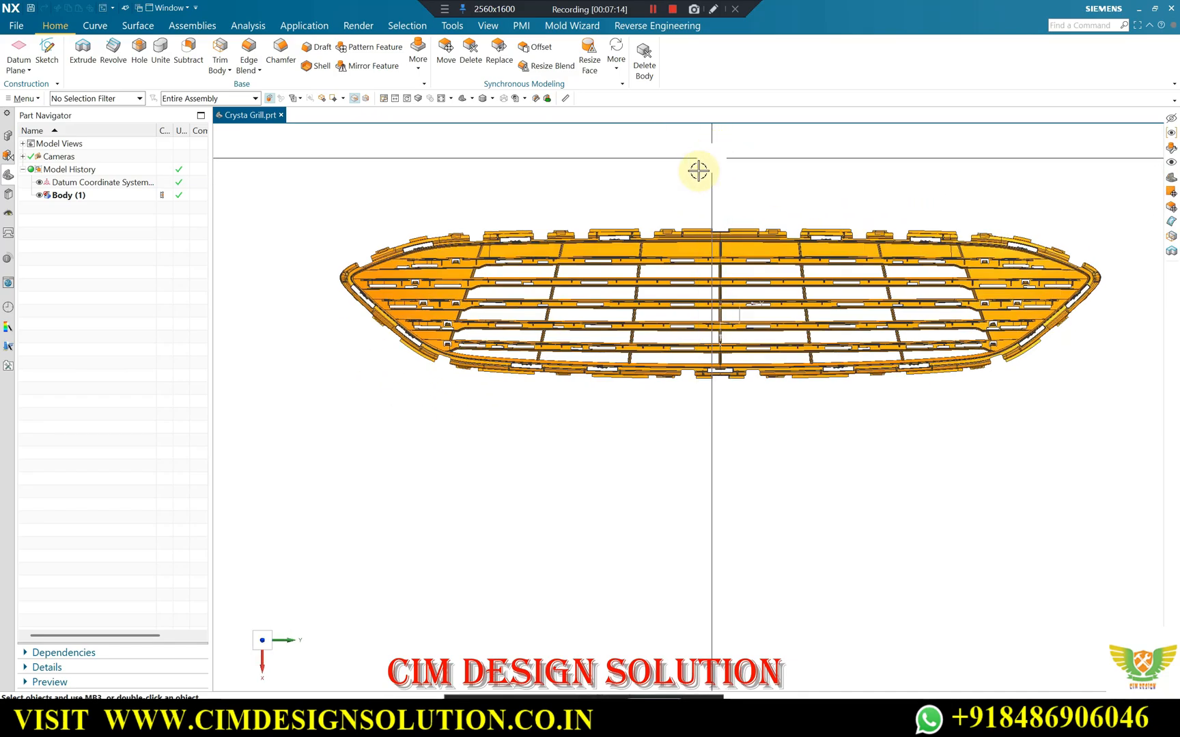
pyautogui.click(640, 276)
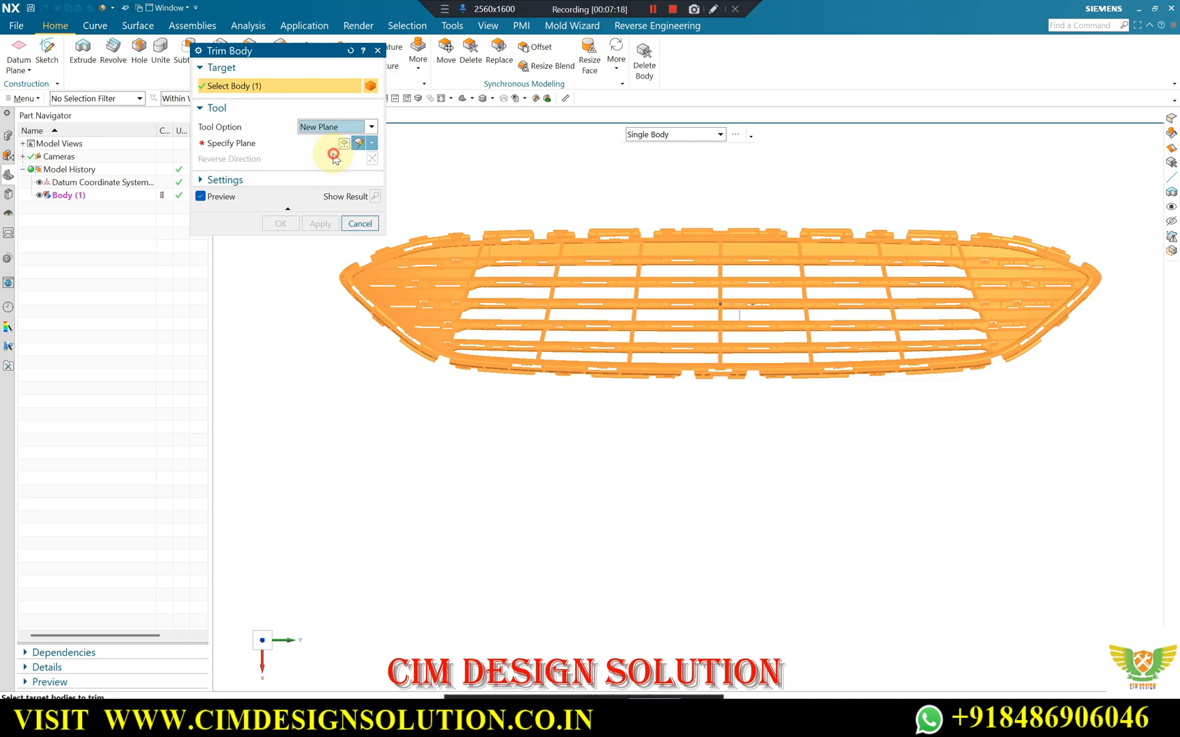
pyautogui.click(373, 144)
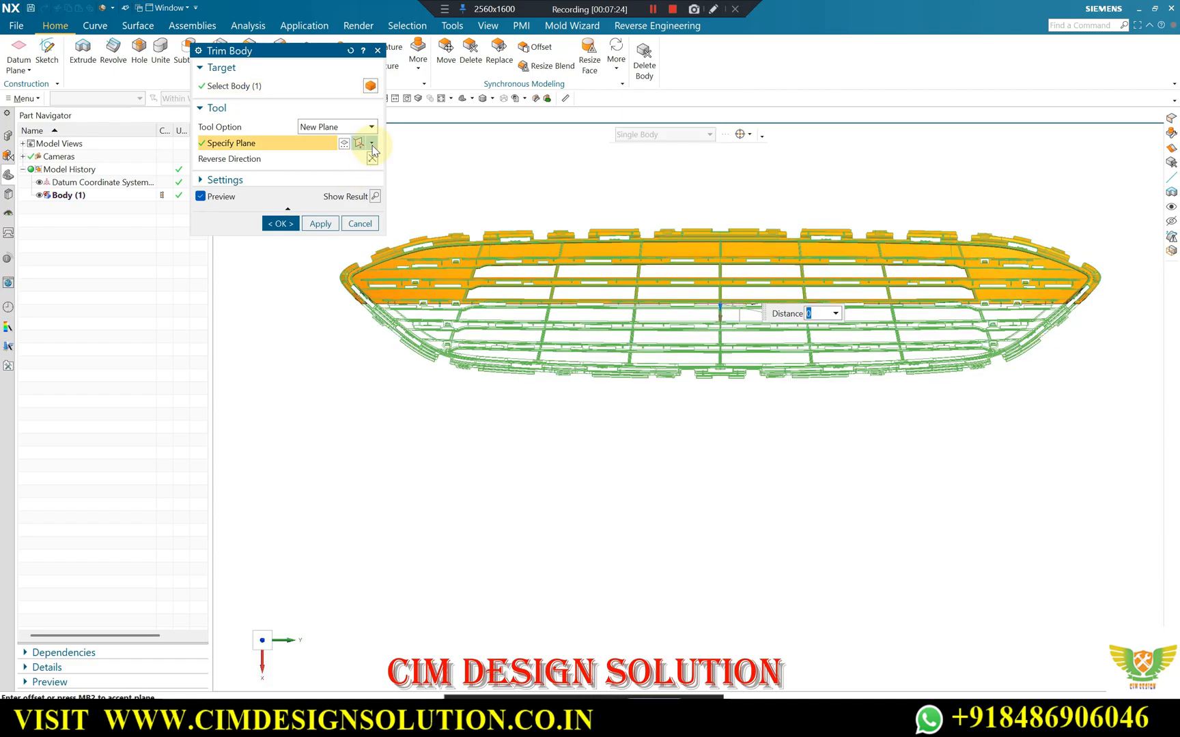
pyautogui.click(371, 143)
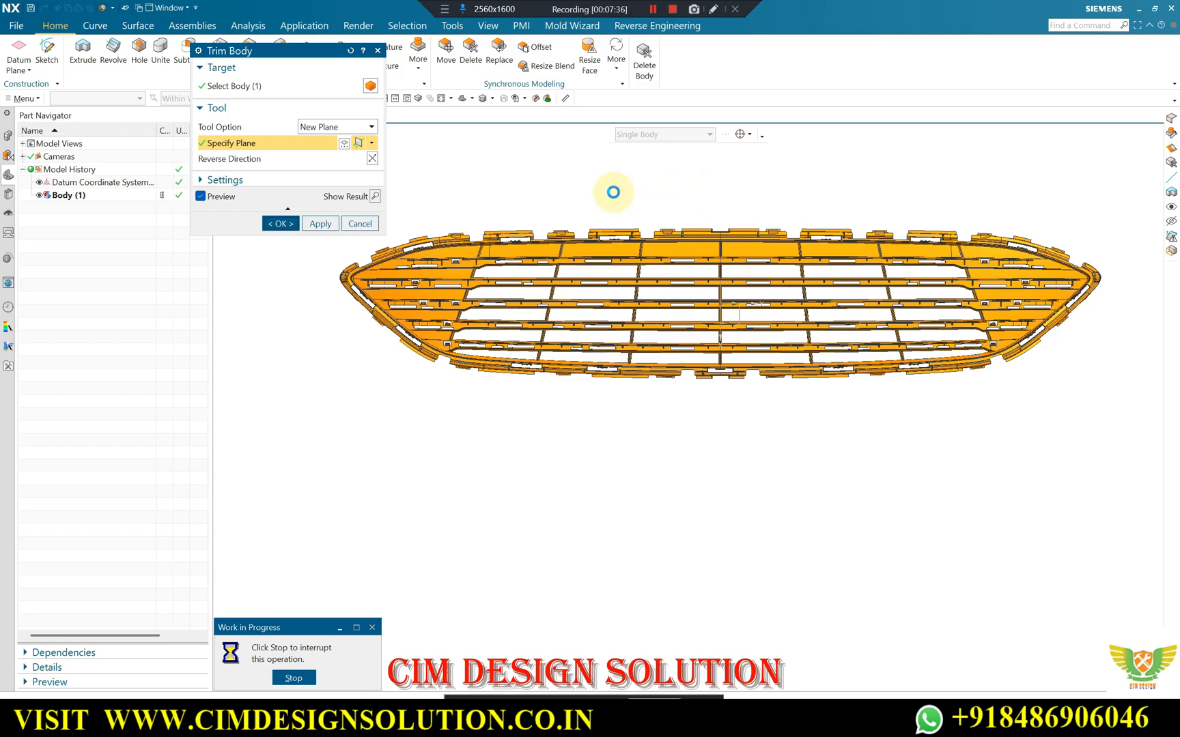
# Inspect the trimmed grille half from above and the side, including the cut slat ends and projecting tabs.
pyautogui.moveTo(608, 192); pyautogui.dragTo(474, 261, button='middle')
pyautogui.scroll(4, 472, 260)
pyautogui.scroll(-3, 829, 280)
pyautogui.scroll(2, 914, 233)
pyautogui.scroll(-1, 794, 291)
pyautogui.scroll(-1, 792, 292)
pyautogui.moveTo(792, 293); pyautogui.dragTo(716, 394, button='middle')
pyautogui.scroll(2, 730, 416)
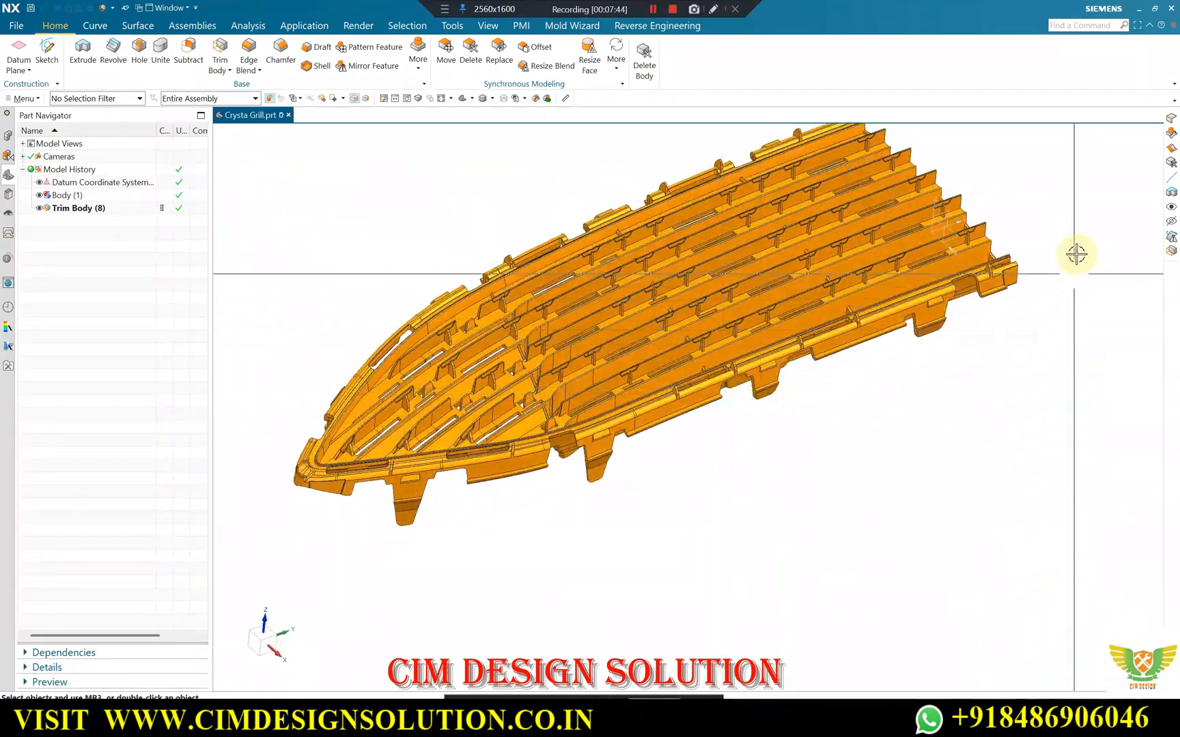
pyautogui.scroll(-2, 919, 273)
pyautogui.scroll(2, 871, 225)
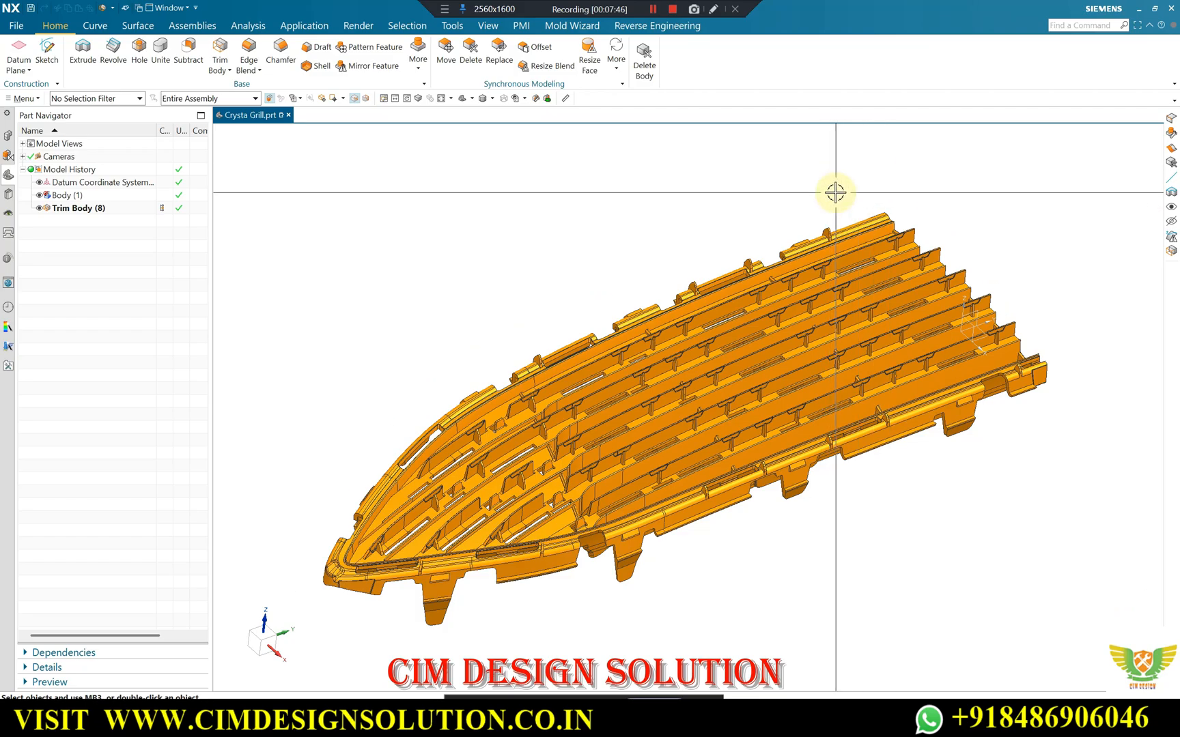
pyautogui.moveTo(835, 193); pyautogui.dragTo(980, 437, button='middle')
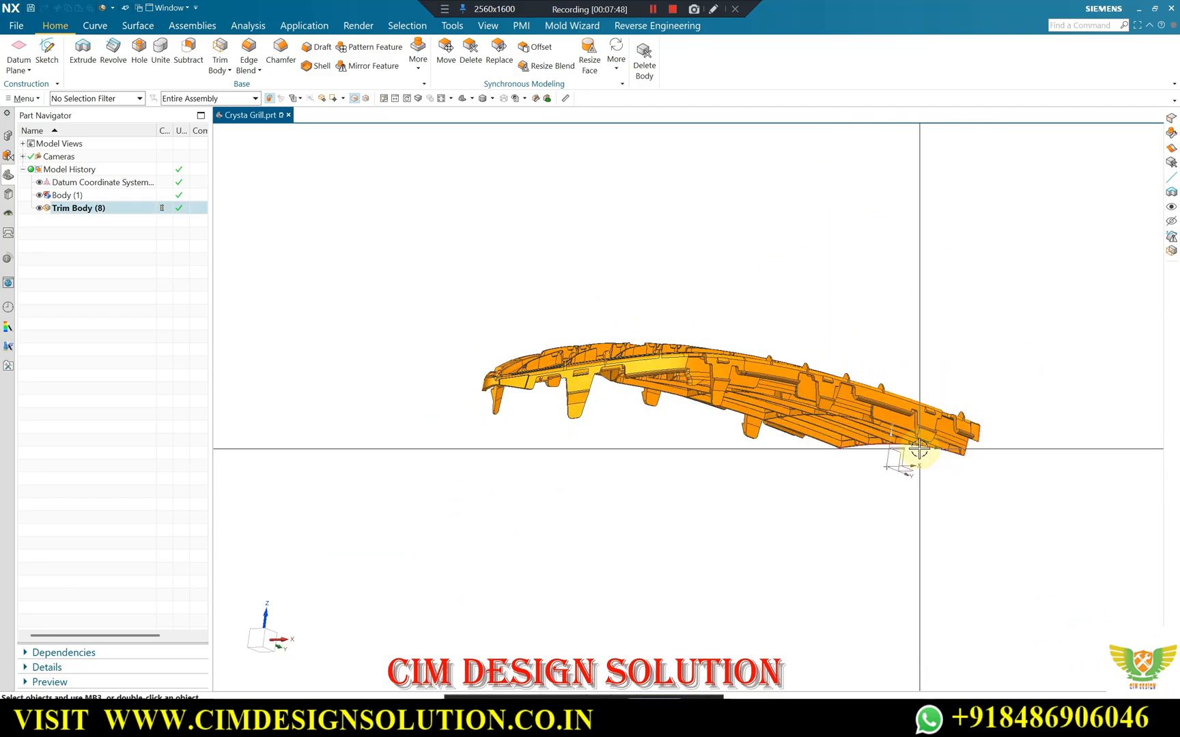
pyautogui.moveTo(858, 448); pyautogui.dragTo(946, 408, button='middle')
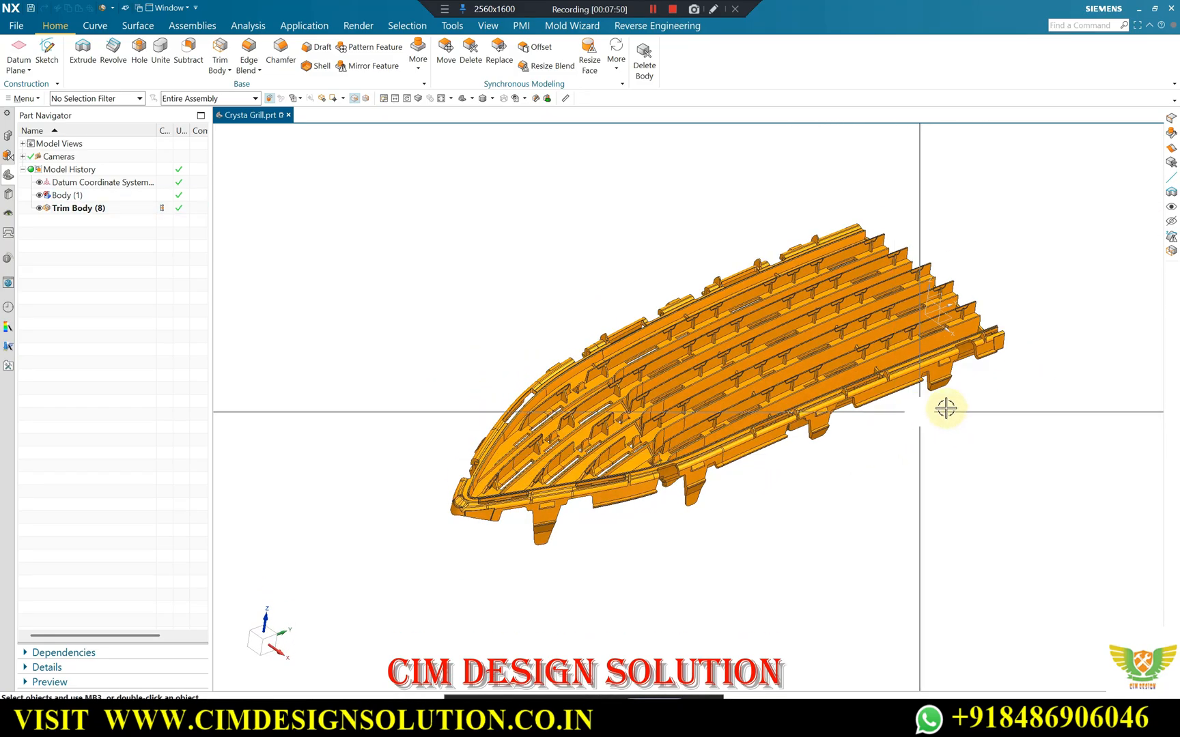
# Examine the front and back of the trimmed half, including the slat openings and the rim around the tapered end.
pyautogui.moveTo(592, 390); pyautogui.dragTo(725, 387, button='middle')
pyautogui.scroll(4, 706, 553)
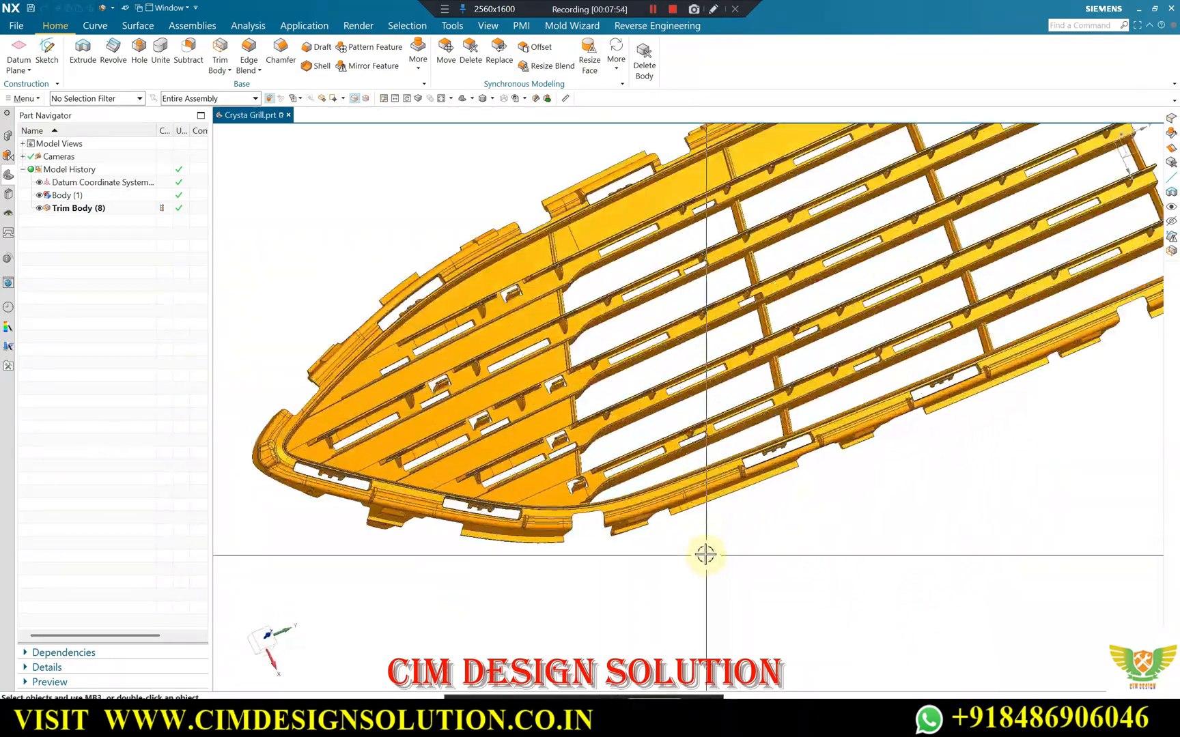
pyautogui.scroll(-3, 656, 471)
pyautogui.moveTo(622, 474); pyautogui.dragTo(624, 346, button='middle')
pyautogui.scroll(2, 643, 177)
pyautogui.scroll(-3, 696, 204)
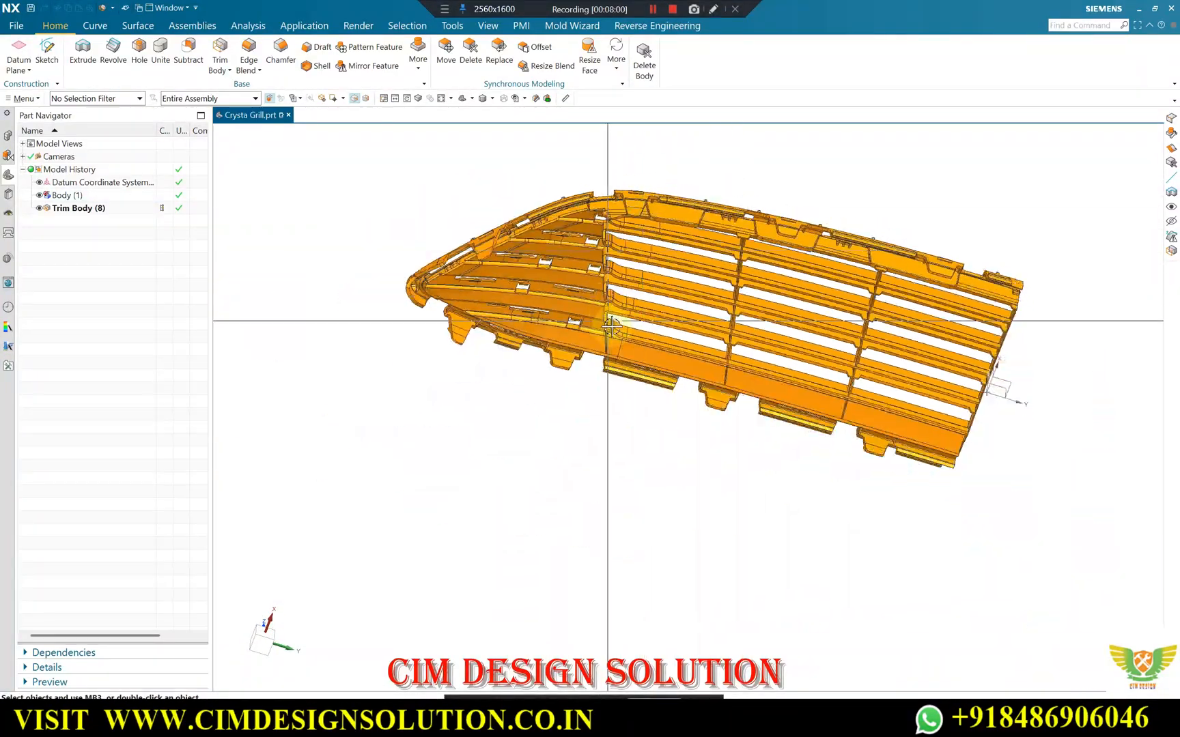
pyautogui.moveTo(629, 247); pyautogui.dragTo(714, 301, button='middle')
pyautogui.scroll(2, 671, 312)
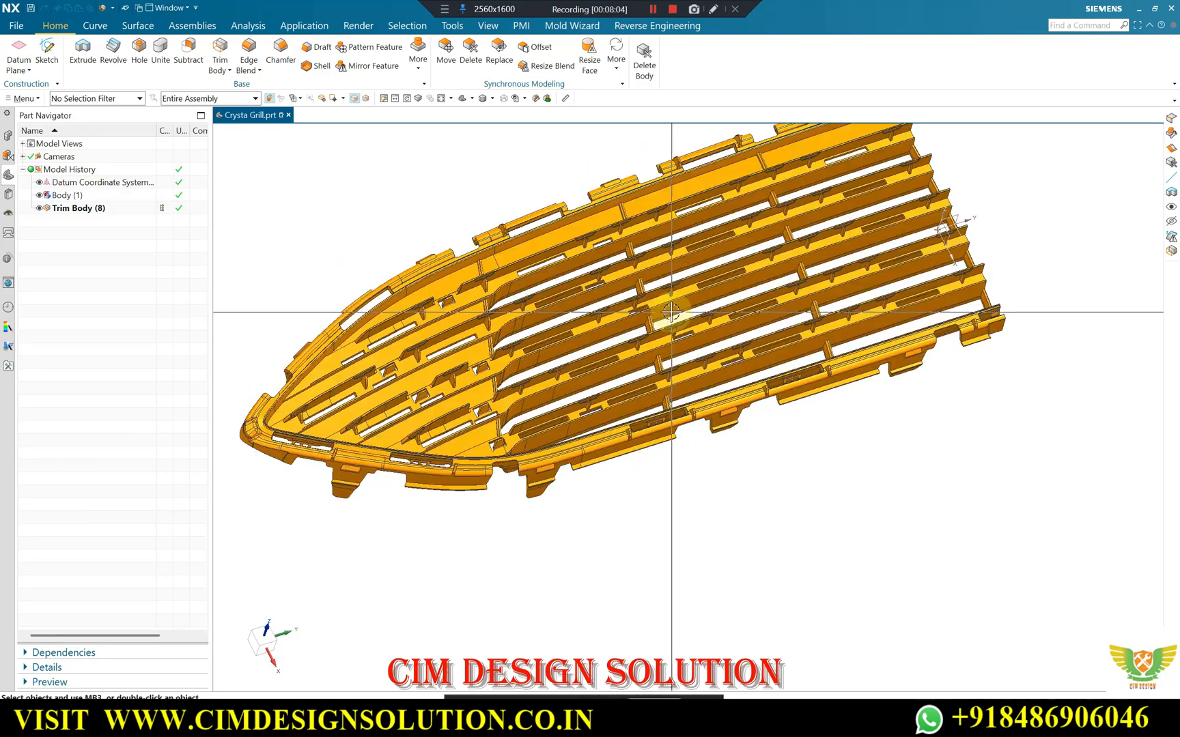
pyautogui.scroll(-2, 671, 312)
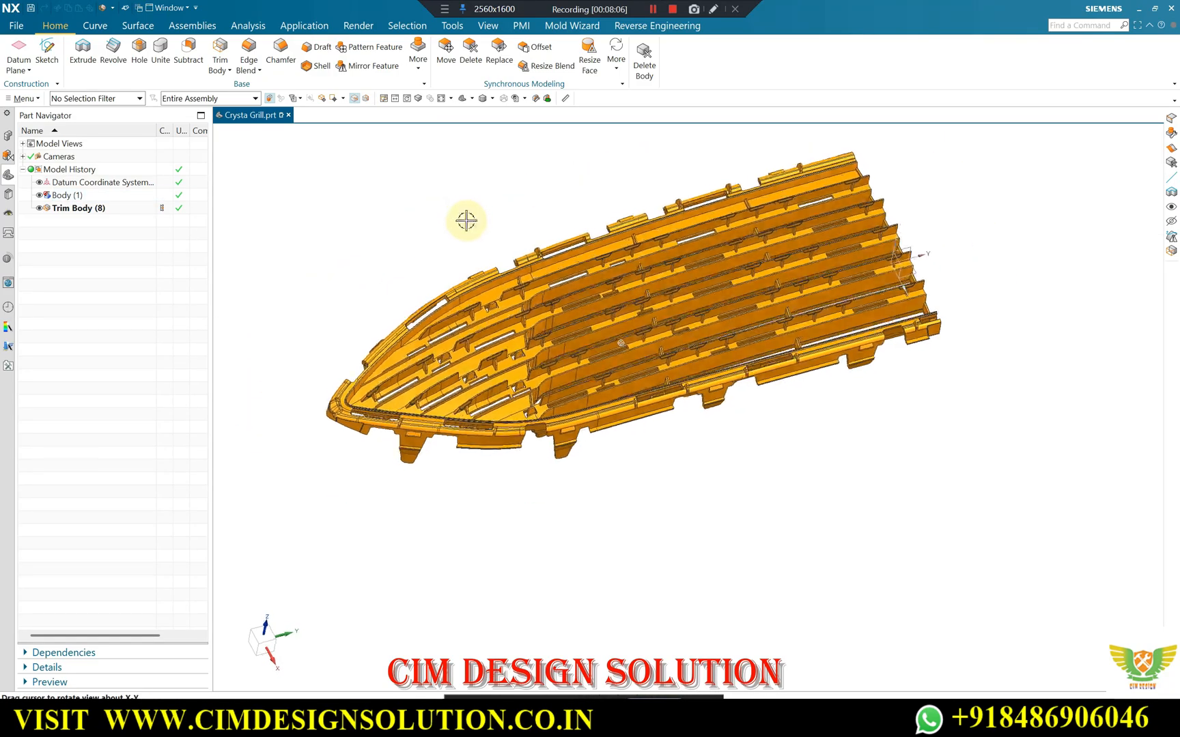
# Bring up the Mold Wizard tools and examine the slats, small ribs and slots near the tapered end up close.
pyautogui.click(573, 26)
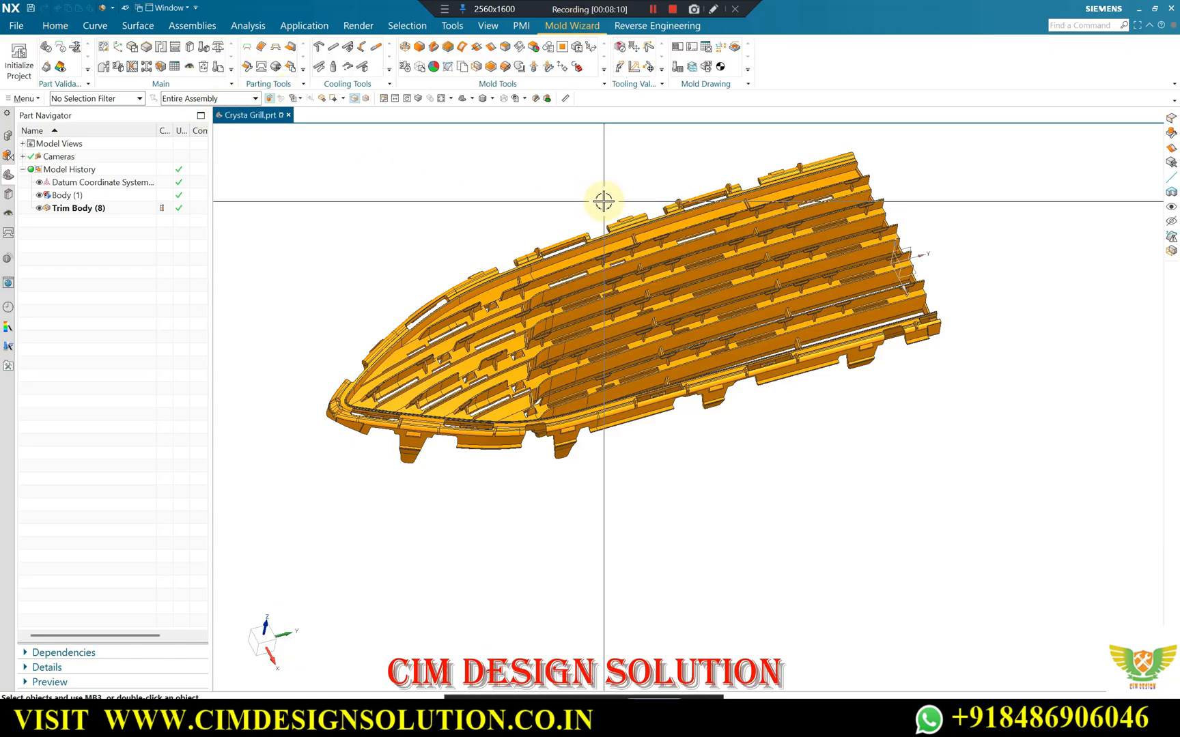
pyautogui.scroll(2, 604, 279)
pyautogui.scroll(-2, 607, 279)
pyautogui.moveTo(621, 256); pyautogui.dragTo(643, 265, button='middle')
pyautogui.scroll(3, 640, 348)
pyautogui.scroll(5, 608, 271)
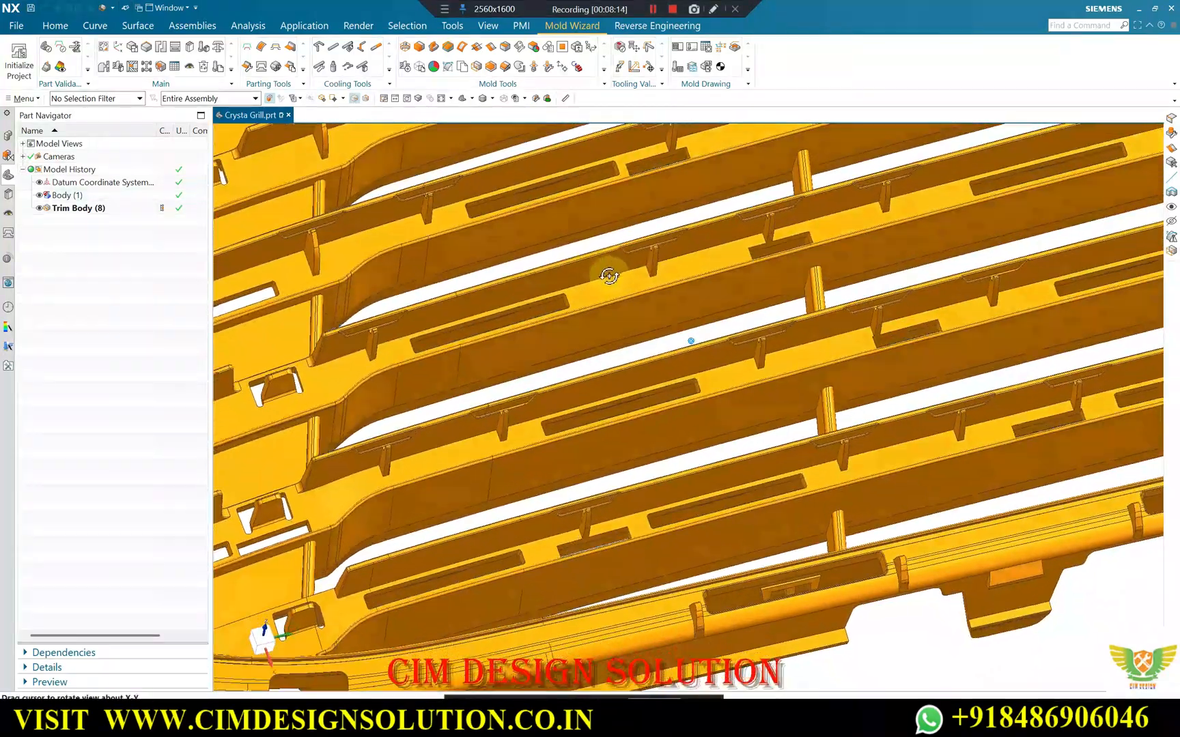
pyautogui.scroll(-1, 886, 253)
pyautogui.scroll(2, 473, 298)
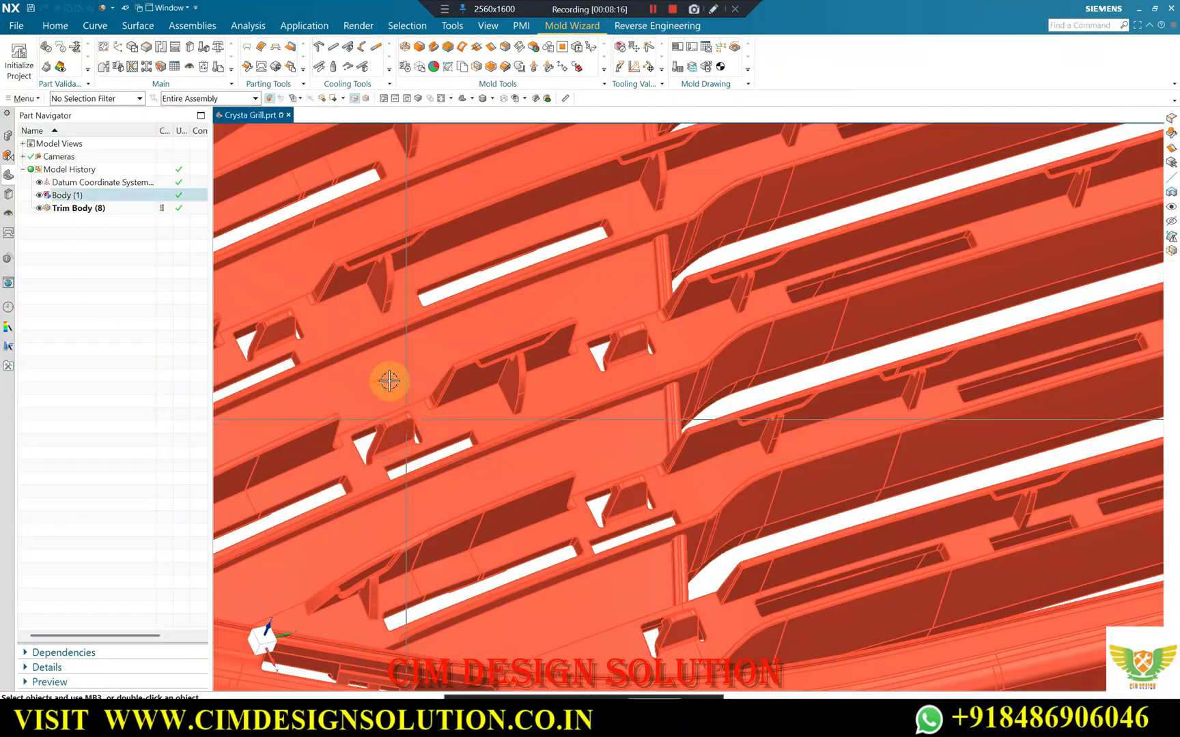
pyautogui.scroll(-4, 703, 273)
pyautogui.scroll(4, 527, 434)
pyautogui.moveTo(516, 432); pyautogui.dragTo(543, 344, button='middle')
pyautogui.scroll(-6, 545, 342)
pyautogui.moveTo(611, 385); pyautogui.dragTo(642, 403, button='middle')
pyautogui.scroll(-1, 710, 302)
pyautogui.moveTo(696, 292); pyautogui.dragTo(761, 218, button='middle')
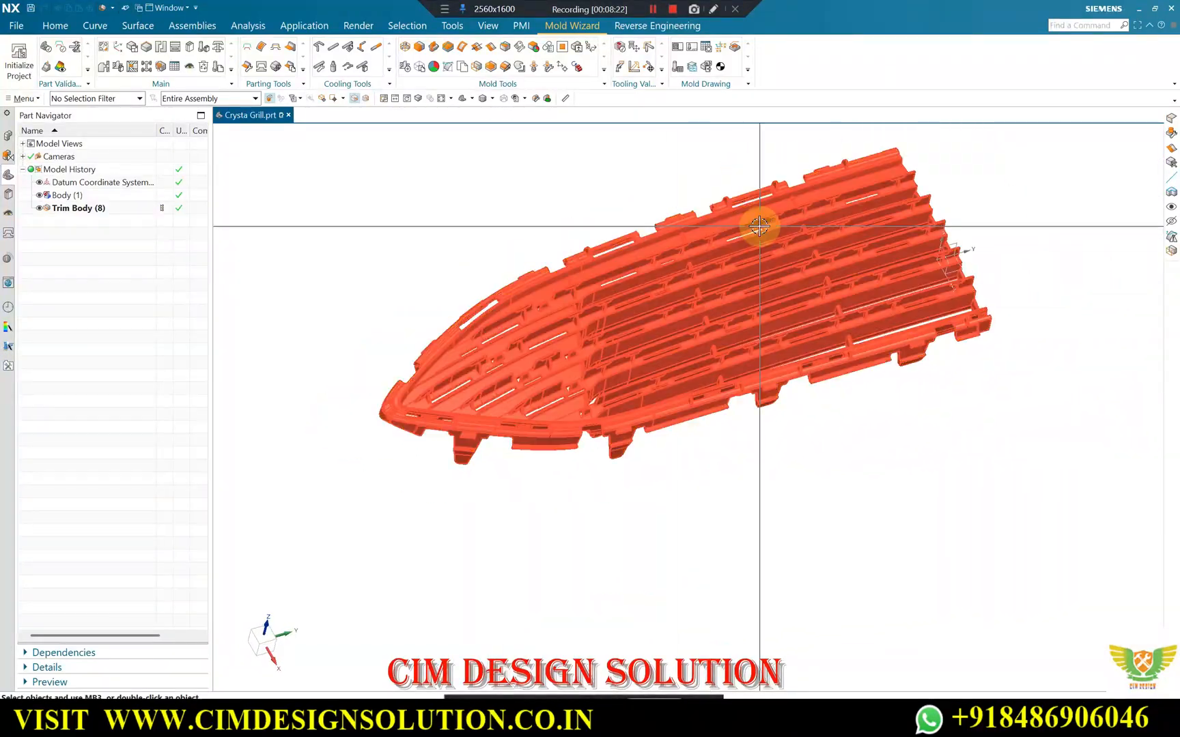
pyautogui.click(63, 50)
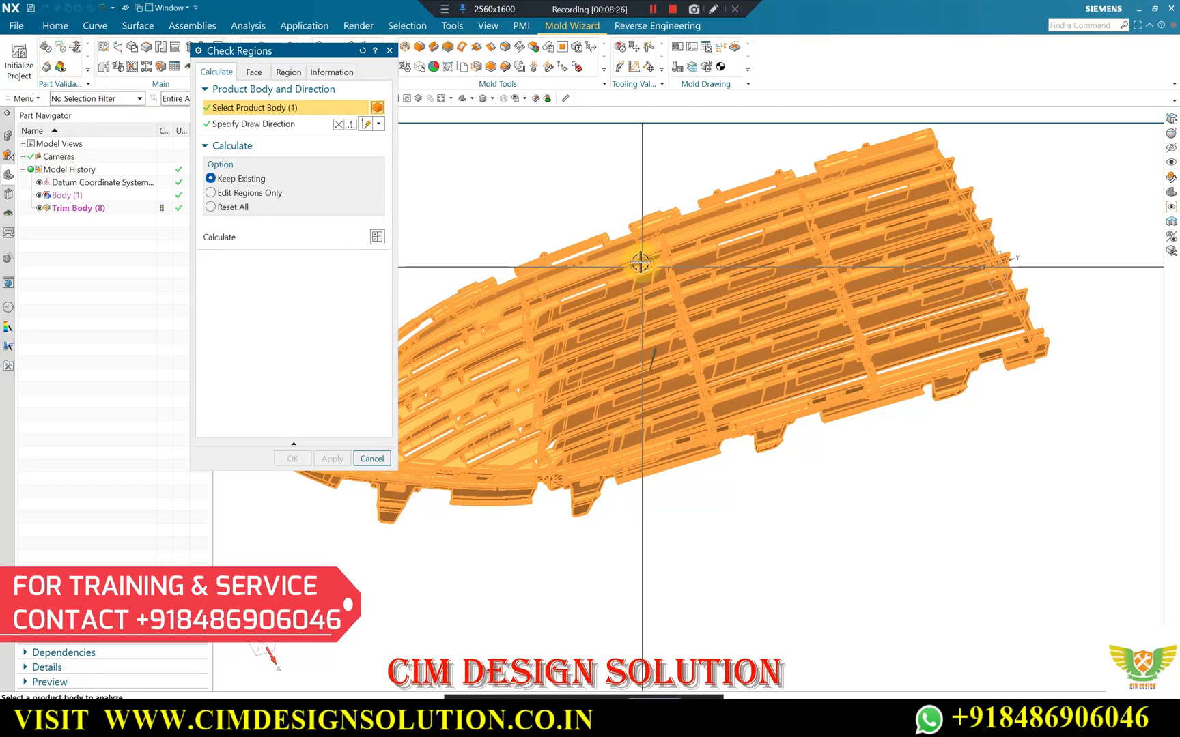
pyautogui.click(389, 51)
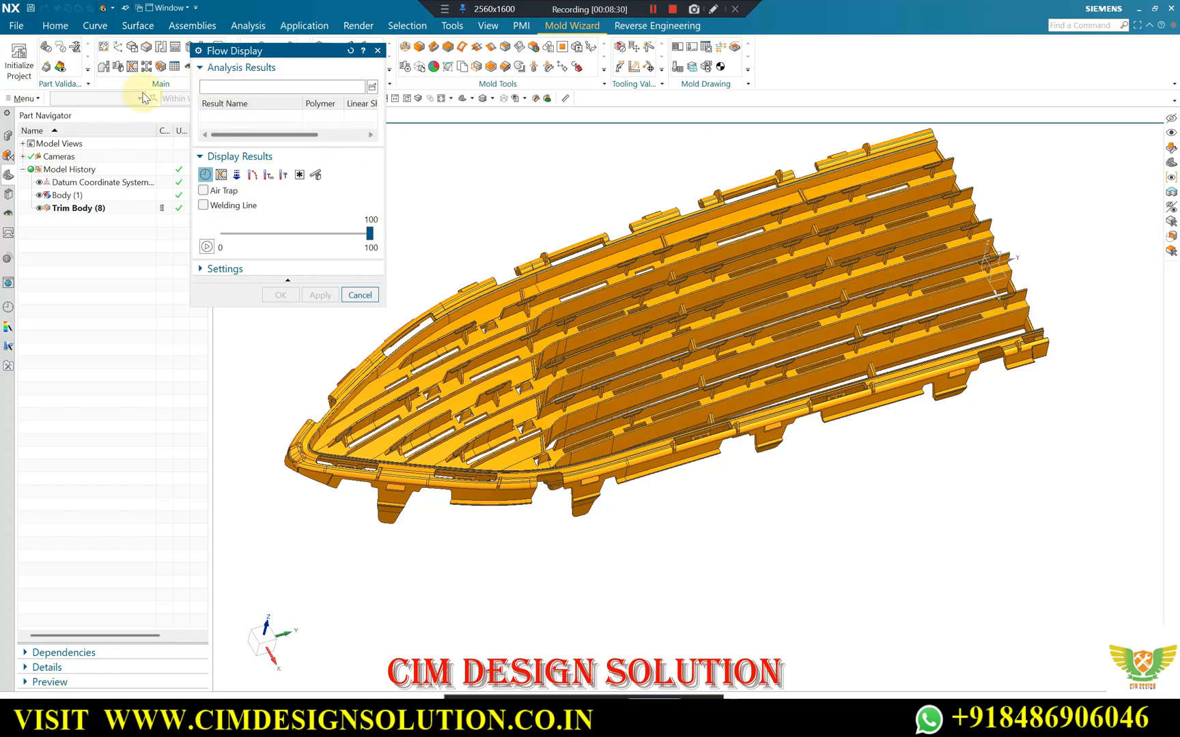
pyautogui.press('Escape')
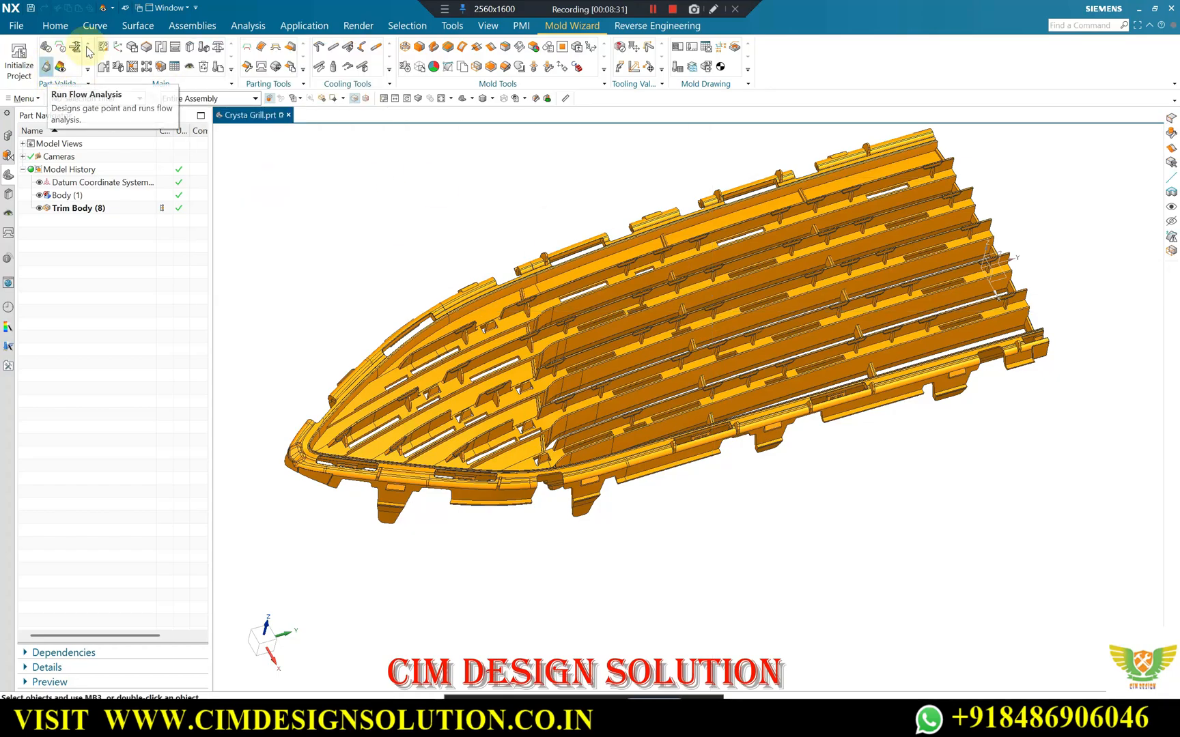
# Calculate the wall thickness of the trimmed grille body with the Rolling Ball method.
pyautogui.click(73, 52)
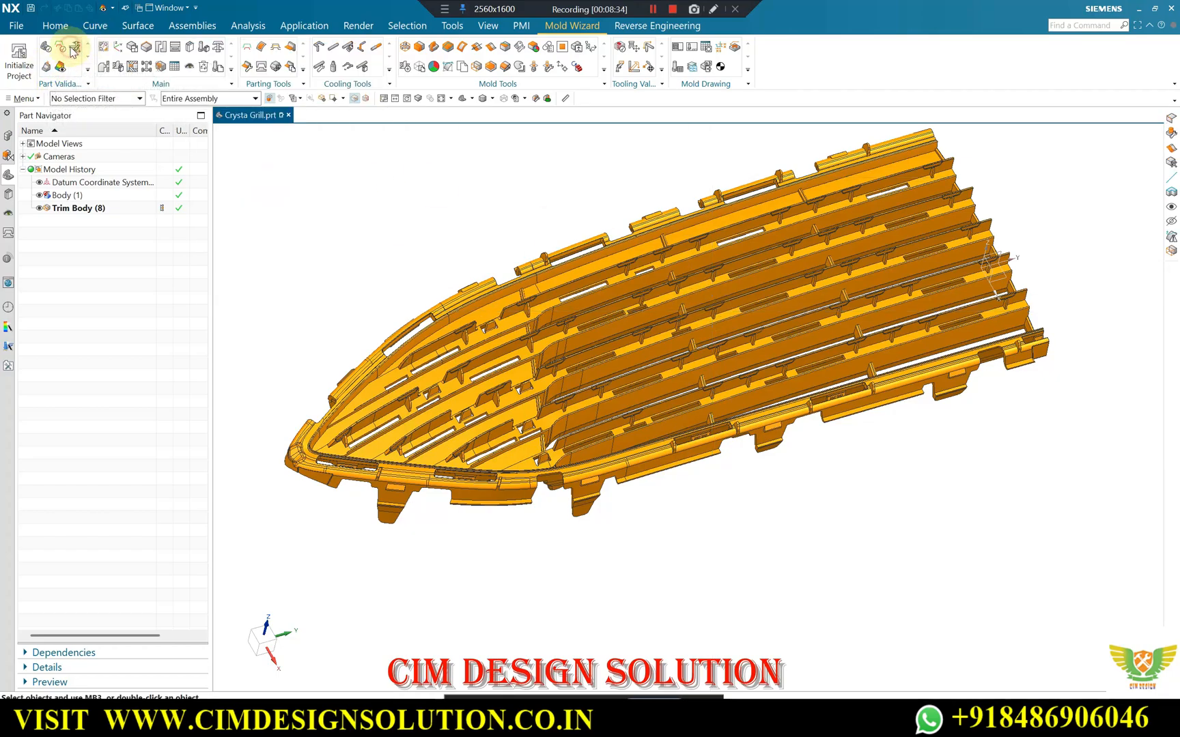
pyautogui.click(364, 346)
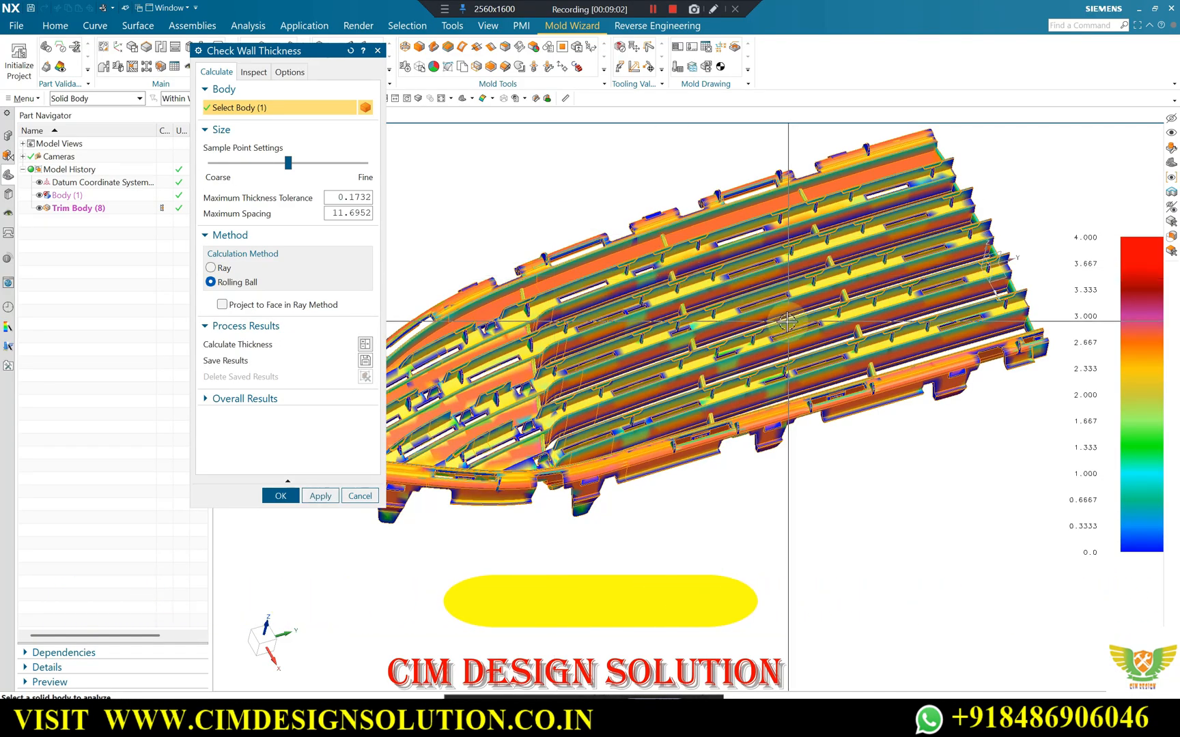
pyautogui.scroll(-1, 803, 342)
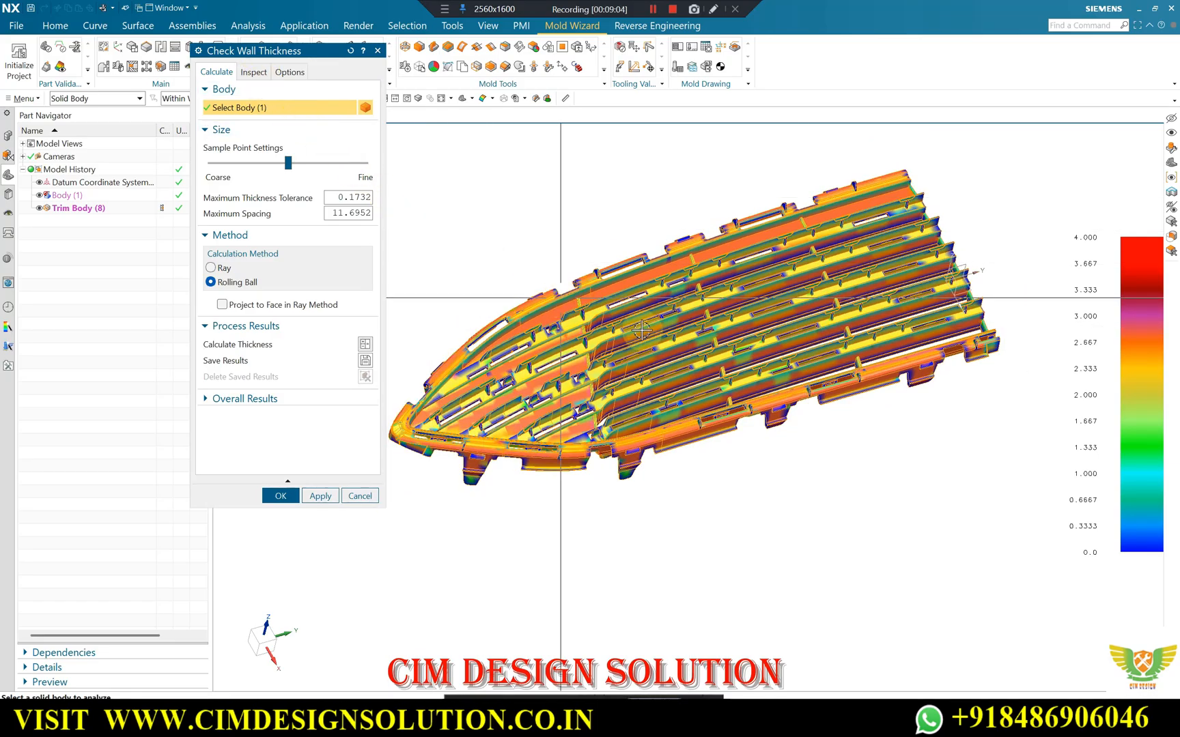
# Examine the wall thickness colours on the slats, slots and small ribs around the tapered end, from both sides.
pyautogui.moveTo(655, 427)
pyautogui.mouseDown(button='middle')
pyautogui.moveTo(627, 229)
pyautogui.moveTo(623, 395)
pyautogui.moveTo(549, 454)
pyautogui.moveTo(622, 389)
pyautogui.moveTo(649, 418)
pyautogui.mouseUp(button='middle')
pyautogui.scroll(10, 677, 456)
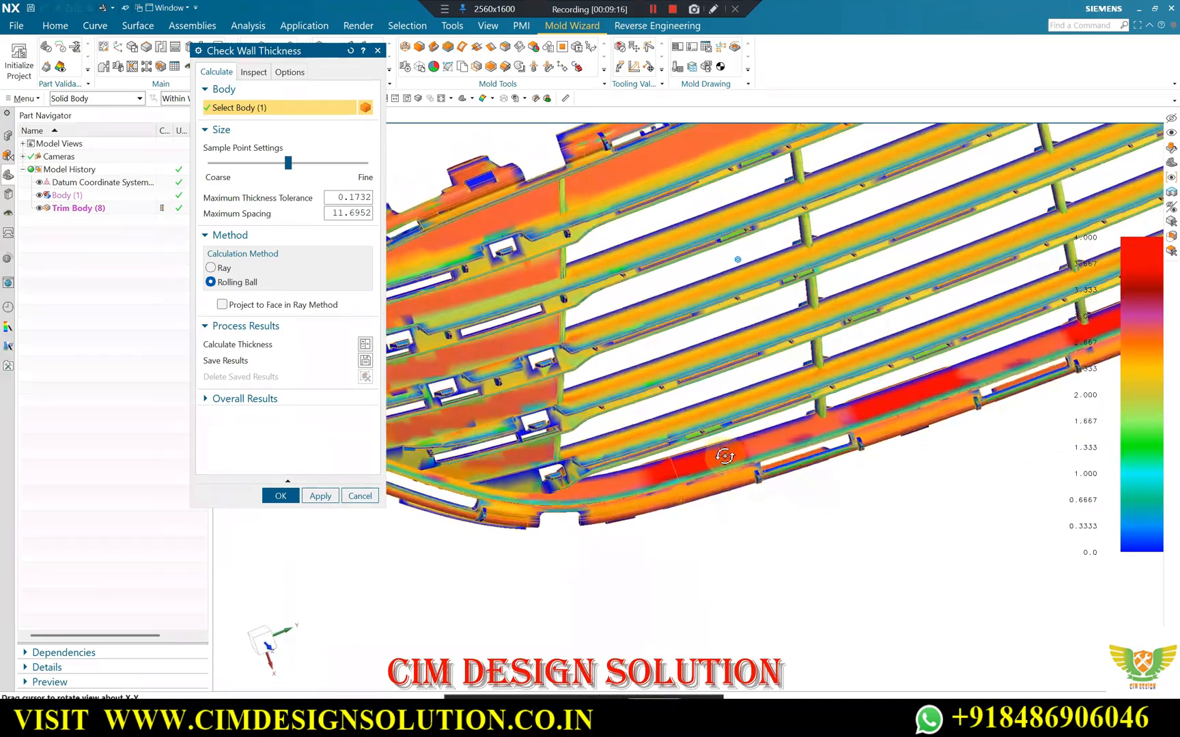
pyautogui.scroll(-10, 677, 457)
pyautogui.scroll(6, 674, 341)
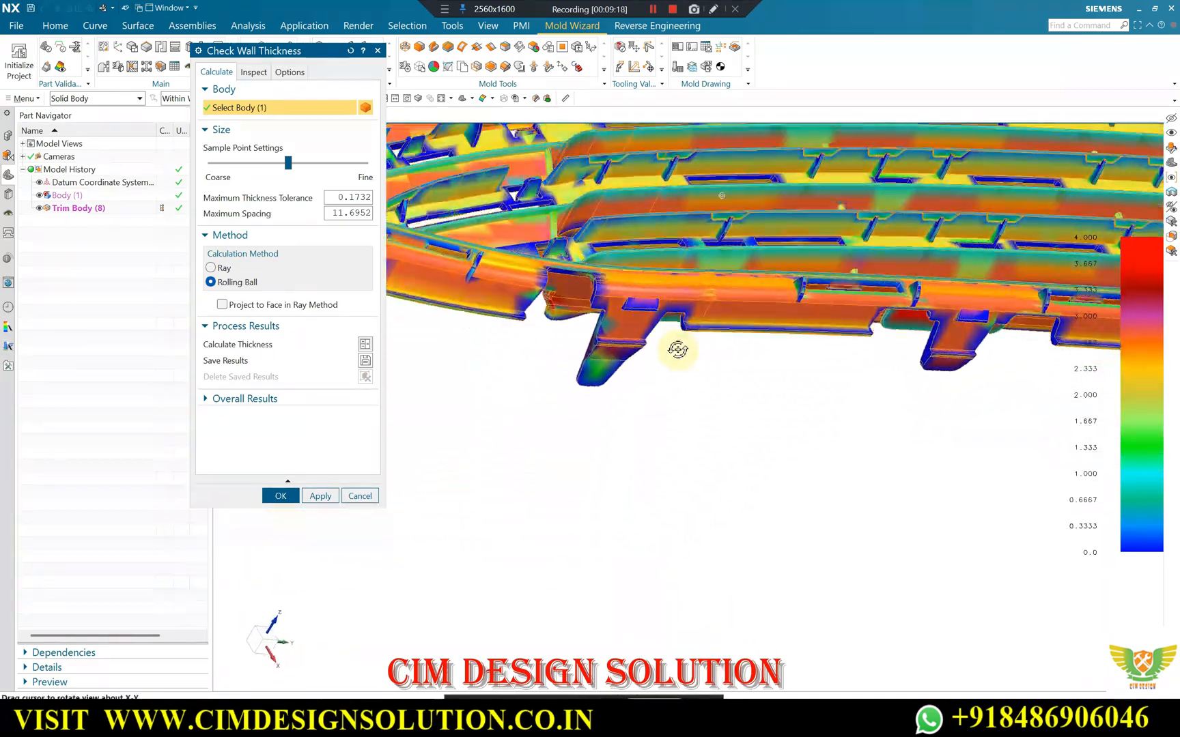
pyautogui.scroll(-6, 667, 387)
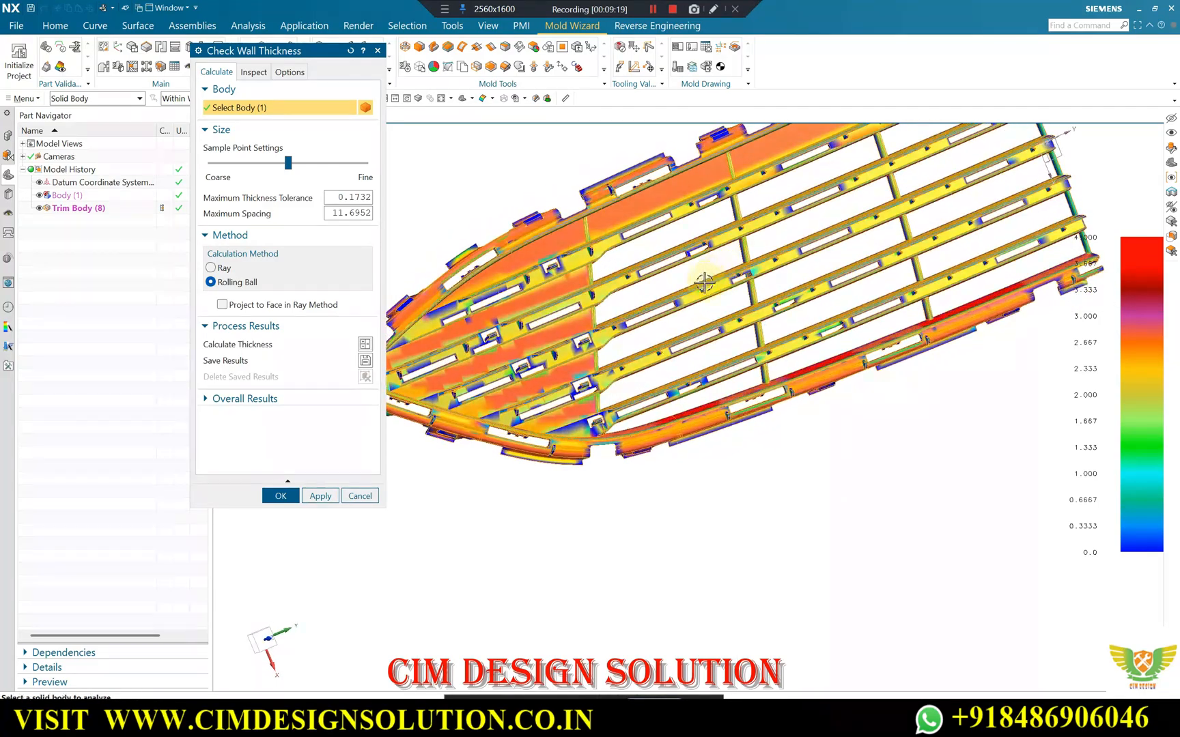
pyautogui.scroll(4, 599, 304)
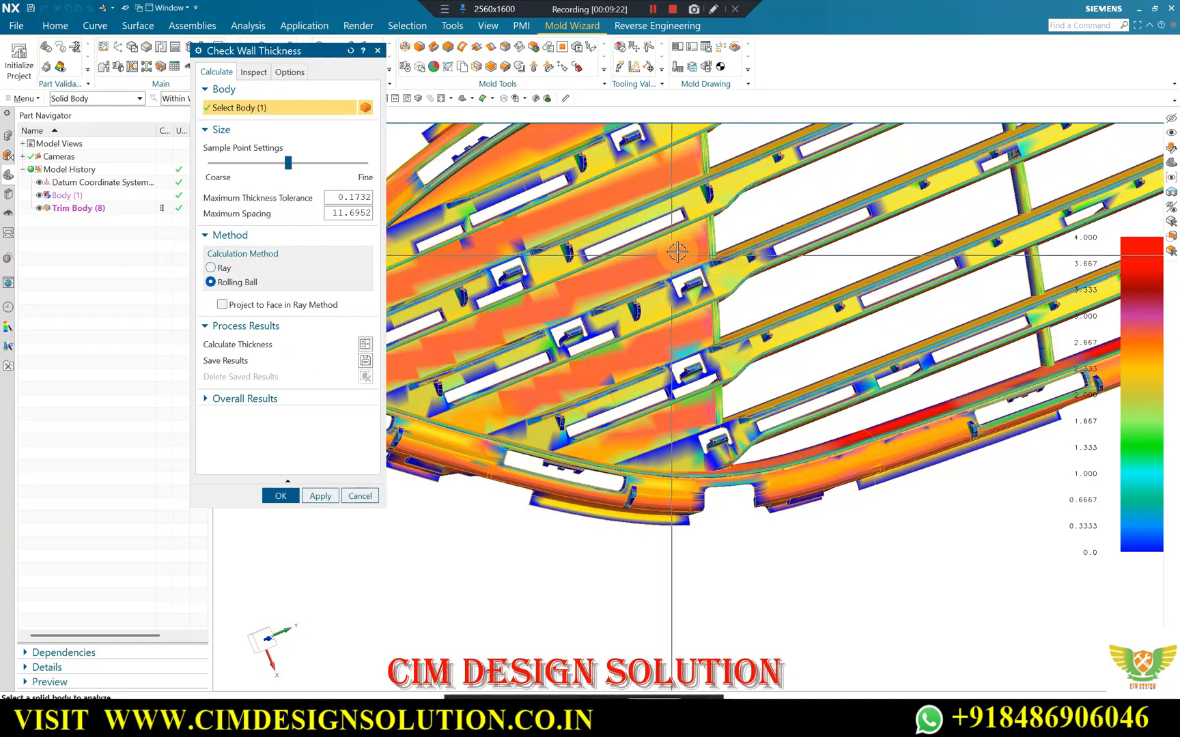
pyautogui.scroll(-4, 671, 255)
pyautogui.scroll(6, 708, 195)
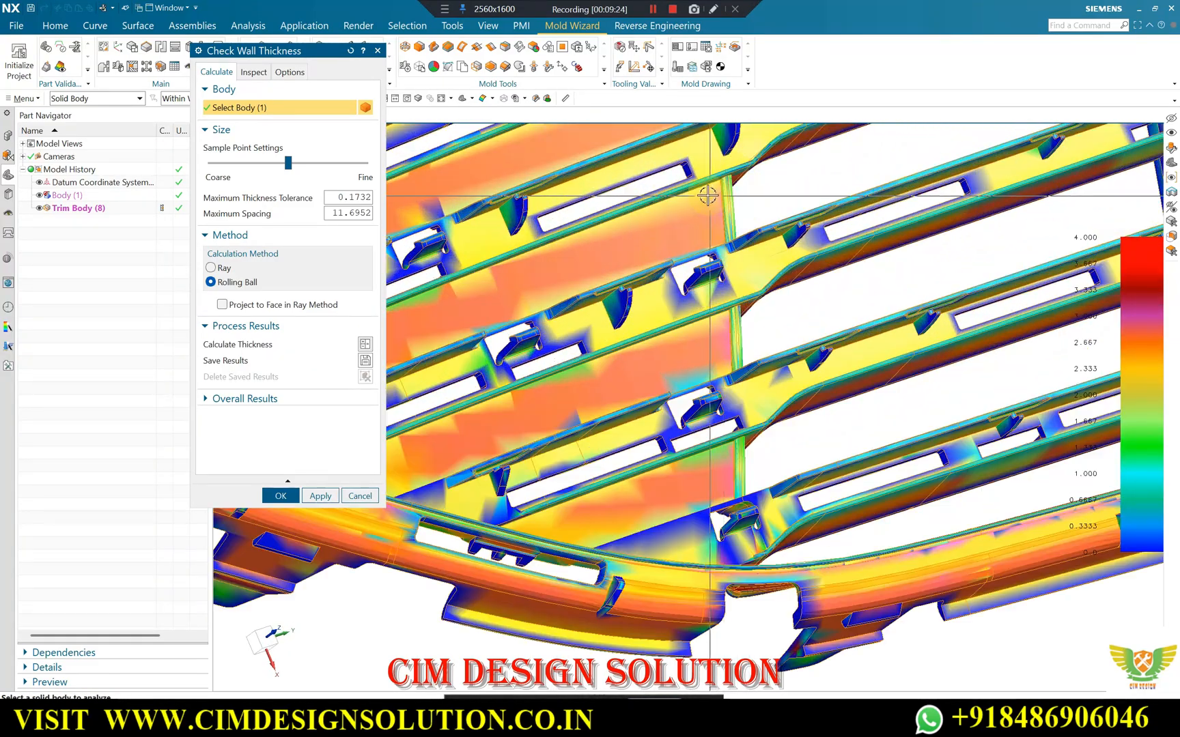
pyautogui.scroll(-3, 690, 205)
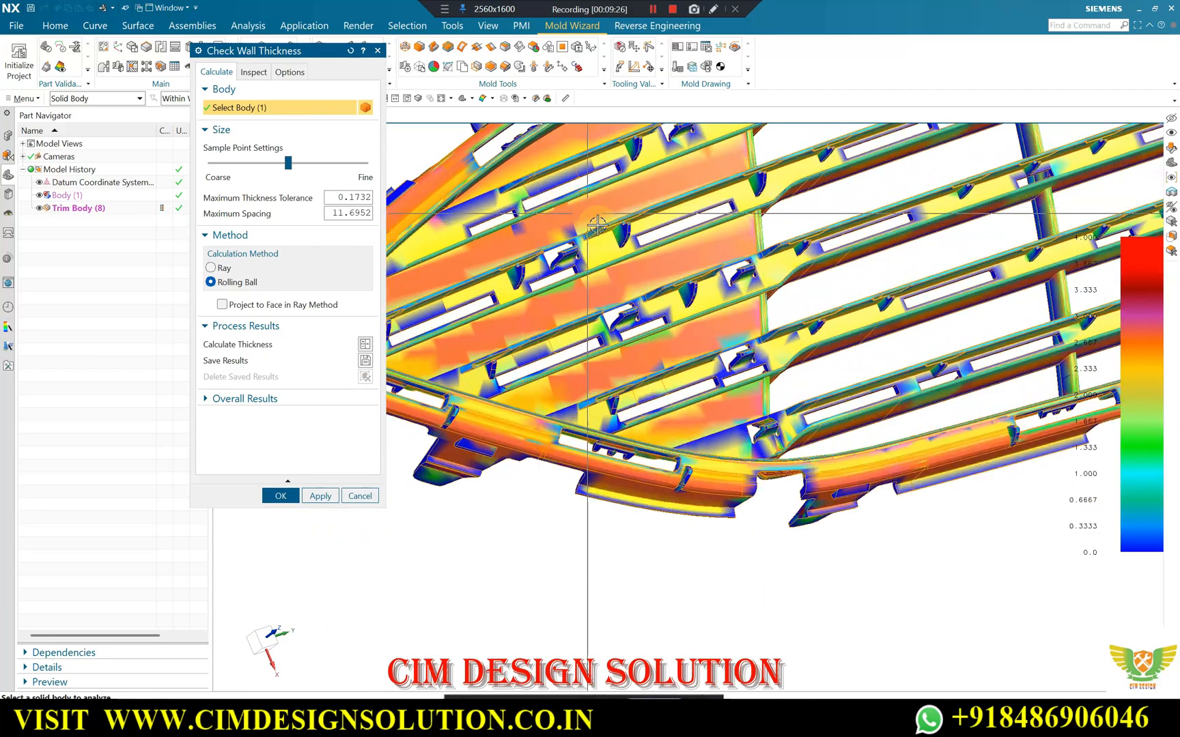
pyautogui.scroll(-2, 586, 229)
pyautogui.scroll(3, 594, 263)
pyautogui.scroll(-4, 536, 317)
pyautogui.scroll(3, 742, 402)
pyautogui.moveTo(725, 441); pyautogui.dragTo(754, 437, button='middle')
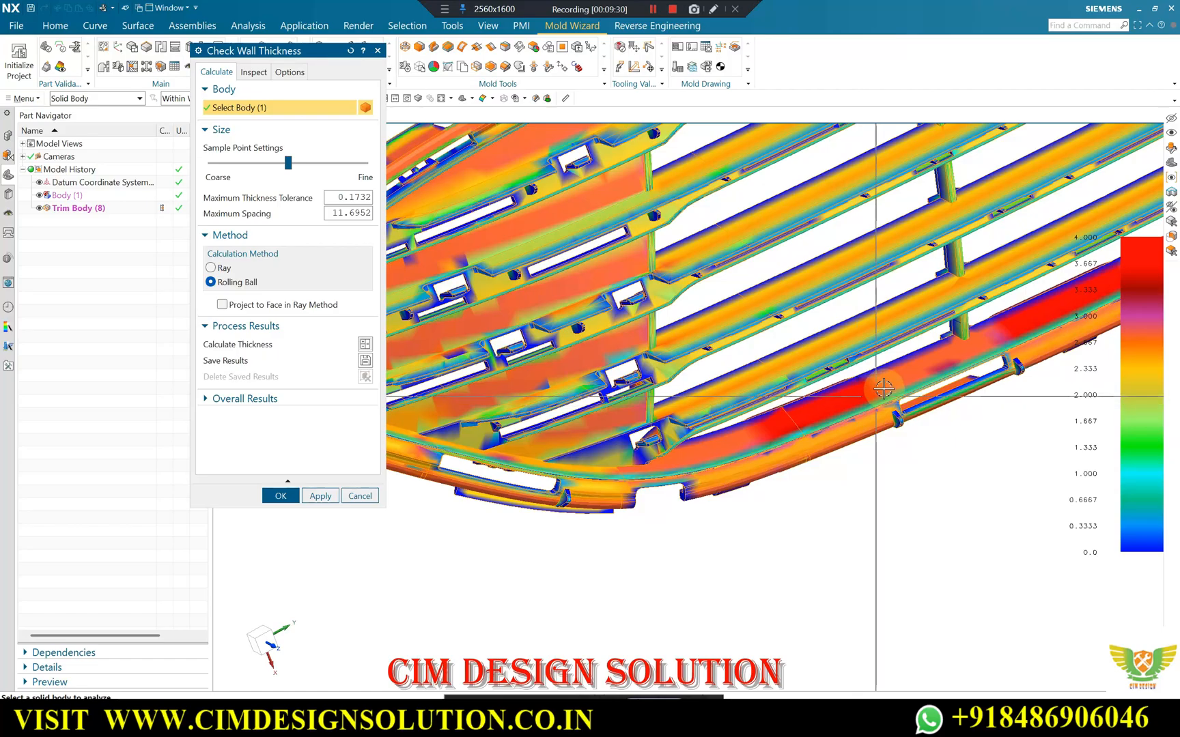
# Examine the wall thickness along the long lower rim and across the full set of slats.
pyautogui.moveTo(884, 388); pyautogui.dragTo(674, 360, button='middle')
pyautogui.scroll(-3, 712, 401)
pyautogui.scroll(1, 860, 403)
pyautogui.moveTo(869, 404); pyautogui.dragTo(874, 355, button='middle')
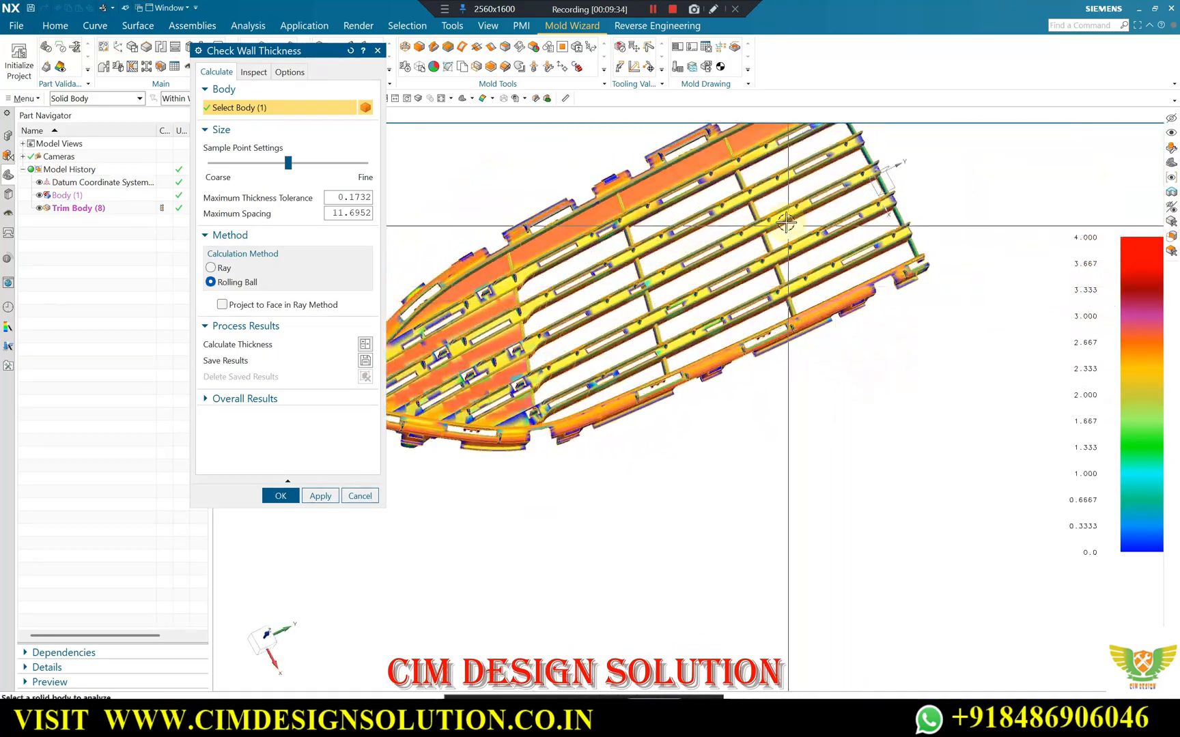
pyautogui.moveTo(785, 222); pyautogui.dragTo(672, 312, button='middle')
pyautogui.moveTo(656, 375); pyautogui.dragTo(539, 420, button='middle')
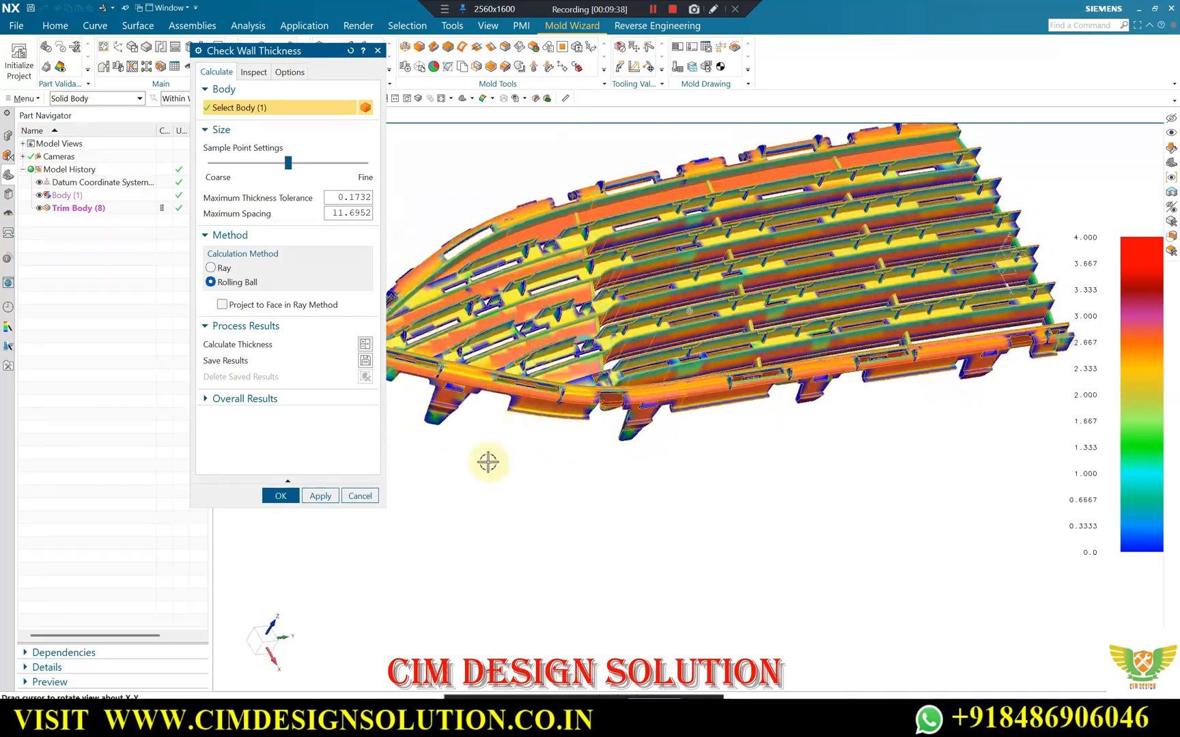
pyautogui.moveTo(769, 333); pyautogui.dragTo(750, 311, button='middle')
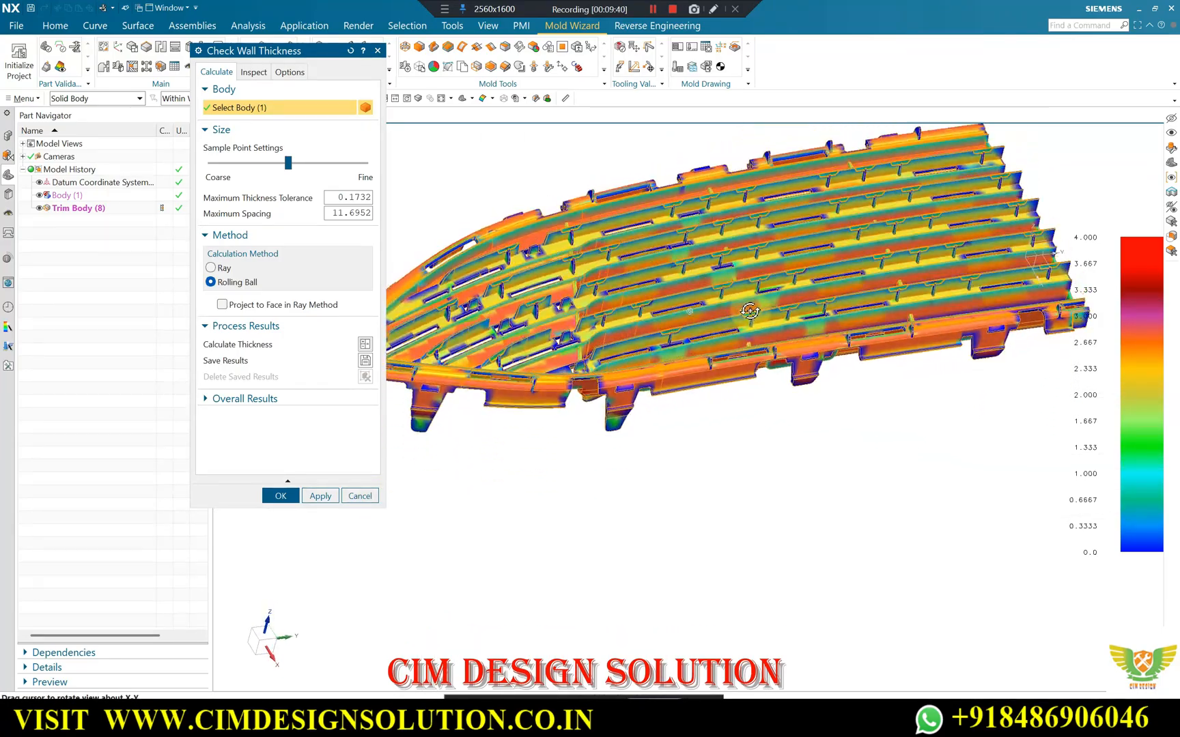
pyautogui.moveTo(749, 308)
pyautogui.mouseDown(button='middle')
pyautogui.moveTo(734, 329)
pyautogui.moveTo(749, 337)
pyautogui.moveTo(749, 309)
pyautogui.mouseUp(button='middle')
# Compare the wall thickness of the long rim section with that of the slats and cross ribs.
pyautogui.scroll(-2, 717, 342)
pyautogui.scroll(-1, 833, 253)
pyautogui.scroll(5, 731, 294)
pyautogui.scroll(-2, 748, 309)
pyautogui.scroll(1, 794, 476)
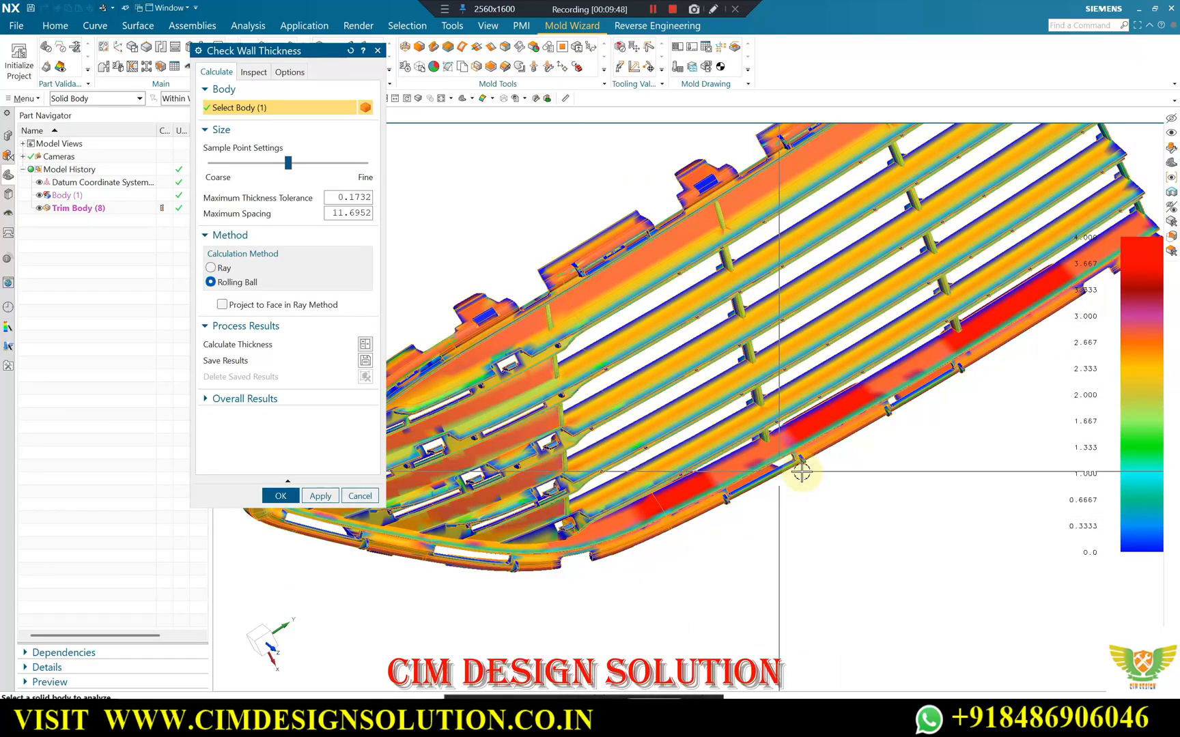
pyautogui.scroll(-2, 798, 473)
pyautogui.scroll(4, 942, 383)
pyautogui.scroll(-3, 977, 350)
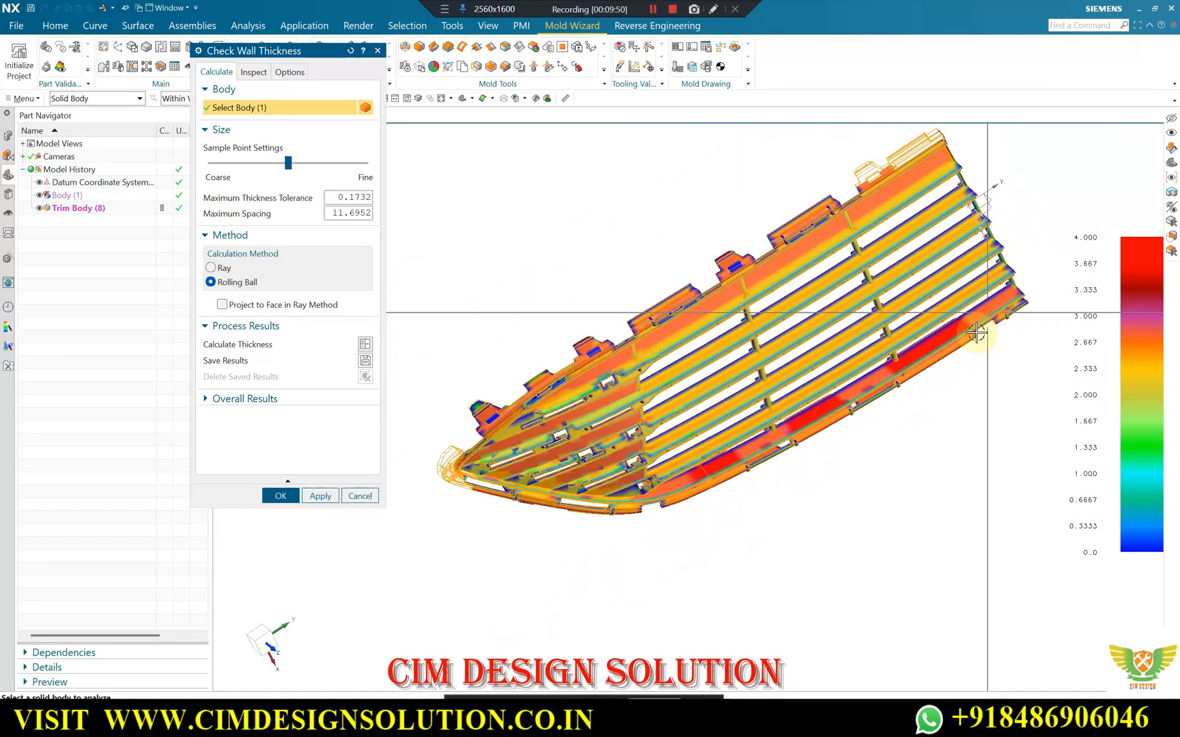
pyautogui.moveTo(816, 284); pyautogui.dragTo(817, 301, button='middle')
pyautogui.scroll(4, 817, 304)
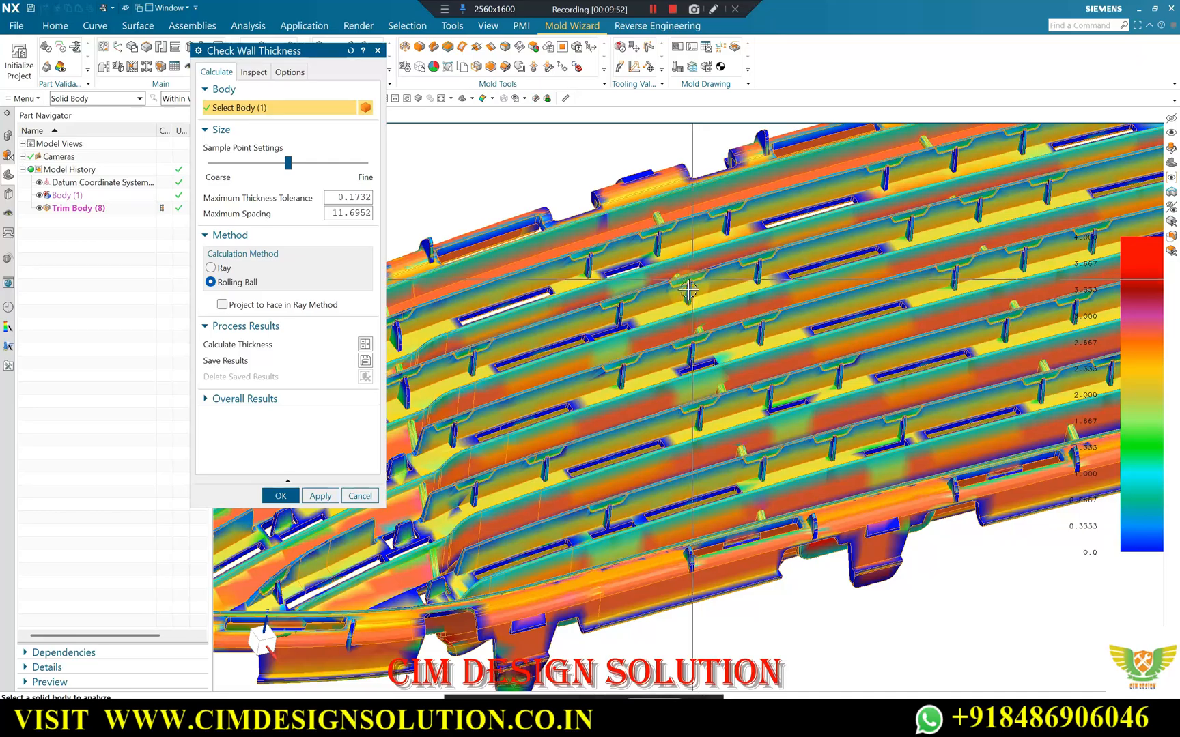
pyautogui.scroll(-2, 893, 244)
pyautogui.scroll(-2, 836, 345)
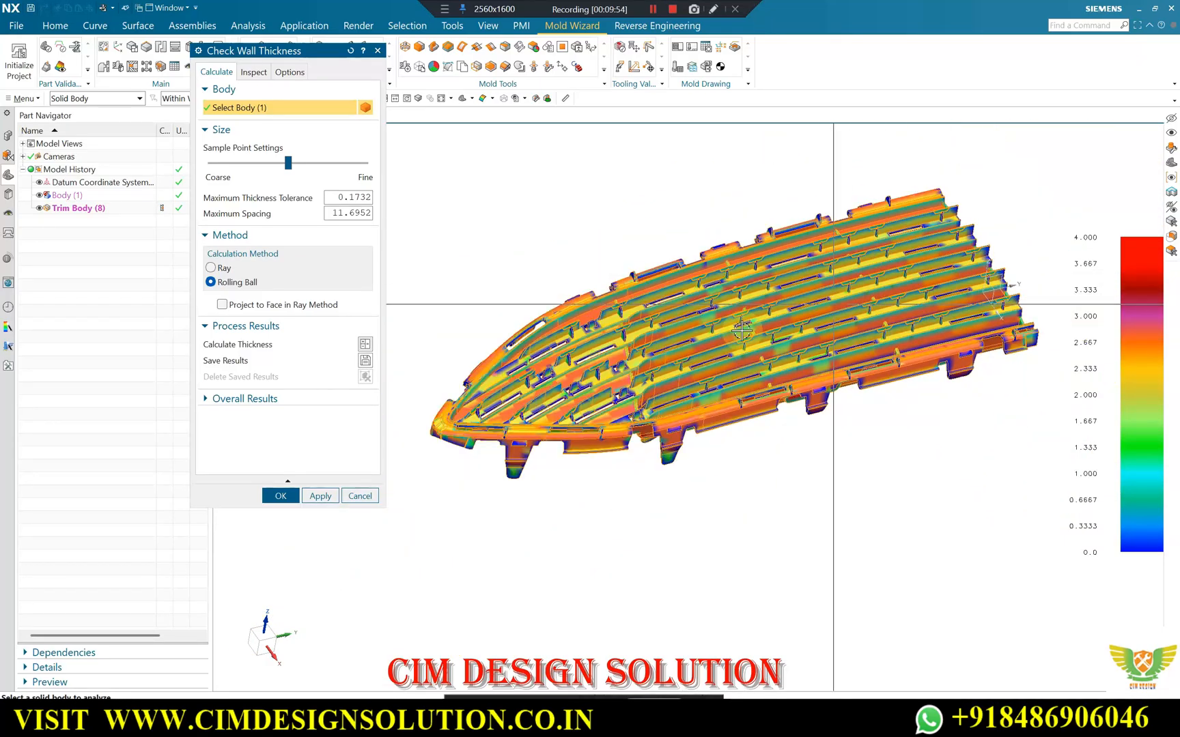
# Inspect the wall thickness of the mounting tabs projecting from the rim near the tapered end.
pyautogui.scroll(4, 540, 411)
pyautogui.moveTo(543, 408); pyautogui.dragTo(556, 363, button='middle')
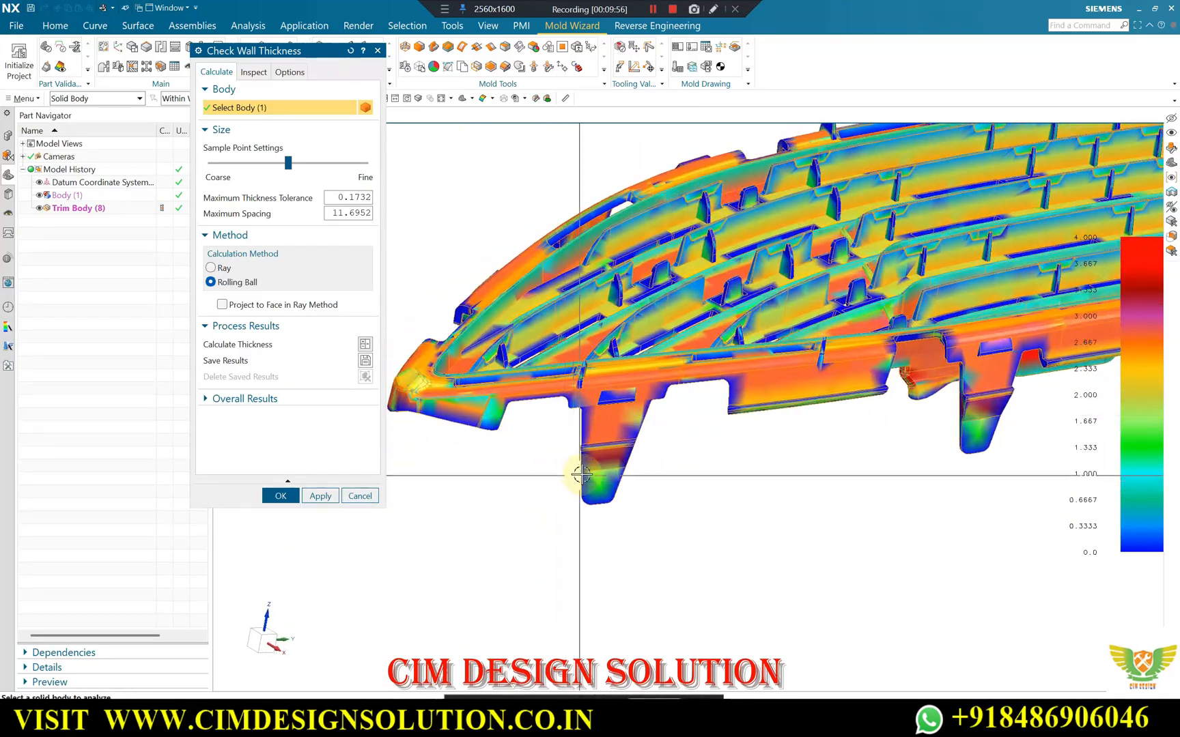
pyautogui.scroll(2, 582, 476)
pyautogui.scroll(-3, 642, 396)
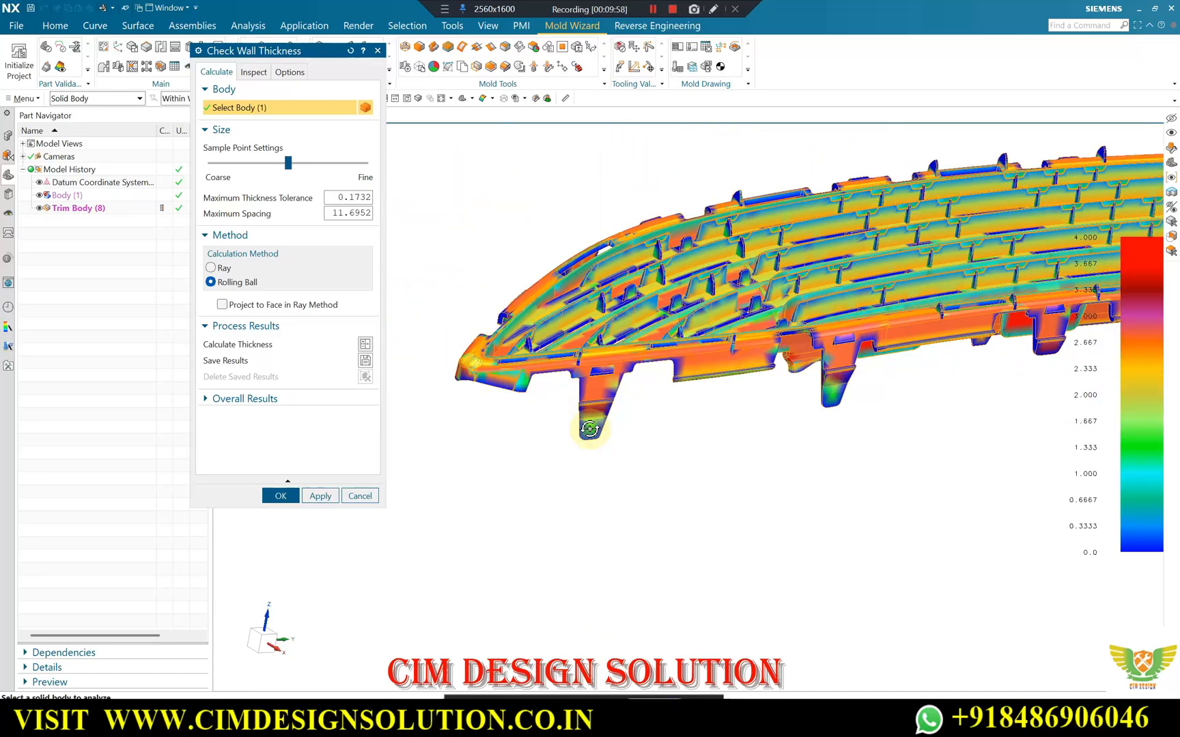
pyautogui.scroll(2, 546, 321)
pyautogui.scroll(-2, 402, 431)
pyautogui.moveTo(751, 351)
pyautogui.mouseDown(button='middle')
pyautogui.moveTo(768, 380)
pyautogui.moveTo(761, 396)
pyautogui.moveTo(760, 367)
pyautogui.mouseUp(button='middle')
# Inspect the wall thickness of the clip tabs along the curved upper rim up close, then close the thickness check.
pyautogui.scroll(6, 707, 287)
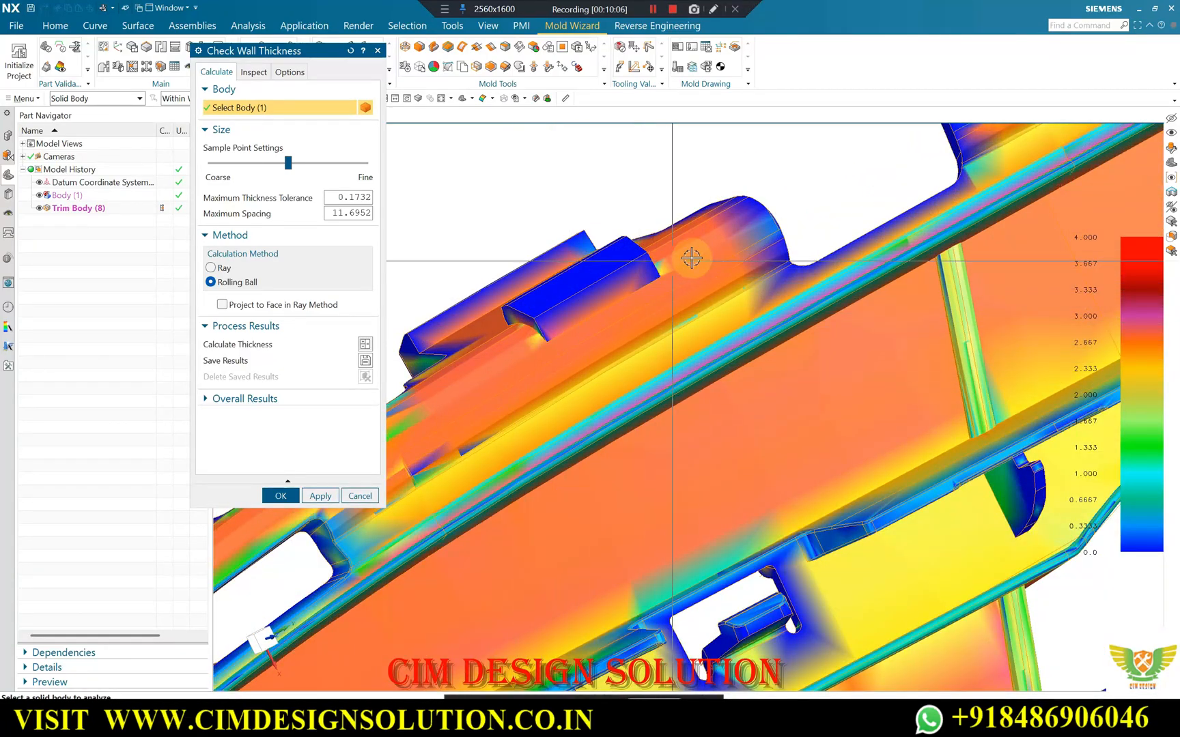
pyautogui.scroll(-3, 692, 258)
pyautogui.scroll(2, 714, 345)
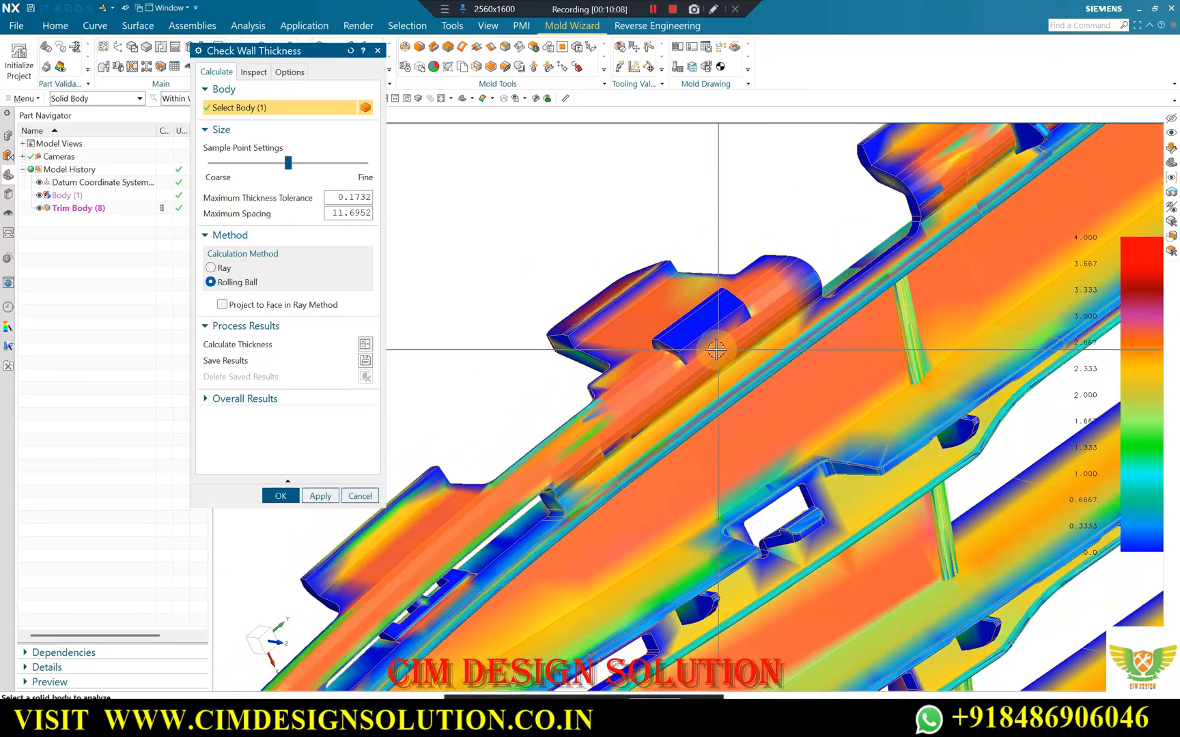
pyautogui.scroll(3, 716, 349)
pyautogui.scroll(-2, 764, 273)
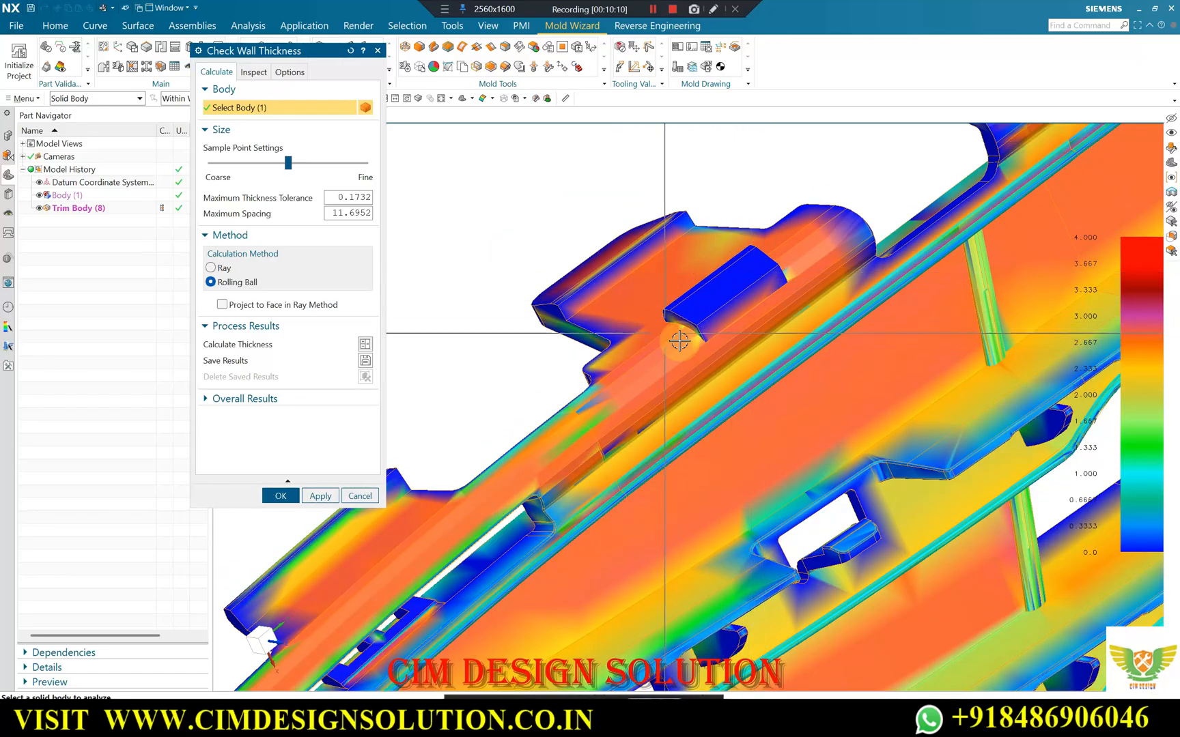
pyautogui.scroll(-5, 675, 373)
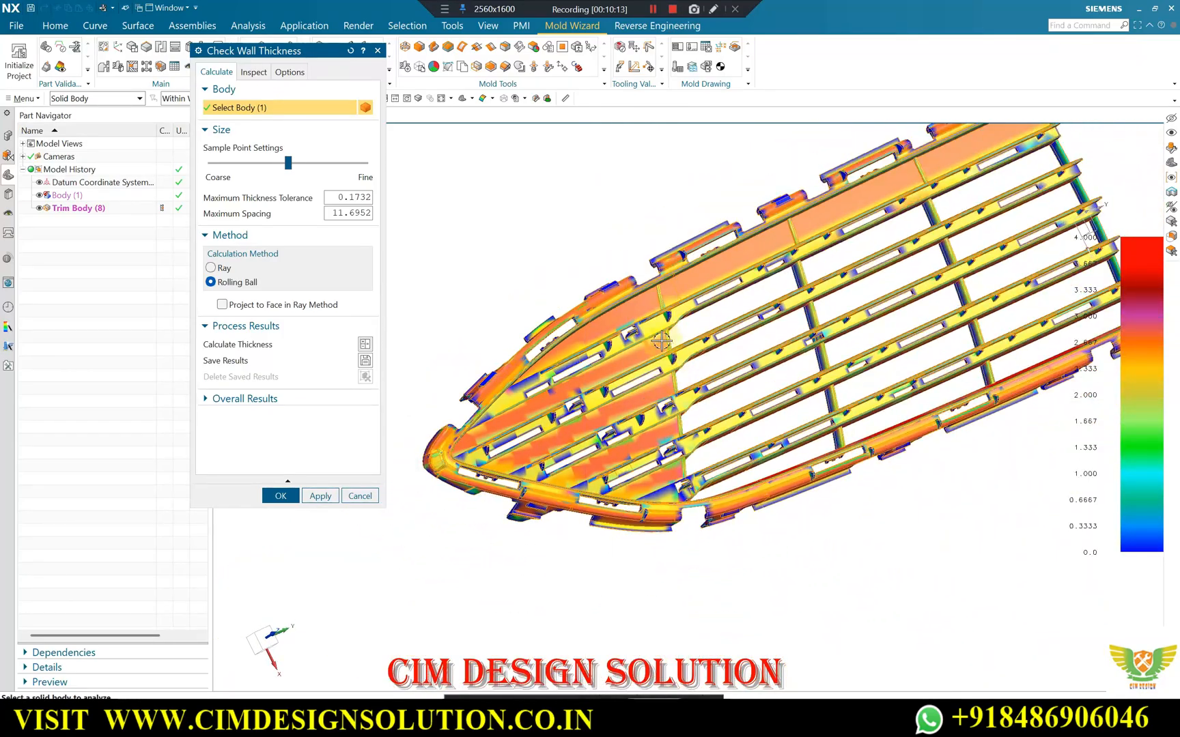
pyautogui.moveTo(661, 341); pyautogui.dragTo(682, 266, button='middle')
pyautogui.scroll(3, 798, 334)
pyautogui.scroll(-4, 785, 242)
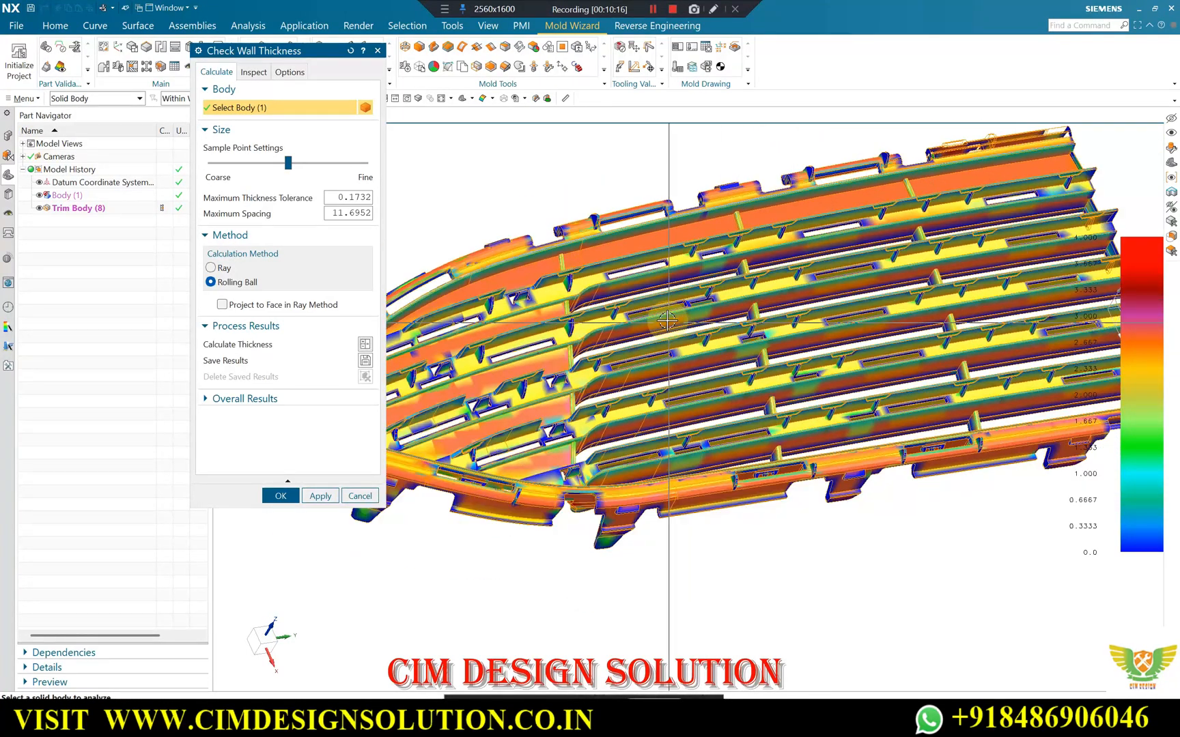
pyautogui.scroll(4, 848, 278)
pyautogui.moveTo(849, 278); pyautogui.dragTo(560, 478, button='middle')
pyautogui.click(360, 495)
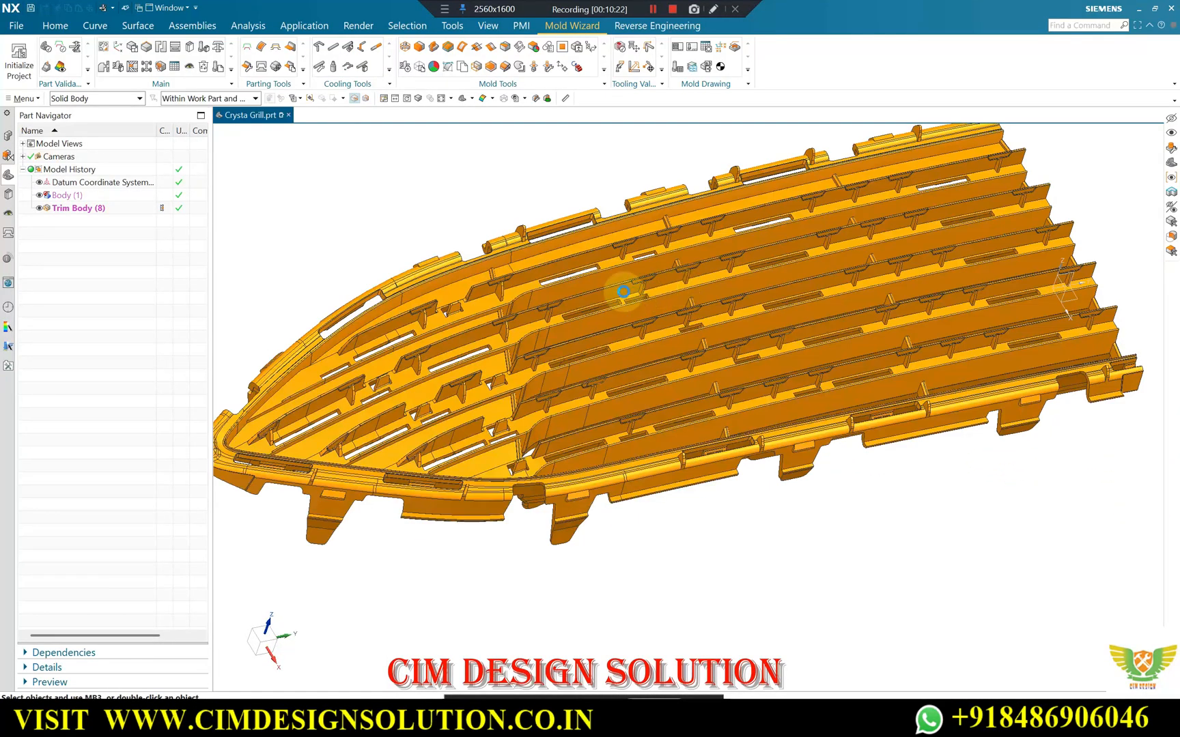
# Run the Check Regions calculation on the trimmed grille body along the Z draw direction, with Keep Existing.
pyautogui.scroll(-1, 695, 210)
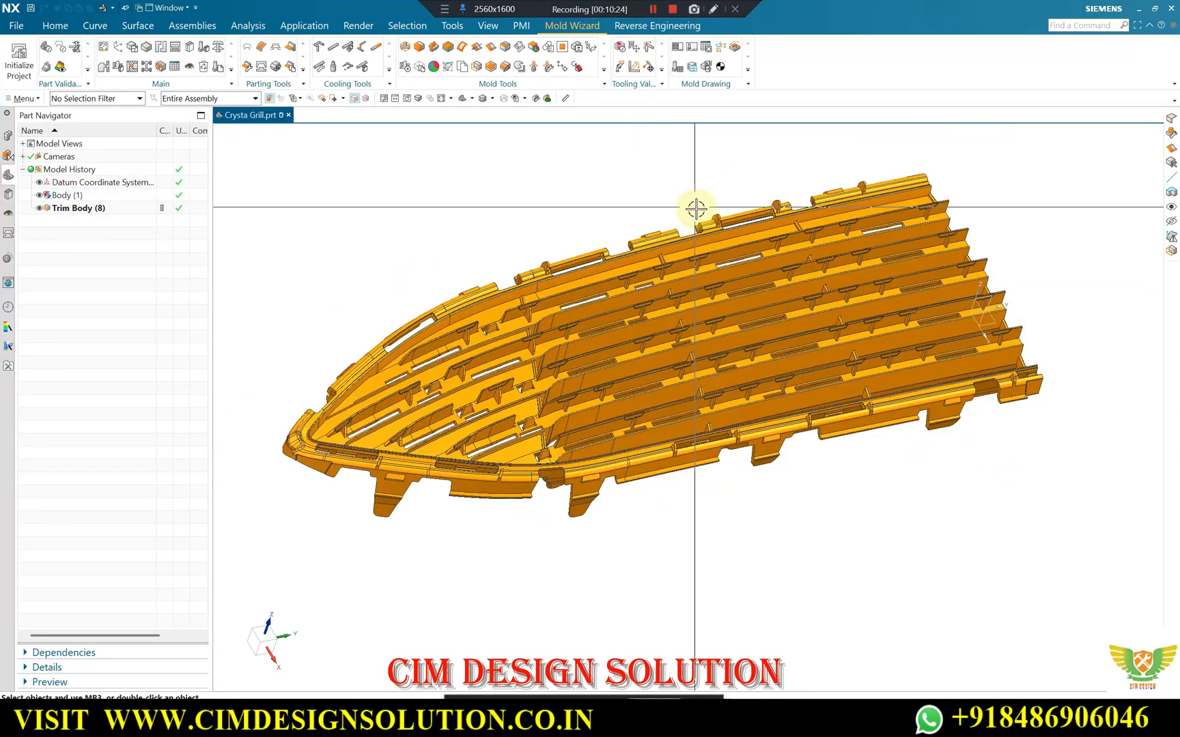
pyautogui.click(61, 49)
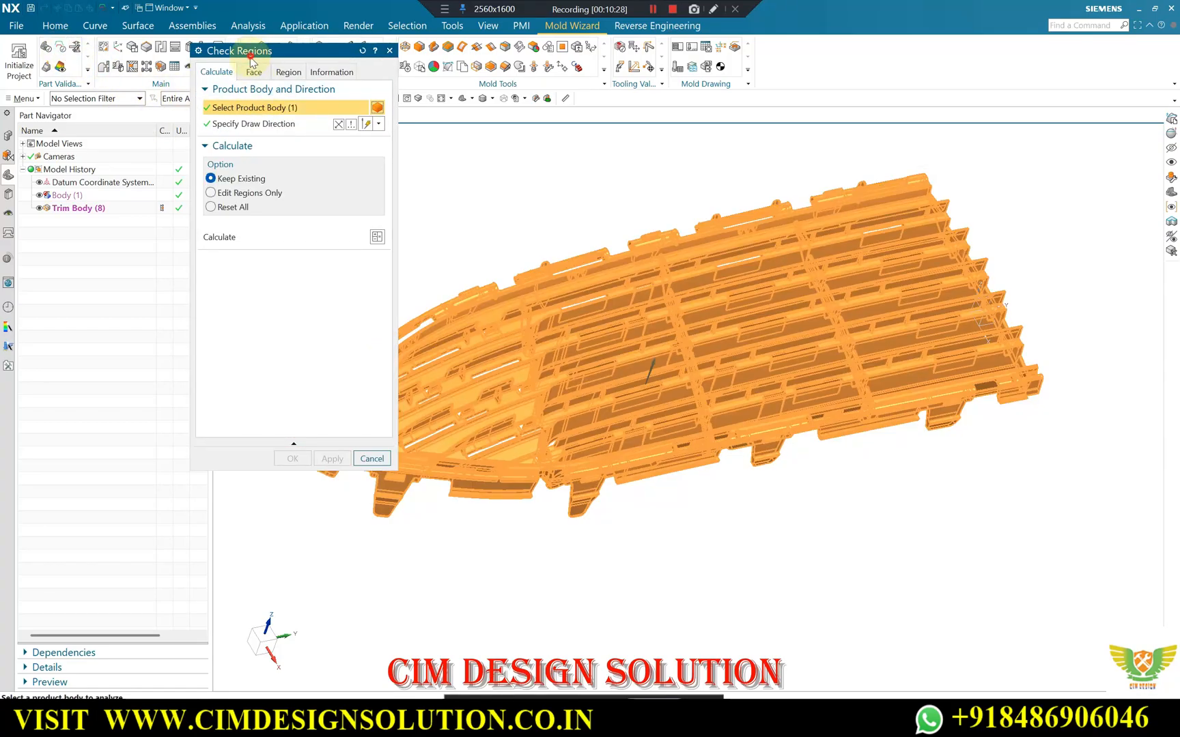
pyautogui.moveTo(250, 58); pyautogui.dragTo(187, 166)
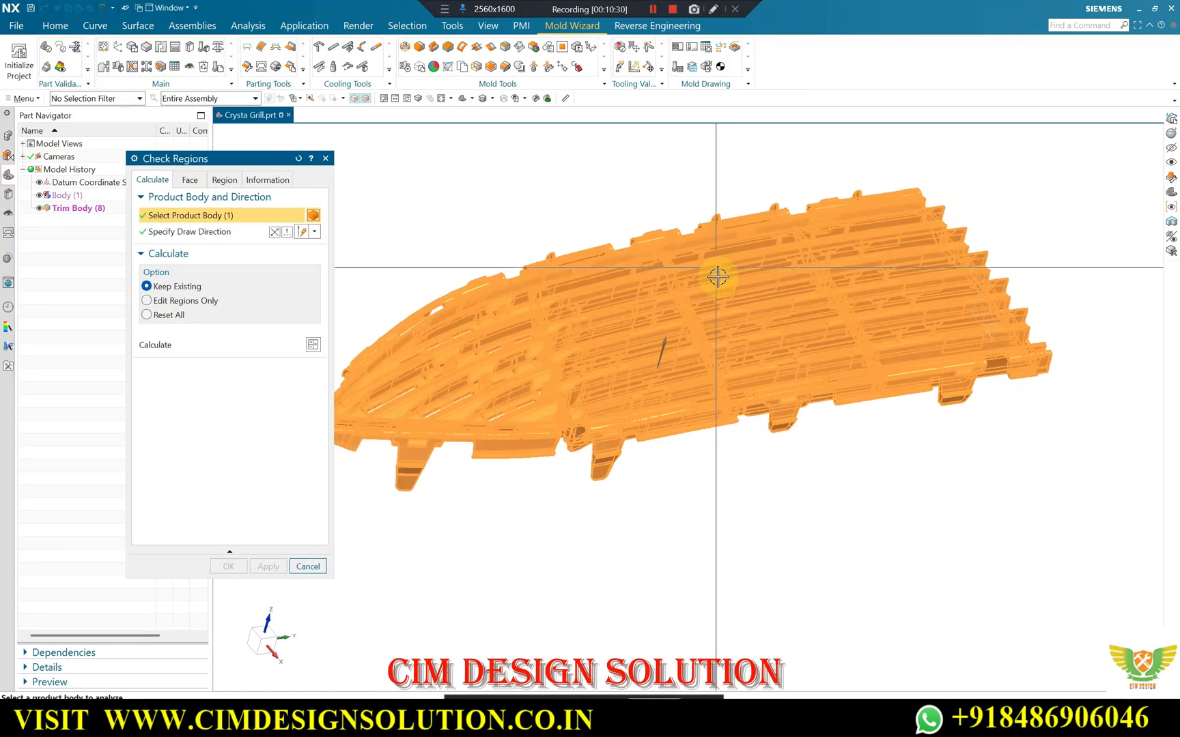
pyautogui.scroll(-2, 723, 265)
pyautogui.moveTo(745, 261); pyautogui.dragTo(772, 267, button='middle')
pyautogui.scroll(1, 804, 257)
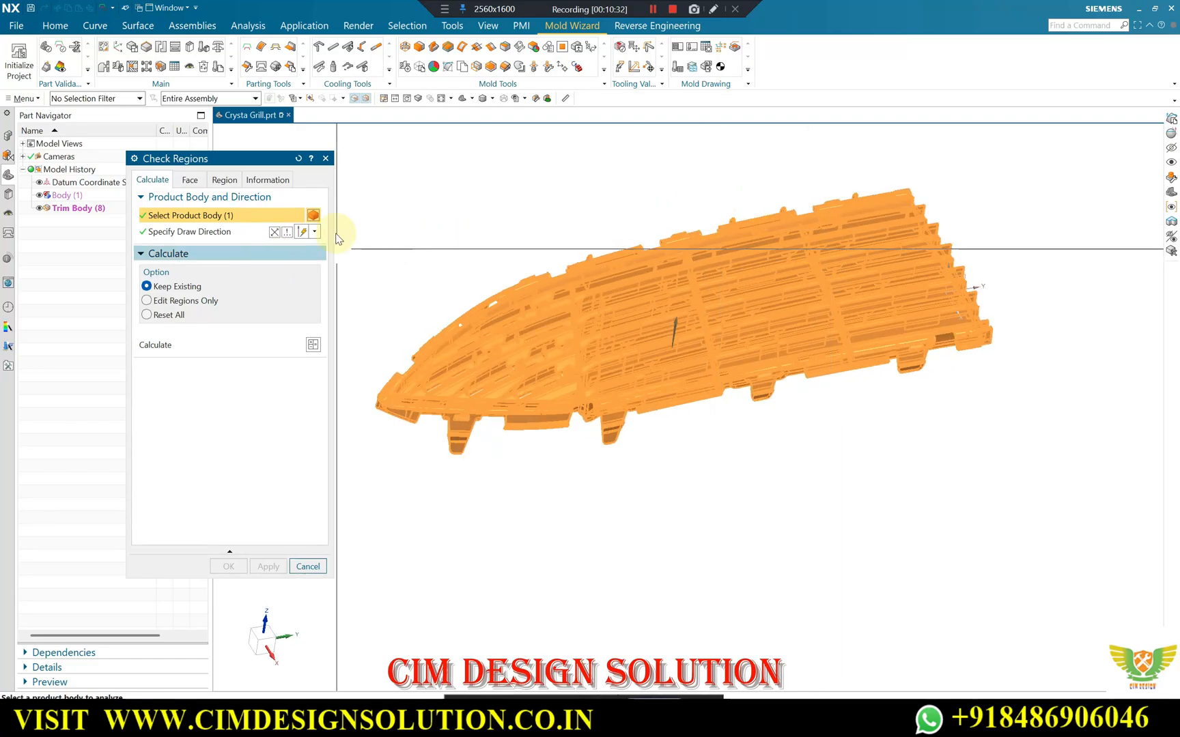
pyautogui.moveTo(626, 317); pyautogui.dragTo(619, 262, button='middle')
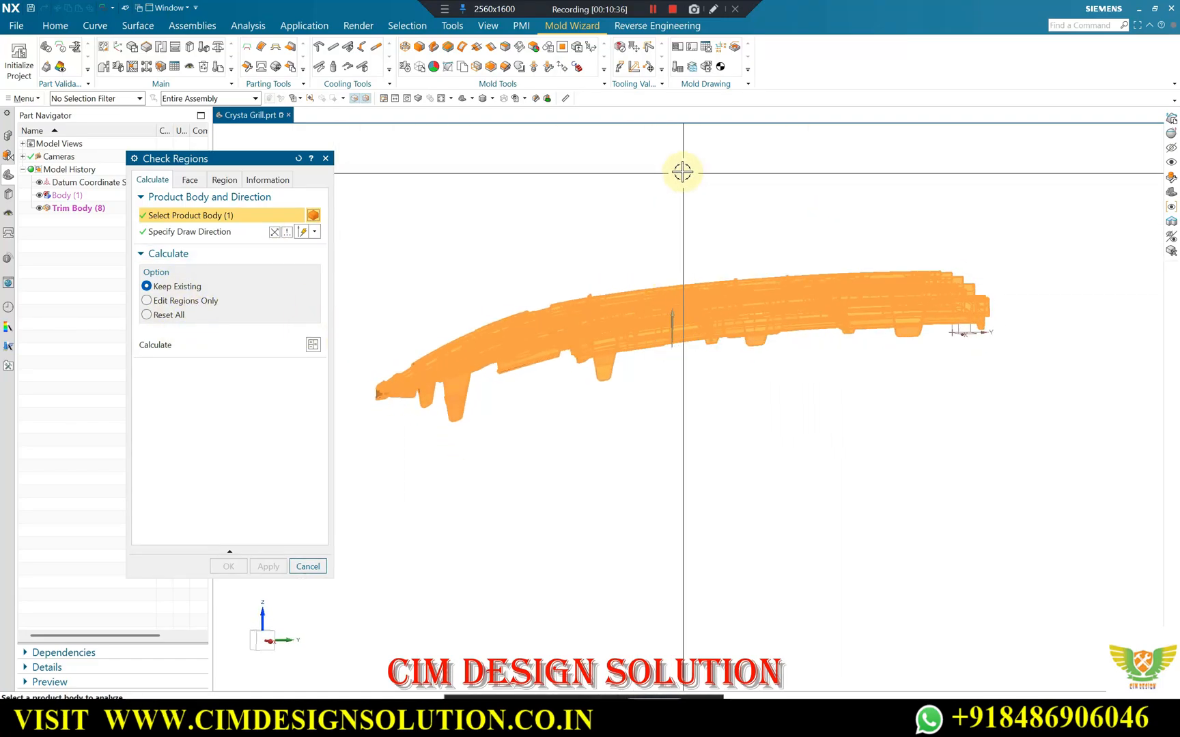
pyautogui.click(312, 346)
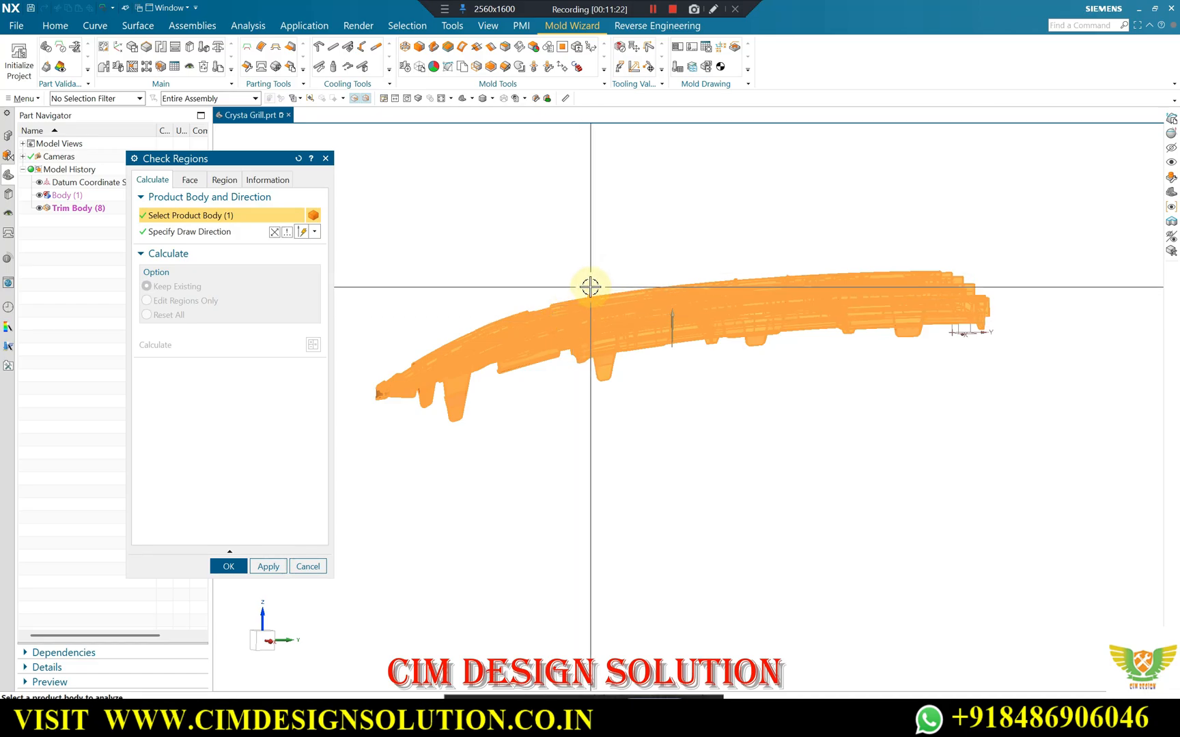
# Apply the region colours to the cavity and core faces and inspect them around the tapered end.
pyautogui.click(225, 180)
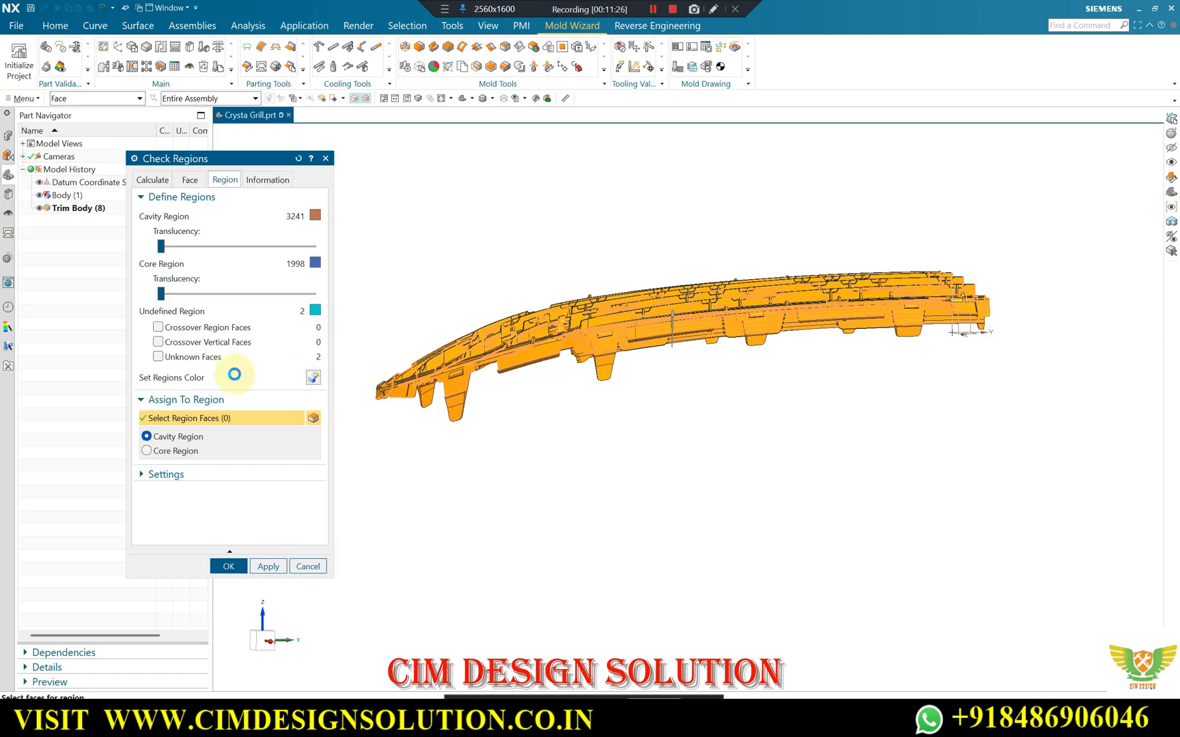
pyautogui.moveTo(574, 285); pyautogui.dragTo(600, 342, button='middle')
pyautogui.scroll(3, 576, 394)
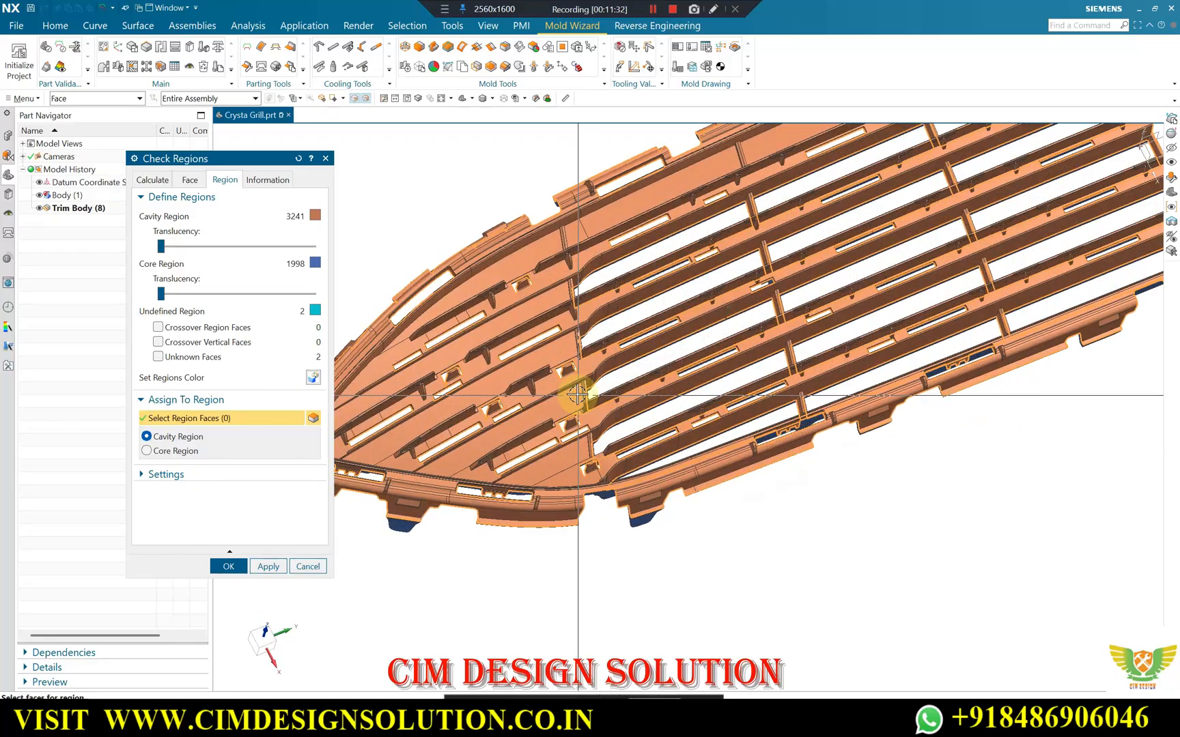
# Switch to the Google Meet call in Chrome, admit the waiting participant, and return to NX.
pyautogui.scroll(-2, 667, 317)
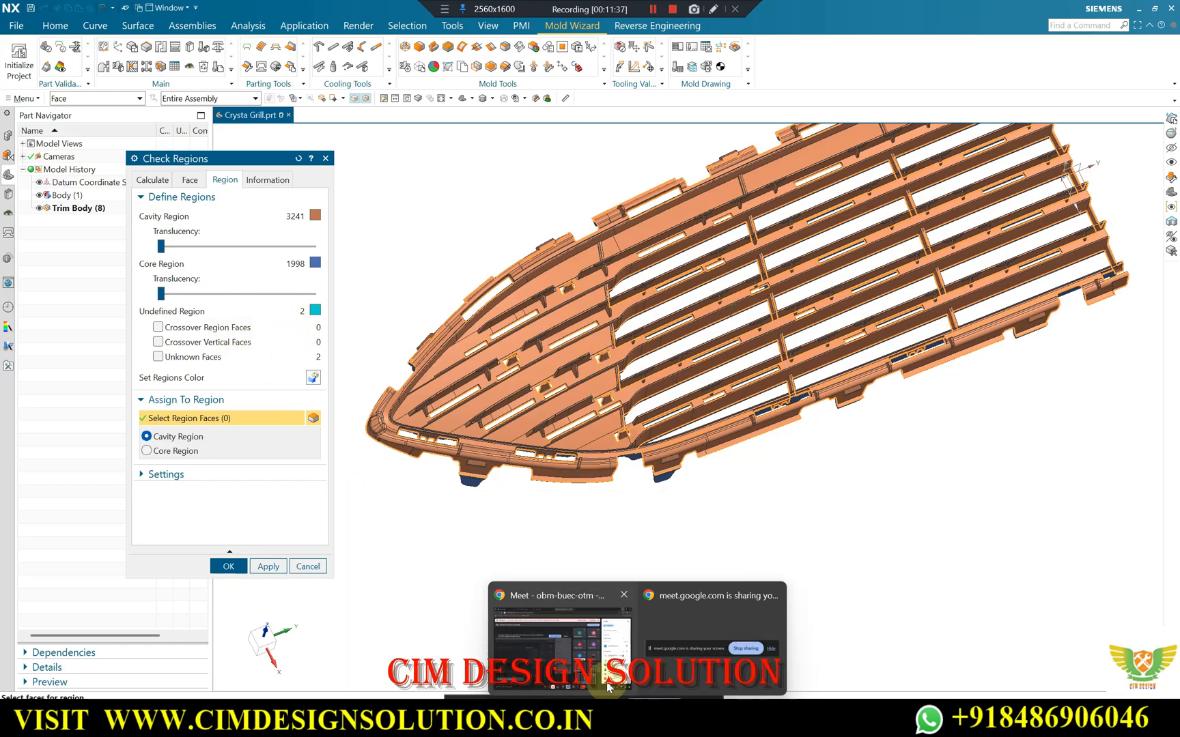
pyautogui.click(624, 632)
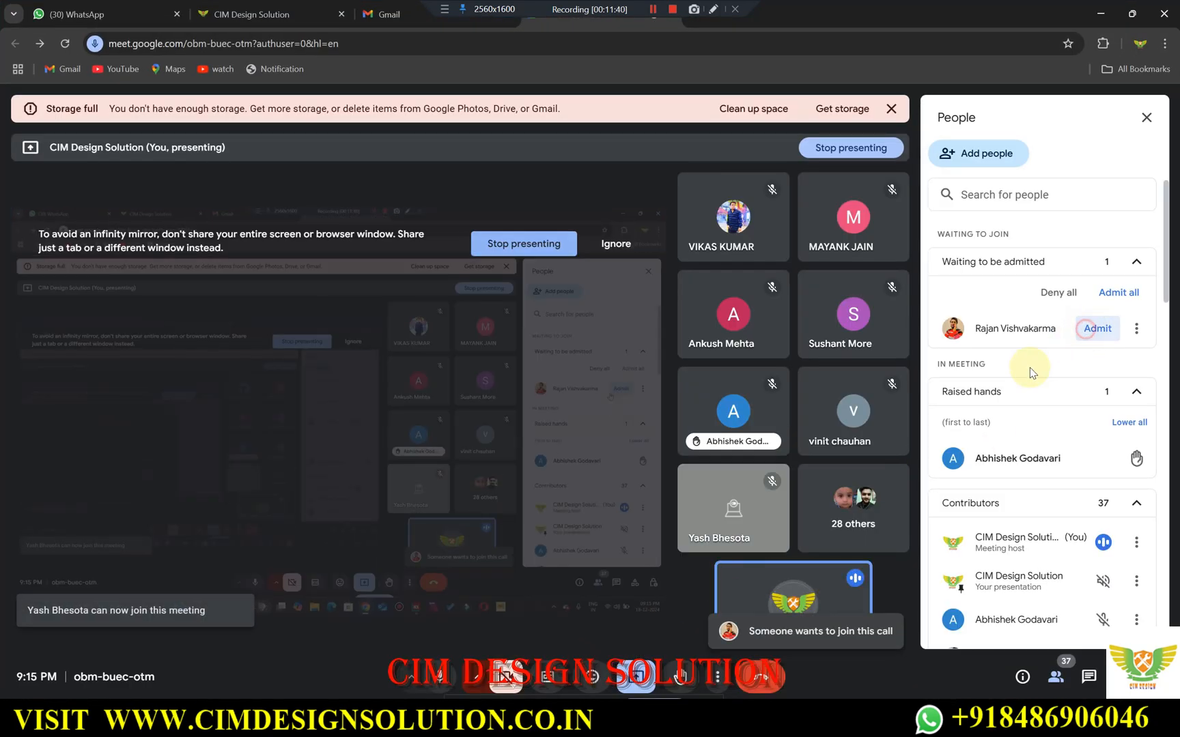
pyautogui.click(1097, 328)
pyautogui.click(1099, 15)
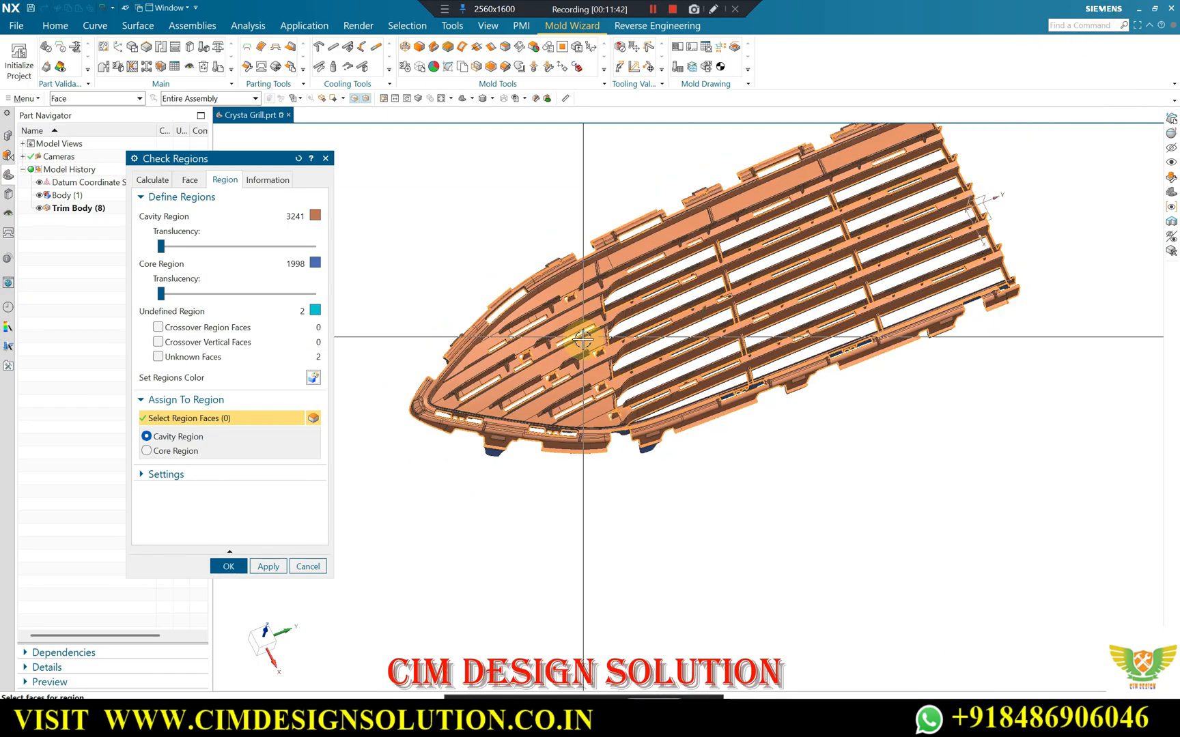
# Inspect the cavity, core and undefined region faces around the clip cutouts in the ribs near the tapered end.
pyautogui.scroll(5, 557, 281)
pyautogui.scroll(-5, 583, 362)
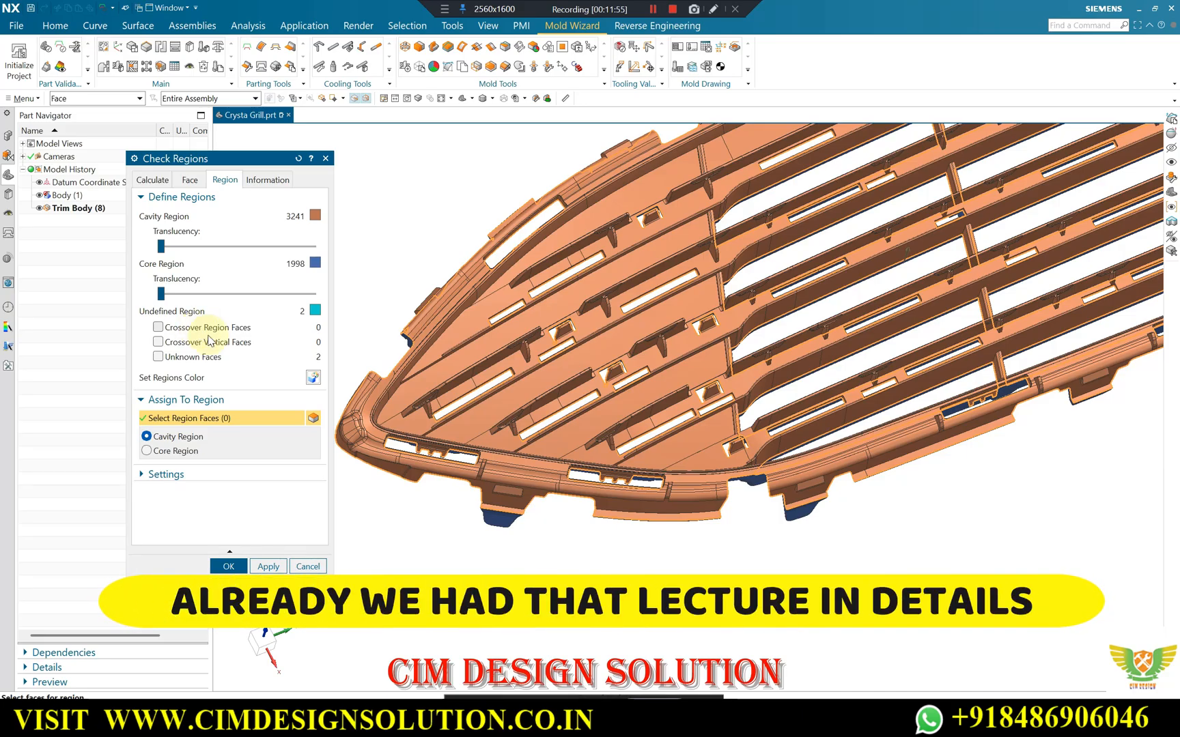
pyautogui.moveTo(674, 334); pyautogui.dragTo(482, 371, button='middle')
pyautogui.scroll(4, 715, 404)
pyautogui.scroll(5, 464, 353)
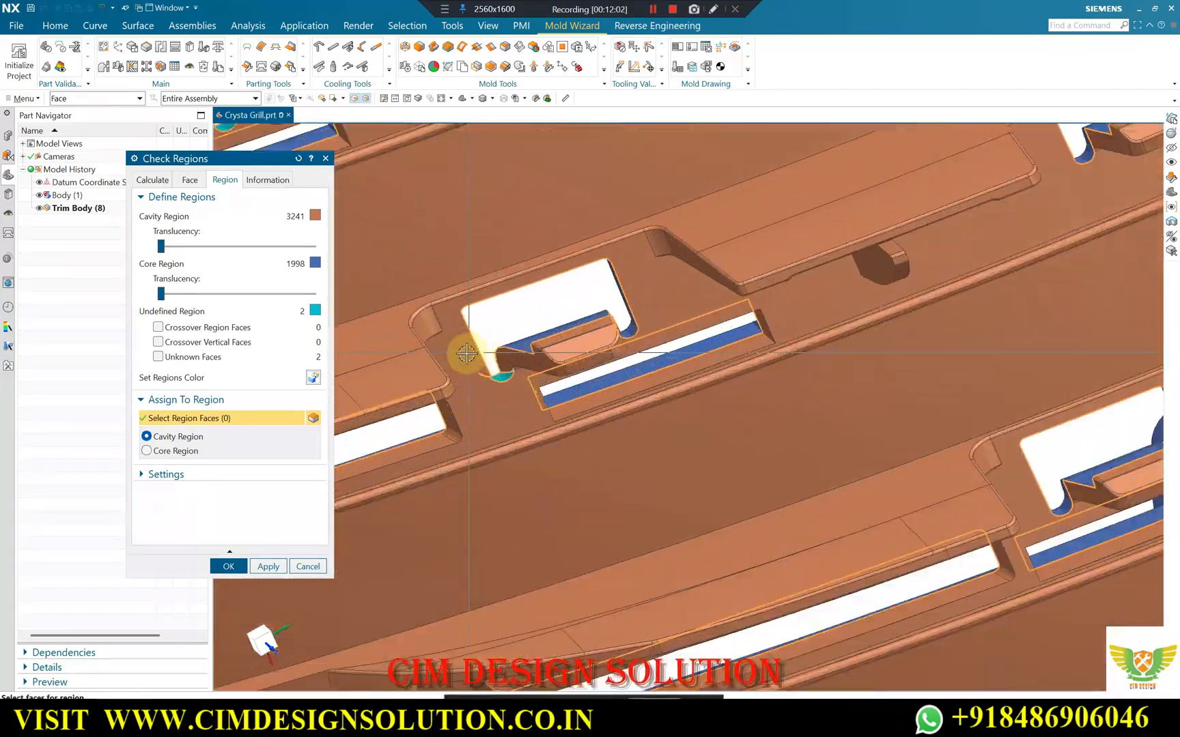
pyautogui.scroll(-5, 554, 343)
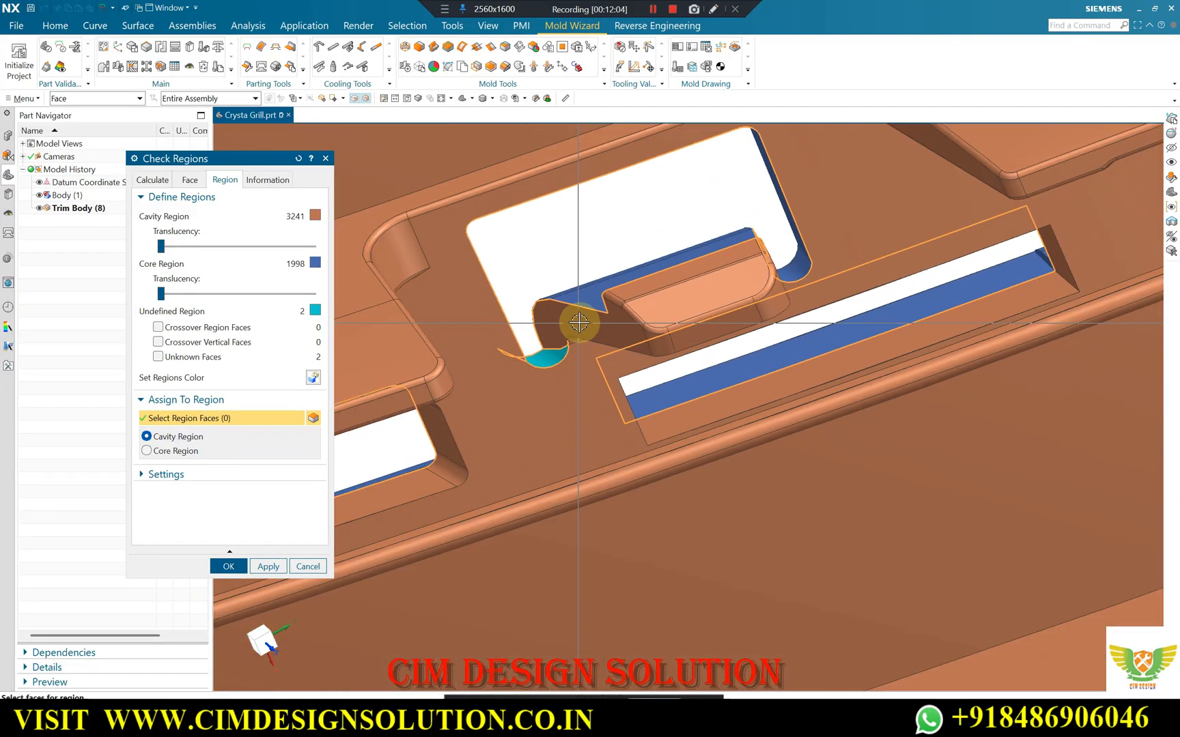
pyautogui.moveTo(603, 350); pyautogui.dragTo(561, 389, button='middle')
pyautogui.scroll(1, 414, 185)
pyautogui.scroll(-5, 549, 297)
pyautogui.scroll(-5, 615, 334)
pyautogui.scroll(-4, 594, 379)
# Make the cavity and core regions fully translucent to locate the undefined faces, then restore both to opaque.
pyautogui.moveTo(674, 262); pyautogui.dragTo(662, 300, button='middle')
pyautogui.scroll(5, 641, 318)
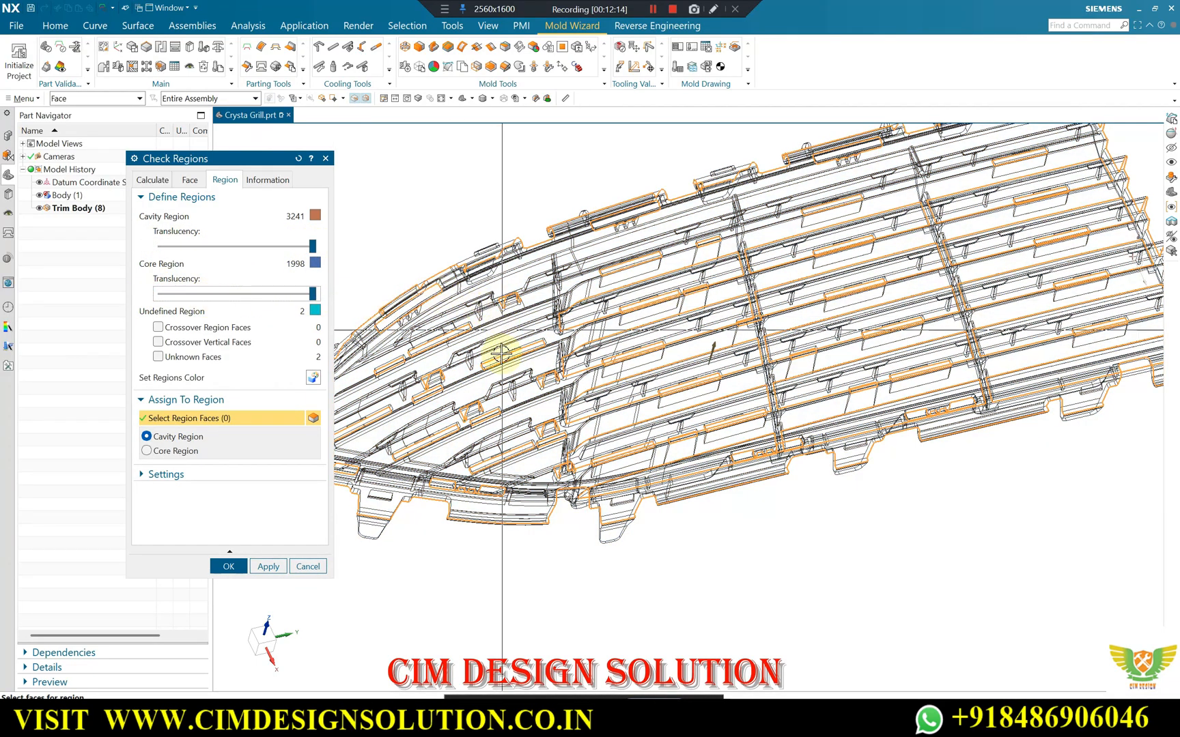
pyautogui.scroll(6, 442, 453)
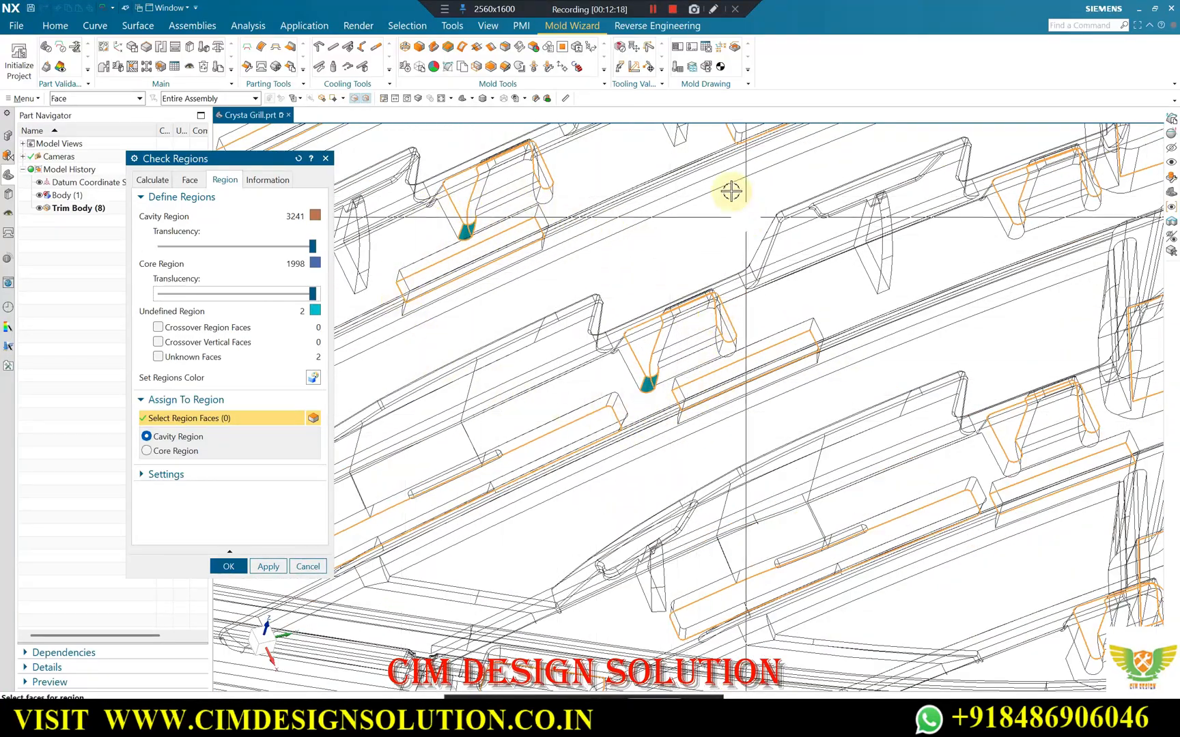
pyautogui.moveTo(655, 342); pyautogui.dragTo(639, 402, button='middle')
pyautogui.moveTo(313, 247); pyautogui.dragTo(153, 248)
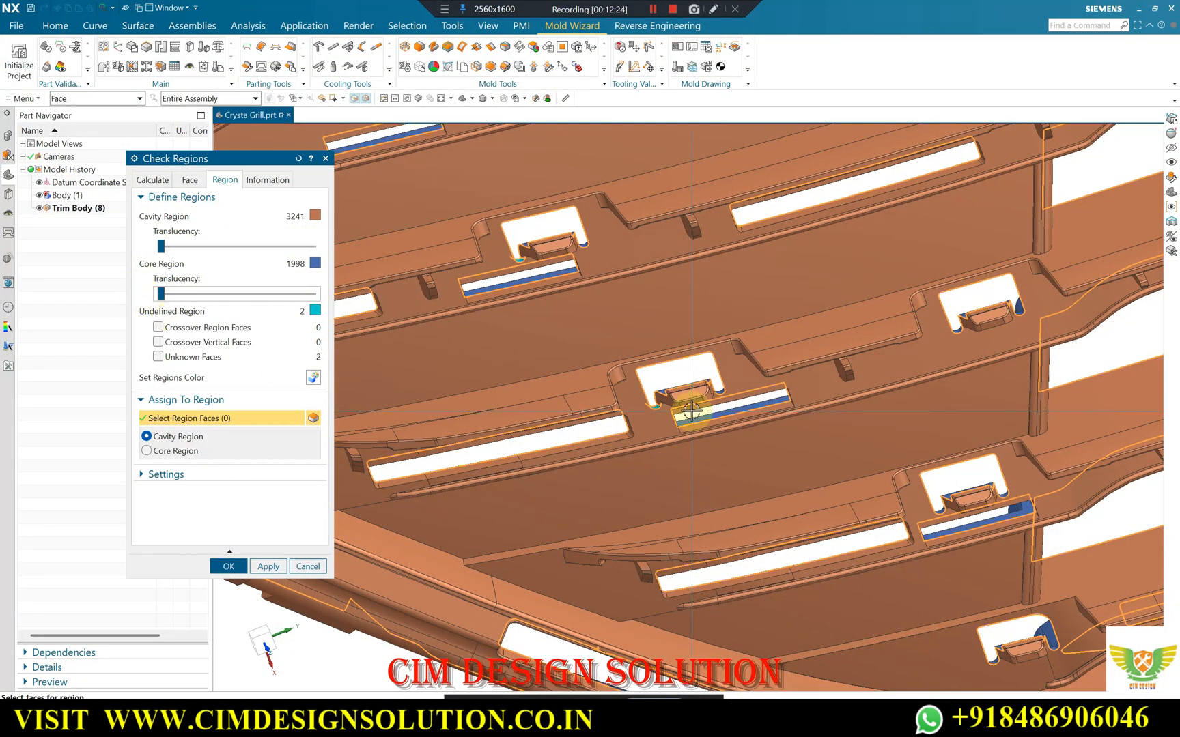
# Examine the undefined rounded face at the corner of the clip cutout and its edges against the neighbouring faces.
pyautogui.scroll(8, 691, 410)
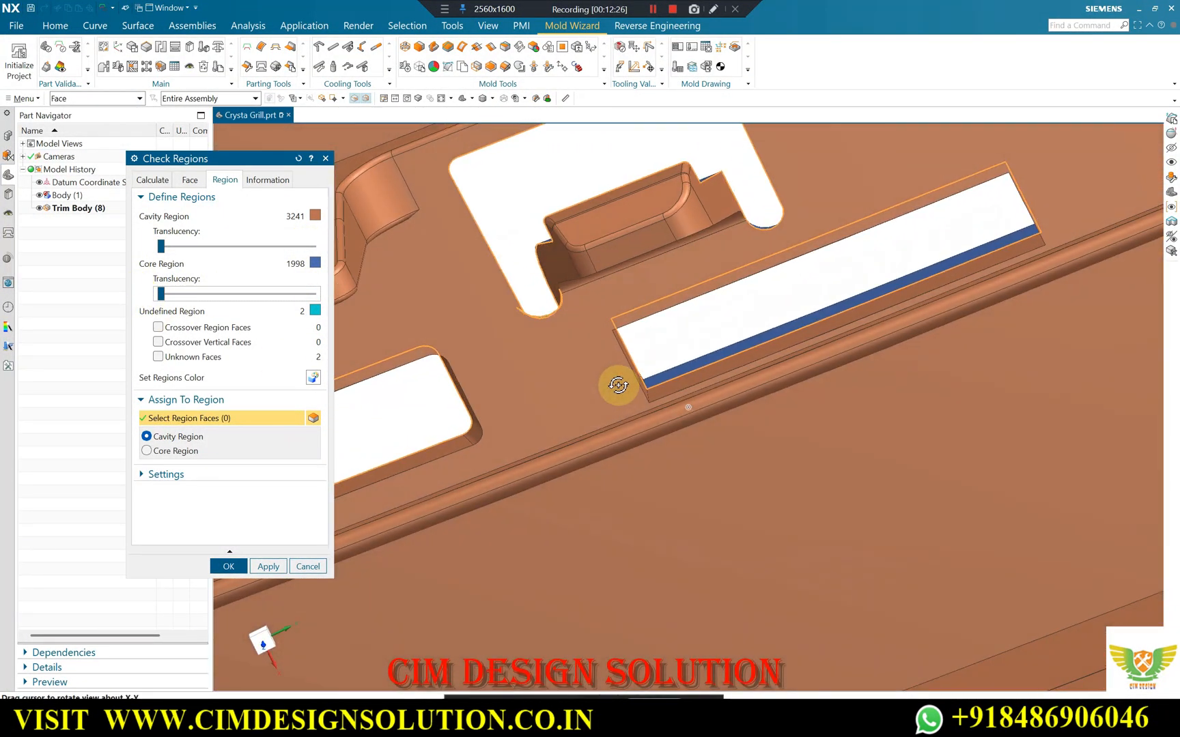
pyautogui.moveTo(618, 385); pyautogui.dragTo(631, 409, button='middle')
pyautogui.scroll(3, 811, 280)
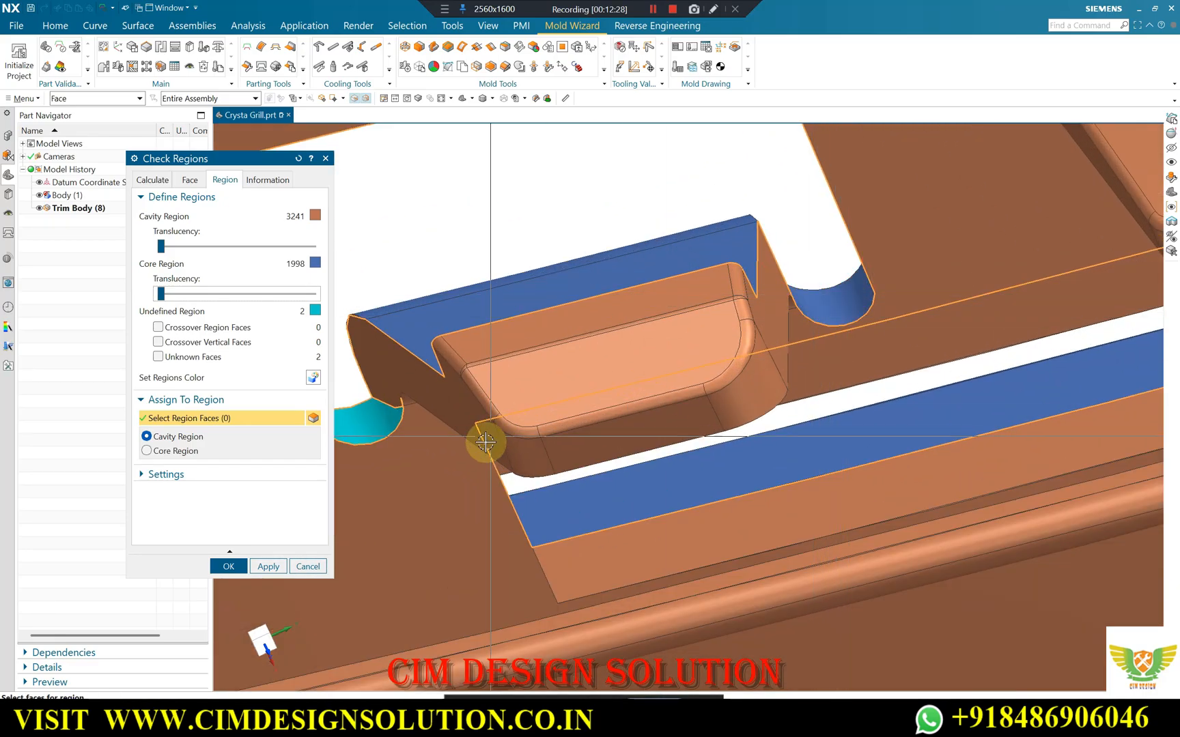
pyautogui.moveTo(382, 414); pyautogui.dragTo(742, 307, button='middle')
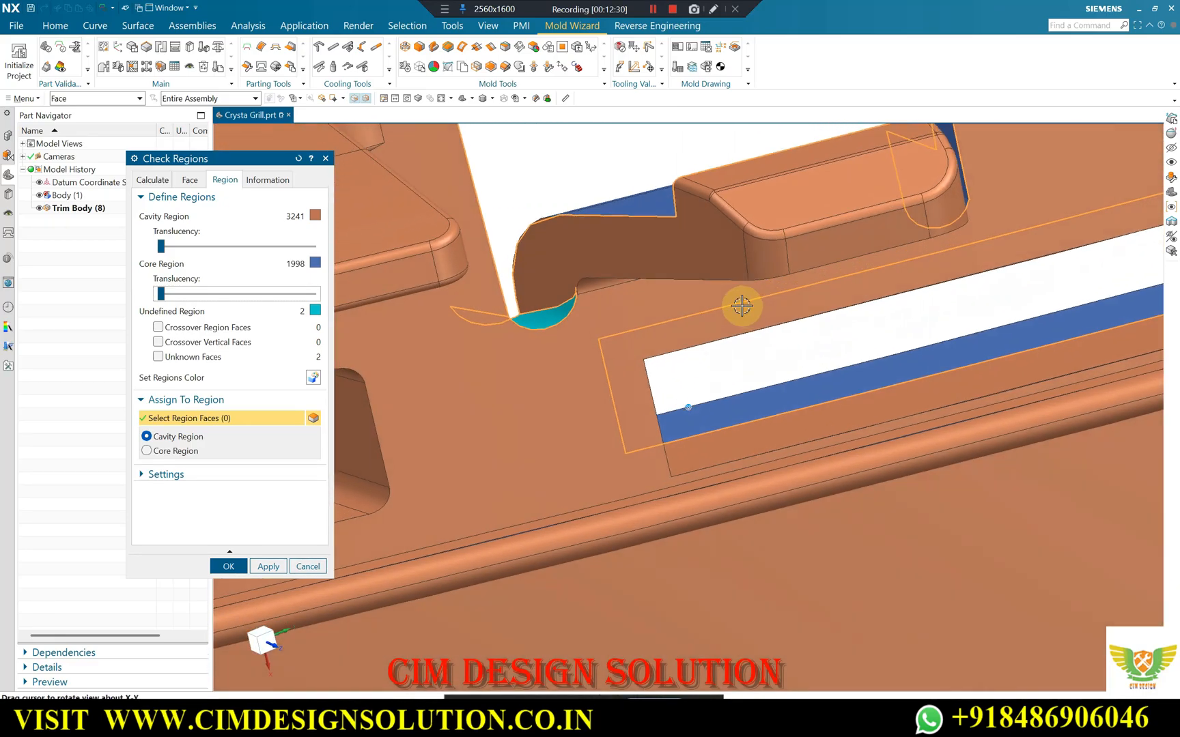
pyautogui.scroll(6, 577, 312)
pyautogui.scroll(-4, 602, 281)
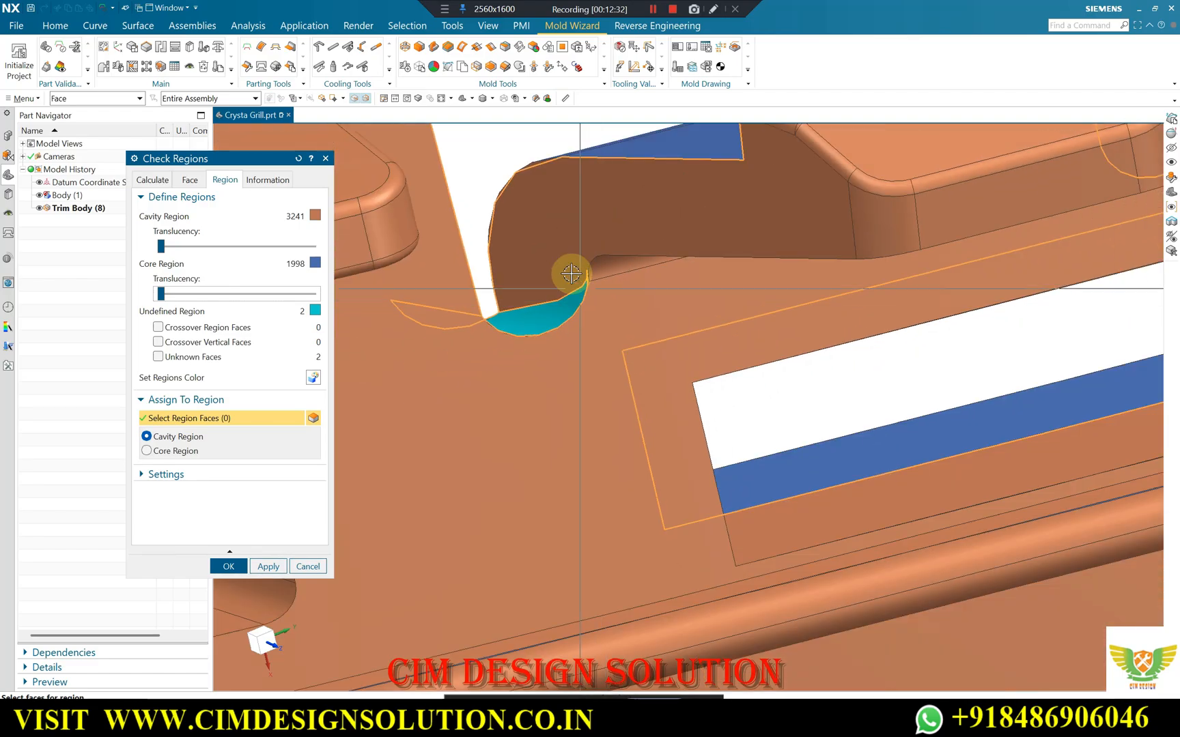
pyautogui.scroll(10, 571, 276)
pyautogui.scroll(-3, 623, 252)
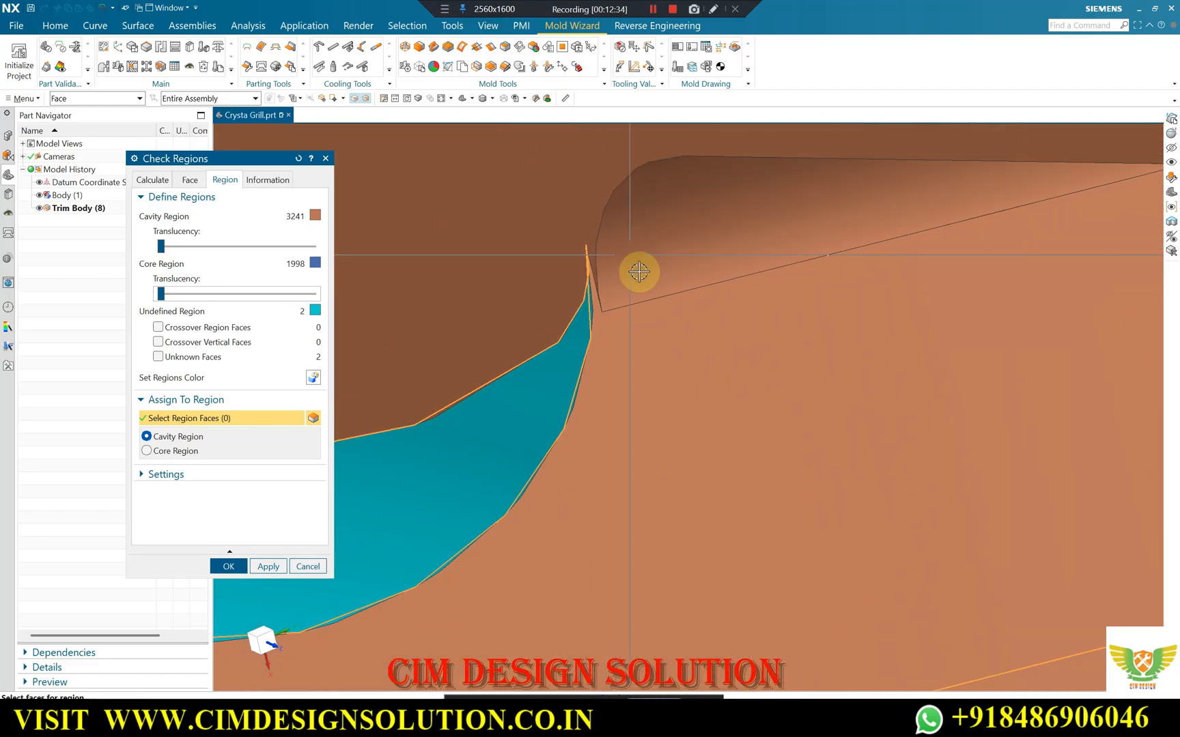
pyautogui.scroll(4, 636, 271)
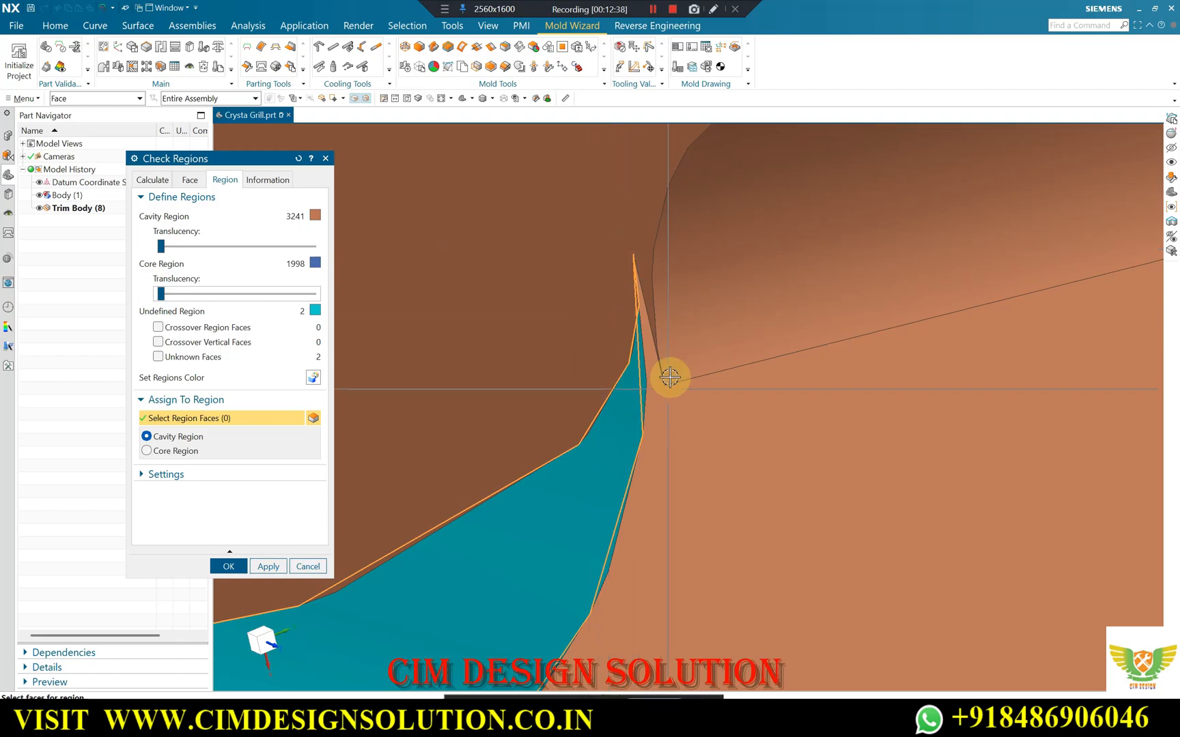
pyautogui.scroll(-7, 627, 387)
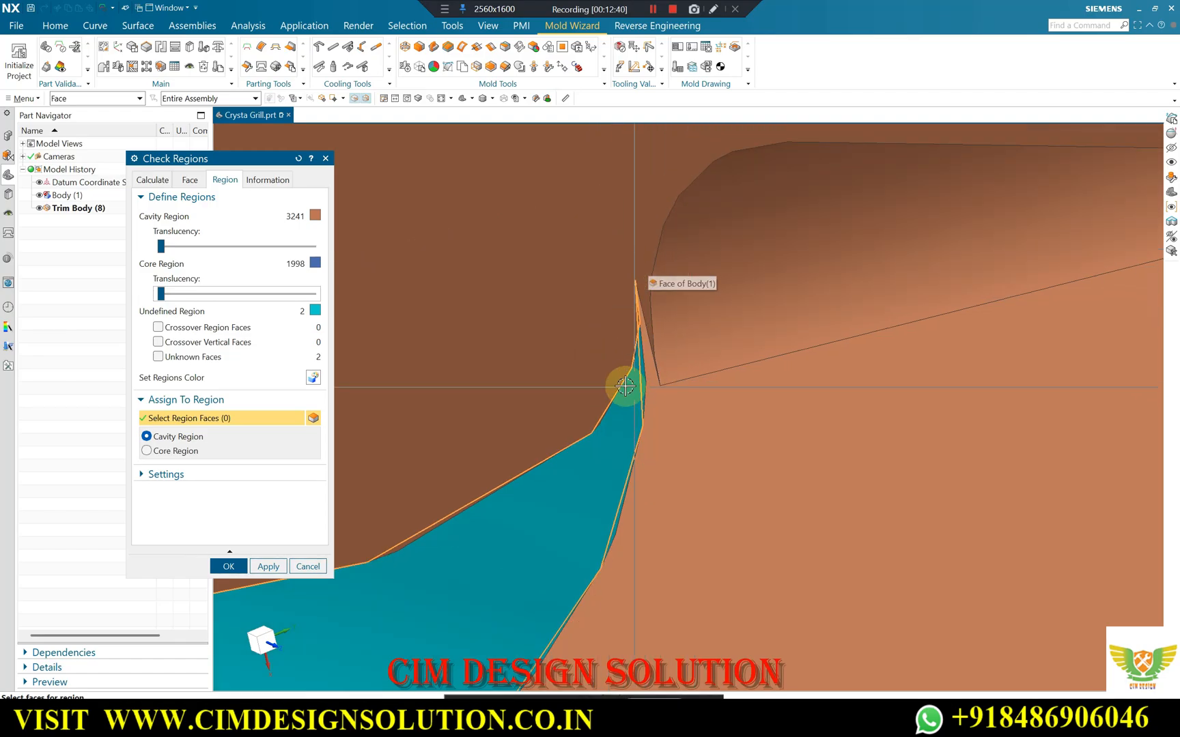
pyautogui.scroll(4, 639, 360)
pyautogui.scroll(-4, 655, 351)
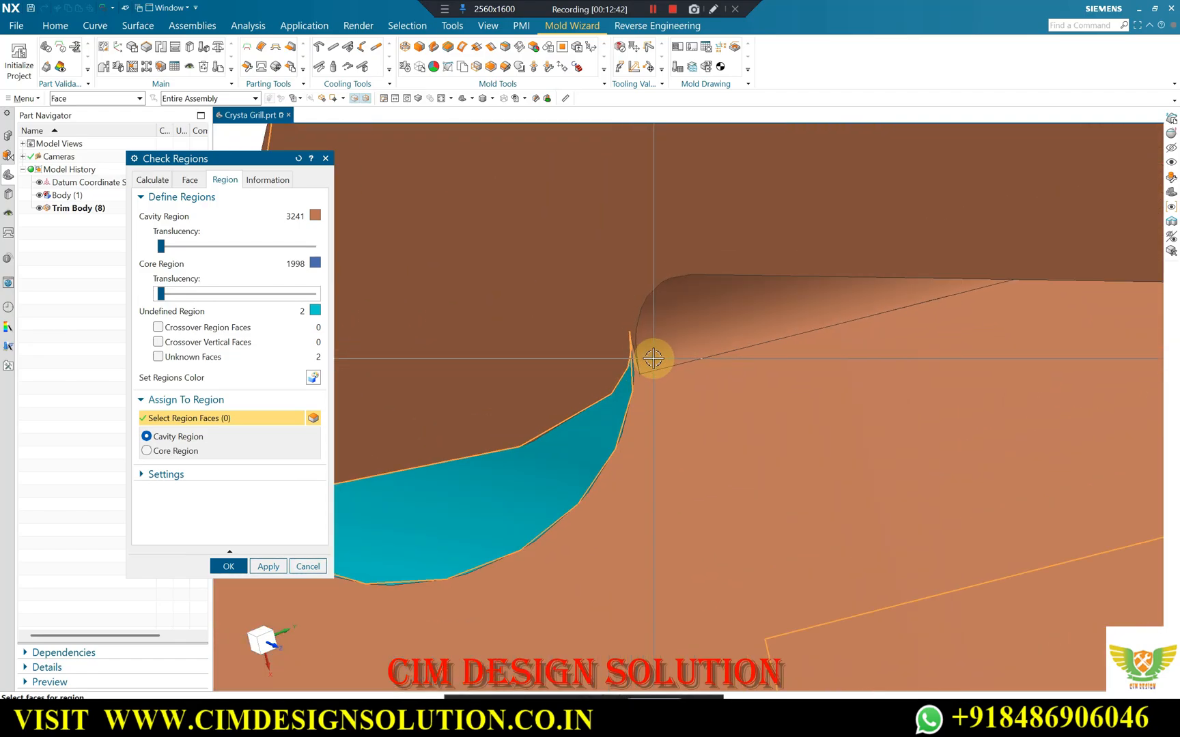
# Assign the unknown faces at the clip cutouts to the core region.
pyautogui.click(158, 357)
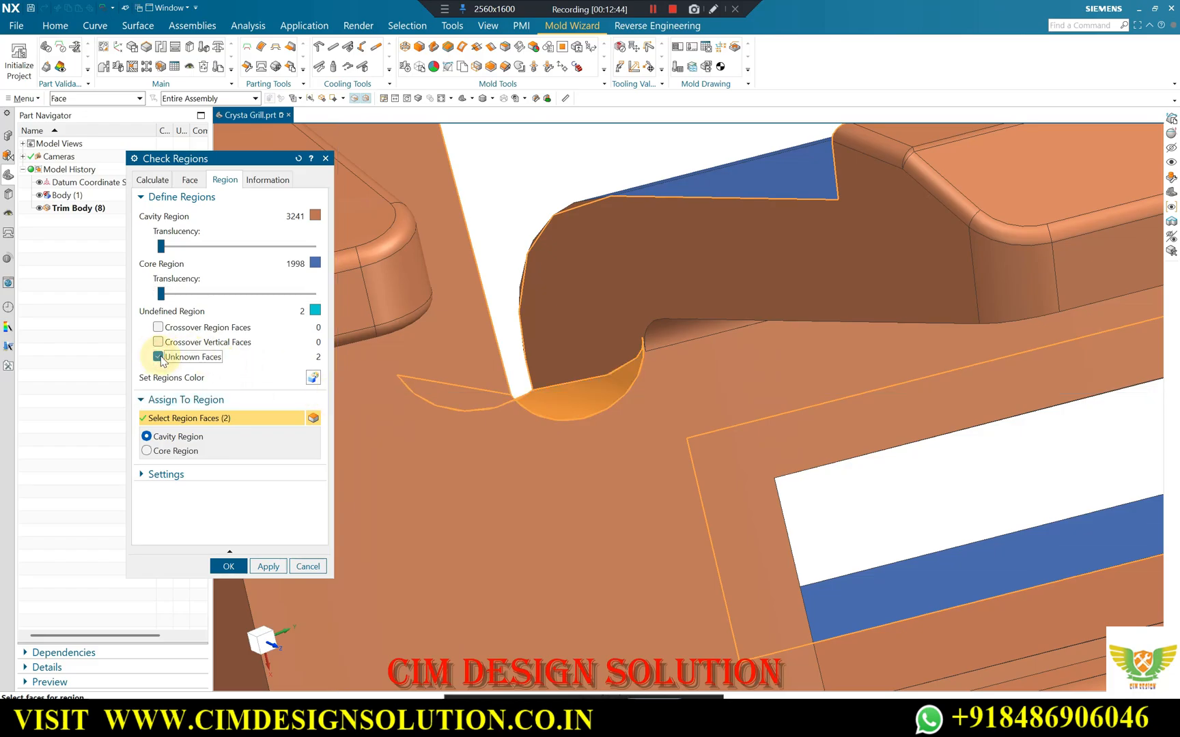
pyautogui.click(266, 566)
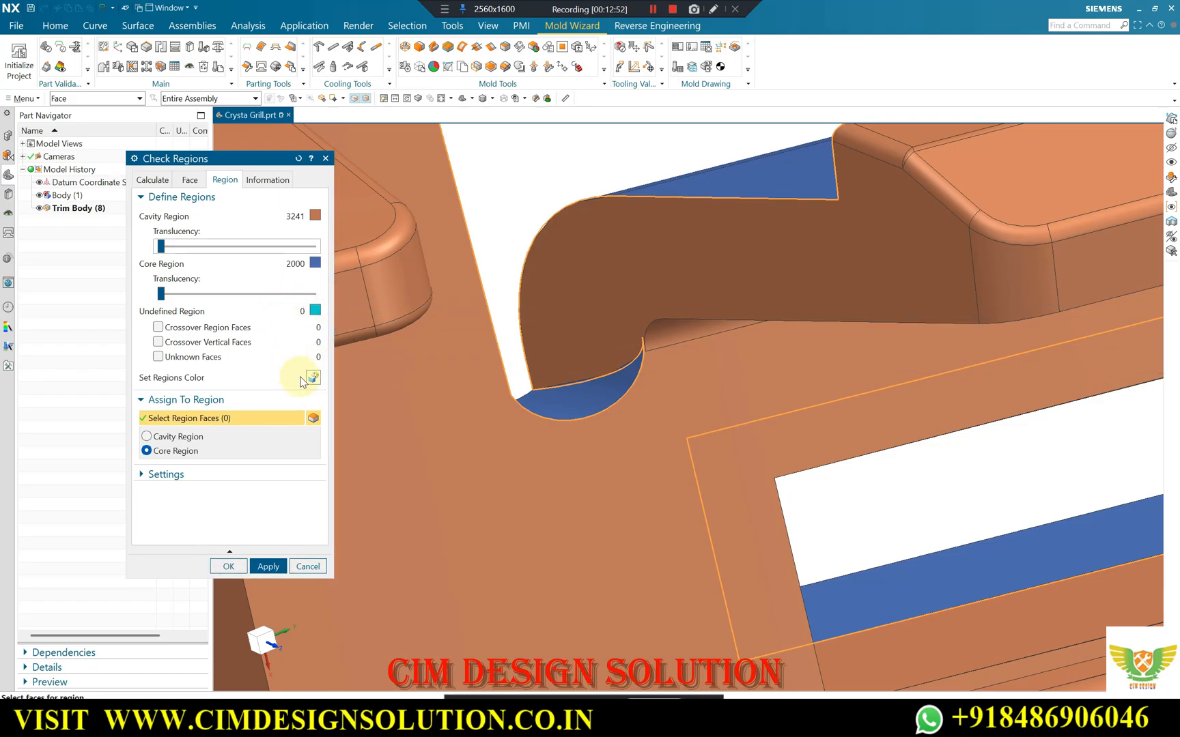
pyautogui.scroll(-6, 673, 359)
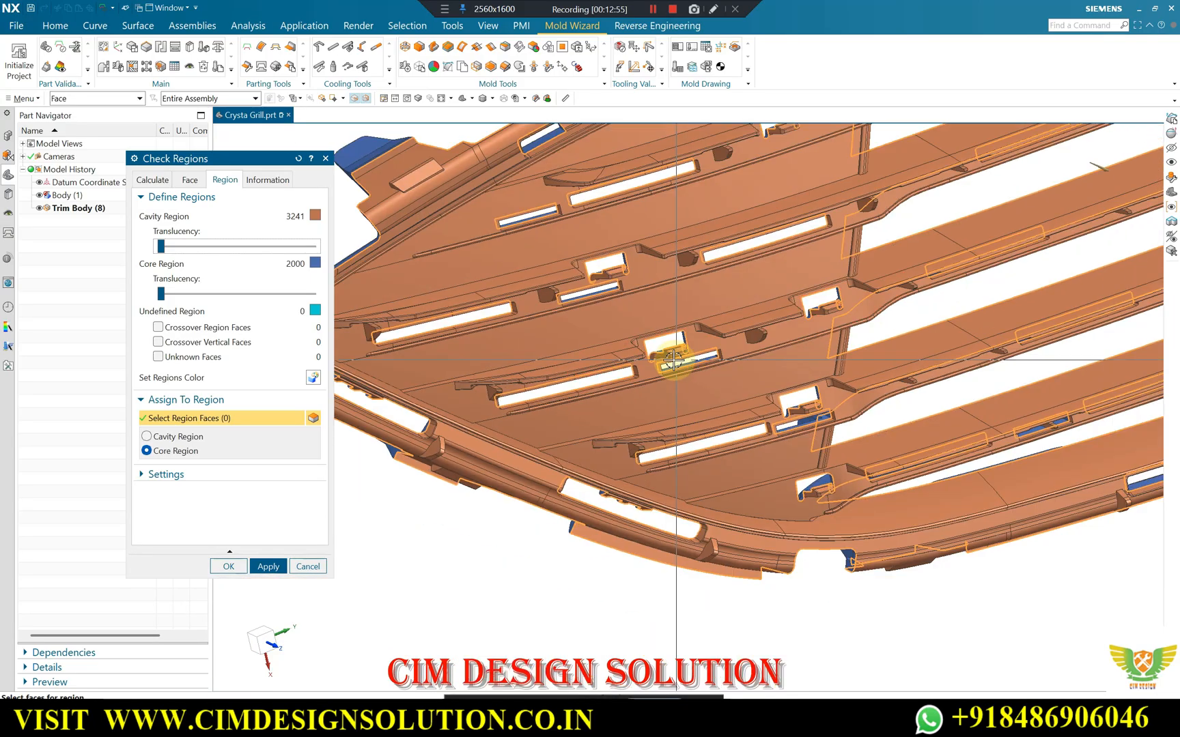
# Inspect the cavity and core split on the mounting tab with the rectangular detail, then accept and close the region check.
pyautogui.moveTo(672, 358); pyautogui.dragTo(673, 332, button='middle')
pyautogui.scroll(8, 678, 139)
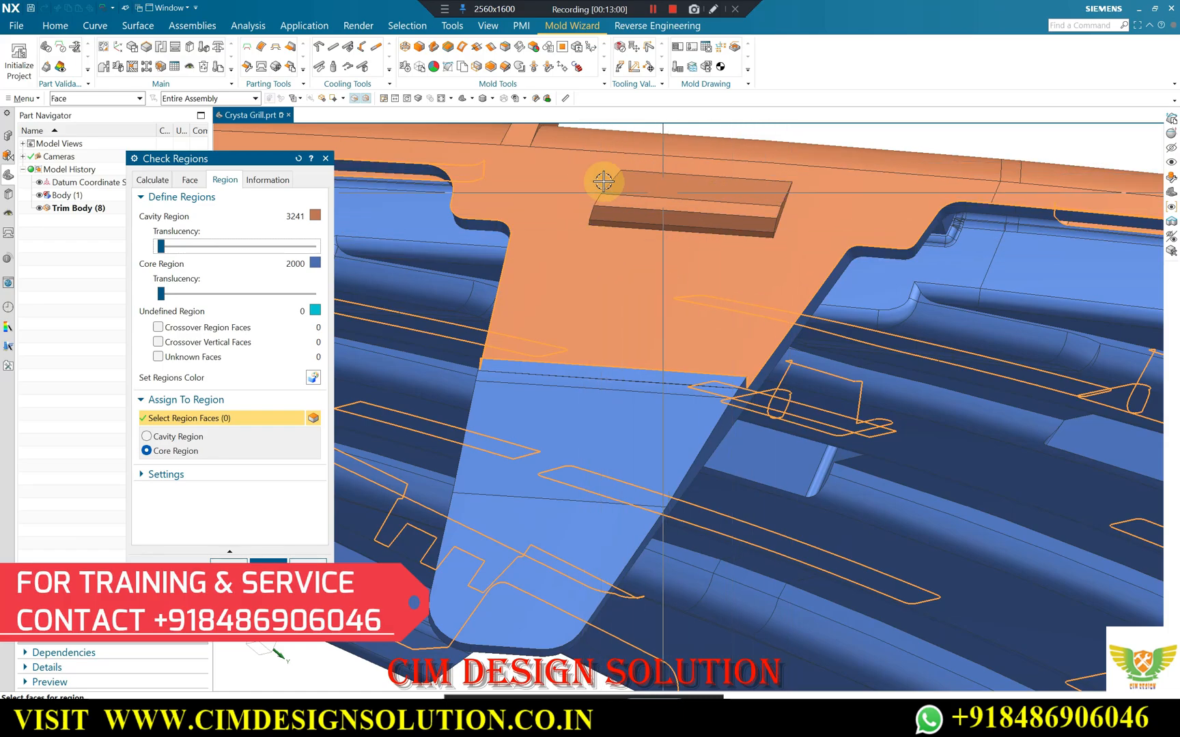
pyautogui.moveTo(714, 227)
pyautogui.mouseDown(button='middle')
pyautogui.moveTo(666, 211)
pyautogui.moveTo(710, 228)
pyautogui.mouseUp(button='middle')
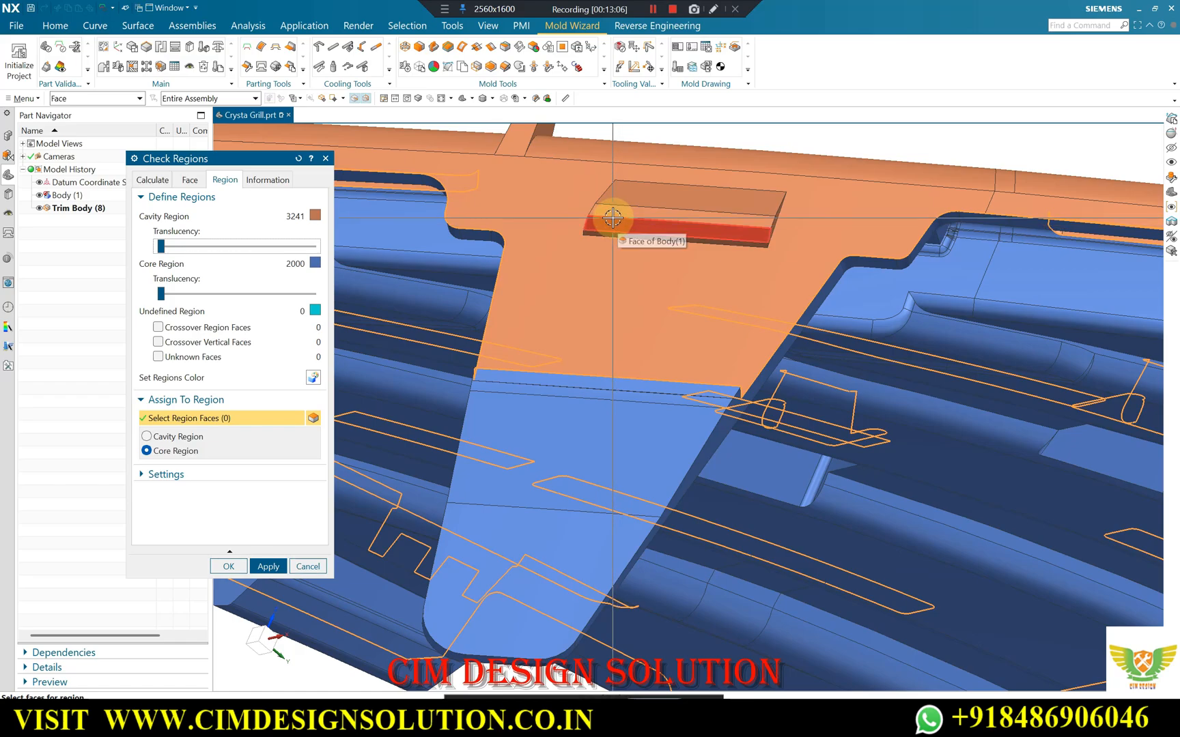
pyautogui.scroll(-4, 612, 218)
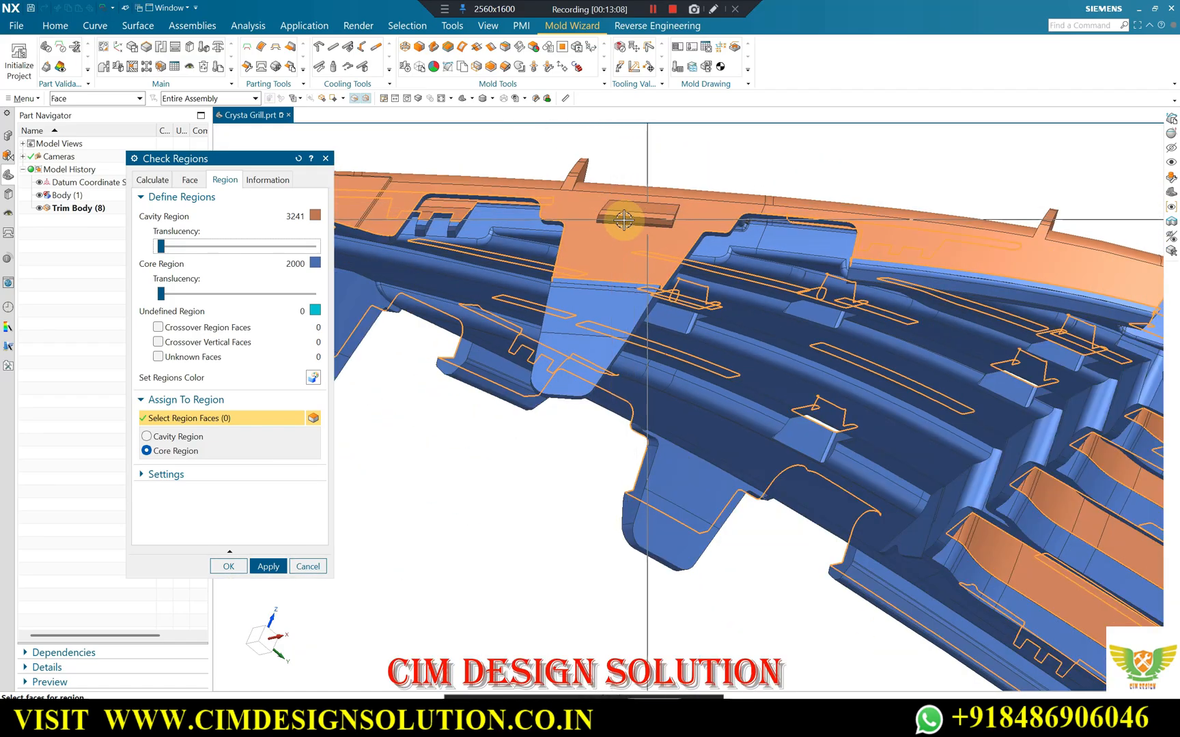
pyautogui.moveTo(612, 208); pyautogui.dragTo(674, 230, button='middle')
pyautogui.scroll(3, 686, 239)
pyautogui.scroll(-3, 751, 225)
pyautogui.scroll(2, 942, 198)
pyautogui.scroll(-1, 954, 194)
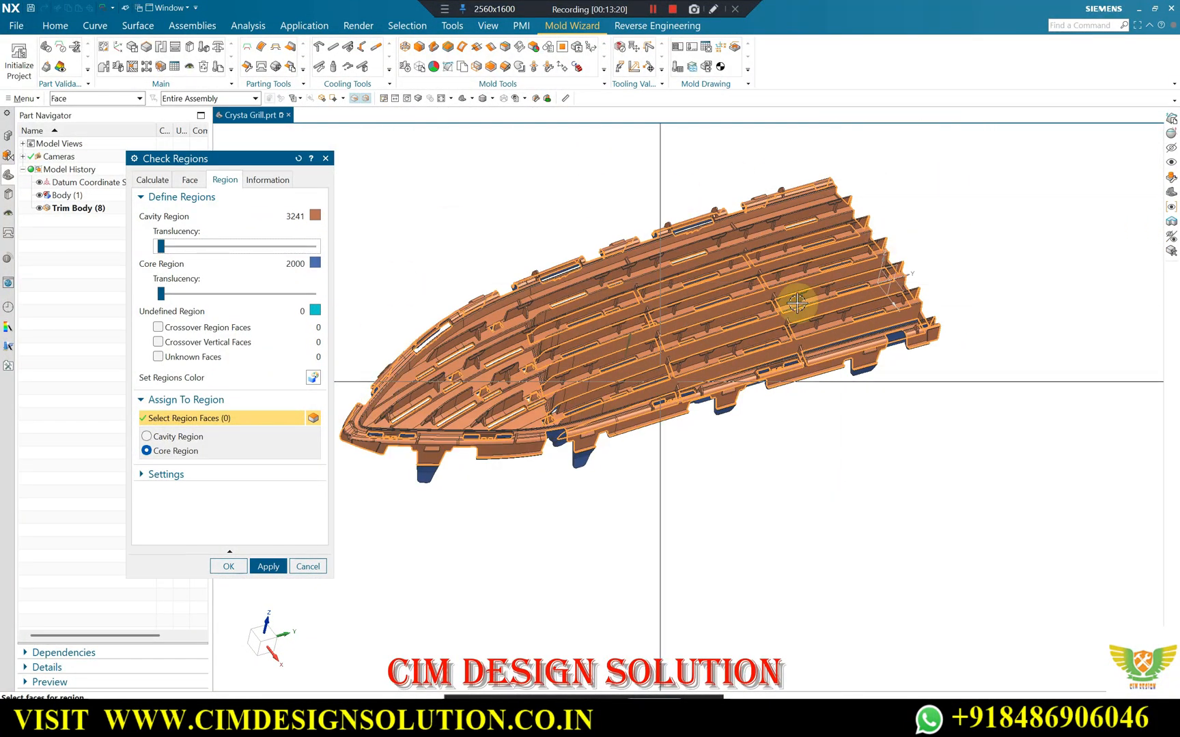
pyautogui.click(229, 567)
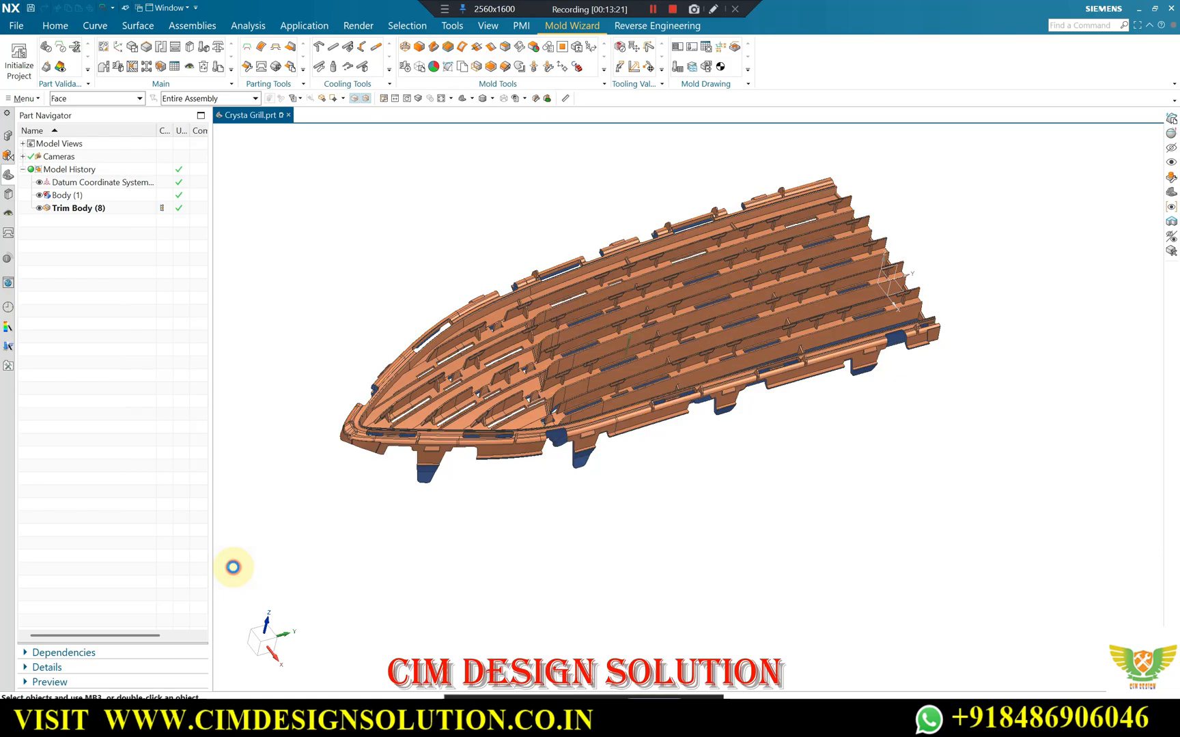
# Inspect the region colours across the whole grille, from the tapered end to the trimmed end.
pyautogui.moveTo(415, 321); pyautogui.dragTo(457, 271, button='middle')
pyautogui.scroll(5, 447, 390)
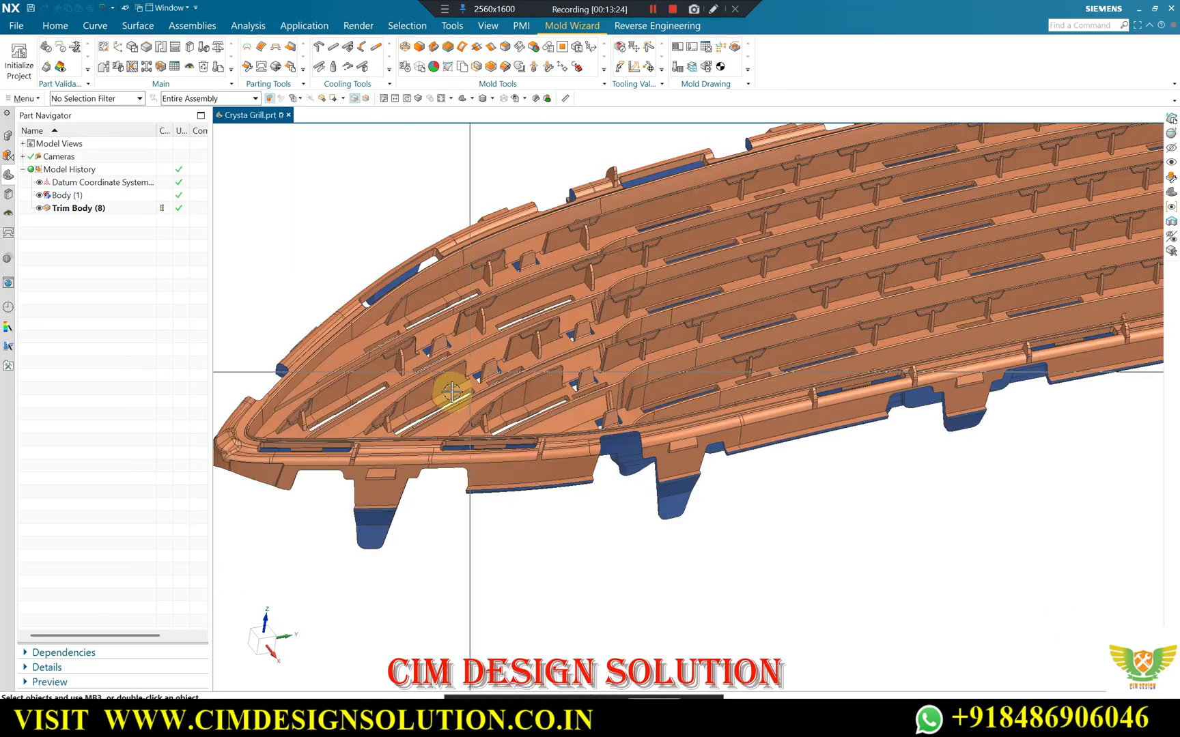
pyautogui.scroll(-2, 521, 372)
pyautogui.scroll(2, 693, 430)
pyautogui.scroll(-3, 641, 406)
pyautogui.scroll(1, 648, 287)
pyautogui.moveTo(647, 287); pyautogui.dragTo(689, 304, button='middle')
pyautogui.click(54, 25)
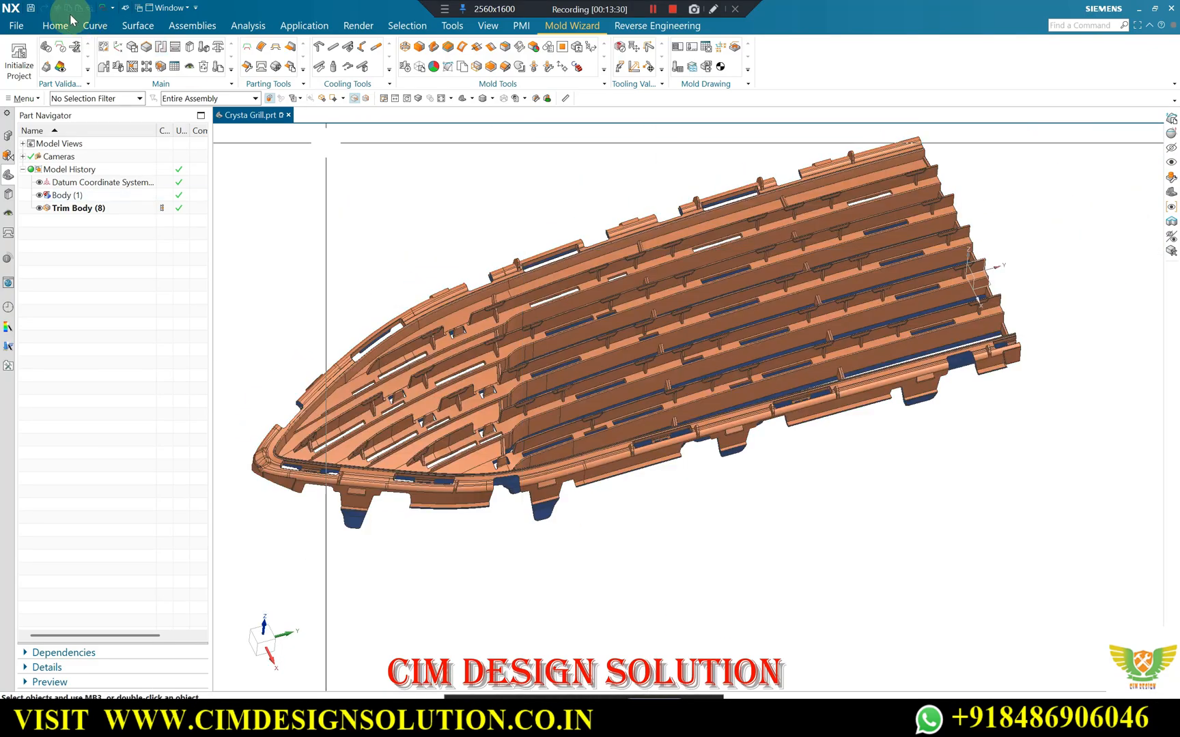
pyautogui.click(137, 25)
pyautogui.scroll(1, 482, 349)
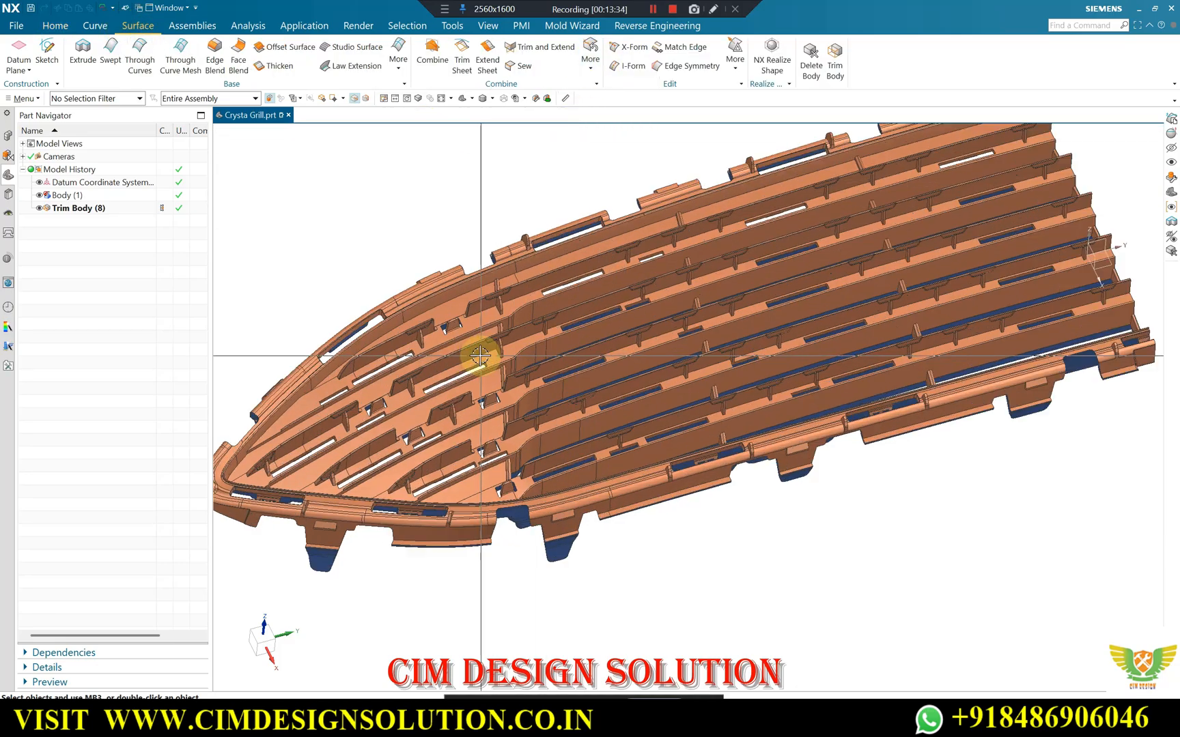
pyautogui.scroll(-2, 486, 335)
pyautogui.scroll(1, 442, 367)
pyautogui.moveTo(444, 366); pyautogui.dragTo(447, 351, button='middle')
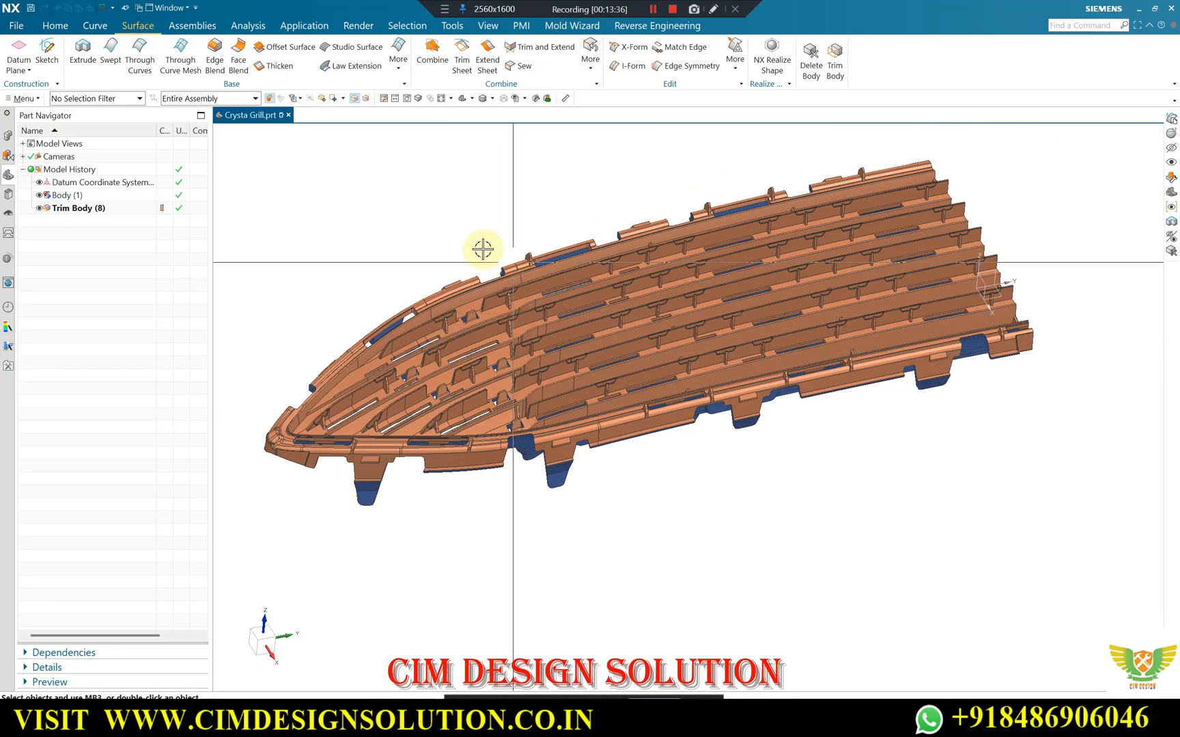
pyautogui.click(394, 76)
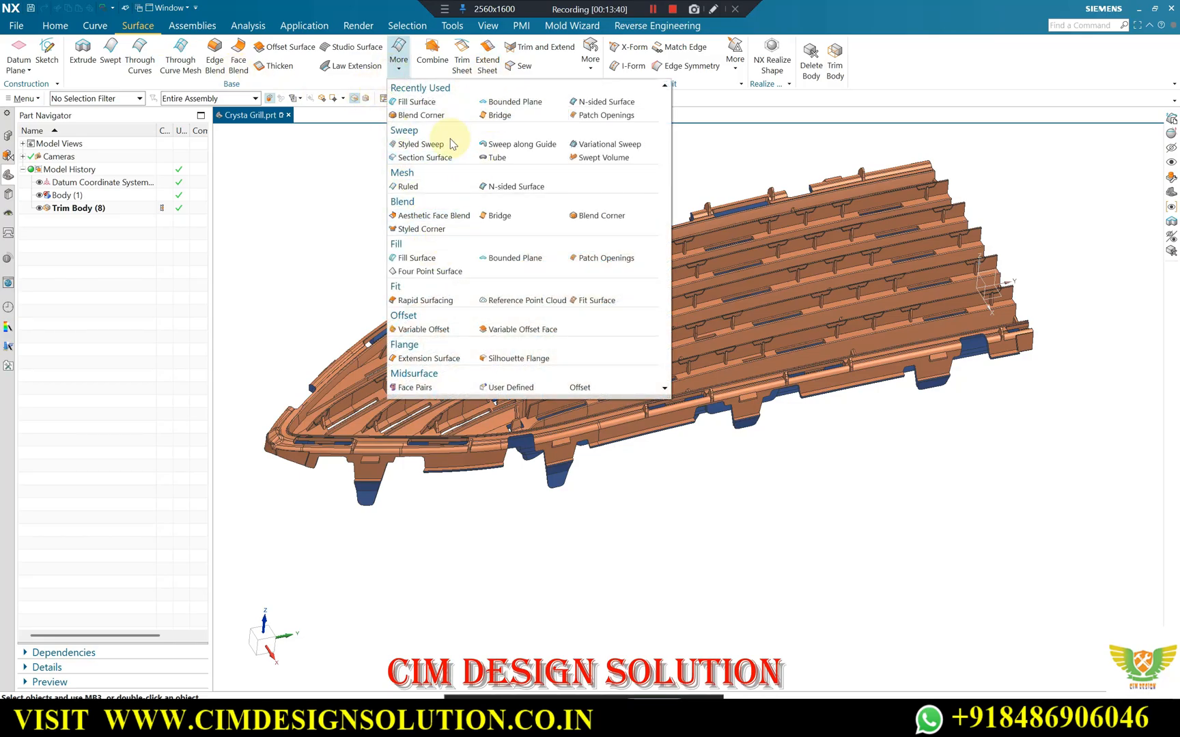
pyautogui.click(56, 25)
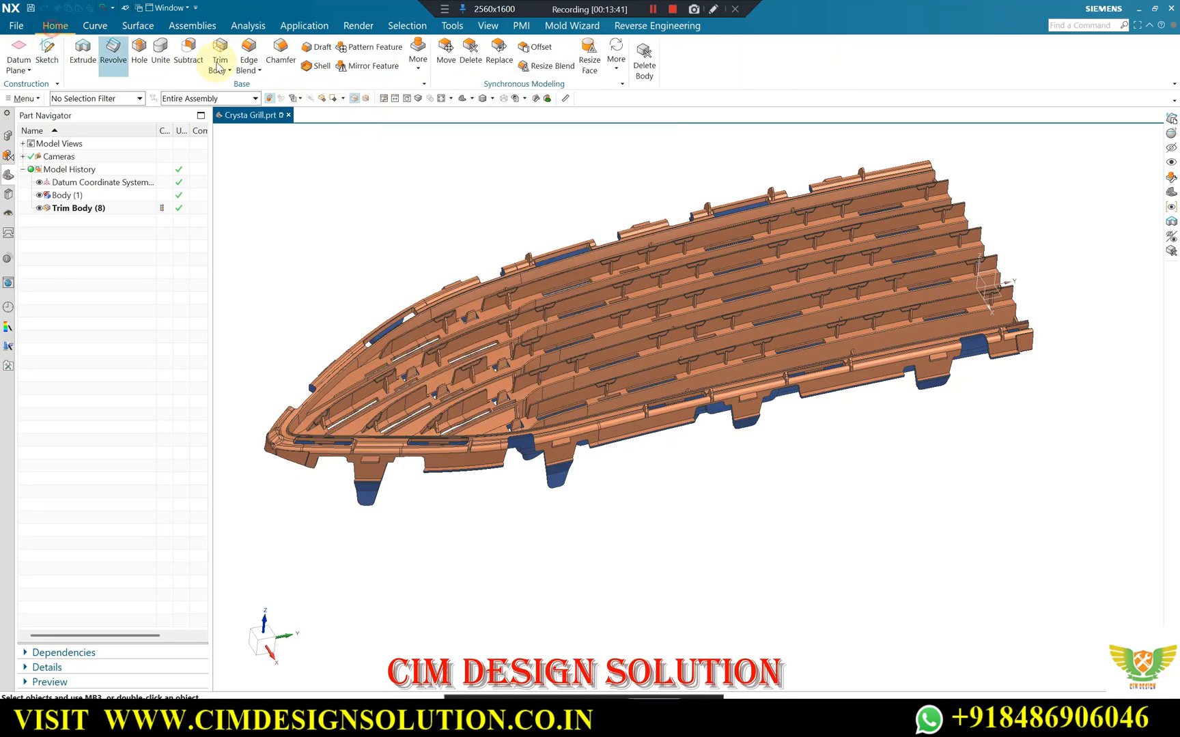
# Extract a non-associative copy of the trimmed grille body with Extract Geometry, using the Body type and keeping the original shown.
pyautogui.click(412, 69)
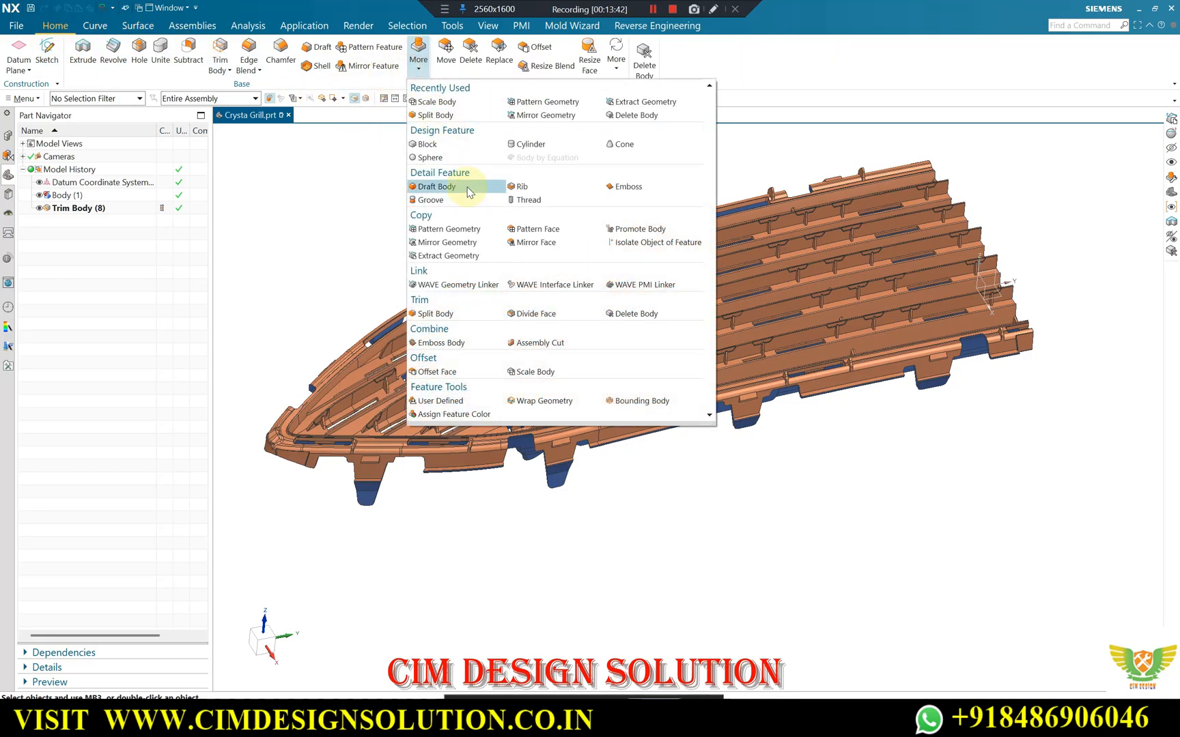
pyautogui.click(432, 258)
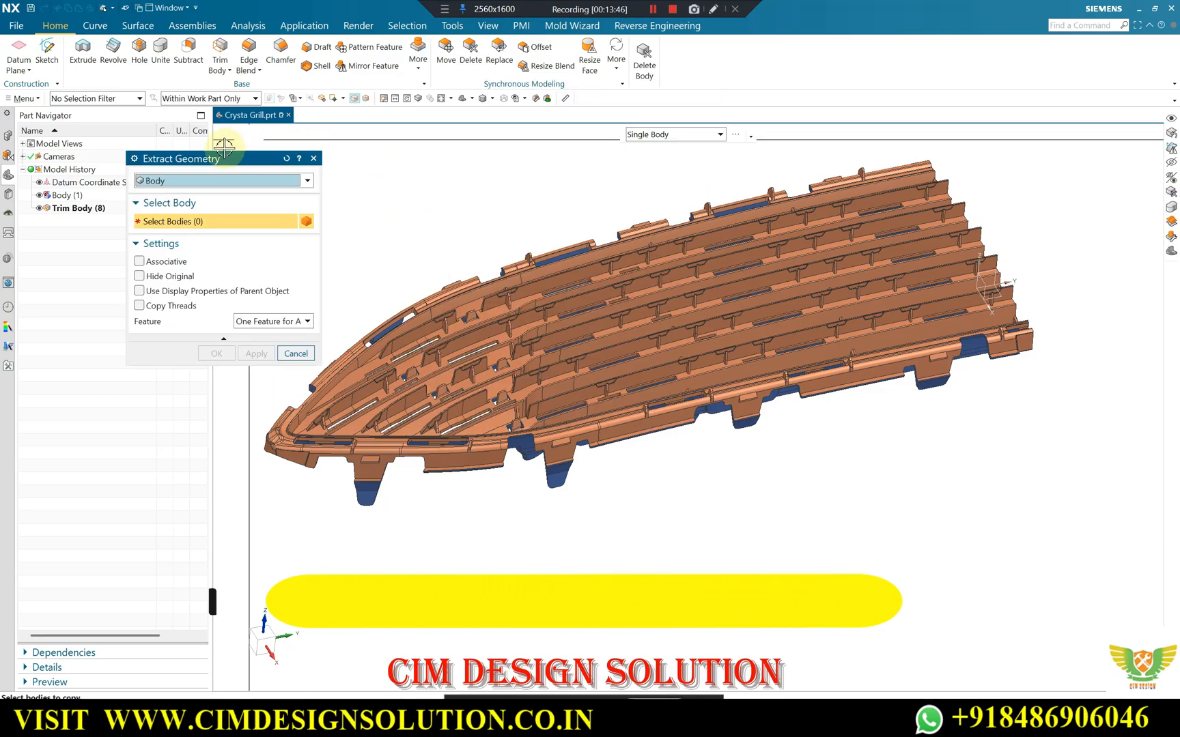
pyautogui.click(204, 181)
pyautogui.click(638, 288)
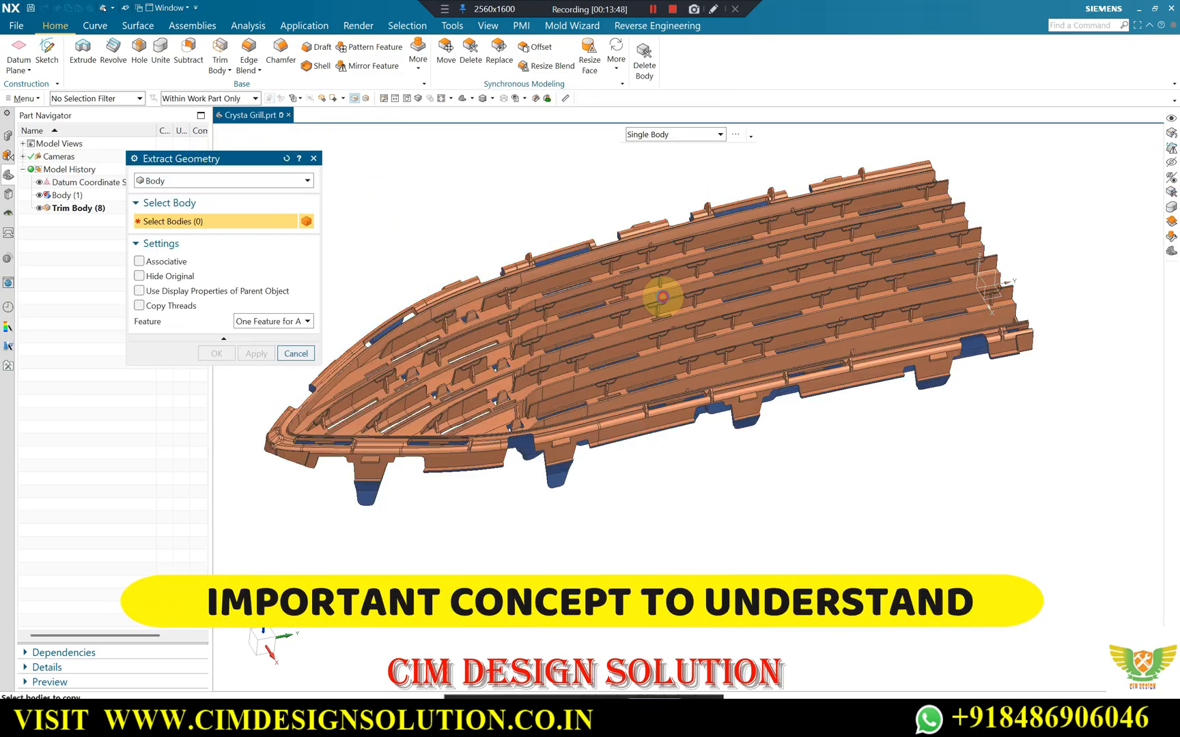
pyautogui.click(218, 353)
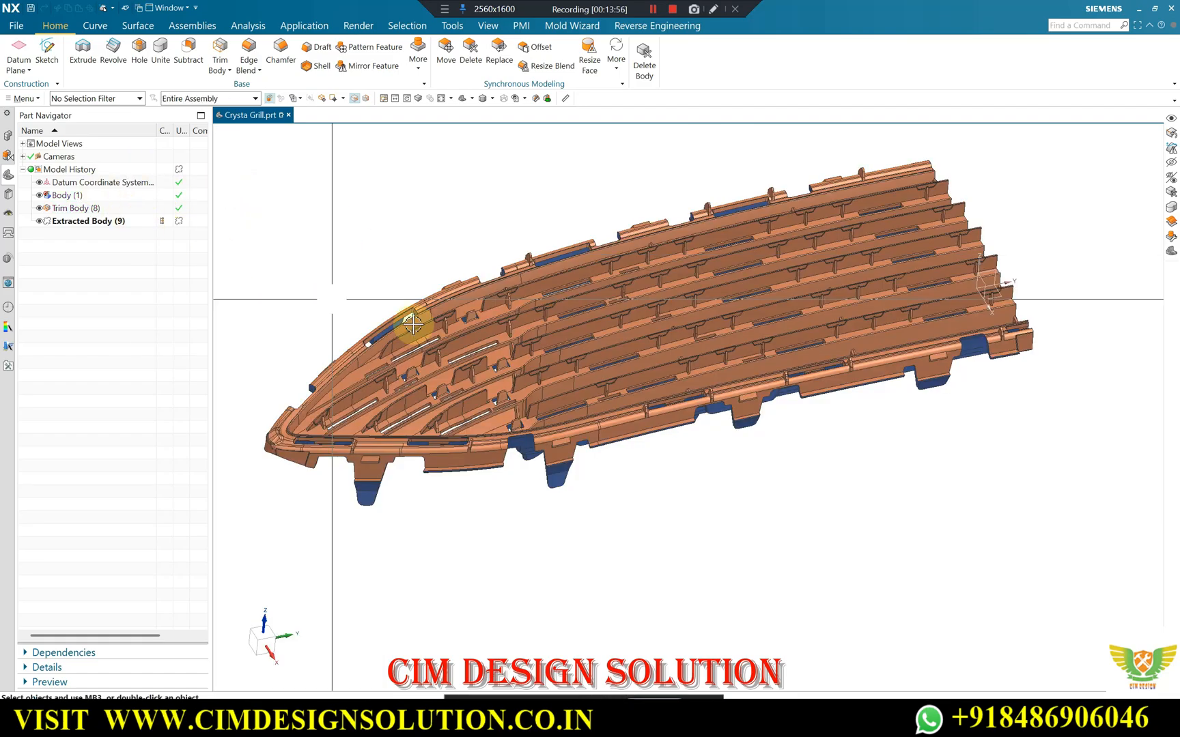
pyautogui.scroll(2, 499, 367)
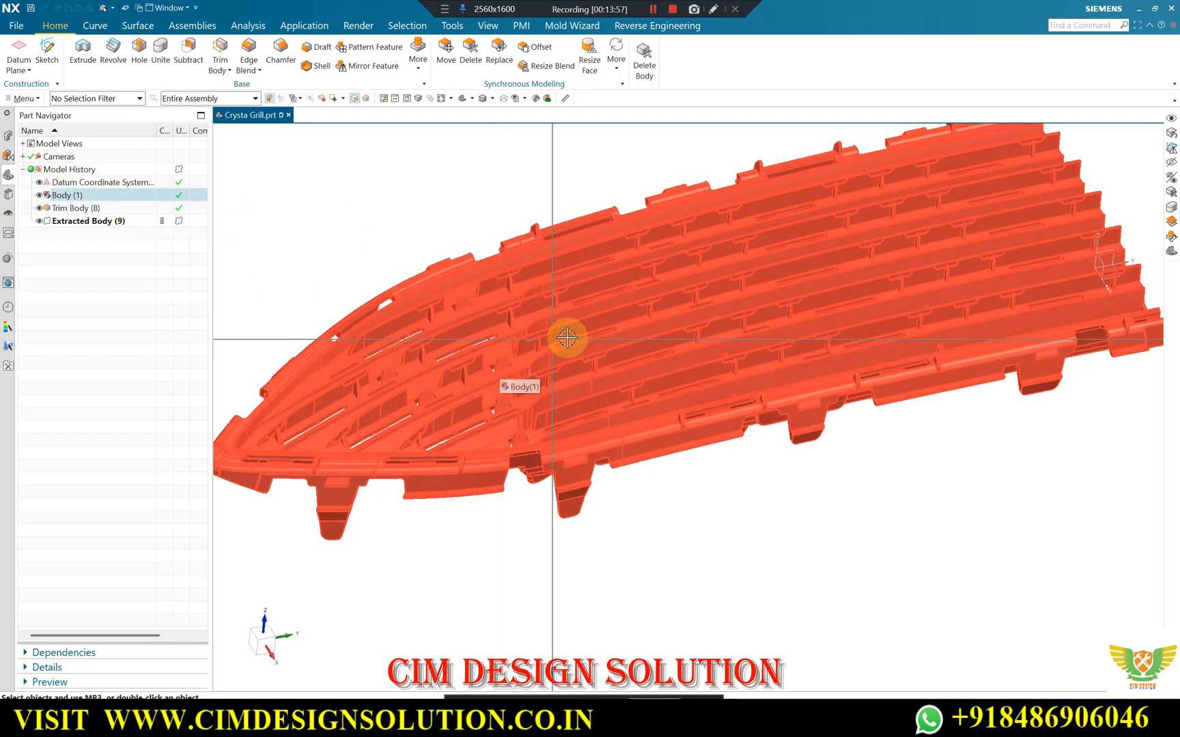
# Hide the original trimmed grille body so that only the extracted copy is displayed, and check the hidden objects.
pyautogui.scroll(-2, 566, 338)
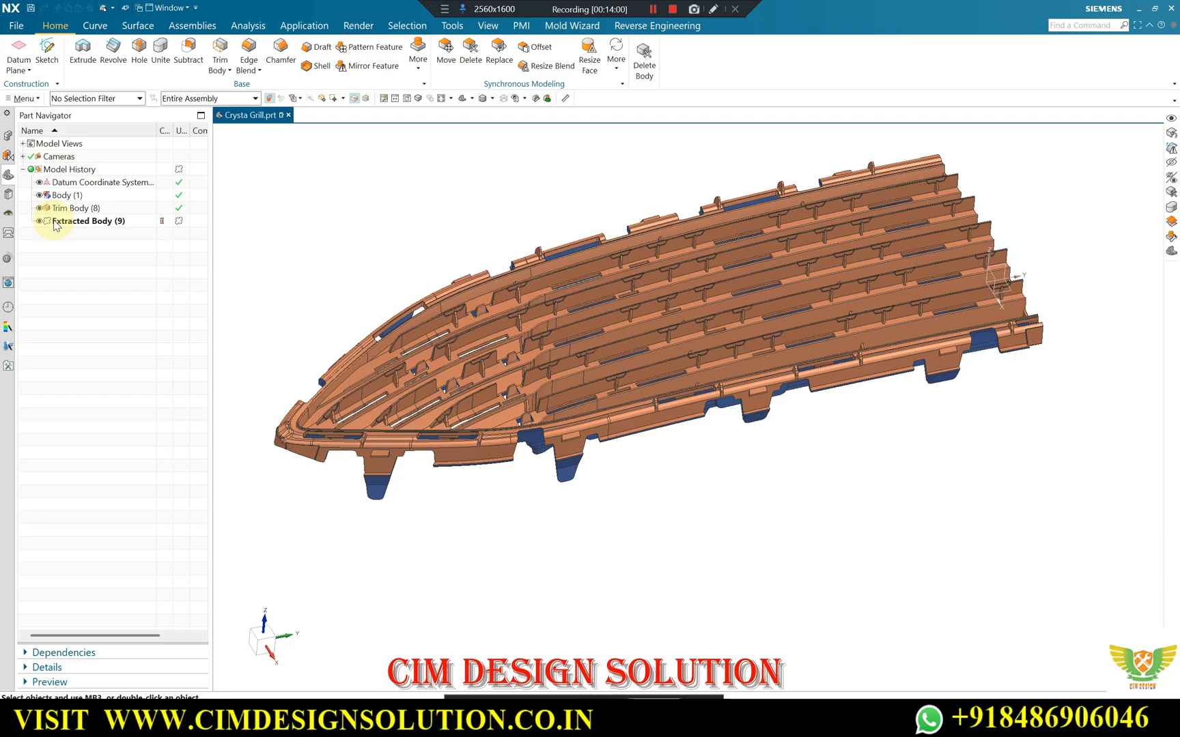
pyautogui.click(39, 208)
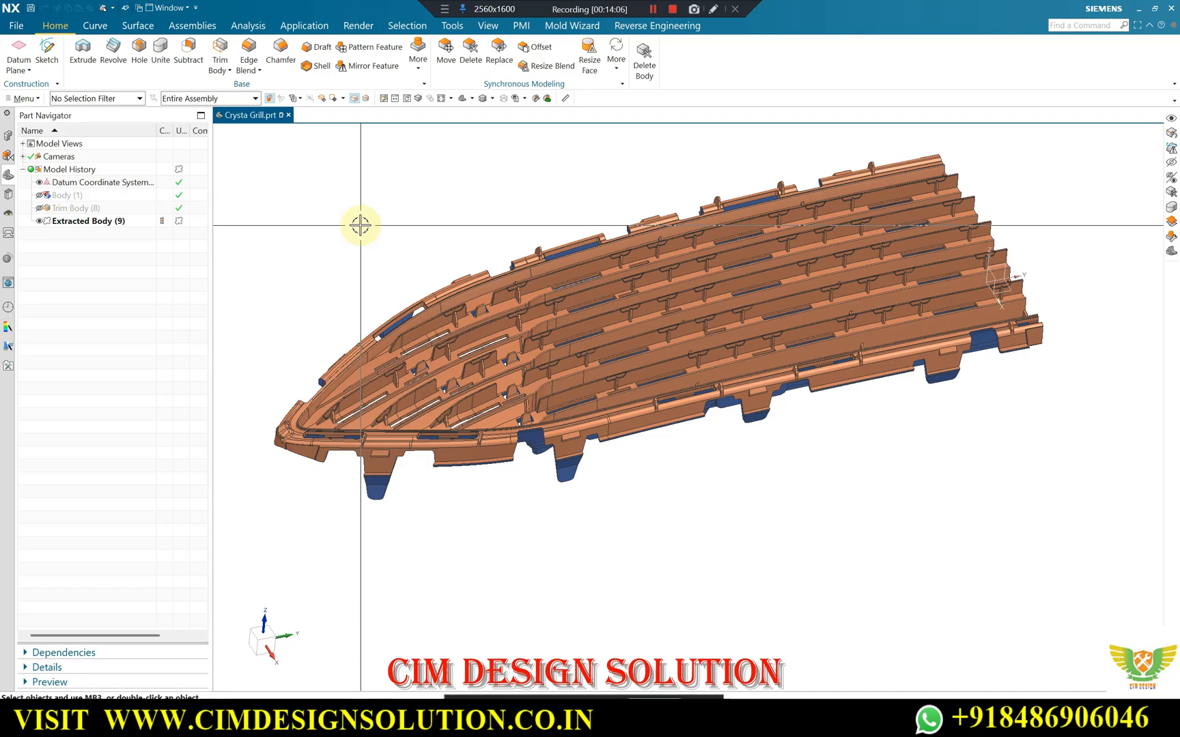
pyautogui.hotkey('ctrl', 'shift', 'k')
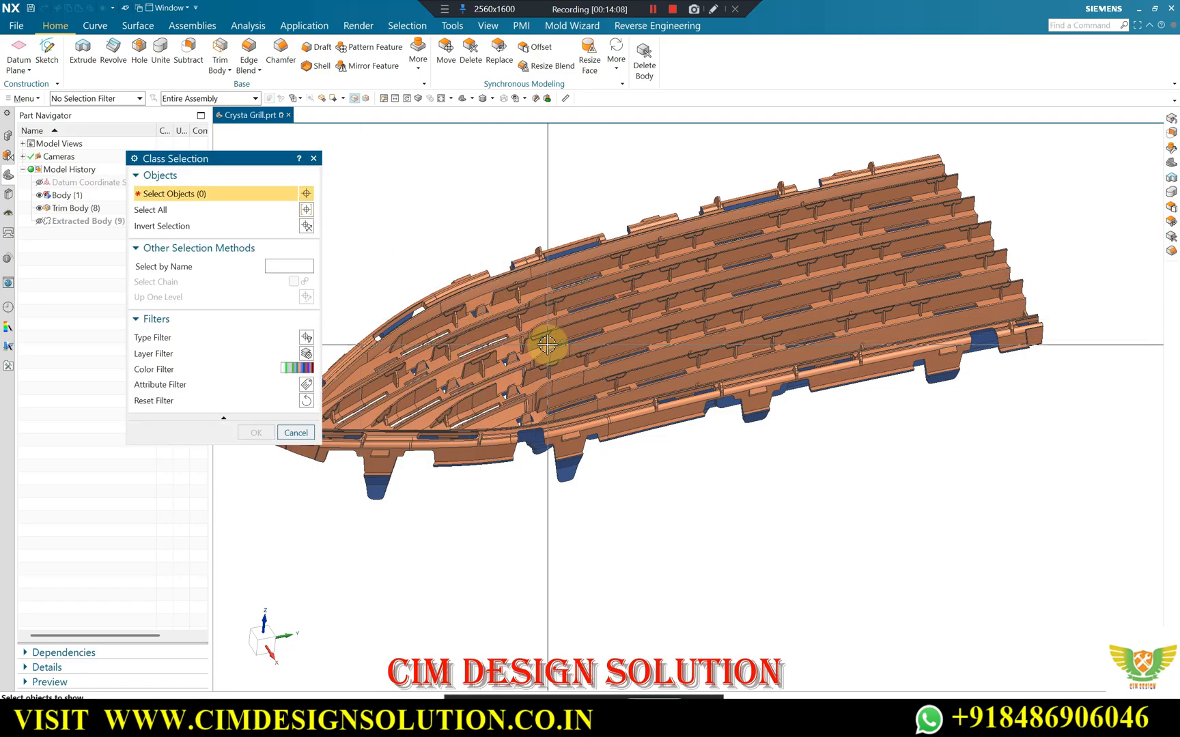
pyautogui.press('Escape')
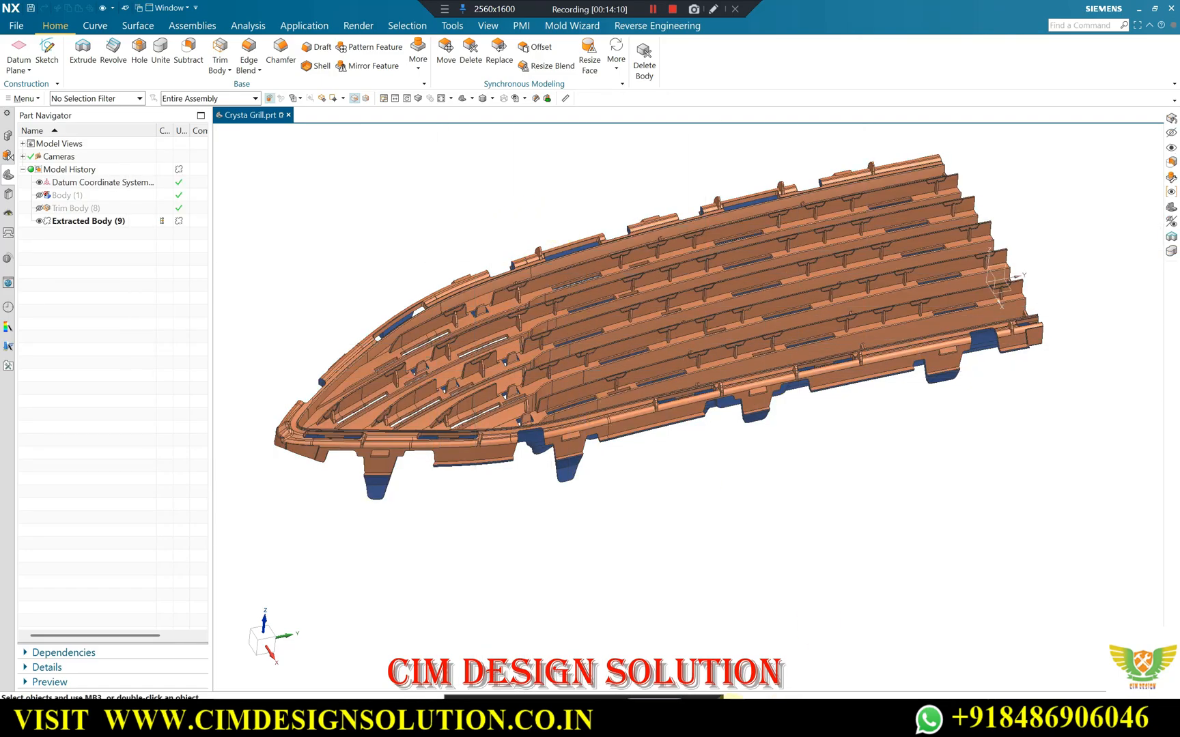
# Switch to the Google Meet call, admit the waiting participant, and return to NX.
pyautogui.moveTo(637, 717)
pyautogui.click(609, 660)
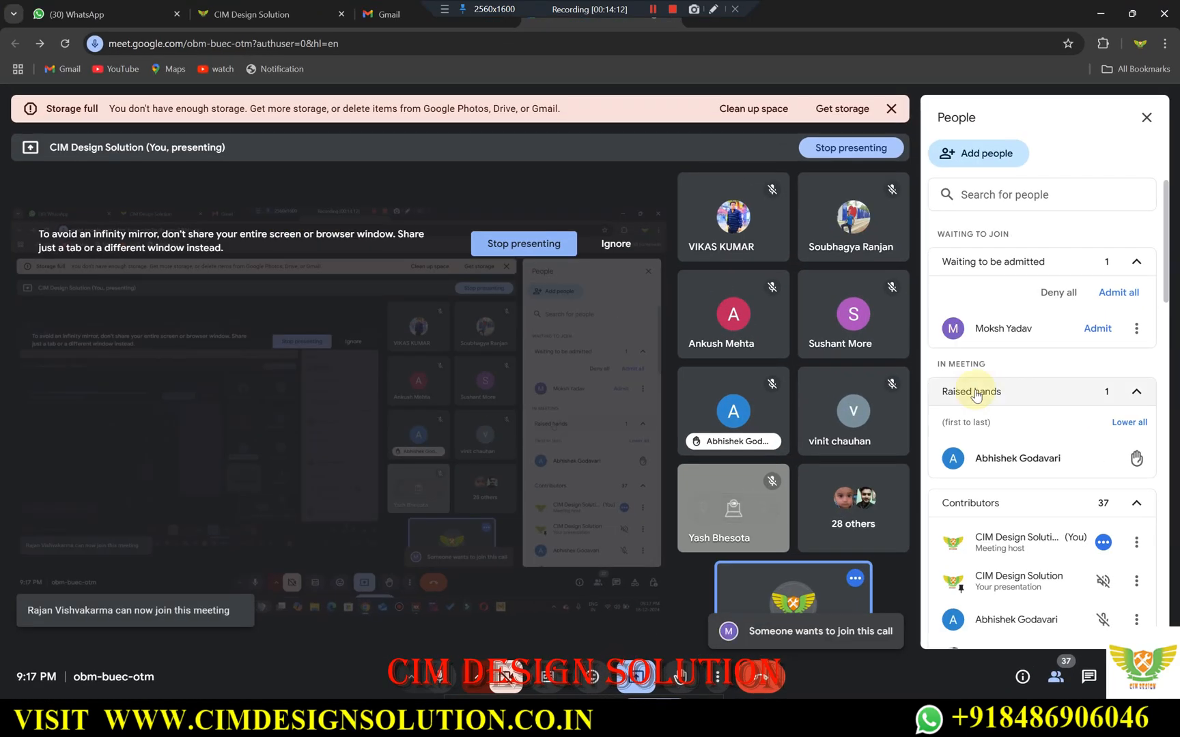
pyautogui.click(1097, 329)
pyautogui.click(1100, 14)
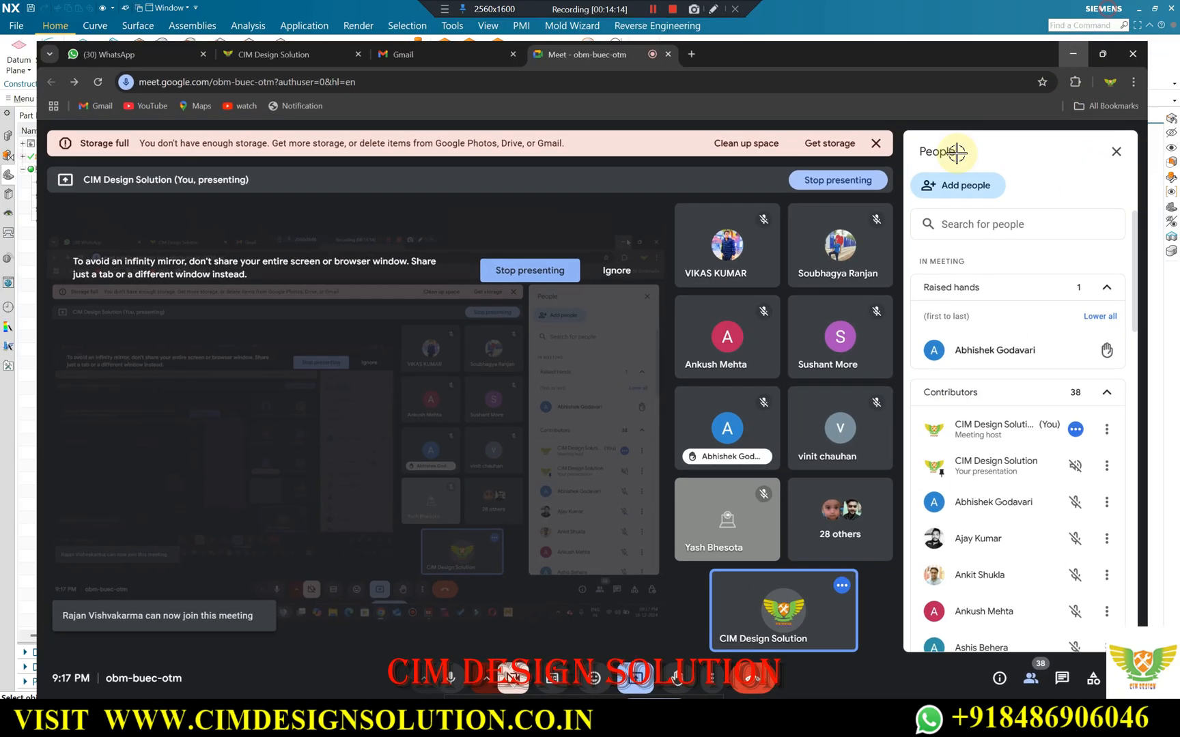
# Examine the extracted grille body from its cavity side and its core side, including the ribs and slots of the tapered end.
pyautogui.moveTo(561, 342); pyautogui.dragTo(524, 336, button='middle')
pyautogui.scroll(2, 532, 396)
pyautogui.scroll(-2, 513, 324)
pyautogui.moveTo(483, 383); pyautogui.dragTo(456, 345, button='middle')
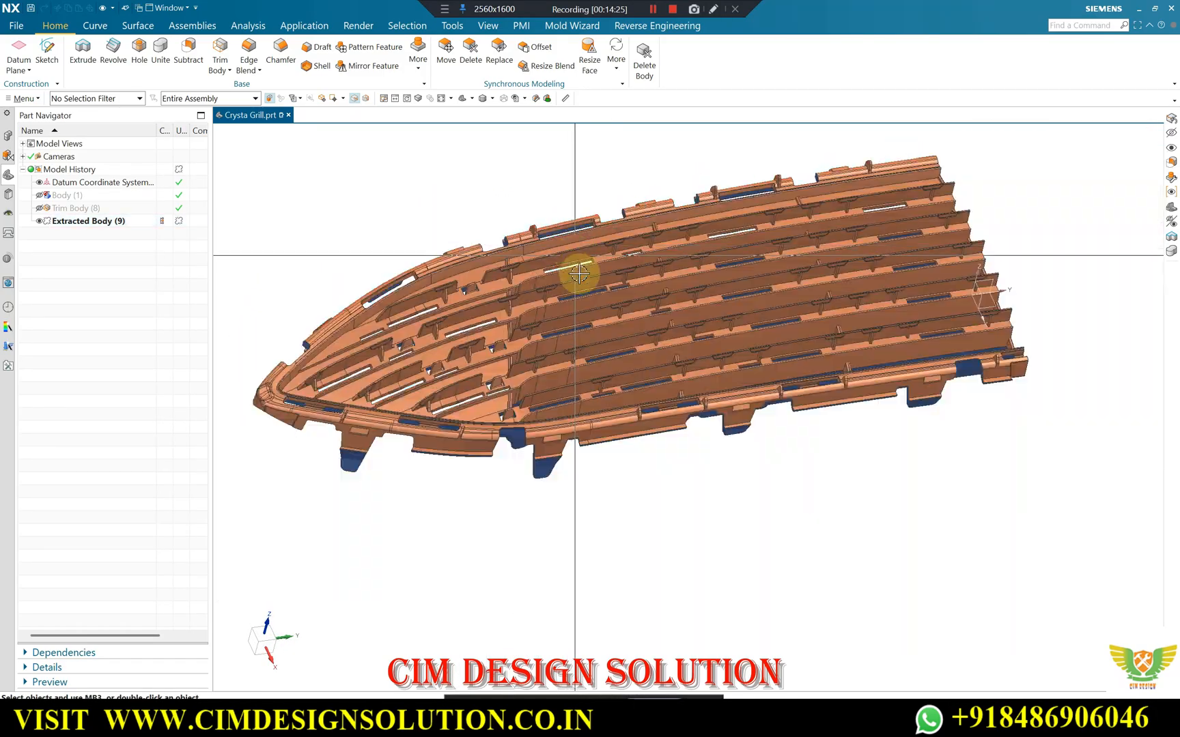
pyautogui.moveTo(580, 264); pyautogui.dragTo(592, 347, button='middle')
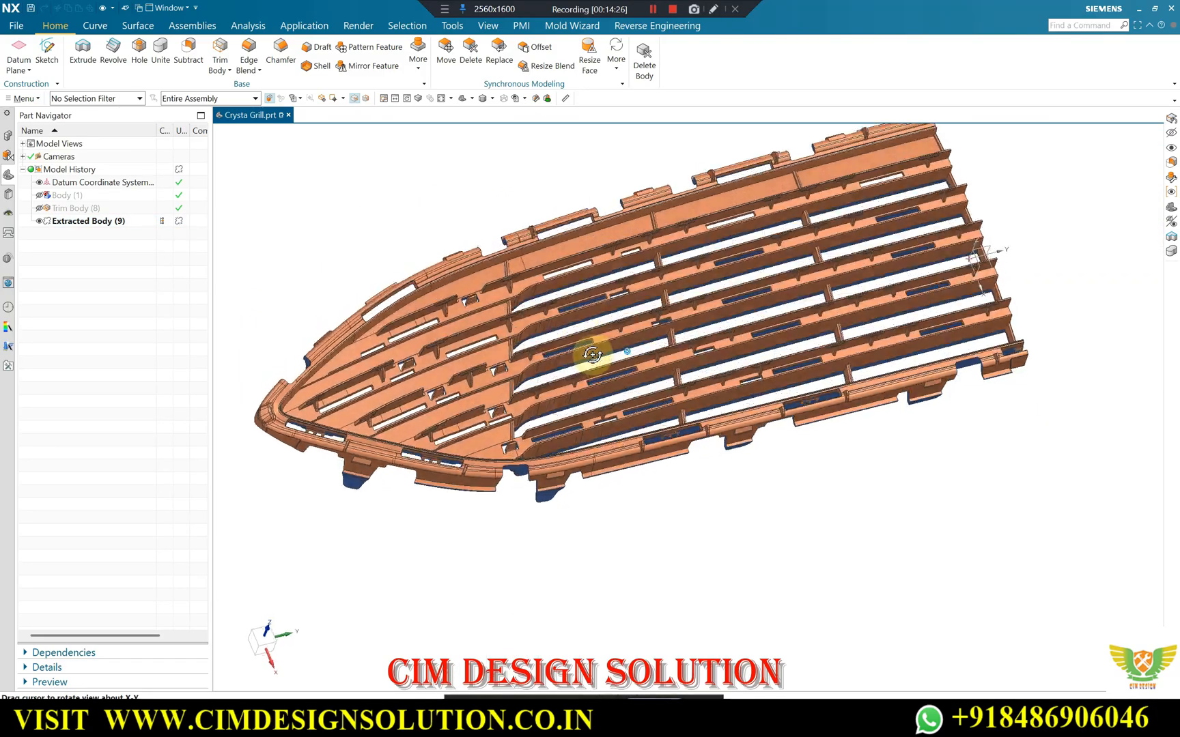
pyautogui.scroll(2, 465, 283)
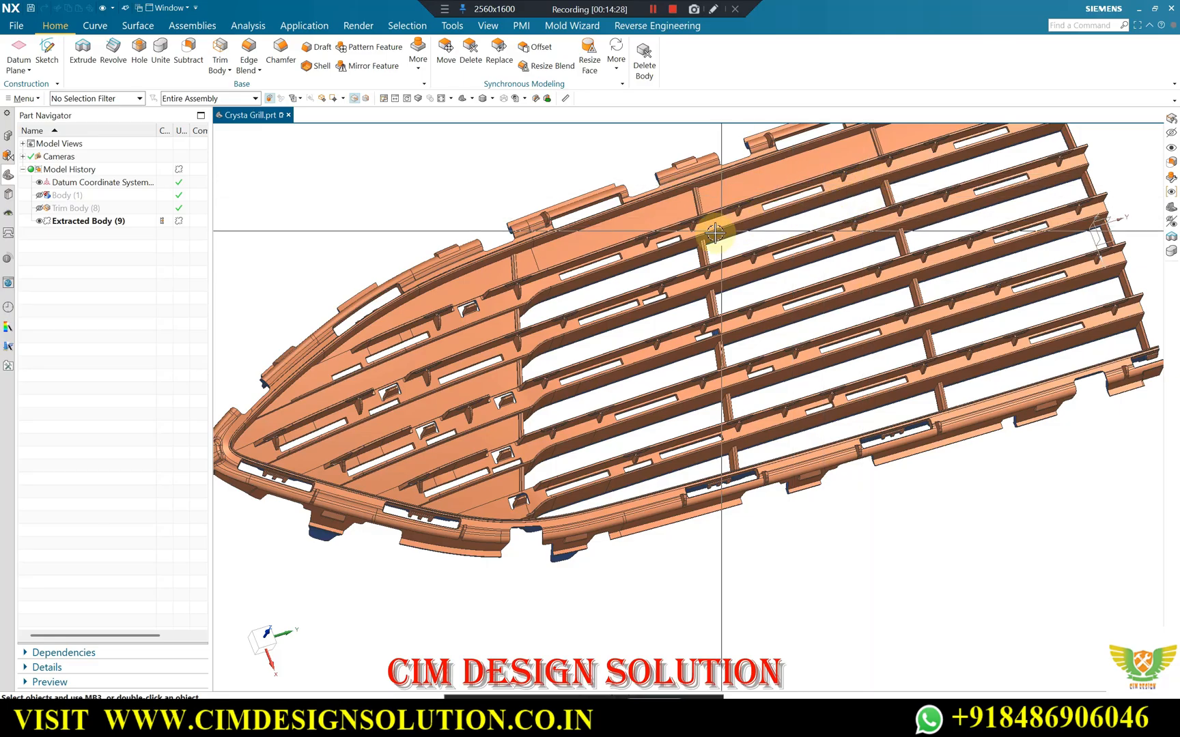
pyautogui.moveTo(613, 230); pyautogui.dragTo(554, 224, button='middle')
pyautogui.scroll(-1, 509, 293)
pyautogui.moveTo(509, 292); pyautogui.dragTo(495, 222, button='middle')
pyautogui.scroll(4, 427, 334)
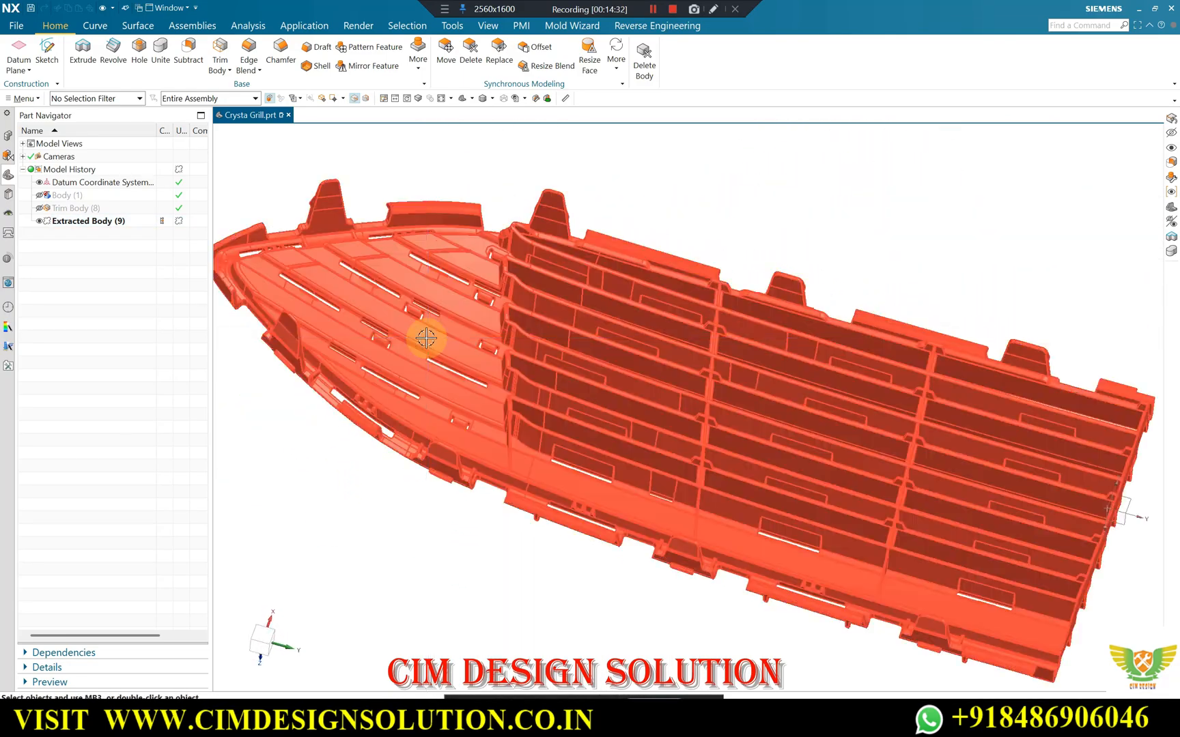
pyautogui.scroll(3, 352, 212)
pyautogui.scroll(-7, 551, 205)
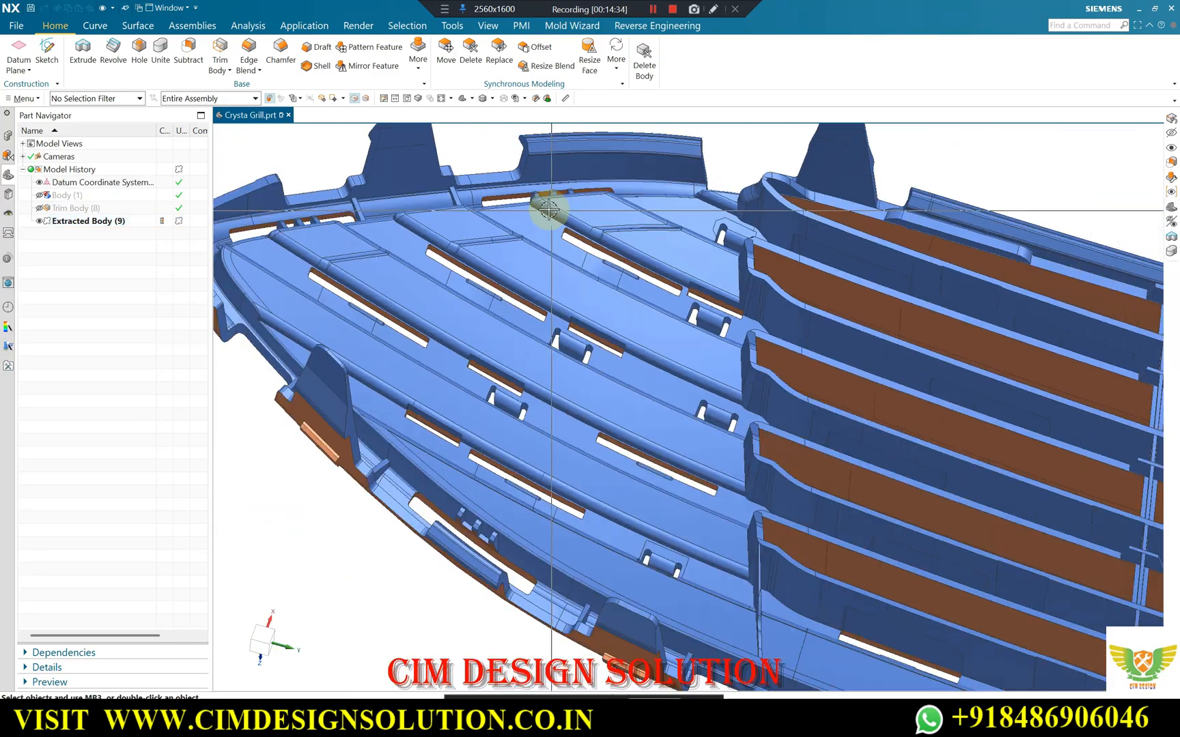
pyautogui.moveTo(611, 258); pyautogui.dragTo(624, 424, button='middle')
pyautogui.scroll(-2, 488, 403)
pyautogui.scroll(2, 819, 333)
pyautogui.moveTo(744, 345); pyautogui.dragTo(737, 334, button='middle')
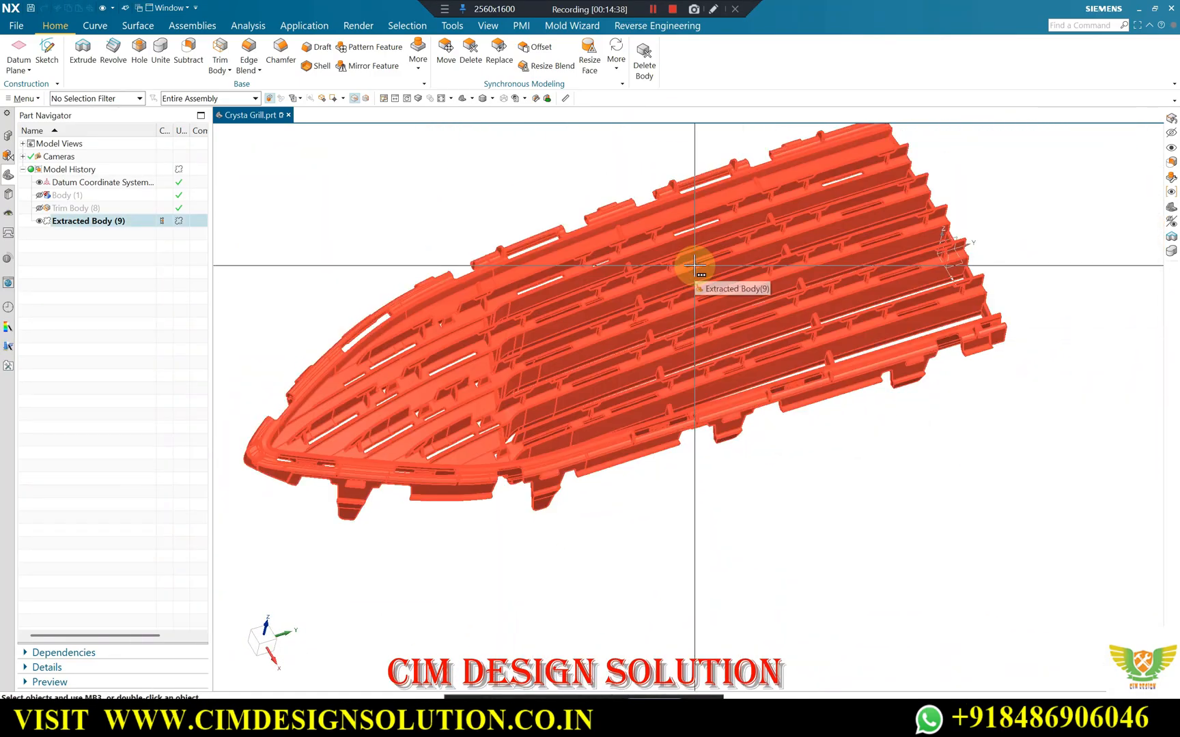
pyautogui.scroll(-1, 711, 292)
pyautogui.scroll(1, 550, 278)
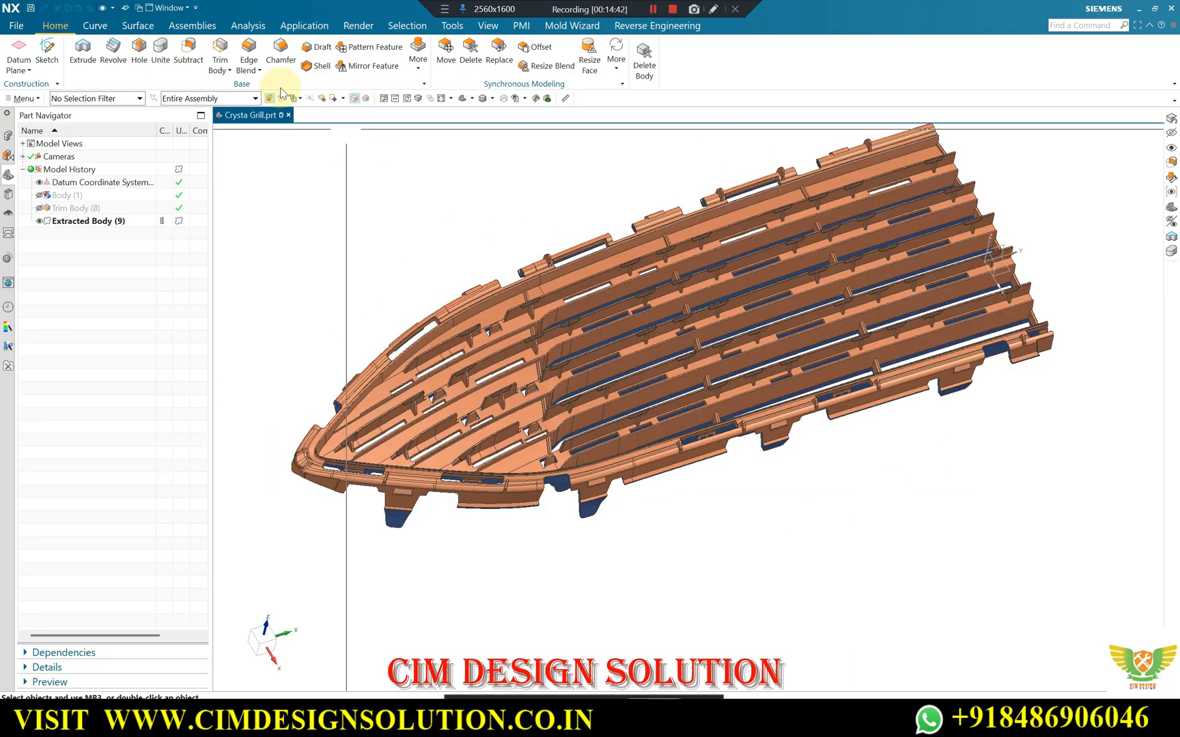
# Start Unsew by face and filter the face selection by the orange cavity colour, inherited from a grille face near the tapered end.
pyautogui.click(139, 26)
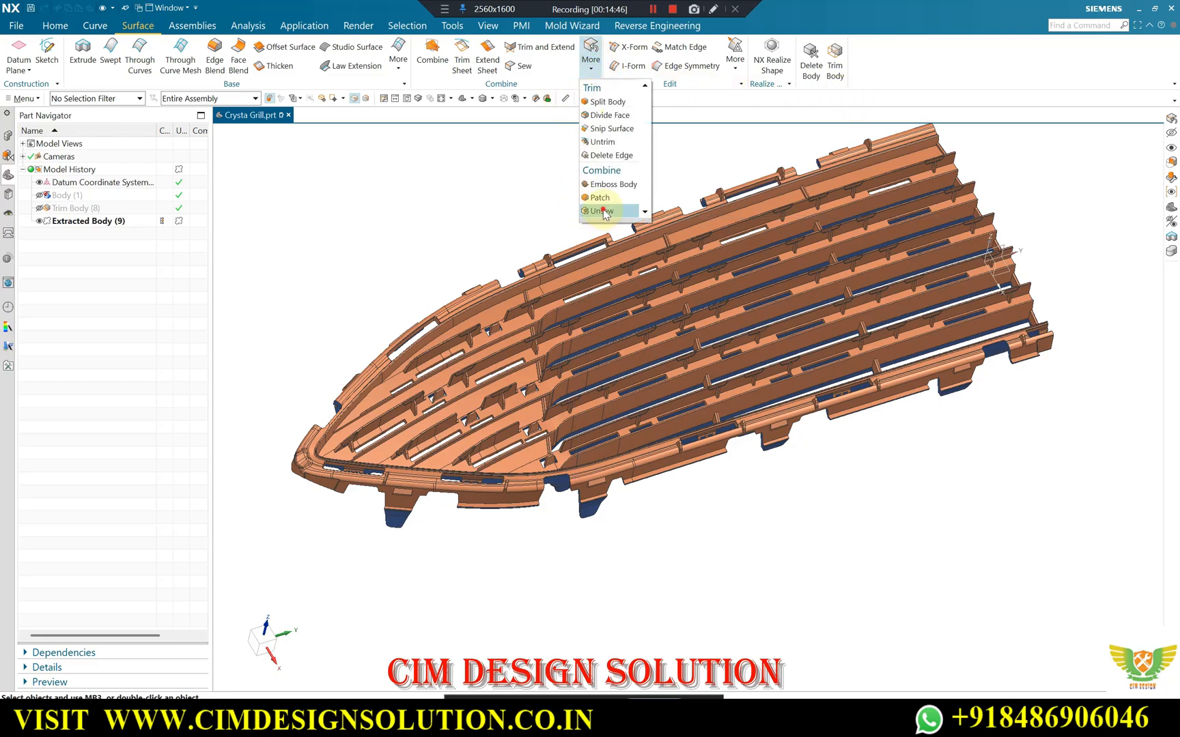
pyautogui.click(604, 211)
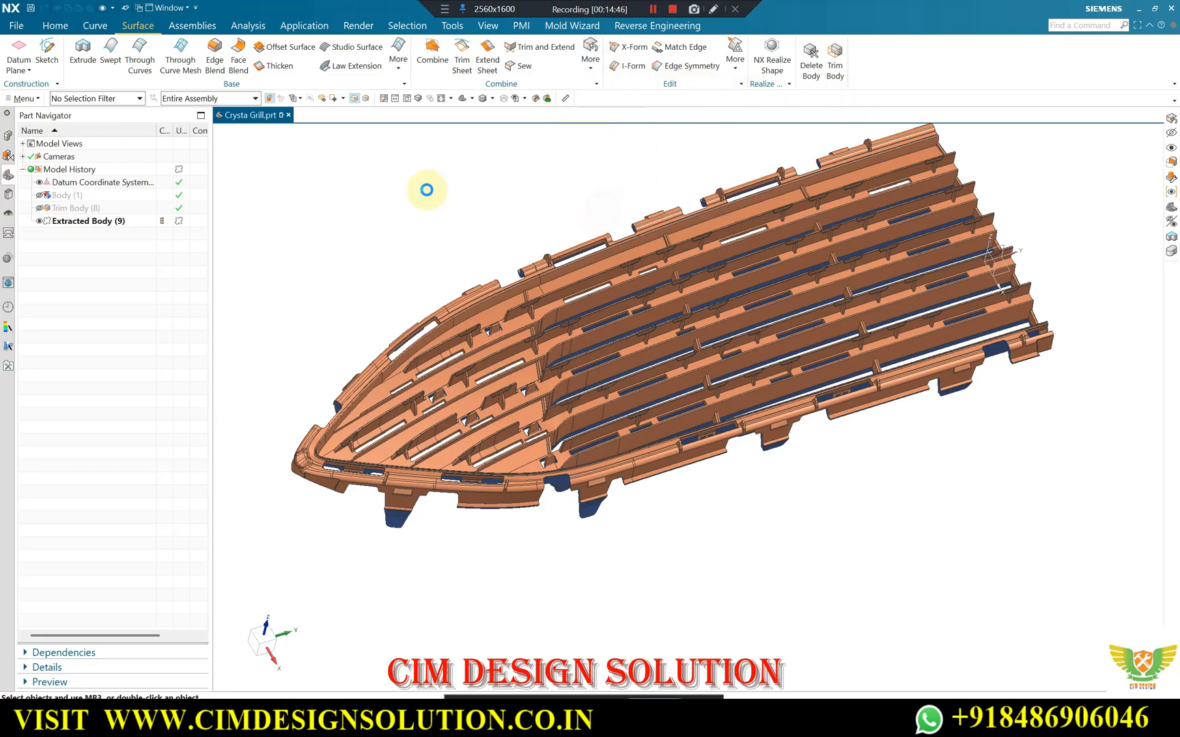
pyautogui.click(312, 125)
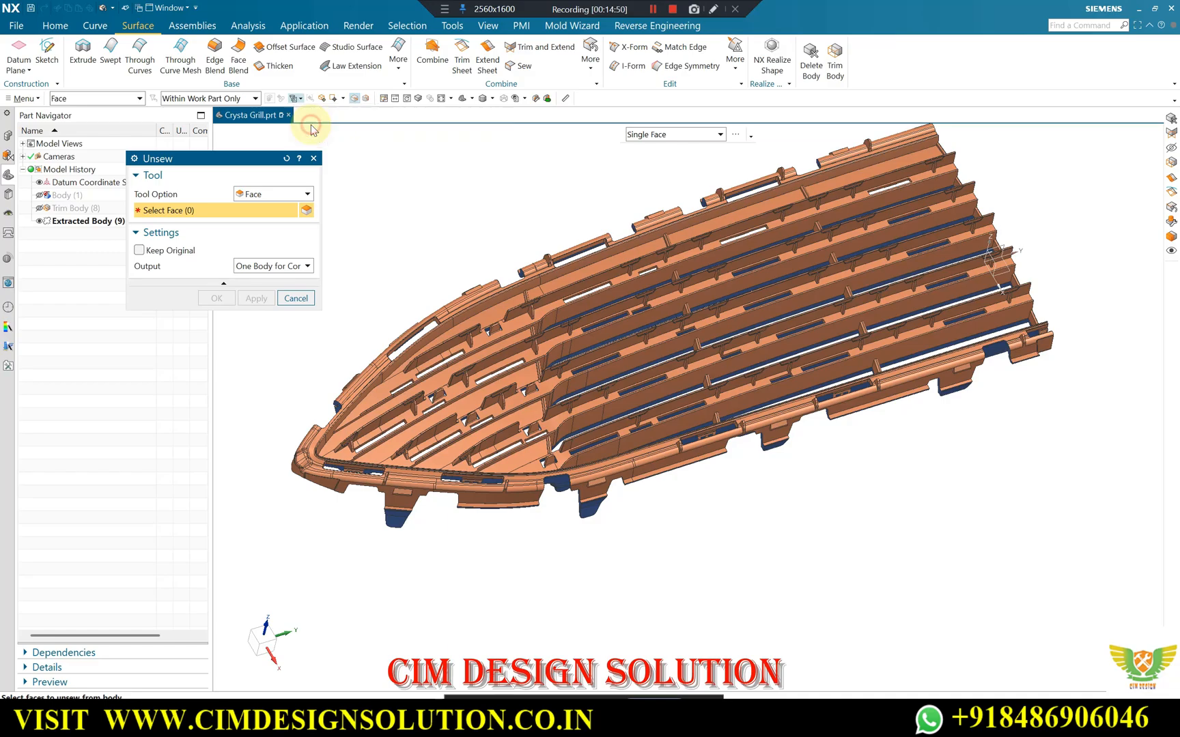
pyautogui.scroll(3, 491, 314)
pyautogui.click(491, 301)
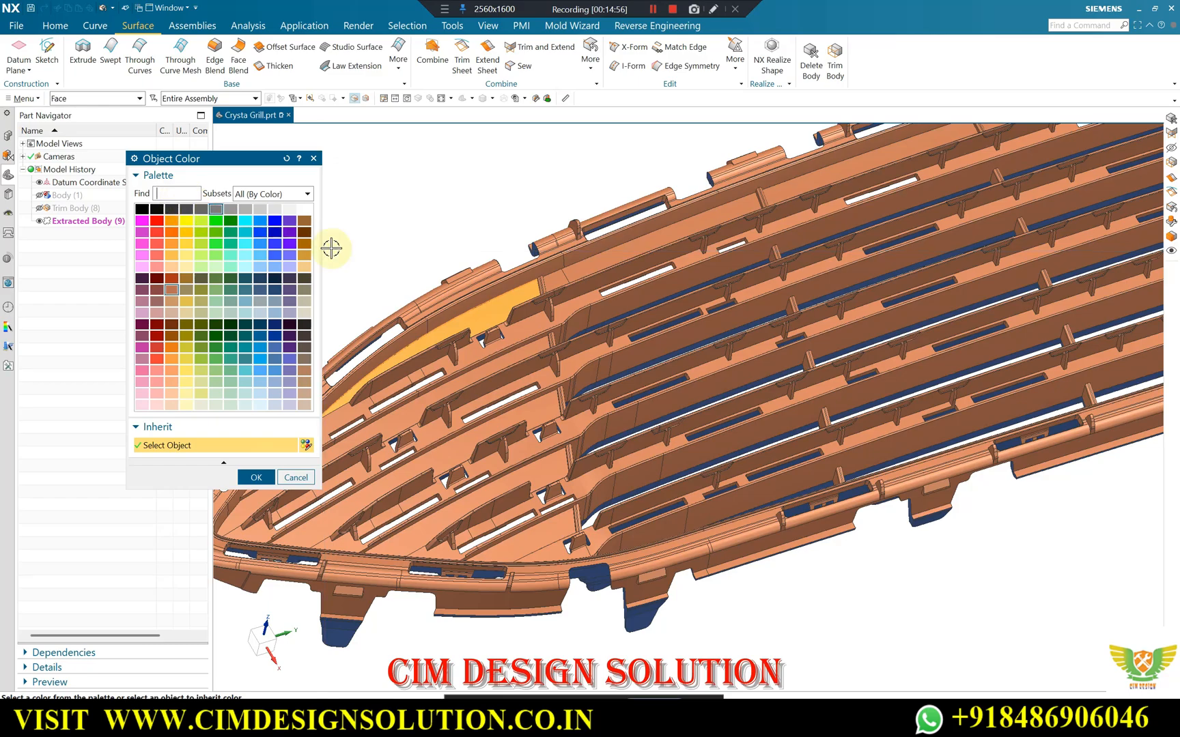
pyautogui.scroll(-2, 577, 277)
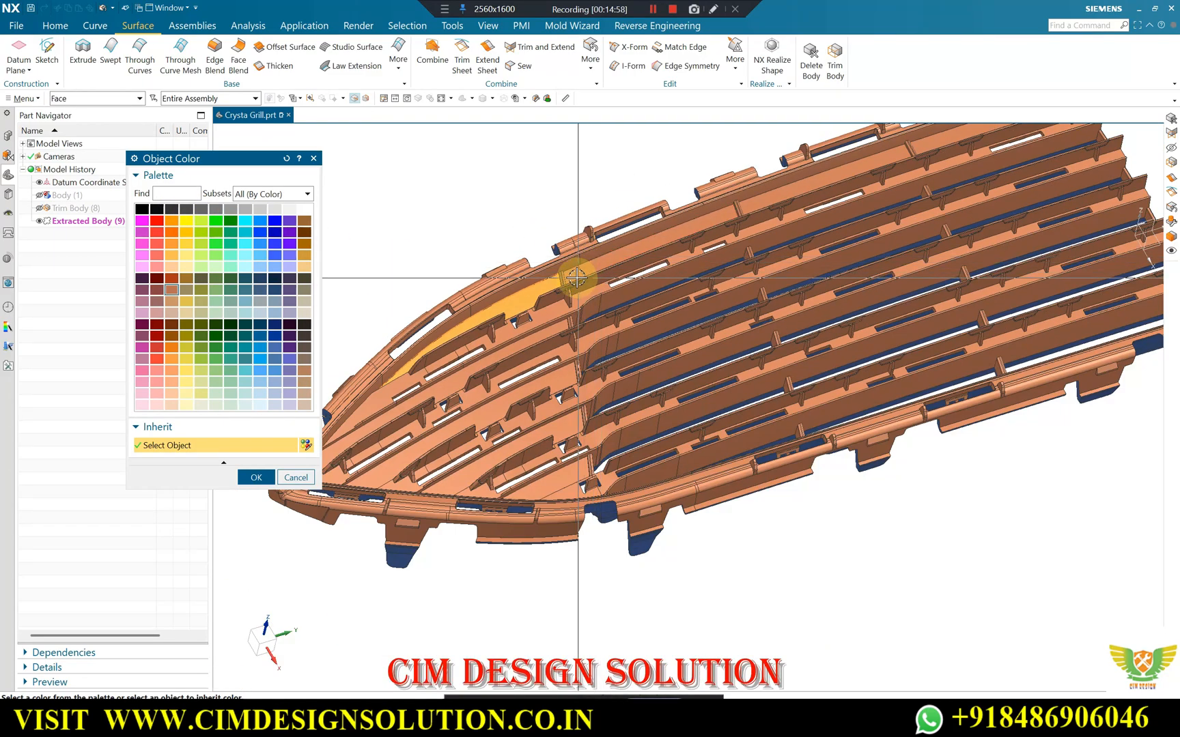
pyautogui.scroll(-1, 578, 287)
pyautogui.scroll(1, 577, 291)
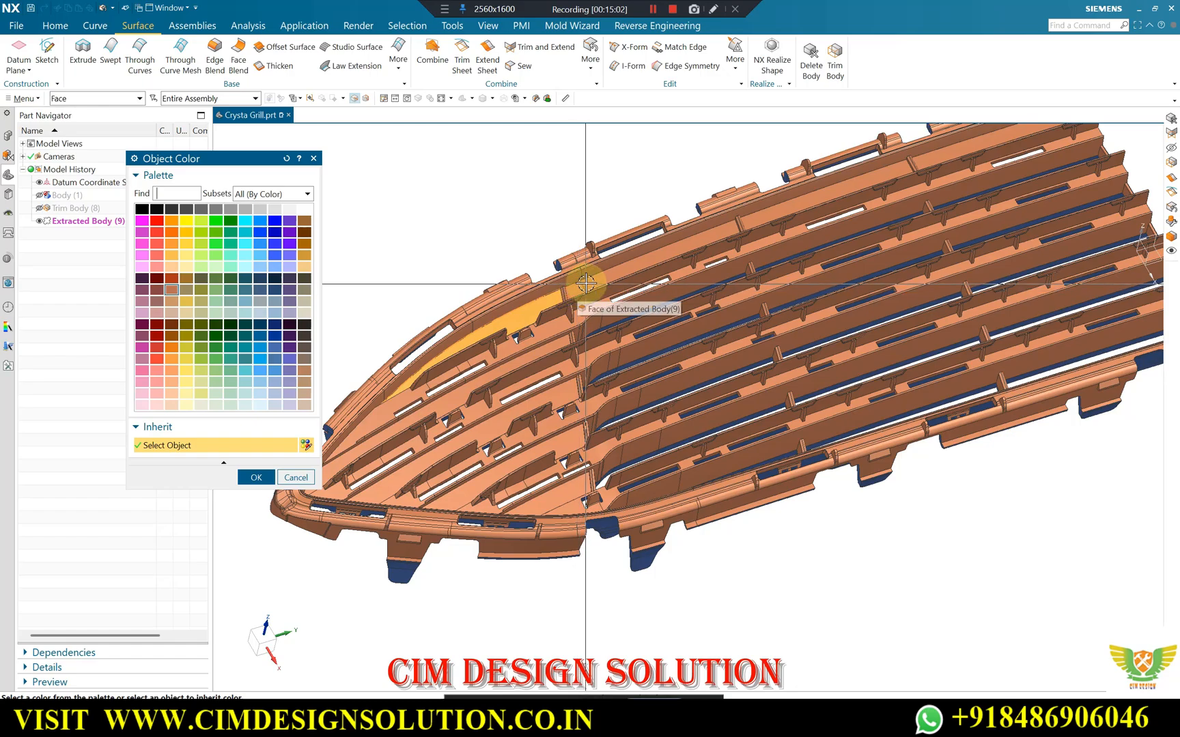
pyautogui.click(260, 477)
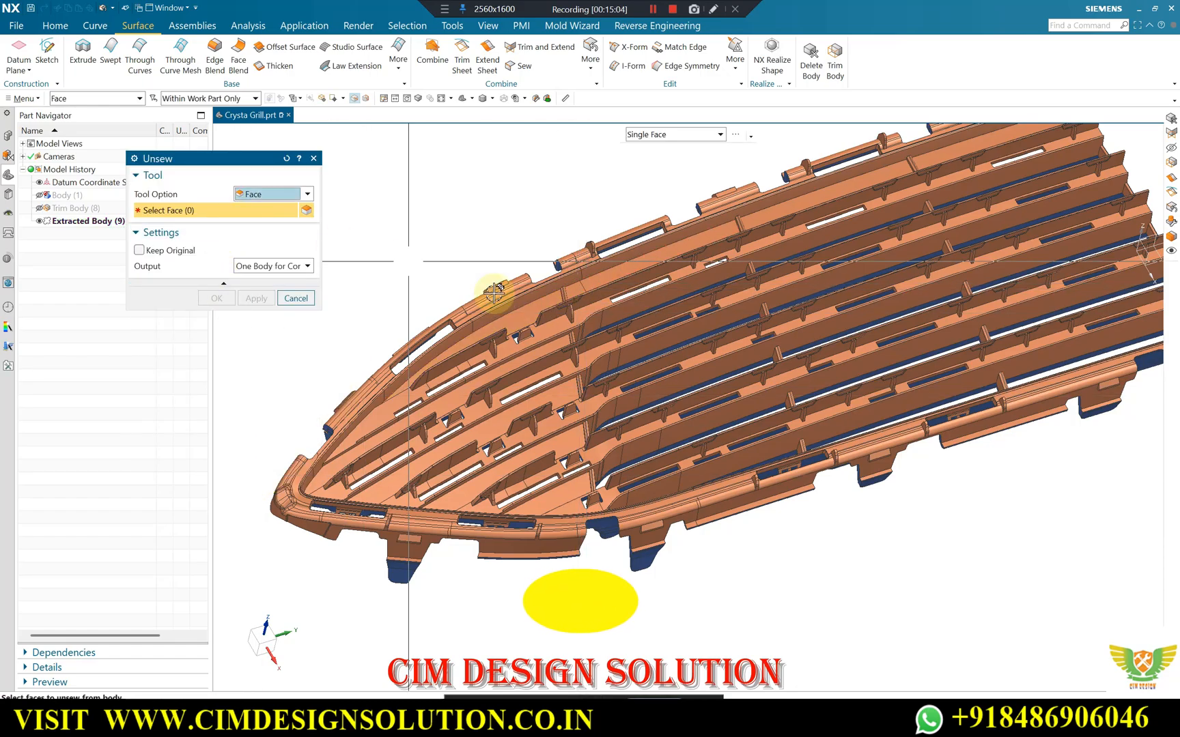
# Unsew all orange cavity faces of the whole grille from the extracted body, without keeping the original, and close the command.
pyautogui.scroll(-2, 710, 263)
pyautogui.moveTo(991, 147); pyautogui.dragTo(306, 540)
pyautogui.moveTo(313, 538); pyautogui.dragTo(313, 537)
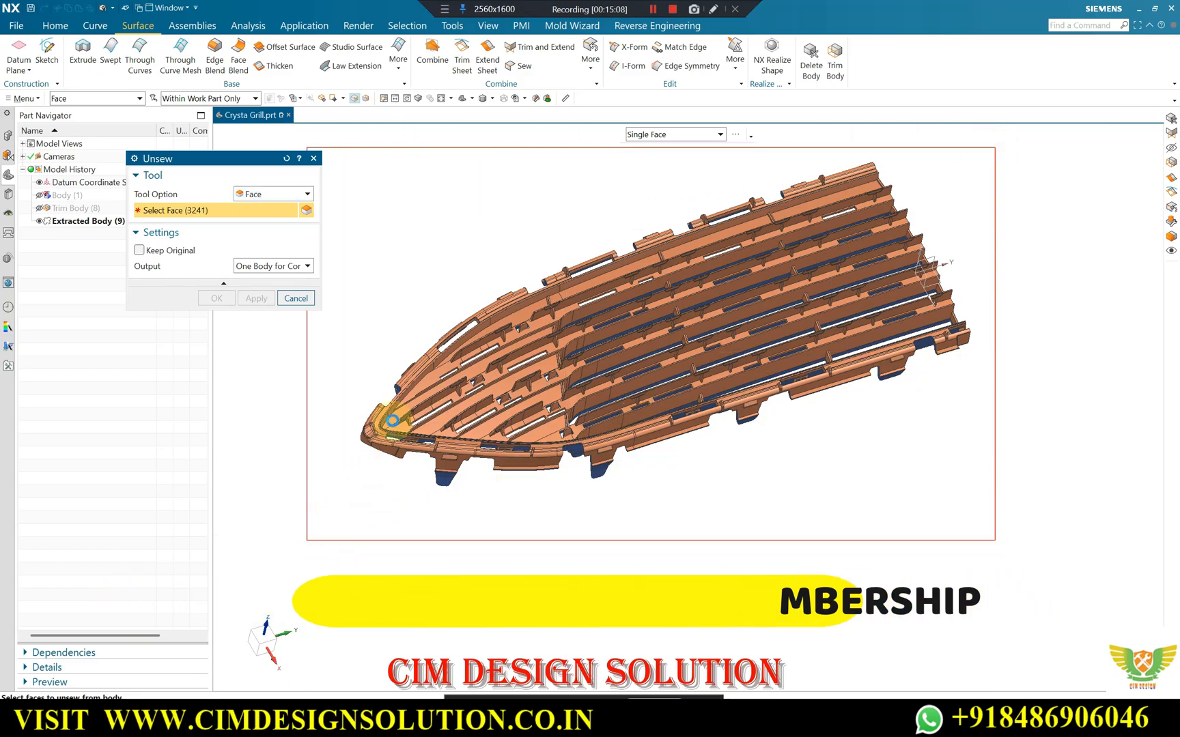
pyautogui.scroll(2, 509, 328)
pyautogui.scroll(2, 557, 286)
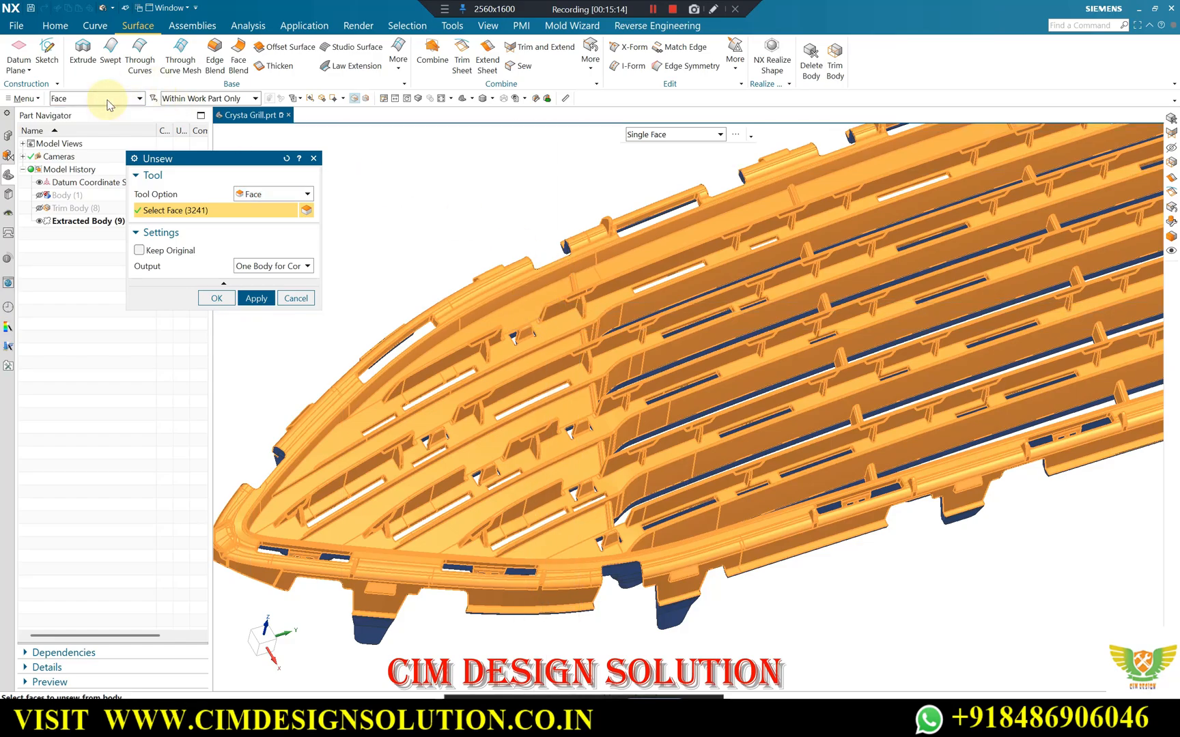
pyautogui.scroll(-3, 579, 342)
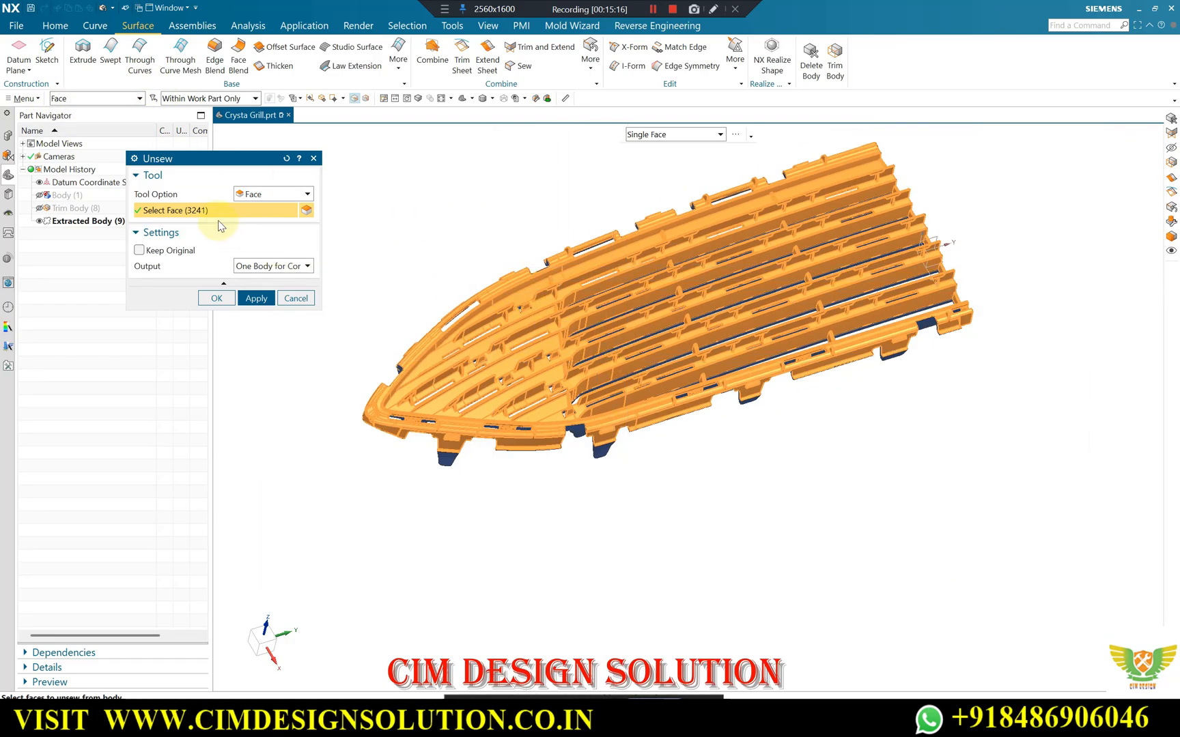
pyautogui.click(255, 298)
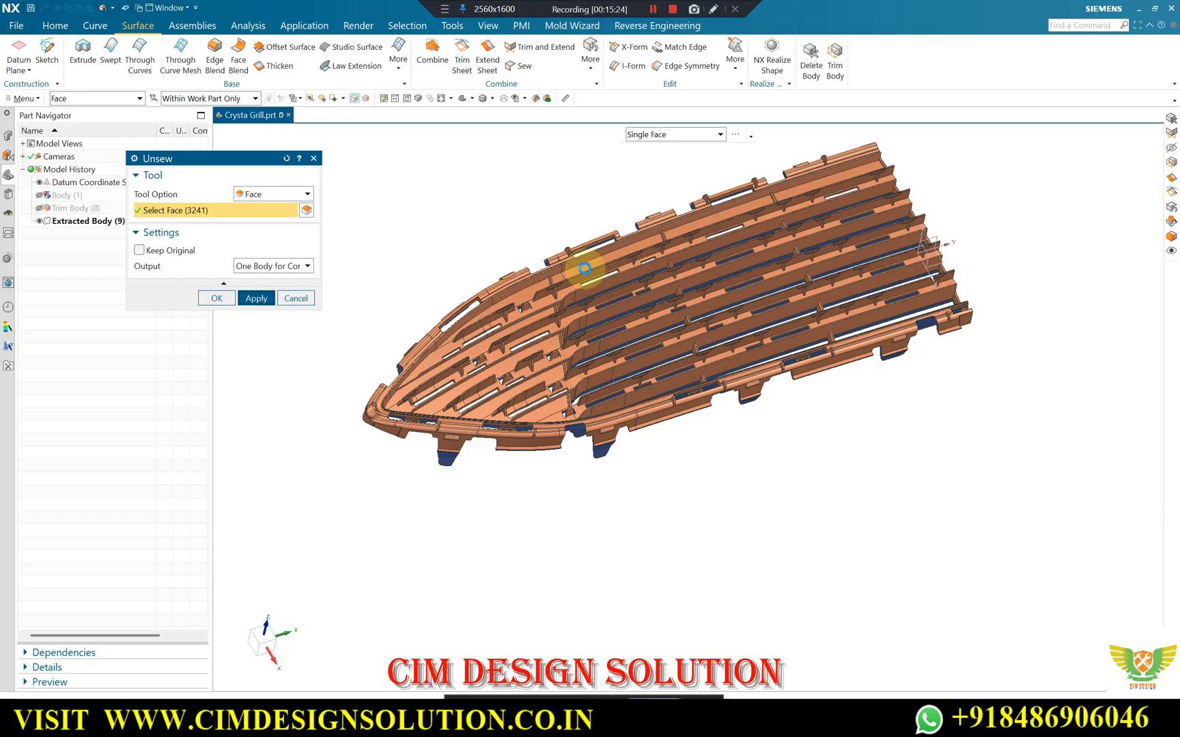
pyautogui.click(287, 298)
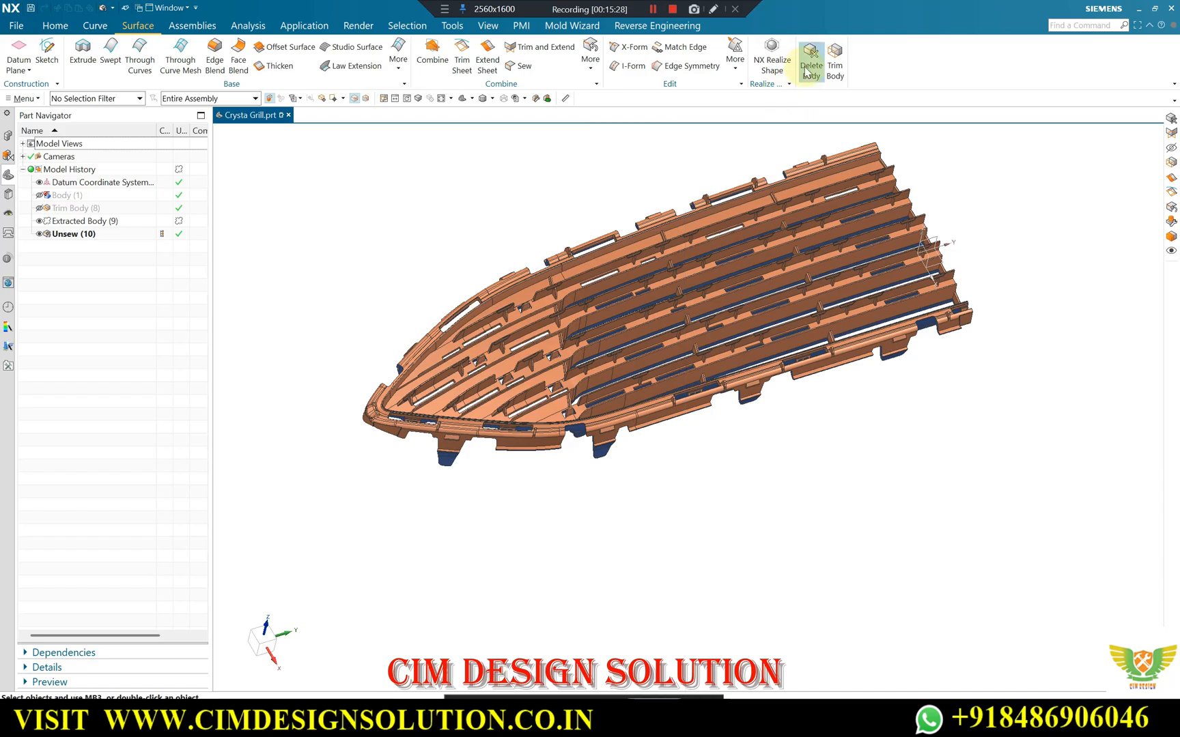
# Delete the core-side body of the unsewn grille with Delete Body, leaving the orange cavity sheet.
pyautogui.moveTo(609, 417); pyautogui.dragTo(601, 359, button='middle')
pyautogui.scroll(3, 602, 360)
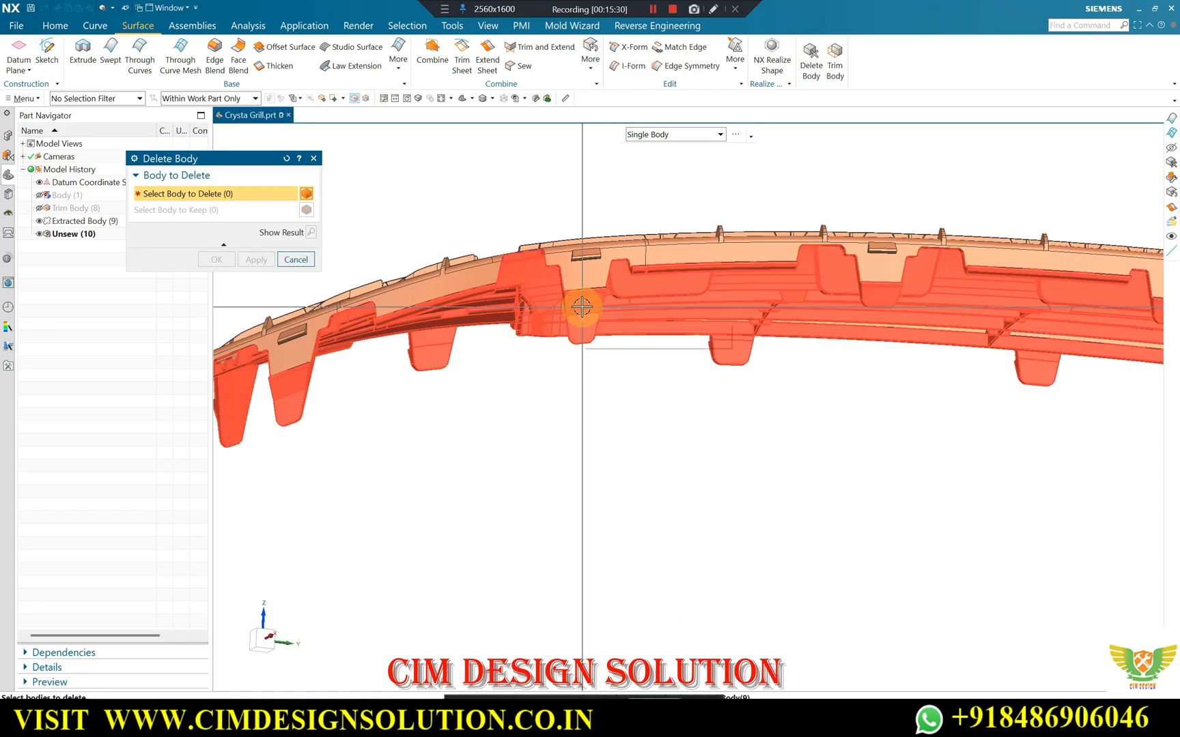
pyautogui.click(581, 307)
pyautogui.click(217, 260)
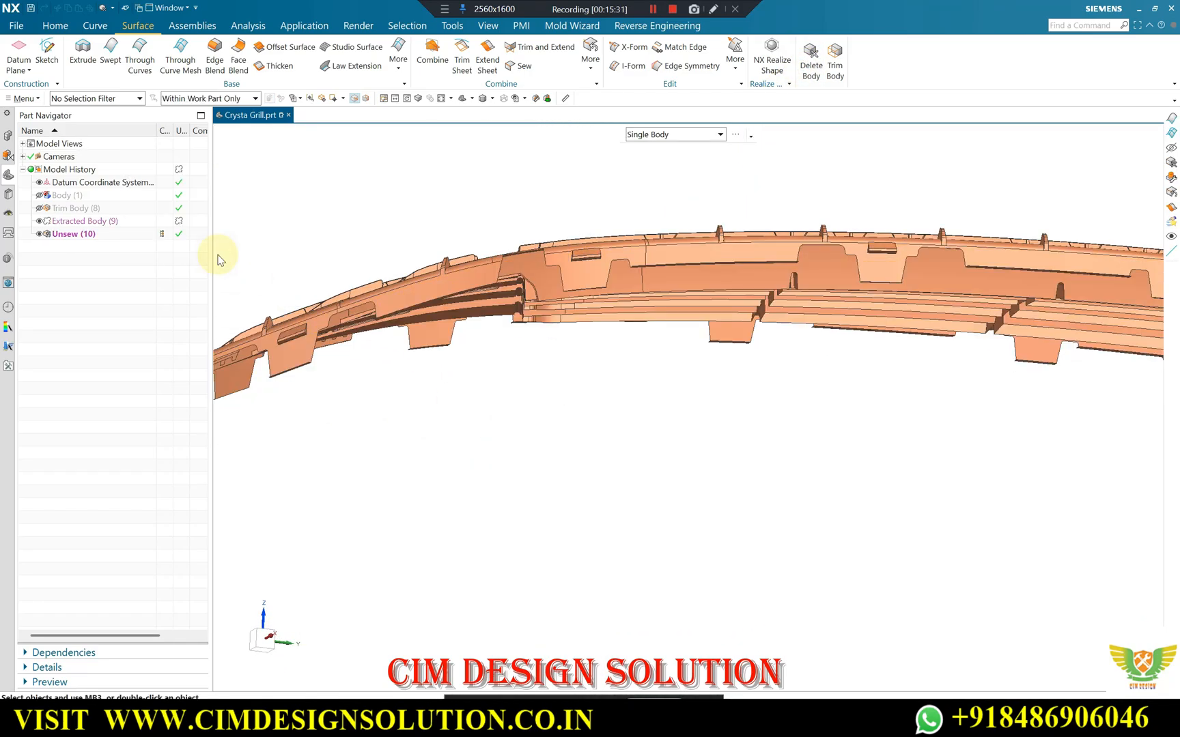
# Inspect the remaining cavity sheet from several angles after the core-side body's deletion.
pyautogui.moveTo(218, 254); pyautogui.dragTo(732, 339, button='middle')
pyautogui.scroll(3, 731, 339)
pyautogui.scroll(-3, 731, 339)
pyautogui.moveTo(577, 314); pyautogui.dragTo(697, 286, button='middle')
pyautogui.scroll(-3, 717, 322)
pyautogui.scroll(2, 879, 211)
pyautogui.moveTo(881, 213)
pyautogui.mouseDown(button='middle')
pyautogui.moveTo(895, 190)
pyautogui.moveTo(889, 197)
pyautogui.mouseUp(button='middle')
# Switch to the Google Meet call, admit the participant waiting to join, and return to NX.
pyautogui.moveTo(639, 718)
pyautogui.click(577, 665)
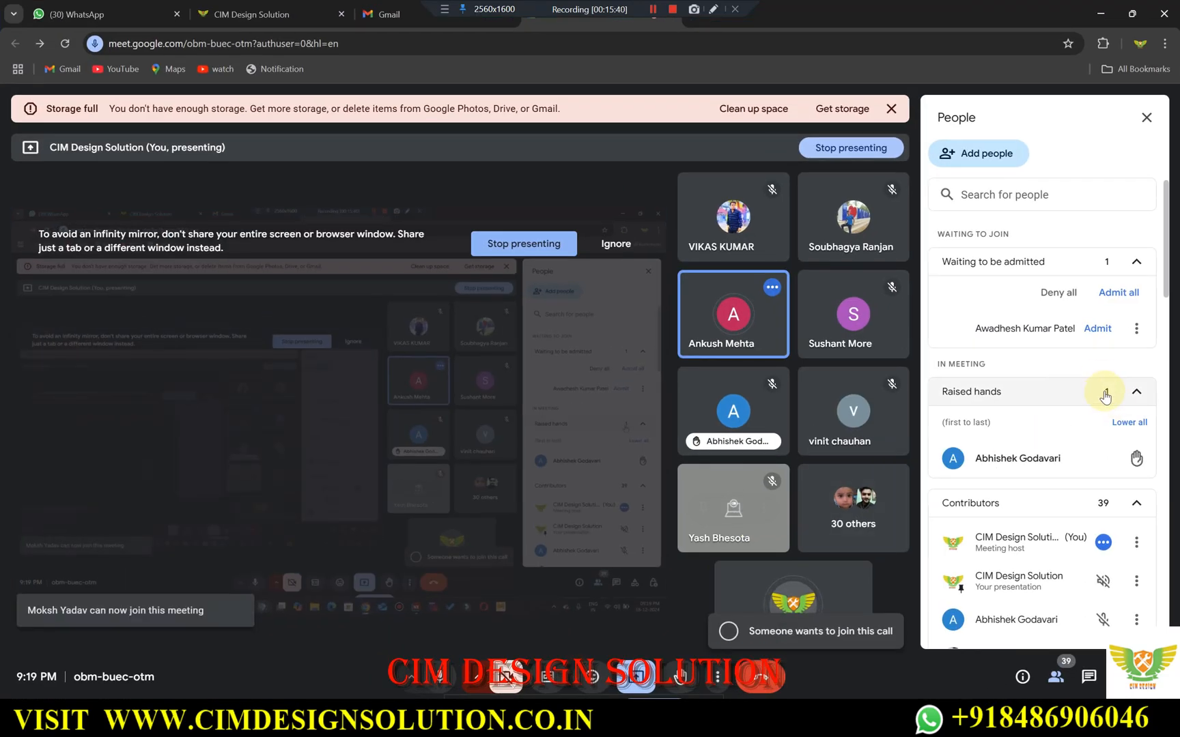
pyautogui.click(1097, 328)
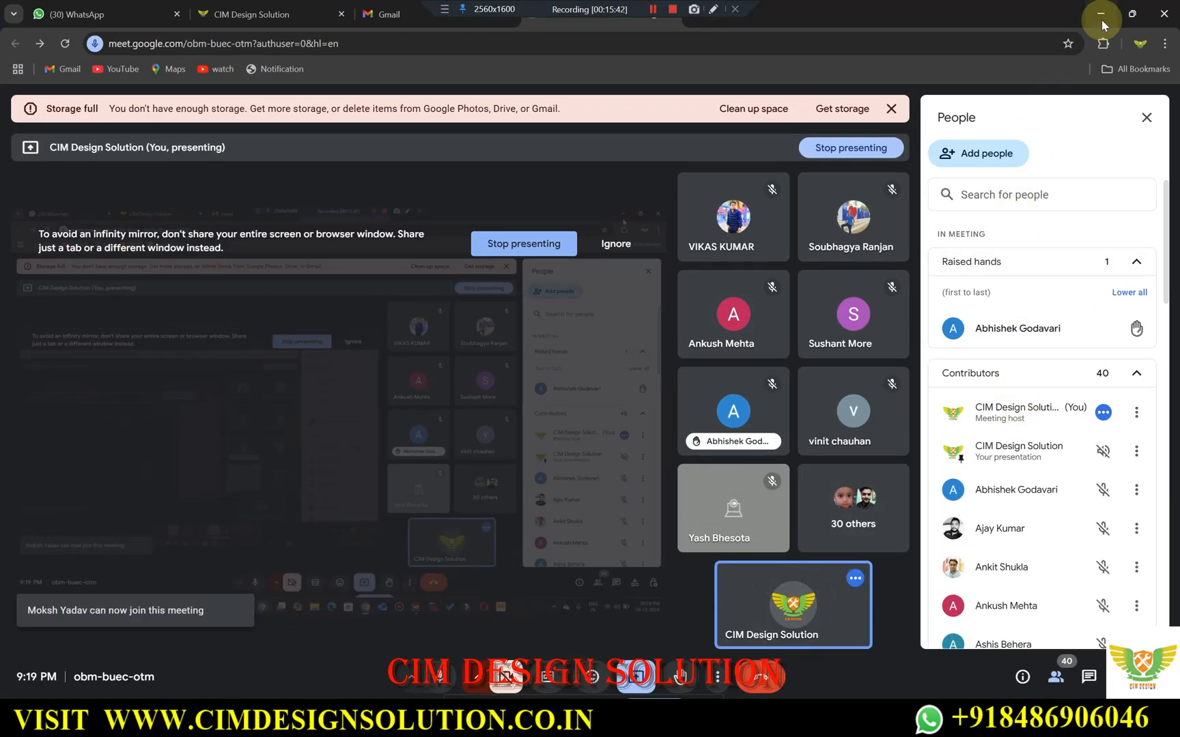
pyautogui.click(1101, 14)
# Examine the slots and clip cutouts of the cavity sheet, from the tapered end across the whole grille.
pyautogui.moveTo(530, 408)
pyautogui.mouseDown(button='middle')
pyautogui.moveTo(526, 372)
pyautogui.moveTo(519, 409)
pyautogui.mouseUp(button='middle')
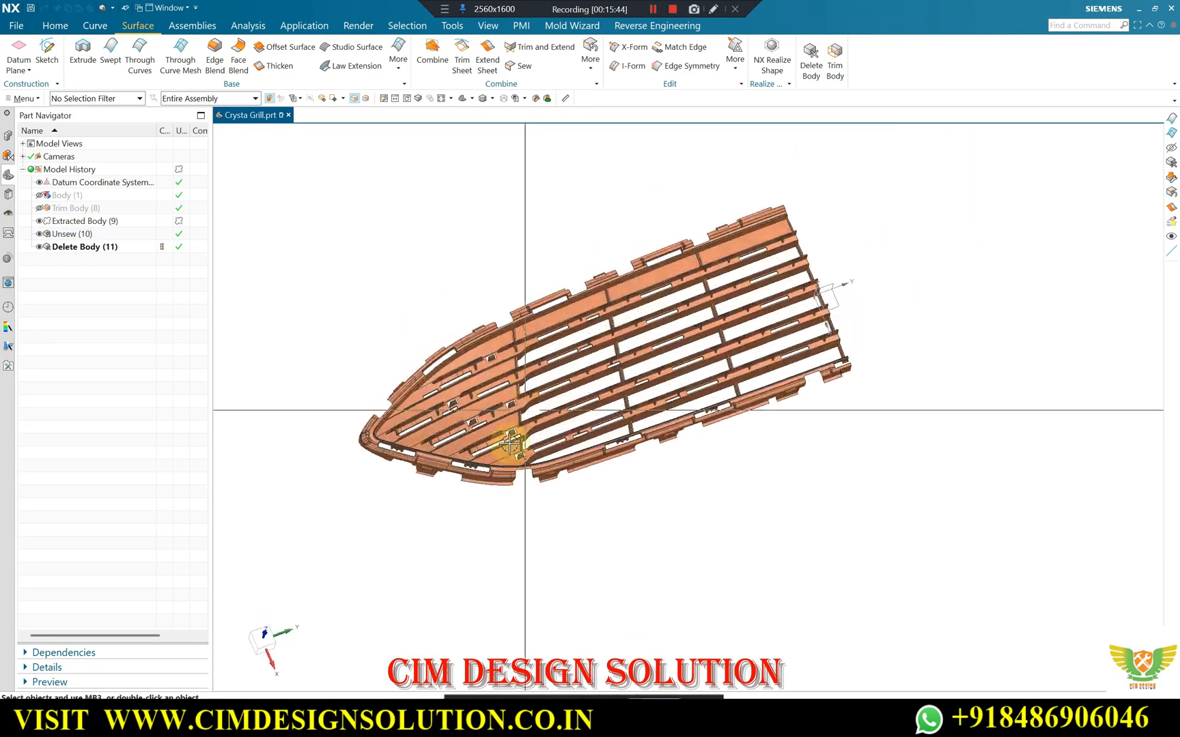
pyautogui.scroll(4, 514, 381)
pyautogui.moveTo(452, 452); pyautogui.dragTo(469, 329, button='middle')
pyautogui.scroll(2, 335, 512)
pyautogui.scroll(-2, 355, 508)
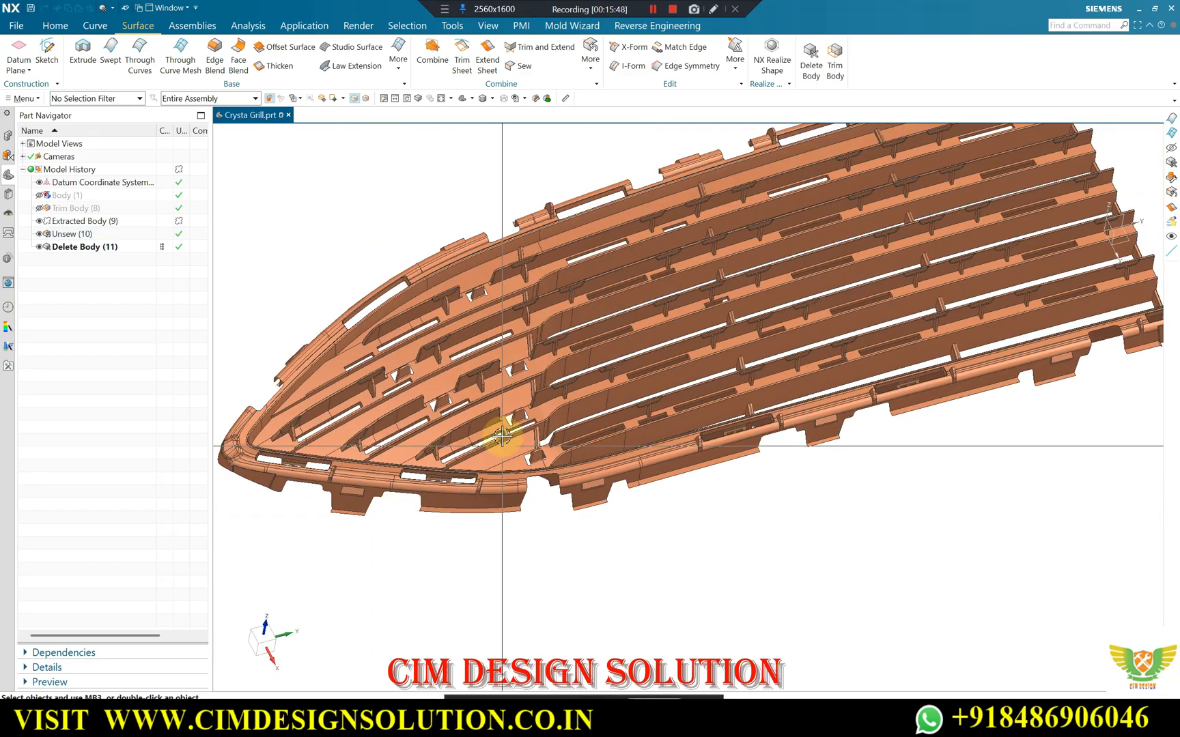
pyautogui.moveTo(510, 387); pyautogui.dragTo(535, 389, button='middle')
pyautogui.moveTo(597, 350); pyautogui.dragTo(988, 213, button='middle')
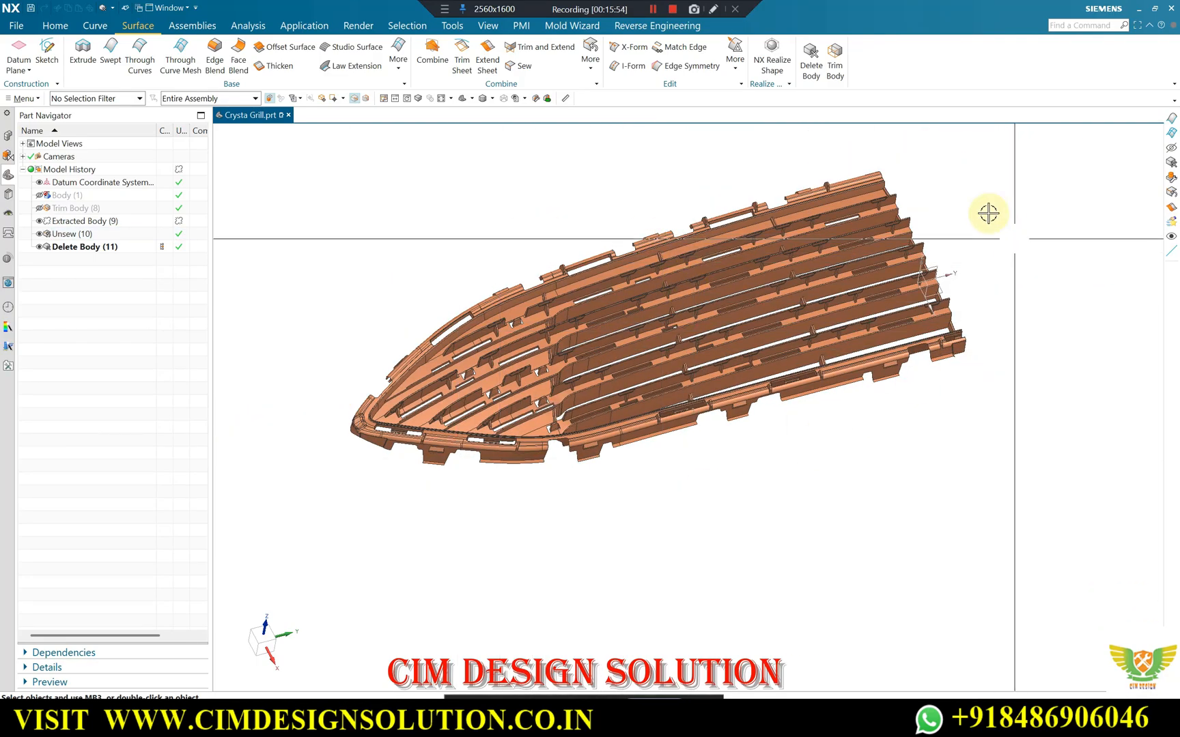
pyautogui.click(571, 25)
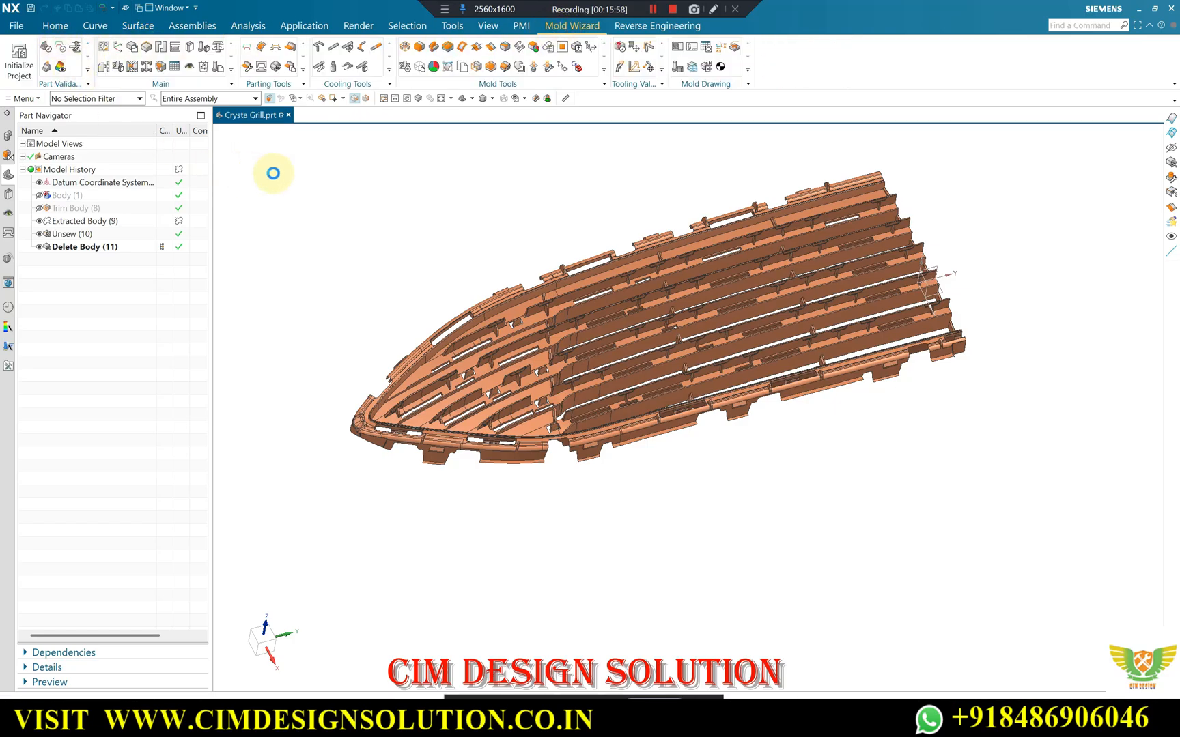
pyautogui.click(223, 180)
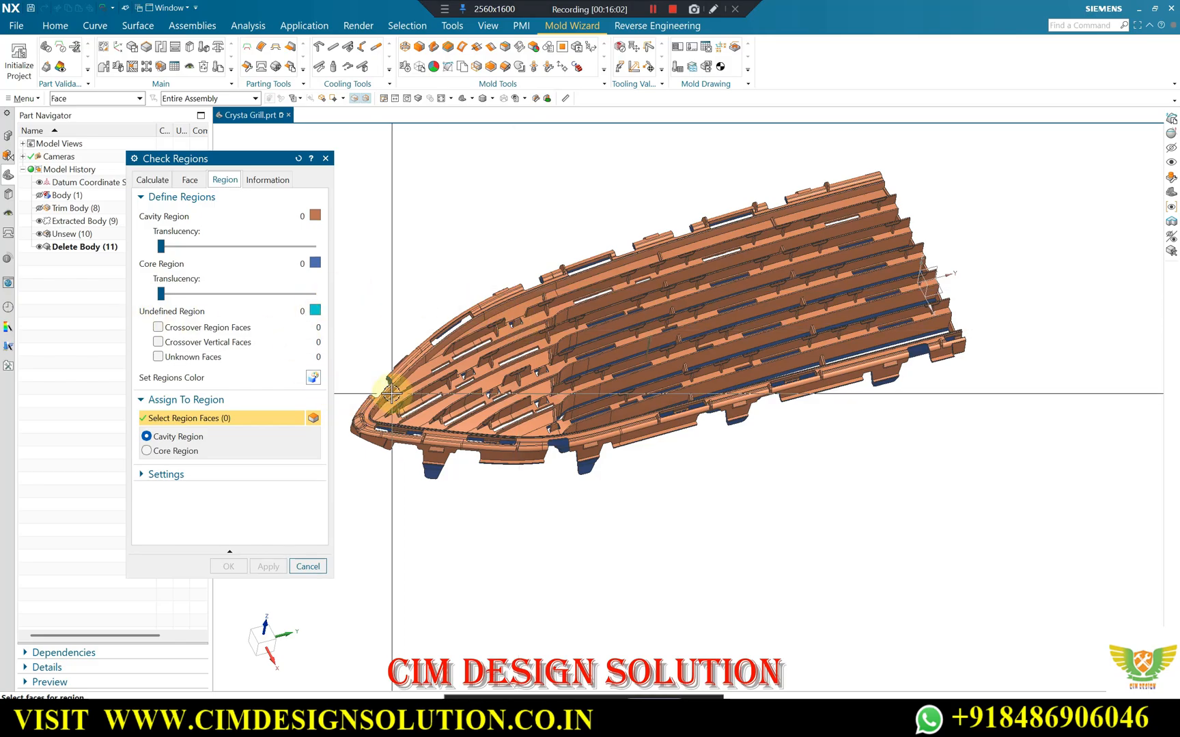
pyautogui.press('Escape')
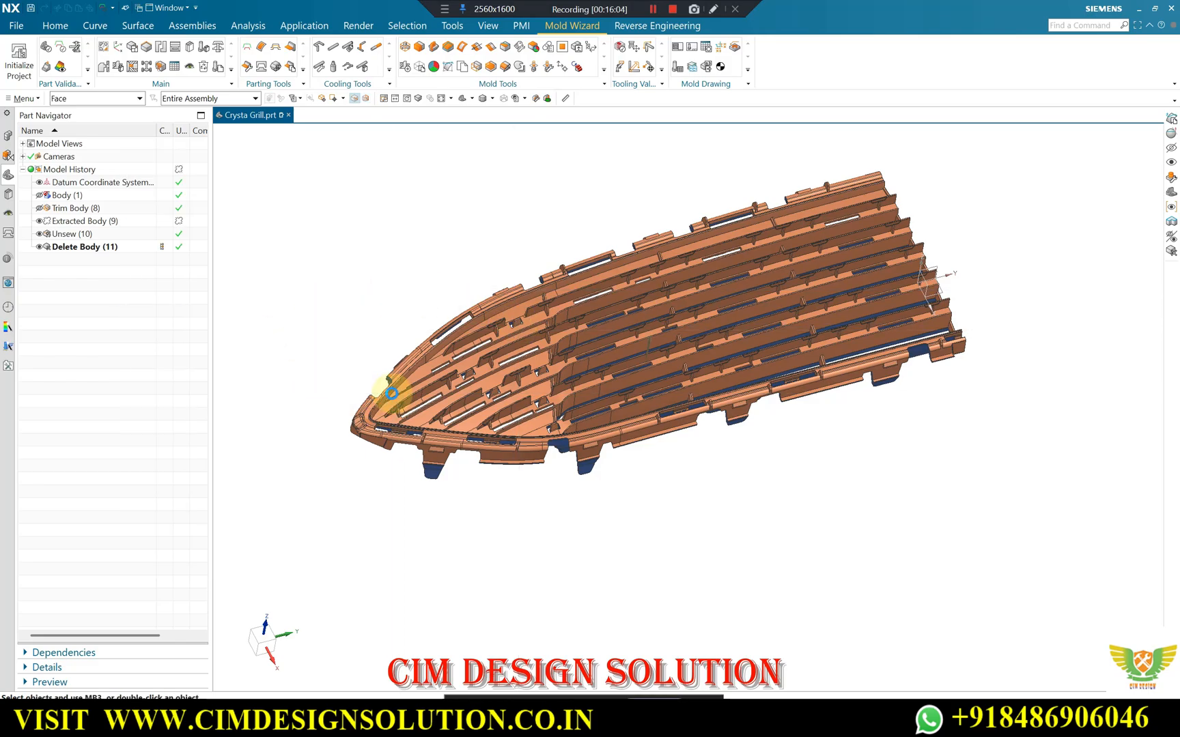
# Inspect the whole cavity sheet, then look closely at a mounting tab on its outer rim.
pyautogui.scroll(-2, 523, 384)
pyautogui.scroll(1, 529, 389)
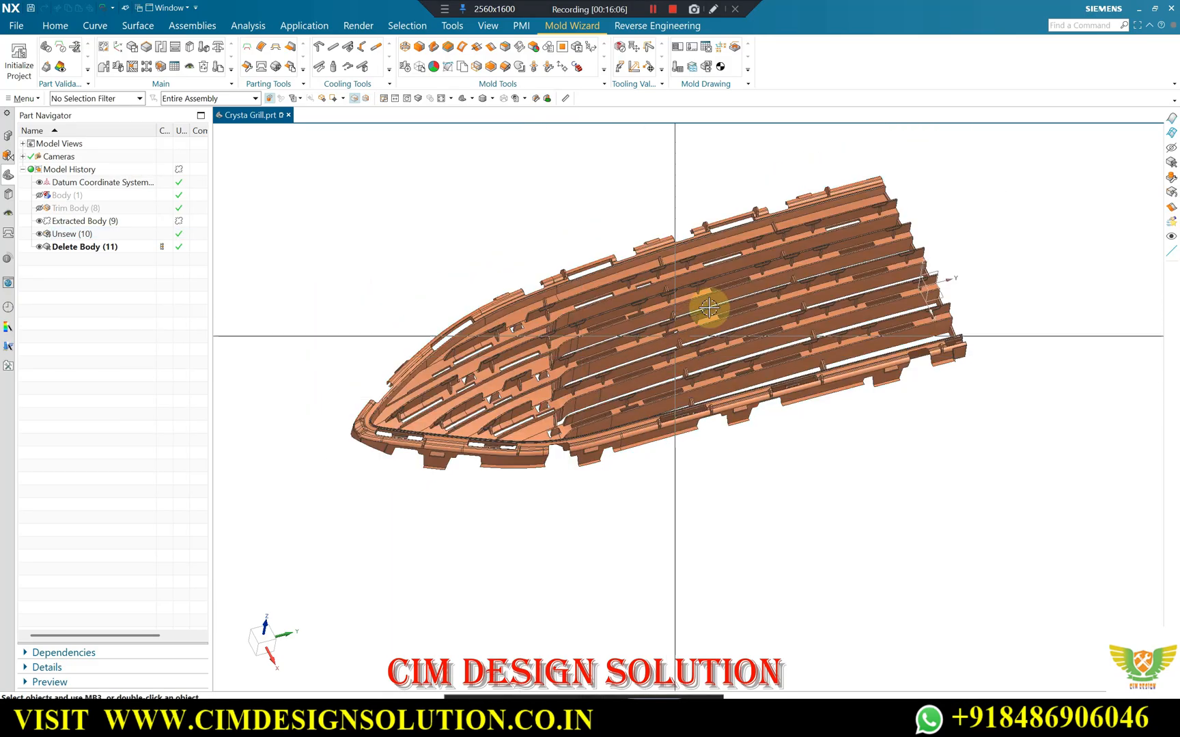
pyautogui.scroll(-1, 688, 263)
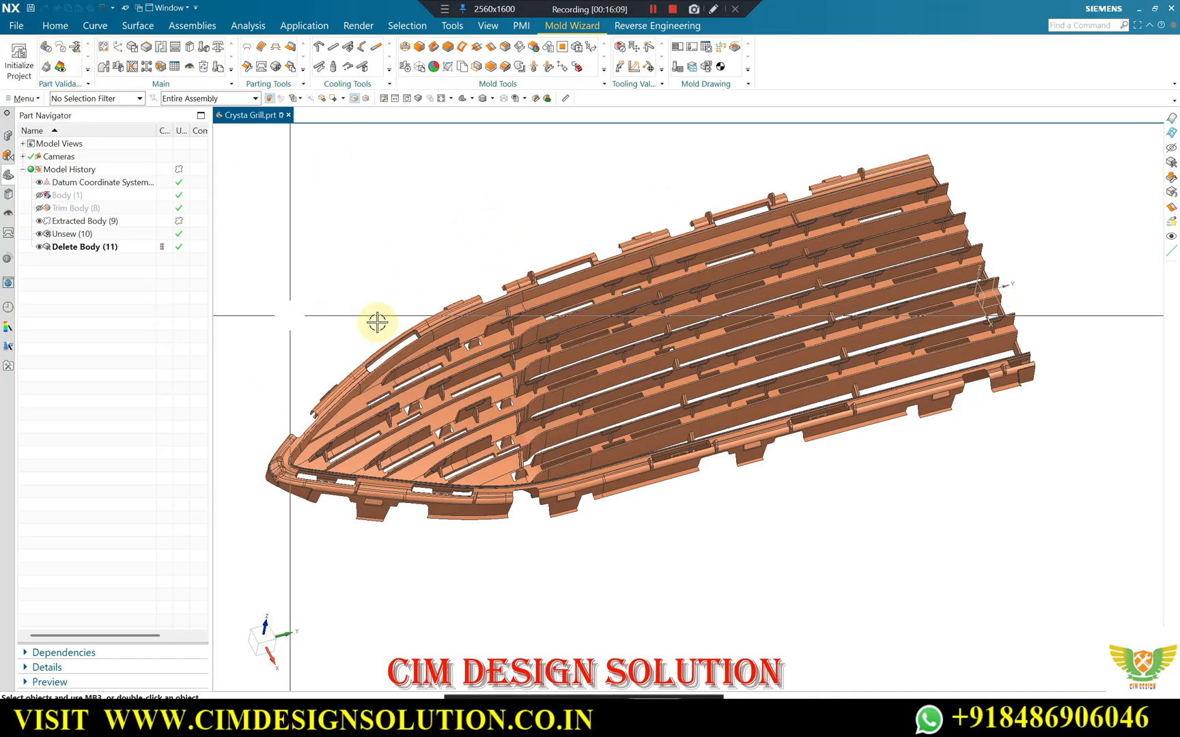
pyautogui.moveTo(826, 250); pyautogui.dragTo(452, 190, button='middle')
pyautogui.scroll(-3, 521, 291)
pyautogui.scroll(2, 521, 290)
pyautogui.scroll(-4, 510, 311)
pyautogui.scroll(5, 448, 186)
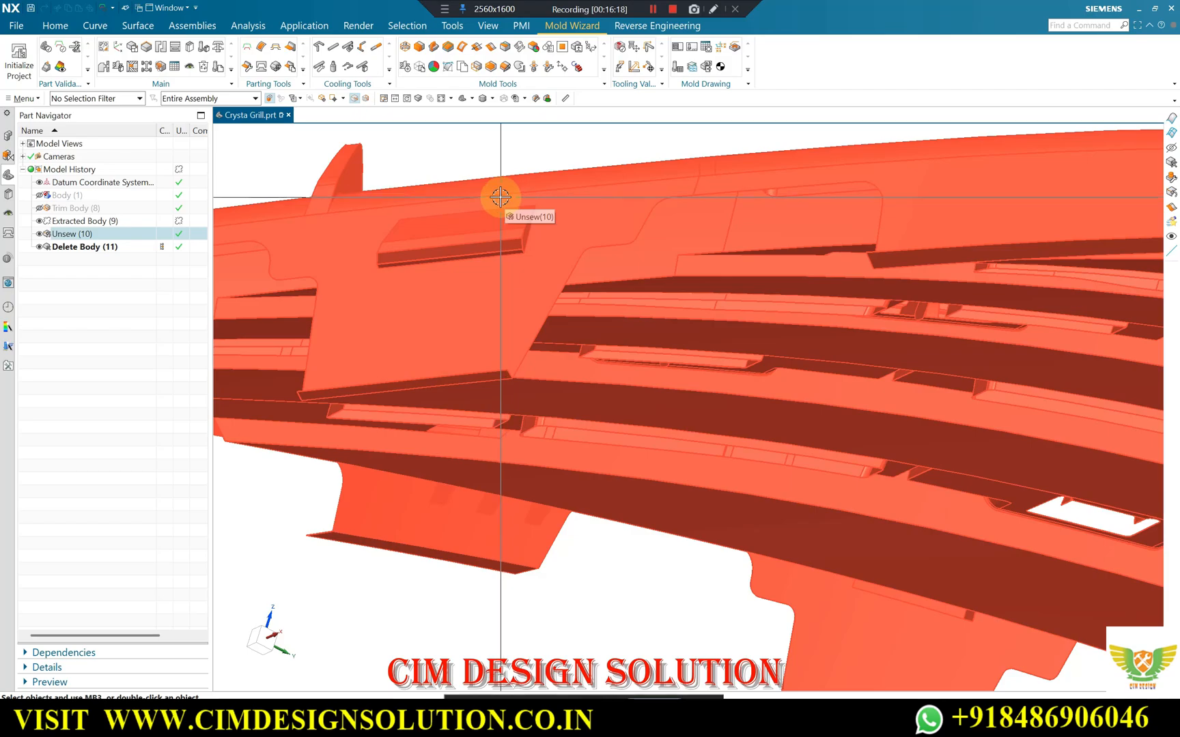
# Examine the mounting tabs along the cavity sheet's lower rim and the slots between the louvres.
pyautogui.scroll(-5, 501, 198)
pyautogui.moveTo(444, 204); pyautogui.dragTo(508, 335, button='middle')
pyautogui.scroll(5, 440, 363)
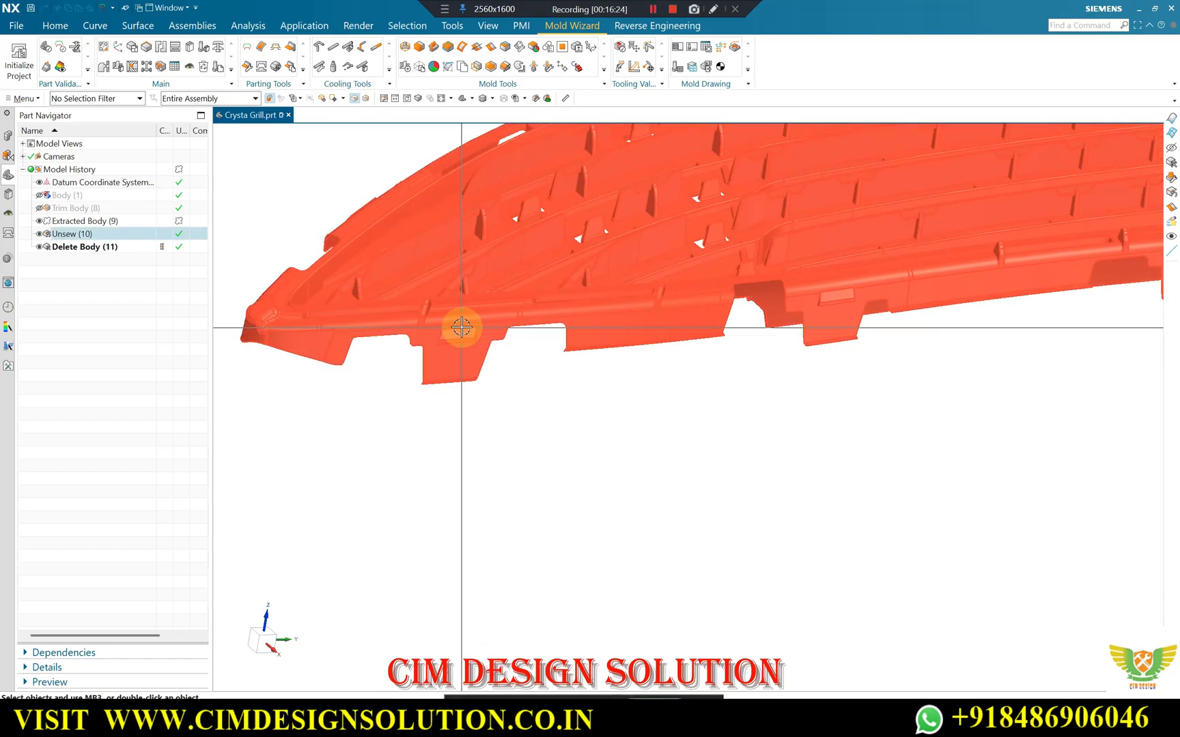
pyautogui.scroll(-5, 453, 352)
pyautogui.moveTo(443, 355); pyautogui.dragTo(514, 342, button='middle')
pyautogui.scroll(3, 673, 304)
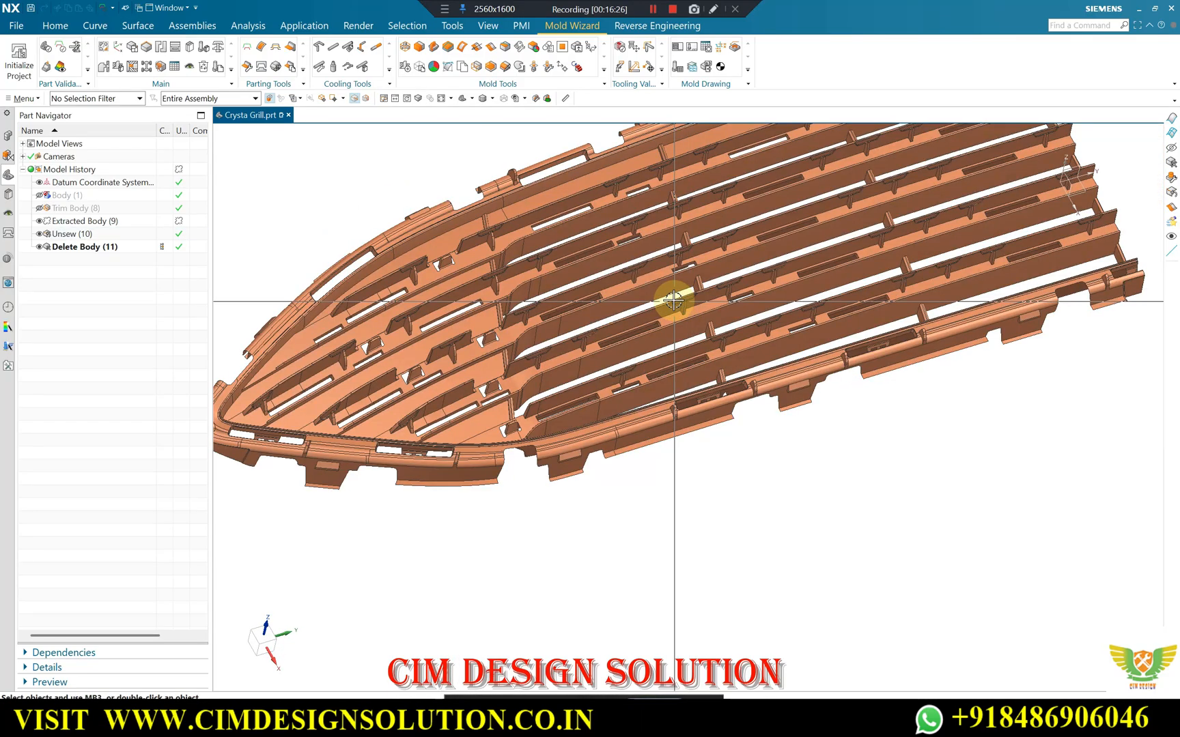
pyautogui.scroll(-1, 667, 321)
pyautogui.moveTo(660, 336); pyautogui.dragTo(639, 250, button='middle')
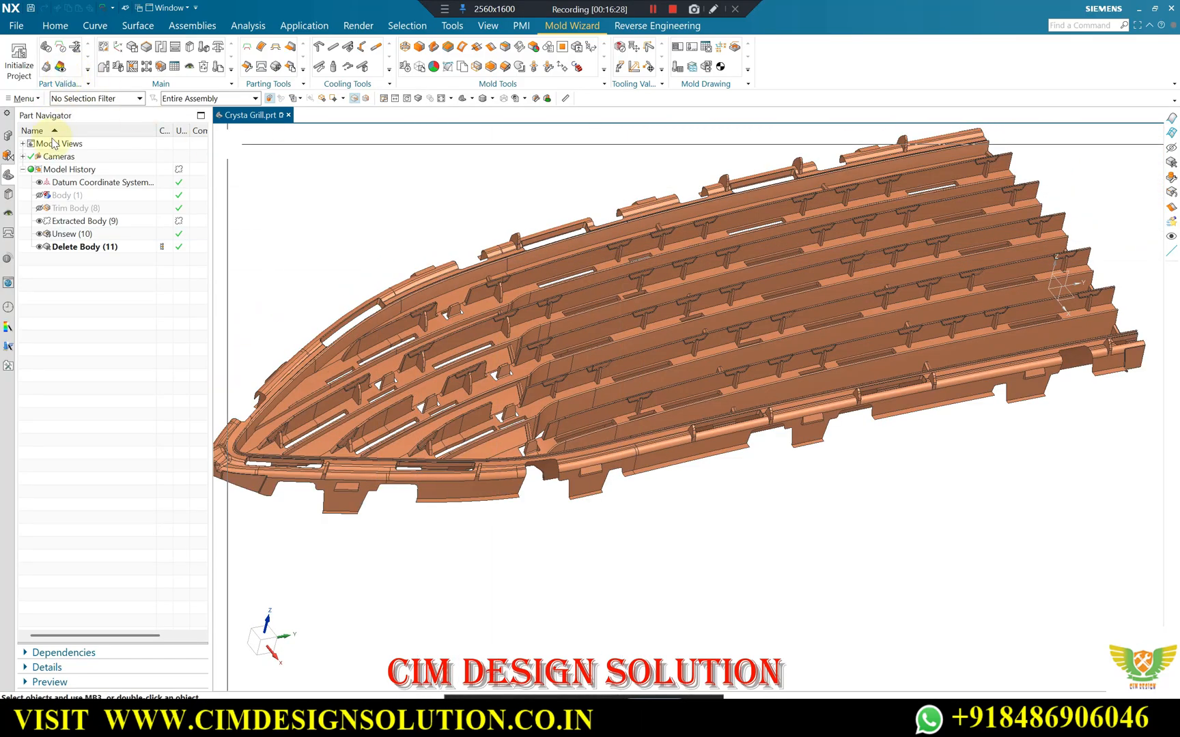
# Try to unsew all orange faces of the cavity sheet, filtering the face selection by the colour inherited from one of them.
pyautogui.click(145, 27)
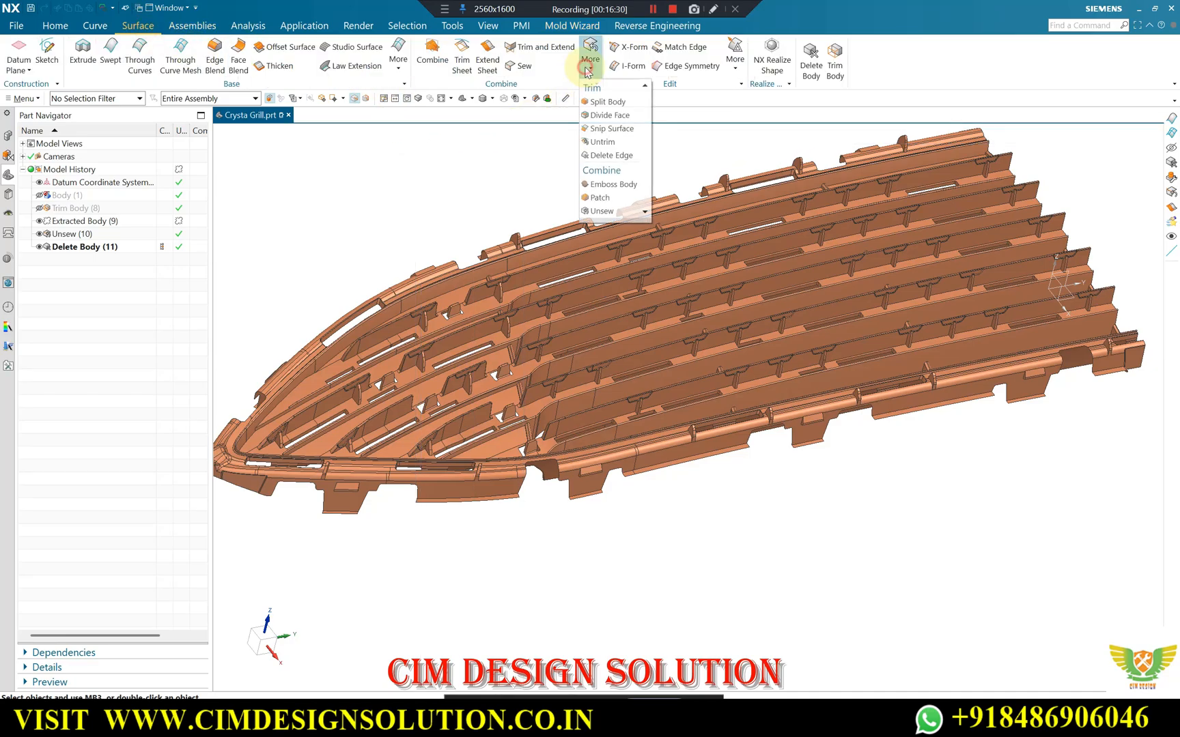
pyautogui.click(613, 209)
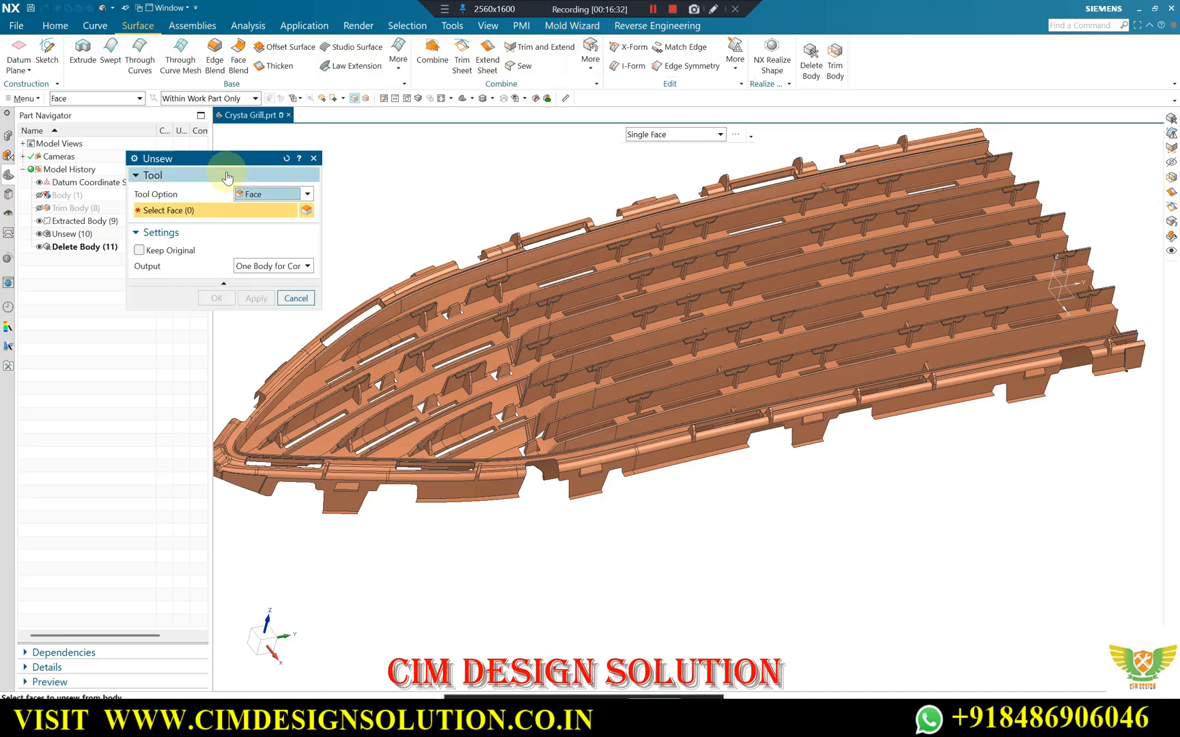
pyautogui.scroll(2, 519, 316)
pyautogui.click(550, 323)
pyautogui.scroll(2, 547, 321)
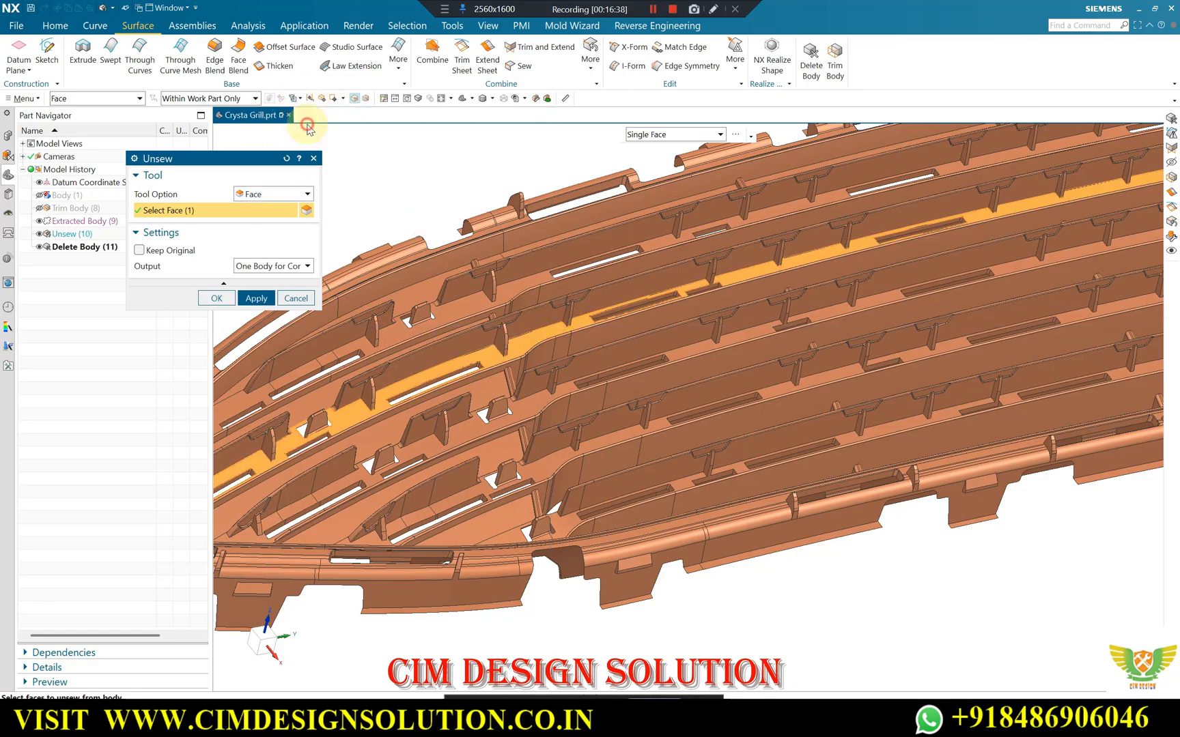
pyautogui.click(521, 281)
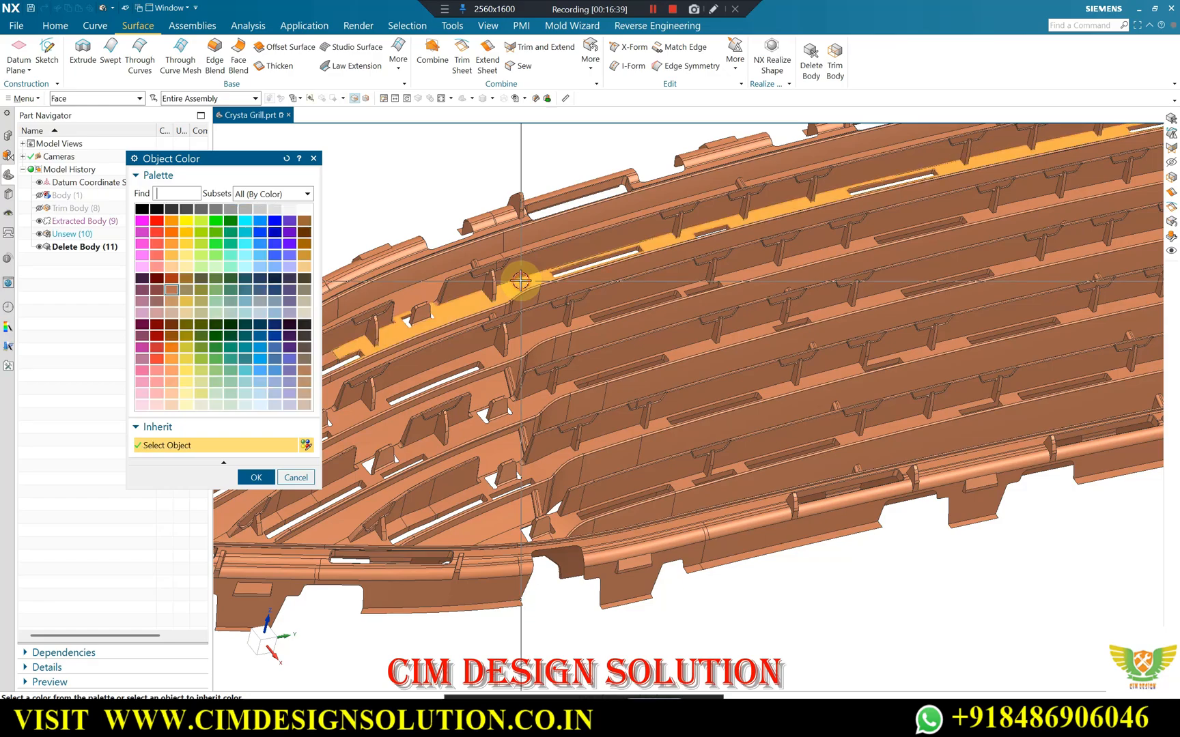
pyautogui.middleClick(439, 193)
pyautogui.scroll(-5, 673, 294)
pyautogui.moveTo(972, 183); pyautogui.dragTo(413, 505)
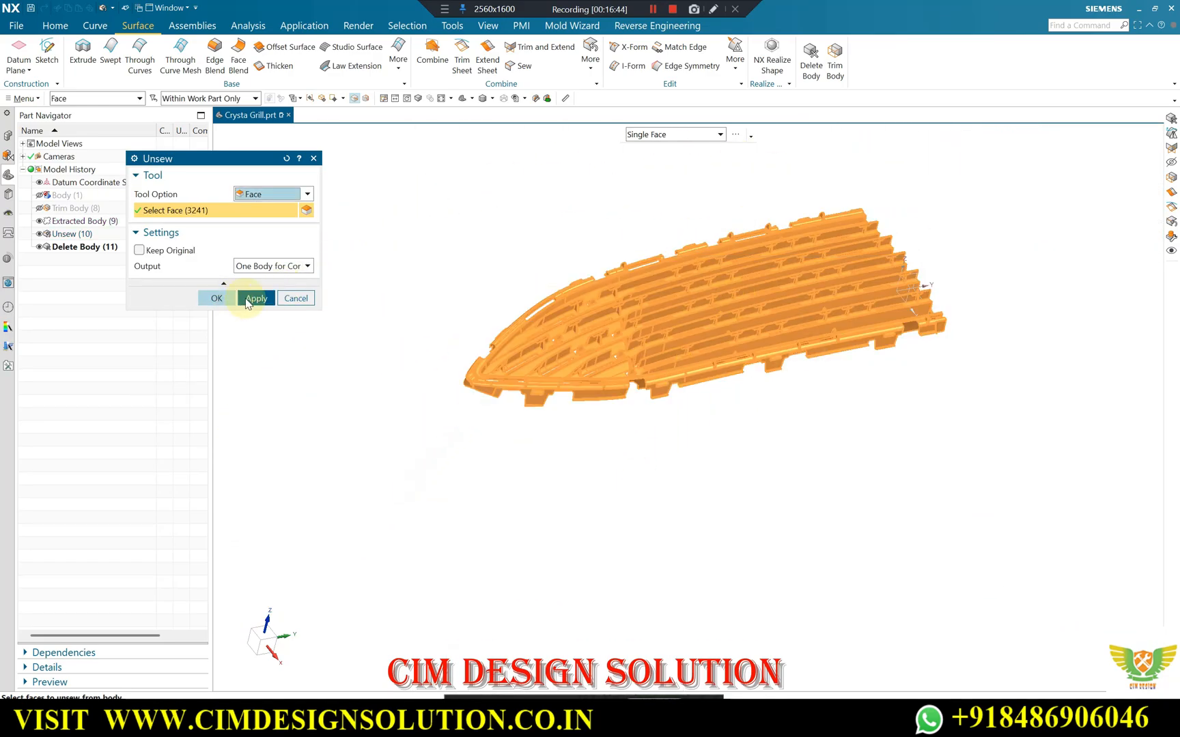
pyautogui.scroll(2, 701, 273)
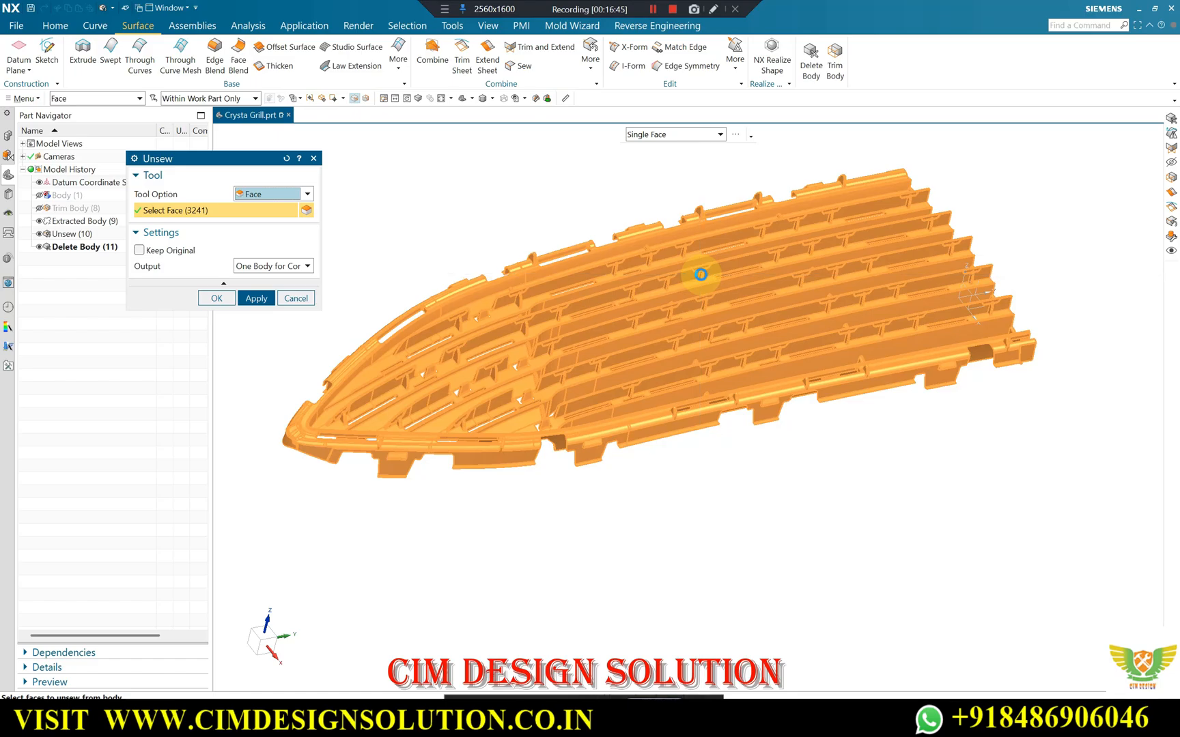
pyautogui.middleClick(701, 274)
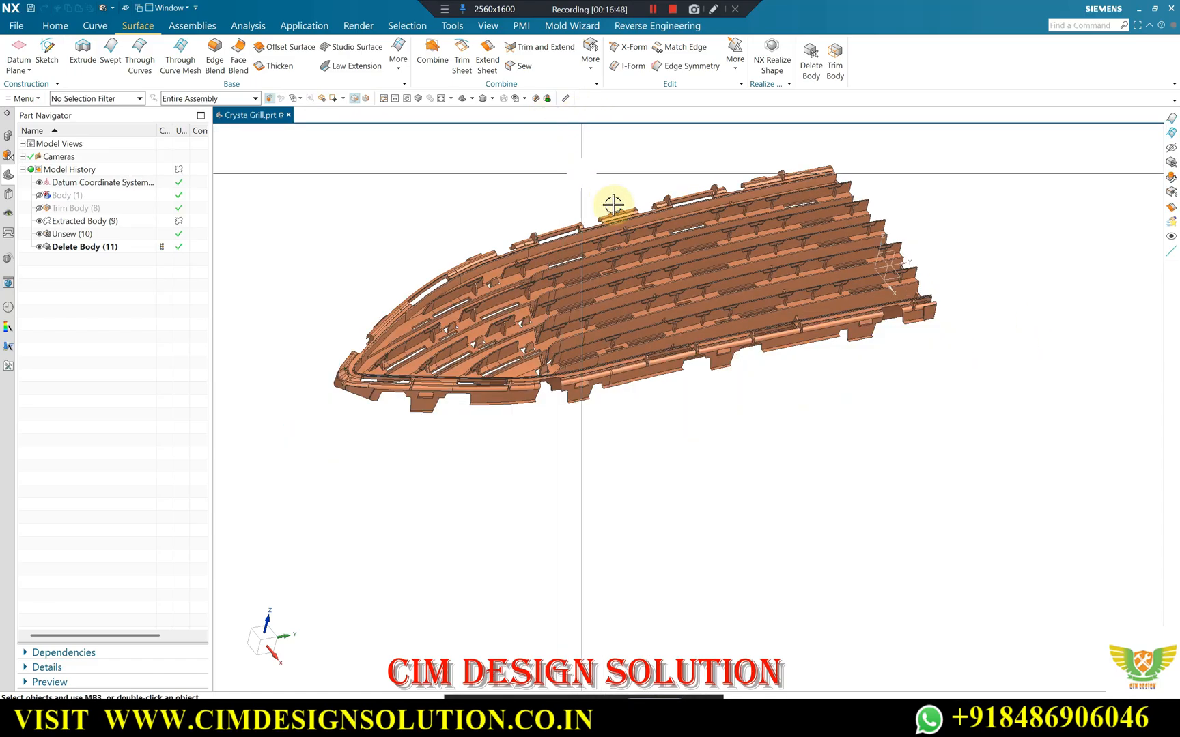
# Inspect the complete cavity sheet for its louvres, ribs and rim, from the tapered end to the wide end.
pyautogui.moveTo(613, 204); pyautogui.dragTo(637, 163, button='middle')
pyautogui.click(582, 286)
pyautogui.moveTo(459, 190); pyautogui.dragTo(474, 294, button='middle')
pyautogui.scroll(3, 499, 348)
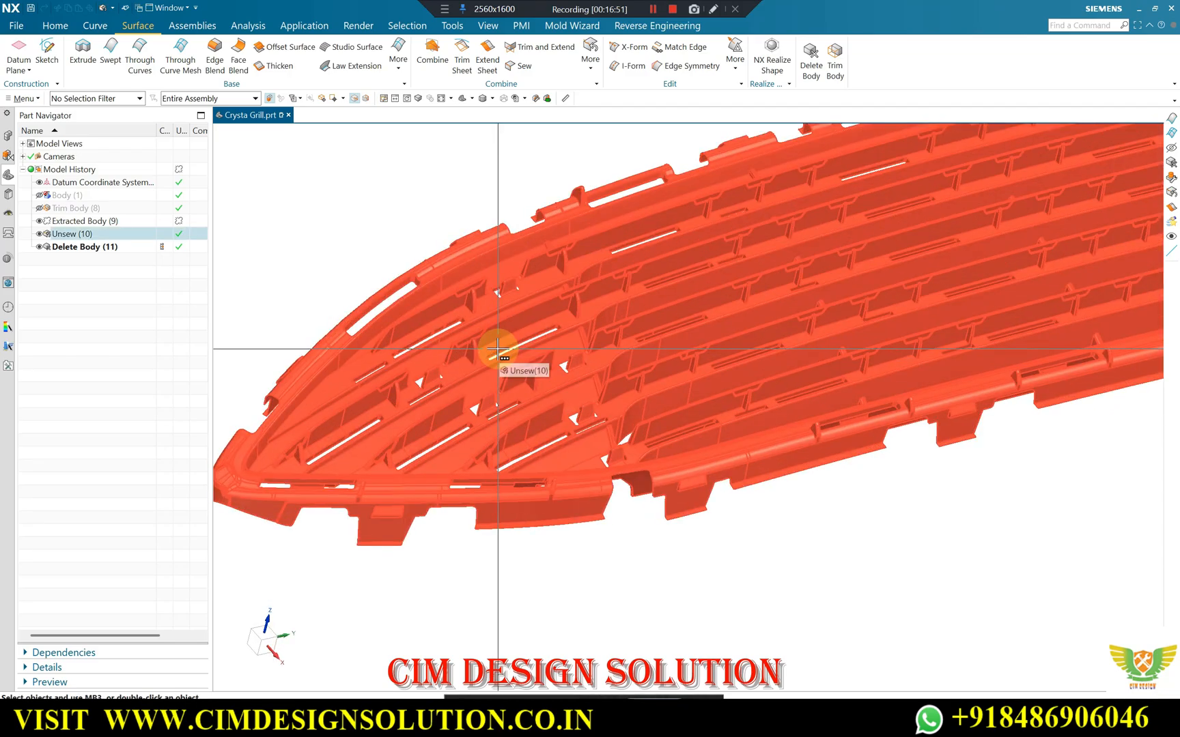
pyautogui.scroll(-2, 497, 349)
pyautogui.scroll(2, 458, 346)
pyautogui.scroll(-1, 451, 349)
pyautogui.moveTo(570, 356); pyautogui.dragTo(635, 312, button='middle')
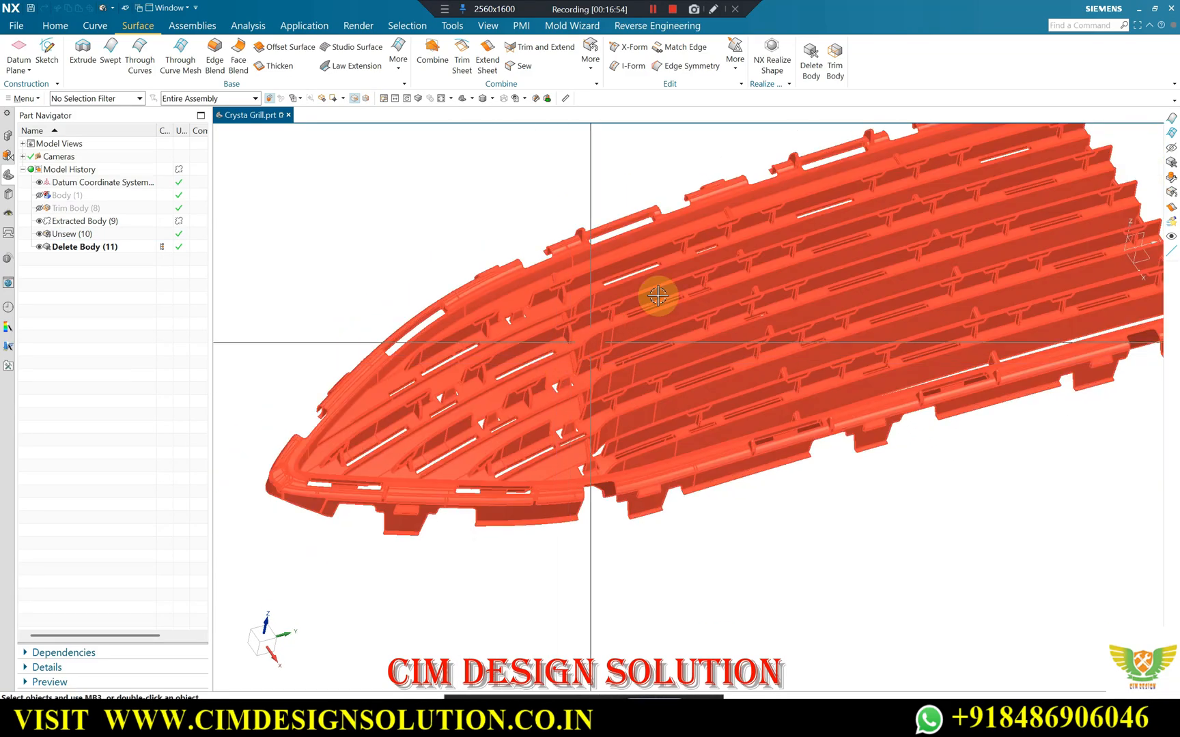
pyautogui.scroll(-2, 531, 382)
pyautogui.scroll(1, 609, 255)
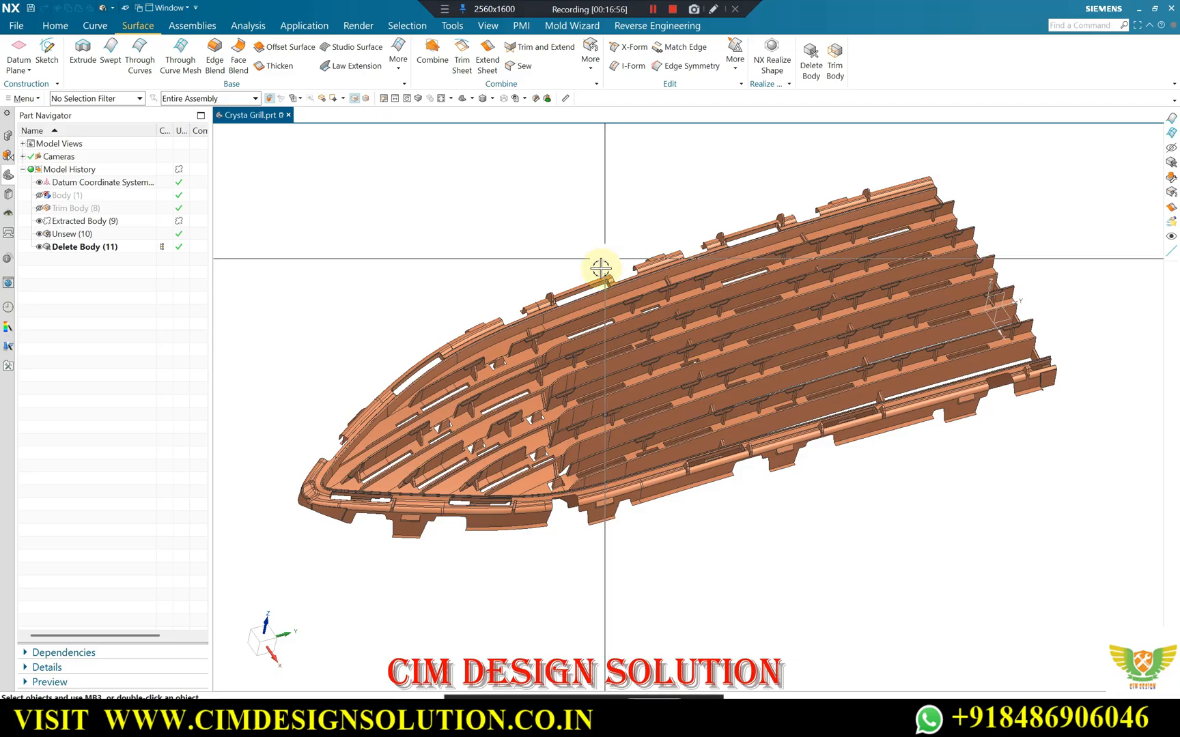
pyautogui.moveTo(606, 345); pyautogui.dragTo(632, 369, button='middle')
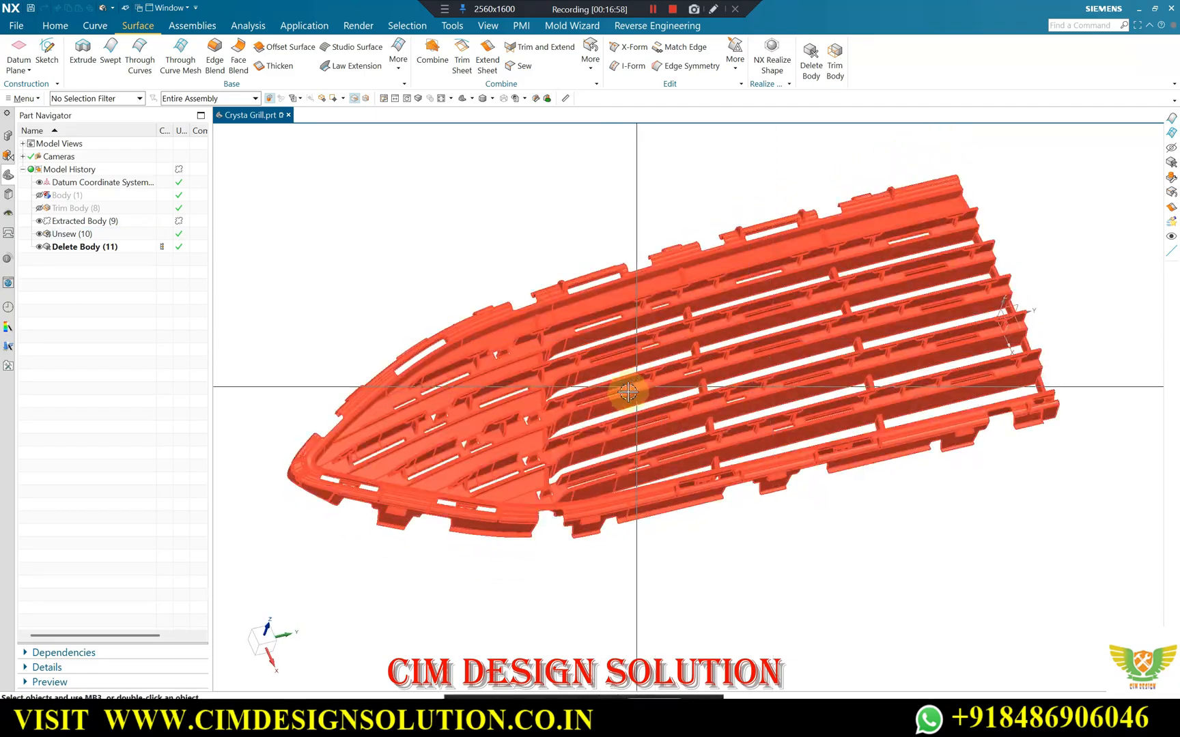
# Examine the upper rim and louvres of the cavity sheet from the opposite side and as a whole.
pyautogui.scroll(4, 566, 456)
pyautogui.moveTo(569, 440); pyautogui.dragTo(644, 290, button='middle')
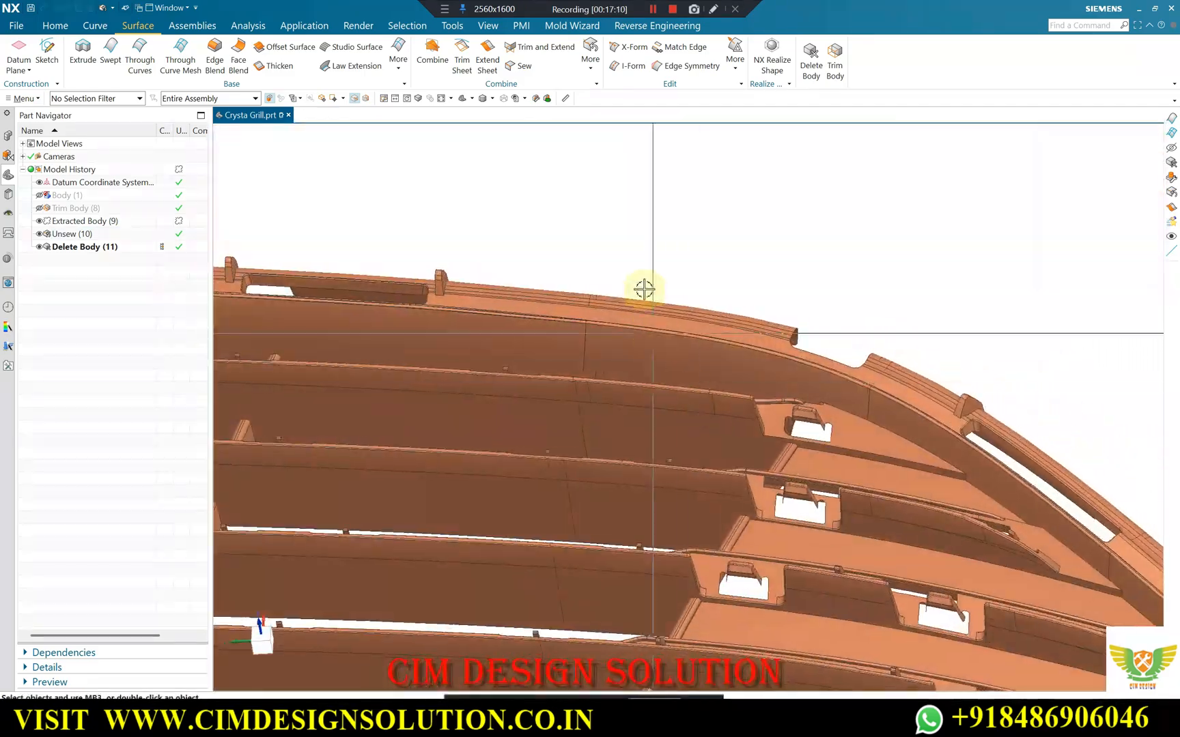
pyautogui.scroll(-4, 686, 263)
pyautogui.moveTo(756, 303)
pyautogui.mouseDown(button='middle')
pyautogui.moveTo(772, 298)
pyautogui.moveTo(751, 294)
pyautogui.mouseUp(button='middle')
pyautogui.scroll(-3, 770, 303)
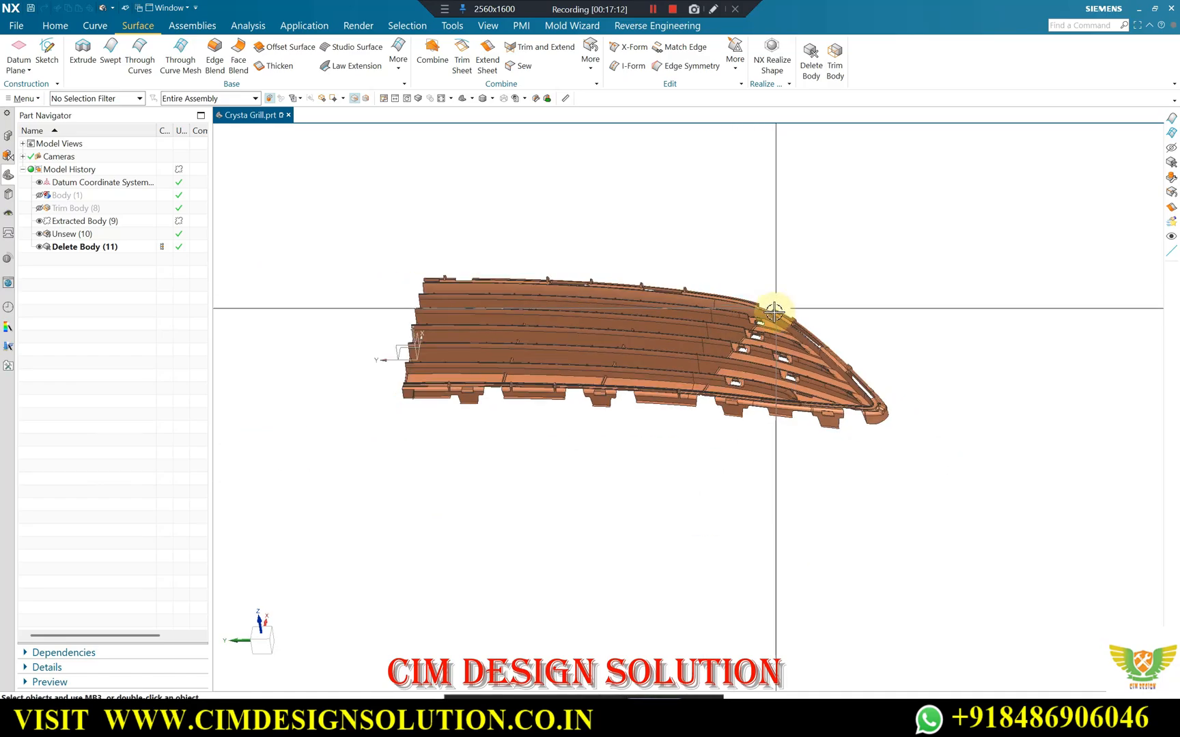
pyautogui.moveTo(617, 290); pyautogui.dragTo(490, 500, button='middle')
pyautogui.scroll(4, 442, 289)
pyautogui.scroll(-4, 737, 206)
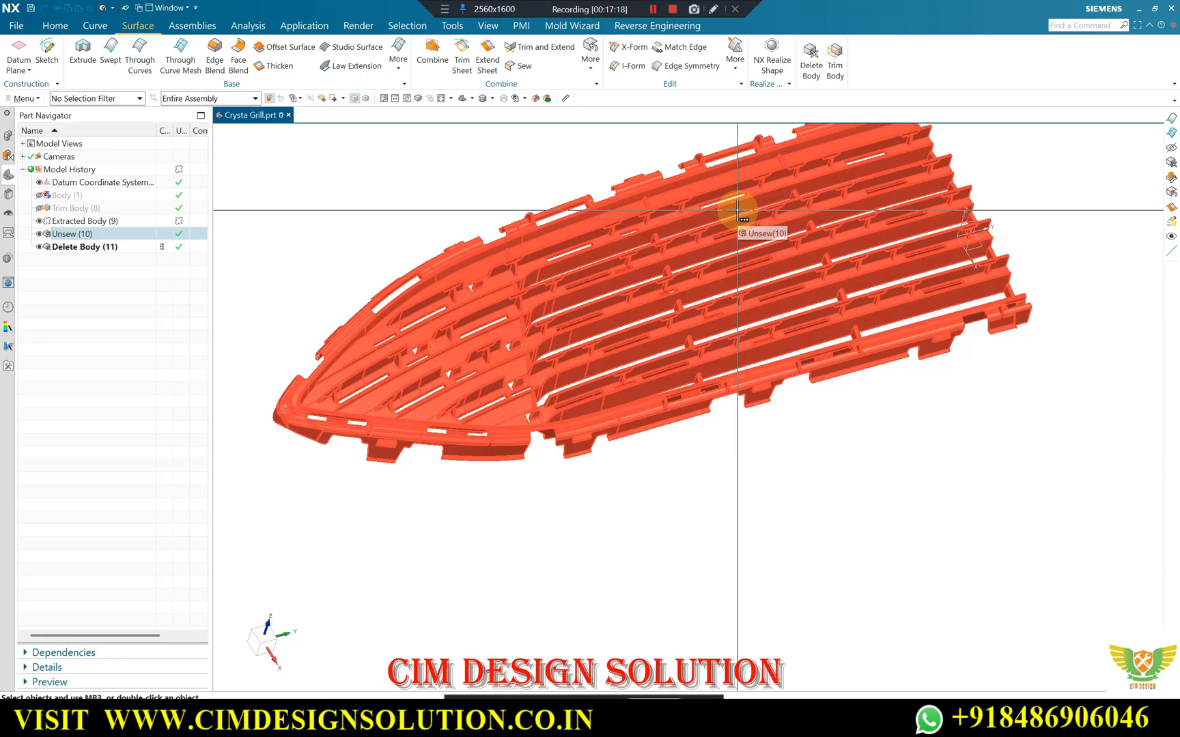
# Examine the clip cutouts and slots near the tapered end of the cavity sheet up close from the opposite side.
pyautogui.moveTo(562, 251); pyautogui.dragTo(569, 369, button='middle')
pyautogui.scroll(4, 684, 288)
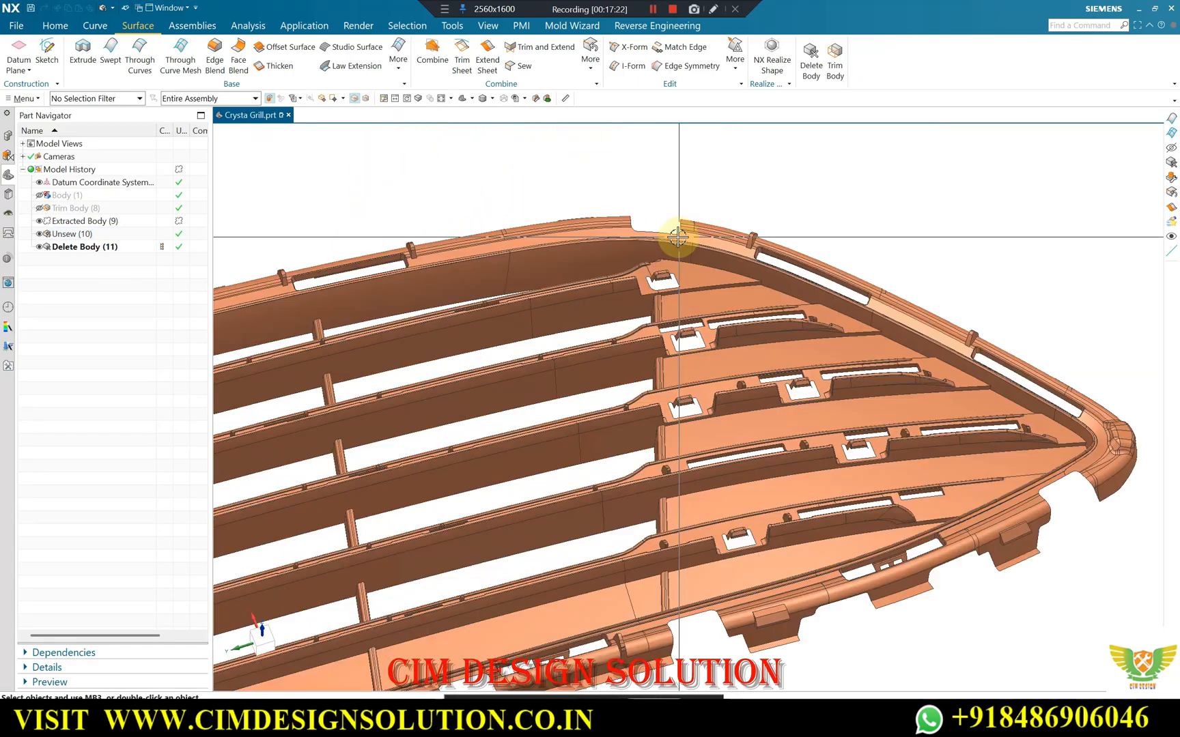
pyautogui.scroll(-1, 763, 229)
pyautogui.scroll(2, 766, 295)
pyautogui.scroll(2, 780, 280)
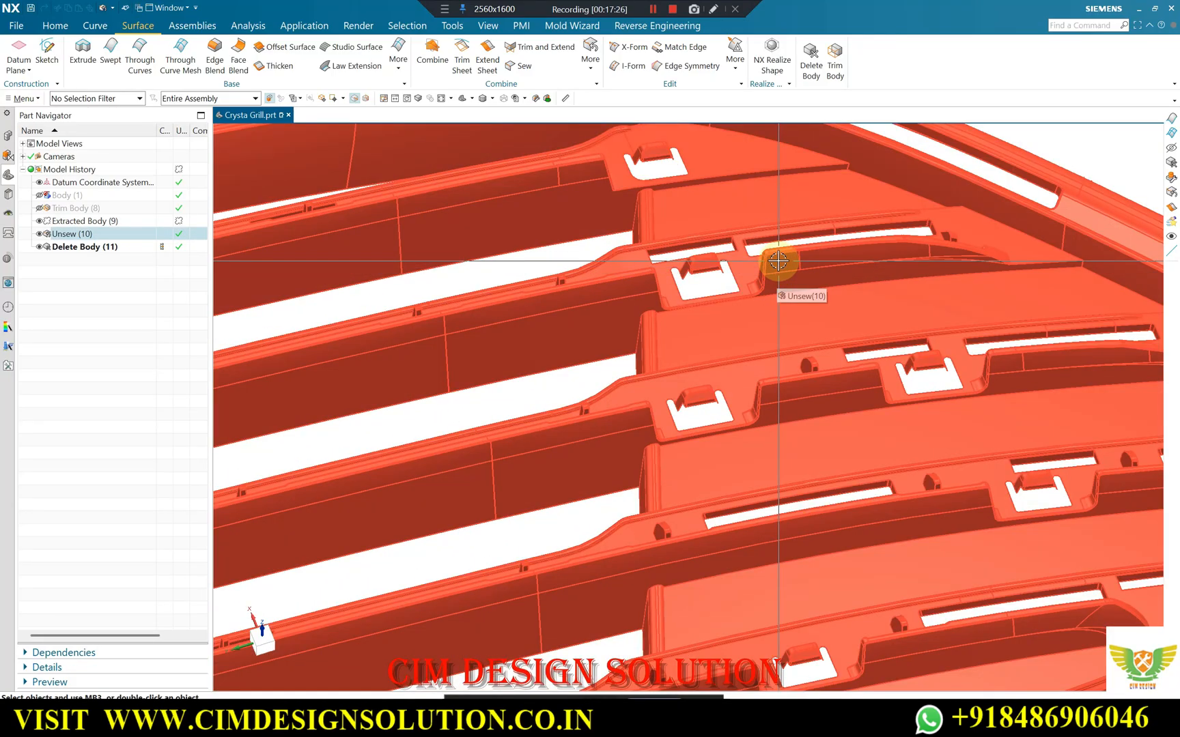
pyautogui.scroll(-3, 811, 253)
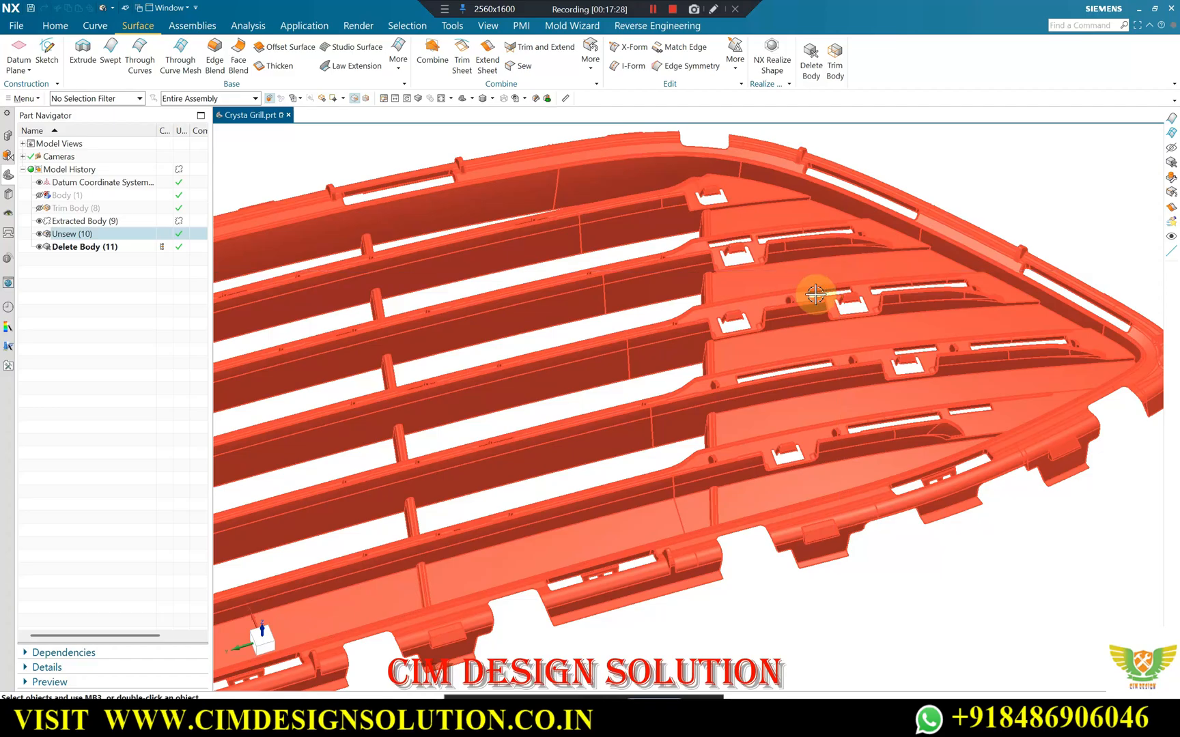
pyautogui.scroll(3, 751, 225)
pyautogui.scroll(2, 763, 312)
pyautogui.scroll(-5, 761, 197)
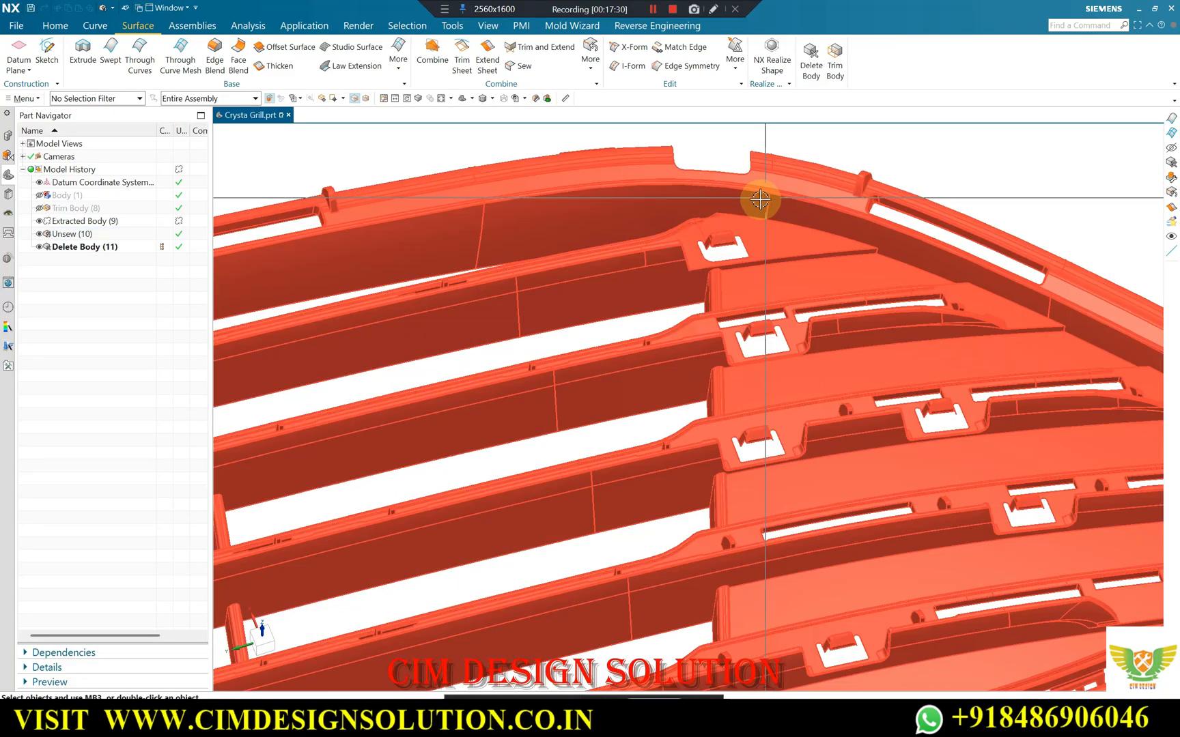
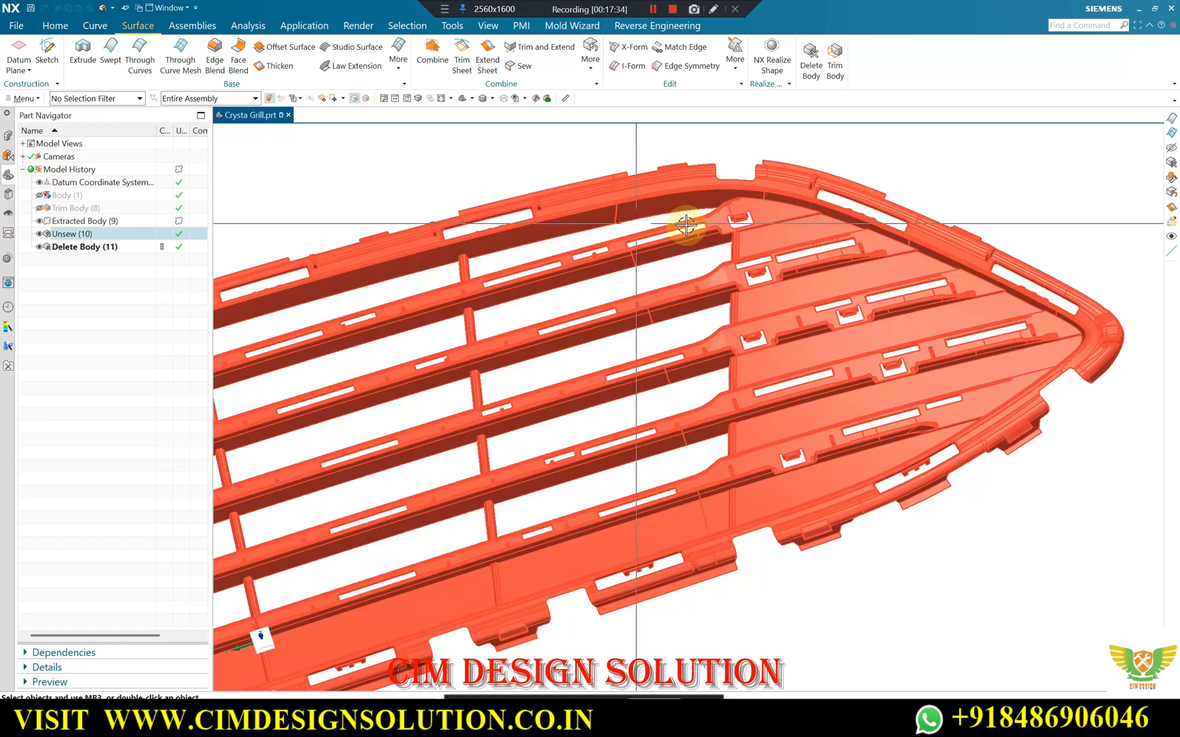
# Examine the cavity sheet as a whole and the U-shaped clip cutout where the louvres meet the tapered end up close.
pyautogui.scroll(-5, 832, 270)
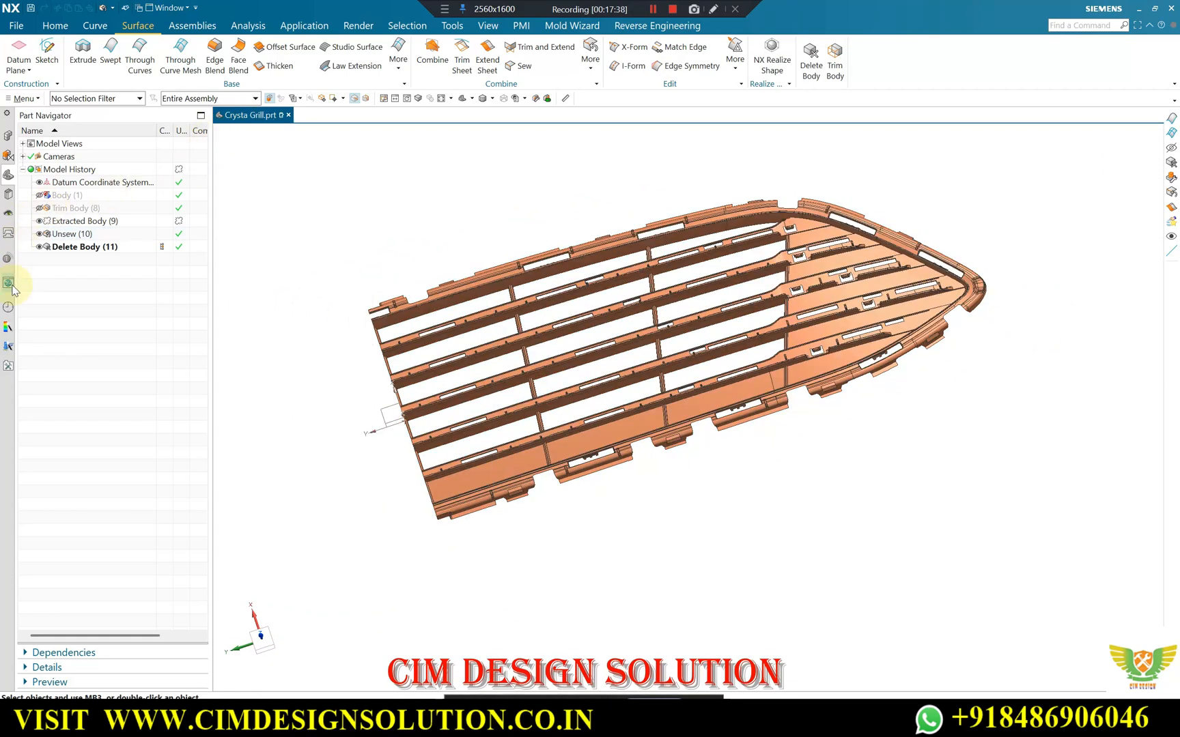
pyautogui.click(9, 307)
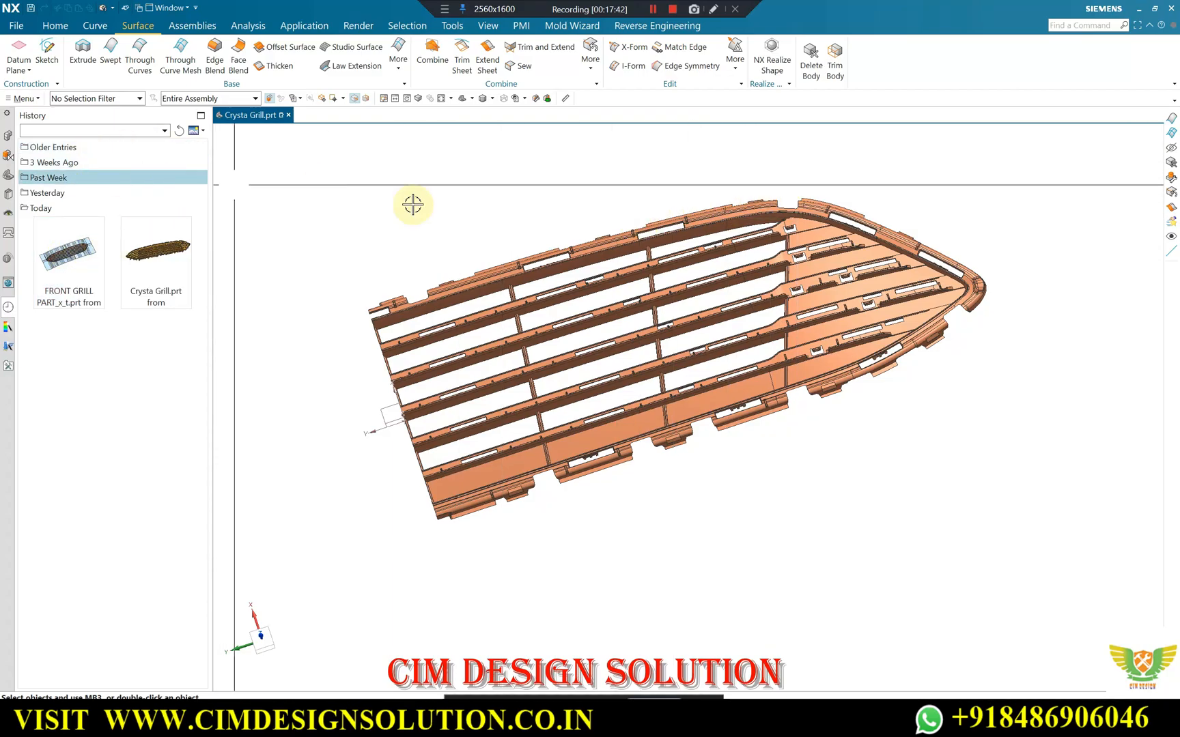
pyautogui.scroll(3, 733, 208)
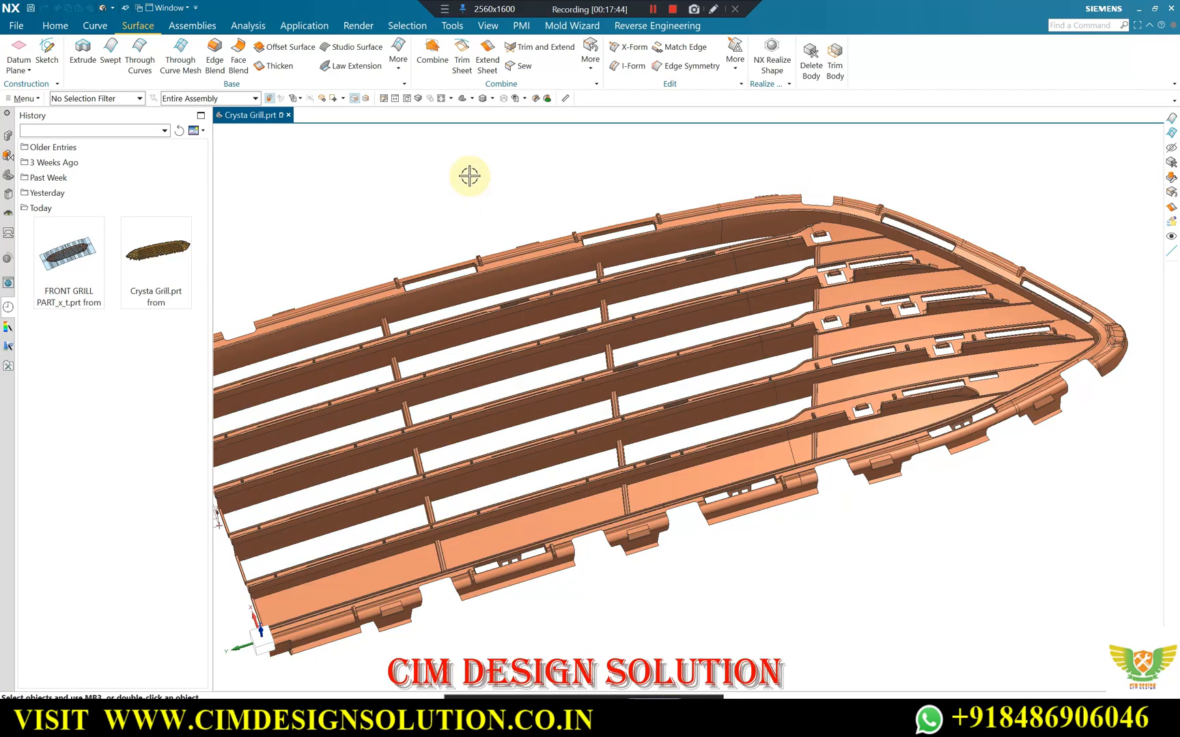
pyautogui.scroll(10, 679, 211)
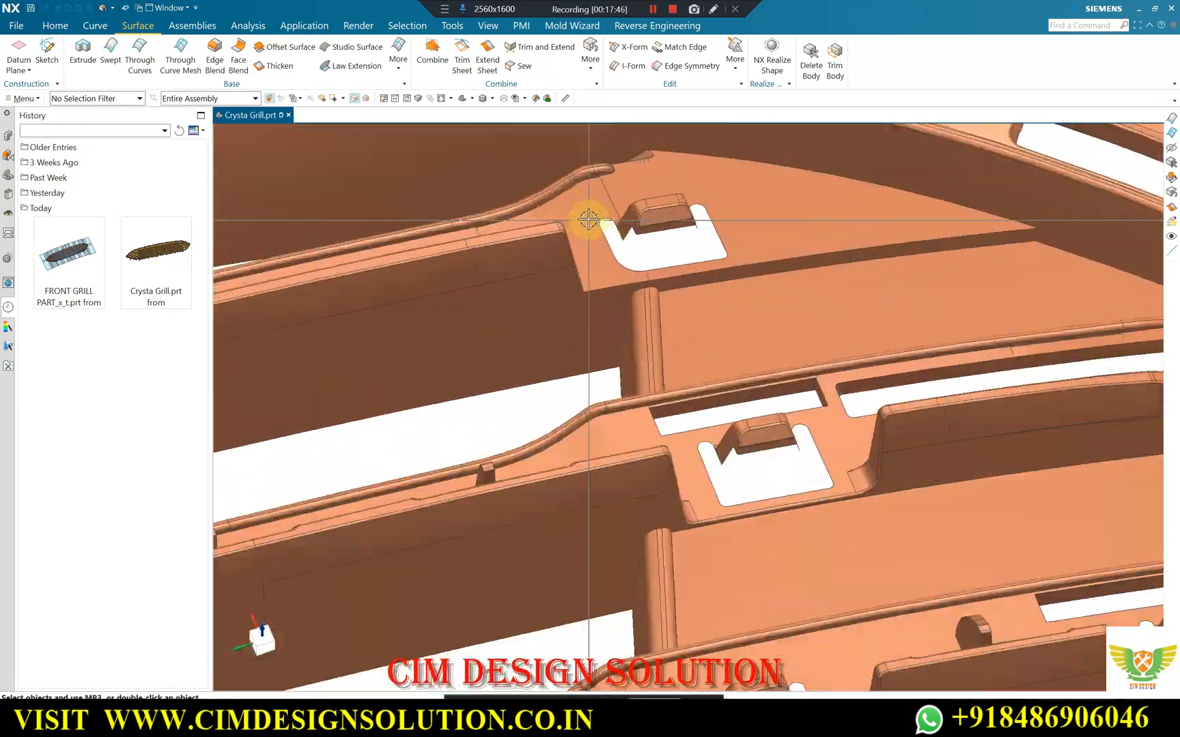
pyautogui.moveTo(587, 219); pyautogui.dragTo(554, 212, button='middle')
pyautogui.moveTo(662, 244); pyautogui.dragTo(801, 282, button='middle')
pyautogui.scroll(3, 740, 261)
pyautogui.scroll(-3, 740, 261)
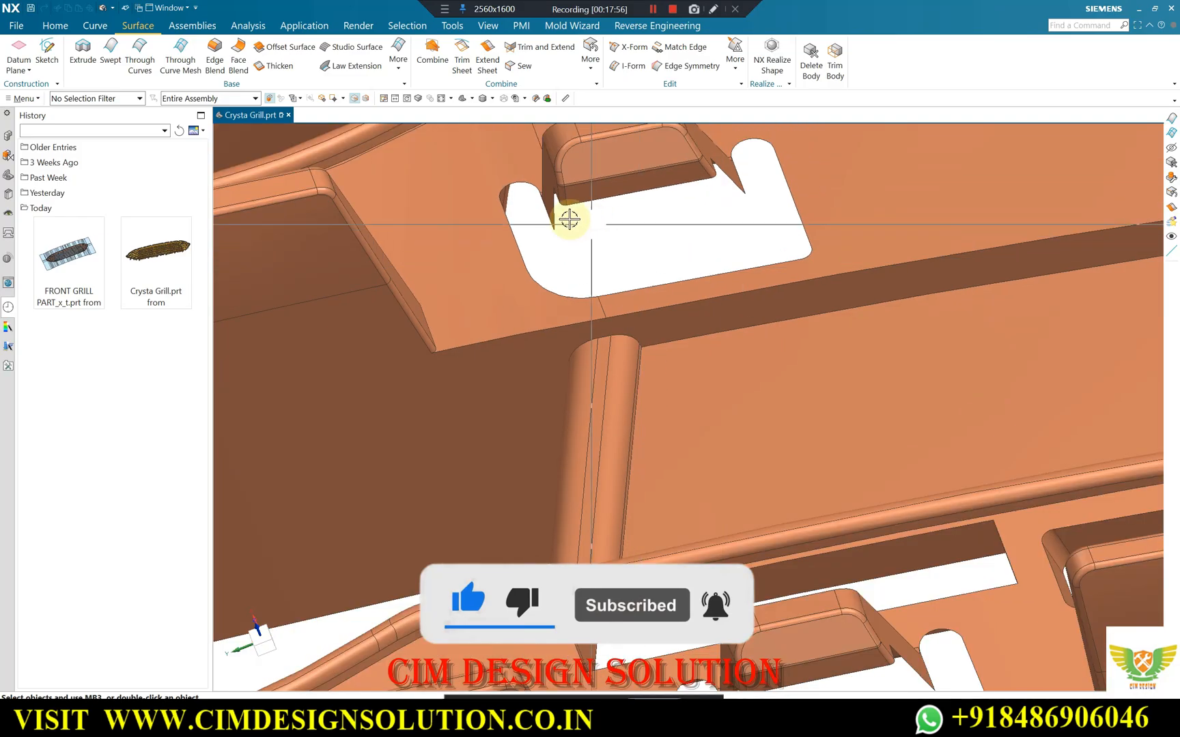
pyautogui.scroll(5, 595, 205)
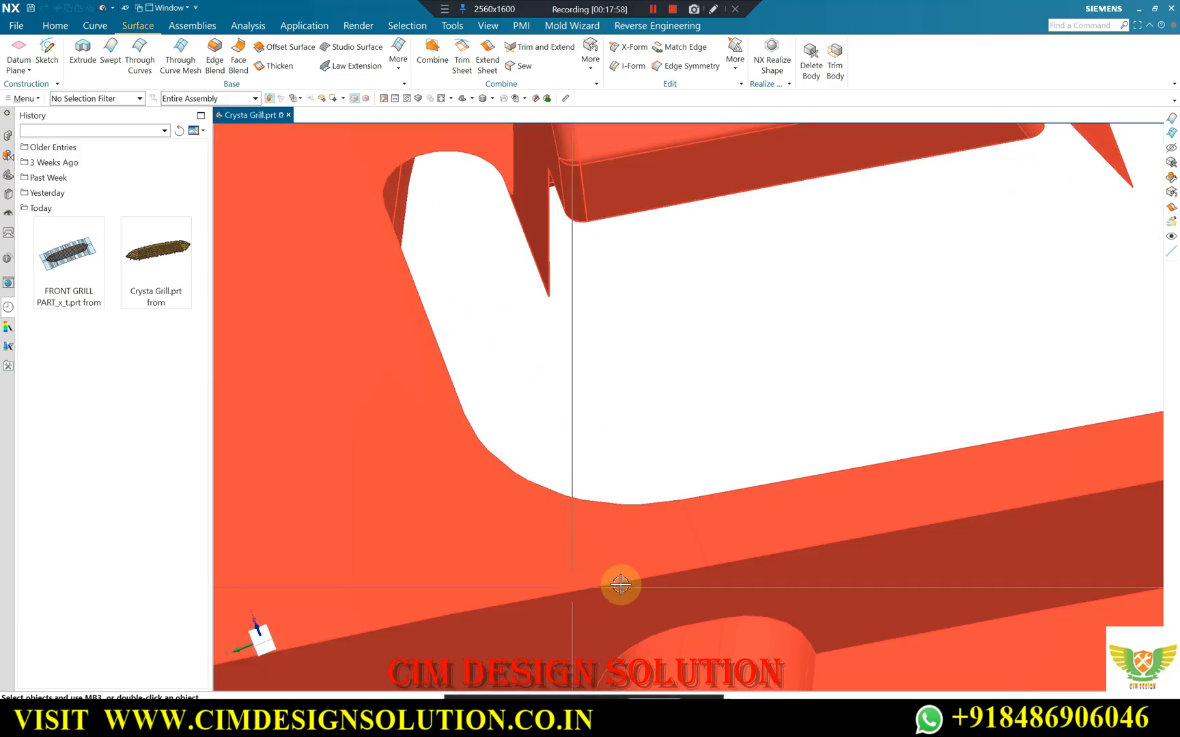
pyautogui.scroll(-3, 595, 318)
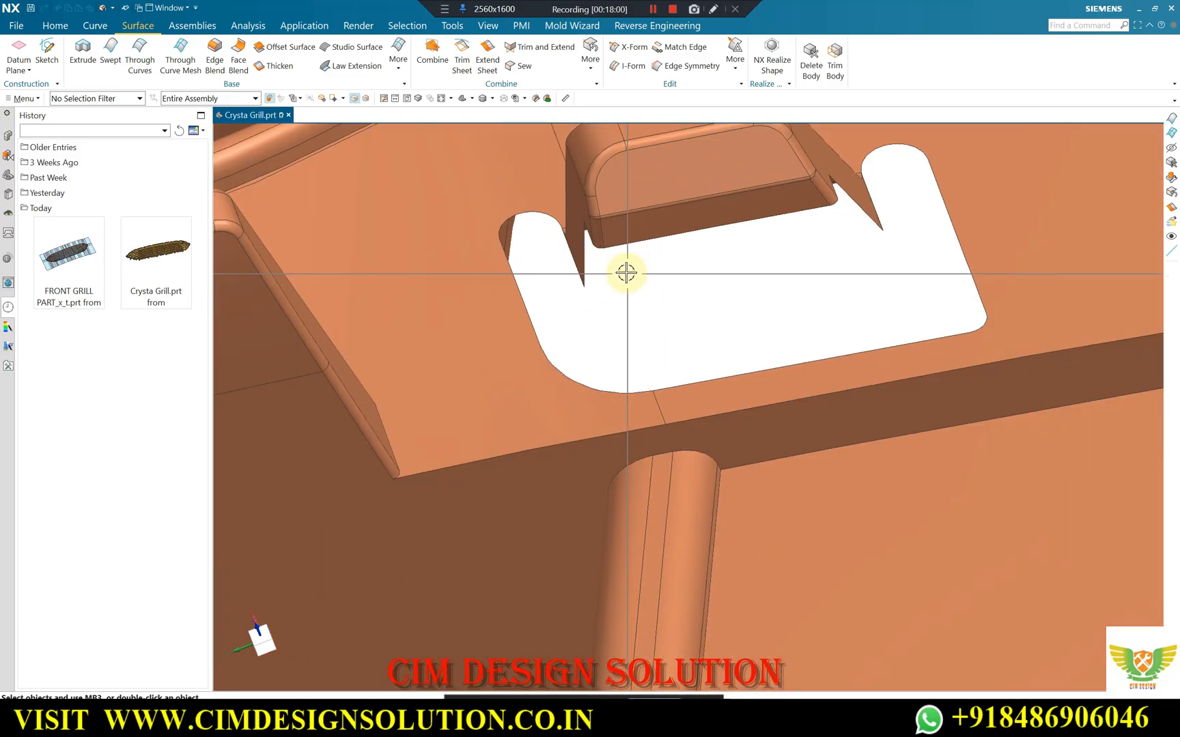
pyautogui.scroll(5, 627, 271)
pyautogui.scroll(-3, 568, 267)
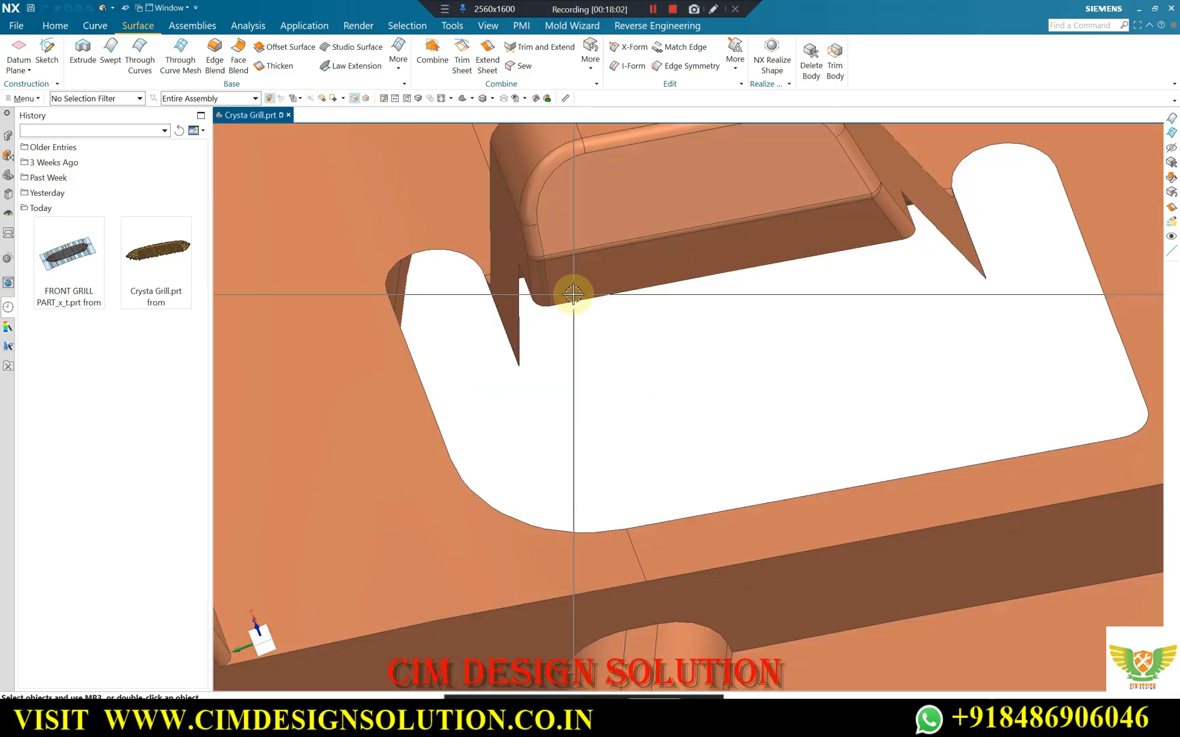
# Examine the open gap around the clip tab in the cutout, looking straight on and from oblique angles.
pyautogui.press('F8')
pyautogui.scroll(7, 700, 508)
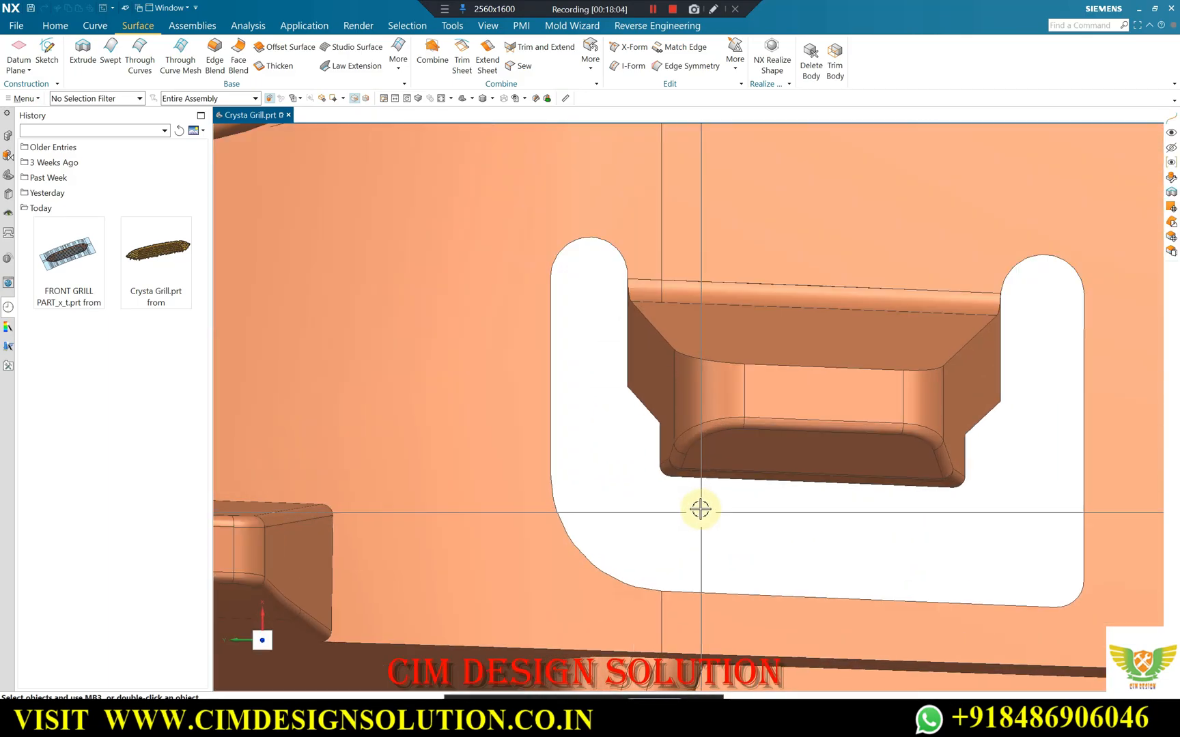
pyautogui.scroll(-3, 619, 411)
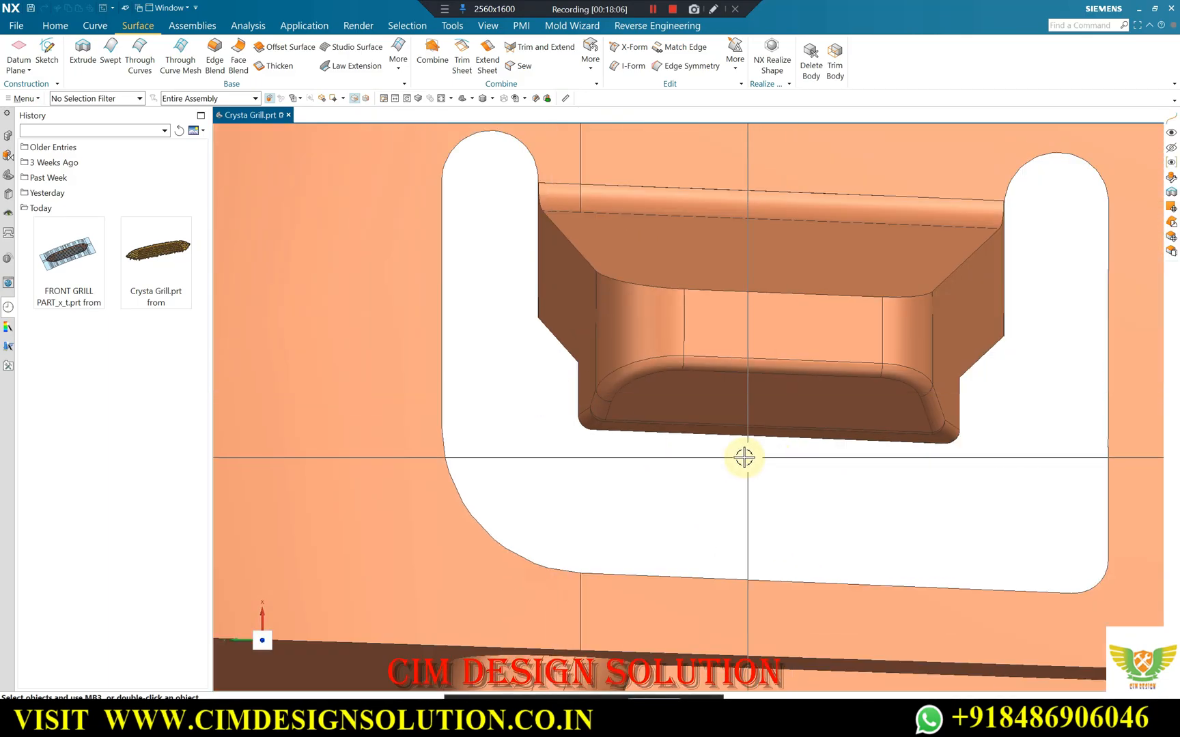
pyautogui.scroll(2, 569, 440)
pyautogui.moveTo(589, 425); pyautogui.dragTo(623, 398, button='middle')
pyautogui.scroll(-4, 706, 330)
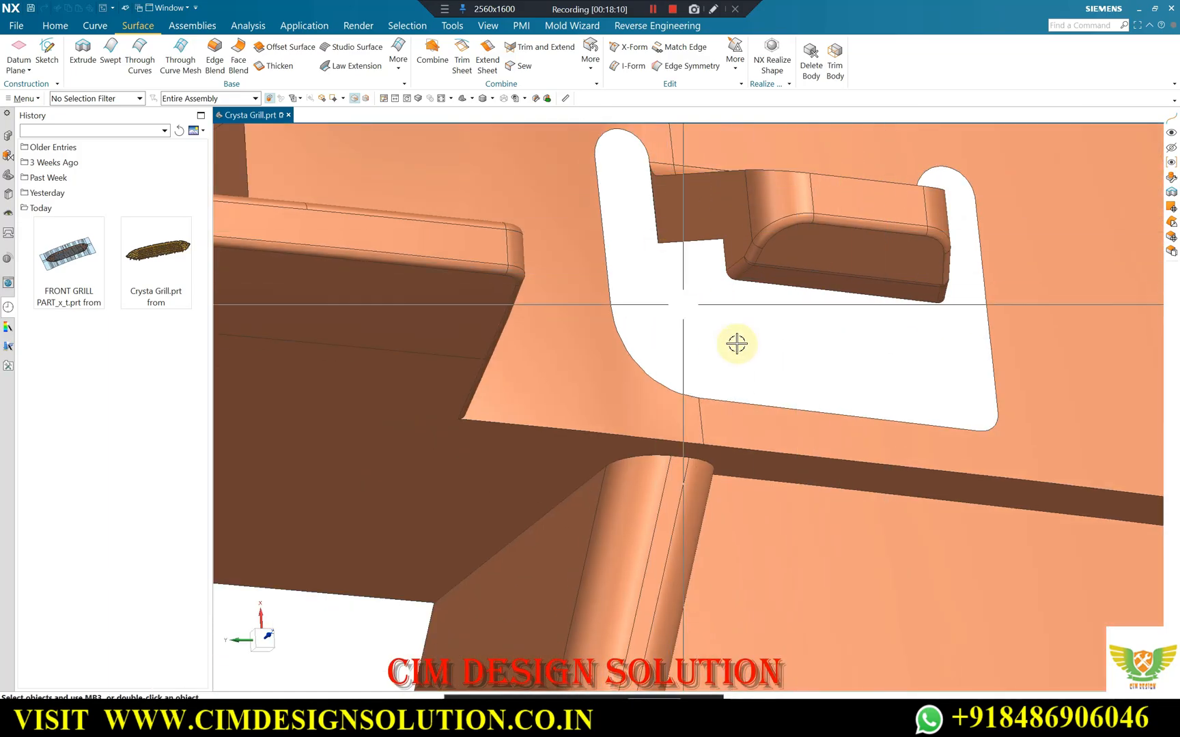
pyautogui.scroll(1, 810, 331)
pyautogui.scroll(6, 762, 325)
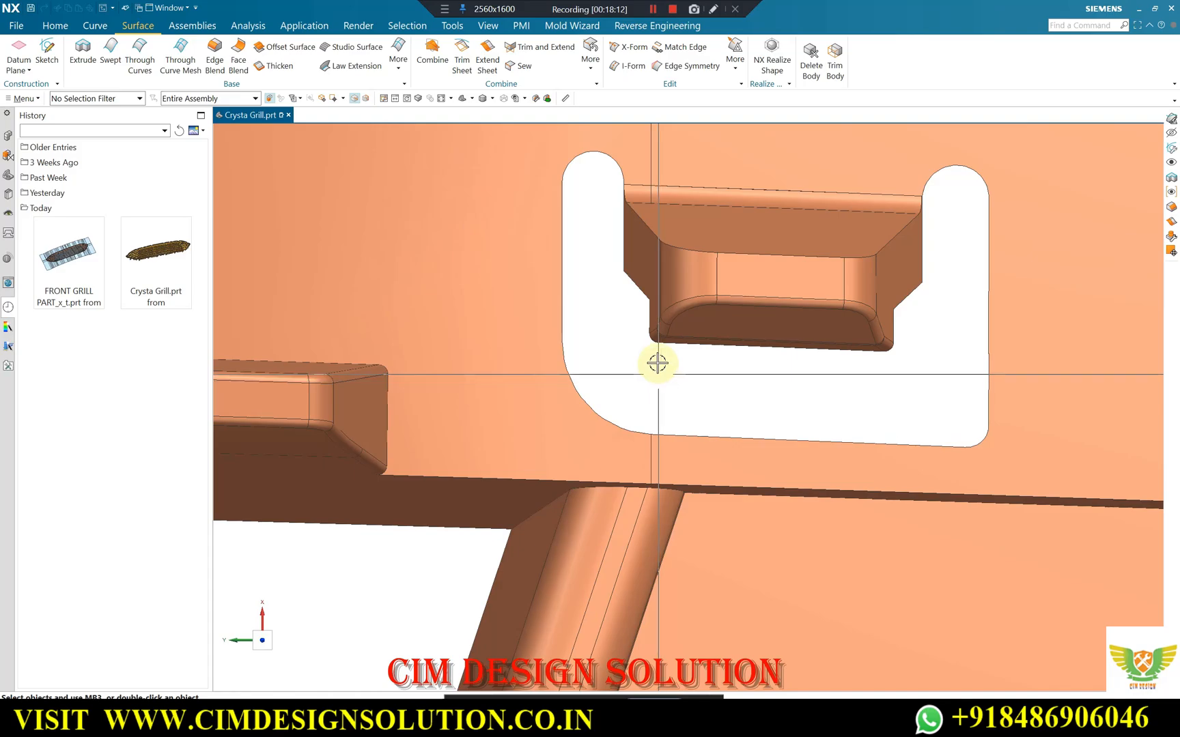
pyautogui.scroll(-4, 641, 331)
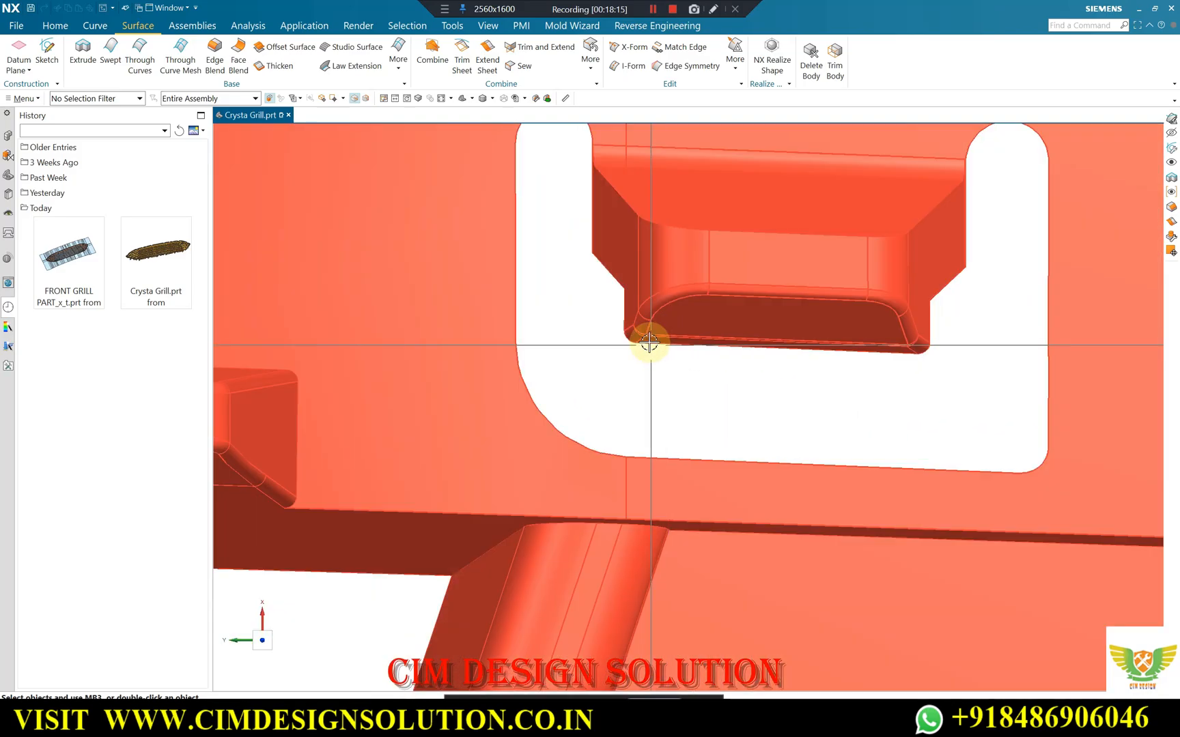
pyautogui.scroll(-3, 642, 355)
pyautogui.moveTo(642, 342); pyautogui.dragTo(661, 314, button='middle')
pyautogui.scroll(-2, 656, 355)
pyautogui.scroll(4, 661, 301)
pyautogui.scroll(2, 659, 286)
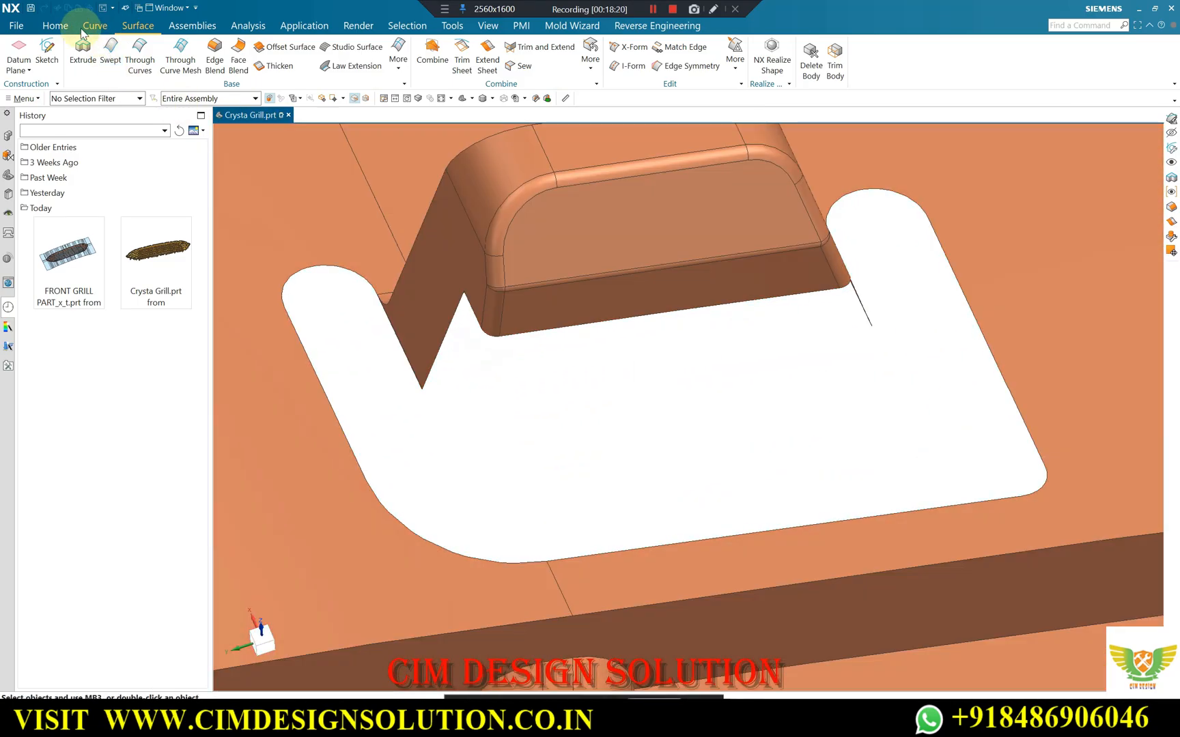
# Extrude the rounded corner edge of the clip tab from 5 to 0 mm along the adjacent tab edge, reversed to extend into the cutout.
pyautogui.click(65, 26)
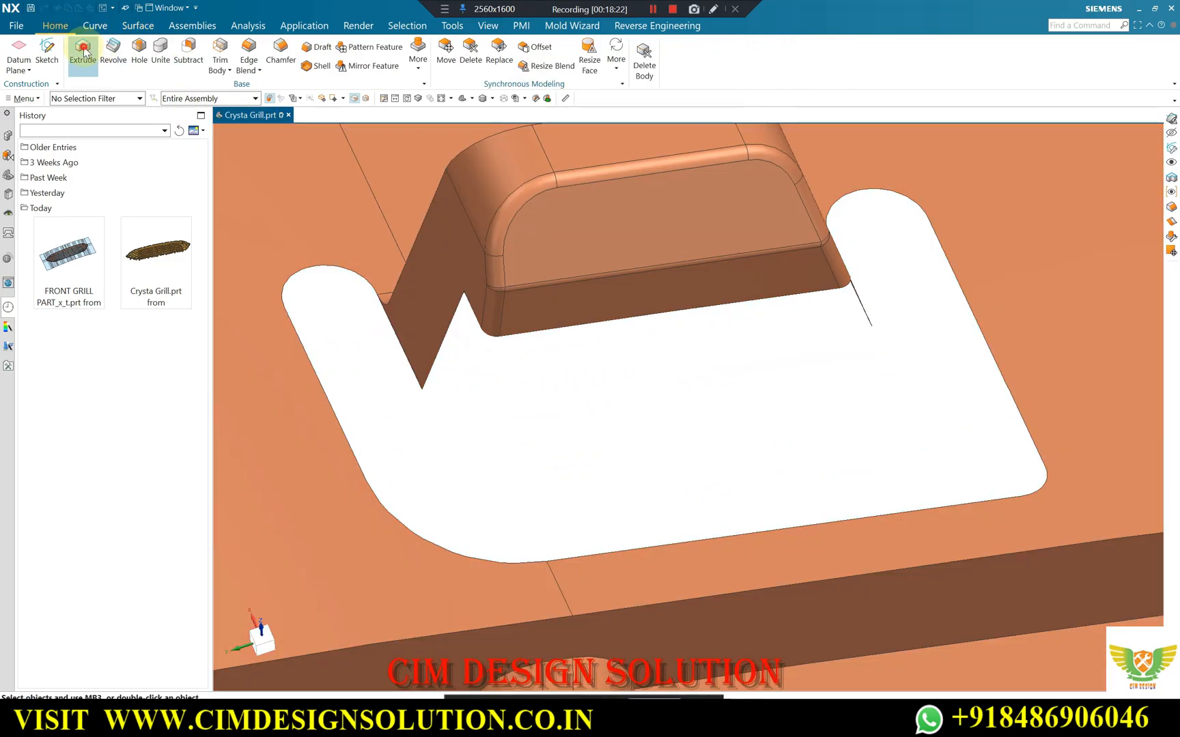
pyautogui.press('x')
pyautogui.scroll(2, 524, 353)
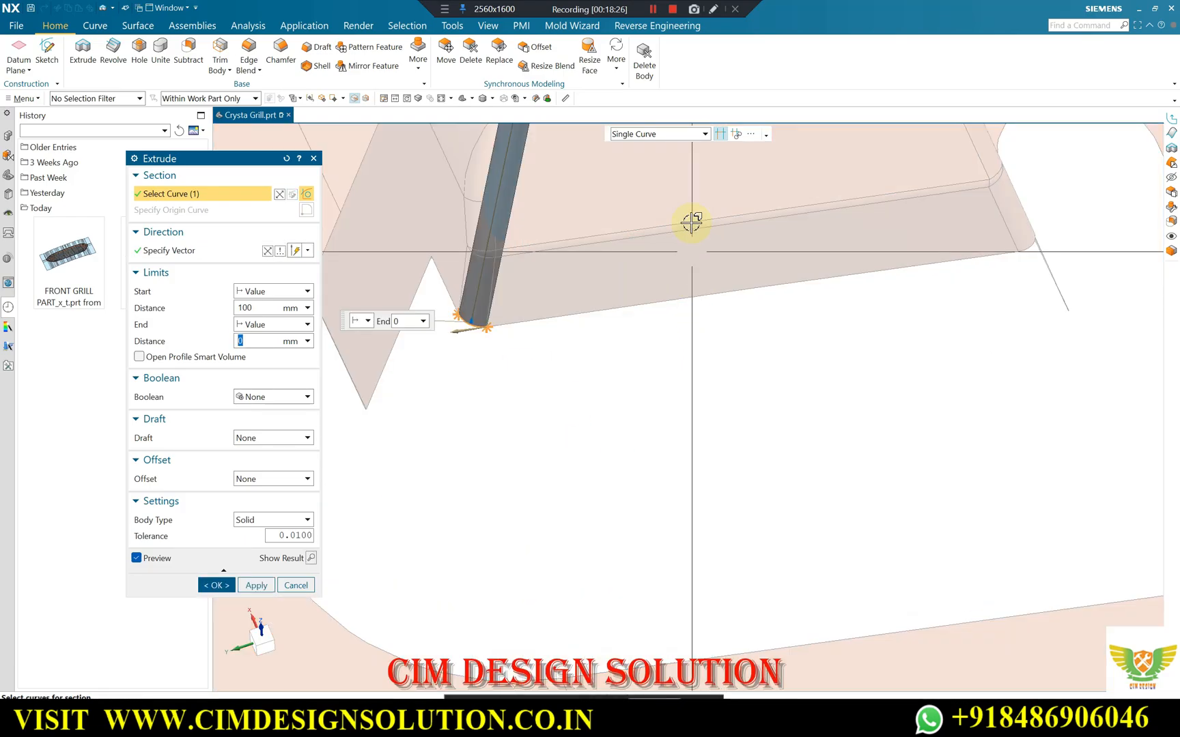
pyautogui.click(721, 135)
pyautogui.click(215, 246)
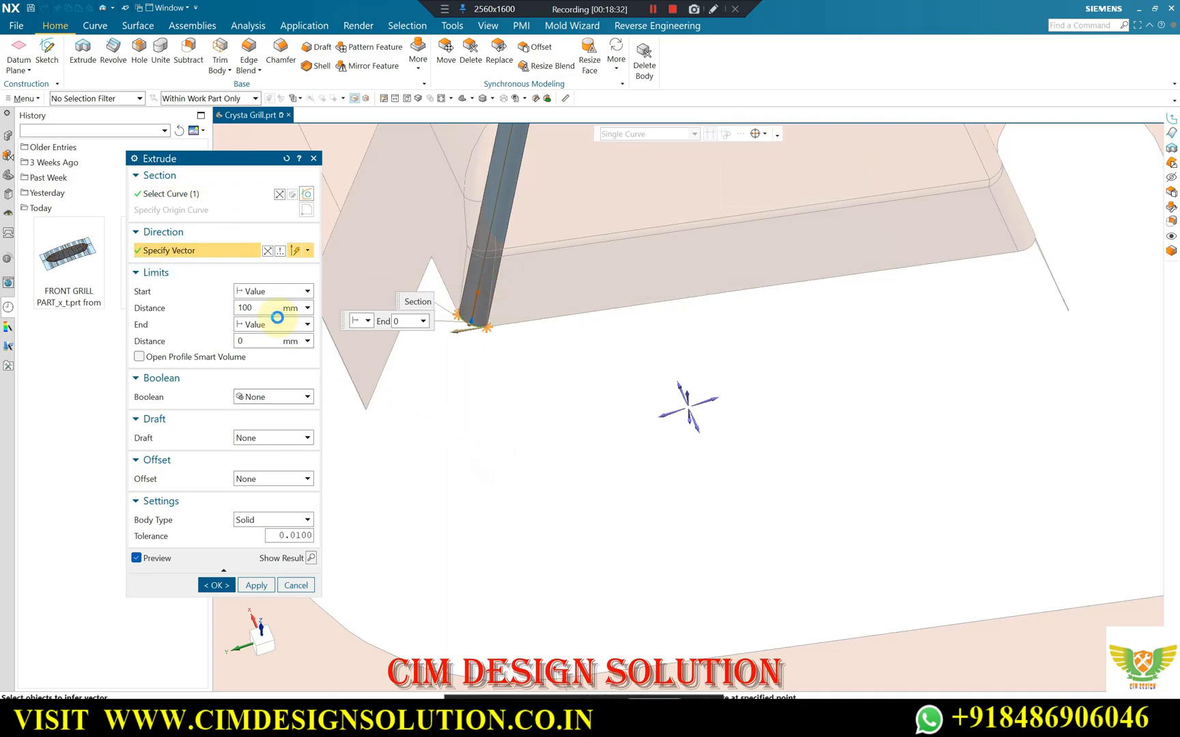
pyautogui.doubleClick(261, 308)
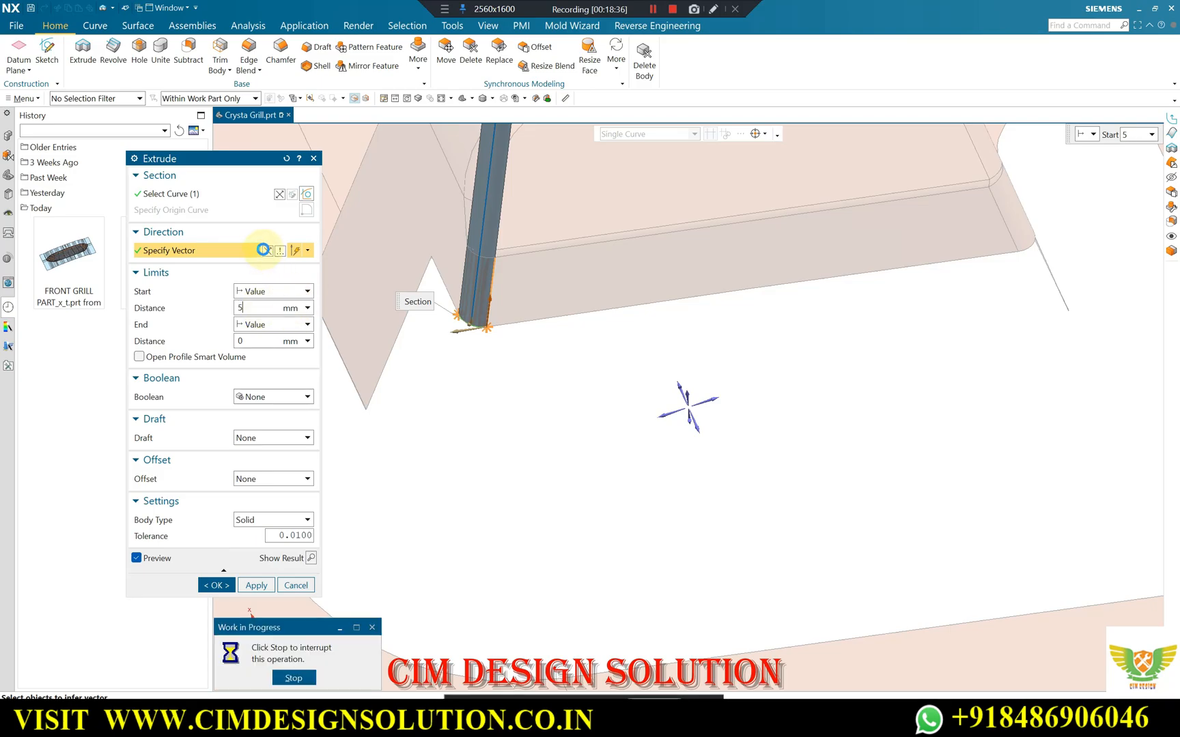
pyautogui.click(266, 250)
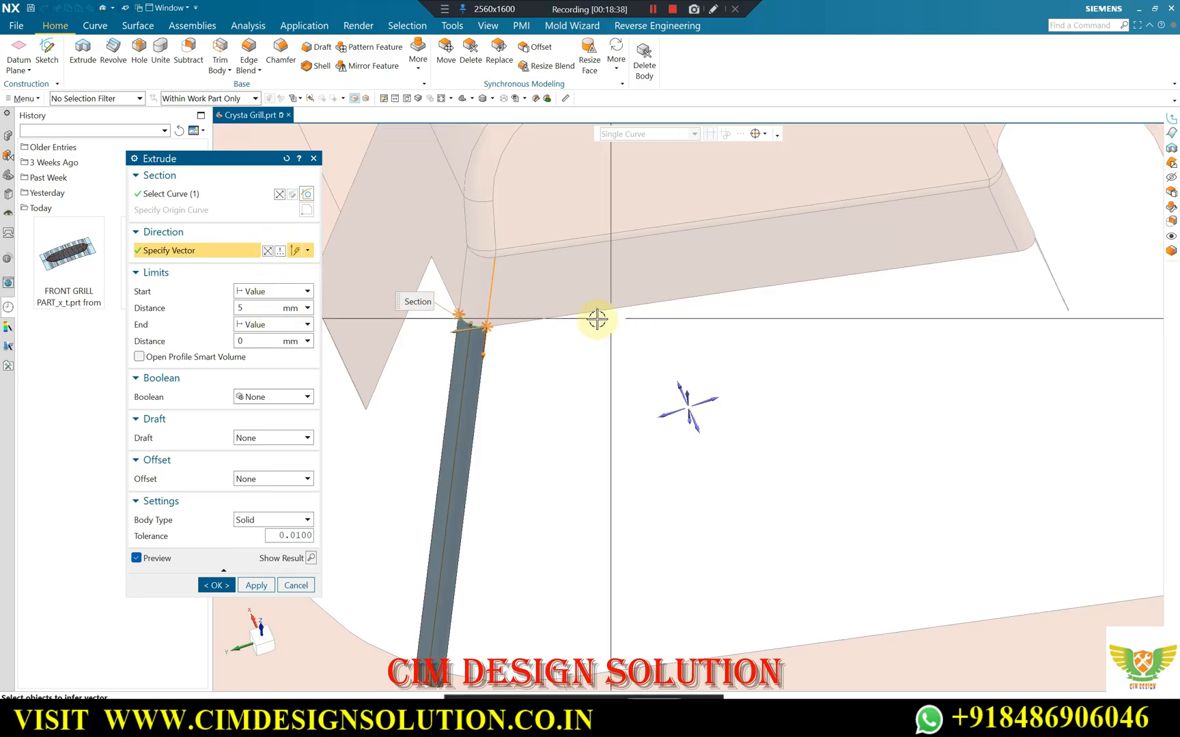
pyautogui.click(260, 588)
# Extrude the rounded edge at the tab's opposite corner from 5 to 0 mm into the cutout, reversing the direction along its adjacent edge.
pyautogui.scroll(-4, 682, 327)
pyautogui.moveTo(693, 310); pyautogui.dragTo(656, 301, button='middle')
pyautogui.scroll(4, 660, 301)
pyautogui.click(659, 283)
pyautogui.click(200, 250)
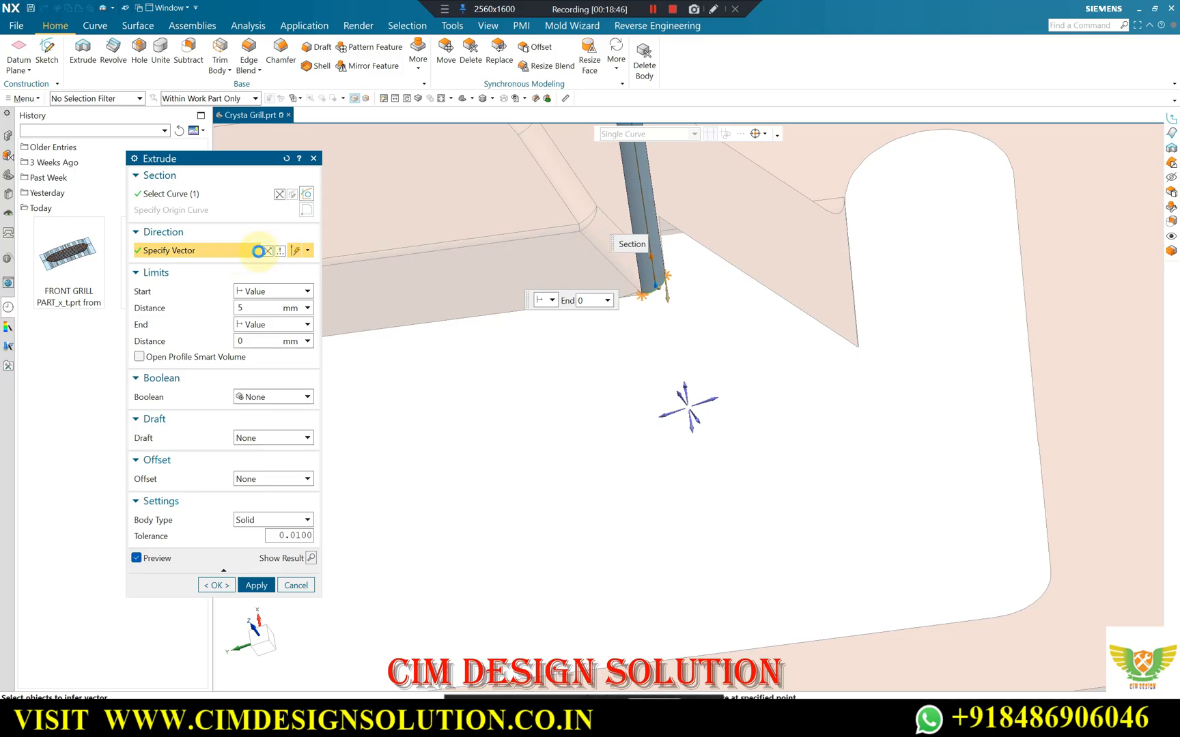
pyautogui.click(266, 250)
pyautogui.click(256, 585)
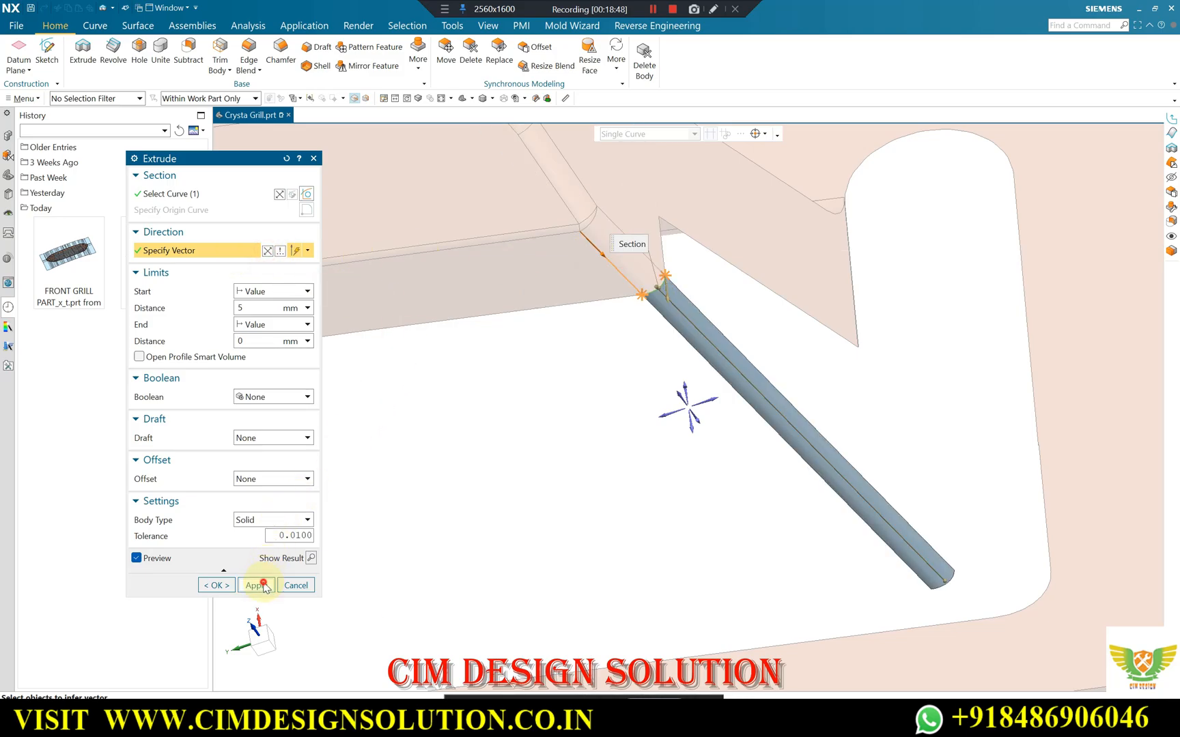
pyautogui.moveTo(716, 356); pyautogui.dragTo(848, 295, button='middle')
pyautogui.scroll(3, 848, 295)
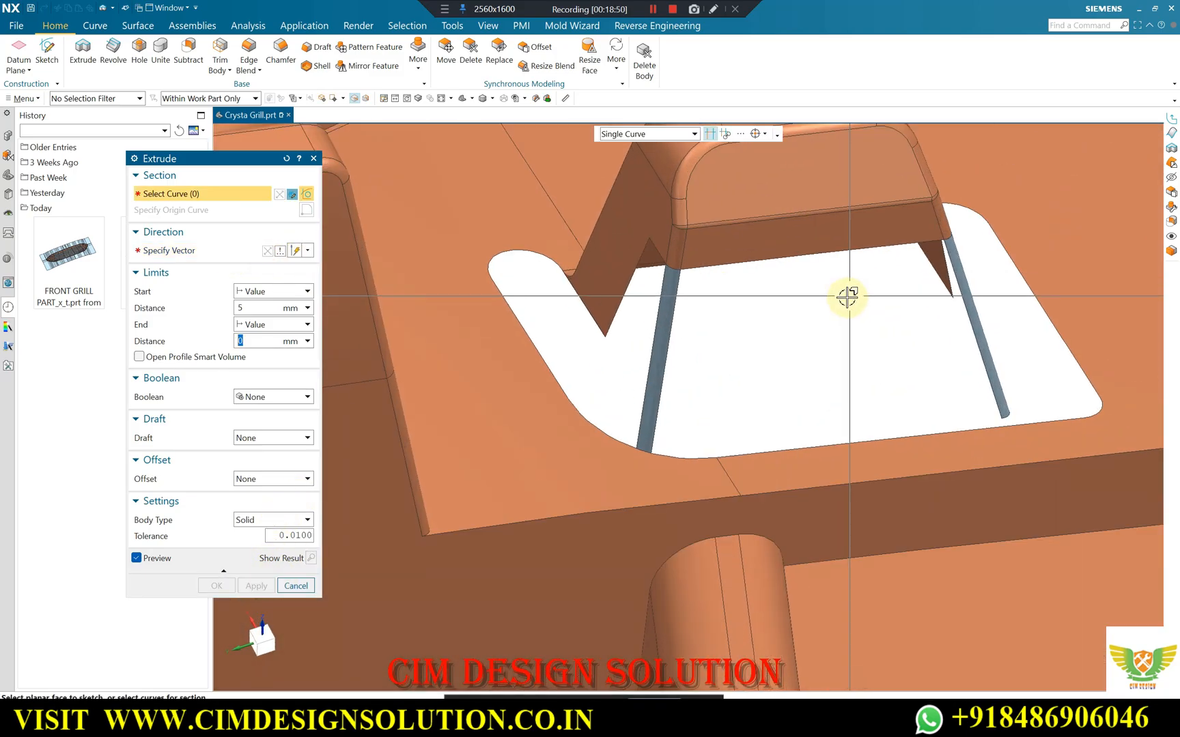
pyautogui.press('Escape')
# Create a Swept surface from the tab's long free edge, guided by the inner edges of both extruded strips, with Preserve Shape off.
pyautogui.click(135, 26)
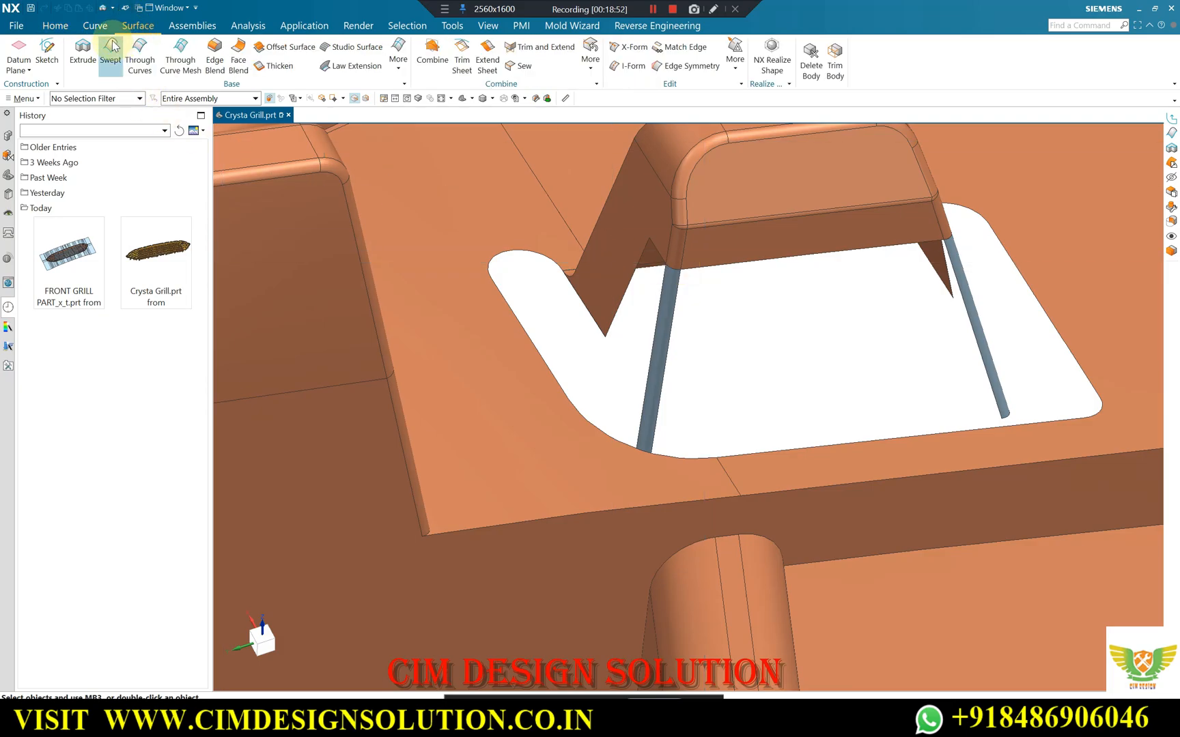
pyautogui.click(754, 263)
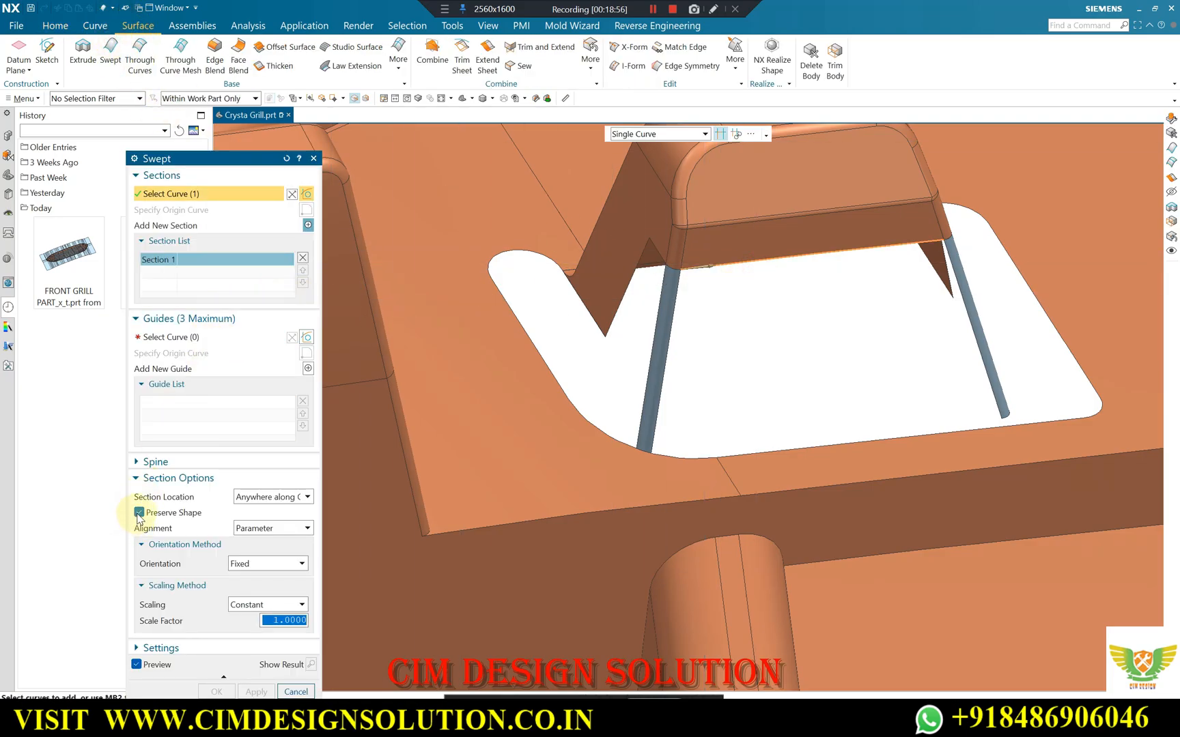
pyautogui.click(199, 337)
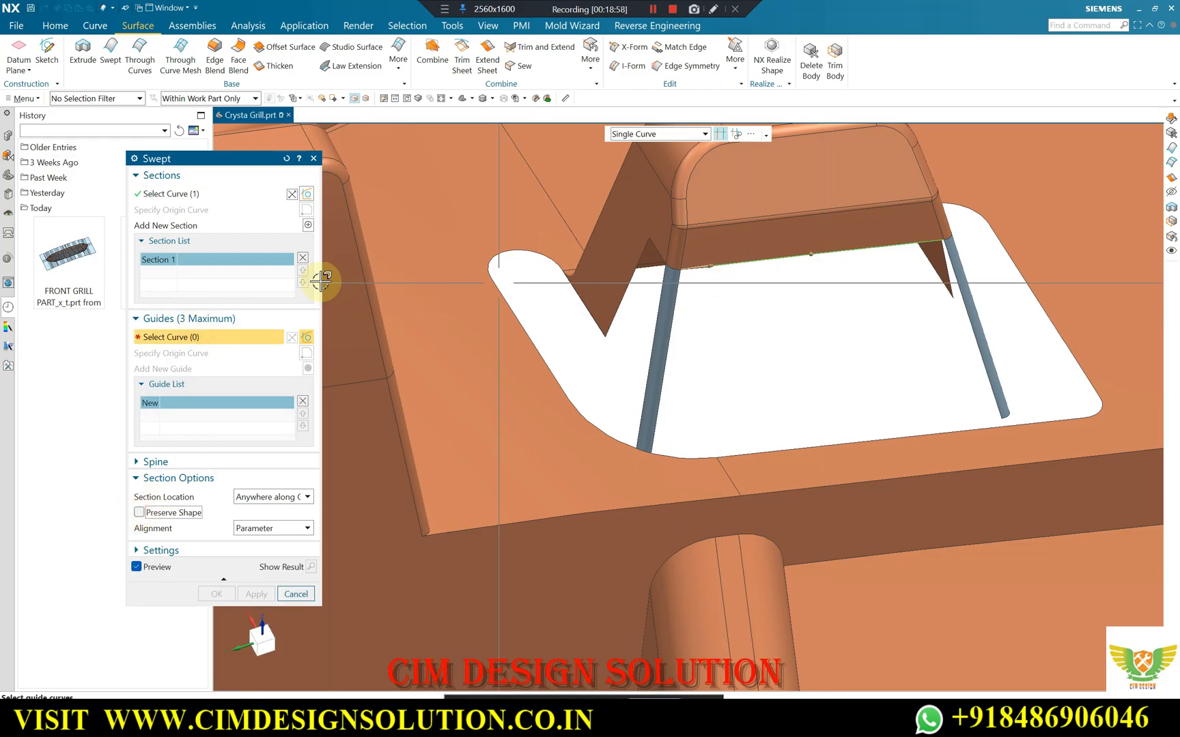
pyautogui.click(679, 299)
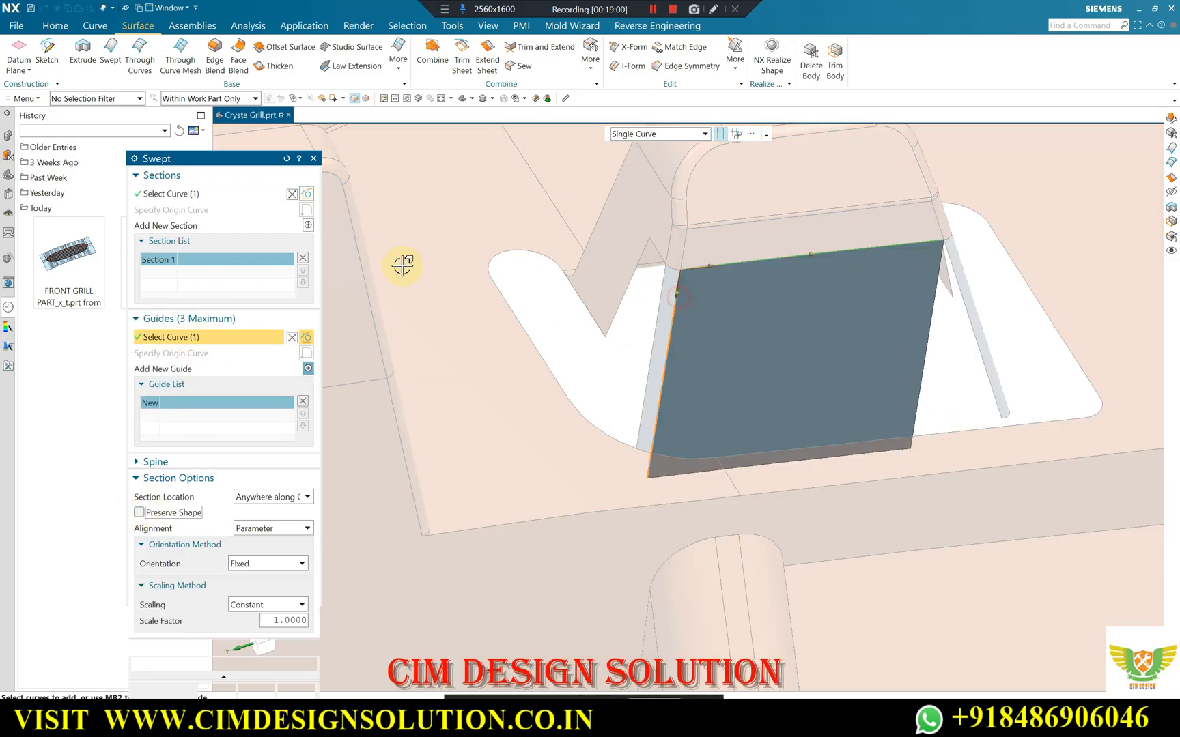
pyautogui.click(308, 368)
pyautogui.click(960, 304)
pyautogui.click(263, 635)
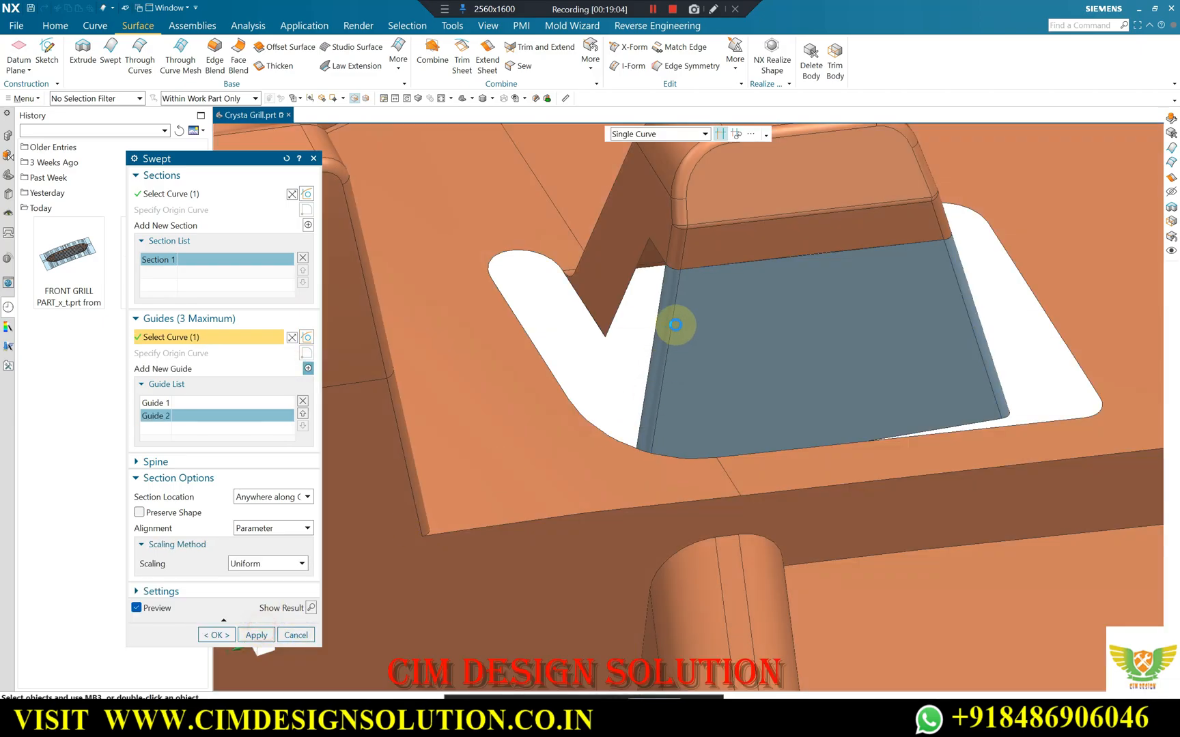
pyautogui.scroll(-4, 736, 261)
pyautogui.moveTo(737, 262); pyautogui.dragTo(751, 271, button='middle')
pyautogui.scroll(5, 701, 258)
pyautogui.click(697, 239)
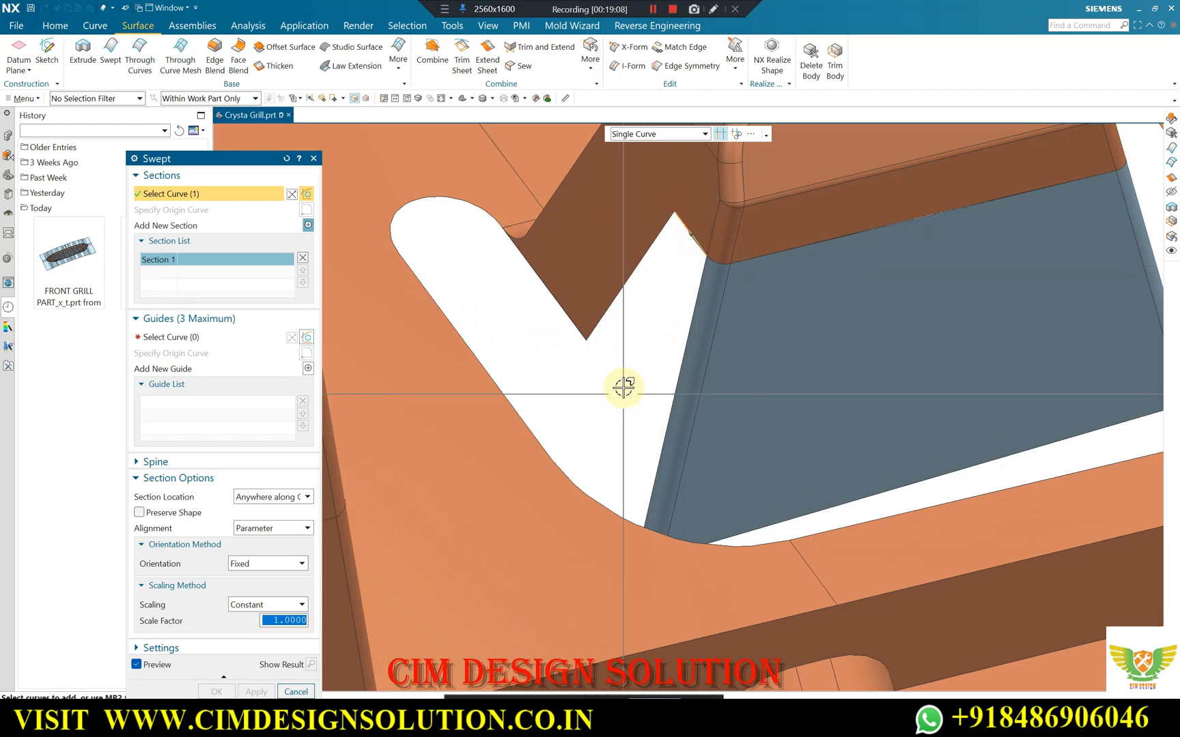
pyautogui.click(618, 301)
pyautogui.click(240, 337)
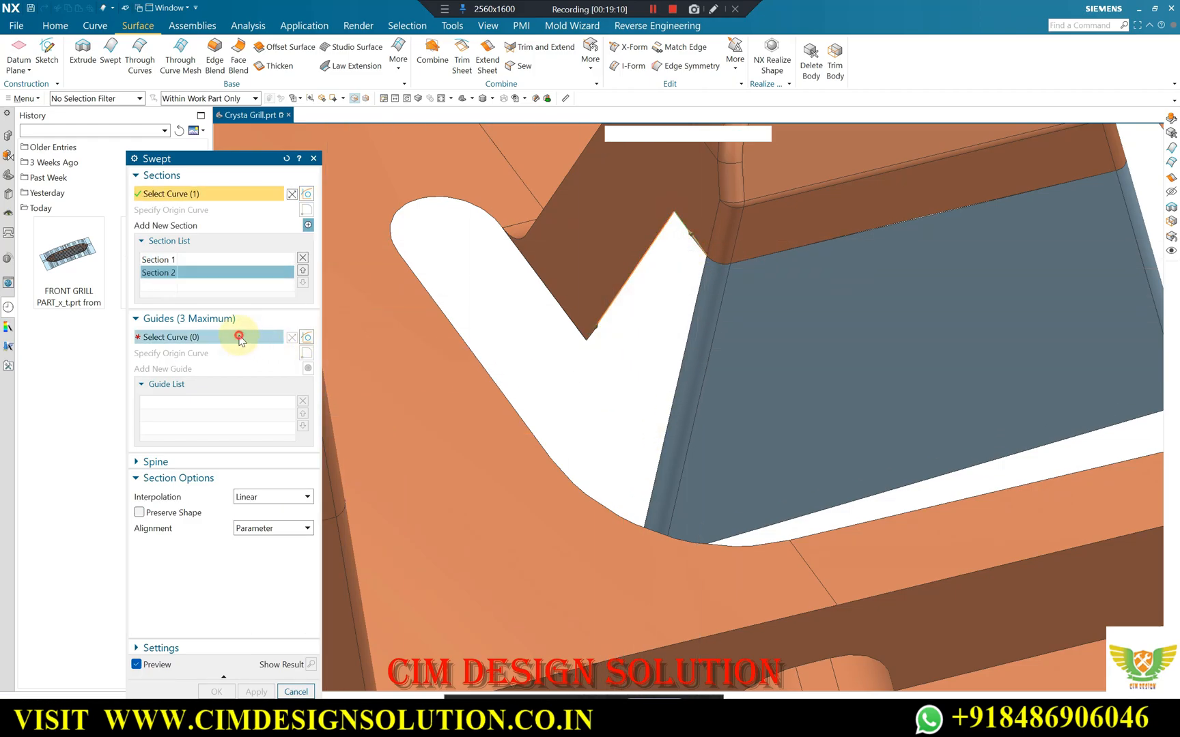
pyautogui.click(313, 158)
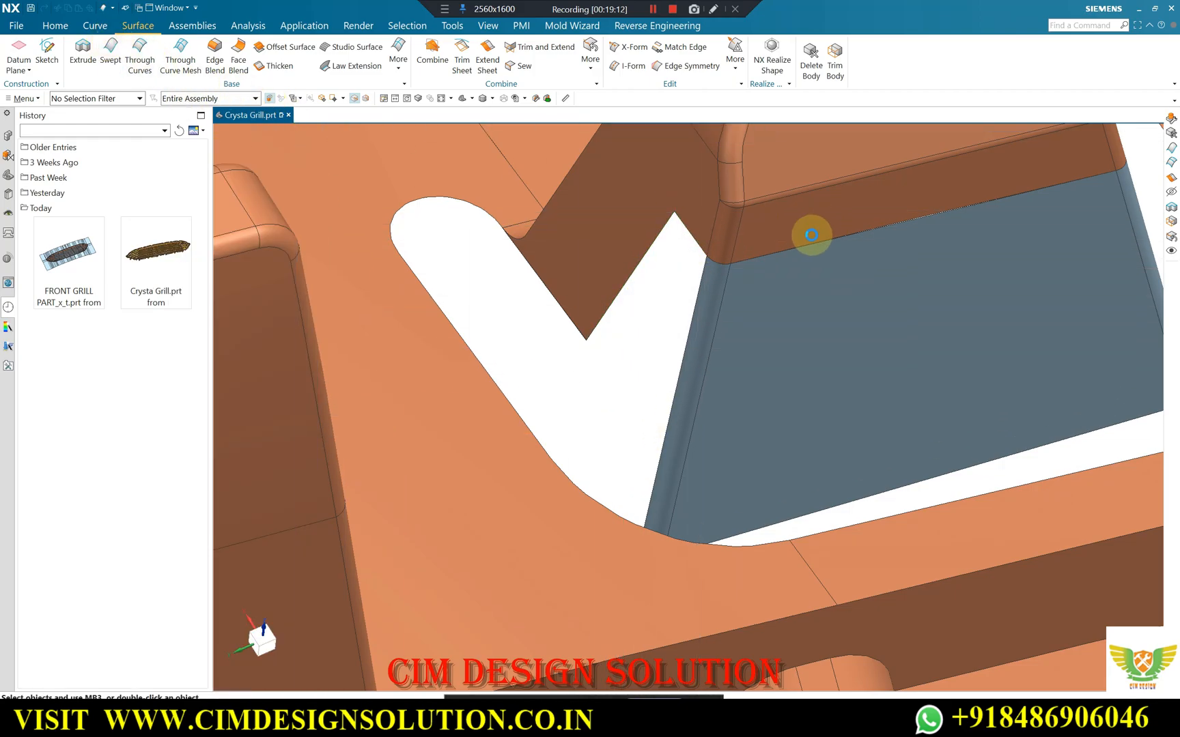
# Create a Swept surface beside the tab from its short side edge, guided by the slanted clip edge and the extruded strip's outer edge.
pyautogui.click(687, 232)
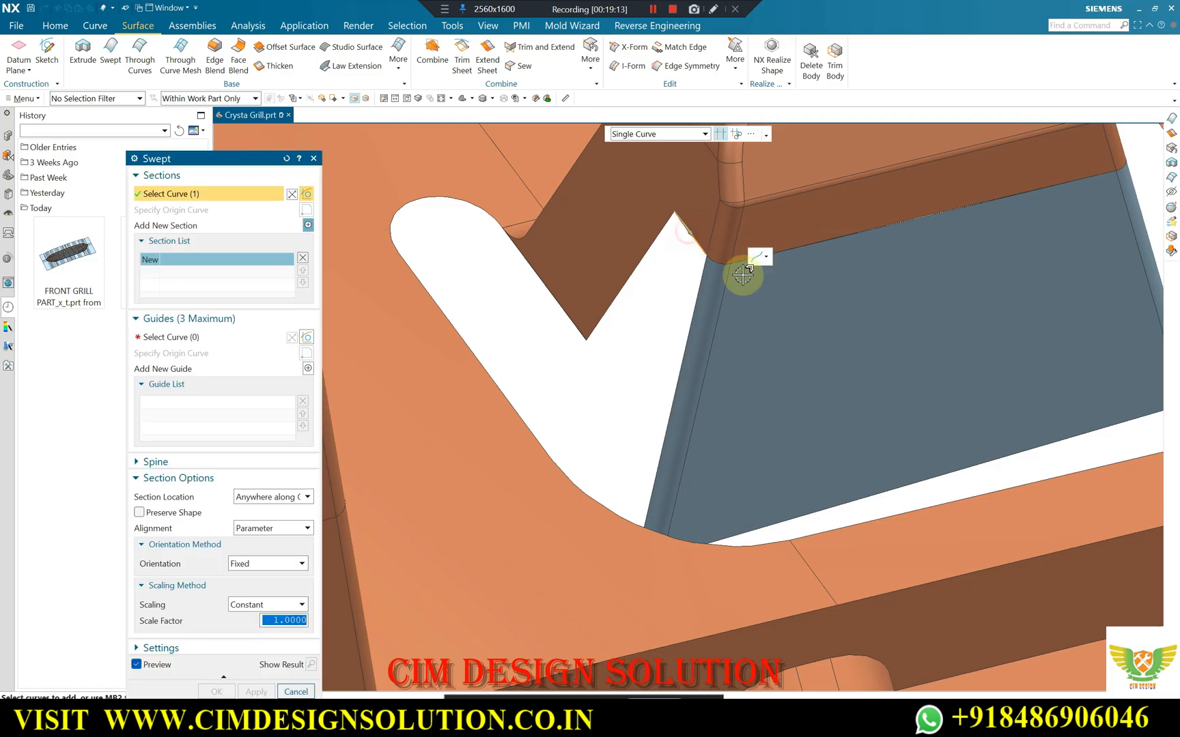
pyautogui.click(169, 337)
pyautogui.click(645, 289)
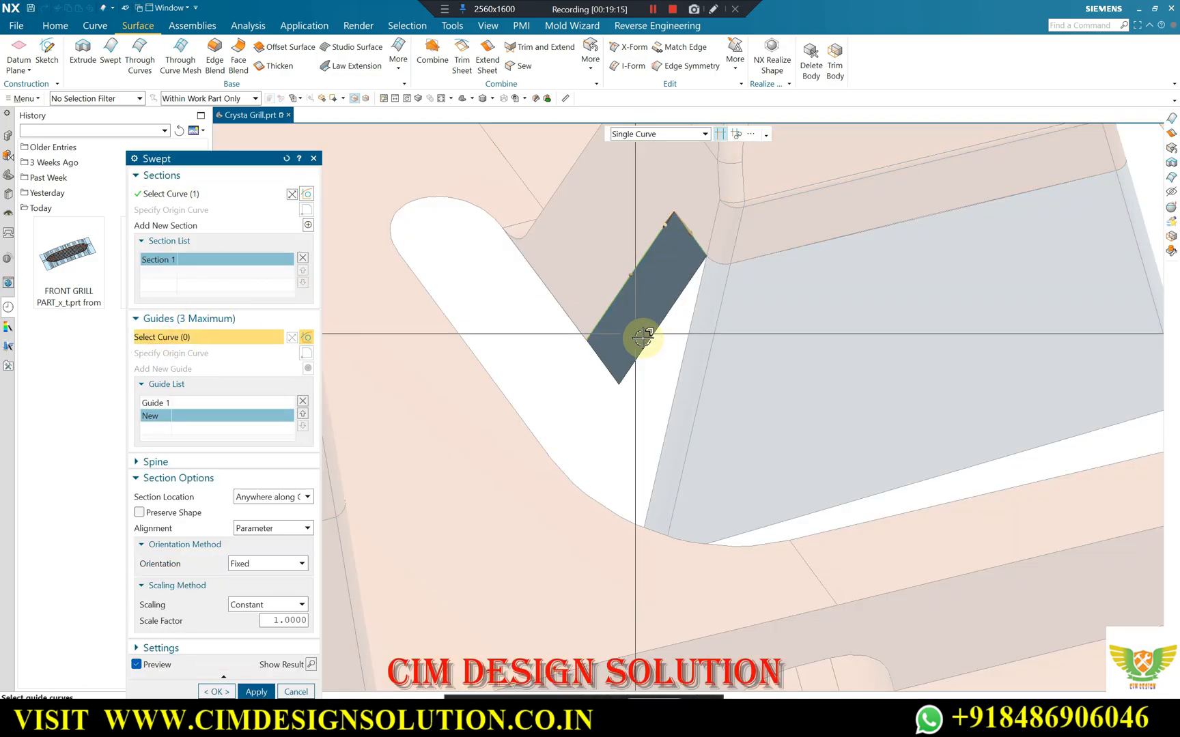
pyautogui.click(684, 348)
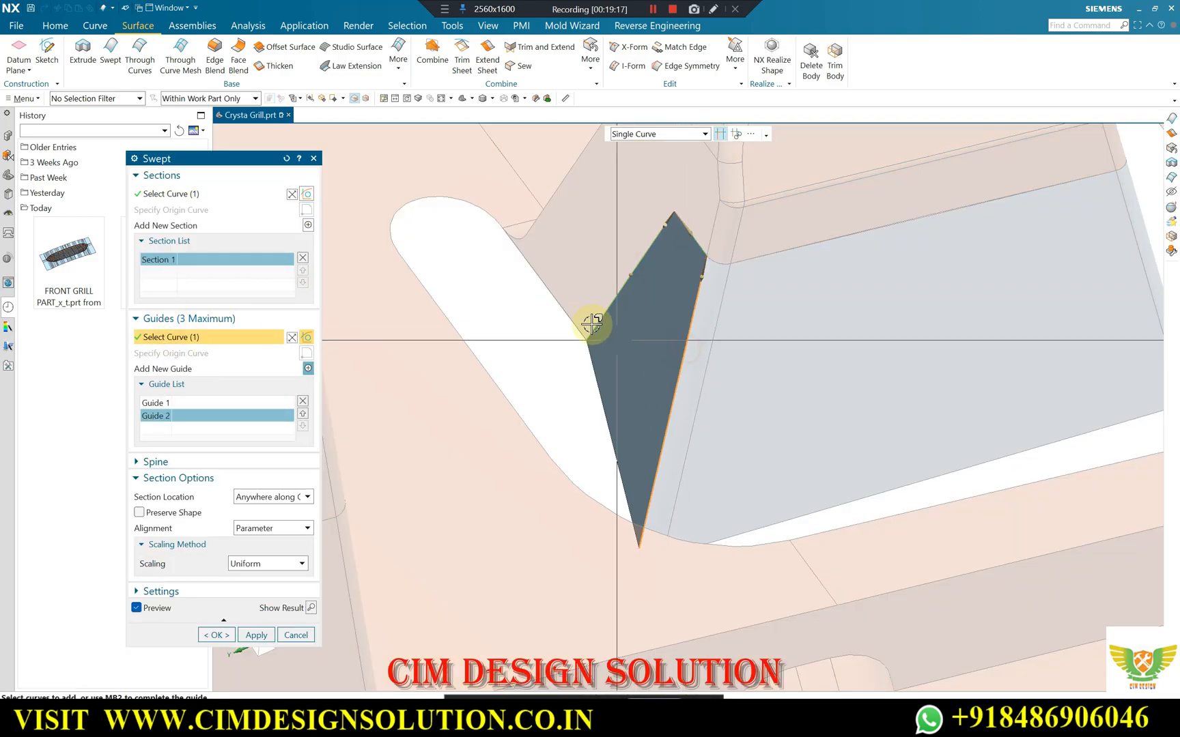
pyautogui.click(262, 635)
# Create a Swept surface on the tab's opposite side from its short edge, guided by the slanted clip edge and the rounded strip's outer edge.
pyautogui.scroll(-3, 688, 302)
pyautogui.moveTo(688, 302); pyautogui.dragTo(642, 308, button='middle')
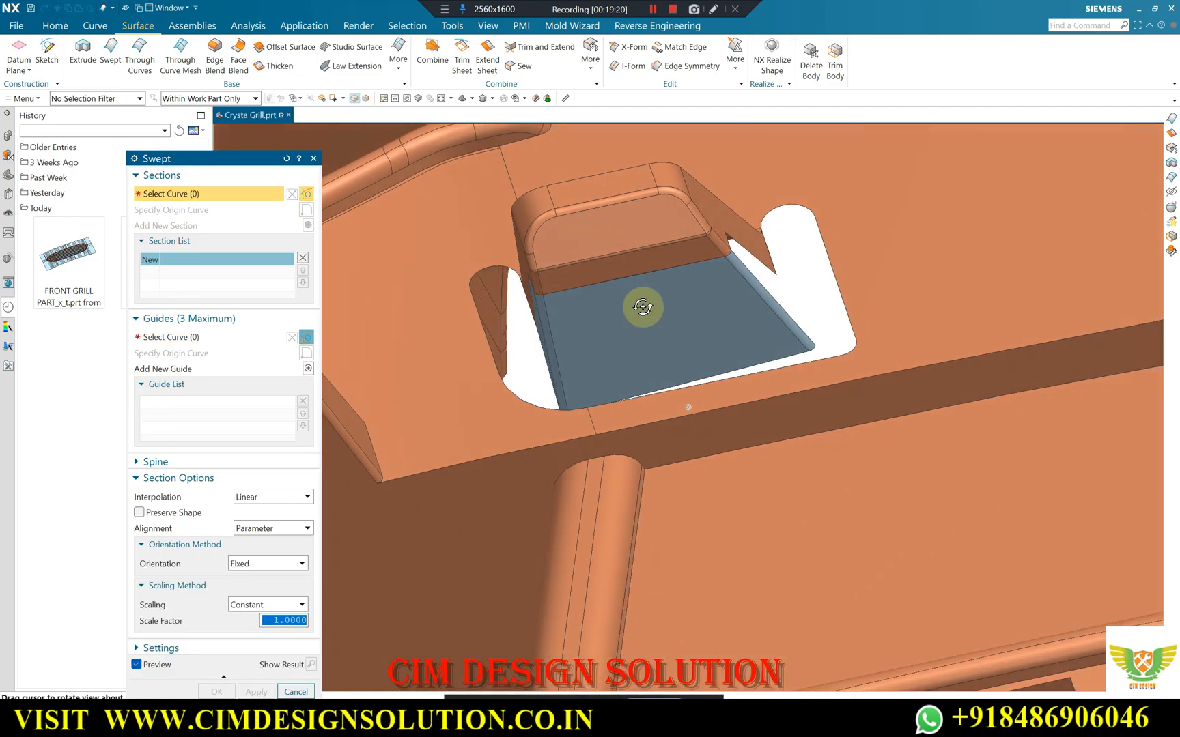
pyautogui.scroll(6, 692, 274)
pyautogui.click(654, 253)
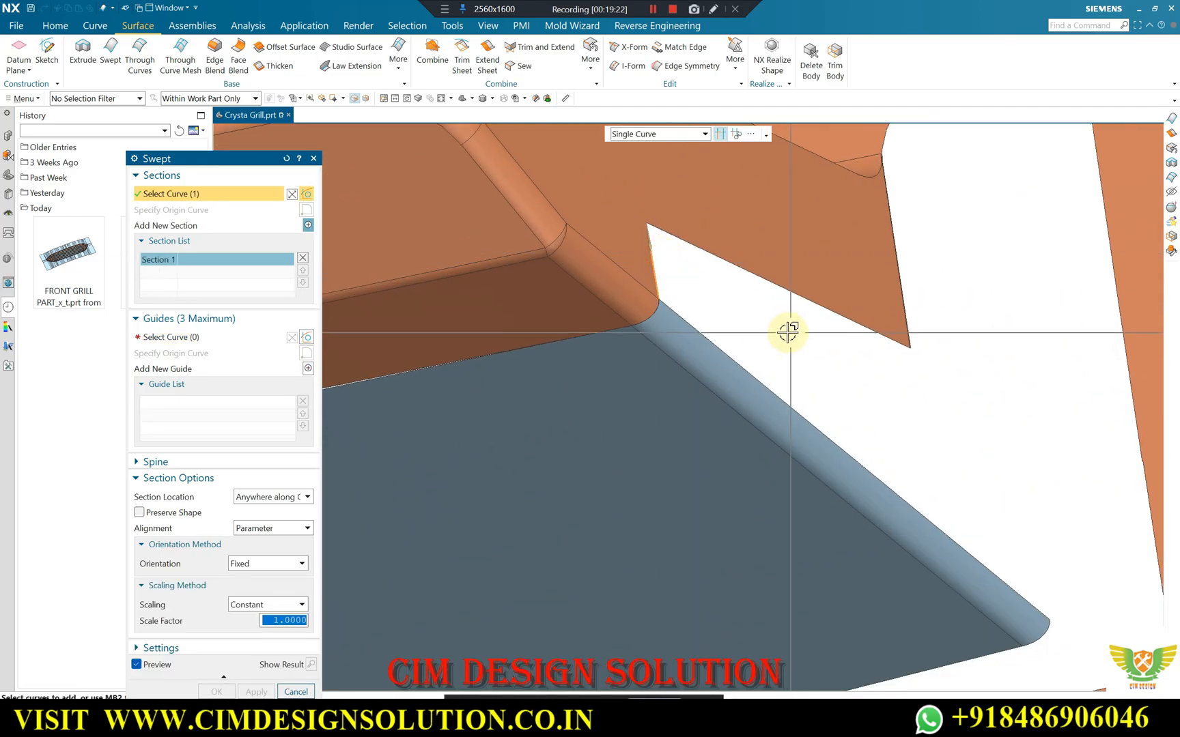
pyautogui.middleClick(769, 300)
pyautogui.middleClick(768, 307)
pyautogui.click(772, 283)
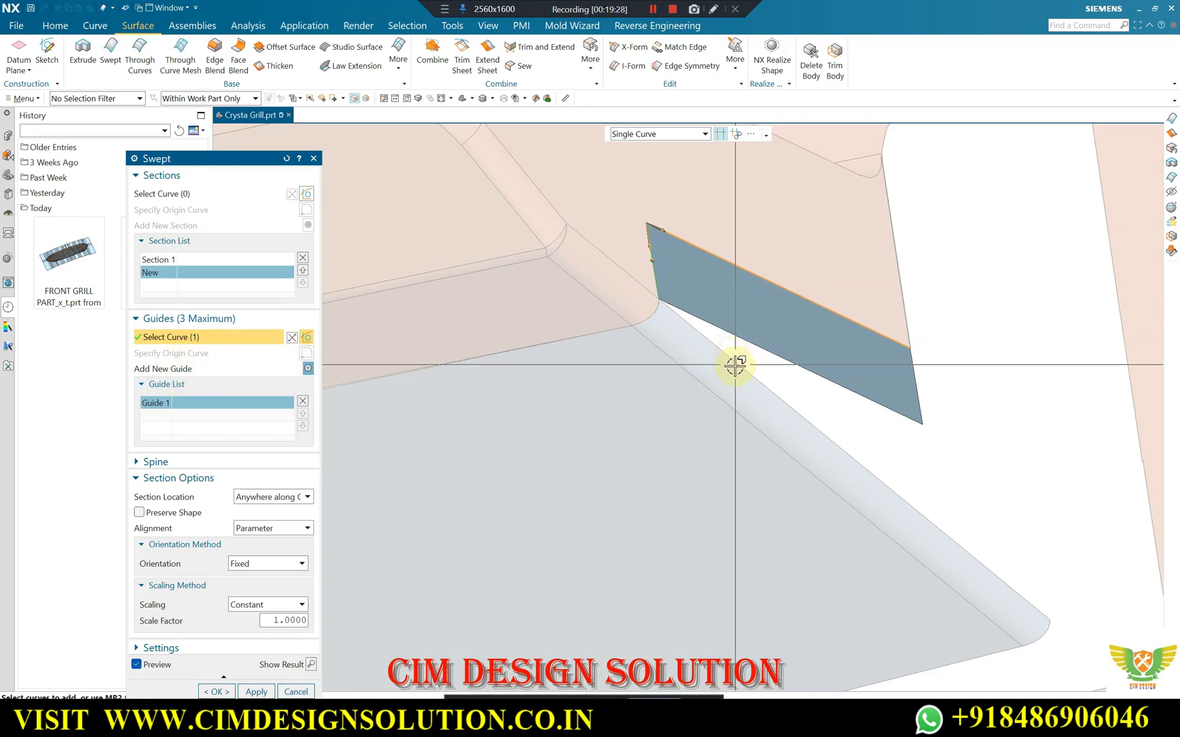
pyautogui.click(849, 380)
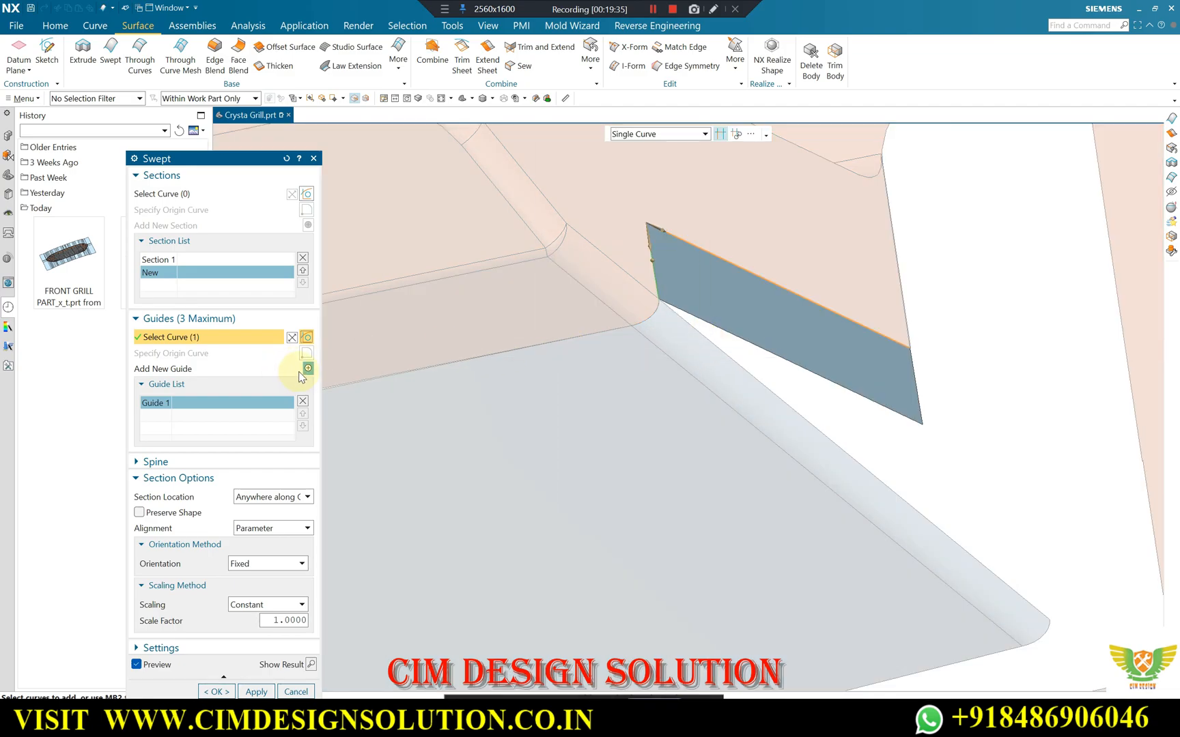
pyautogui.click(308, 368)
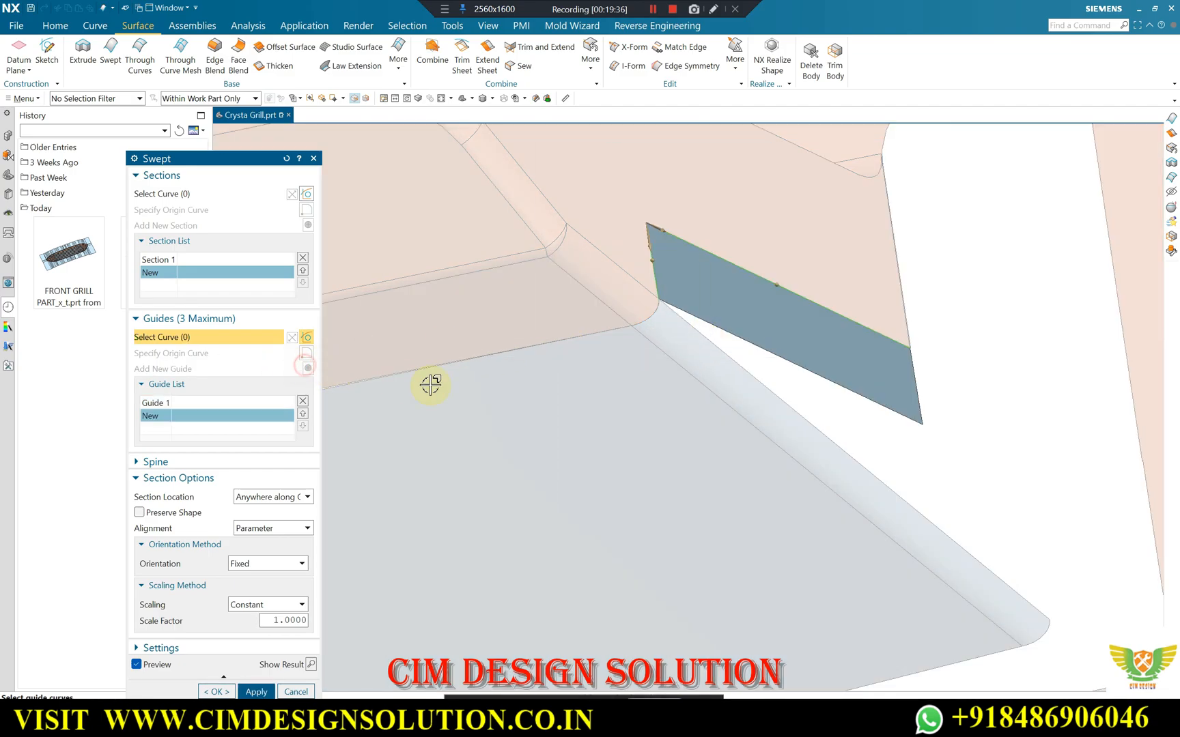
pyautogui.click(761, 397)
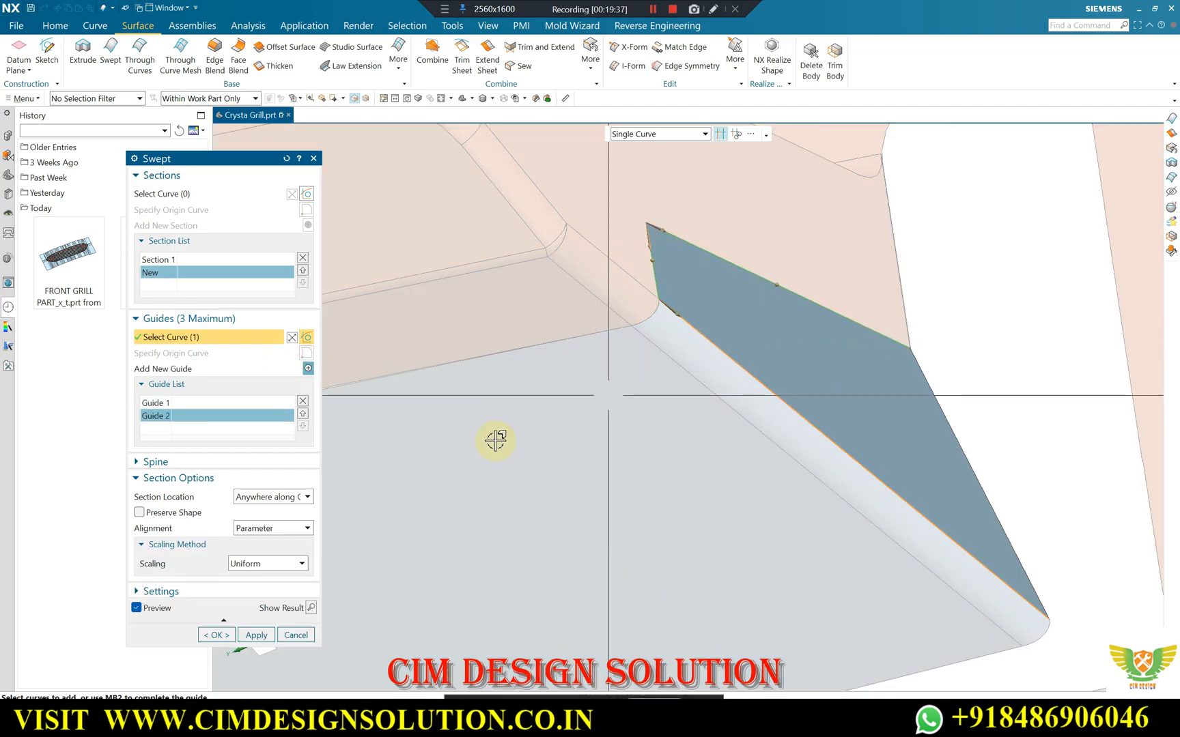
pyautogui.click(217, 636)
# Try a Trimmed N-Sided Surface over the clip cutout, selecting the outer edges from one rounded slot end around to the other.
pyautogui.moveTo(584, 439); pyautogui.dragTo(624, 434, button='middle')
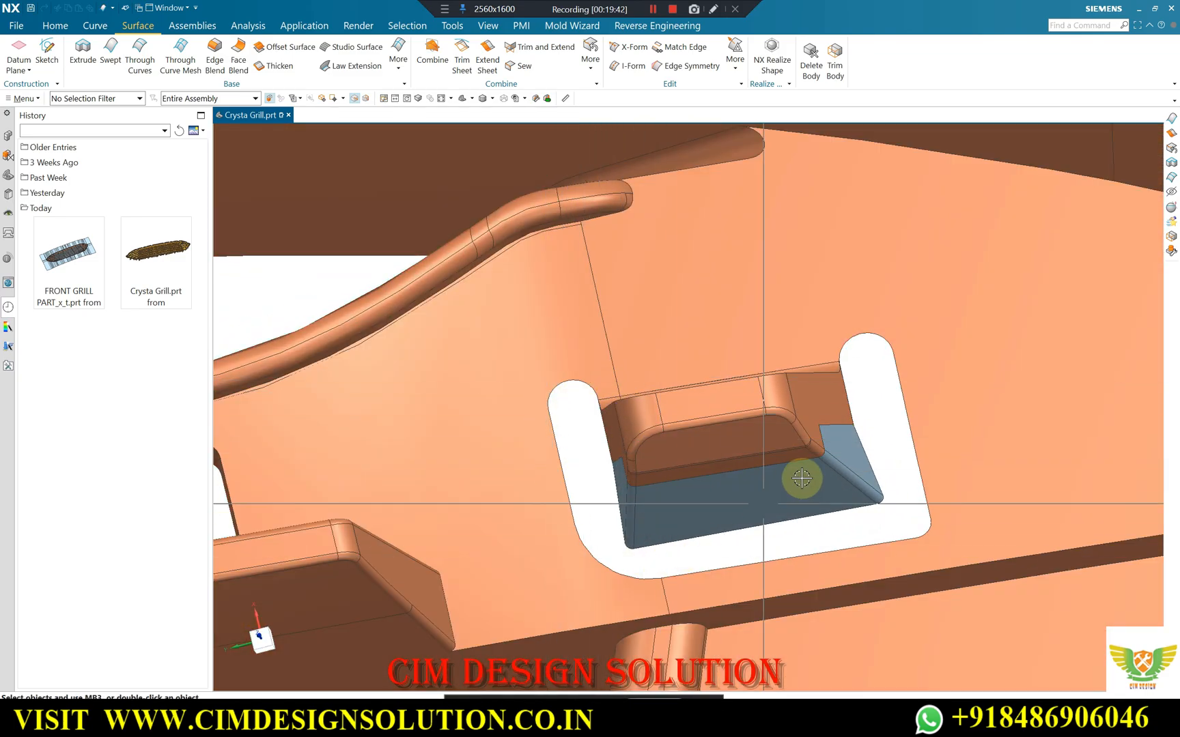
pyautogui.scroll(-5, 546, 303)
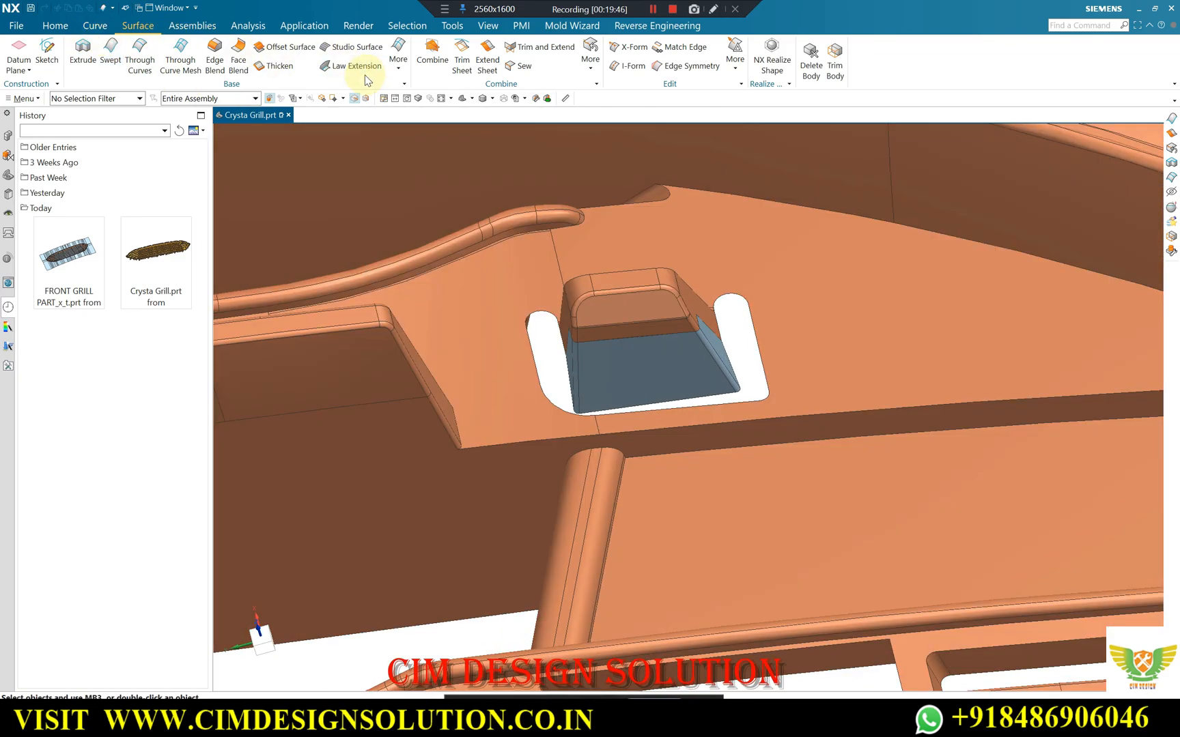
pyautogui.click(398, 60)
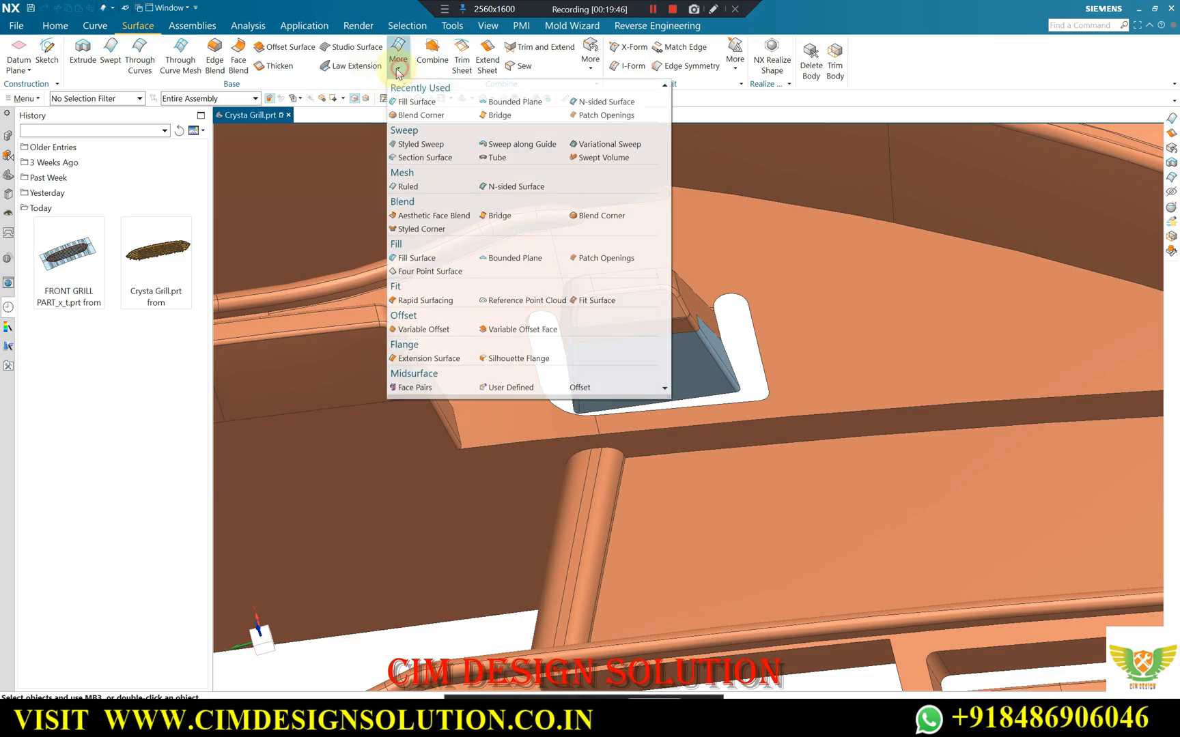
pyautogui.click(512, 187)
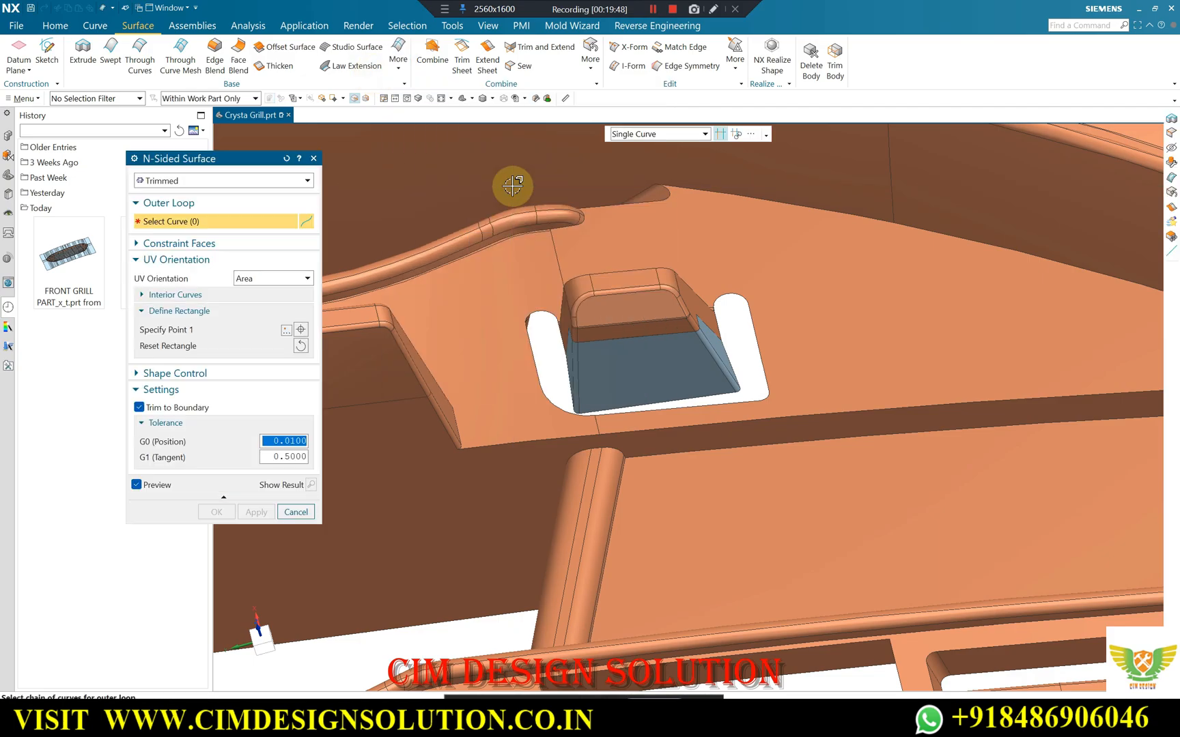
pyautogui.scroll(1, 518, 271)
pyautogui.scroll(3, 546, 301)
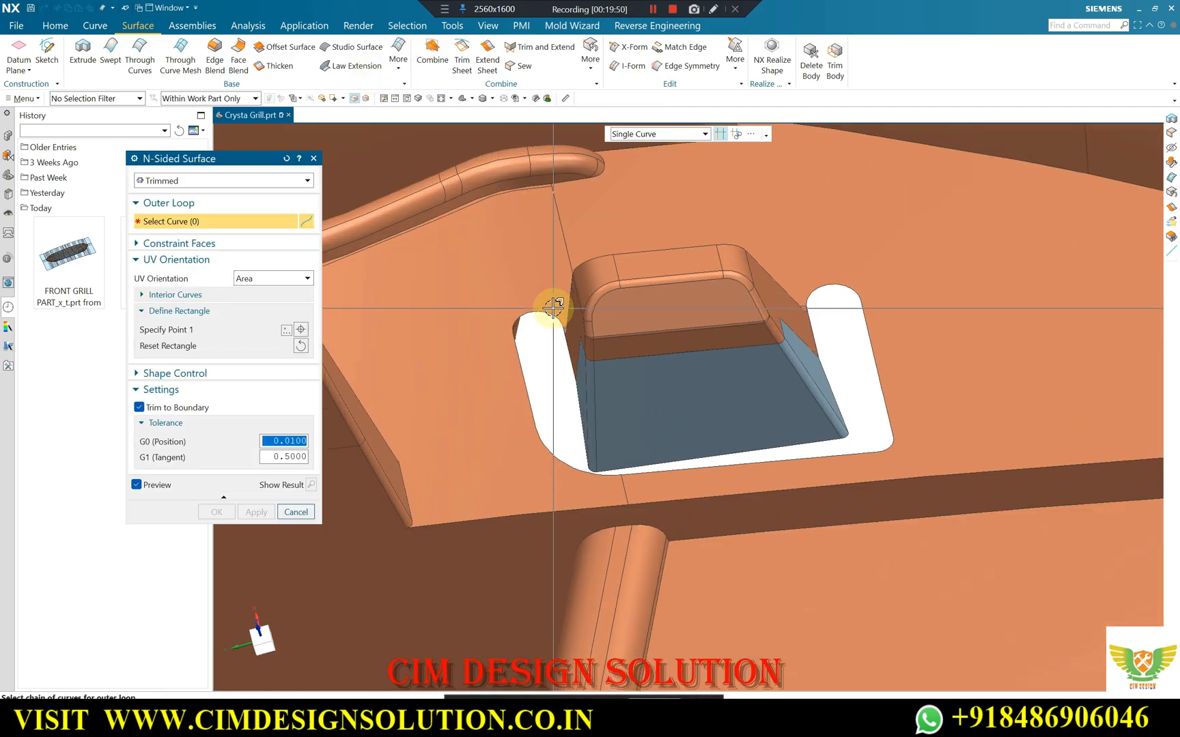
pyautogui.click(543, 311)
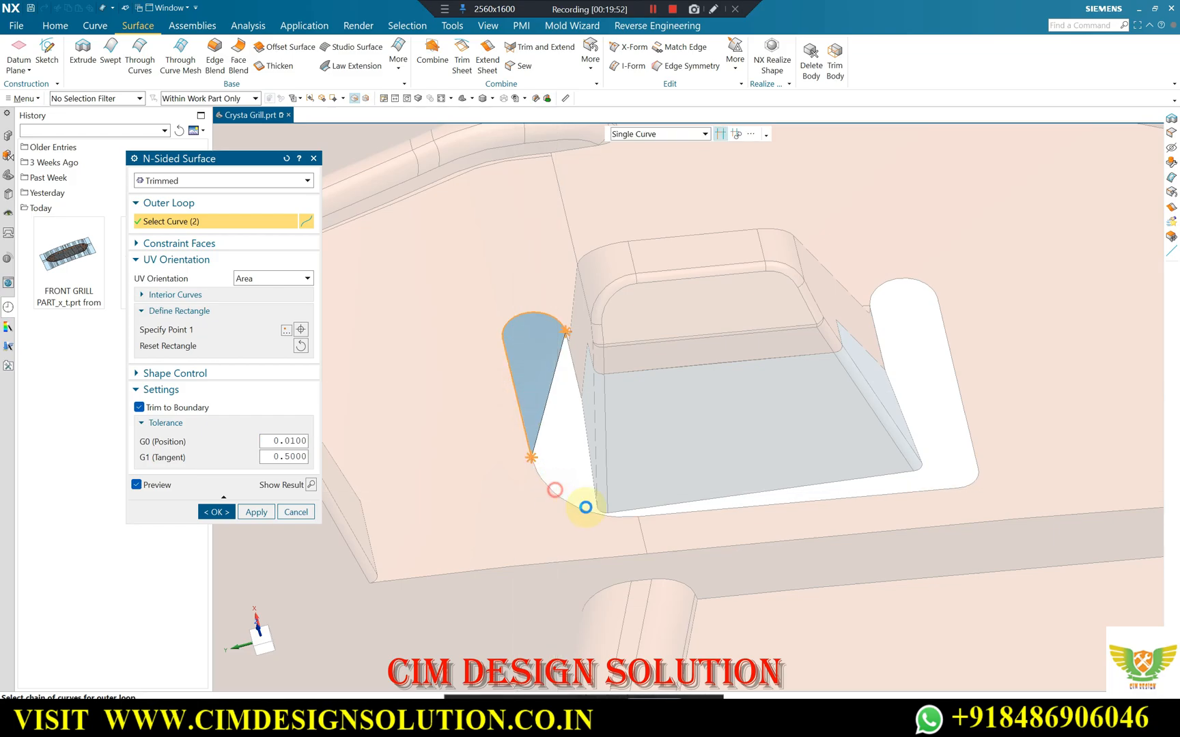
pyautogui.click(577, 507)
pyautogui.click(659, 512)
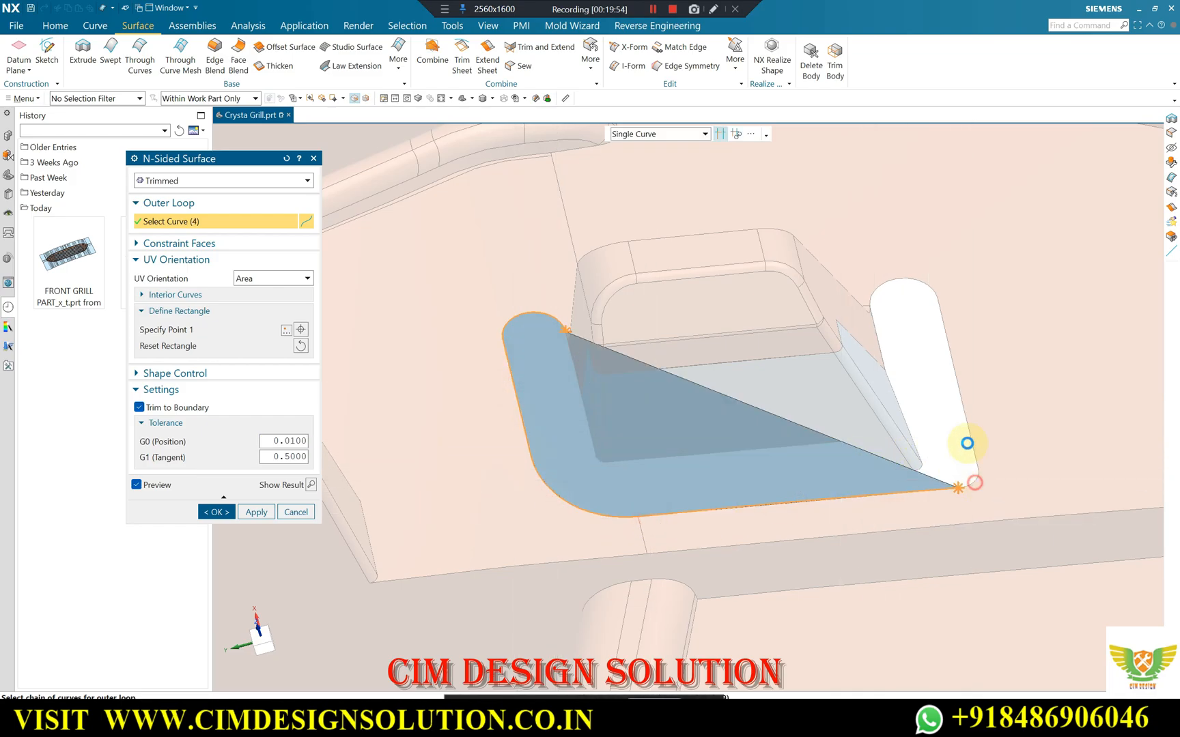
pyautogui.click(966, 443)
pyautogui.click(923, 280)
pyautogui.press('Return')
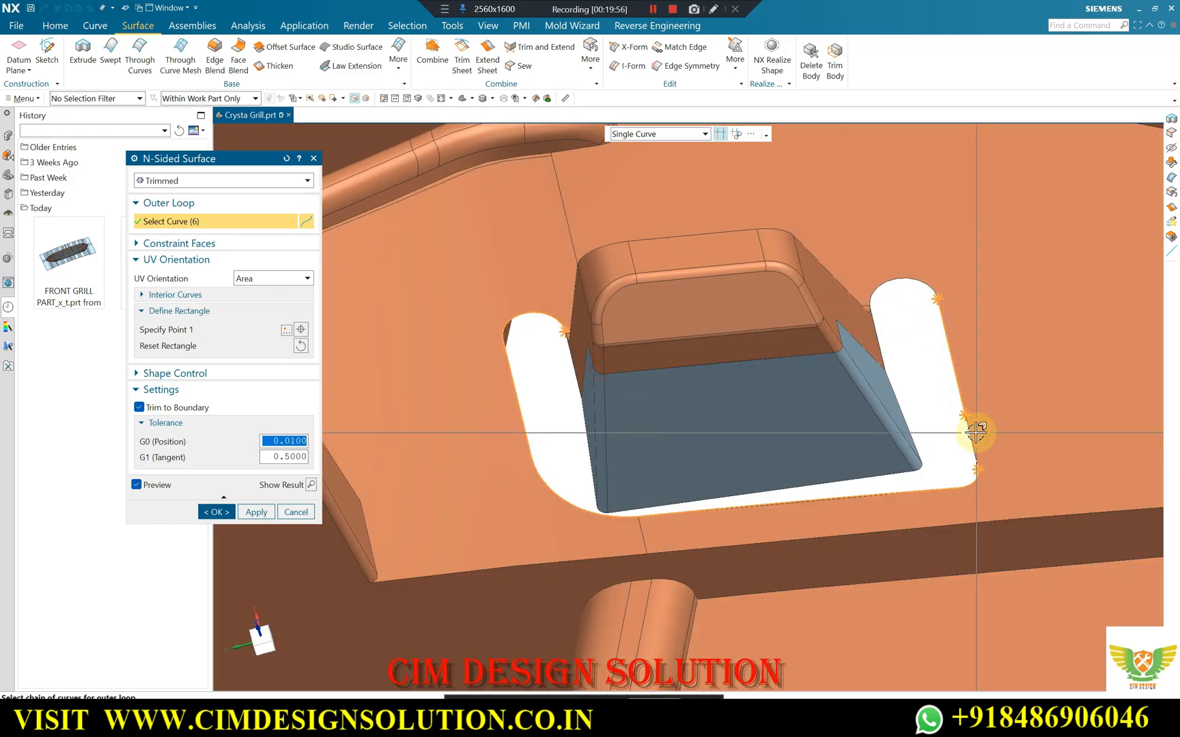
pyautogui.click(906, 278)
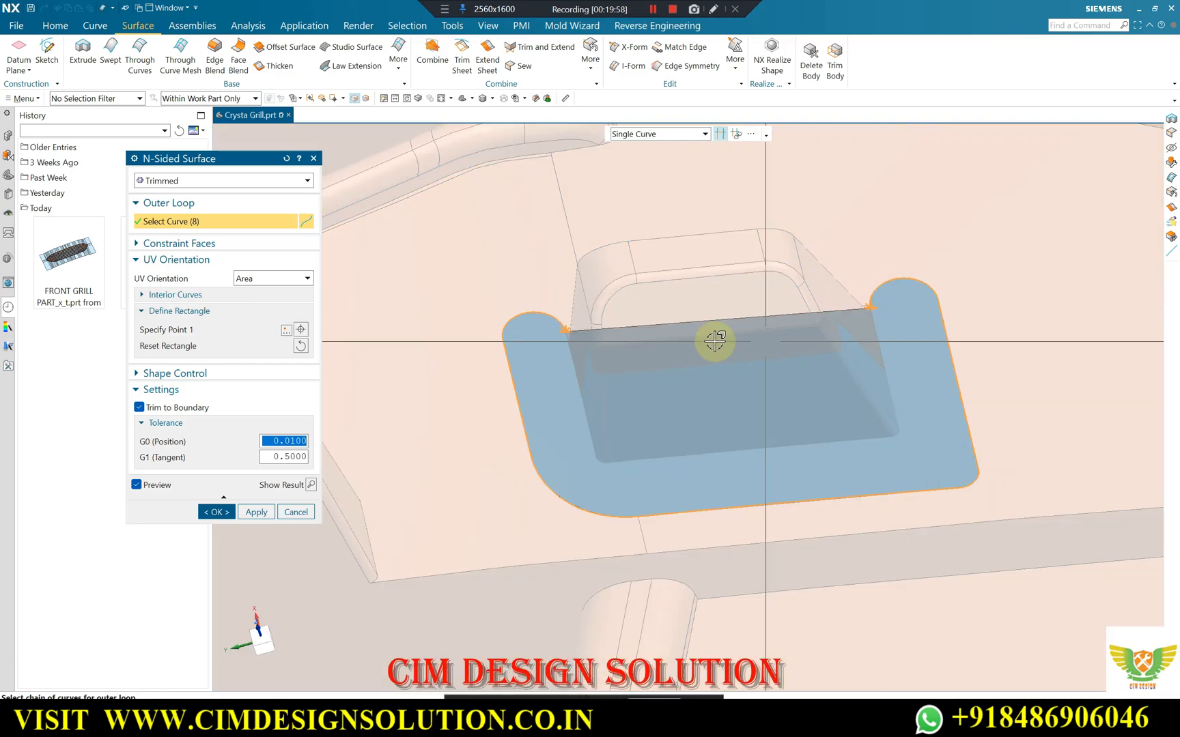
# Try completing the N-Sided Surface loop with the two inner slot edges beside the tab, then undo the created surface.
pyautogui.scroll(5, 546, 329)
pyautogui.click(598, 319)
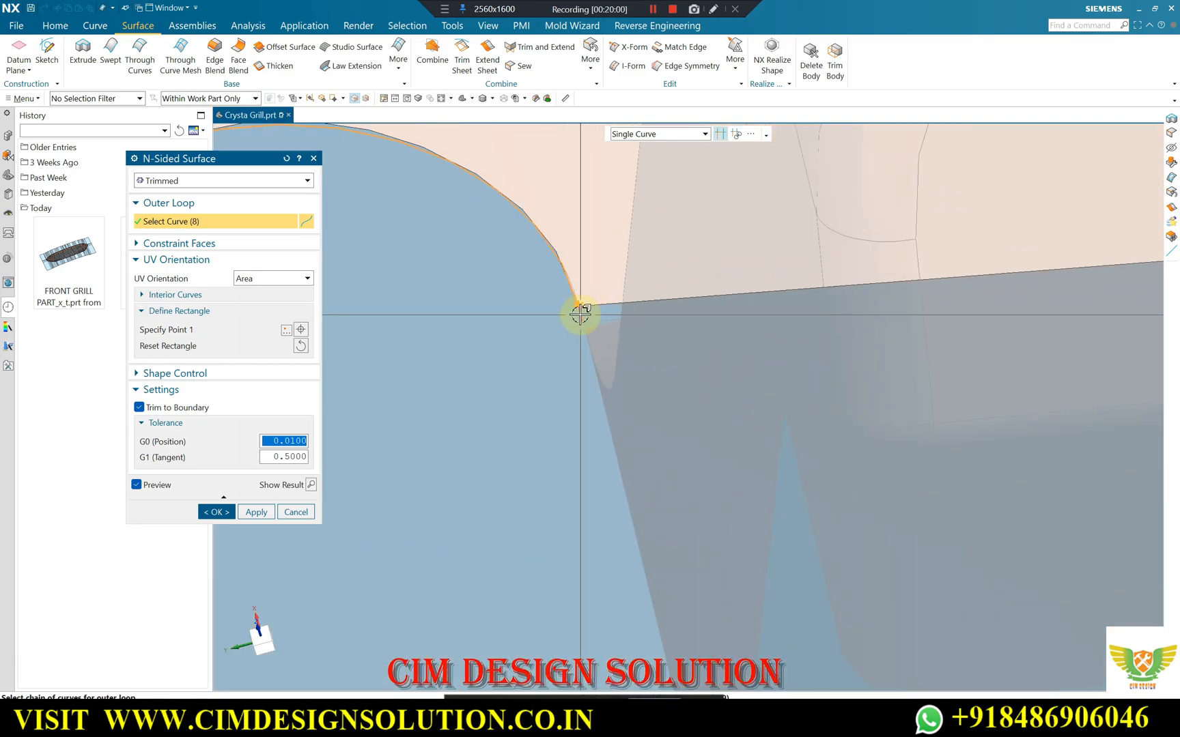
pyautogui.scroll(-5, 493, 408)
pyautogui.scroll(-3, 830, 369)
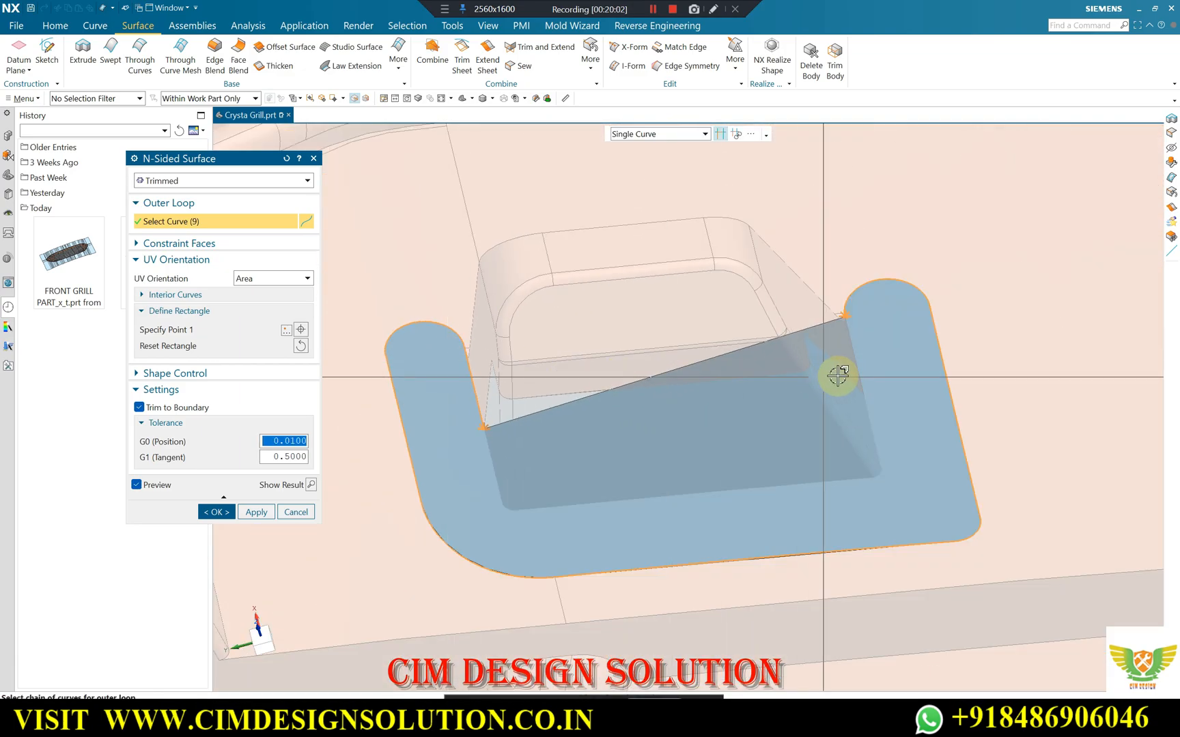
pyautogui.scroll(4, 817, 382)
pyautogui.click(756, 355)
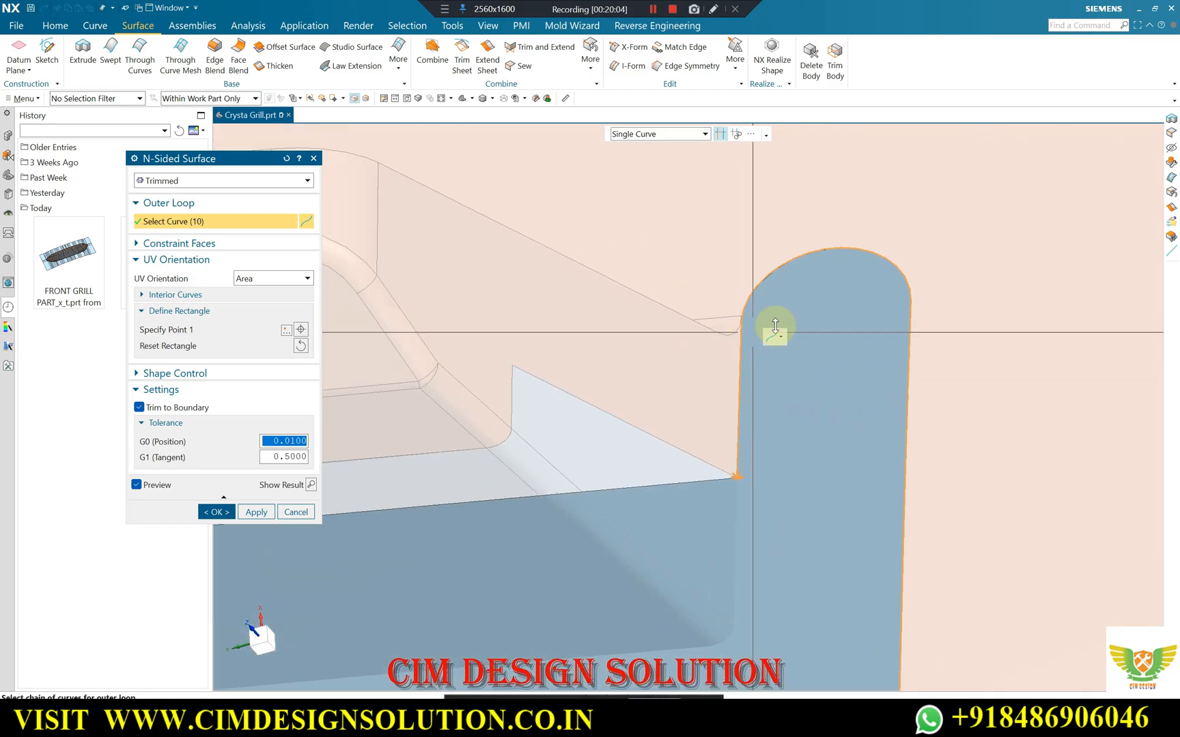
pyautogui.scroll(-4, 790, 368)
pyautogui.moveTo(790, 368); pyautogui.dragTo(832, 311, button='middle')
pyautogui.scroll(4, 740, 413)
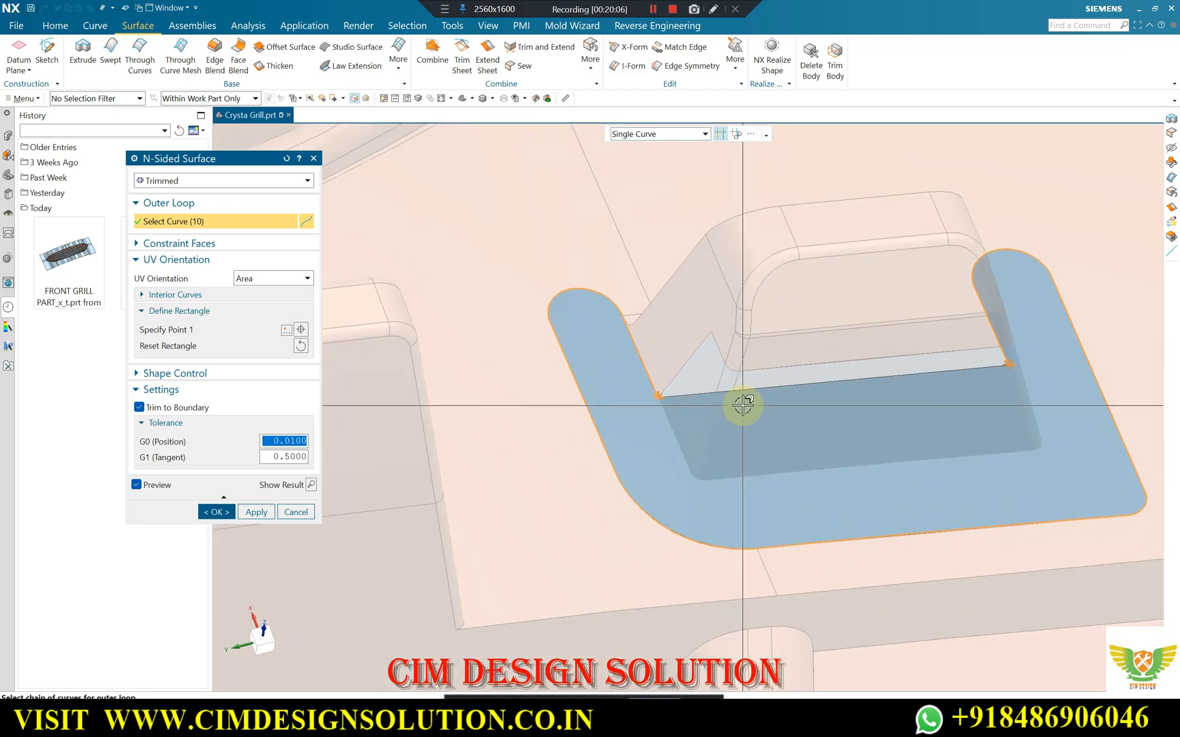
pyautogui.middleClick(403, 460)
pyautogui.moveTo(396, 459)
pyautogui.mouseDown(button='middle')
pyautogui.moveTo(555, 338)
pyautogui.moveTo(544, 381)
pyautogui.moveTo(553, 342)
pyautogui.moveTo(574, 324)
pyautogui.moveTo(559, 343)
pyautogui.moveTo(490, 305)
pyautogui.mouseUp(button='middle')
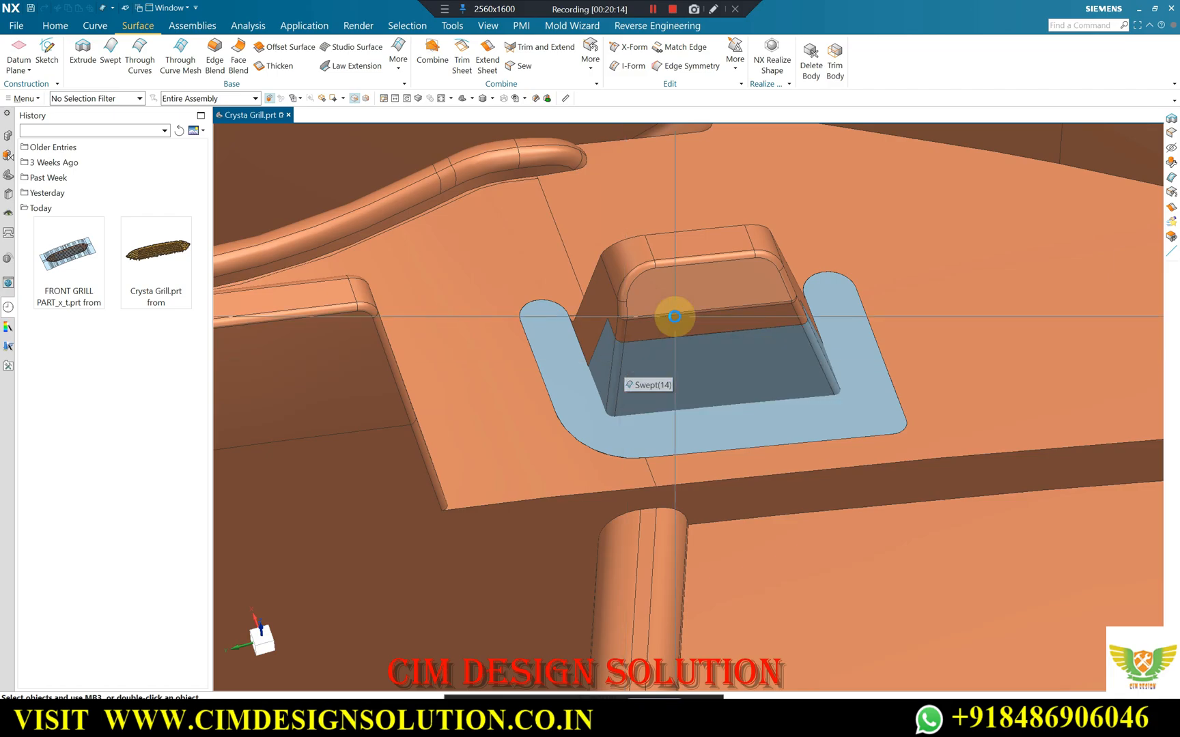
pyautogui.hotkey('ctrl', 'z')
pyautogui.click(403, 84)
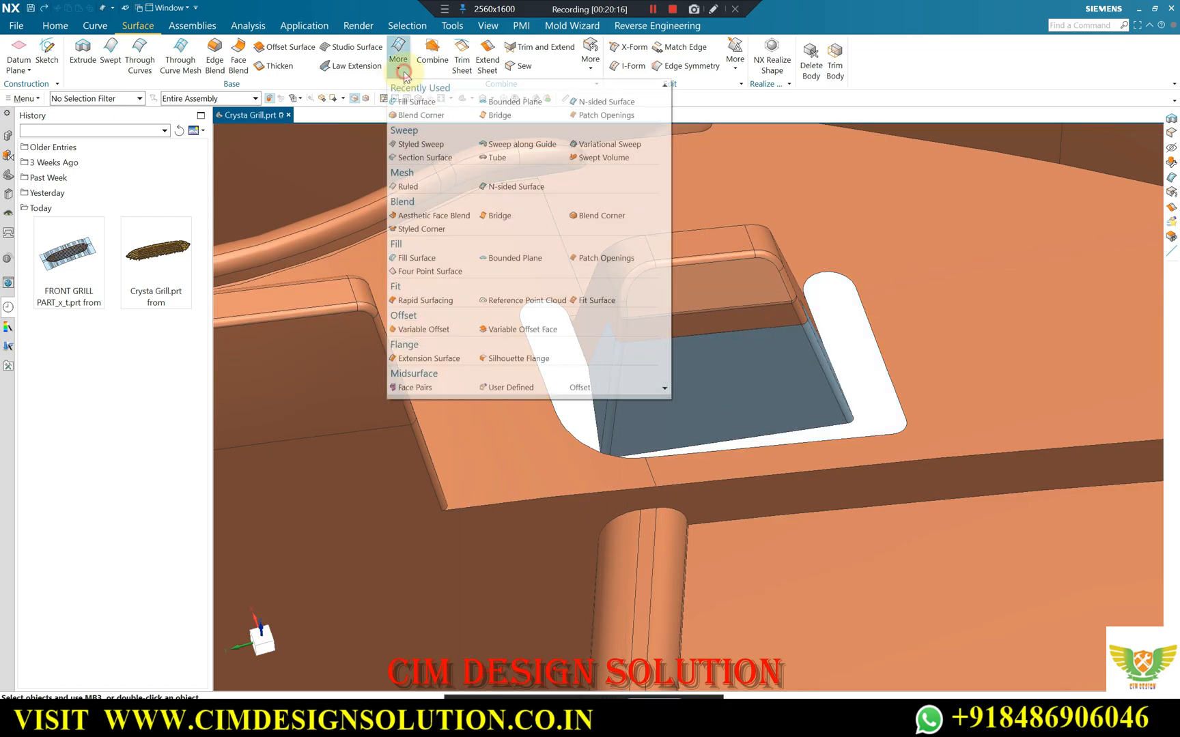
pyautogui.click(414, 100)
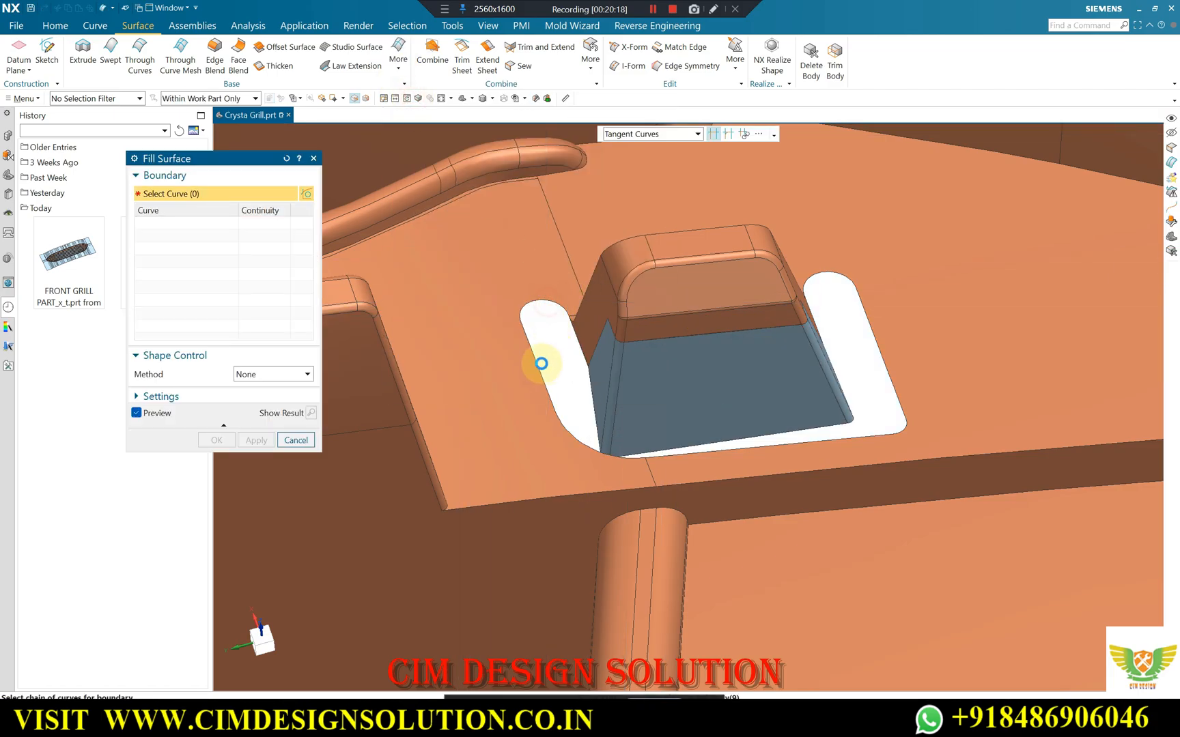
pyautogui.click(534, 347)
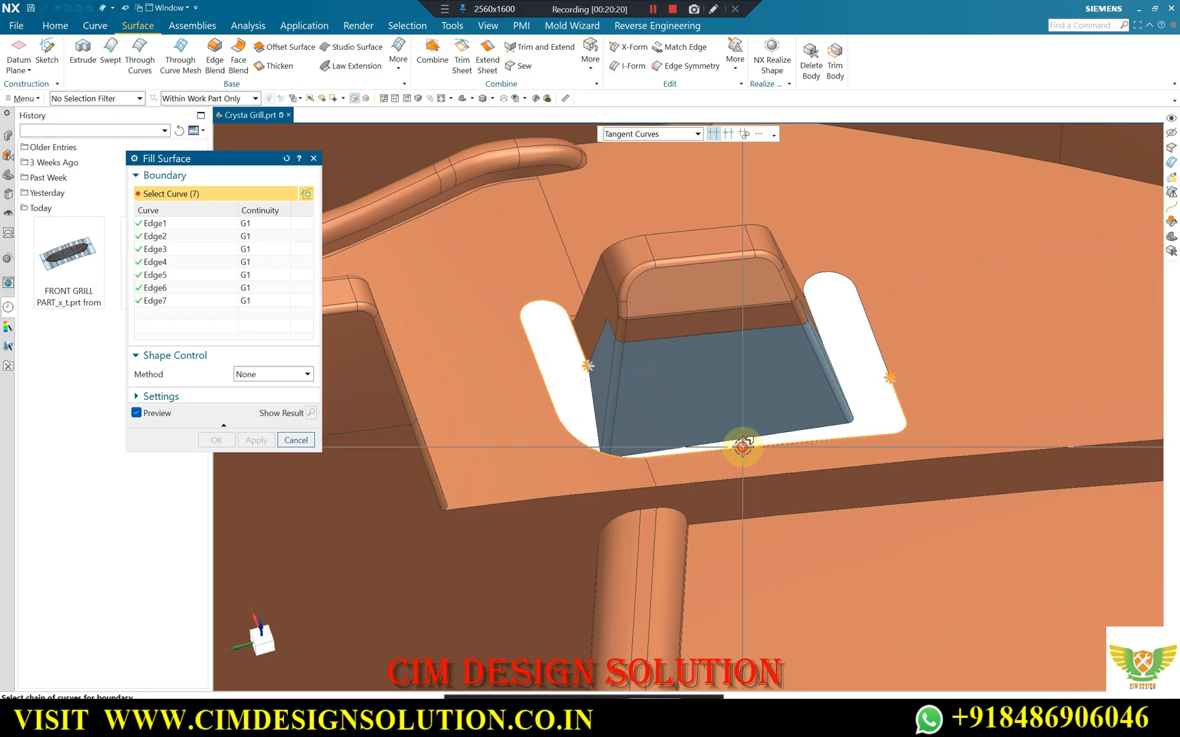
pyautogui.click(837, 273)
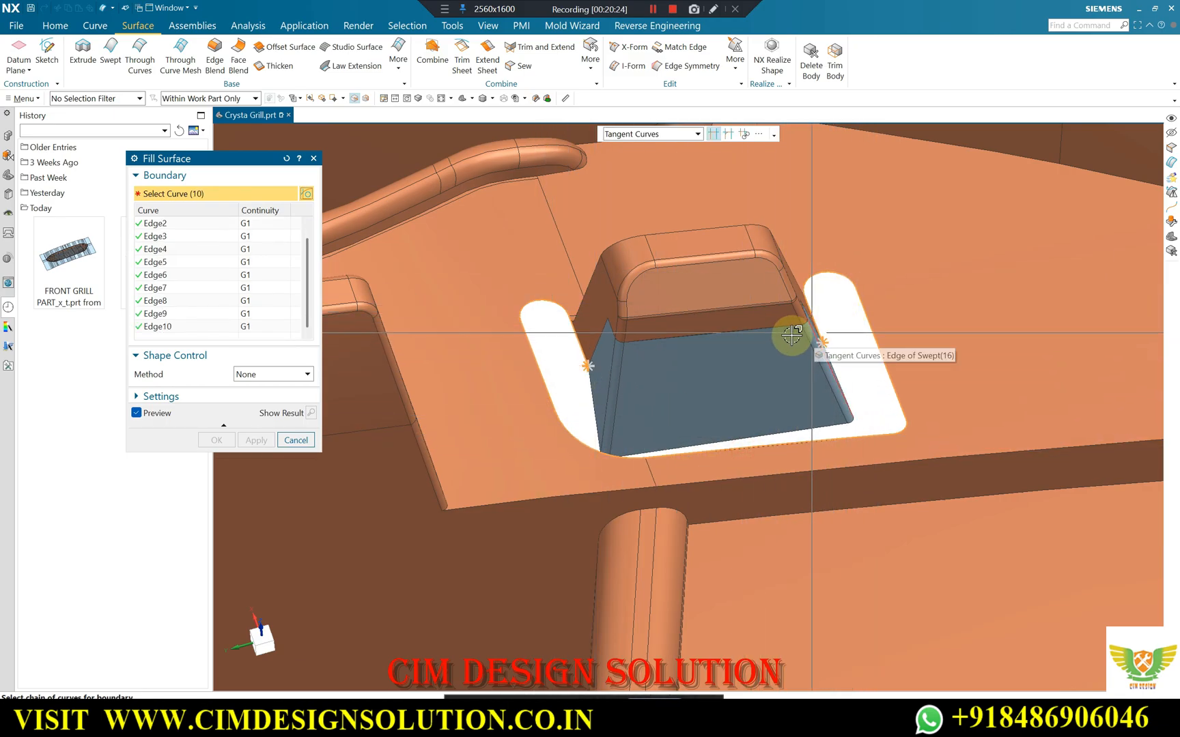
pyautogui.scroll(2, 800, 334)
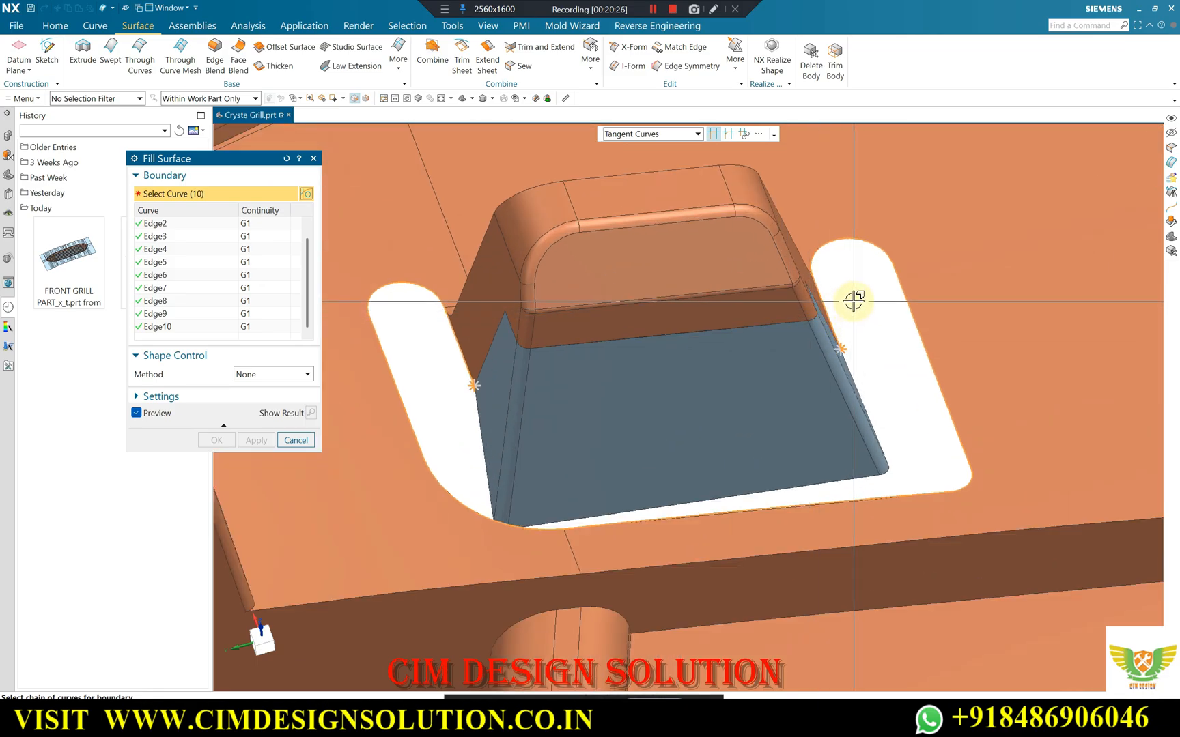
pyautogui.middleClick(596, 169)
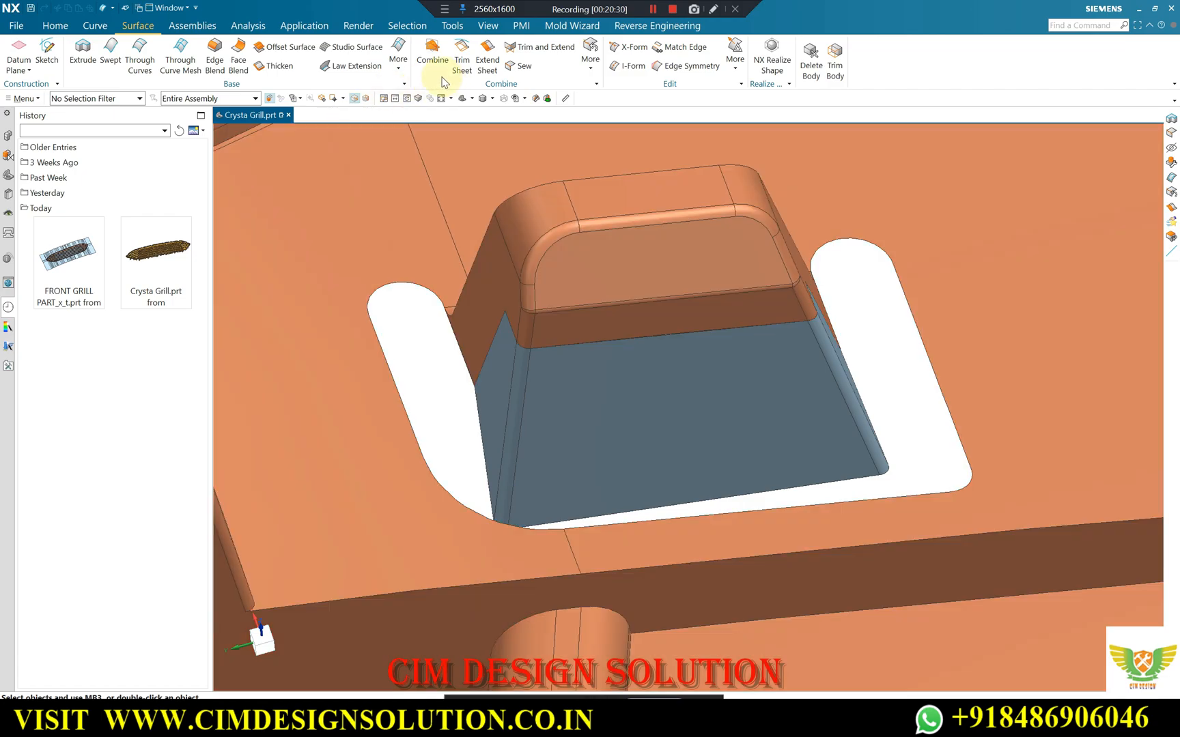
pyautogui.click(404, 71)
pyautogui.click(405, 75)
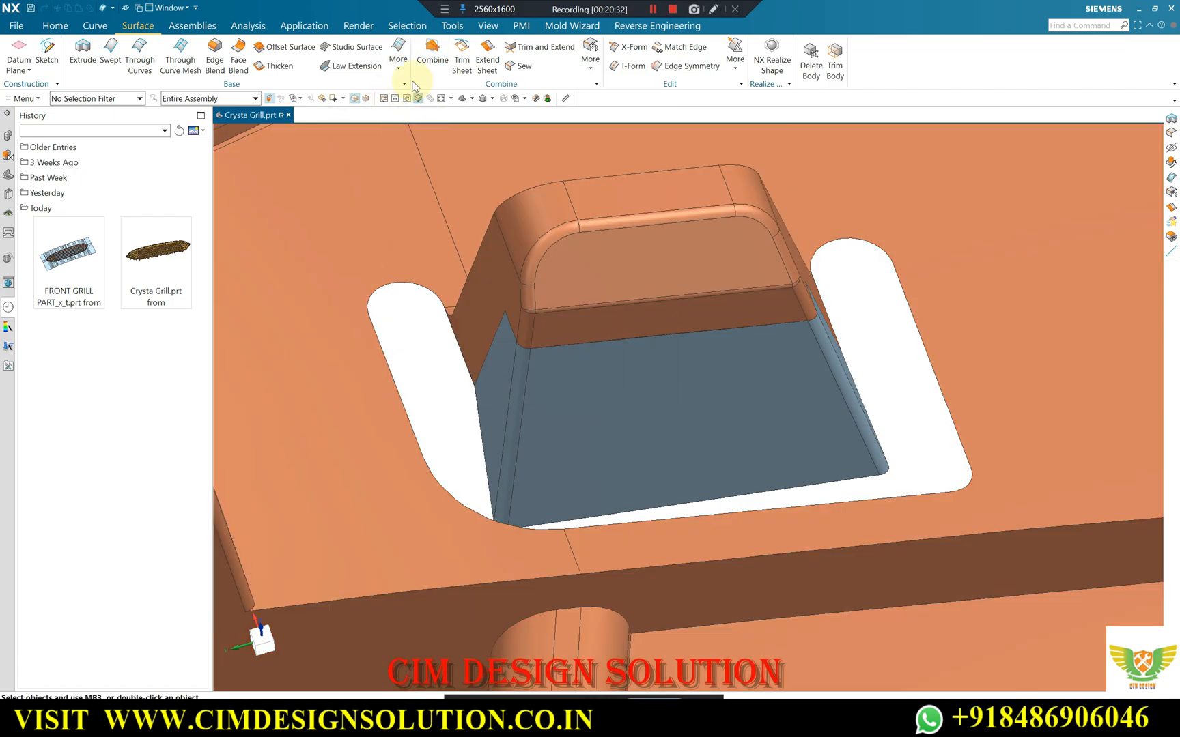
pyautogui.click(398, 53)
pyautogui.moveTo(600, 172); pyautogui.dragTo(577, 211, button='middle')
pyautogui.scroll(-3, 631, 171)
pyautogui.scroll(2, 516, 348)
pyautogui.moveTo(511, 246); pyautogui.dragTo(508, 321, button='middle')
# Define the outer loop of a Trimmed N-Sided Surface from the clip cutout's perimeter edges, including both rounded slot ends, with Trim to Boundary on.
pyautogui.click(398, 53)
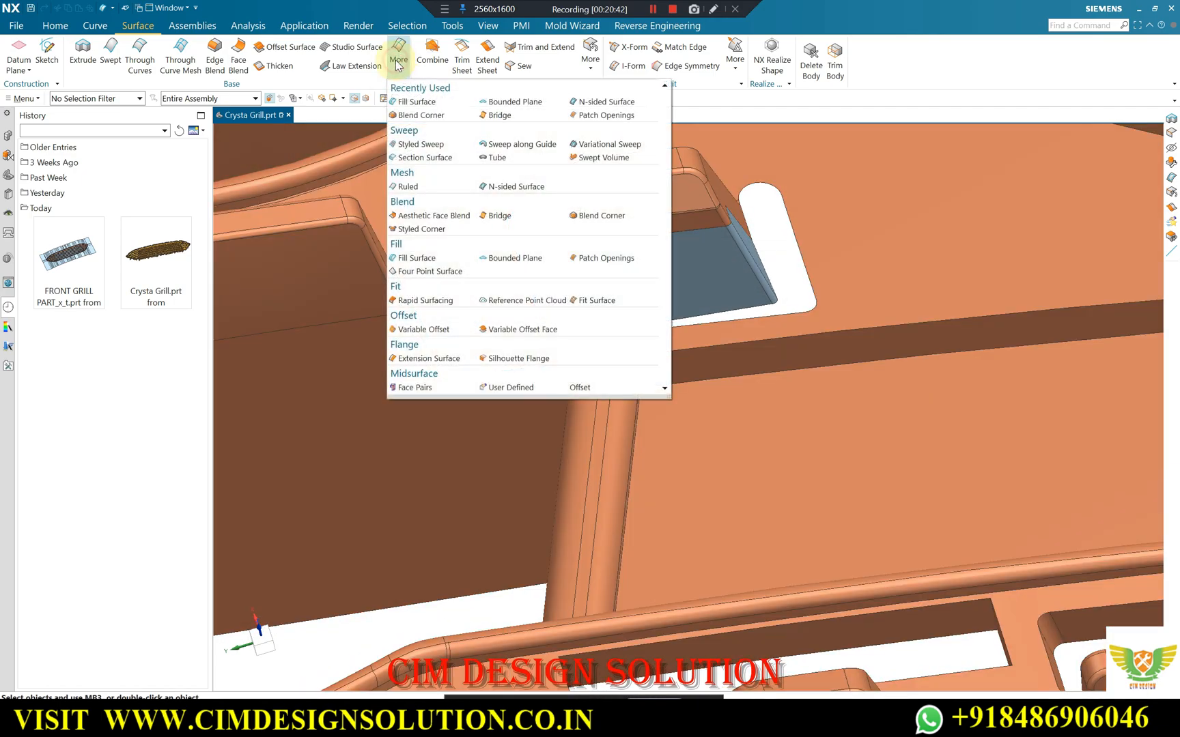
pyautogui.click(512, 187)
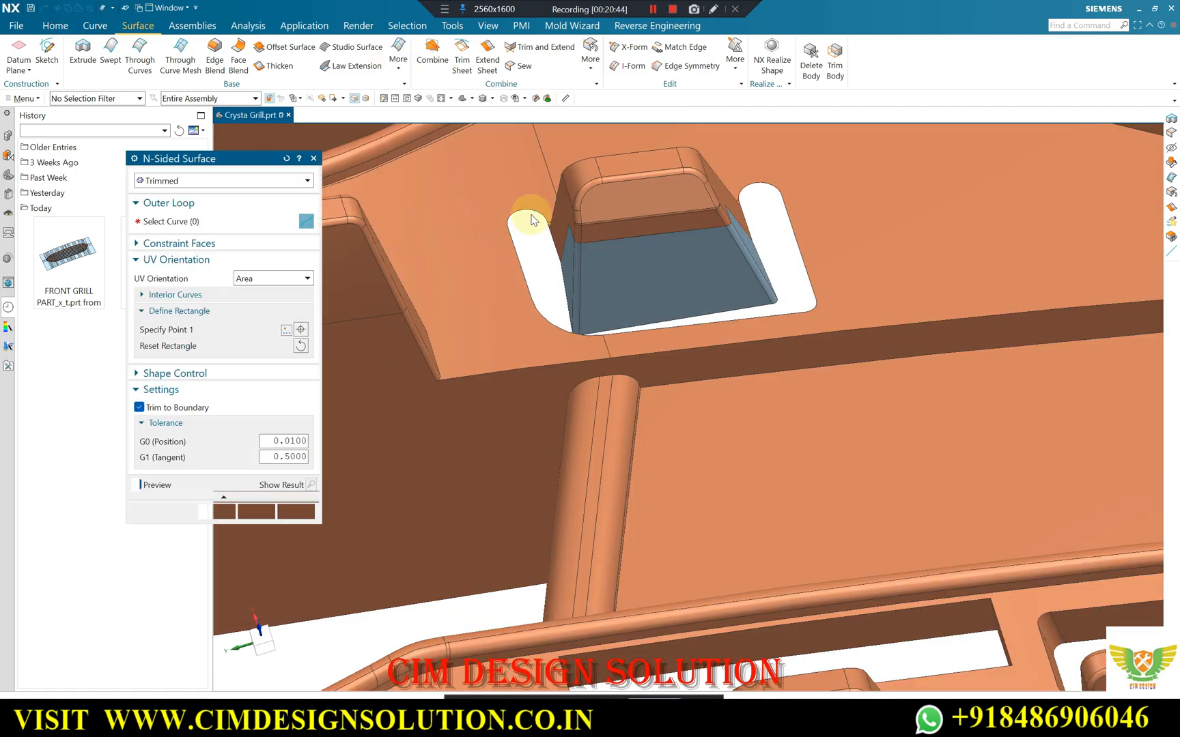
pyautogui.click(527, 231)
pyautogui.click(516, 242)
pyautogui.click(550, 319)
pyautogui.click(639, 334)
pyautogui.click(808, 269)
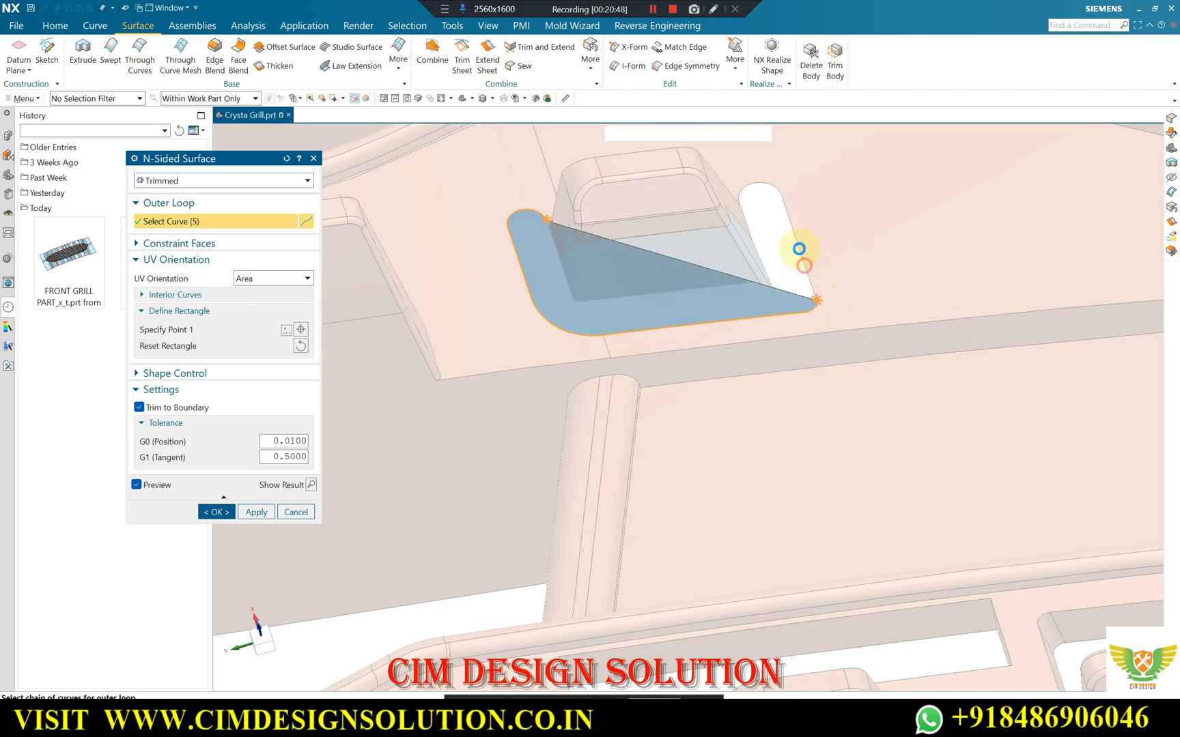
pyautogui.click(592, 373)
pyautogui.click(810, 278)
pyautogui.click(771, 186)
# Complete the Trimmed N-Sided Surface's outer loop with the two inner slot edges beside the clip tab and create the surface.
pyautogui.scroll(2, 540, 245)
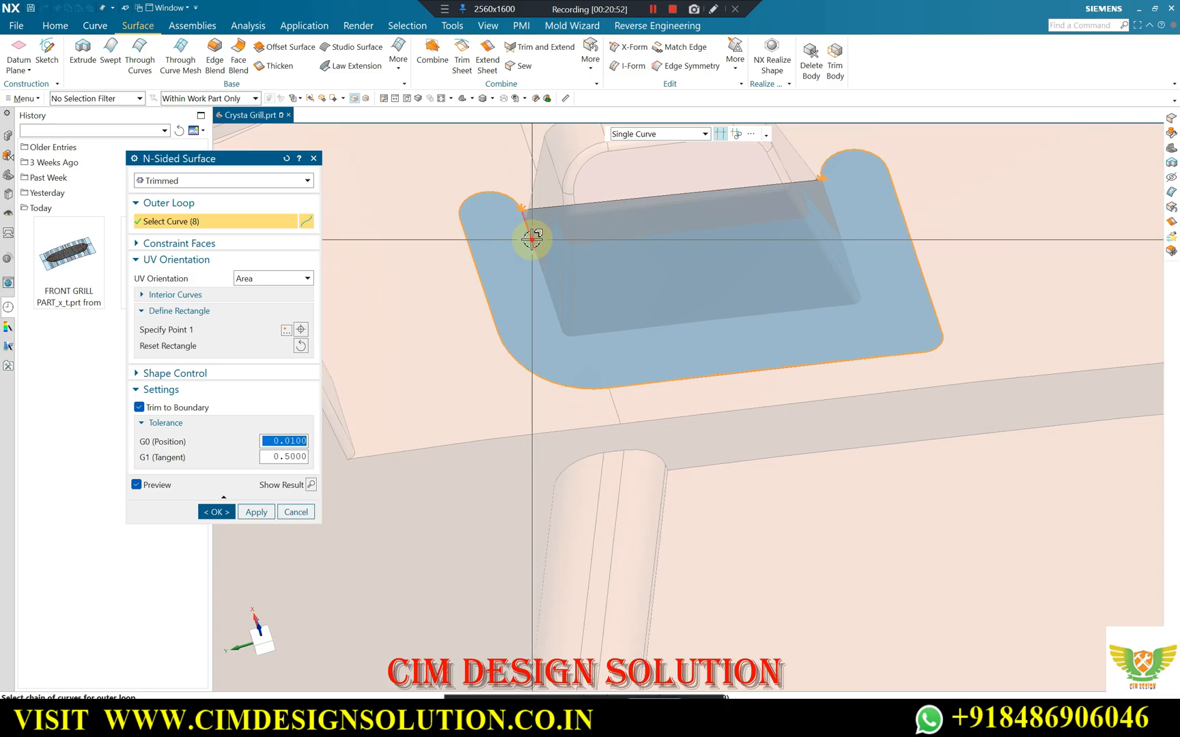
pyautogui.click(532, 237)
pyautogui.click(575, 375)
pyautogui.scroll(6, 534, 211)
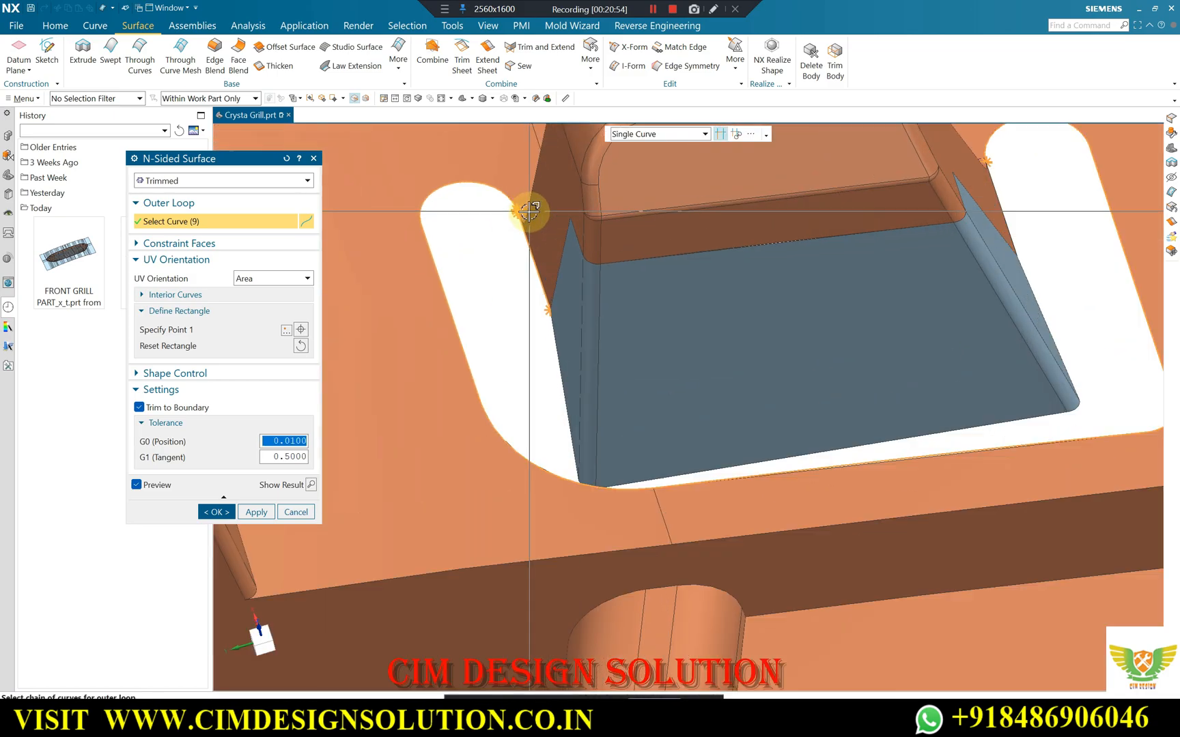
pyautogui.scroll(-6, 506, 217)
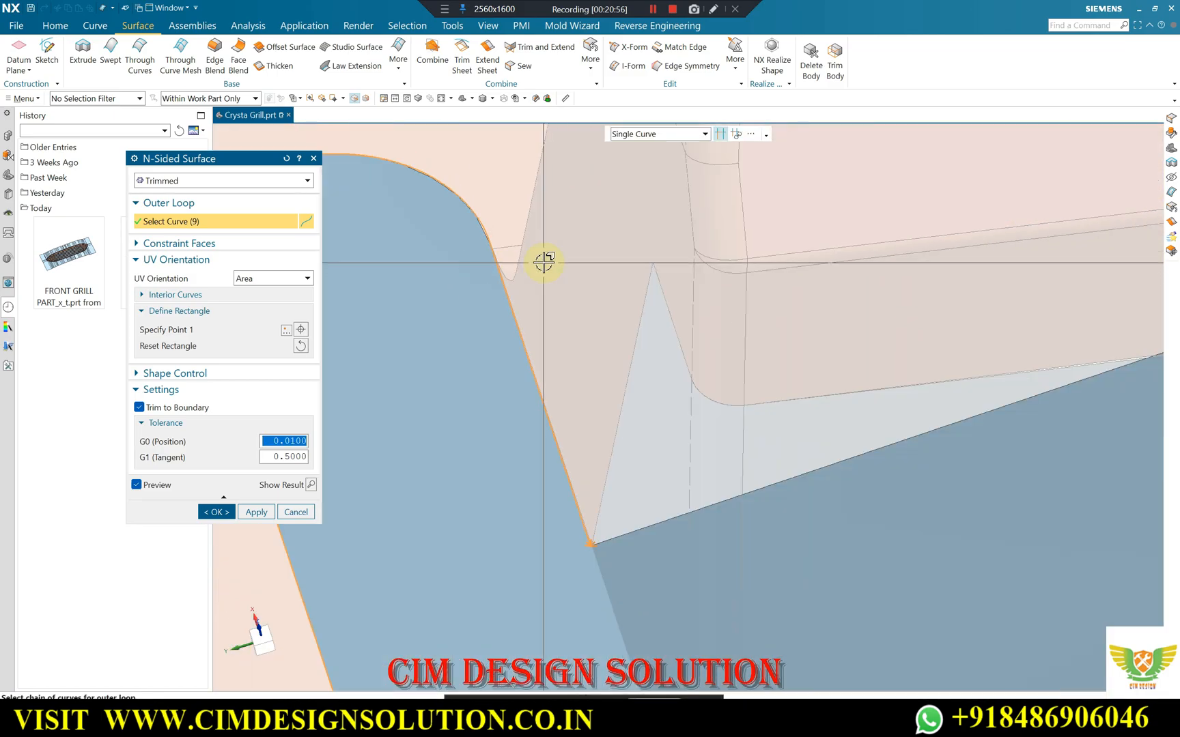
pyautogui.scroll(5, 799, 270)
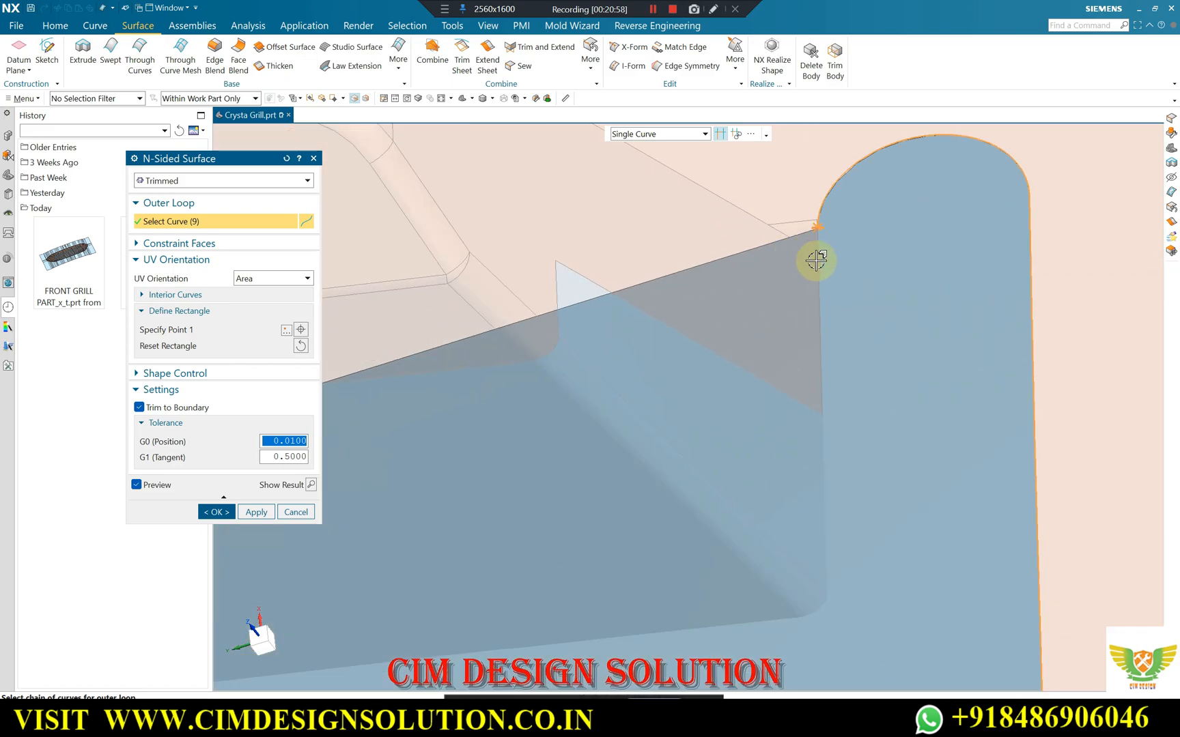
pyautogui.click(816, 251)
pyautogui.scroll(-6, 739, 324)
pyautogui.moveTo(739, 325); pyautogui.dragTo(769, 316, button='middle')
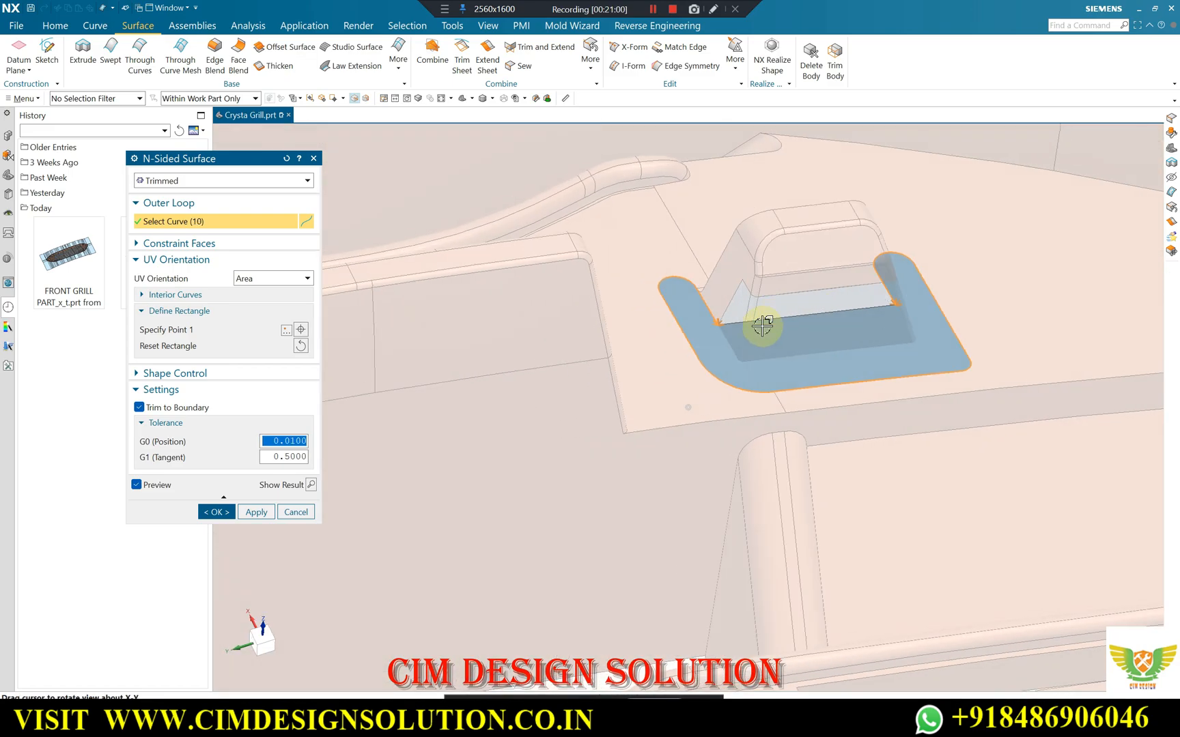
pyautogui.click(212, 513)
# Sew the front, side and rounded corner-strip surfaces beneath the clip tab together, using one side sheet as the target.
pyautogui.scroll(3, 601, 329)
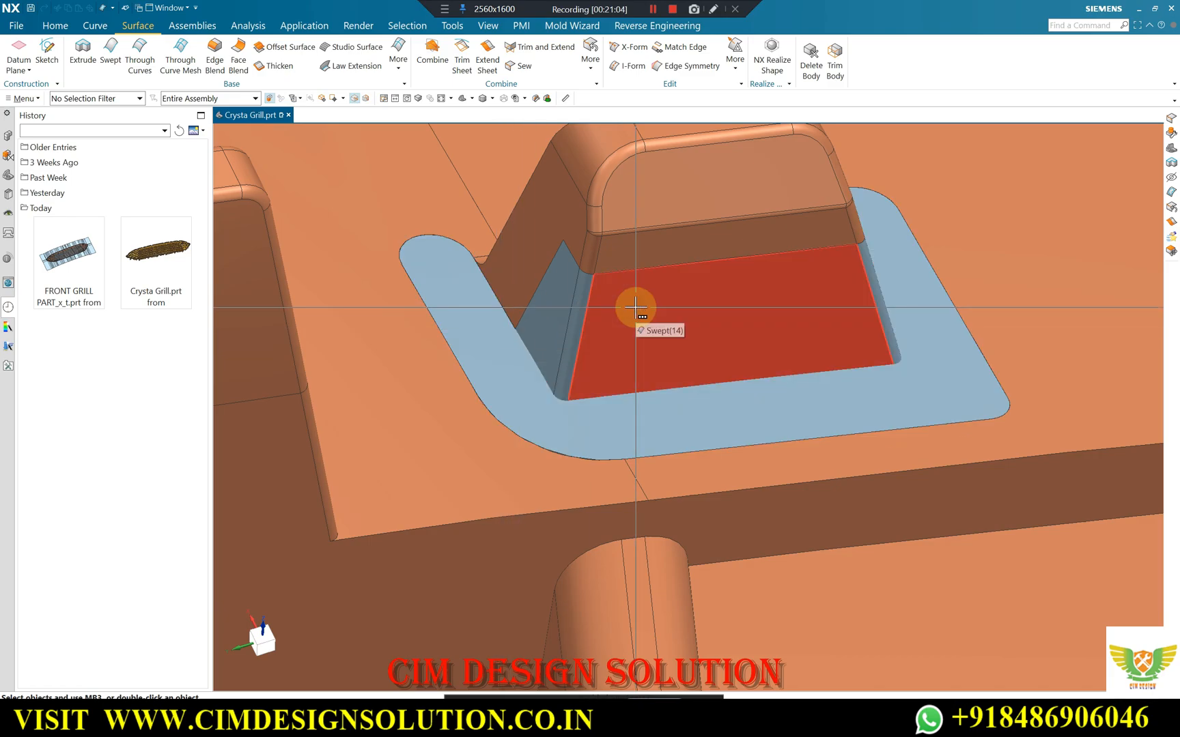
pyautogui.moveTo(800, 289); pyautogui.dragTo(781, 253, button='middle')
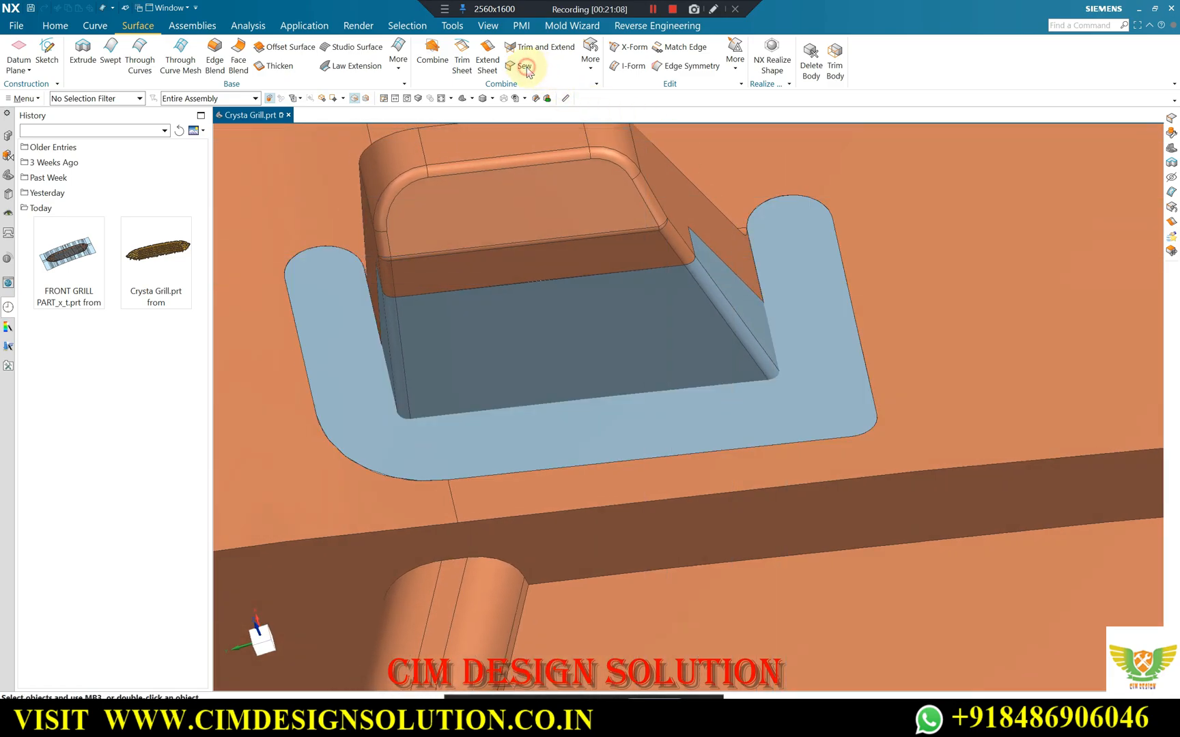
pyautogui.click(527, 68)
pyautogui.click(711, 265)
pyautogui.click(607, 310)
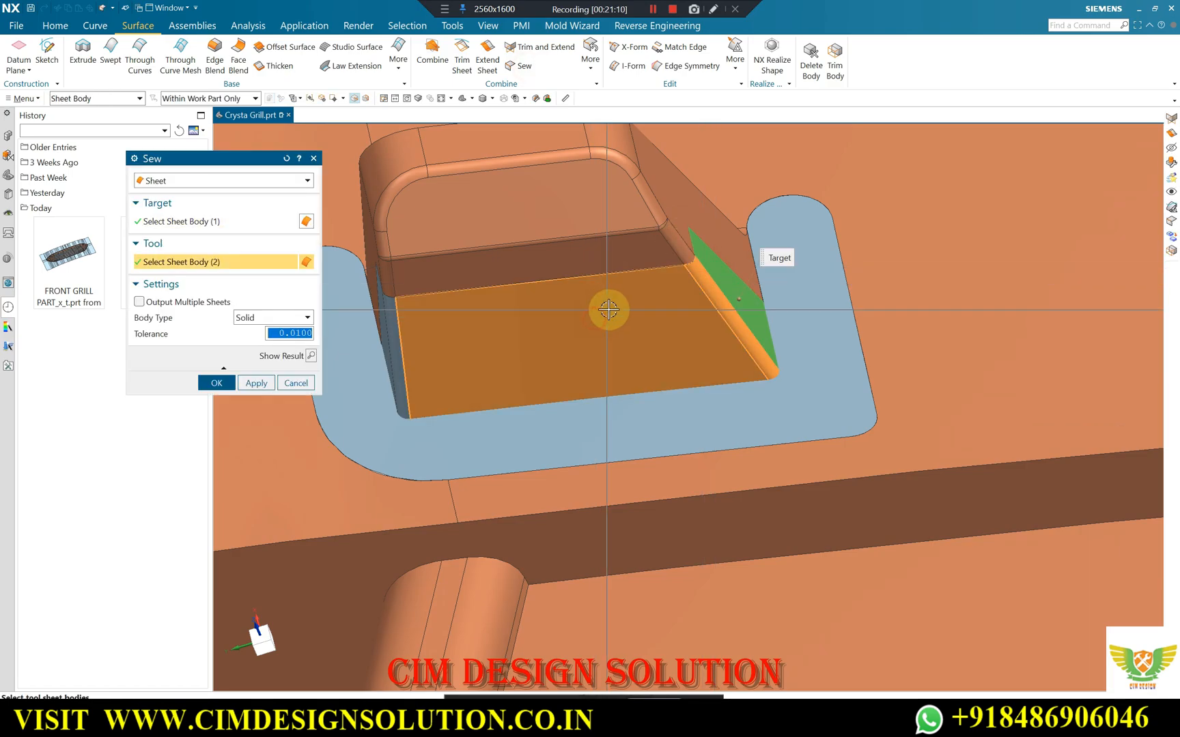
pyautogui.moveTo(607, 310); pyautogui.dragTo(626, 314, button='middle')
pyautogui.click(555, 335)
pyautogui.click(575, 343)
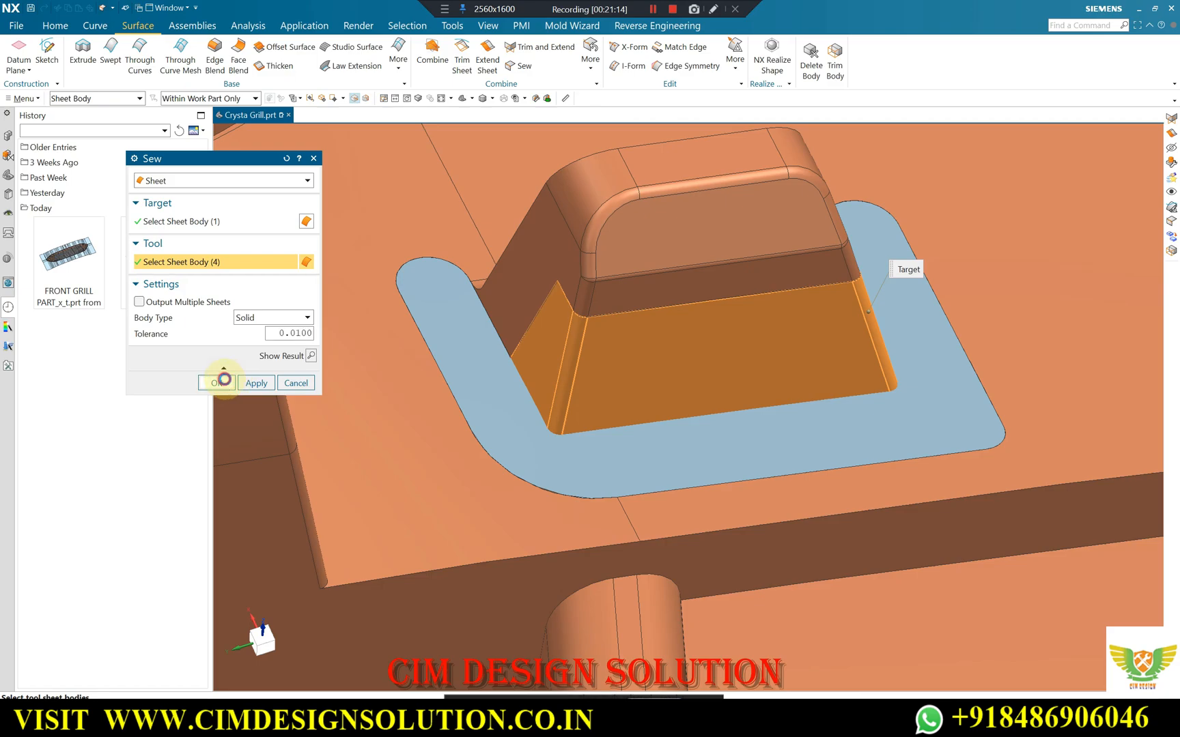
pyautogui.click(224, 379)
# Trim and Extend with Make Corner, using the sewn tab surfaces as target and the flat N-Sided surface as tool.
pyautogui.click(672, 318)
pyautogui.click(183, 274)
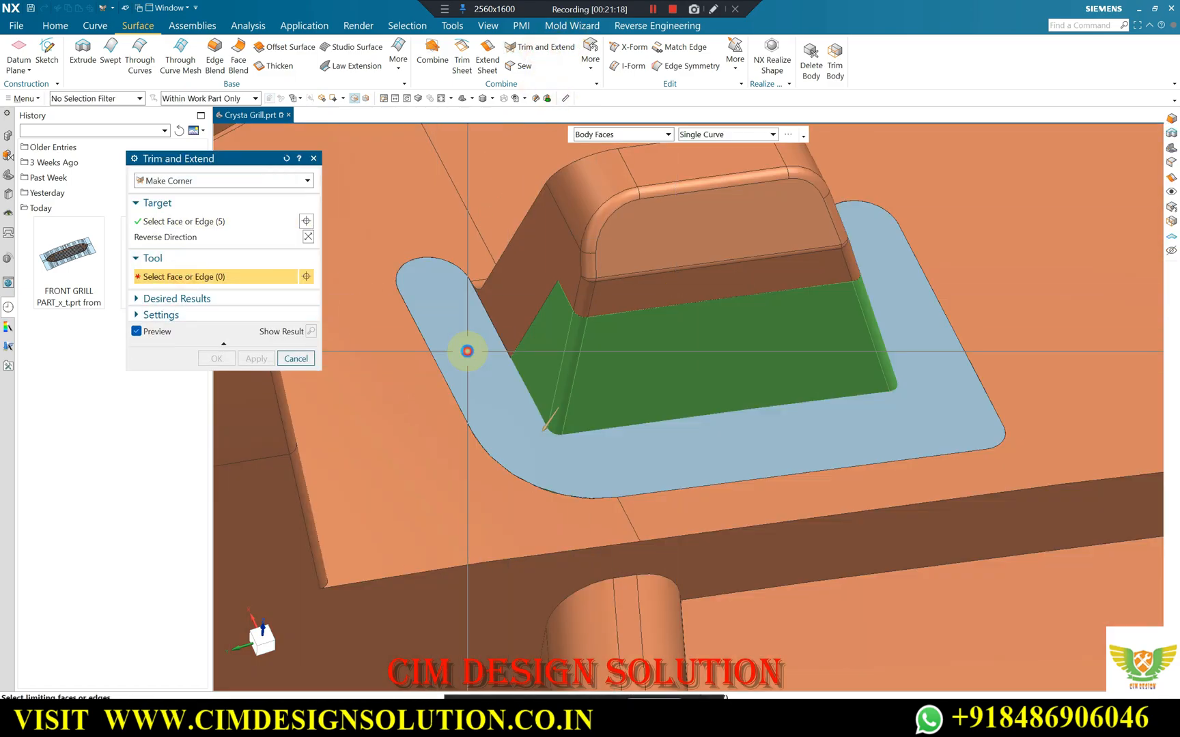
pyautogui.click(441, 360)
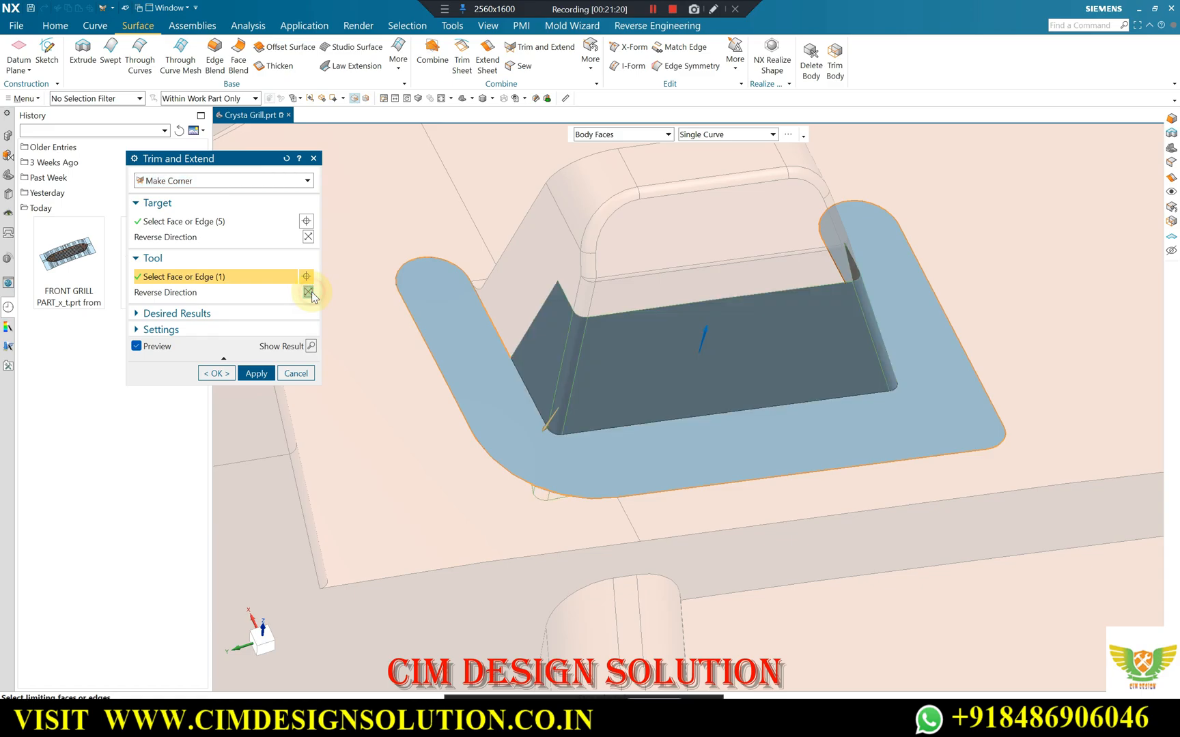
pyautogui.click(215, 373)
pyautogui.moveTo(473, 322); pyautogui.dragTo(632, 221, button='middle')
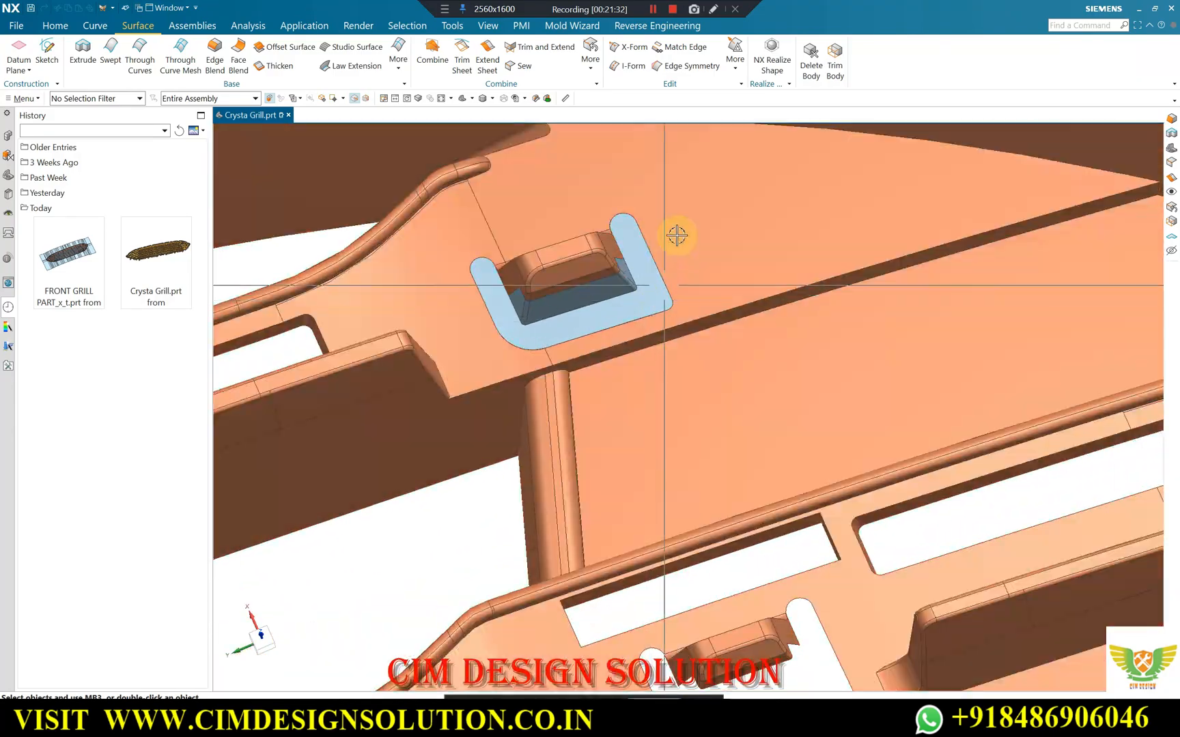
pyautogui.scroll(-5, 564, 233)
pyautogui.moveTo(580, 290); pyautogui.dragTo(652, 443, button='middle')
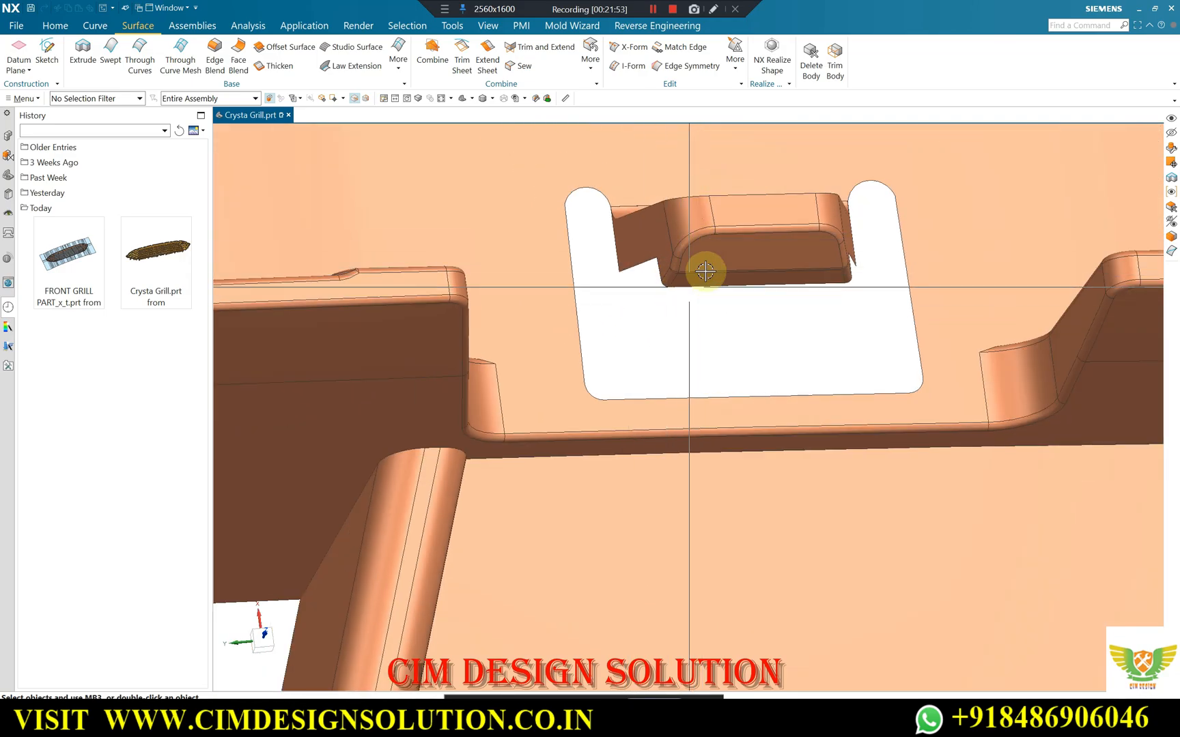
pyautogui.moveTo(704, 271); pyautogui.dragTo(705, 237, button='middle')
pyautogui.scroll(8, 679, 246)
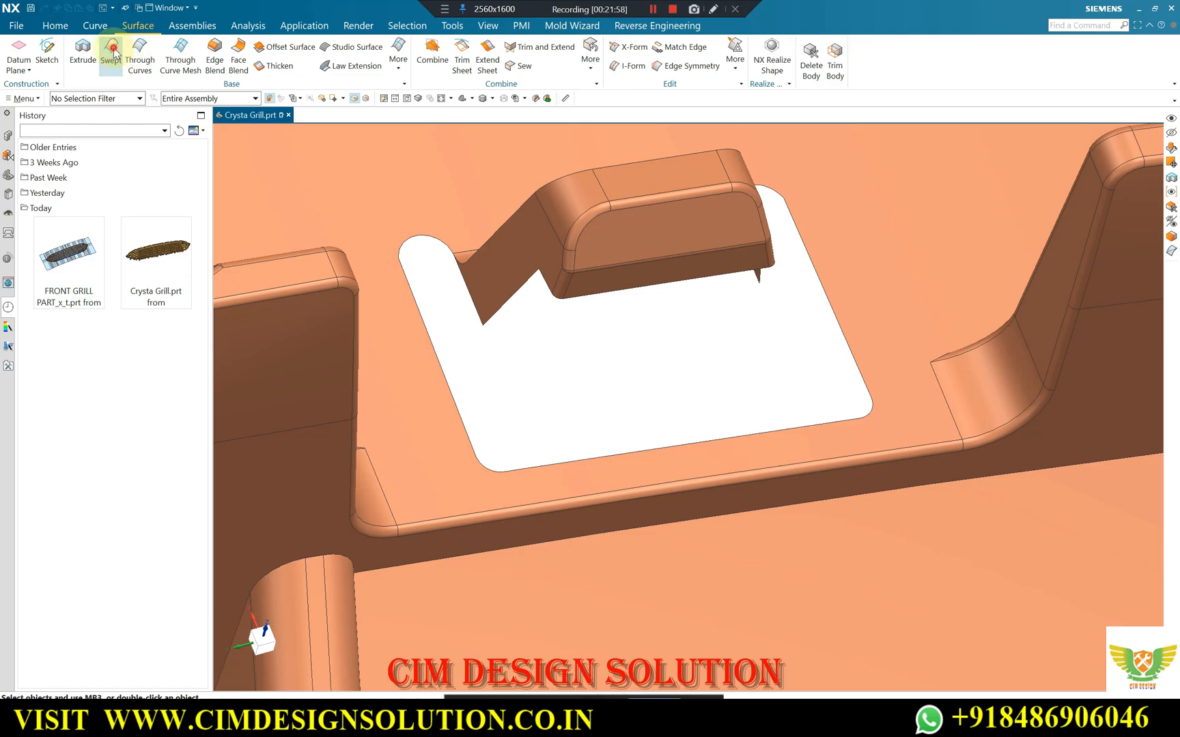
pyautogui.scroll(5, 559, 291)
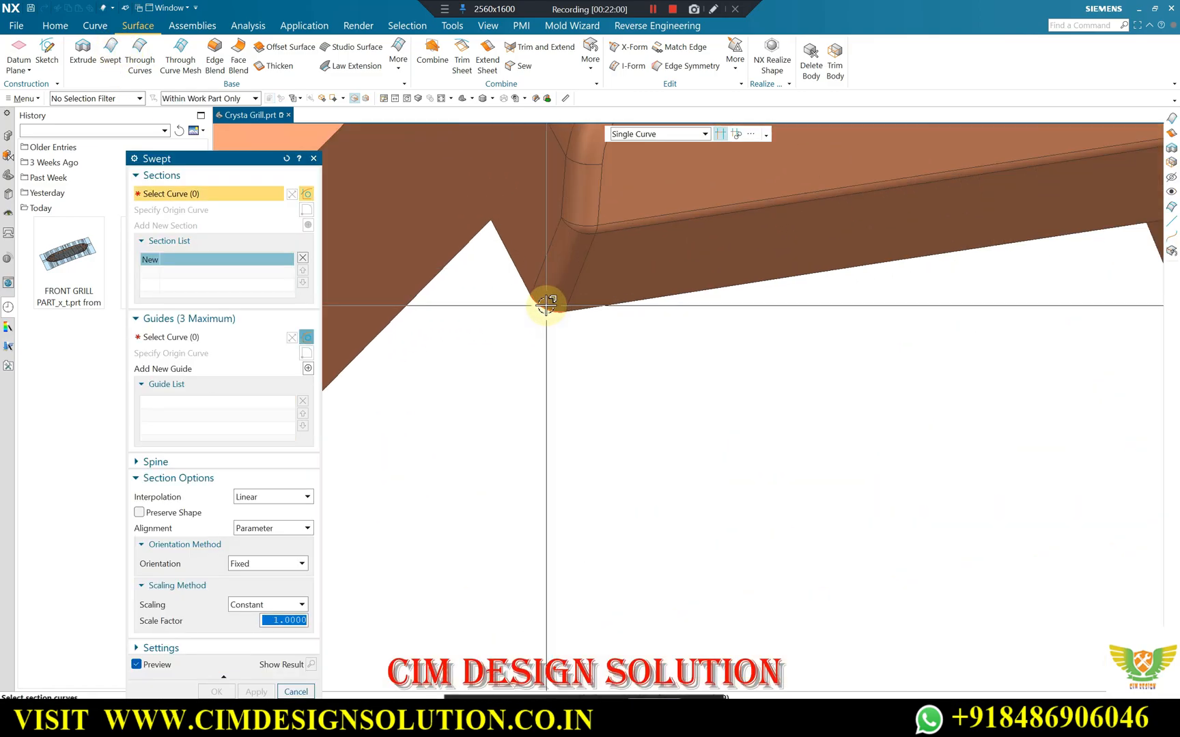
pyautogui.click(185, 335)
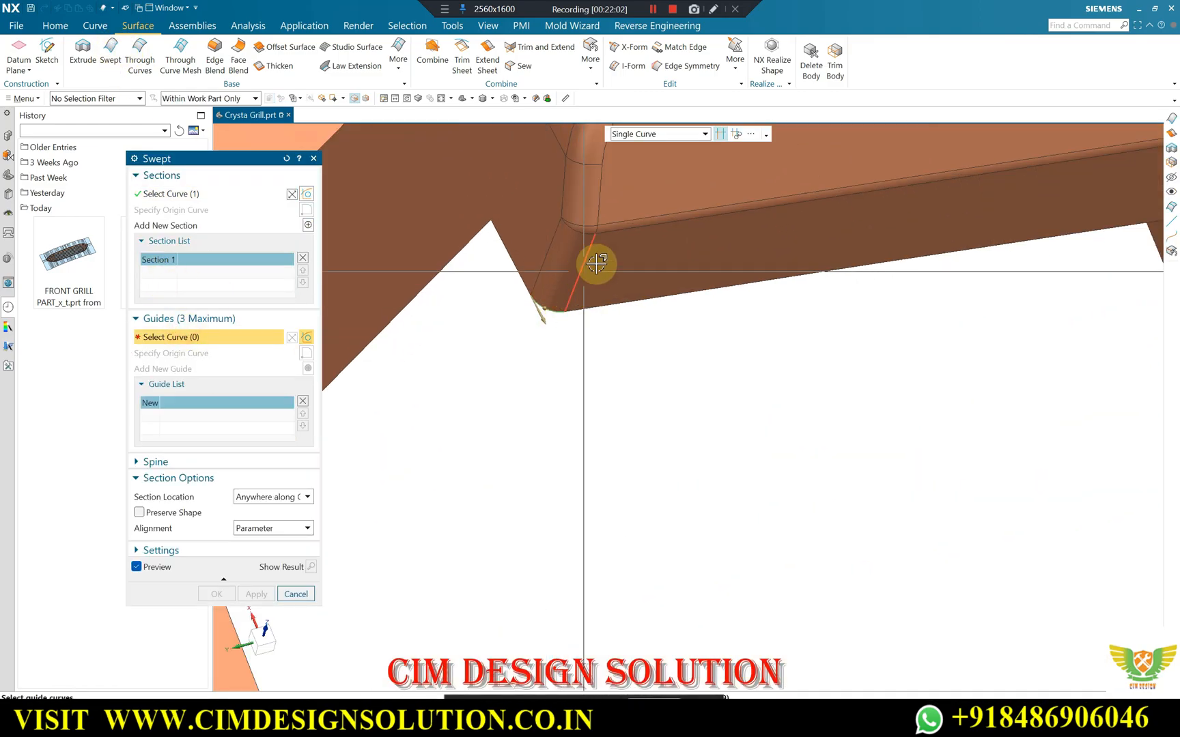
pyautogui.click(584, 273)
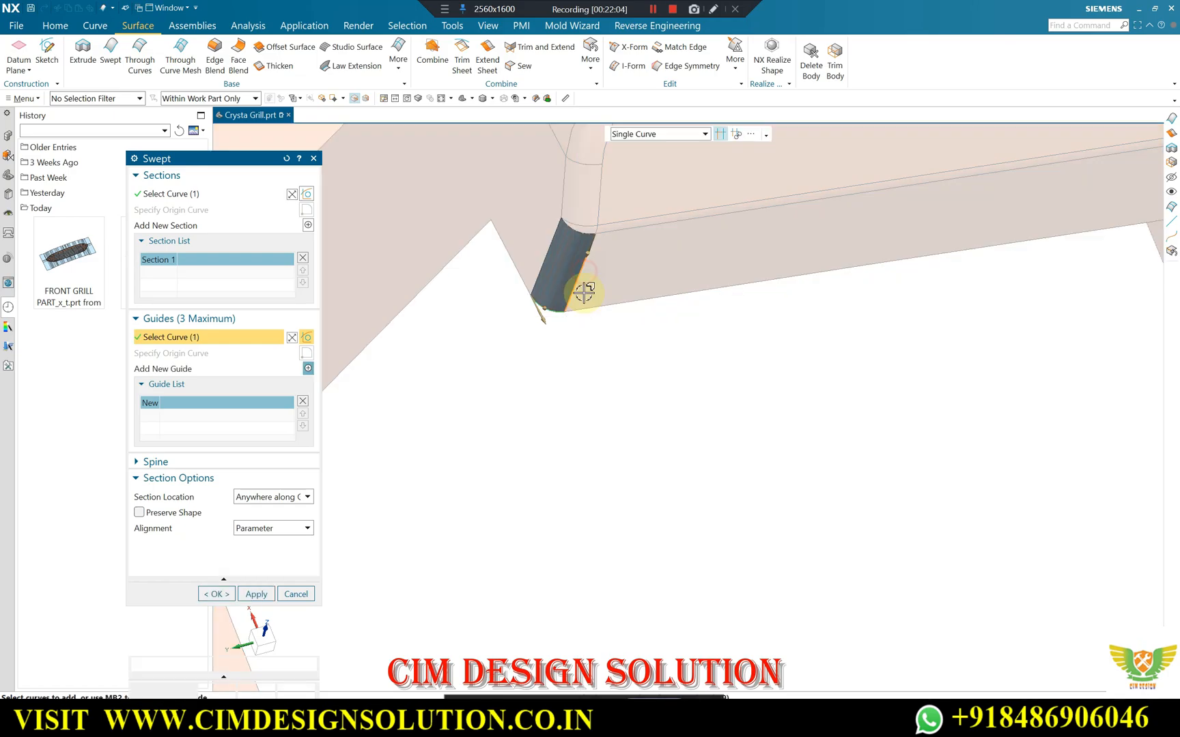
pyautogui.middleClick(200, 118)
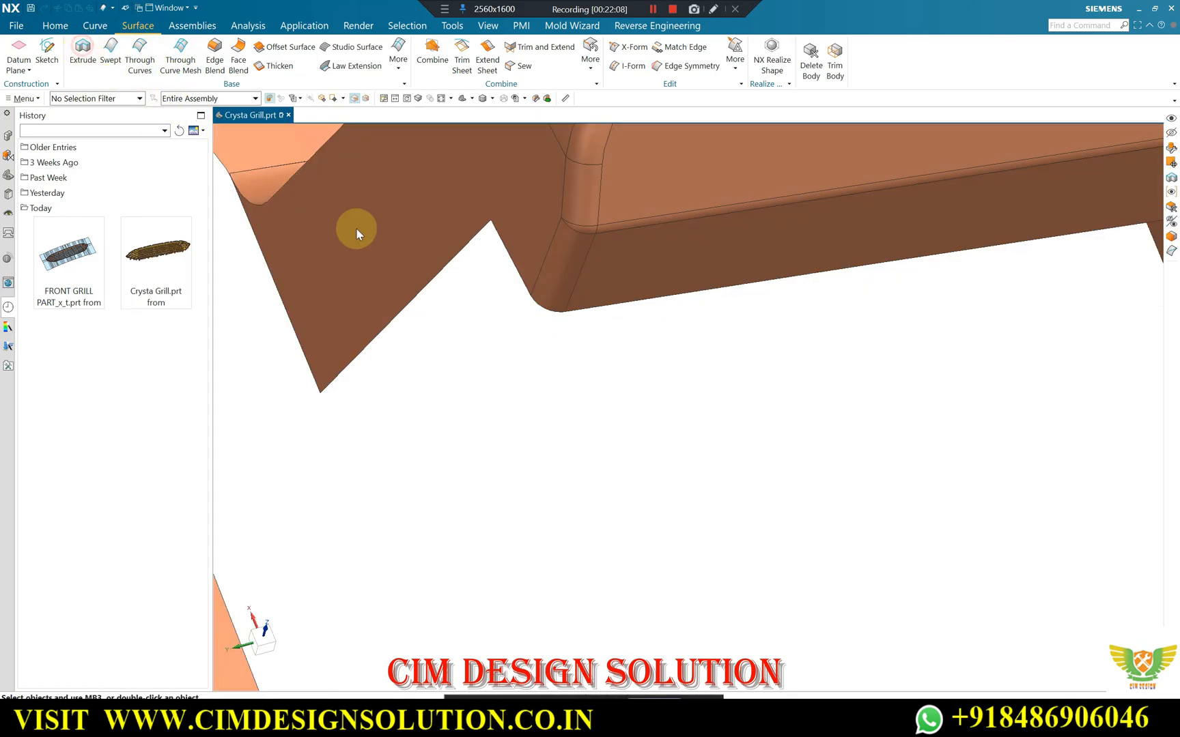
# Extrude the rounded lower corner edge of another open clip's tab 5 mm down along its slanted edge, reversing the vector.
pyautogui.press('x')
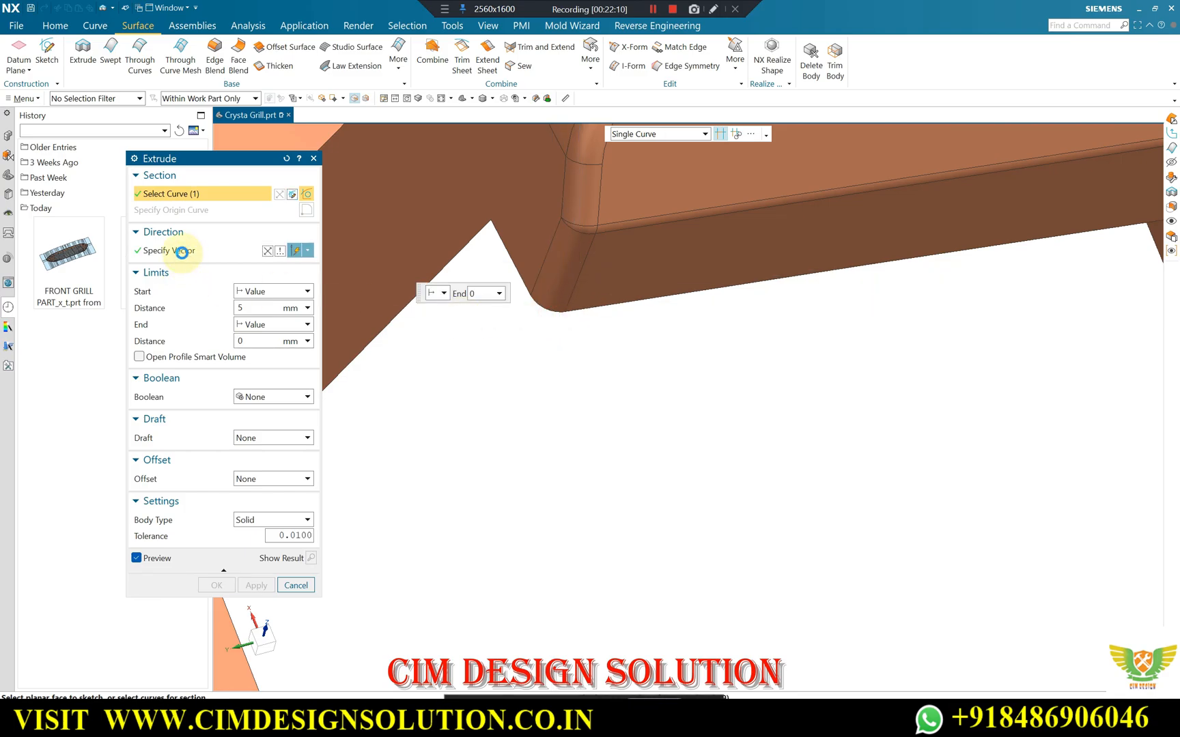
pyautogui.click(182, 252)
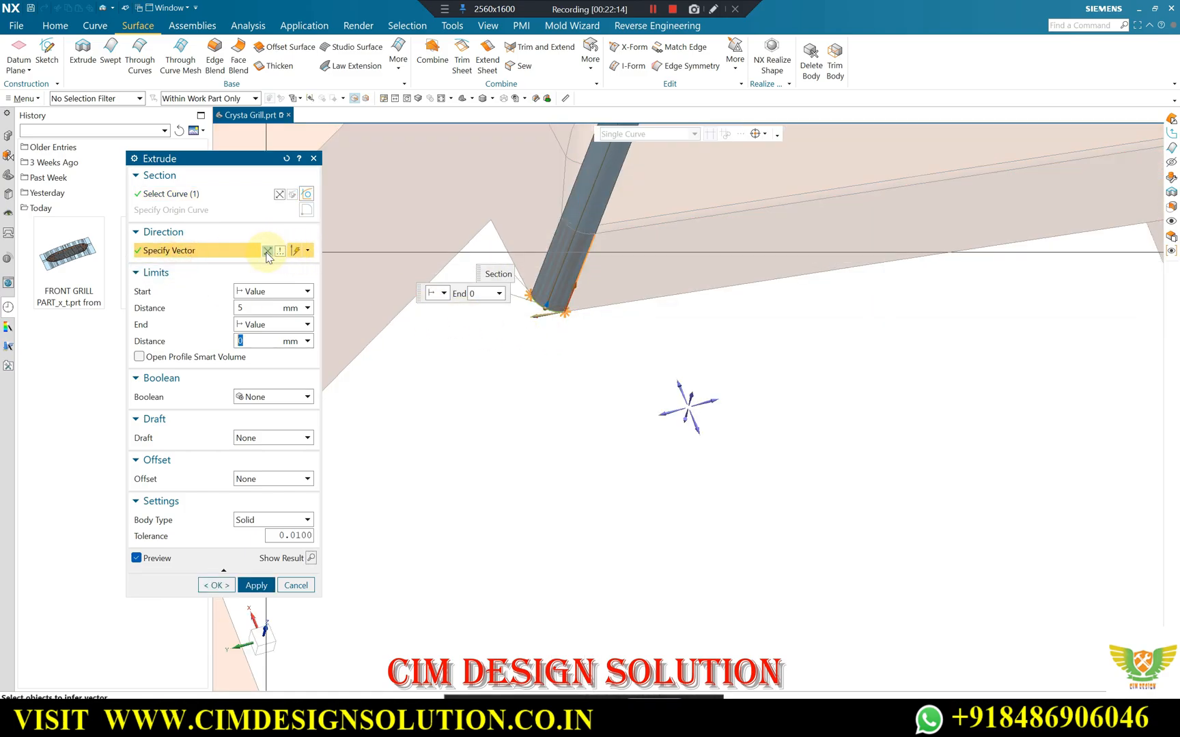
pyautogui.click(264, 588)
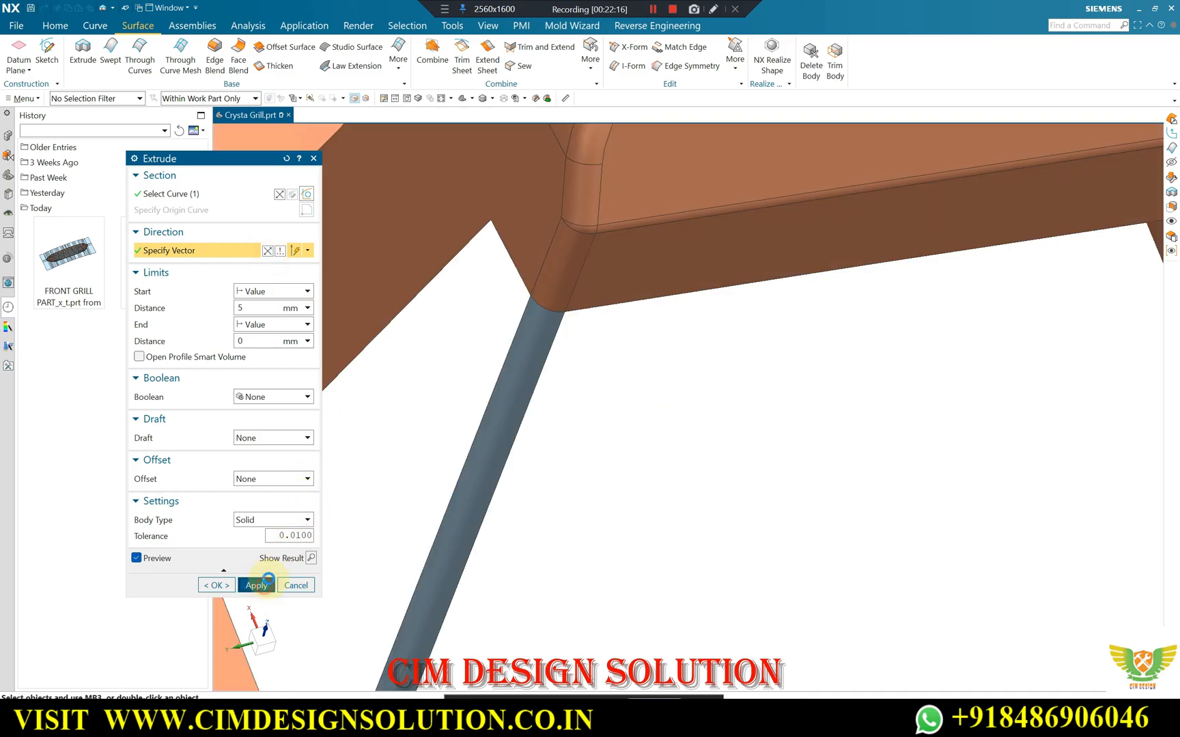
# Extrude the rounded corner edge on the tab's opposite side 5 mm along its slanted edge with the vector reversed, and close Extrude.
pyautogui.scroll(-5, 547, 354)
pyautogui.moveTo(573, 369); pyautogui.dragTo(614, 369, button='middle')
pyautogui.scroll(6, 453, 326)
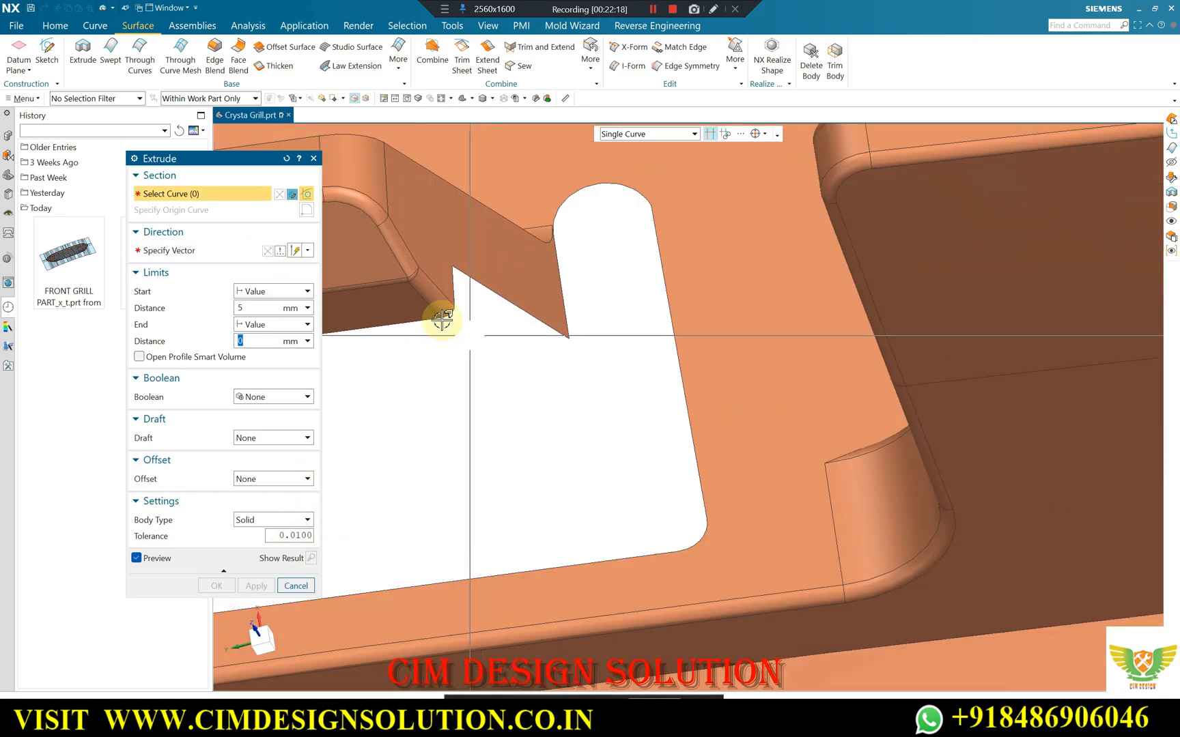
pyautogui.click(175, 250)
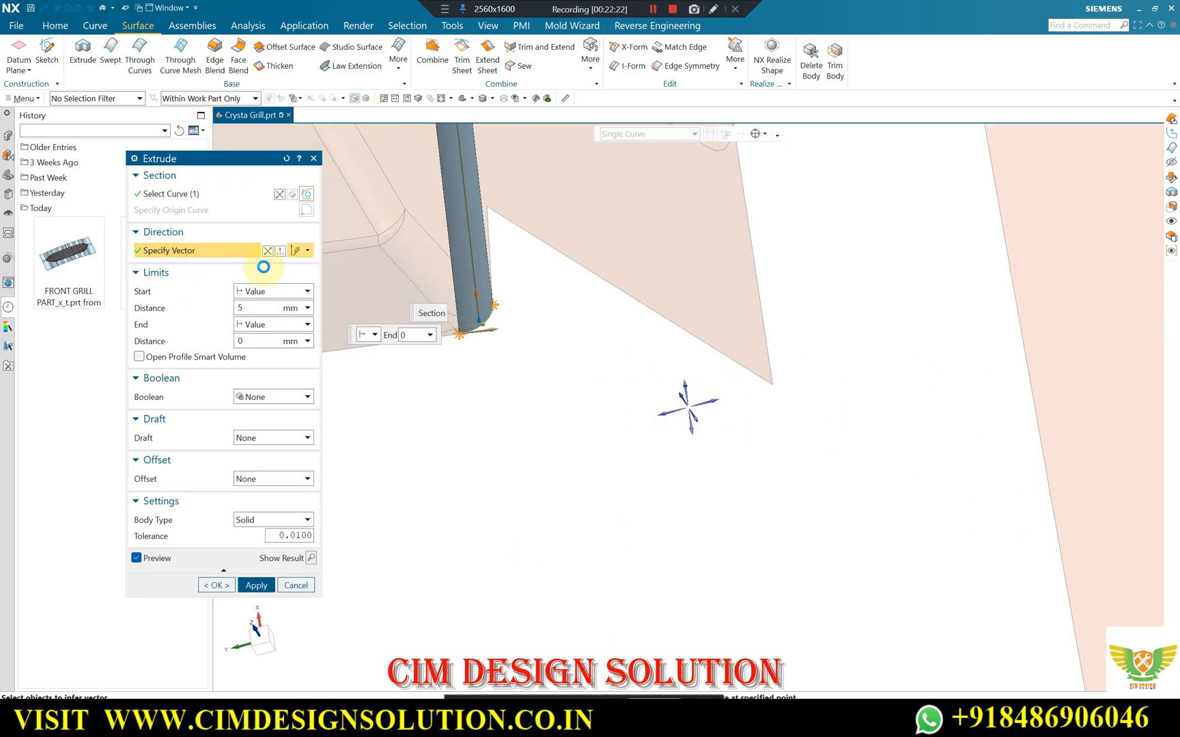
pyautogui.click(264, 250)
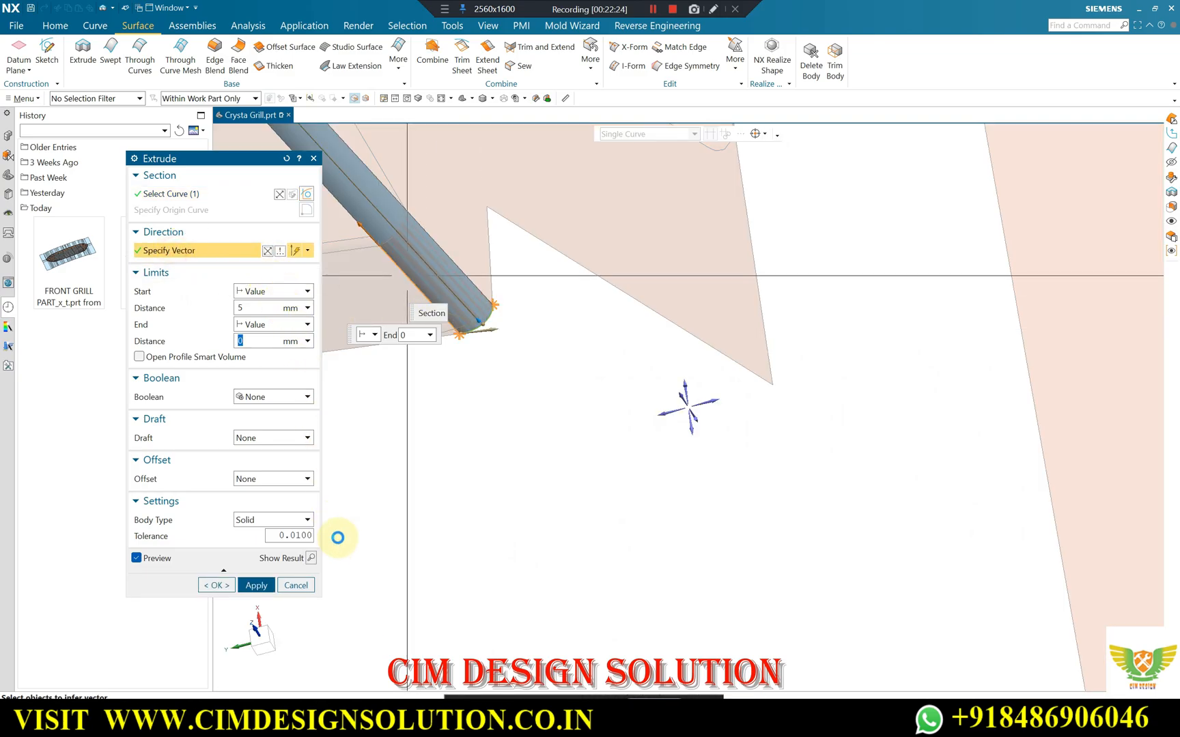
pyautogui.click(254, 589)
pyautogui.scroll(-8, 855, 363)
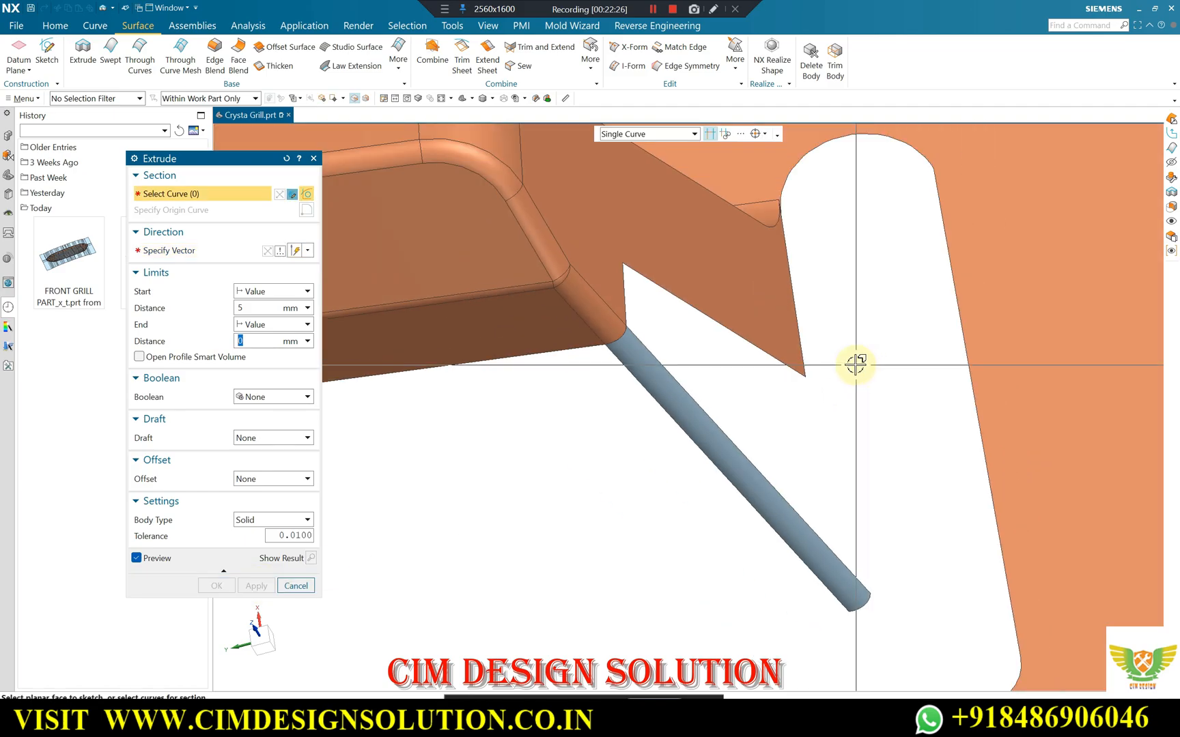
pyautogui.moveTo(785, 413); pyautogui.dragTo(799, 411, button='middle')
pyautogui.press('Escape')
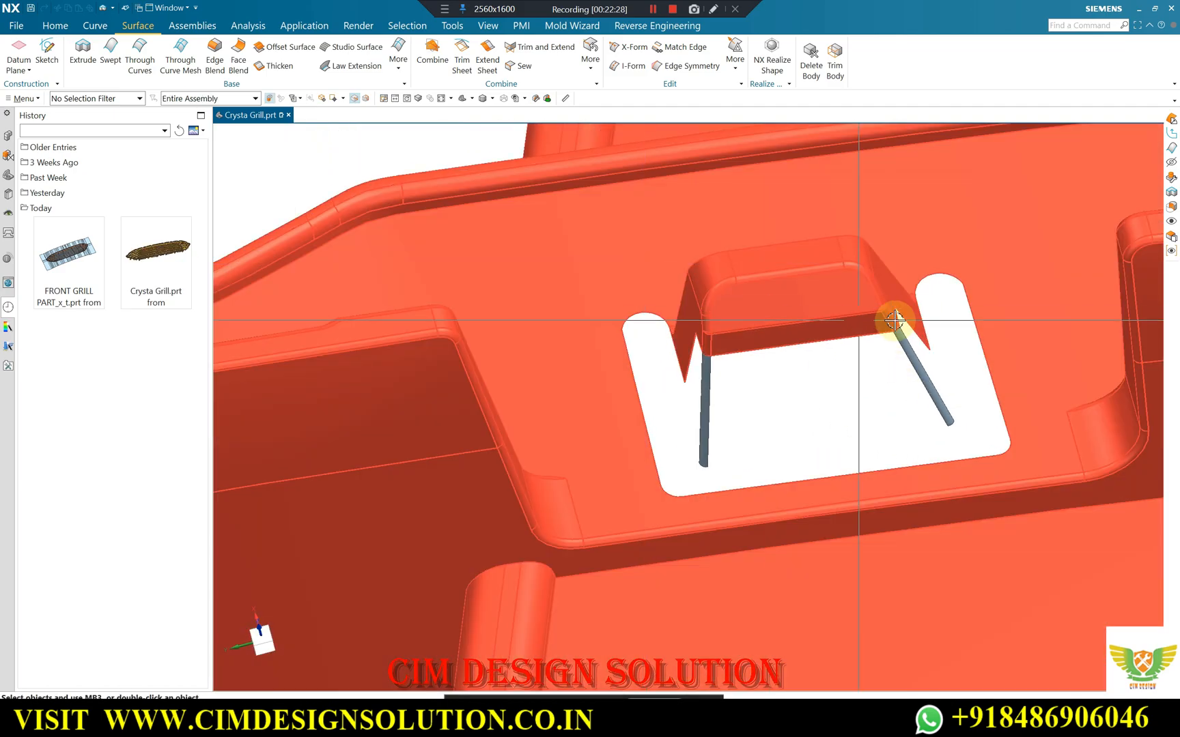
pyautogui.scroll(2, 902, 318)
pyautogui.scroll(-2, 594, 381)
pyautogui.scroll(1, 725, 354)
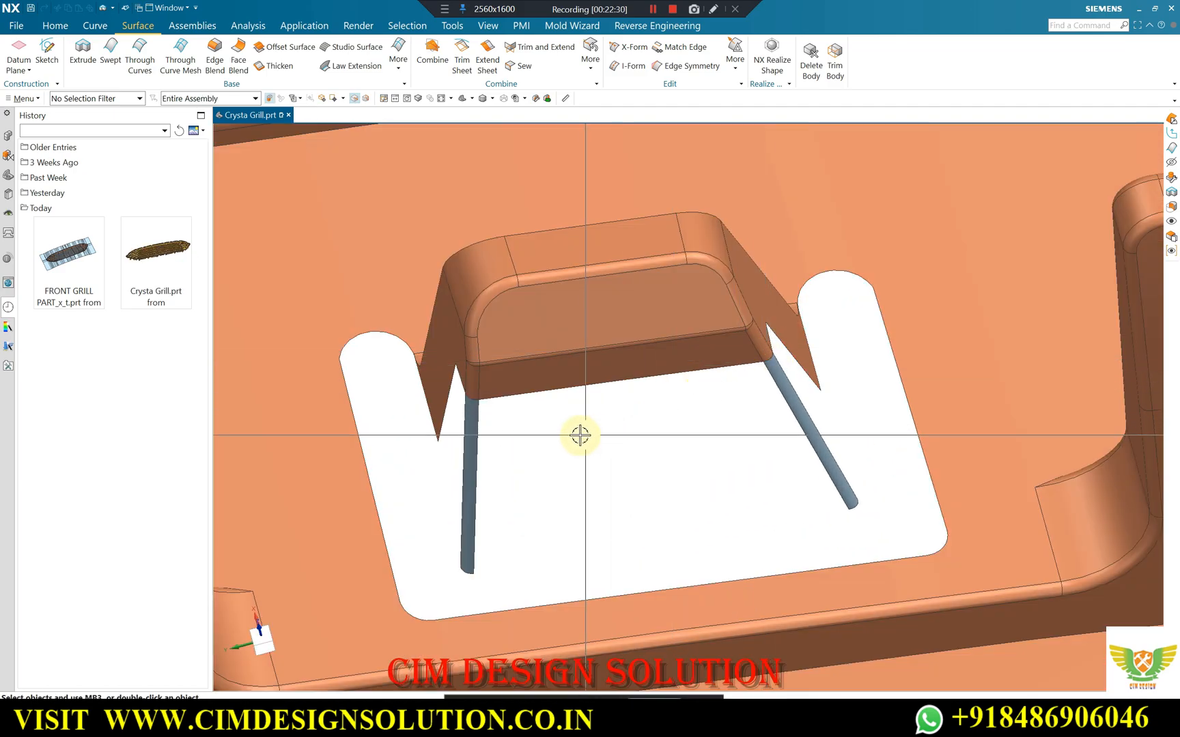
pyautogui.scroll(2, 478, 406)
pyautogui.scroll(2, 478, 405)
pyautogui.scroll(-1, 497, 310)
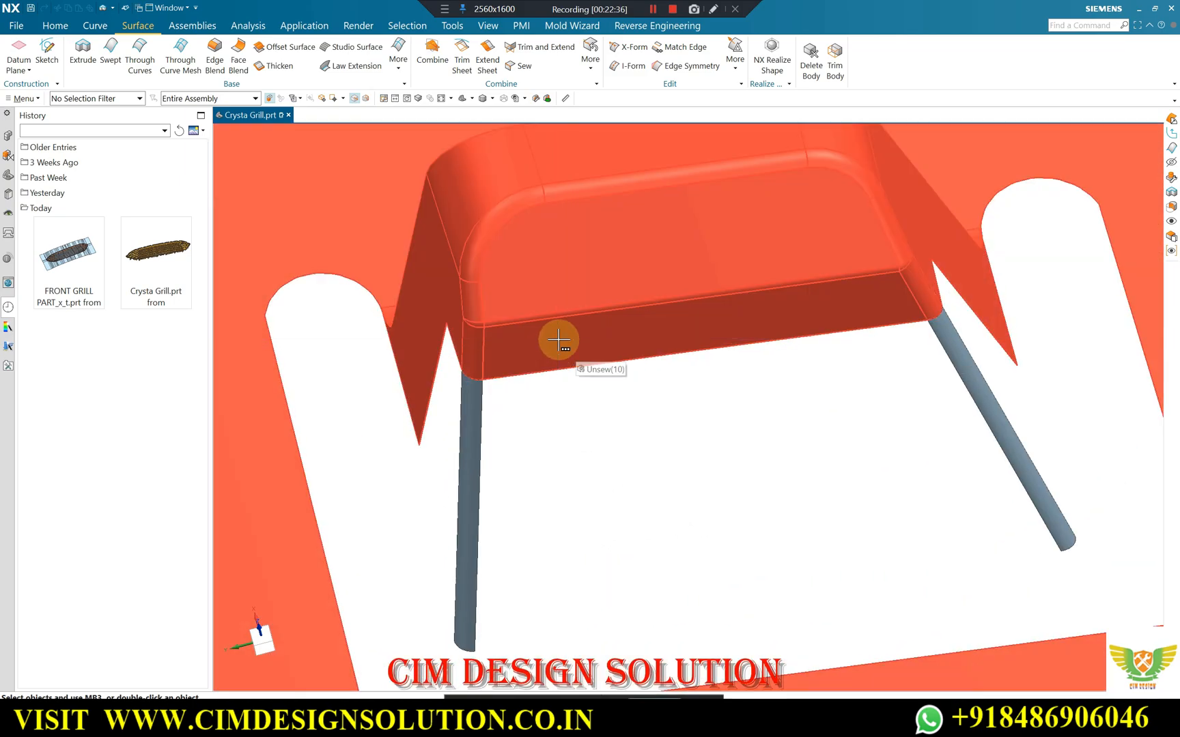
pyautogui.click(559, 339)
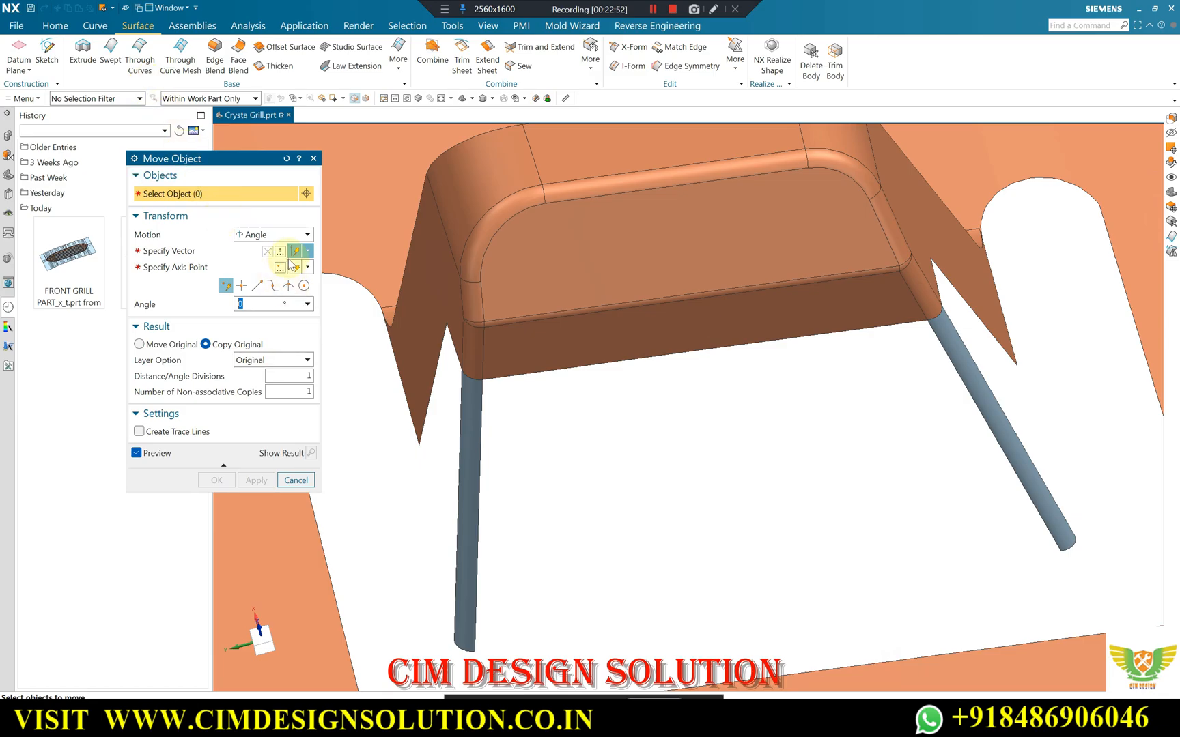
pyautogui.press('Escape')
pyautogui.scroll(-7, 489, 306)
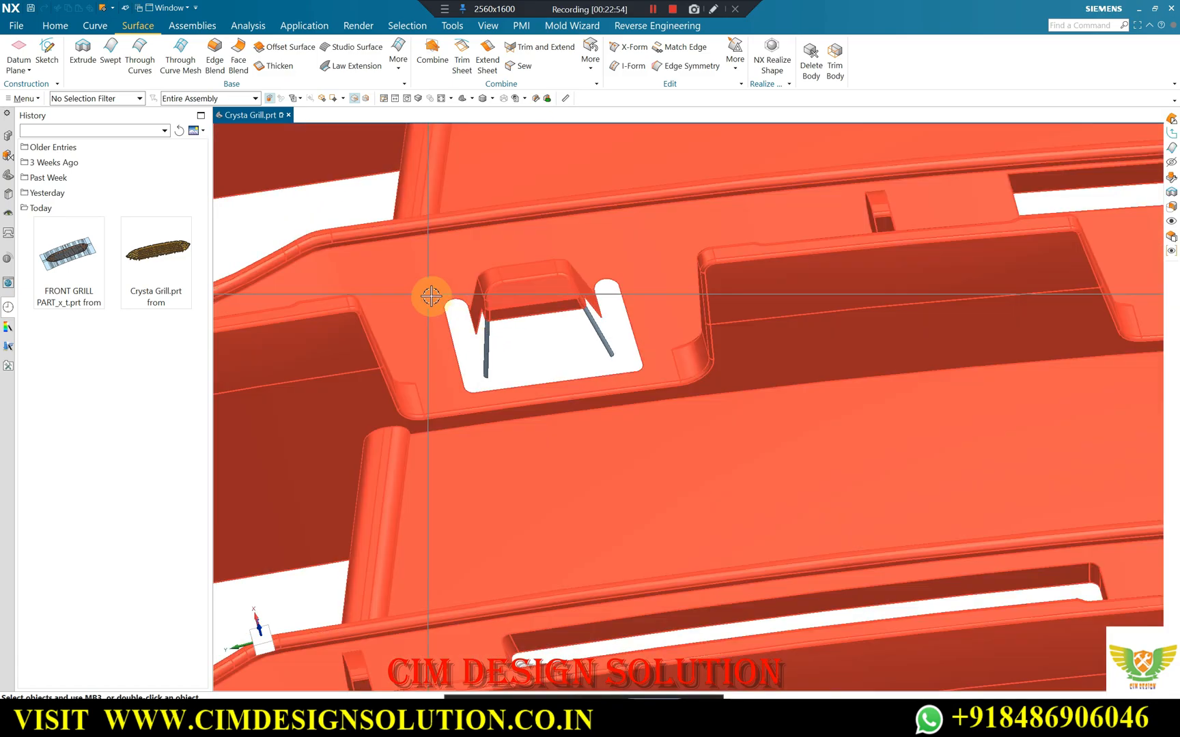
pyautogui.scroll(-3, 528, 362)
pyautogui.keyDown('shift'); pyautogui.moveTo(579, 415); pyautogui.dragTo(596, 434, button='middle'); pyautogui.keyUp('shift')
pyautogui.scroll(-3, 579, 379)
pyautogui.scroll(2, 552, 163)
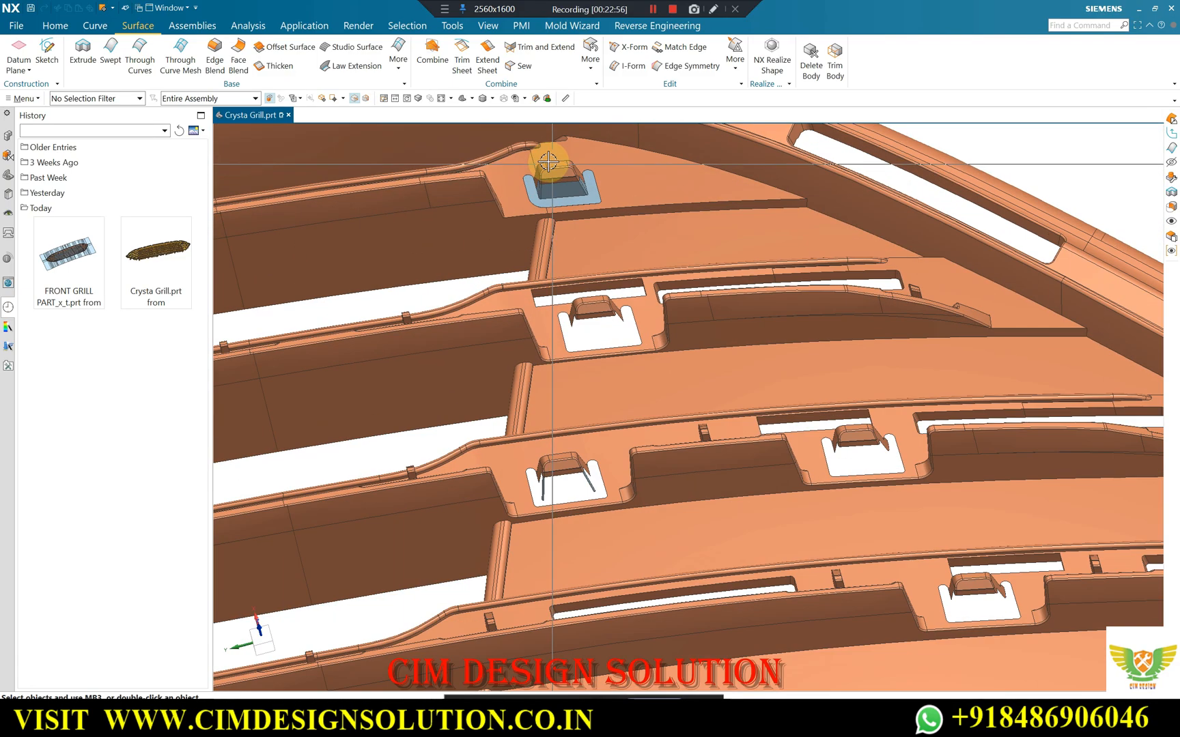
pyautogui.scroll(-1, 548, 162)
pyautogui.scroll(-2, 545, 365)
pyautogui.scroll(4, 554, 520)
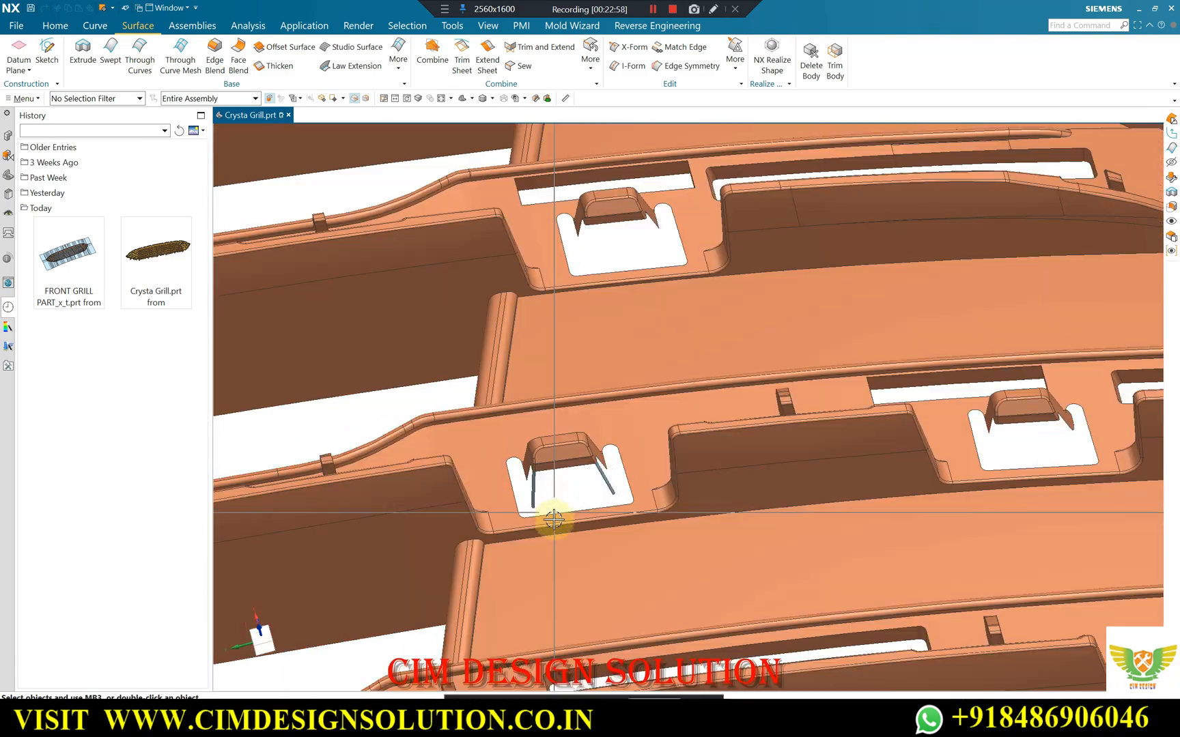
pyautogui.scroll(3, 554, 520)
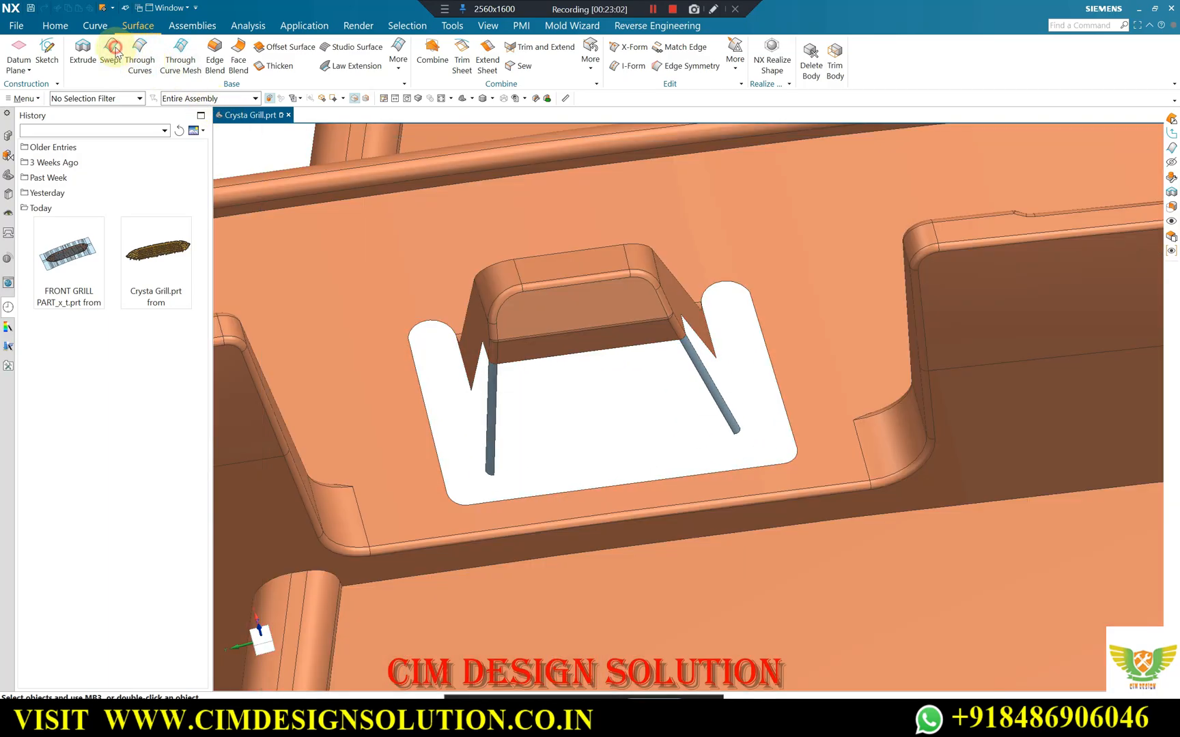
pyautogui.click(570, 356)
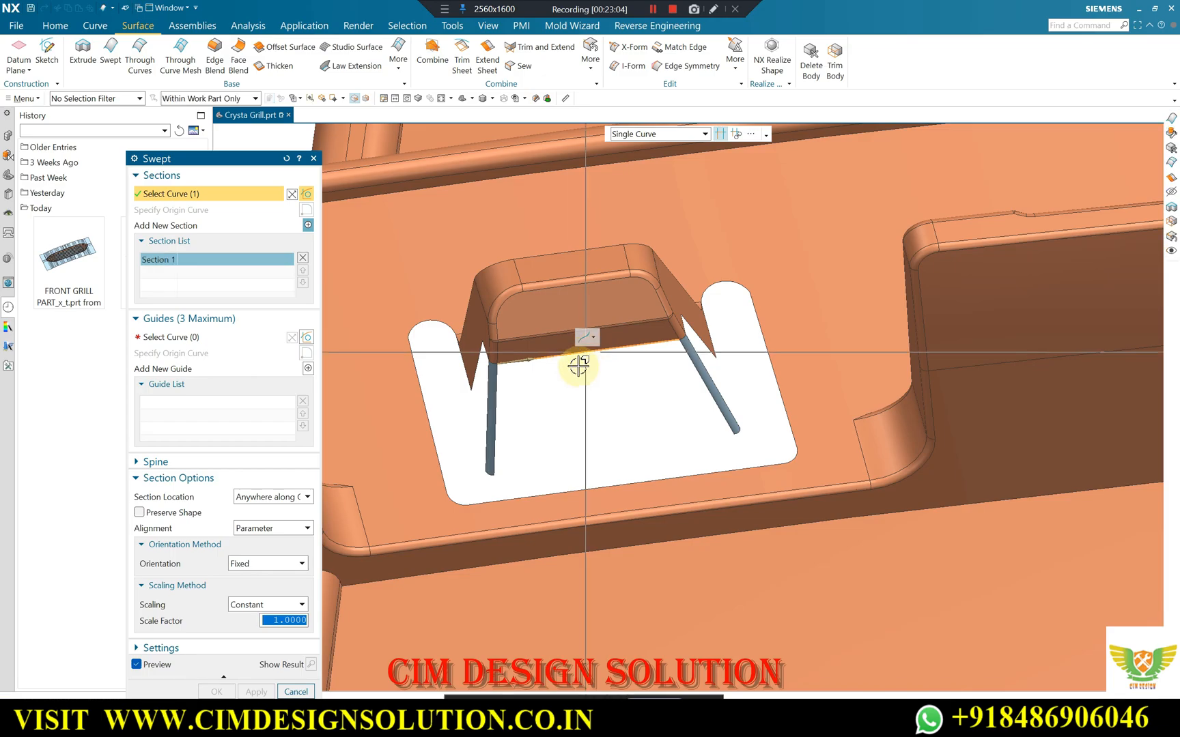
pyautogui.scroll(3, 505, 382)
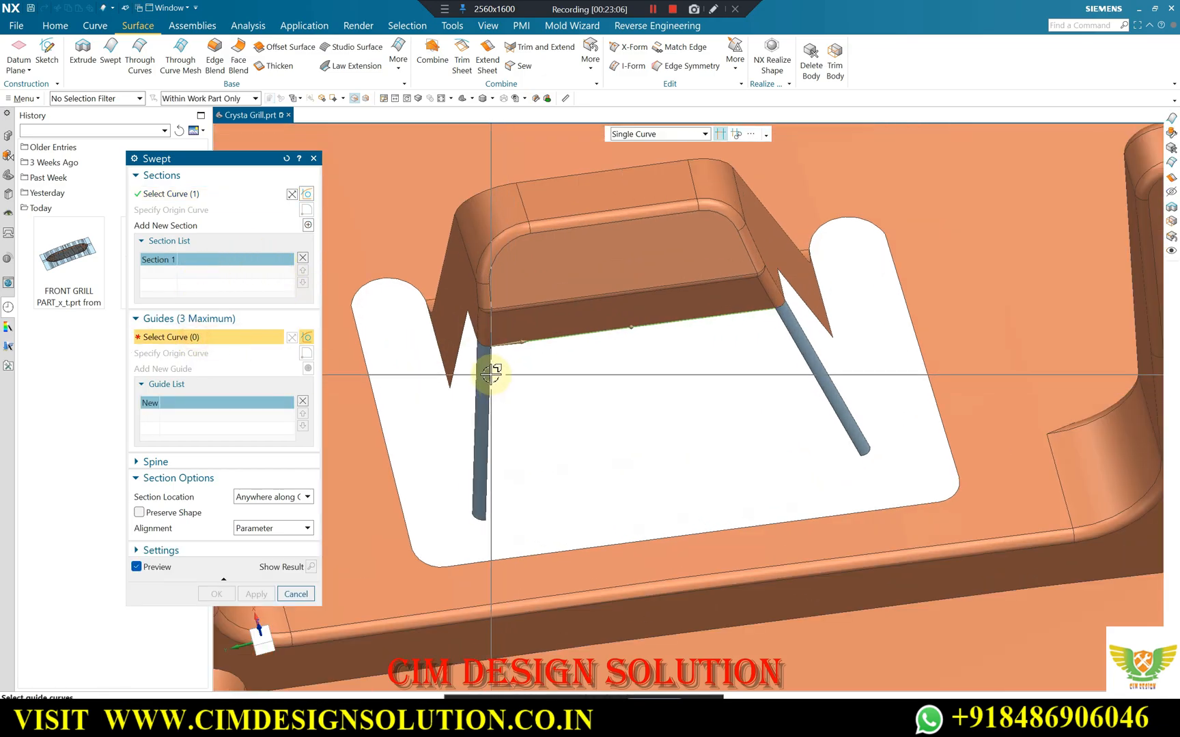
pyautogui.click(487, 372)
pyautogui.click(791, 339)
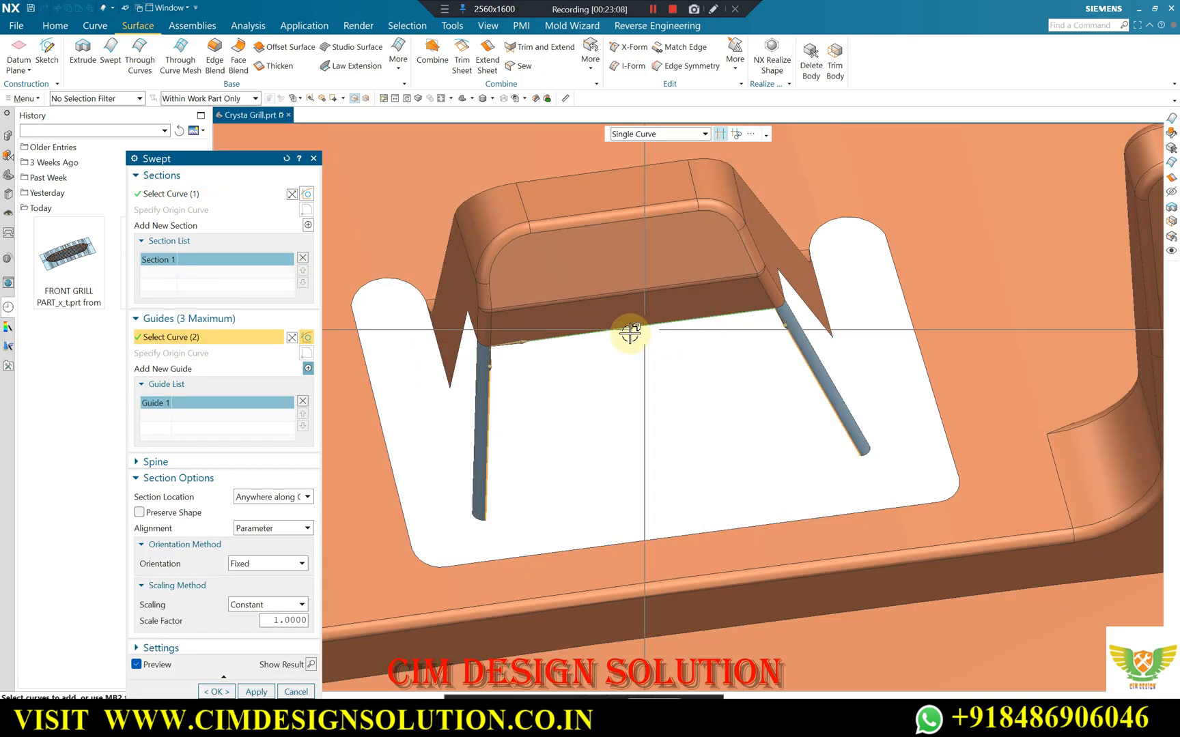
pyautogui.middleClick(470, 336)
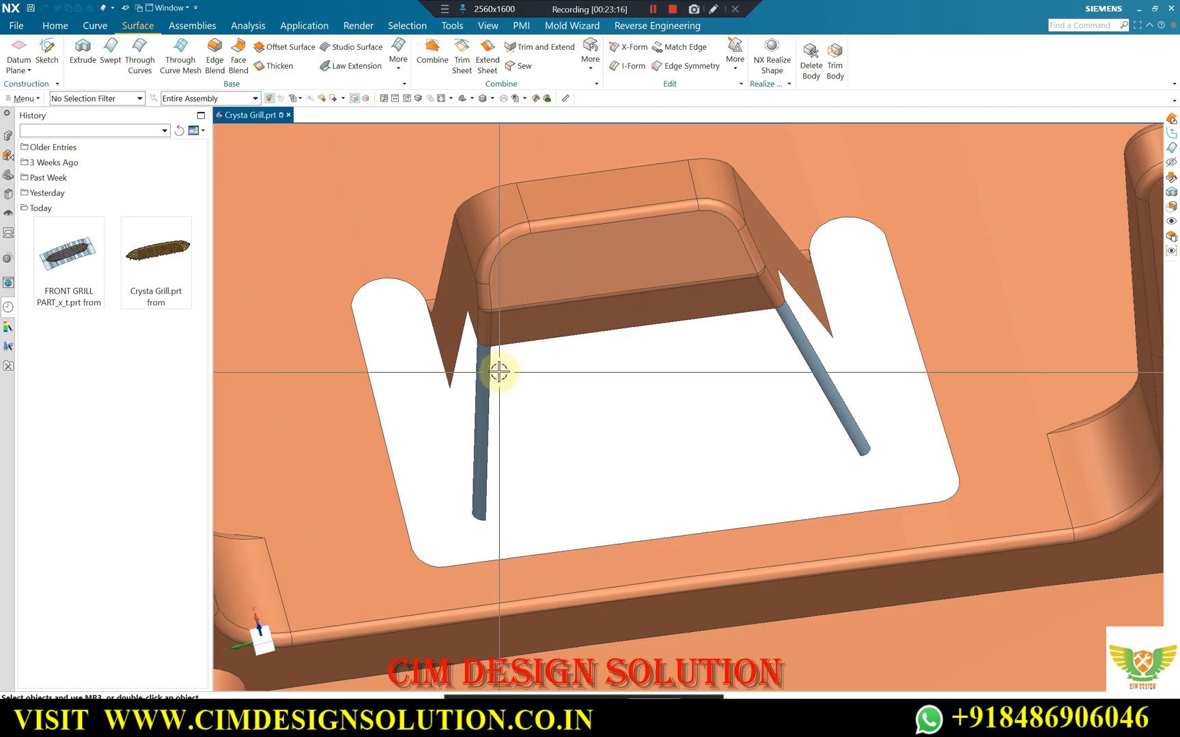
# Create a Swept surface from the tab's lower front edge, using the inner edges of the two rounded corner strips as separate guides.
pyautogui.scroll(2, 495, 369)
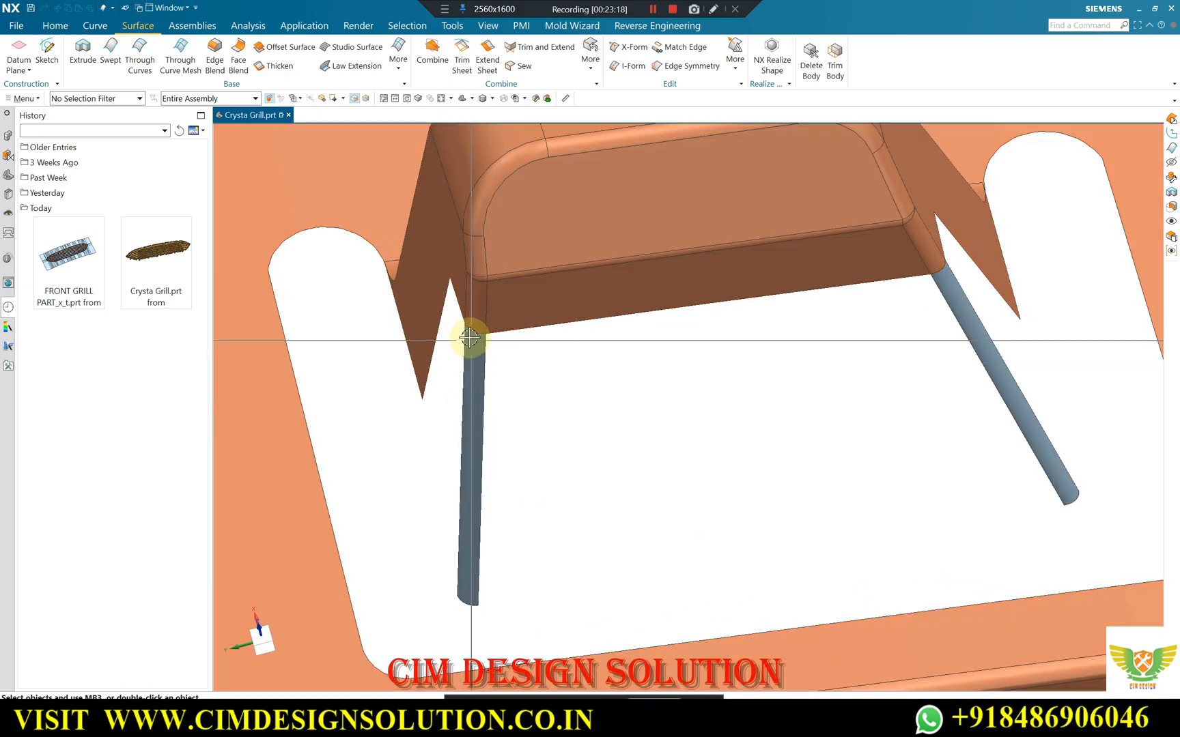
pyautogui.moveTo(447, 376); pyautogui.dragTo(519, 430, button='middle')
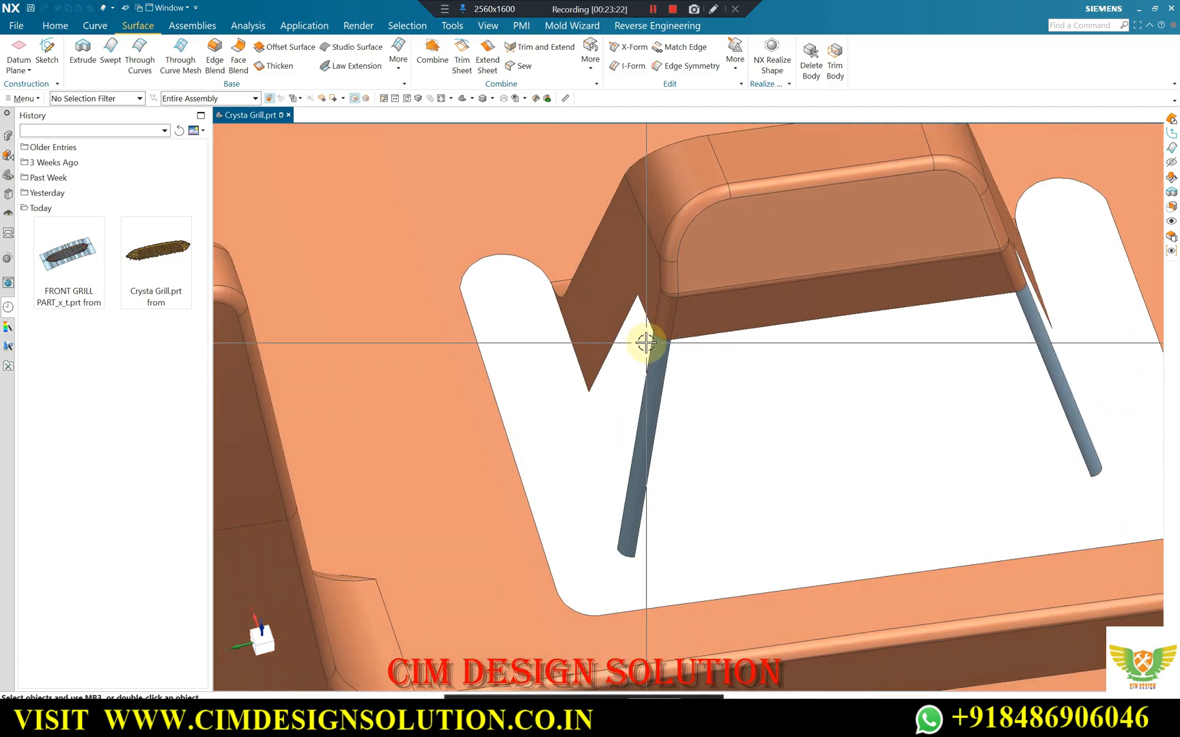
pyautogui.scroll(-2, 473, 361)
pyautogui.scroll(3, 743, 356)
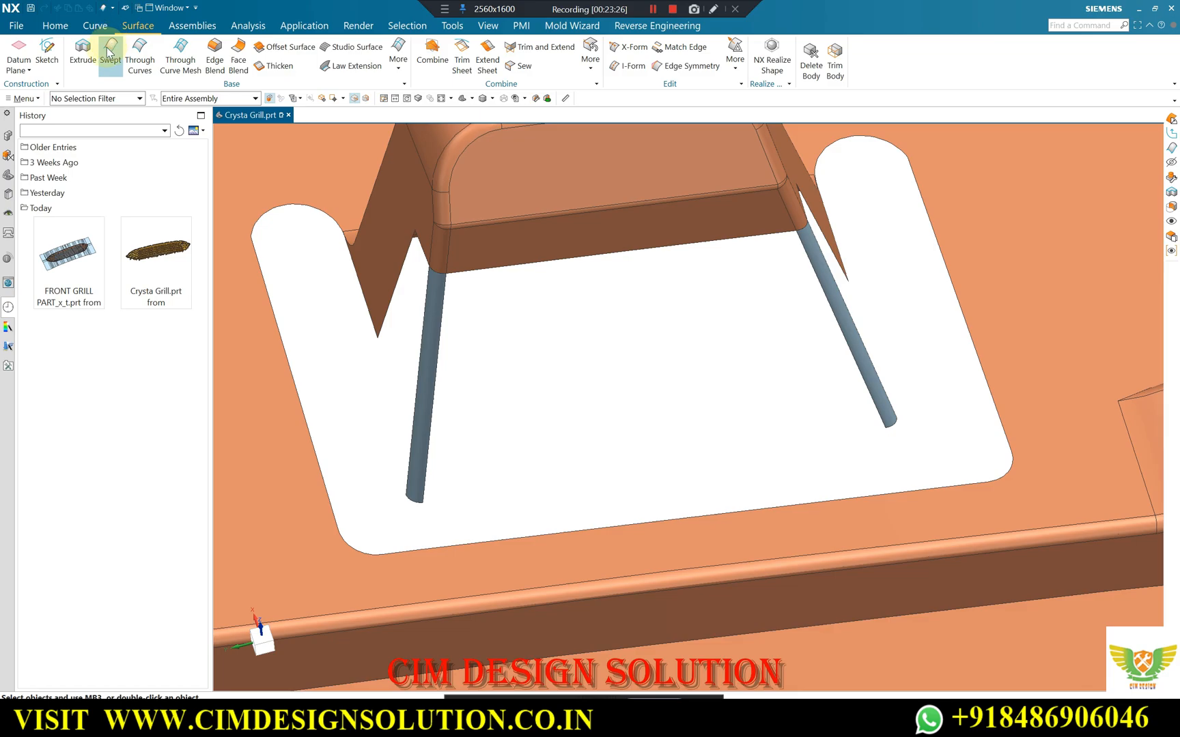
pyautogui.click(596, 255)
pyautogui.click(220, 338)
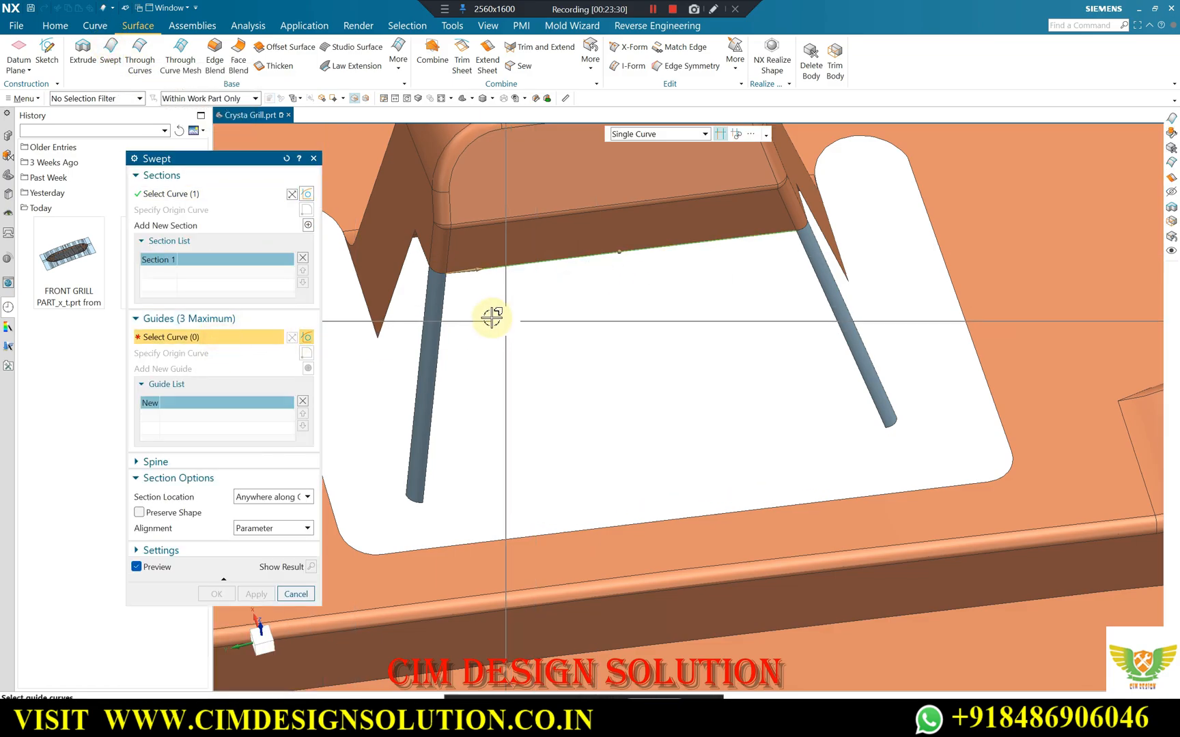
pyautogui.click(441, 329)
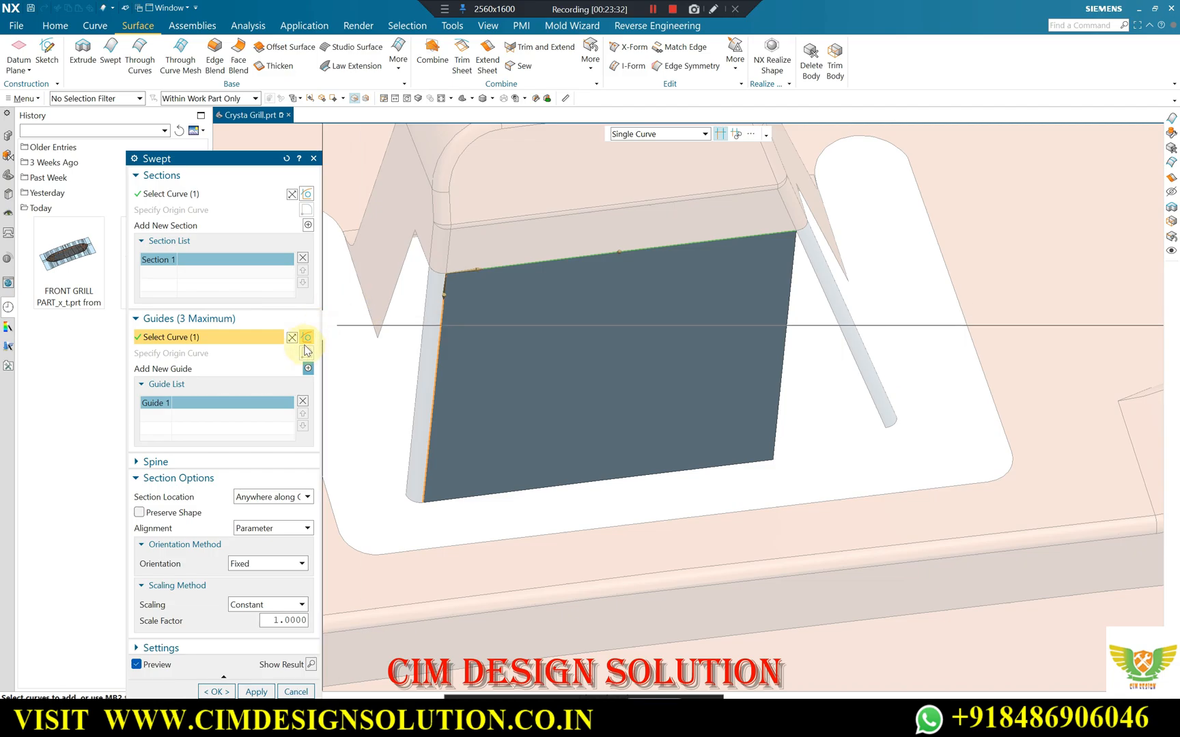
pyautogui.click(308, 367)
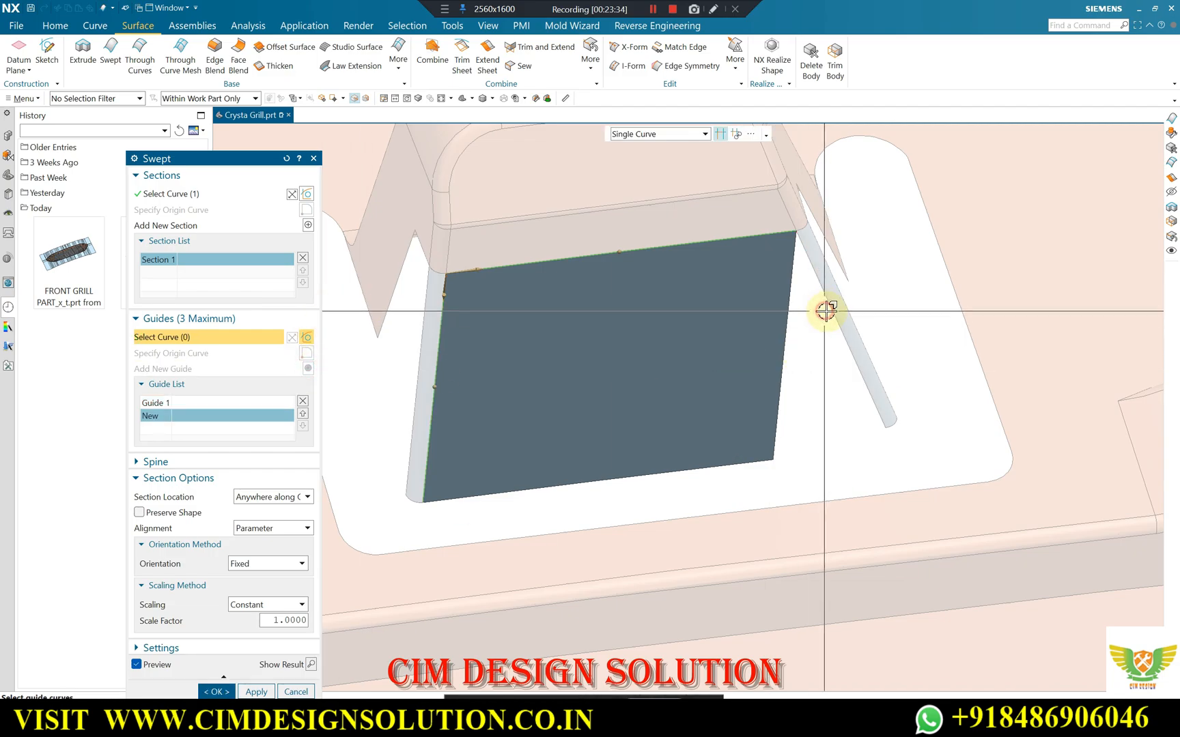
pyautogui.click(266, 633)
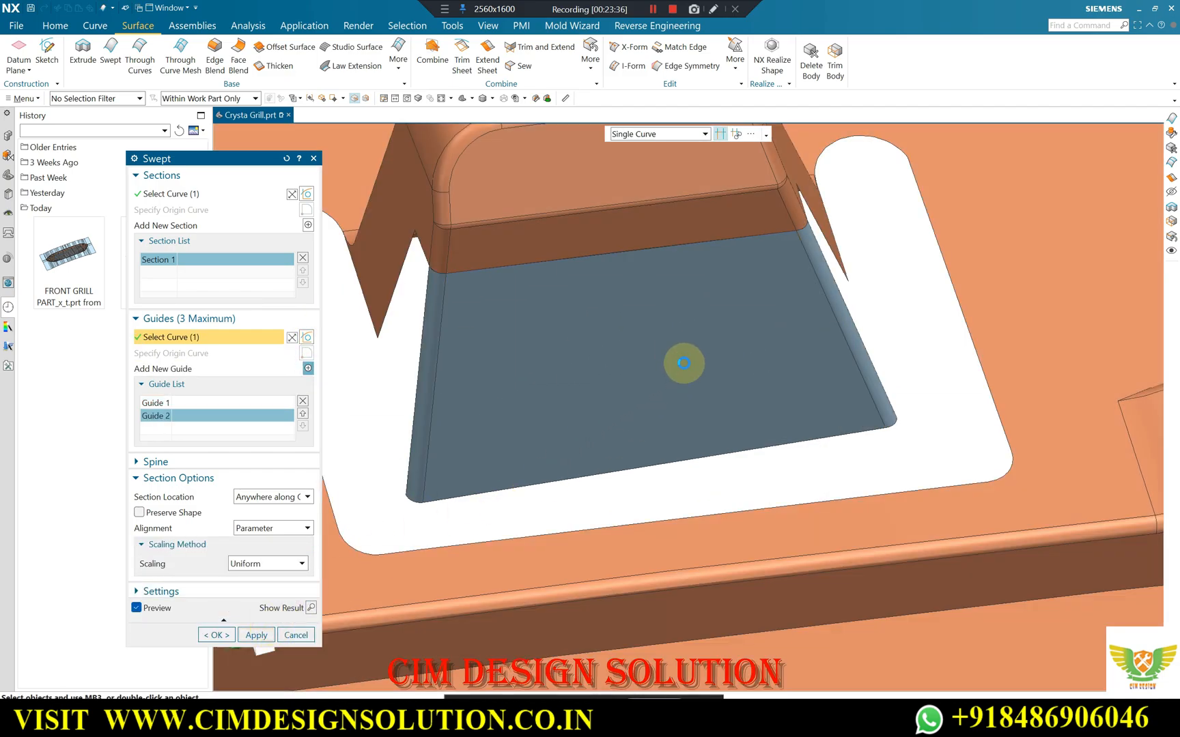
# Sweep the short lower edge of the tab's side wall along the wall's slanted edge and the adjacent corner strip's outer edge.
pyautogui.scroll(-3, 780, 323)
pyautogui.moveTo(777, 311); pyautogui.dragTo(782, 308, button='middle')
pyautogui.scroll(3, 718, 292)
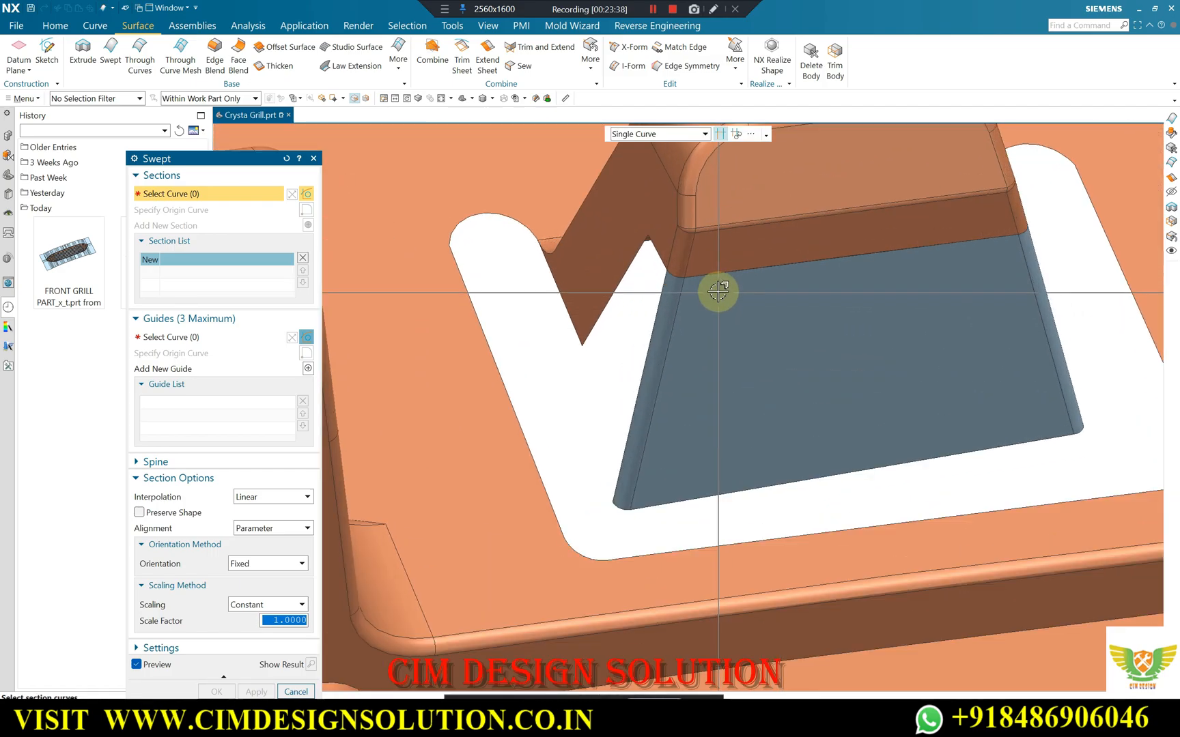
pyautogui.scroll(2, 645, 287)
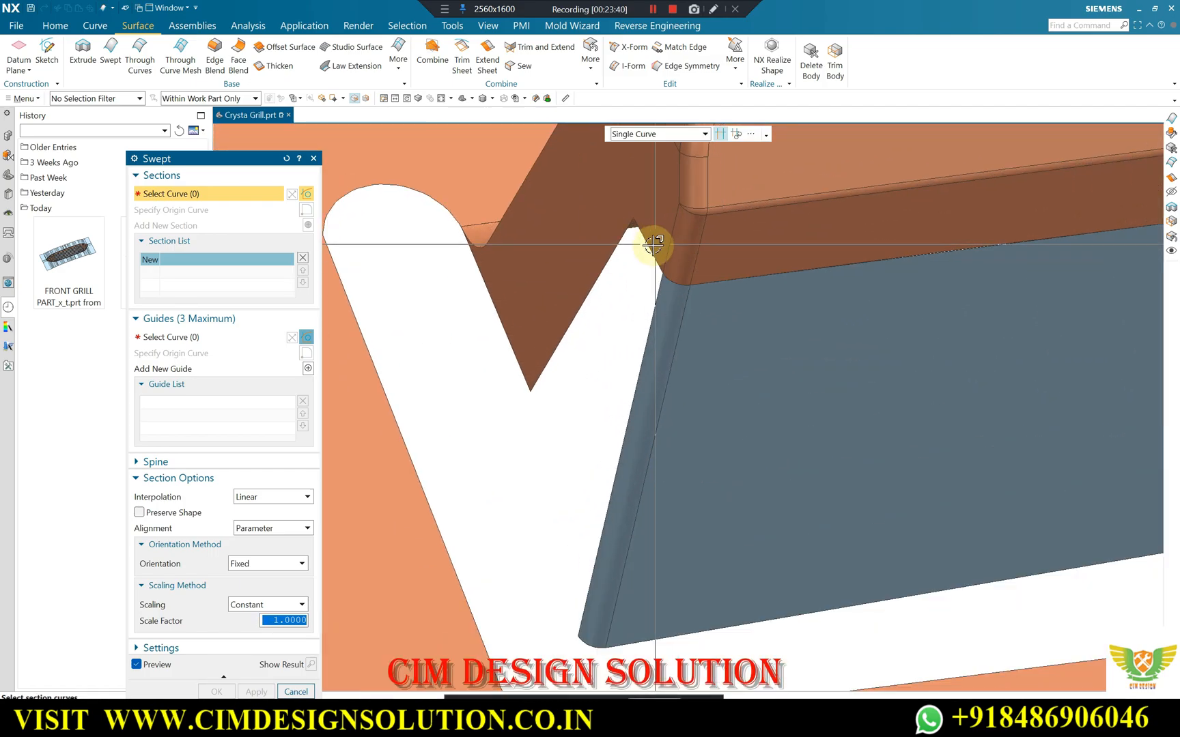
pyautogui.click(651, 246)
pyautogui.click(163, 337)
pyautogui.click(576, 321)
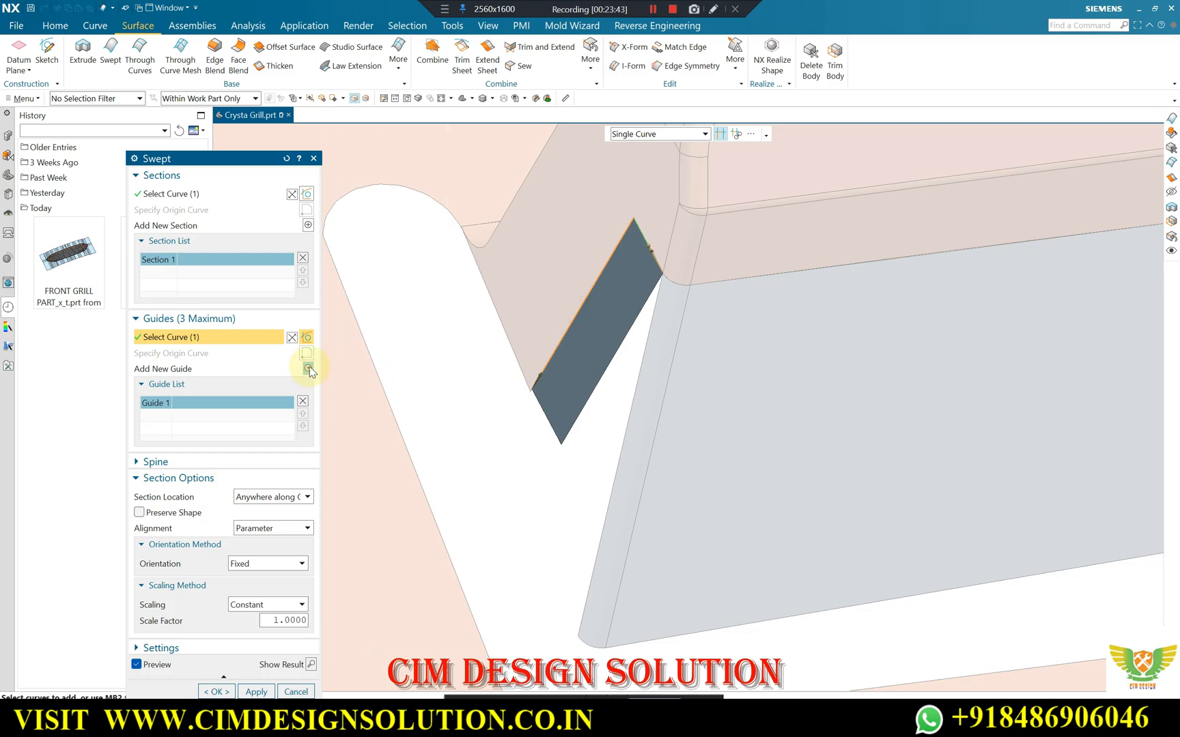
pyautogui.click(308, 368)
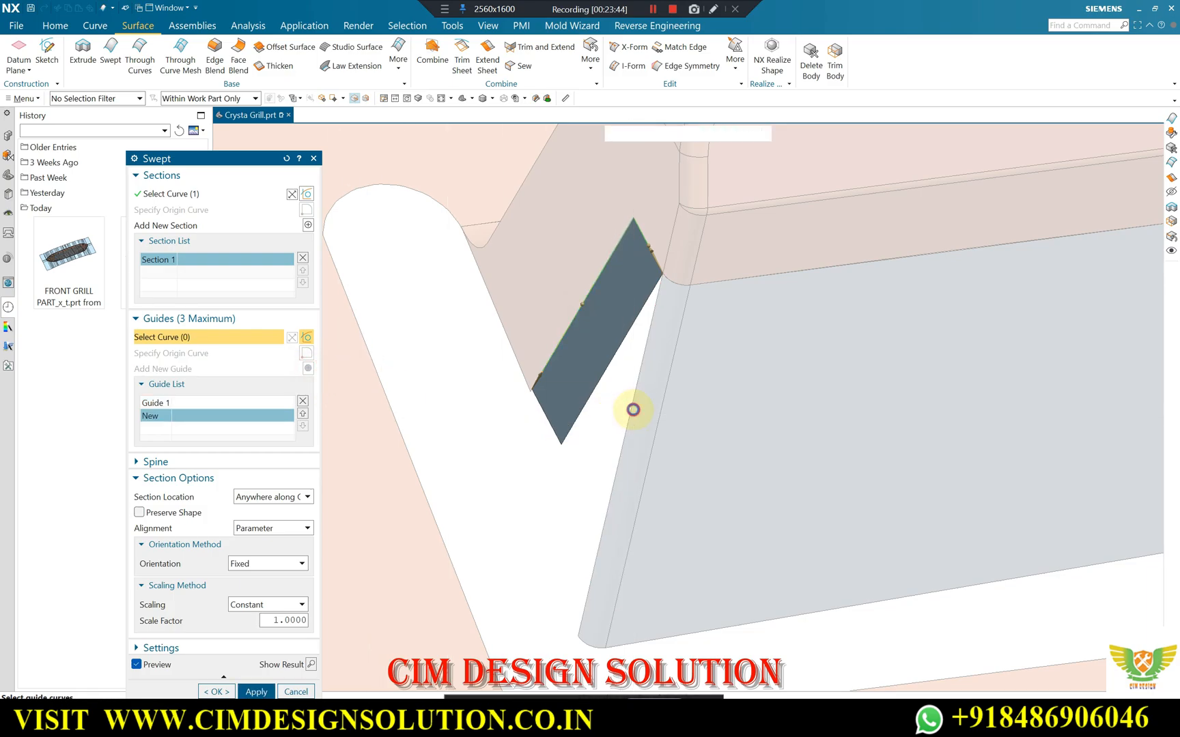
pyautogui.click(630, 409)
pyautogui.click(254, 635)
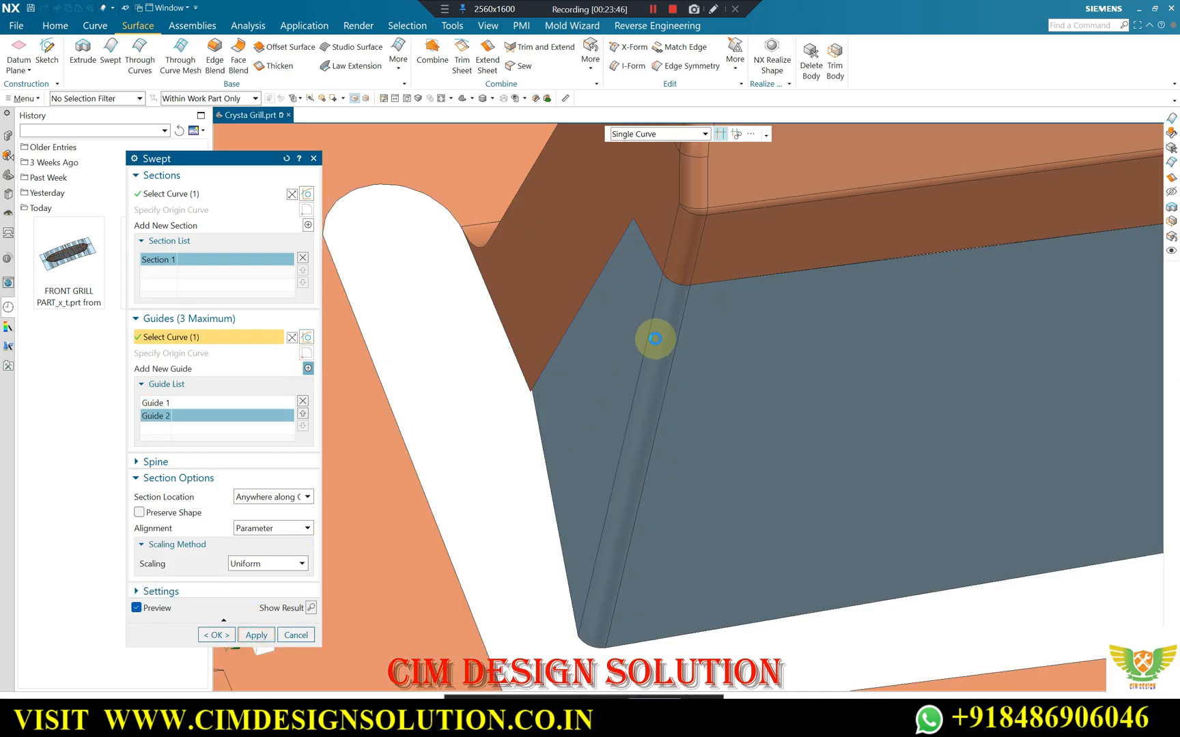
# Create the matching Swept side surface on the tab's opposite side, guided by the slanted wall edge and corner strip, and finish Swept.
pyautogui.scroll(-4, 645, 349)
pyautogui.moveTo(651, 350); pyautogui.dragTo(615, 341, button='middle')
pyautogui.scroll(4, 624, 315)
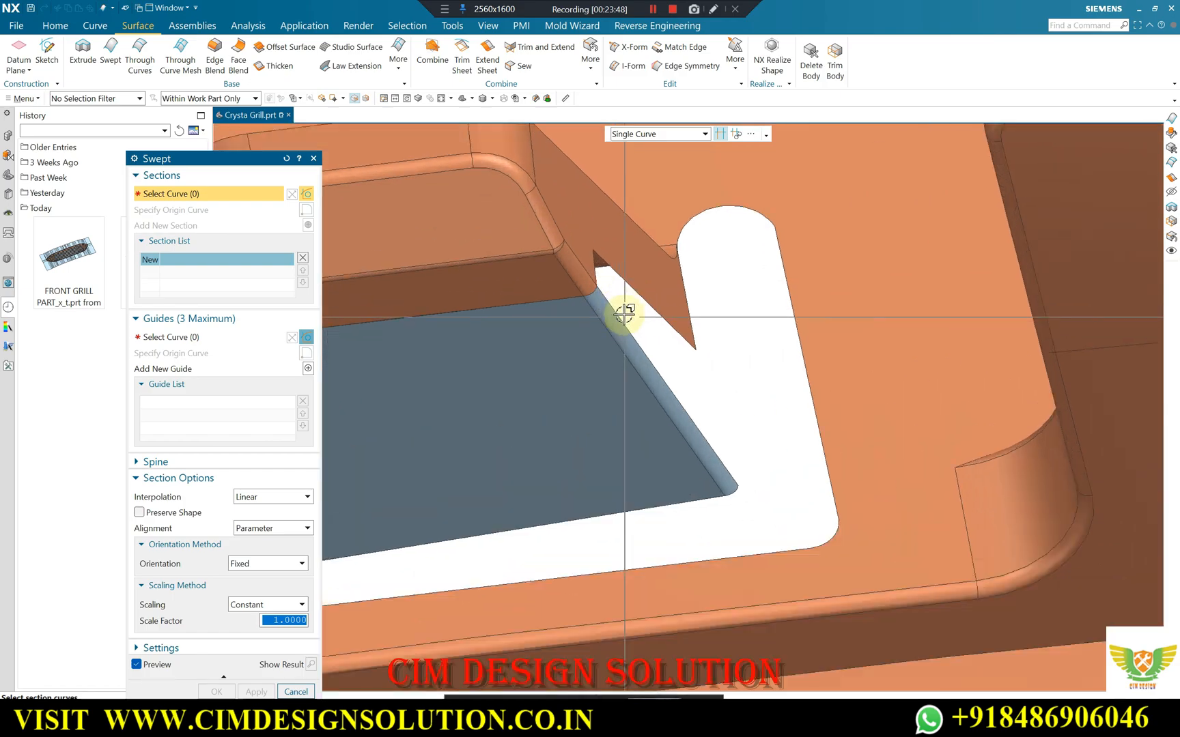
pyautogui.scroll(3, 605, 280)
pyautogui.click(226, 339)
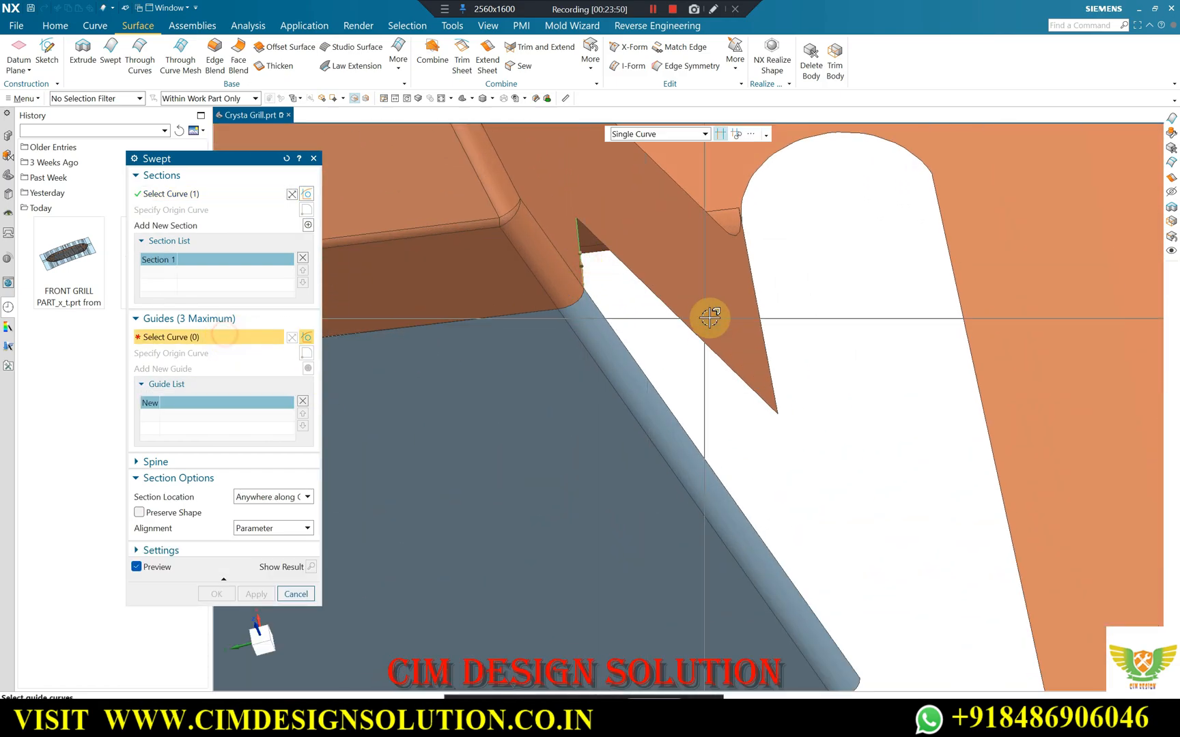
pyautogui.click(675, 316)
pyautogui.click(309, 369)
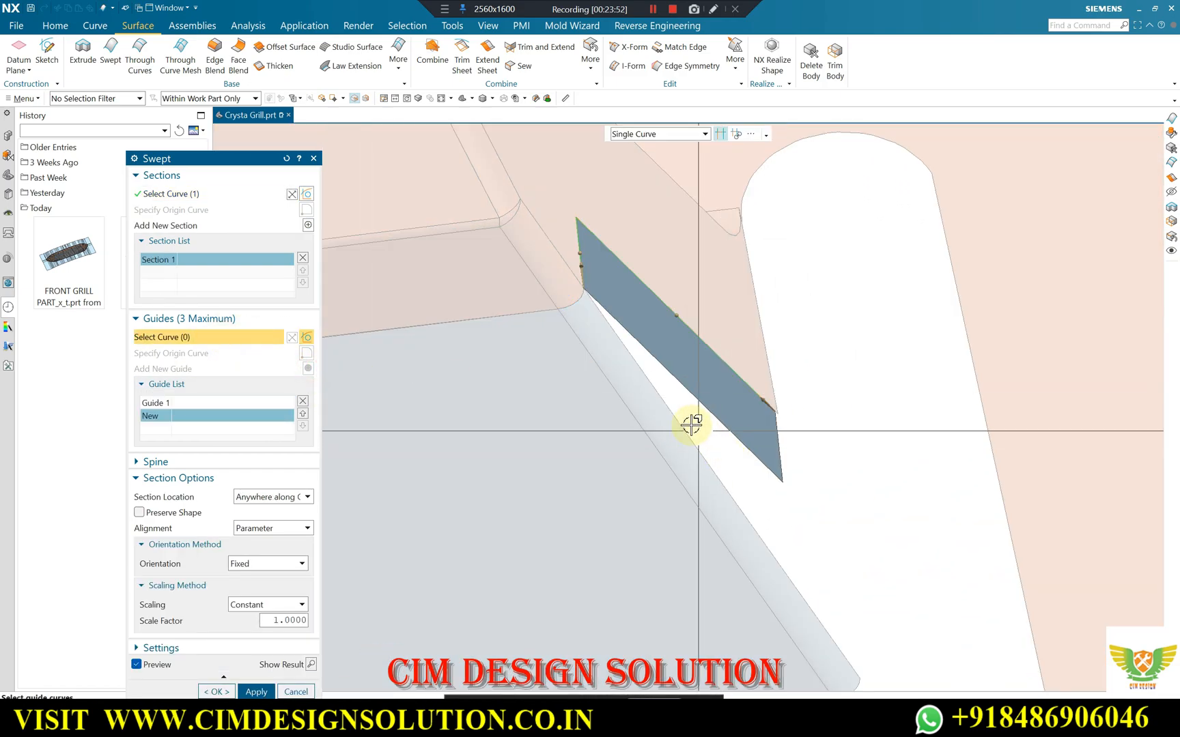
pyautogui.click(678, 418)
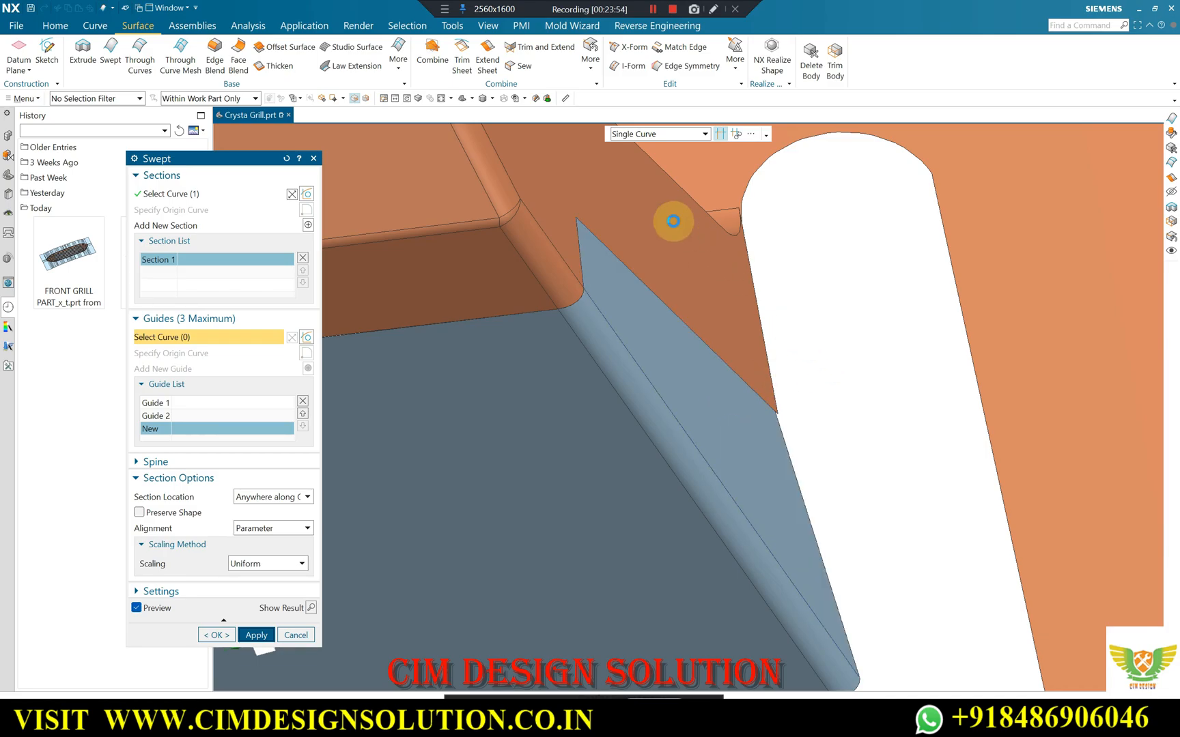
pyautogui.middleClick(673, 220)
# Extend the outer slanted edges of both swept side sheets by a 1 mm offset with Extend Sheet.
pyautogui.click(488, 53)
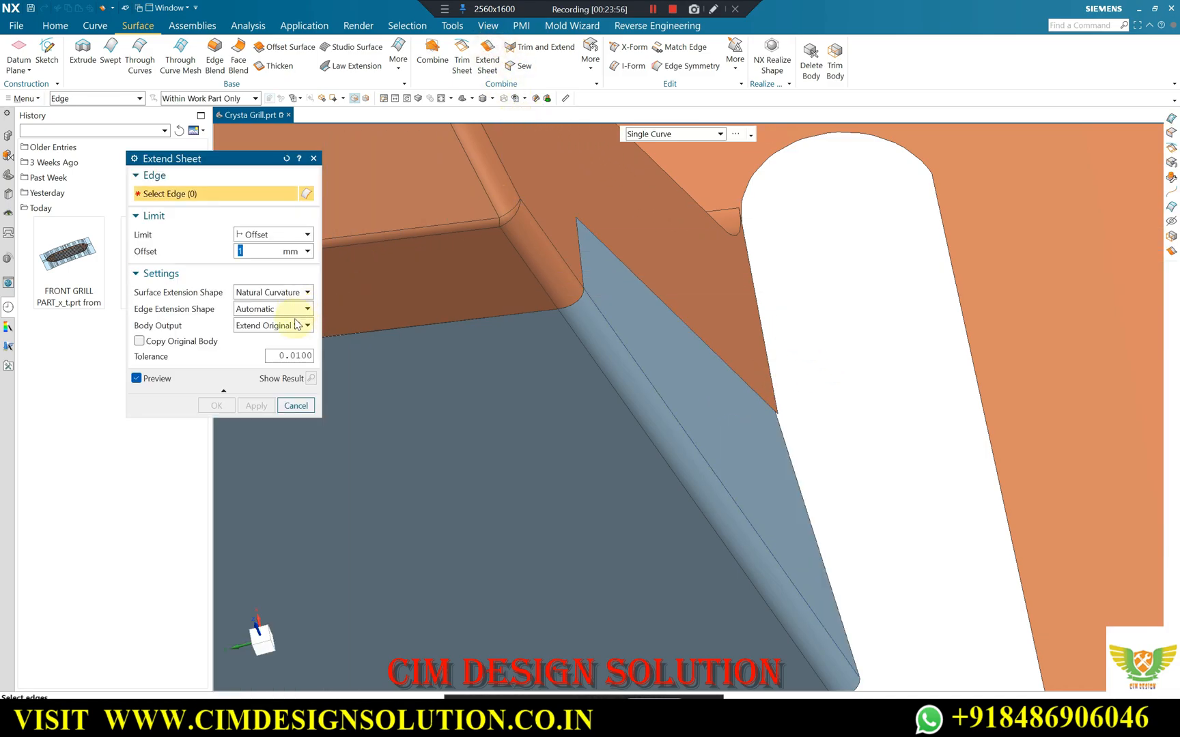
pyautogui.click(785, 430)
pyautogui.scroll(-3, 819, 368)
pyautogui.moveTo(819, 326); pyautogui.dragTo(845, 340, button='middle')
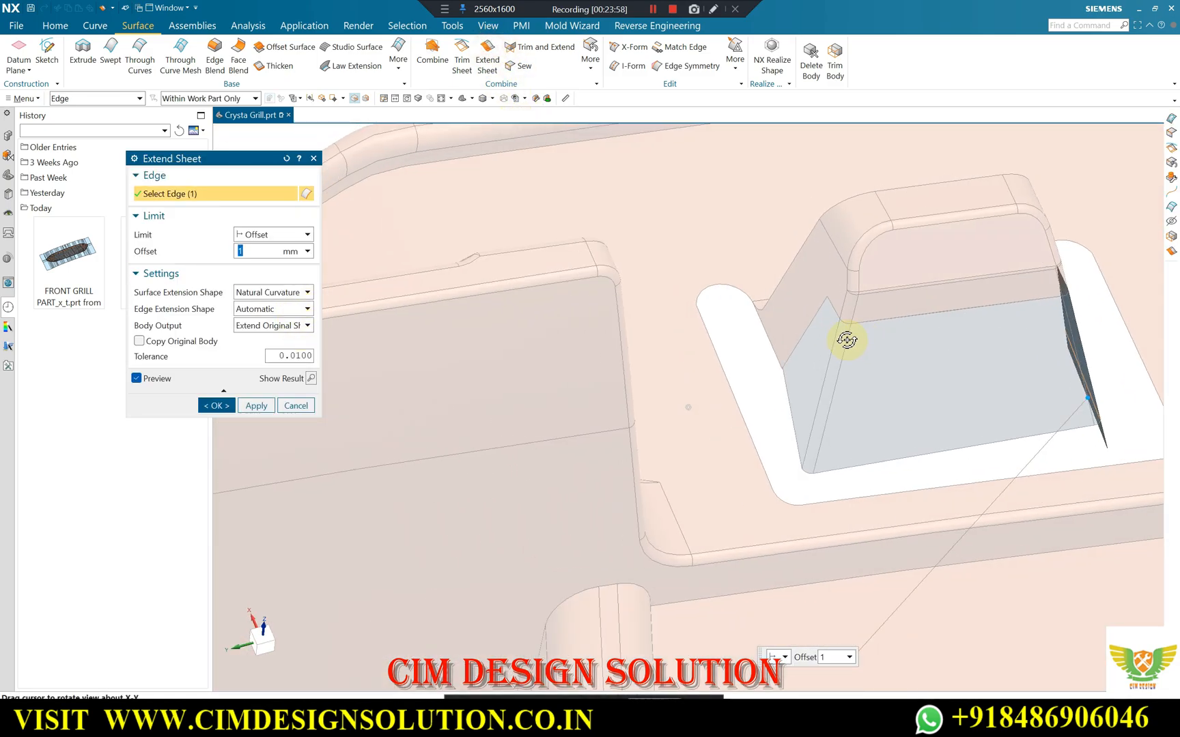
pyautogui.scroll(7, 806, 360)
pyautogui.click(818, 369)
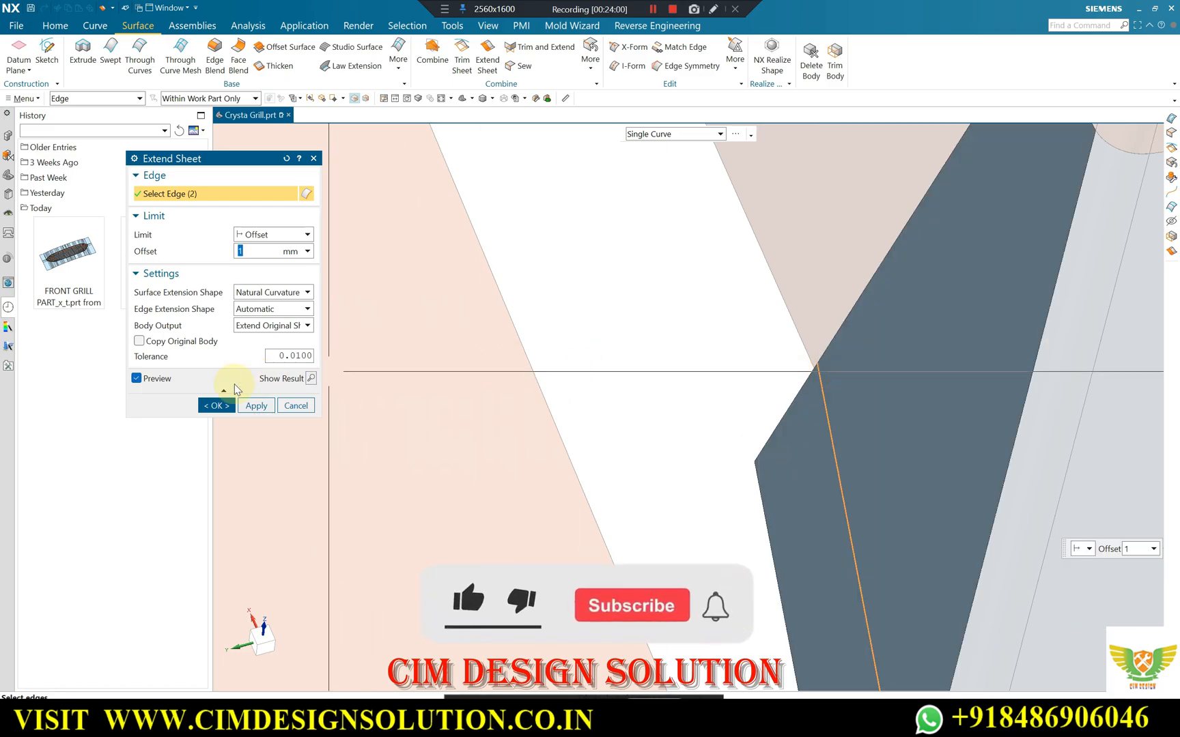
pyautogui.click(222, 406)
# Start a Trimmed N-Sided Surface, selecting the cutout's first rounded end, adjoining side, corner and long front edge as outer loop.
pyautogui.scroll(-7, 484, 329)
pyautogui.moveTo(487, 330); pyautogui.dragTo(546, 348, button='middle')
pyautogui.click(398, 54)
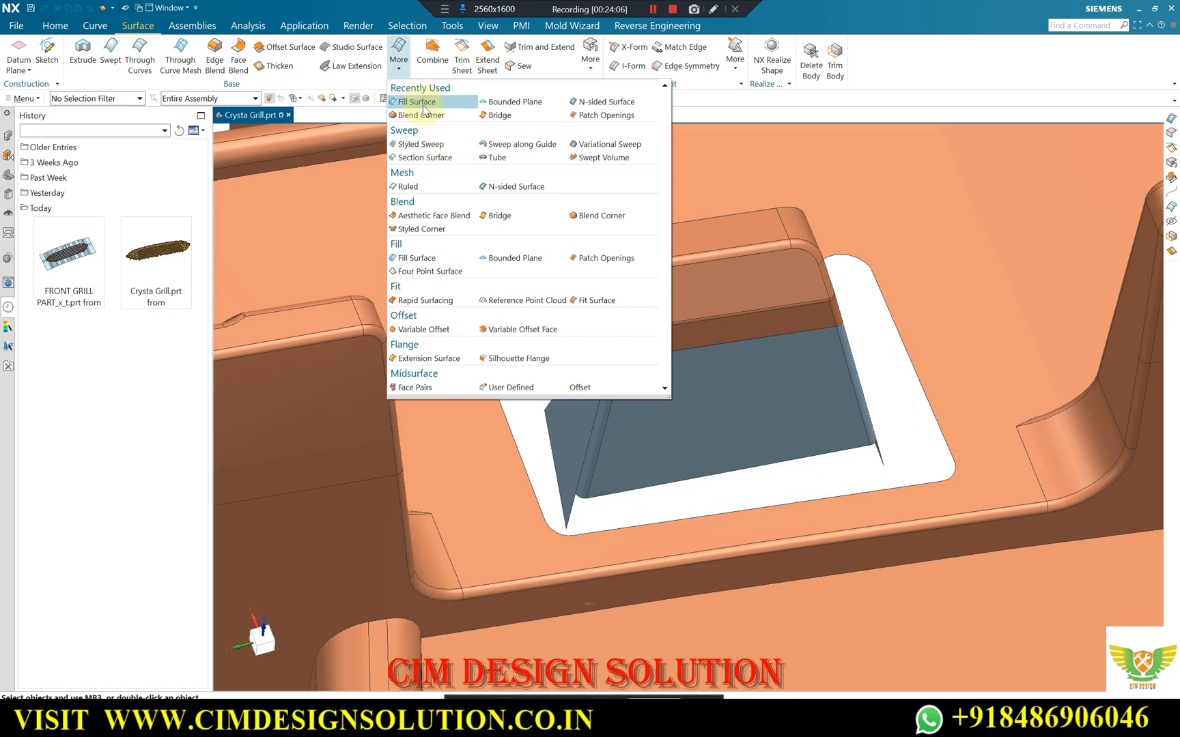
pyautogui.click(497, 187)
pyautogui.scroll(2, 501, 312)
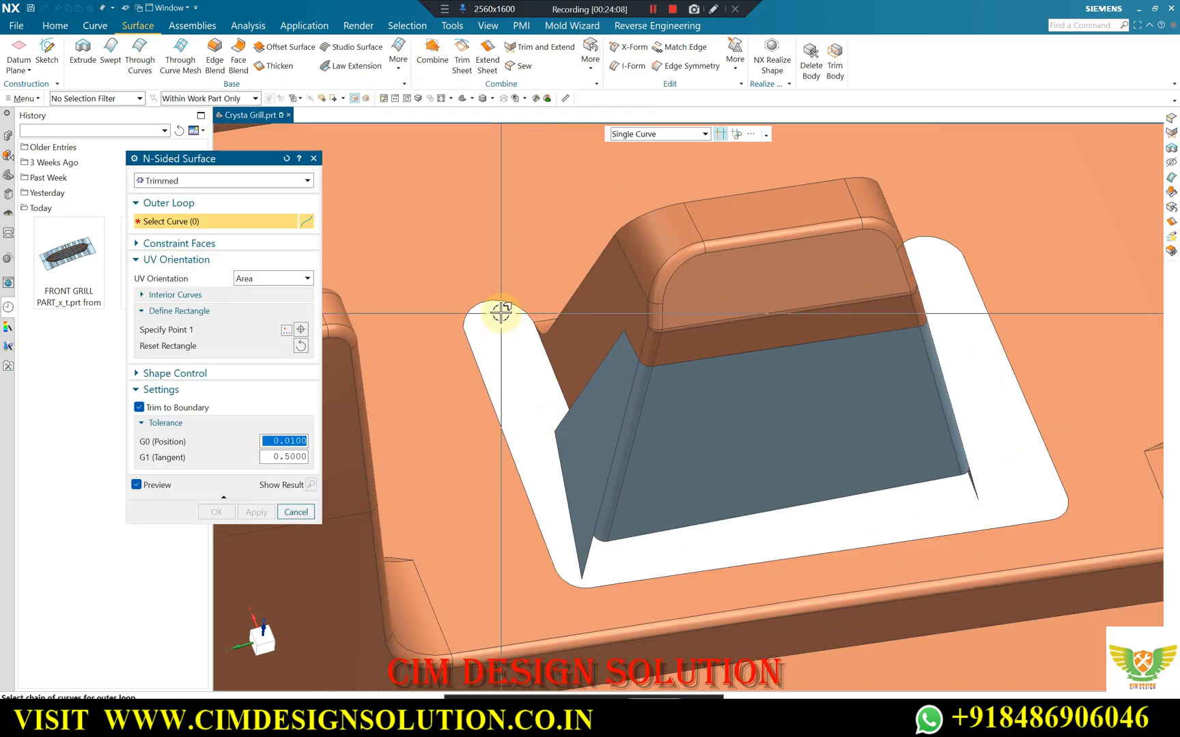
pyautogui.click(501, 302)
pyautogui.click(485, 365)
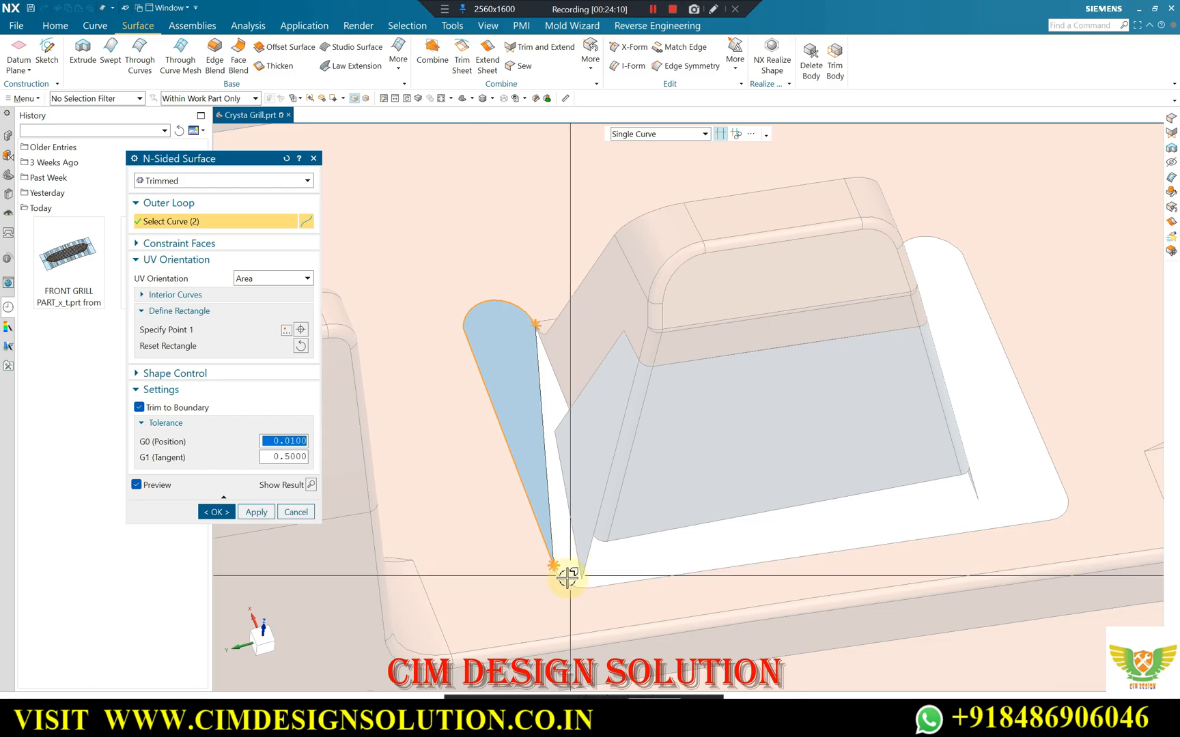
pyautogui.click(610, 588)
pyautogui.click(602, 378)
pyautogui.scroll(5, 545, 567)
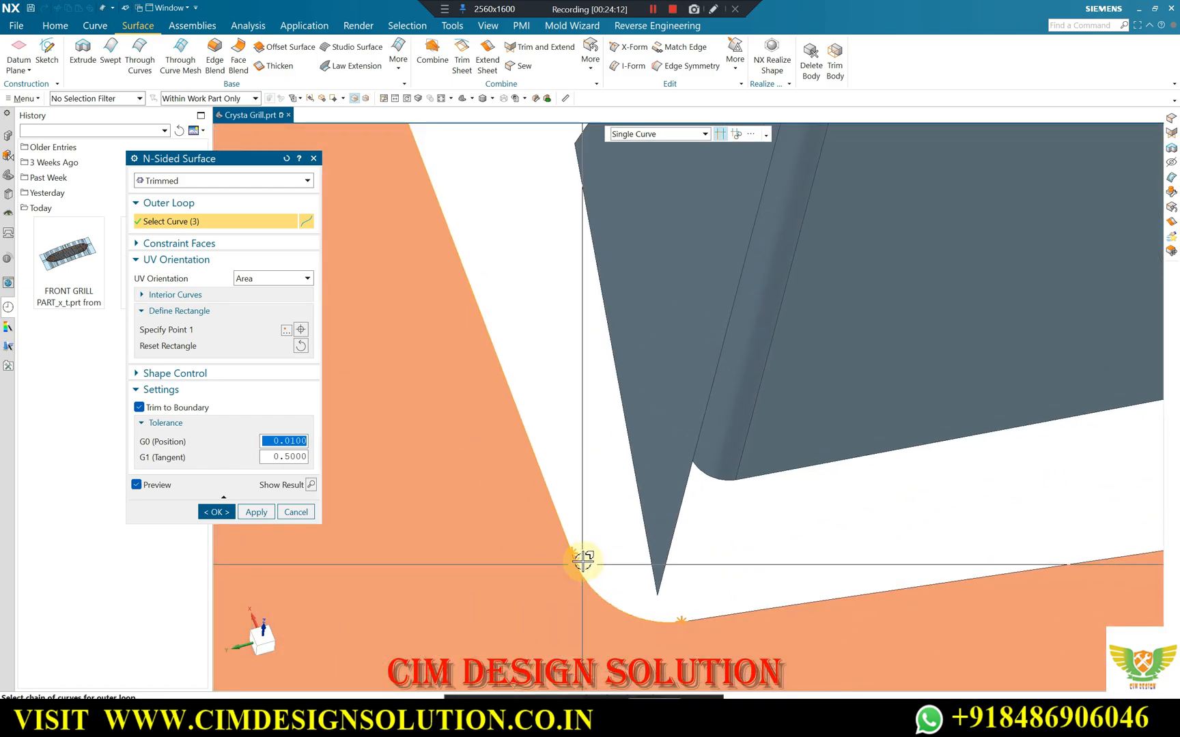
pyautogui.click(574, 557)
pyautogui.scroll(-2, 614, 557)
pyautogui.scroll(-3, 635, 539)
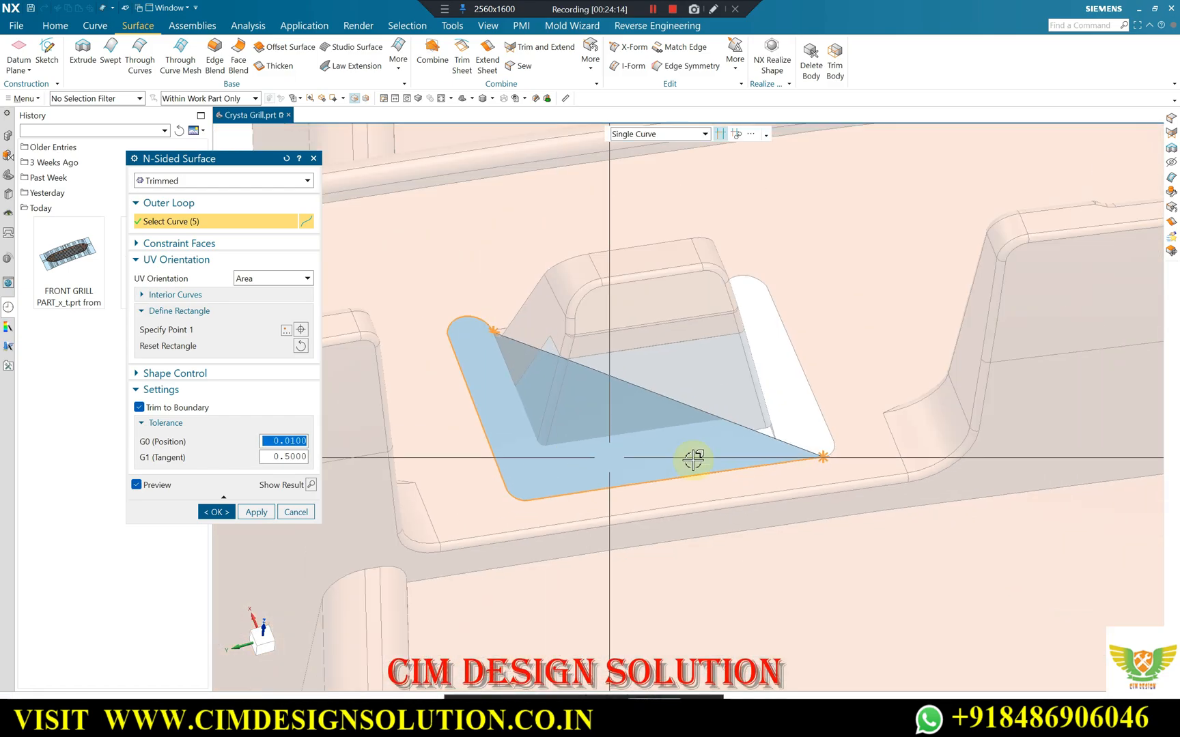
# Add the cutout's opposite corner, its short connecting edge, the second side and the second rounded end to the outer loop.
pyautogui.scroll(3, 824, 452)
pyautogui.click(817, 439)
pyautogui.click(806, 398)
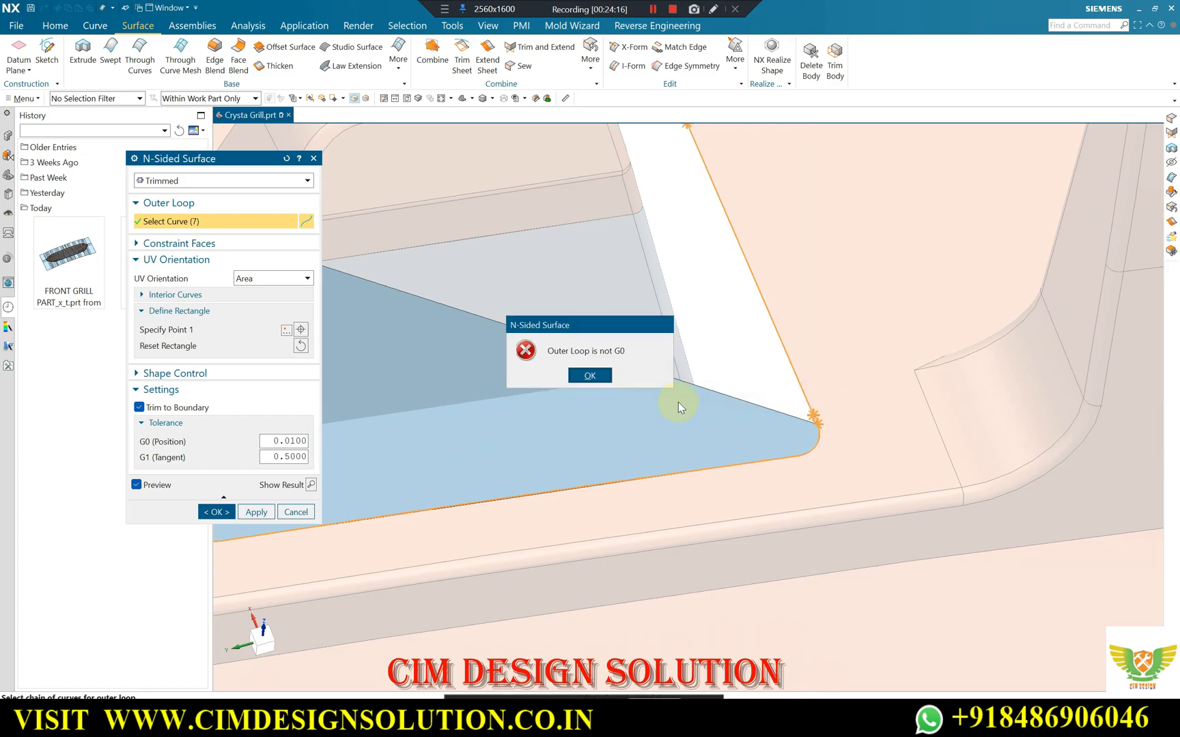
pyautogui.click(604, 378)
pyautogui.scroll(4, 782, 415)
pyautogui.click(881, 435)
pyautogui.scroll(-3, 790, 508)
pyautogui.scroll(4, 716, 294)
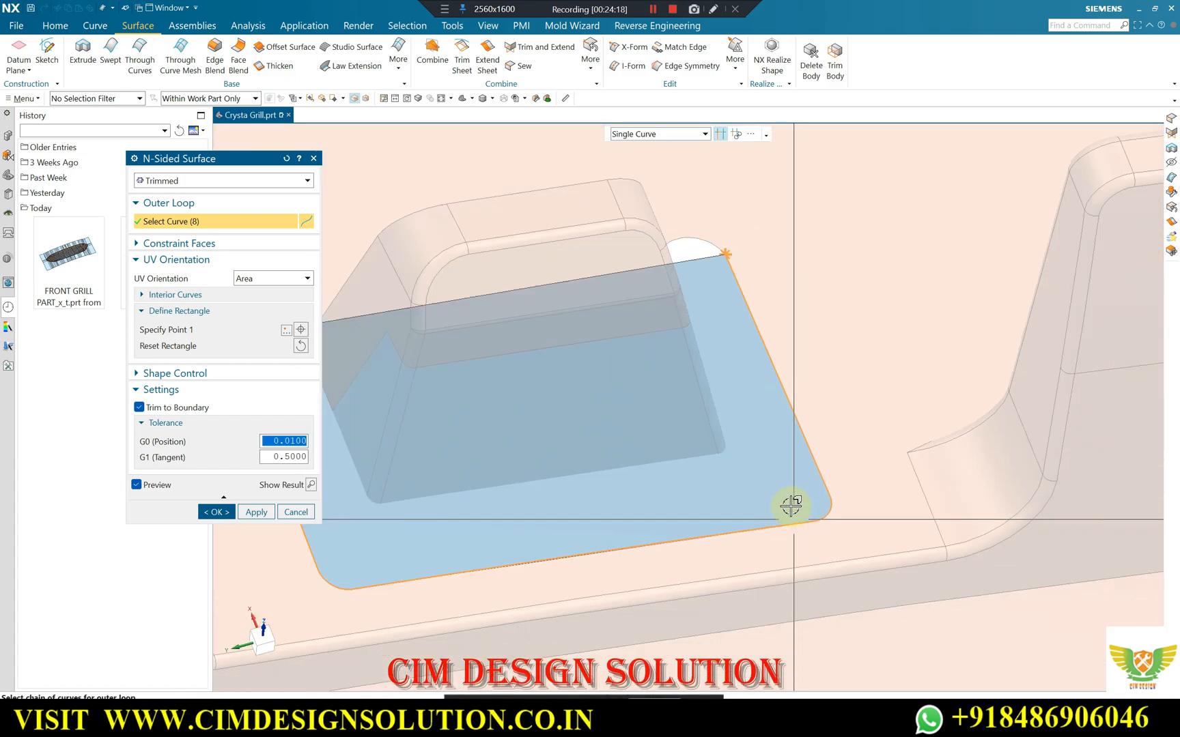
pyautogui.click(709, 299)
pyautogui.scroll(-3, 614, 368)
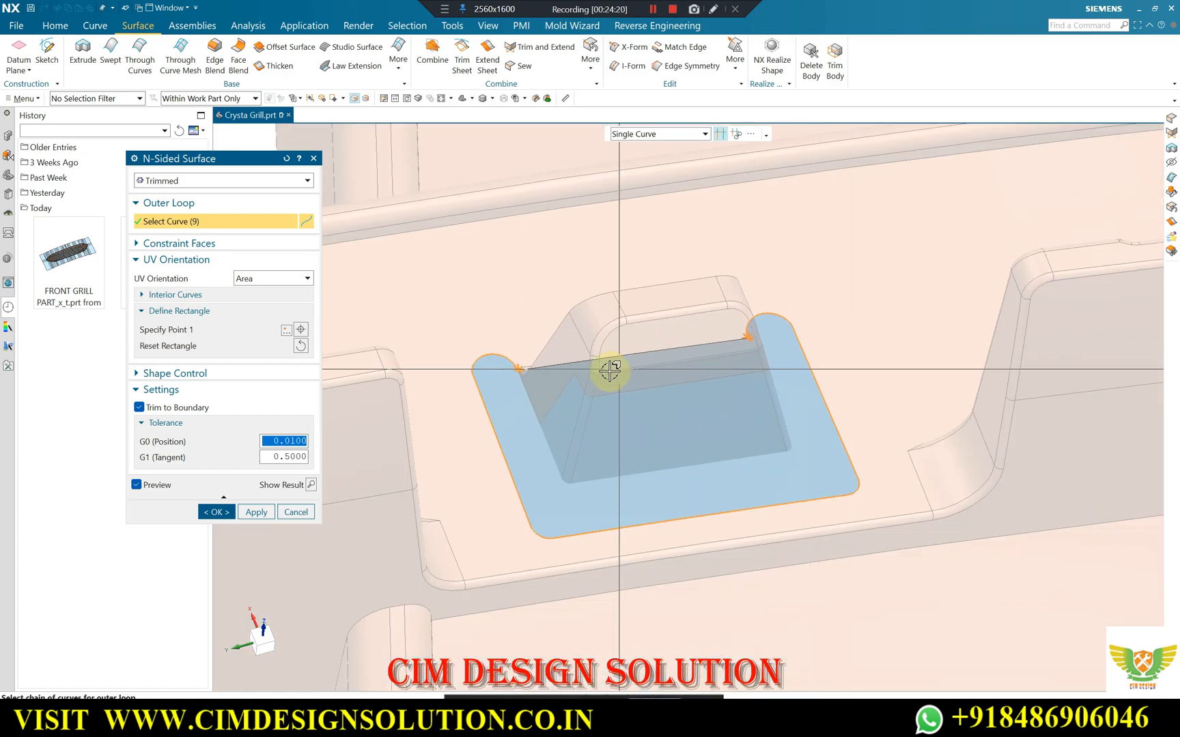
# Add the swept side sheet's edge and the small gap edge beside the cutout's first rounded end to the outer loop.
pyautogui.scroll(3, 508, 385)
pyautogui.click(510, 385)
pyautogui.click(589, 375)
pyautogui.scroll(4, 505, 366)
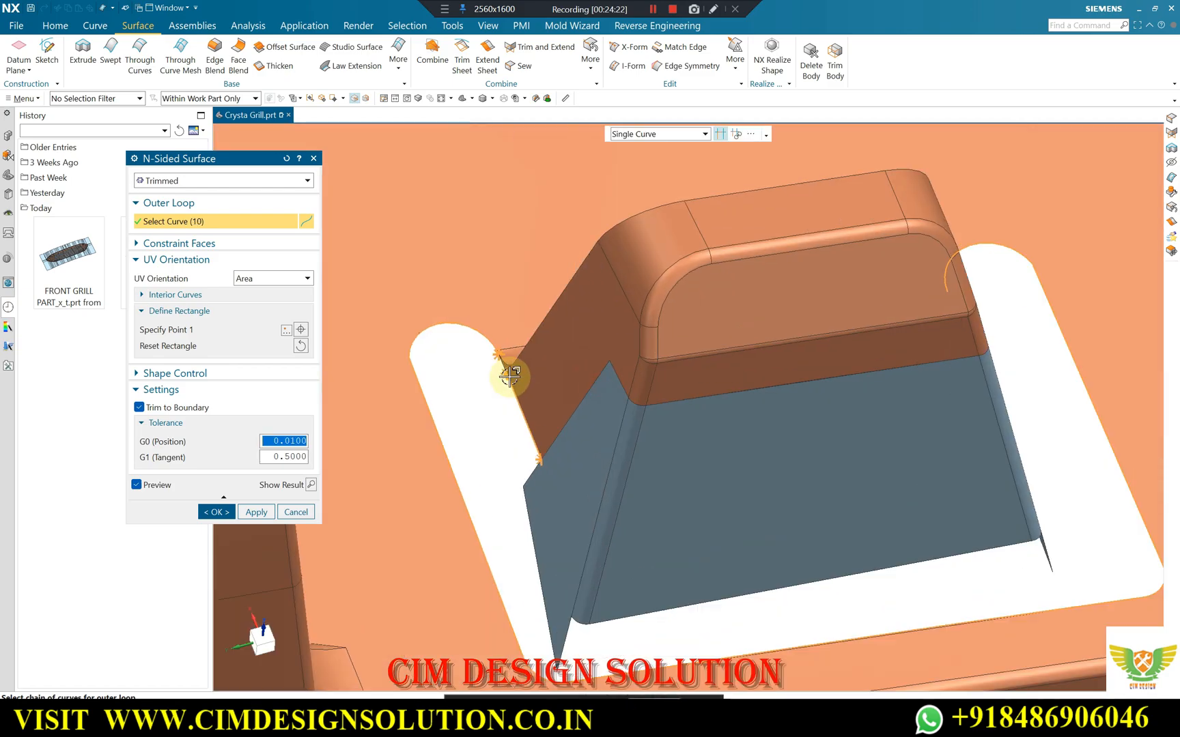
pyautogui.click(493, 367)
pyautogui.scroll(-3, 447, 360)
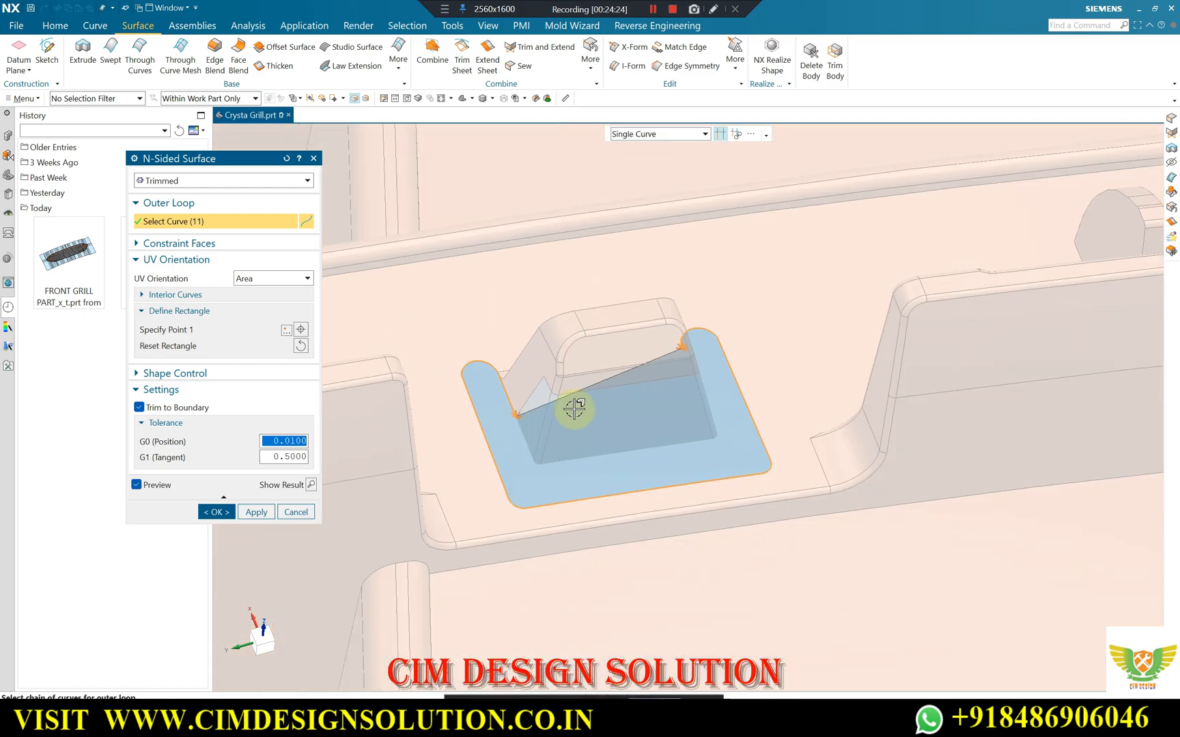
# Add the matching swept sheet edge and small gap edge at the other rounded end, and finish the Trimmed N-Sided Surface.
pyautogui.scroll(5, 508, 374)
pyautogui.scroll(2, 503, 350)
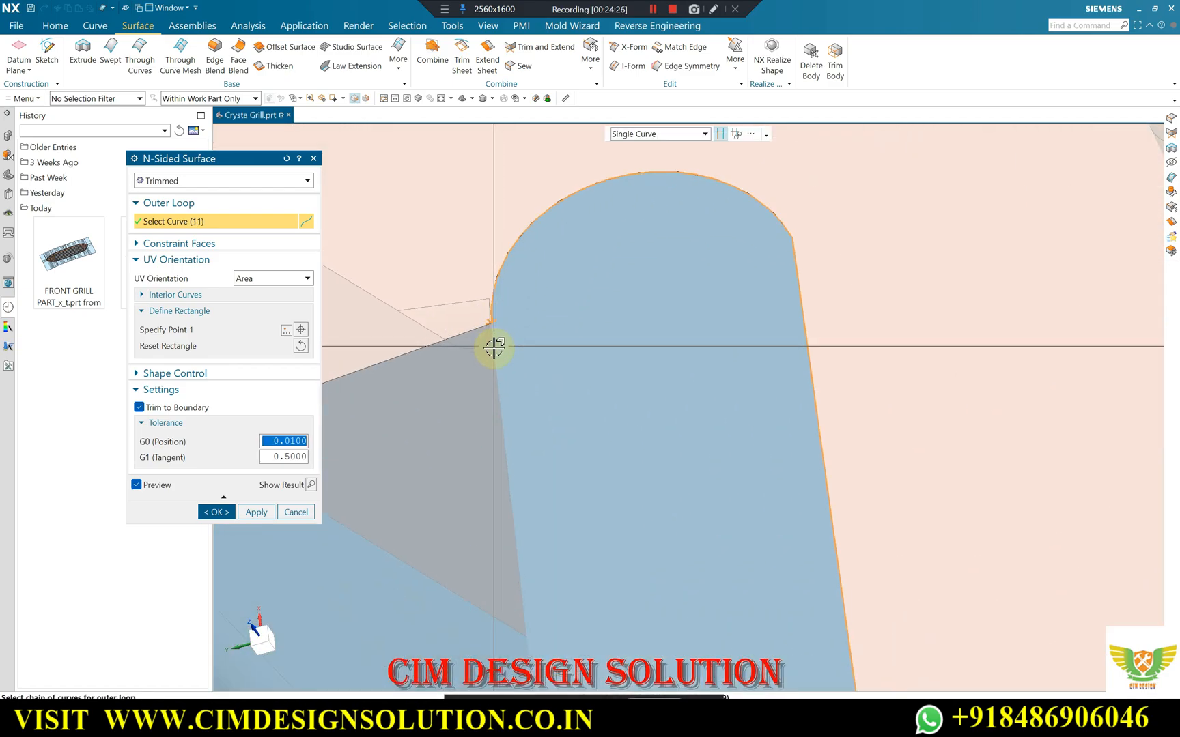
pyautogui.click(502, 393)
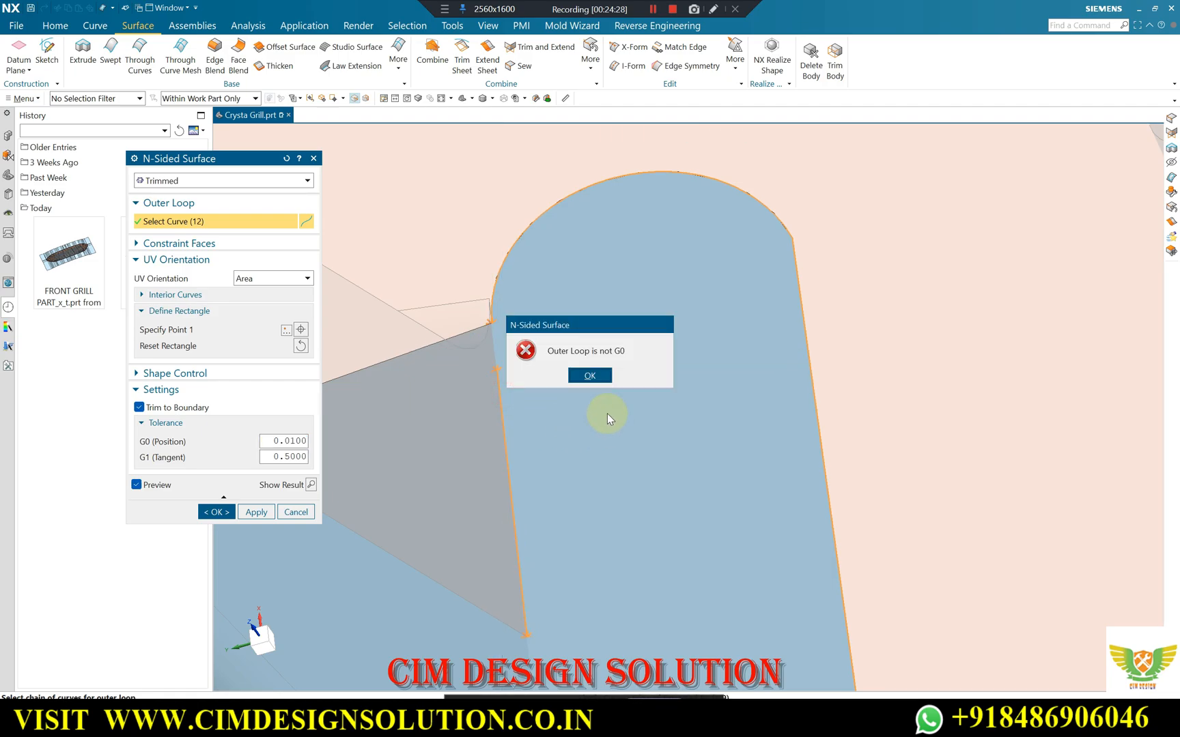
pyautogui.click(586, 376)
pyautogui.click(493, 344)
pyautogui.scroll(-6, 611, 340)
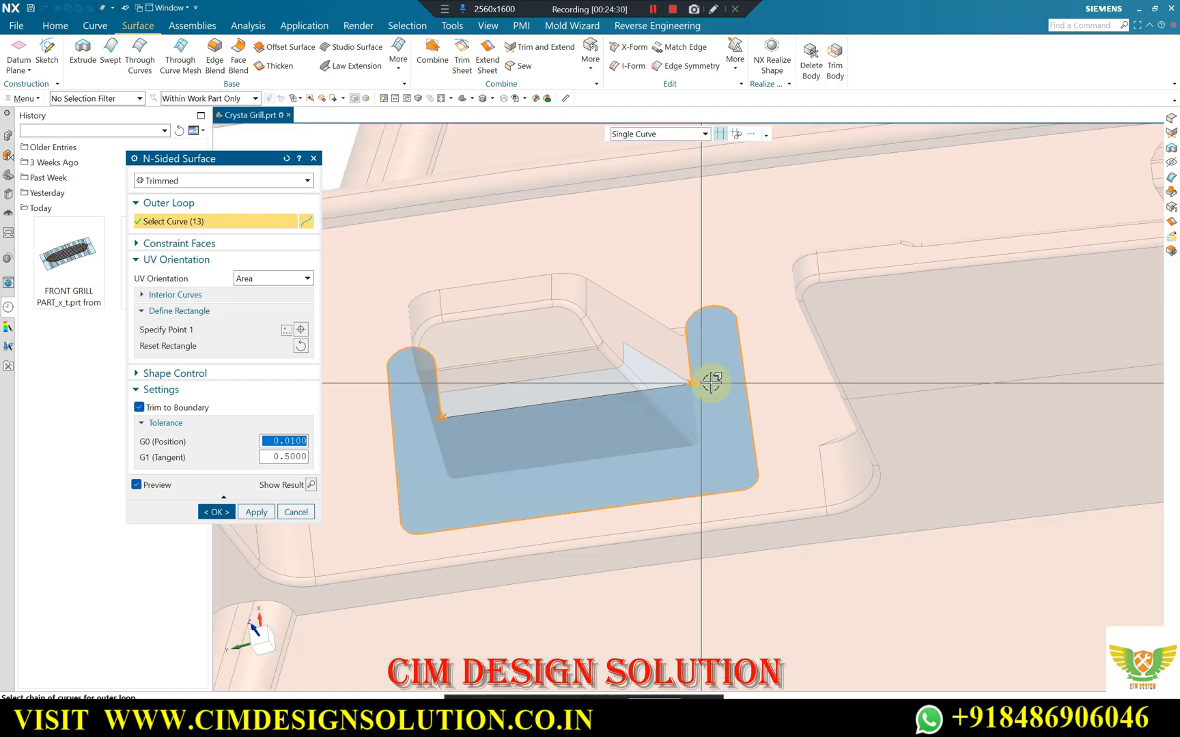
pyautogui.moveTo(711, 383); pyautogui.dragTo(792, 380, button='middle')
pyautogui.scroll(4, 796, 381)
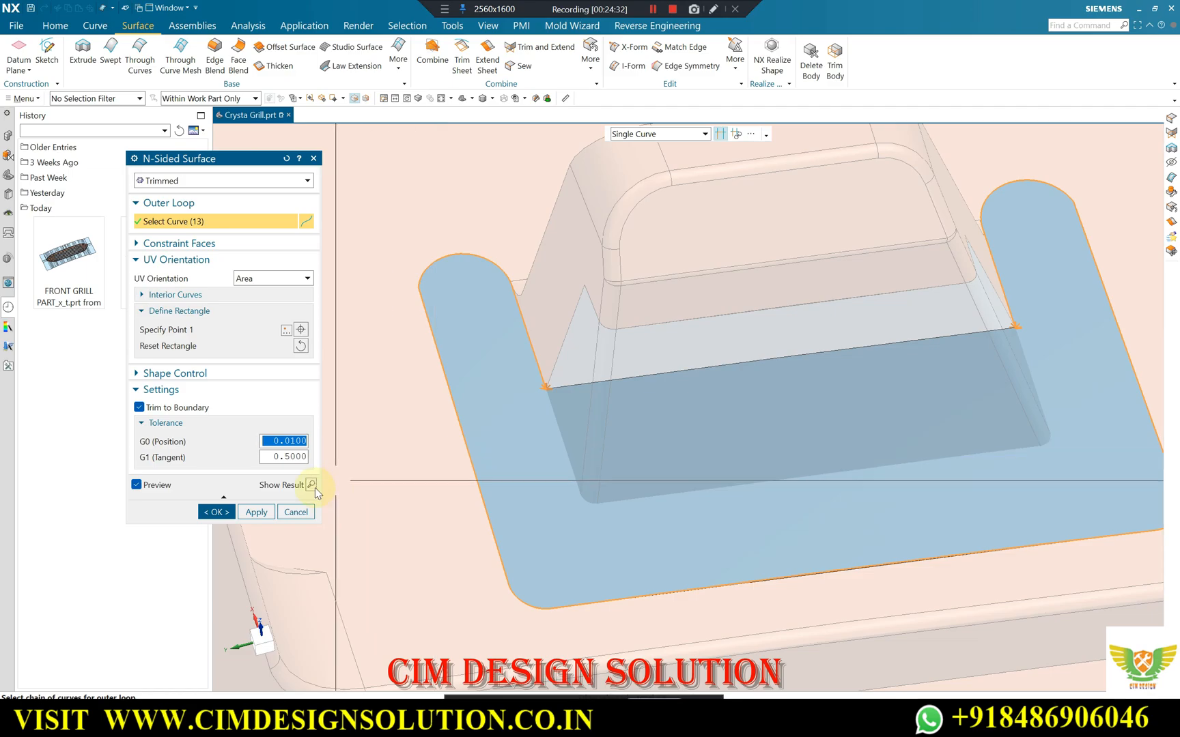
pyautogui.click(216, 512)
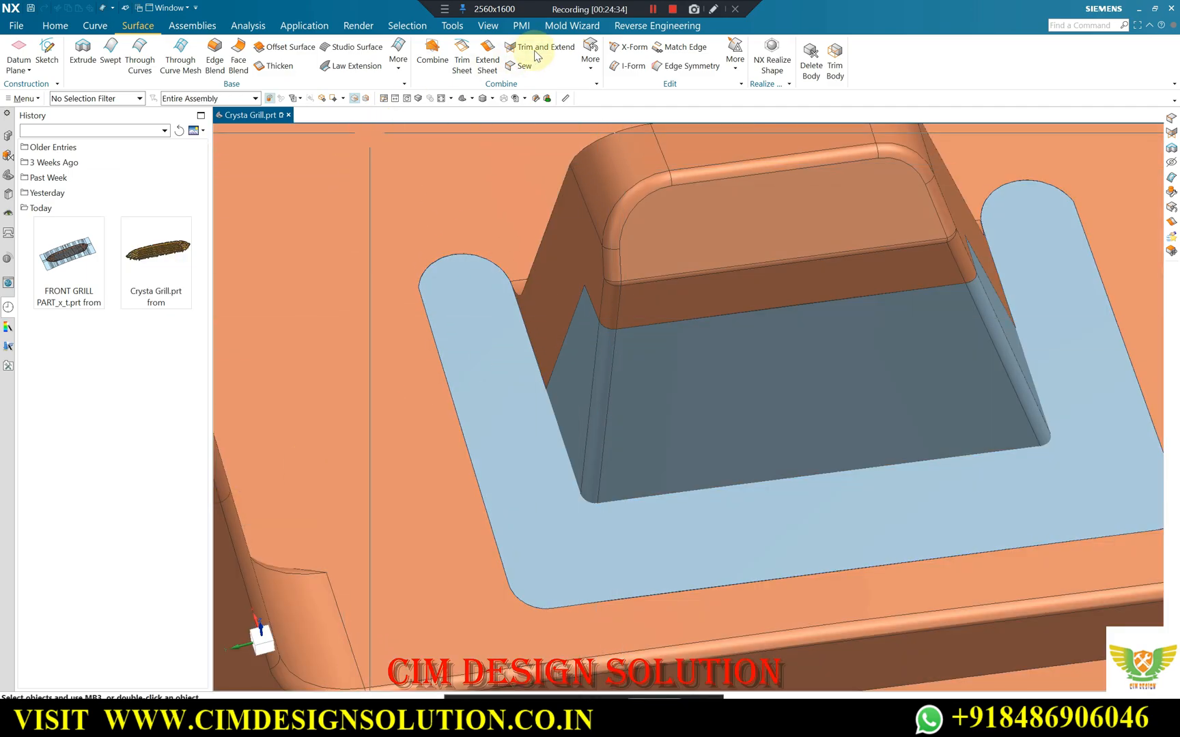
# Sew one swept side sheet with its corner strip, the slanted main wall, the opposite corner strip and the other side sheet.
pyautogui.click(588, 346)
pyautogui.click(602, 372)
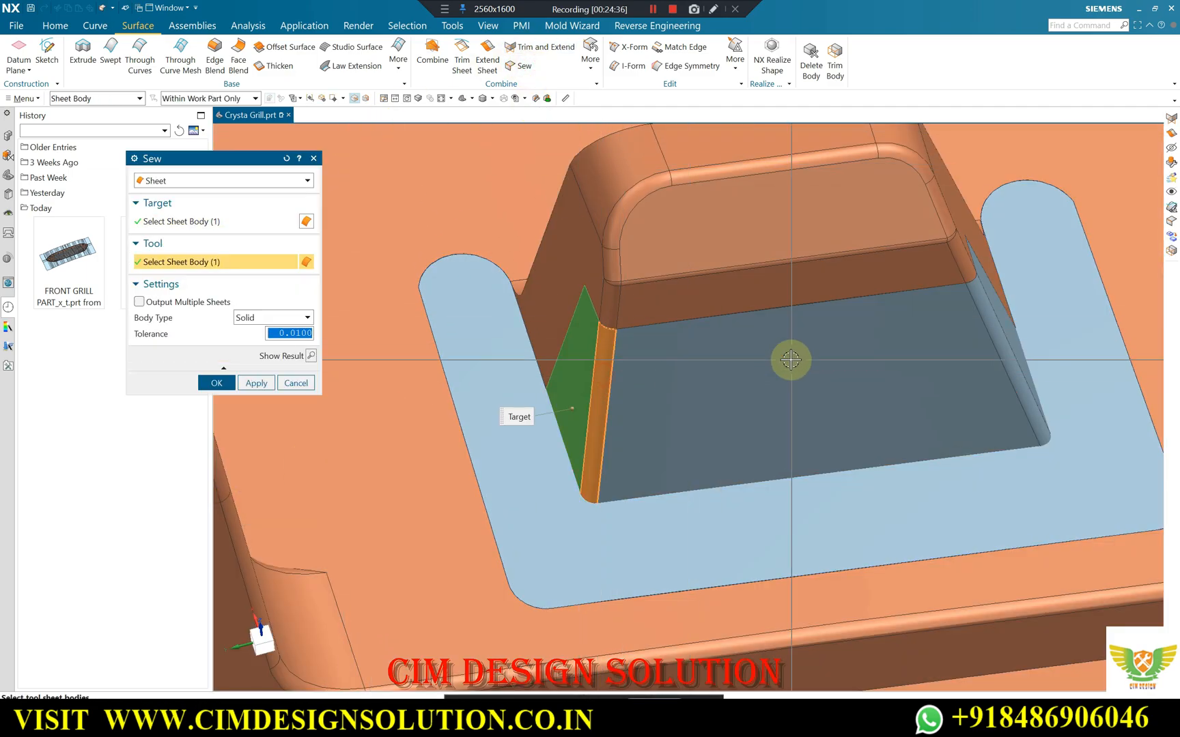
pyautogui.click(790, 360)
pyautogui.scroll(-1, 701, 303)
pyautogui.moveTo(701, 305); pyautogui.dragTo(652, 306, button='middle')
pyautogui.scroll(2, 694, 300)
pyautogui.click(693, 322)
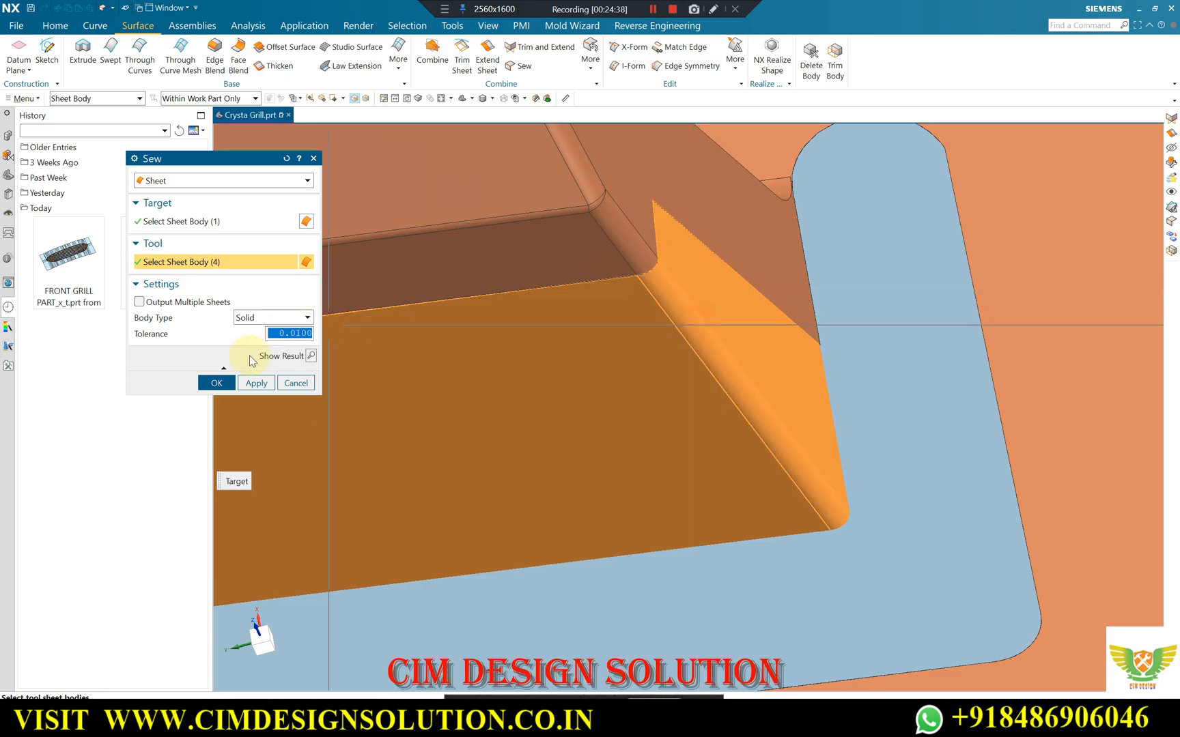
pyautogui.click(216, 383)
# Make a corner with Trim and Extend between the sewn wall sheets and the N-sided surface, reversing the tool direction.
pyautogui.scroll(-2, 537, 347)
pyautogui.moveTo(537, 348); pyautogui.dragTo(732, 299, button='middle')
pyautogui.scroll(-1, 547, 298)
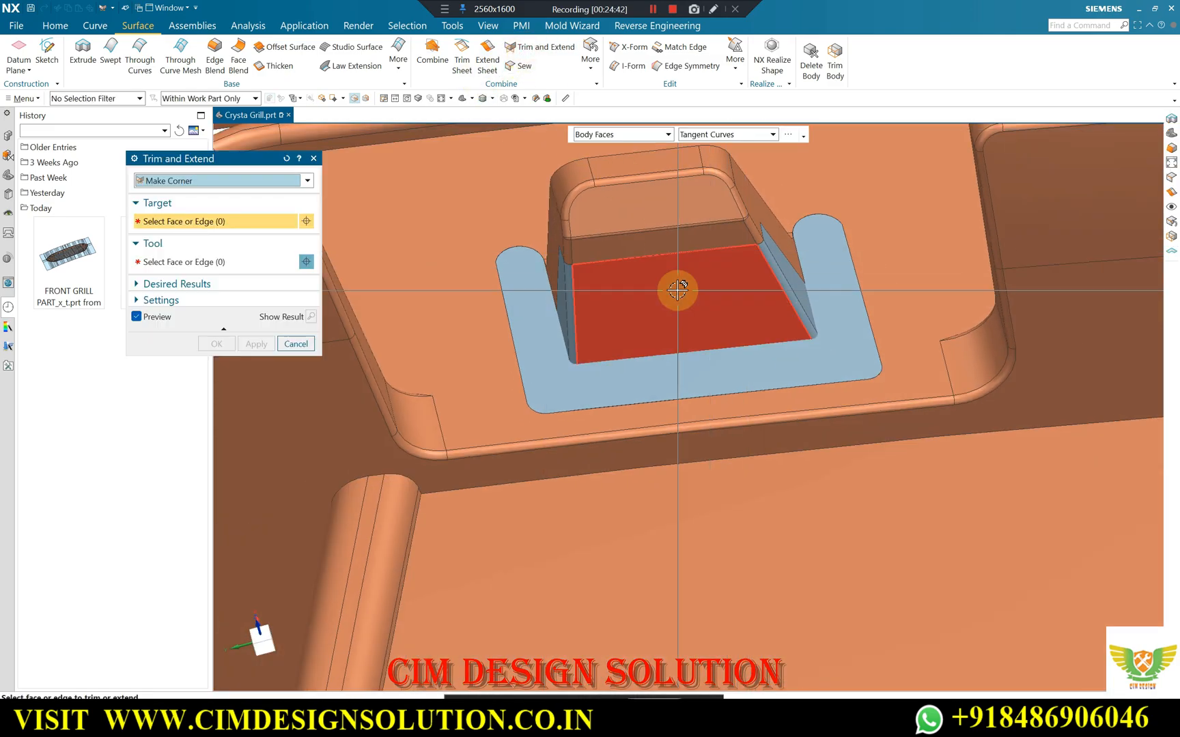
pyautogui.scroll(1, 653, 292)
pyautogui.click(621, 311)
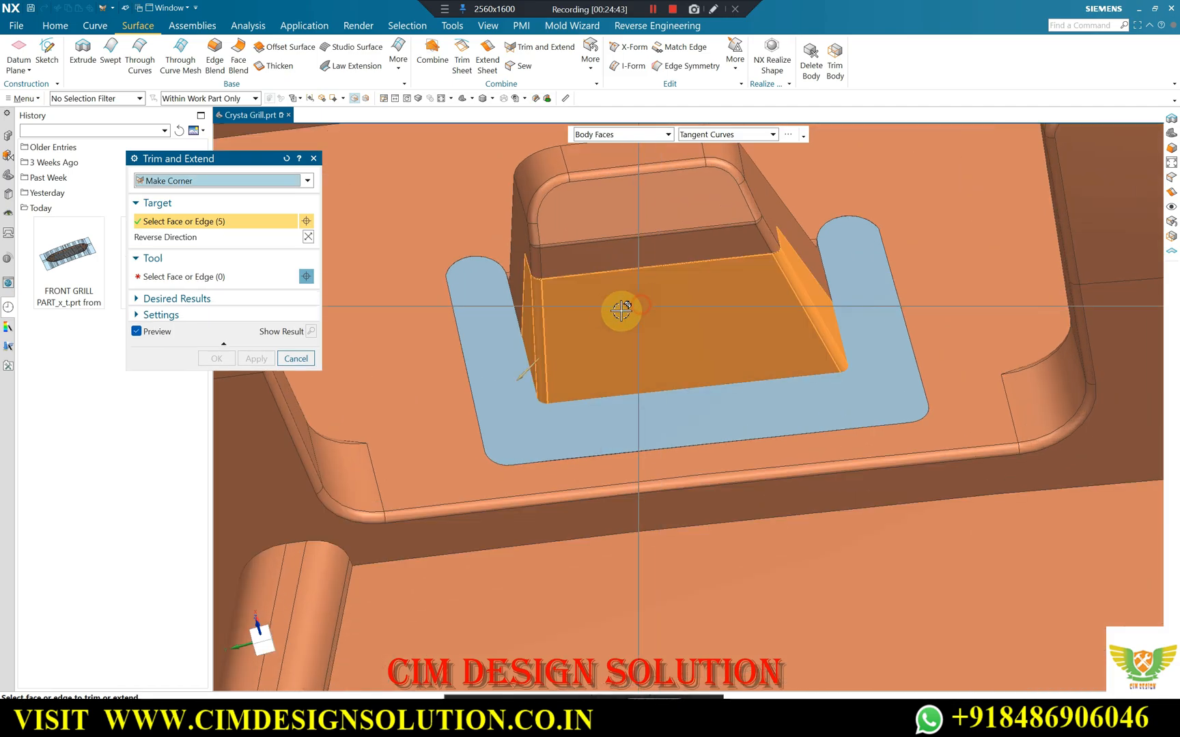
pyautogui.click(202, 277)
pyautogui.click(497, 319)
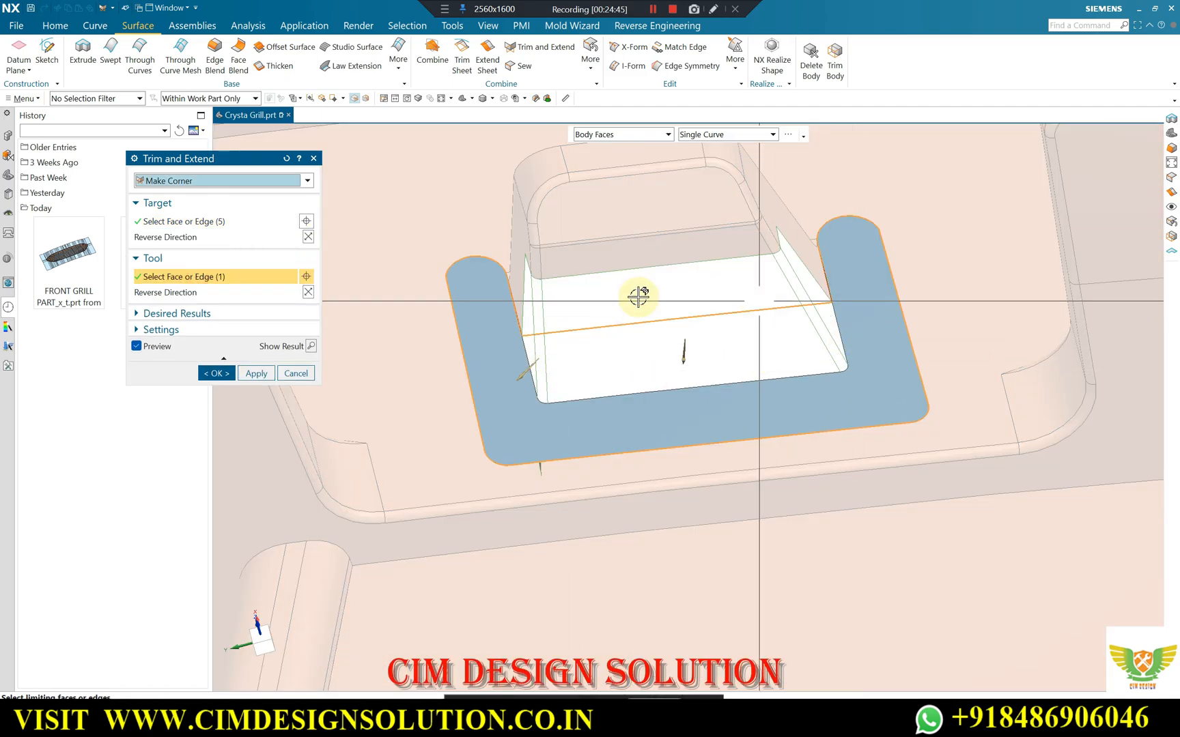
pyautogui.click(308, 293)
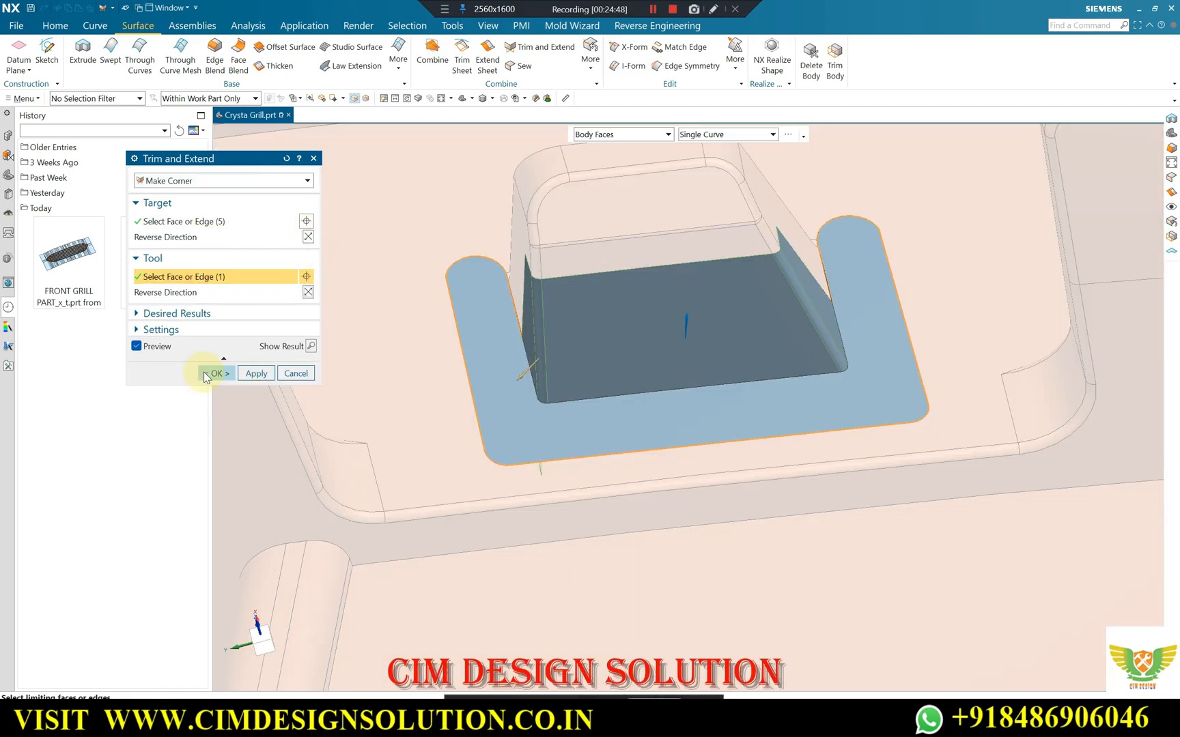
pyautogui.click(214, 373)
pyautogui.scroll(-3, 538, 341)
pyautogui.scroll(-6, 581, 354)
pyautogui.moveTo(619, 372); pyautogui.dragTo(647, 195, button='middle')
pyautogui.scroll(3, 623, 471)
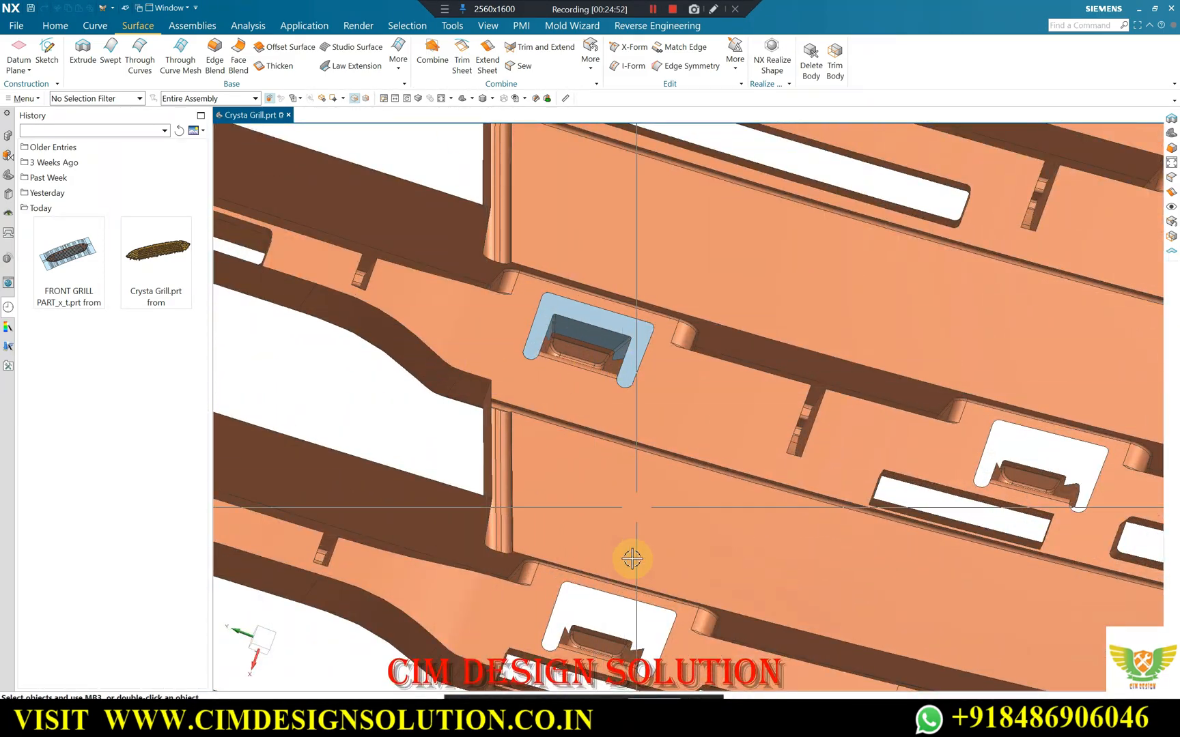
# Switch to the Google Meet call to check who is waiting to join, and return to NX.
pyautogui.moveTo(635, 717)
pyautogui.click(552, 656)
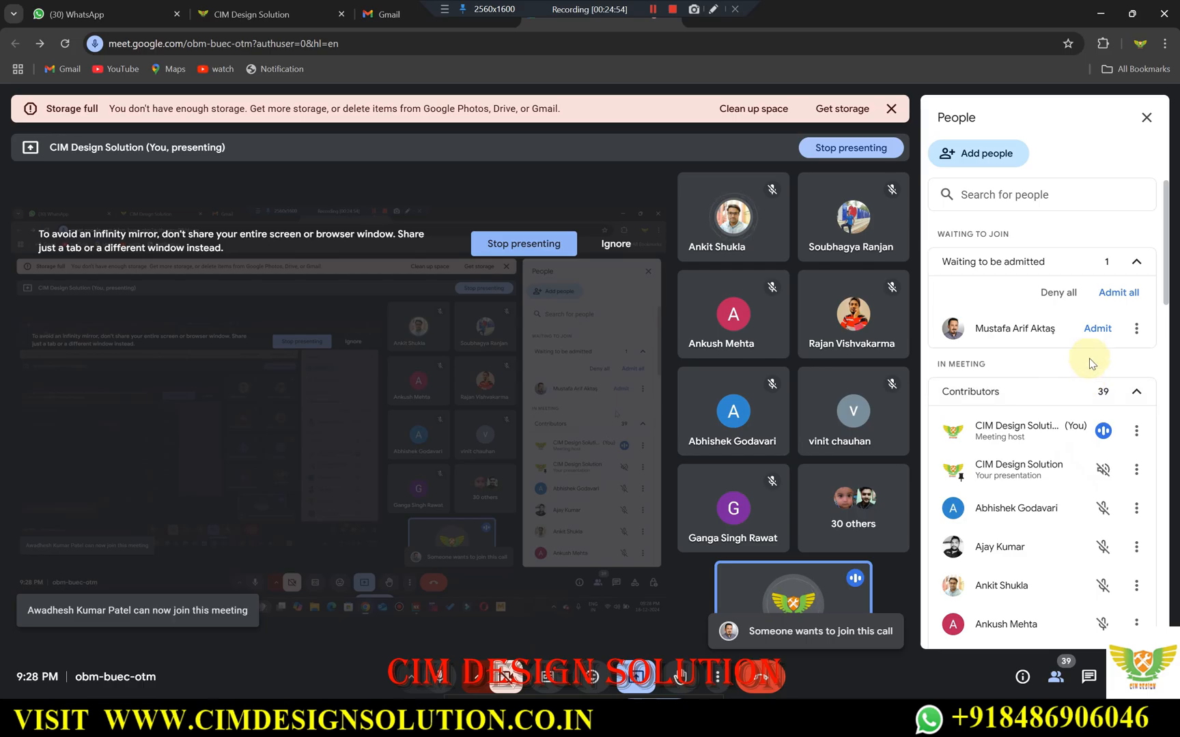
pyautogui.click(1099, 13)
# Examine the patched clip cutouts and the remaining open cutouts and slots at the grille's pointed end.
pyautogui.scroll(6, 663, 351)
pyautogui.scroll(-6, 602, 335)
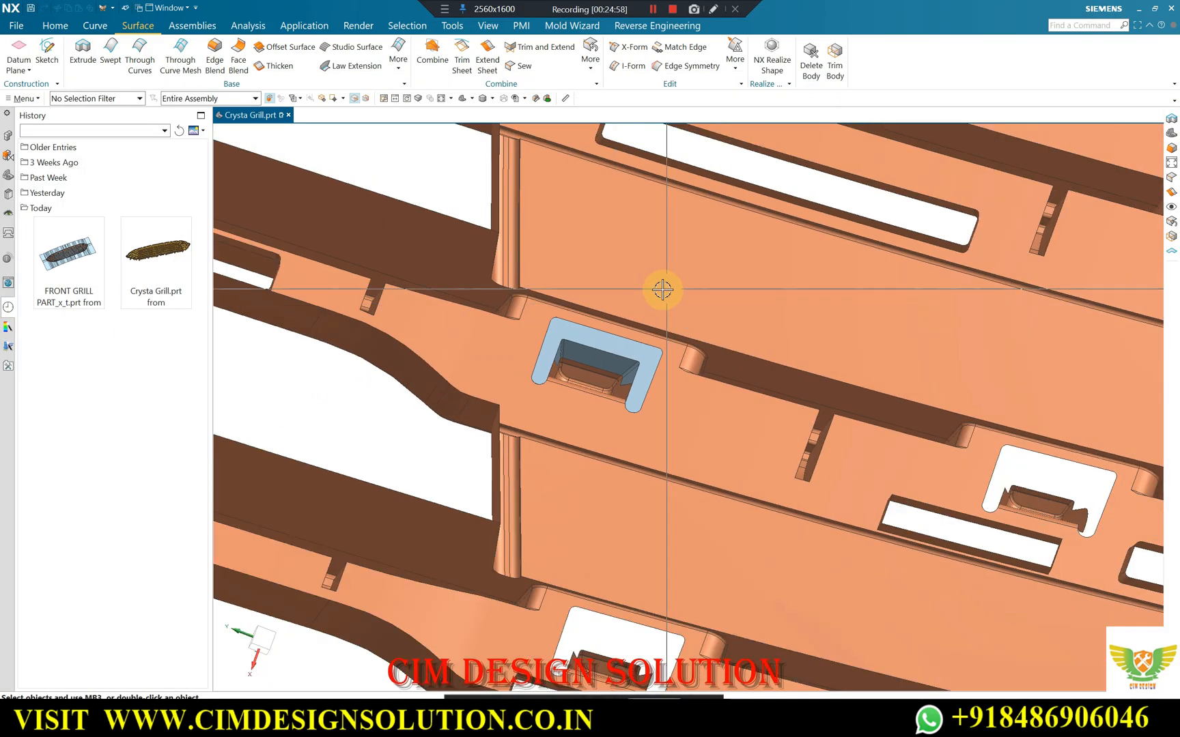
pyautogui.moveTo(677, 522); pyautogui.dragTo(687, 200, button='middle')
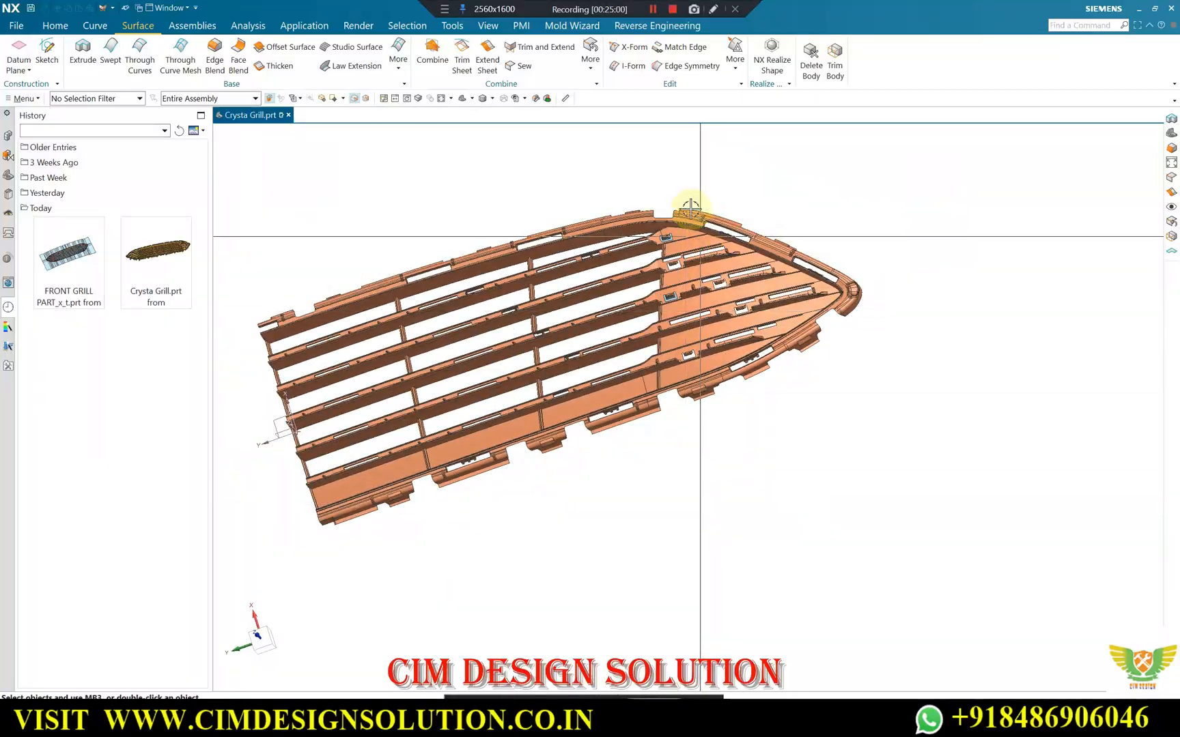
pyautogui.scroll(6, 658, 285)
pyautogui.scroll(-3, 665, 232)
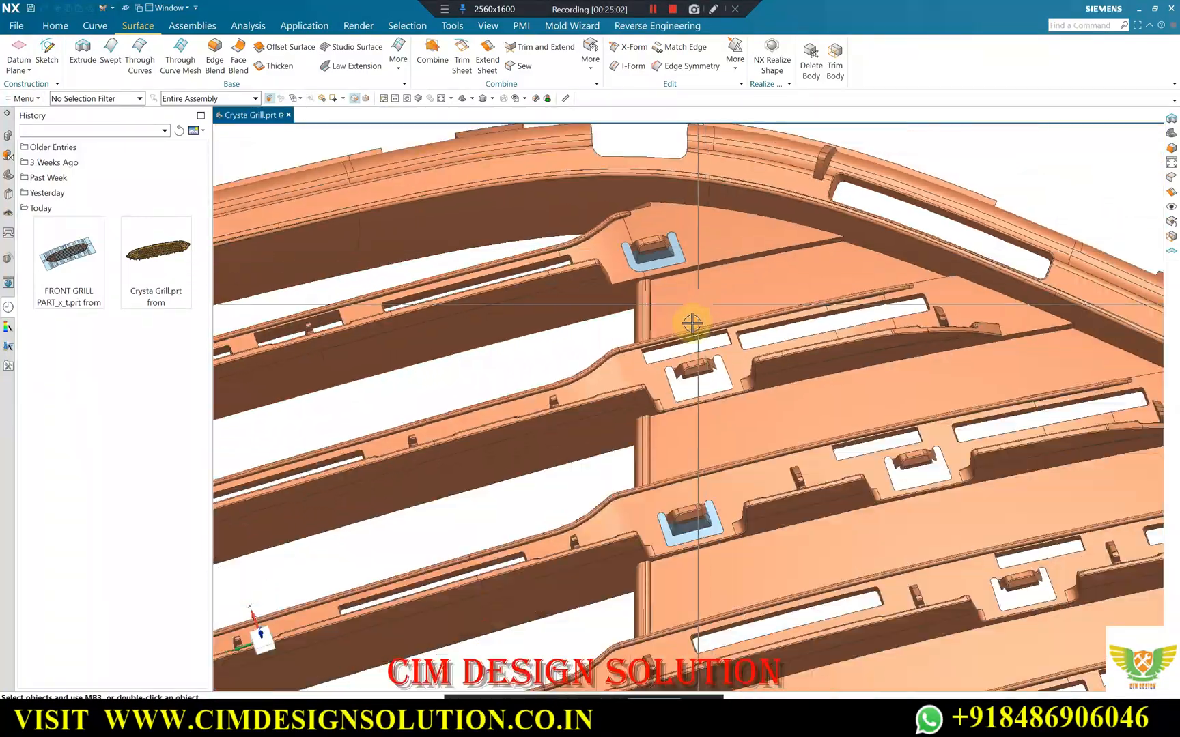
pyautogui.moveTo(695, 324)
pyautogui.mouseDown(button='middle')
pyautogui.moveTo(706, 337)
pyautogui.moveTo(688, 336)
pyautogui.mouseUp(button='middle')
pyautogui.scroll(2, 663, 213)
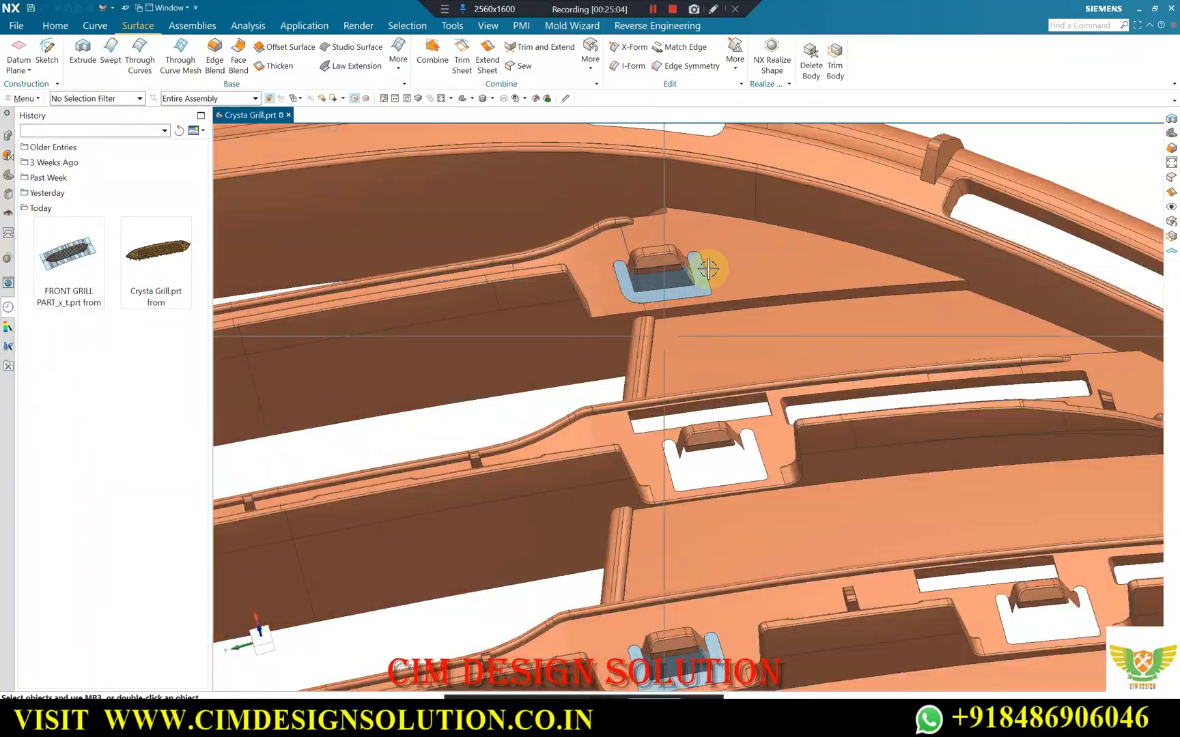
pyautogui.scroll(-2, 678, 269)
pyautogui.scroll(3, 700, 532)
pyautogui.scroll(-4, 608, 396)
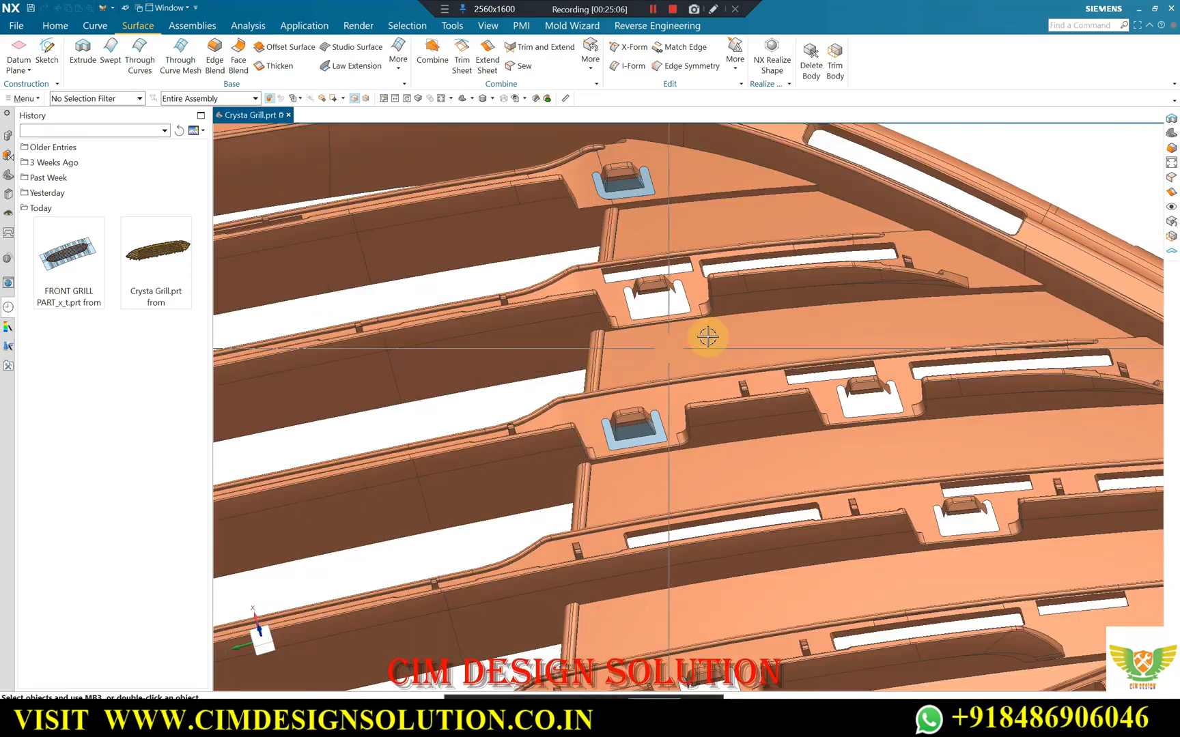
pyautogui.scroll(-1, 615, 321)
pyautogui.moveTo(721, 368)
pyautogui.mouseDown(button='middle')
pyautogui.moveTo(713, 374)
pyautogui.moveTo(707, 350)
pyautogui.mouseUp(button='middle')
pyautogui.scroll(1, 646, 282)
pyautogui.scroll(-1, 725, 293)
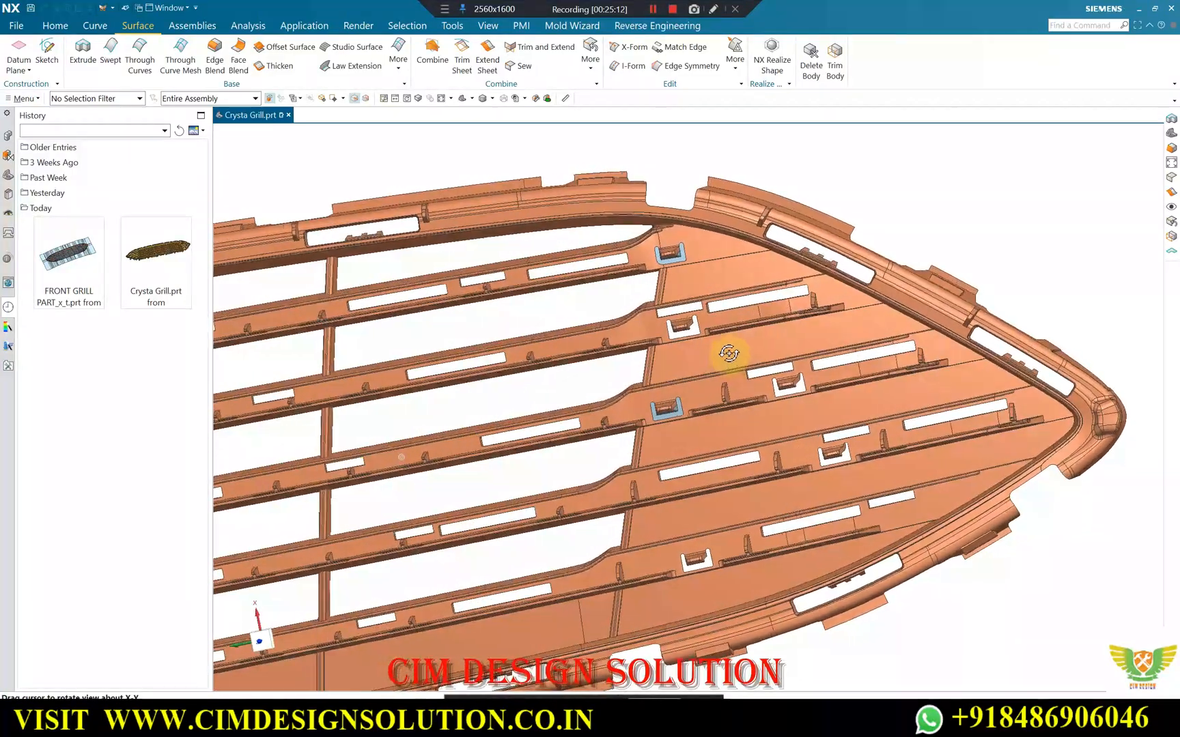
pyautogui.scroll(2, 683, 382)
pyautogui.scroll(2, 716, 337)
pyautogui.scroll(2, 791, 295)
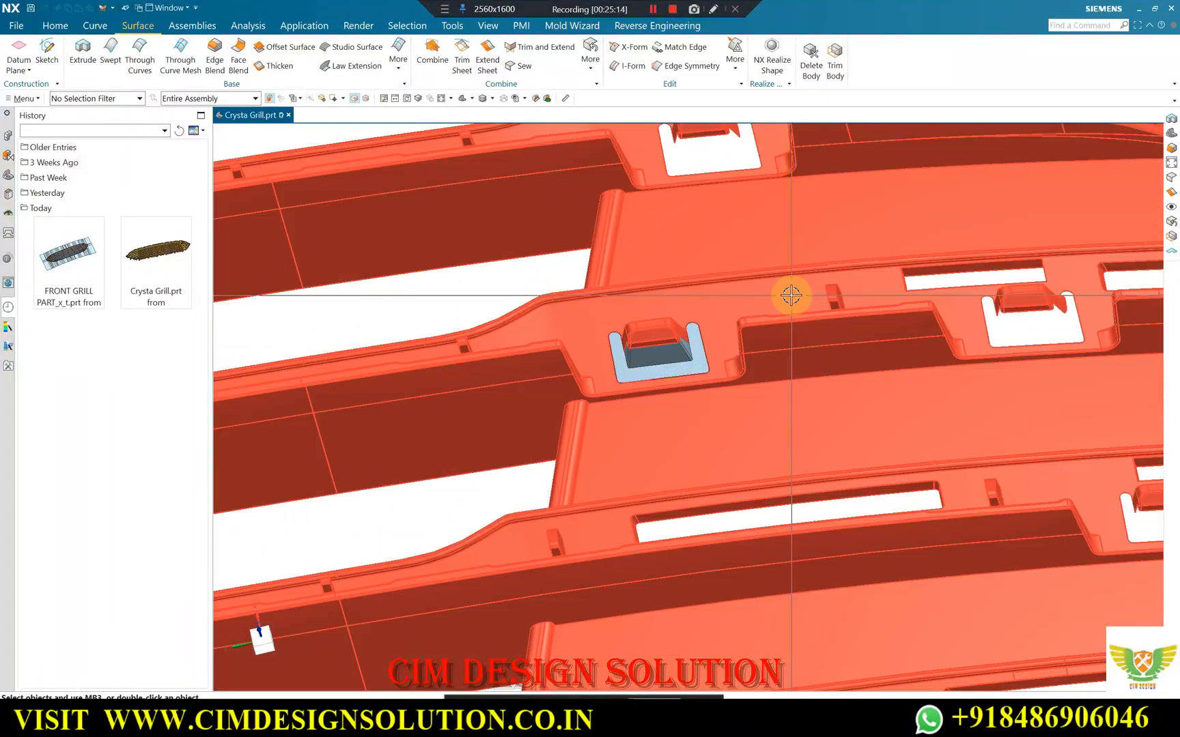
pyautogui.scroll(-4, 743, 282)
pyautogui.moveTo(692, 311); pyautogui.dragTo(736, 299, button='middle')
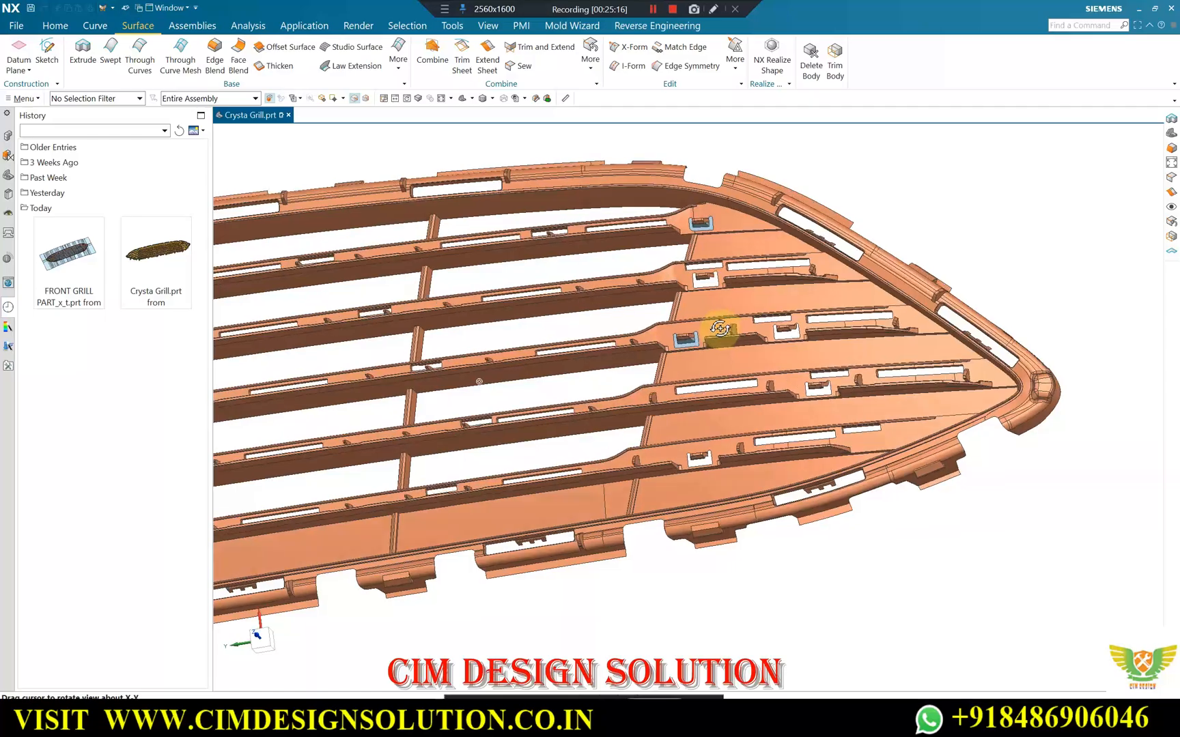
pyautogui.scroll(3, 720, 329)
pyautogui.moveTo(741, 332); pyautogui.dragTo(735, 294, button='middle')
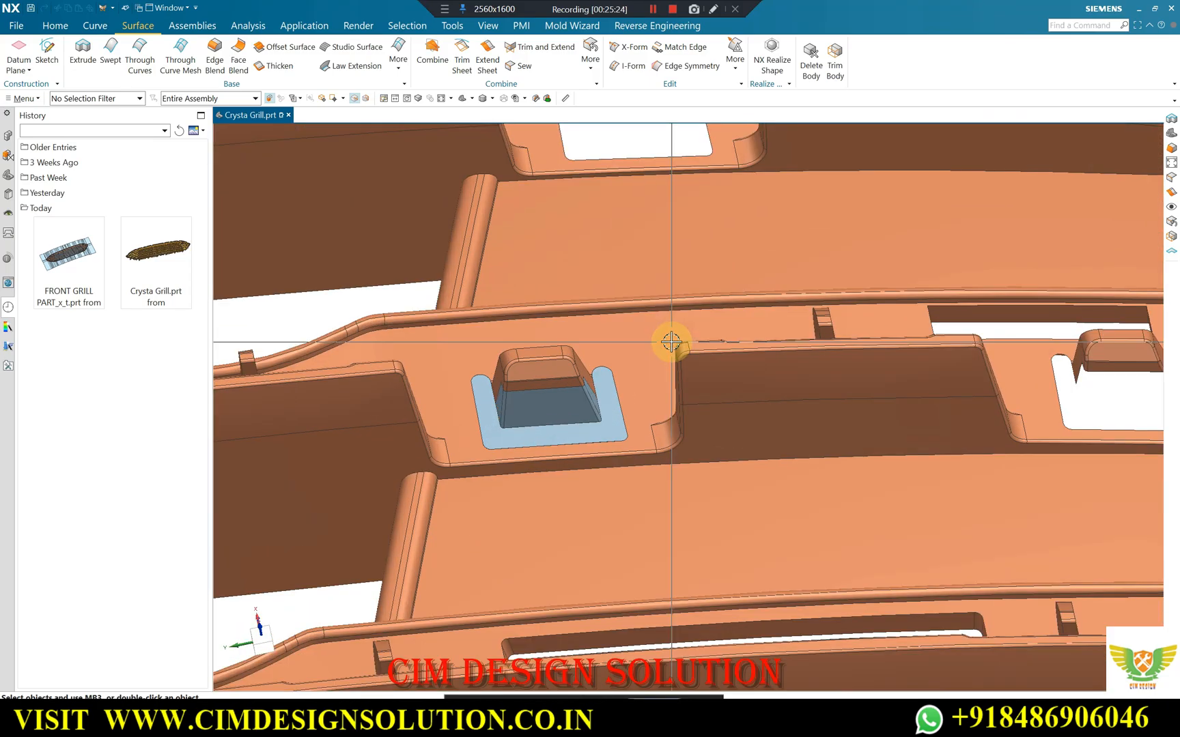
pyautogui.scroll(-3, 596, 341)
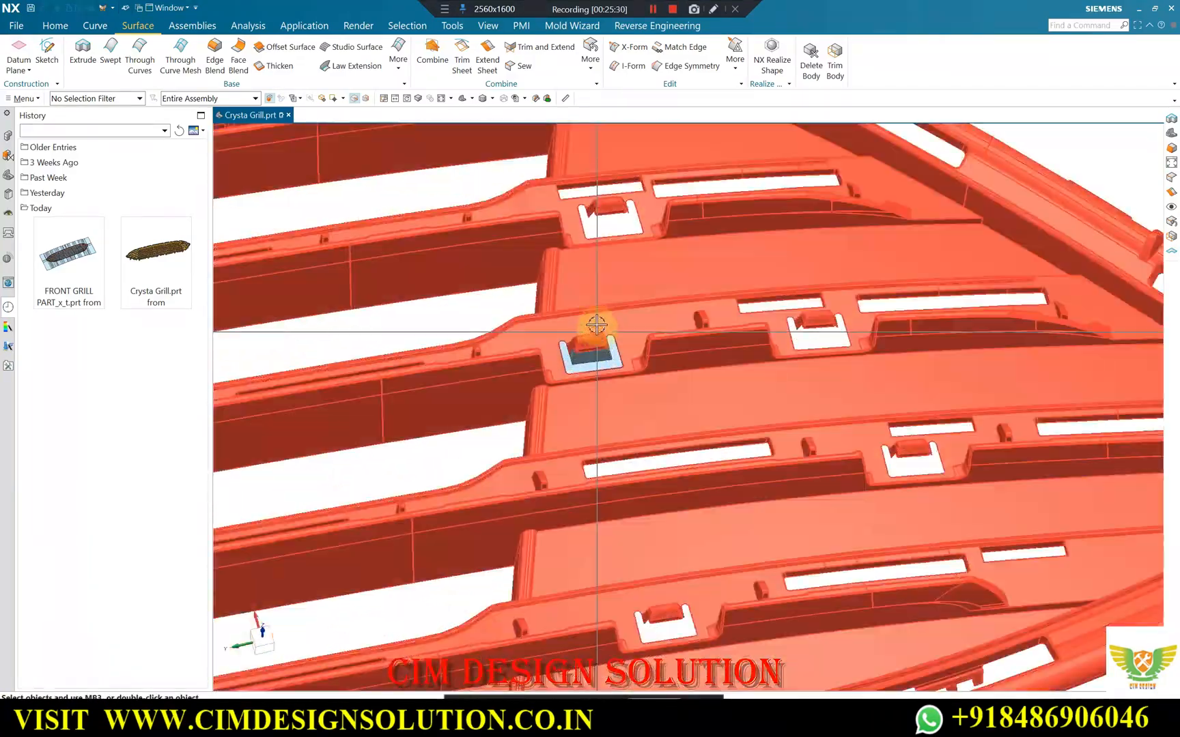
pyautogui.scroll(5, 562, 217)
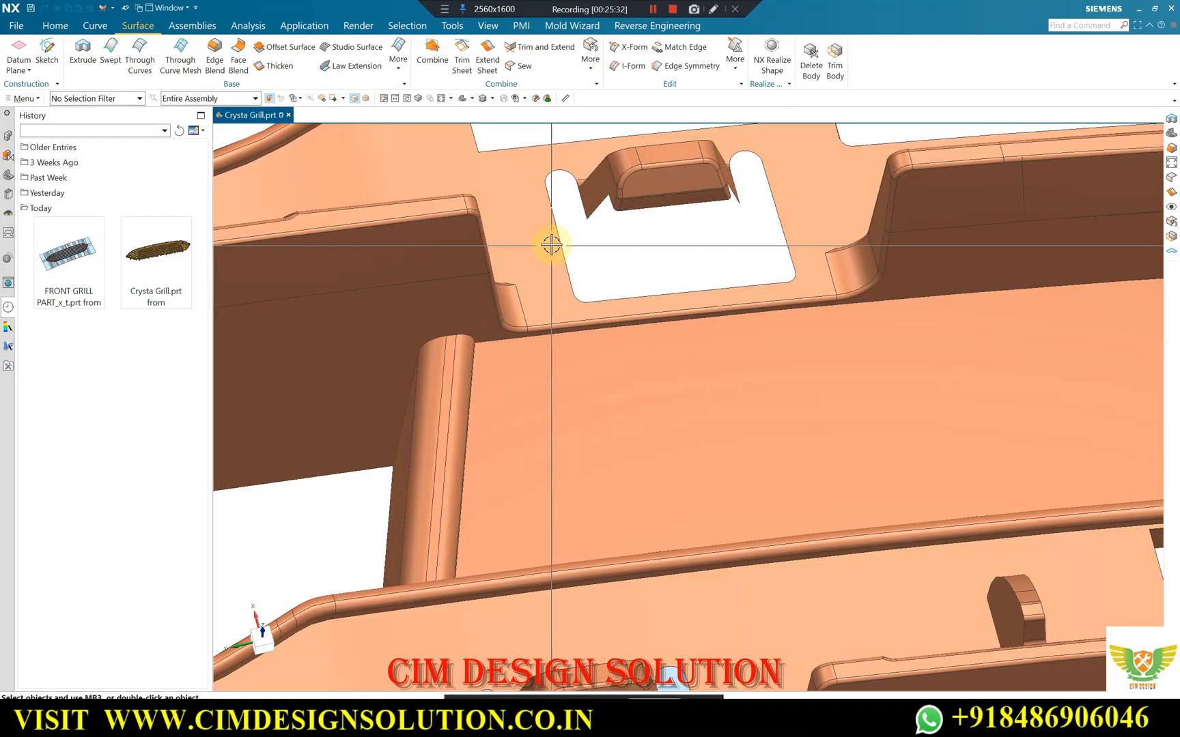
pyautogui.scroll(-5, 558, 246)
pyautogui.scroll(3, 567, 241)
pyautogui.scroll(-2, 615, 259)
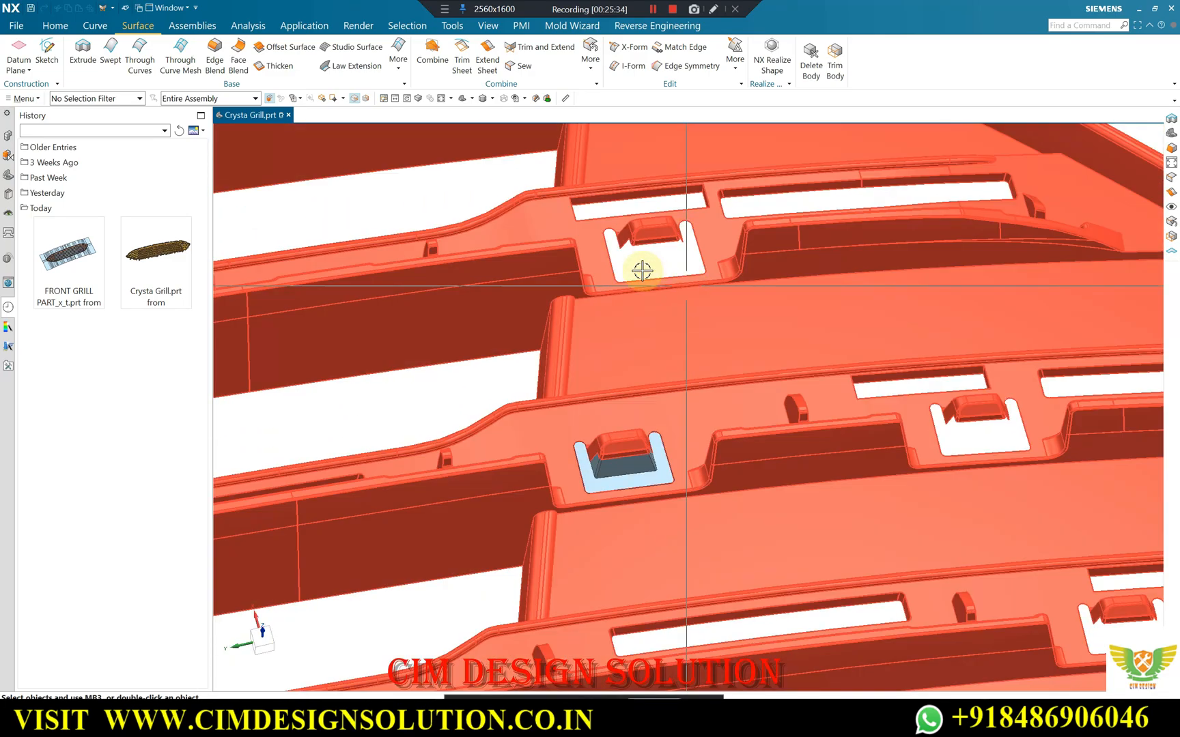
pyautogui.scroll(-2, 614, 286)
pyautogui.scroll(3, 659, 488)
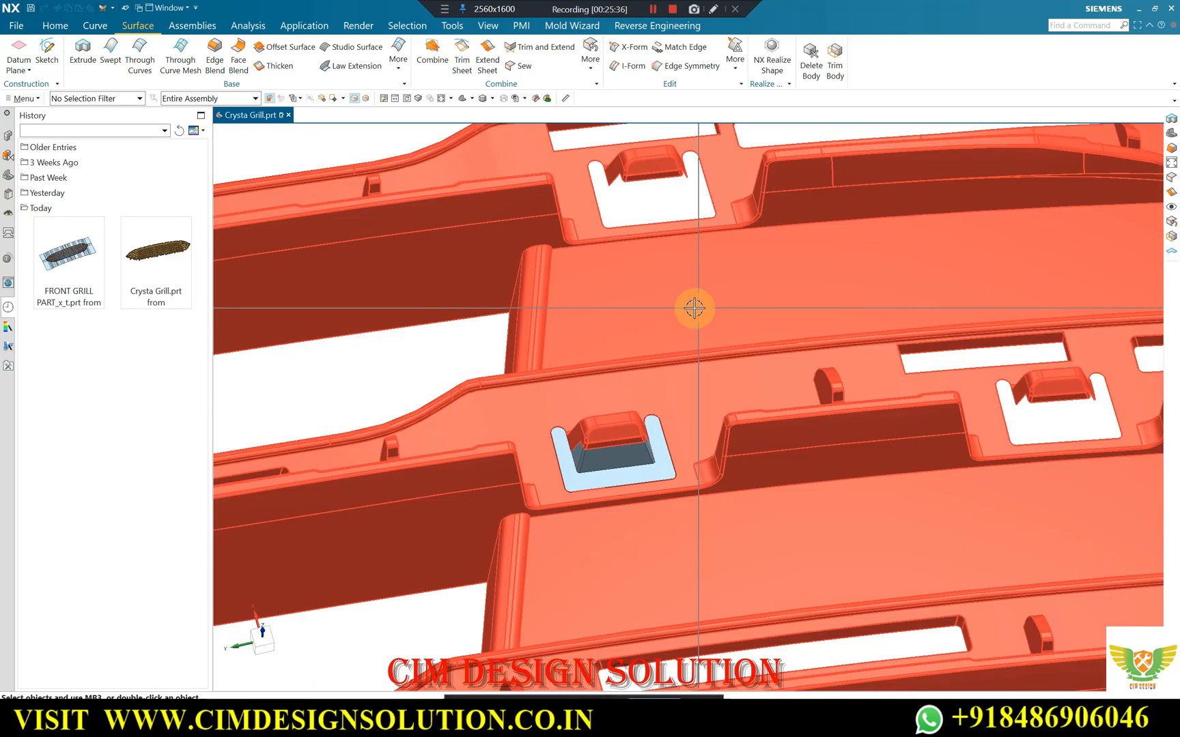
pyautogui.scroll(-2, 694, 308)
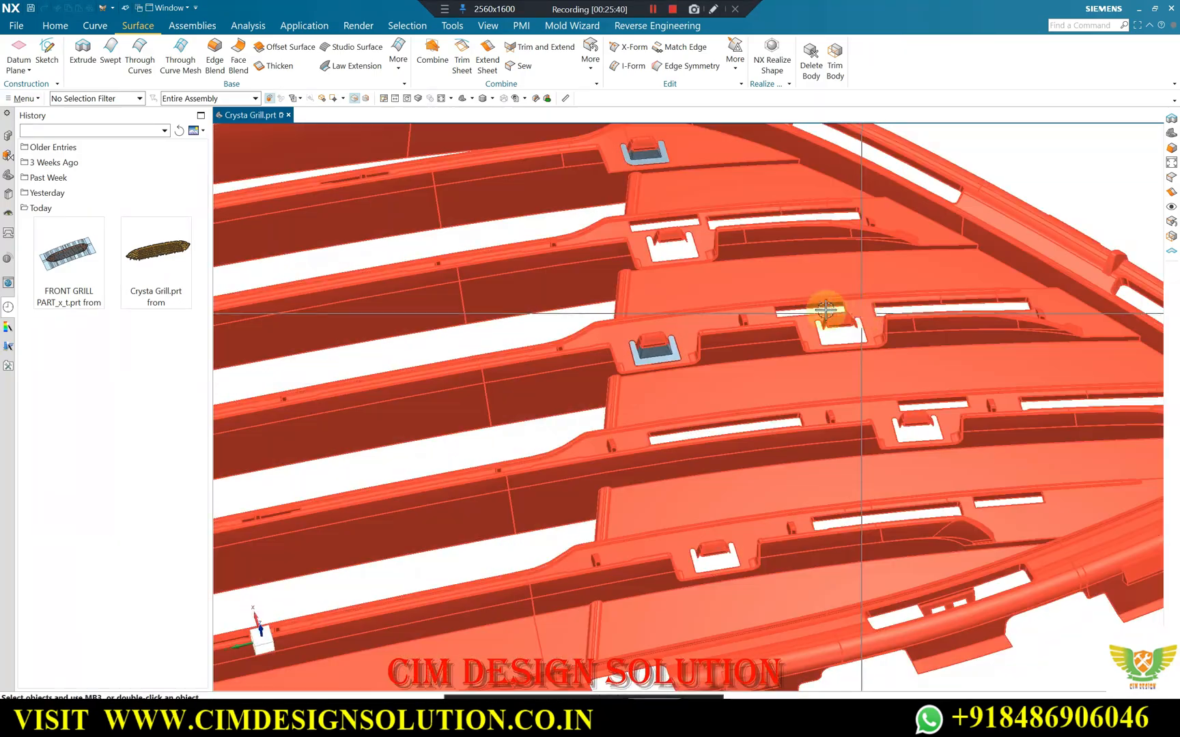
pyautogui.scroll(4, 679, 243)
pyautogui.scroll(-5, 895, 326)
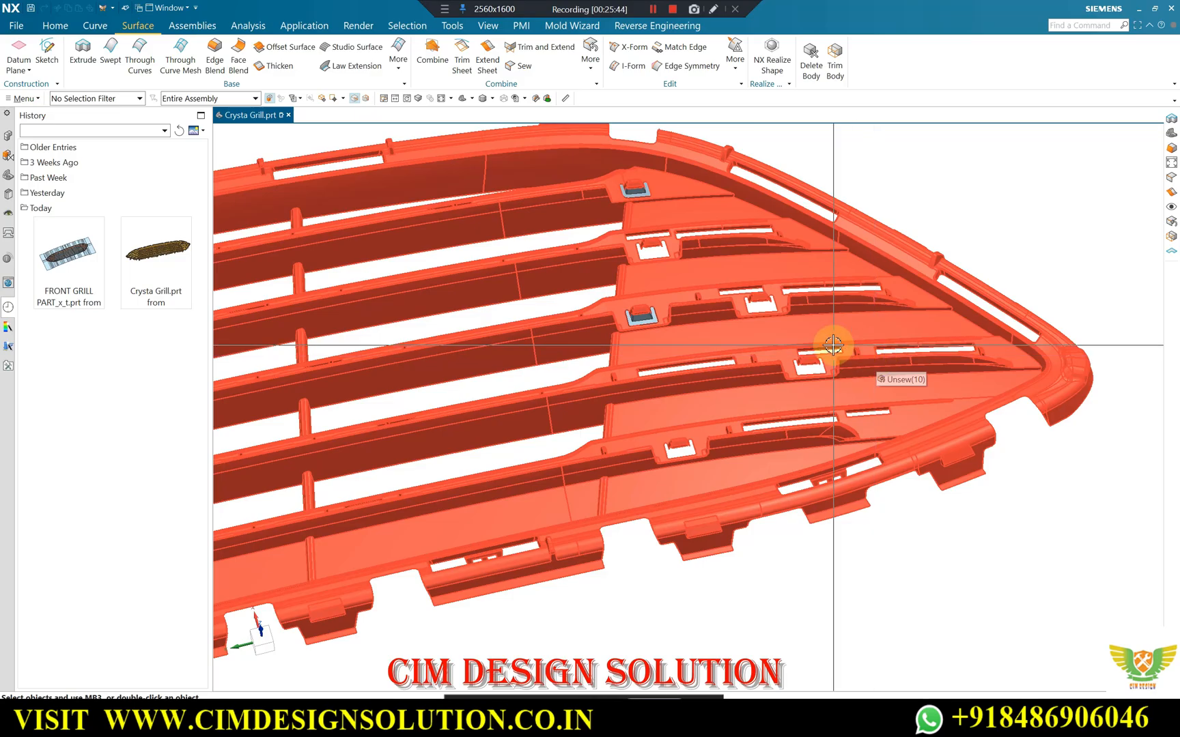
# Patch the long rounded slot nearest the grille's lower edge with a trimmed N-Sided Surface, collecting its rim as Tangent Curves.
pyautogui.moveTo(766, 323); pyautogui.dragTo(781, 235, button='middle')
pyautogui.moveTo(819, 369); pyautogui.dragTo(711, 453, button='middle')
pyautogui.scroll(6, 716, 566)
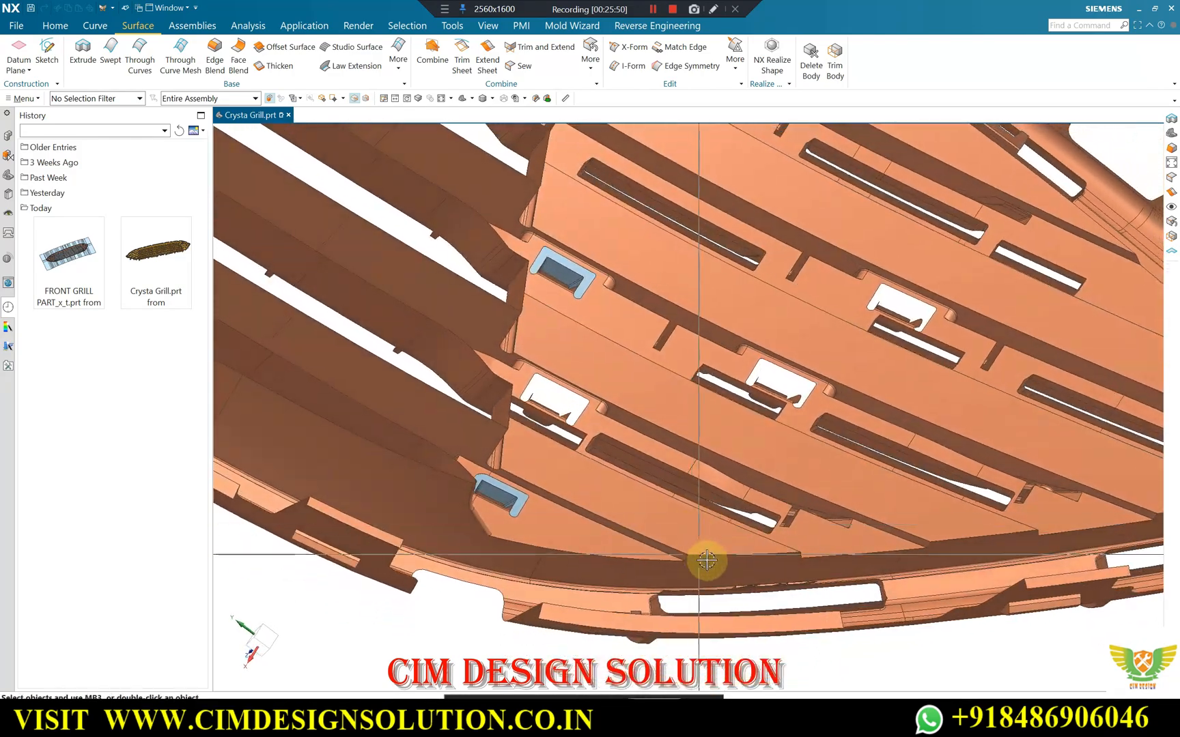
pyautogui.scroll(2, 706, 559)
pyautogui.click(398, 60)
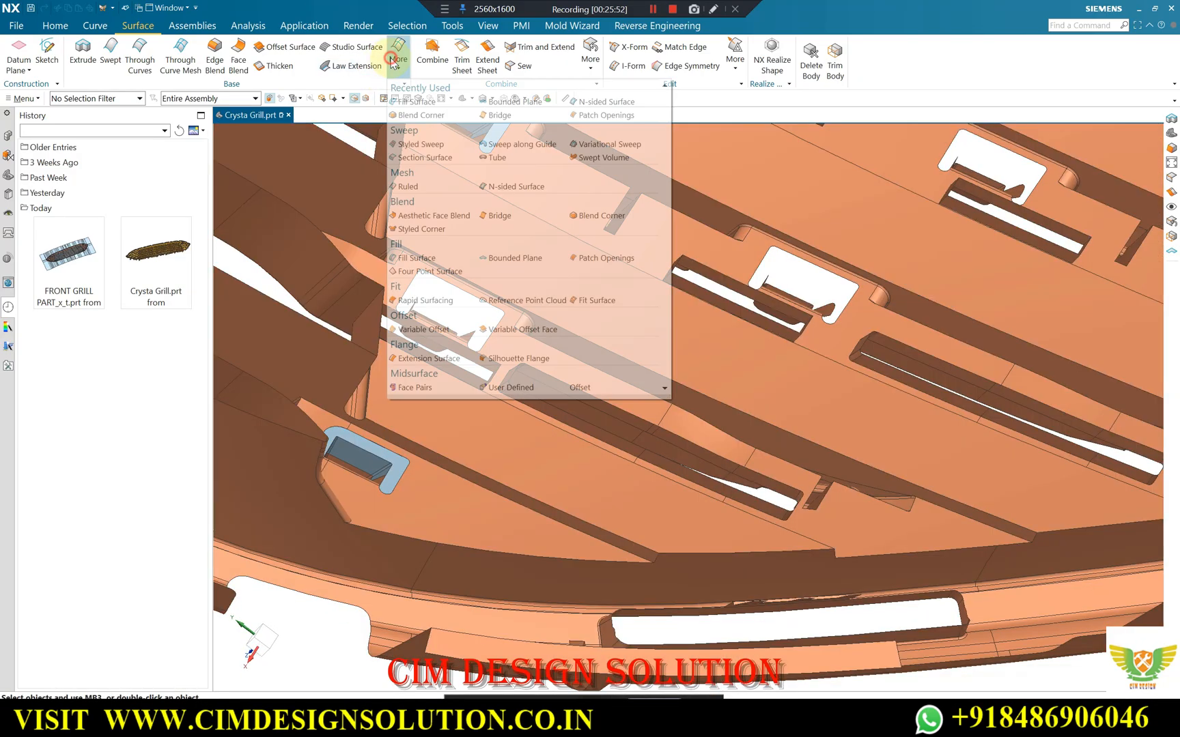
pyautogui.click(508, 187)
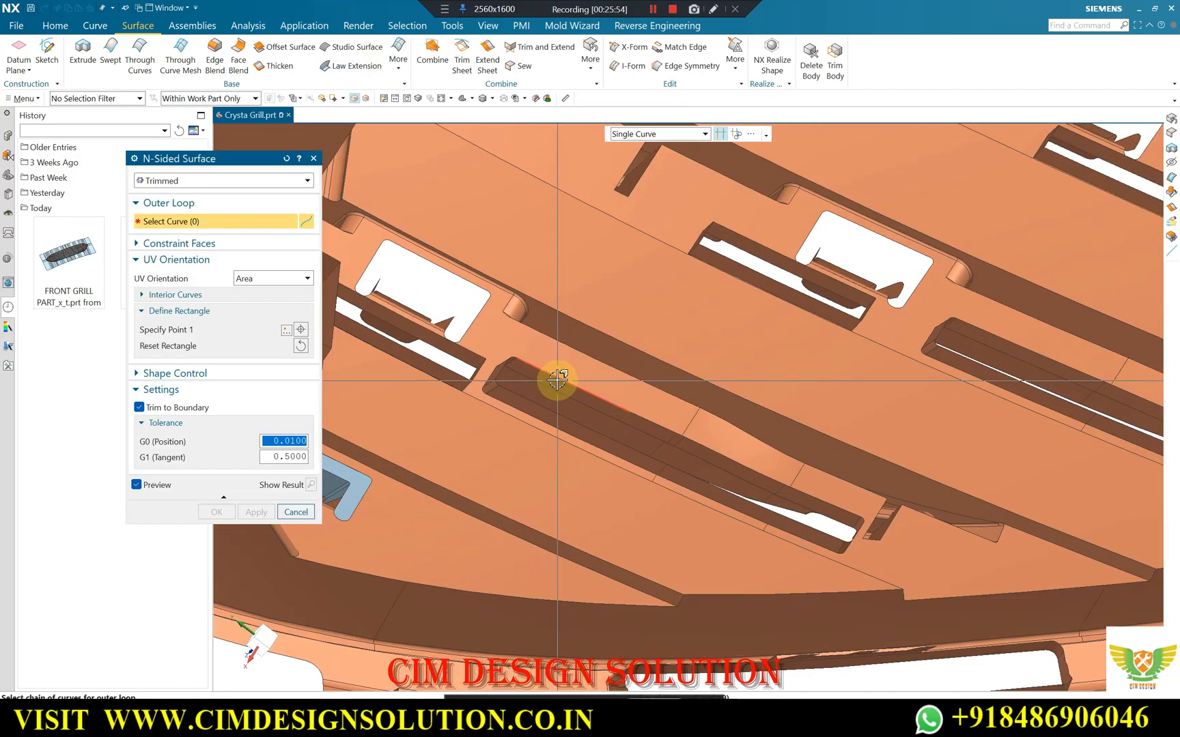
pyautogui.click(557, 381)
pyautogui.scroll(1, 641, 423)
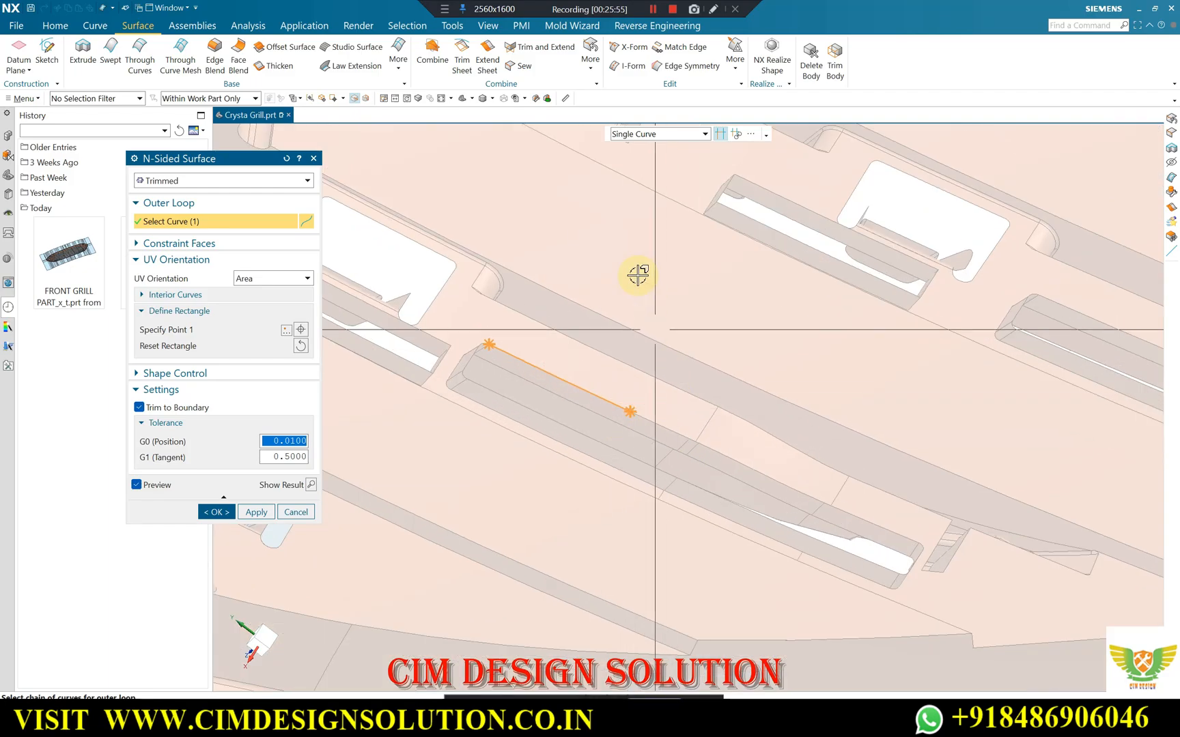
pyautogui.click(655, 134)
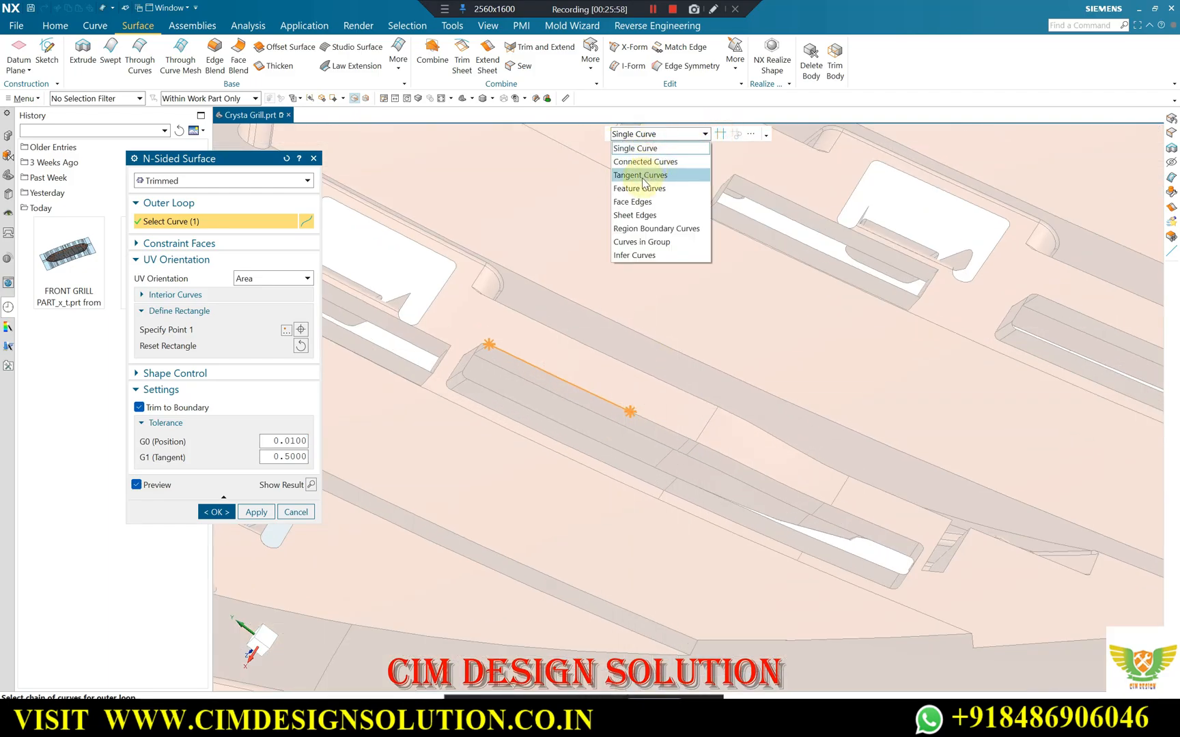
pyautogui.click(642, 175)
pyautogui.click(661, 427)
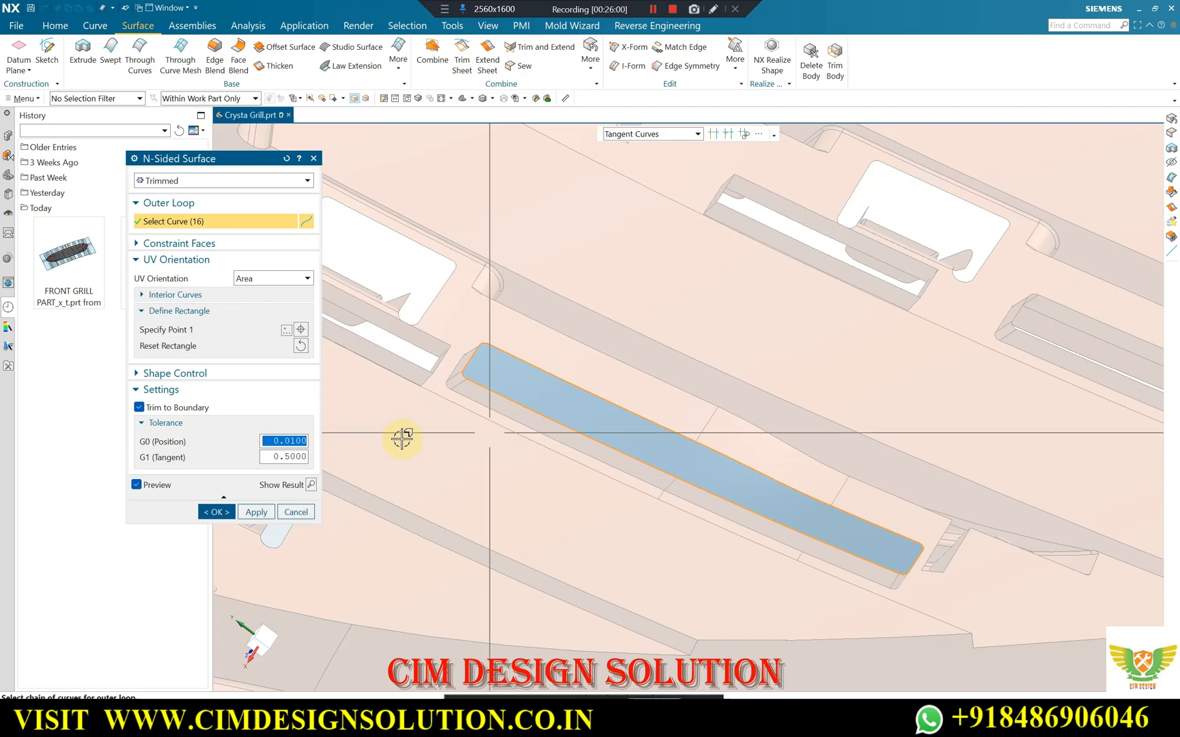
pyautogui.click(256, 512)
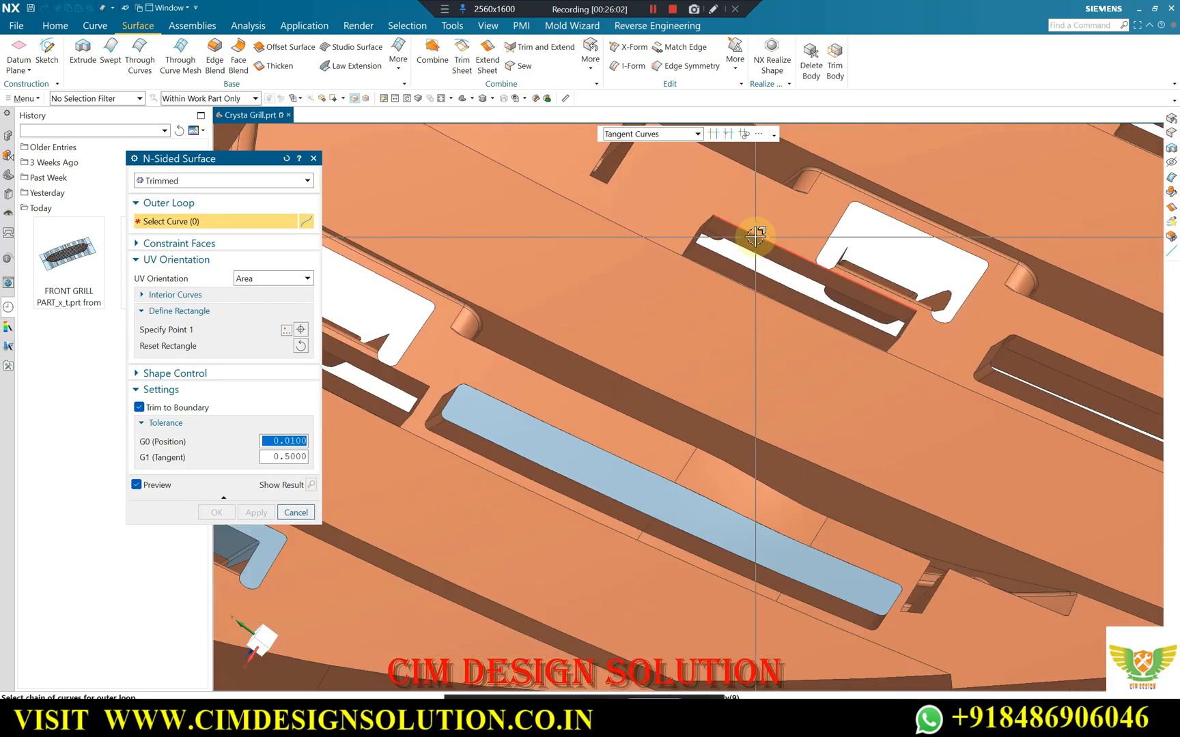
# Patch the short rectangular slot beside the next rib's clip cutout and the long rounded slot following it with N-Sided Surfaces.
pyautogui.click(756, 235)
pyautogui.moveTo(751, 234); pyautogui.dragTo(809, 246, button='middle')
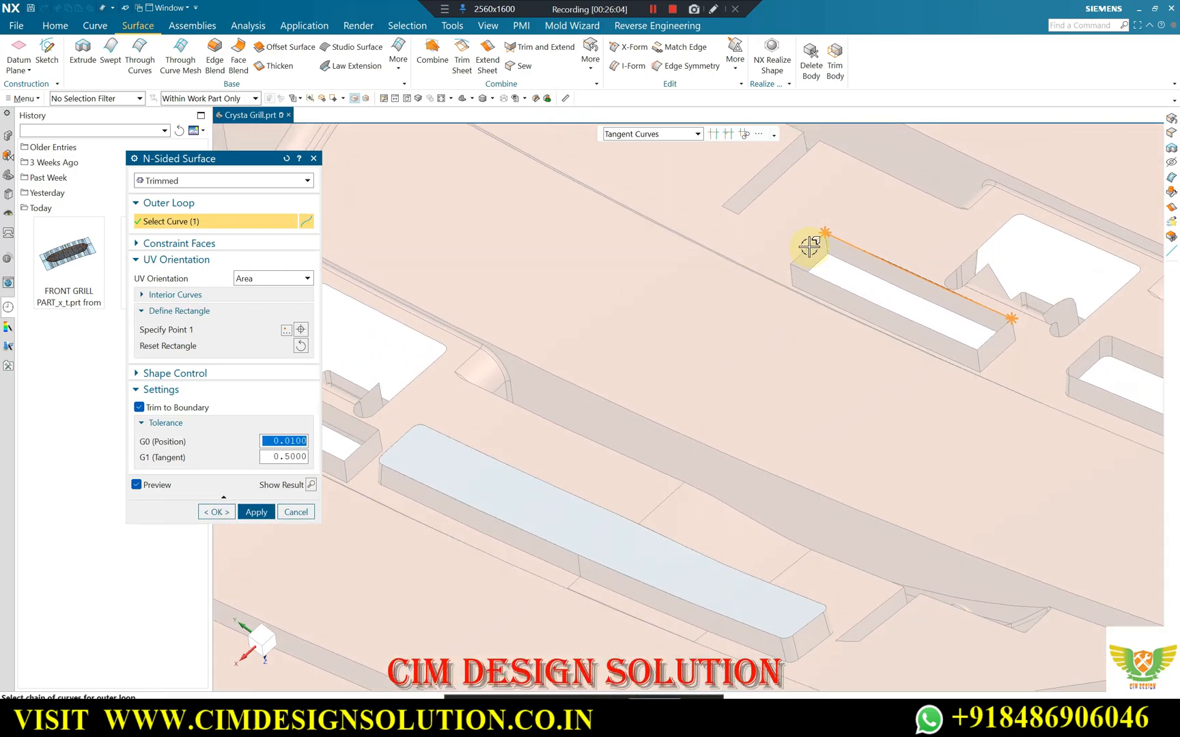
pyautogui.click(810, 279)
pyautogui.click(991, 334)
pyautogui.middleClick(858, 338)
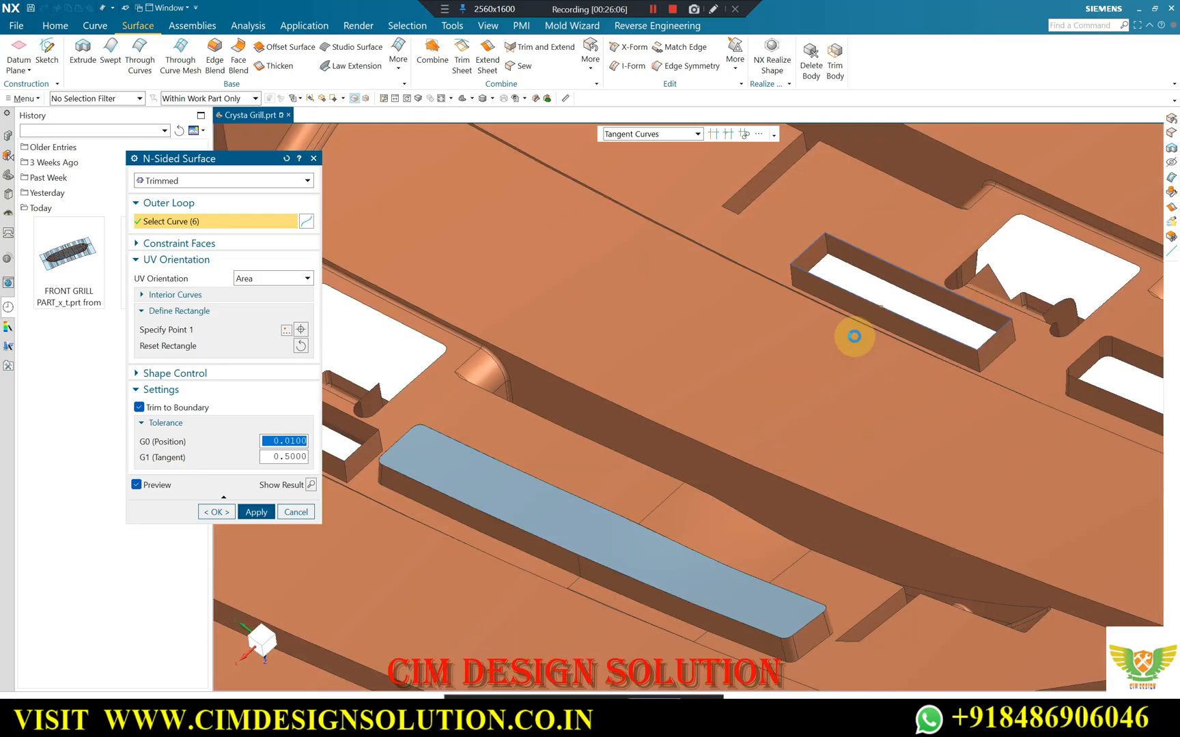
pyautogui.scroll(-2, 605, 322)
pyautogui.scroll(-1, 594, 321)
pyautogui.scroll(2, 923, 371)
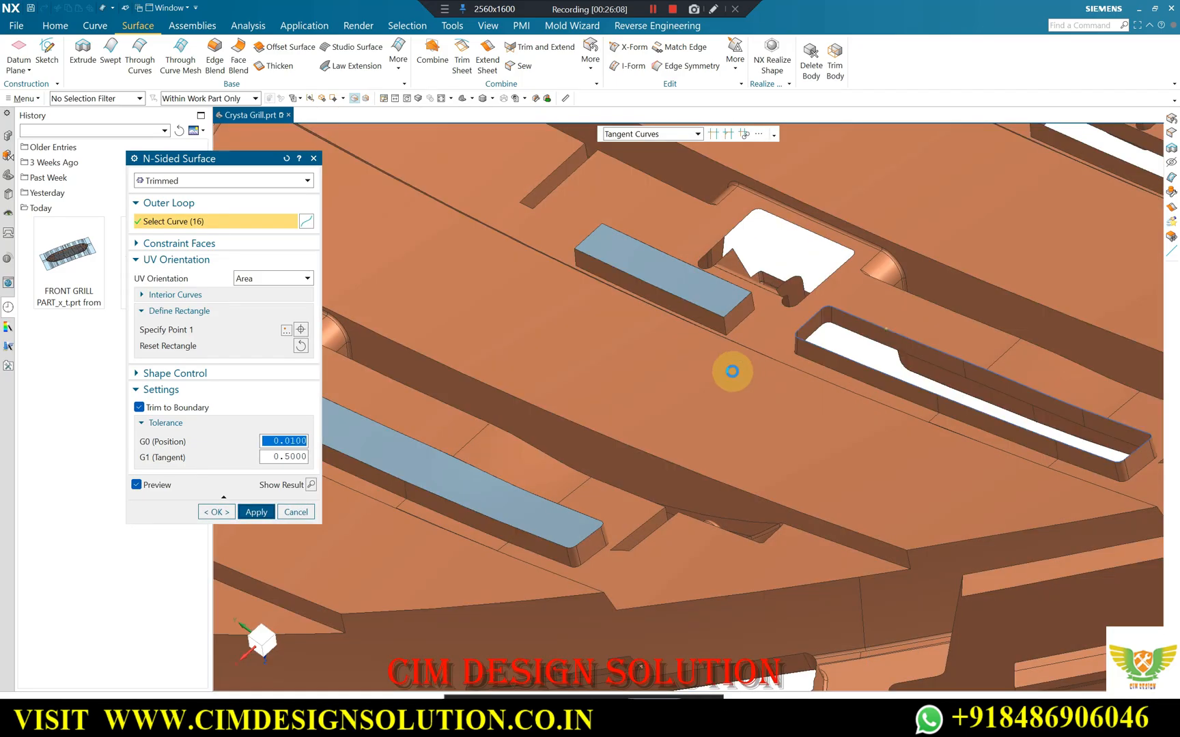
pyautogui.middleClick(754, 345)
# Patch the short slot below the third rib's open clip cutout and that rib's long rounded slot with N-Sided Surfaces.
pyautogui.scroll(-3, 821, 384)
pyautogui.scroll(5, 944, 253)
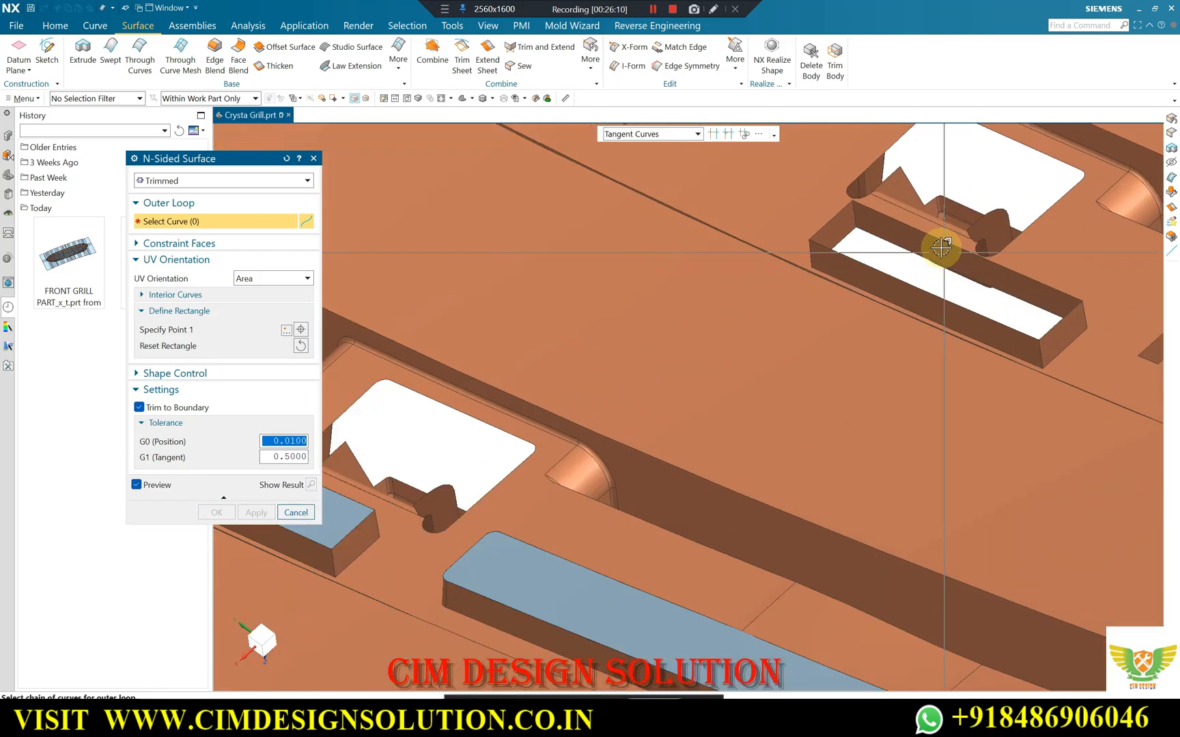
pyautogui.click(837, 216)
pyautogui.click(894, 276)
pyautogui.click(1056, 326)
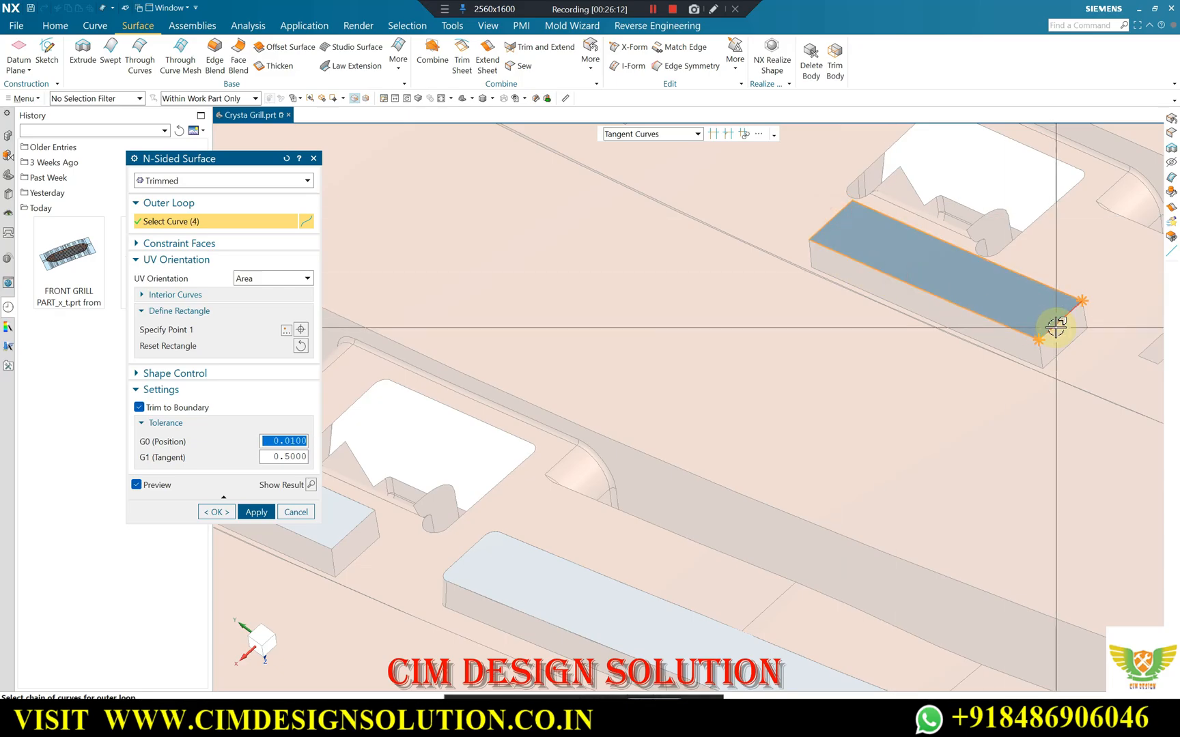
pyautogui.middleClick(856, 329)
pyautogui.scroll(-5, 630, 303)
pyautogui.scroll(4, 806, 305)
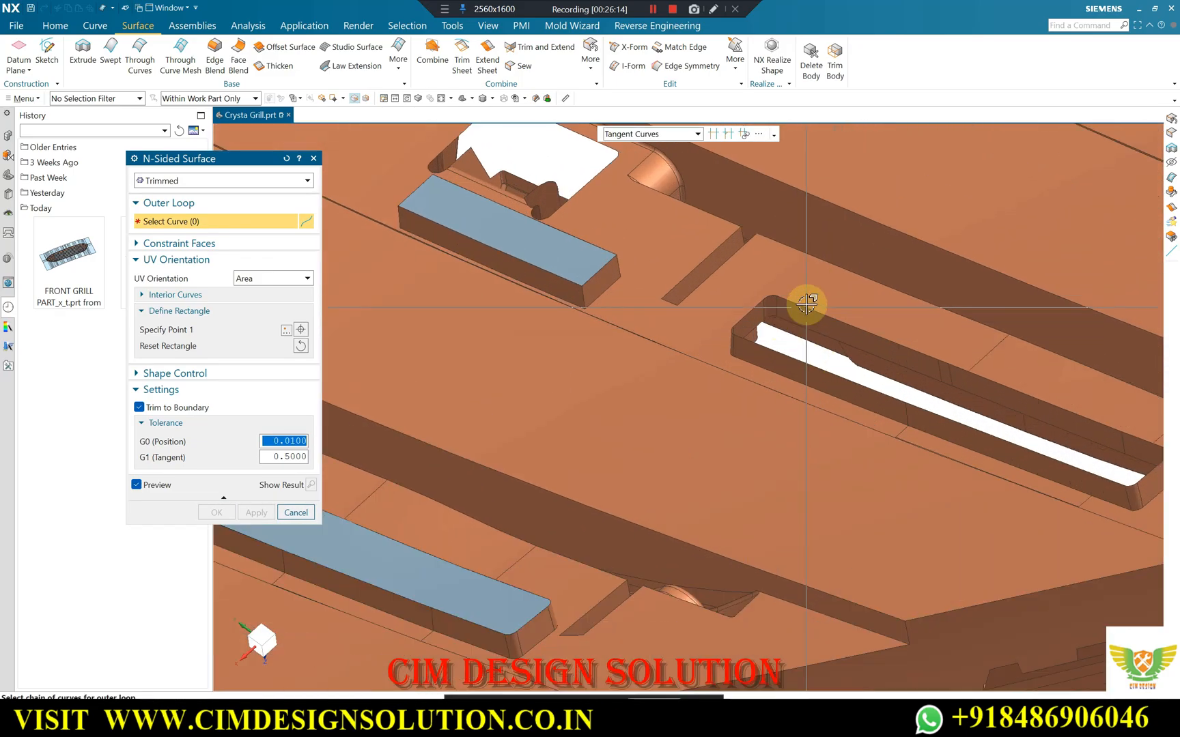
pyautogui.click(806, 305)
pyautogui.middleClick(836, 373)
# Close the long rounded slot and the short rectangular slot aligned with it on the fourth rib with N-Sided Surfaces.
pyautogui.scroll(-5, 795, 424)
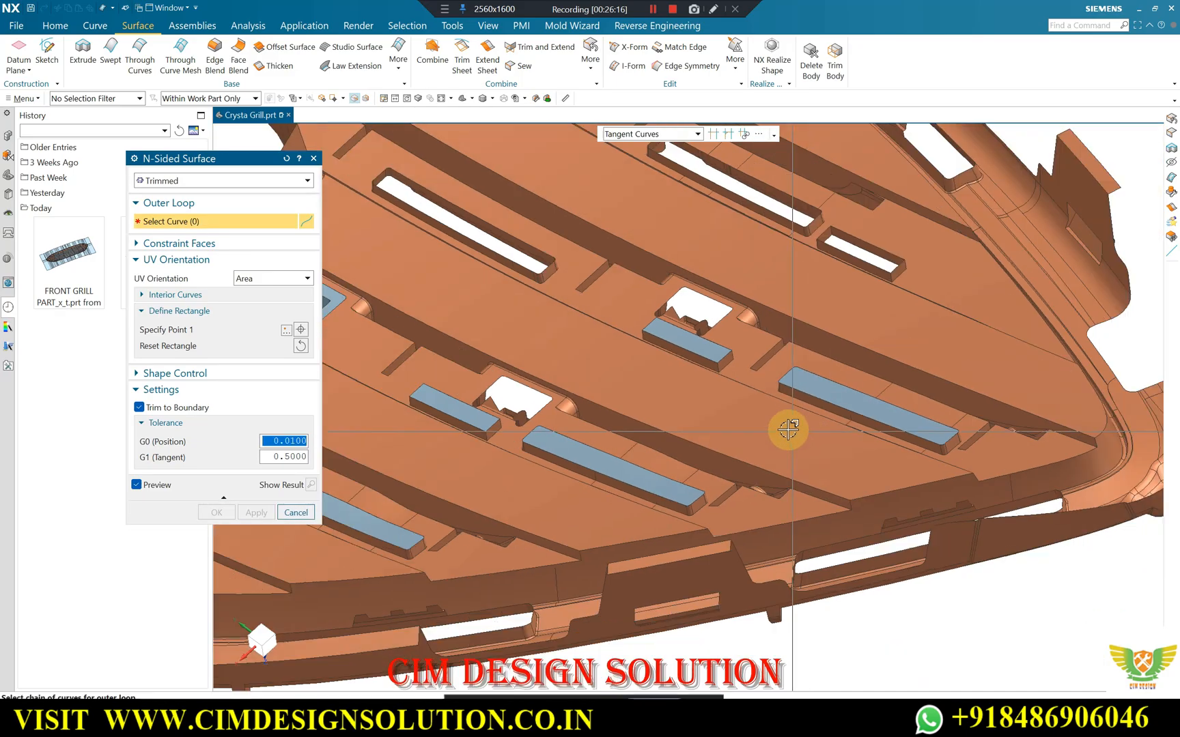
pyautogui.scroll(3, 769, 279)
pyautogui.scroll(3, 769, 279)
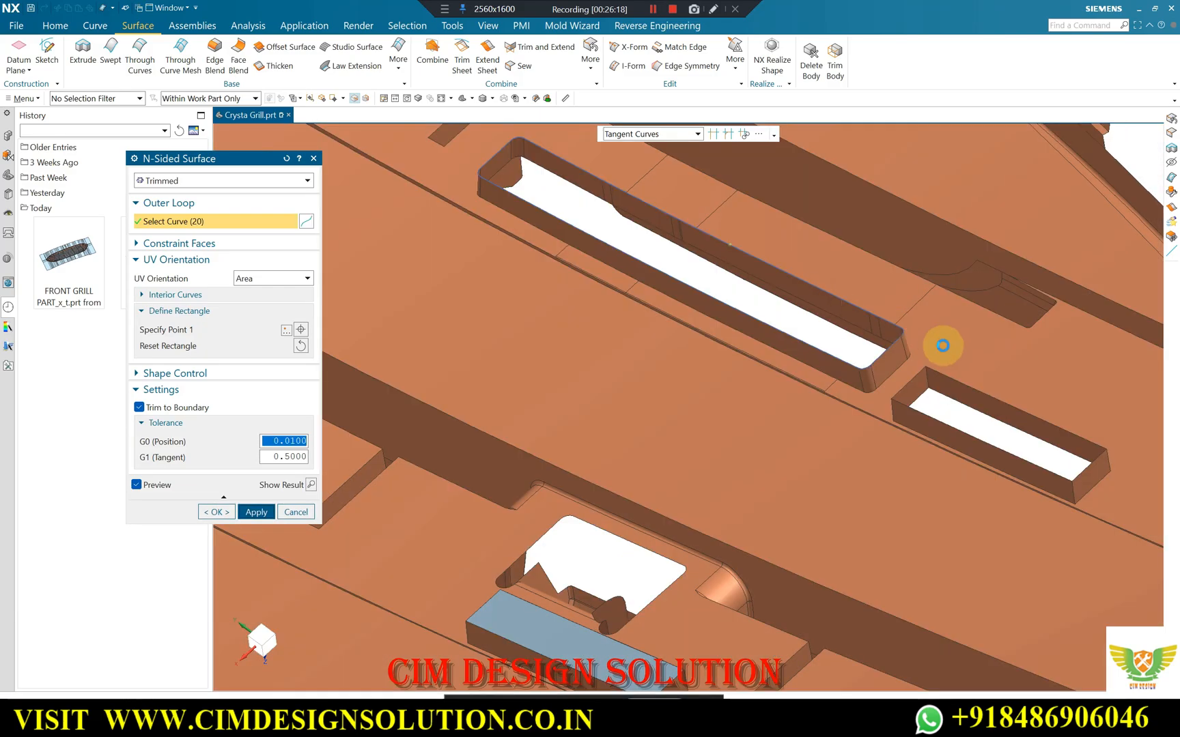
pyautogui.click(931, 381)
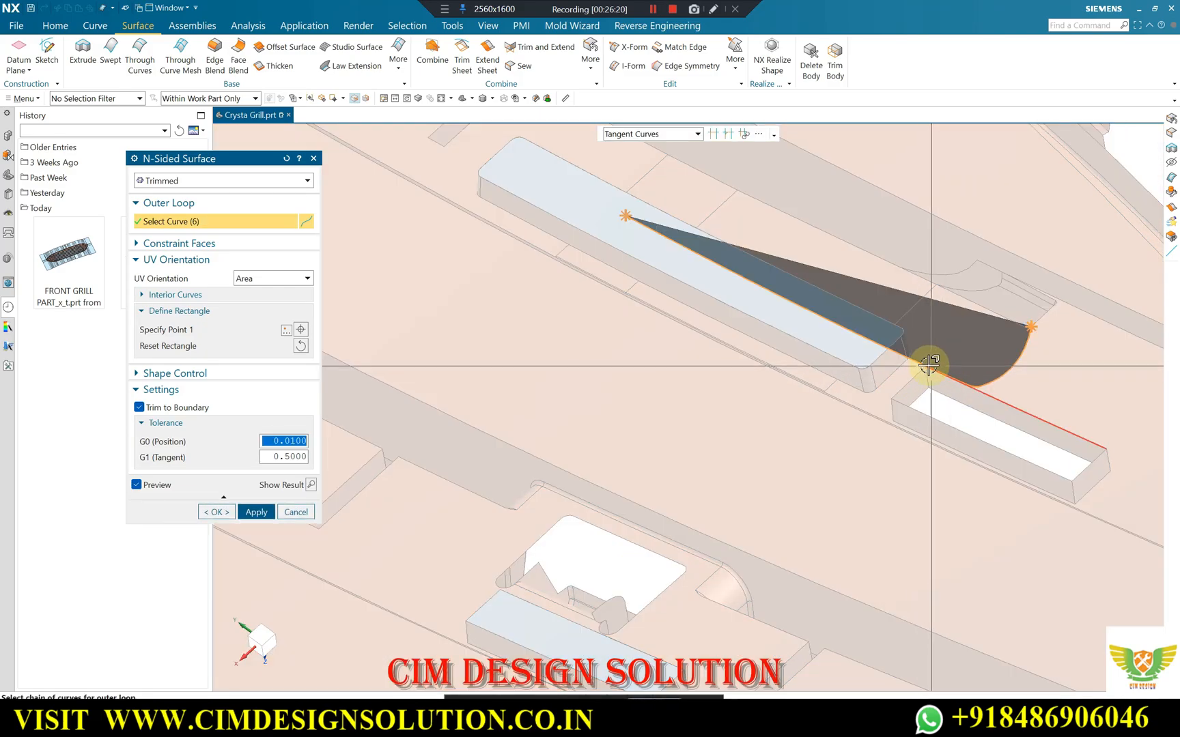
pyautogui.keyDown('shift'); pyautogui.click(928, 366); pyautogui.keyUp('shift')
pyautogui.click(968, 386)
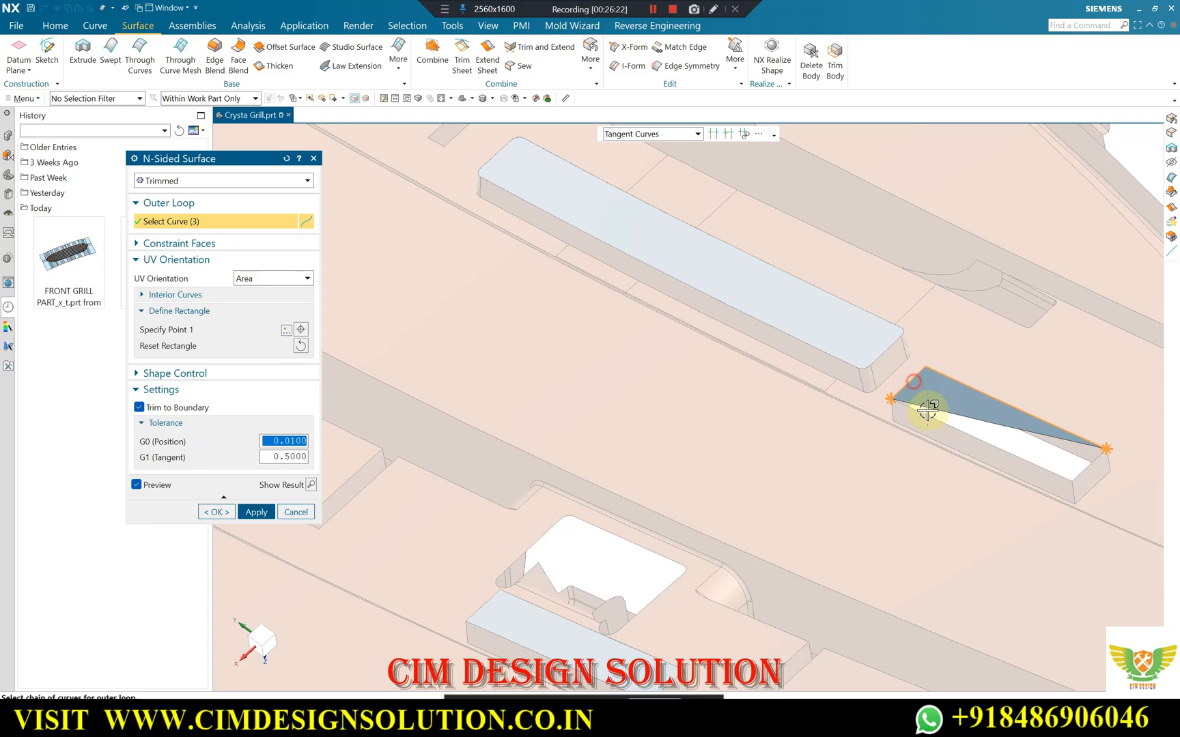
pyautogui.middleClick(1083, 470)
# Patch the single long slot between the bar ends and the fourth rib's patched slots with an N-Sided Surface.
pyautogui.scroll(-6, 949, 397)
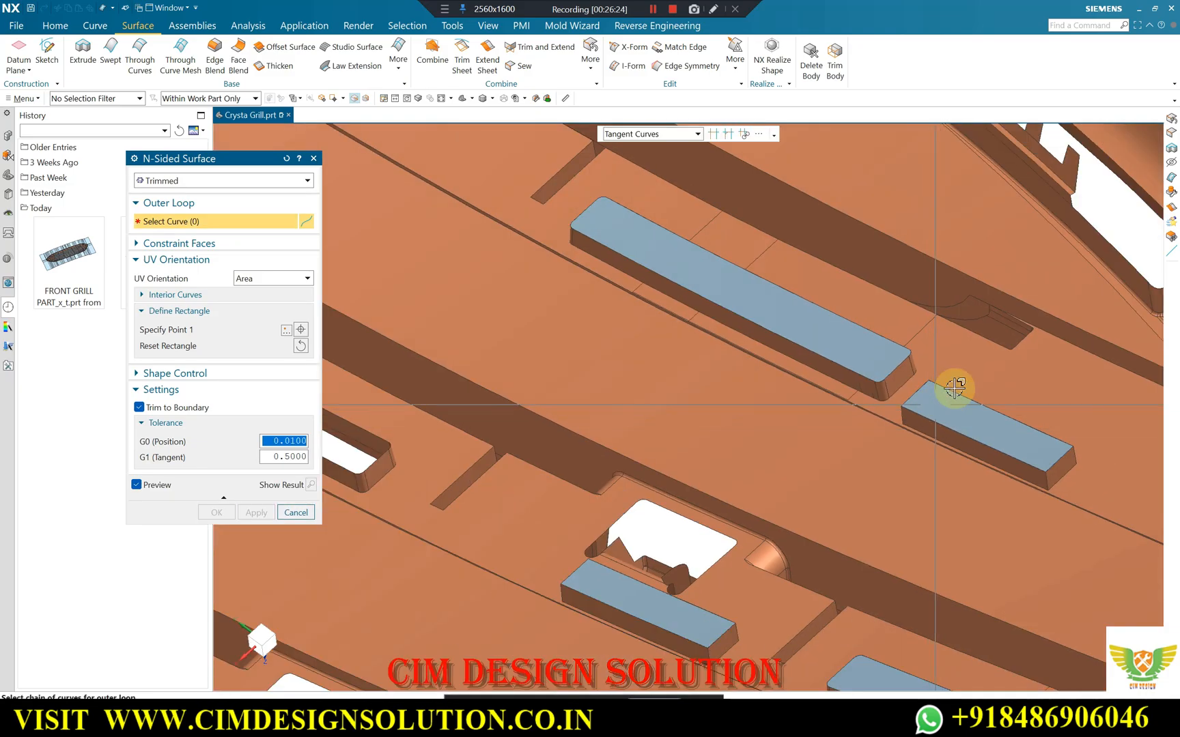
pyautogui.scroll(2, 774, 258)
pyautogui.scroll(-5, 724, 337)
pyautogui.scroll(7, 695, 334)
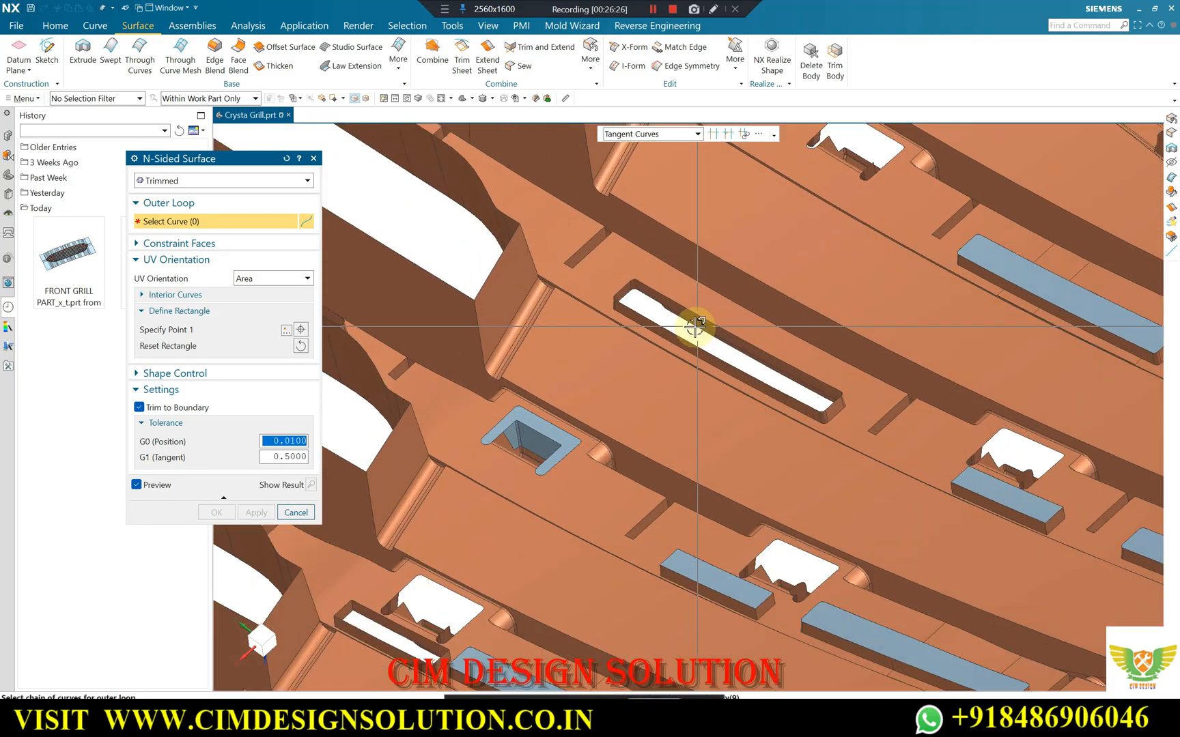
pyautogui.scroll(-5, 693, 356)
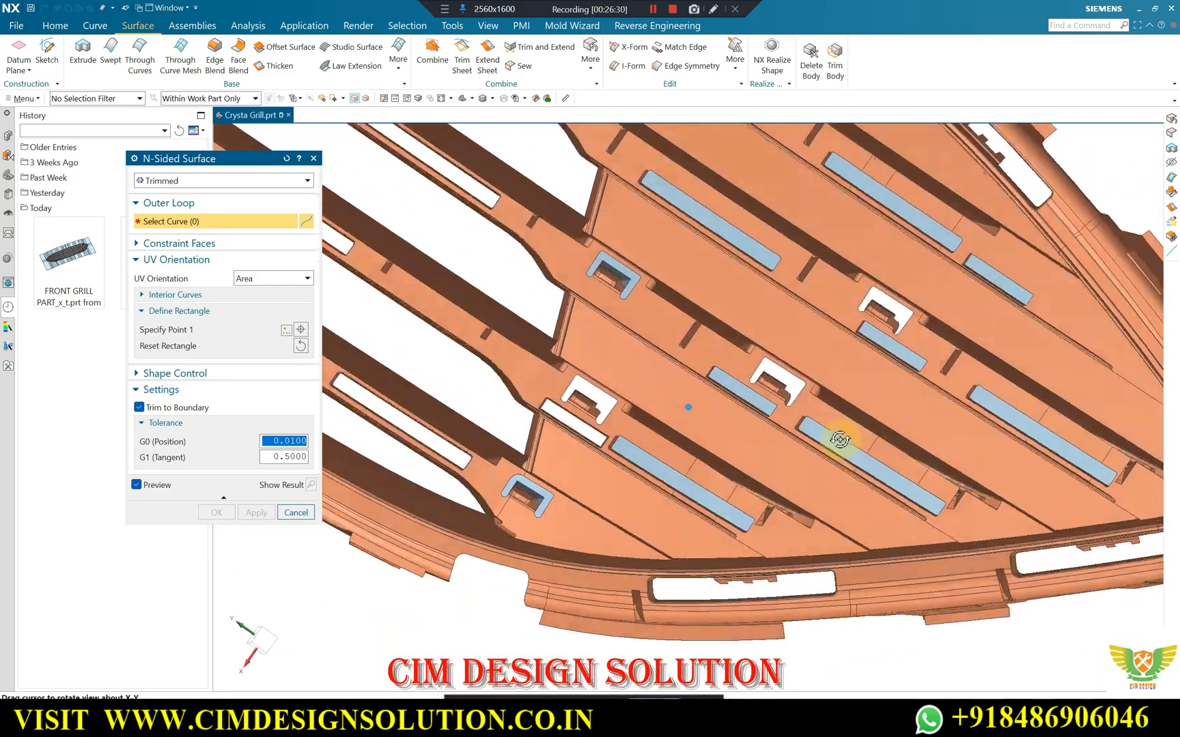
# Patch the remaining short rectangular slot beside the open clip cutout at the bar end and finish the N-Sided Surface command.
pyautogui.scroll(2, 840, 424)
pyautogui.moveTo(761, 543); pyautogui.dragTo(790, 337, button='middle')
pyautogui.scroll(2, 789, 337)
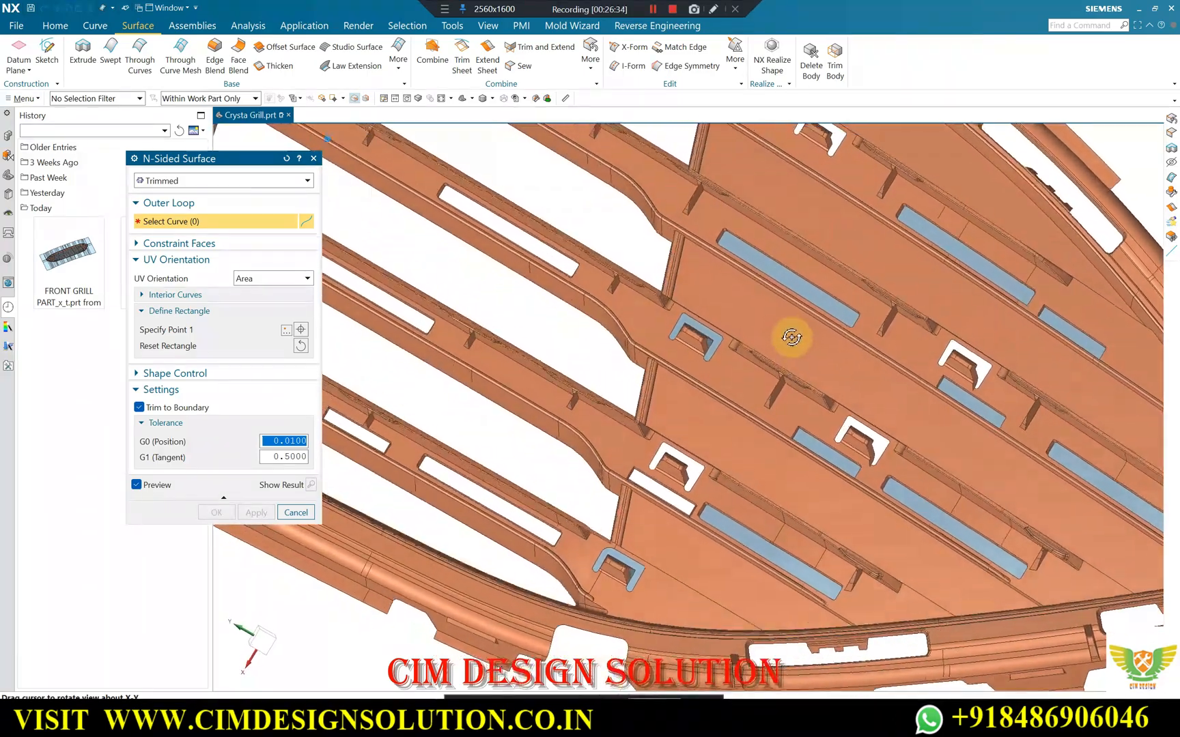
pyautogui.scroll(4, 680, 479)
pyautogui.scroll(2, 646, 490)
pyautogui.scroll(2, 678, 406)
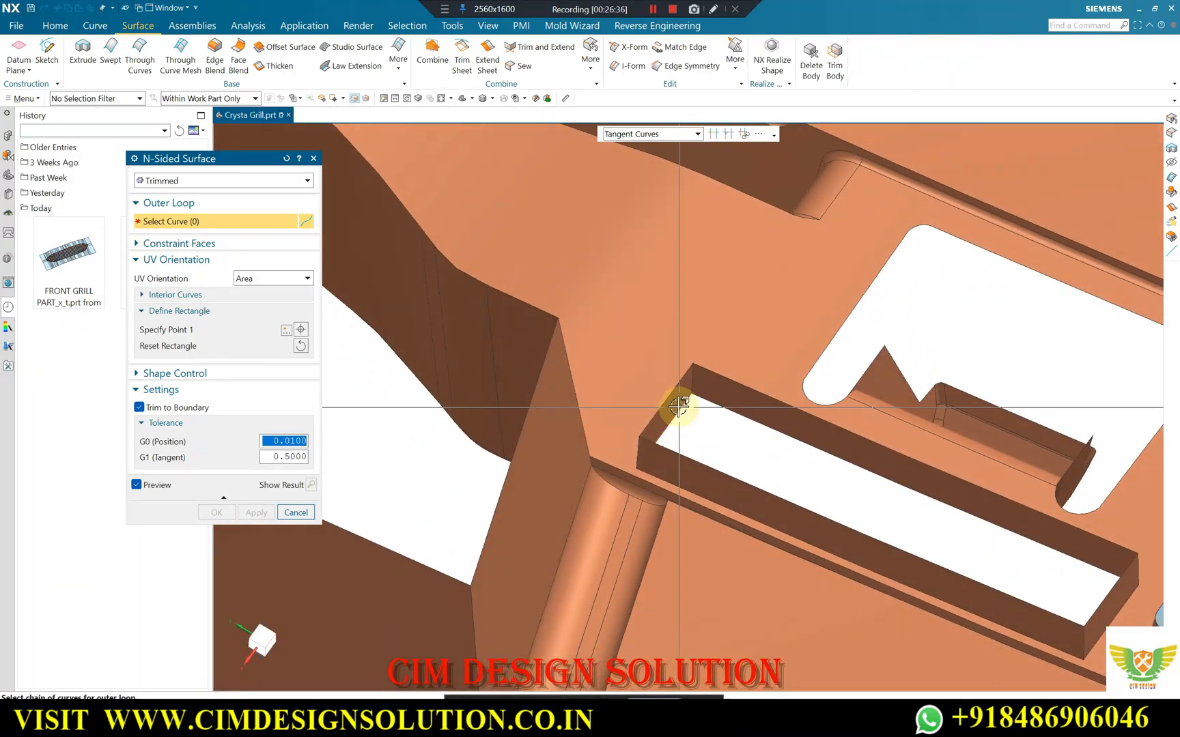
pyautogui.click(975, 487)
pyautogui.click(1061, 605)
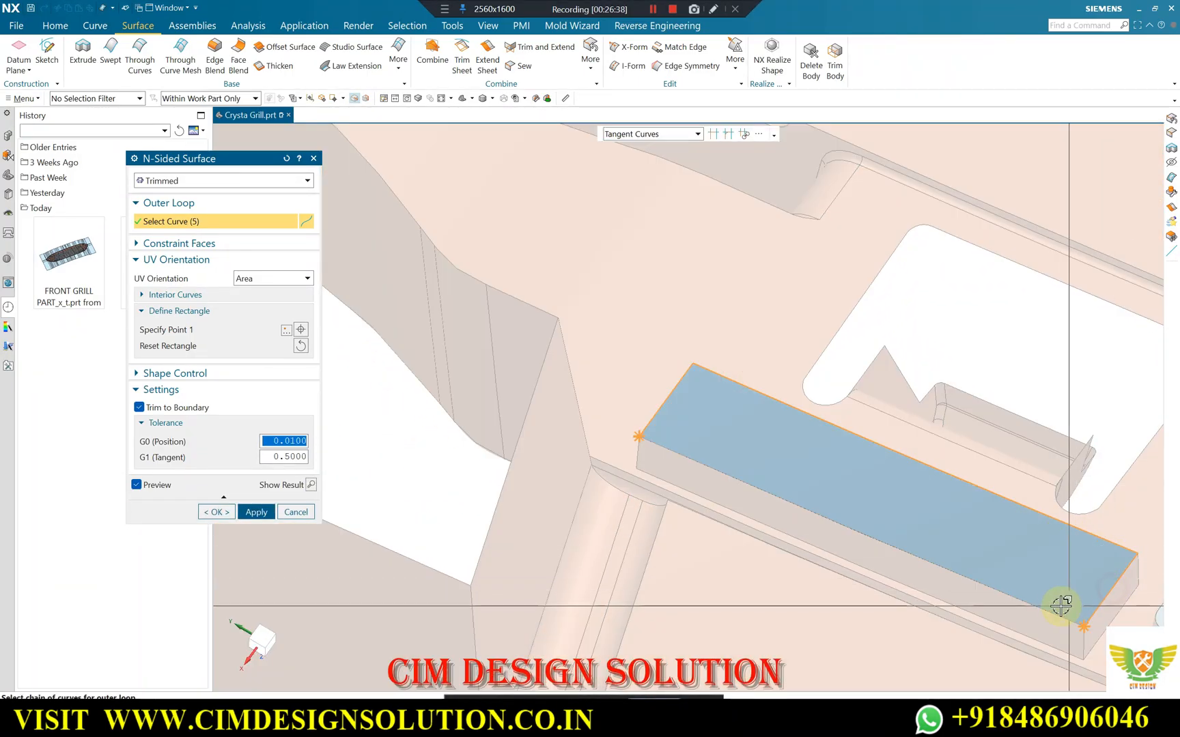
pyautogui.middleClick(703, 420)
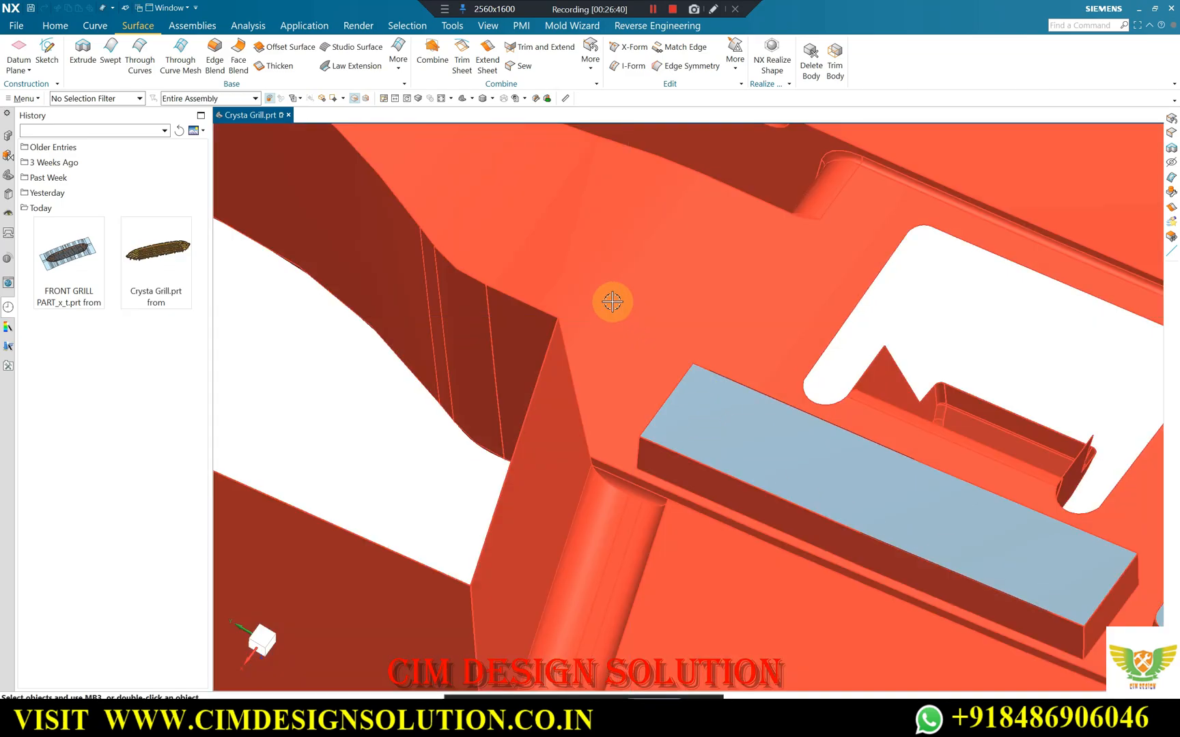
# Set up Sew with the grille sheet as target and three lower slot patches, one clip patch and the single long-slot patch as tools.
pyautogui.scroll(-4, 613, 304)
pyautogui.scroll(2, 811, 379)
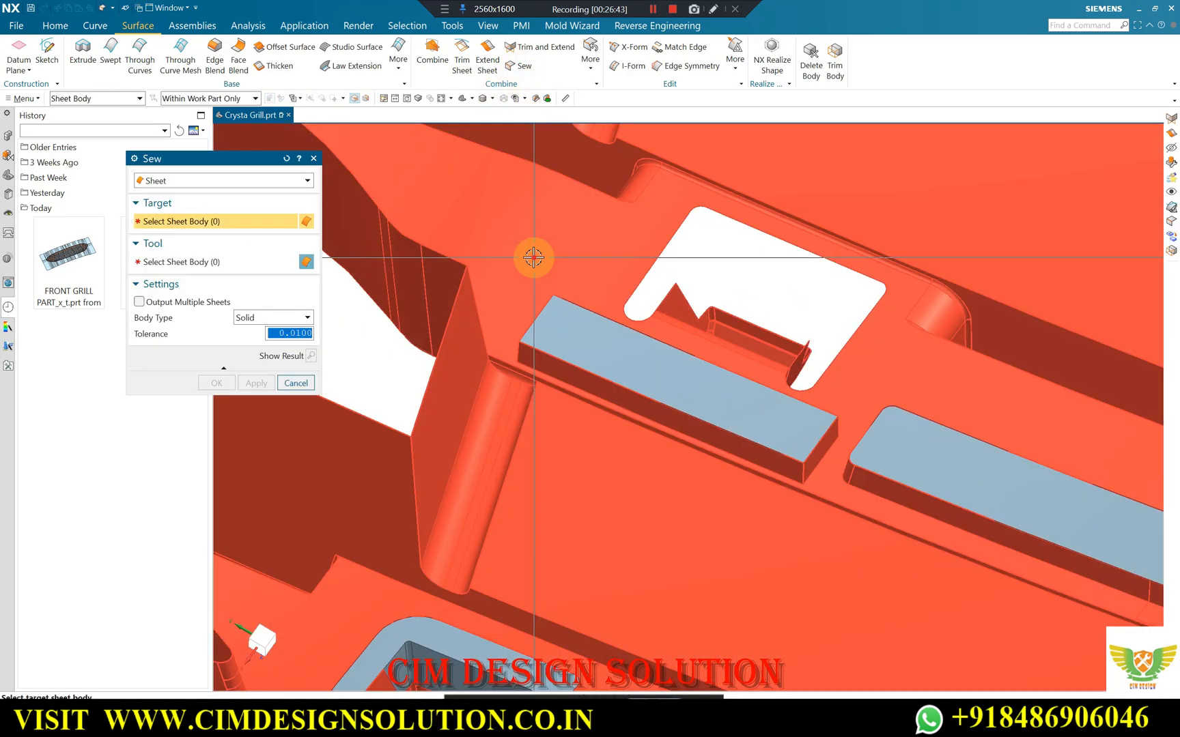
pyautogui.click(532, 258)
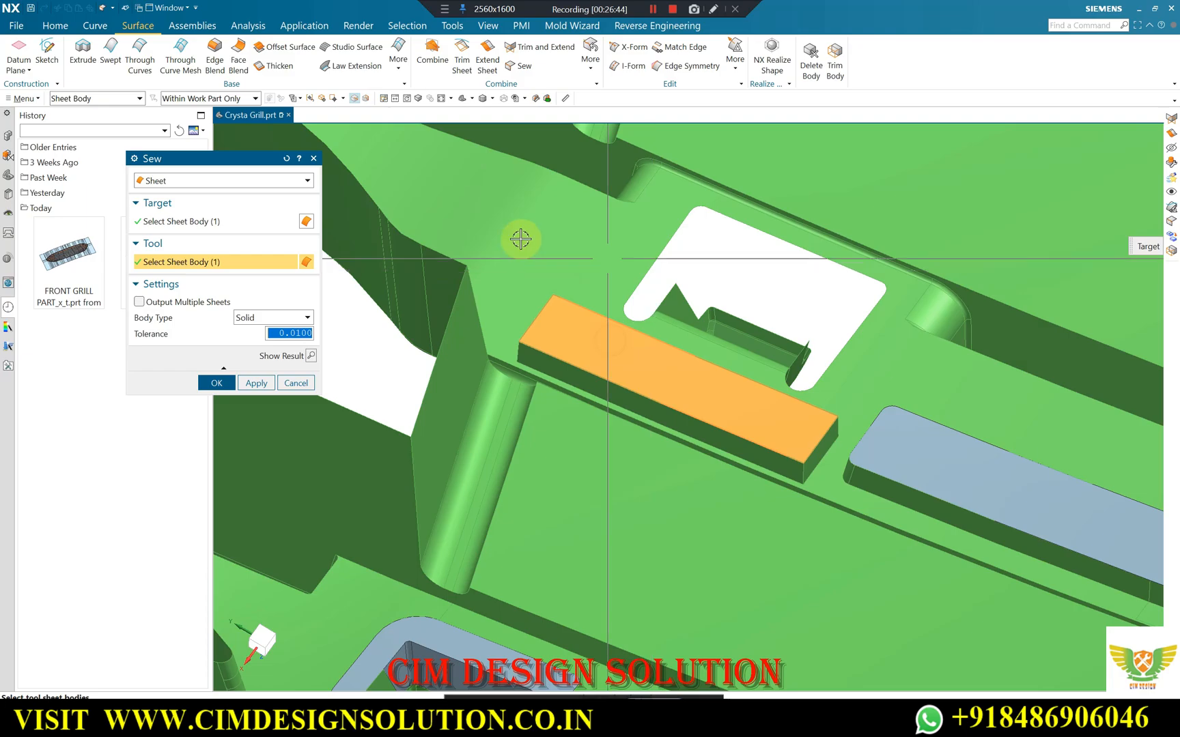
pyautogui.scroll(-3, 601, 286)
pyautogui.click(803, 392)
pyautogui.scroll(-2, 632, 389)
pyautogui.click(898, 286)
pyautogui.scroll(-1, 716, 205)
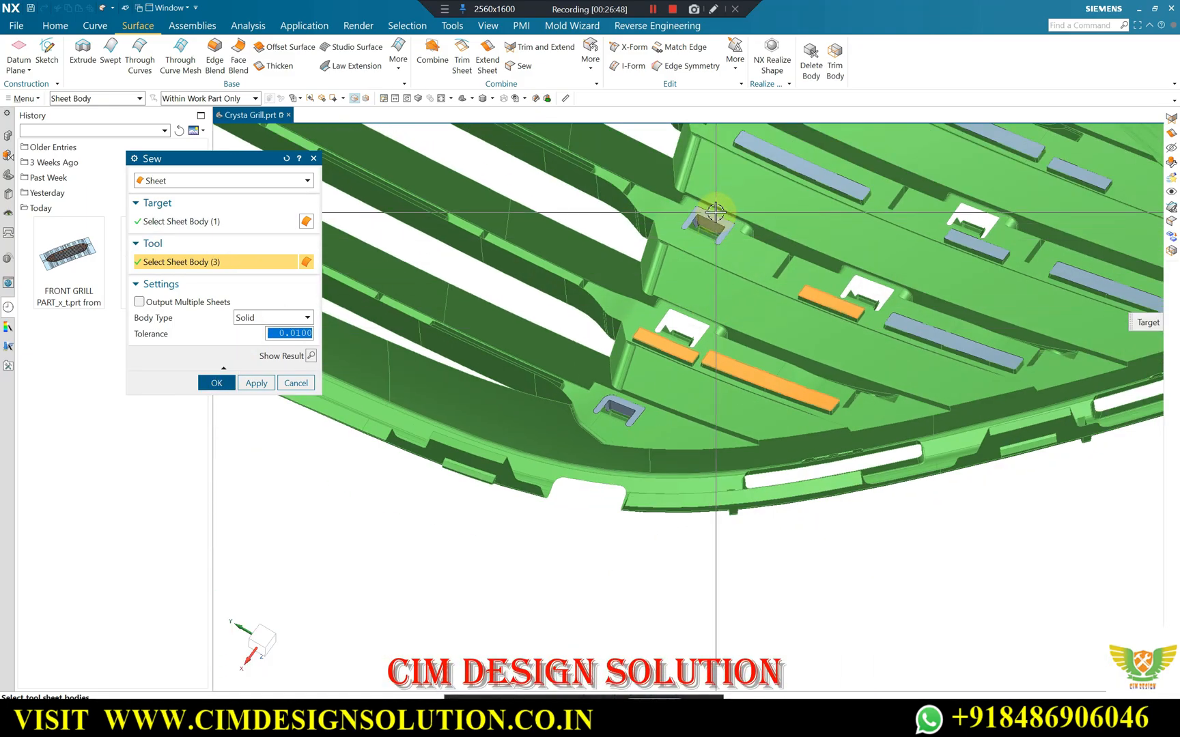
pyautogui.scroll(1, 710, 225)
pyautogui.click(703, 233)
pyautogui.click(864, 148)
pyautogui.scroll(-2, 686, 299)
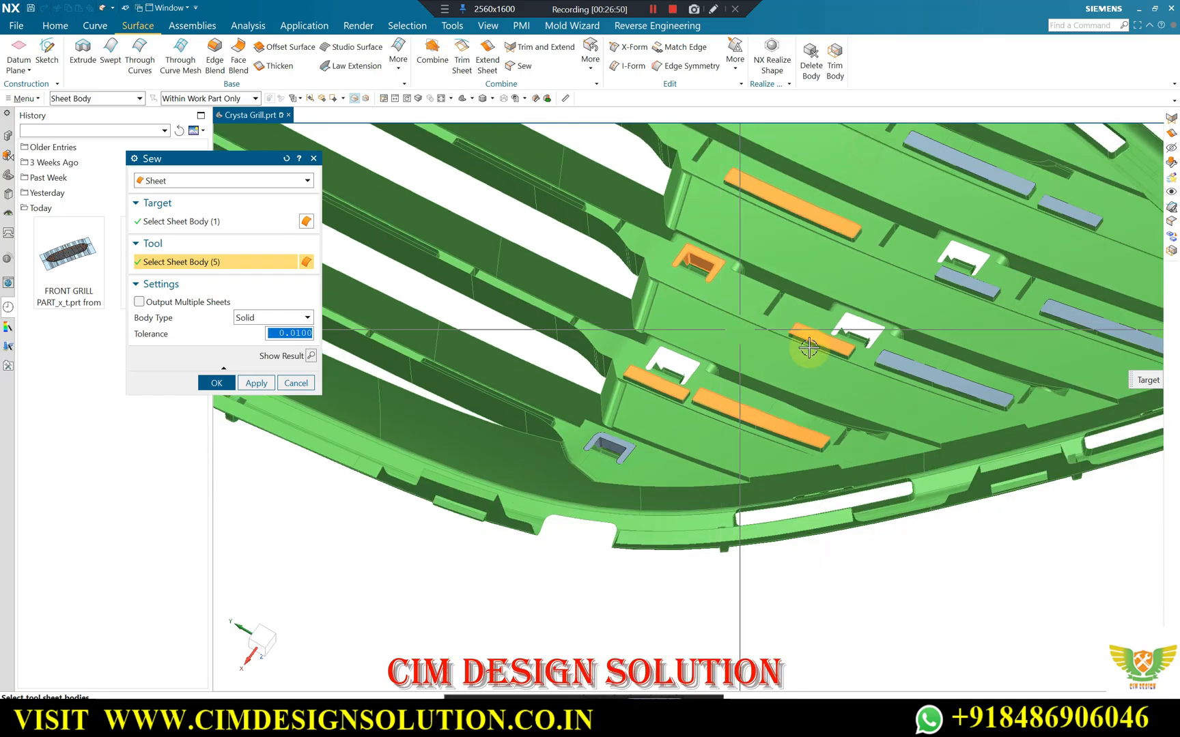
# Add the five remaining slot patches and the lower clip patch as tools, and sew them all to the grille sheet.
pyautogui.click(911, 366)
pyautogui.click(973, 278)
pyautogui.scroll(-2, 762, 371)
pyautogui.scroll(2, 911, 235)
pyautogui.click(903, 240)
pyautogui.click(1007, 400)
pyautogui.click(992, 290)
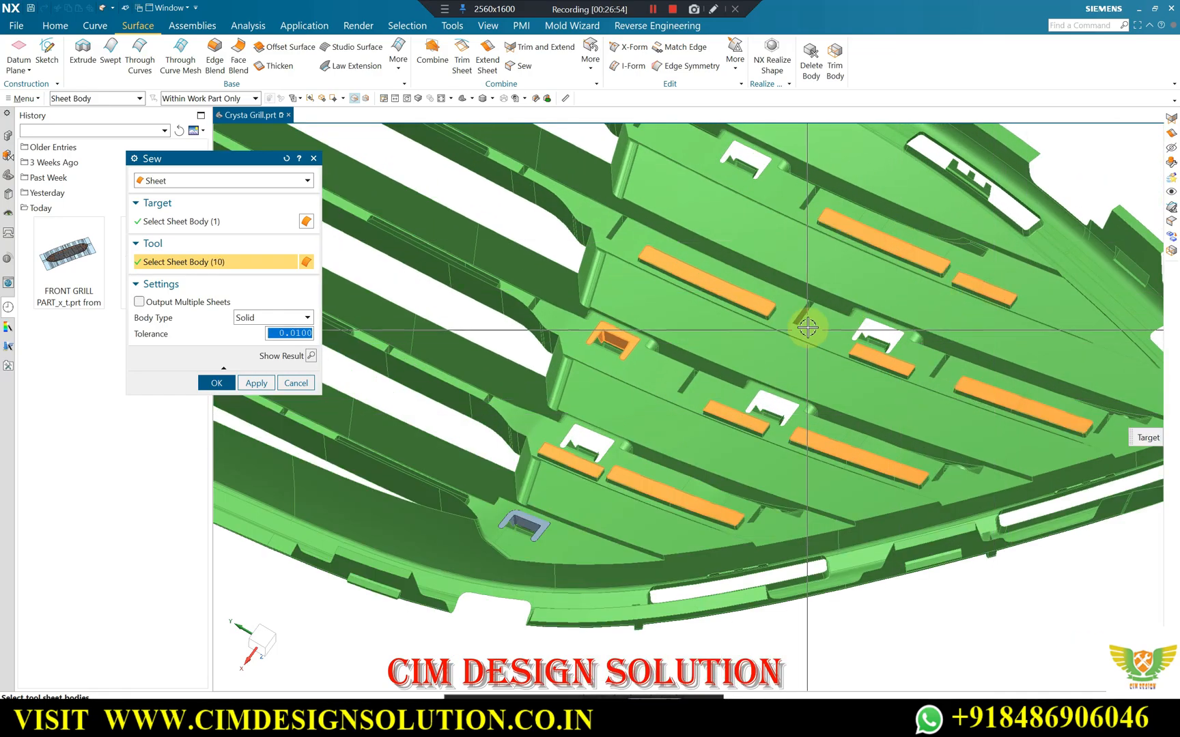
pyautogui.click(523, 525)
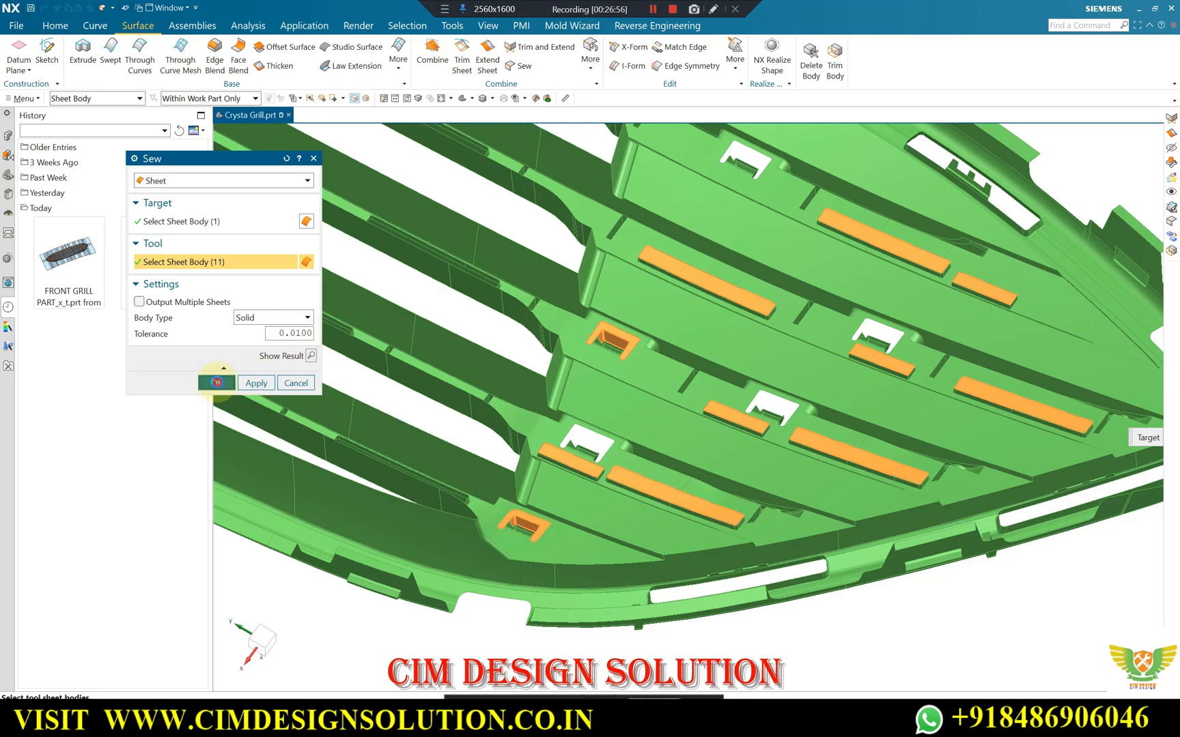
pyautogui.click(216, 382)
# Close a large opening between two grille bars with an N-Sided Surface bounded by both bar edges and the two end-wall edges.
pyautogui.moveTo(859, 363); pyautogui.dragTo(594, 117, button='middle')
pyautogui.click(398, 62)
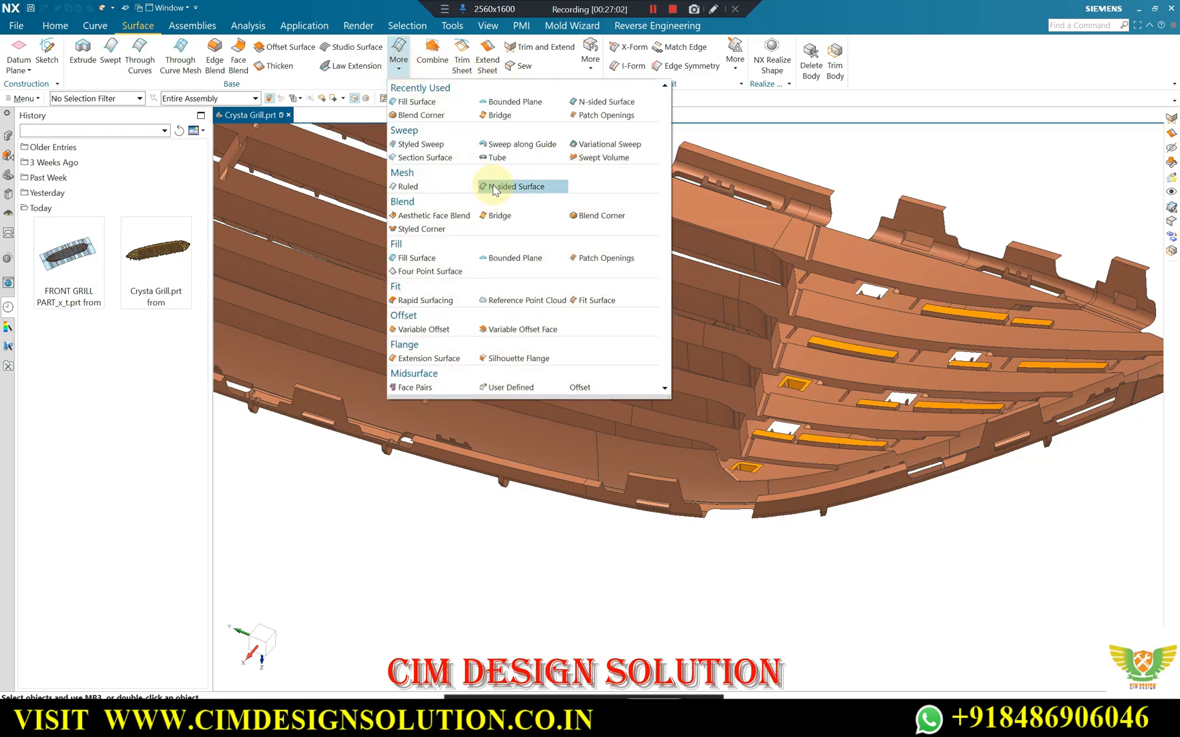
pyautogui.click(495, 185)
pyautogui.scroll(3, 560, 208)
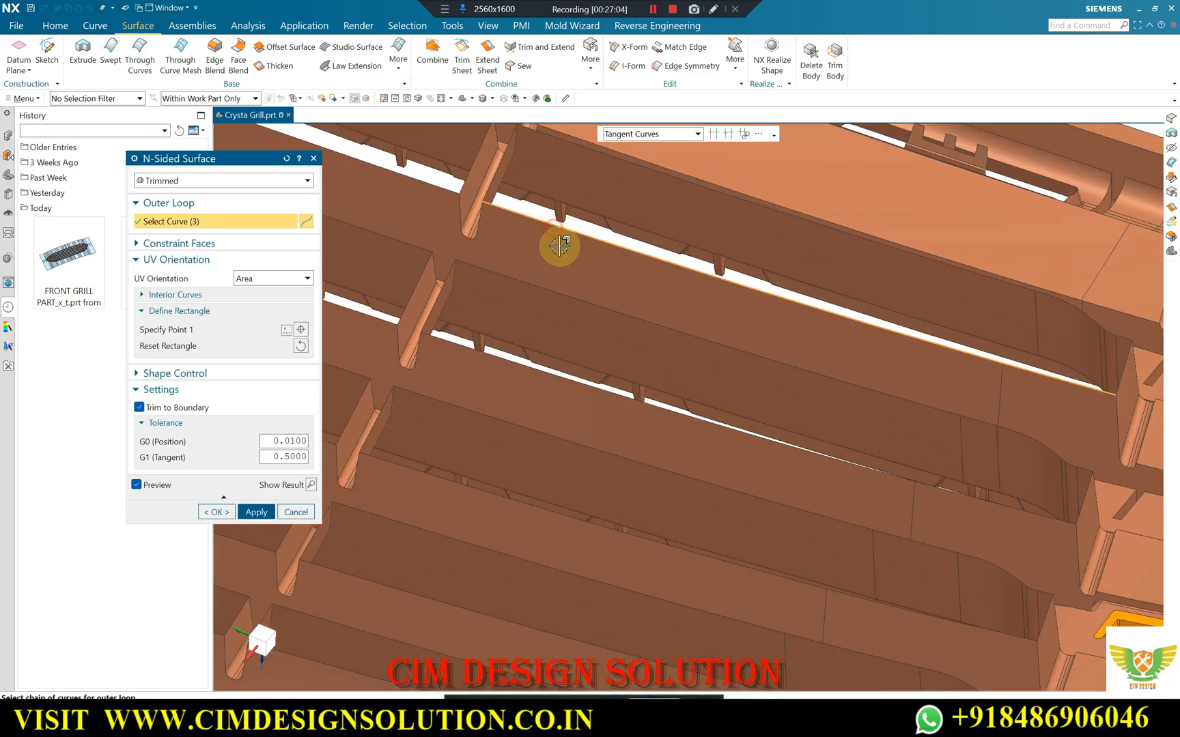
pyautogui.click(554, 231)
pyautogui.scroll(-2, 601, 283)
pyautogui.moveTo(561, 229); pyautogui.dragTo(519, 198, button='middle')
pyautogui.scroll(3, 635, 240)
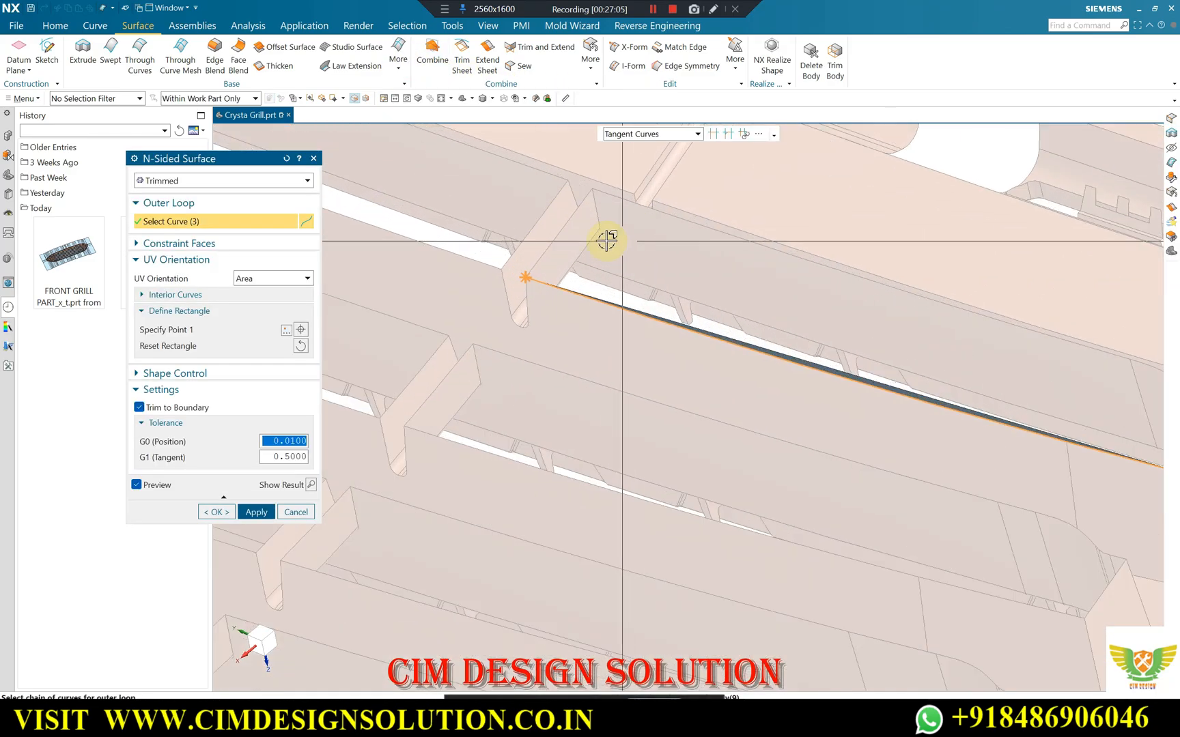
pyautogui.click(560, 234)
pyautogui.click(609, 197)
pyautogui.scroll(-2, 591, 224)
pyautogui.scroll(2, 969, 335)
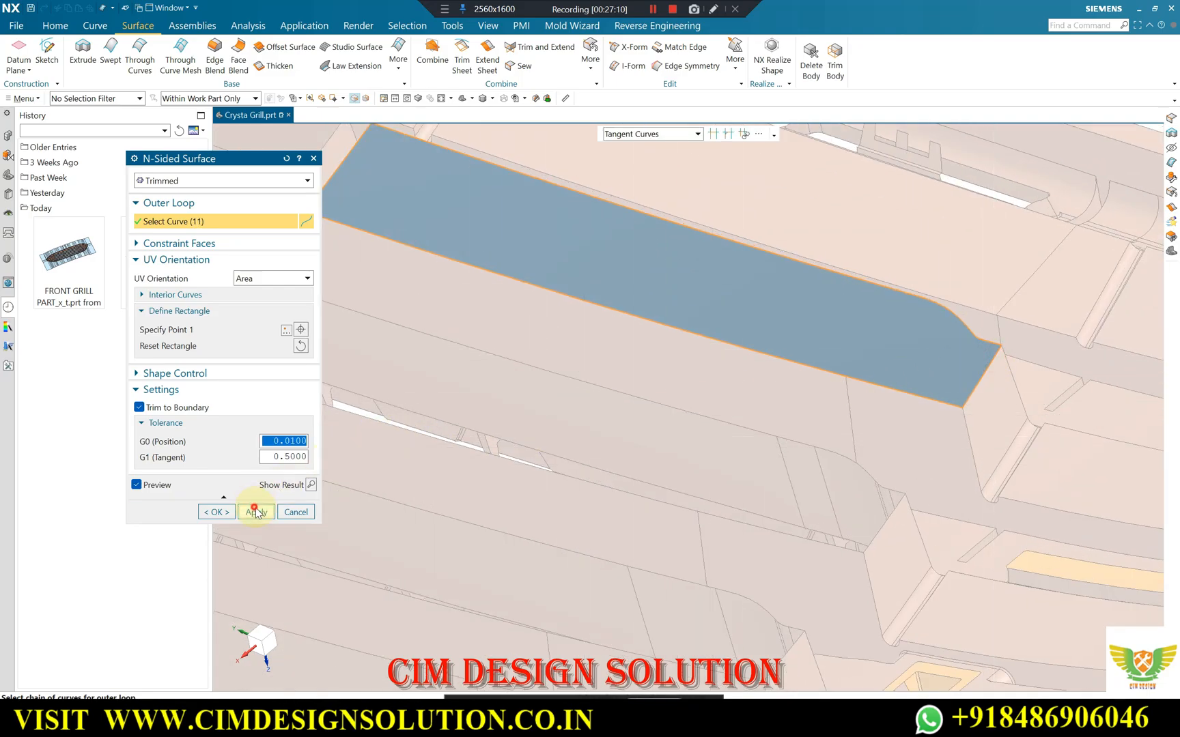
pyautogui.click(257, 512)
# Close the second opening down in the column beside the clip cutouts with an N-Sided Surface bounded by its bar and end-wall edges.
pyautogui.scroll(-3, 738, 342)
pyautogui.scroll(3, 750, 347)
pyautogui.click(694, 333)
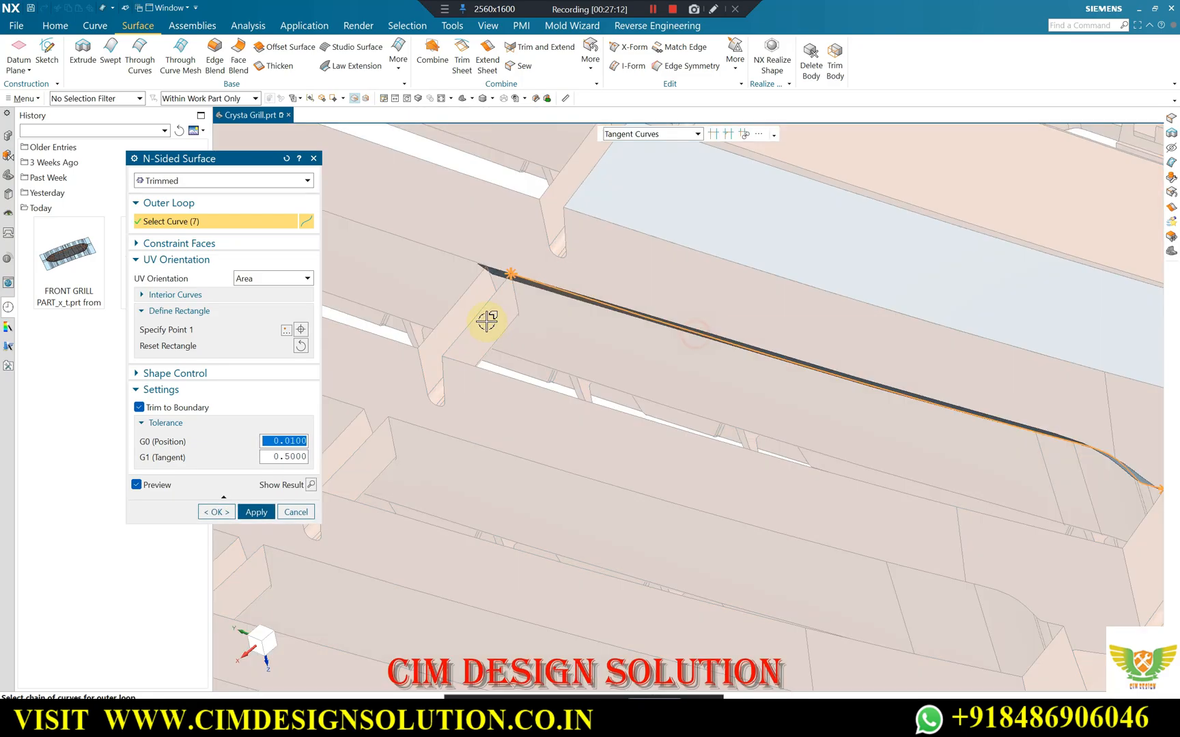
pyautogui.click(476, 315)
pyautogui.click(523, 383)
pyautogui.scroll(-3, 935, 453)
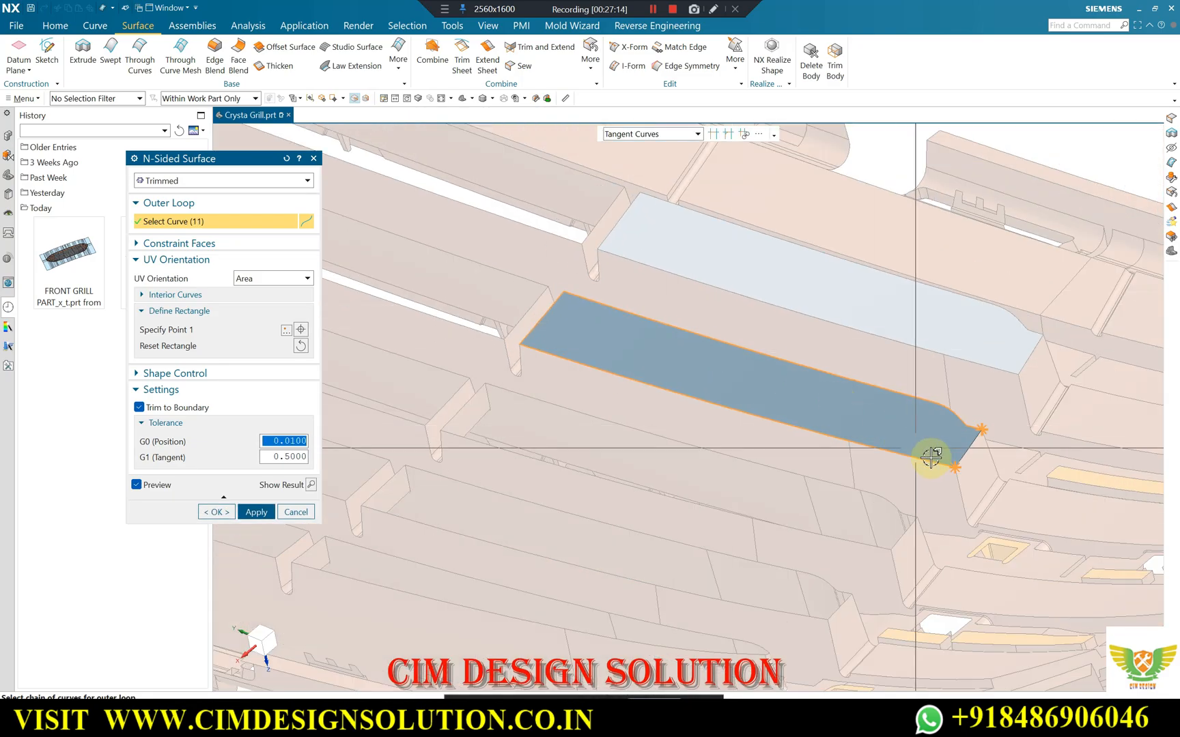
pyautogui.scroll(4, 964, 437)
pyautogui.click(973, 427)
pyautogui.scroll(-3, 890, 382)
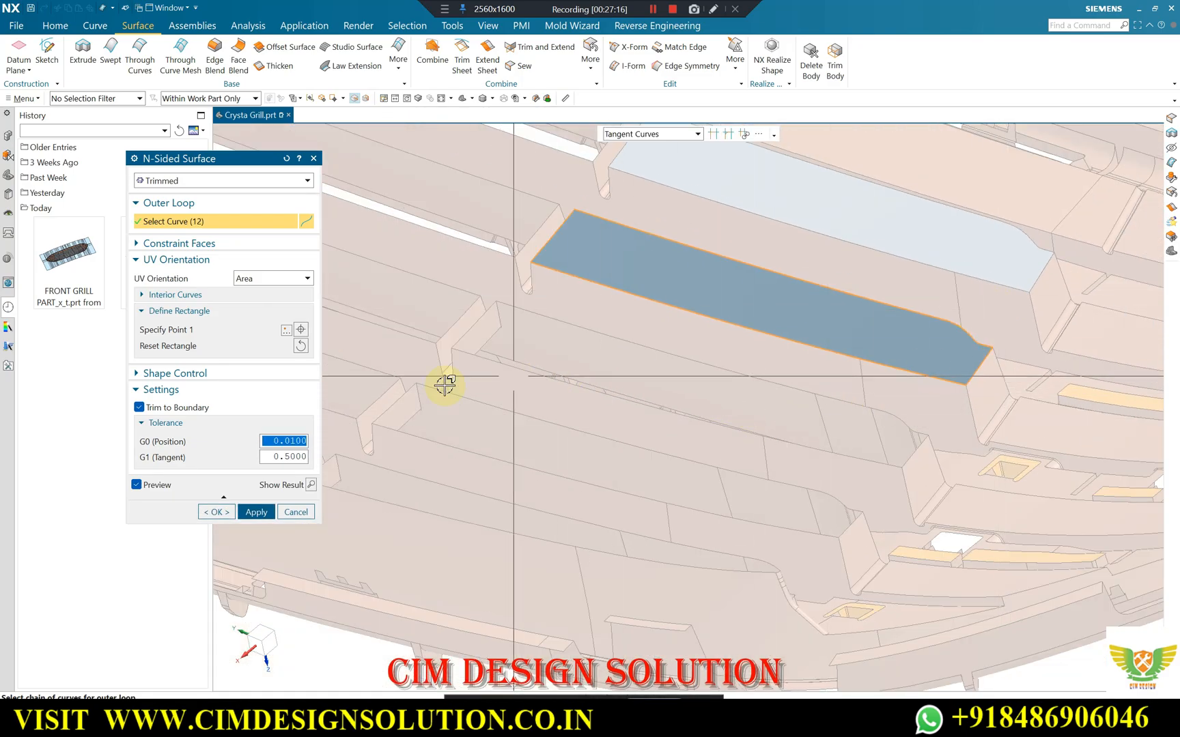
# Patch the third opening down in the same column with an N-Sided Surface, replacing the wrongly picked curve with the correct lower bar edge.
pyautogui.scroll(3, 499, 335)
pyautogui.scroll(1, 487, 318)
pyautogui.click(471, 324)
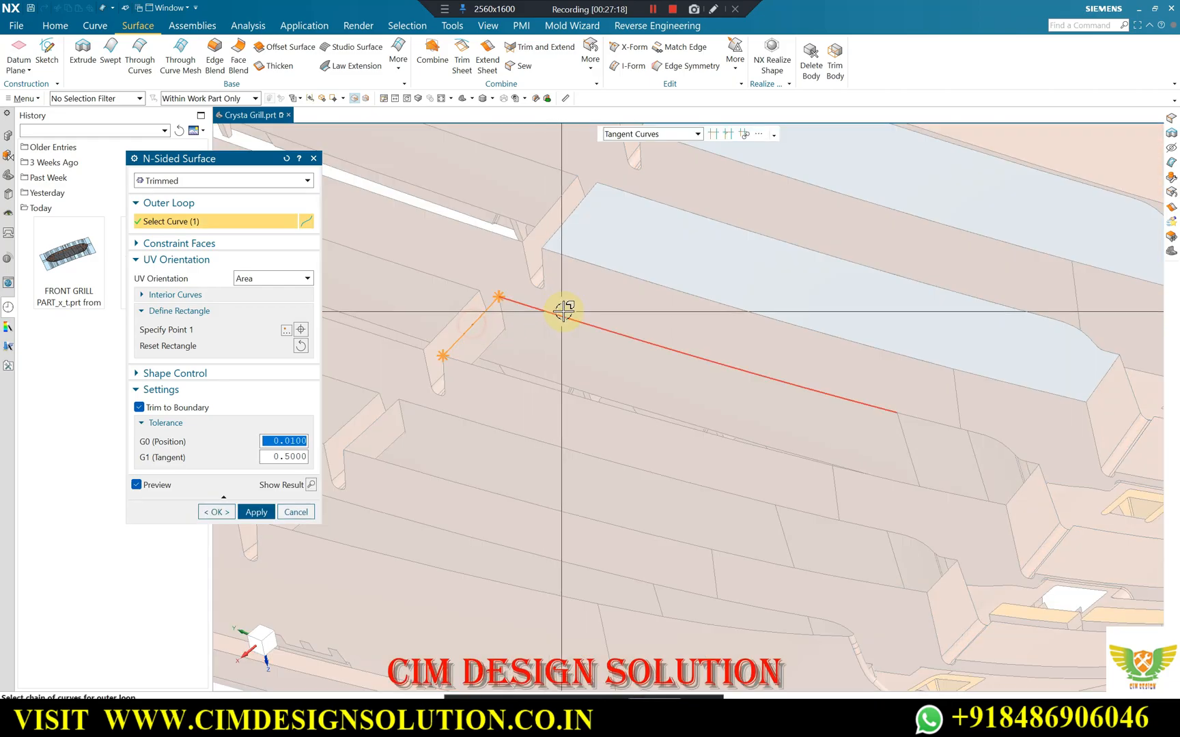
pyautogui.click(492, 373)
pyautogui.moveTo(663, 401); pyautogui.dragTo(913, 477, button='middle')
pyautogui.click(913, 478)
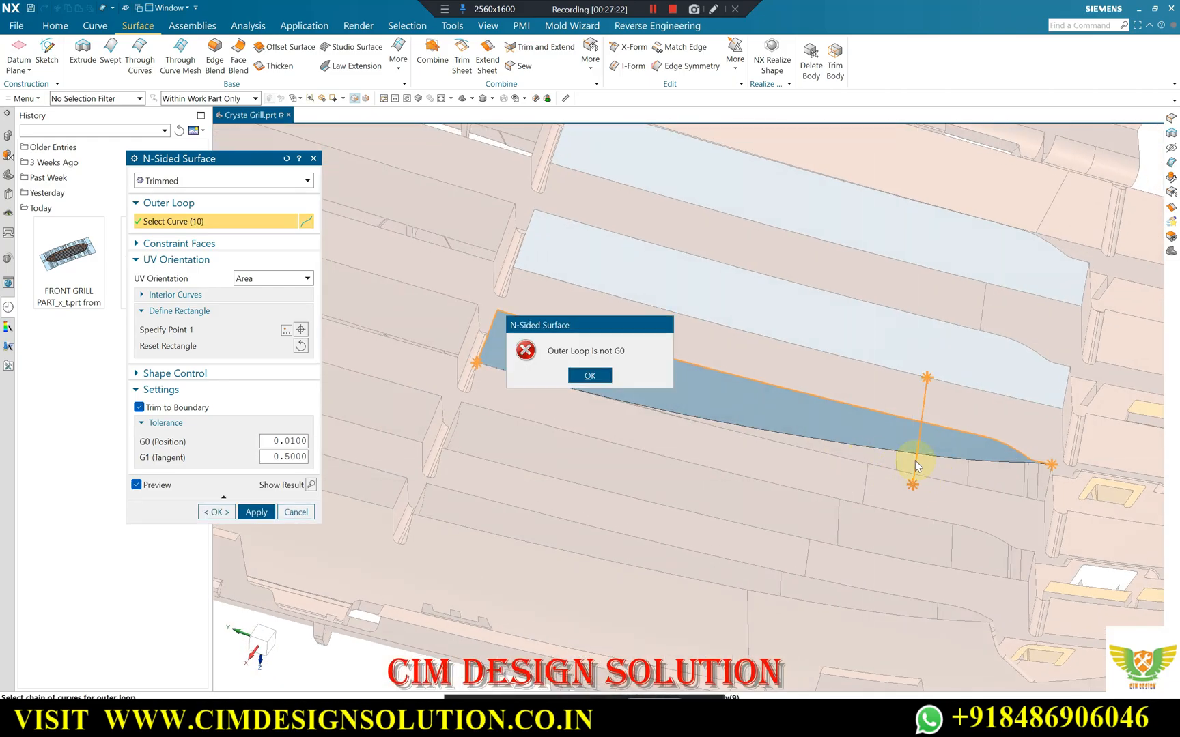
pyautogui.click(586, 374)
pyautogui.keyDown('shift'); pyautogui.click(928, 421); pyautogui.keyUp('shift')
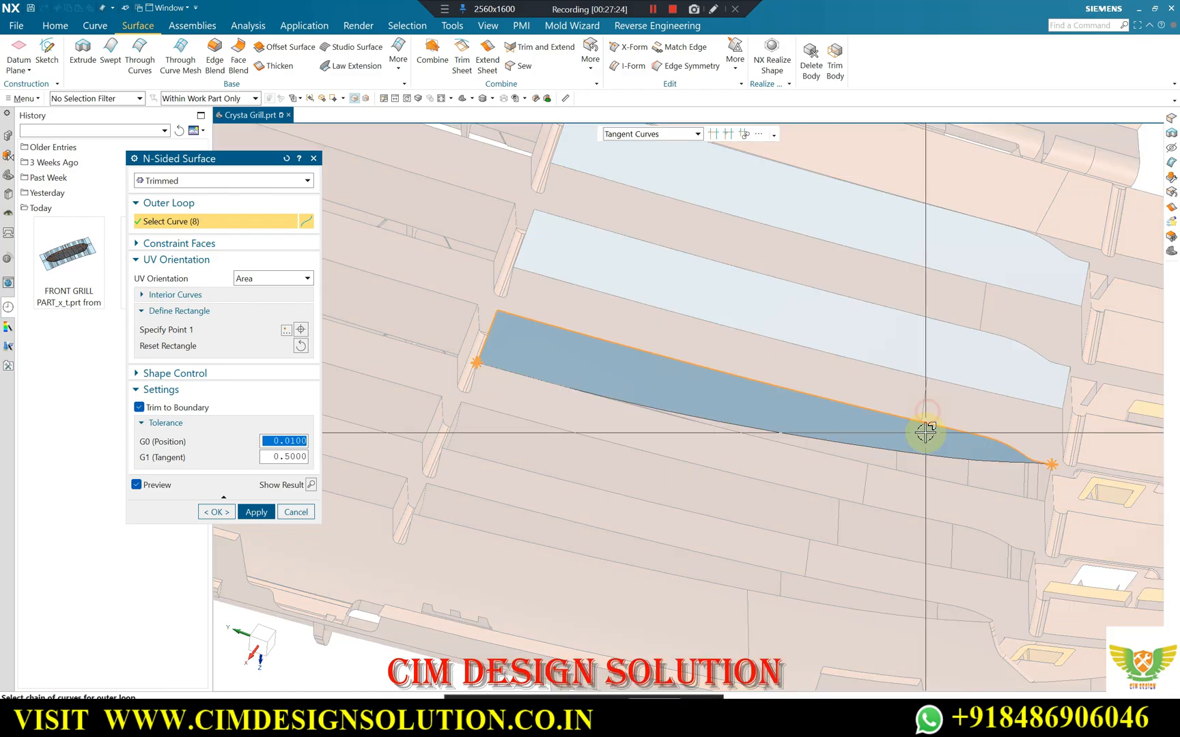
pyautogui.click(901, 470)
pyautogui.moveTo(901, 470); pyautogui.dragTo(863, 503, button='middle')
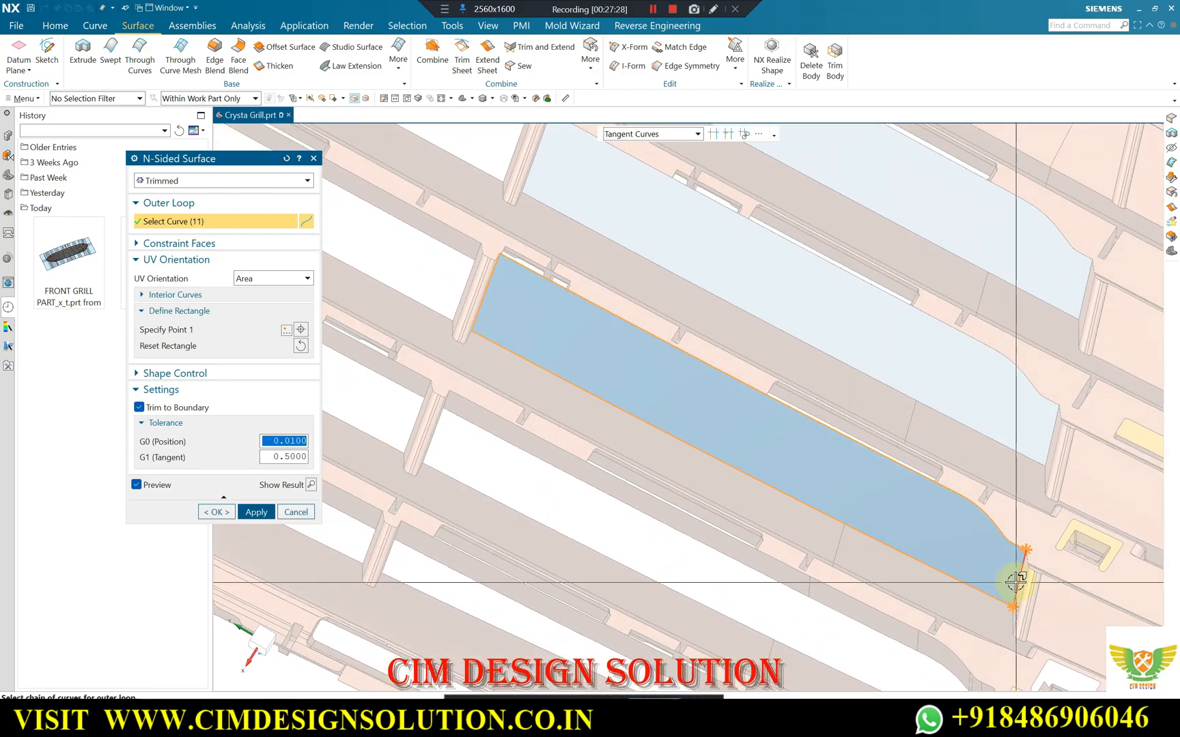
pyautogui.middleClick(918, 491)
# Patch the fourth opening down in the end column with an N-Sided Surface along both bar edges and both end walls.
pyautogui.scroll(-1, 772, 239)
pyautogui.scroll(2, 529, 369)
pyautogui.click(524, 356)
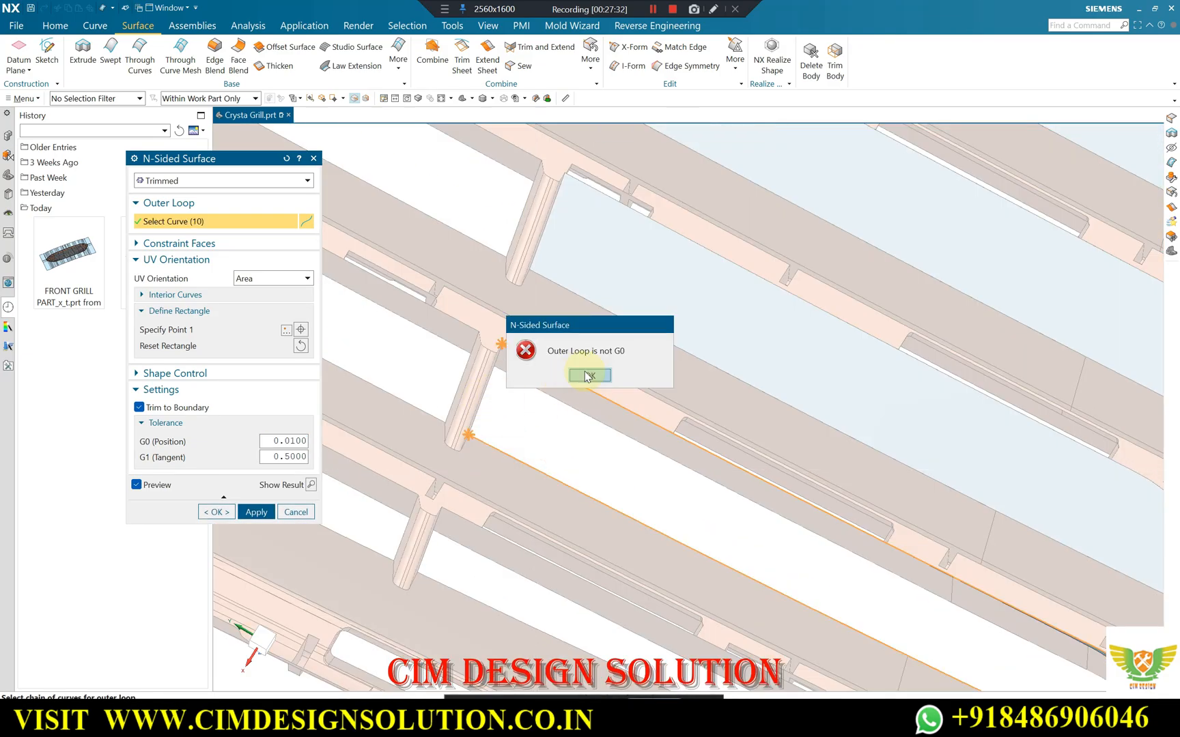
pyautogui.click(589, 375)
pyautogui.scroll(-2, 684, 413)
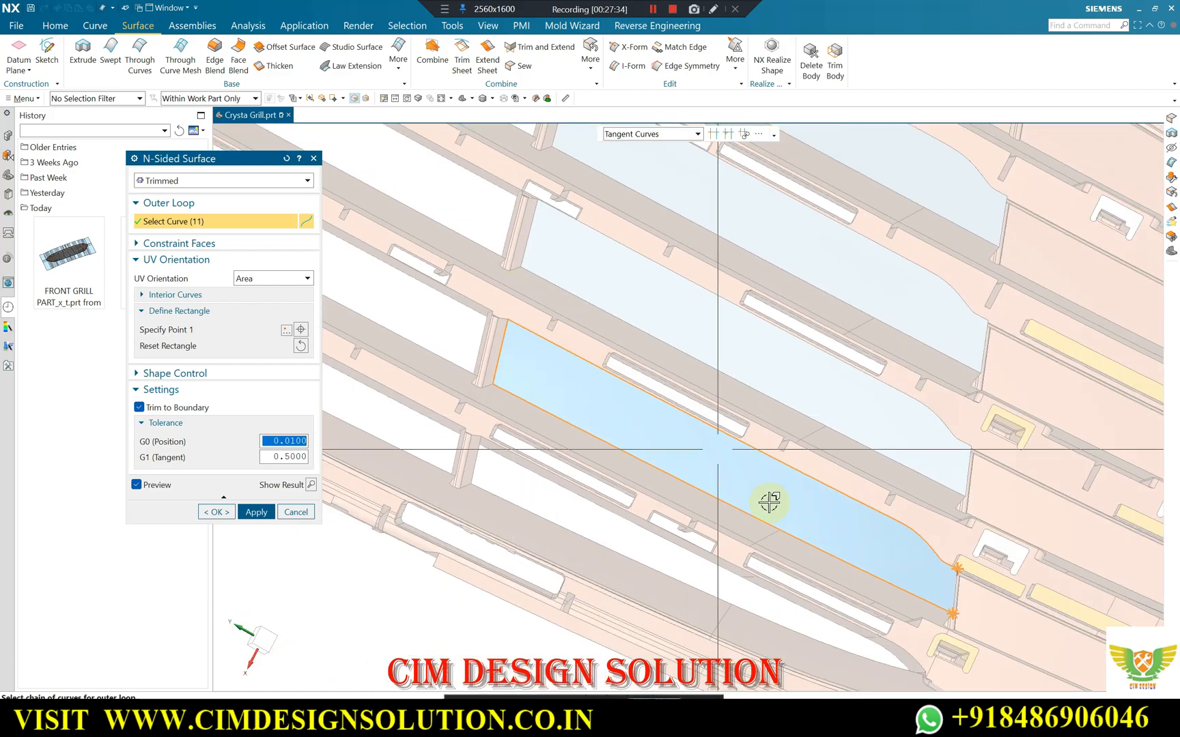
pyautogui.scroll(4, 952, 590)
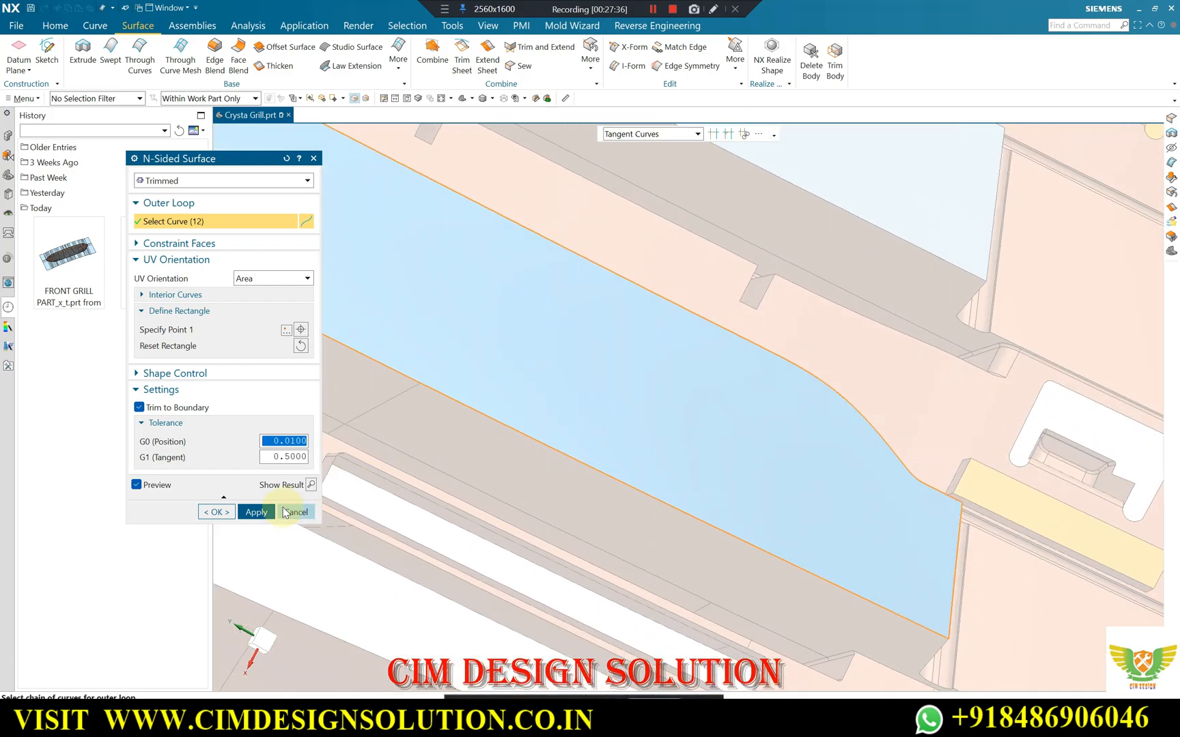
pyautogui.click(264, 512)
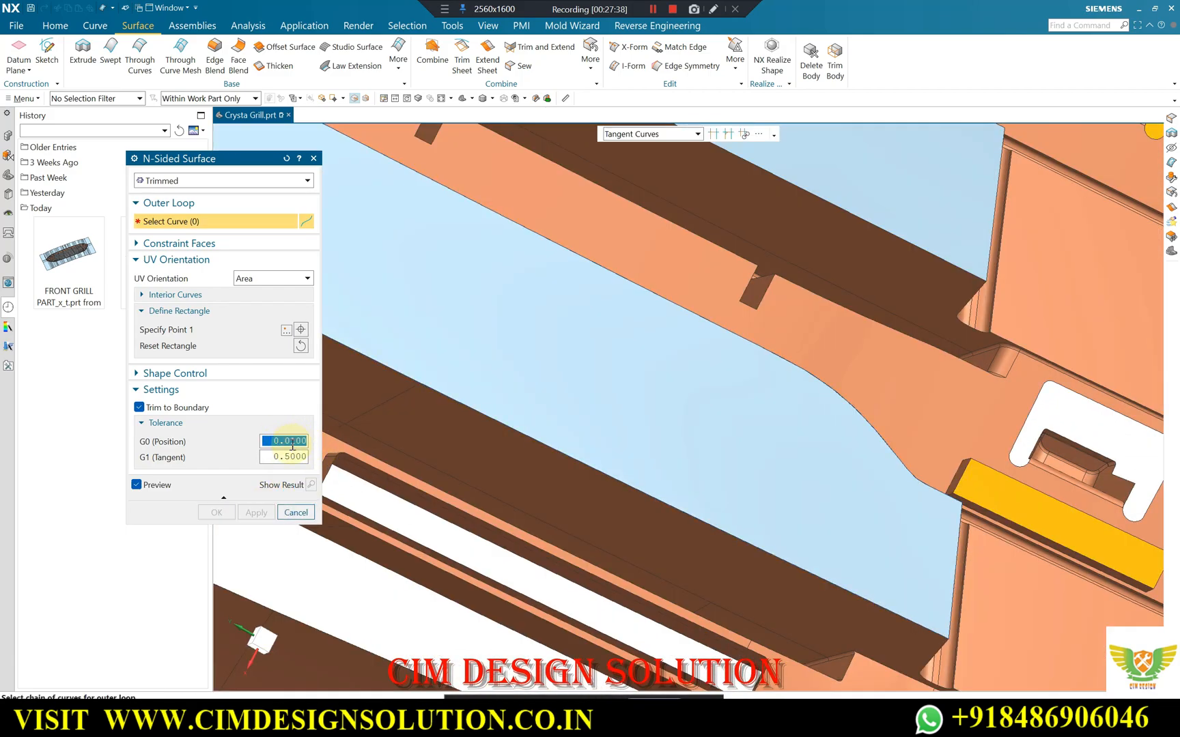
# Close the lowest, tapering opening of the end column with an N-Sided Surface bounded by its end wall and the two converging bar edges.
pyautogui.scroll(-3, 784, 402)
pyautogui.scroll(-2, 706, 440)
pyautogui.scroll(4, 405, 321)
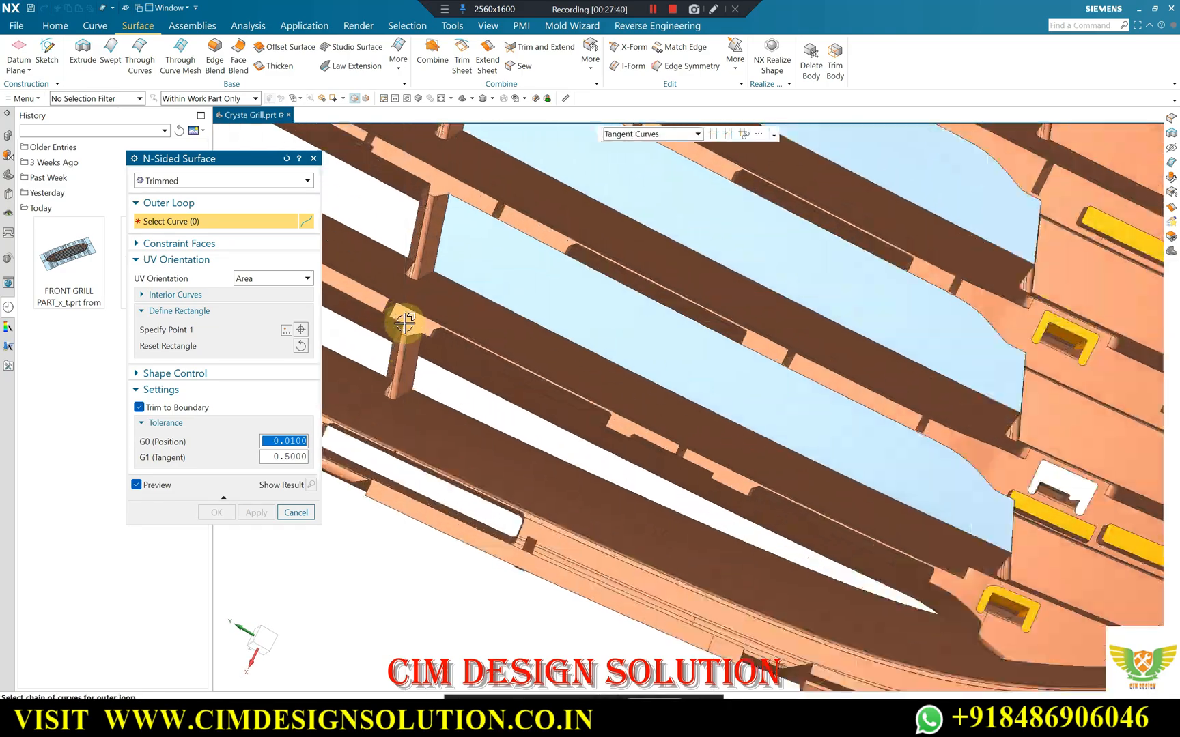
pyautogui.scroll(2, 422, 361)
pyautogui.click(440, 396)
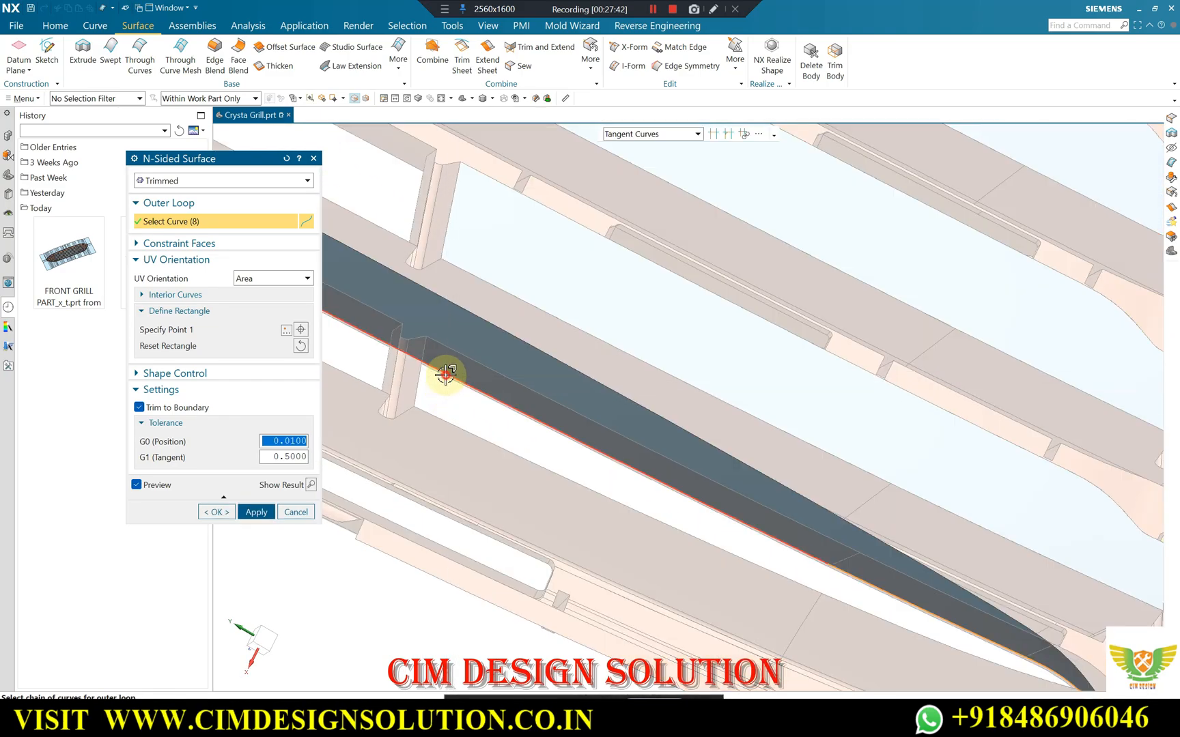
pyautogui.keyDown('shift'); pyautogui.click(445, 374); pyautogui.keyUp('shift')
pyautogui.moveTo(458, 448); pyautogui.dragTo(437, 408, button='middle')
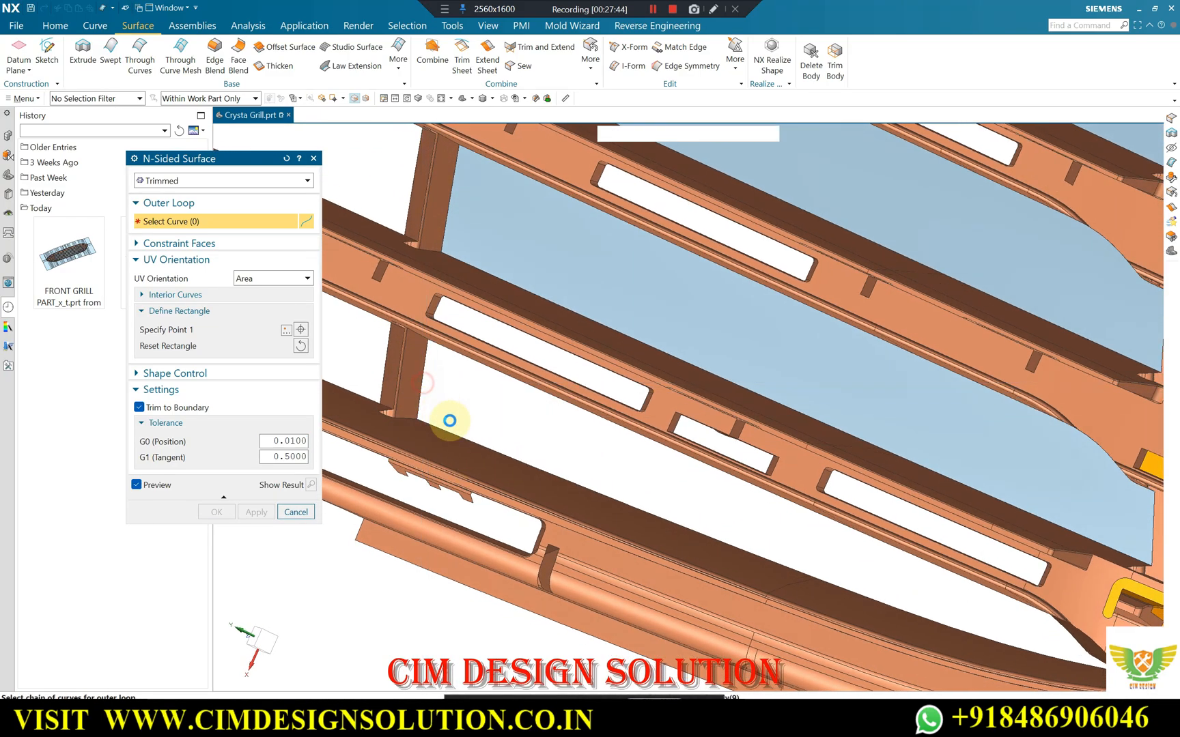
pyautogui.click(449, 421)
pyautogui.moveTo(487, 427); pyautogui.dragTo(479, 438, button='middle')
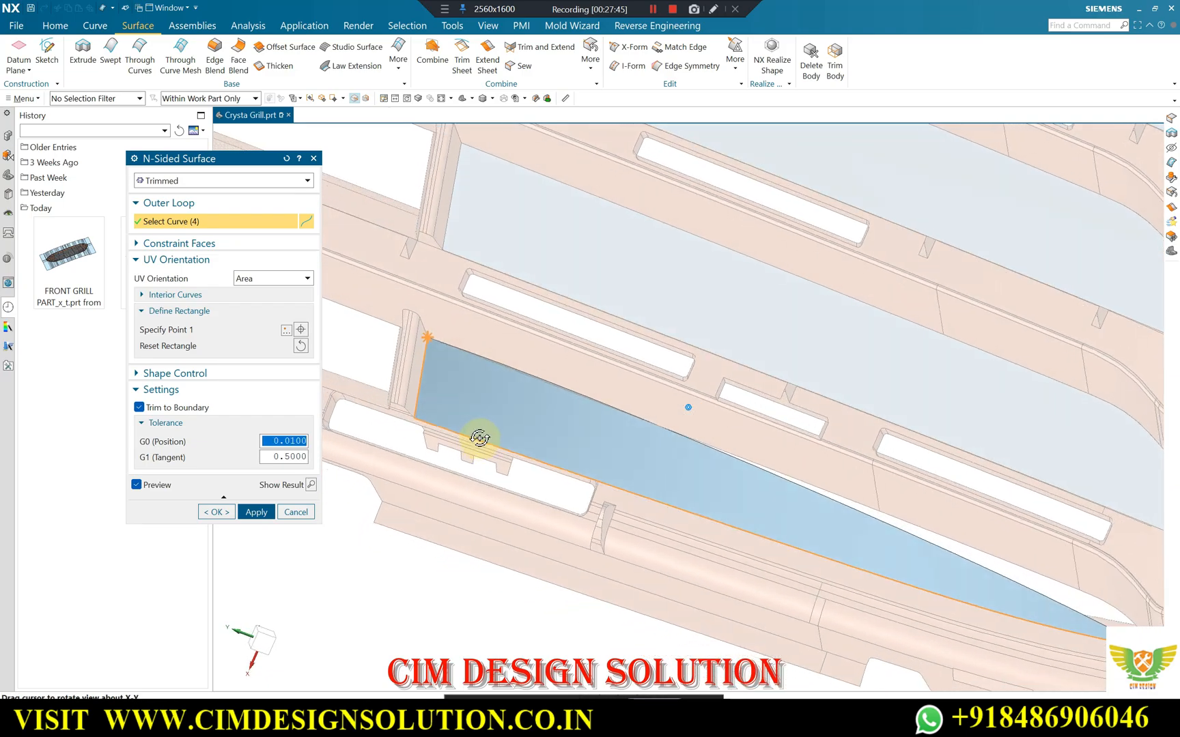
pyautogui.click(561, 391)
pyautogui.scroll(-1, 531, 381)
pyautogui.scroll(2, 1011, 574)
pyautogui.middleClick(1009, 572)
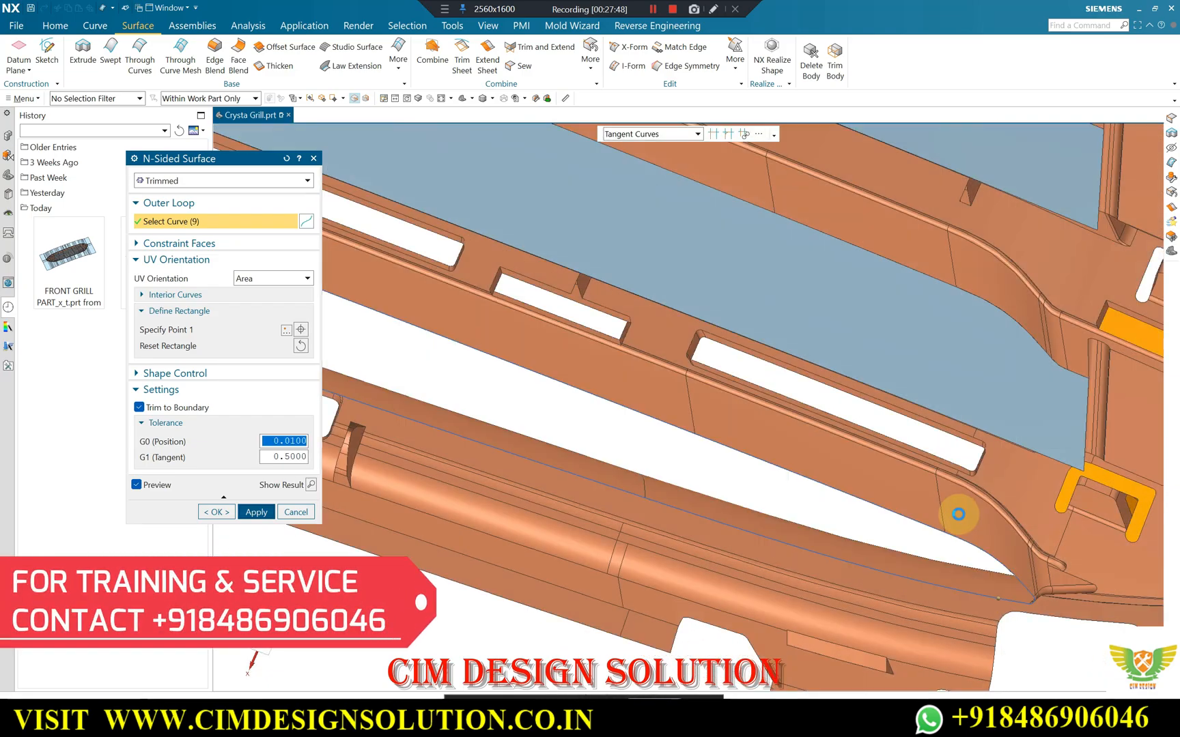
# Patch the top opening of the adjacent inner column with a four-edge N-Sided Surface.
pyautogui.scroll(-5, 802, 419)
pyautogui.moveTo(798, 412); pyautogui.dragTo(792, 368, button='middle')
pyautogui.scroll(-2, 792, 368)
pyautogui.scroll(3, 648, 223)
pyautogui.moveTo(646, 224); pyautogui.dragTo(673, 216, button='middle')
pyautogui.scroll(4, 422, 255)
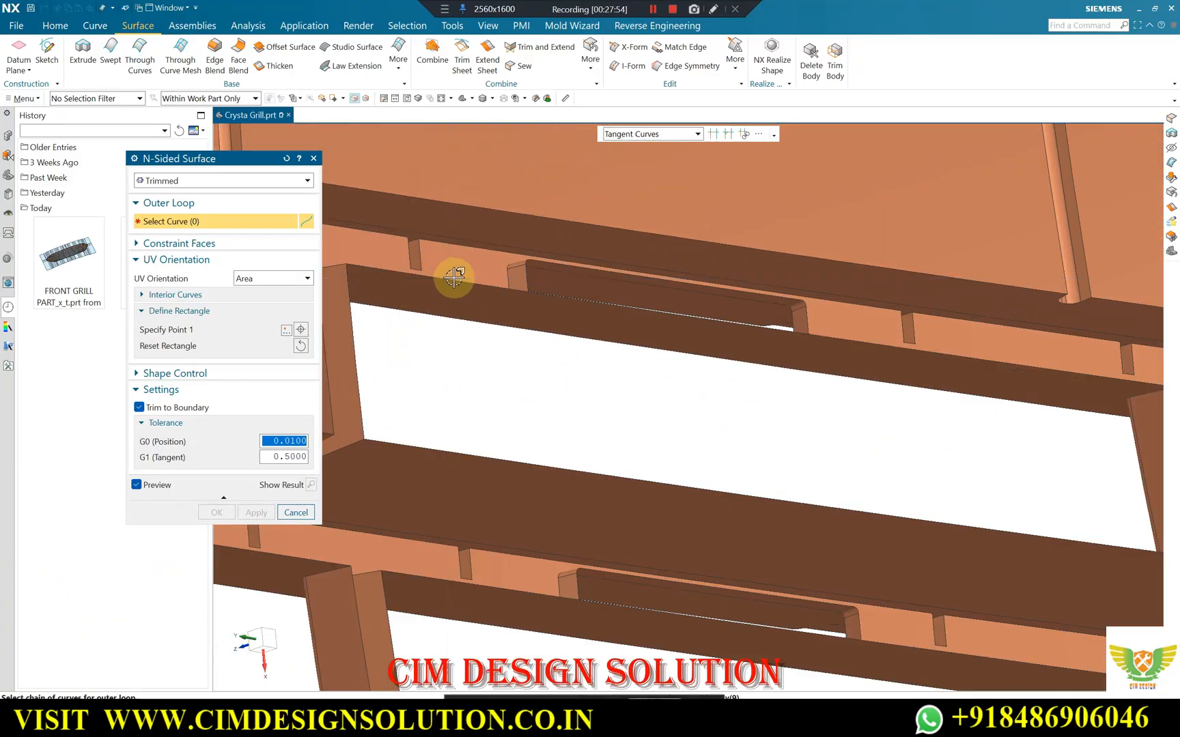
pyautogui.click(456, 282)
pyautogui.click(360, 385)
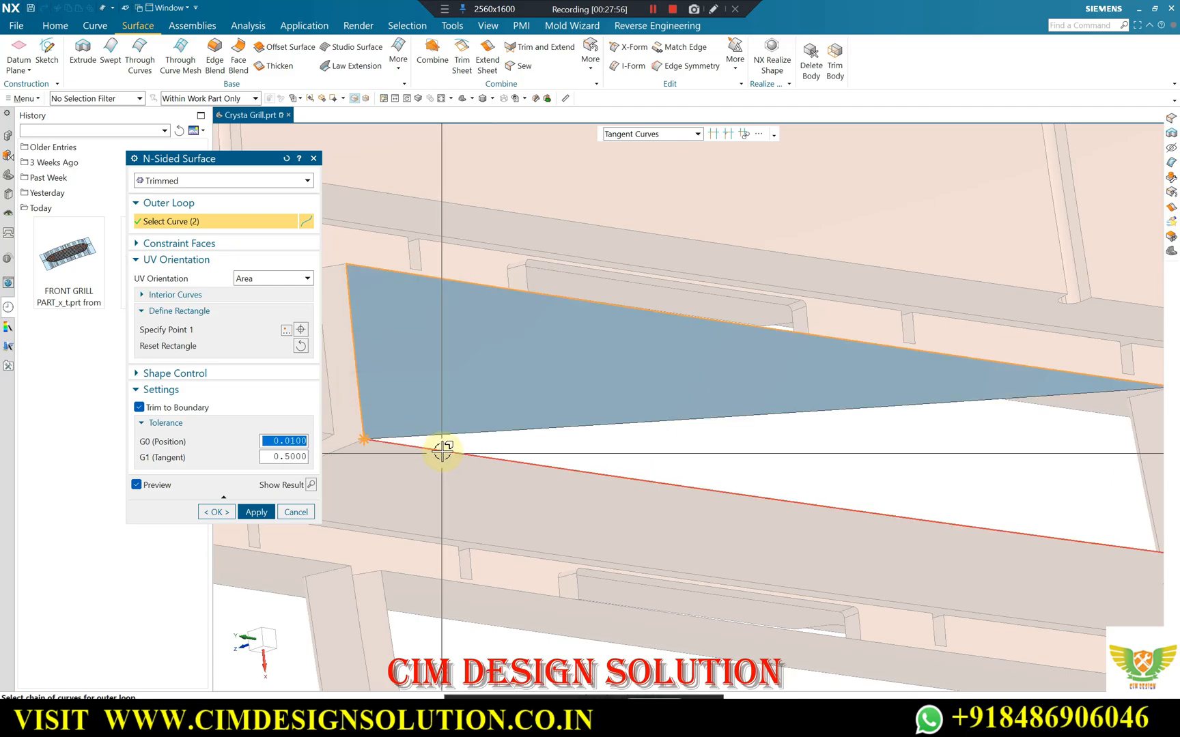
pyautogui.click(443, 452)
pyautogui.scroll(-1, 463, 378)
pyautogui.scroll(-1, 464, 378)
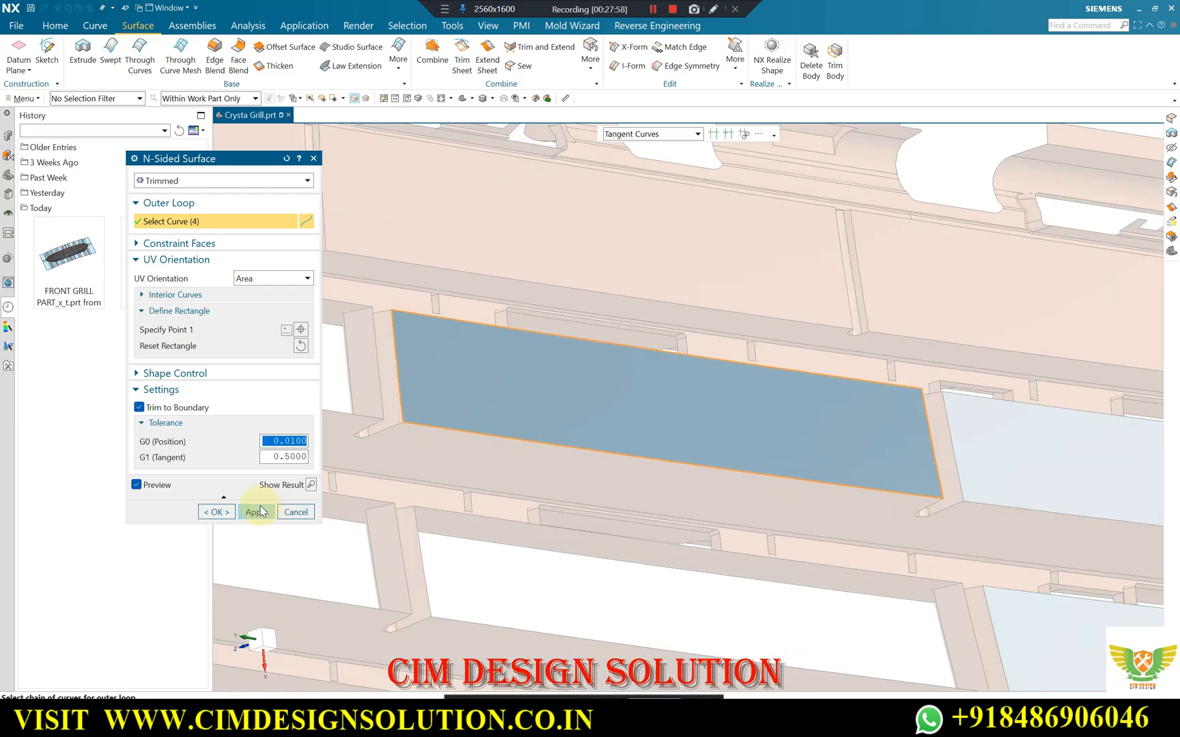
pyautogui.click(257, 512)
# Patch the second opening down in the inner column with an N-Sided Surface from its two bar edges and two wall edges.
pyautogui.scroll(-3, 772, 328)
pyautogui.scroll(3, 683, 461)
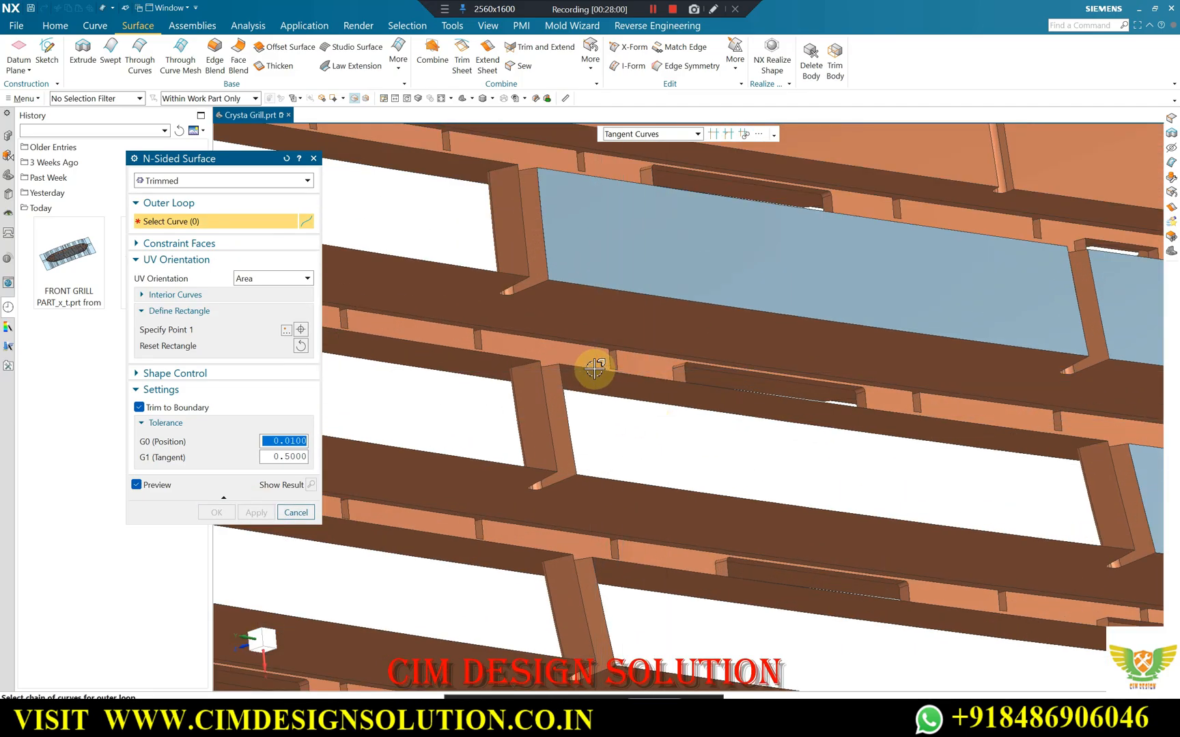
pyautogui.click(594, 368)
pyautogui.click(561, 413)
pyautogui.click(672, 487)
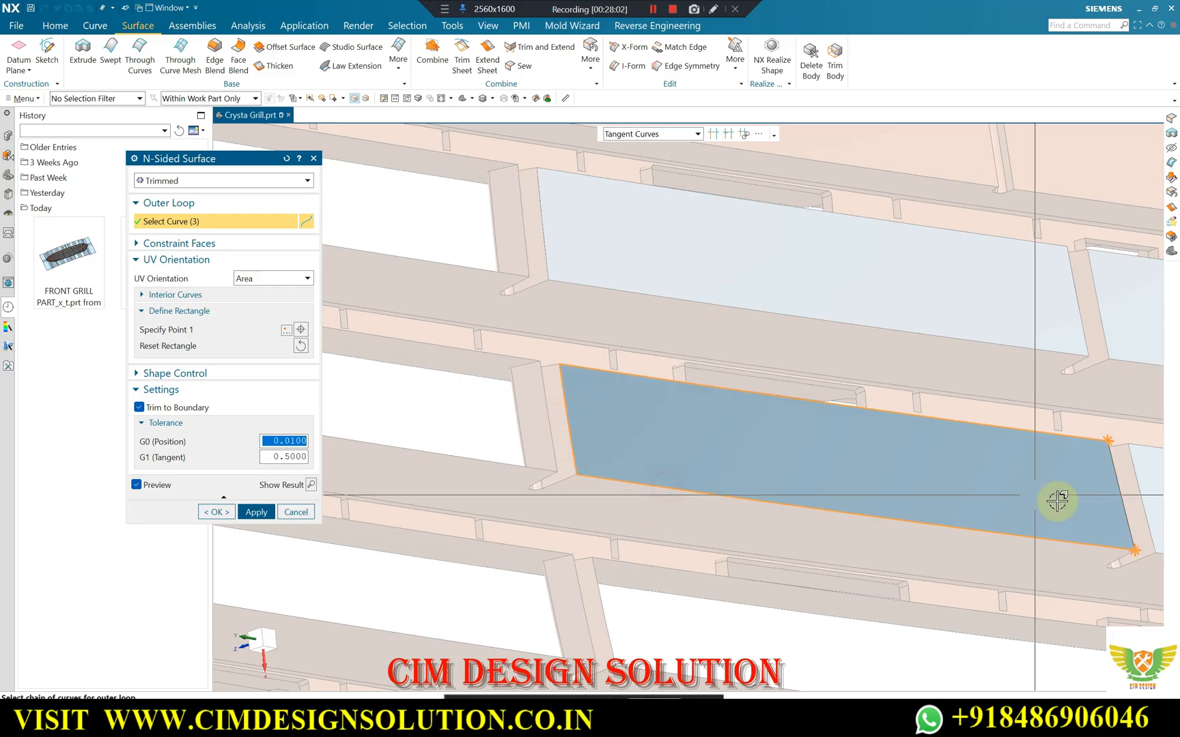
pyautogui.click(257, 512)
# Close the third opening of the inner column with an N-Sided Surface, swapping the mistaken slot edge for the upper bar edge.
pyautogui.scroll(-3, 623, 345)
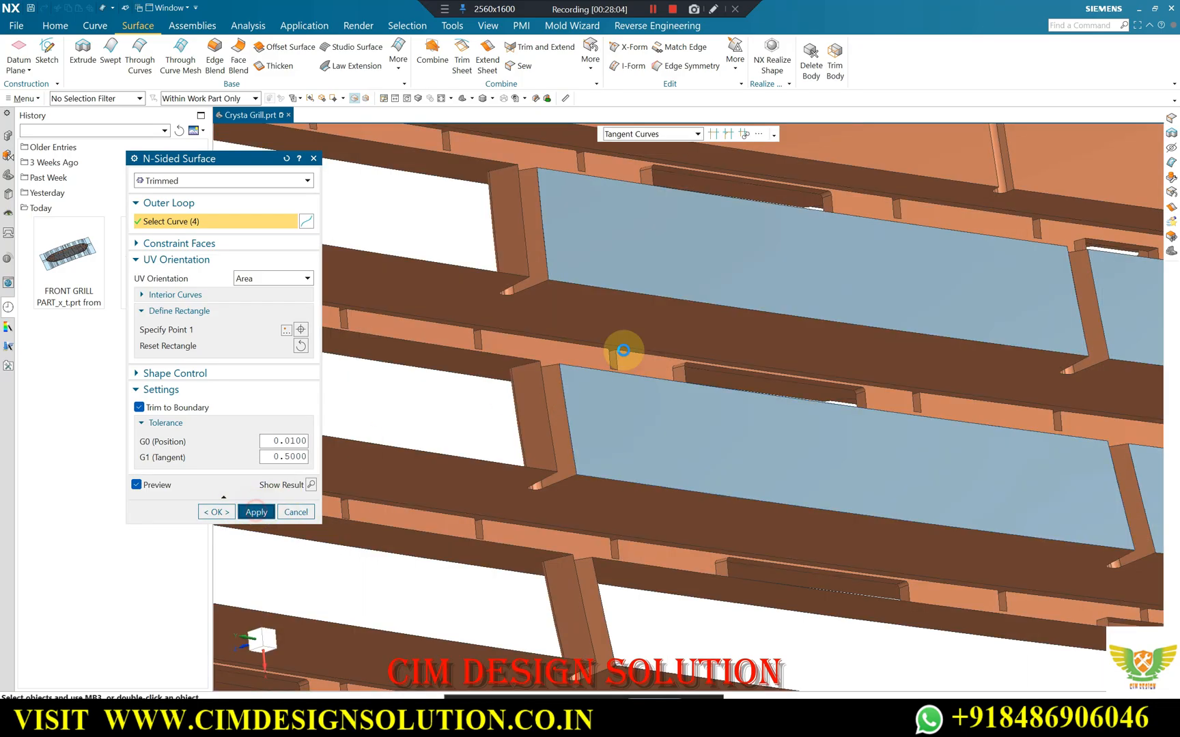
pyautogui.scroll(3, 722, 486)
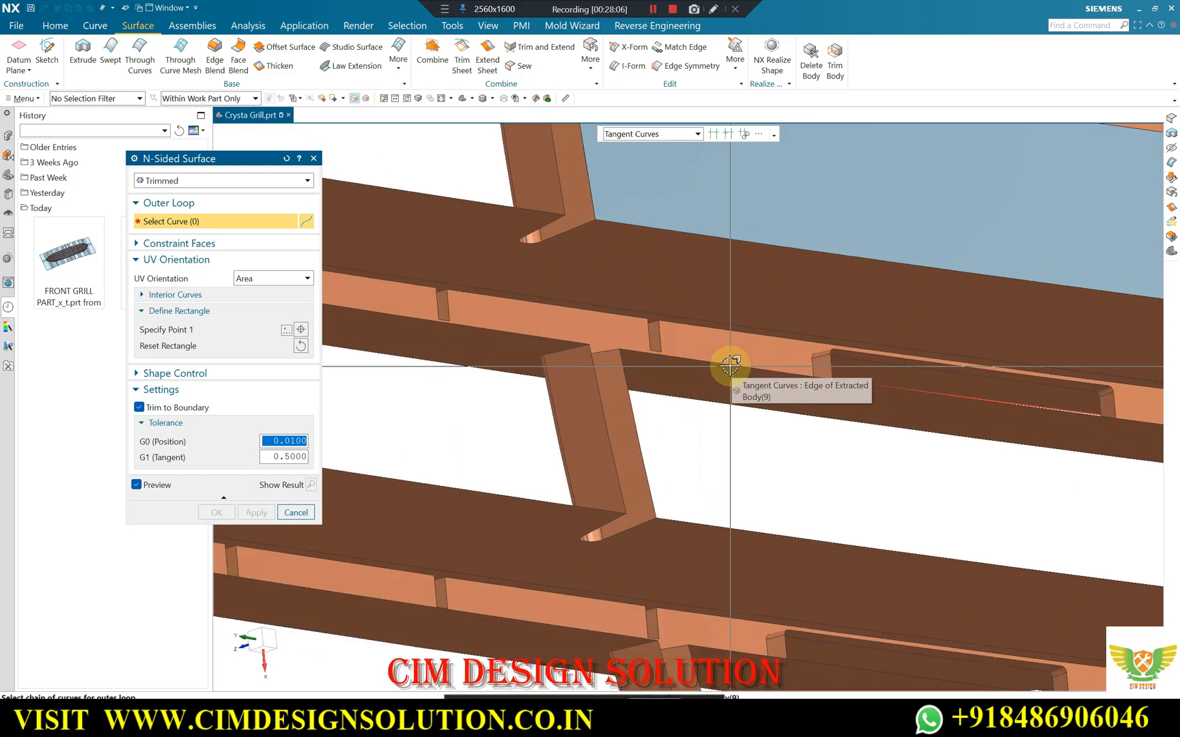
pyautogui.click(632, 422)
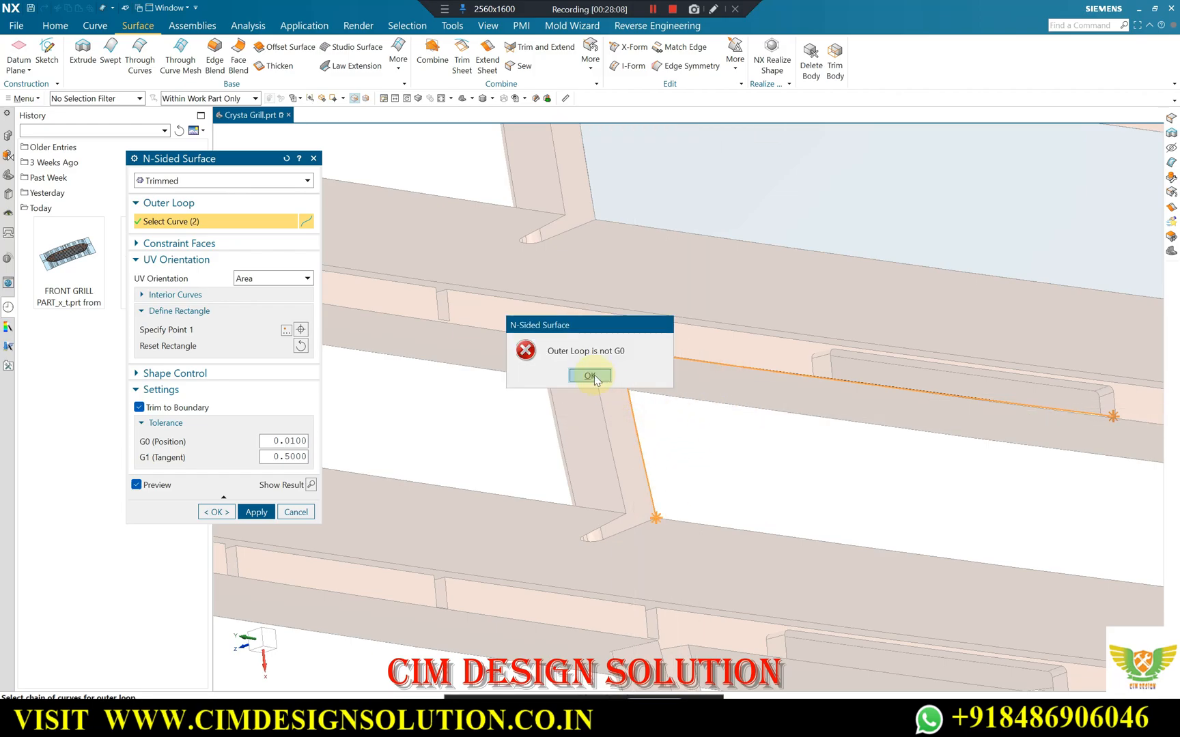
pyautogui.click(590, 376)
pyautogui.keyDown('shift'); pyautogui.click(673, 361); pyautogui.keyUp('shift')
pyautogui.click(630, 349)
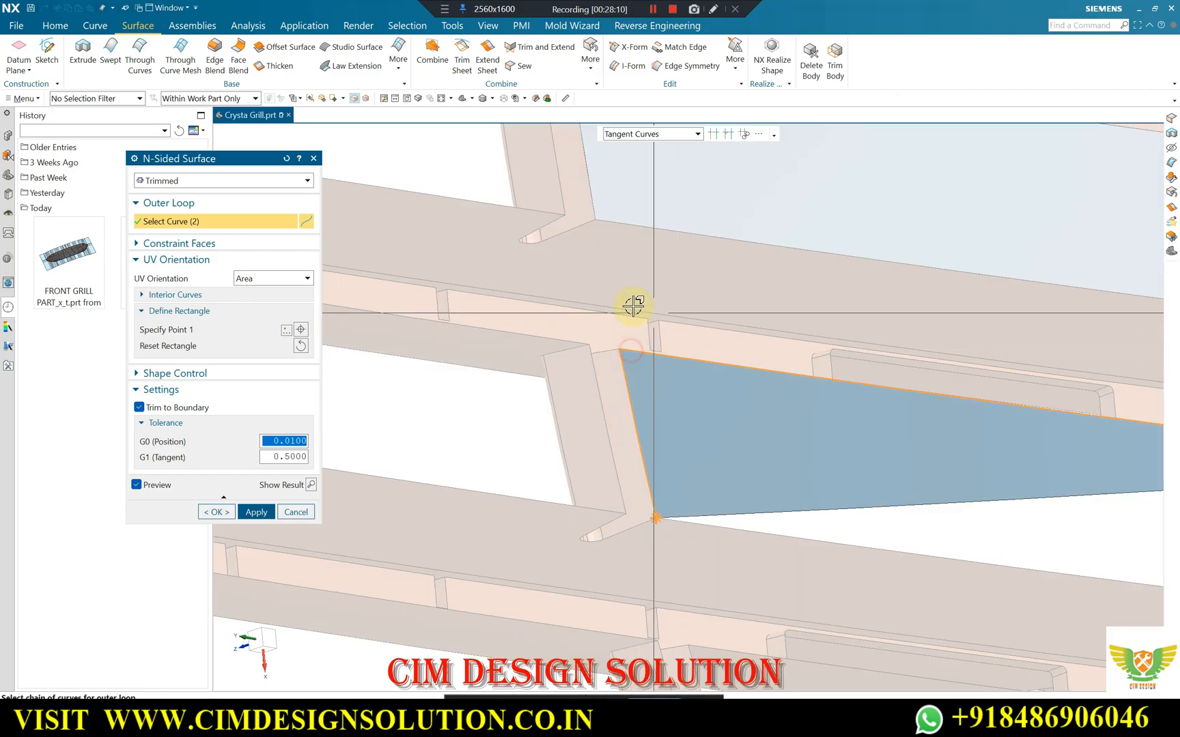
pyautogui.scroll(-4, 771, 495)
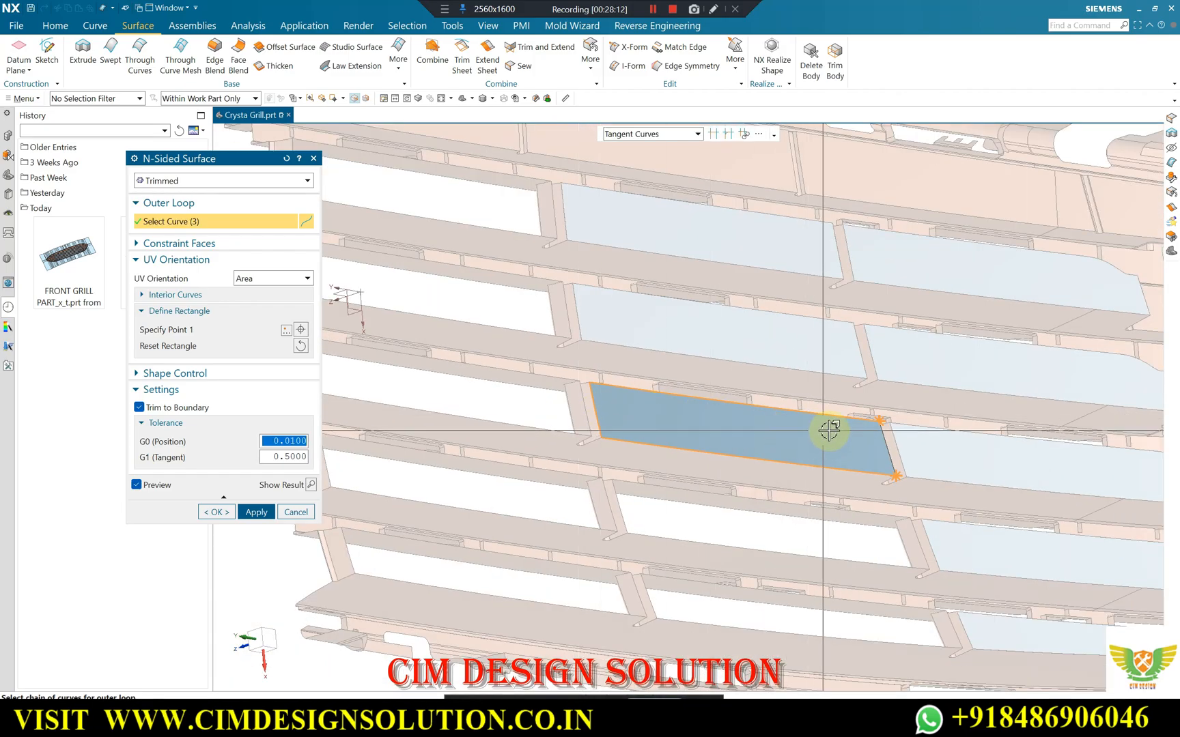
pyautogui.scroll(5, 857, 439)
pyautogui.click(943, 442)
pyautogui.click(245, 508)
# Close the fourth opening of the inner column with an N-Sided Surface bounded by both bars and both divider walls.
pyautogui.scroll(-3, 824, 295)
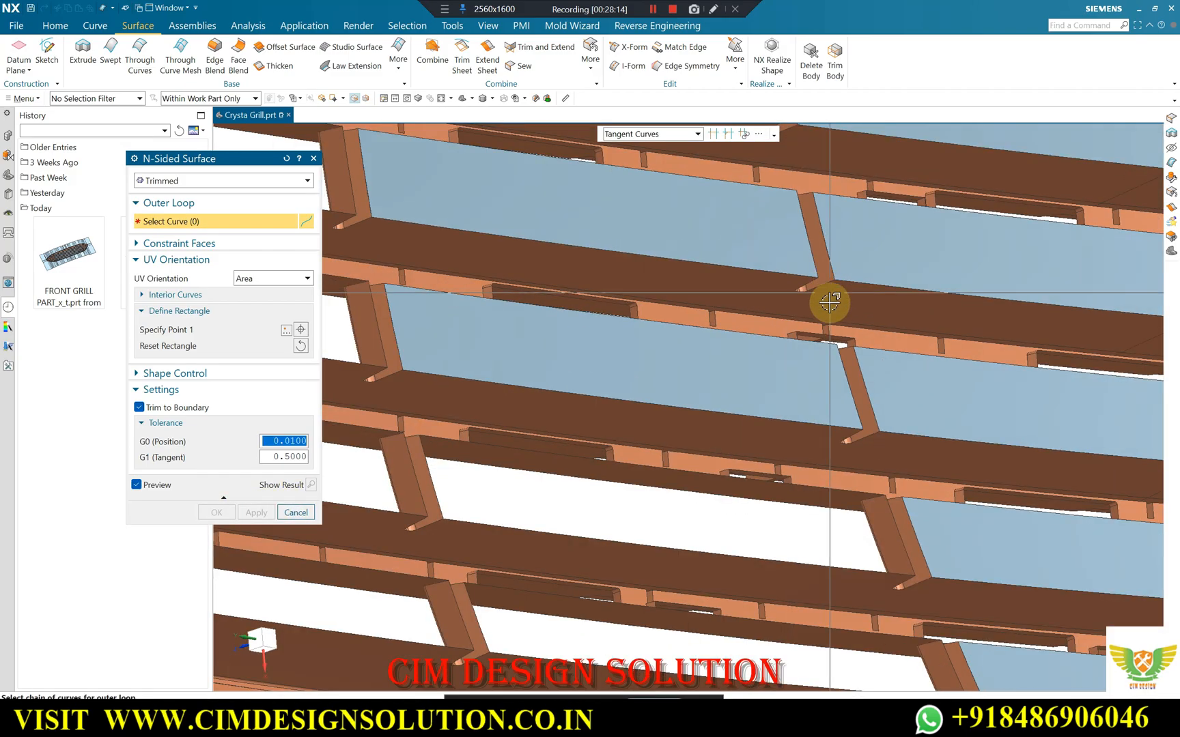
pyautogui.scroll(5, 574, 416)
pyautogui.click(480, 408)
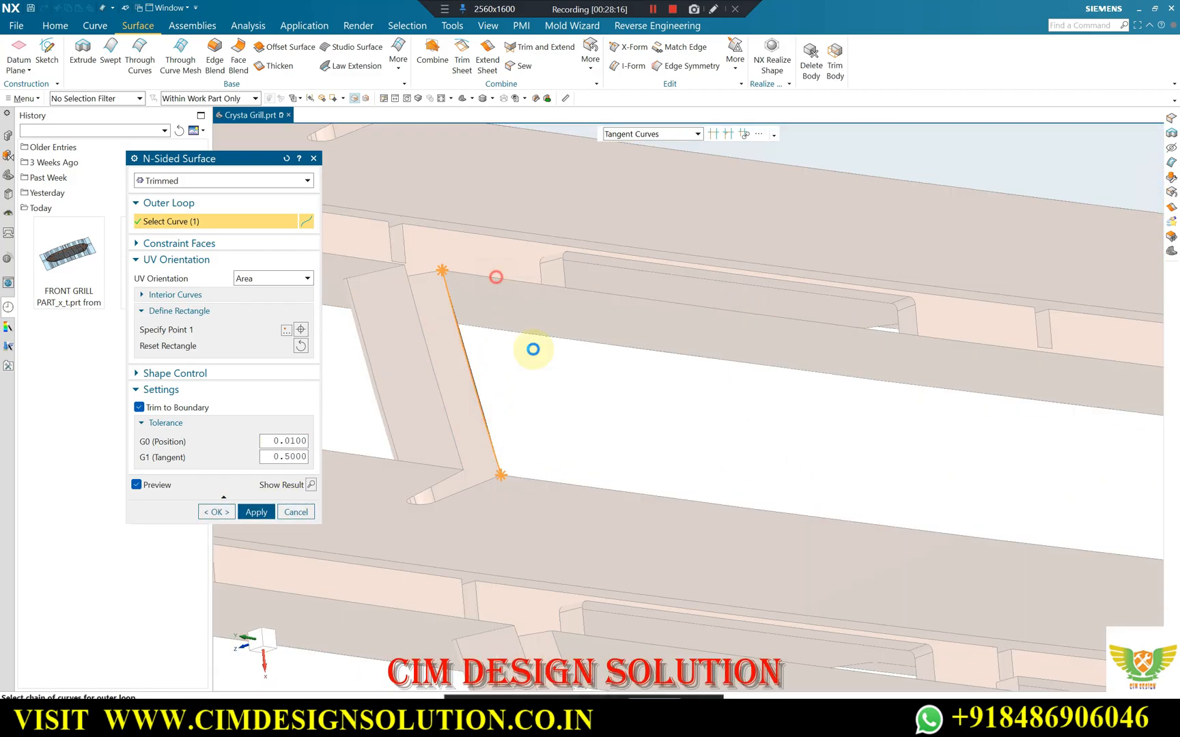
pyautogui.click(533, 349)
pyautogui.scroll(-3, 1064, 477)
pyautogui.scroll(3, 1090, 444)
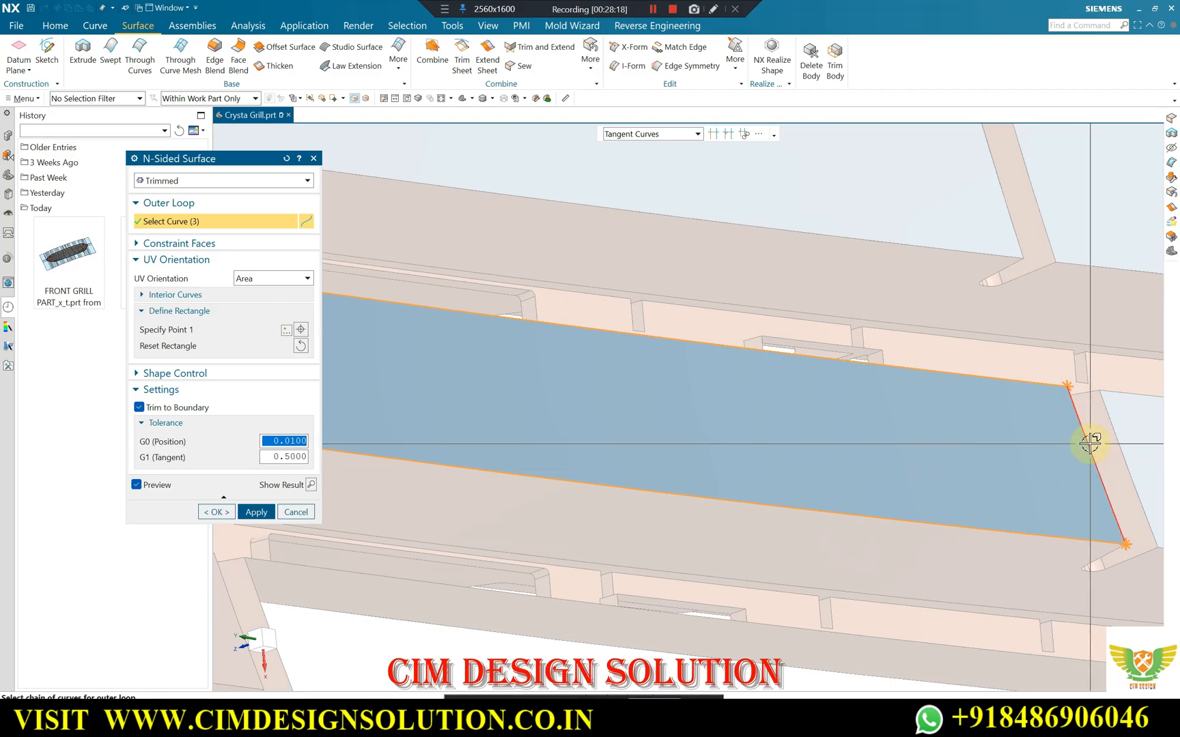
pyautogui.click(251, 510)
# Patch the lowest opening of the inner column with a four-edge N-Sided Surface, discarding wrongly picked curves from the outer loop.
pyautogui.scroll(-3, 747, 282)
pyautogui.scroll(5, 611, 413)
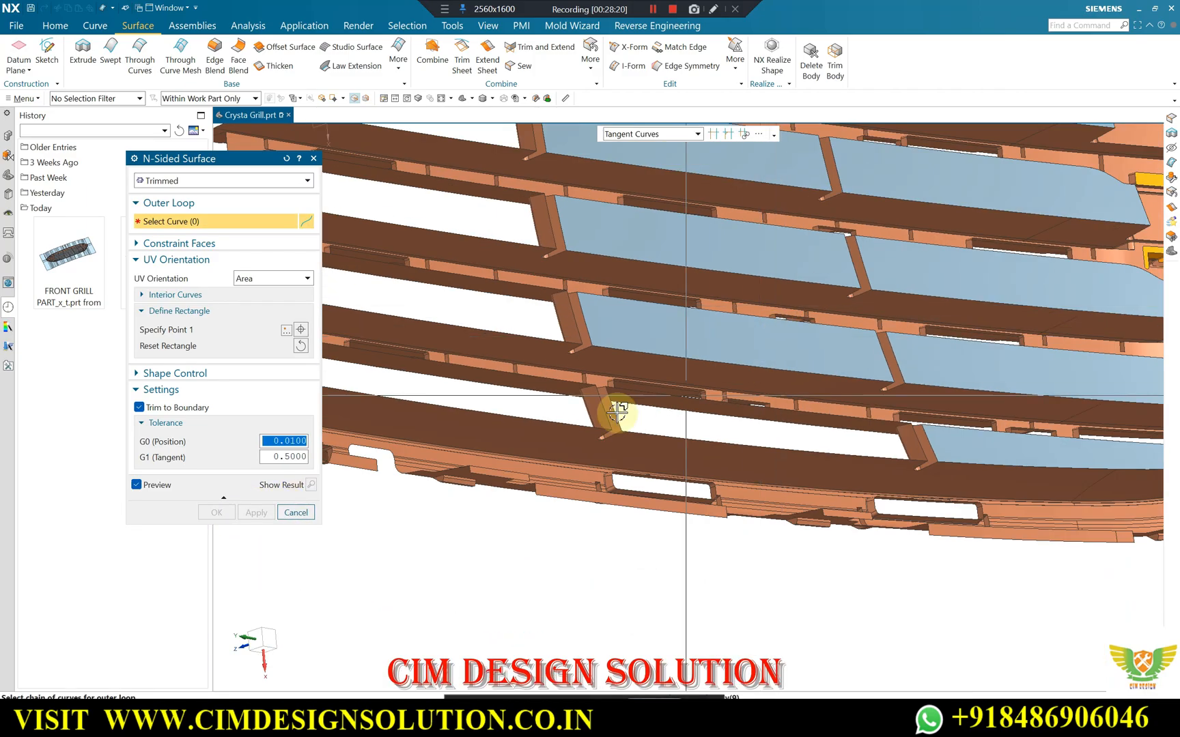
pyautogui.click(651, 378)
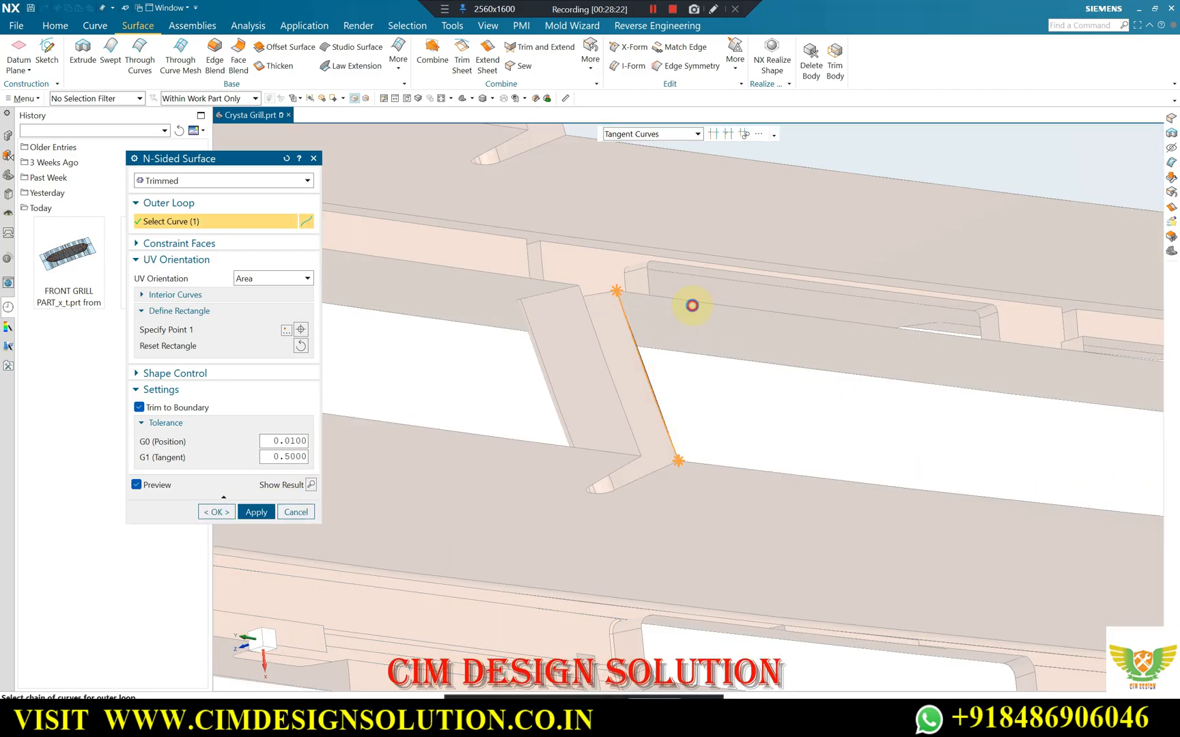
pyautogui.click(691, 305)
pyautogui.click(590, 375)
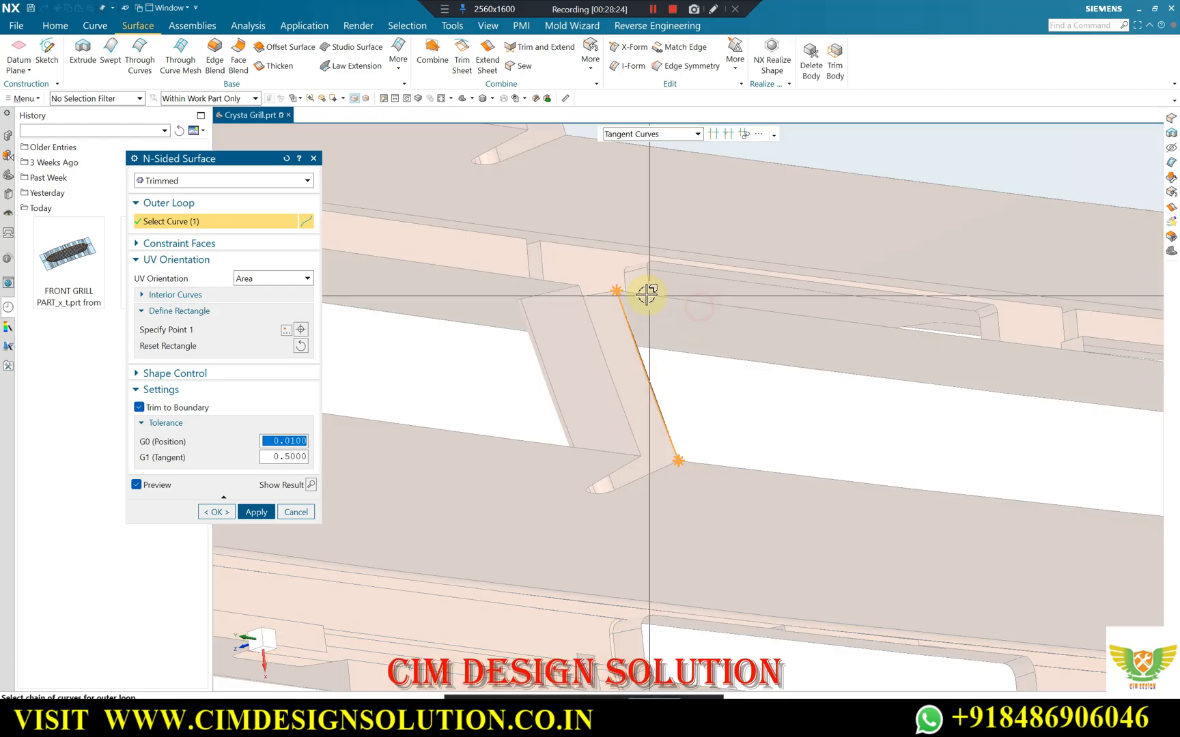
pyautogui.click(1040, 342)
pyautogui.click(962, 488)
pyautogui.scroll(-5, 790, 379)
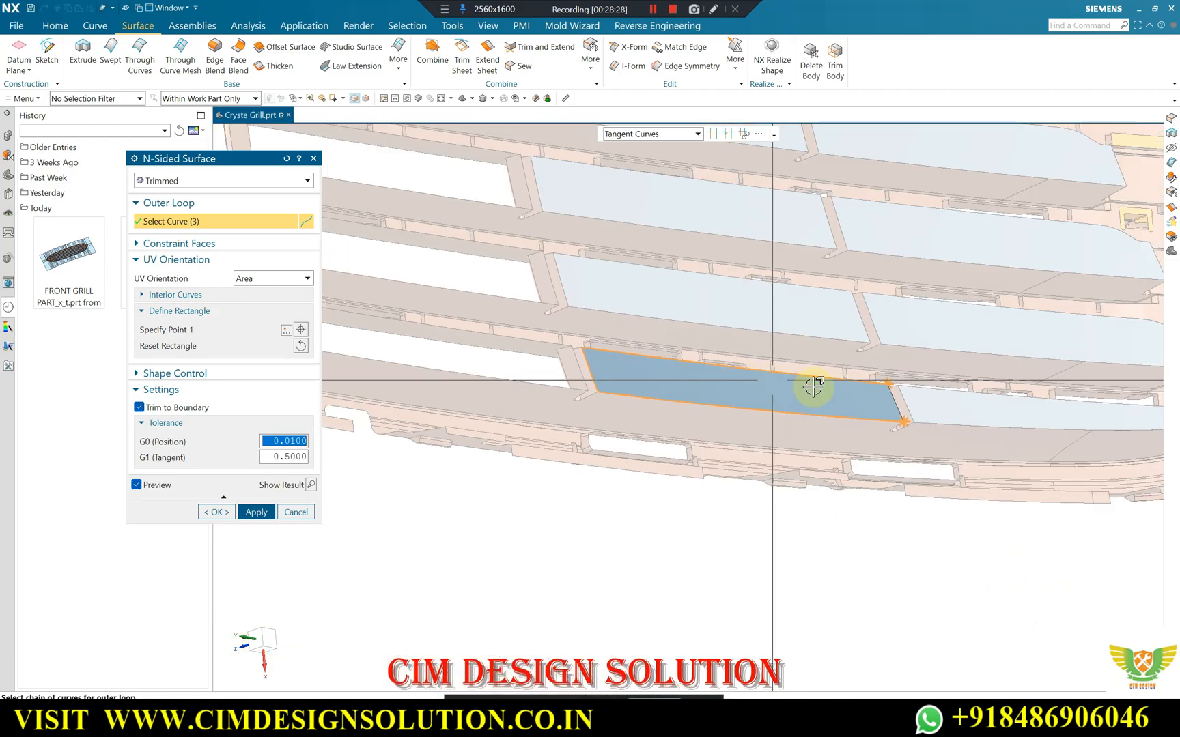
pyautogui.scroll(5, 899, 396)
pyautogui.click(909, 386)
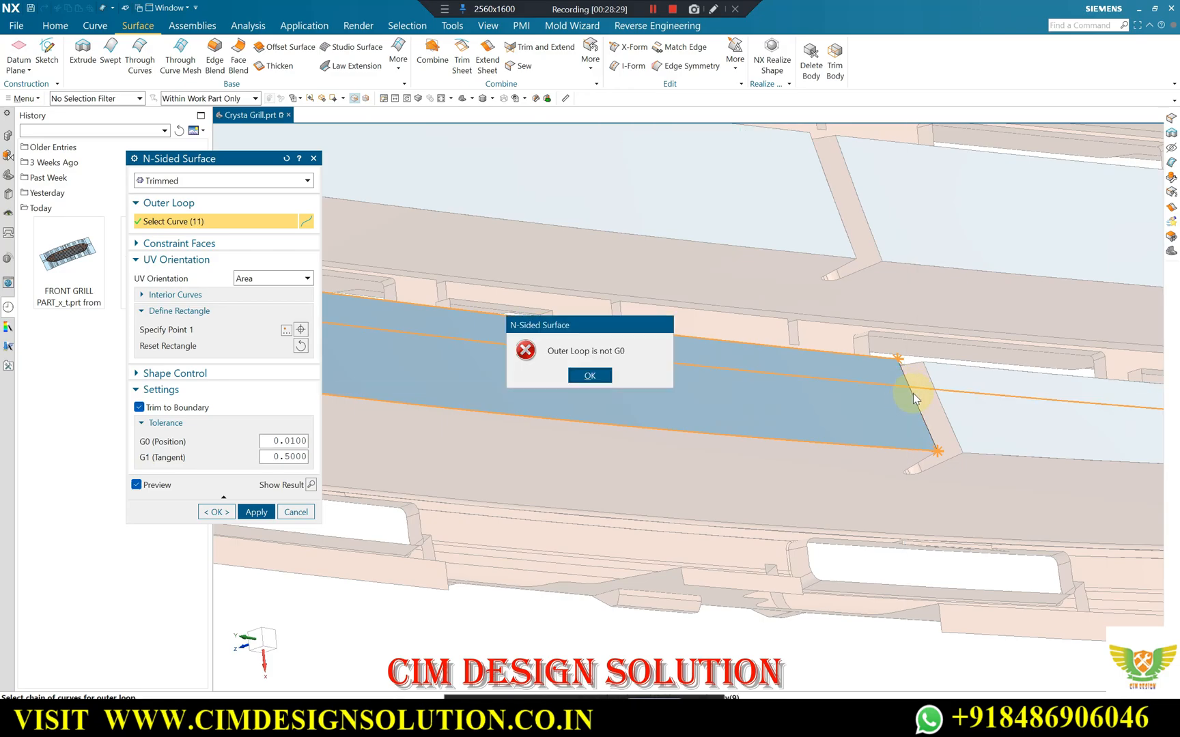
pyautogui.click(577, 372)
pyautogui.keyDown('shift'); pyautogui.click(916, 389); pyautogui.keyUp('shift')
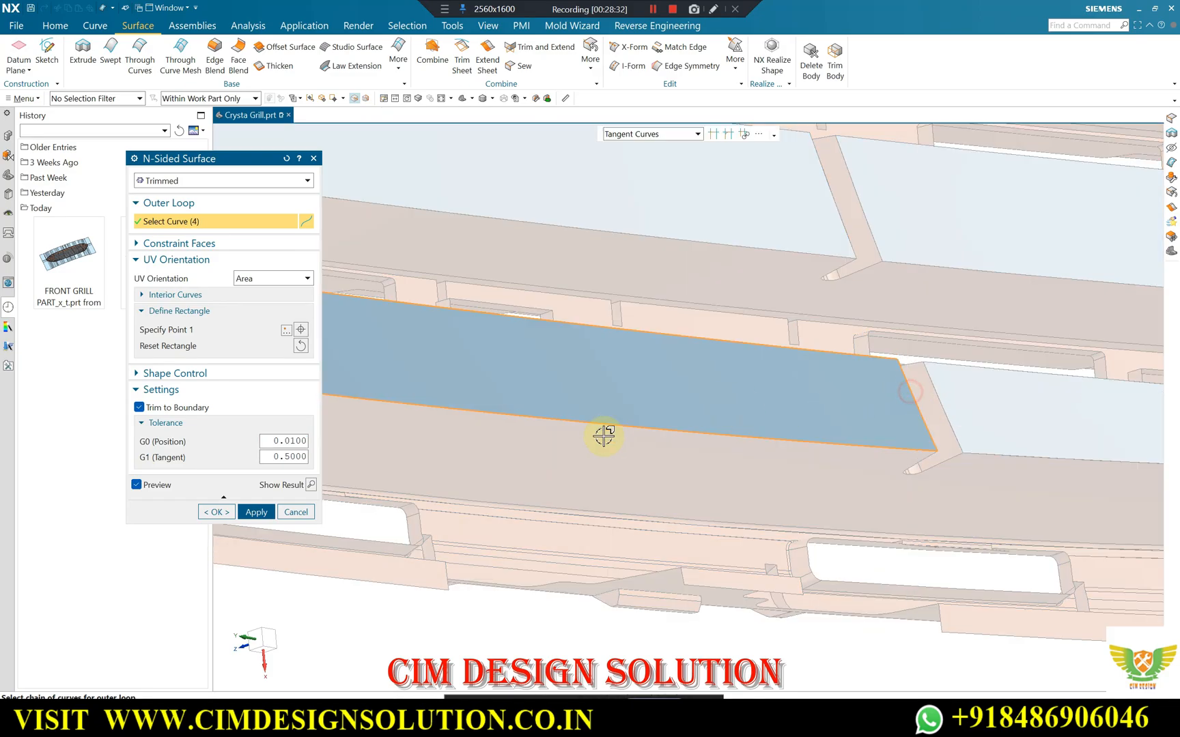
pyautogui.click(256, 512)
pyautogui.scroll(-6, 789, 501)
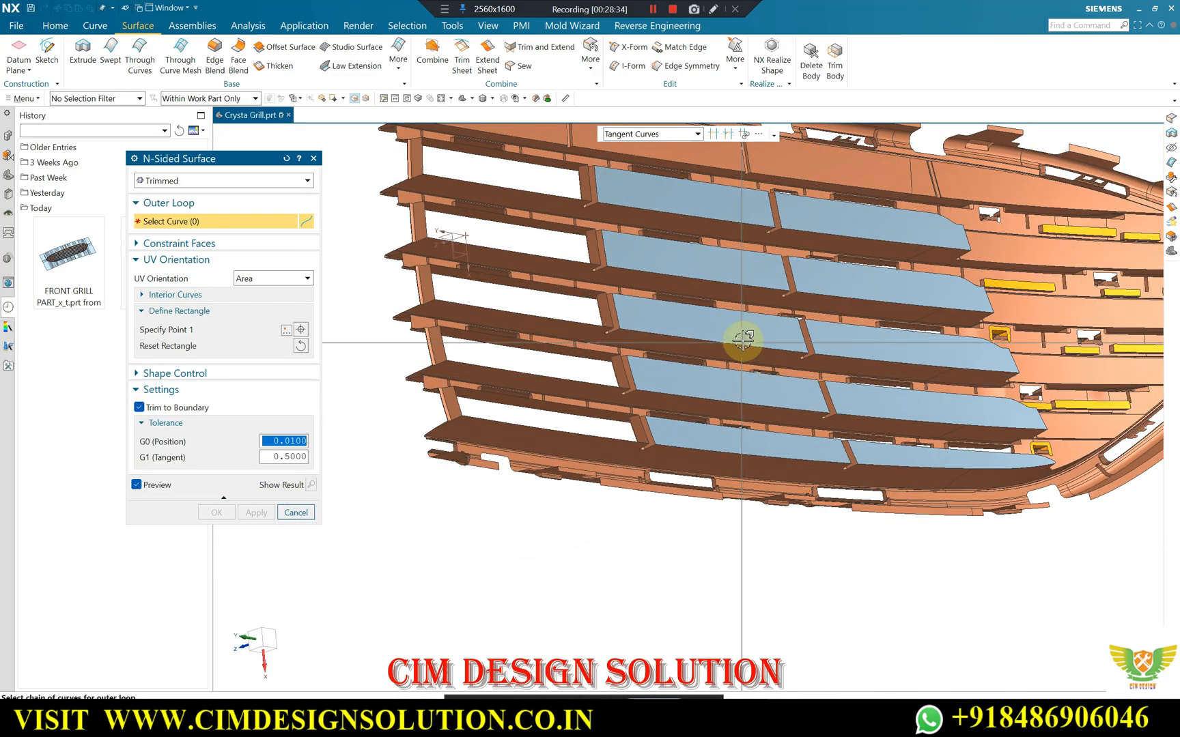
# Leave the N-Sided Surface command and sew all the patch sheets to the grille sheet body with a 0.0100 tolerance.
pyautogui.moveTo(740, 298); pyautogui.dragTo(701, 311, button='middle')
pyautogui.press('Escape')
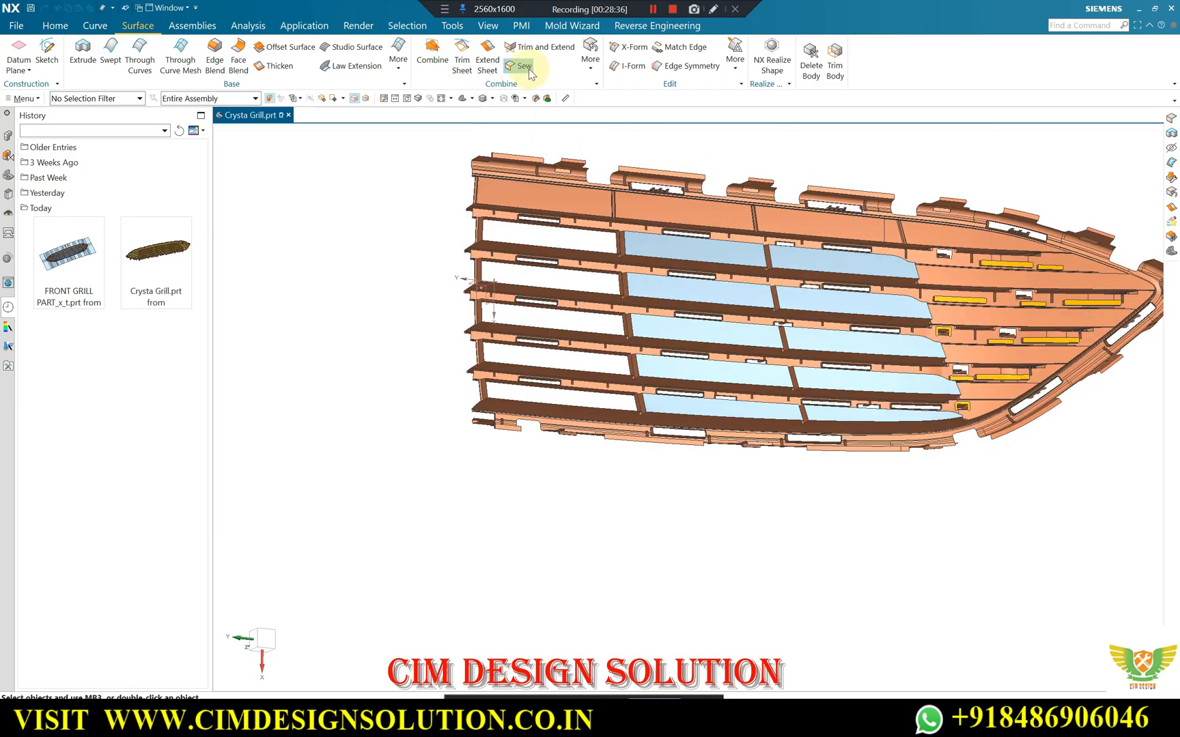
pyautogui.click(527, 65)
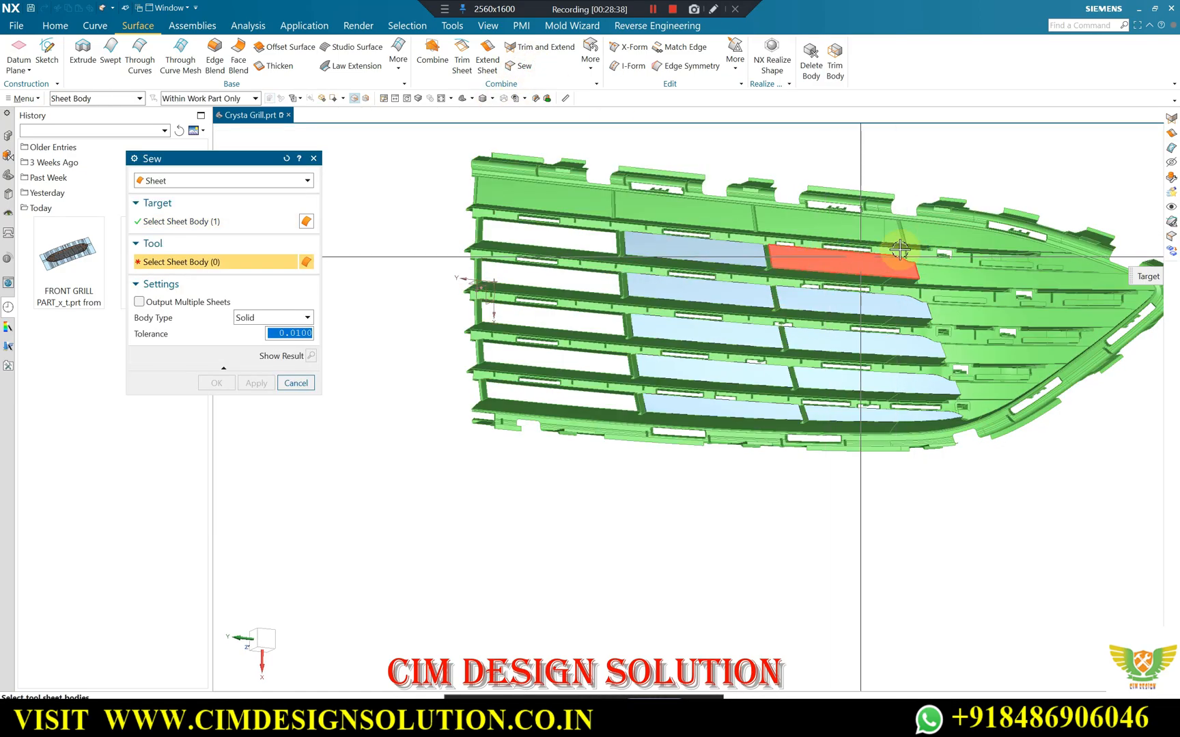
pyautogui.hotkey('ctrl', 'a')
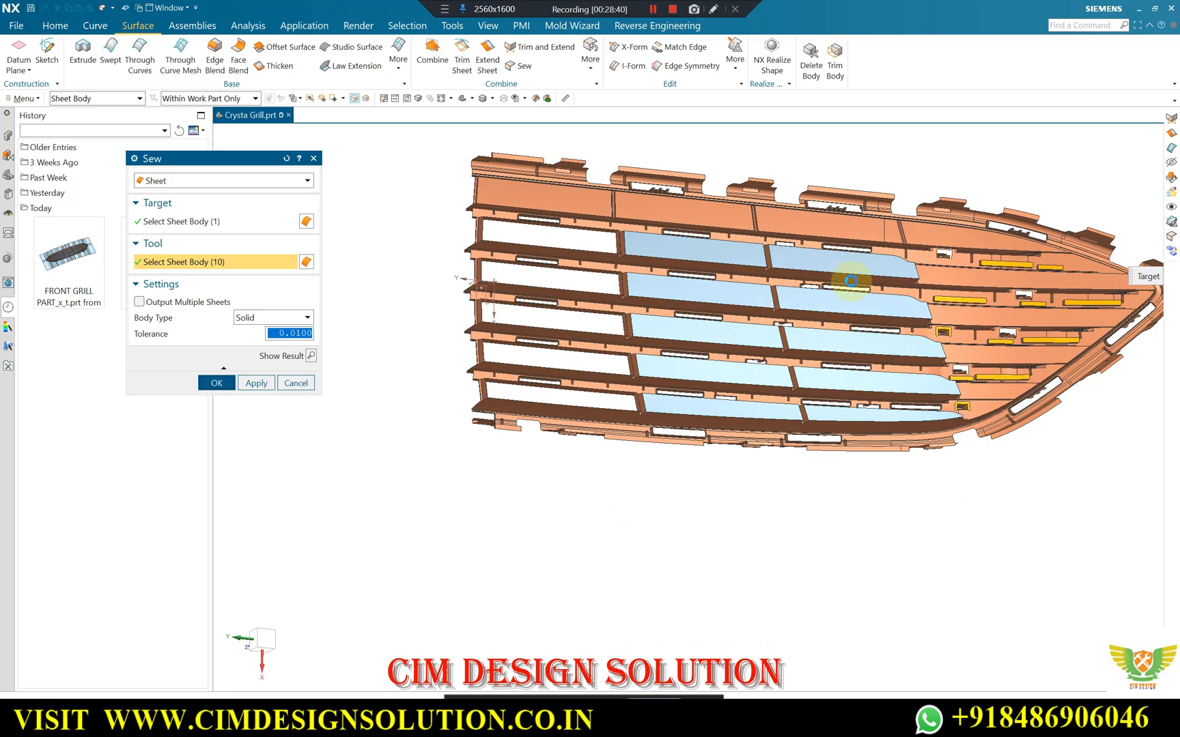
pyautogui.middleClick(850, 280)
# Run Examine Geometry on the whole sewn grille sheet and highlight all check results.
pyautogui.moveTo(882, 263); pyautogui.dragTo(710, 231, button='middle')
pyautogui.scroll(3, 971, 253)
pyautogui.scroll(-3, 615, 250)
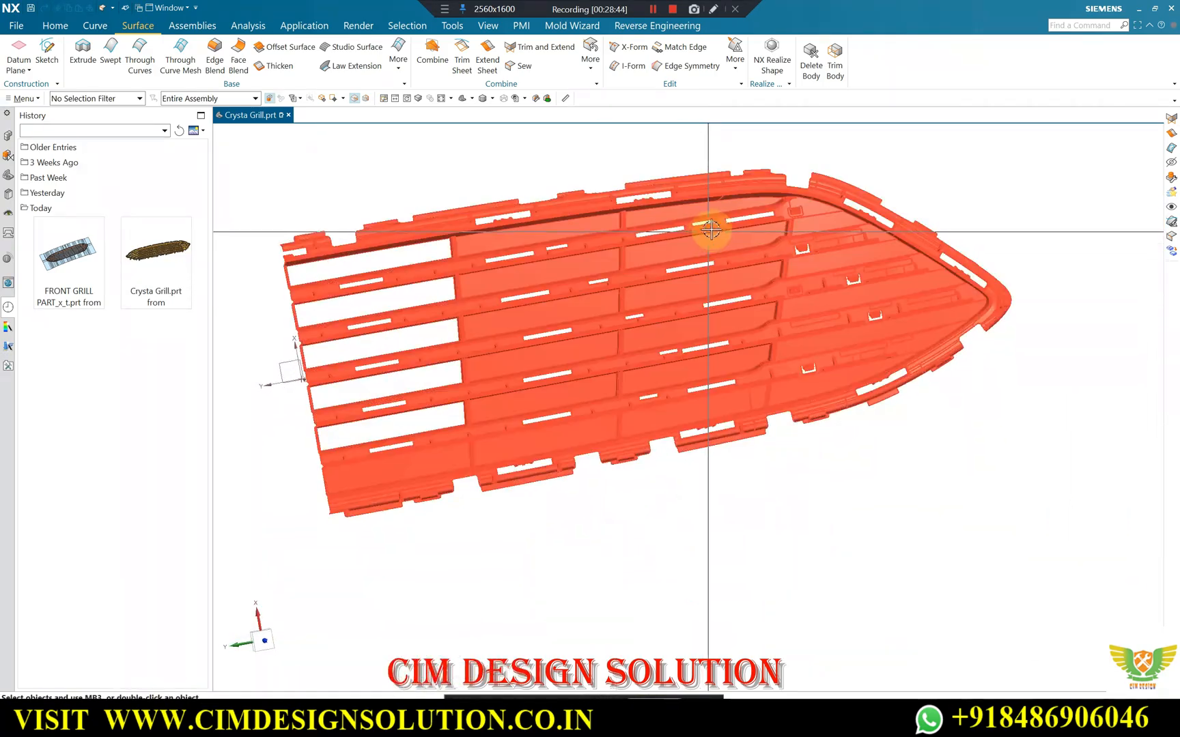
pyautogui.click(23, 98)
pyautogui.moveTo(37, 225)
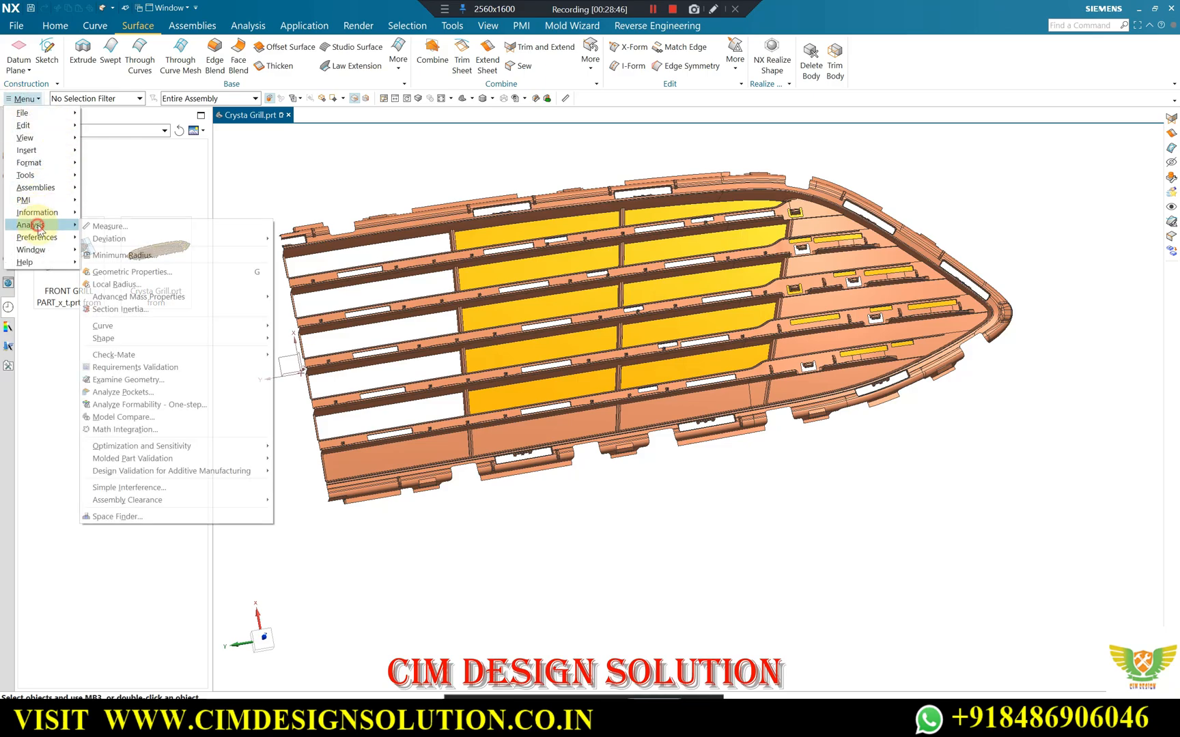
pyautogui.click(141, 381)
pyautogui.scroll(-3, 708, 348)
pyautogui.moveTo(942, 218); pyautogui.dragTo(463, 508)
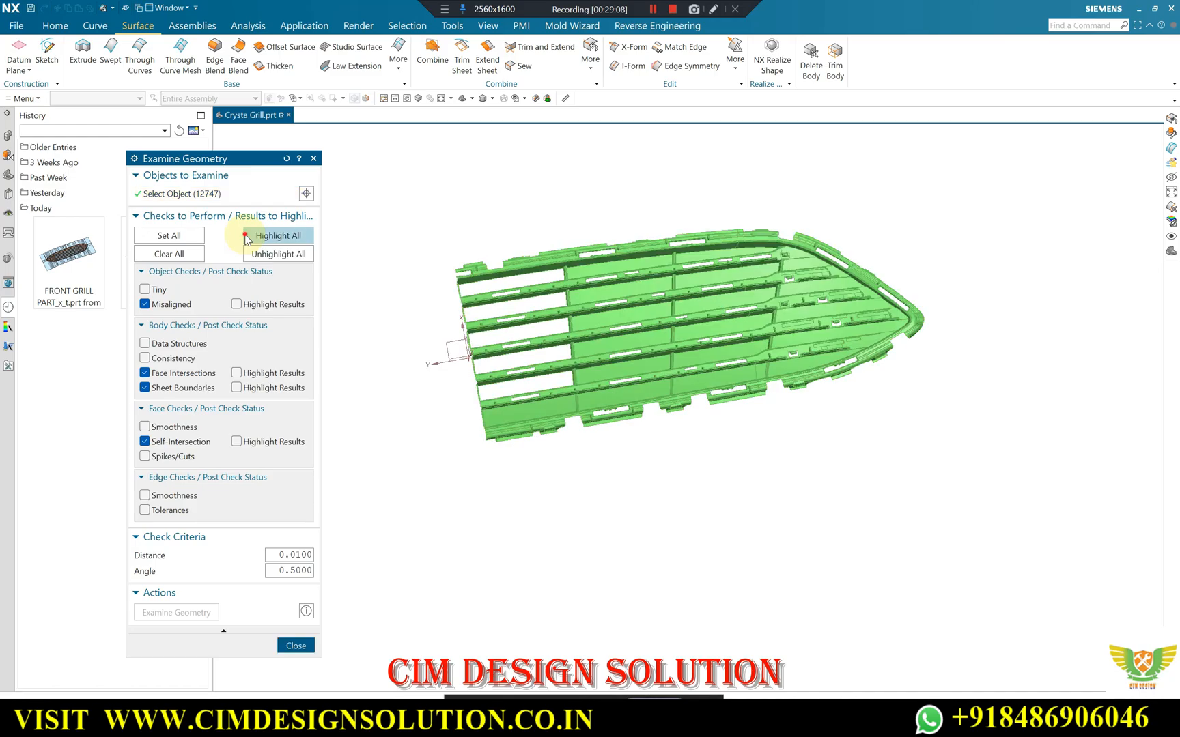
pyautogui.click(271, 235)
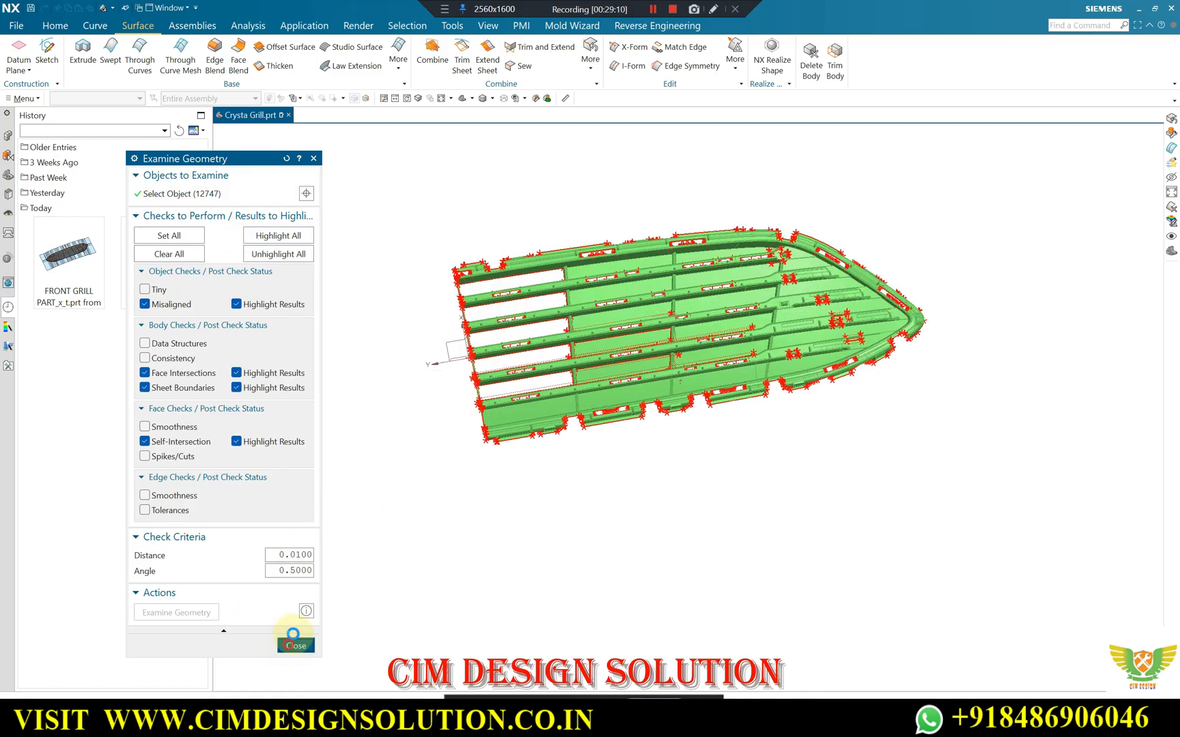
pyautogui.click(295, 645)
# Inspect the highlighted check results around the clip pockets, bar openings, slot cutouts and slot patches.
pyautogui.scroll(10, 812, 311)
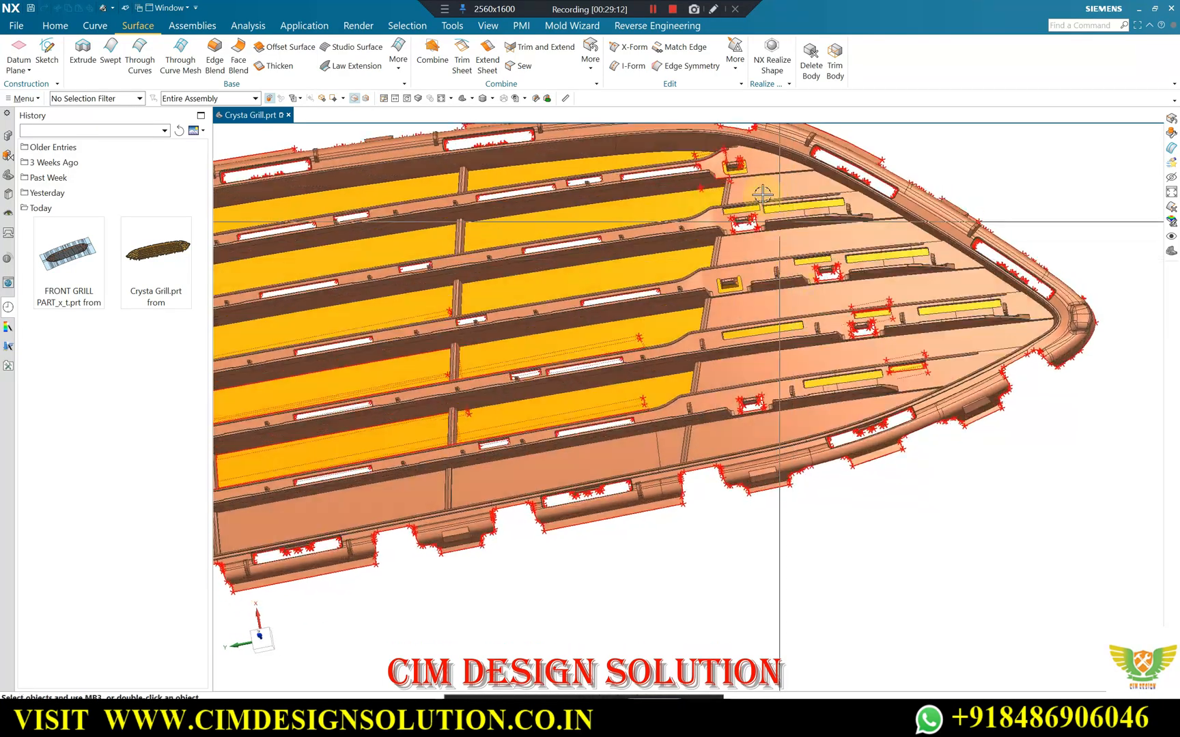
pyautogui.scroll(10, 761, 194)
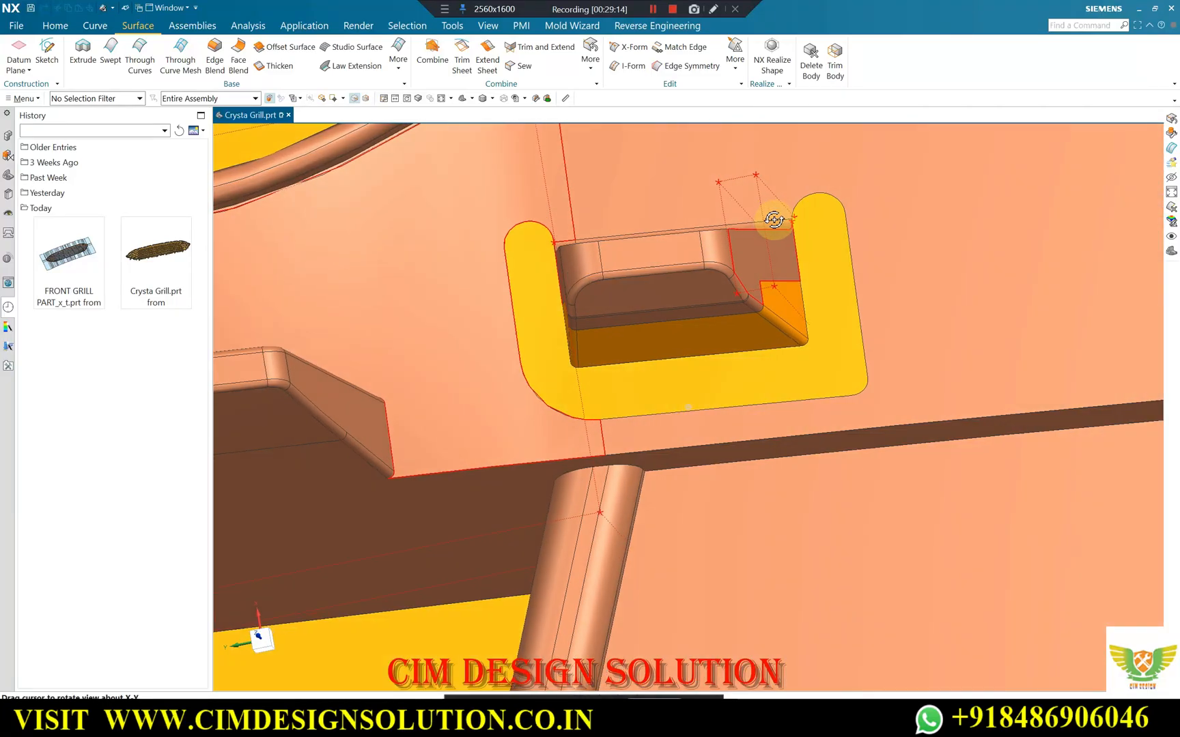
pyautogui.moveTo(772, 224); pyautogui.dragTo(775, 226, button='middle')
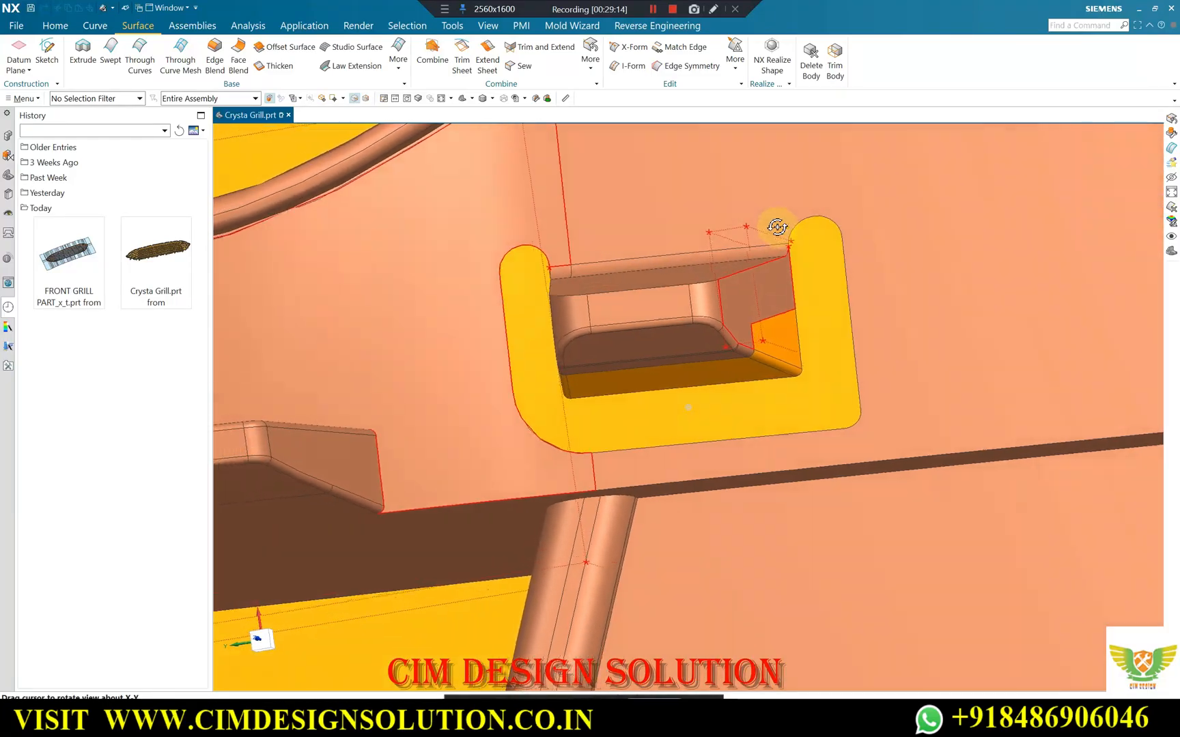
pyautogui.scroll(-10, 785, 232)
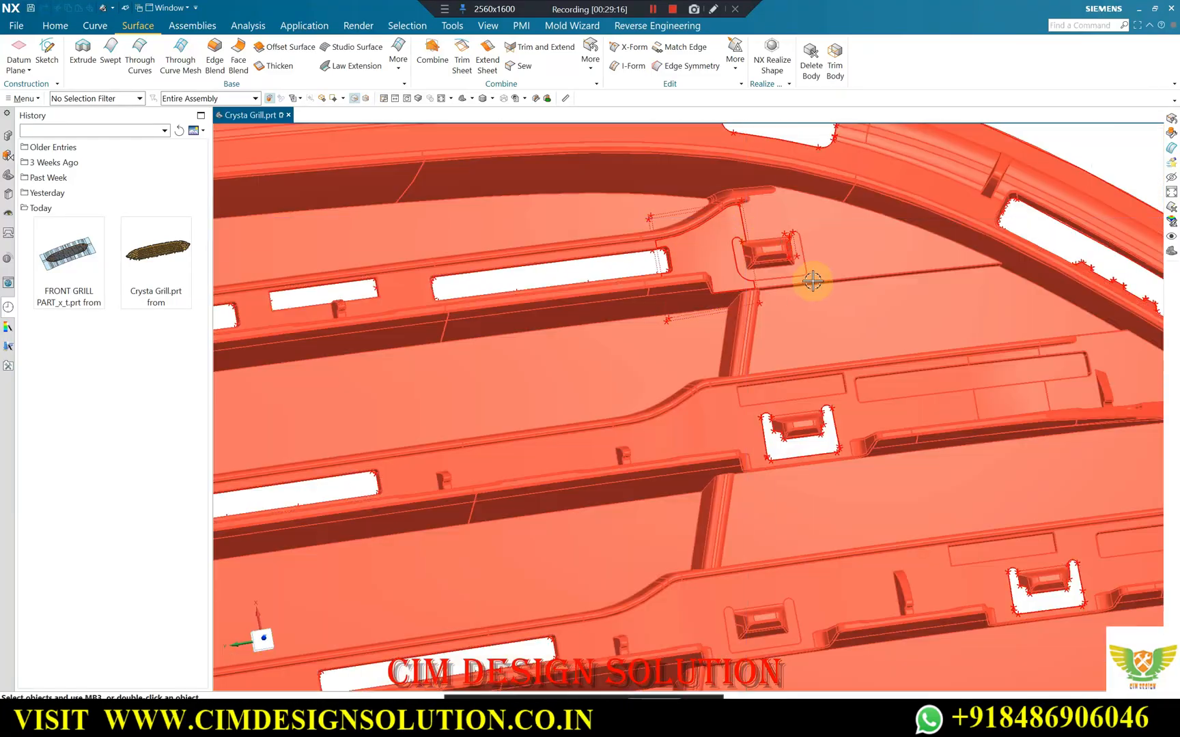
pyautogui.scroll(5, 812, 282)
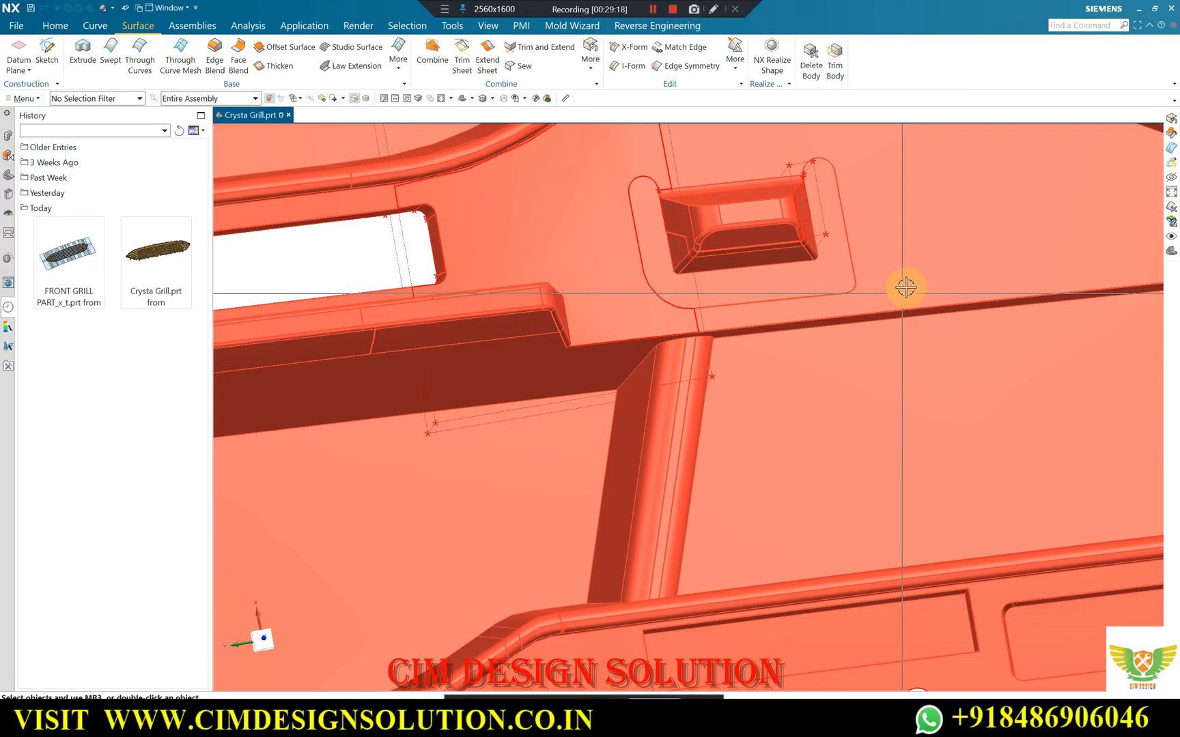
pyautogui.scroll(-8, 903, 285)
pyautogui.moveTo(824, 258); pyautogui.dragTo(781, 340, button='middle')
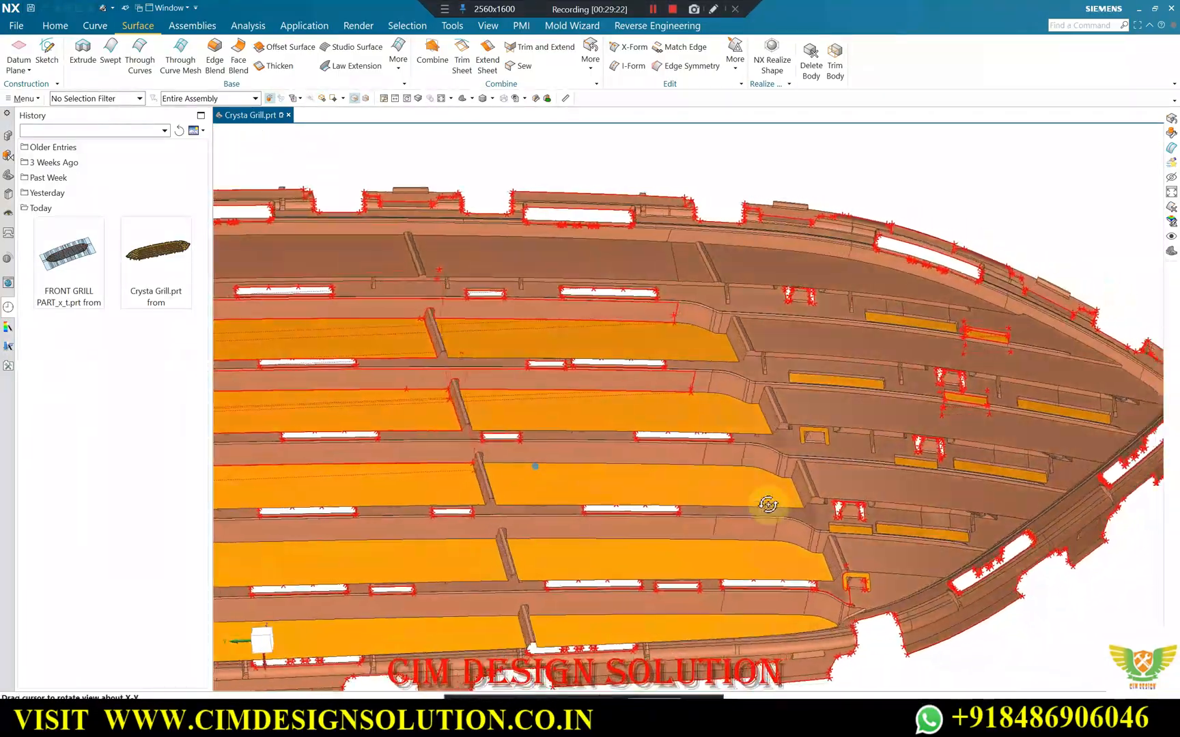
pyautogui.moveTo(768, 503); pyautogui.dragTo(701, 311, button='middle')
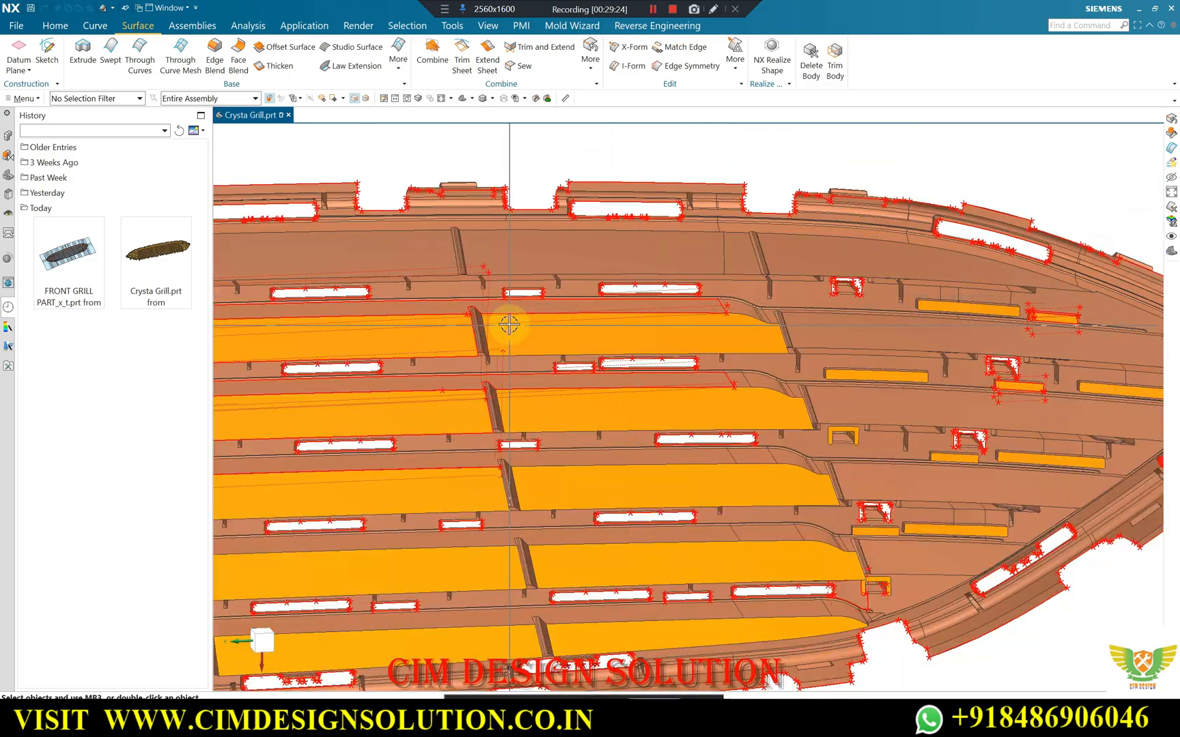
pyautogui.scroll(5, 486, 281)
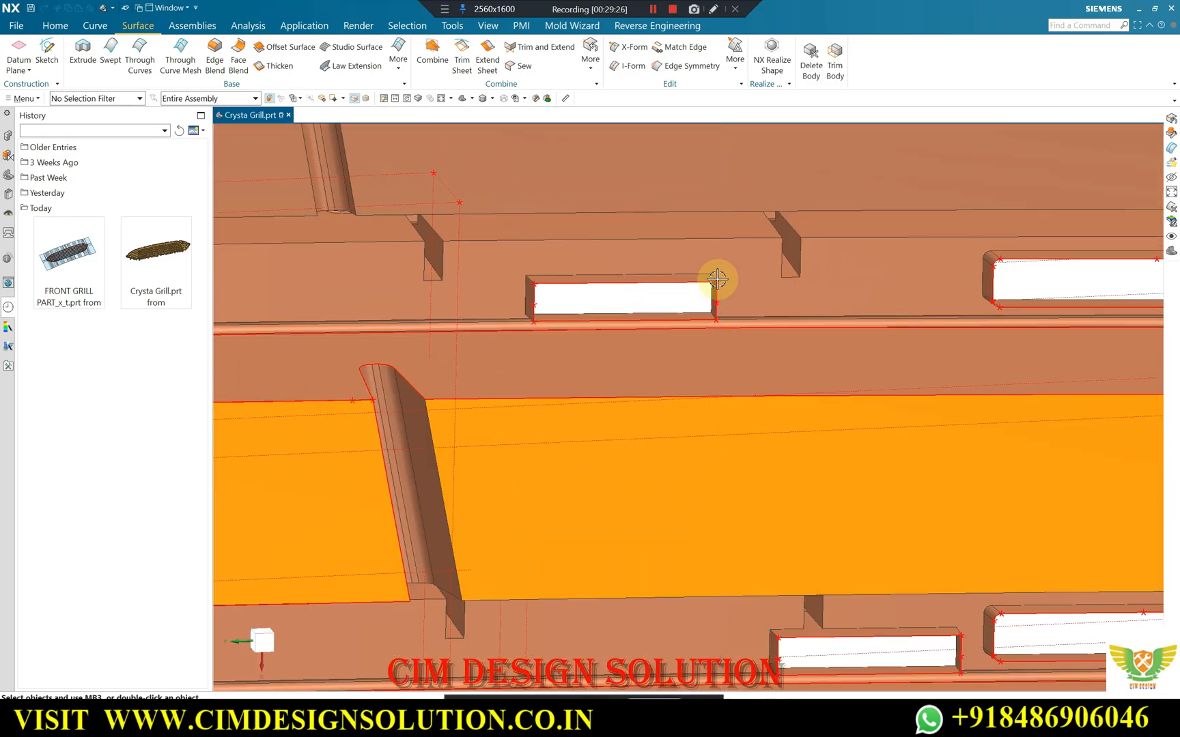
pyautogui.scroll(-4, 717, 278)
pyautogui.moveTo(632, 353); pyautogui.dragTo(529, 330, button='middle')
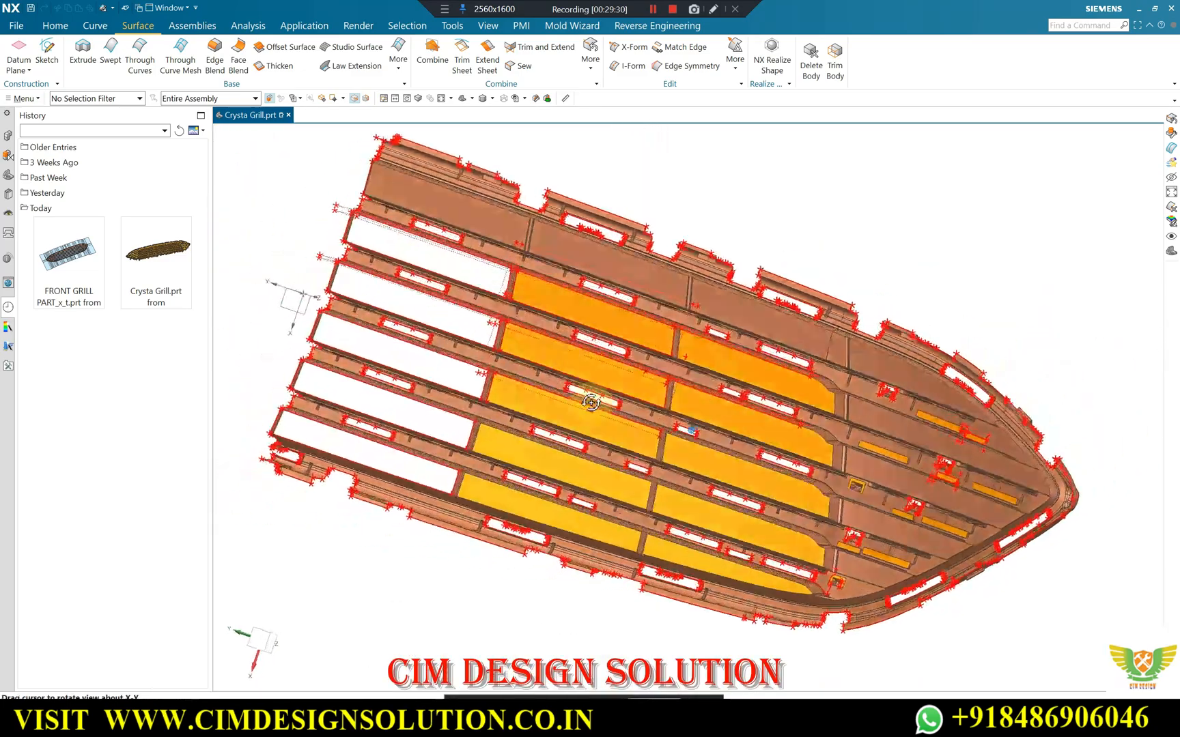
pyautogui.moveTo(591, 402); pyautogui.dragTo(613, 372, button='middle')
pyautogui.scroll(5, 980, 321)
pyautogui.moveTo(979, 424); pyautogui.dragTo(999, 389, button='middle')
pyautogui.scroll(5, 1035, 427)
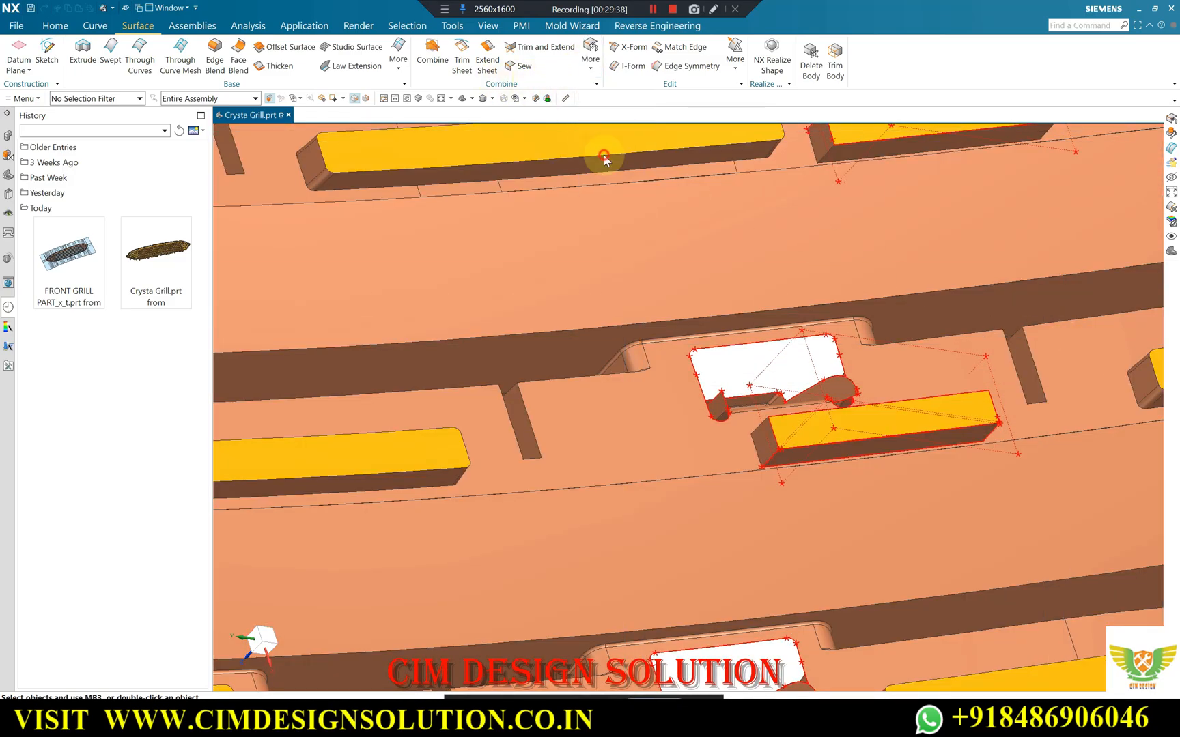
# Delete the four faulty edges around the short rectangular slot patch below the clip cutout with Delete Edge.
pyautogui.scroll(-2, 831, 375)
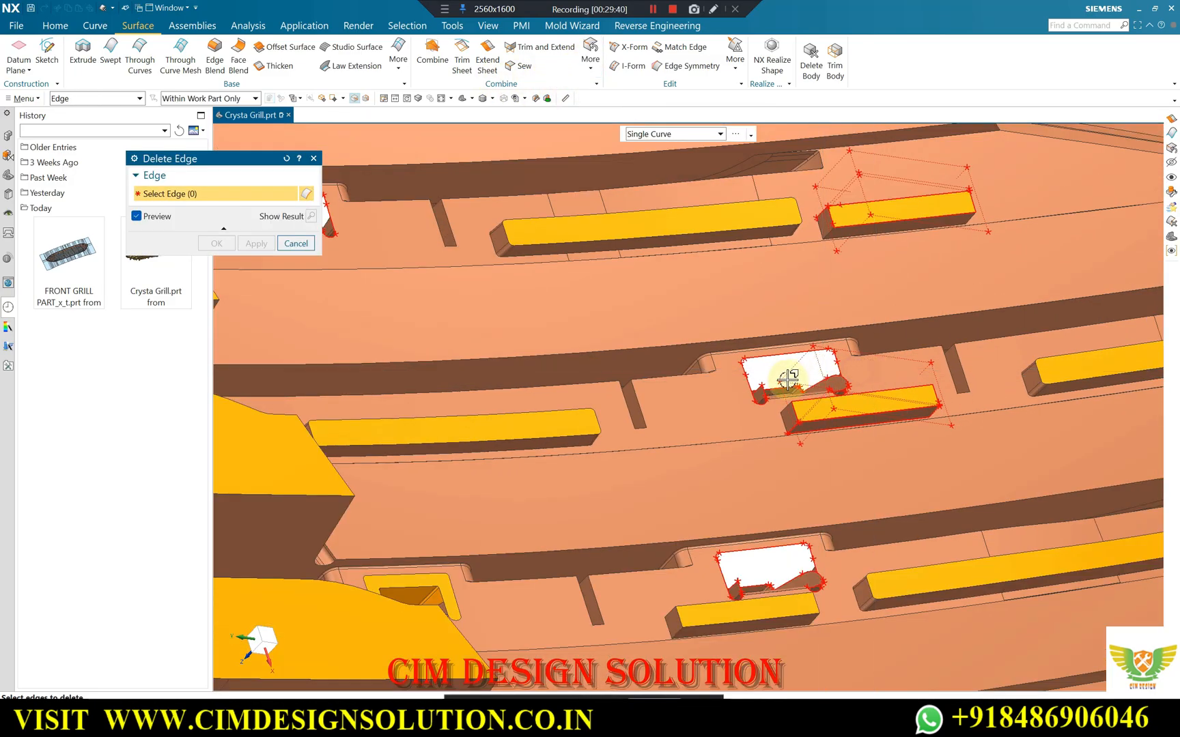
pyautogui.press('F8')
pyautogui.scroll(-1, 823, 383)
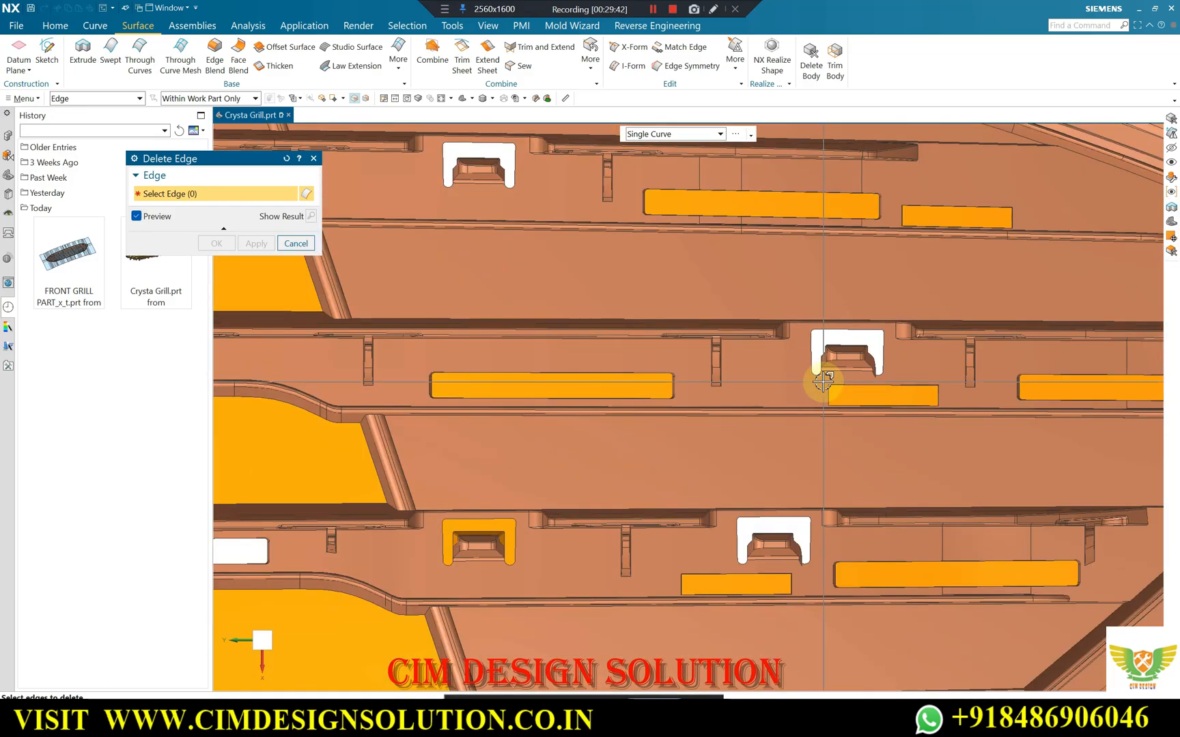
pyautogui.scroll(3, 962, 404)
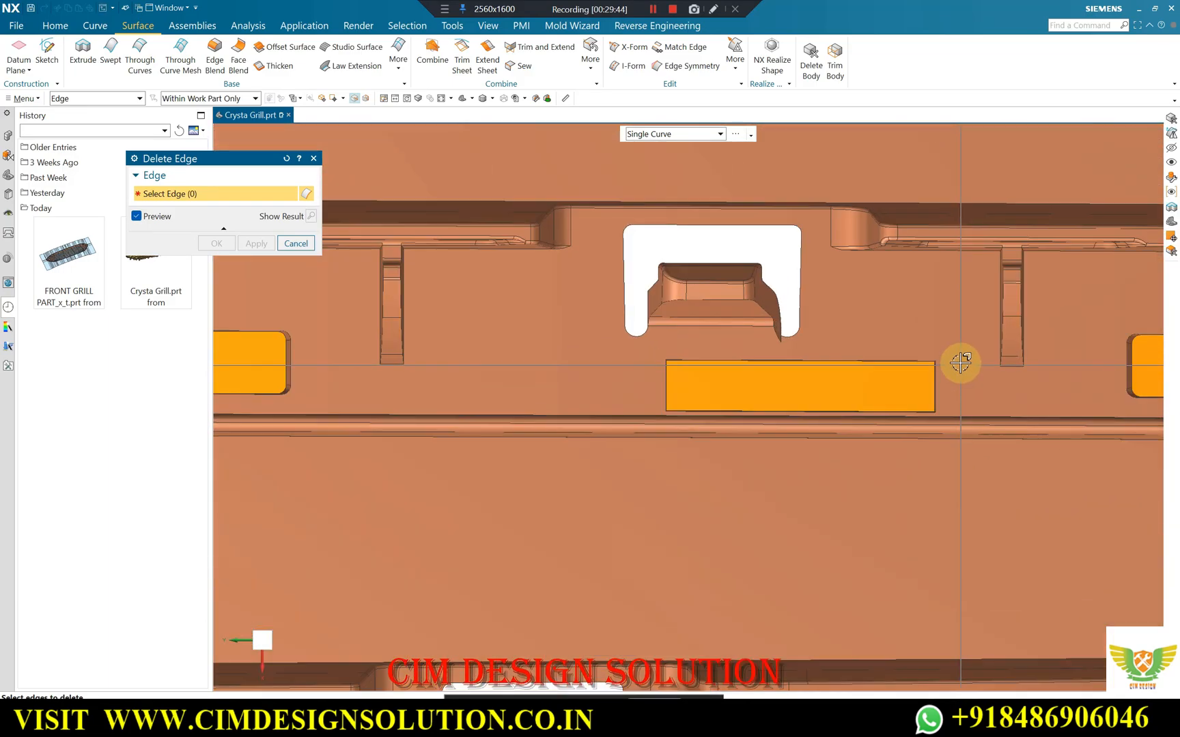
pyautogui.moveTo(632, 435); pyautogui.dragTo(634, 432)
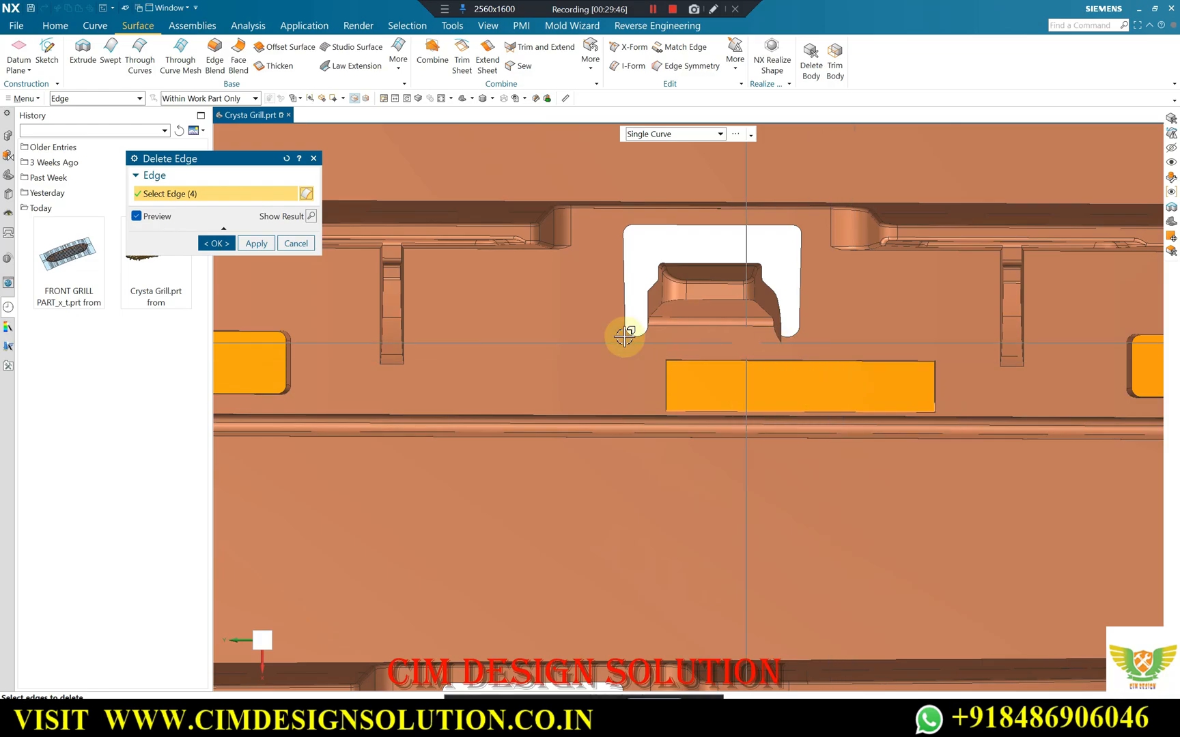
pyautogui.moveTo(481, 336); pyautogui.dragTo(506, 308, button='middle')
pyautogui.scroll(3, 743, 402)
pyautogui.scroll(8, 617, 413)
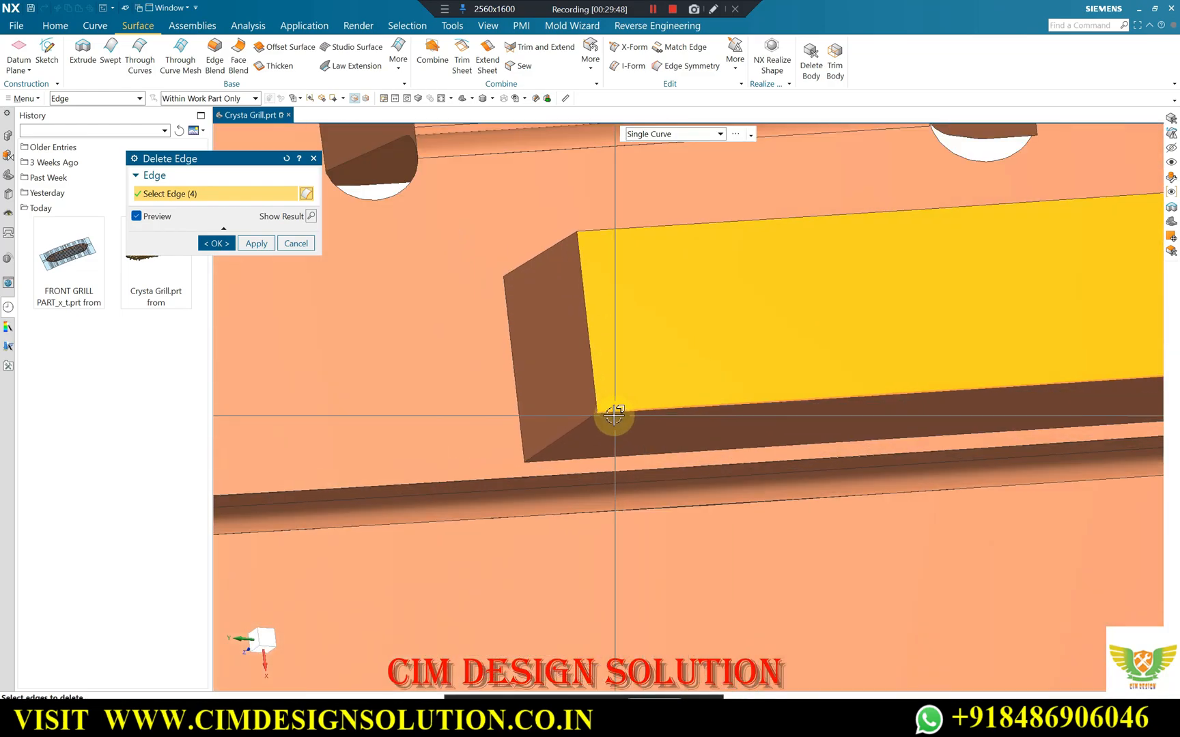
pyautogui.scroll(-8, 587, 404)
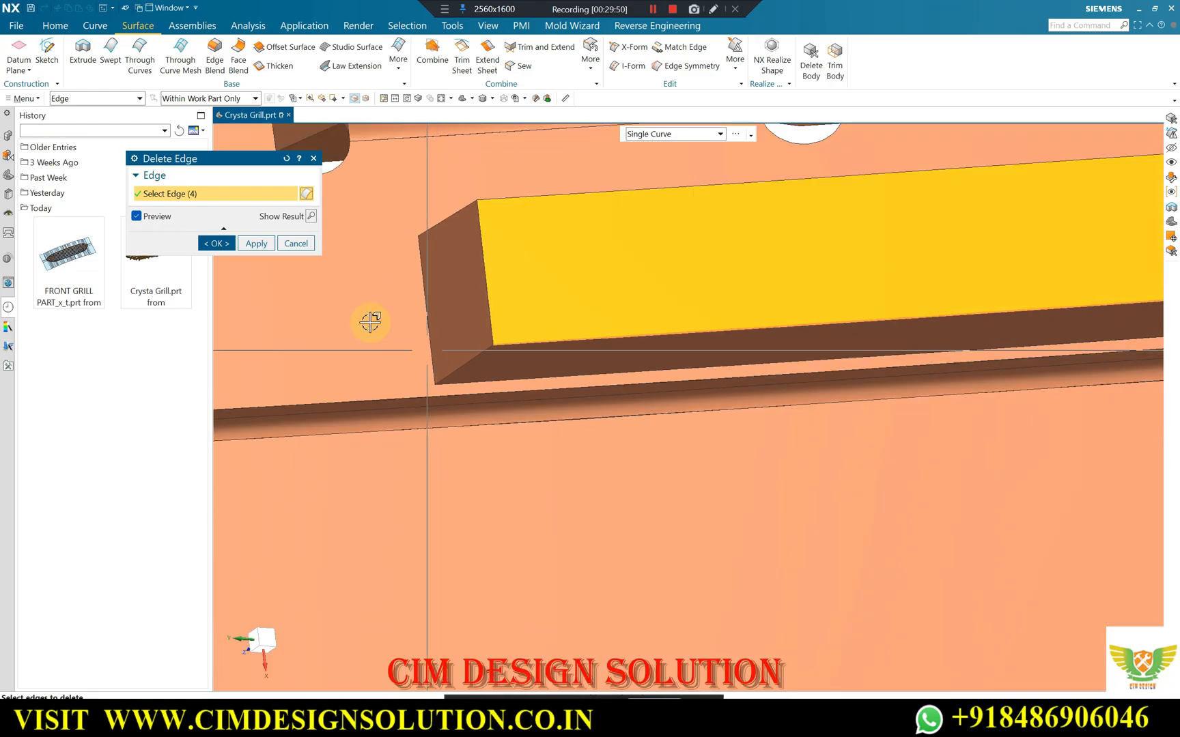
pyautogui.click(254, 244)
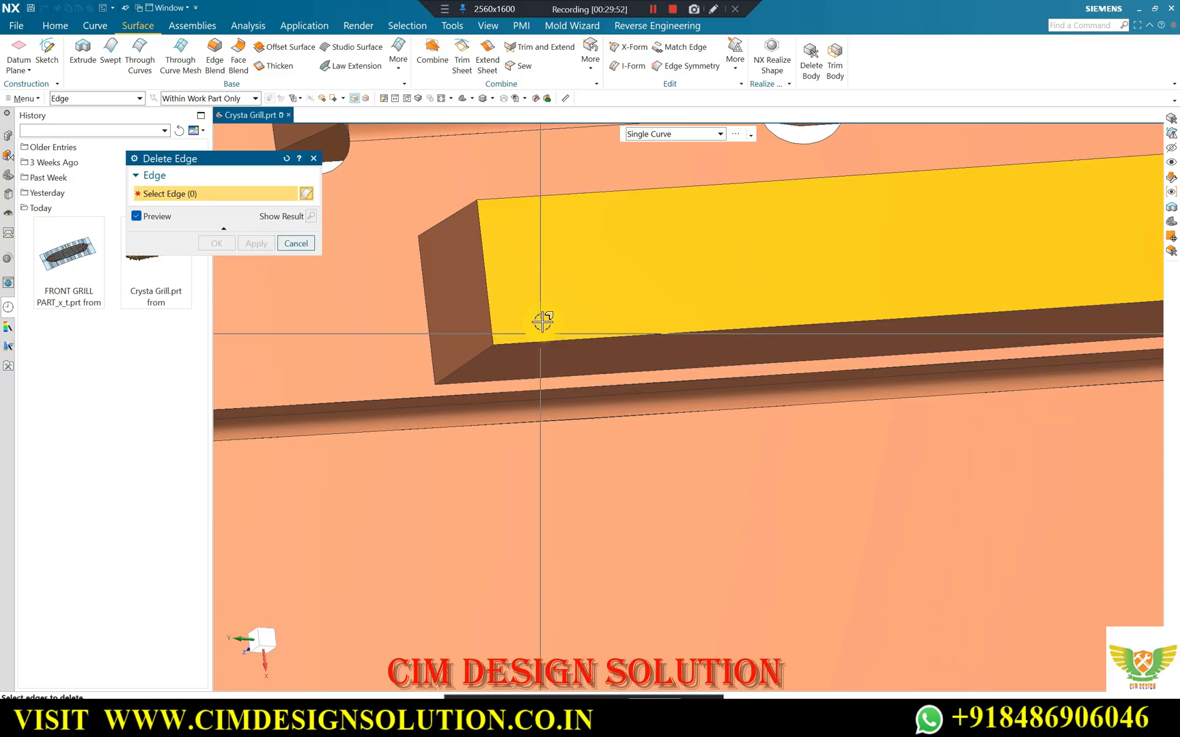
pyautogui.scroll(-6, 585, 280)
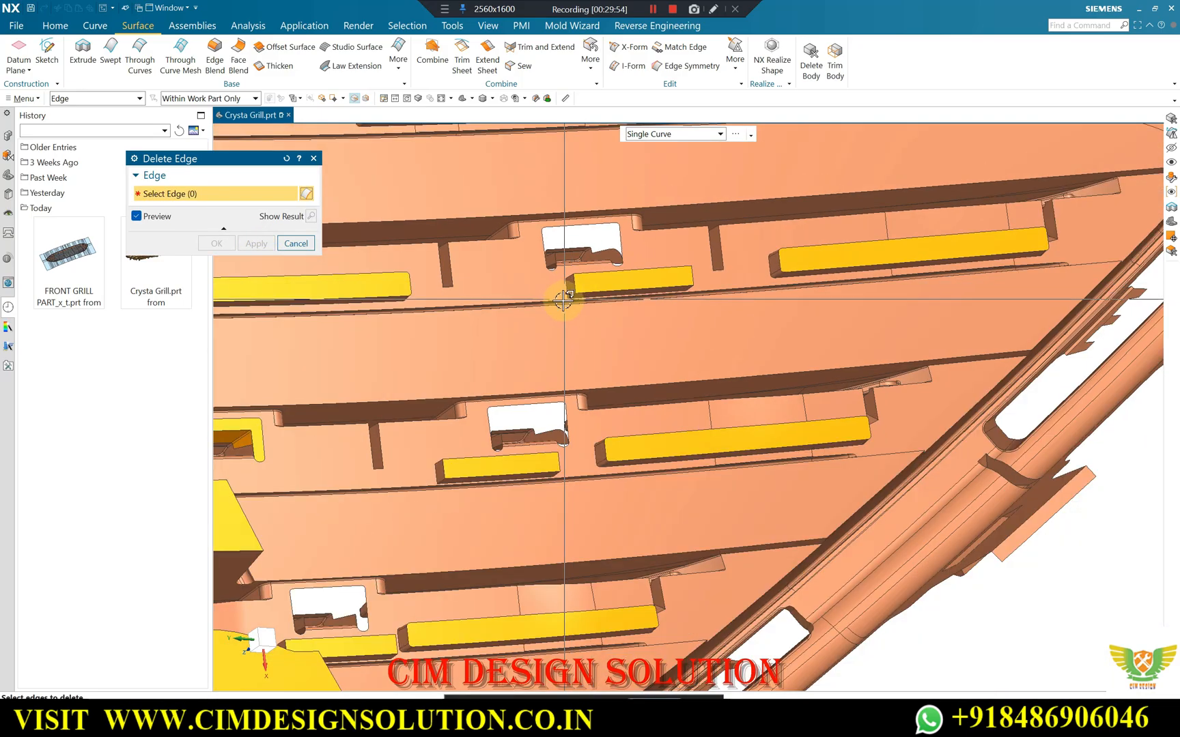
pyautogui.scroll(2, 760, 282)
pyautogui.scroll(-3, 760, 282)
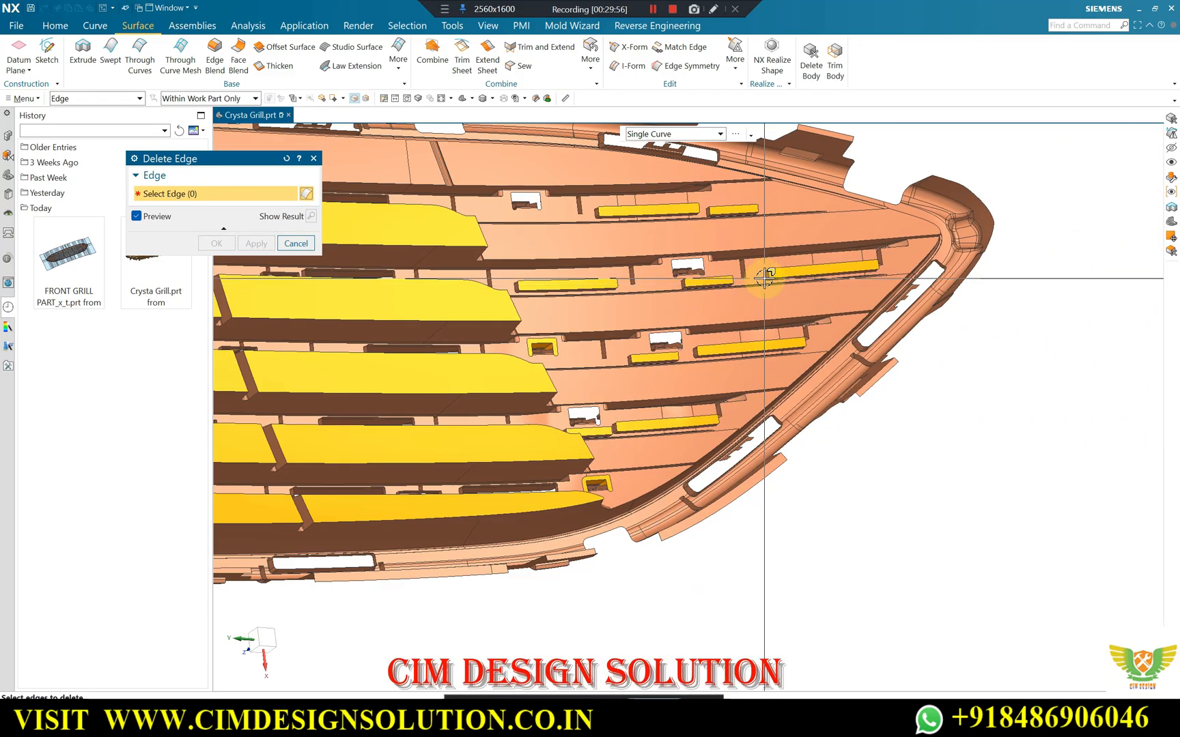
pyautogui.click(296, 243)
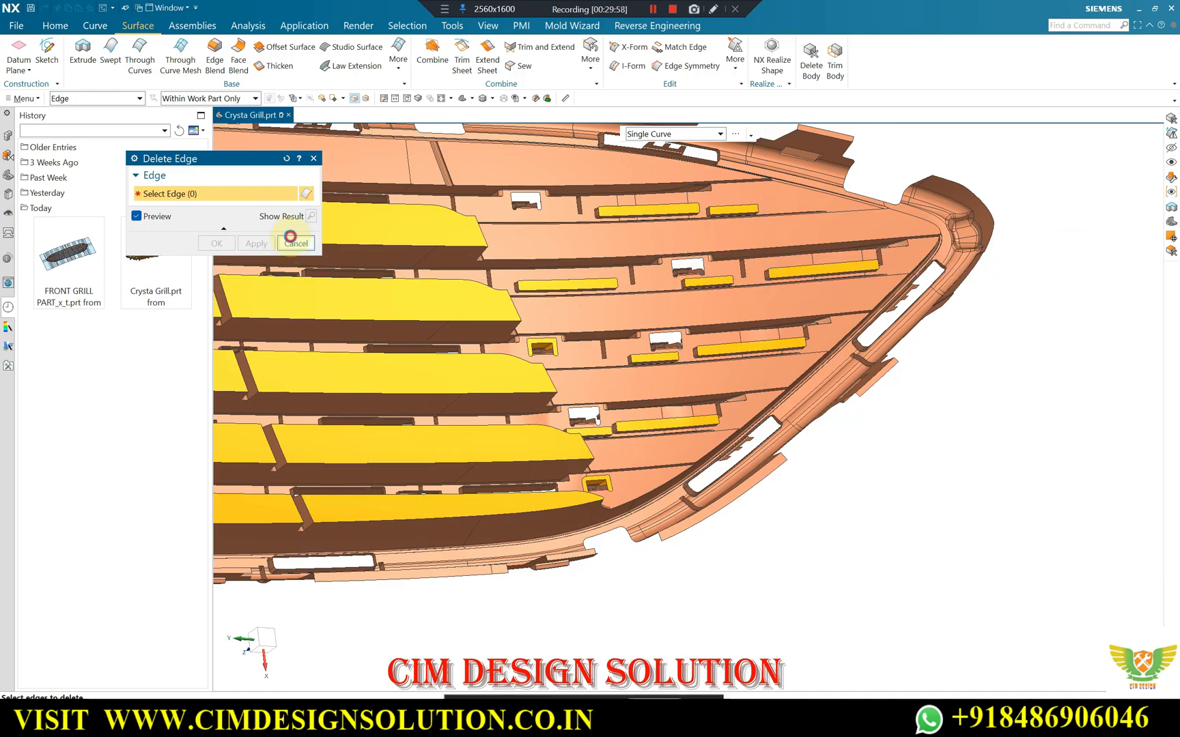
# Rerun Examine Geometry on the entire grille sheet and highlight all results.
pyautogui.click(25, 99)
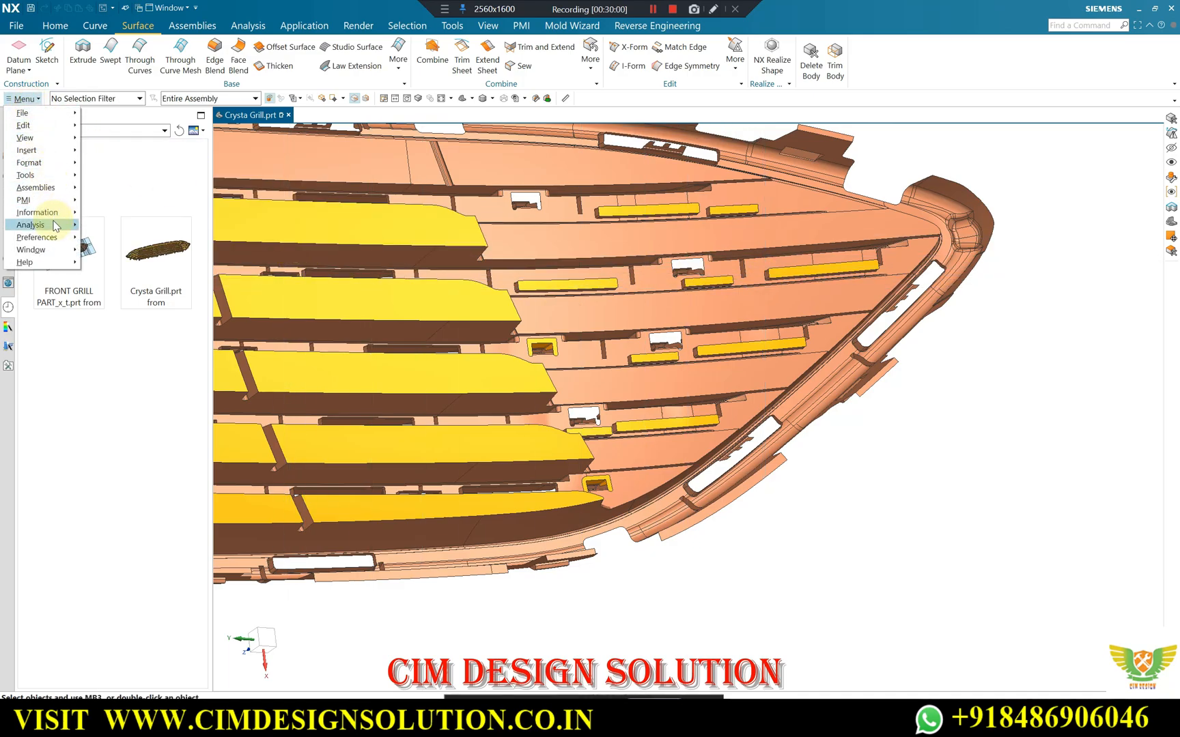
pyautogui.click(54, 224)
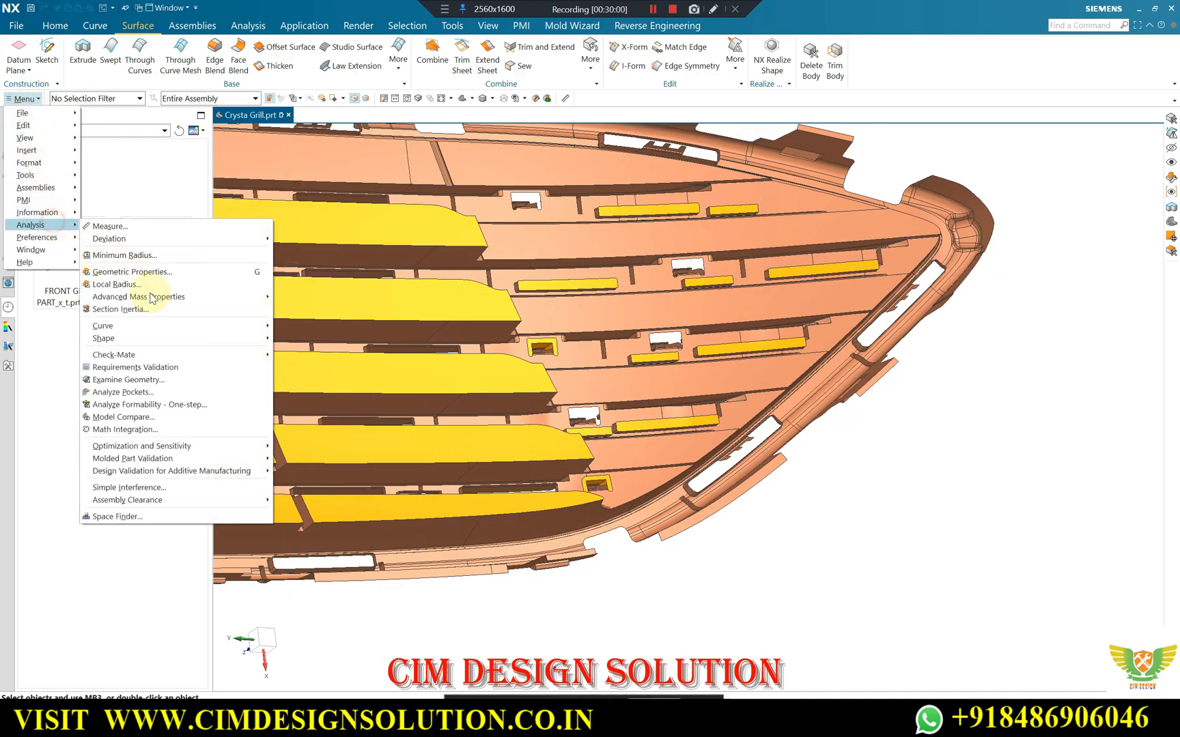
pyautogui.click(137, 380)
pyautogui.scroll(-4, 915, 330)
pyautogui.moveTo(1013, 207); pyautogui.dragTo(372, 498)
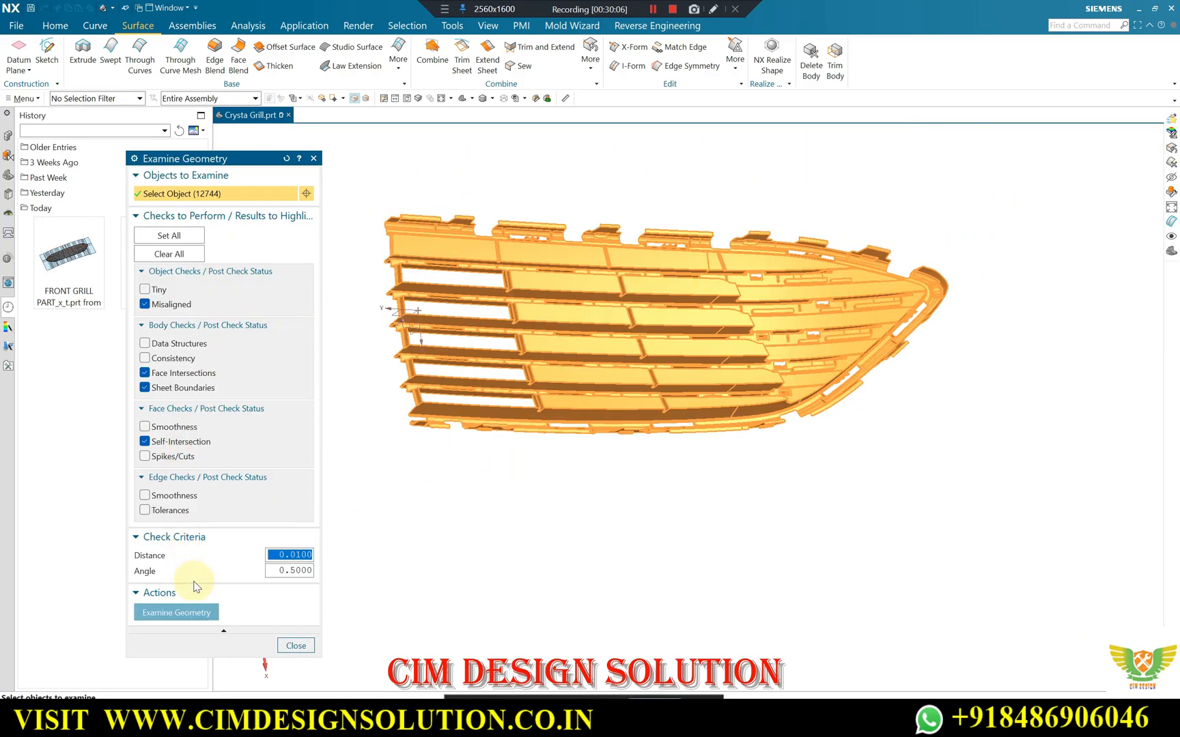
pyautogui.click(195, 616)
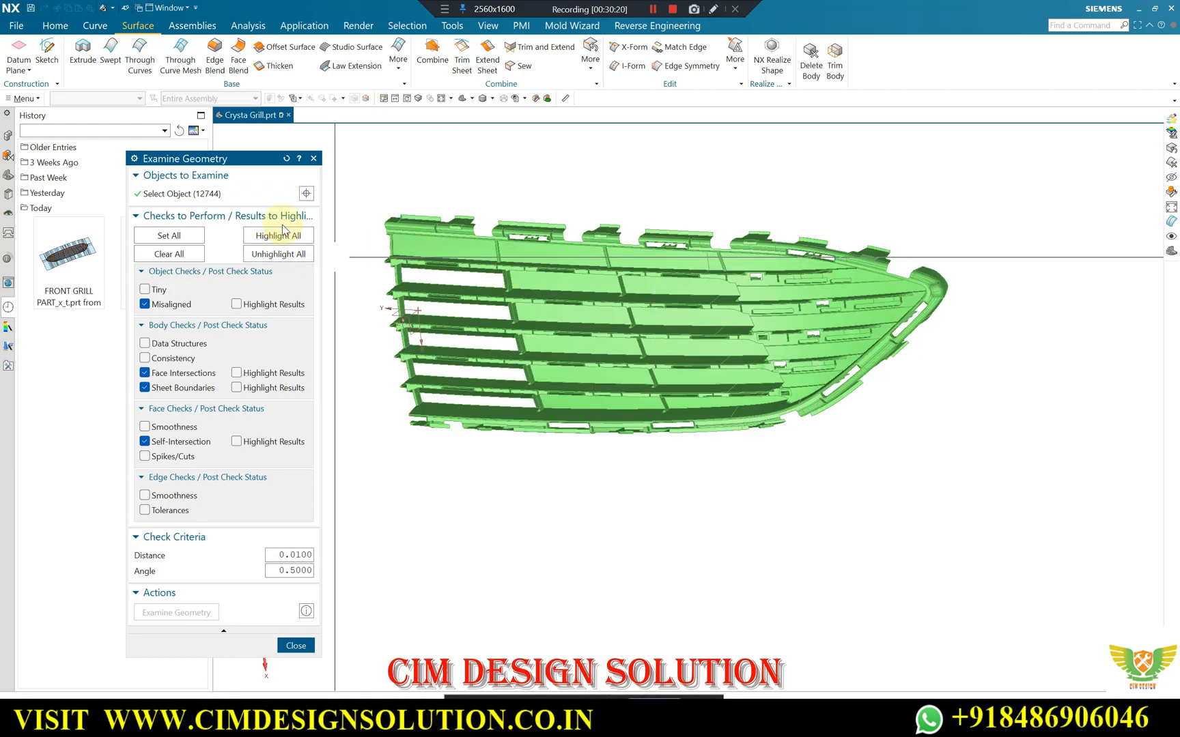
pyautogui.click(278, 235)
pyautogui.click(290, 647)
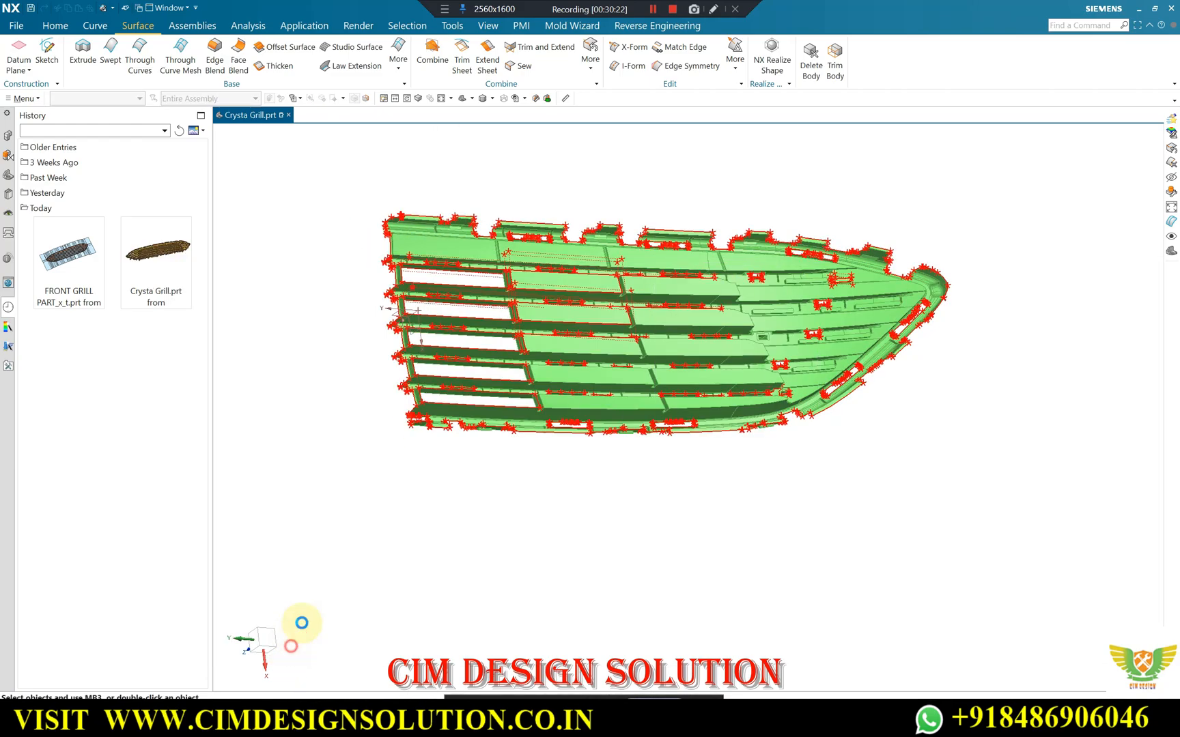
# Check the highlighted results around the clip cutouts and short slot patches at the tapered end of the grille.
pyautogui.scroll(5, 790, 323)
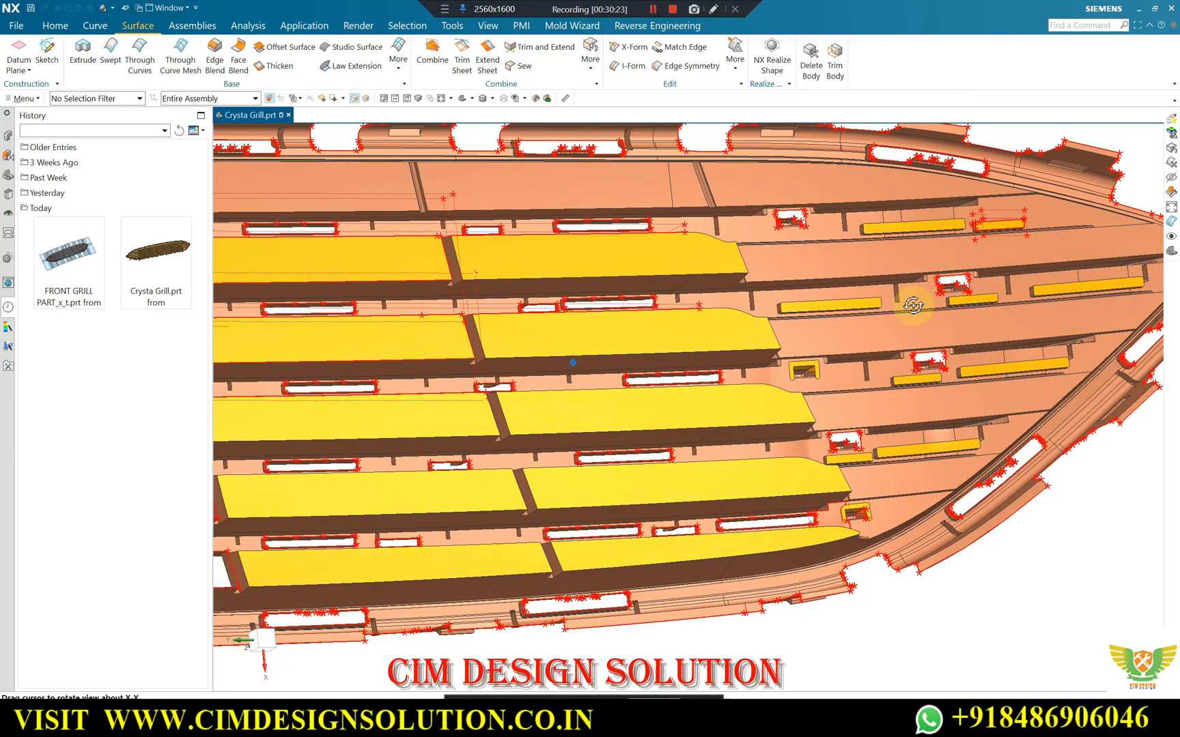
pyautogui.moveTo(913, 306); pyautogui.dragTo(964, 338, button='middle')
pyautogui.scroll(6, 969, 340)
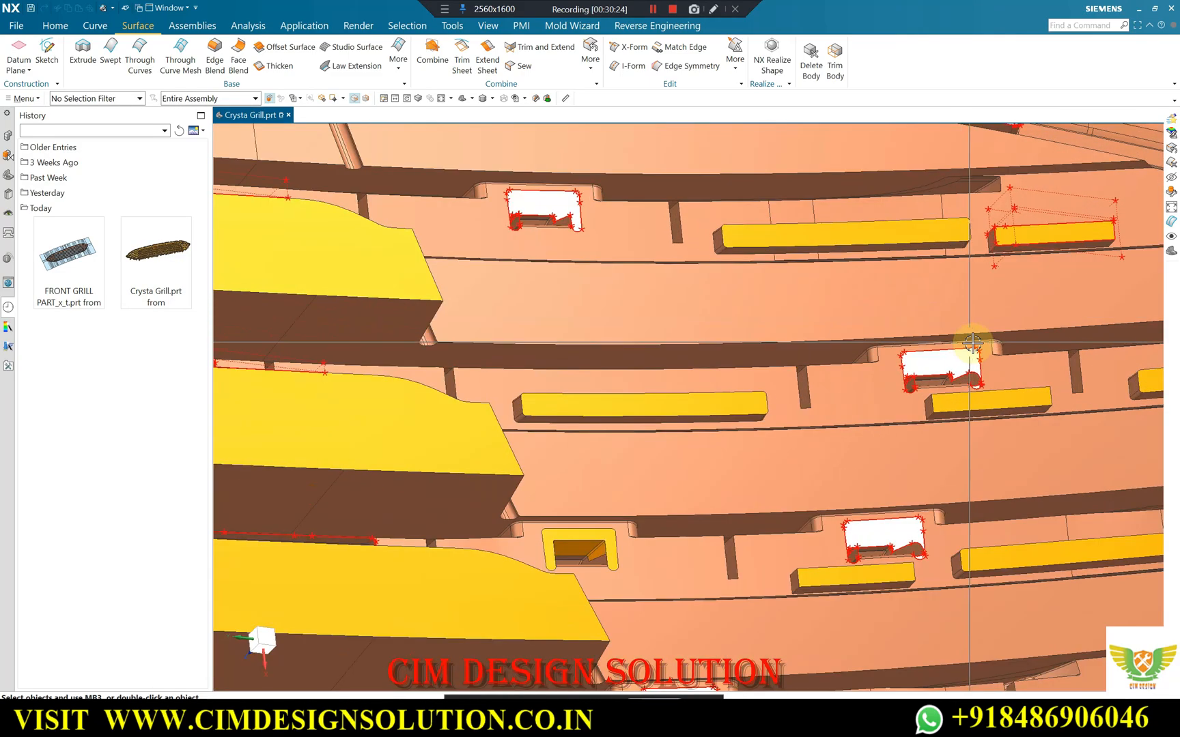
pyautogui.scroll(-3, 900, 344)
pyautogui.scroll(-2, 819, 287)
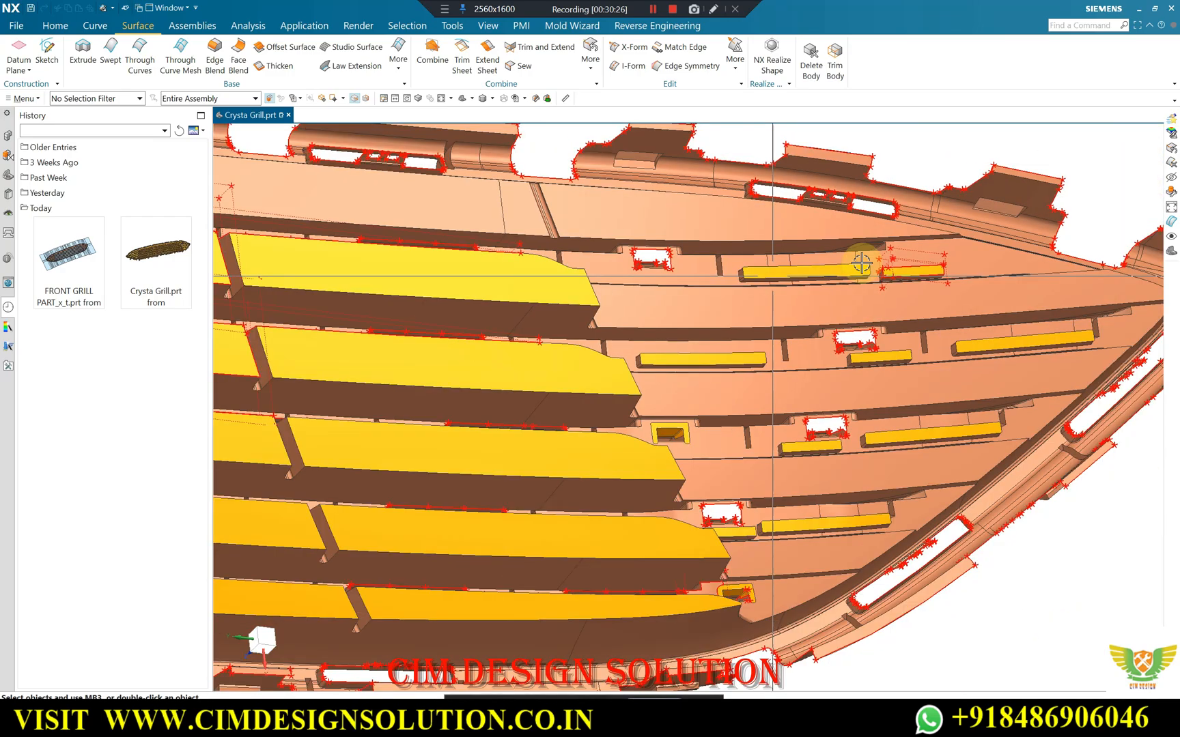
pyautogui.scroll(6, 904, 271)
pyautogui.scroll(-3, 821, 255)
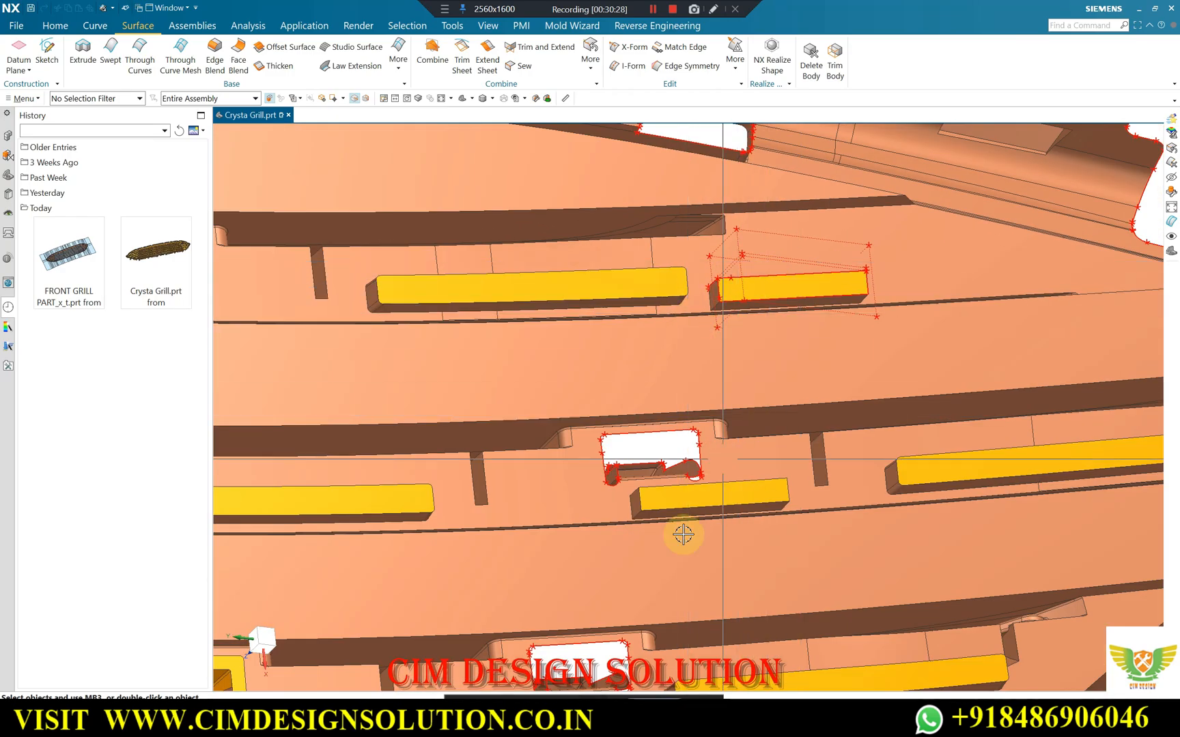
# Switch to the Google Meet call, admit the waiting participant, and return to the grille model in NX.
pyautogui.moveTo(637, 717)
pyautogui.click(562, 642)
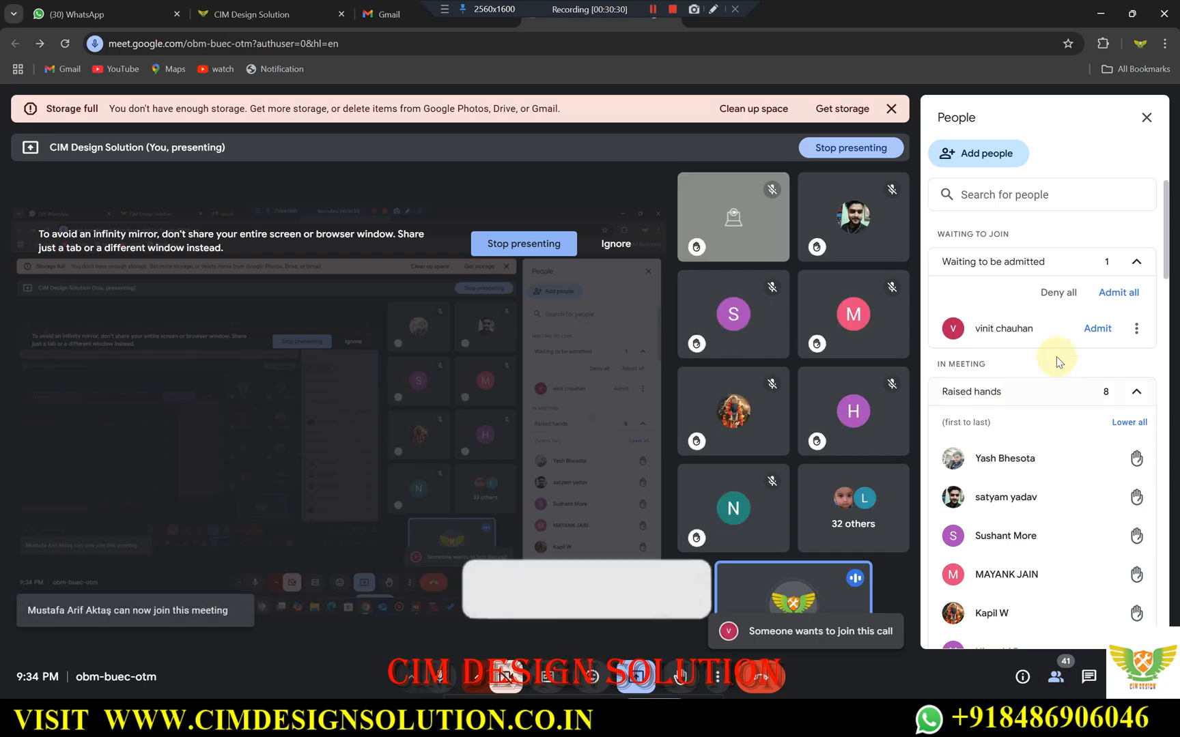
pyautogui.click(1095, 326)
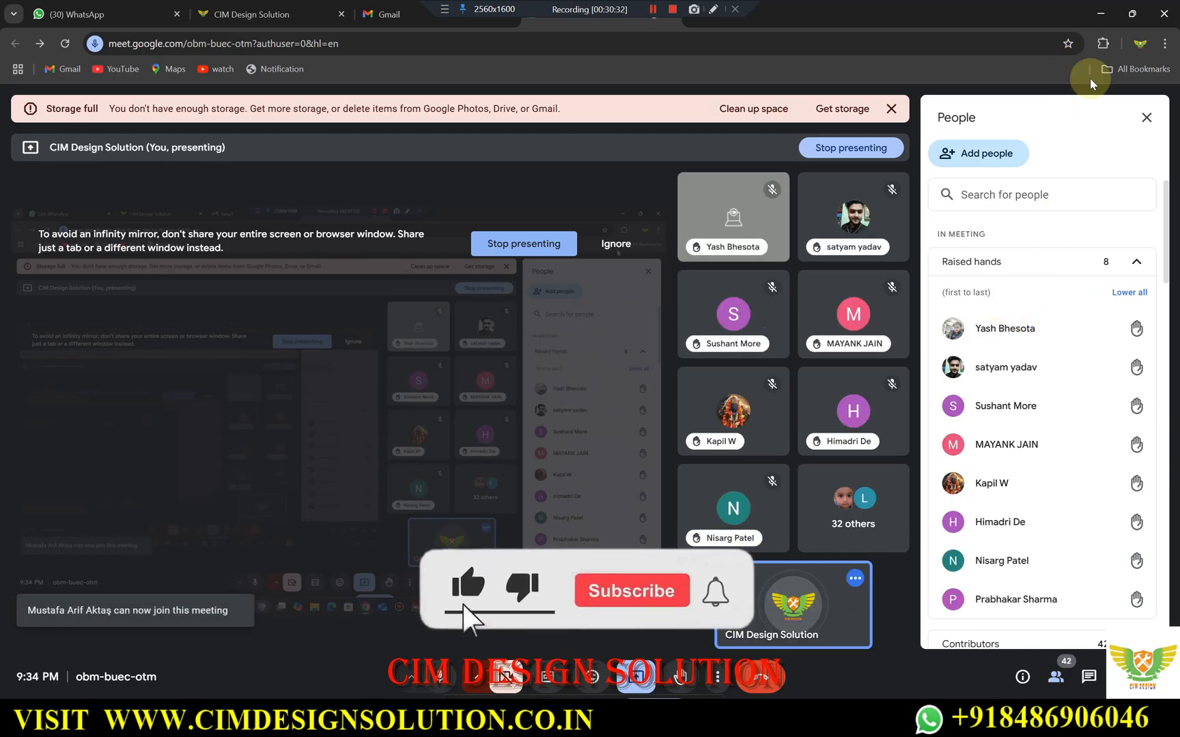
pyautogui.click(1100, 14)
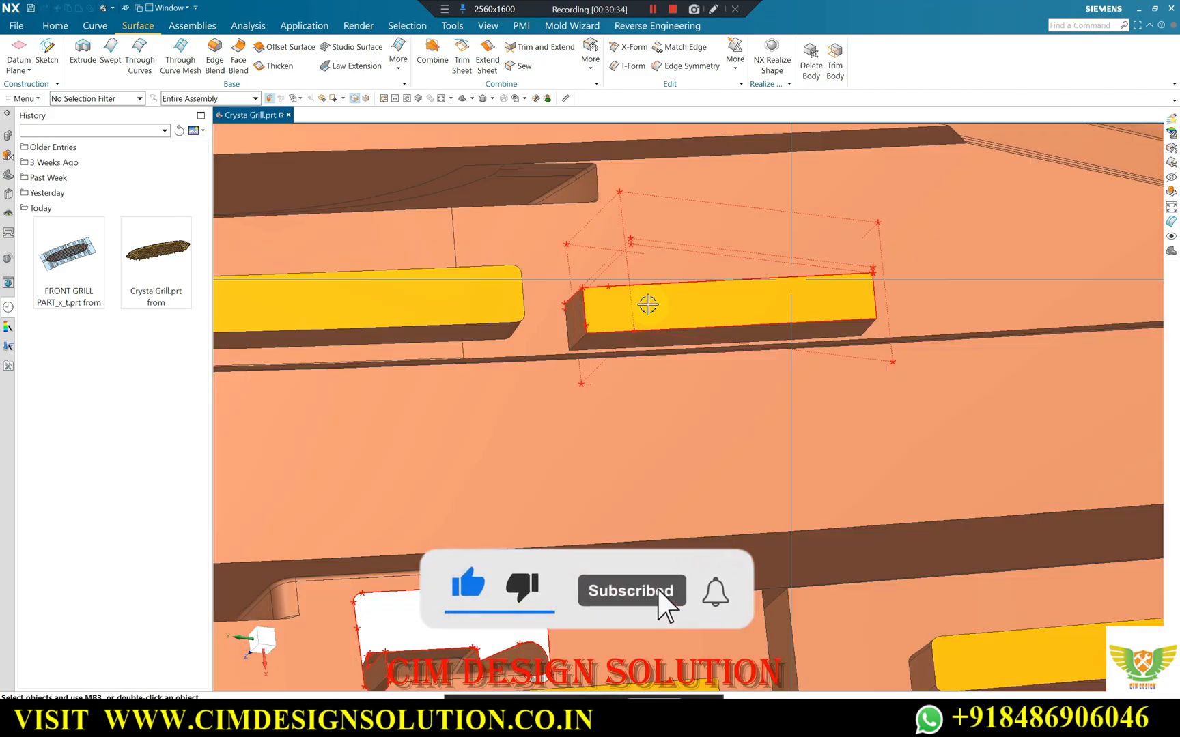
# Examine the highlighted edges around the short rectangular slot patch and across the tapered end of the grille.
pyautogui.scroll(-3, 647, 305)
pyautogui.scroll(-2, 785, 284)
pyautogui.scroll(5, 740, 285)
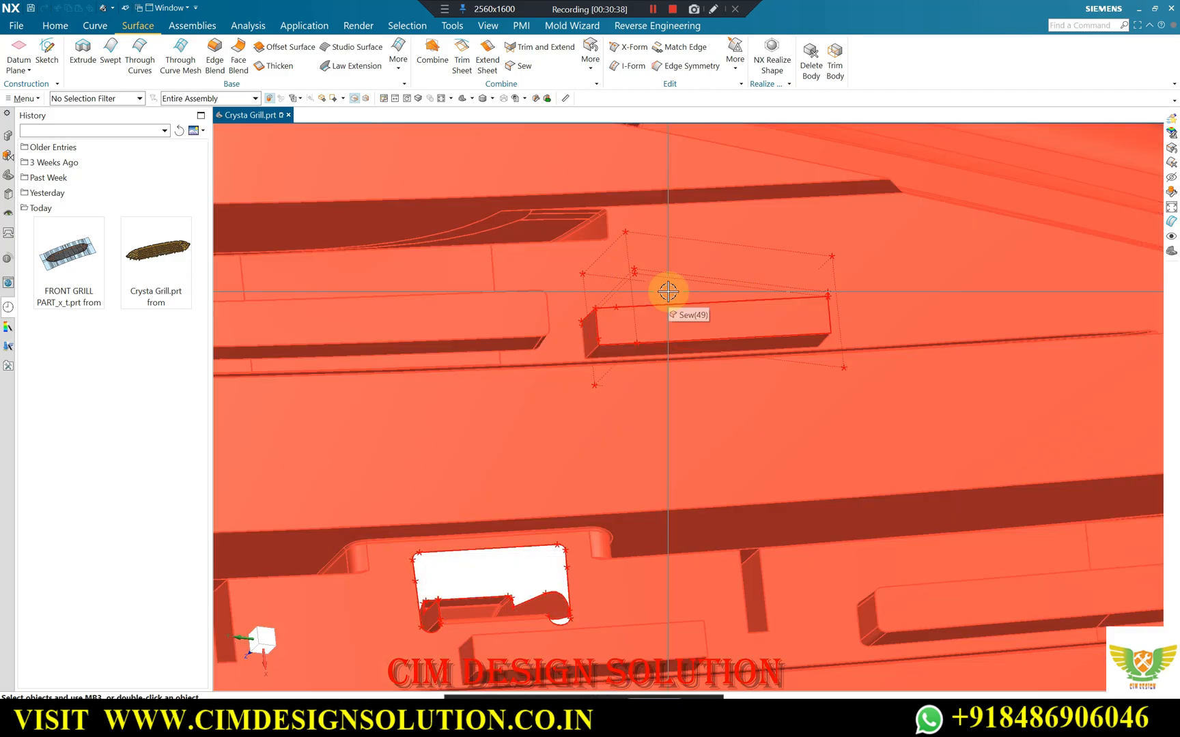
pyautogui.scroll(-4, 723, 284)
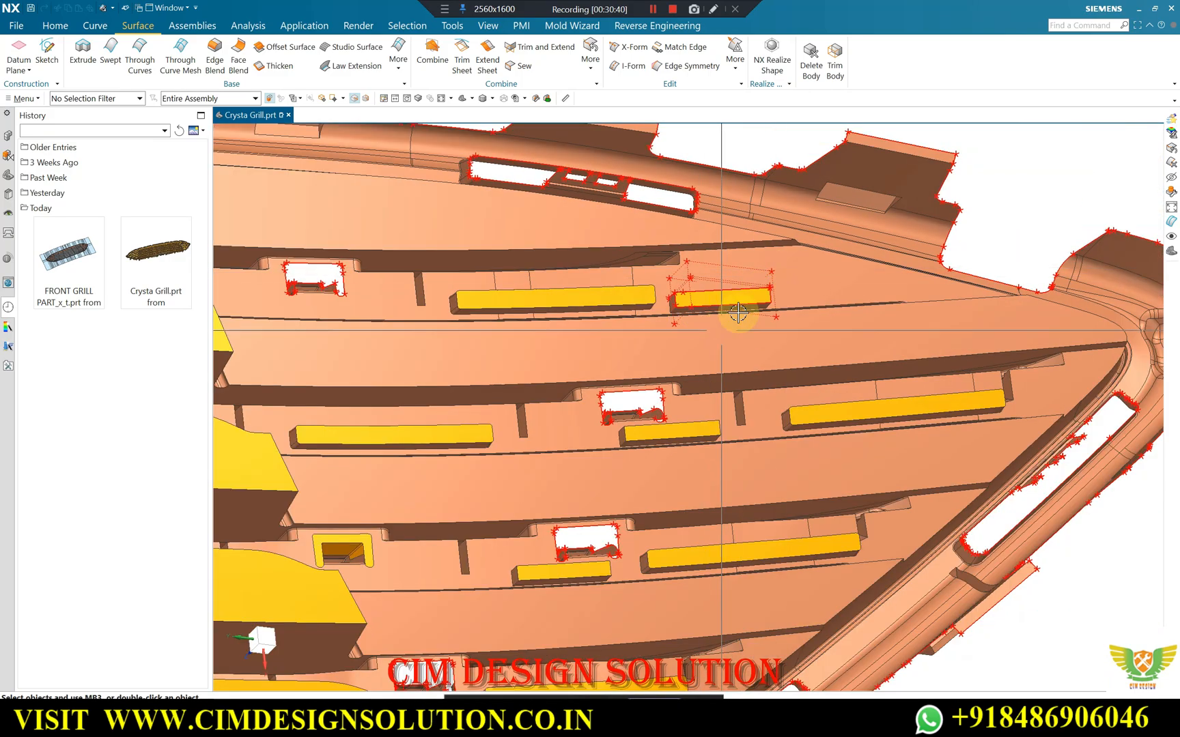
pyautogui.scroll(-5, 752, 262)
pyautogui.moveTo(838, 305); pyautogui.dragTo(426, 269, button='middle')
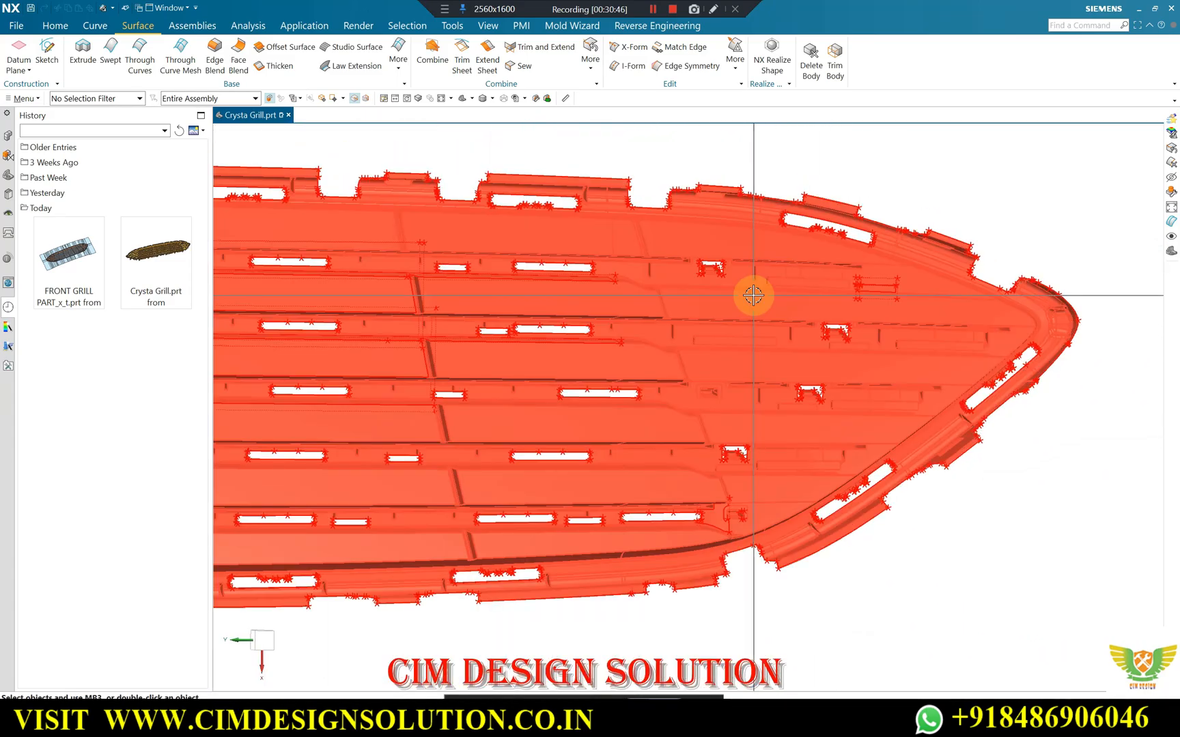
pyautogui.moveTo(753, 295); pyautogui.dragTo(762, 279, button='middle')
pyautogui.scroll(8, 782, 315)
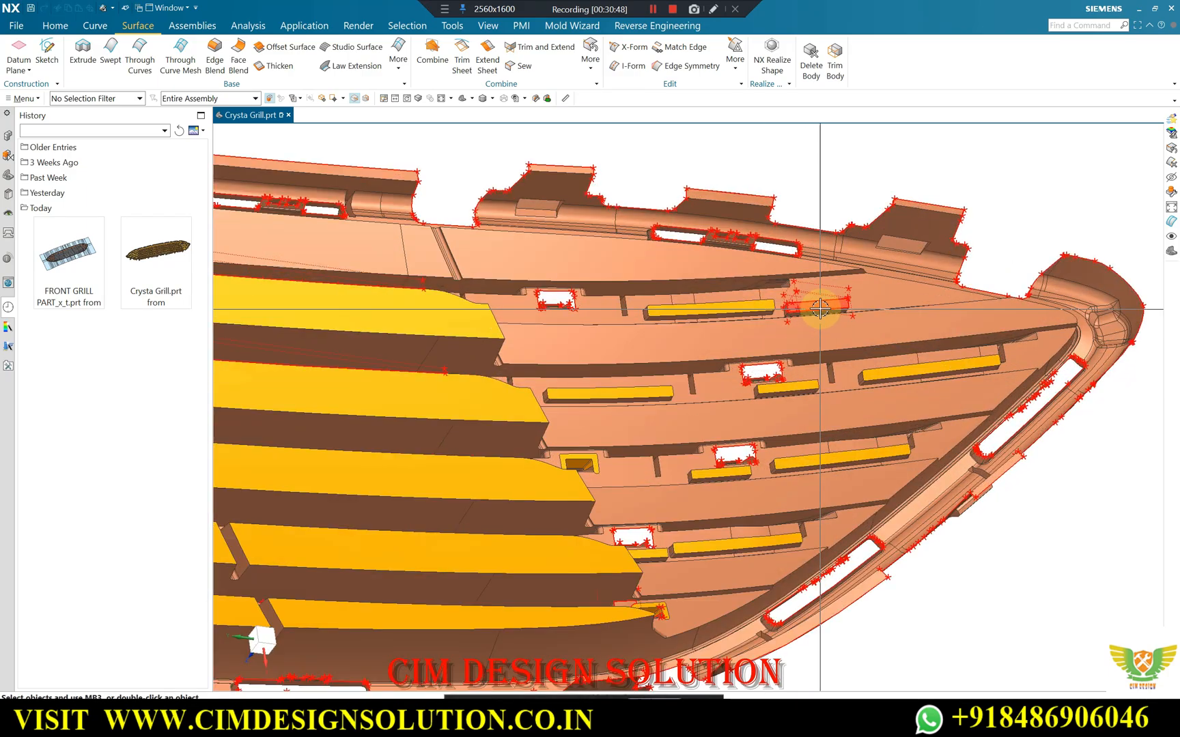
pyautogui.scroll(6, 832, 308)
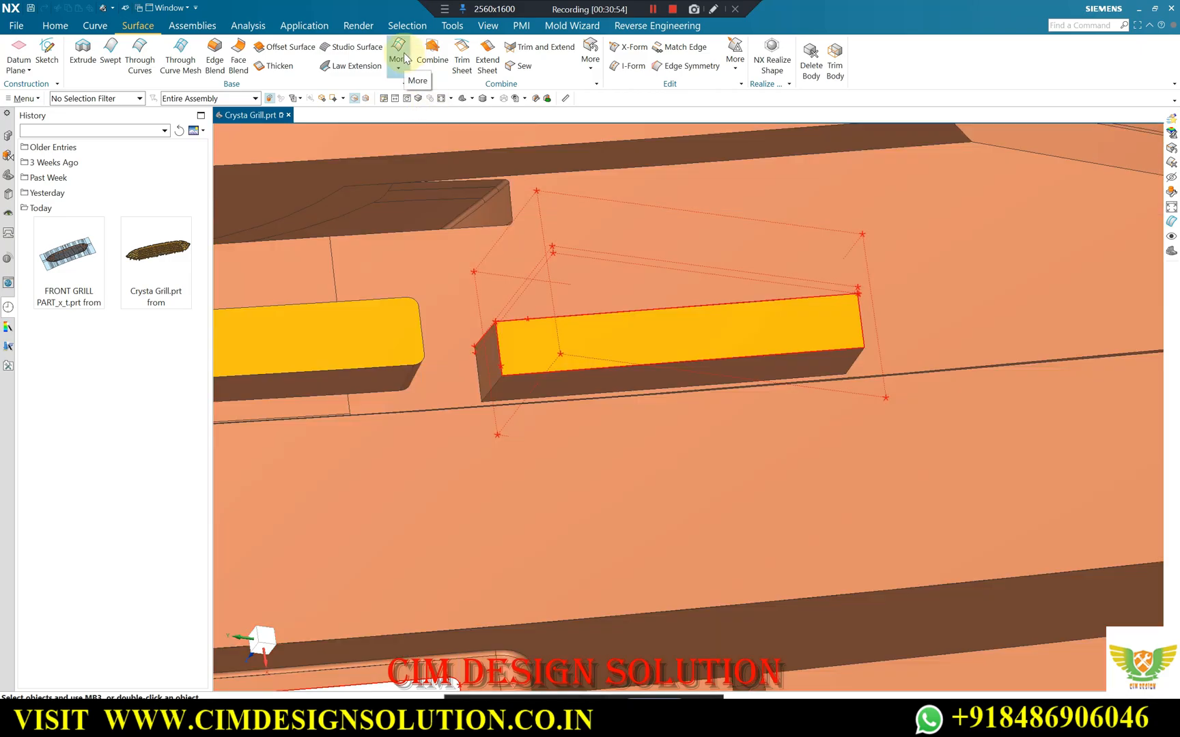
pyautogui.scroll(-10, 798, 261)
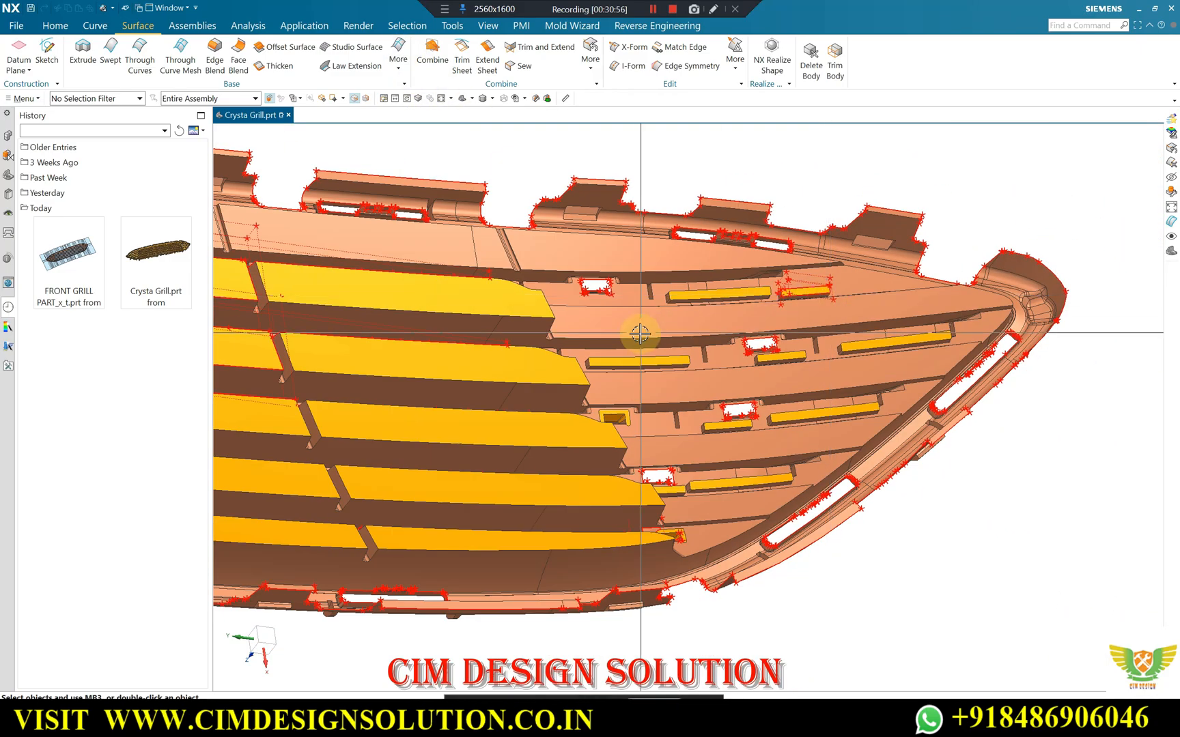
pyautogui.moveTo(640, 334); pyautogui.dragTo(624, 377, button='middle')
pyautogui.scroll(5, 405, 326)
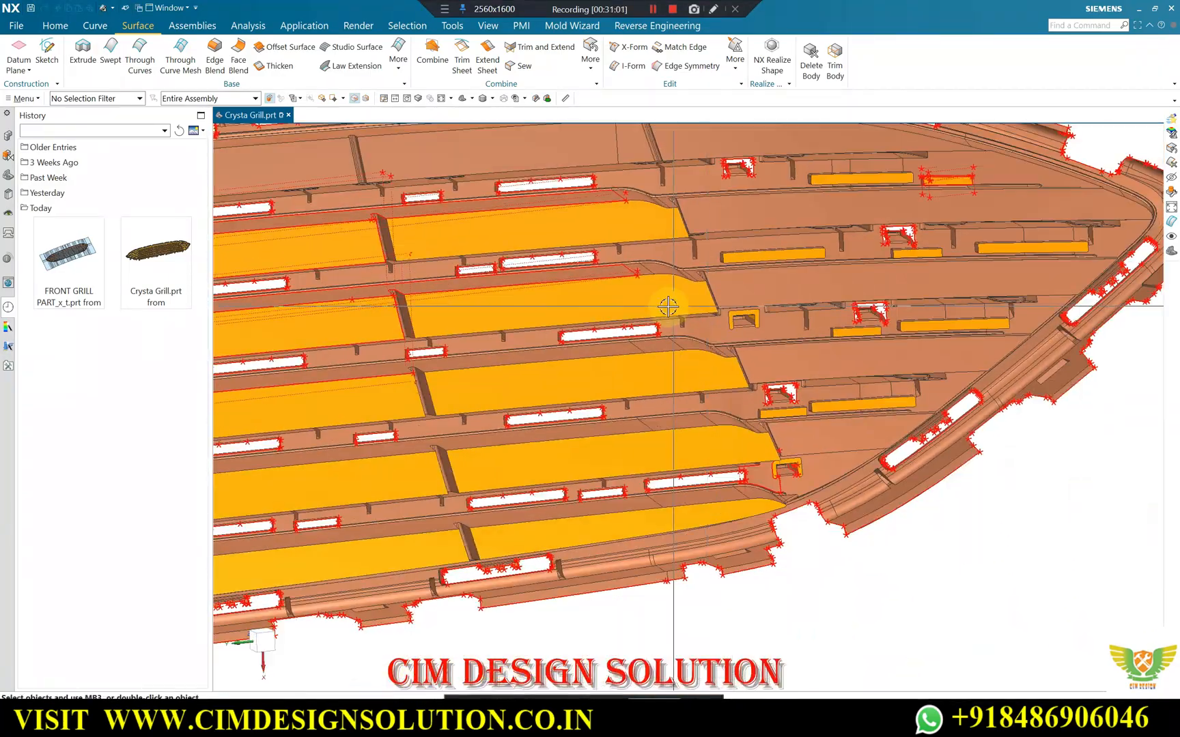
pyautogui.moveTo(668, 306); pyautogui.dragTo(602, 266, button='middle')
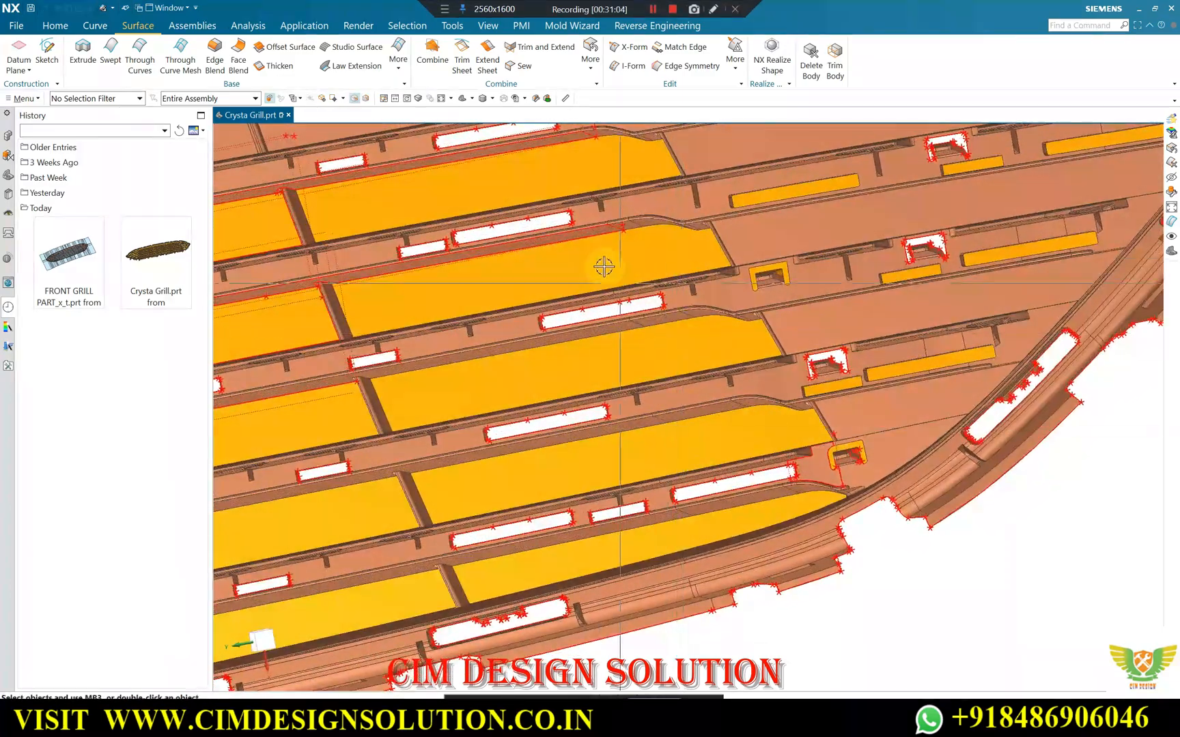
# Start Delete Edge and clear the geometry examination highlights from the display.
pyautogui.scroll(2, 353, 297)
pyautogui.scroll(-5, 529, 287)
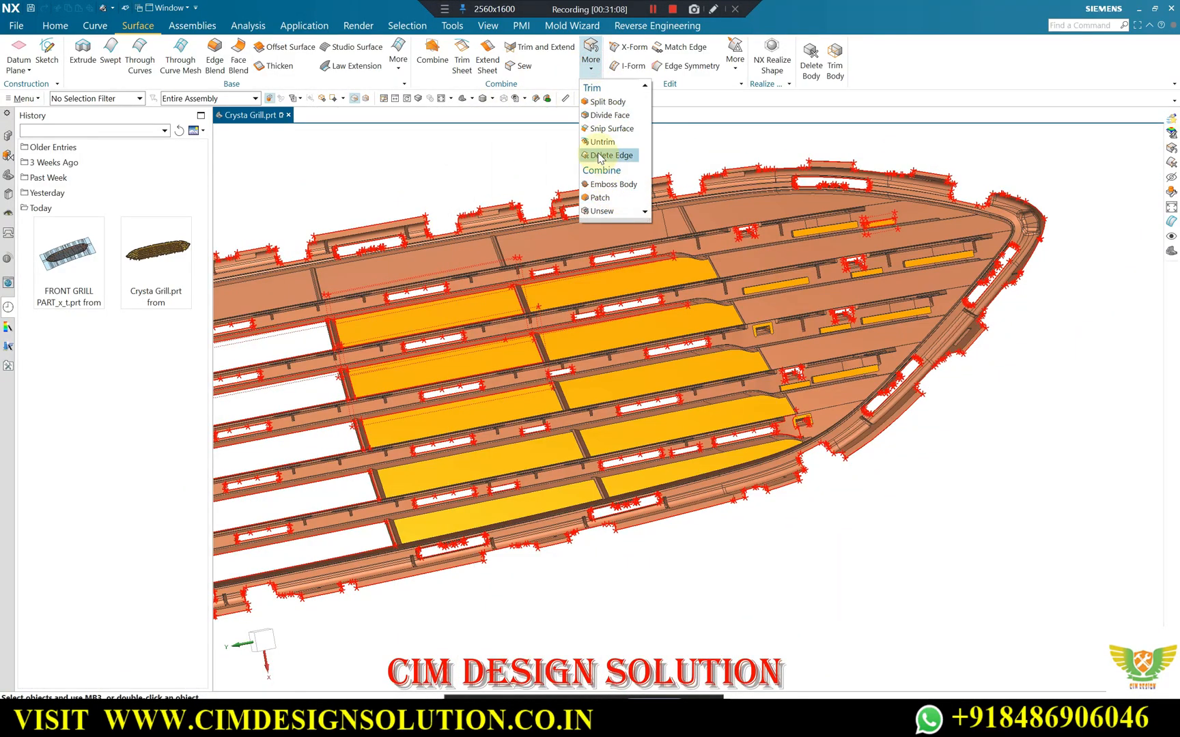
pyautogui.moveTo(479, 178); pyautogui.dragTo(442, 282, button='middle')
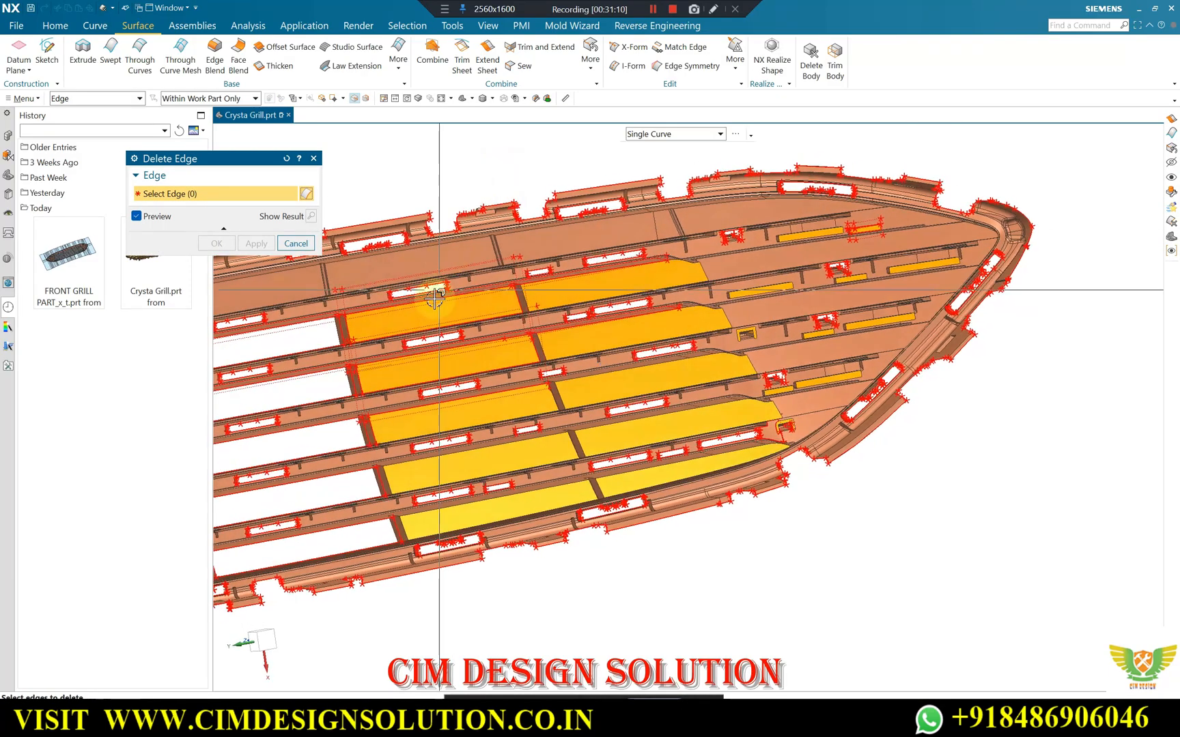
pyautogui.scroll(2, 451, 313)
pyautogui.scroll(-4, 449, 310)
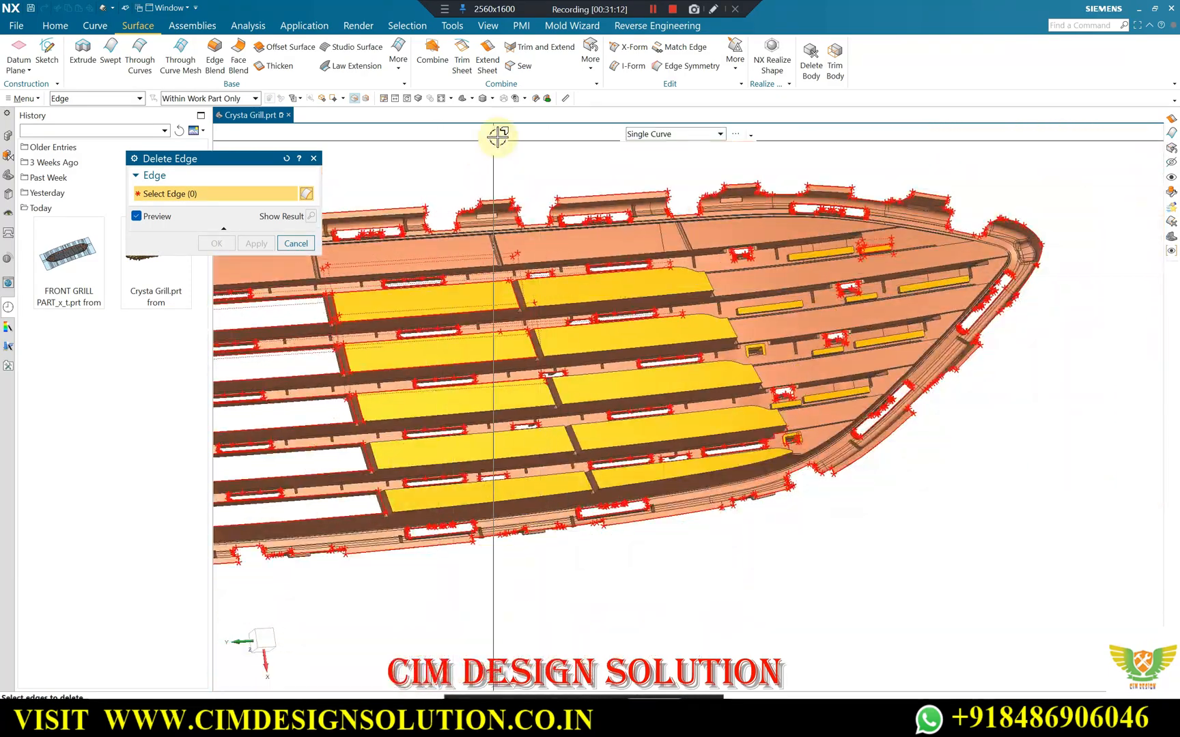
pyautogui.rightClick(522, 148)
pyautogui.click(403, 170)
pyautogui.rightClick(536, 150)
pyautogui.scroll(5, 654, 278)
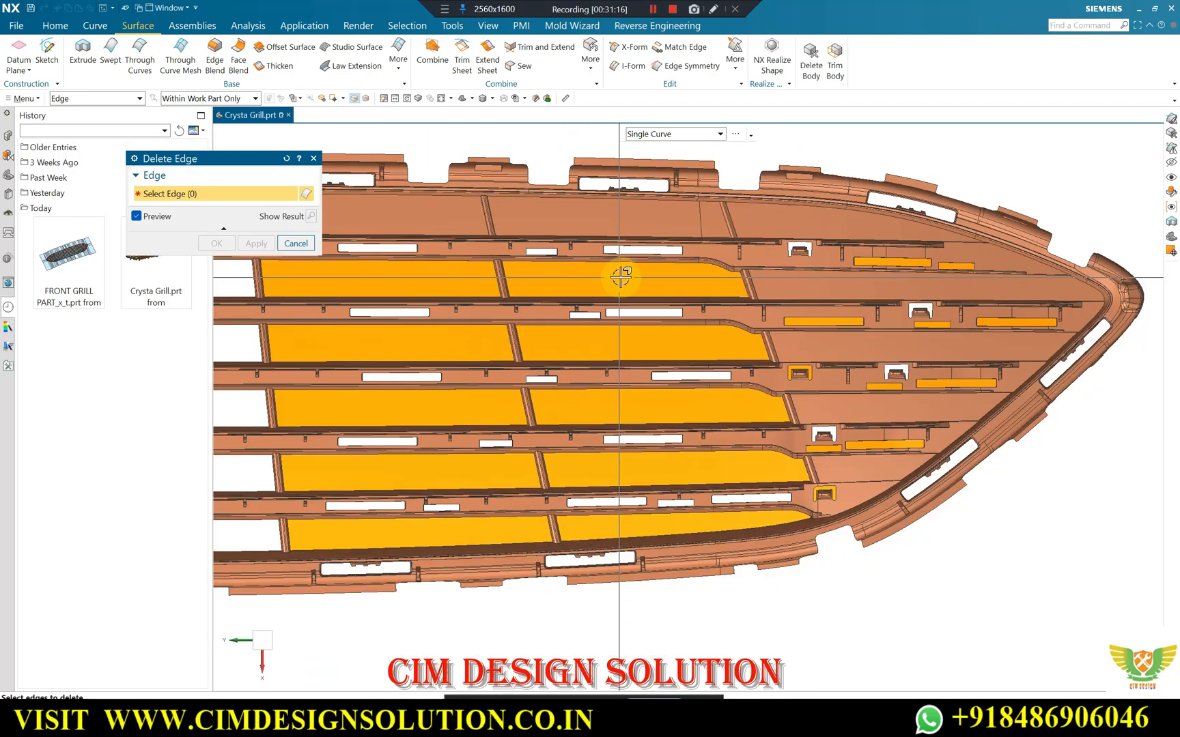
# Try to delete the boundary edges of the short and long open slots in the upper rib with Delete Edge.
pyautogui.scroll(2, 747, 264)
pyautogui.moveTo(791, 254); pyautogui.dragTo(403, 325)
pyautogui.moveTo(813, 261); pyautogui.dragTo(381, 318)
pyautogui.moveTo(796, 257); pyautogui.dragTo(377, 328)
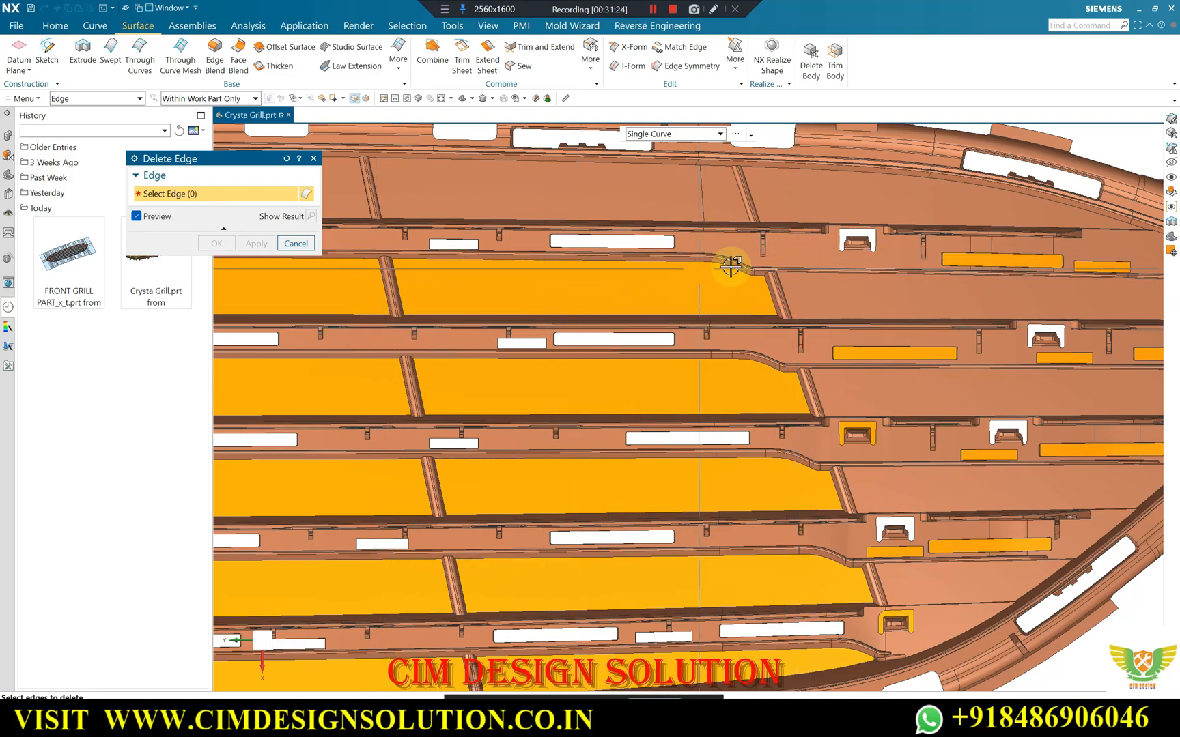
pyautogui.moveTo(431, 327); pyautogui.dragTo(374, 333)
pyautogui.scroll(5, 444, 251)
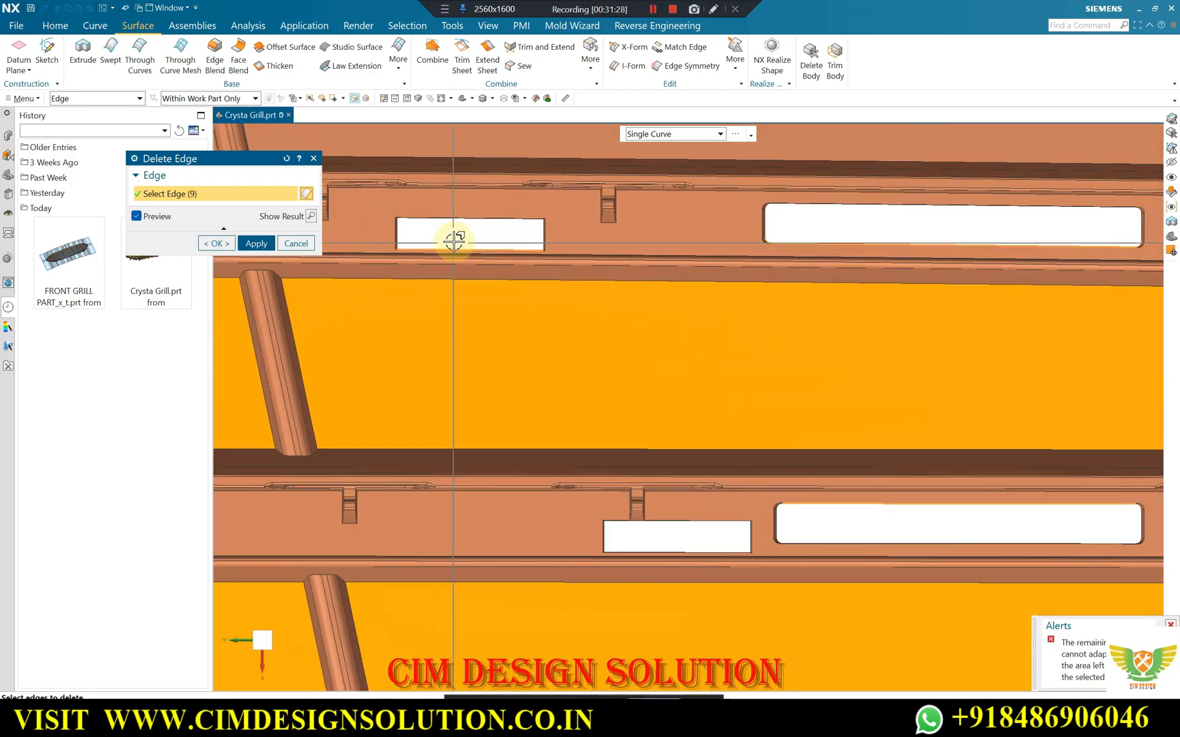
pyautogui.scroll(-3, 508, 262)
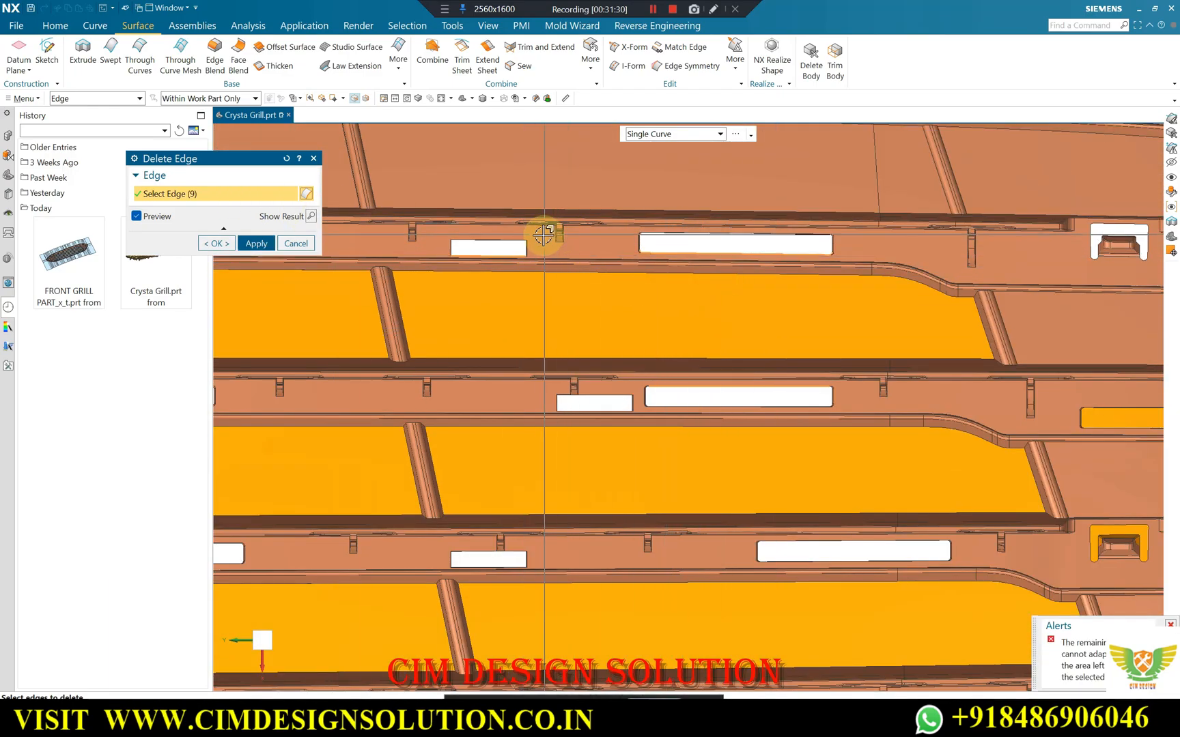
pyautogui.moveTo(465, 260); pyautogui.dragTo(448, 256)
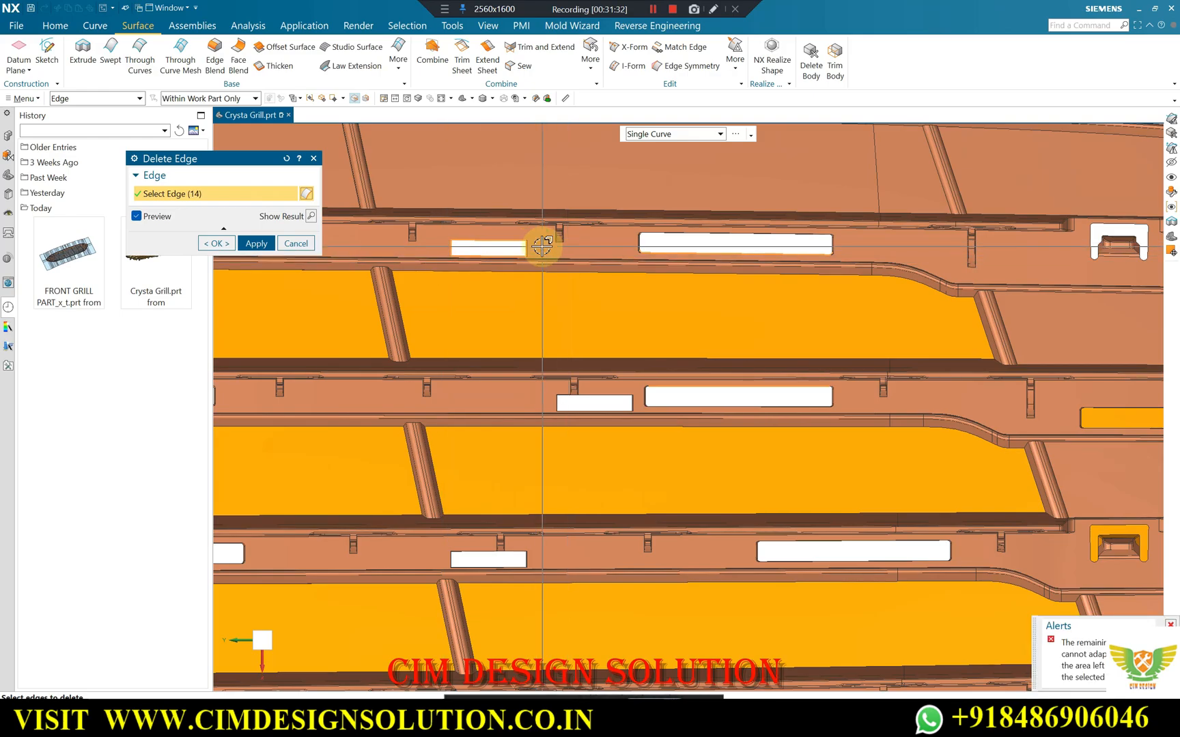
pyautogui.keyDown('shift'); pyautogui.moveTo(430, 269); pyautogui.dragTo(437, 264); pyautogui.keyUp('shift')
# Try selecting the upper rib's long slot edges from a tilted view, and leave Delete Edge without applying it.
pyautogui.scroll(-2, 512, 296)
pyautogui.moveTo(579, 309); pyautogui.dragTo(619, 319, button='middle')
pyautogui.scroll(2, 661, 256)
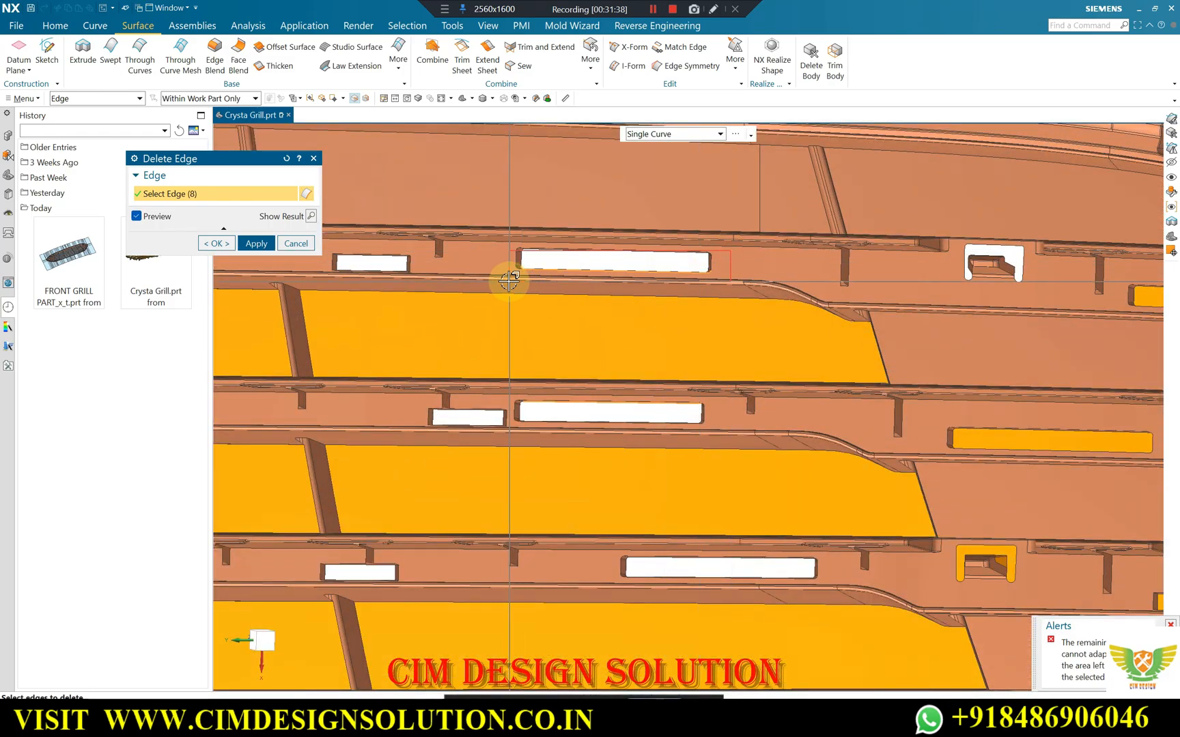
pyautogui.keyDown('shift'); pyautogui.moveTo(508, 280); pyautogui.dragTo(515, 280); pyautogui.keyUp('shift')
pyautogui.scroll(-2, 651, 296)
pyautogui.moveTo(654, 297)
pyautogui.mouseDown(button='middle')
pyautogui.moveTo(643, 264)
pyautogui.moveTo(656, 284)
pyautogui.moveTo(635, 310)
pyautogui.mouseUp(button='middle')
pyautogui.scroll(1, 615, 295)
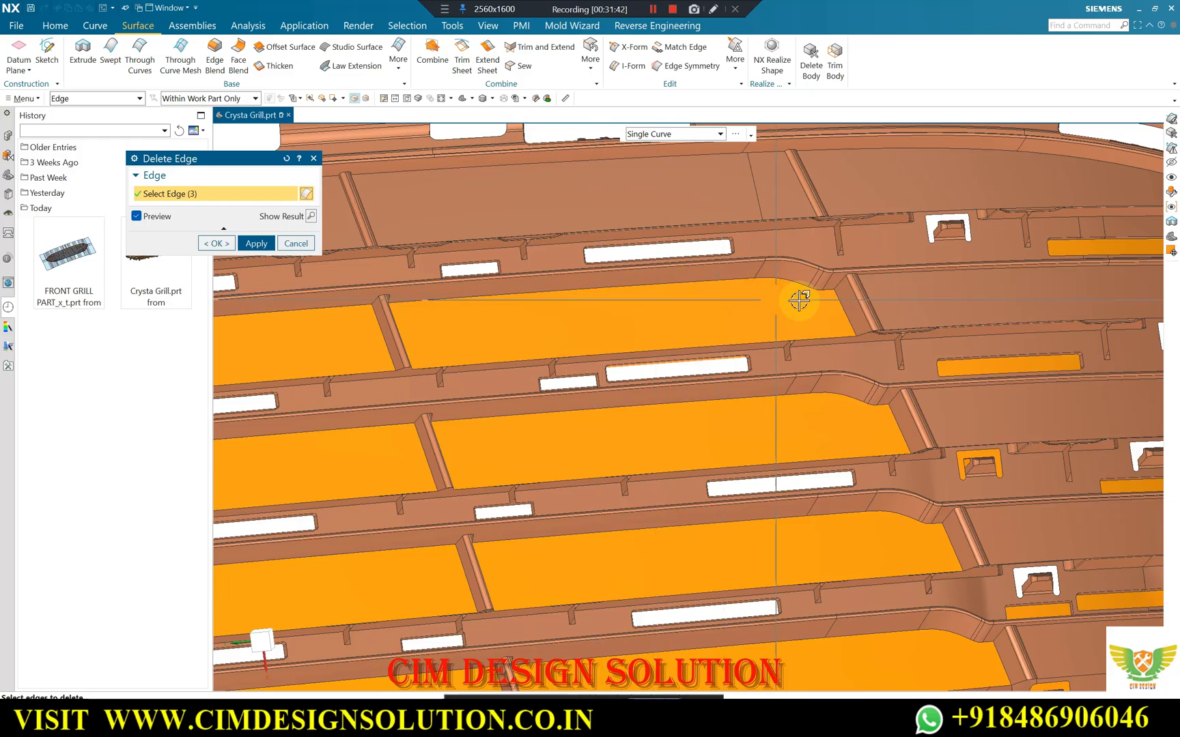
pyautogui.scroll(-4, 696, 297)
pyautogui.press('Escape')
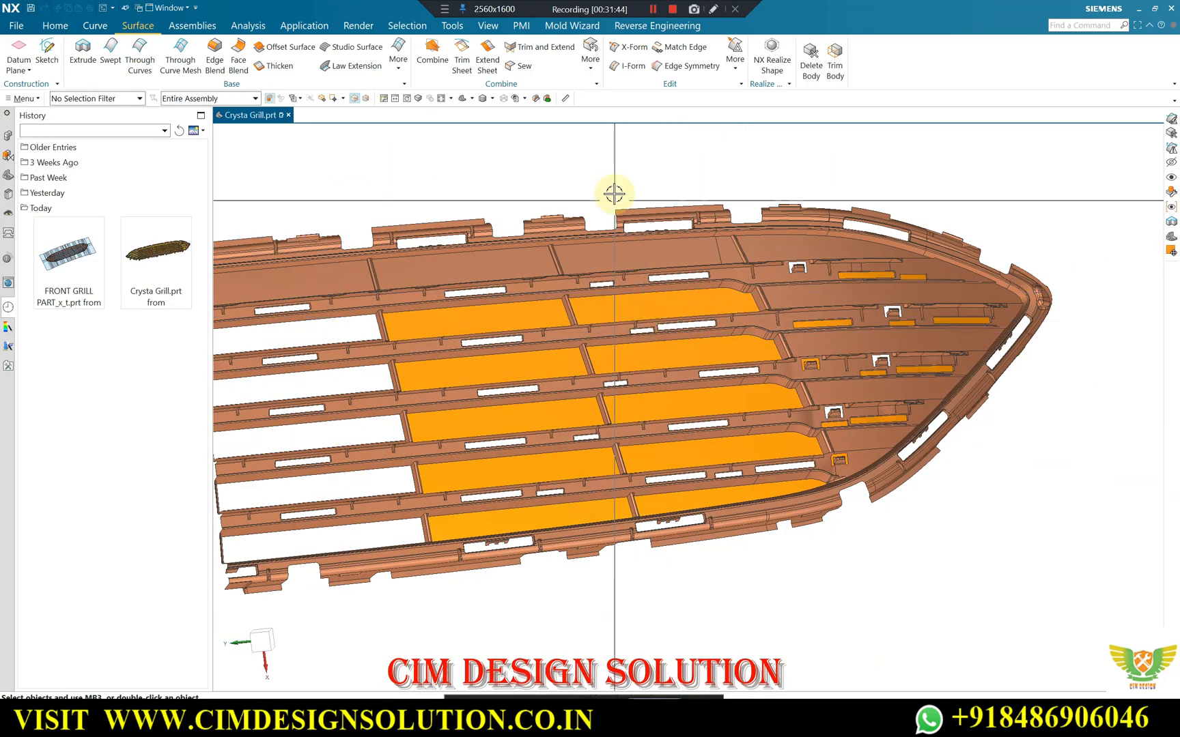
# Inspect the patched openings, clip cutouts and remaining open slots across the tapered half of the grille.
pyautogui.press('F8')
pyautogui.scroll(2, 716, 298)
pyautogui.scroll(-2, 710, 308)
pyautogui.scroll(4, 700, 324)
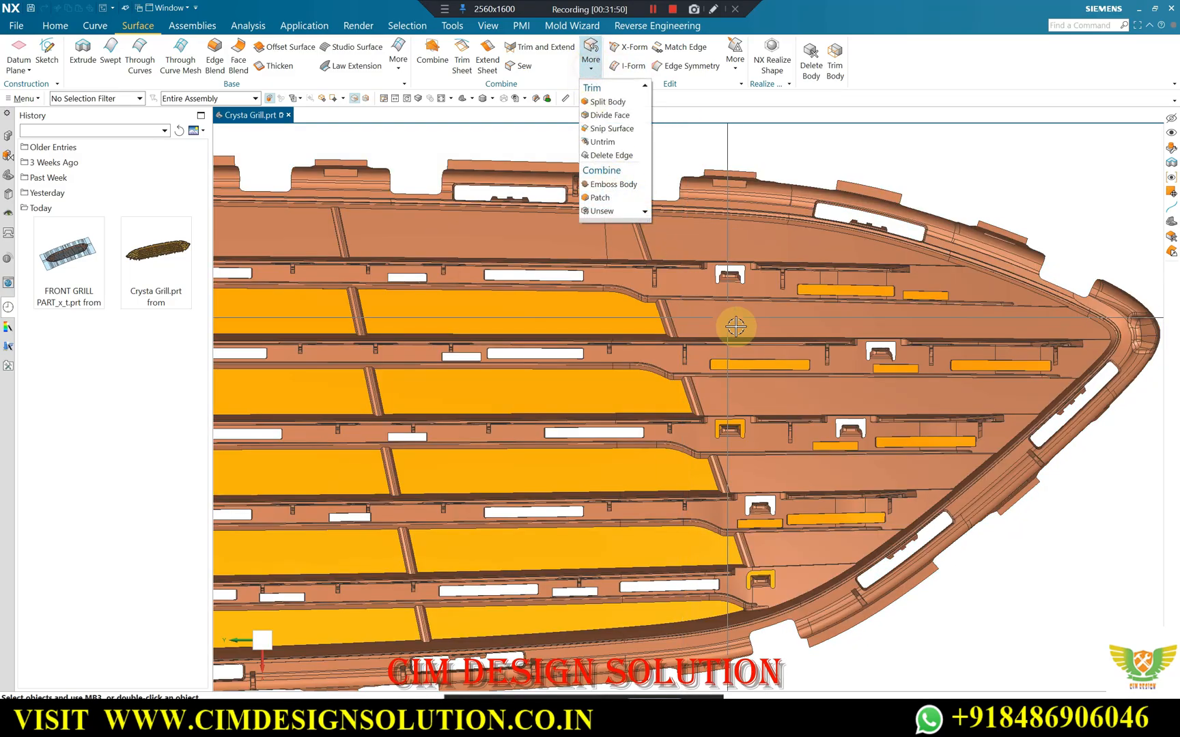
pyautogui.moveTo(695, 302); pyautogui.dragTo(710, 265, button='middle')
pyautogui.scroll(6, 724, 464)
pyautogui.moveTo(702, 452); pyautogui.dragTo(764, 411, button='middle')
pyautogui.scroll(-8, 884, 403)
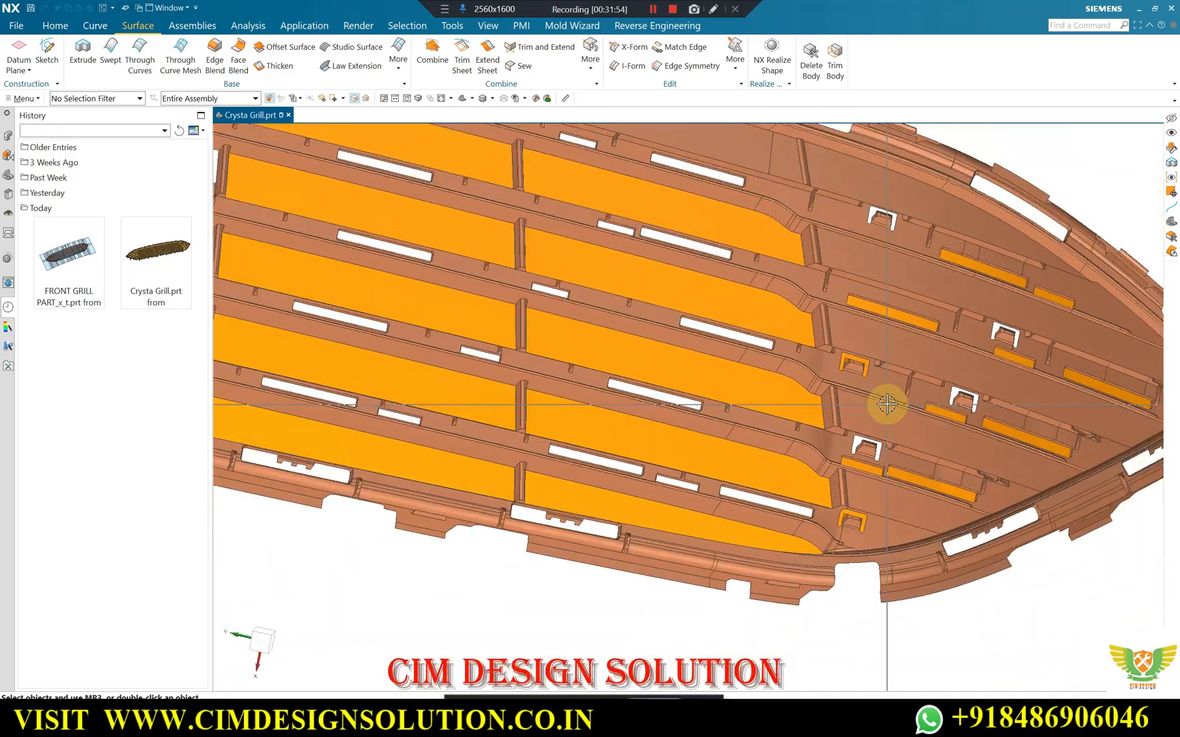
pyautogui.moveTo(742, 334); pyautogui.dragTo(778, 346, button='middle')
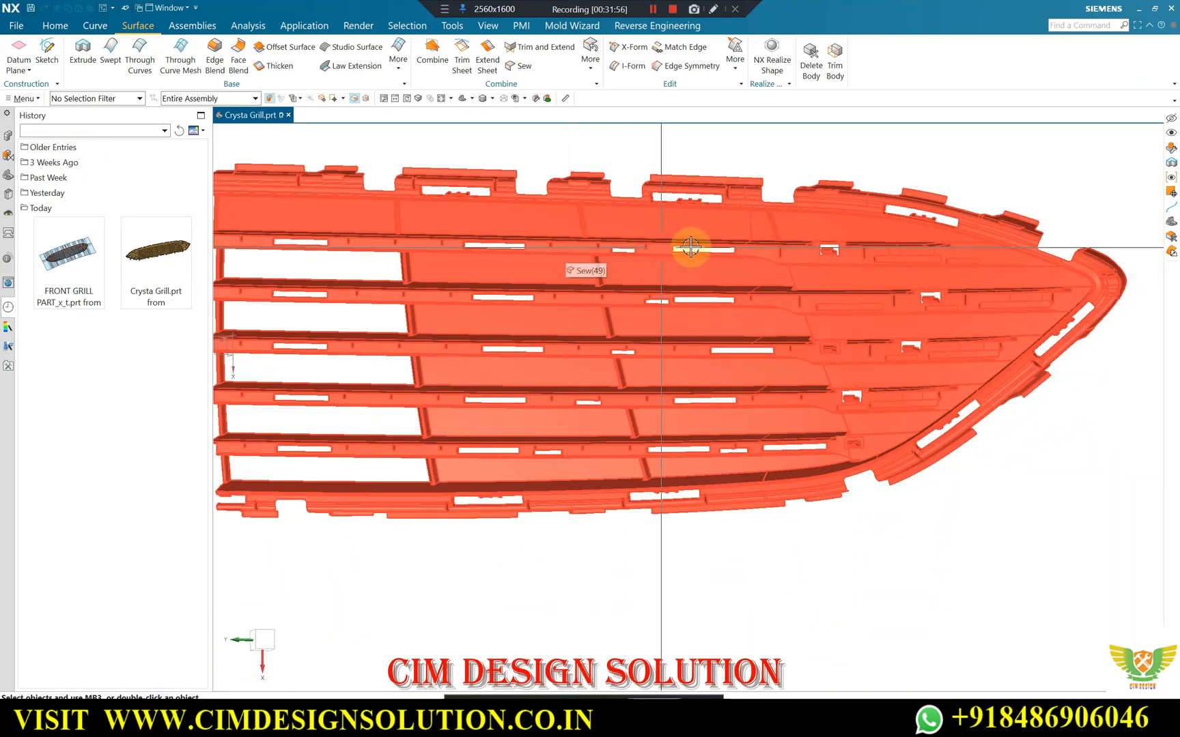
# Check up close how the large opening patches meet the rib walls at their corners.
pyautogui.scroll(-3, 690, 245)
pyautogui.moveTo(690, 246); pyautogui.dragTo(647, 238, button='middle')
pyautogui.scroll(10, 482, 268)
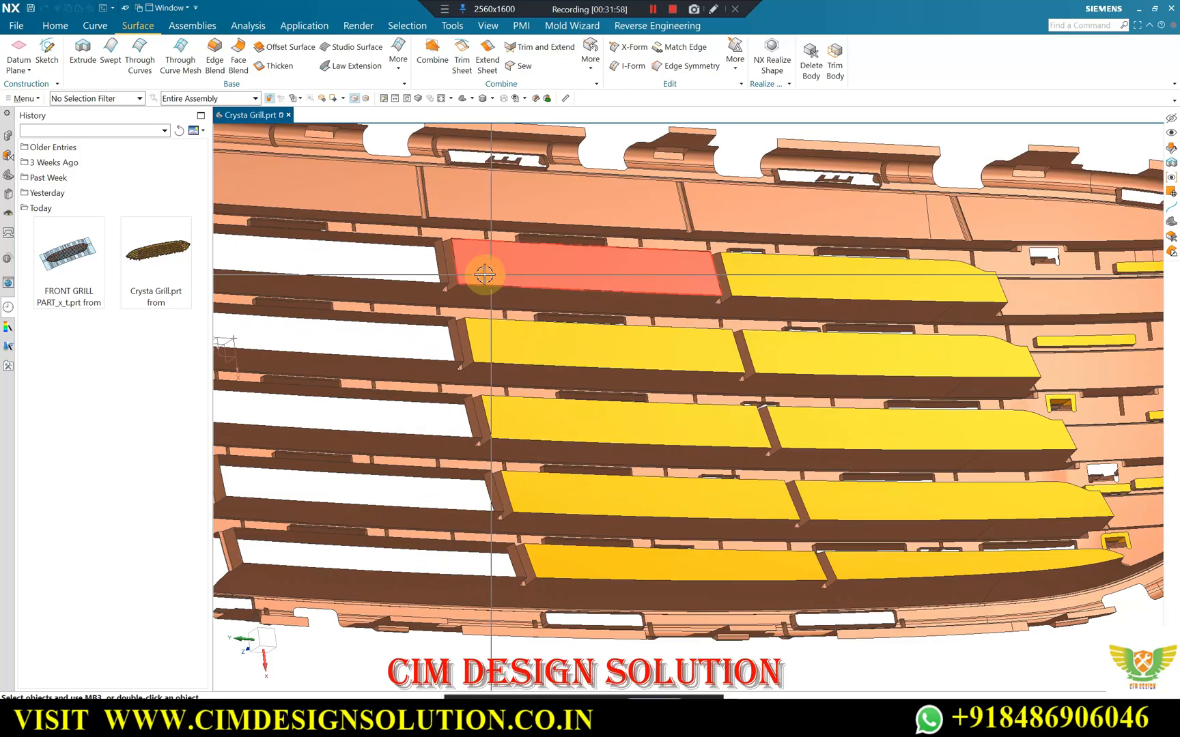
pyautogui.scroll(5, 429, 321)
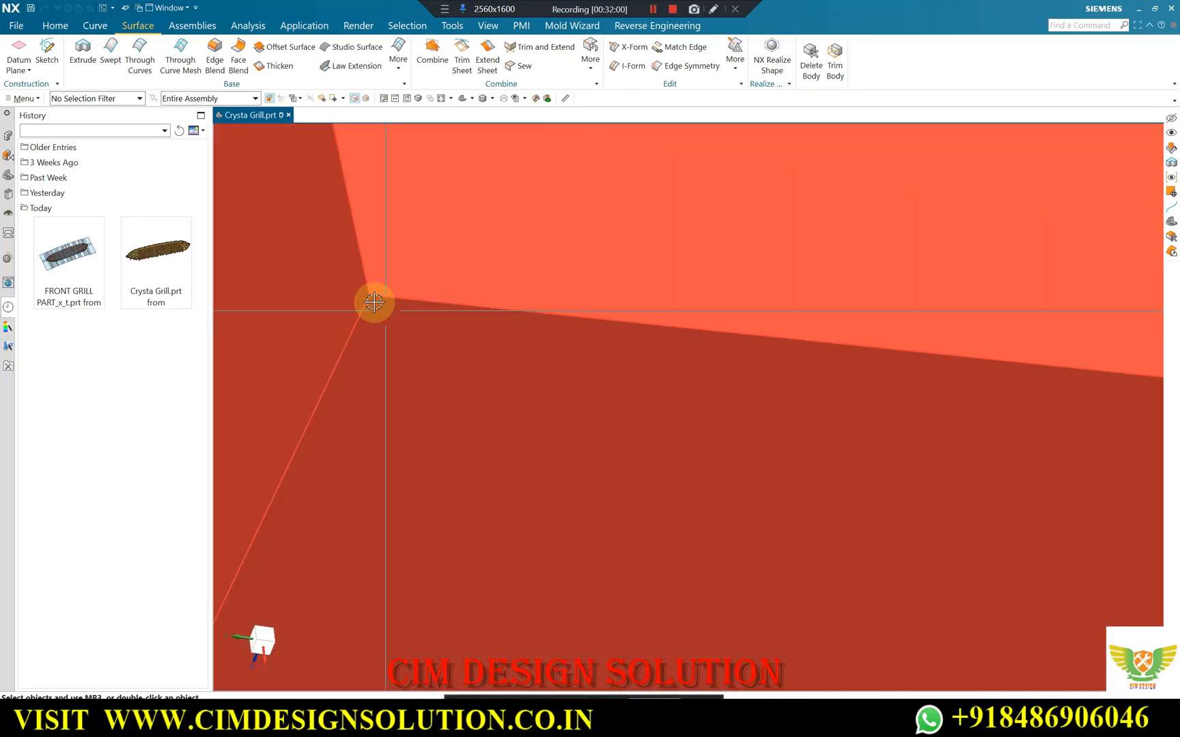
pyautogui.scroll(-5, 390, 262)
pyautogui.scroll(-15, 495, 284)
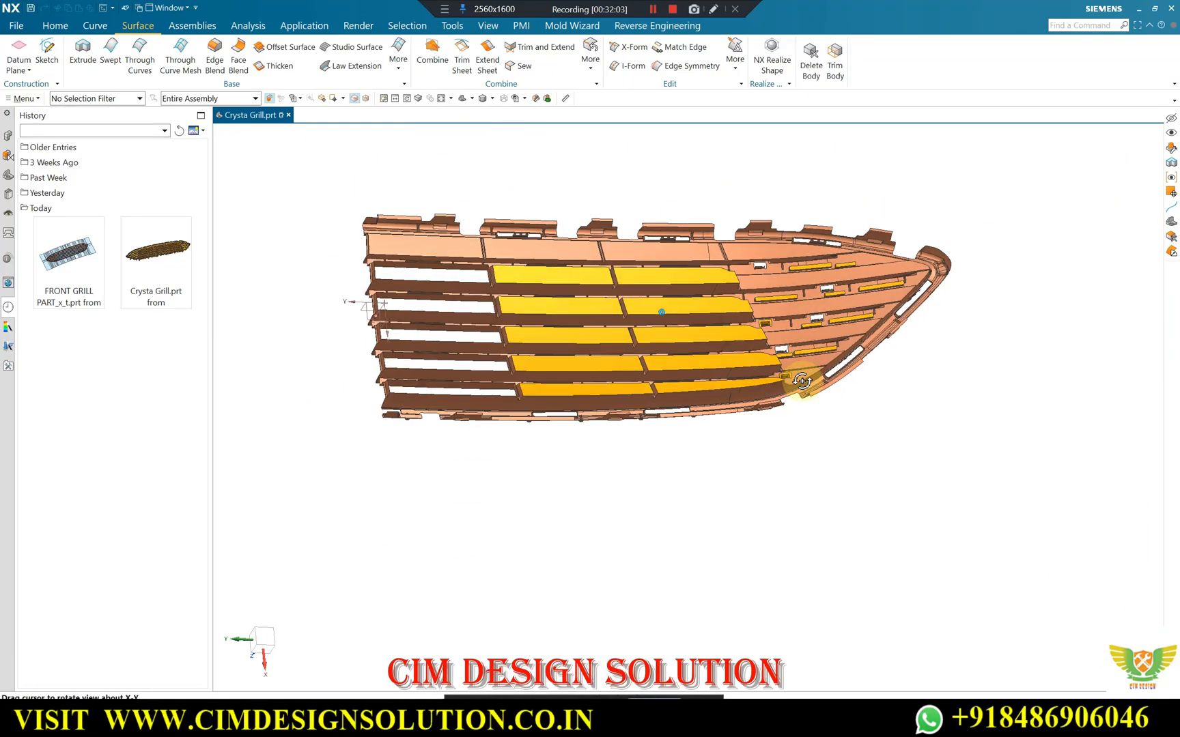
pyautogui.scroll(4, 686, 382)
pyautogui.moveTo(803, 382); pyautogui.dragTo(645, 379, button='middle')
pyautogui.scroll(6, 682, 403)
pyautogui.scroll(-3, 736, 417)
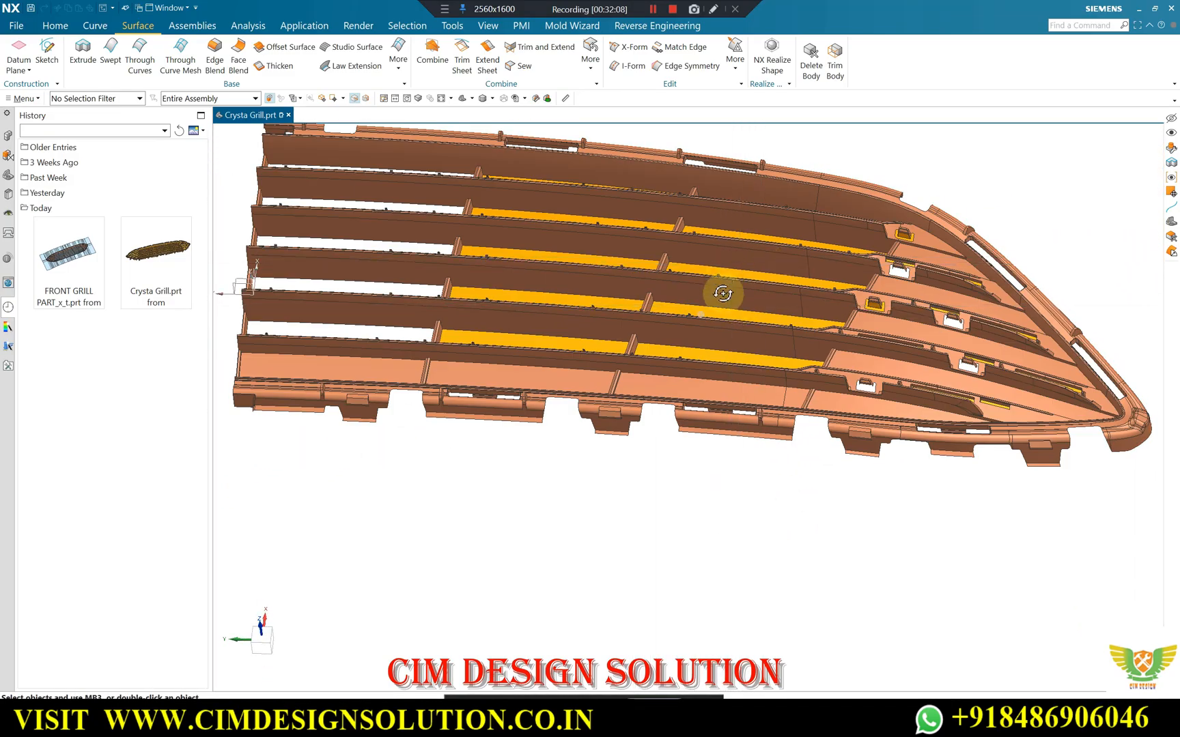
# Review the patched slots, open clip cutouts and unpatched perimeter slots at the tapered end from both sides.
pyautogui.scroll(2, 829, 292)
pyautogui.moveTo(829, 292); pyautogui.dragTo(887, 326, button='middle')
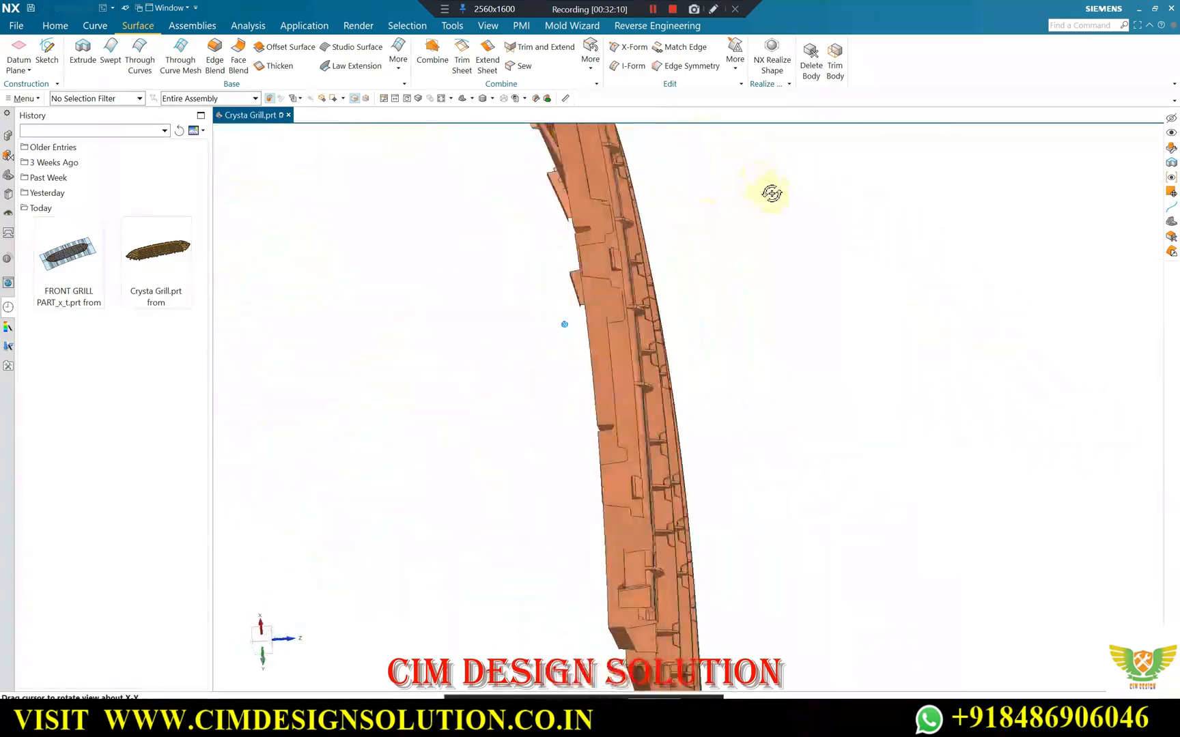
pyautogui.moveTo(771, 193); pyautogui.dragTo(424, 271, button='middle')
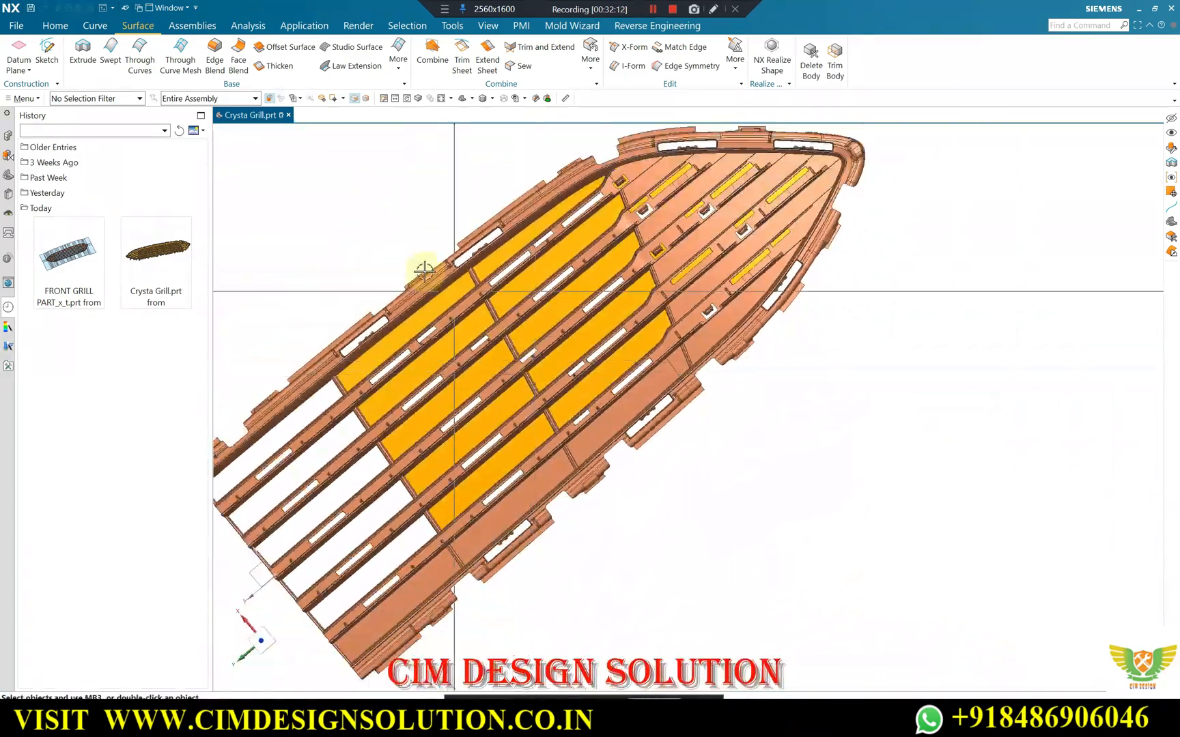
pyautogui.press('F8')
pyautogui.scroll(2, 478, 236)
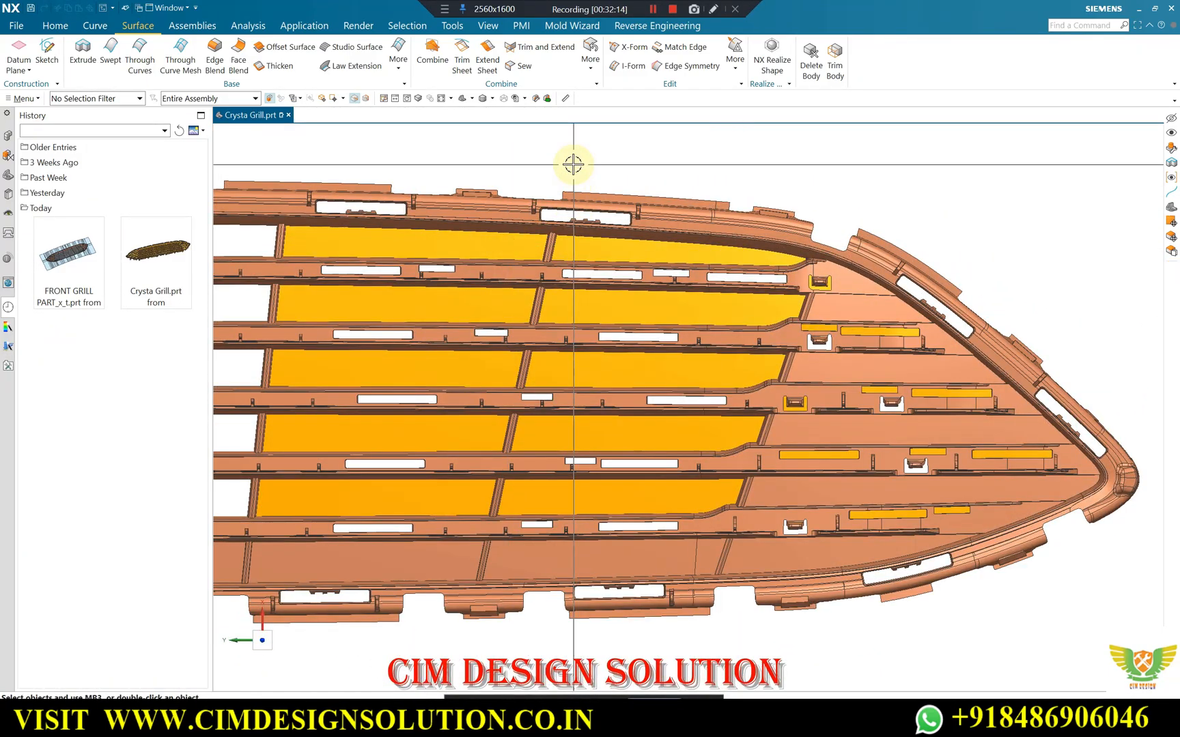
pyautogui.scroll(2, 974, 314)
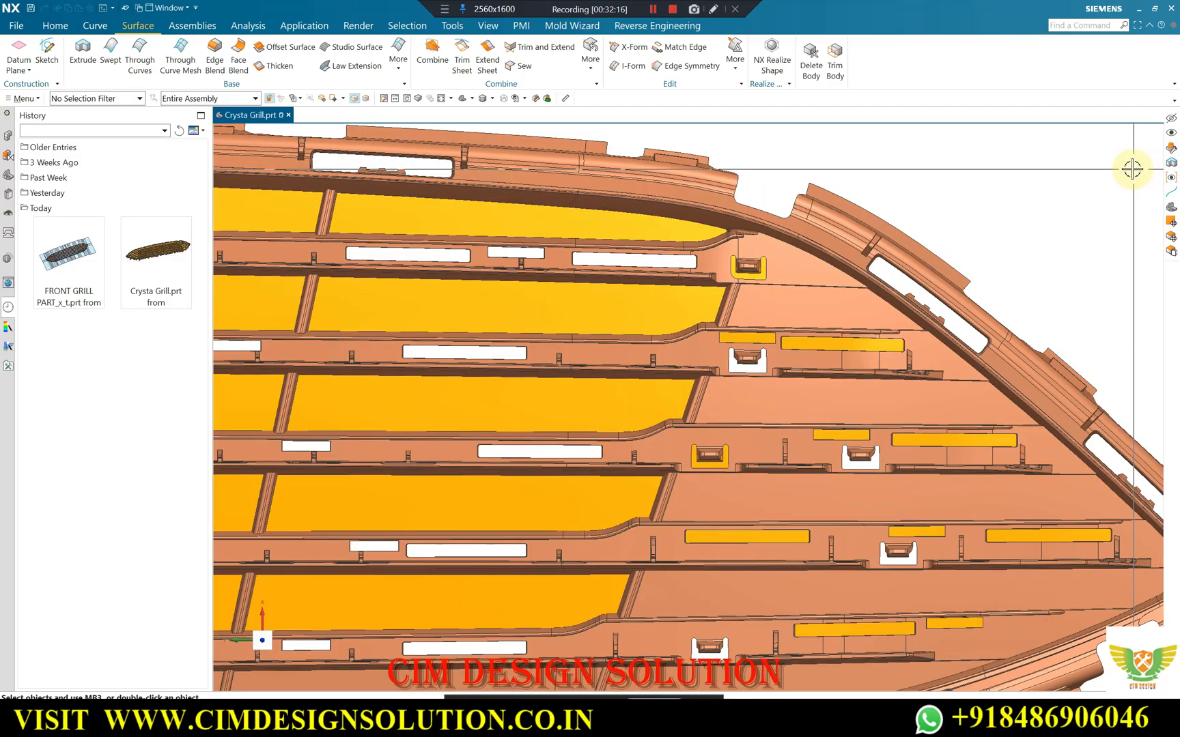
pyautogui.scroll(3, 918, 284)
pyautogui.scroll(-3, 710, 233)
pyautogui.scroll(2, 861, 279)
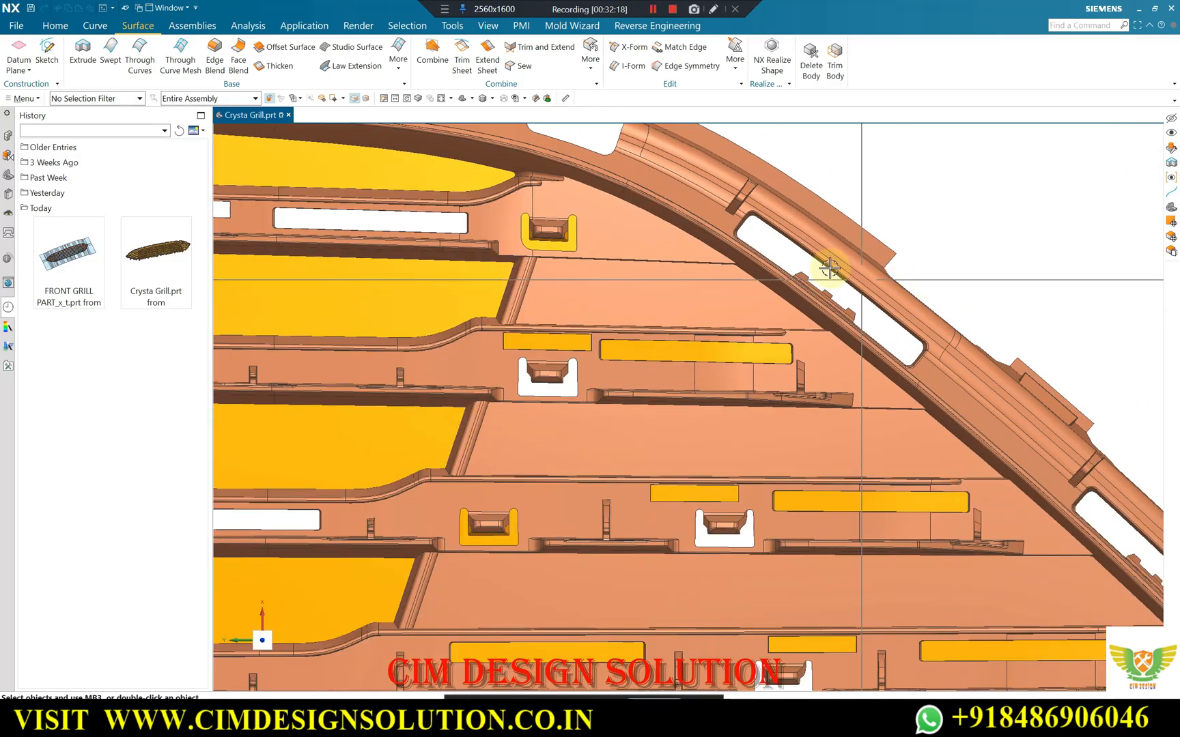
pyautogui.scroll(-2, 674, 224)
pyautogui.moveTo(672, 216); pyautogui.dragTo(635, 265, button='middle')
pyautogui.scroll(2, 743, 213)
pyautogui.scroll(2, 621, 260)
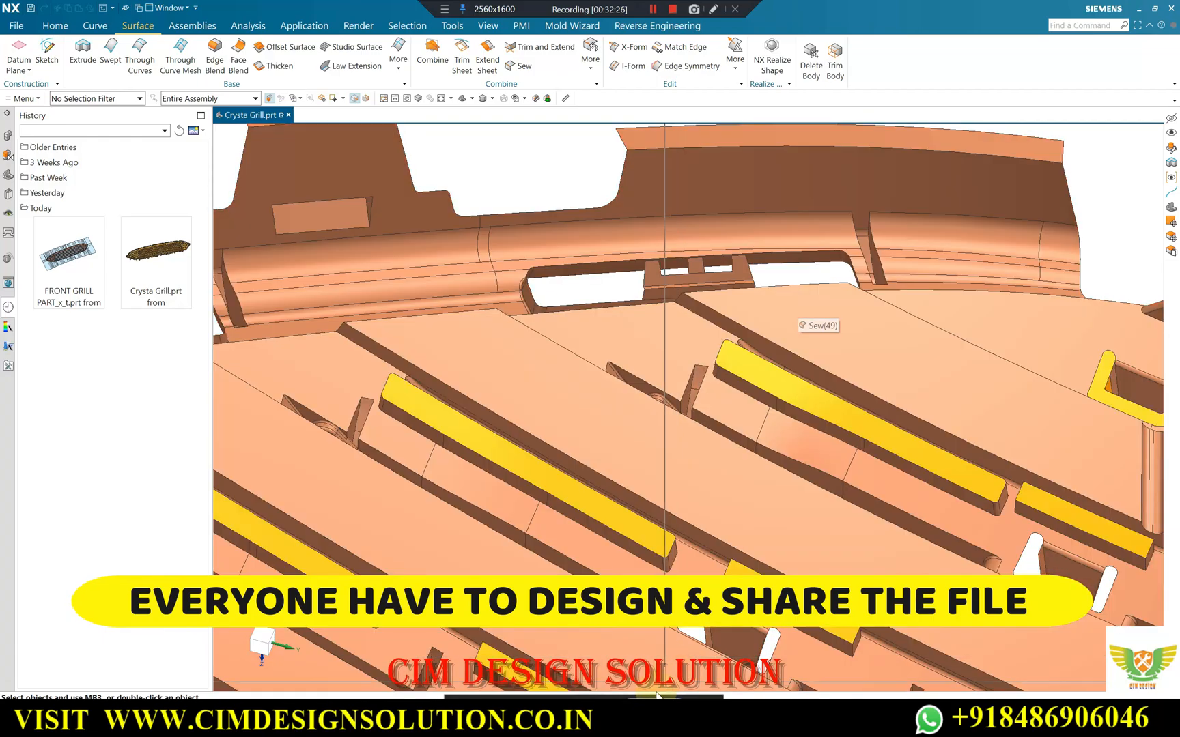
# Switch to the Google Meet call in the browser.
pyautogui.click(579, 654)
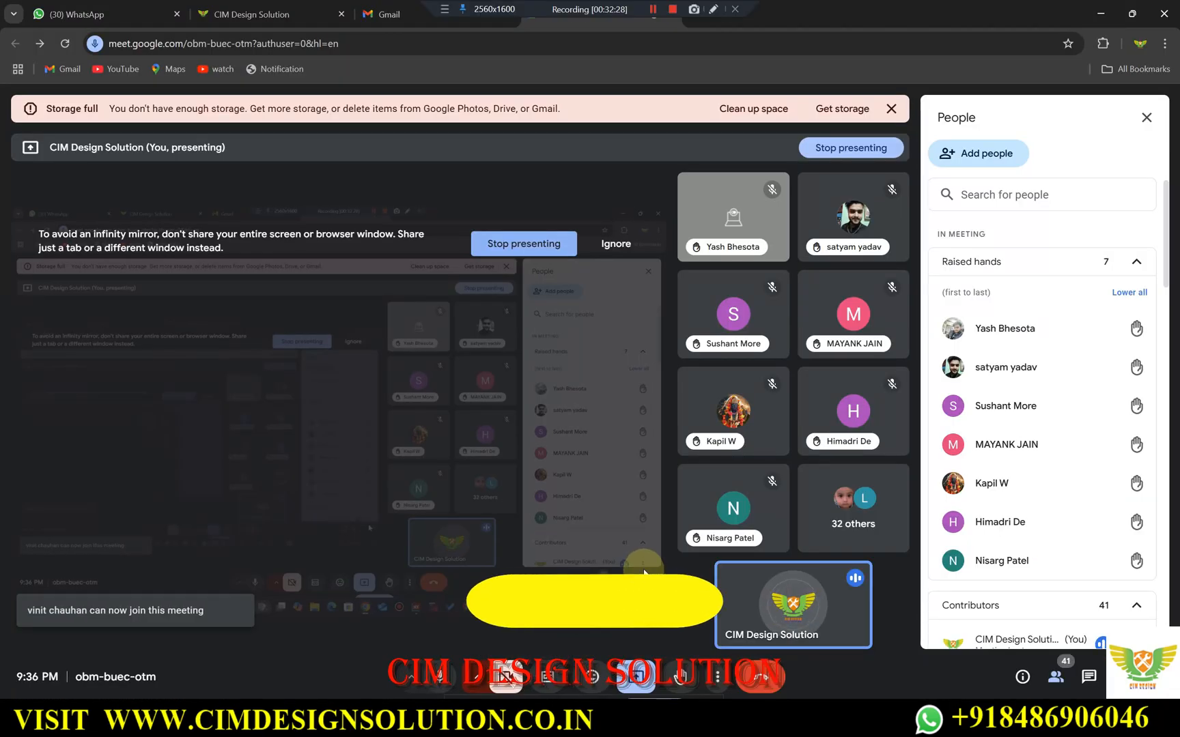
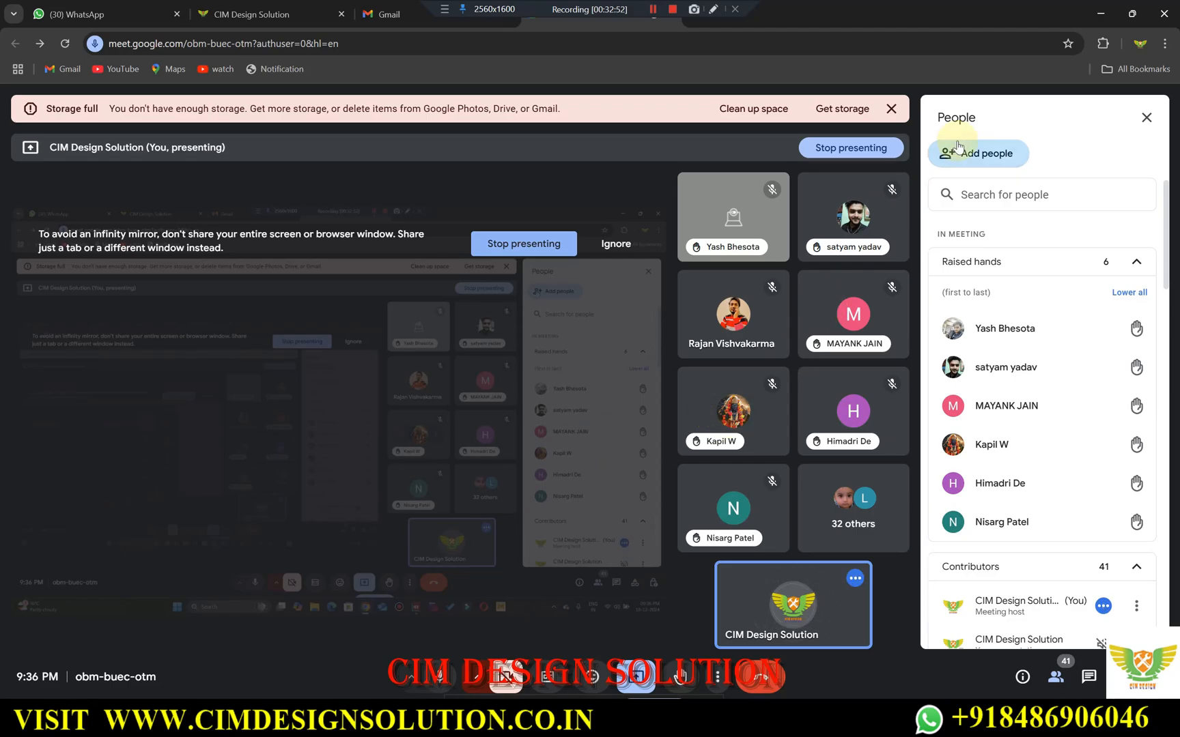
# Switch back to NX and examine the open perimeter slot, its end corner and the notched clip near the tapered end.
pyautogui.click(1097, 9)
pyautogui.scroll(-1, 724, 323)
pyautogui.moveTo(724, 324); pyautogui.dragTo(728, 268, button='middle')
pyautogui.scroll(1, 723, 287)
pyautogui.scroll(4, 440, 337)
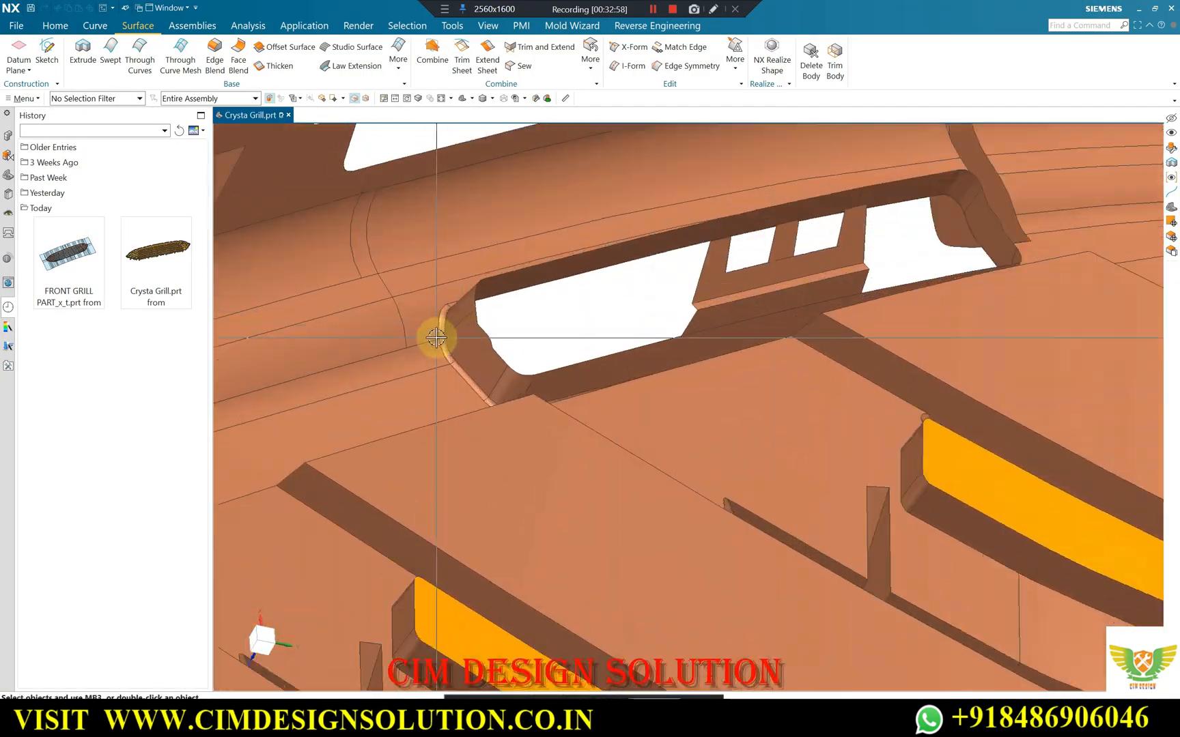
pyautogui.scroll(2, 540, 312)
pyautogui.scroll(-1, 501, 307)
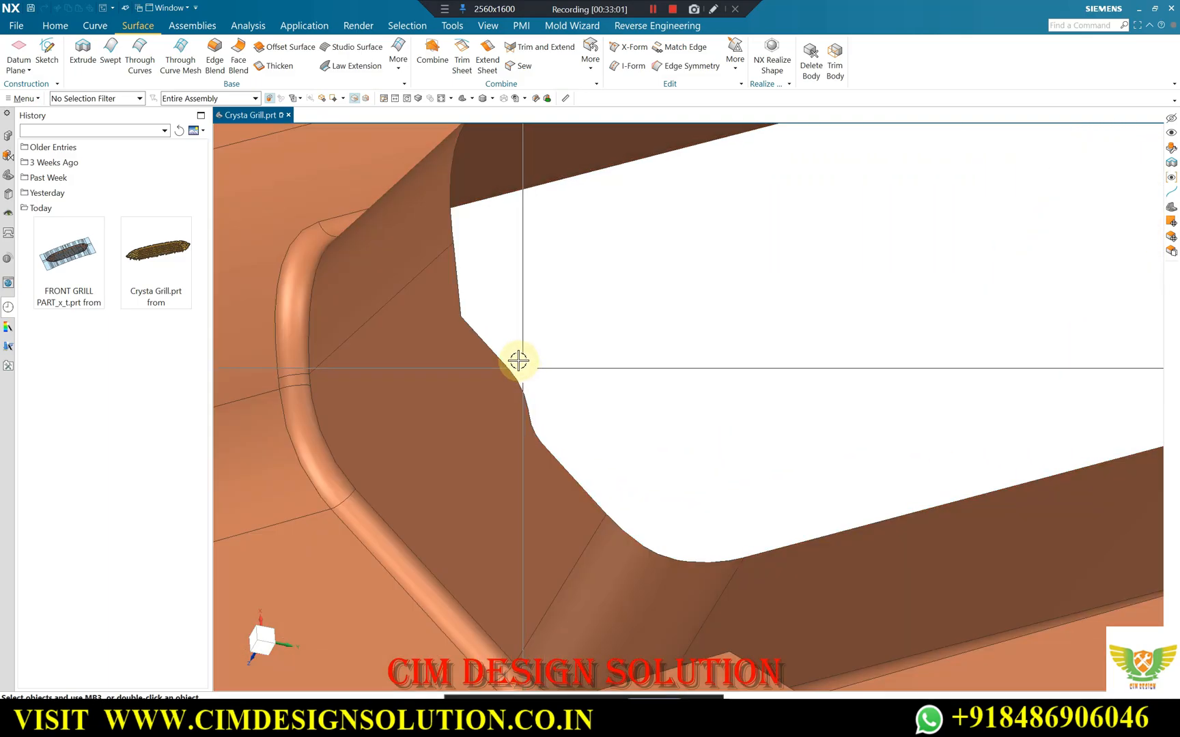
pyautogui.scroll(-2, 519, 341)
pyautogui.scroll(-1, 519, 336)
pyautogui.moveTo(720, 282); pyautogui.dragTo(699, 344, button='middle')
pyautogui.moveTo(975, 224); pyautogui.dragTo(703, 382, button='middle')
# Switch to the Google Meet call in the browser and check the participants and raised hands.
pyautogui.moveTo(637, 725)
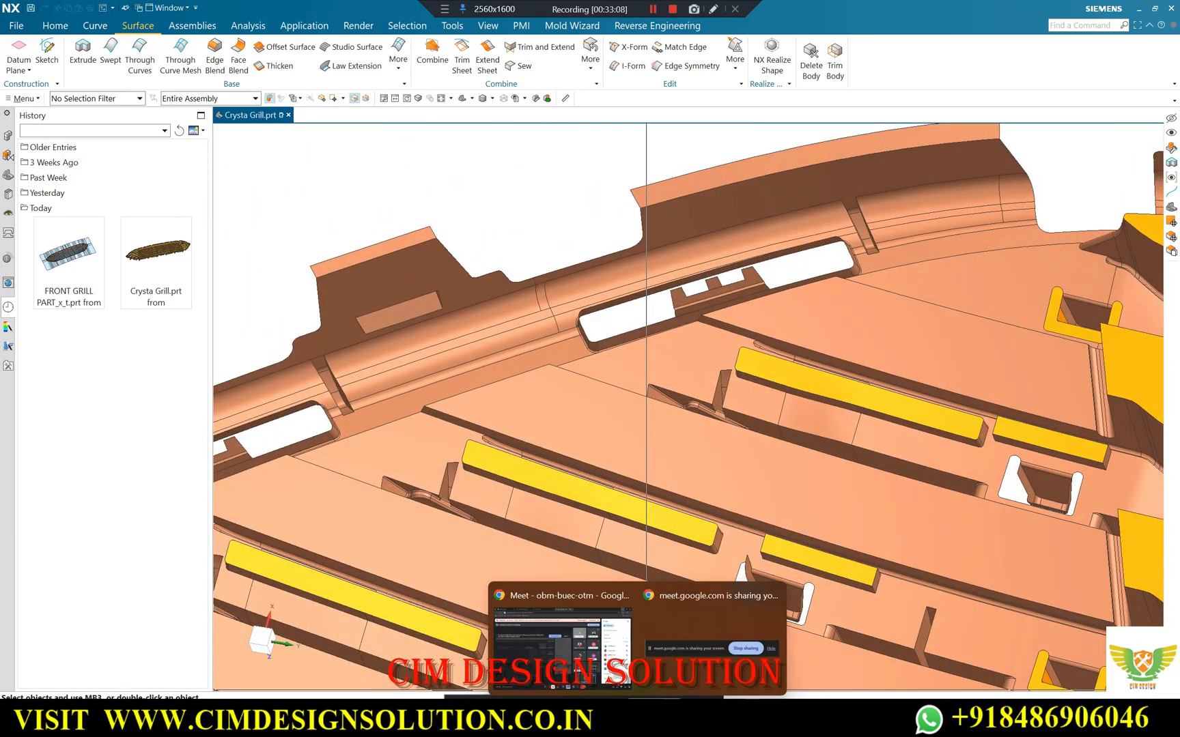
pyautogui.click(581, 658)
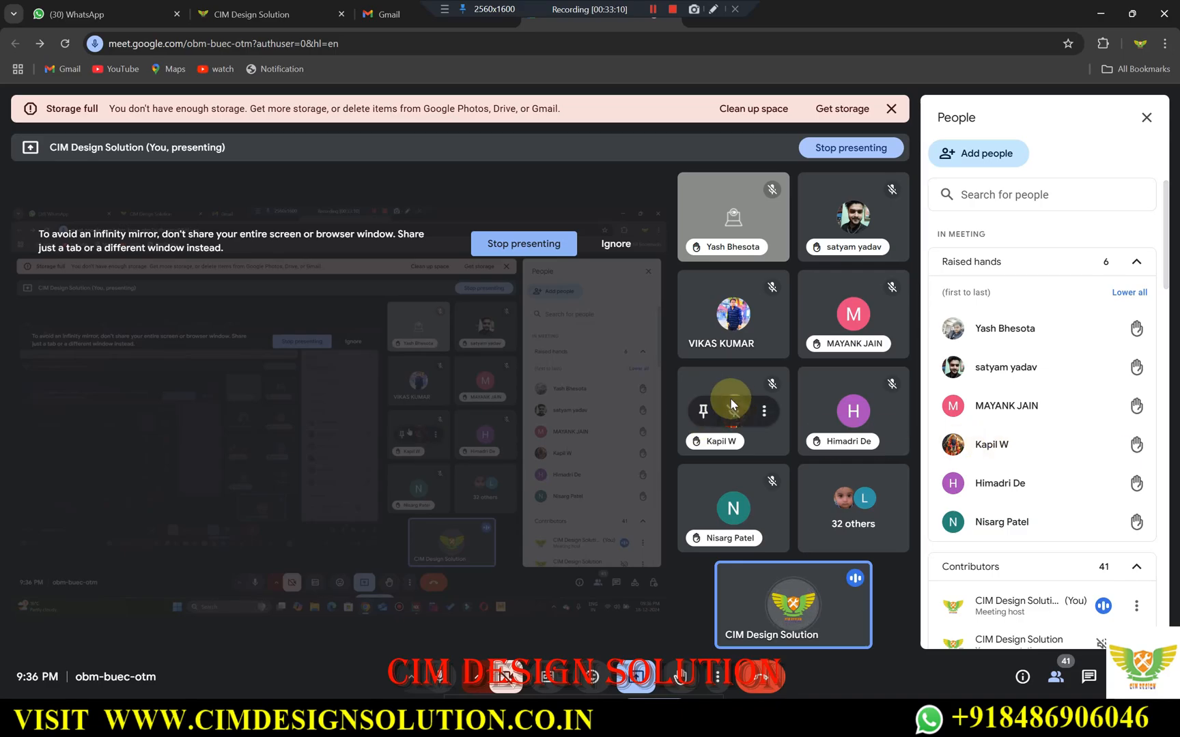
pyautogui.scroll(-5, 983, 388)
pyautogui.scroll(5, 998, 437)
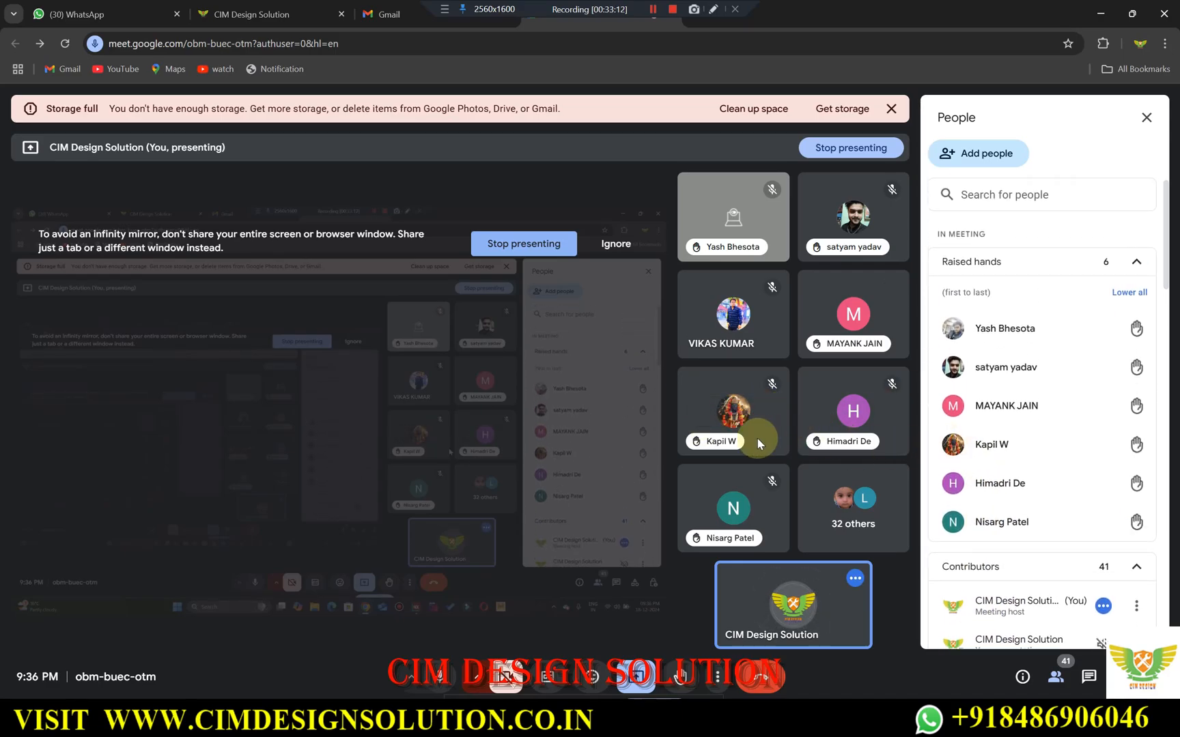
pyautogui.scroll(-4, 1045, 501)
pyautogui.scroll(4, 1056, 218)
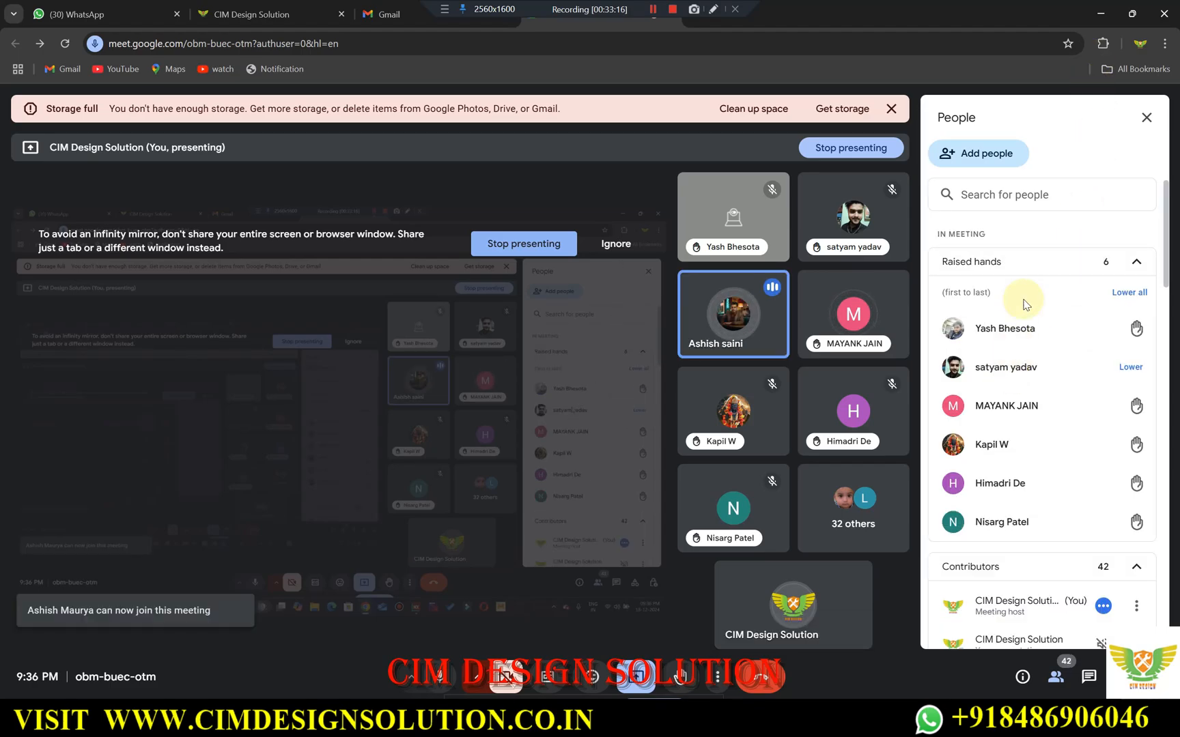
# Return to NX and inspect the perimeter slots and notched clips of the tapered grille half from several sides.
pyautogui.click(1100, 13)
pyautogui.scroll(-5, 651, 358)
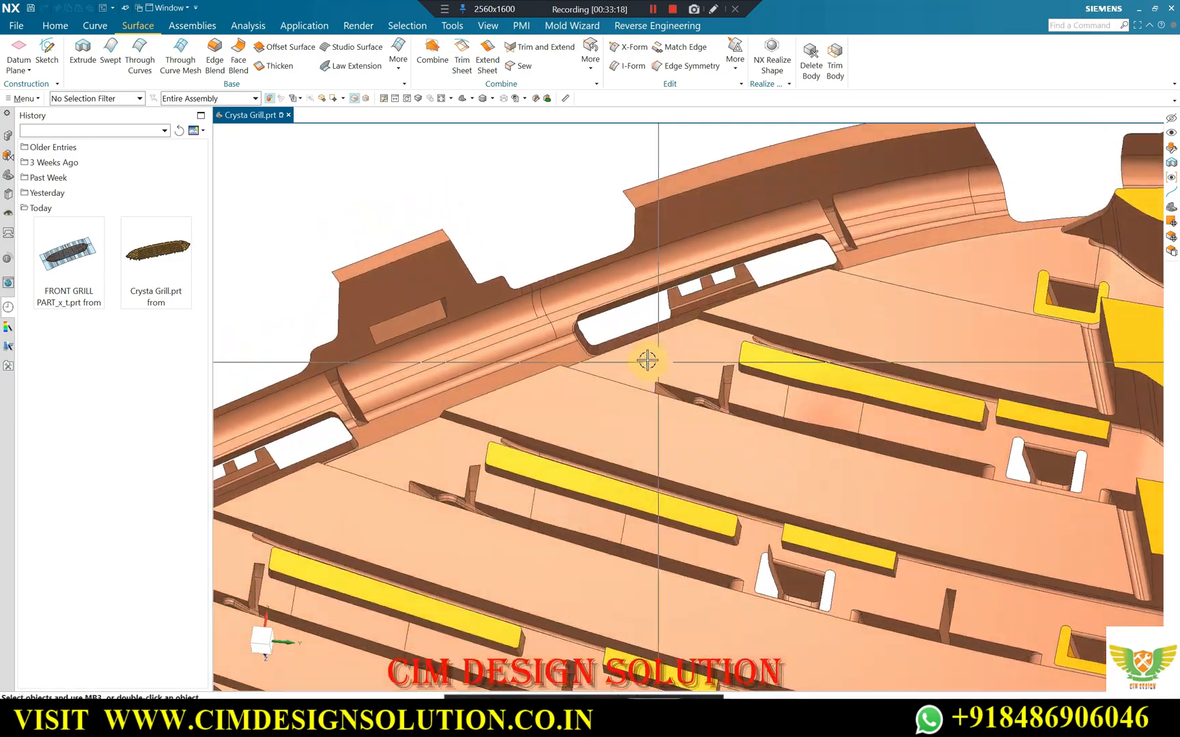
pyautogui.scroll(-2, 653, 276)
pyautogui.scroll(3, 710, 311)
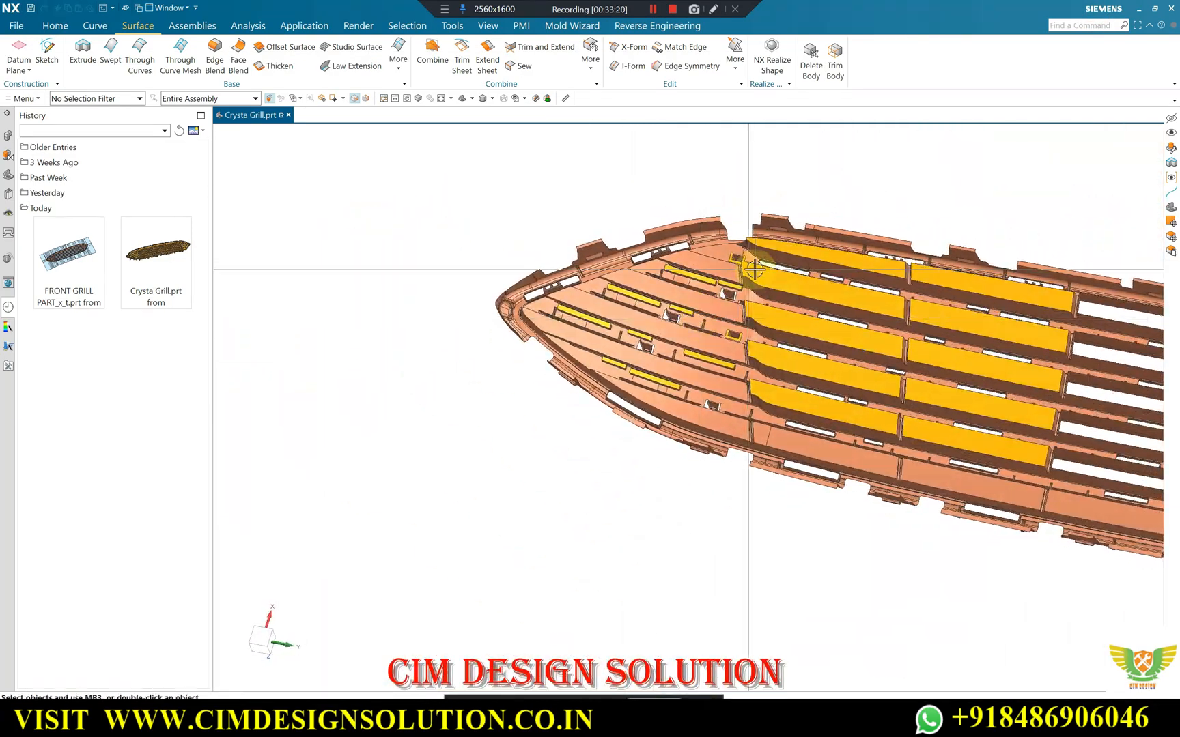
pyautogui.scroll(3, 666, 225)
pyautogui.scroll(5, 606, 253)
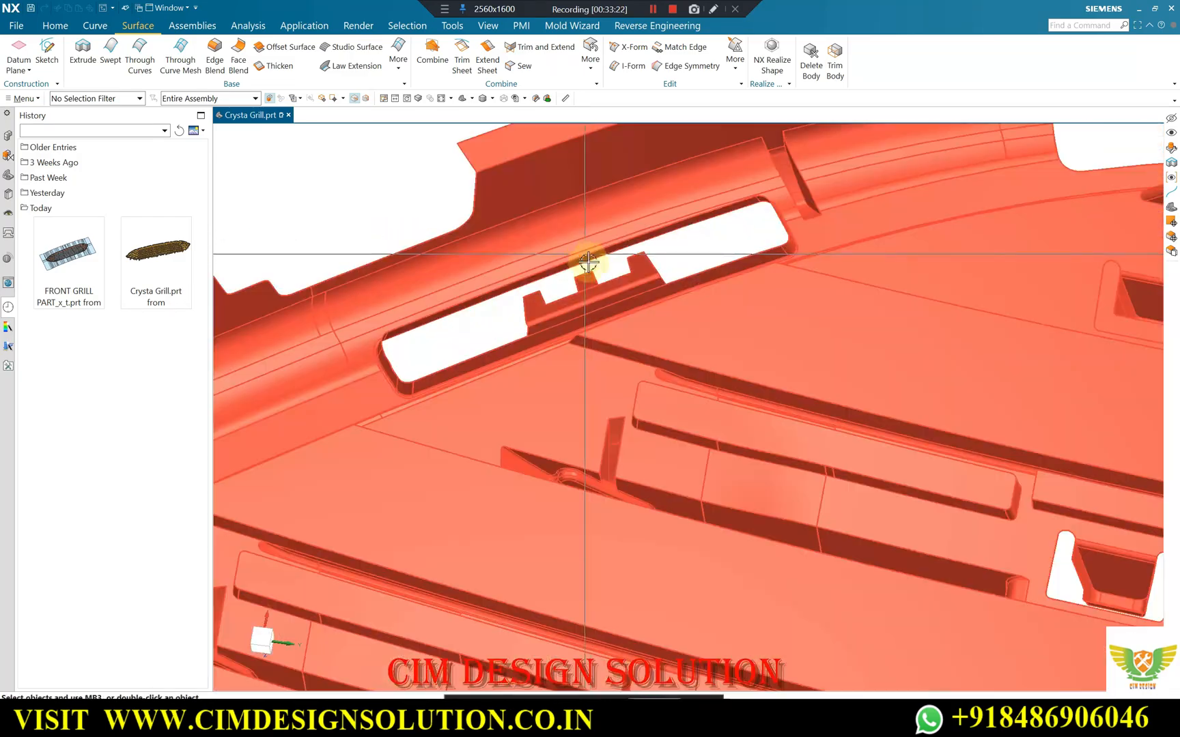
pyautogui.moveTo(601, 267)
pyautogui.mouseDown(button='middle')
pyautogui.moveTo(613, 285)
pyautogui.moveTo(651, 271)
pyautogui.moveTo(667, 303)
pyautogui.moveTo(633, 263)
pyautogui.moveTo(713, 377)
pyautogui.moveTo(600, 395)
pyautogui.moveTo(614, 416)
pyautogui.moveTo(592, 366)
pyautogui.moveTo(602, 267)
pyautogui.moveTo(611, 285)
pyautogui.mouseUp(button='middle')
pyautogui.scroll(-6, 658, 250)
pyautogui.scroll(5, 601, 268)
pyautogui.scroll(-8, 573, 284)
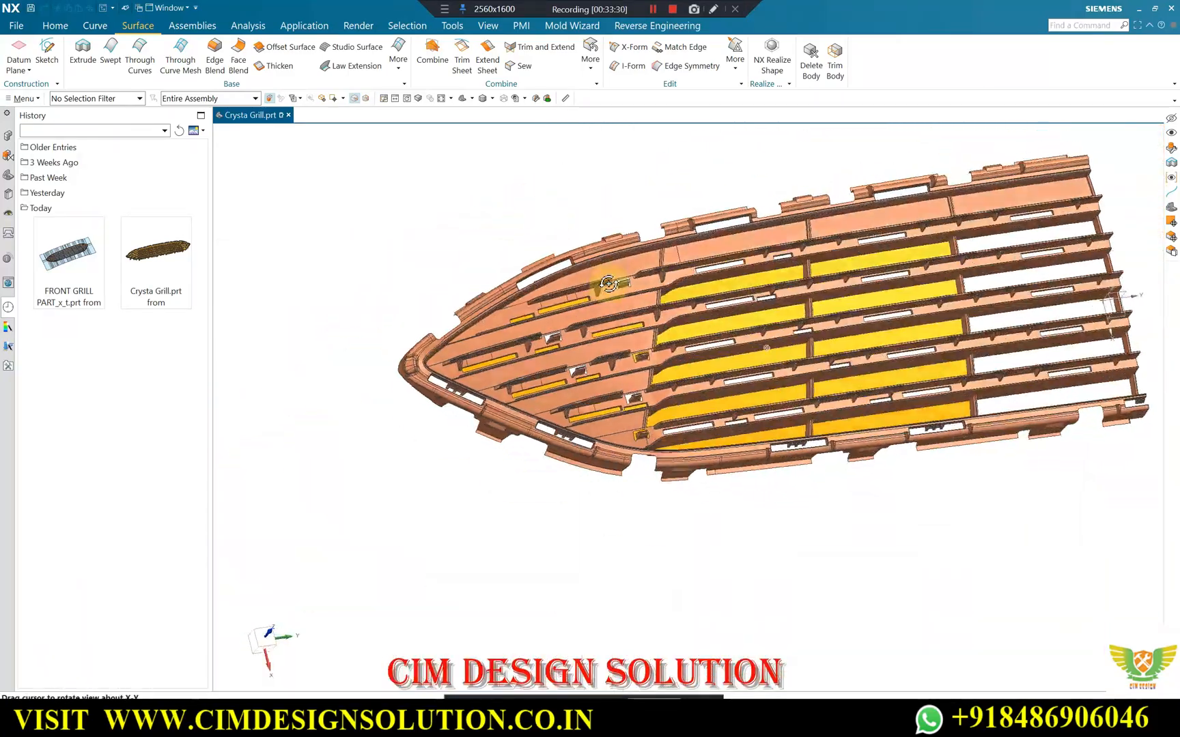
pyautogui.scroll(3, 617, 315)
pyautogui.scroll(-2, 615, 300)
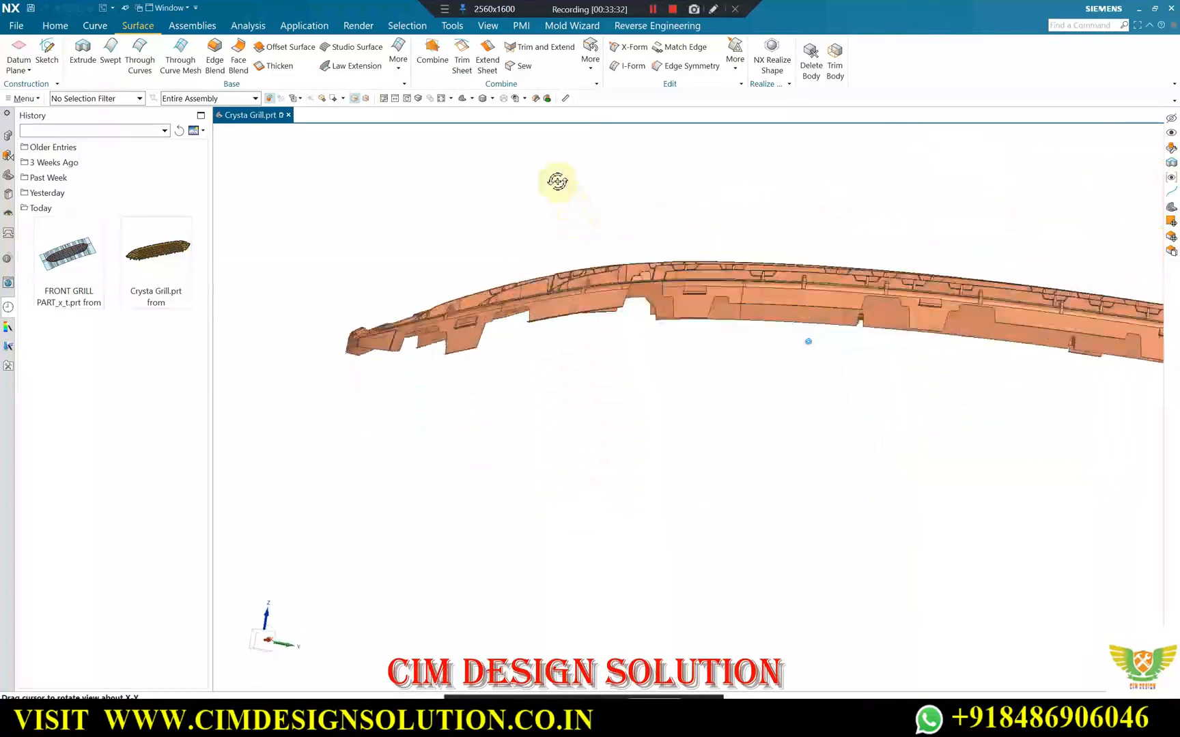
pyautogui.moveTo(553, 337); pyautogui.dragTo(618, 498, button='middle')
# Patch the first notch of the clip beside the perimeter slot with a trimmed N-Sided Surface, using single-curve selection for its three edges.
pyautogui.scroll(4, 609, 529)
pyautogui.scroll(3, 606, 529)
pyautogui.scroll(5, 654, 519)
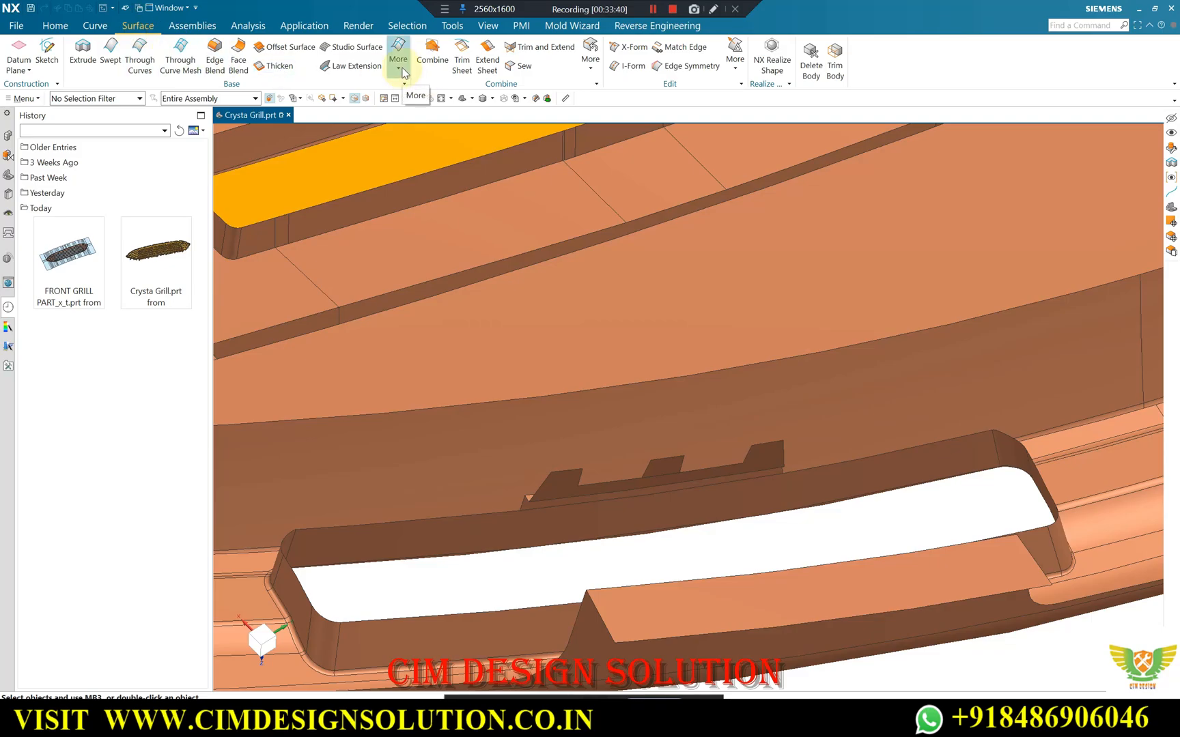
pyautogui.click(402, 69)
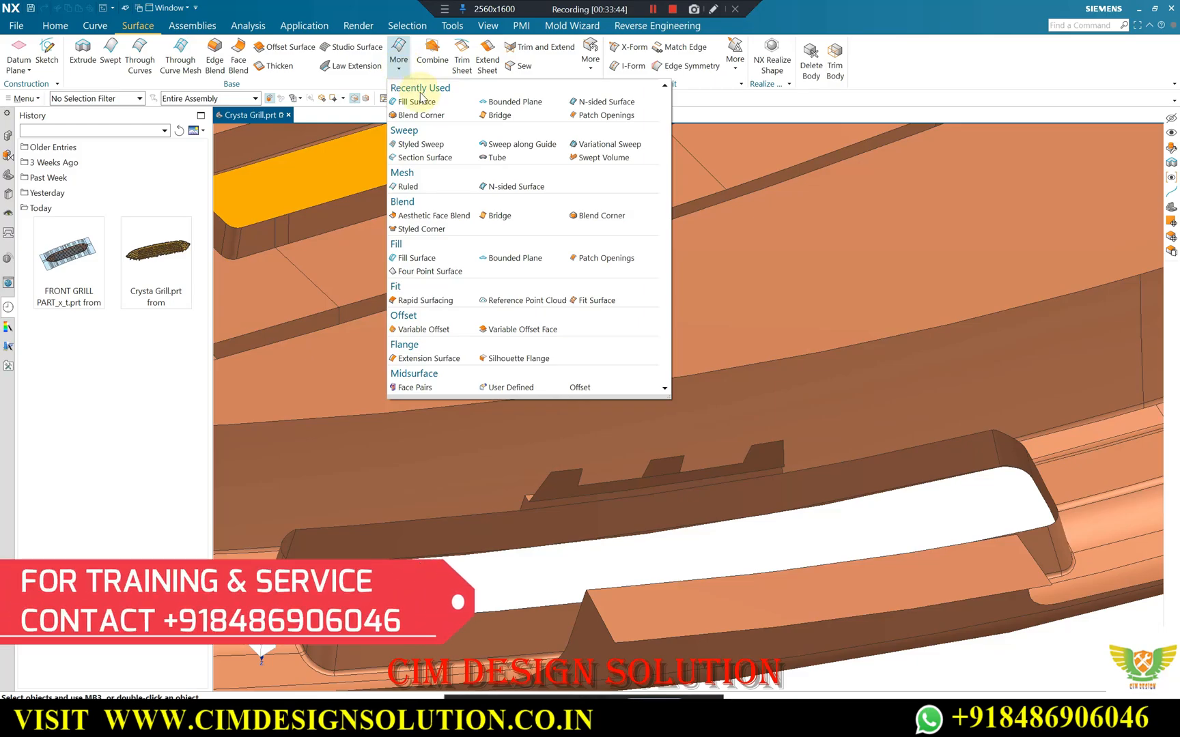
pyautogui.click(502, 191)
pyautogui.scroll(5, 594, 451)
pyautogui.click(584, 474)
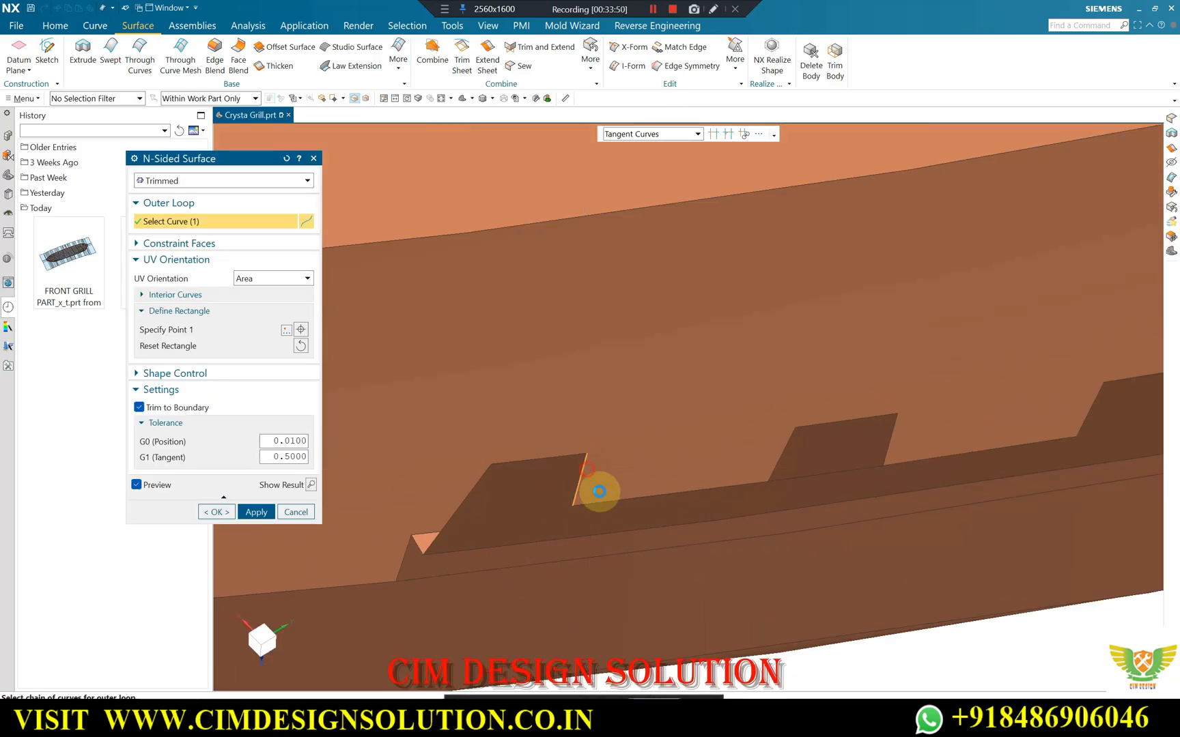
pyautogui.click(640, 497)
pyautogui.click(783, 454)
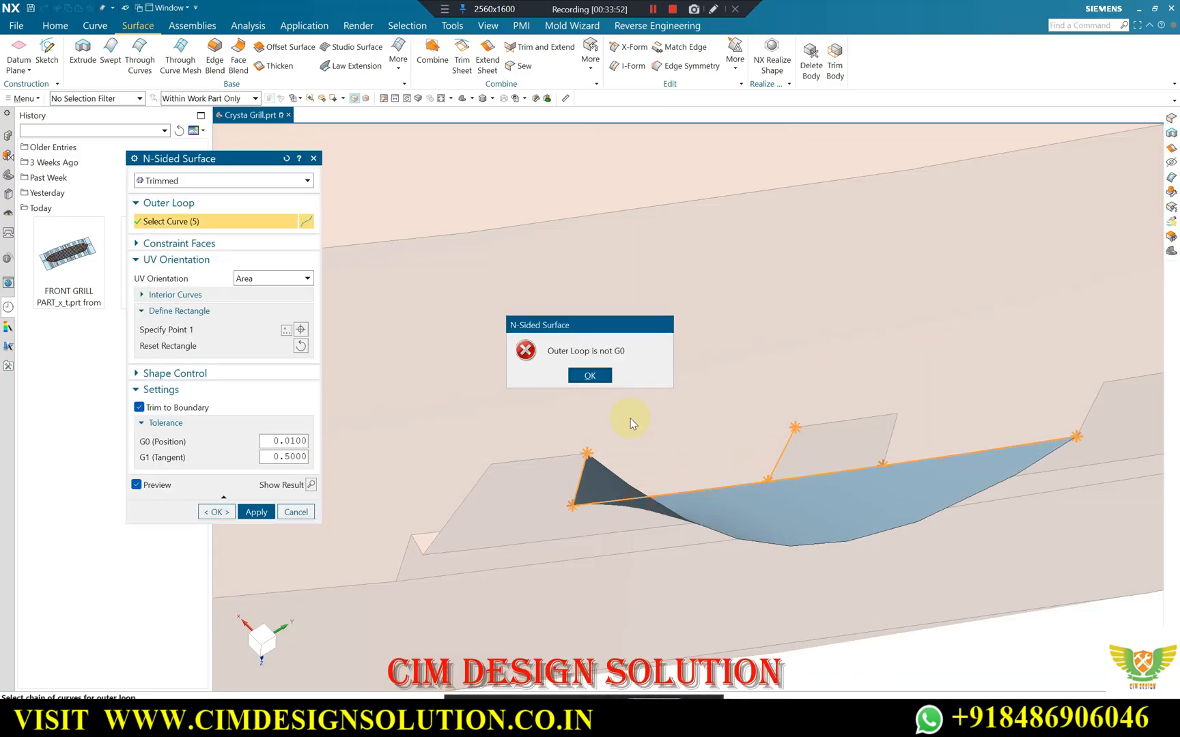
pyautogui.click(582, 378)
pyautogui.keyDown('shift'); pyautogui.click(676, 490); pyautogui.keyUp('shift')
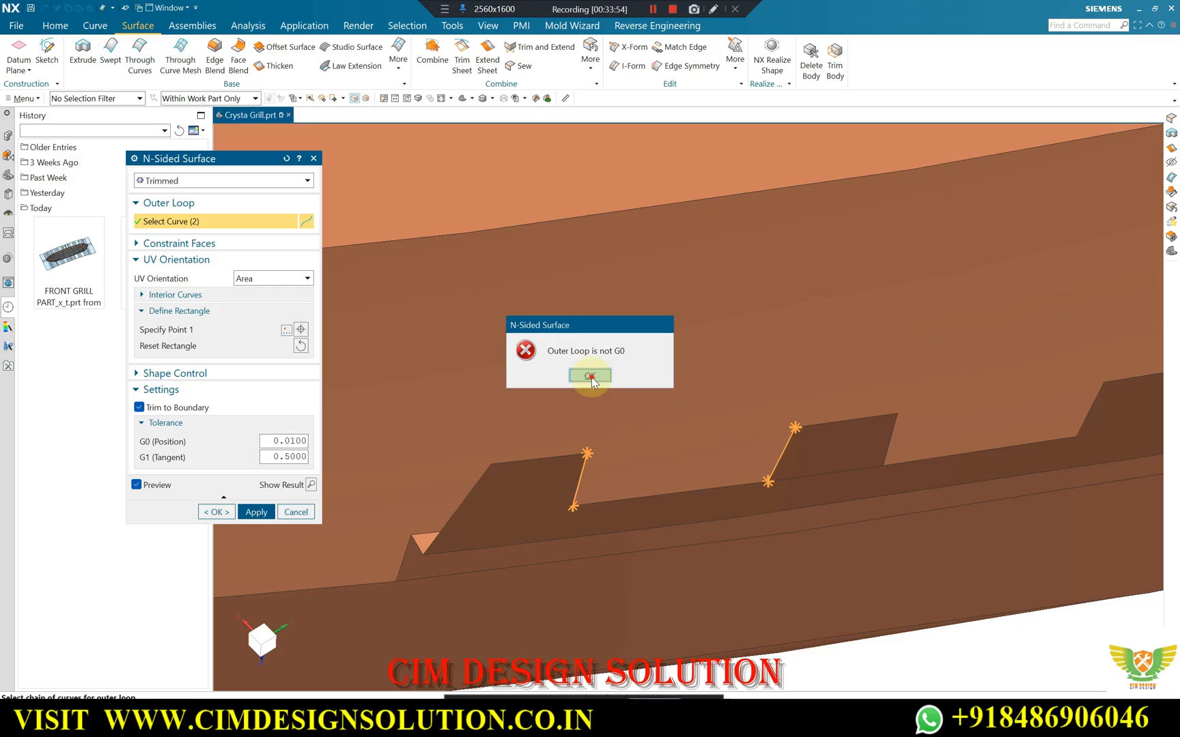
pyautogui.click(589, 376)
pyautogui.click(697, 134)
pyautogui.click(622, 146)
pyautogui.click(690, 505)
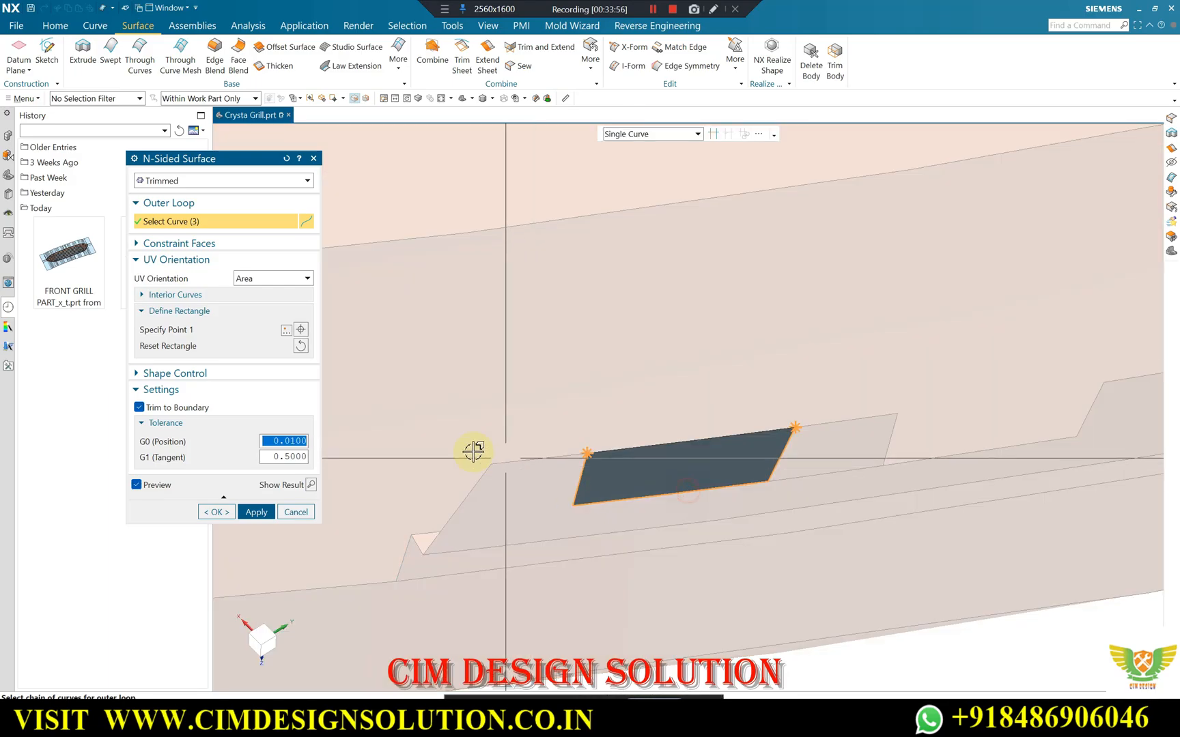
pyautogui.click(256, 511)
# Patch the clip's second notch with another trimmed N-Sided Surface from its three boundary edges.
pyautogui.click(892, 427)
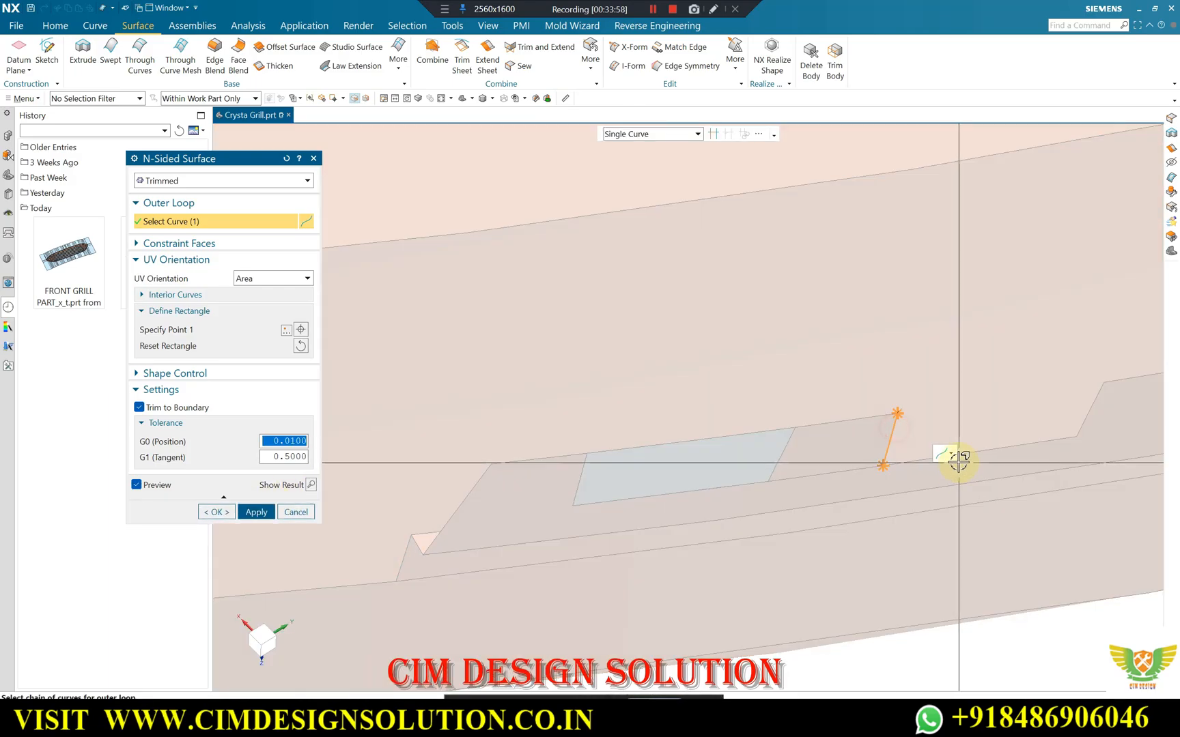
pyautogui.click(981, 451)
pyautogui.click(1095, 403)
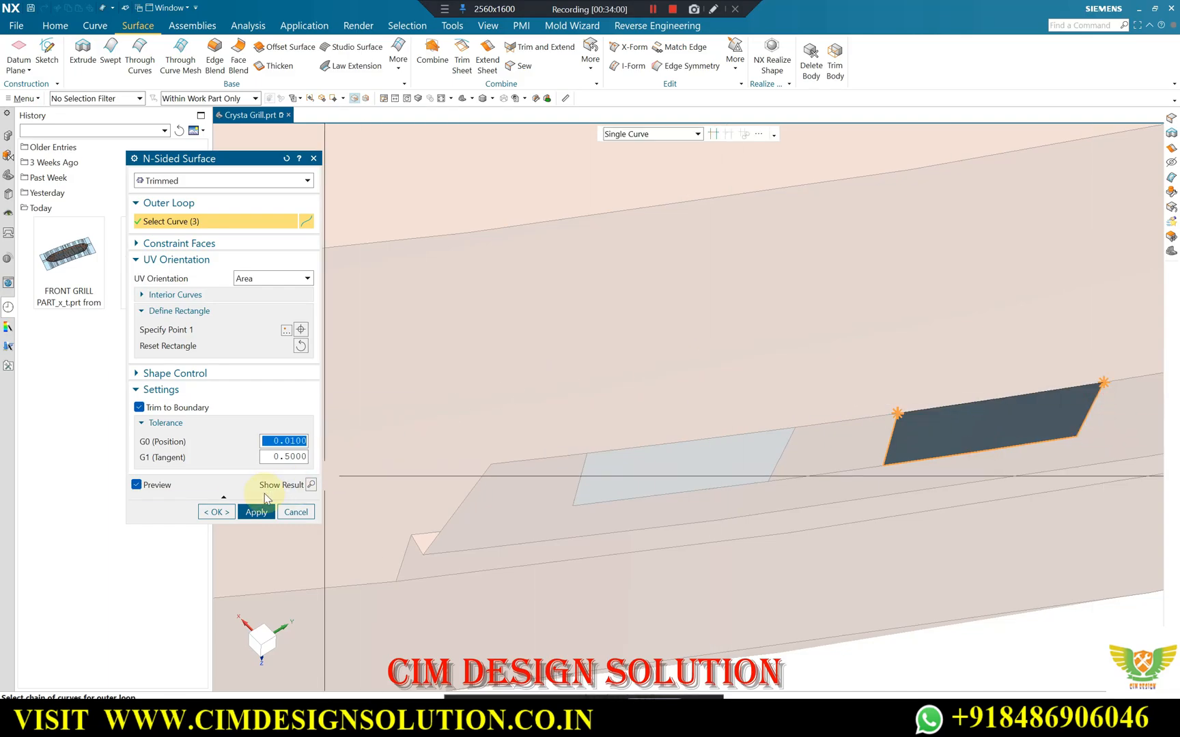
pyautogui.click(217, 509)
# Set up Extend Sheet with Extend as New Sheet output and select the slot's end-corner edges and tangent outer side edges.
pyautogui.moveTo(650, 382); pyautogui.dragTo(625, 358, button='middle')
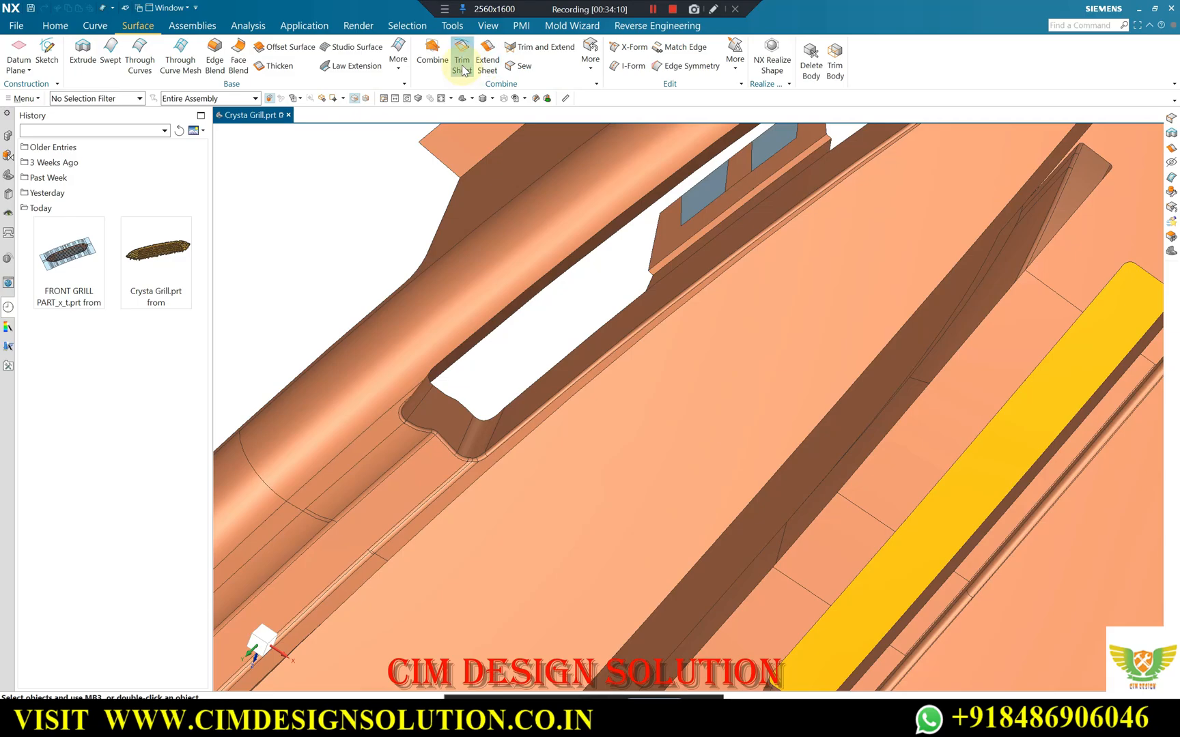
pyautogui.click(487, 60)
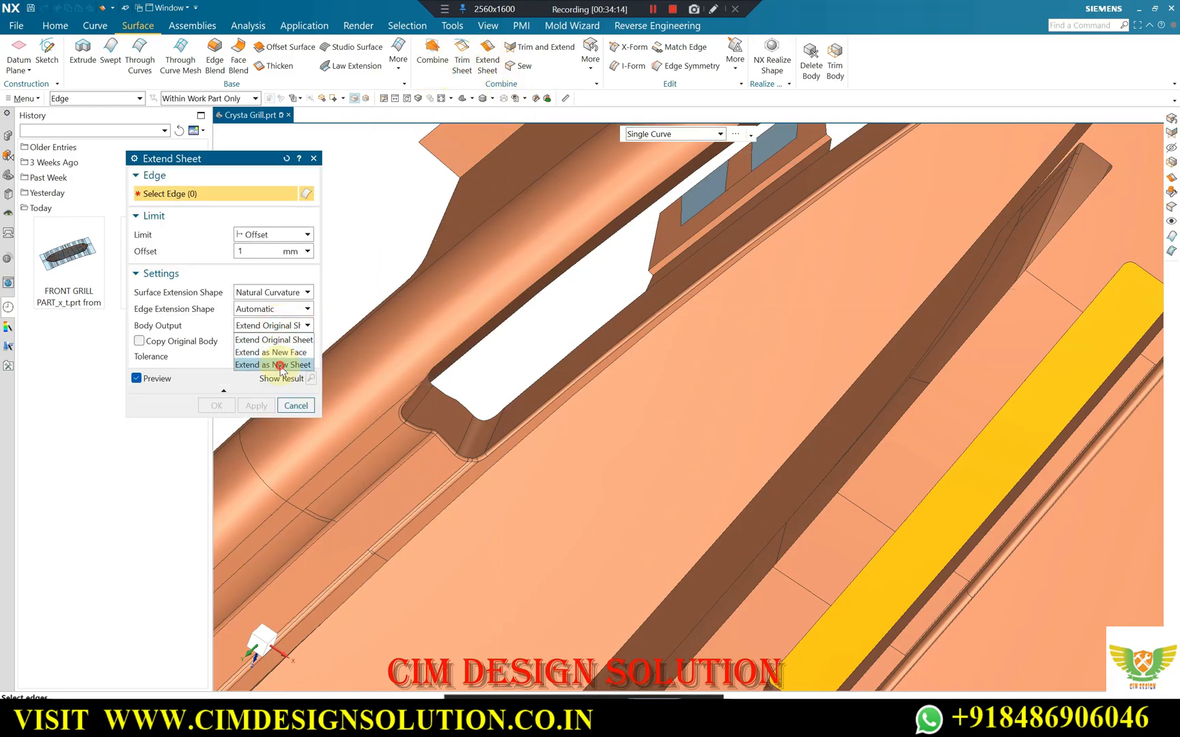
pyautogui.scroll(-2, 612, 279)
pyautogui.scroll(5, 521, 406)
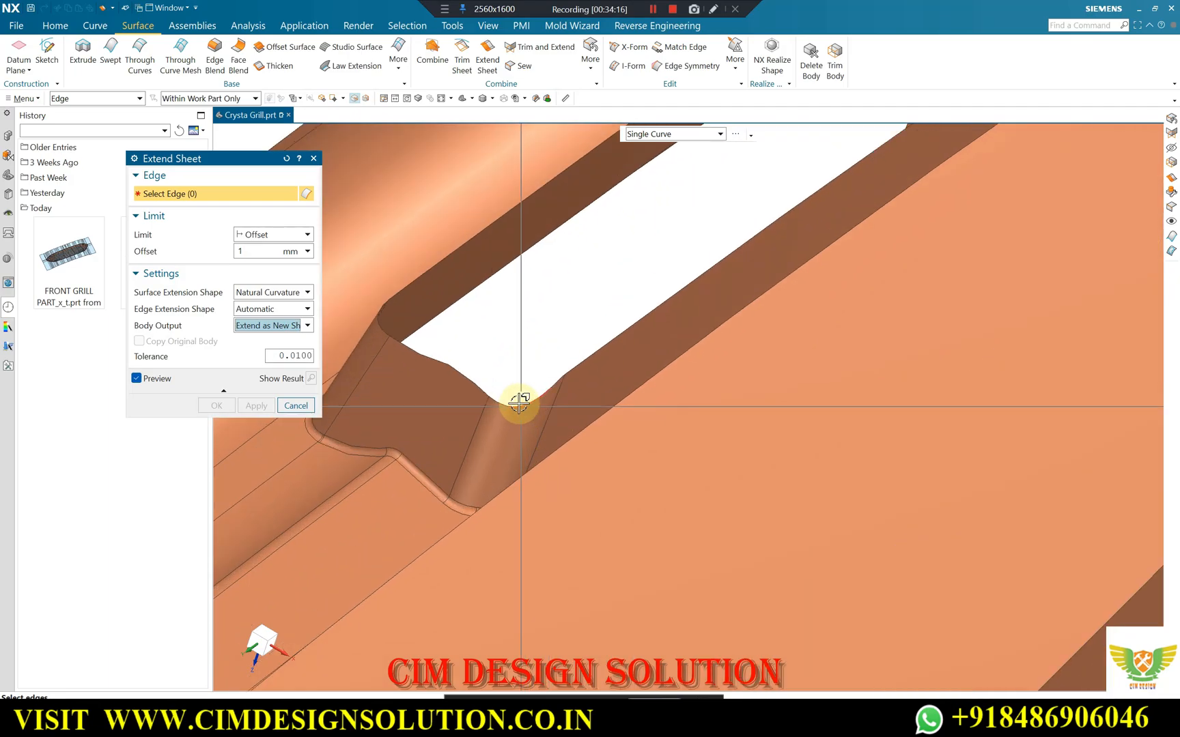
pyautogui.click(489, 402)
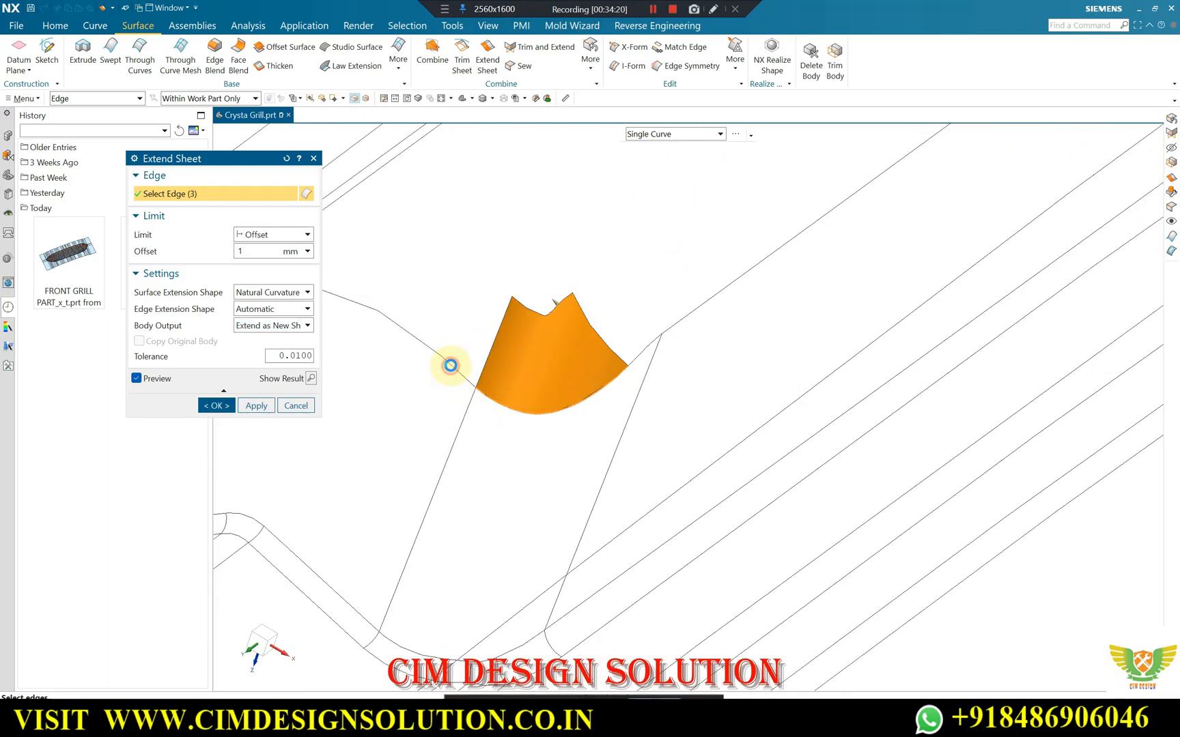
pyautogui.moveTo(658, 364); pyautogui.dragTo(644, 141, button='middle')
pyautogui.click(650, 175)
pyautogui.click(546, 276)
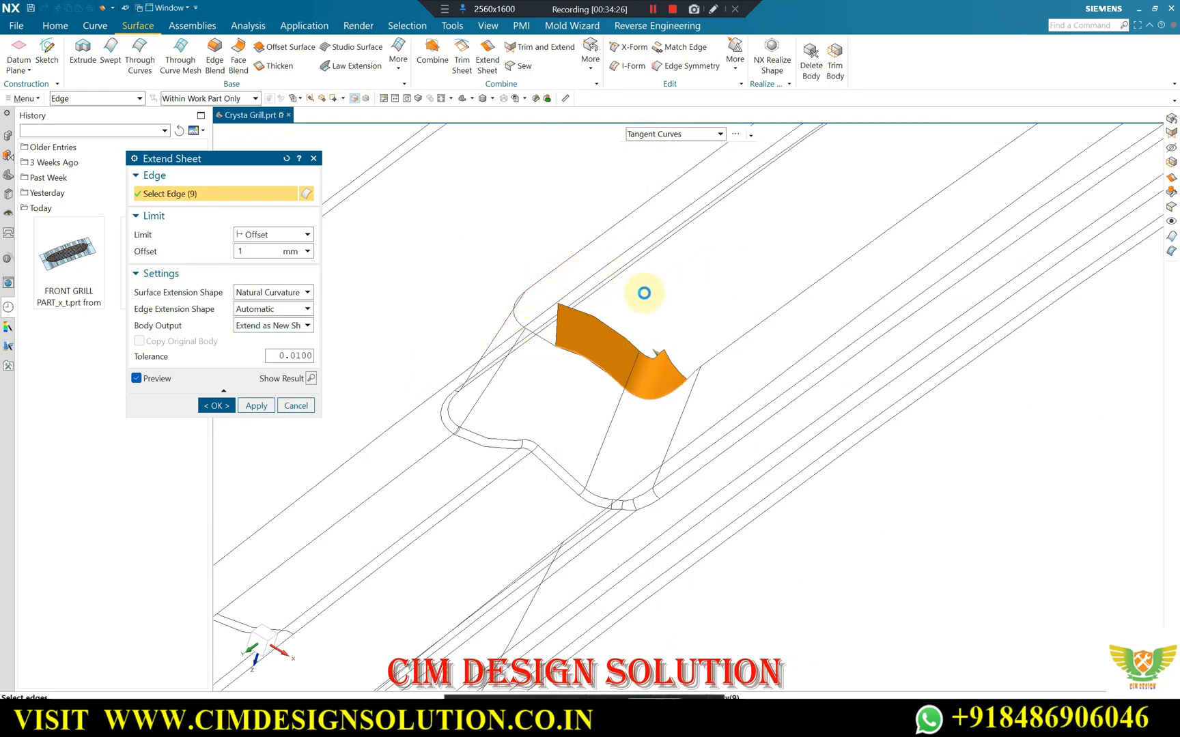
# Add the slot's inner side edges on both sides of the clip to the extension and set the offset to 3 mm.
pyautogui.scroll(-6, 501, 374)
pyautogui.scroll(3, 845, 148)
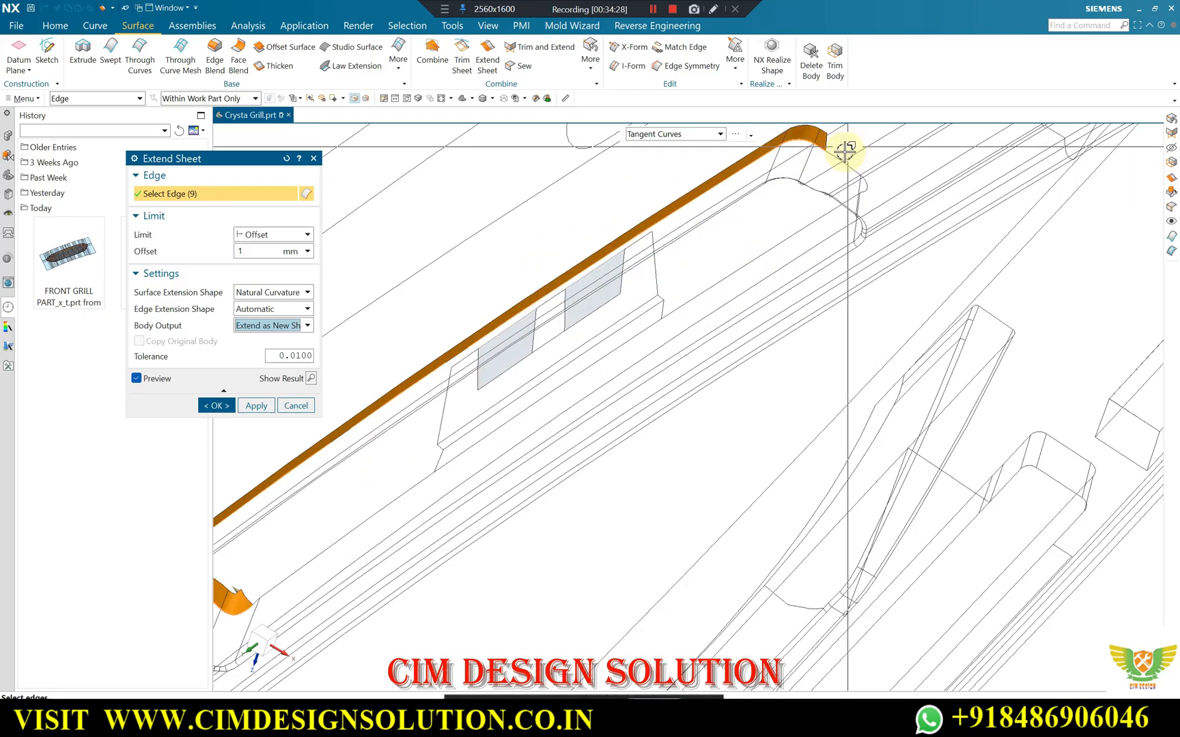
pyautogui.scroll(2, 846, 149)
pyautogui.click(869, 185)
pyautogui.scroll(-5, 745, 266)
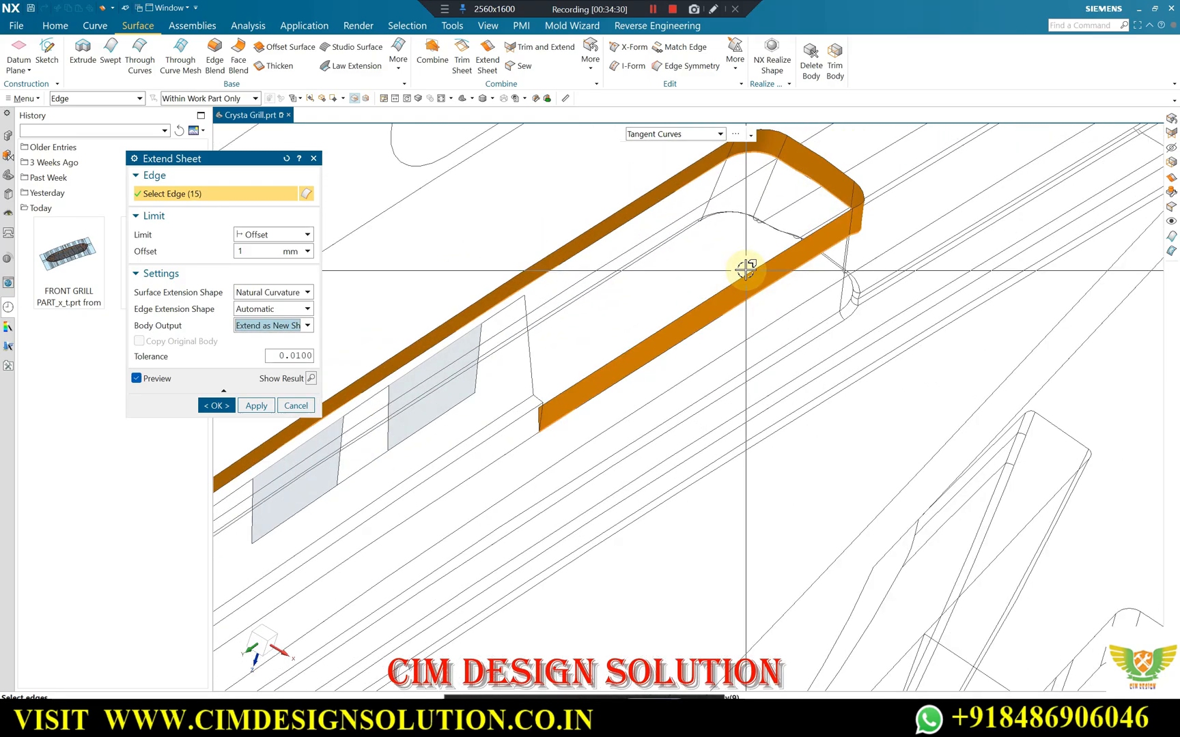
pyautogui.scroll(2, 812, 246)
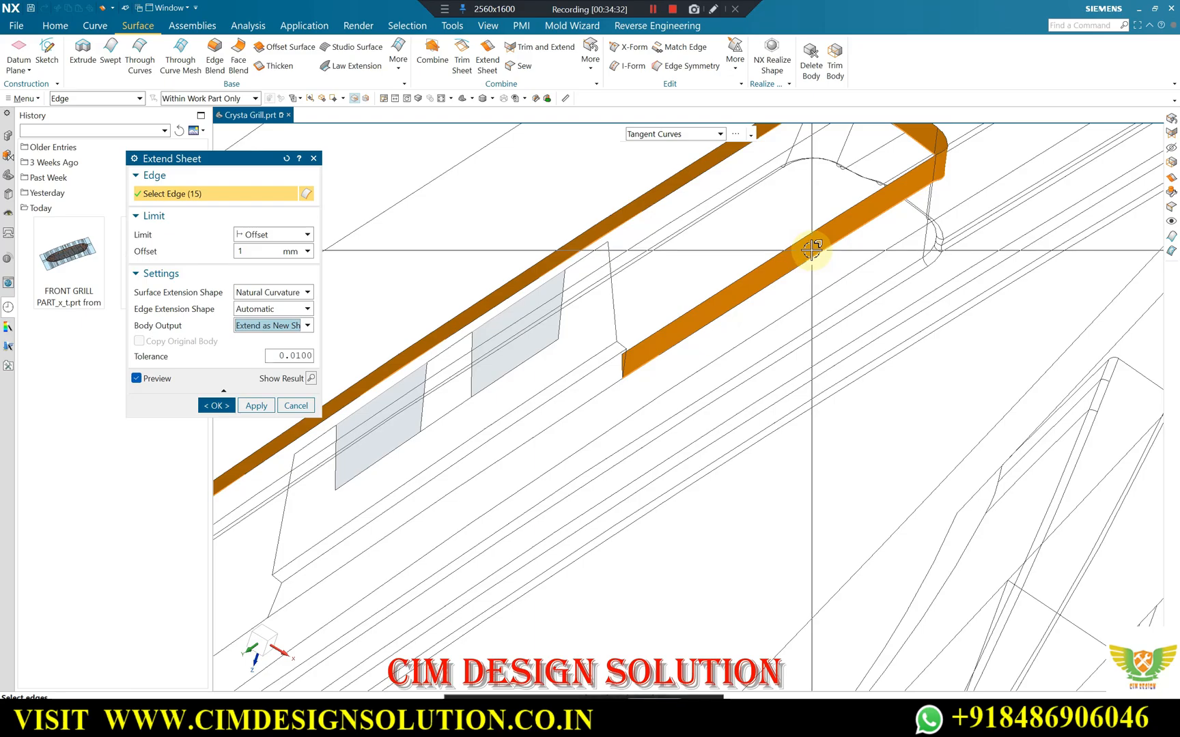
pyautogui.scroll(-6, 950, 145)
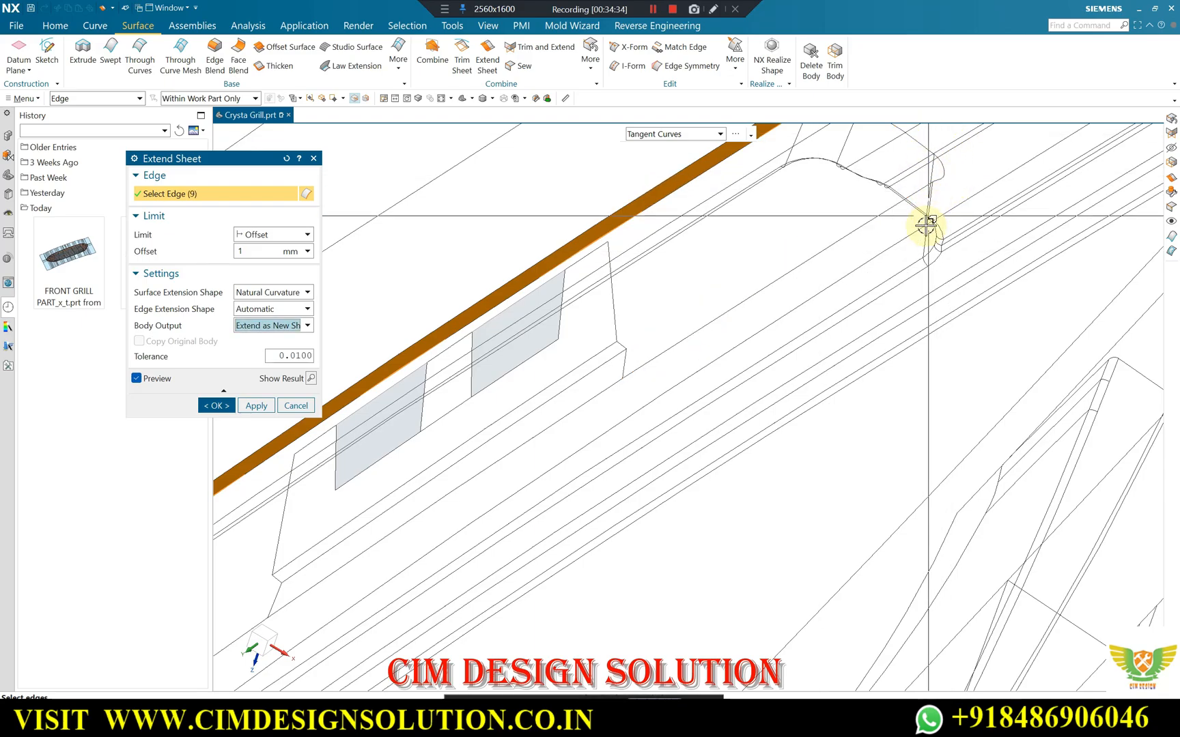
pyautogui.scroll(4, 450, 475)
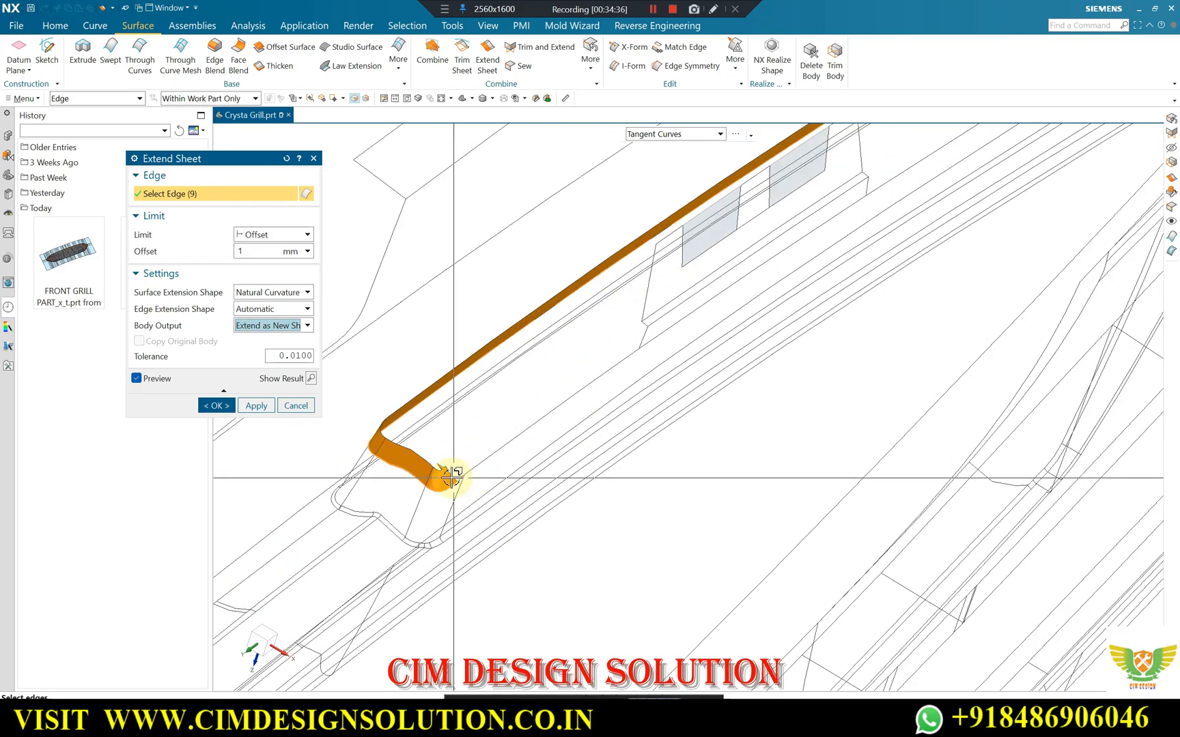
pyautogui.moveTo(510, 401); pyautogui.dragTo(515, 363, button='middle')
pyautogui.scroll(-5, 547, 360)
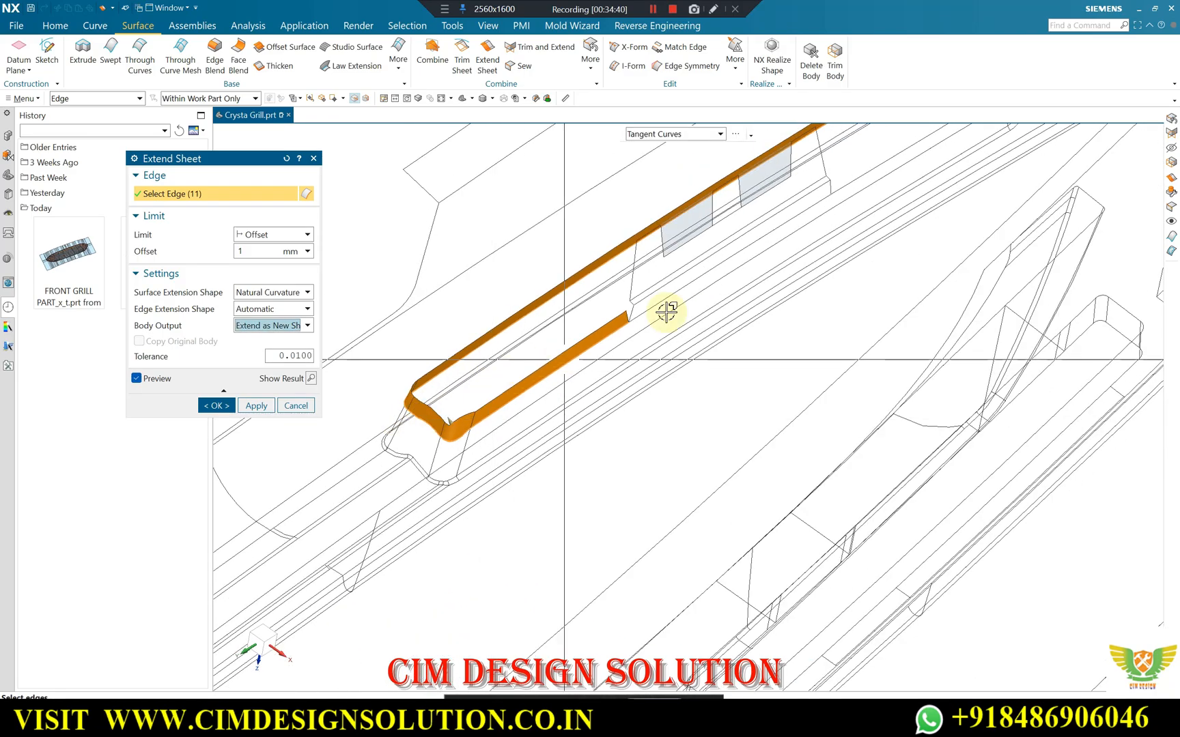
pyautogui.scroll(3, 907, 154)
pyautogui.click(907, 151)
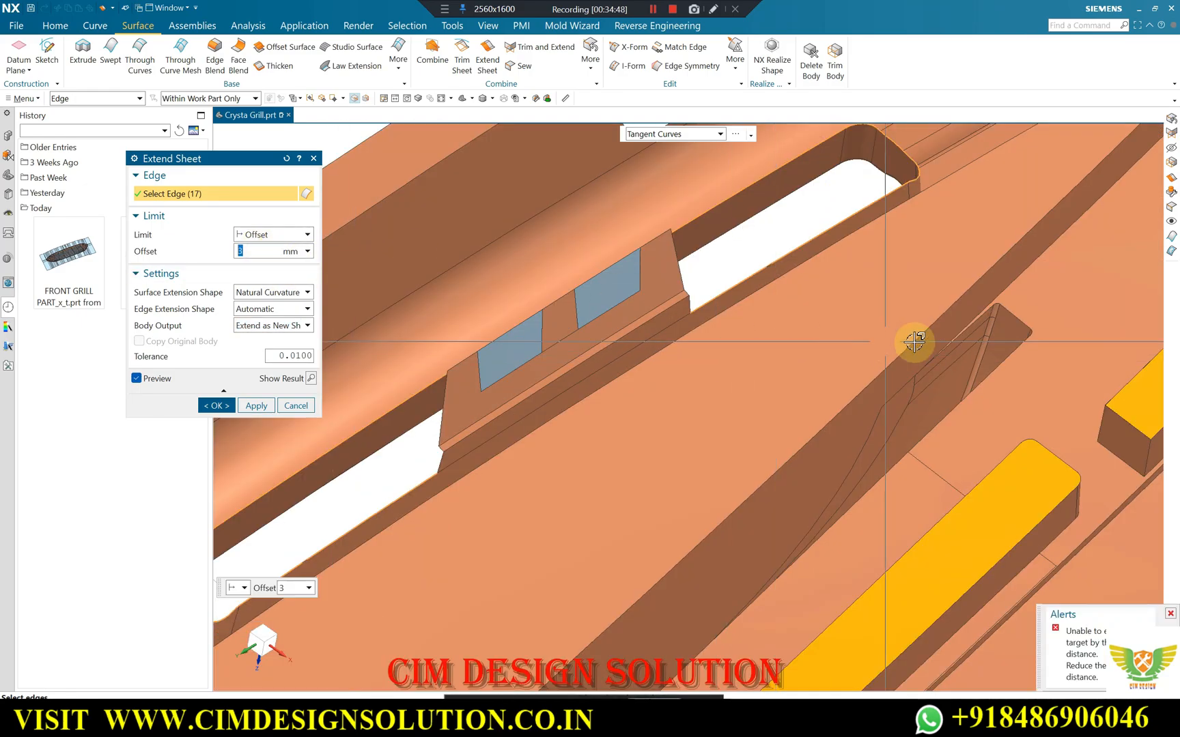
# Switch to single-curve selection and remove the slot's inner side edges on both sides of the clip from the extension.
pyautogui.scroll(-1, 908, 218)
pyautogui.click(675, 135)
pyautogui.click(627, 185)
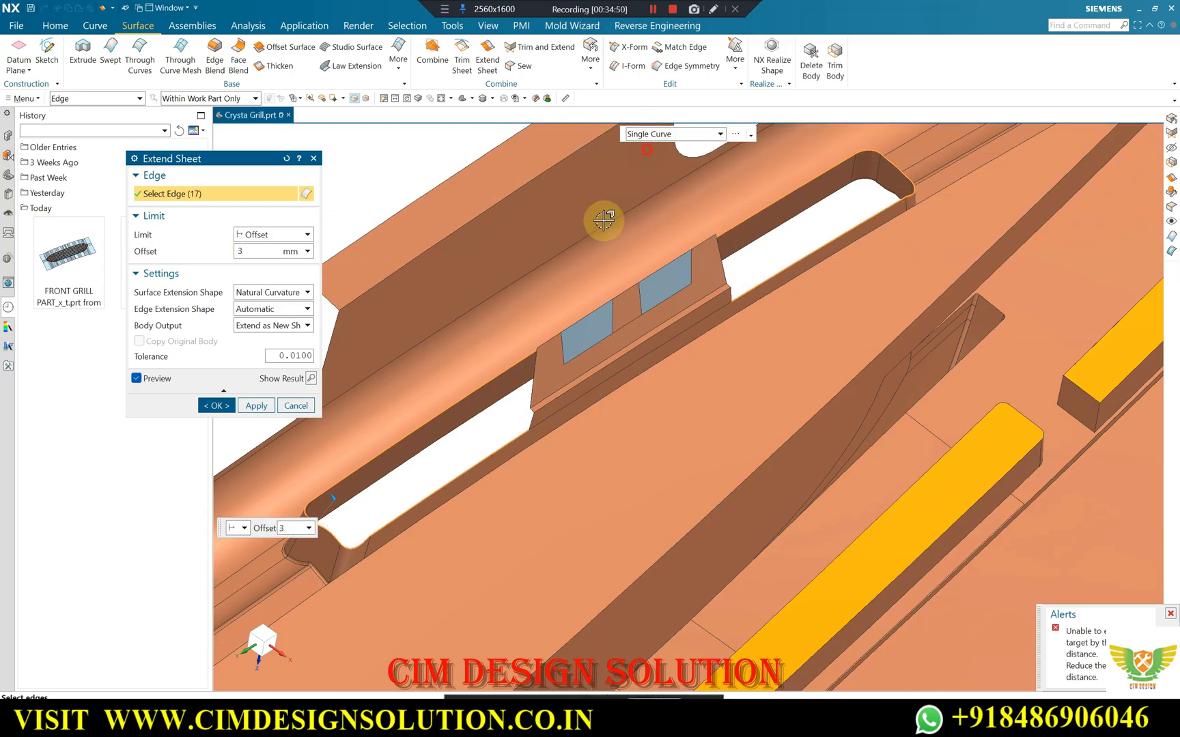
pyautogui.scroll(2, 368, 540)
pyautogui.keyDown('shift'); pyautogui.click(444, 492); pyautogui.keyUp('shift')
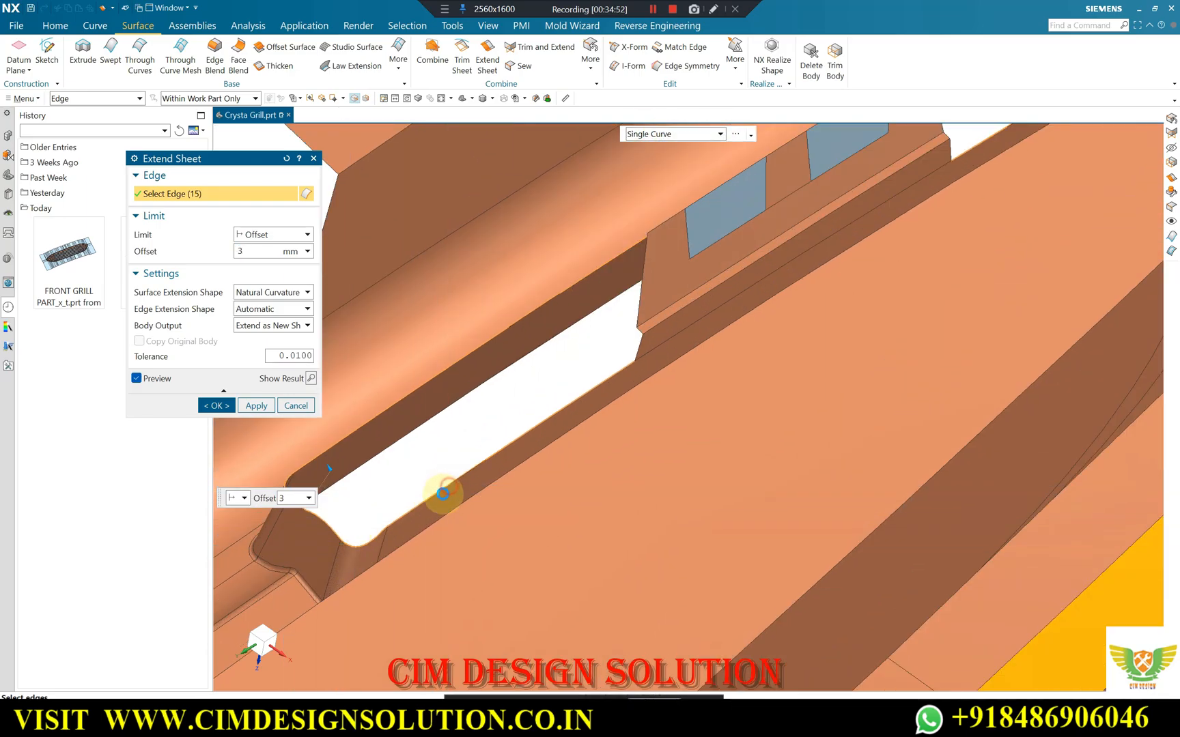
pyautogui.scroll(-1, 529, 471)
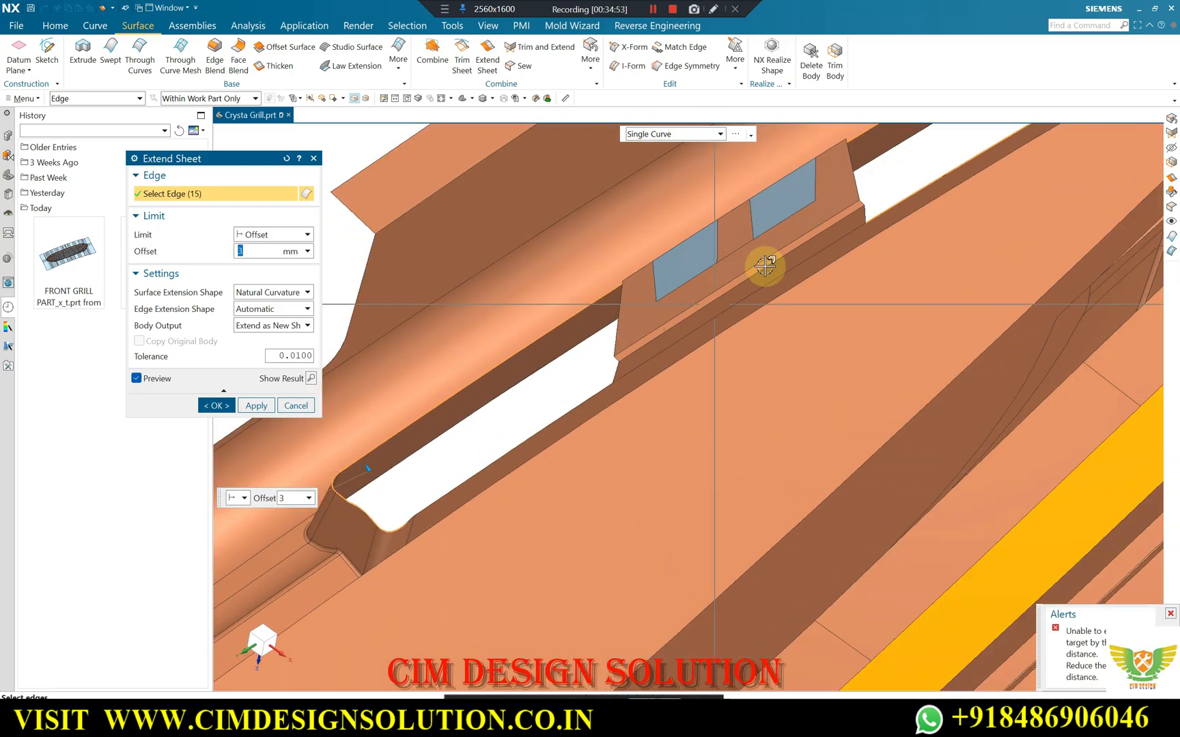
pyautogui.keyDown('shift'); pyautogui.click(890, 207); pyautogui.keyUp('shift')
pyautogui.scroll(-3, 652, 387)
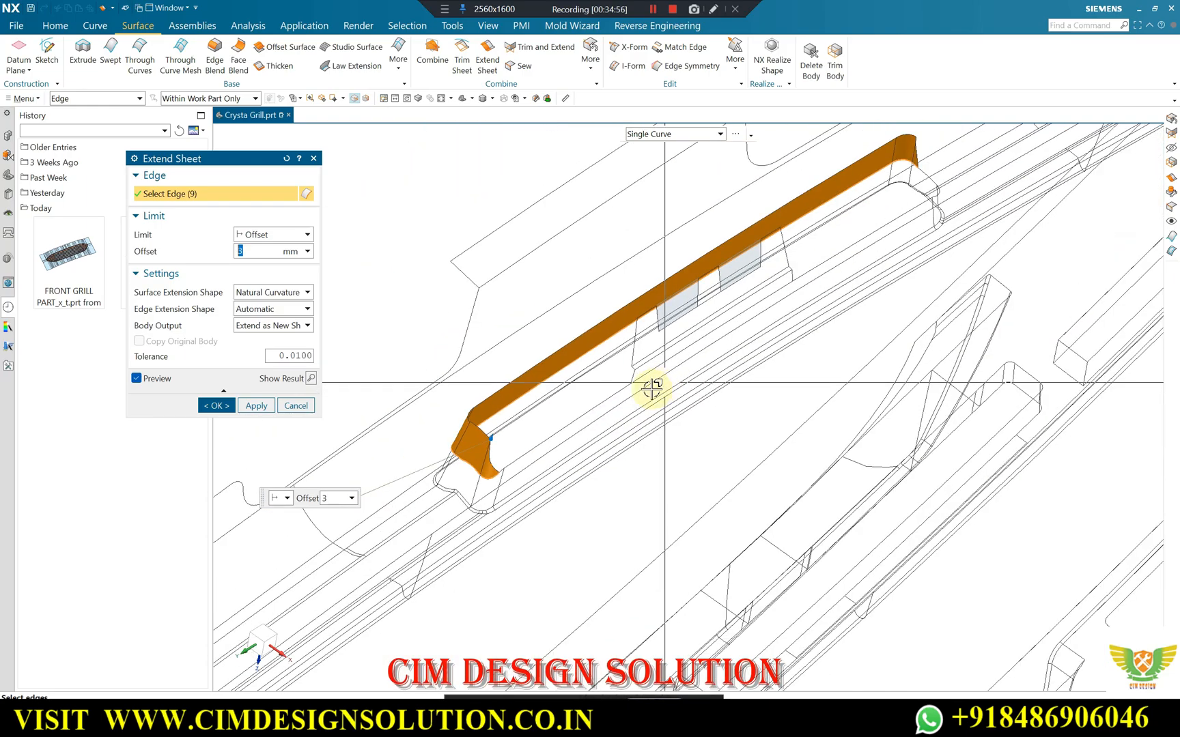
# Add the edges around the slot's far end to the extension one by one, including its rounded inner corner.
pyautogui.scroll(1, 879, 211)
pyautogui.scroll(3, 881, 210)
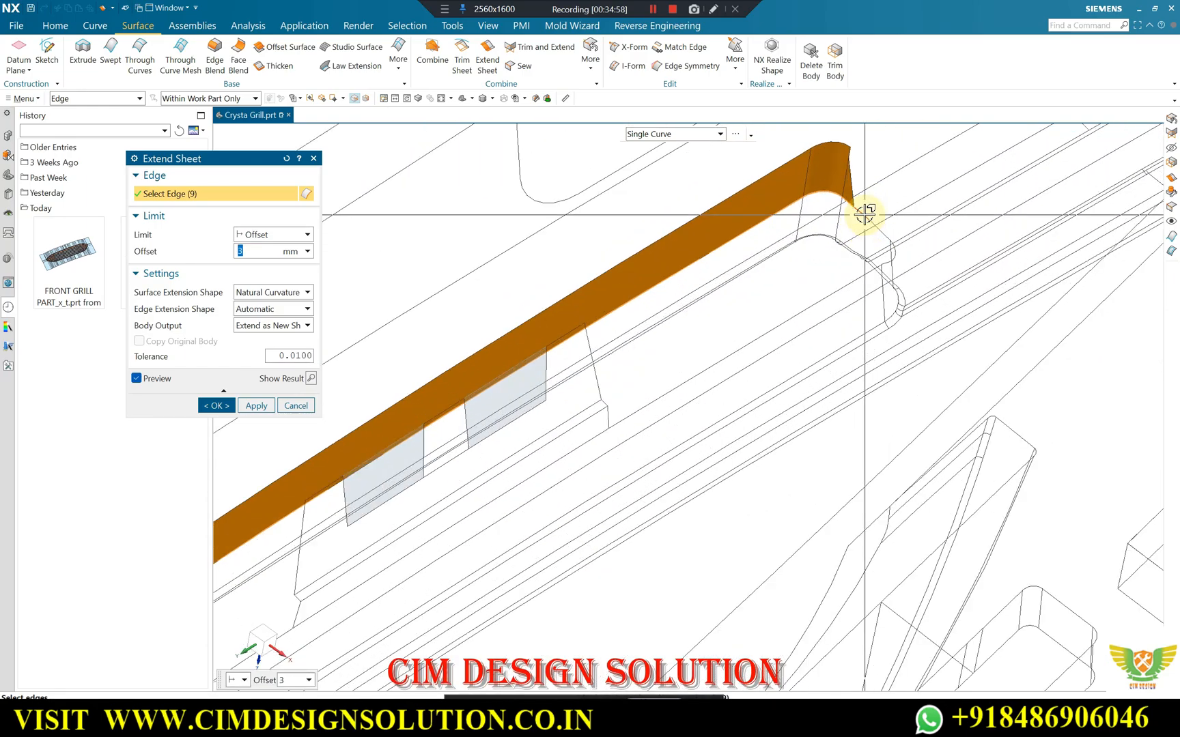
pyautogui.scroll(5, 887, 211)
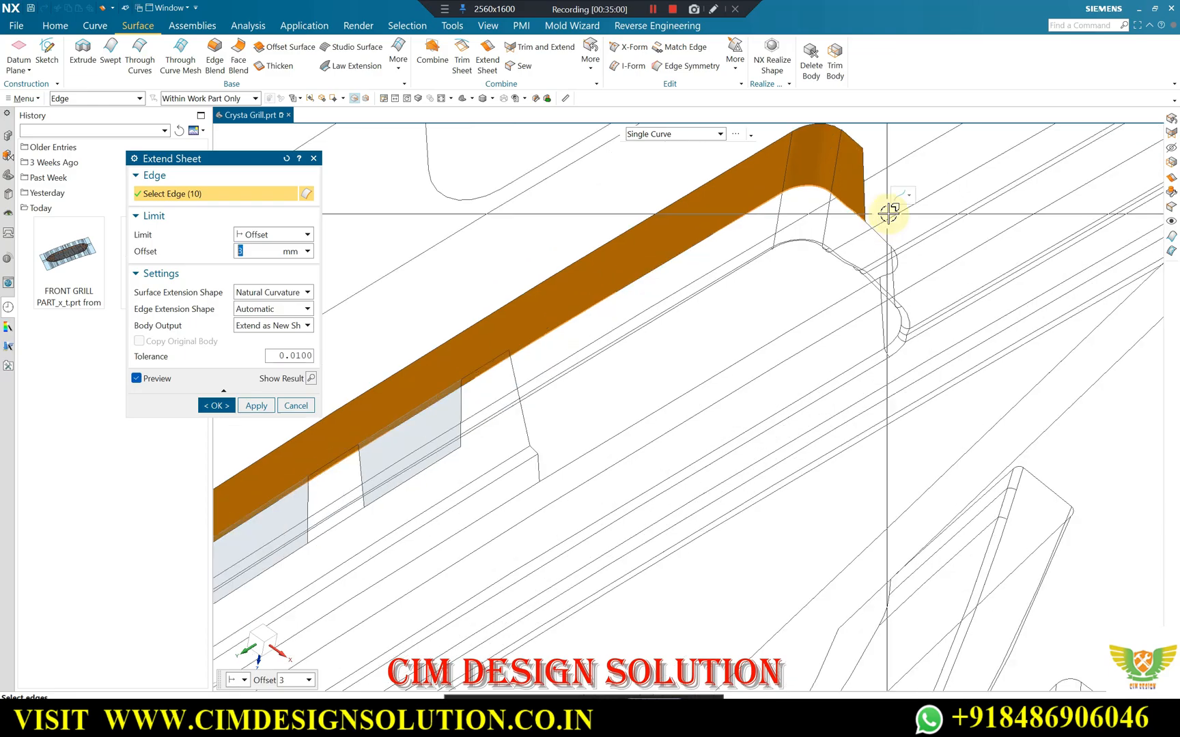
pyautogui.scroll(-6, 929, 287)
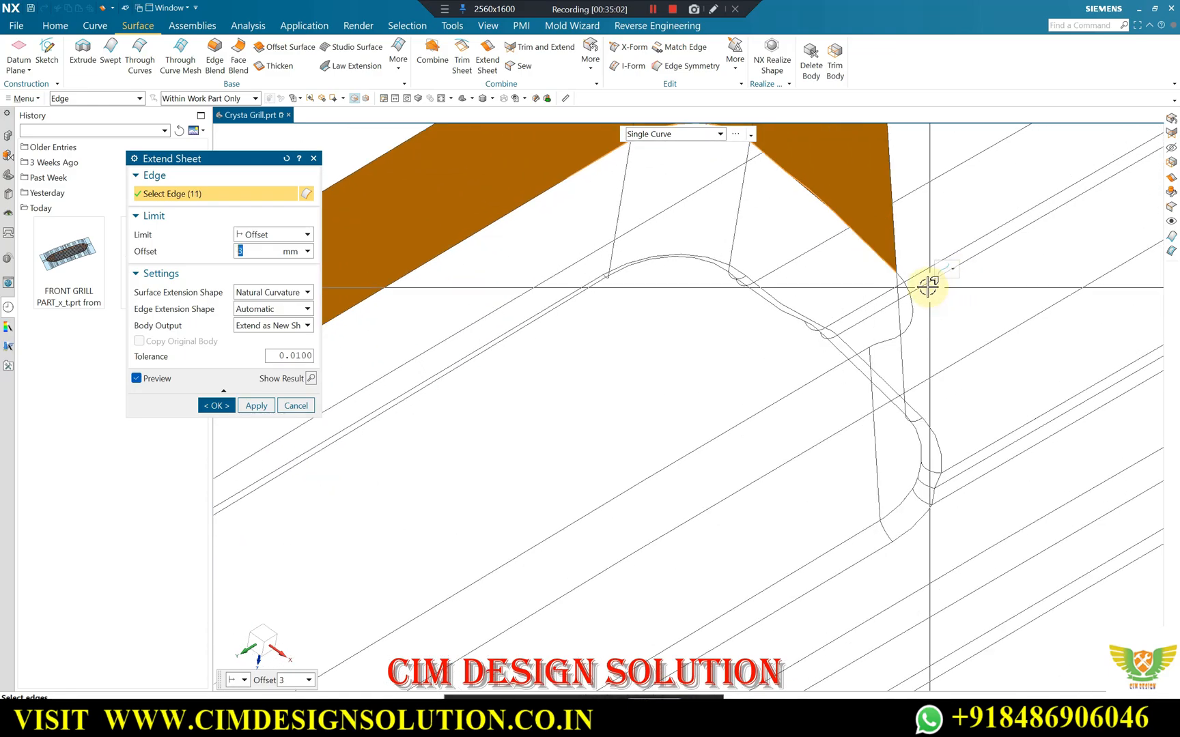
pyautogui.moveTo(884, 248); pyautogui.dragTo(897, 310, button='middle')
pyautogui.scroll(2, 942, 320)
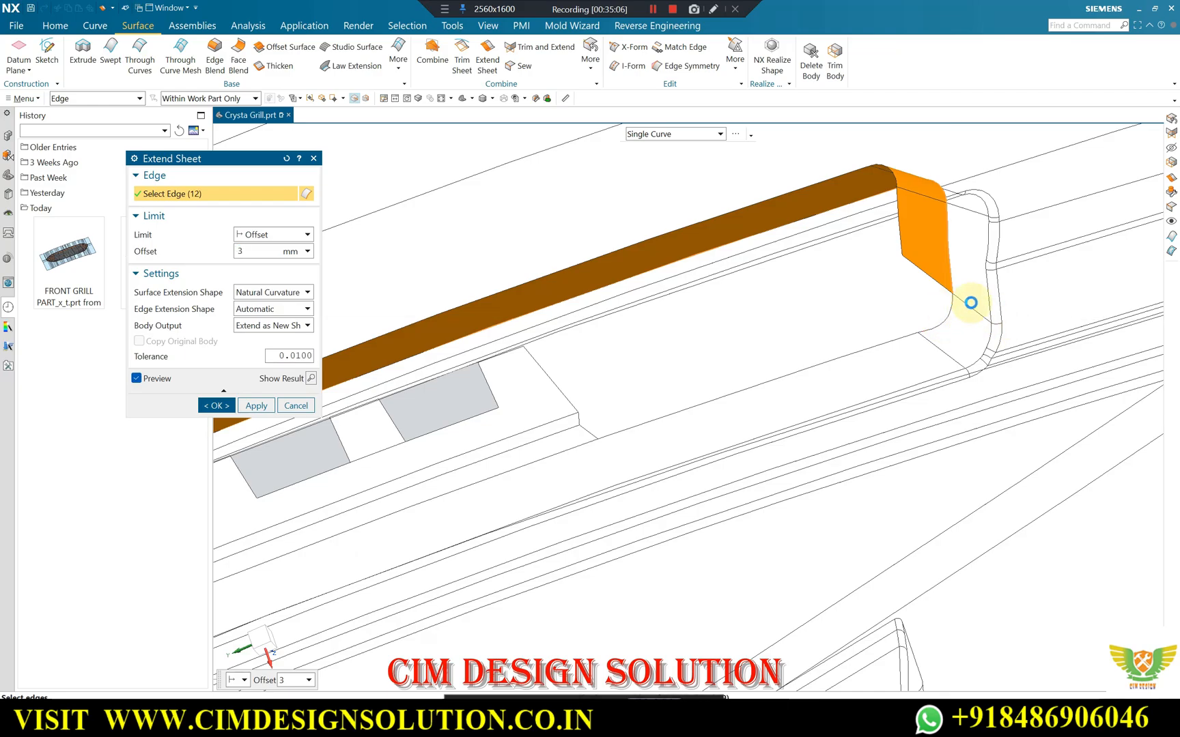
pyautogui.click(969, 302)
pyautogui.scroll(3, 955, 304)
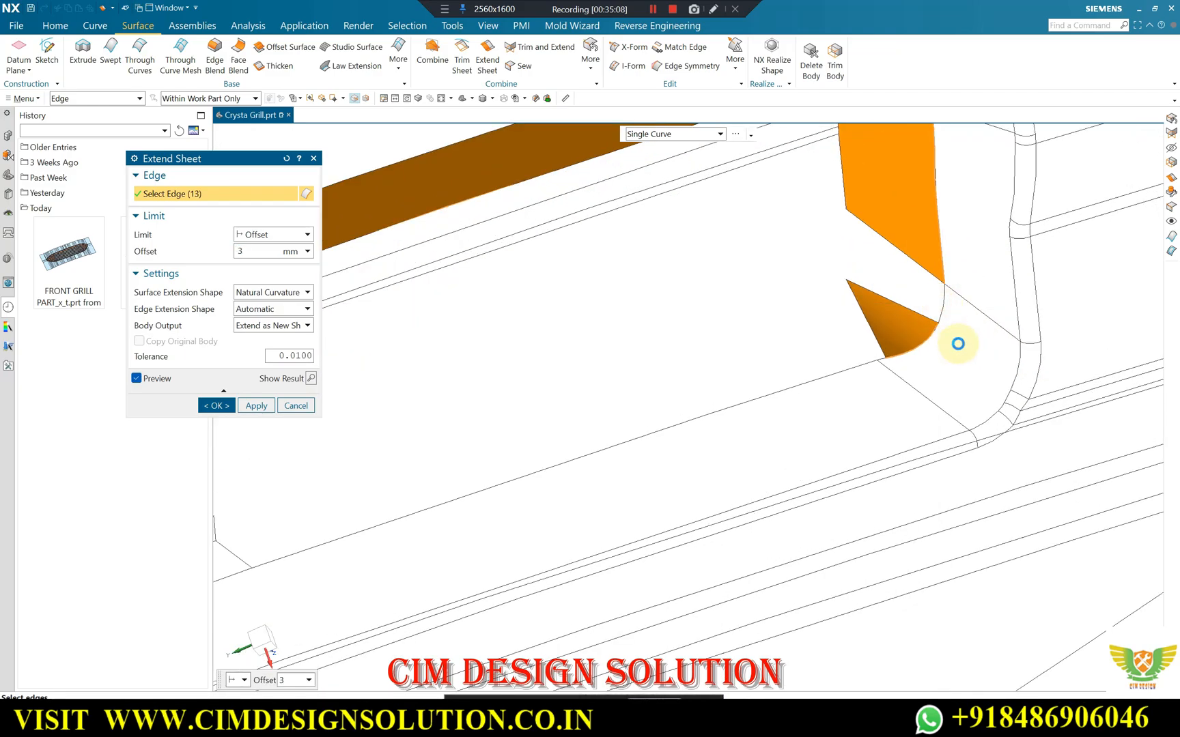
# Set the extension's body output to Extend as New Face and deselect the rounded inner corner edges at the slot's near end.
pyautogui.click(271, 326)
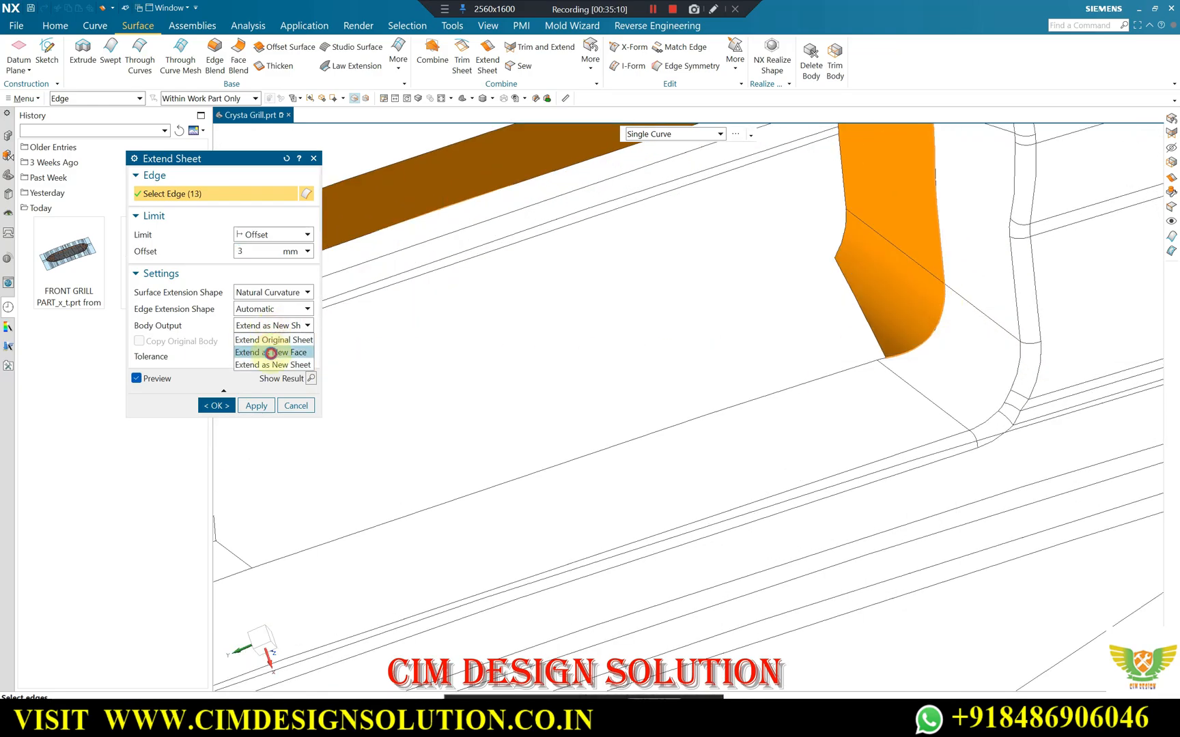
pyautogui.scroll(-5, 963, 313)
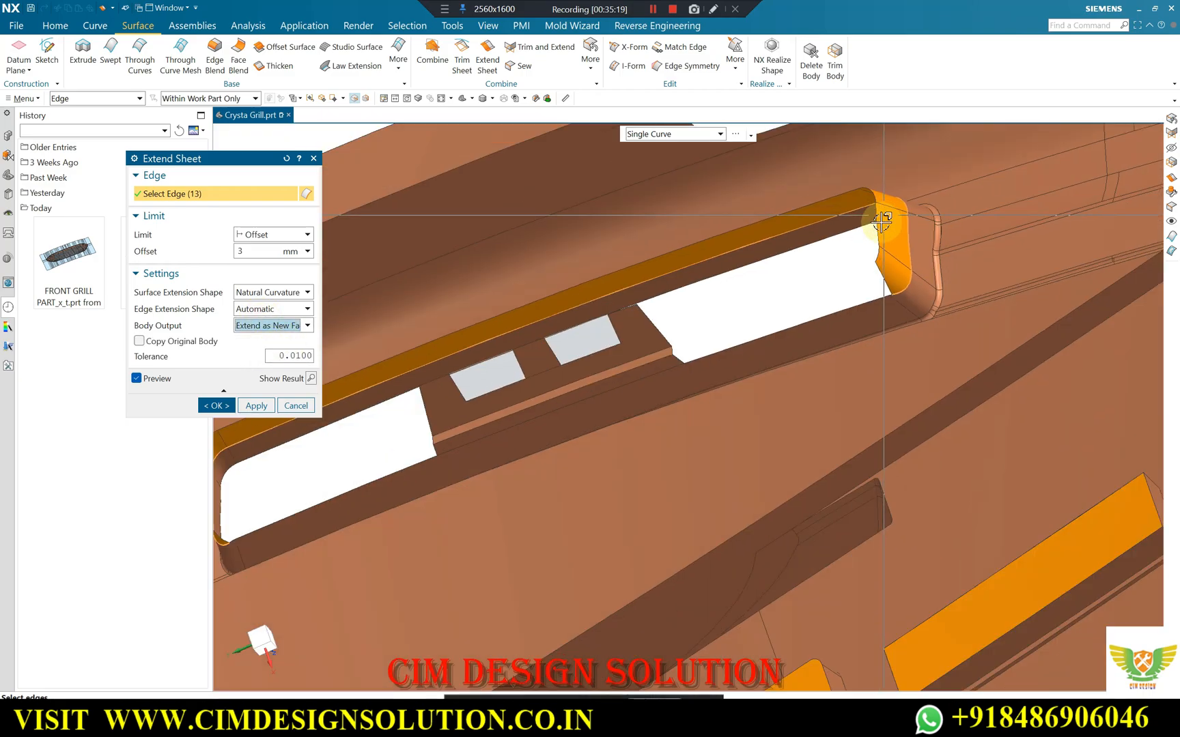
pyautogui.moveTo(864, 203)
pyautogui.mouseDown(button='middle')
pyautogui.moveTo(885, 232)
pyautogui.moveTo(904, 226)
pyautogui.mouseUp(button='middle')
pyautogui.scroll(5, 448, 442)
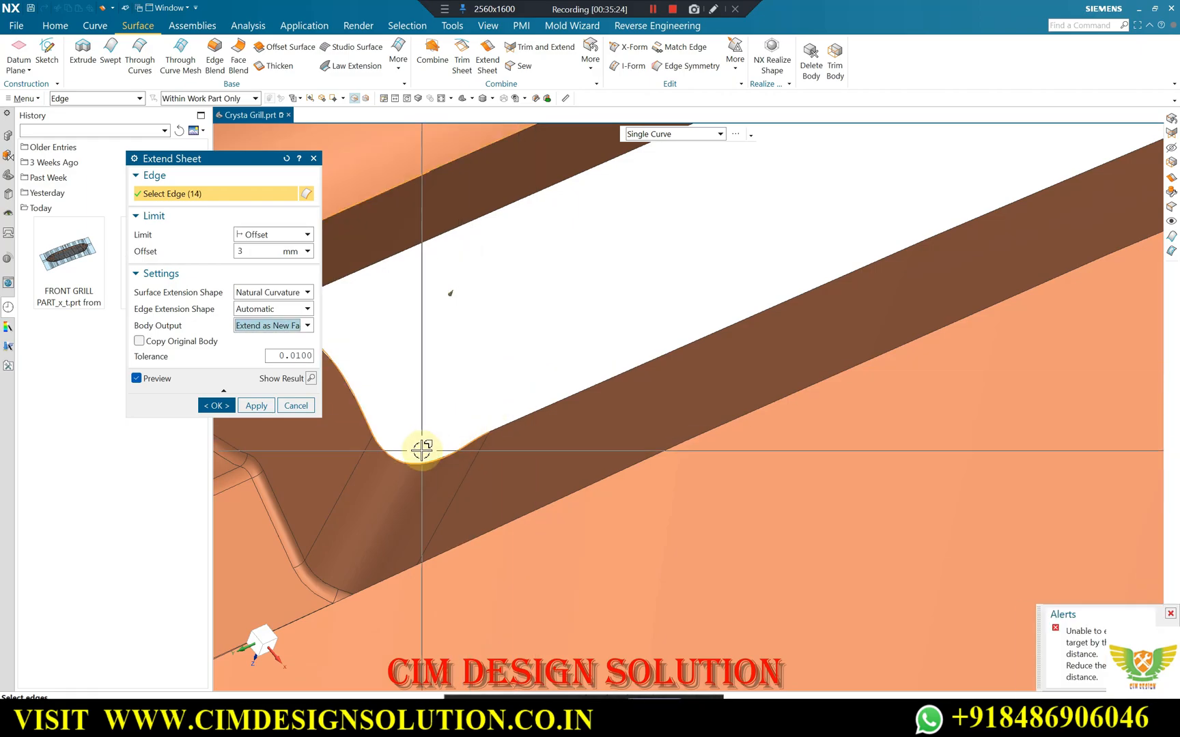
pyautogui.keyDown('shift'); pyautogui.click(484, 433); pyautogui.keyUp('shift')
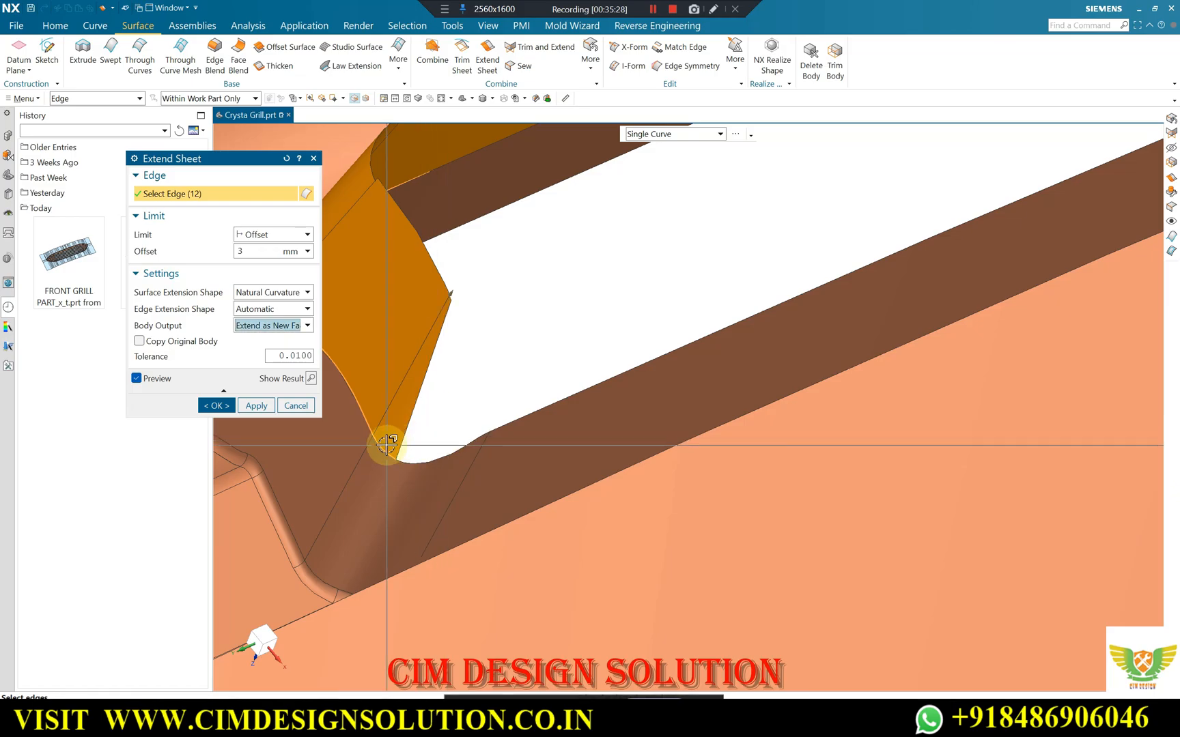
pyautogui.scroll(-4, 529, 408)
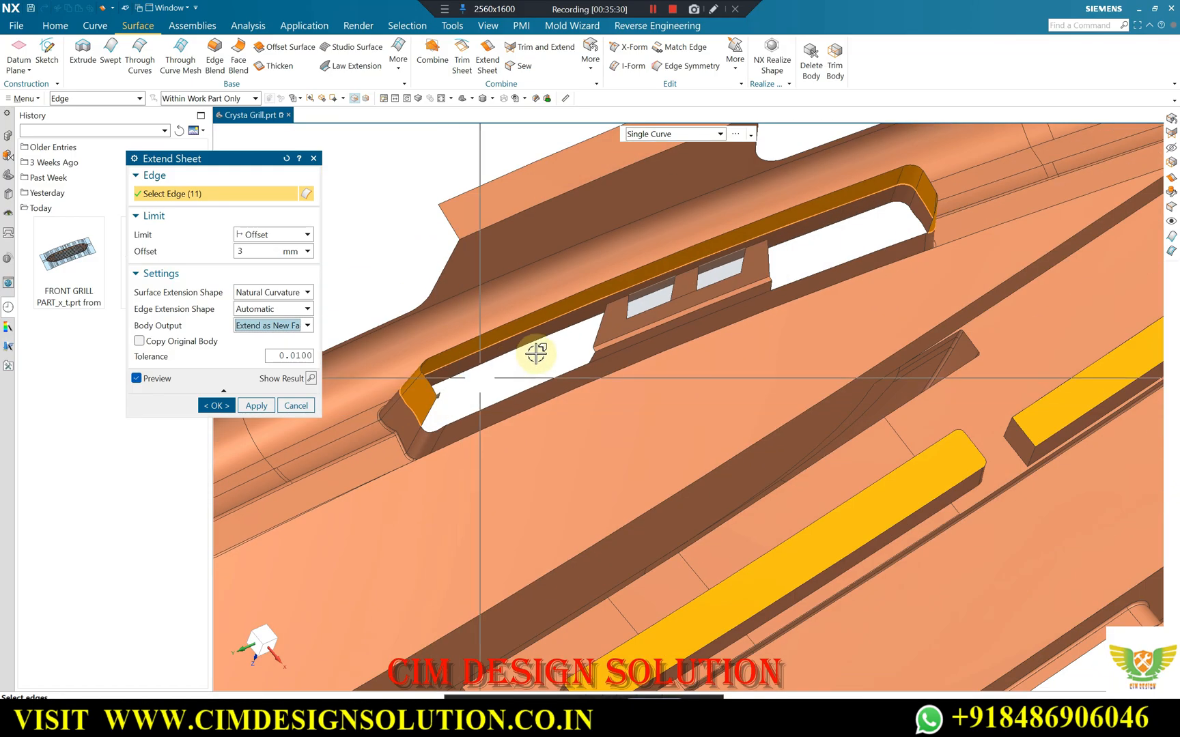
# Deselect the rounded inner corner edges at the slot's far end and apply the 3 mm sheet extension.
pyautogui.scroll(3, 912, 258)
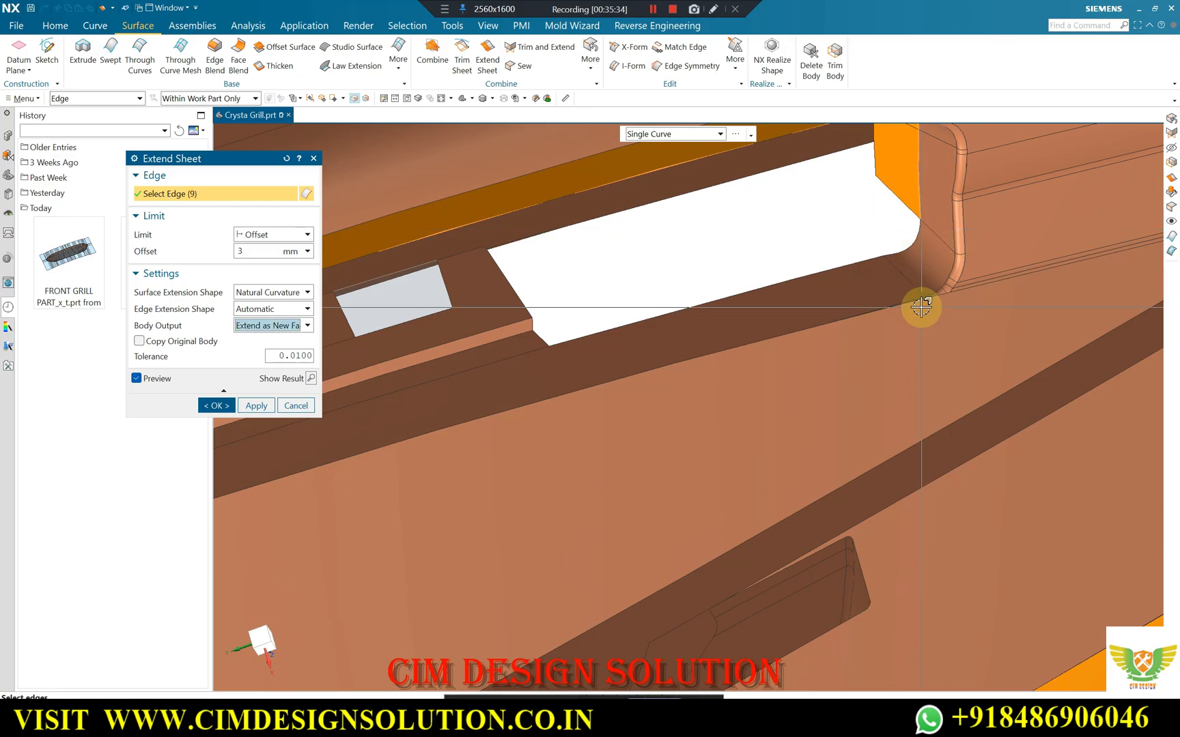
pyautogui.scroll(-5, 921, 307)
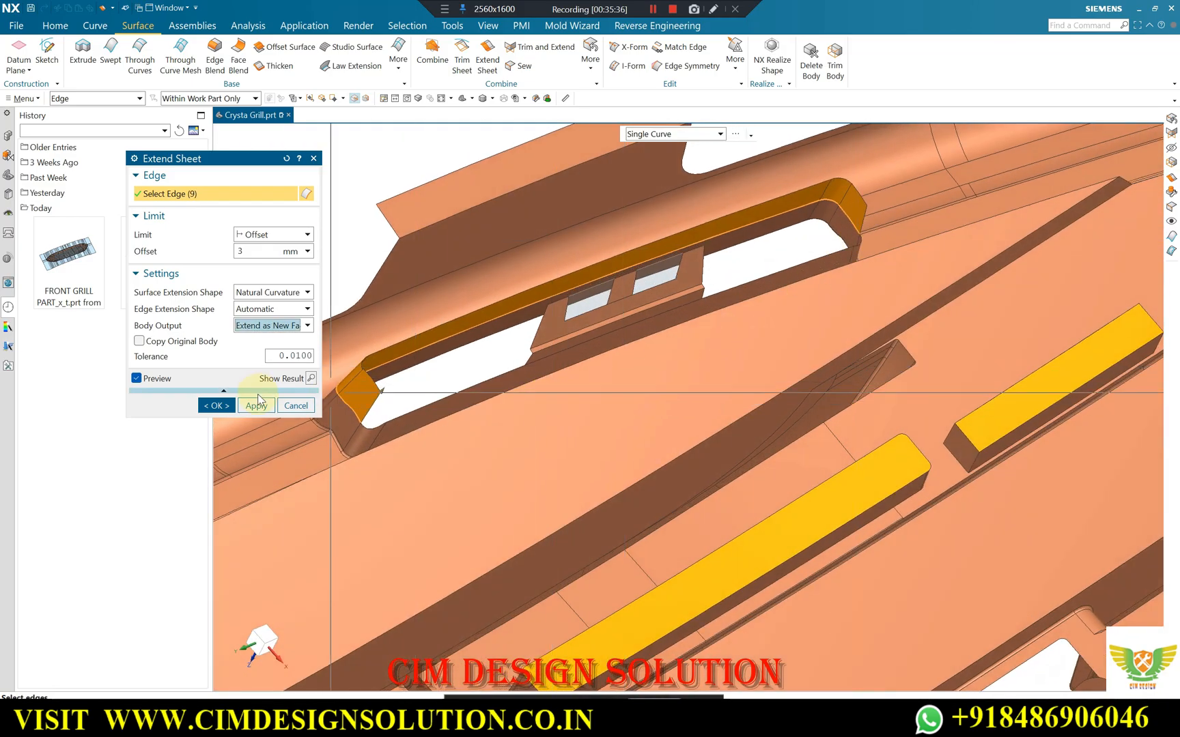
pyautogui.click(256, 406)
# Create a Swept surface from the slot's inner side edge before the clip, guided by the short edge at the clip's base.
pyautogui.moveTo(710, 295); pyautogui.dragTo(740, 308, button='middle')
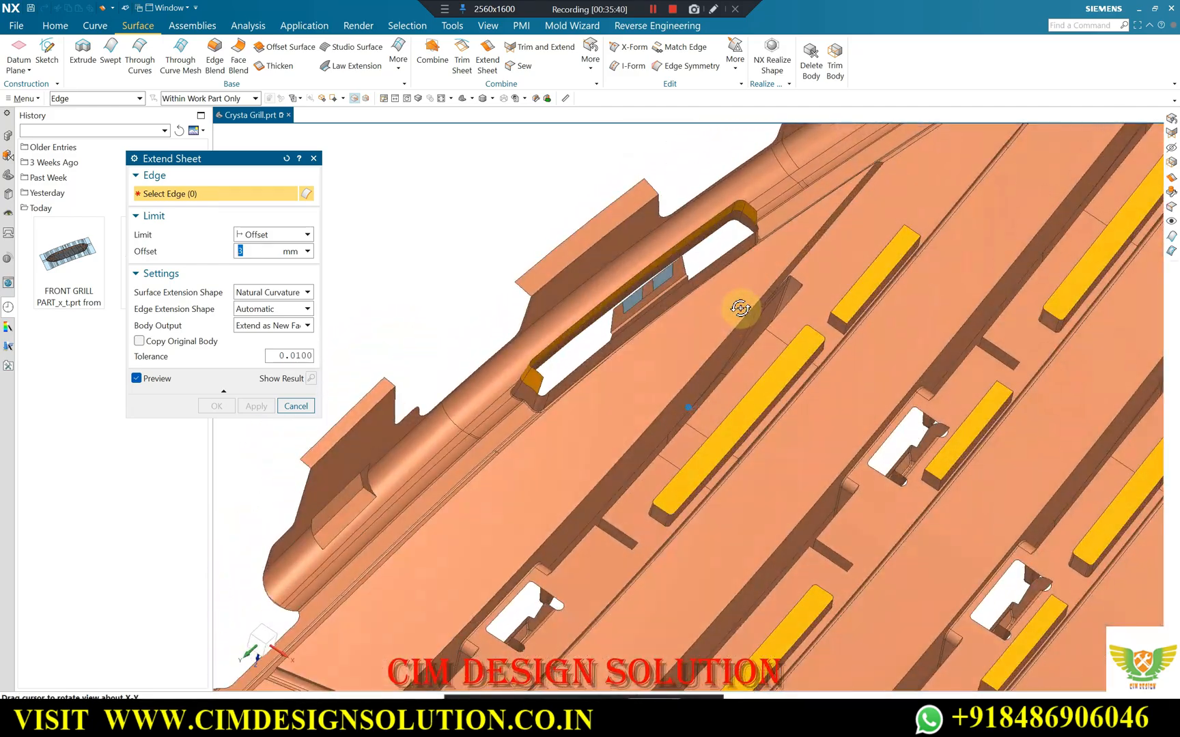
pyautogui.scroll(4, 585, 375)
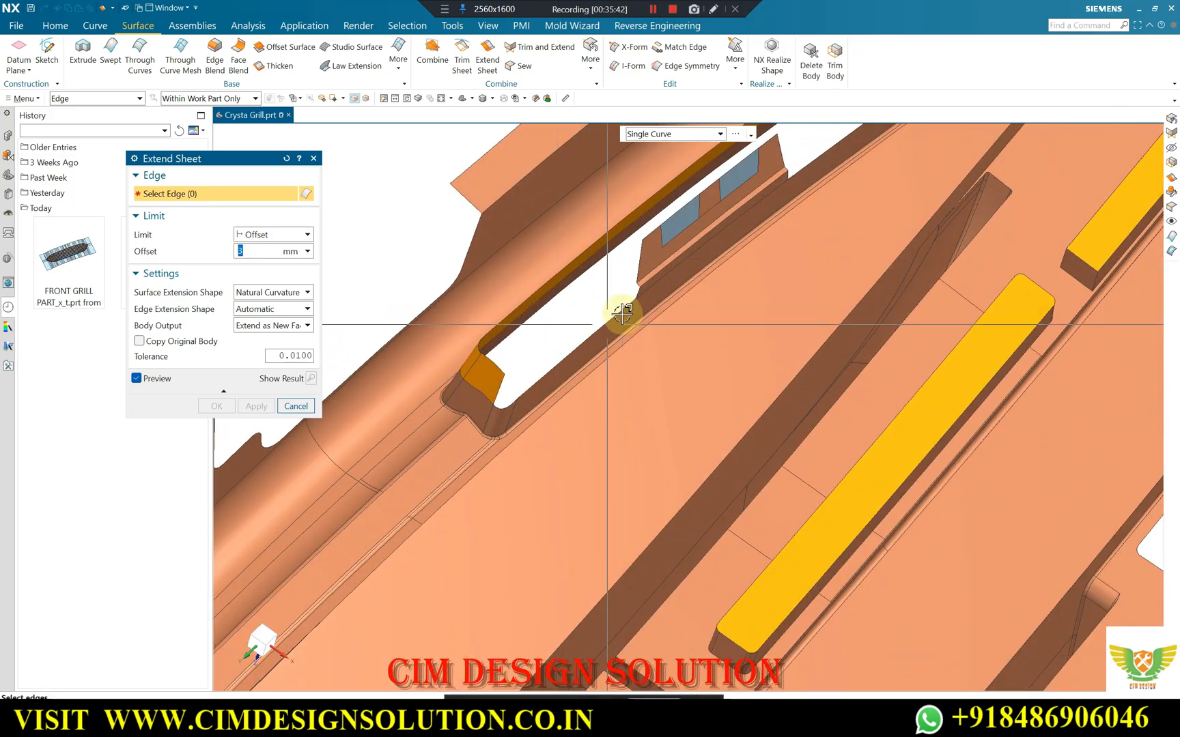
pyautogui.scroll(3, 582, 334)
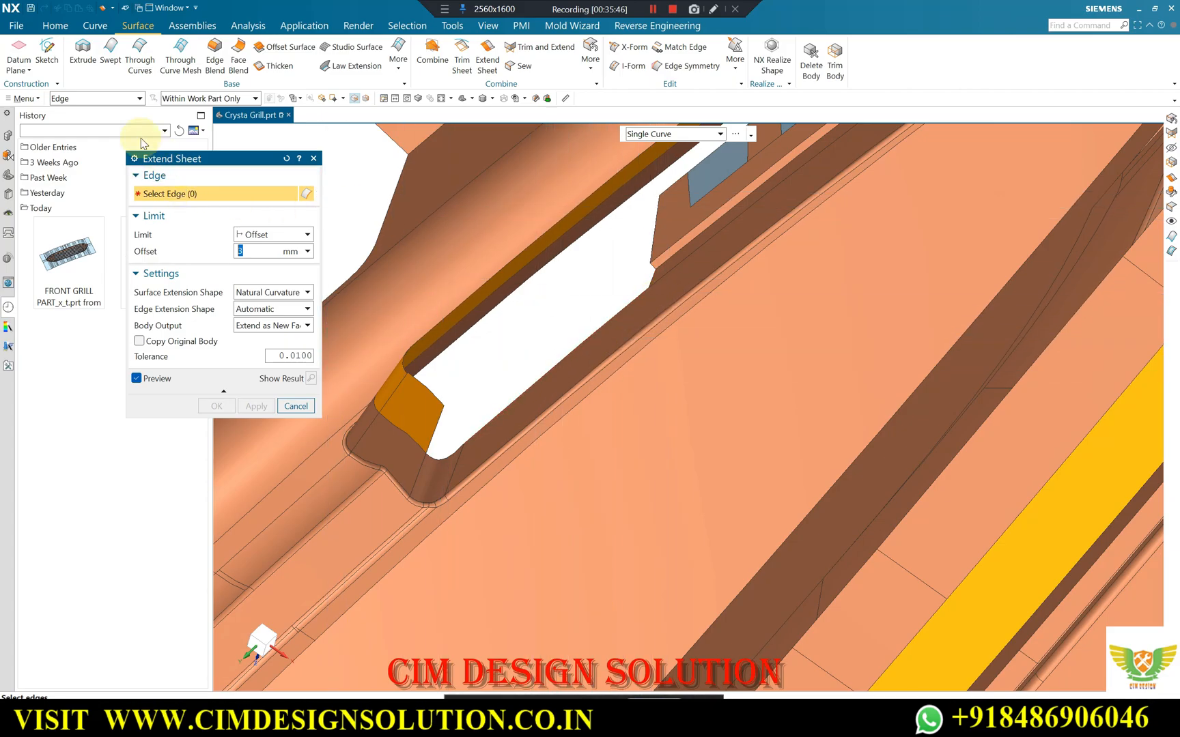
pyautogui.press('Escape')
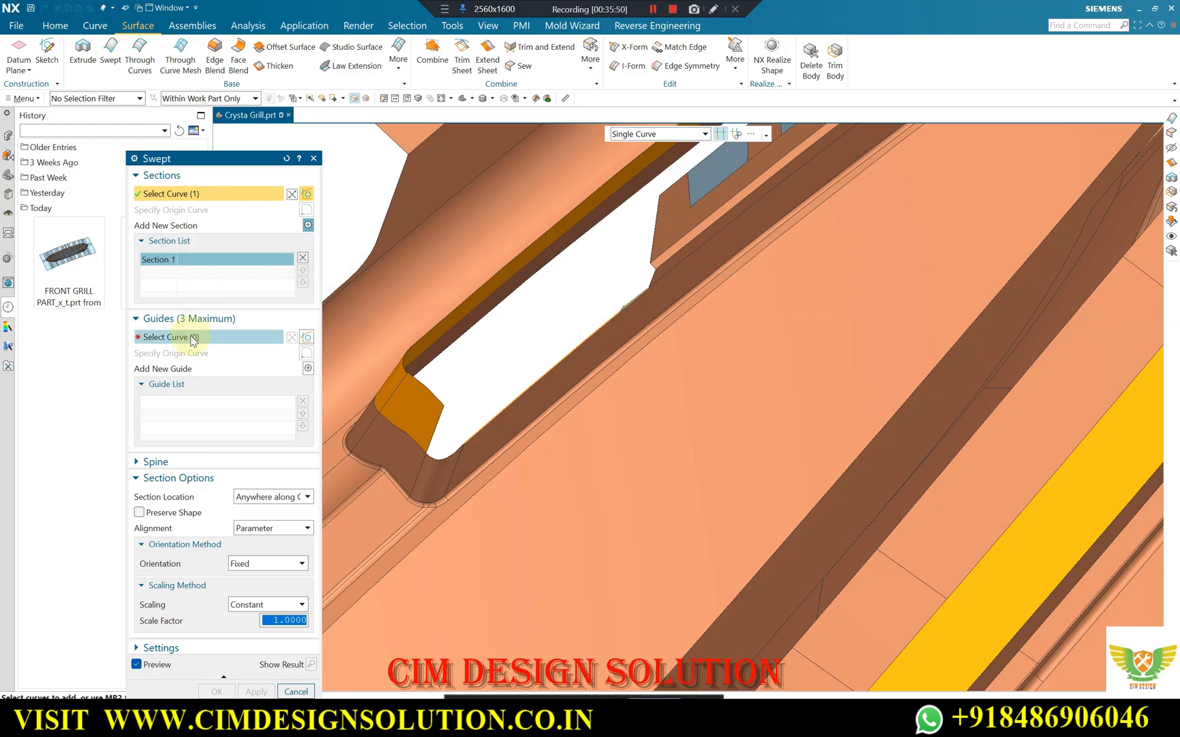
pyautogui.scroll(3, 616, 269)
pyautogui.click(683, 281)
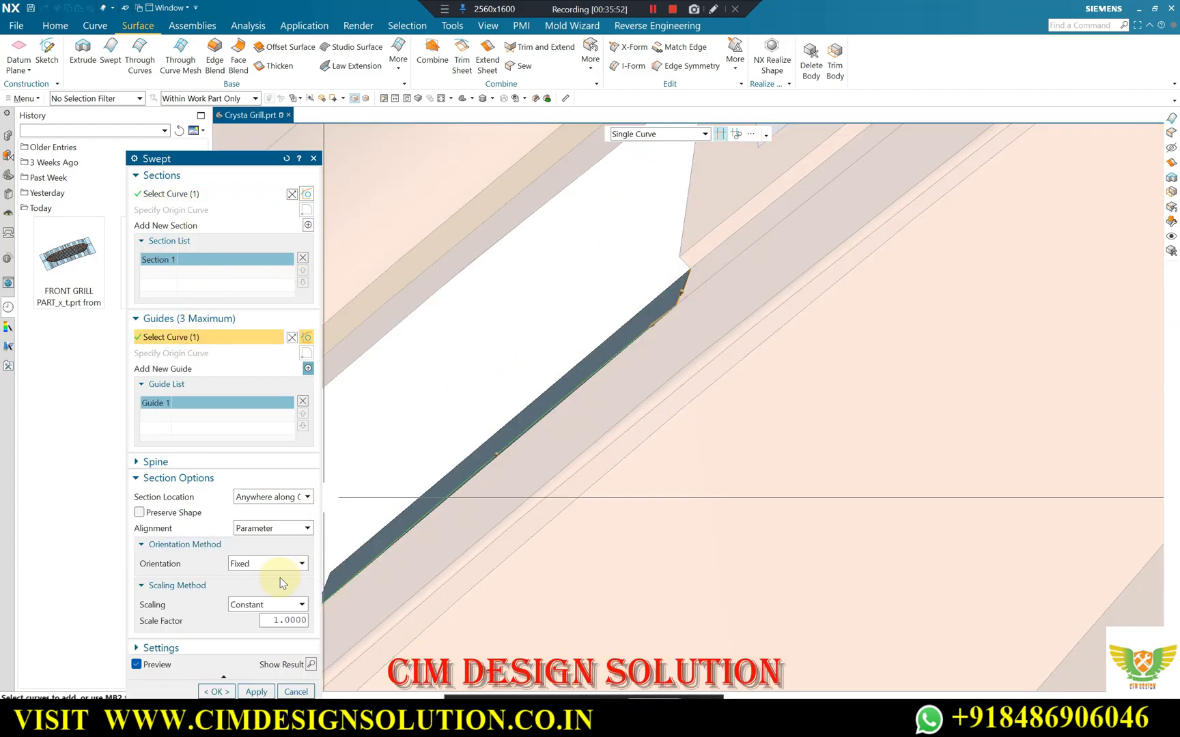
pyautogui.click(266, 692)
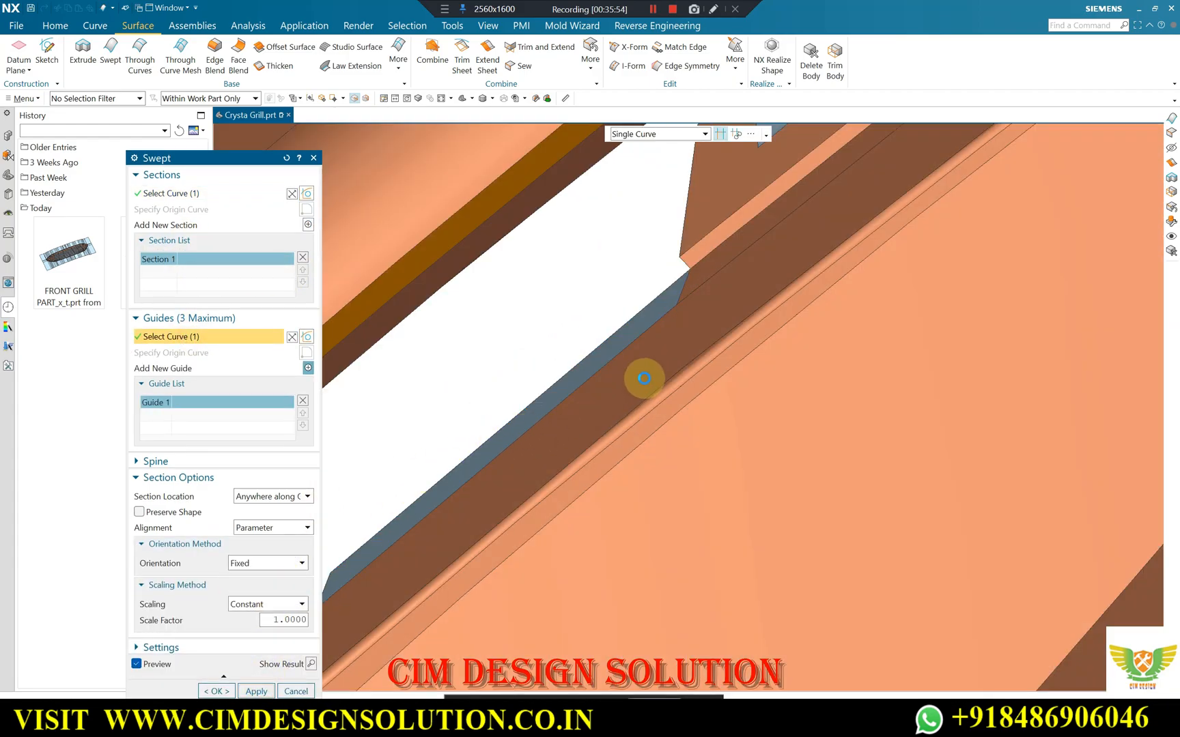
# Create a matching Swept surface from the inner side edge beyond the clip, guided by the short edge at the clip's other end.
pyautogui.scroll(-5, 637, 371)
pyautogui.scroll(2, 732, 262)
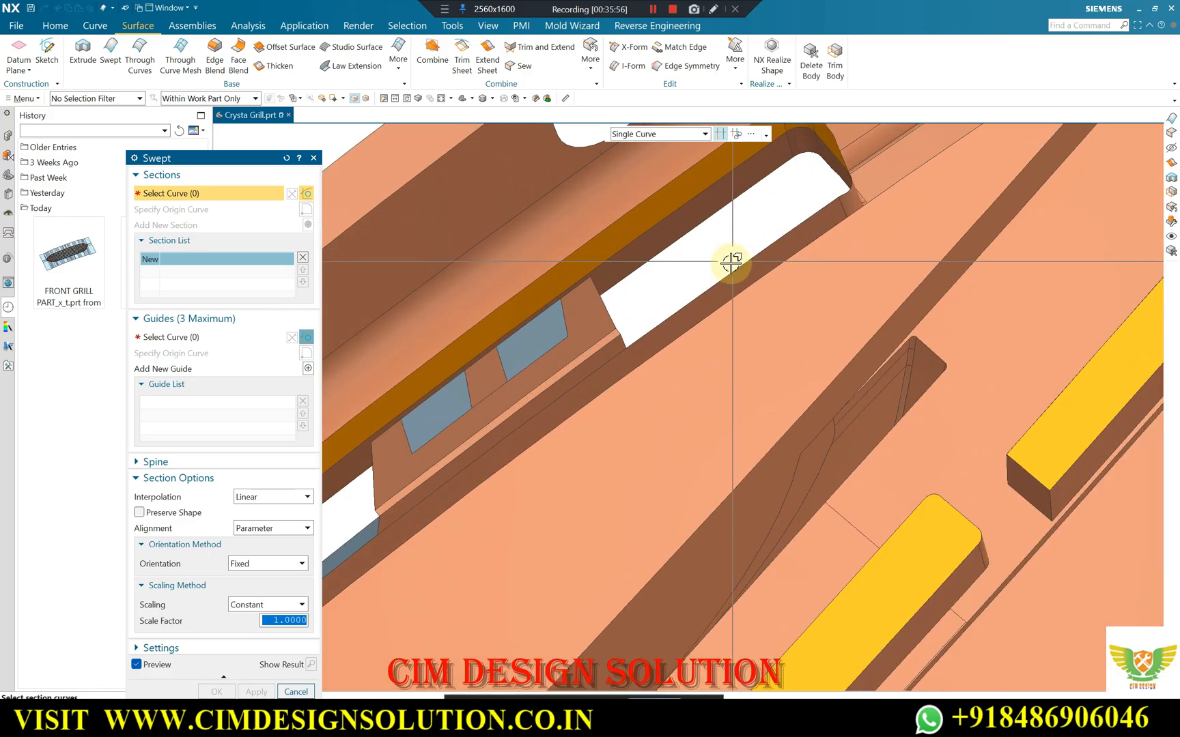
pyautogui.click(203, 337)
pyautogui.scroll(3, 671, 321)
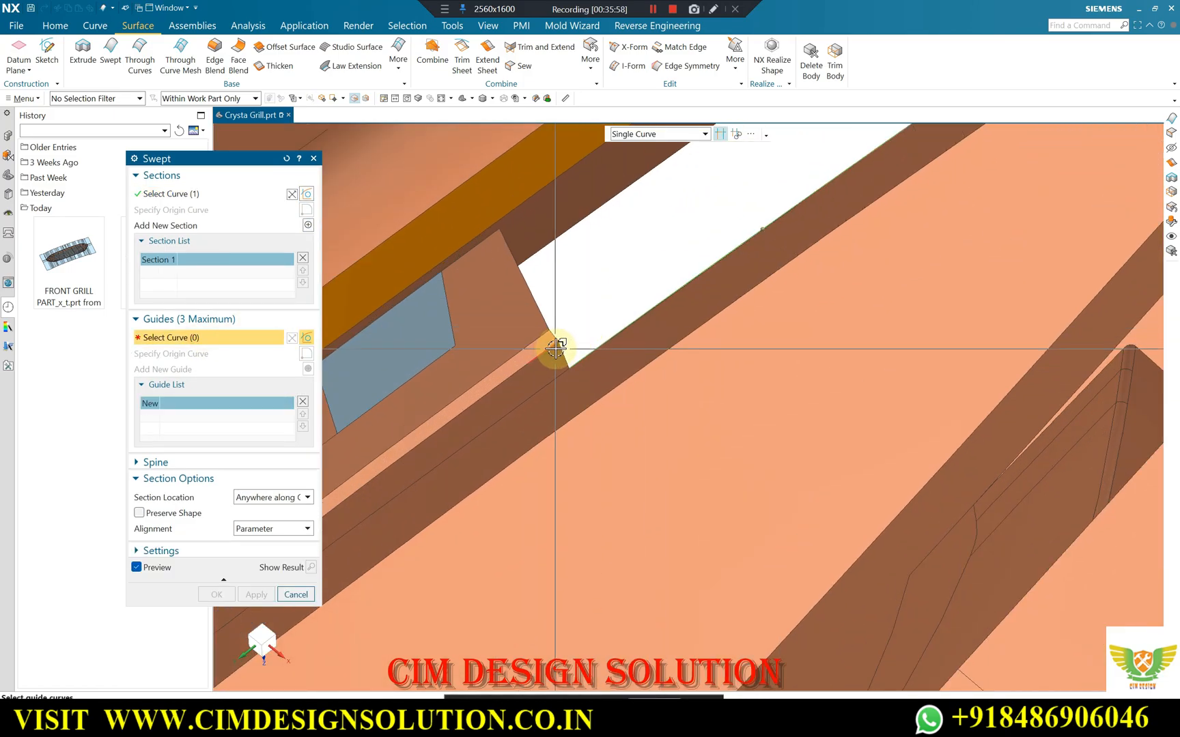
pyautogui.scroll(-4, 755, 295)
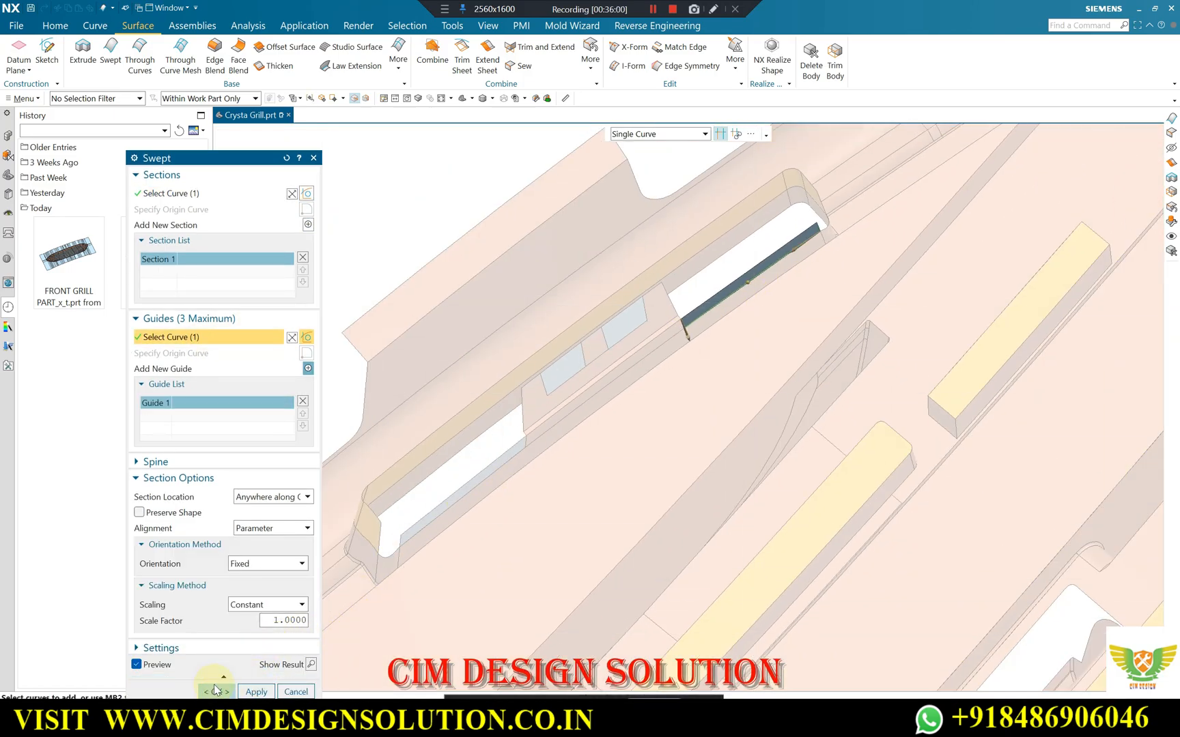
pyautogui.click(215, 691)
# Examine the extended and swept surfaces around the slot, its open end corner, and the similar slot farther along the grille's perimeter.
pyautogui.scroll(-3, 567, 410)
pyautogui.scroll(3, 565, 384)
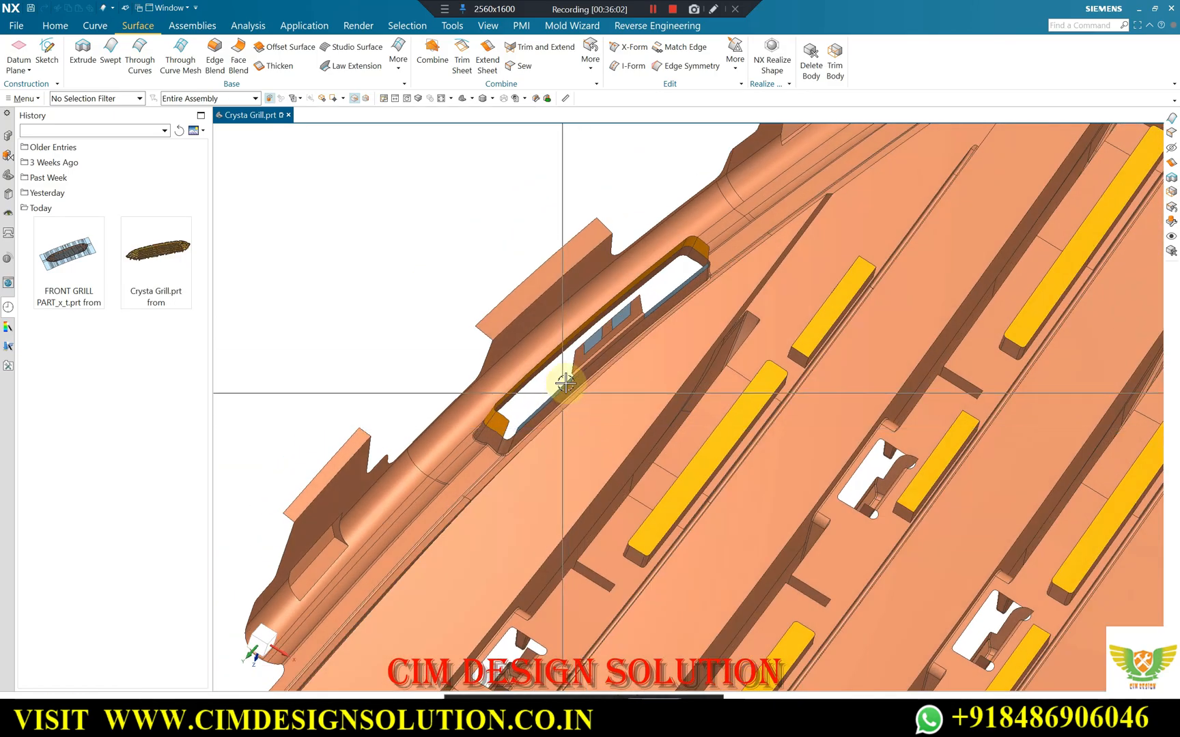
pyautogui.scroll(4, 635, 310)
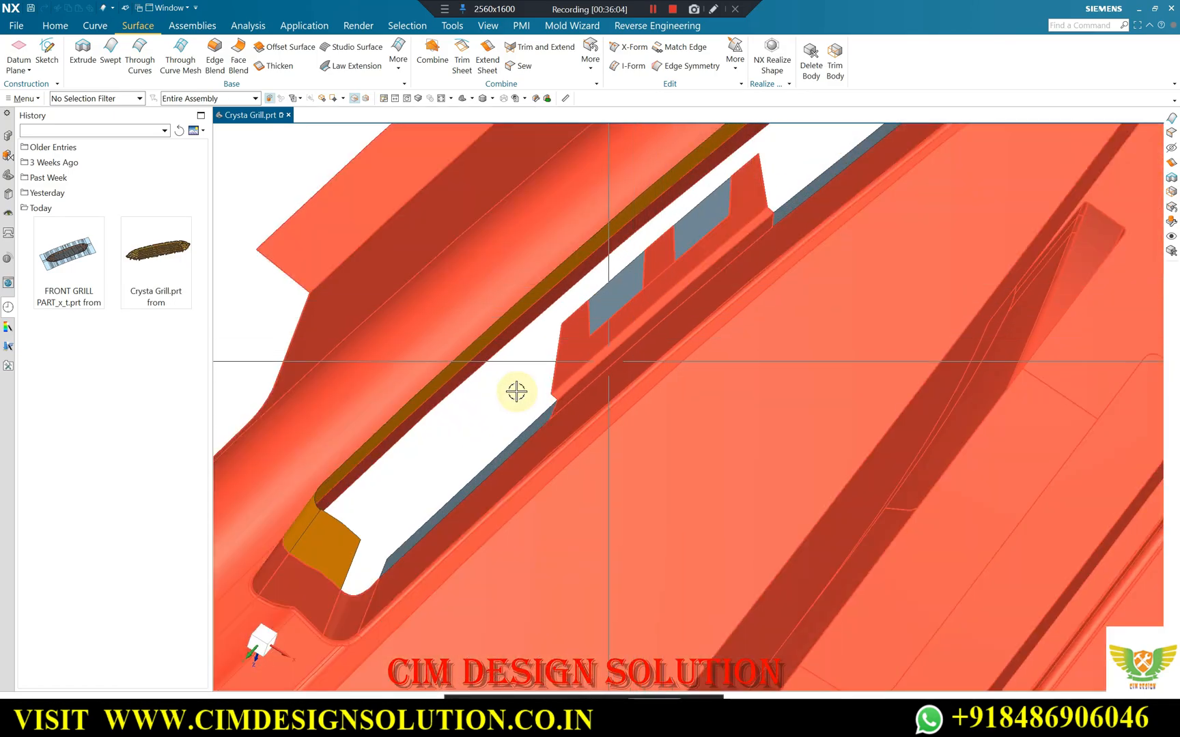
pyautogui.scroll(3, 595, 365)
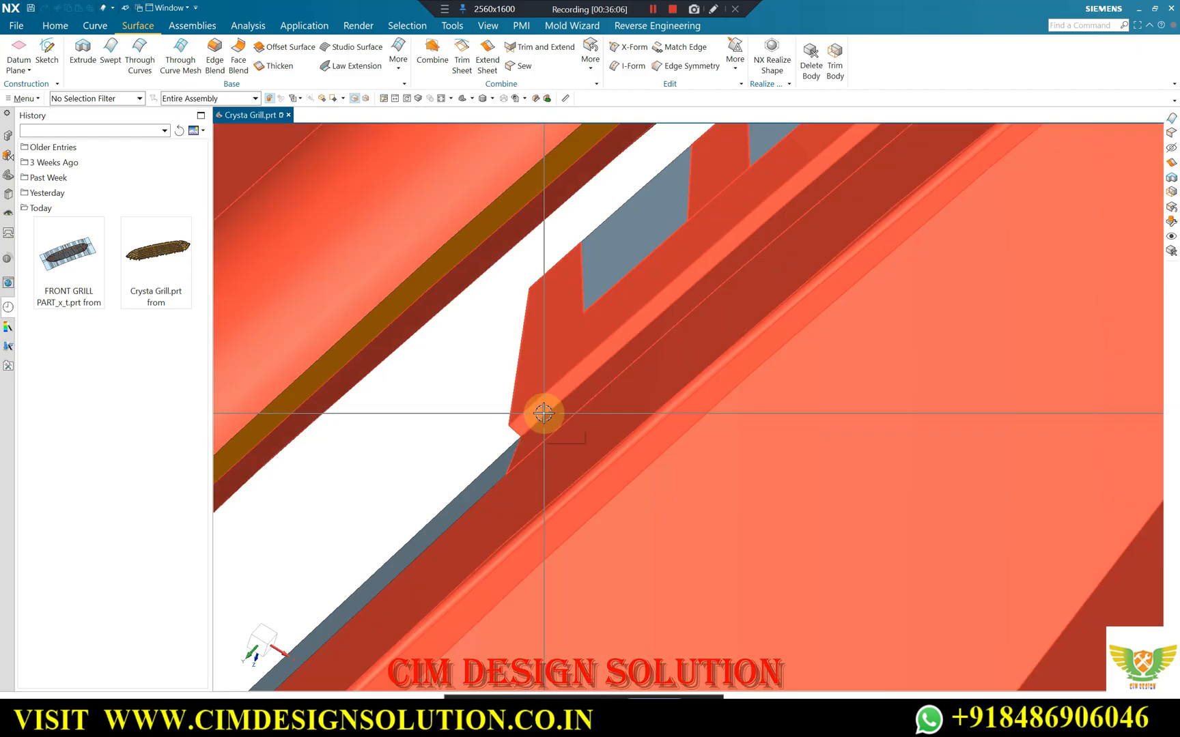
pyautogui.scroll(-2, 551, 396)
pyautogui.scroll(1, 563, 384)
pyautogui.scroll(-2, 533, 379)
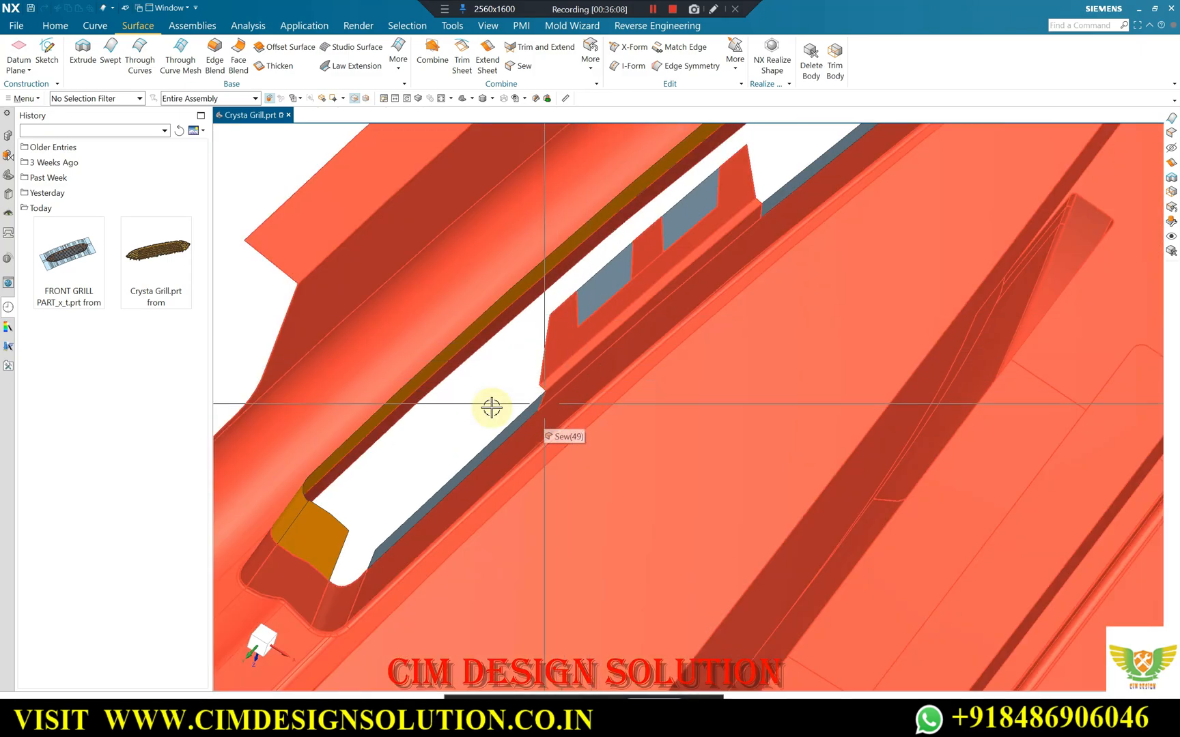
pyautogui.moveTo(653, 209); pyautogui.dragTo(448, 397, button='middle')
pyautogui.scroll(-3, 577, 384)
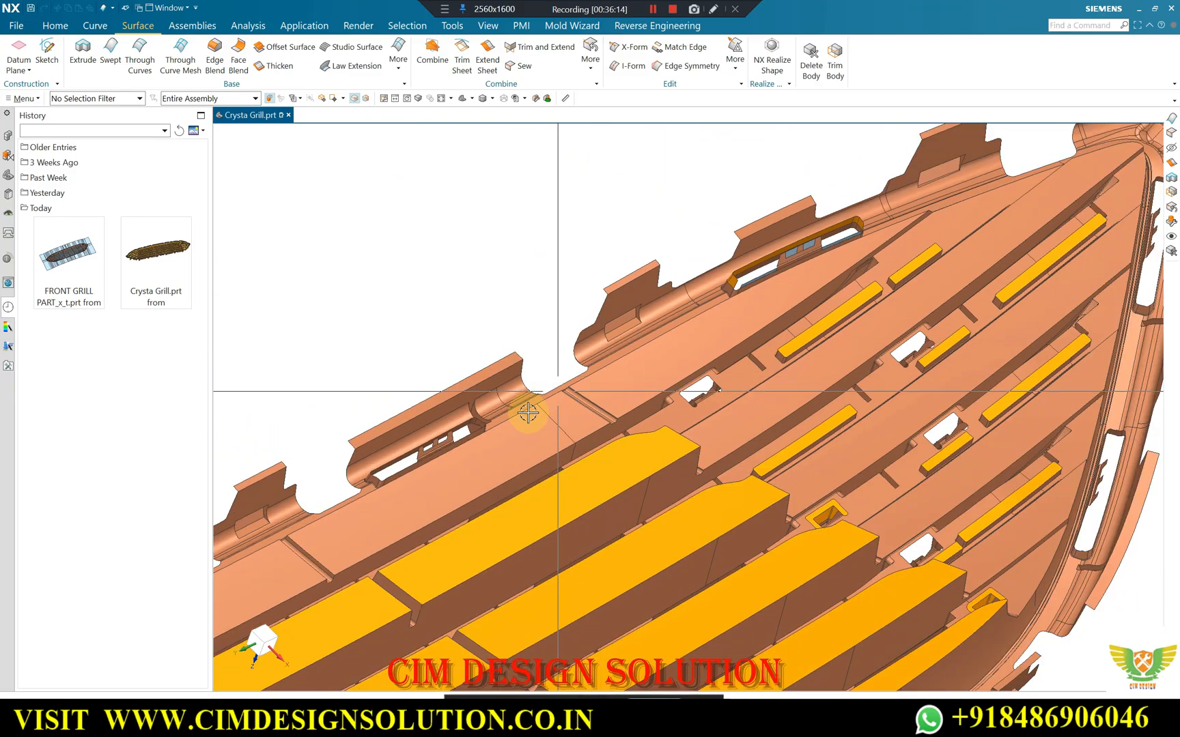
pyautogui.scroll(8, 471, 428)
pyautogui.scroll(-5, 480, 405)
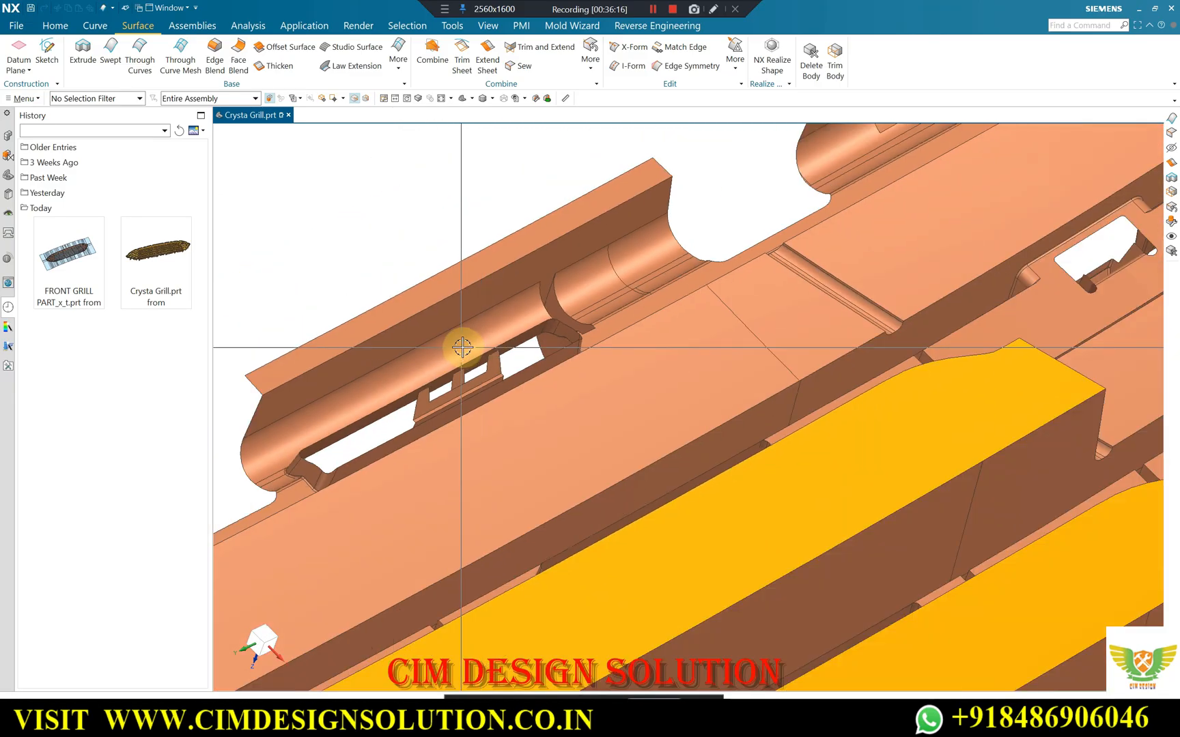
pyautogui.scroll(6, 640, 289)
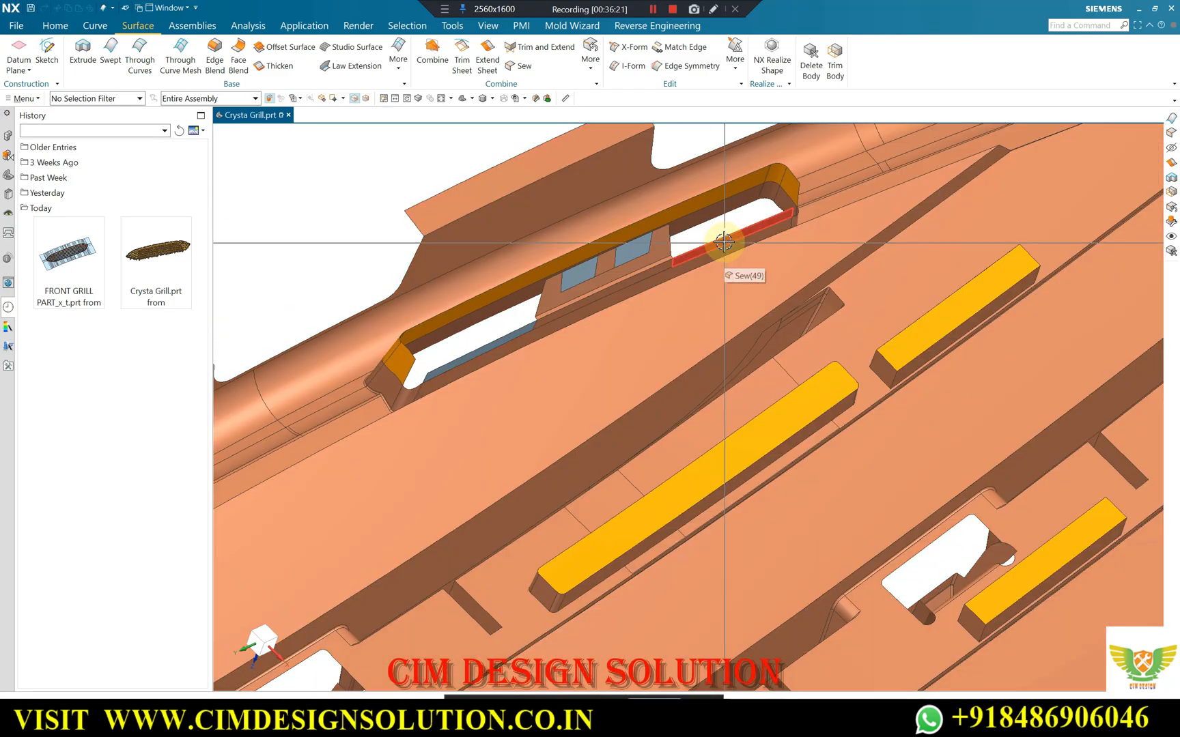
pyautogui.moveTo(581, 301); pyautogui.dragTo(524, 290, button='middle')
pyautogui.scroll(-1, 534, 263)
pyautogui.scroll(3, 435, 385)
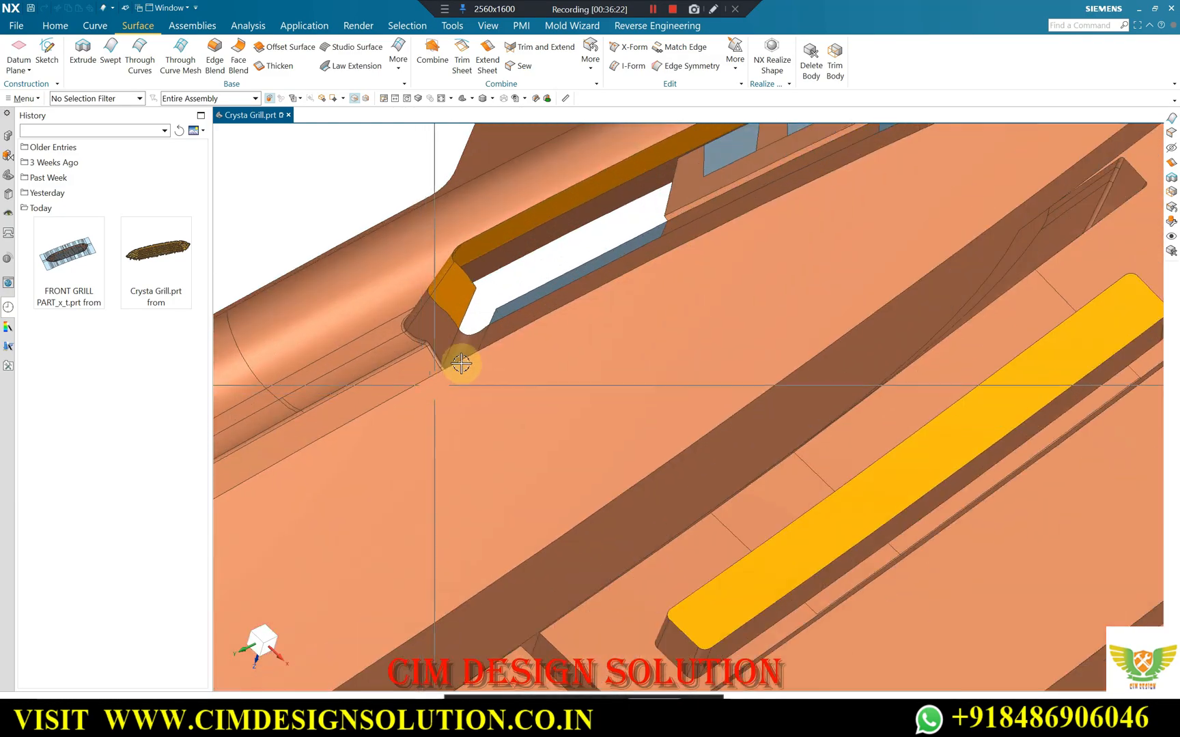
pyautogui.scroll(3, 461, 363)
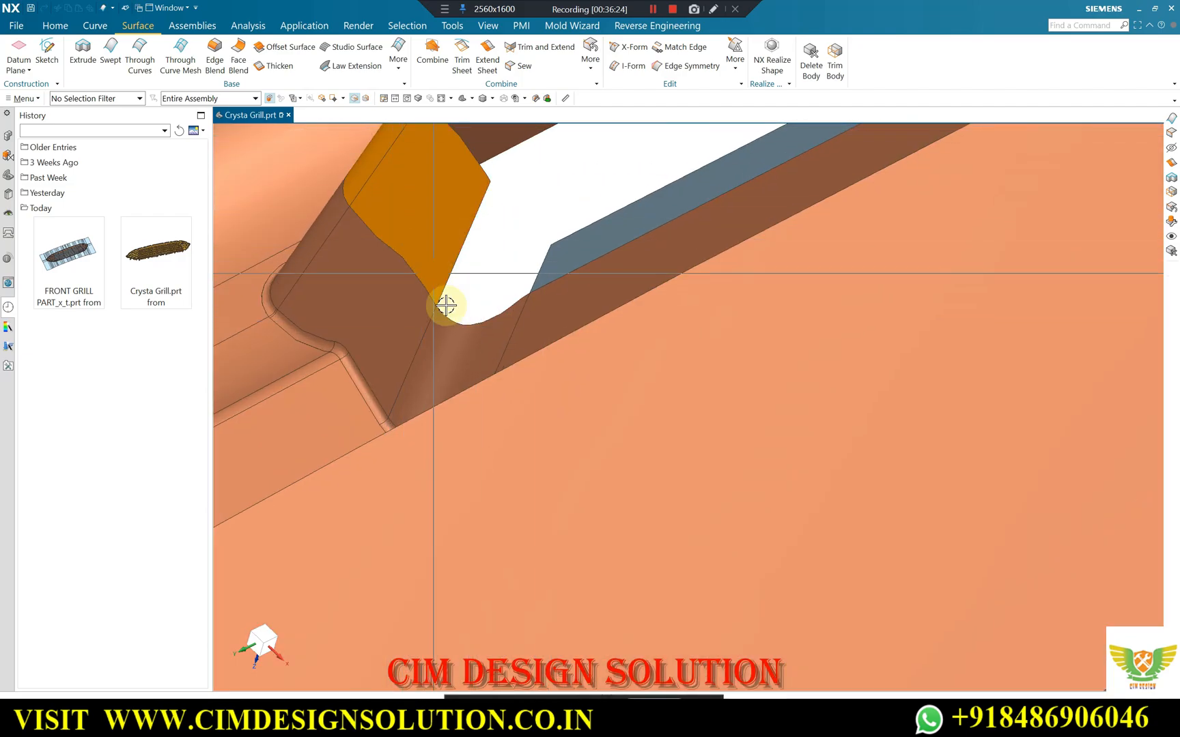
pyautogui.scroll(-3, 445, 306)
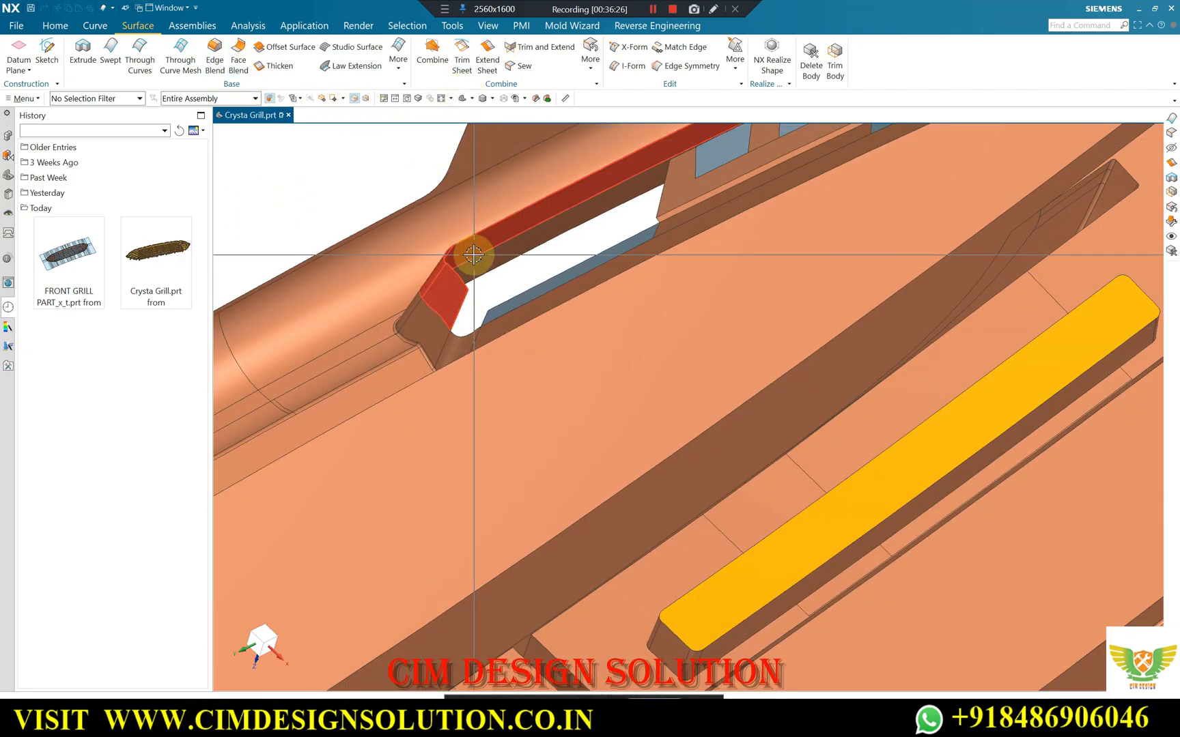
# Unsew the five extended faces along the slot's outer side and around both of its ends from the grille body.
pyautogui.click(590, 51)
pyautogui.click(604, 213)
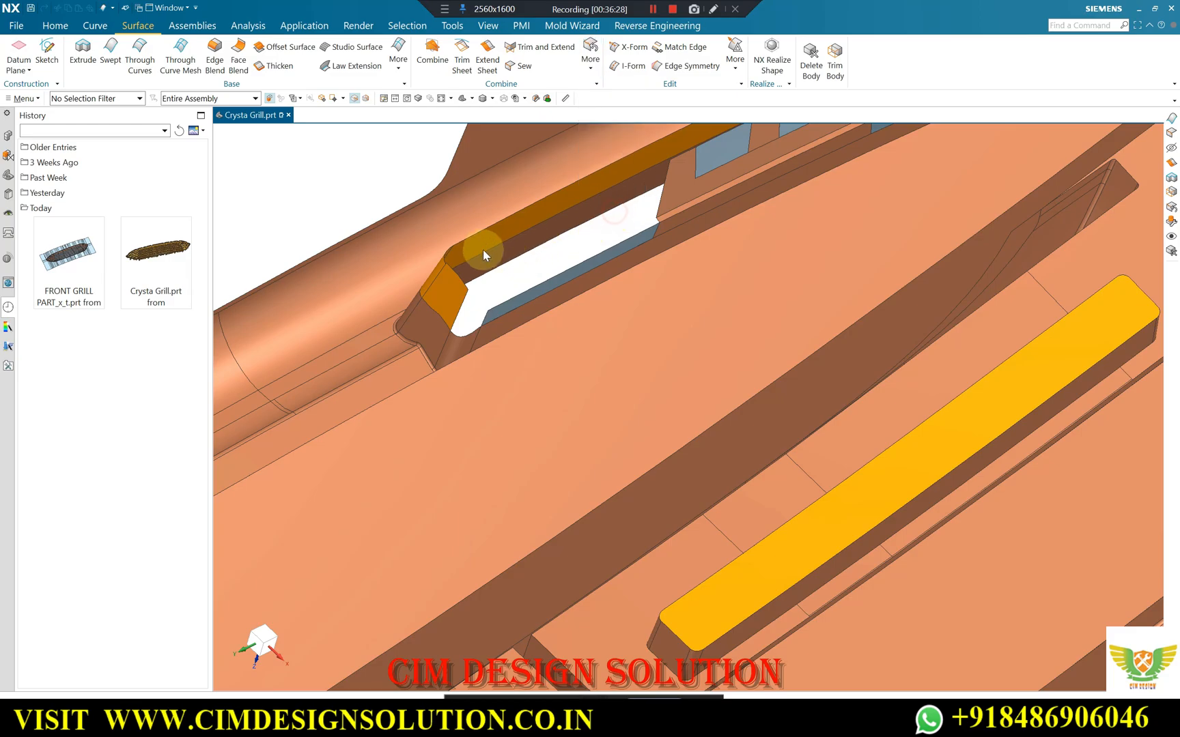
pyautogui.click(478, 236)
pyautogui.click(451, 294)
pyautogui.scroll(-4, 430, 398)
pyautogui.scroll(4, 685, 228)
pyautogui.click(677, 237)
pyautogui.click(696, 249)
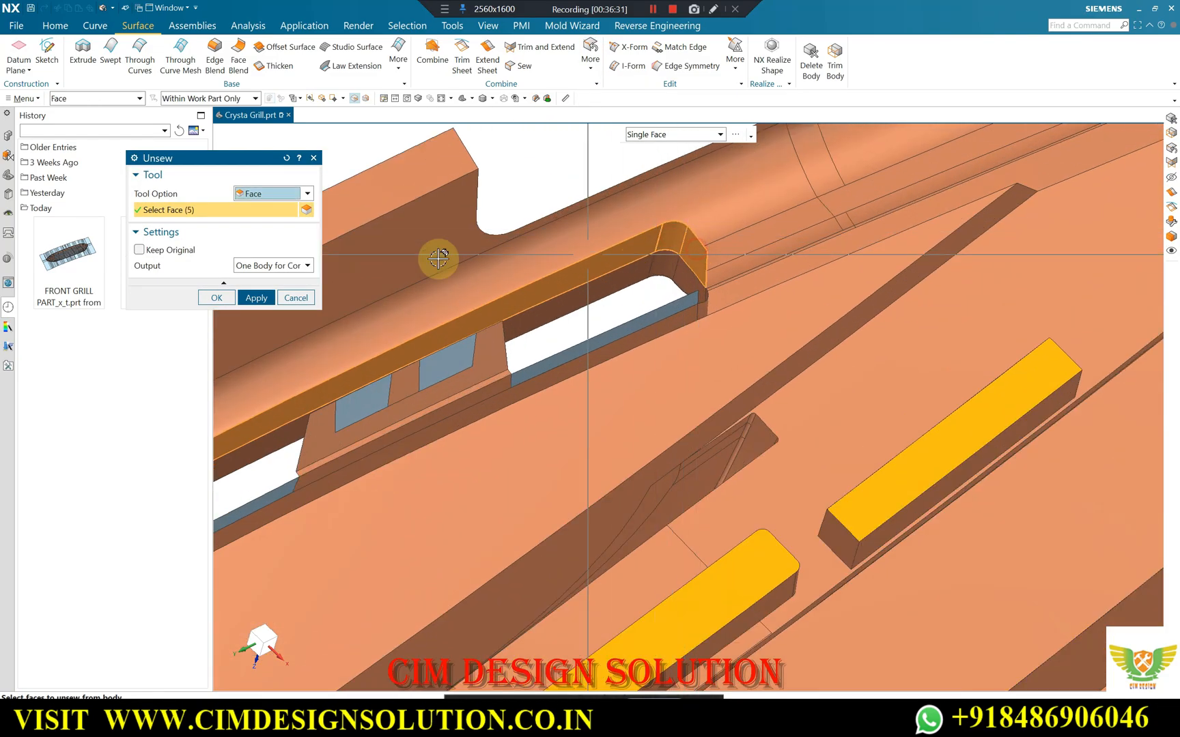
pyautogui.click(216, 298)
# Create a Swept surface from the three edges of the slot's open corner, guided by the adjacent end edges of the neighbouring patch surfaces.
pyautogui.scroll(-3, 764, 249)
pyautogui.scroll(3, 532, 415)
pyautogui.scroll(3, 533, 414)
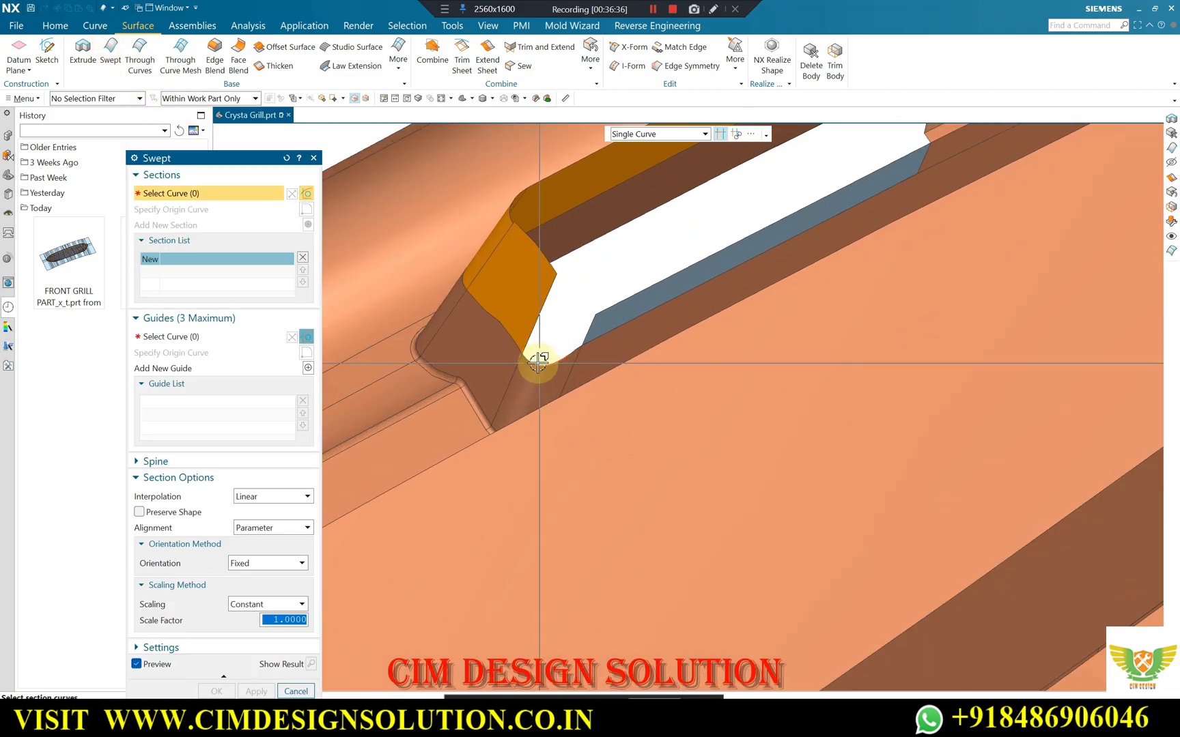
pyautogui.scroll(3, 519, 352)
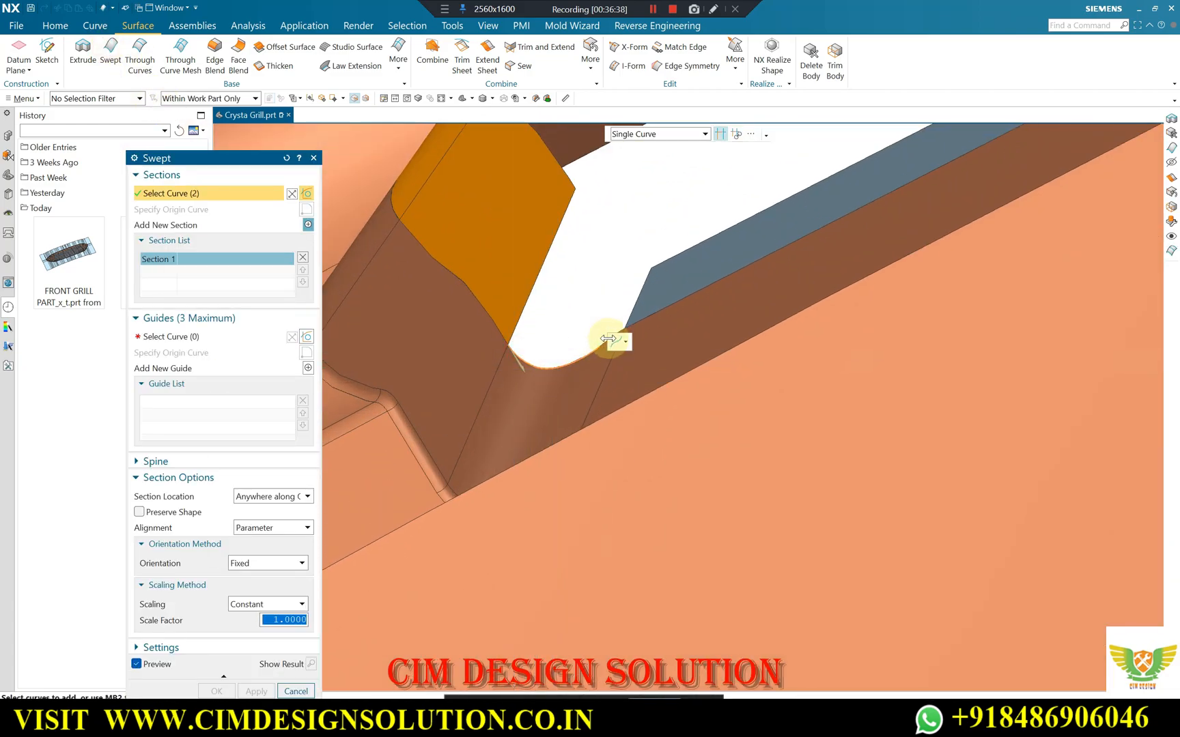
pyautogui.click(605, 341)
pyautogui.click(205, 337)
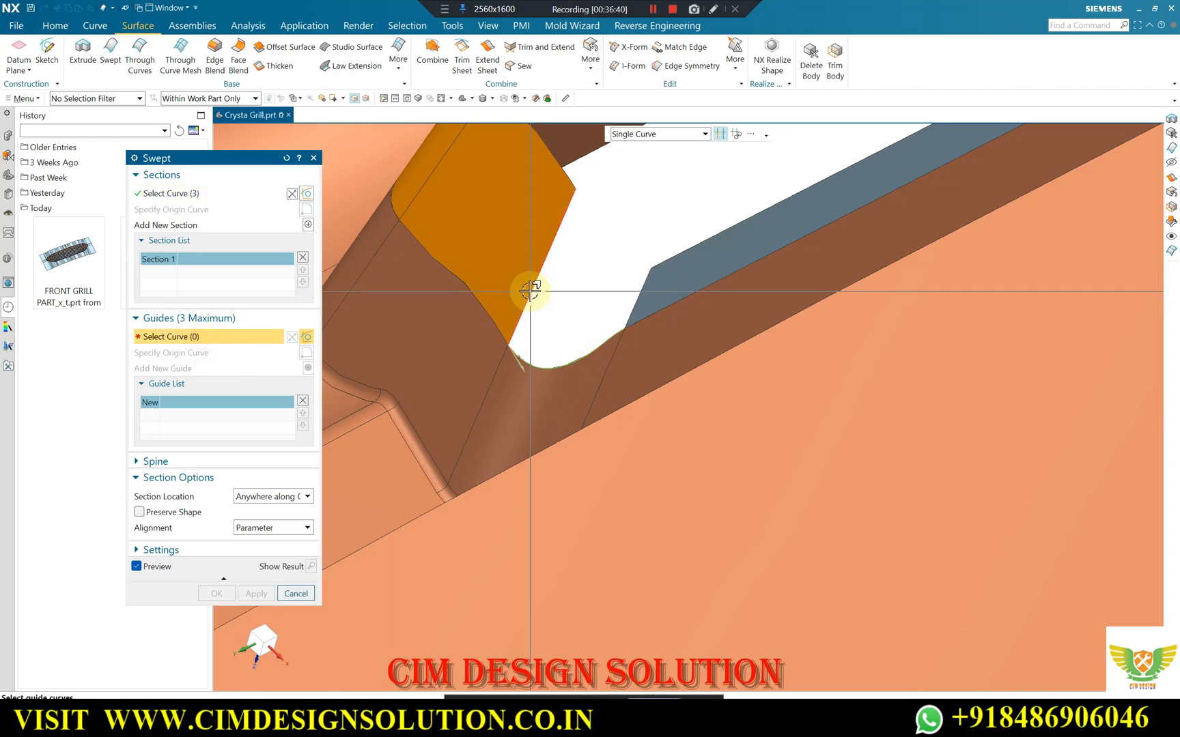
pyautogui.click(530, 290)
pyautogui.click(309, 369)
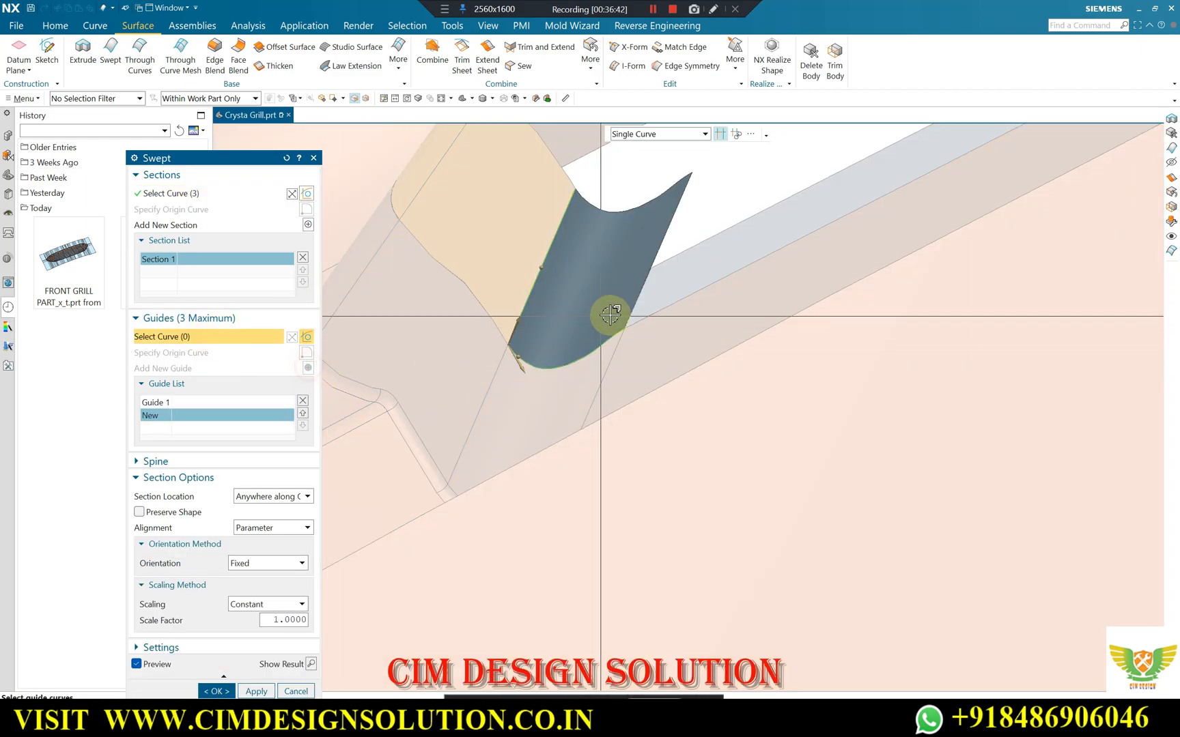
pyautogui.click(635, 290)
pyautogui.click(256, 634)
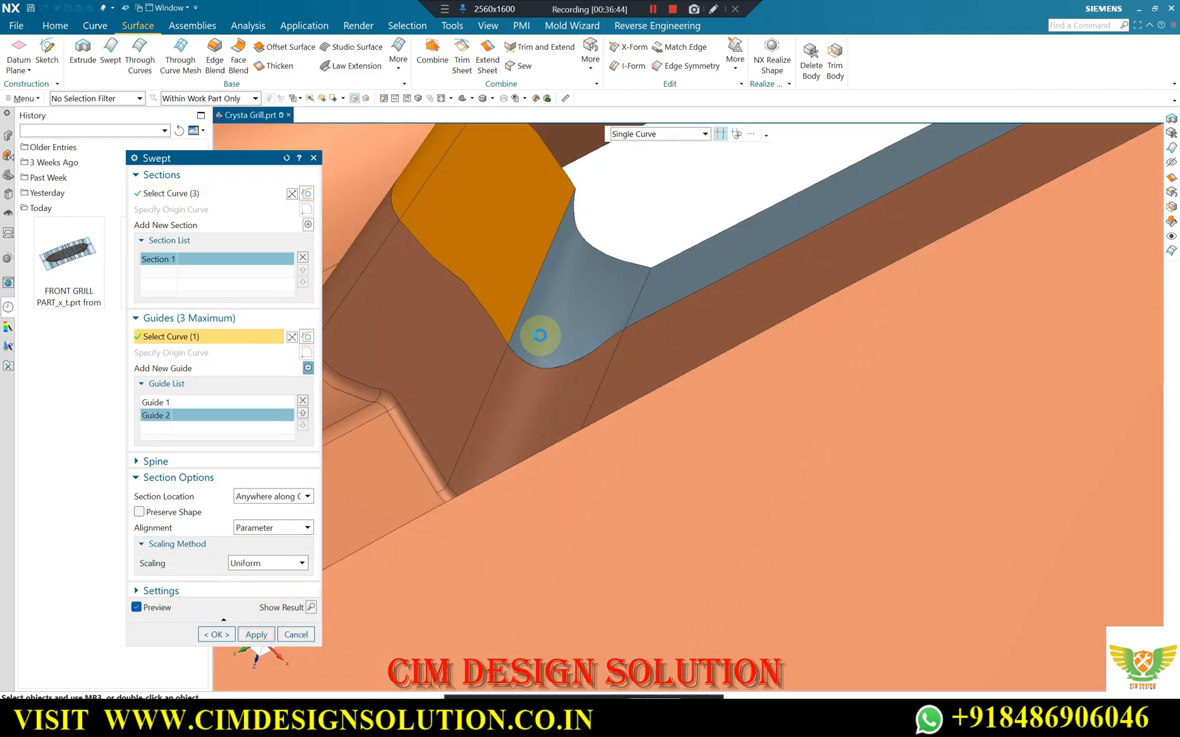
# Create a Swept surface from the three curved edges of the slot's opposite corner, with the adjoining patch edges as two guides.
pyautogui.scroll(-3, 501, 324)
pyautogui.scroll(-3, 856, 179)
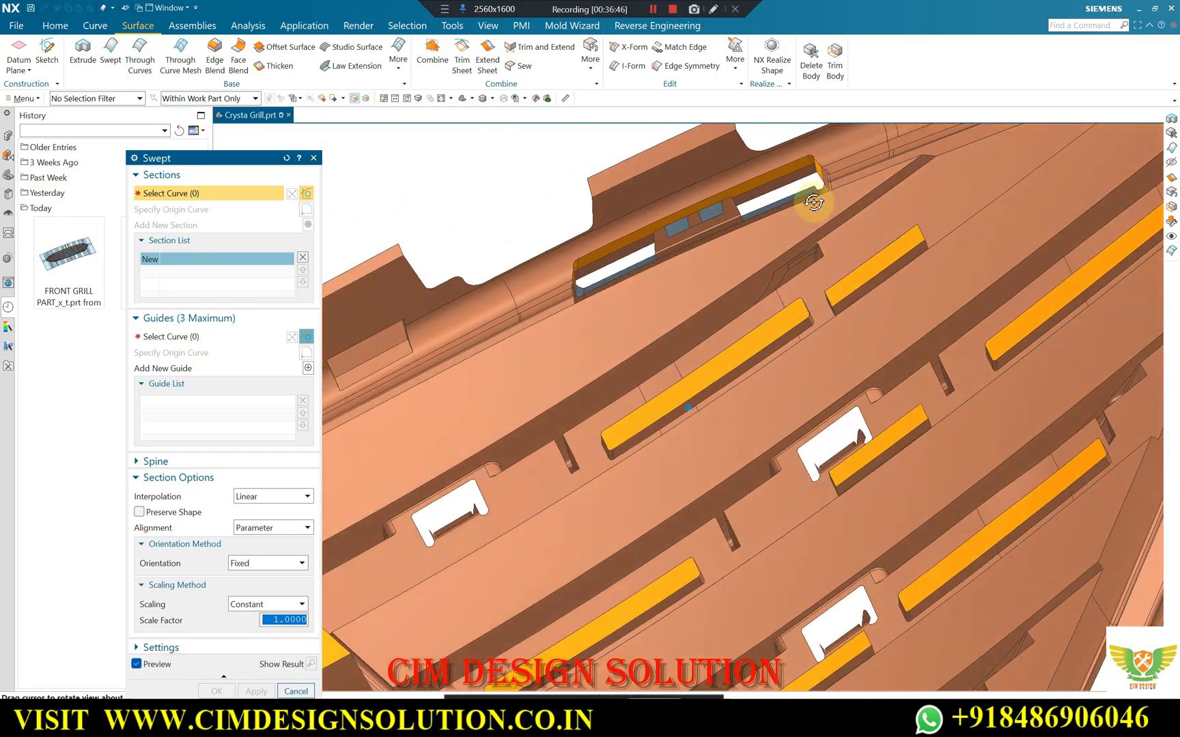
pyautogui.scroll(6, 829, 179)
pyautogui.click(829, 177)
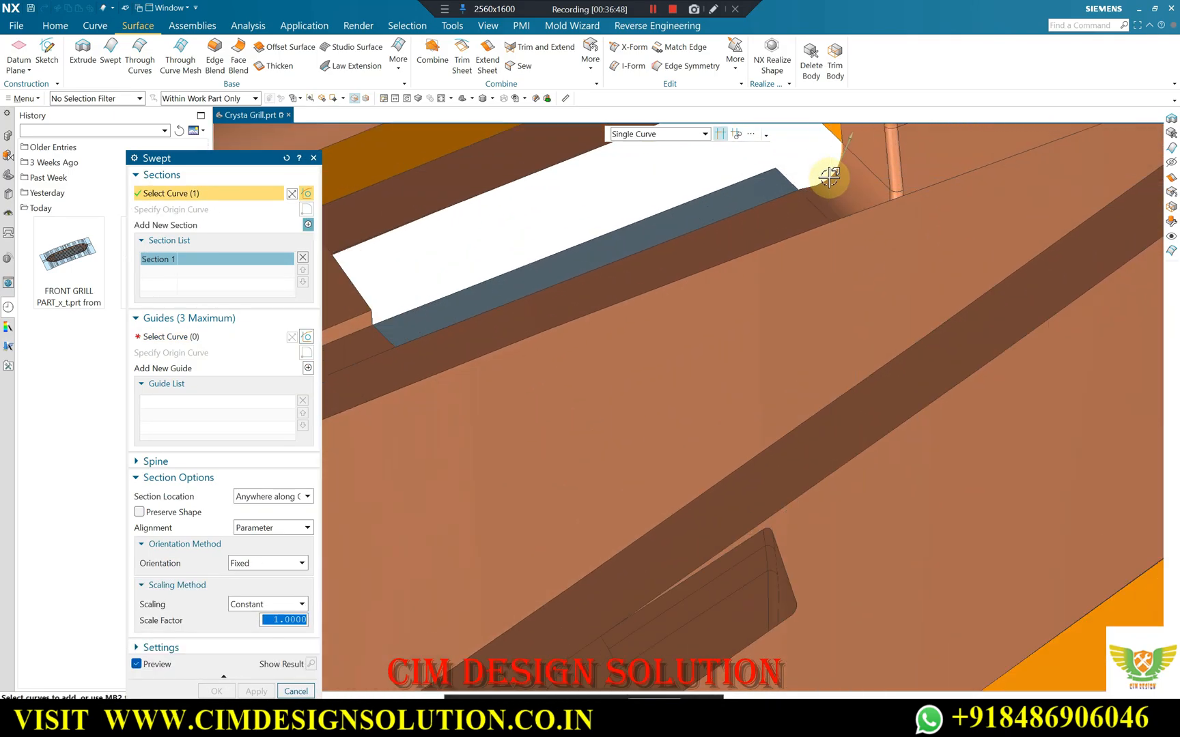
pyautogui.scroll(-3, 780, 296)
pyautogui.scroll(5, 816, 219)
pyautogui.scroll(-1, 758, 295)
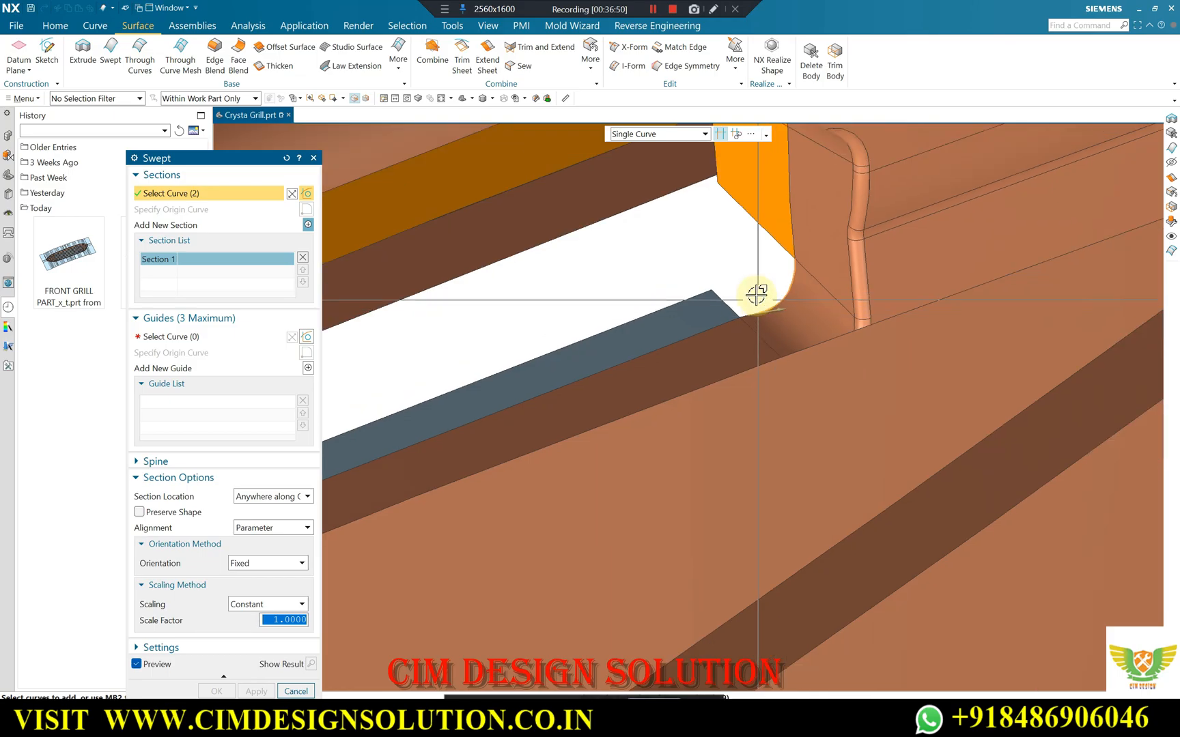
pyautogui.scroll(3, 756, 297)
pyautogui.click(202, 341)
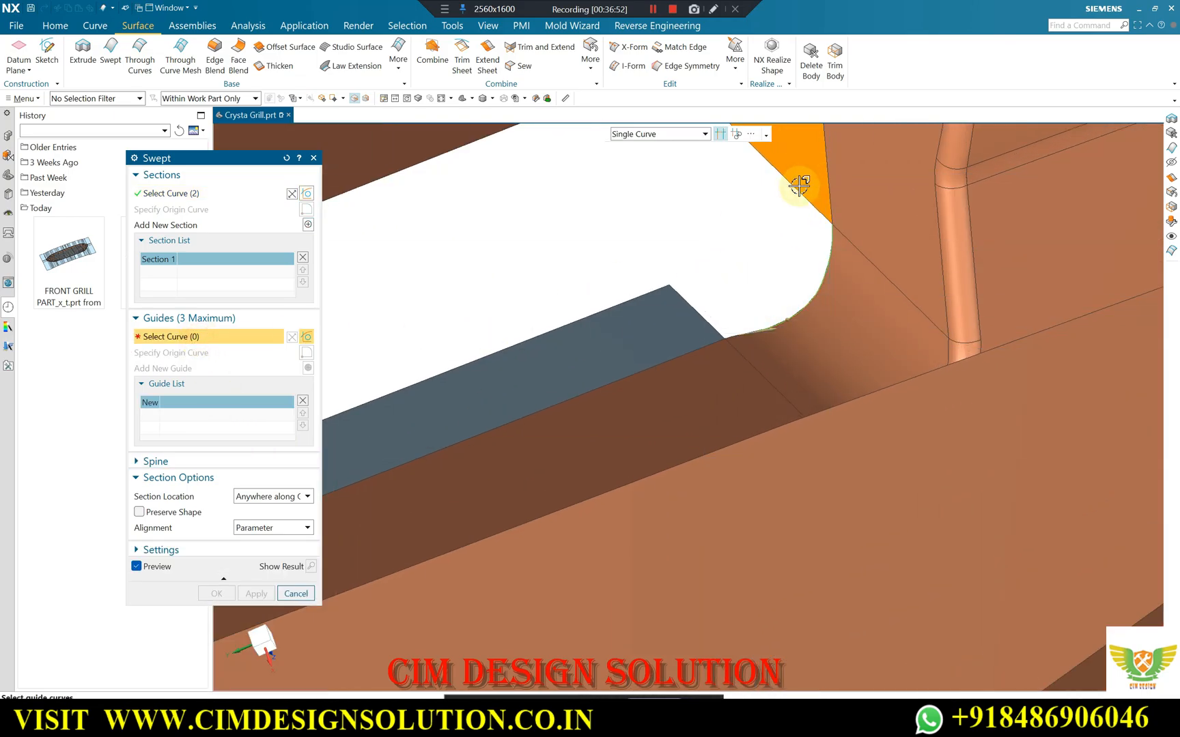
pyautogui.click(787, 318)
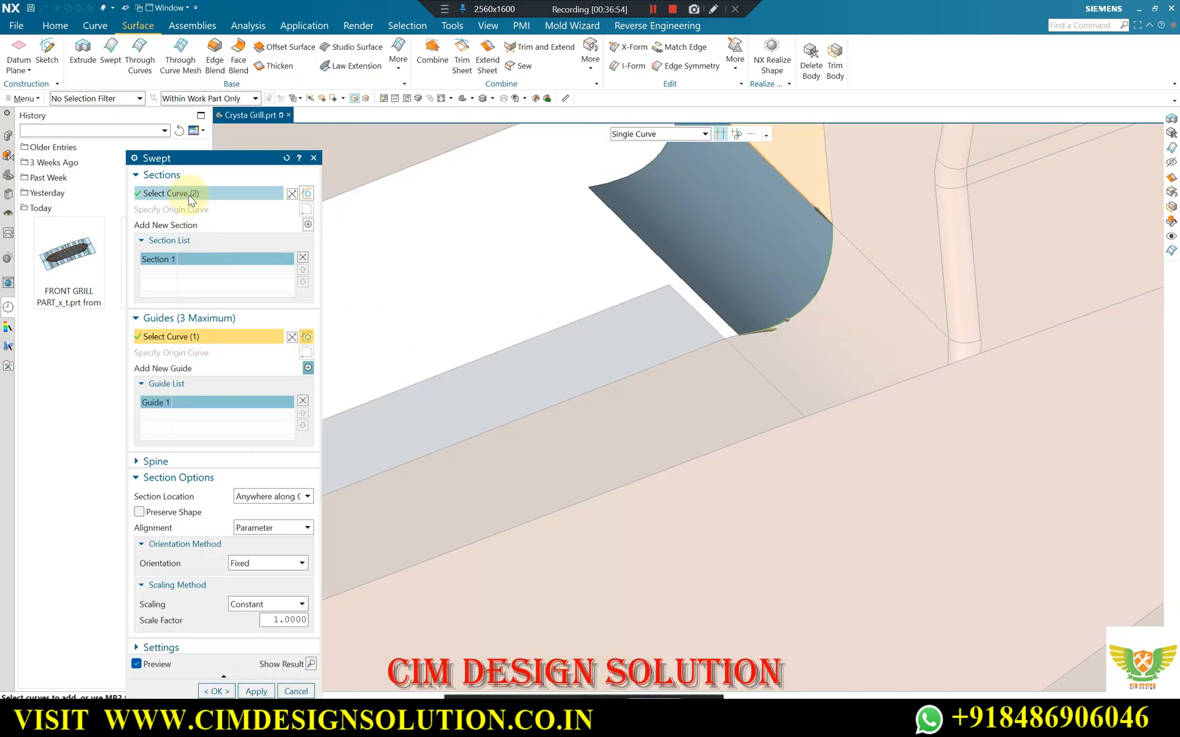
pyautogui.scroll(4, 721, 340)
pyautogui.click(711, 329)
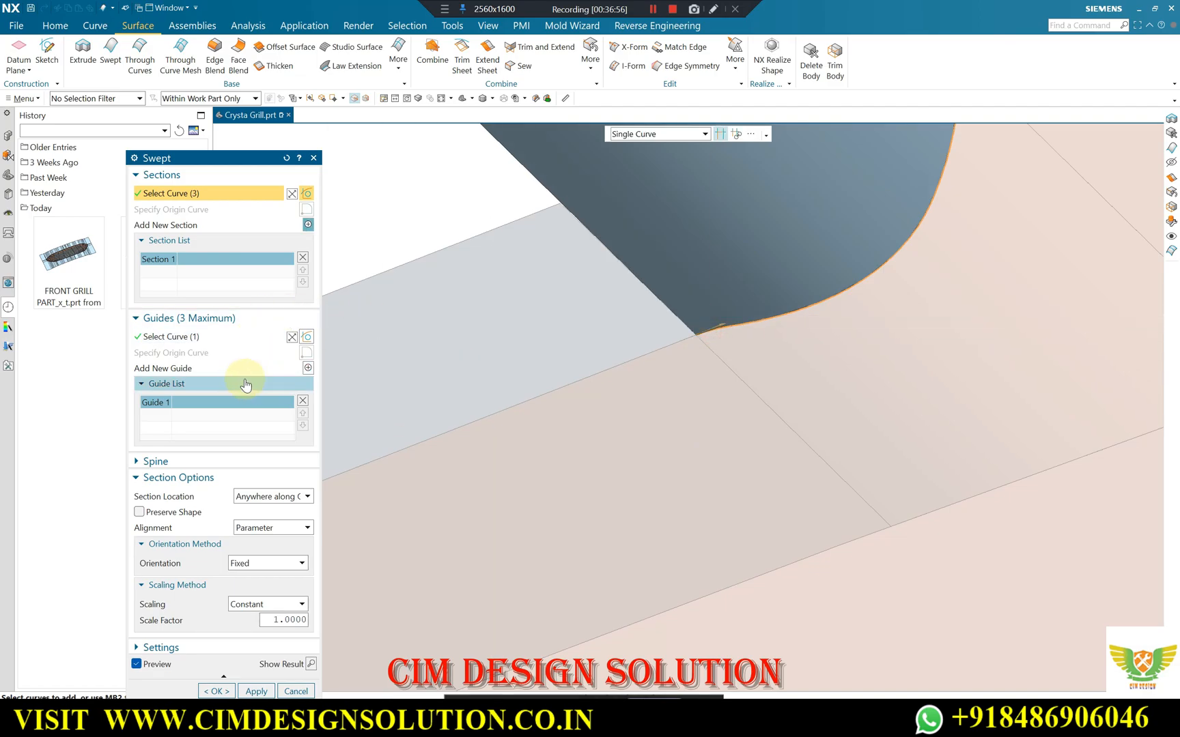
pyautogui.scroll(-4, 679, 299)
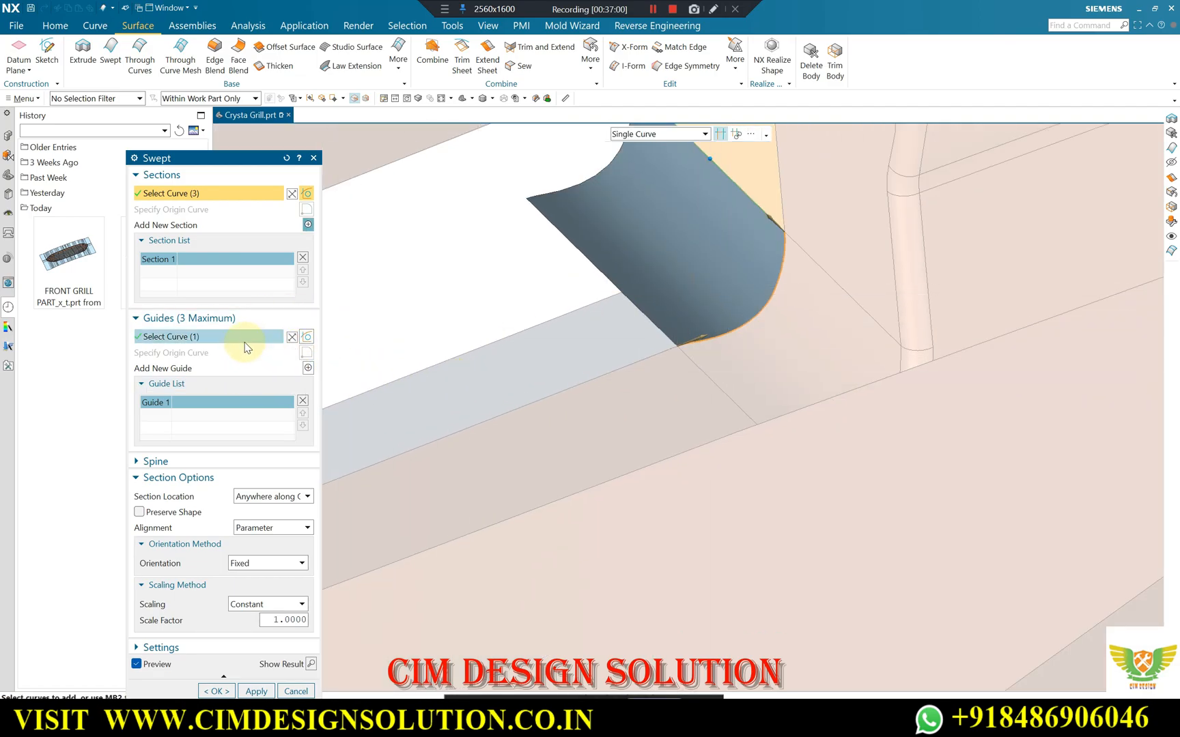
pyautogui.click(308, 369)
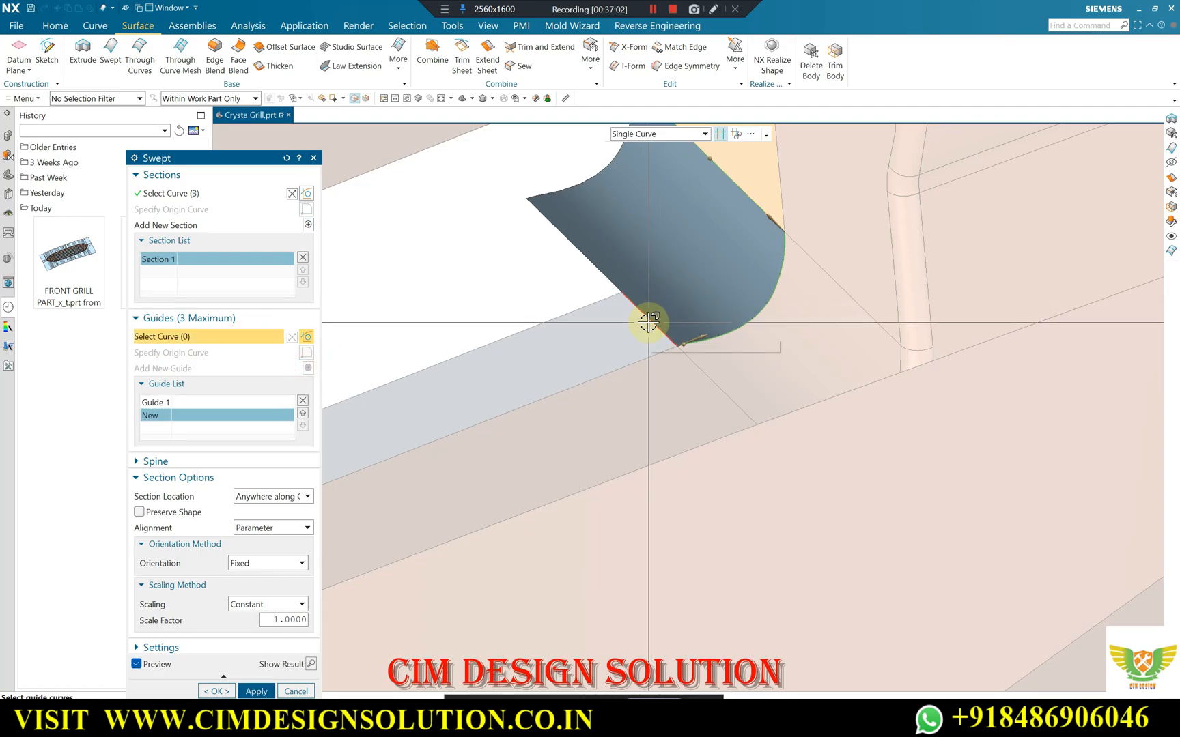
pyautogui.click(649, 323)
pyautogui.click(216, 633)
# Trim the five patch bodies around the slot with a new plane on the clip's narrow base face, reversing the trim direction.
pyautogui.scroll(-4, 843, 252)
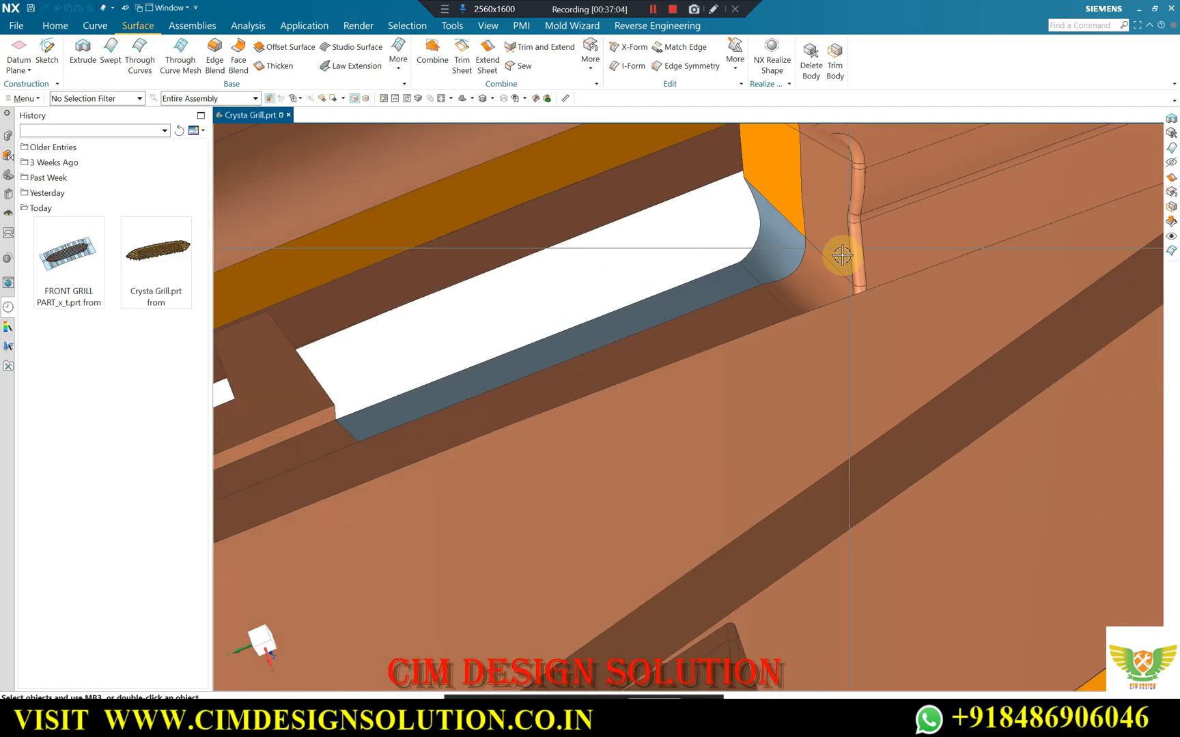
pyautogui.scroll(-6, 843, 255)
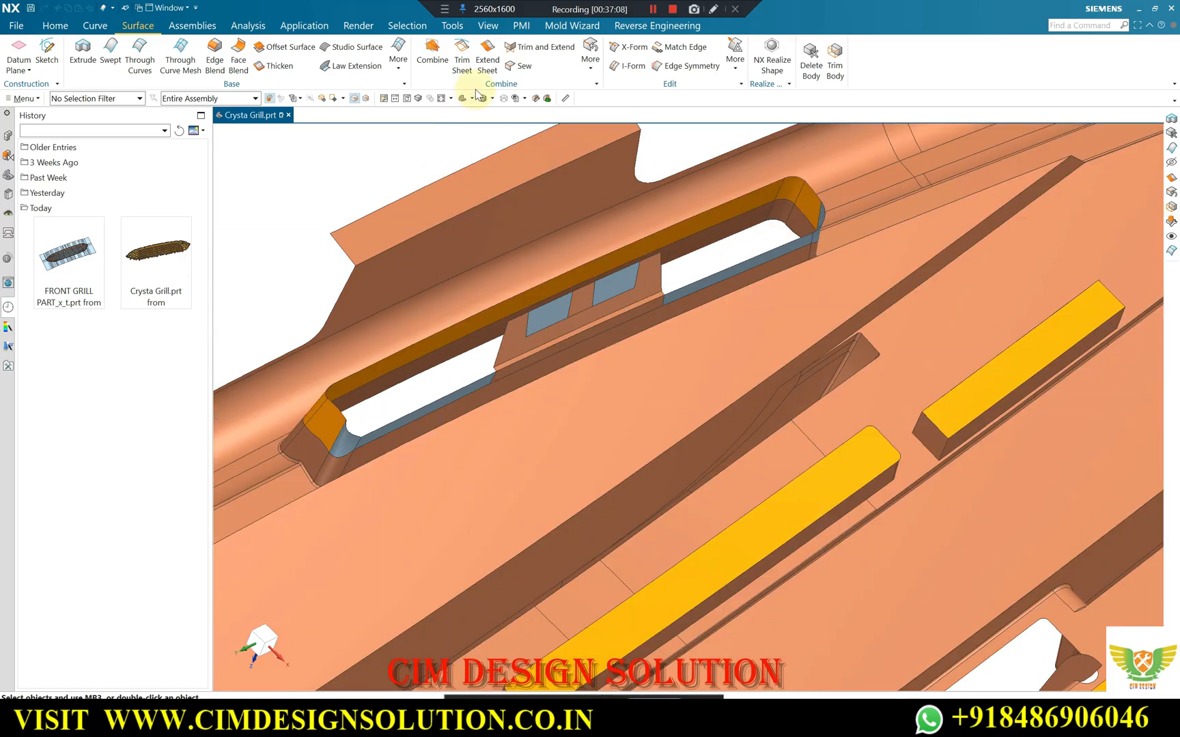
pyautogui.scroll(3, 350, 442)
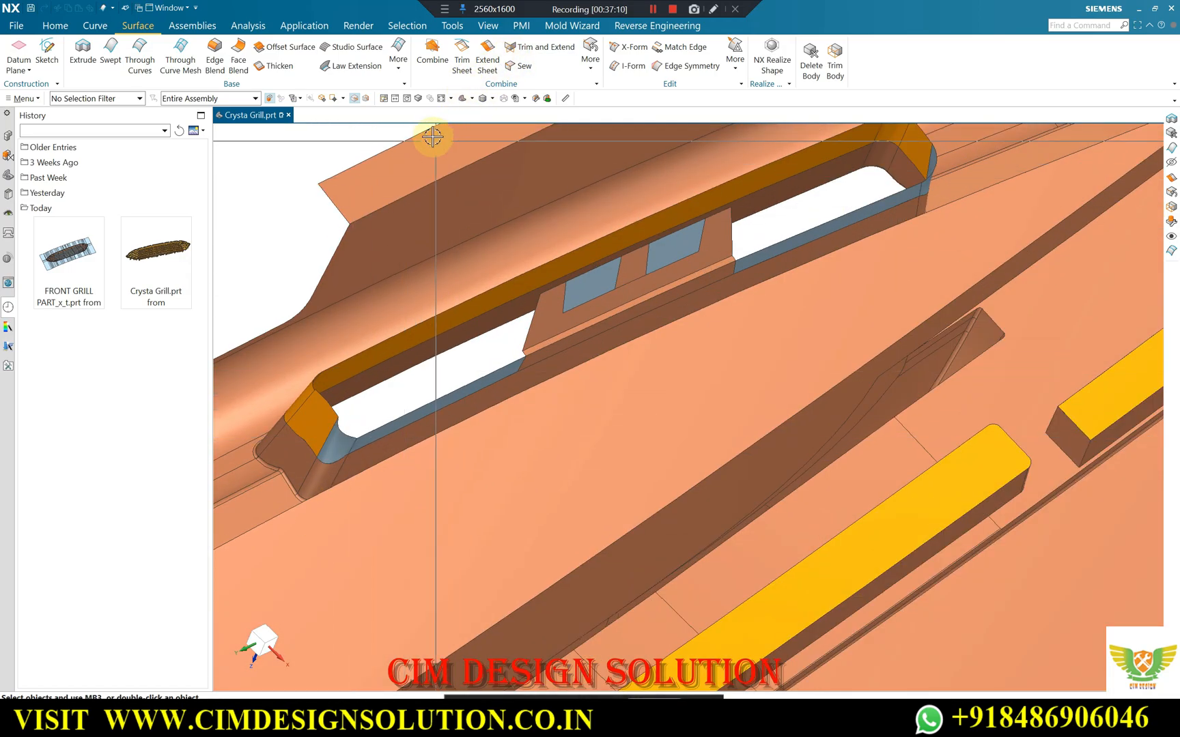
pyautogui.click(54, 26)
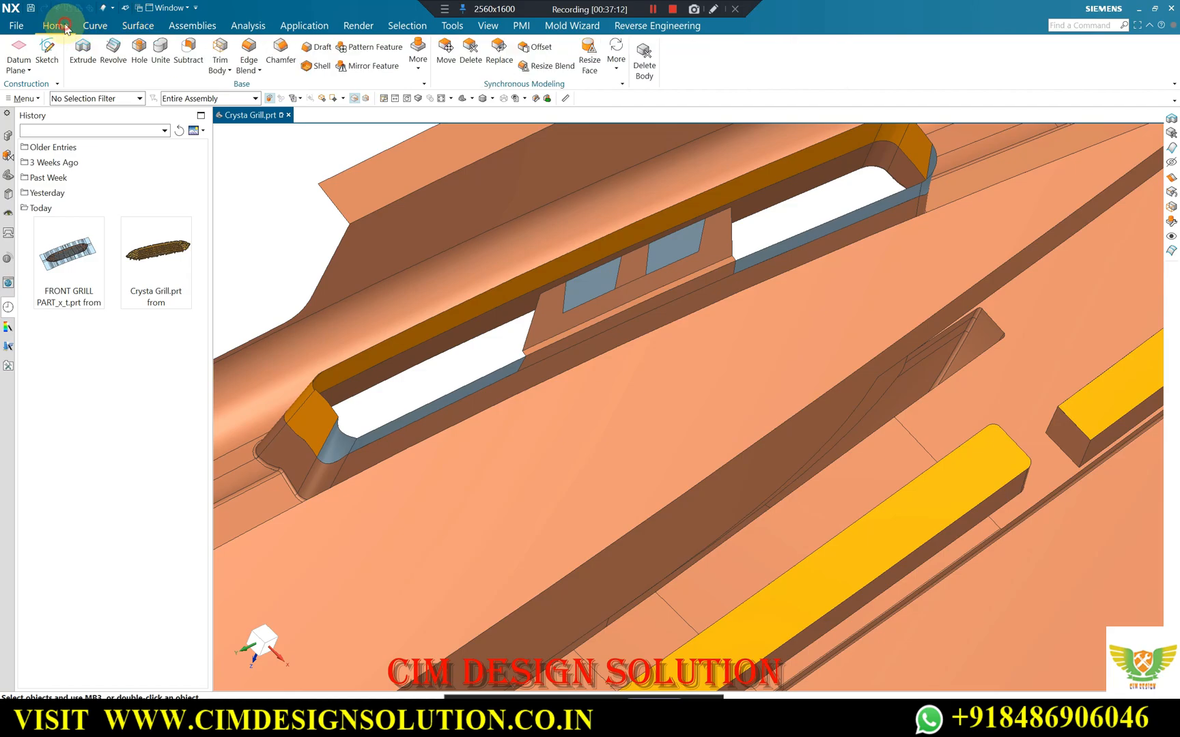
pyautogui.click(220, 53)
pyautogui.click(334, 432)
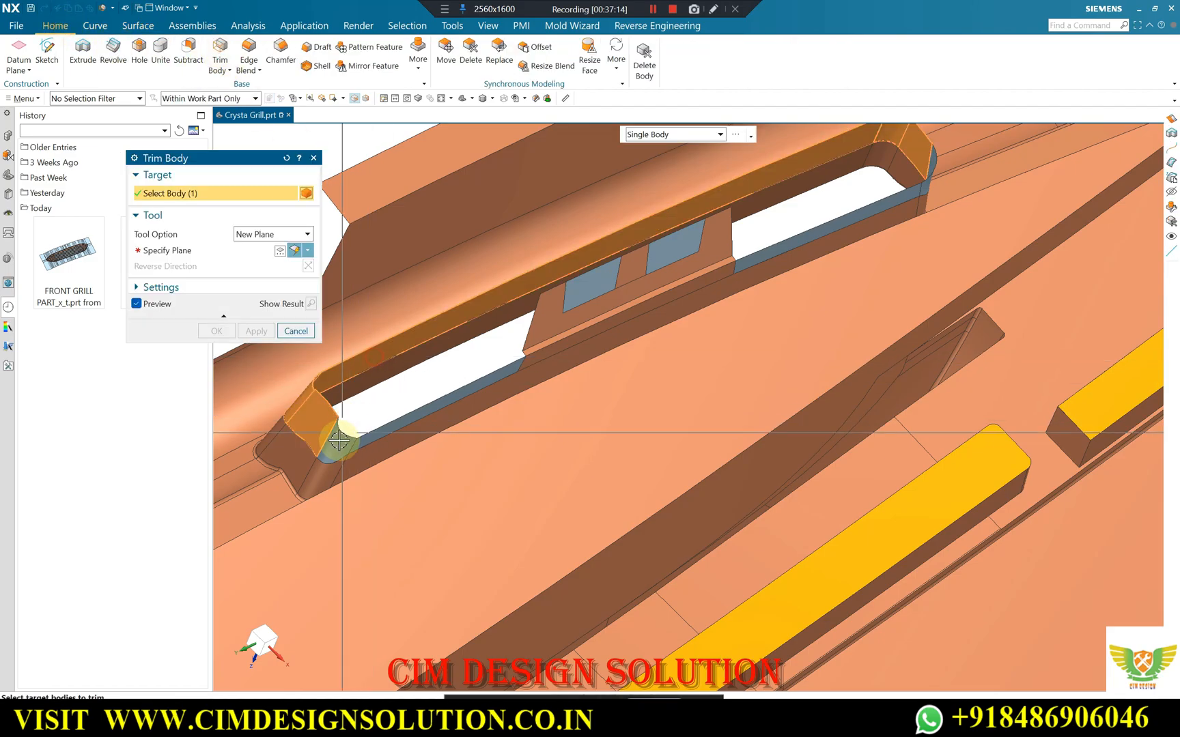
pyautogui.click(935, 175)
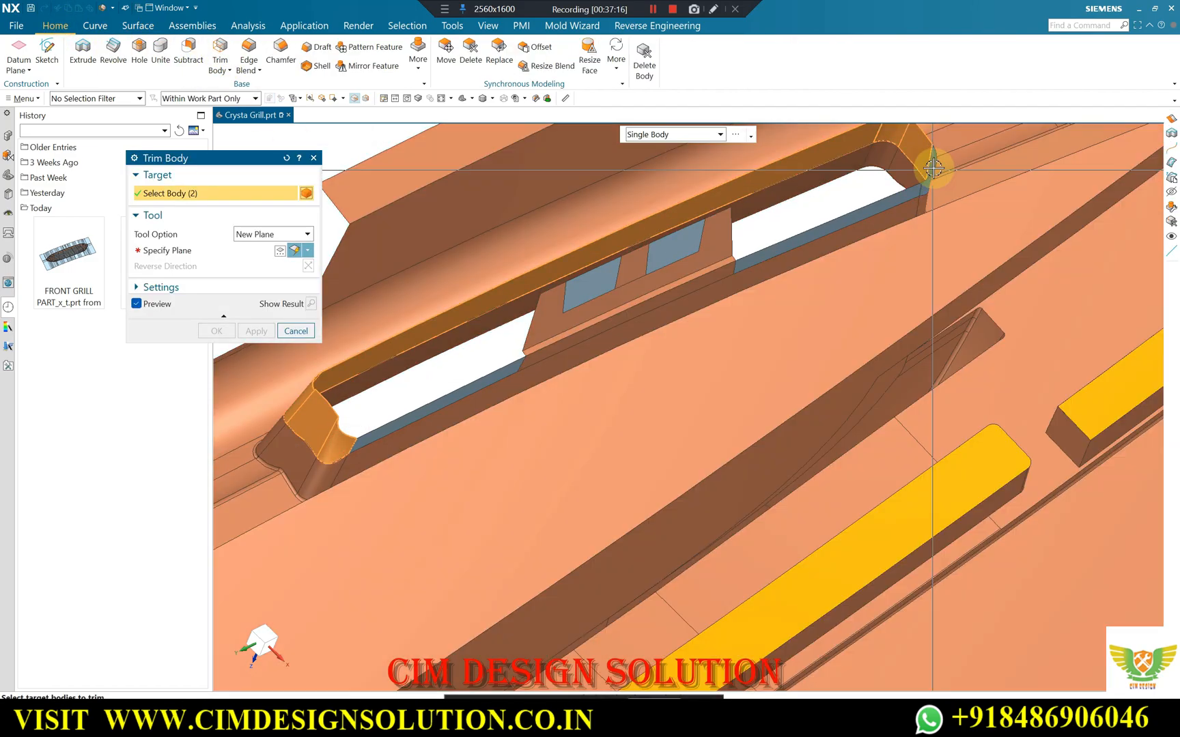
pyautogui.click(934, 168)
pyautogui.click(913, 189)
pyautogui.click(409, 412)
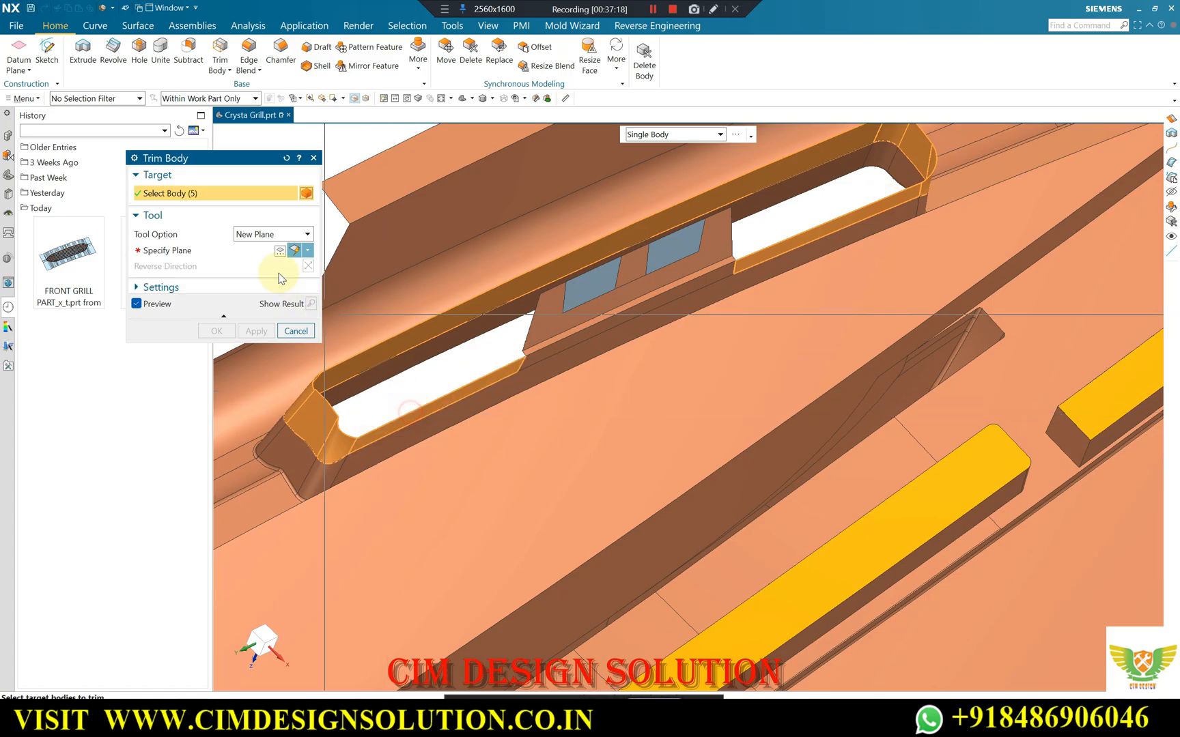
pyautogui.click(237, 252)
pyautogui.scroll(3, 624, 308)
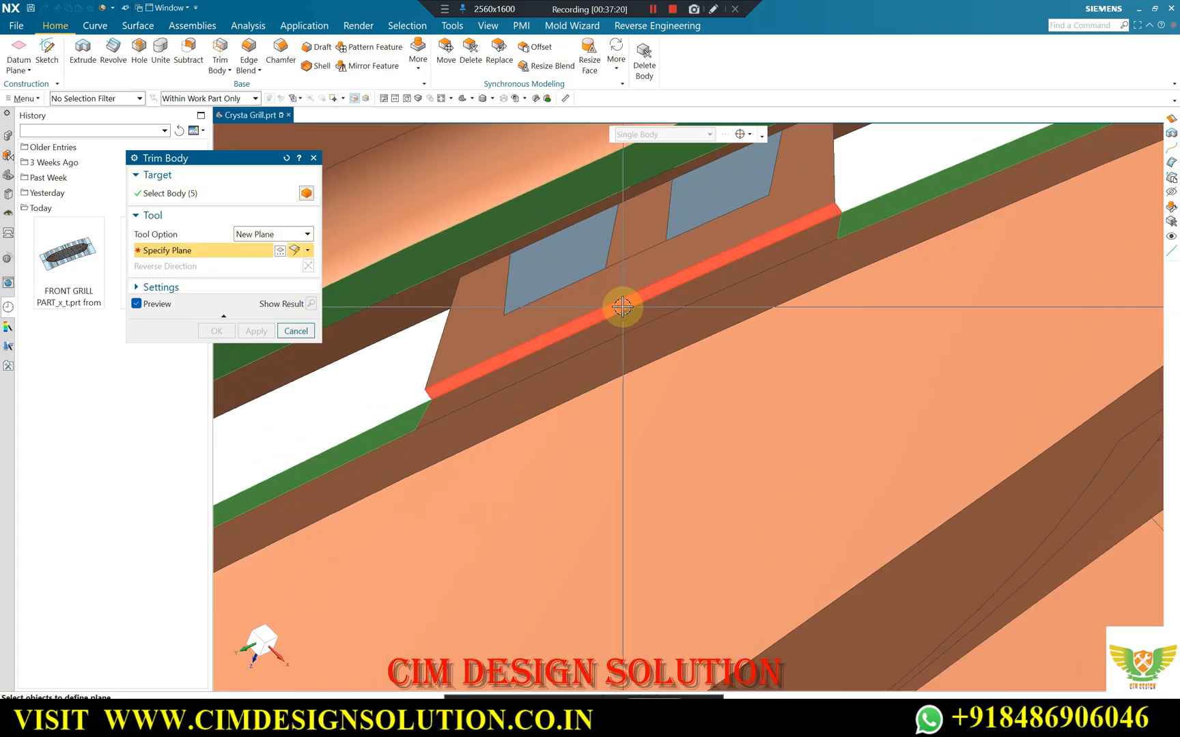
pyautogui.click(623, 308)
pyautogui.scroll(-3, 863, 295)
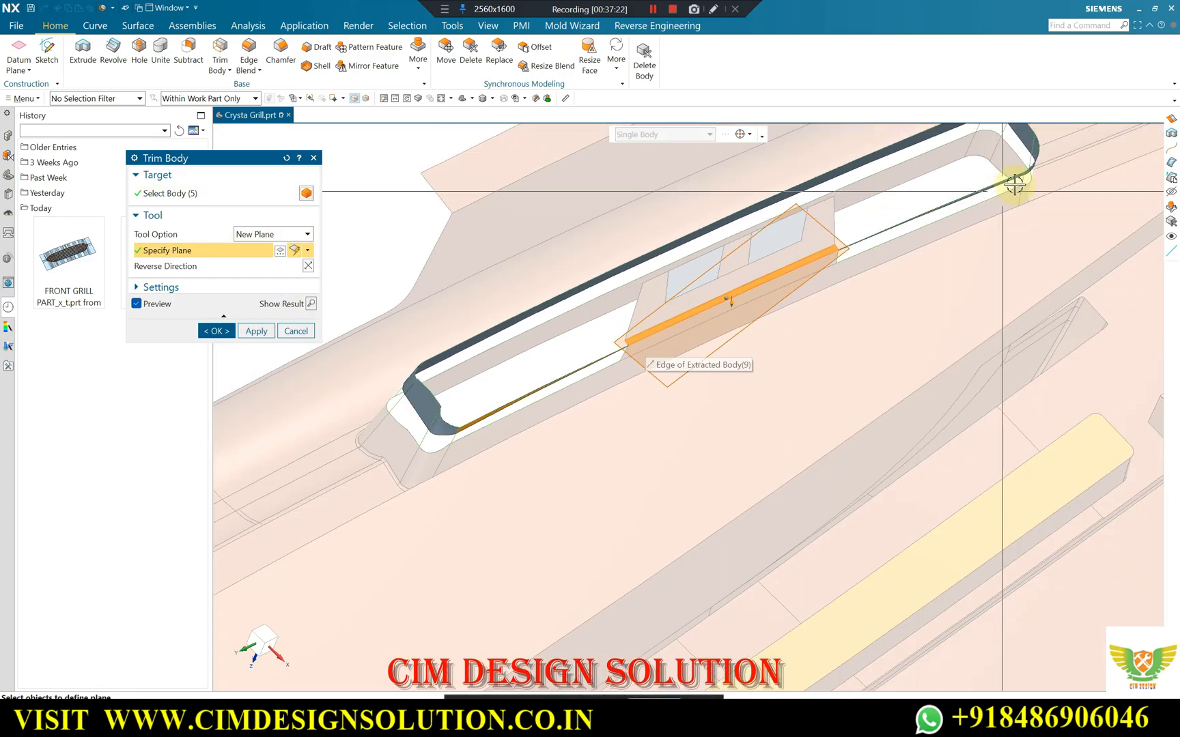
pyautogui.scroll(1, 987, 171)
pyautogui.click(308, 266)
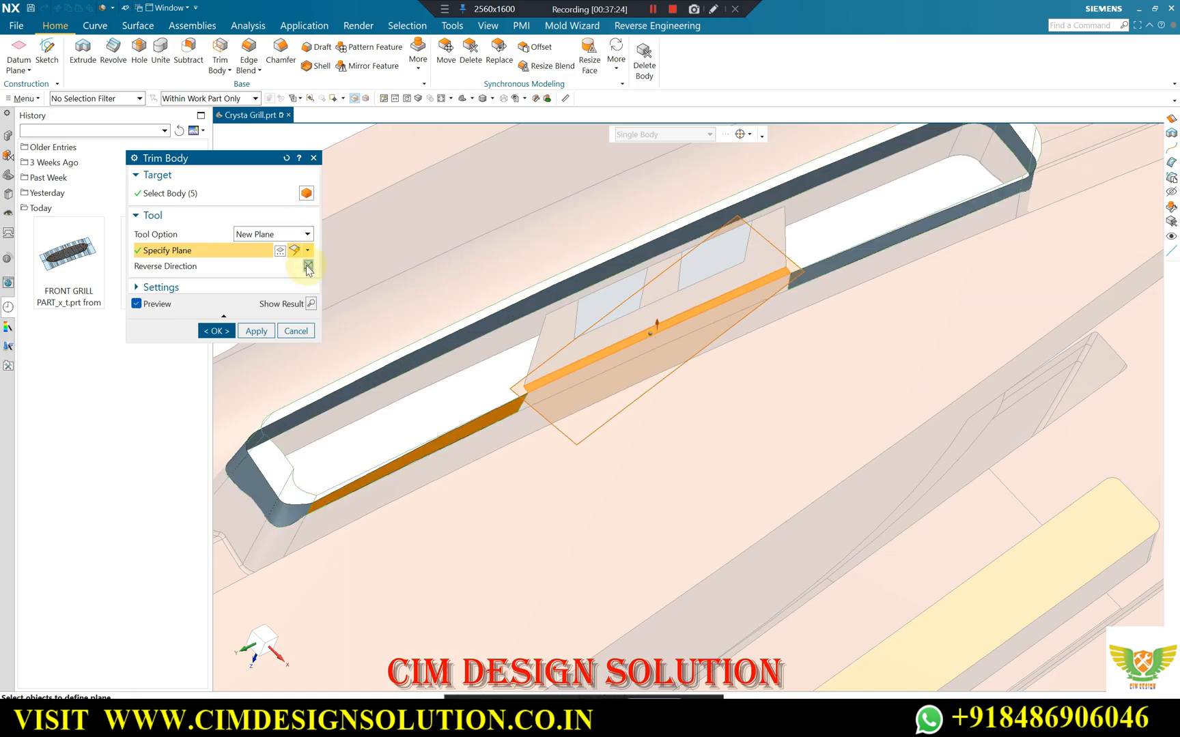
pyautogui.click(220, 329)
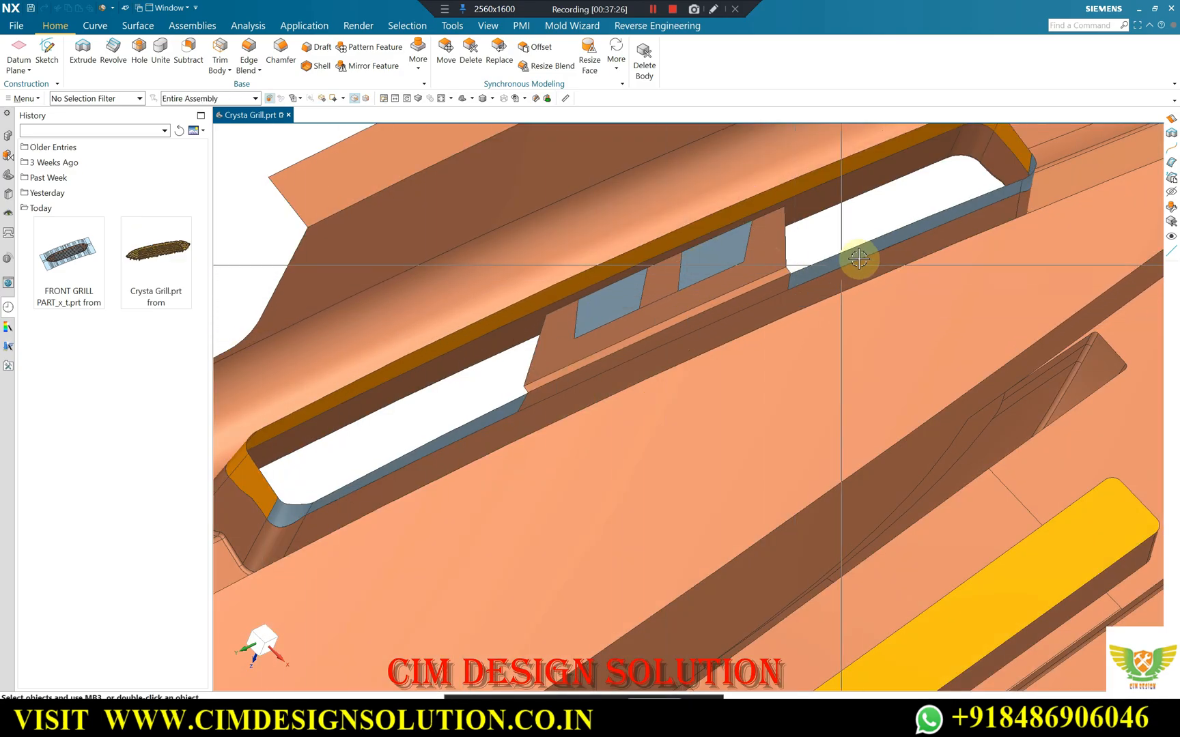
# Examine the trimmed patch surfaces where they meet the clip's base corners and along the slot's ends.
pyautogui.scroll(6, 858, 259)
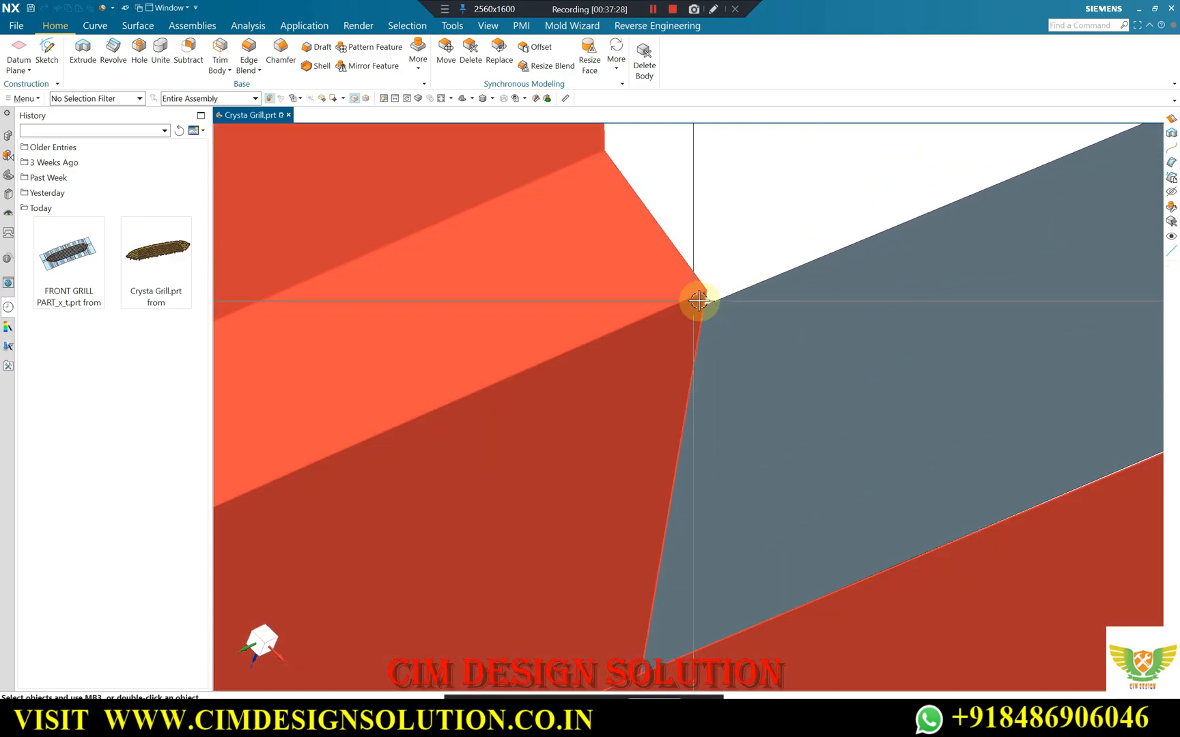
pyautogui.scroll(-8, 839, 237)
pyautogui.scroll(2, 328, 457)
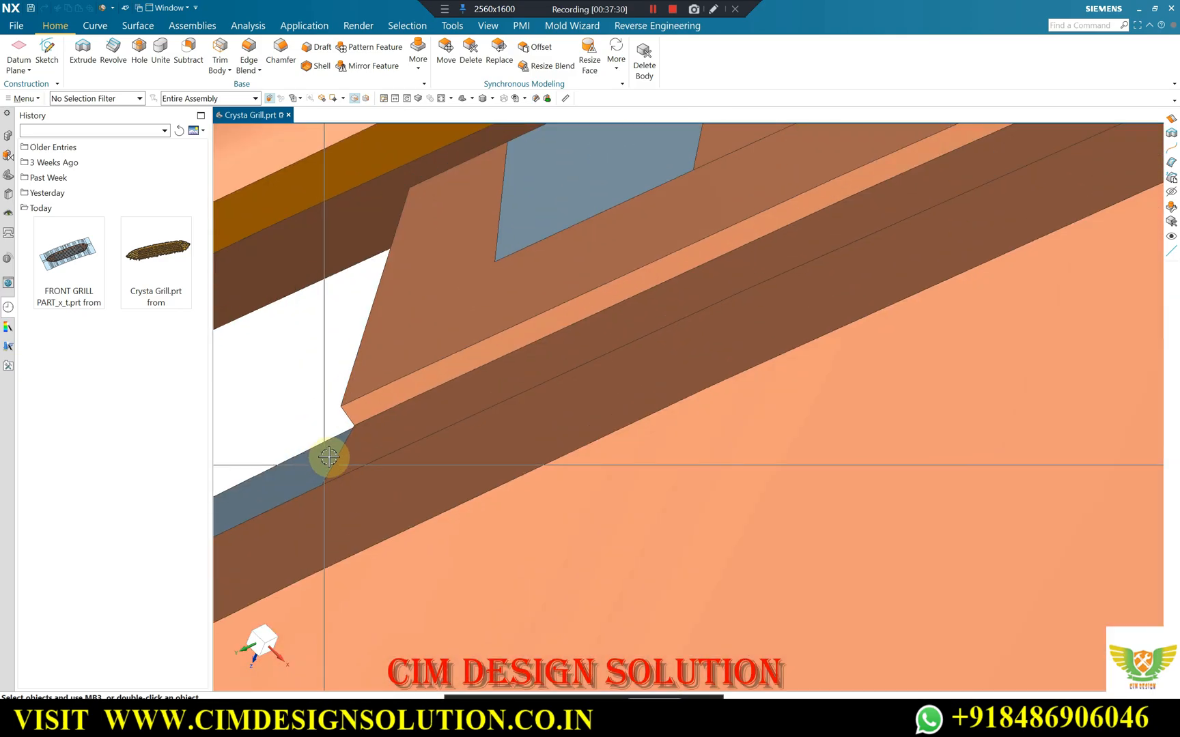
pyautogui.scroll(2, 328, 457)
pyautogui.scroll(-5, 663, 340)
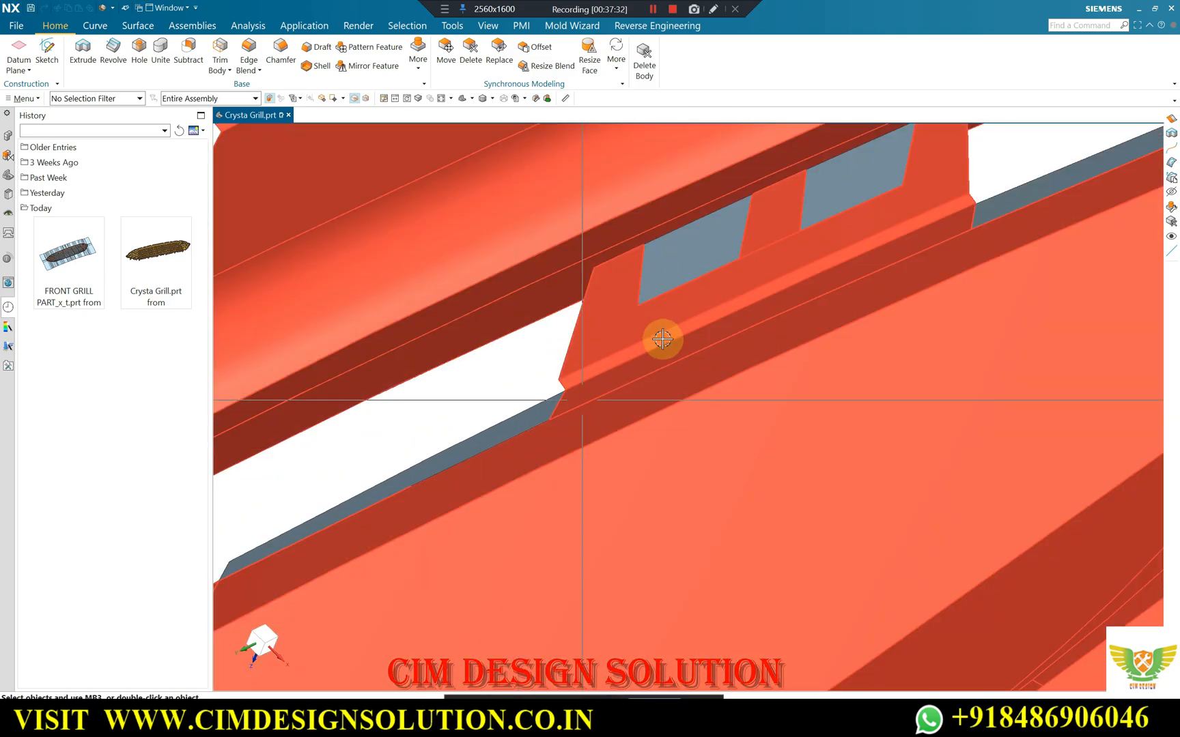
pyautogui.scroll(-3, 662, 339)
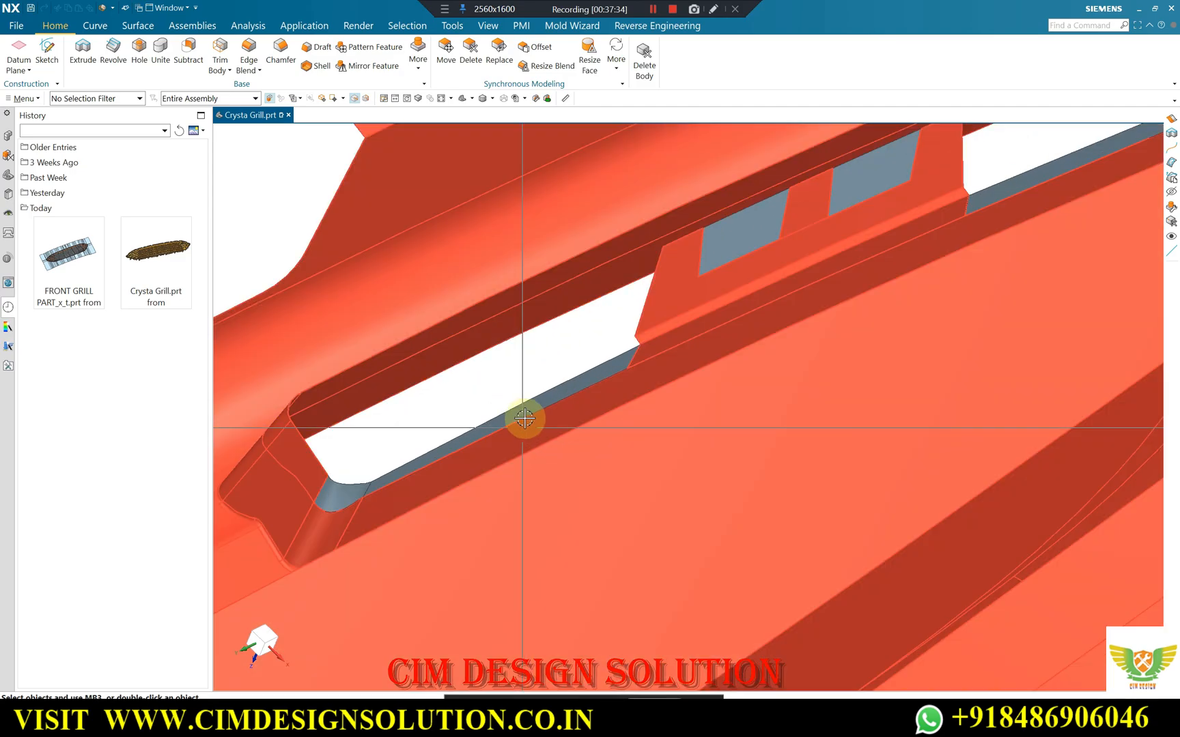
pyautogui.scroll(5, 648, 334)
pyautogui.scroll(-10, 803, 229)
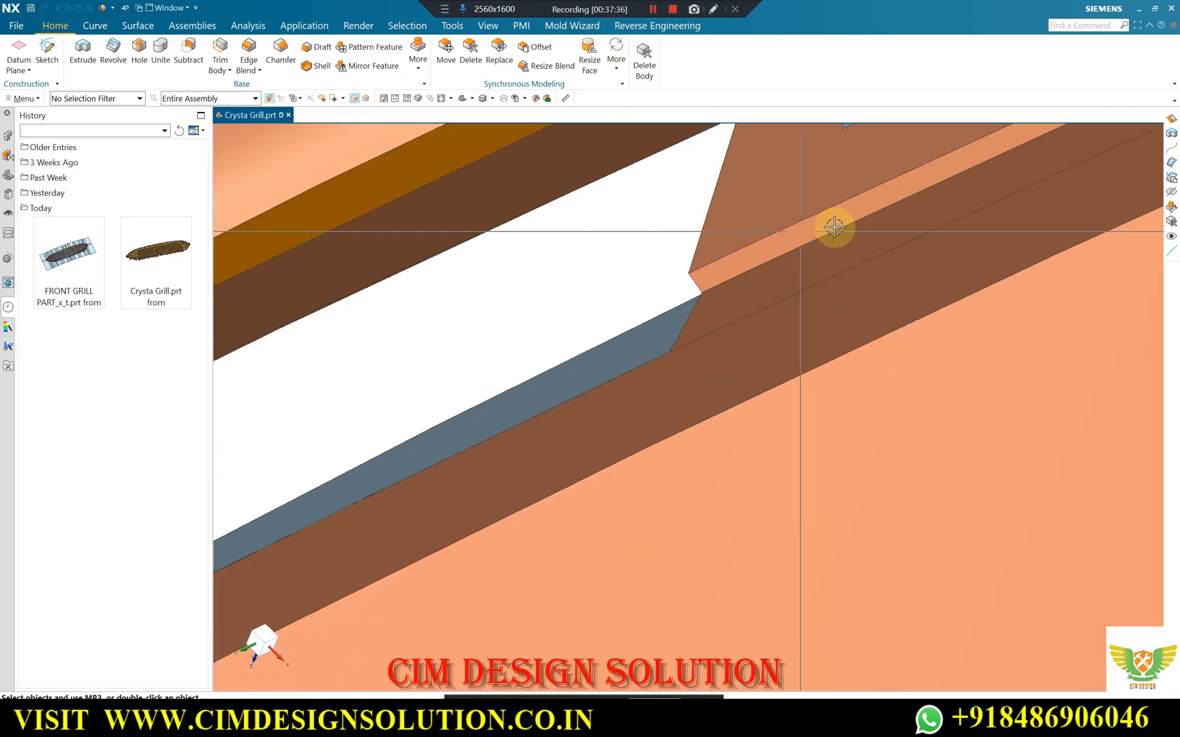
pyautogui.scroll(8, 520, 408)
pyautogui.scroll(5, 692, 342)
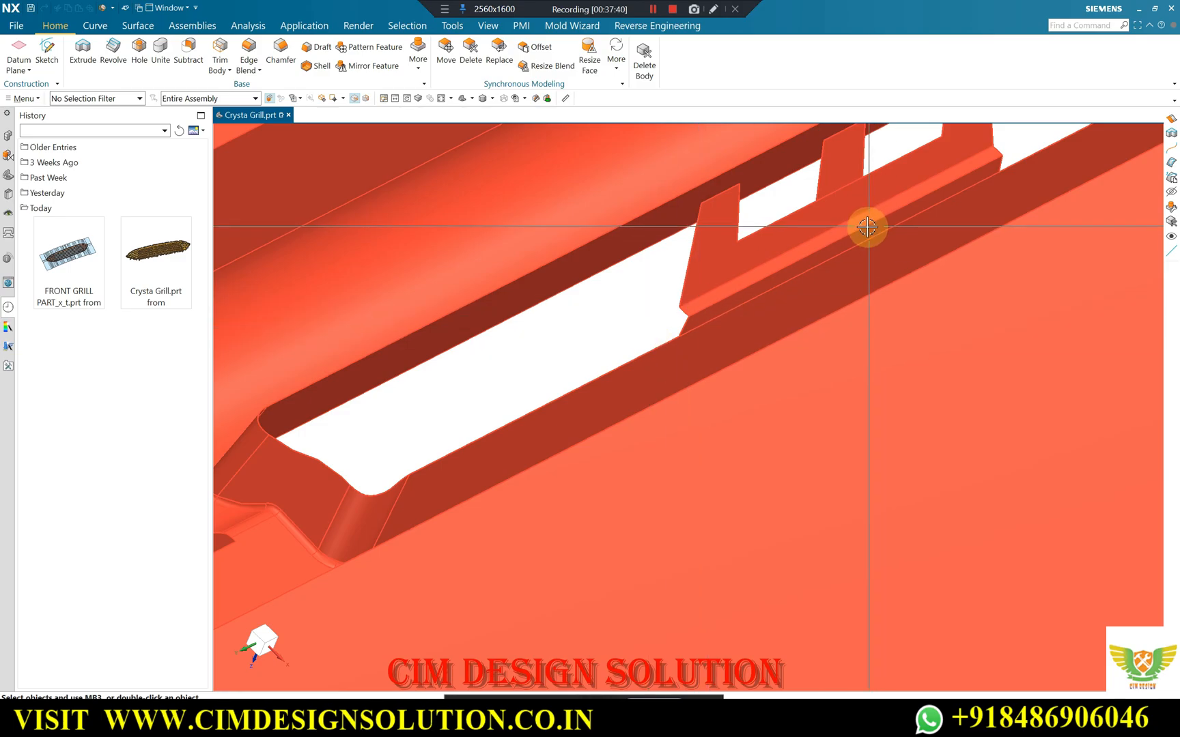
pyautogui.scroll(-8, 448, 430)
pyautogui.scroll(8, 710, 266)
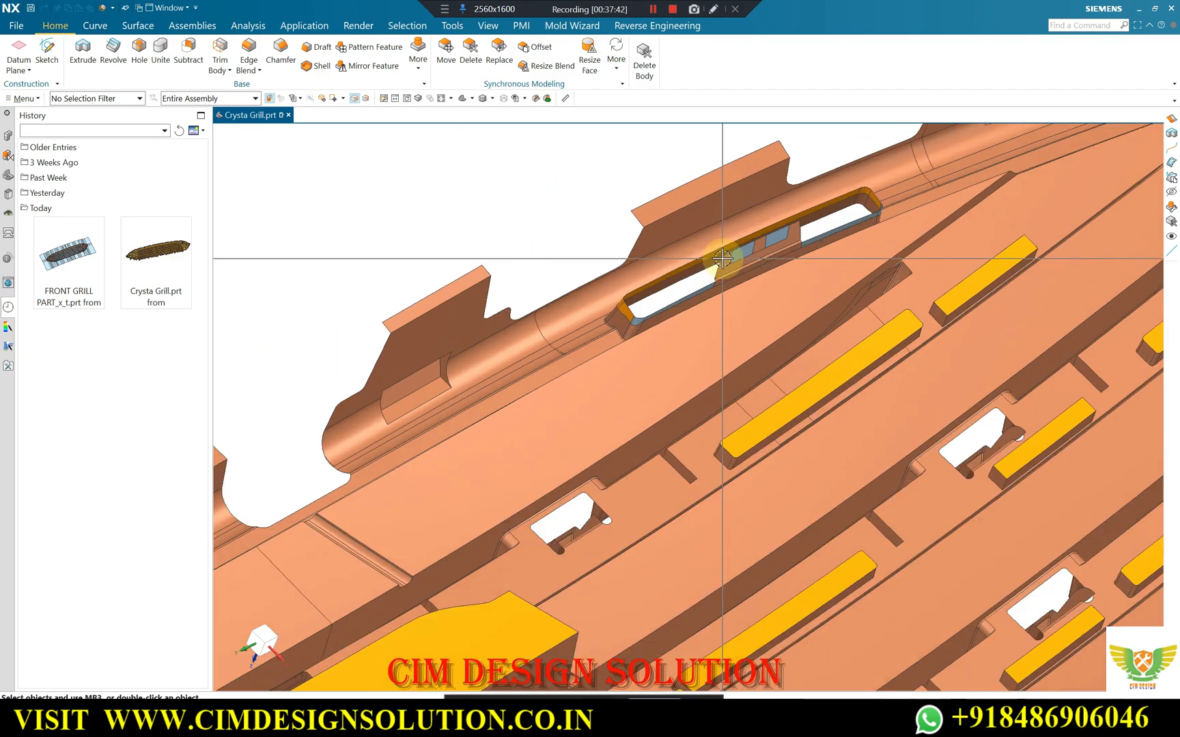
pyautogui.scroll(5, 721, 258)
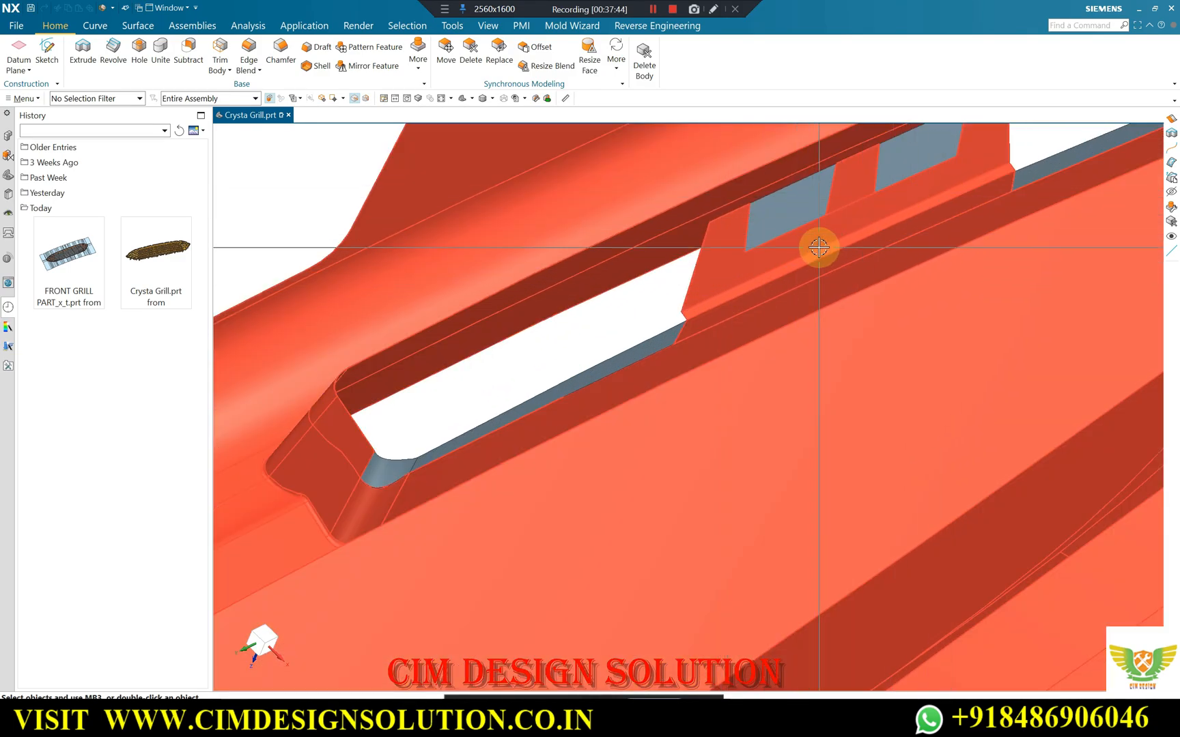
# Extend the upper edges of the two patch strips on either side of the clip by 3 mm, extending the original sheets.
pyautogui.click(137, 25)
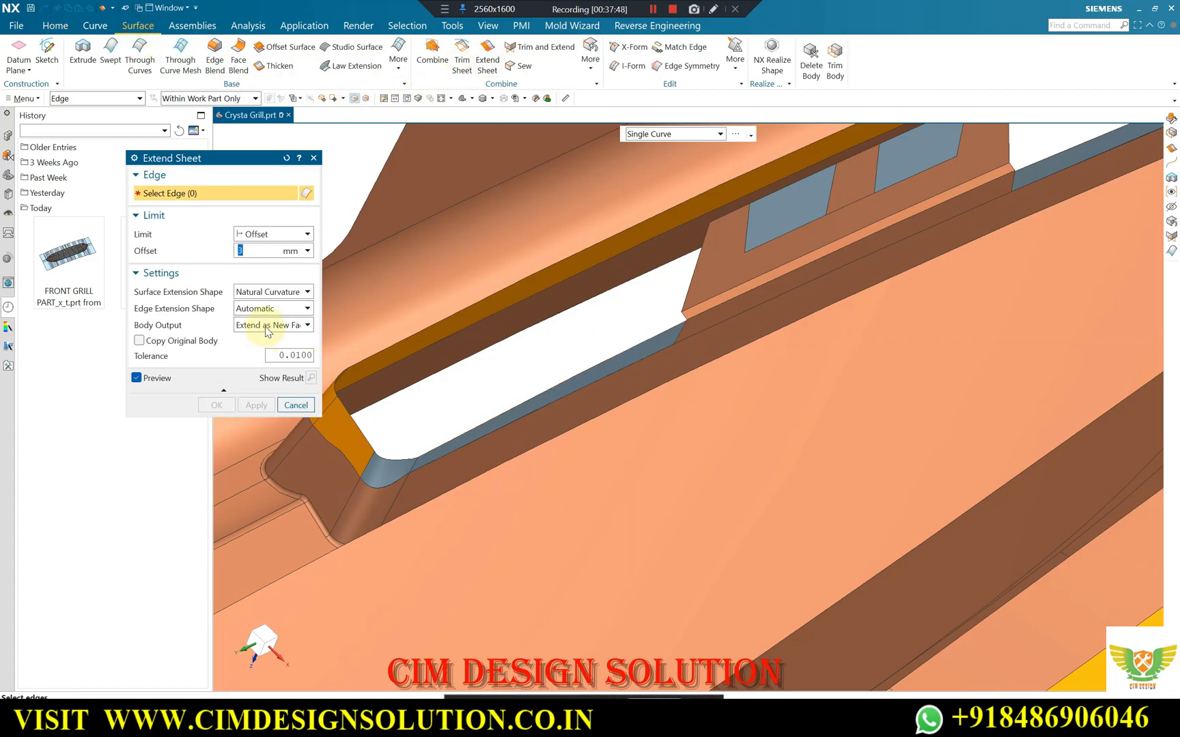
pyautogui.click(267, 341)
pyautogui.click(636, 345)
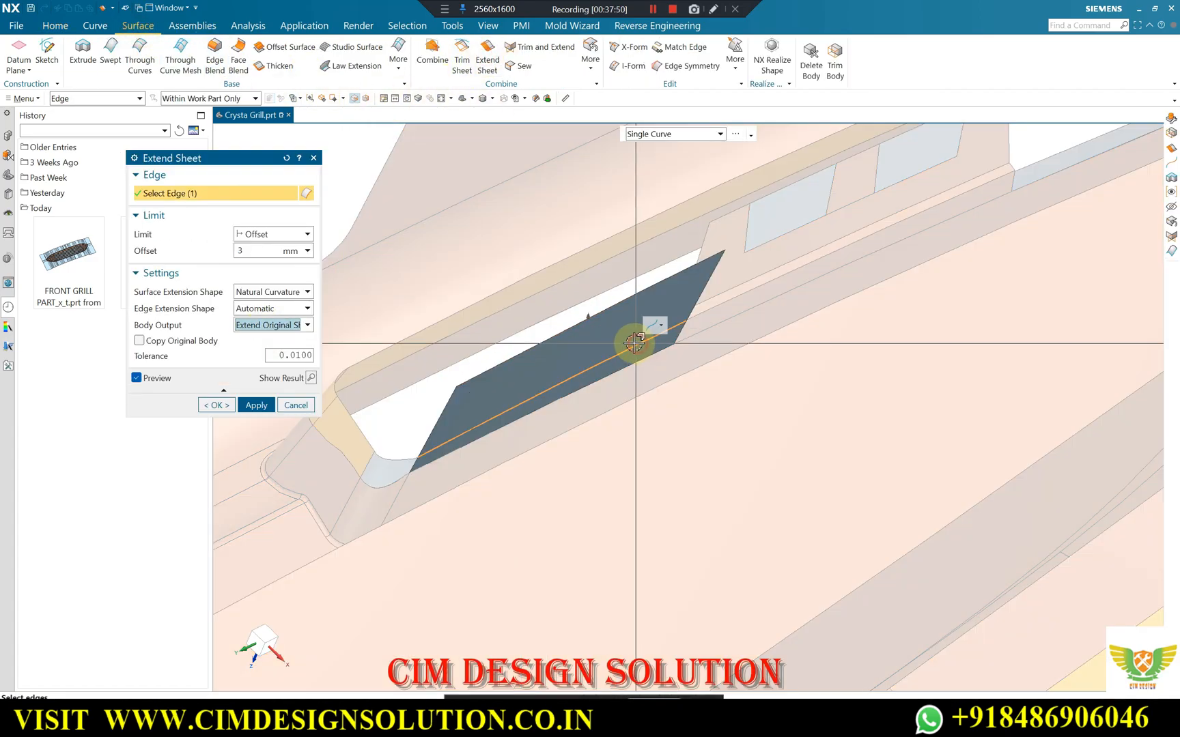
pyautogui.scroll(-3, 413, 396)
pyautogui.click(836, 239)
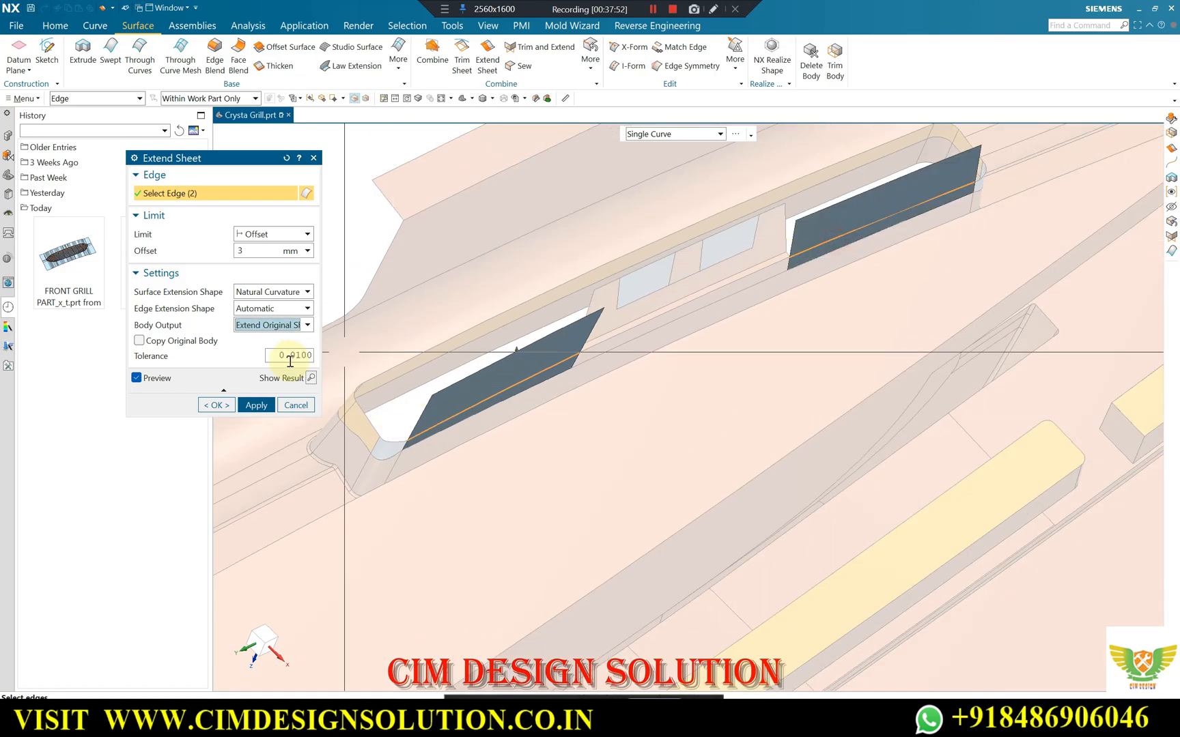
pyautogui.click(204, 405)
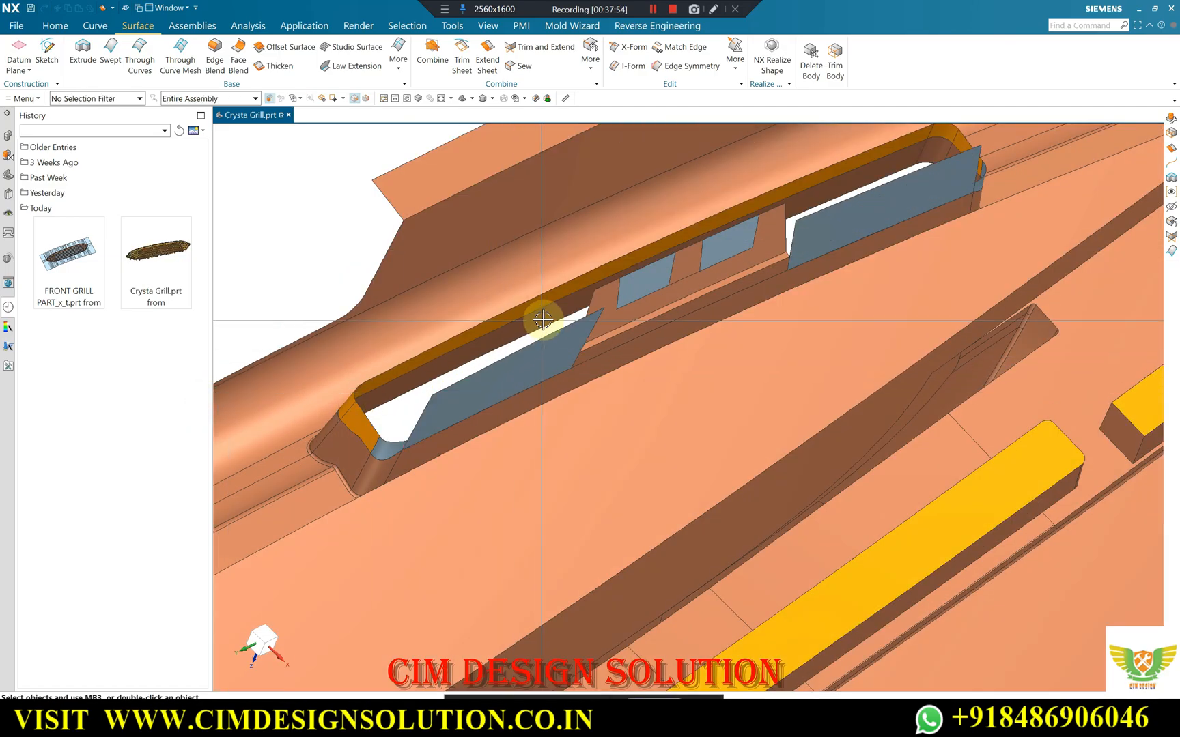
# Create a tangent bridge curve across one extended strip, from the clip's base edge to the corner patch's top edge, with both tangent magnitudes at 1.
pyautogui.click(97, 27)
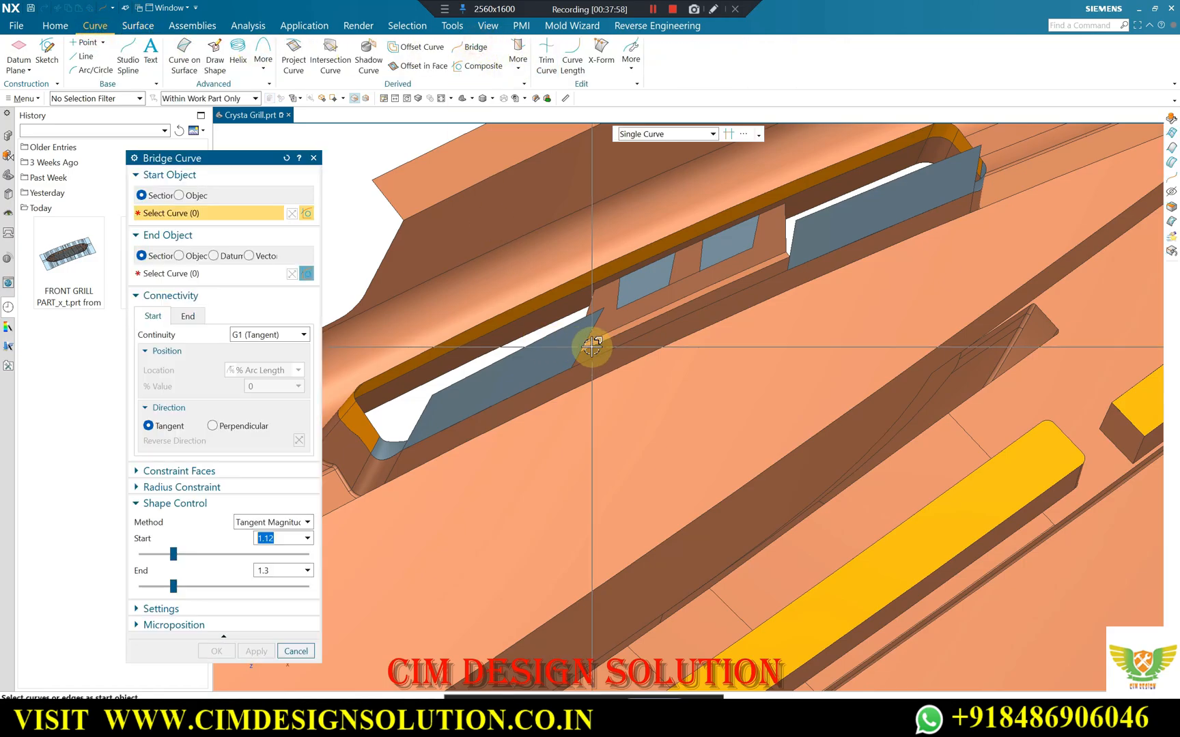
pyautogui.click(539, 379)
pyautogui.scroll(5, 387, 411)
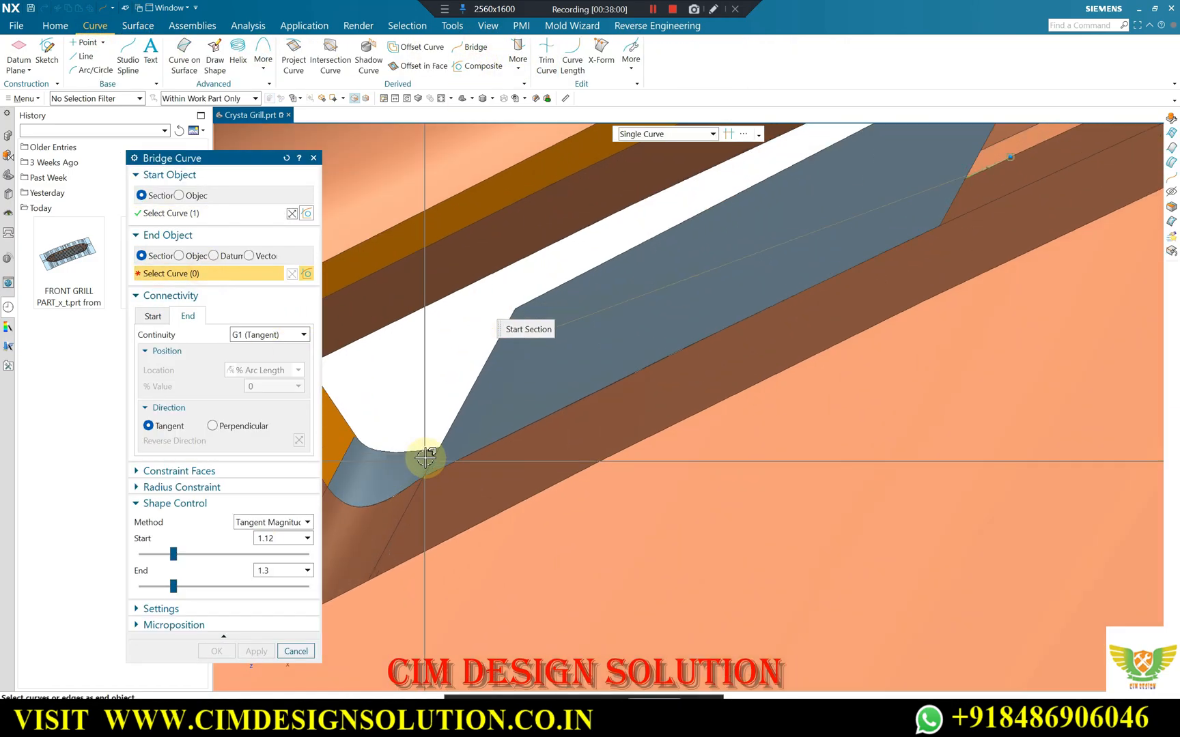
pyautogui.click(422, 445)
pyautogui.scroll(-3, 502, 342)
pyautogui.scroll(3, 450, 416)
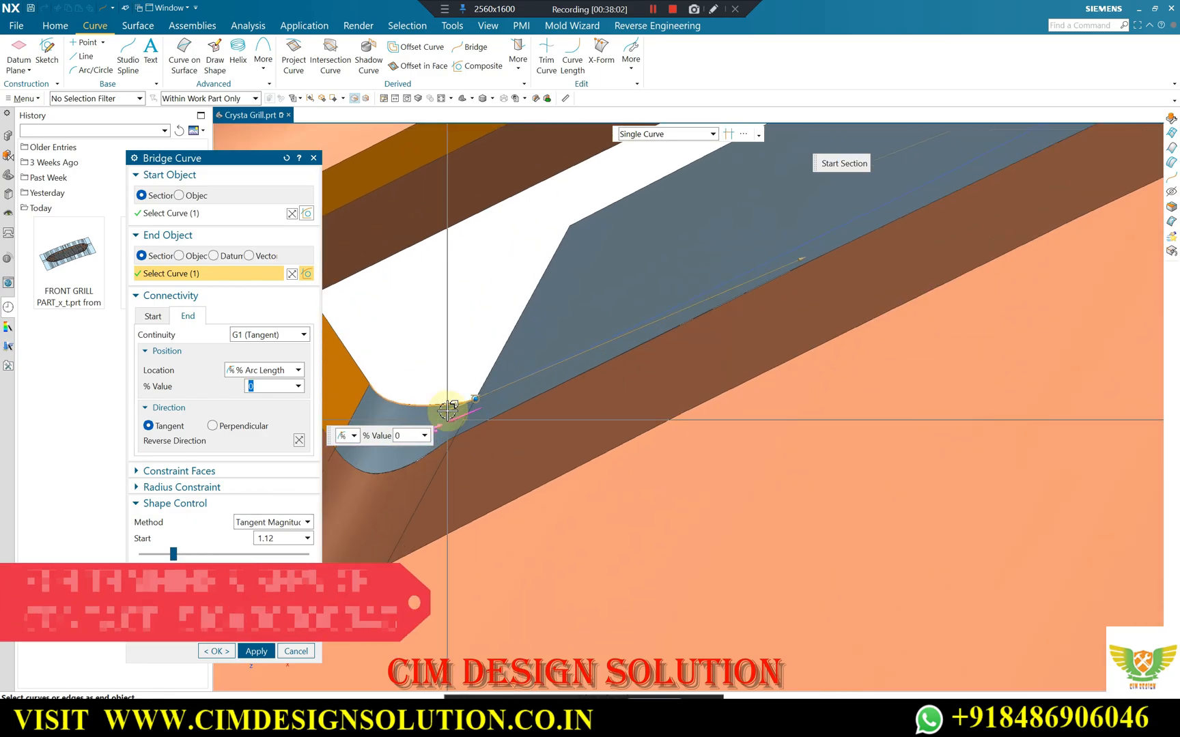
pyautogui.scroll(-4, 443, 461)
pyautogui.scroll(4, 830, 268)
pyautogui.scroll(2, 827, 252)
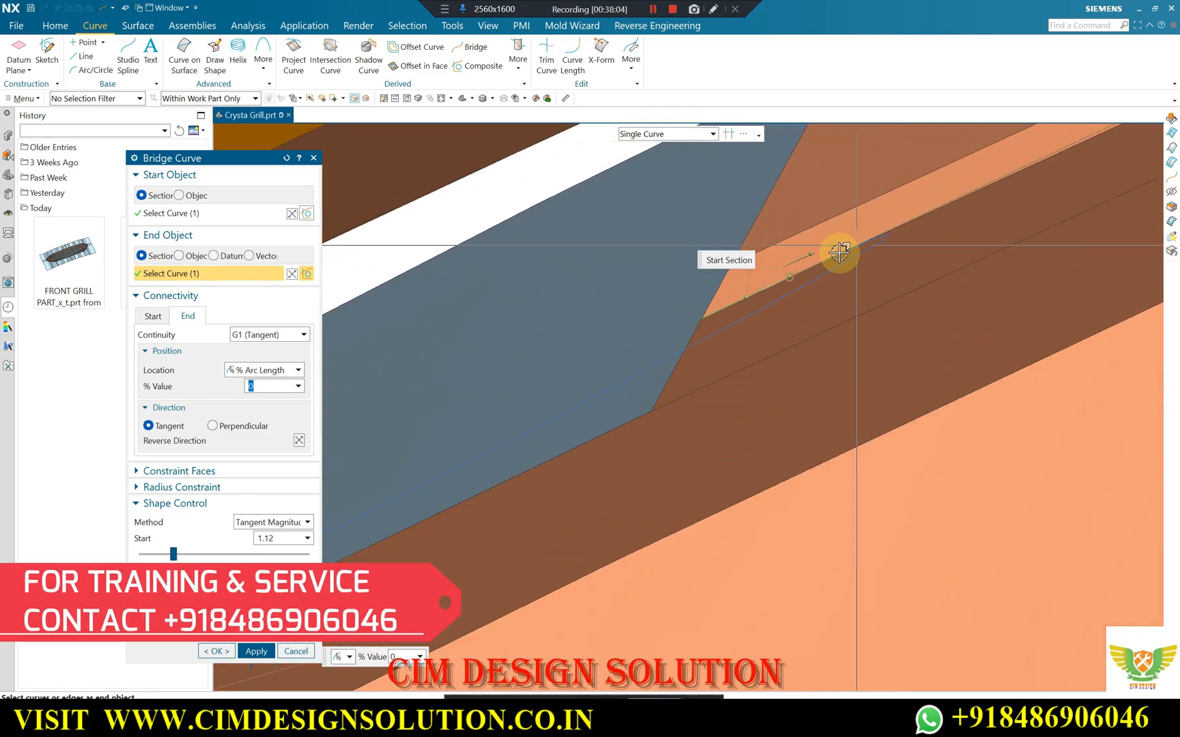
pyautogui.click(761, 291)
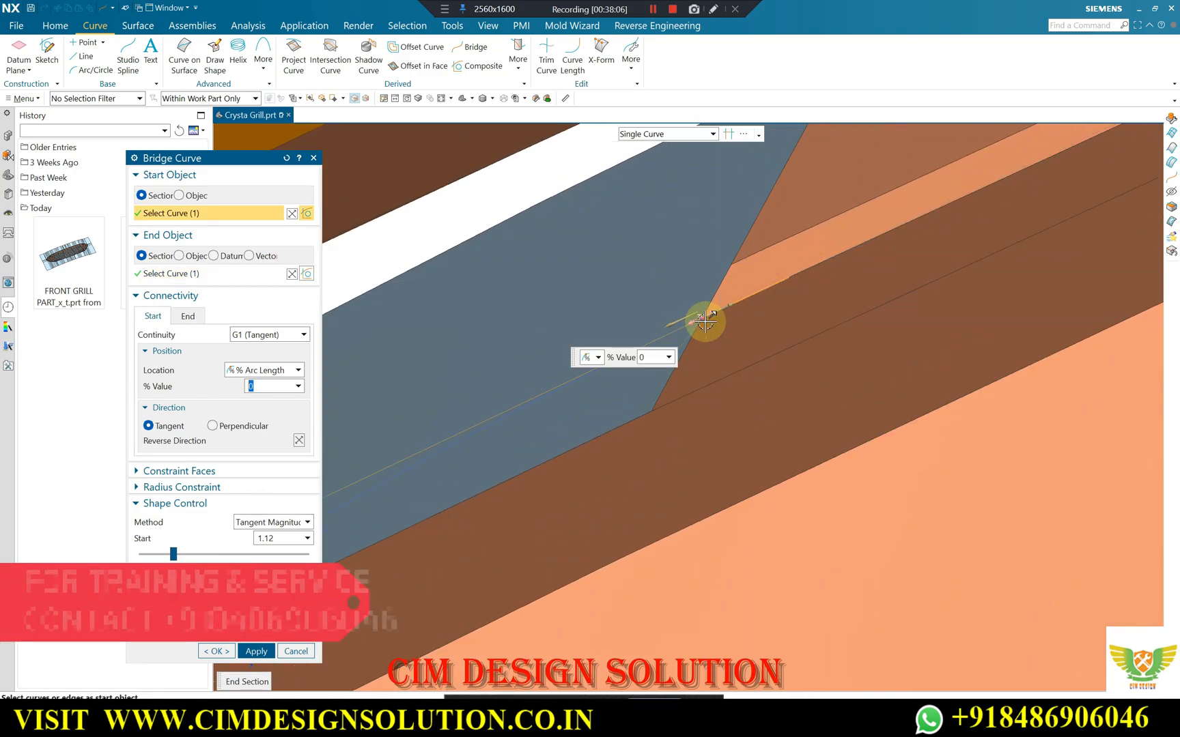
pyautogui.scroll(-5, 915, 216)
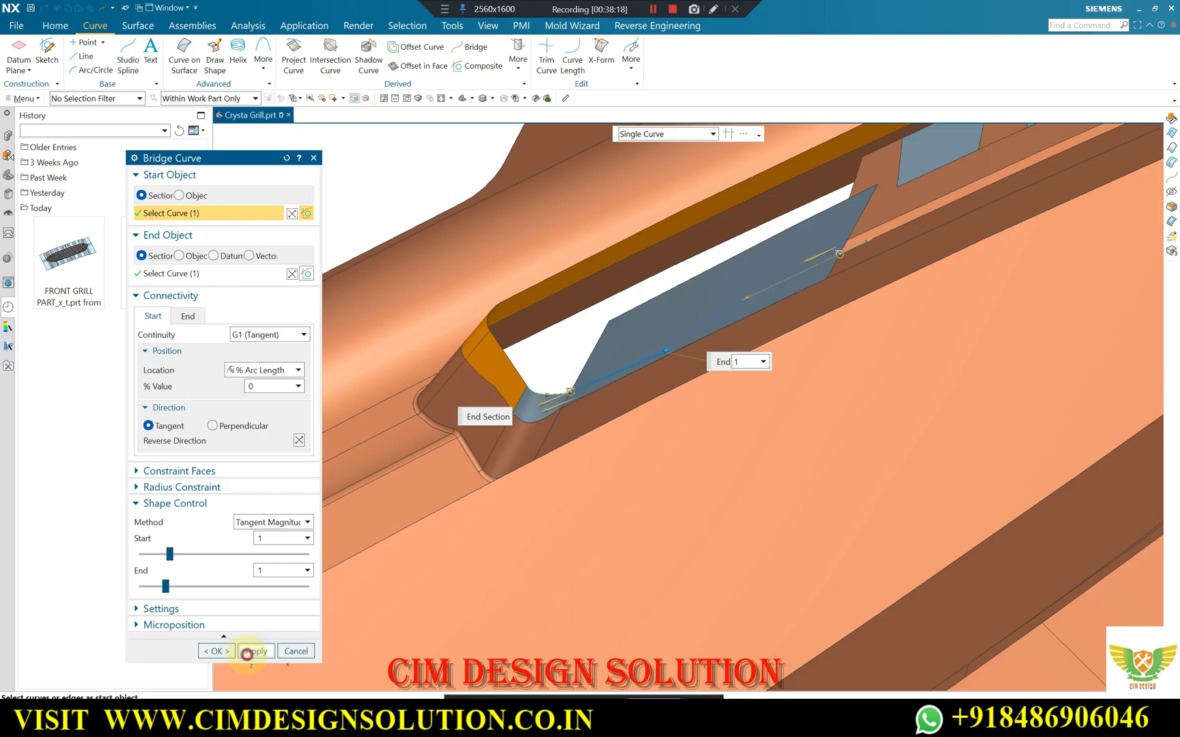
# Bridge the clip's base edge to the opposite corner patch's edge, with tangent magnitudes of 0.05 at the start and 0.04 at the end.
pyautogui.scroll(-3, 451, 489)
pyautogui.scroll(5, 858, 279)
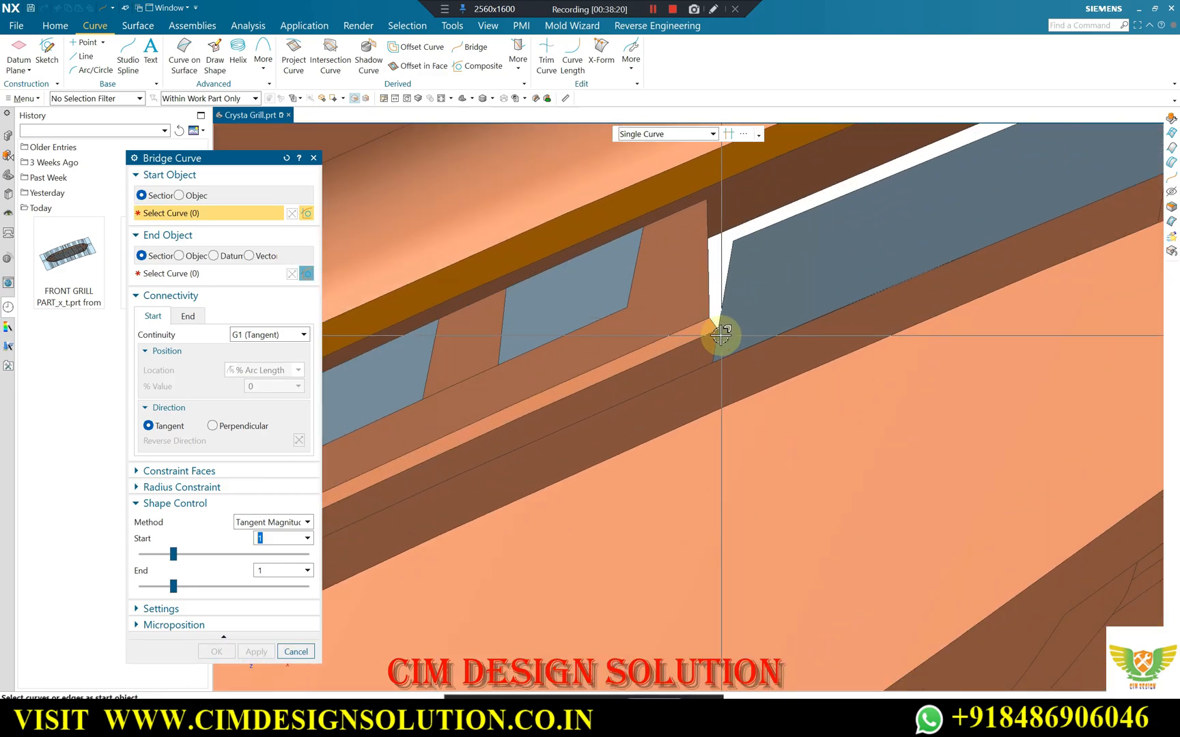
pyautogui.click(709, 336)
pyautogui.scroll(-3, 982, 205)
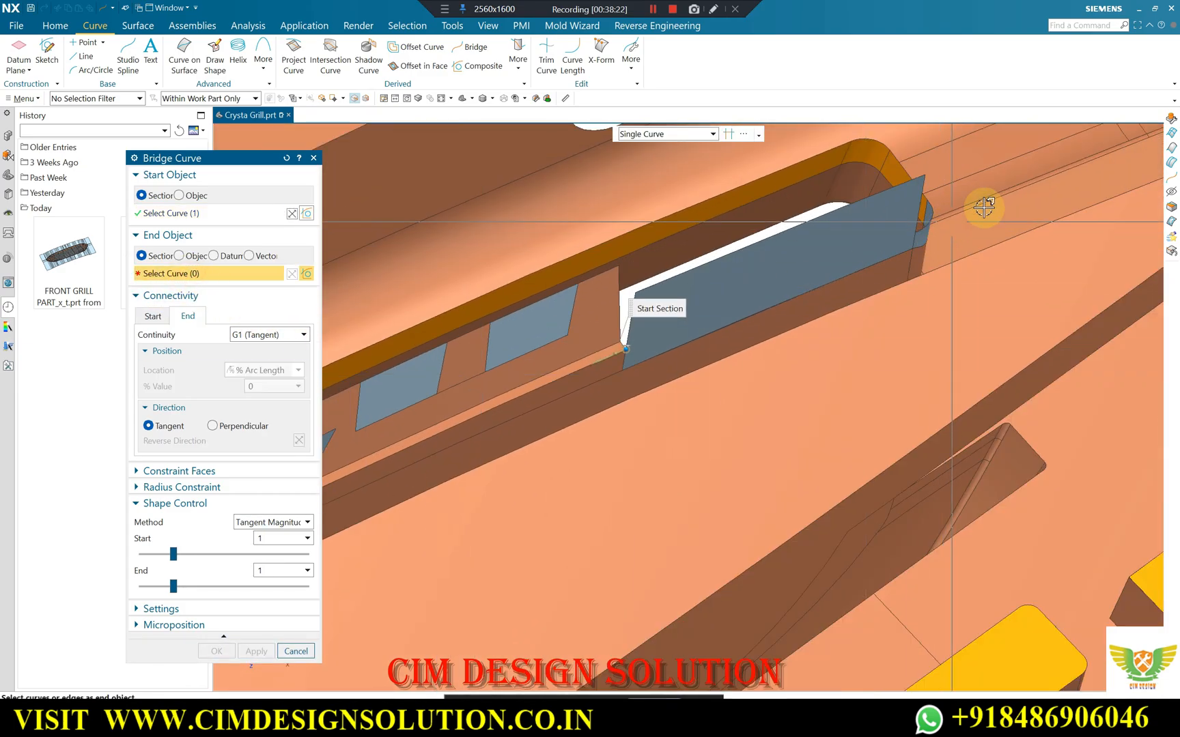
pyautogui.scroll(3, 918, 241)
pyautogui.scroll(4, 918, 241)
pyautogui.click(901, 243)
pyautogui.scroll(-3, 989, 234)
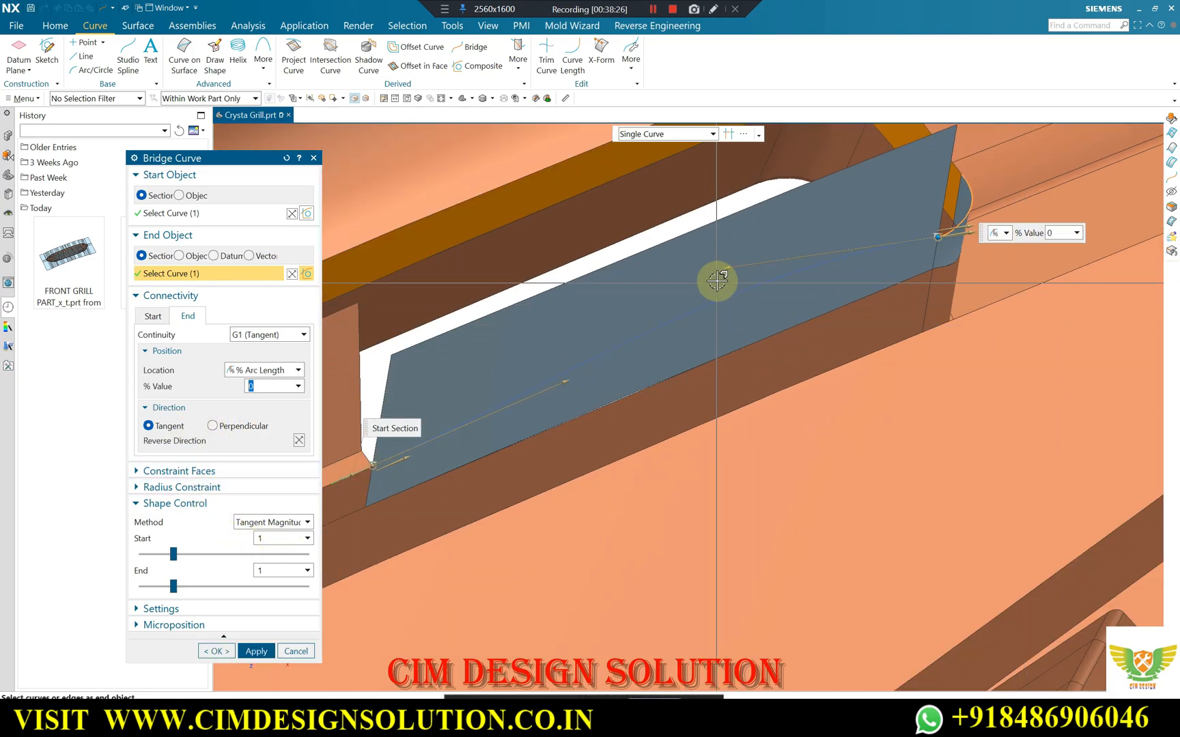
pyautogui.moveTo(783, 262); pyautogui.dragTo(988, 223)
pyautogui.moveTo(568, 380); pyautogui.dragTo(330, 490)
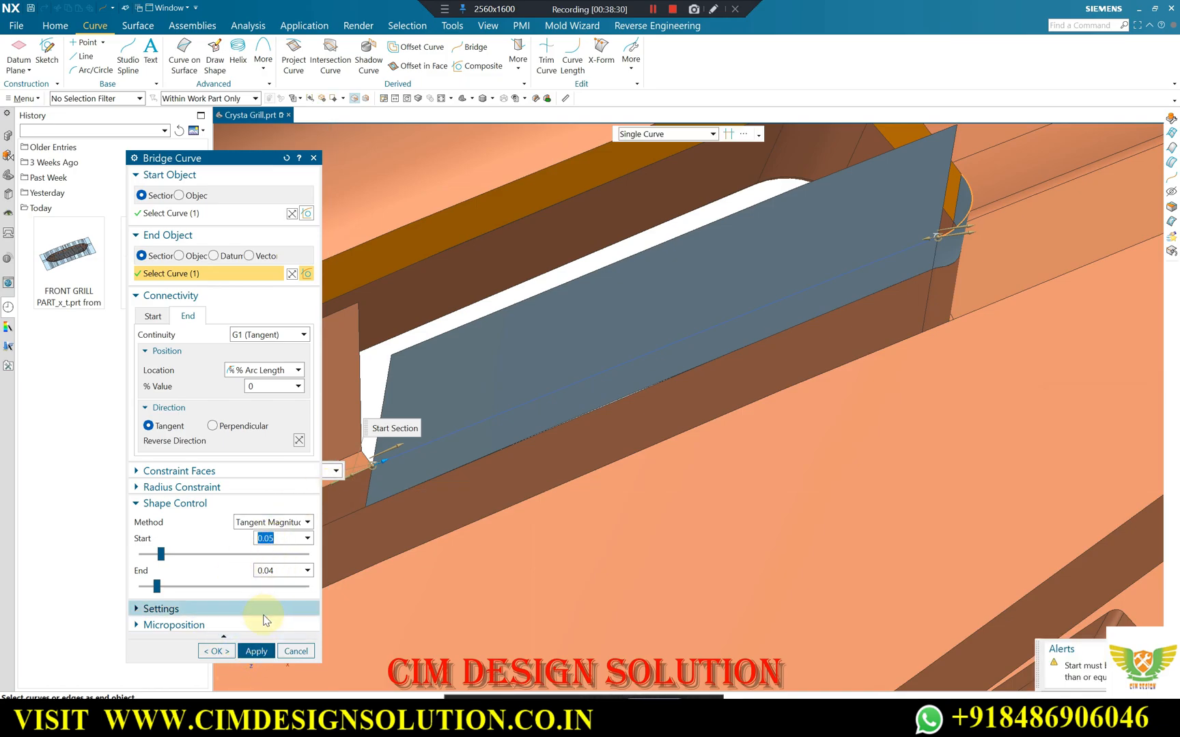
pyautogui.click(225, 648)
# Edit the first bridge curve, reducing its end tangent magnitude to straighten it across the extended strip.
pyautogui.scroll(-6, 1090, 255)
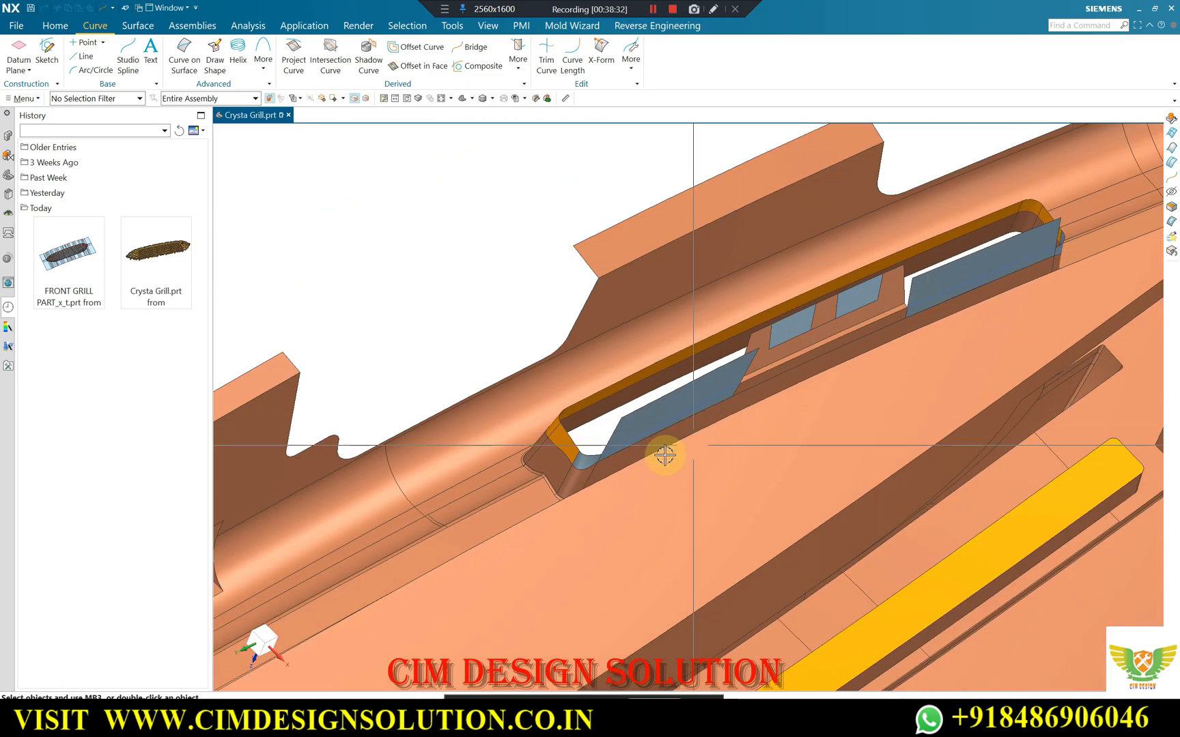
pyautogui.scroll(2, 663, 453)
pyautogui.doubleClick(600, 439)
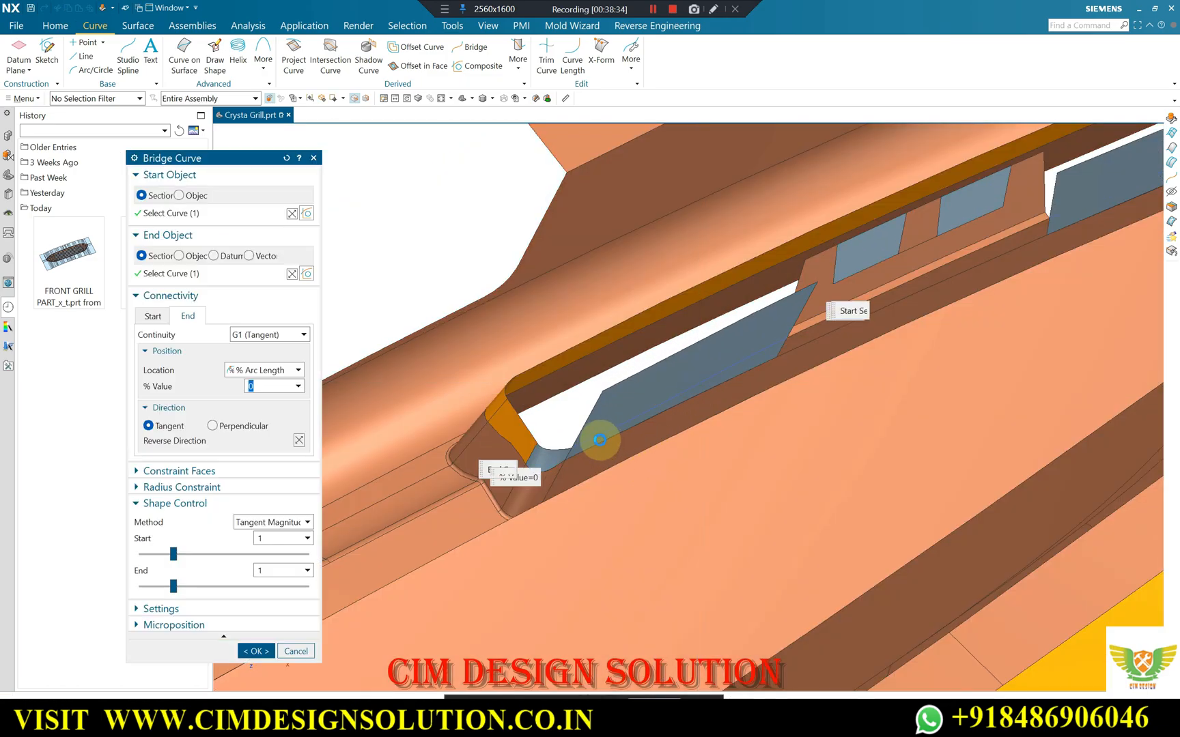
pyautogui.scroll(4, 632, 421)
pyautogui.moveTo(698, 384); pyautogui.dragTo(423, 493)
pyautogui.middleClick(953, 270)
pyautogui.scroll(1, 953, 269)
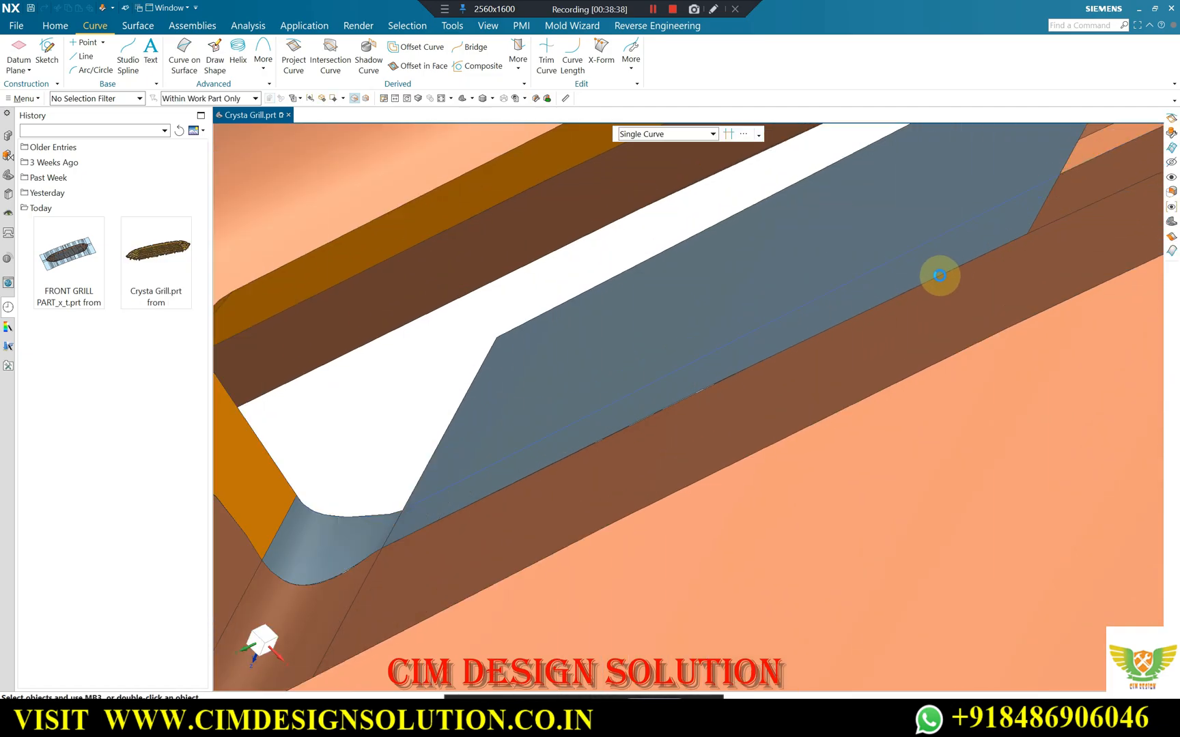
# Trim the first extended strip along its bridge curve with Trim Sheet, projecting normal to face and discarding the excess region.
pyautogui.scroll(-3, 276, 413)
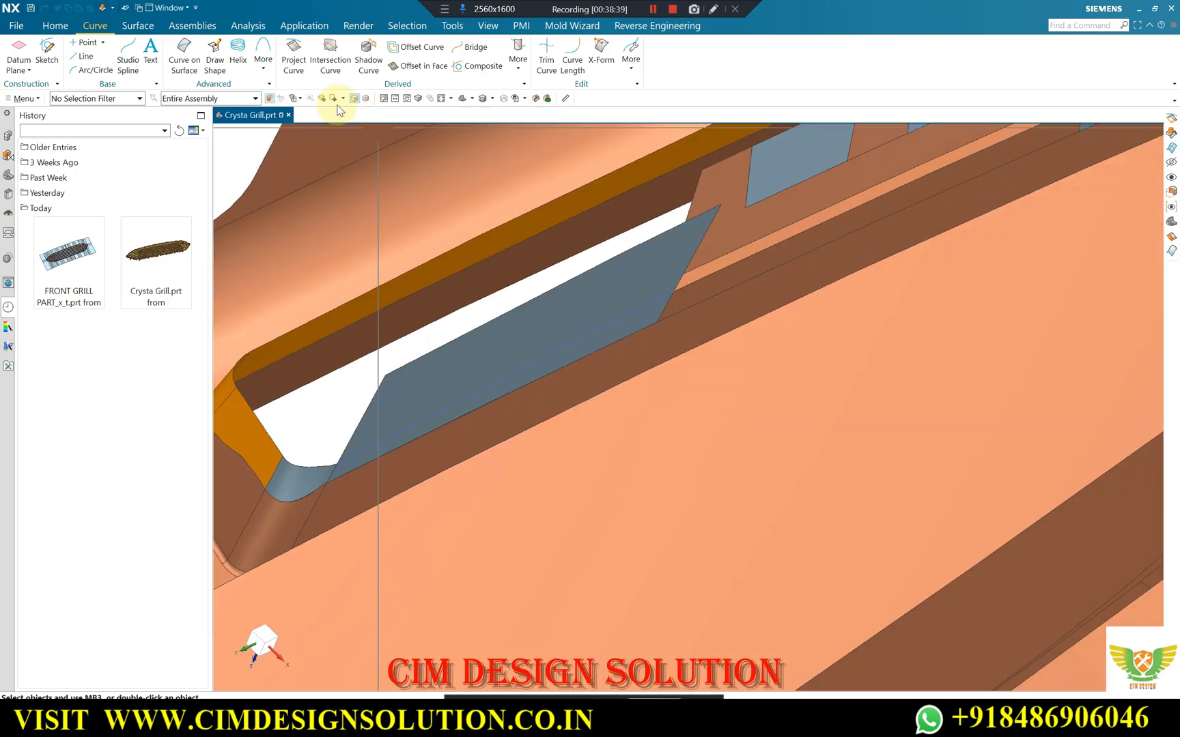
pyautogui.click(136, 25)
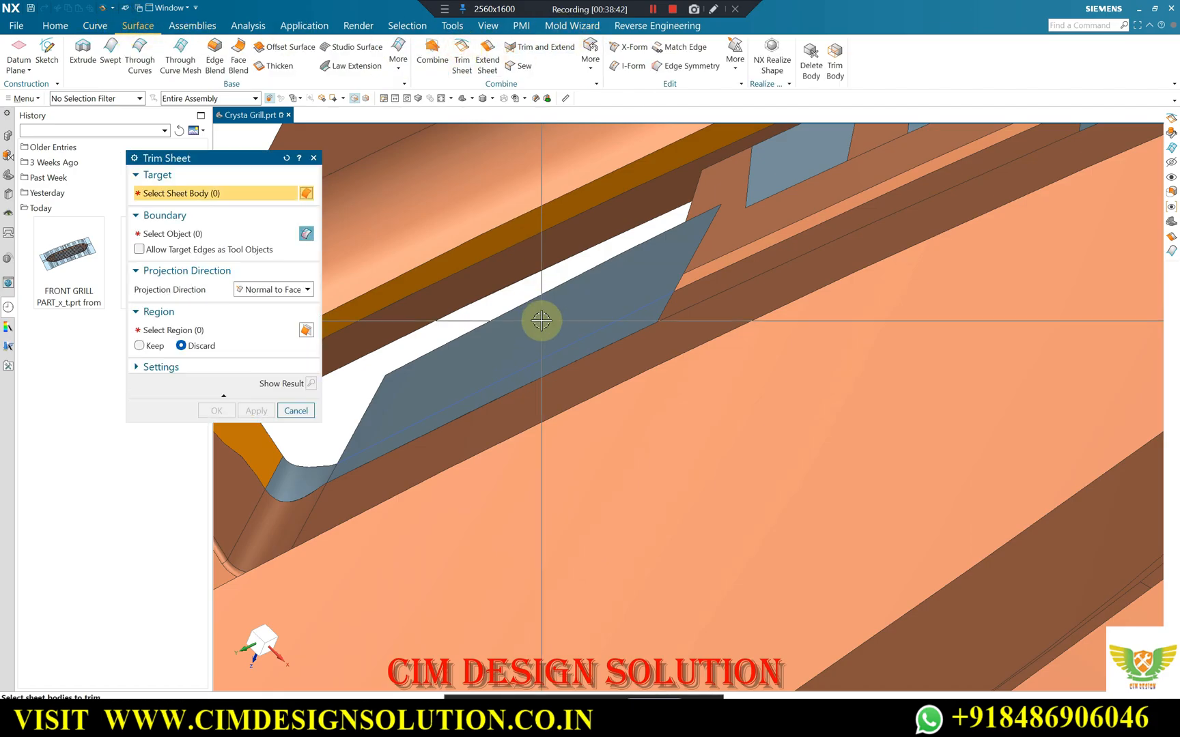
pyautogui.click(571, 290)
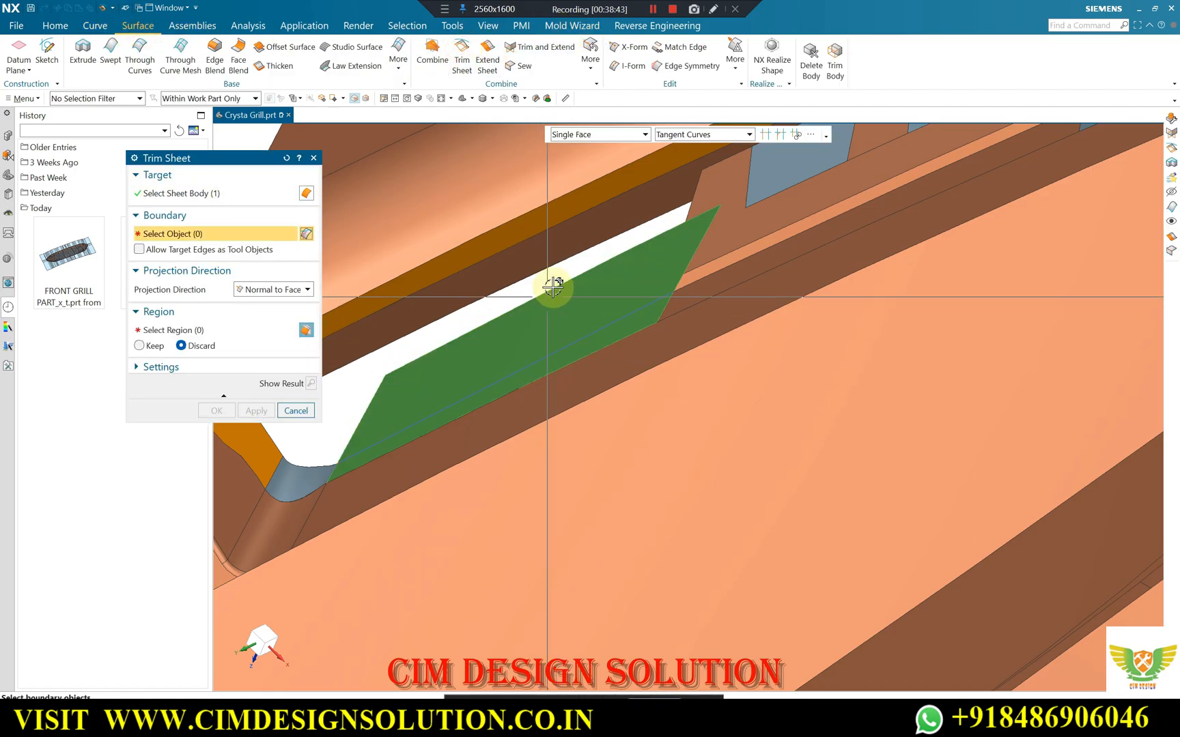
pyautogui.click(542, 362)
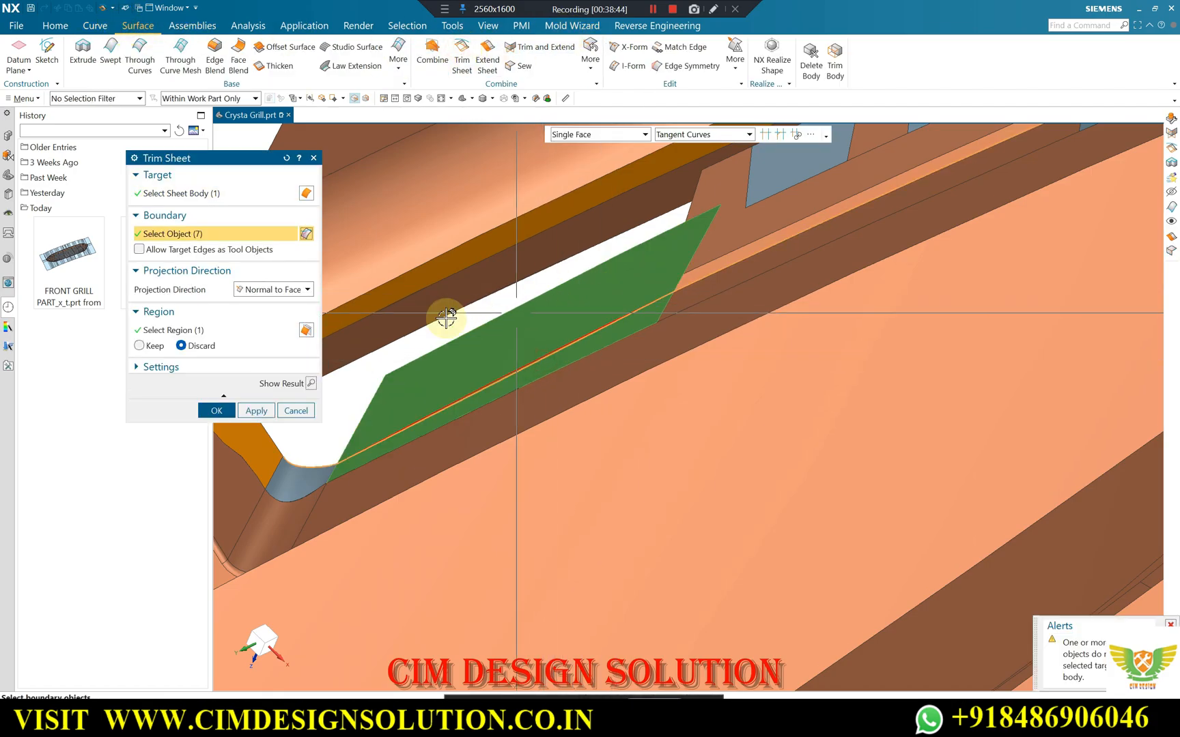
pyautogui.click(250, 411)
# Trim the second extended strip on the other side of the clip along its bridge curve, discarding the region above it.
pyautogui.scroll(-3, 413, 413)
pyautogui.scroll(4, 719, 253)
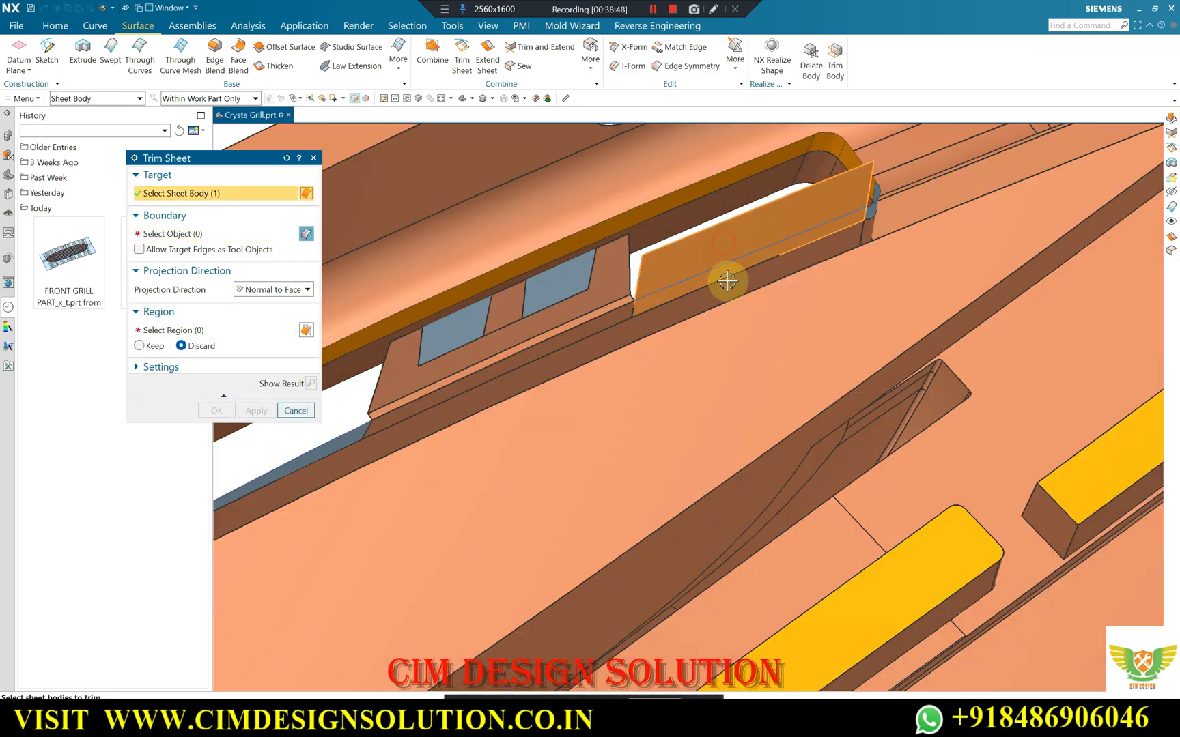
pyautogui.click(728, 281)
pyautogui.click(784, 255)
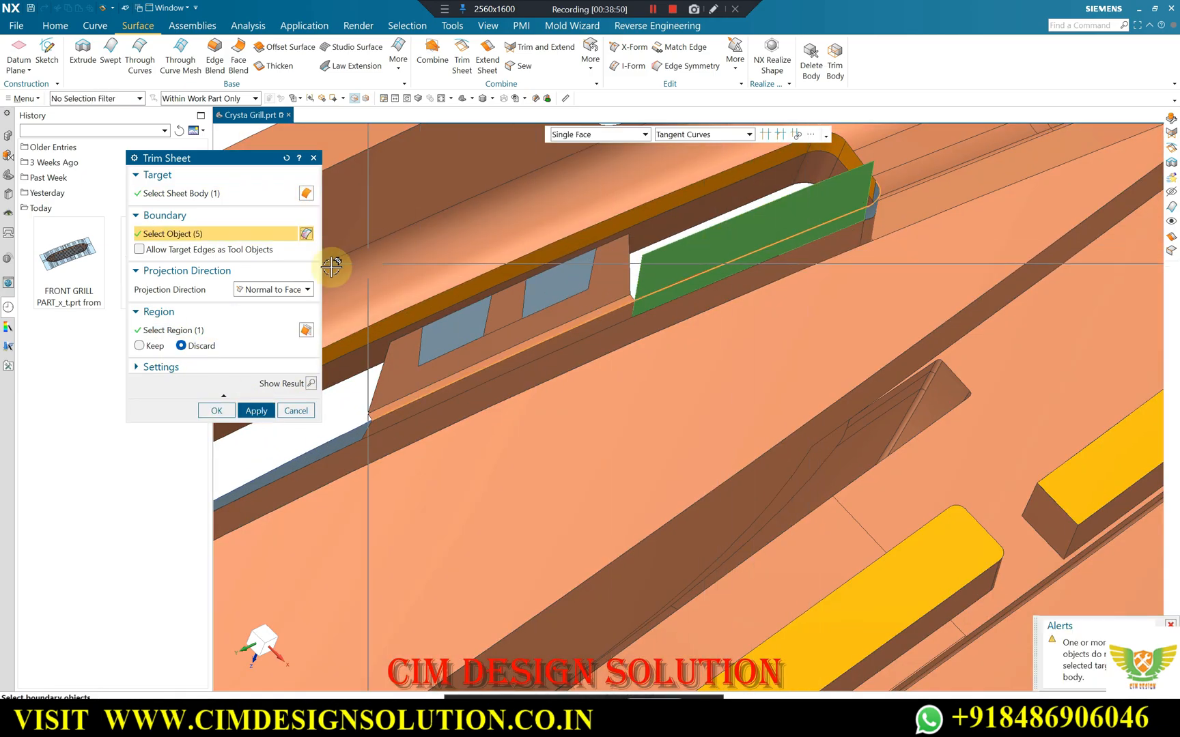
pyautogui.click(255, 409)
pyautogui.press('Escape')
pyautogui.scroll(-3, 857, 219)
pyautogui.scroll(3, 785, 239)
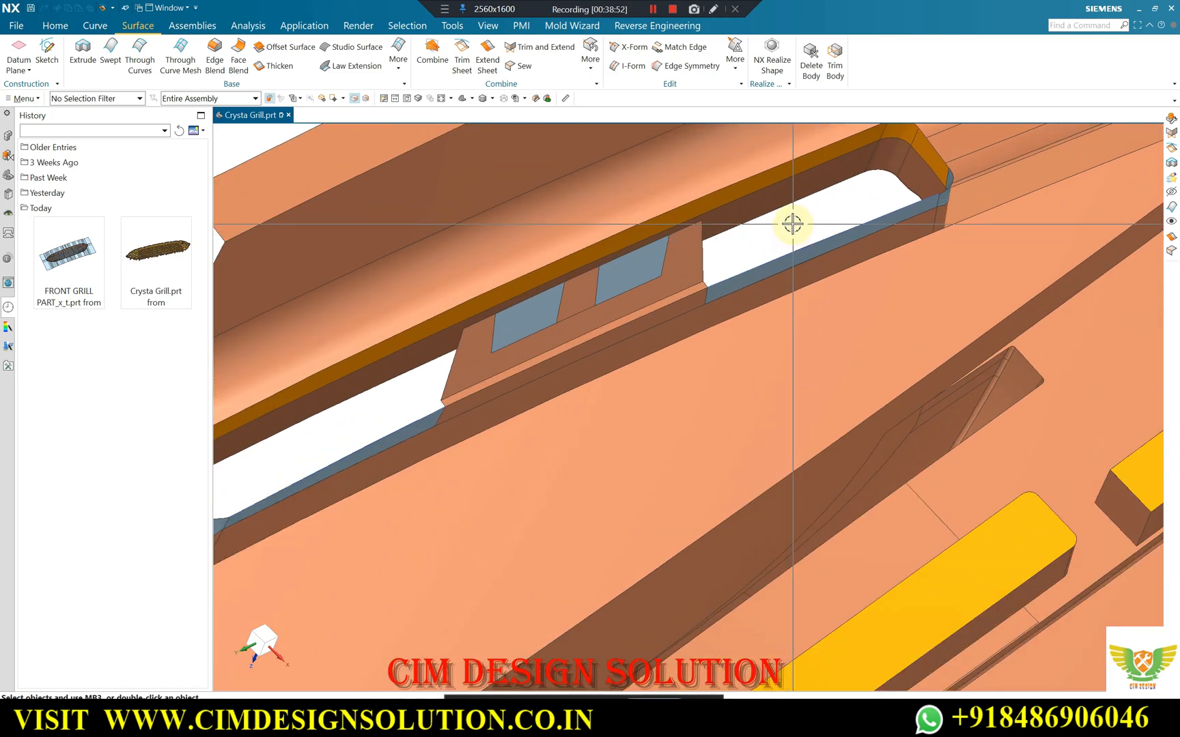
# Move the two bridge curves to layer 10.
pyautogui.hotkey('ctrl', 'j')
pyautogui.click(783, 255)
pyautogui.click(412, 423)
pyautogui.scroll(-1, 611, 335)
pyautogui.middleClick(591, 295)
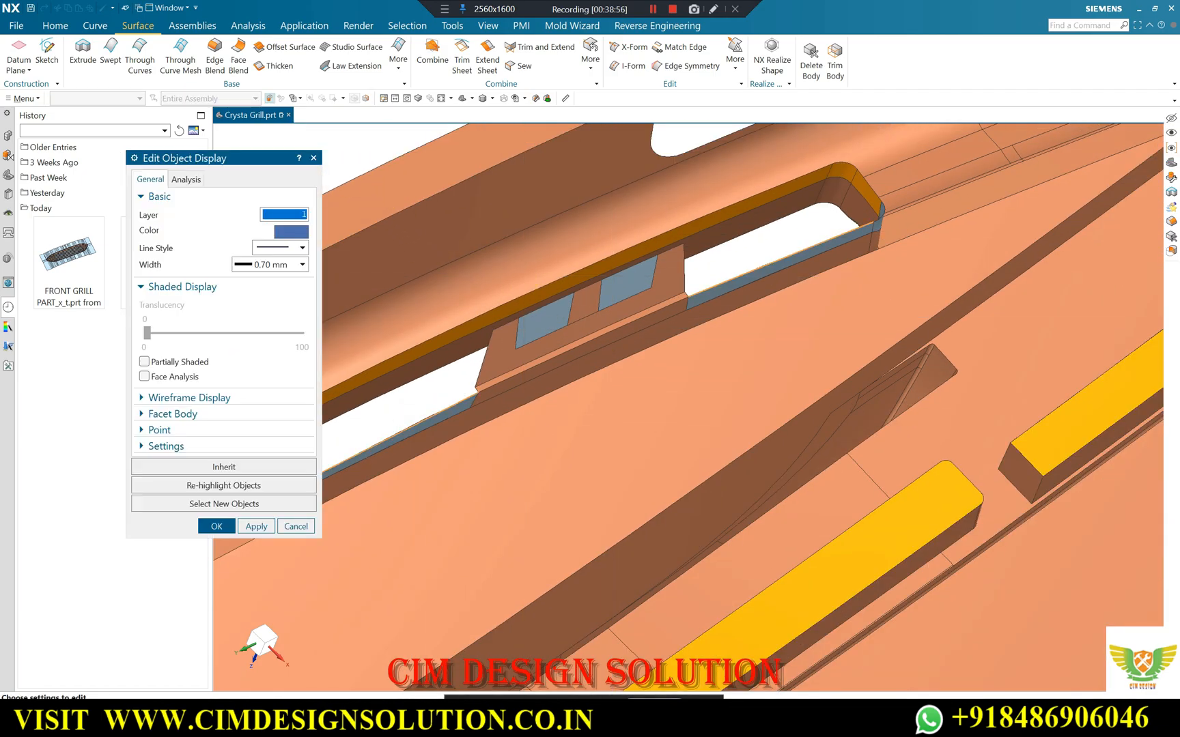
pyautogui.write('10')
pyautogui.press('Return')
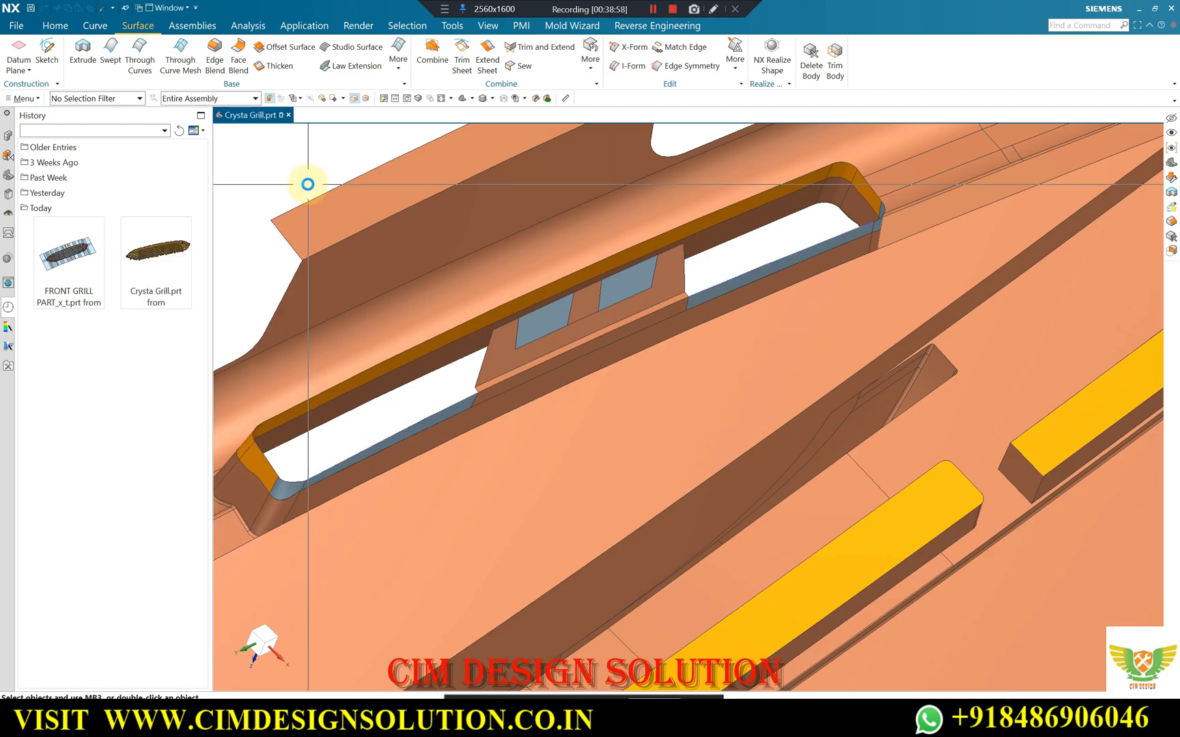
pyautogui.hotkey('ctrl', 'l')
pyautogui.middleClick(397, 331)
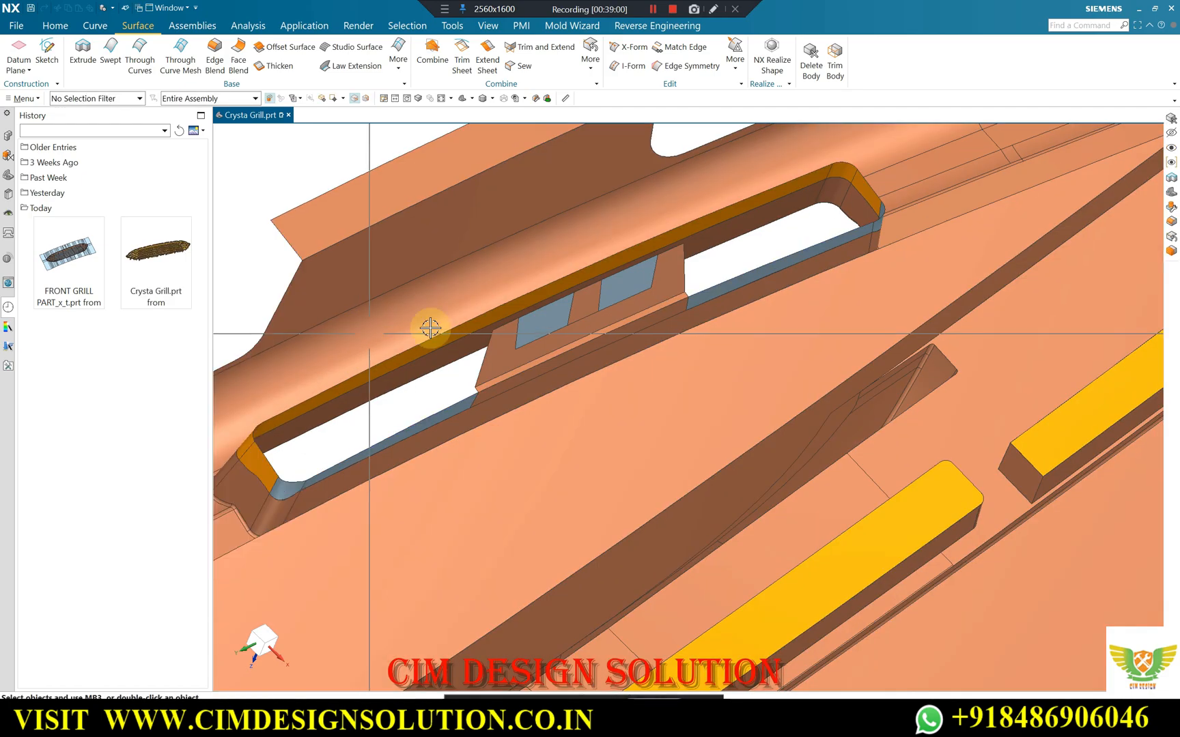
# Start a trimmed N-Sided Surface over the slot, selecting its long upper edge, the edges around one end and the adjacent strip's top edge.
pyautogui.scroll(-3, 672, 267)
pyautogui.moveTo(642, 297); pyautogui.dragTo(616, 311, button='middle')
pyautogui.scroll(5, 561, 332)
pyautogui.click(116, 46)
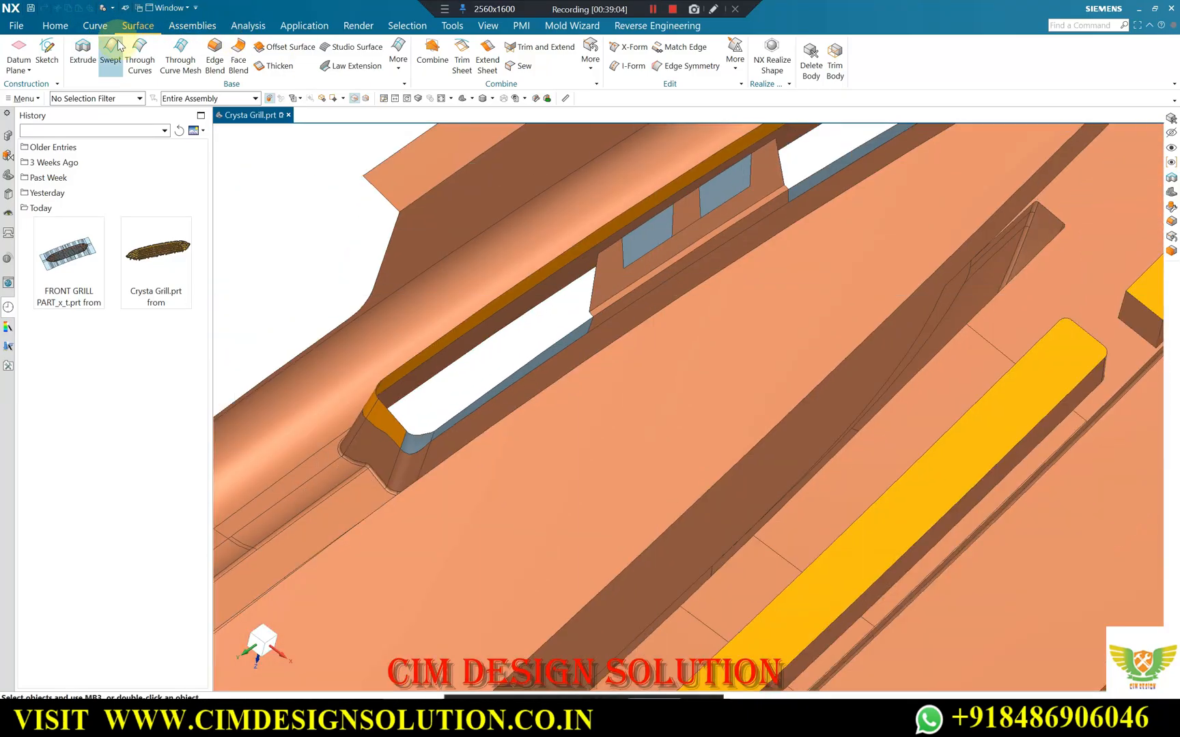
pyautogui.click(398, 53)
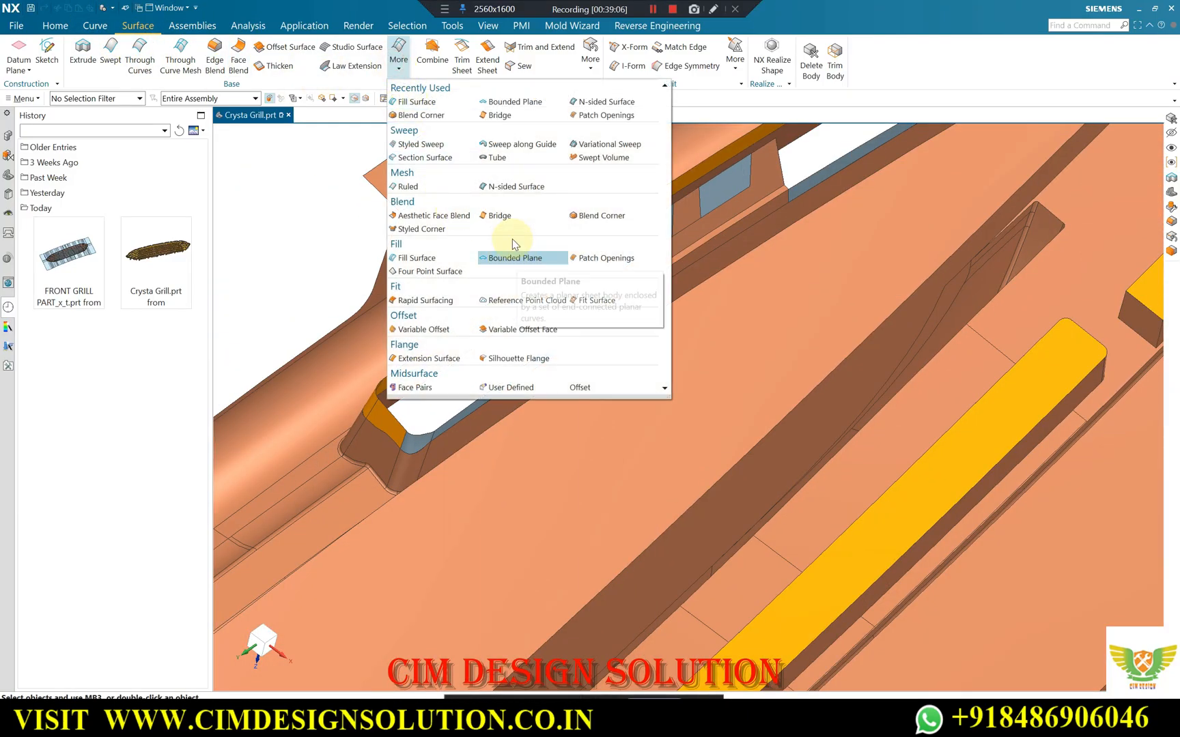
pyautogui.click(514, 186)
pyautogui.scroll(4, 408, 357)
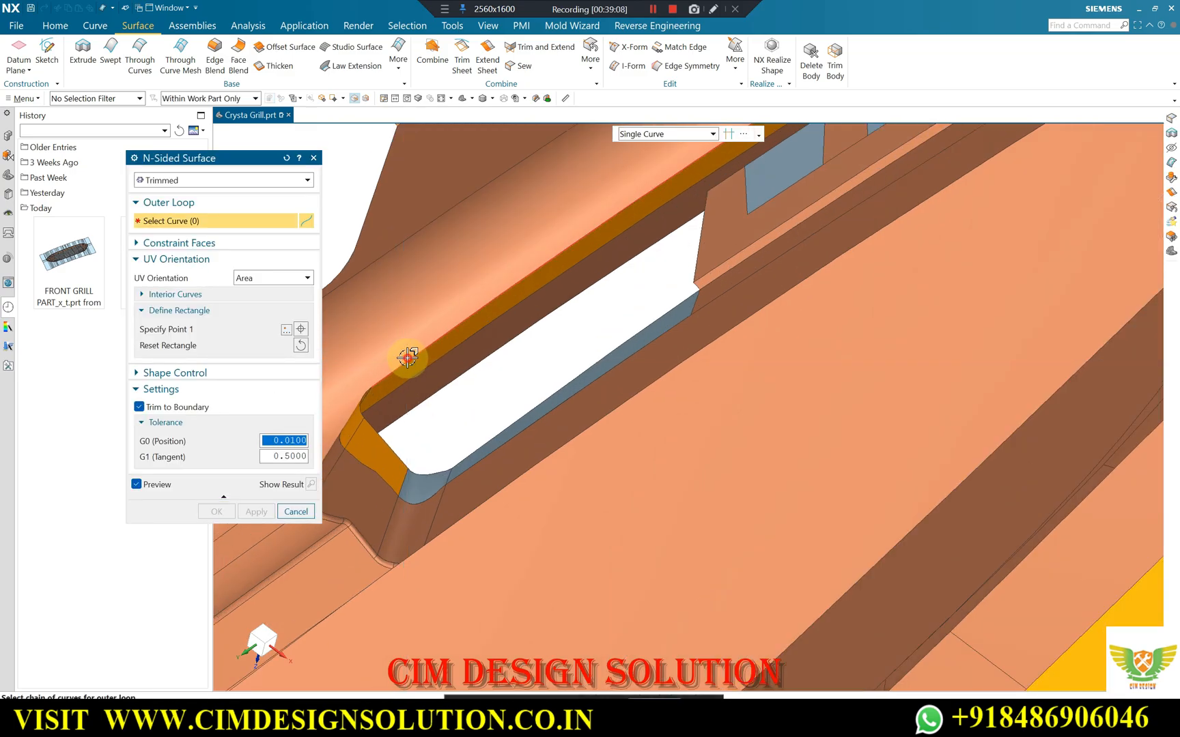
pyautogui.click(408, 357)
pyautogui.scroll(3, 367, 400)
pyautogui.click(361, 387)
pyautogui.click(378, 458)
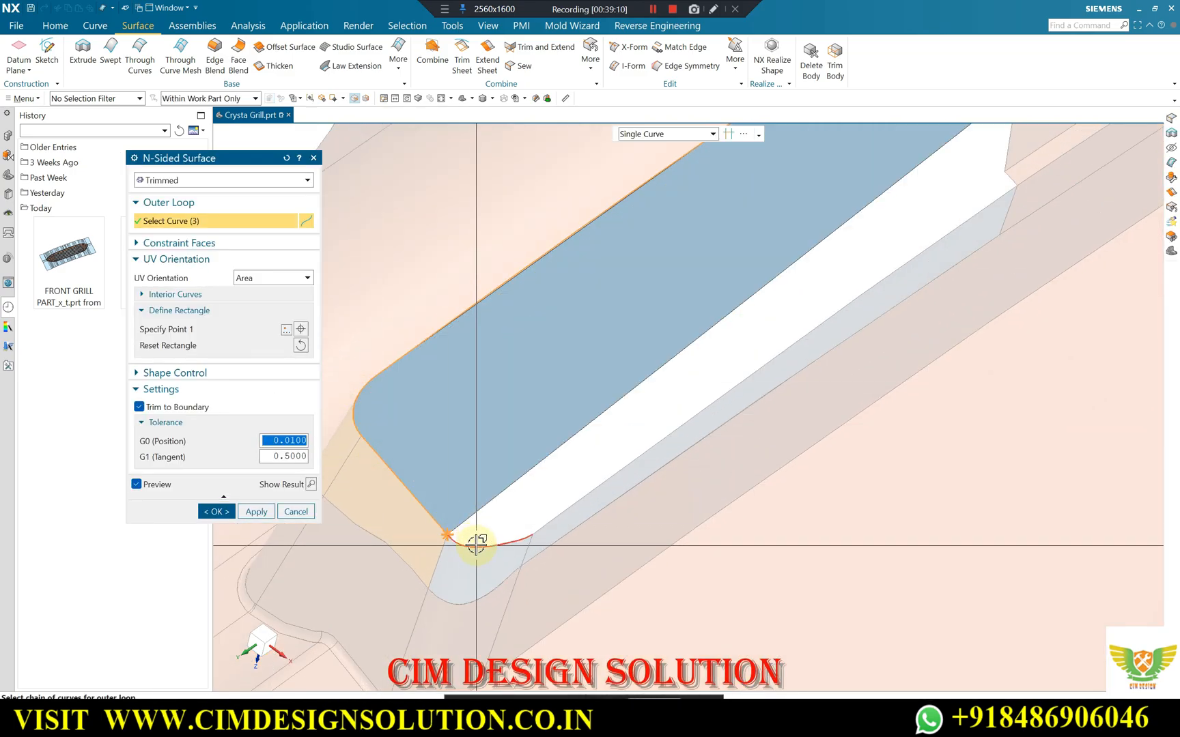
pyautogui.click(476, 545)
pyautogui.click(574, 506)
pyautogui.scroll(-2, 434, 489)
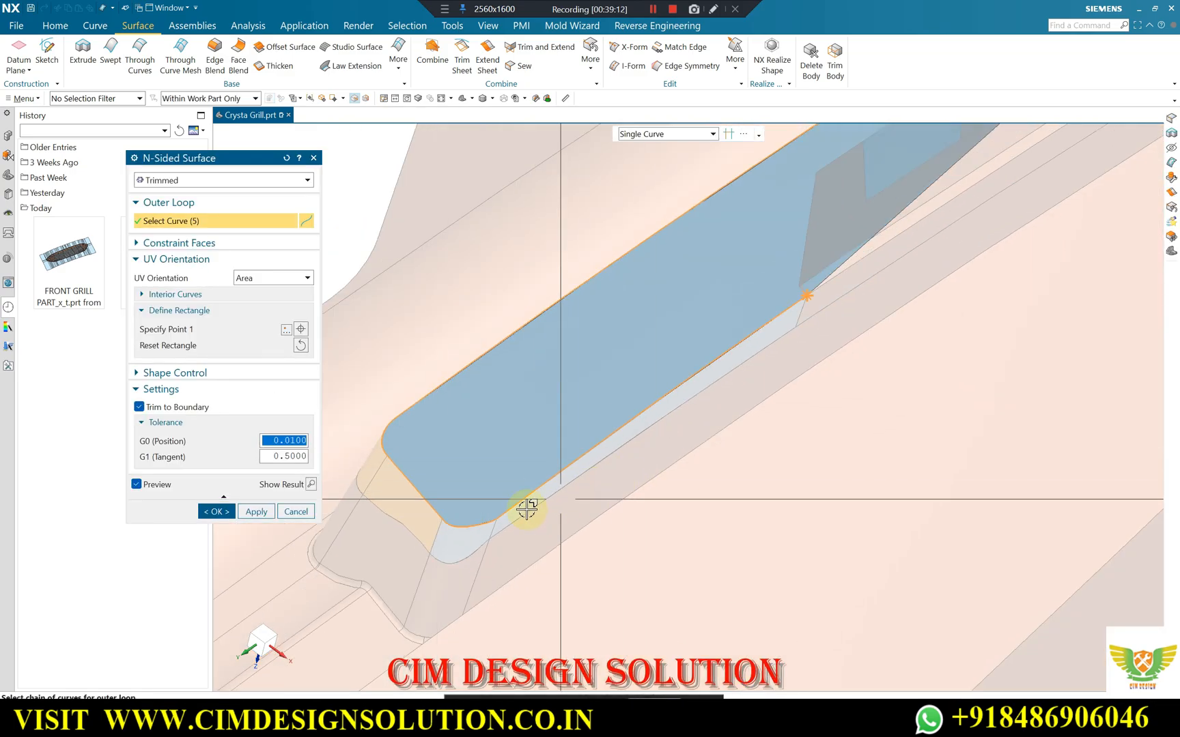
# Extend the outer loop with the edges around the slot's other end and the adjoining strip's top edge.
pyautogui.scroll(-2, 776, 345)
pyautogui.scroll(3, 956, 158)
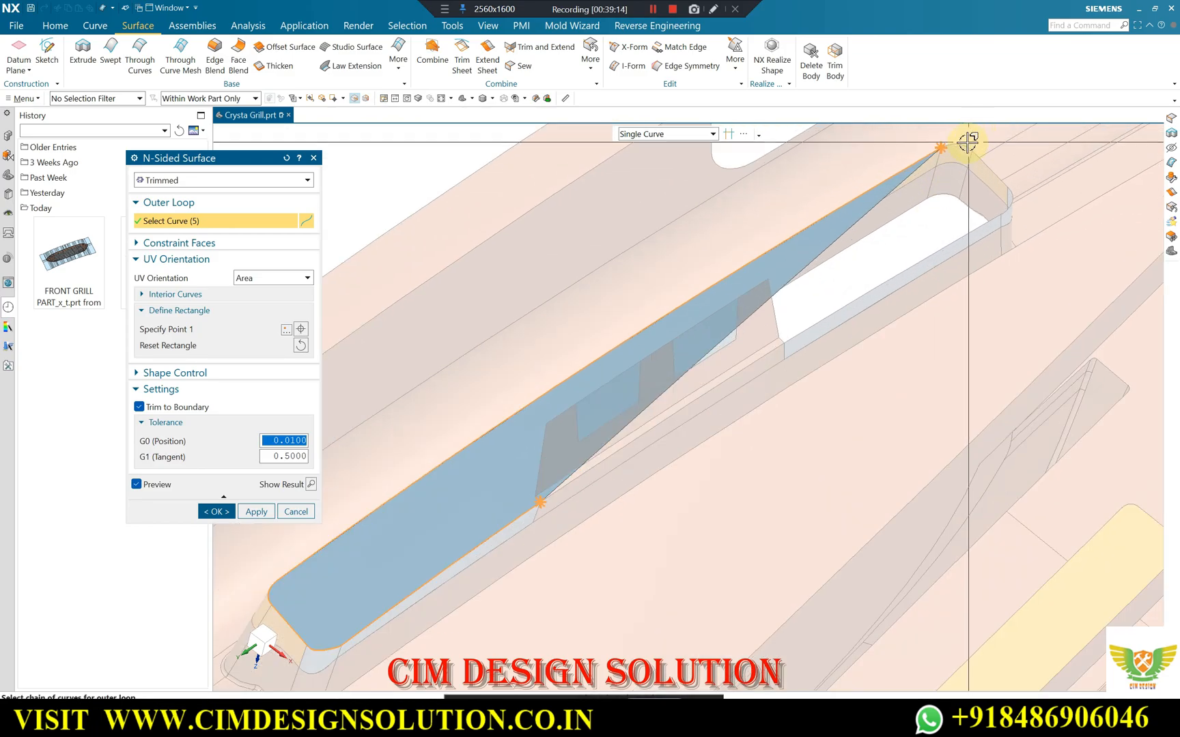
pyautogui.click(974, 152)
pyautogui.click(1005, 186)
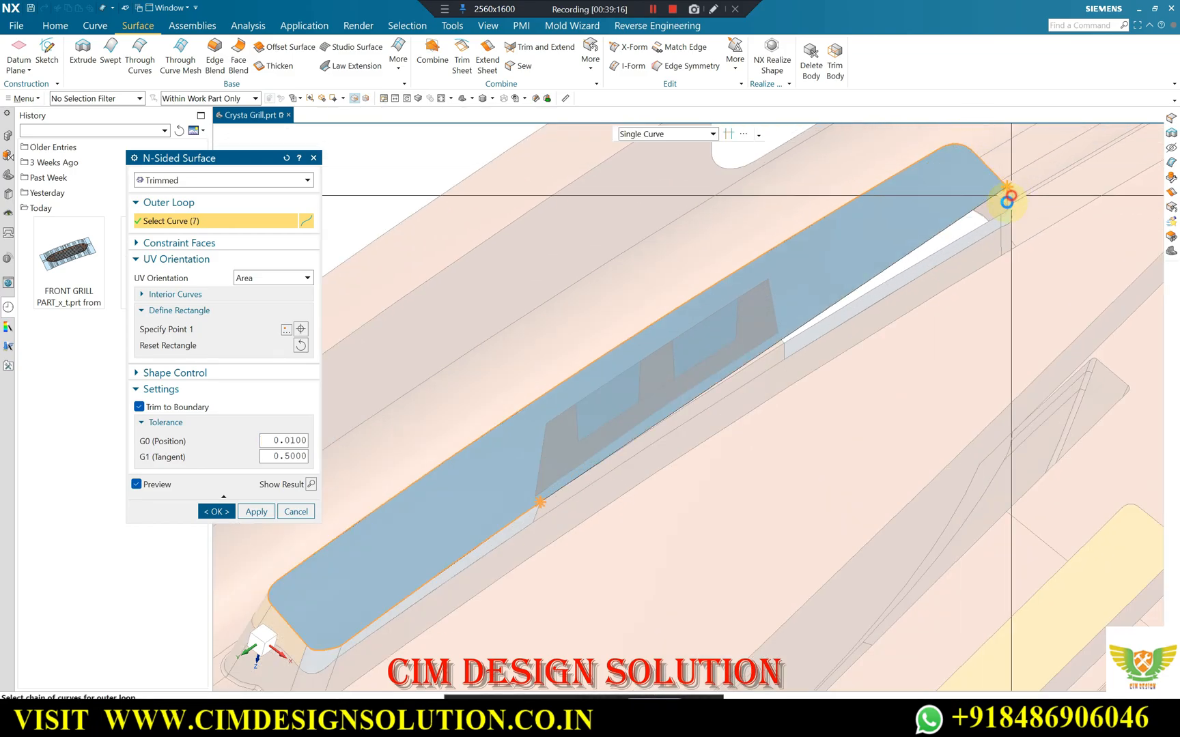
pyautogui.click(1011, 196)
pyautogui.click(963, 238)
pyautogui.scroll(5, 519, 500)
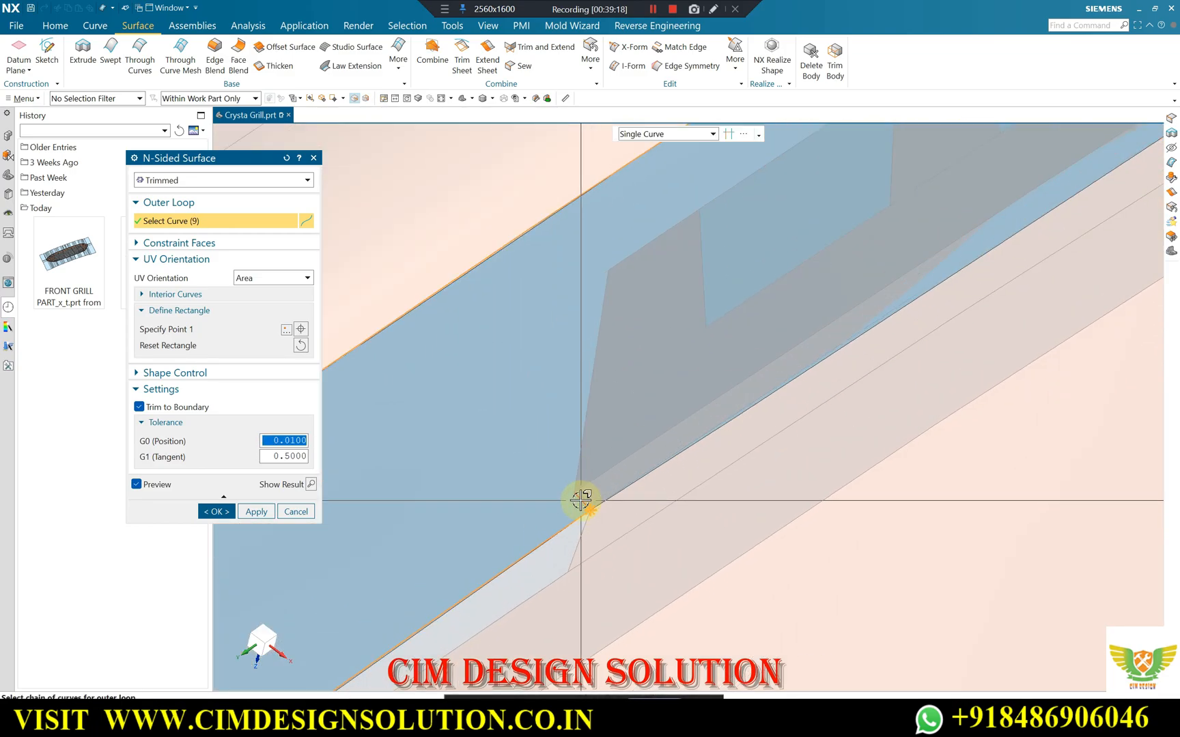
# Close the outer loop with the short connecting edges at both strip ends and the clip's long lower edge.
pyautogui.click(580, 501)
pyautogui.scroll(-3, 468, 499)
pyautogui.scroll(2, 919, 252)
pyautogui.click(929, 255)
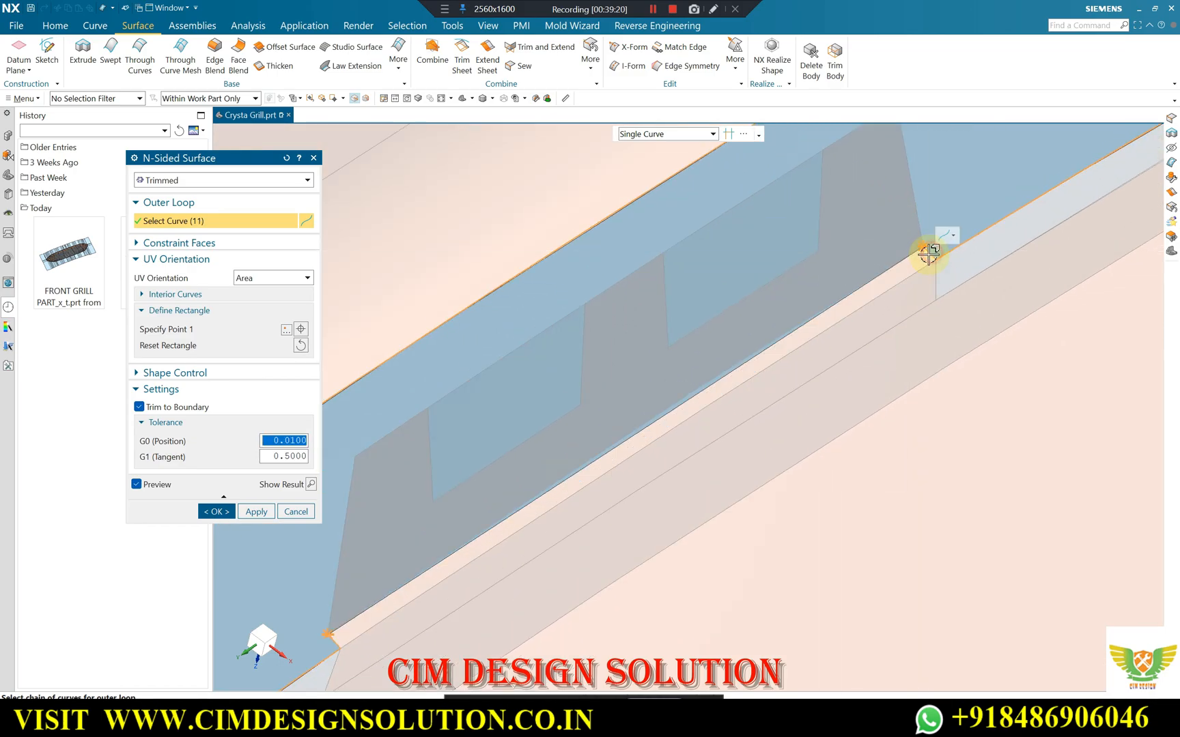
pyautogui.scroll(-2, 929, 245)
pyautogui.click(752, 349)
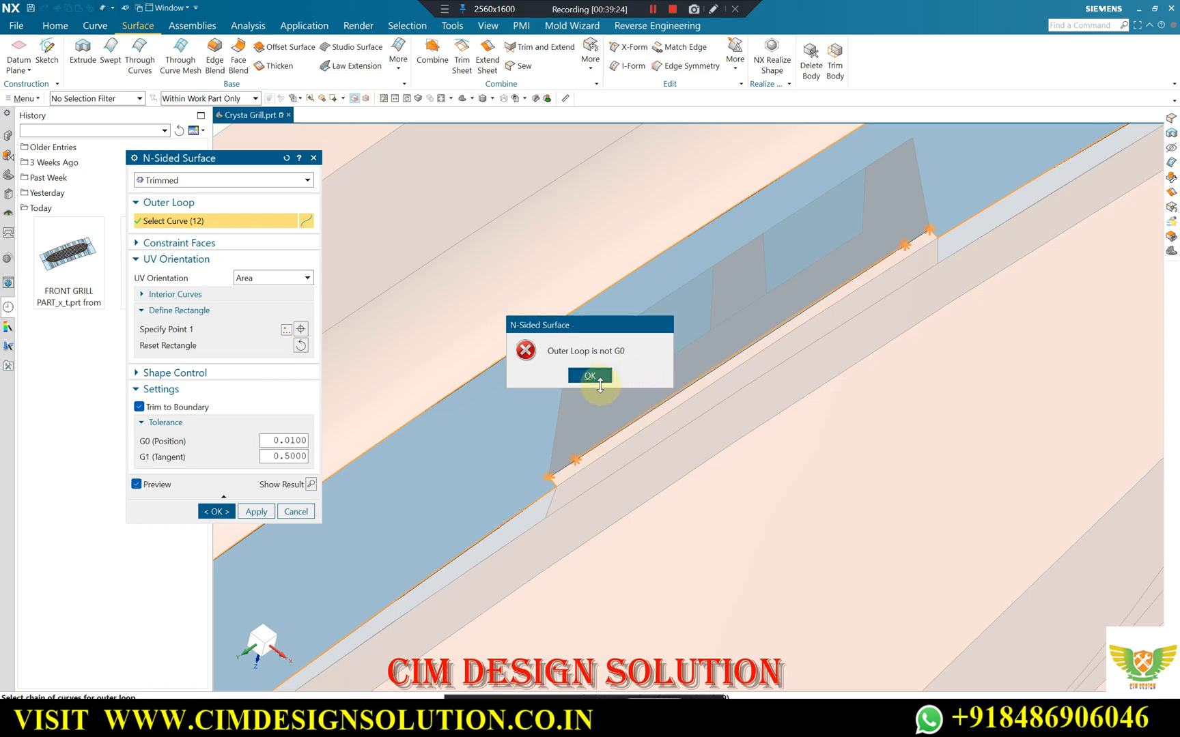
pyautogui.click(600, 386)
pyautogui.click(561, 464)
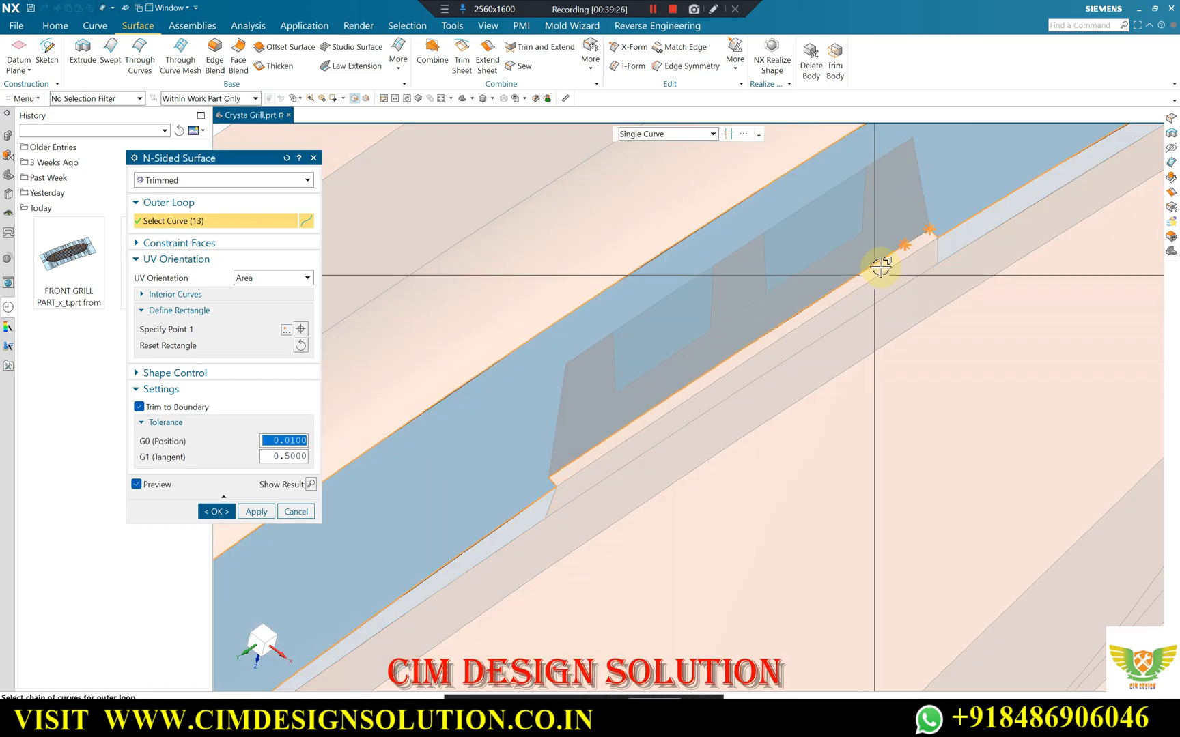
pyautogui.click(917, 239)
# Create the trimmed N-Sided Surface over the slot around the clip from the closed outer loop.
pyautogui.scroll(-1, 808, 251)
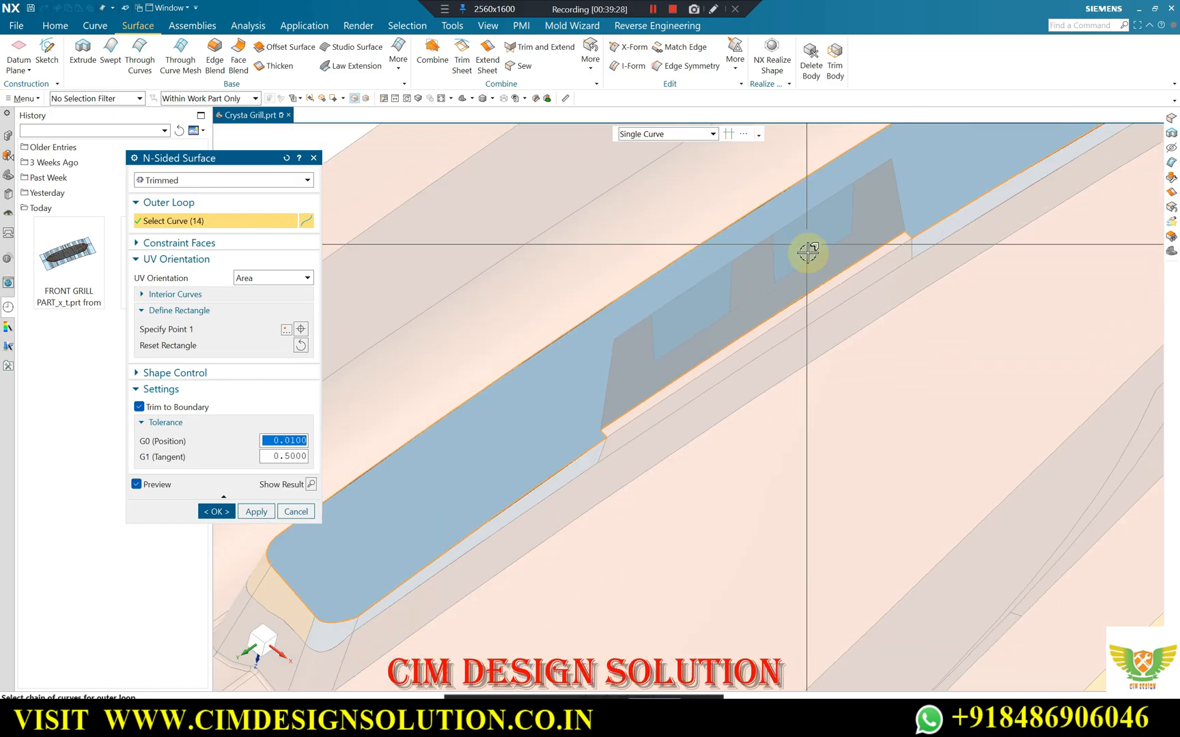
pyautogui.scroll(-3, 802, 259)
pyautogui.scroll(1, 464, 444)
pyautogui.scroll(3, 572, 453)
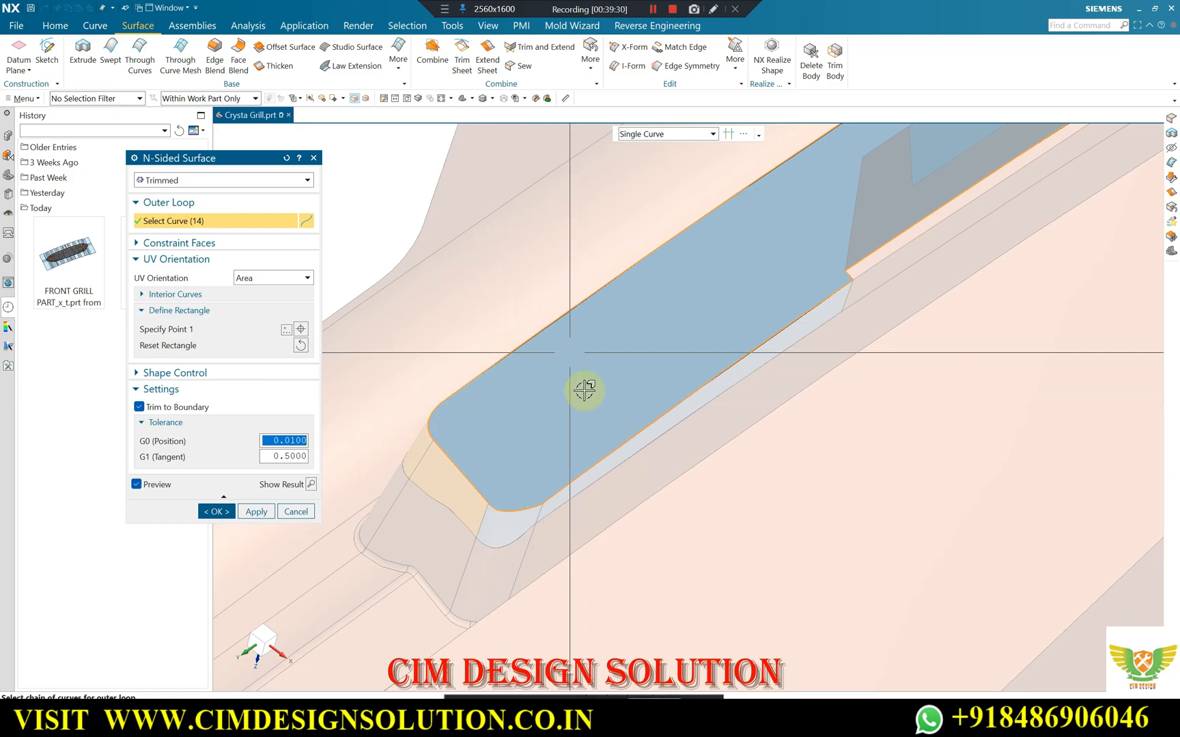
pyautogui.scroll(-1, 540, 447)
pyautogui.scroll(-1, 921, 247)
pyautogui.scroll(-1, 1024, 212)
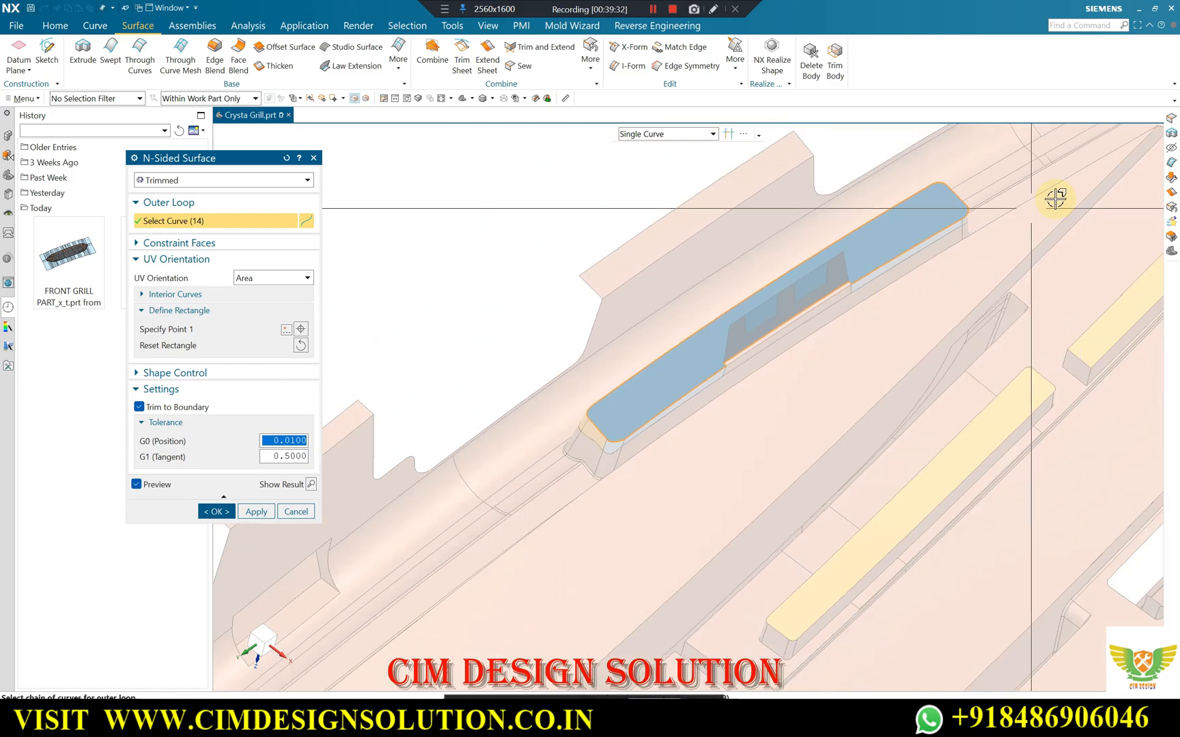
pyautogui.scroll(2, 877, 242)
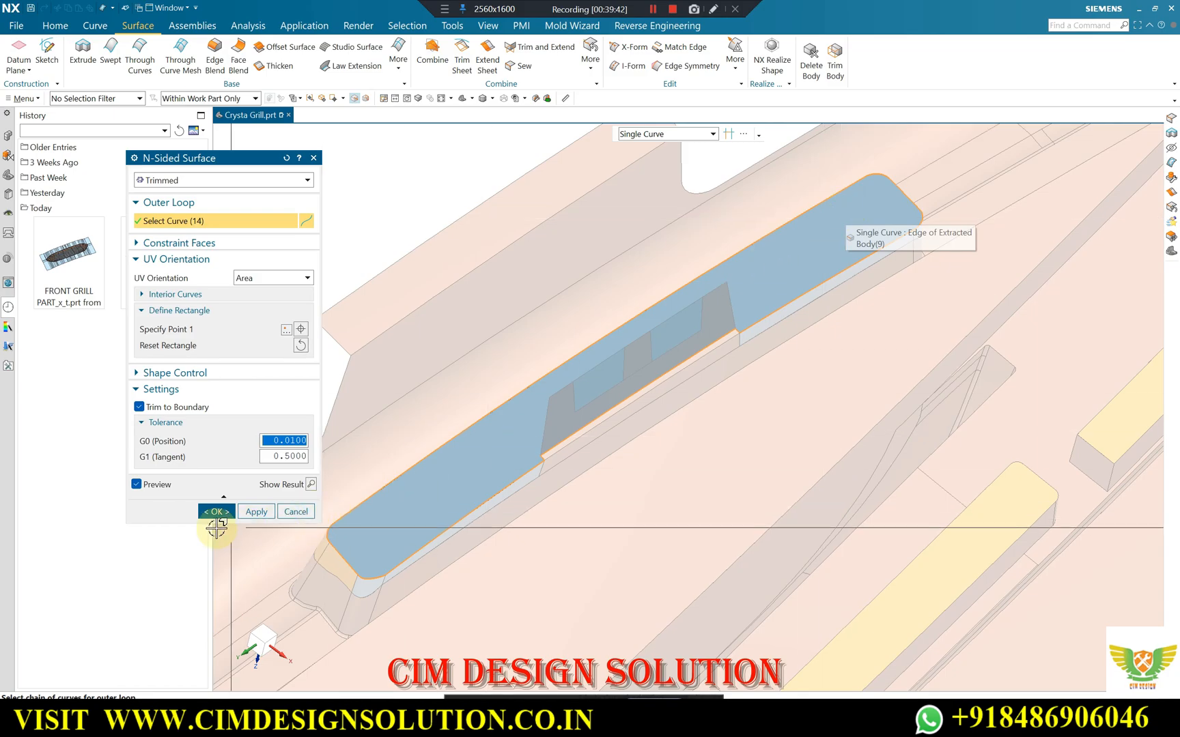
pyautogui.click(249, 513)
pyautogui.press('Escape')
pyautogui.scroll(-1, 616, 325)
pyautogui.moveTo(616, 325); pyautogui.dragTo(579, 325, button='middle')
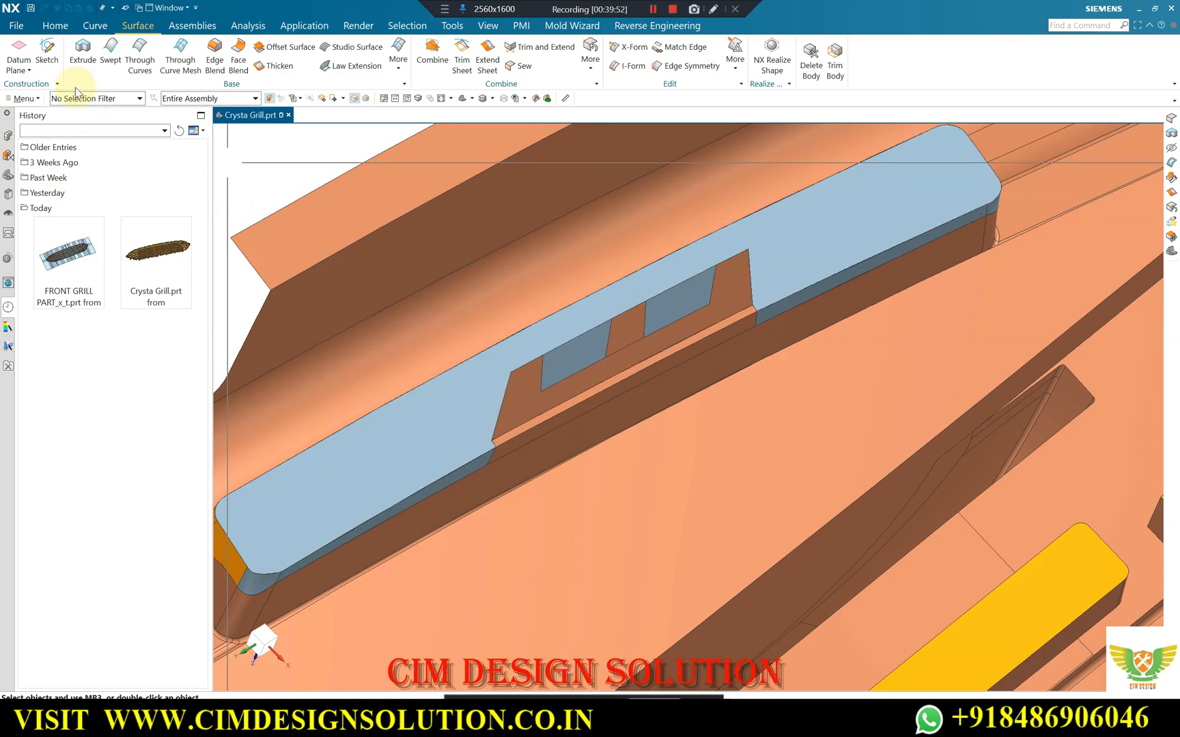
# Switch to the Google Meet call, admit the waiting participant, and return to the NX model.
pyautogui.click(95, 25)
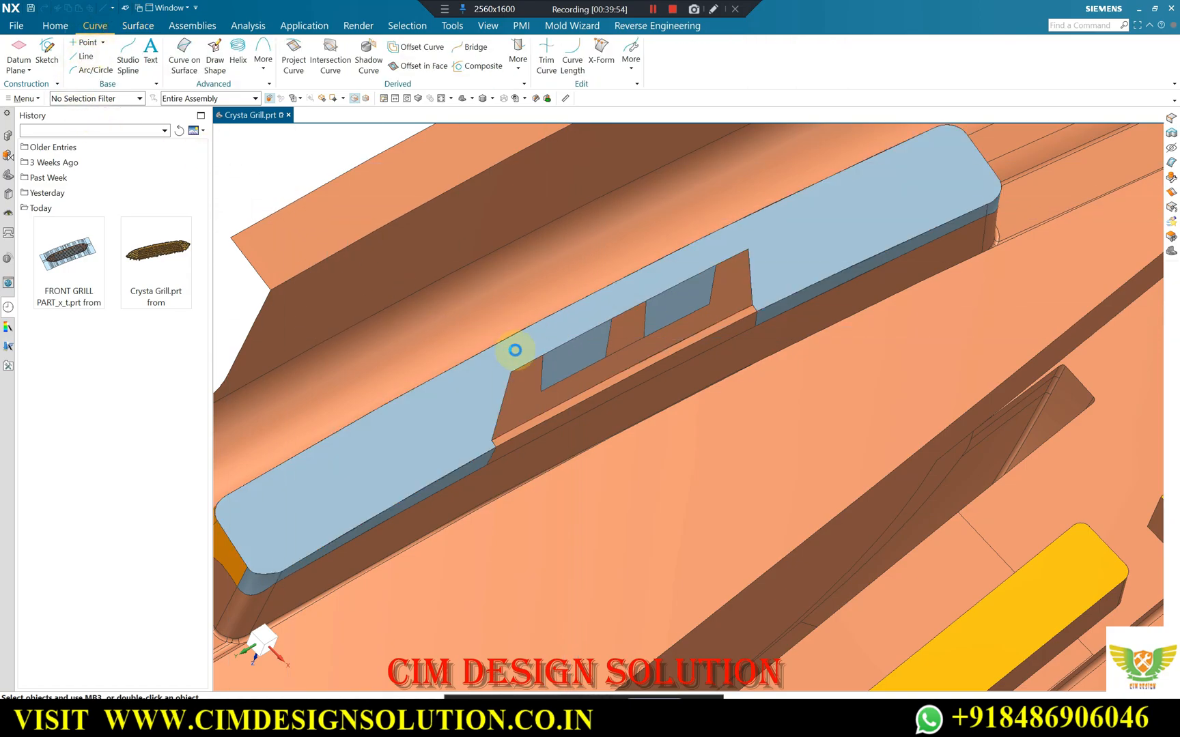
pyautogui.moveTo(637, 717)
pyautogui.click(570, 672)
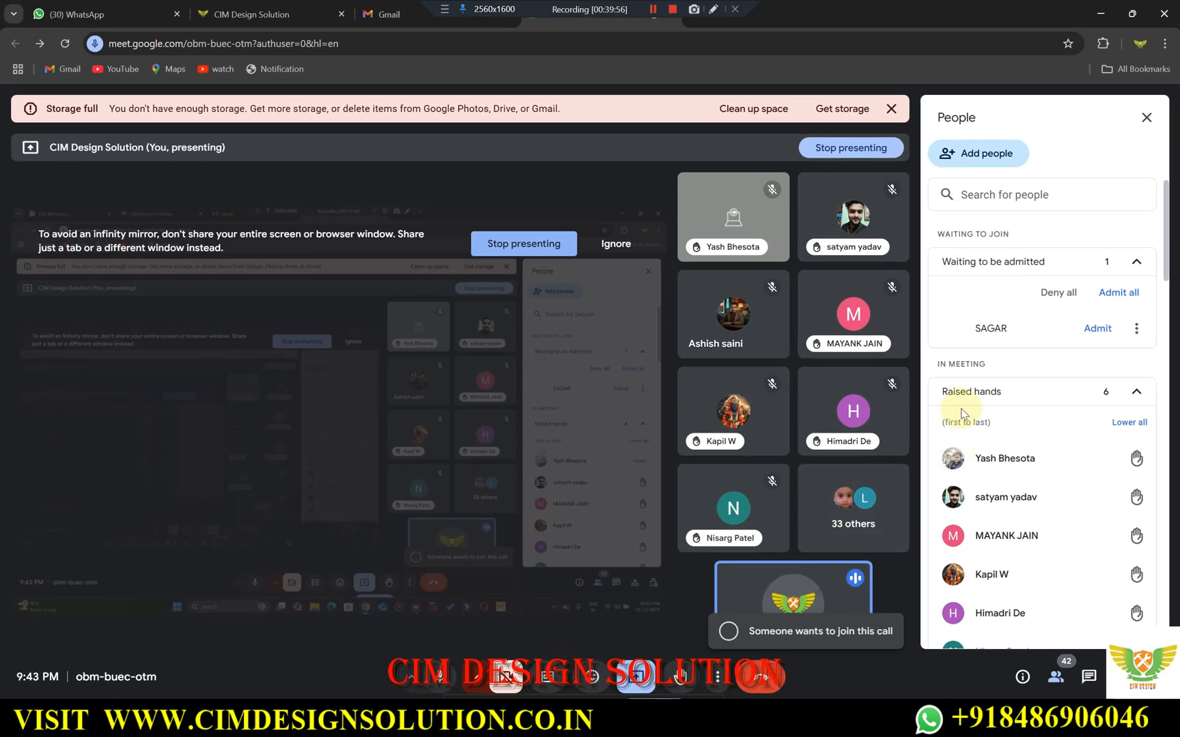
pyautogui.click(1095, 329)
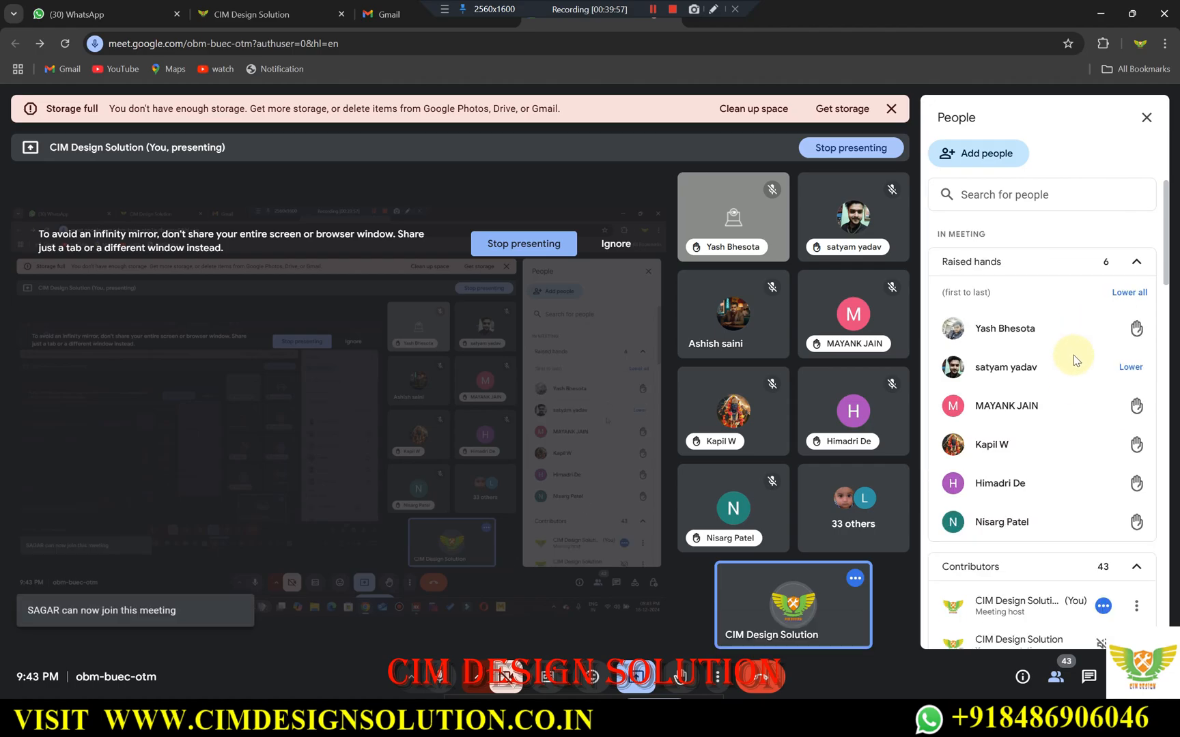
pyautogui.click(1107, 14)
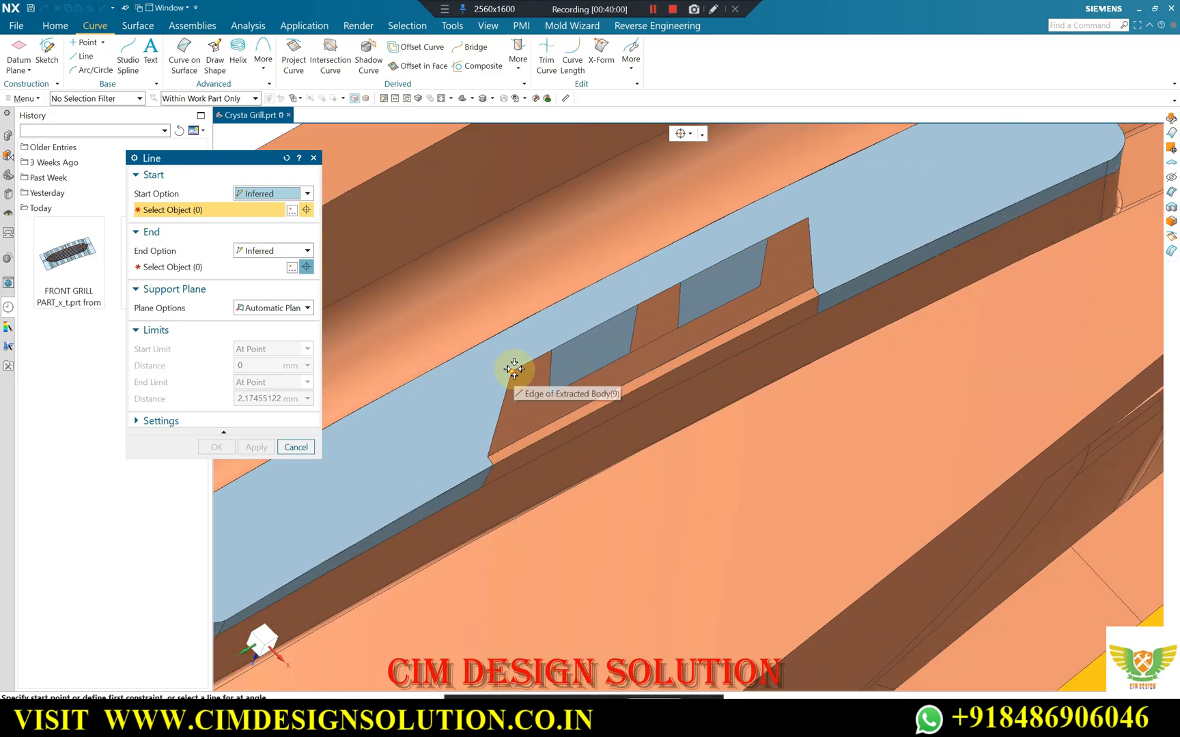
pyautogui.click(508, 367)
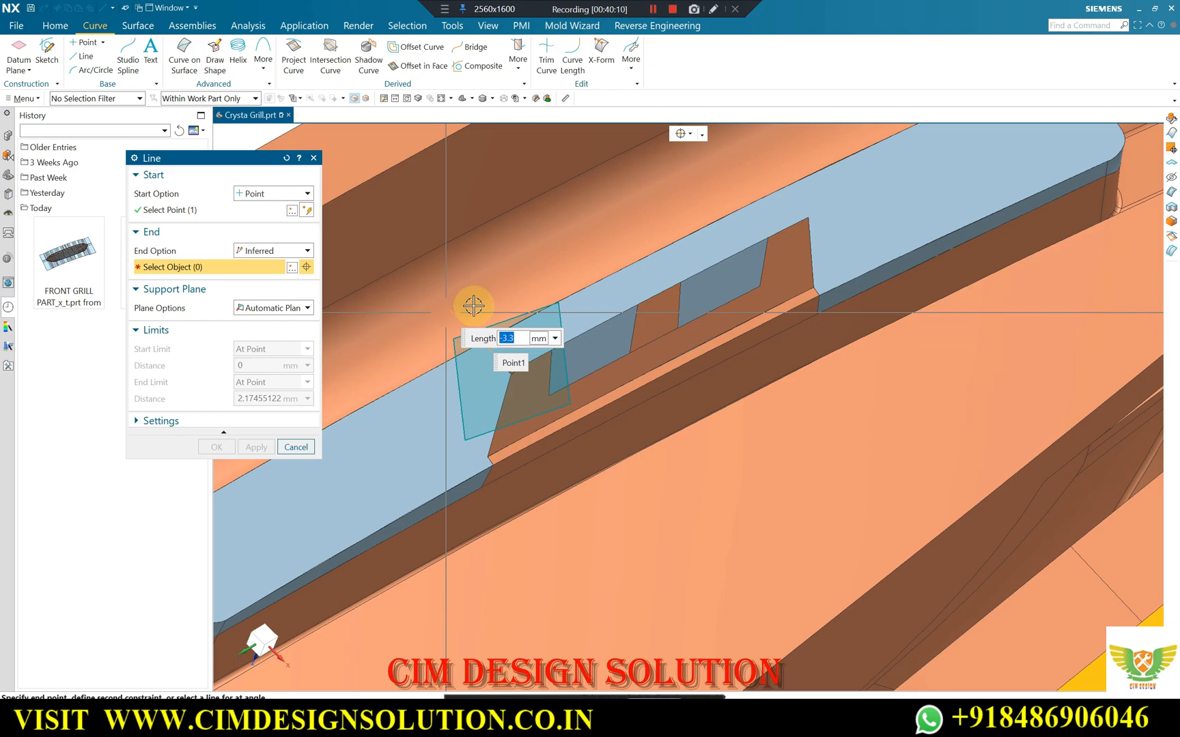
pyautogui.scroll(-3, 506, 300)
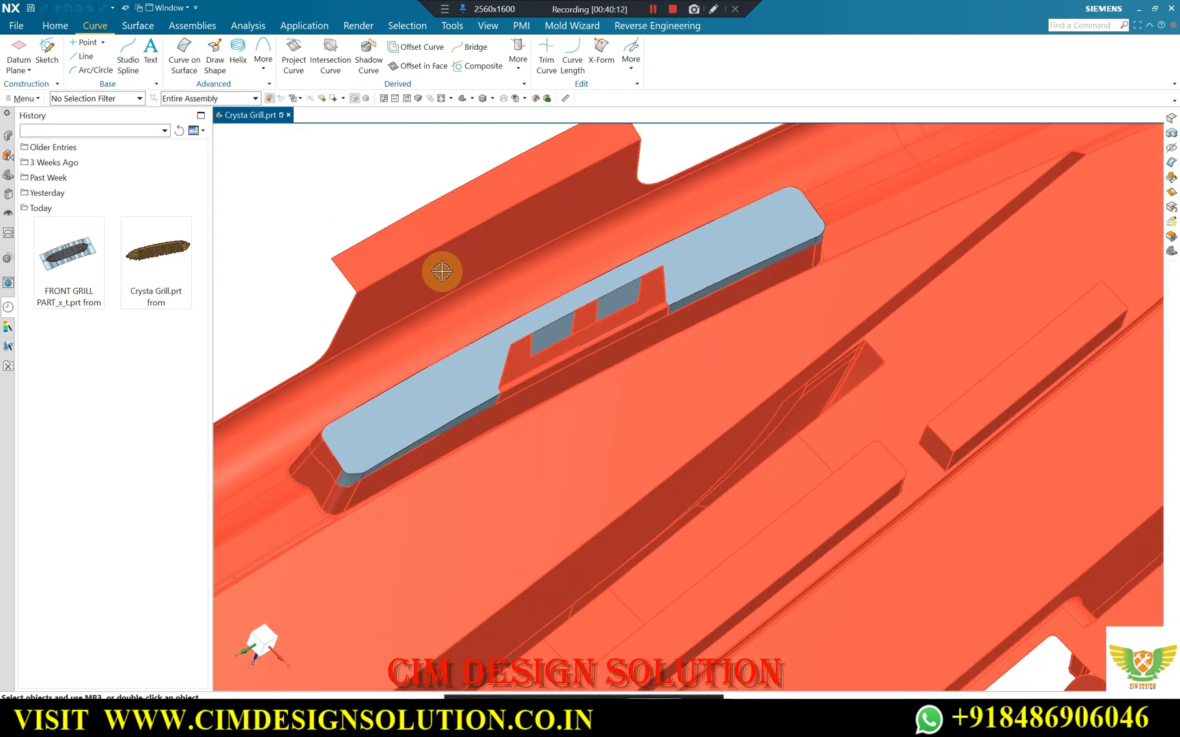
pyautogui.click(442, 272)
# Draw a line from the clip's upper corner along XC with an end distance of -2 mm.
pyautogui.moveTo(272, 193); pyautogui.dragTo(580, 224, button='middle')
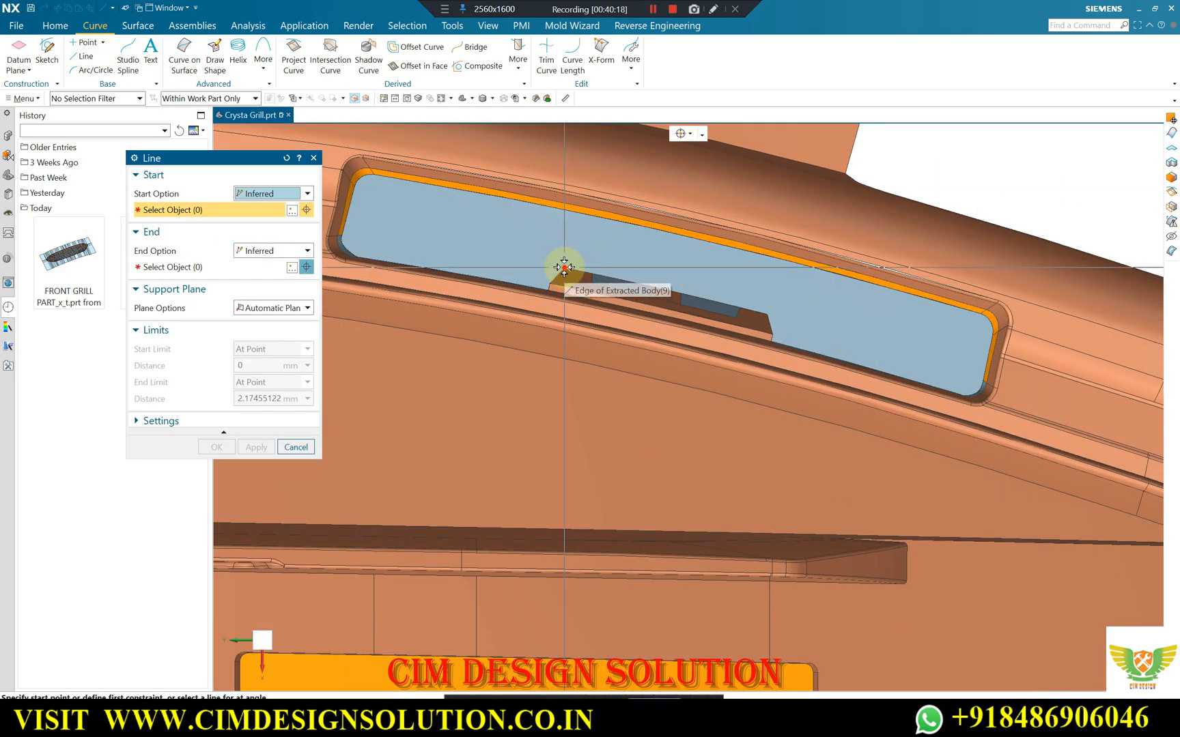
pyautogui.click(564, 267)
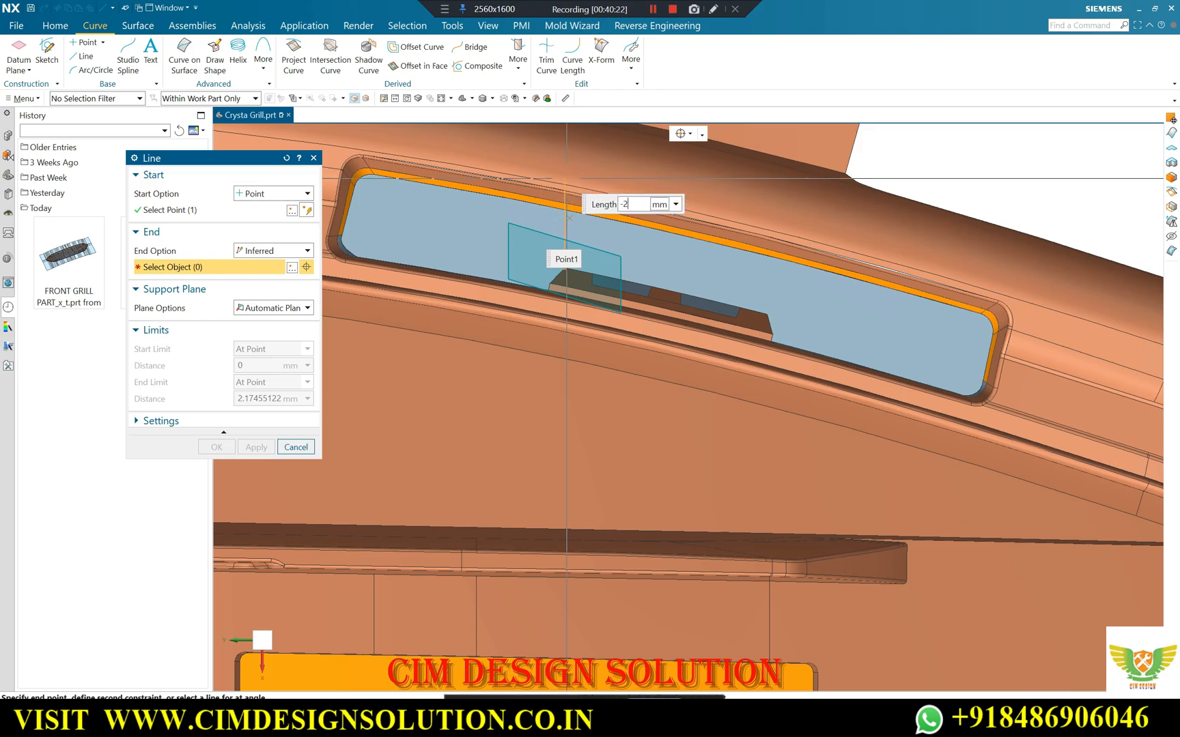
pyautogui.write('-2')
pyautogui.press('Return')
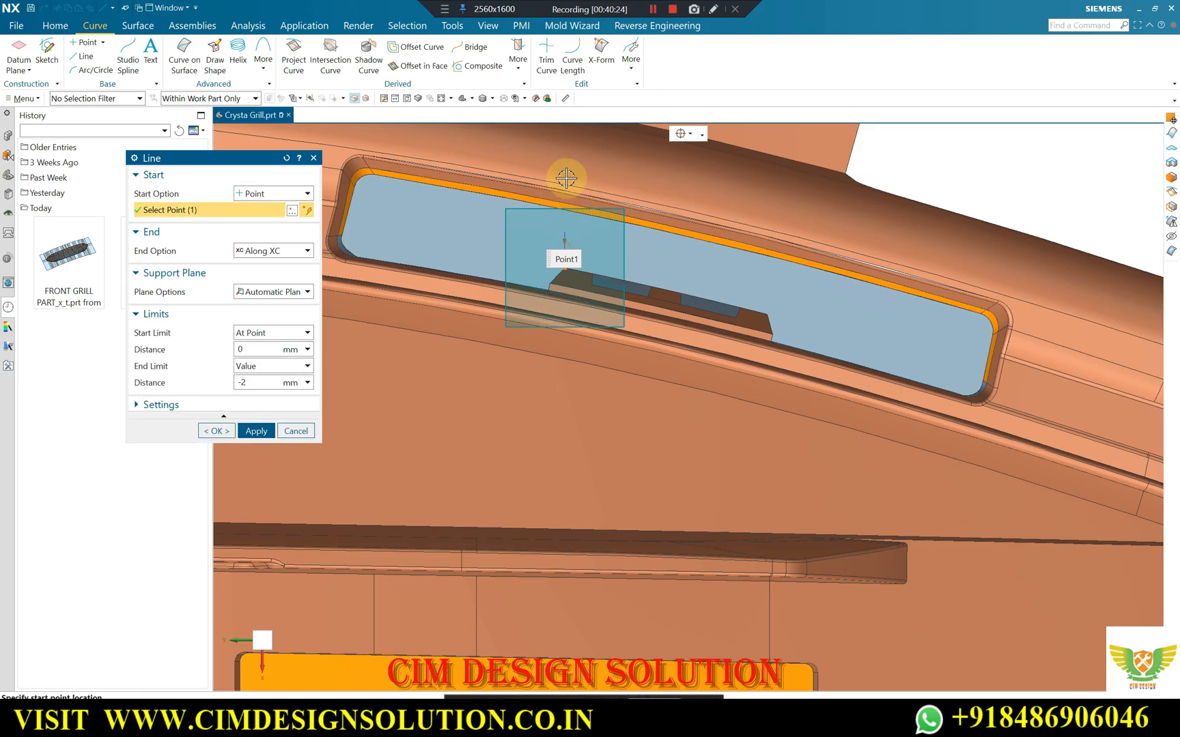
pyautogui.click(218, 432)
# Copy the line with Move Object, rotating it 30° about the clip corner so the copy leans over the clip.
pyautogui.scroll(3, 588, 237)
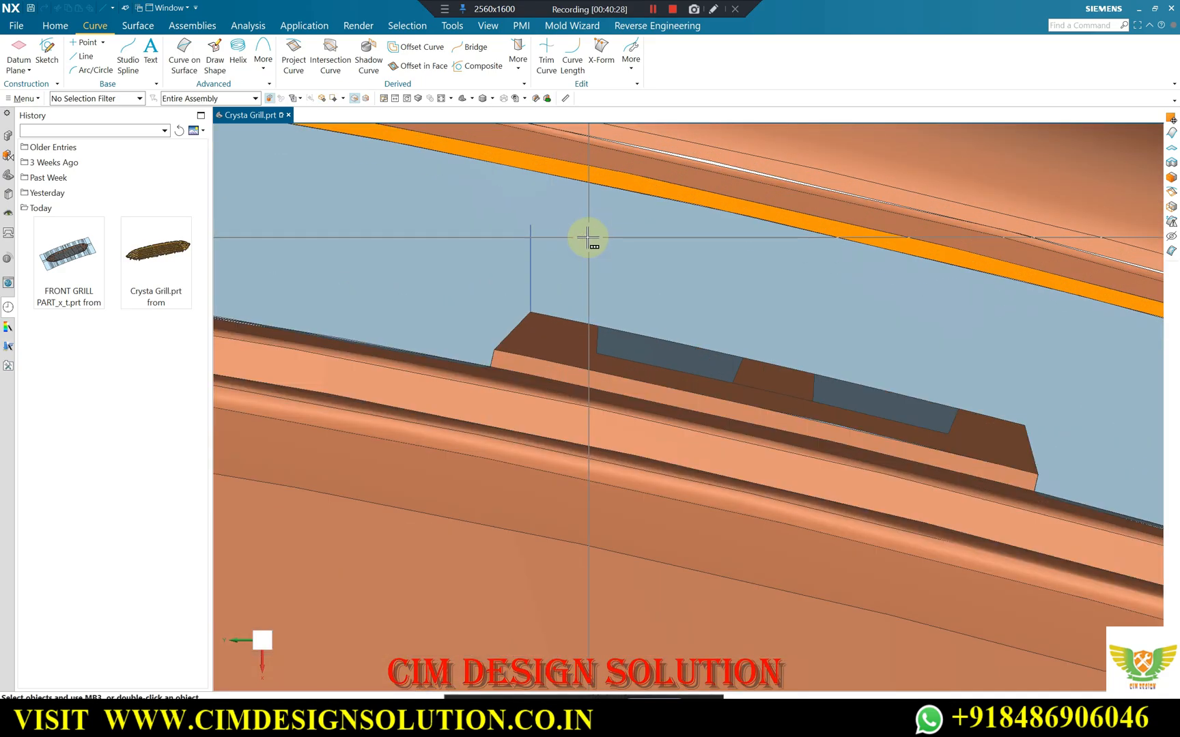
pyautogui.hotkey('ctrl', 't')
pyautogui.click(530, 240)
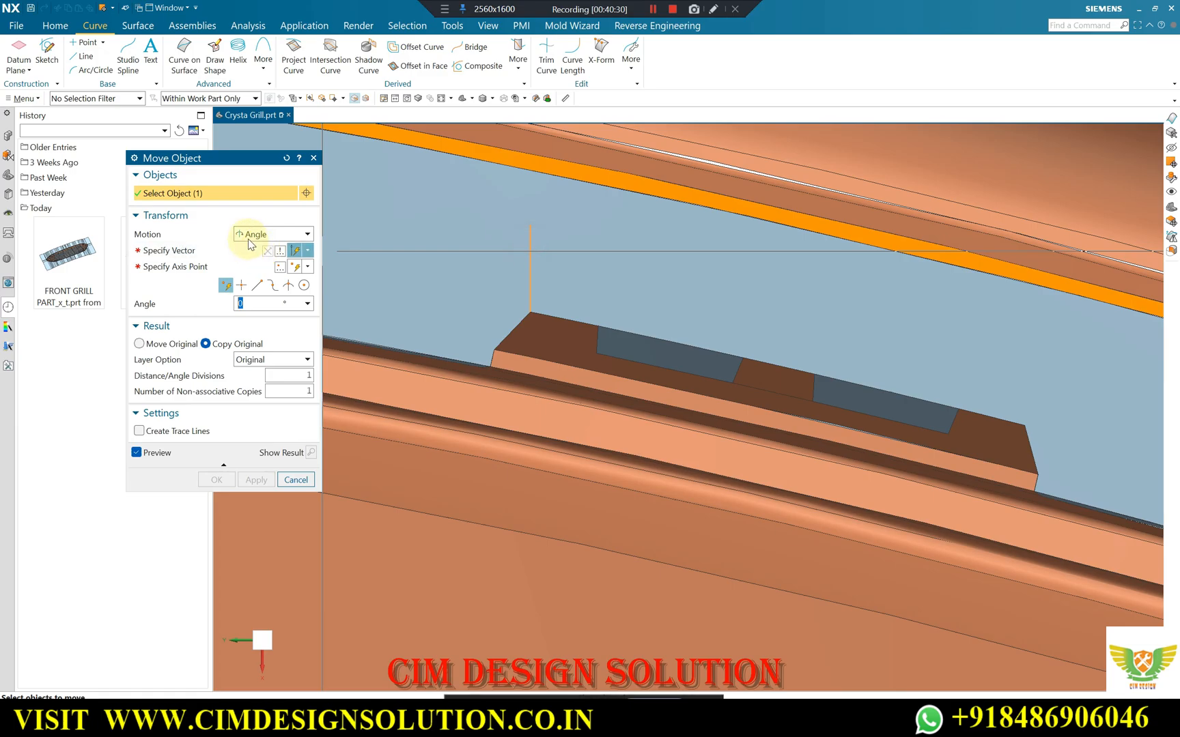
pyautogui.click(208, 252)
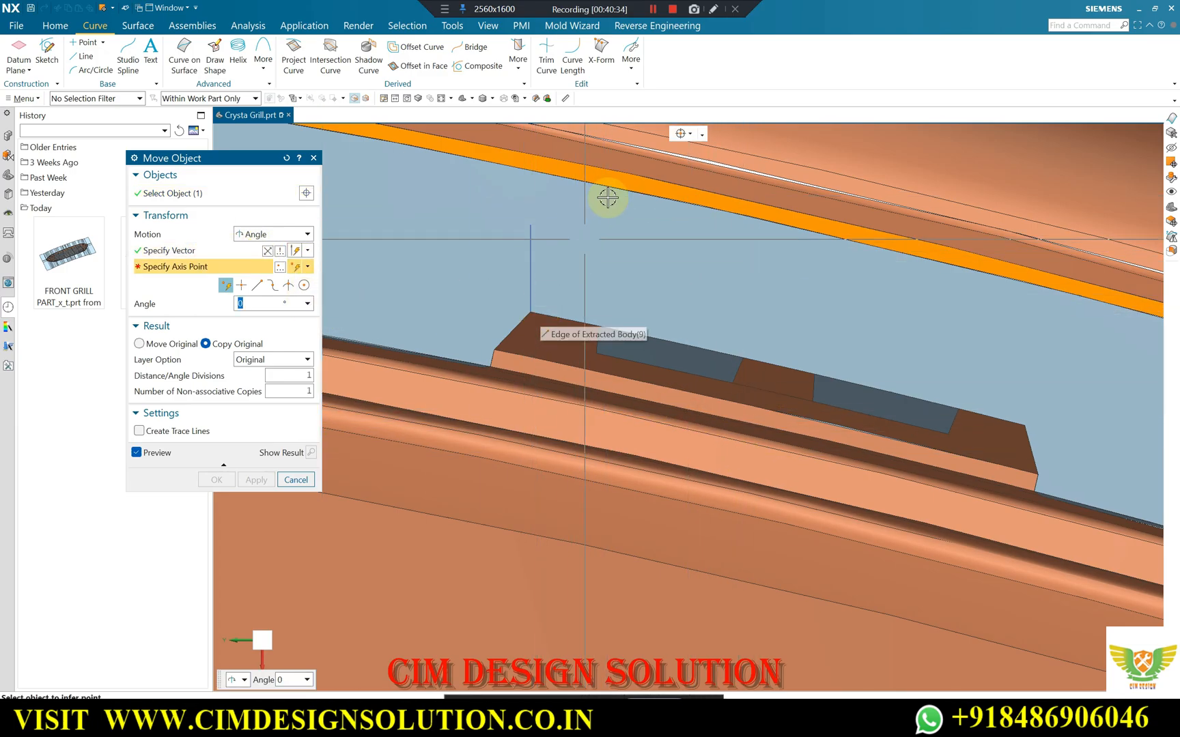
pyautogui.click(531, 313)
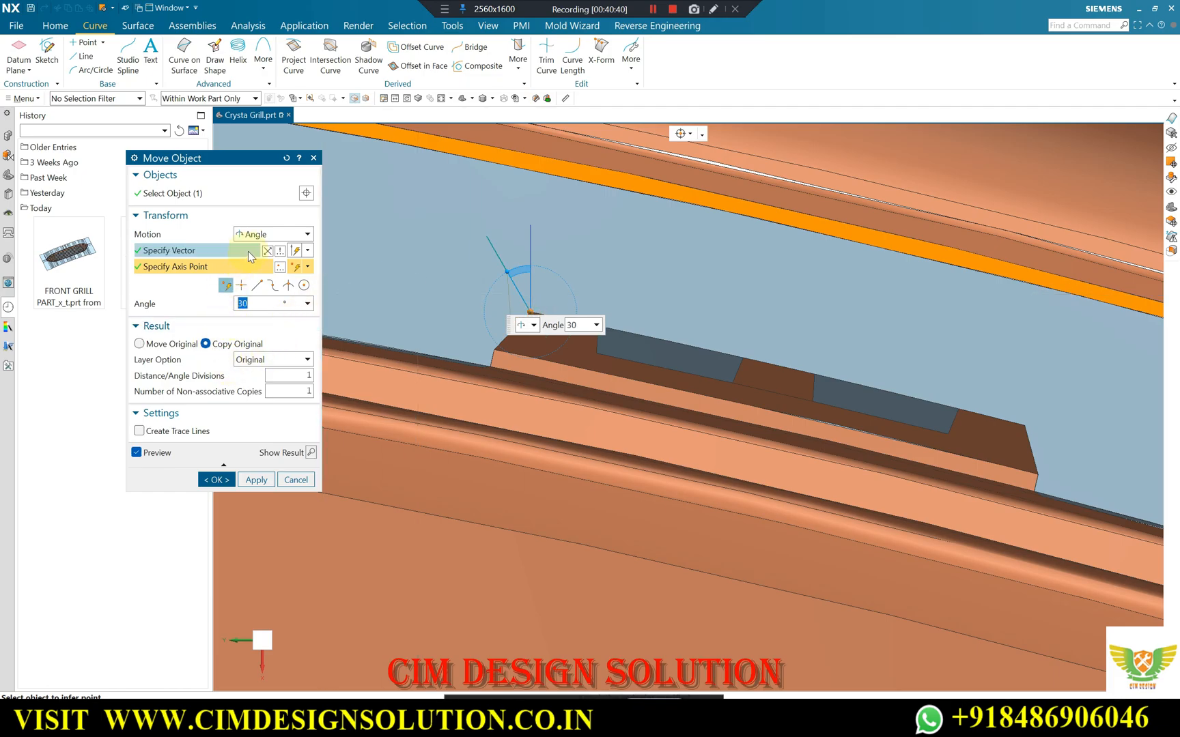
pyautogui.scroll(-2, 587, 273)
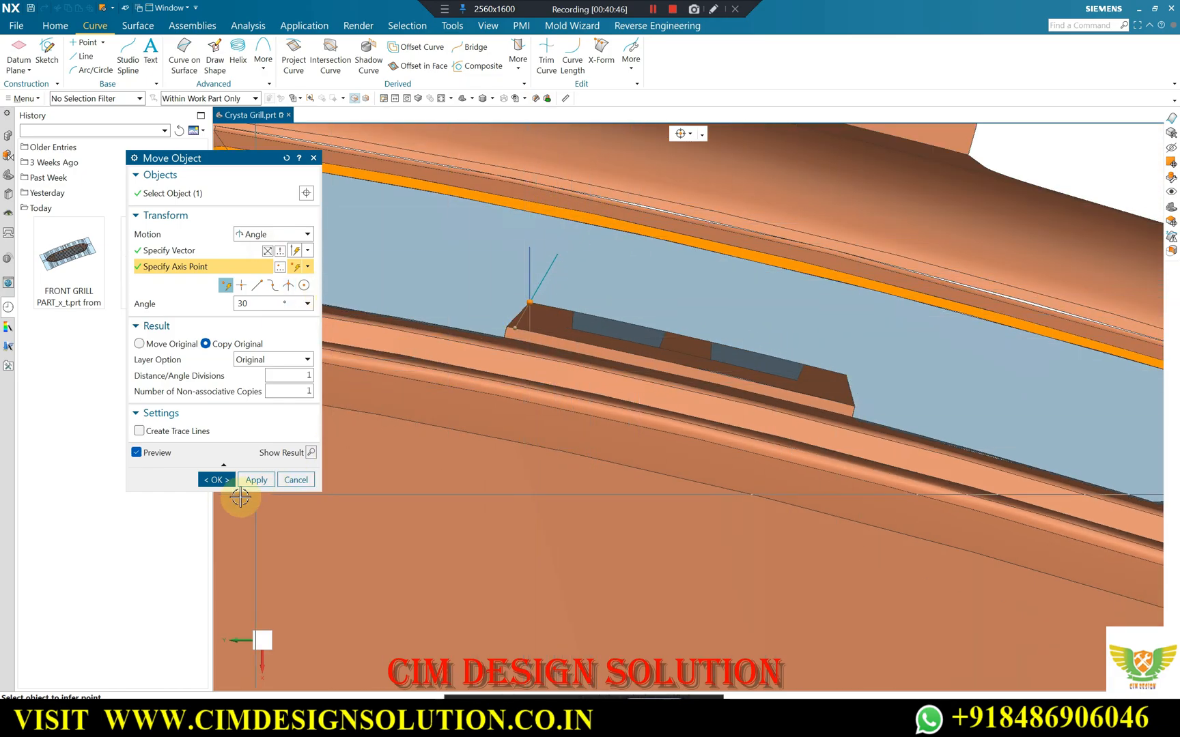
pyautogui.click(220, 481)
# Create a Swept surface using the clip's upper edge as a tangent-curve section and the rotated line as the single-curve guide.
pyautogui.moveTo(458, 308); pyautogui.dragTo(622, 335, button='middle')
pyautogui.scroll(3, 623, 335)
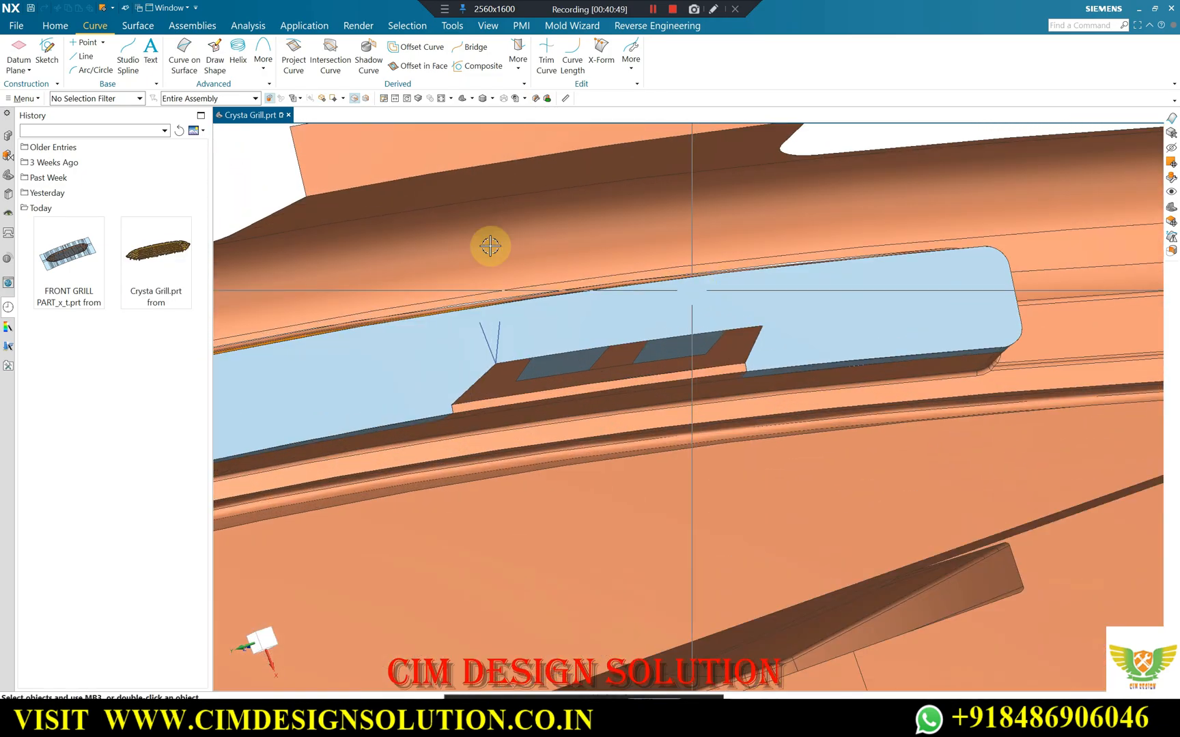
pyautogui.click(137, 26)
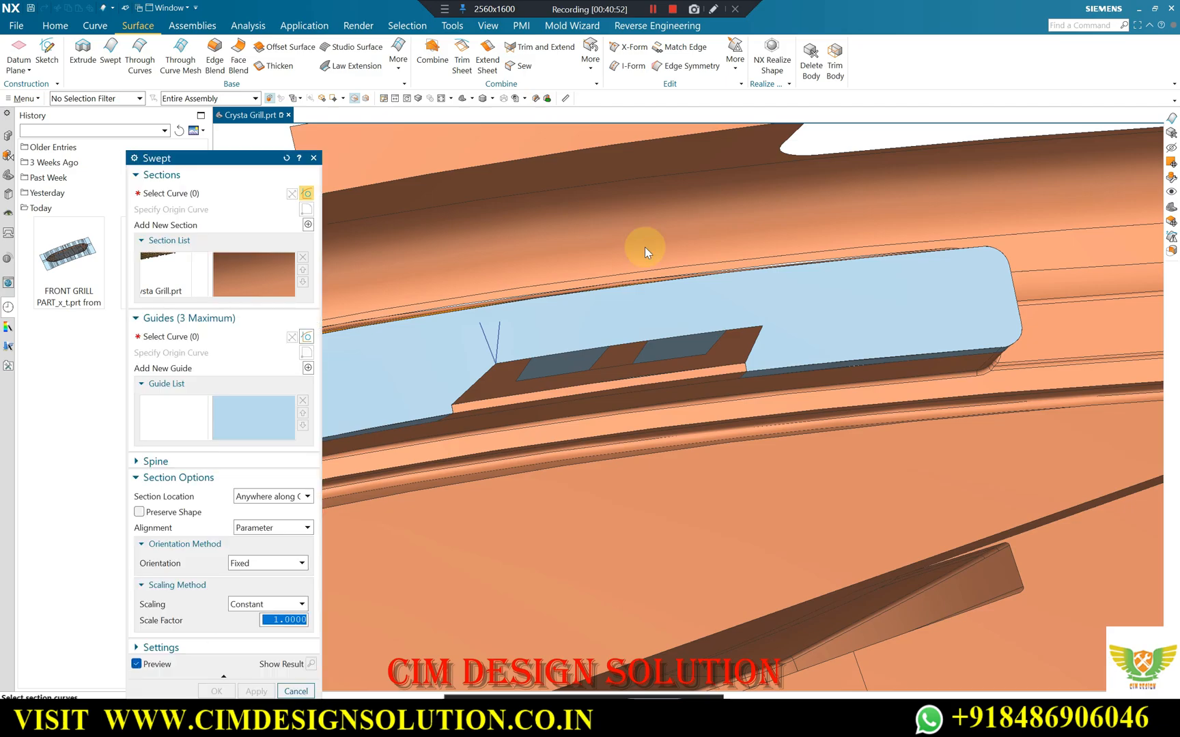
pyautogui.click(651, 133)
pyautogui.click(643, 176)
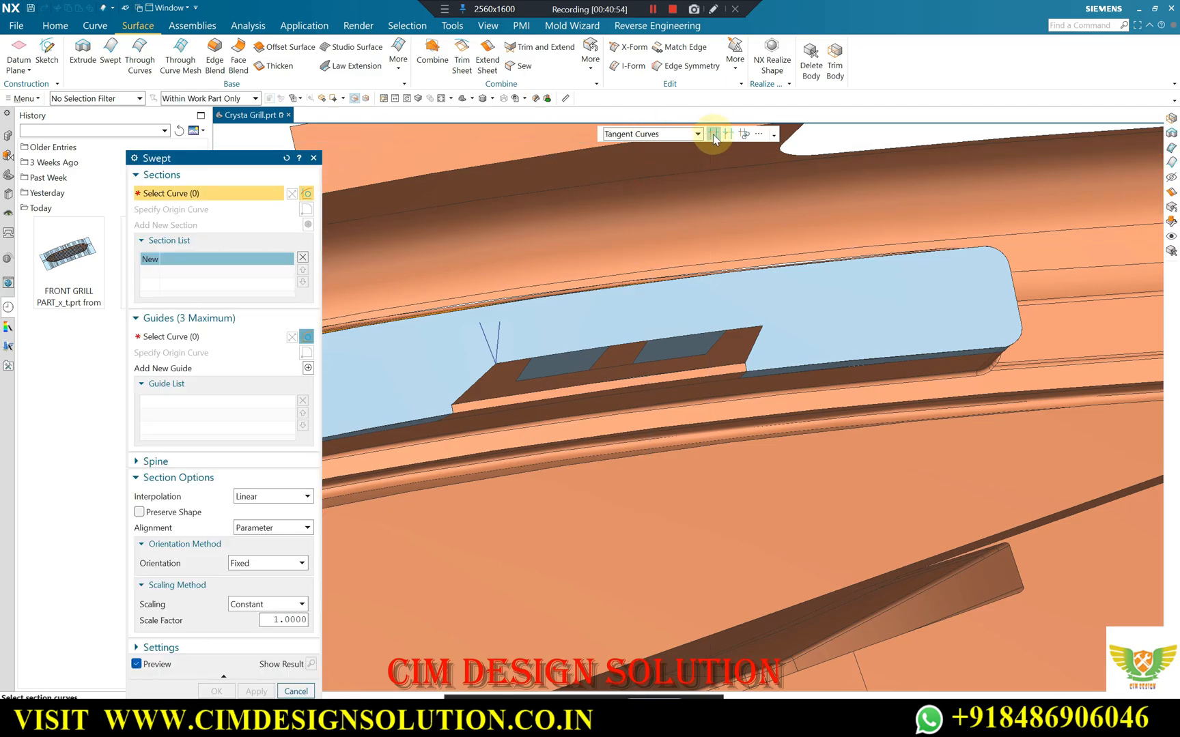
pyautogui.click(576, 351)
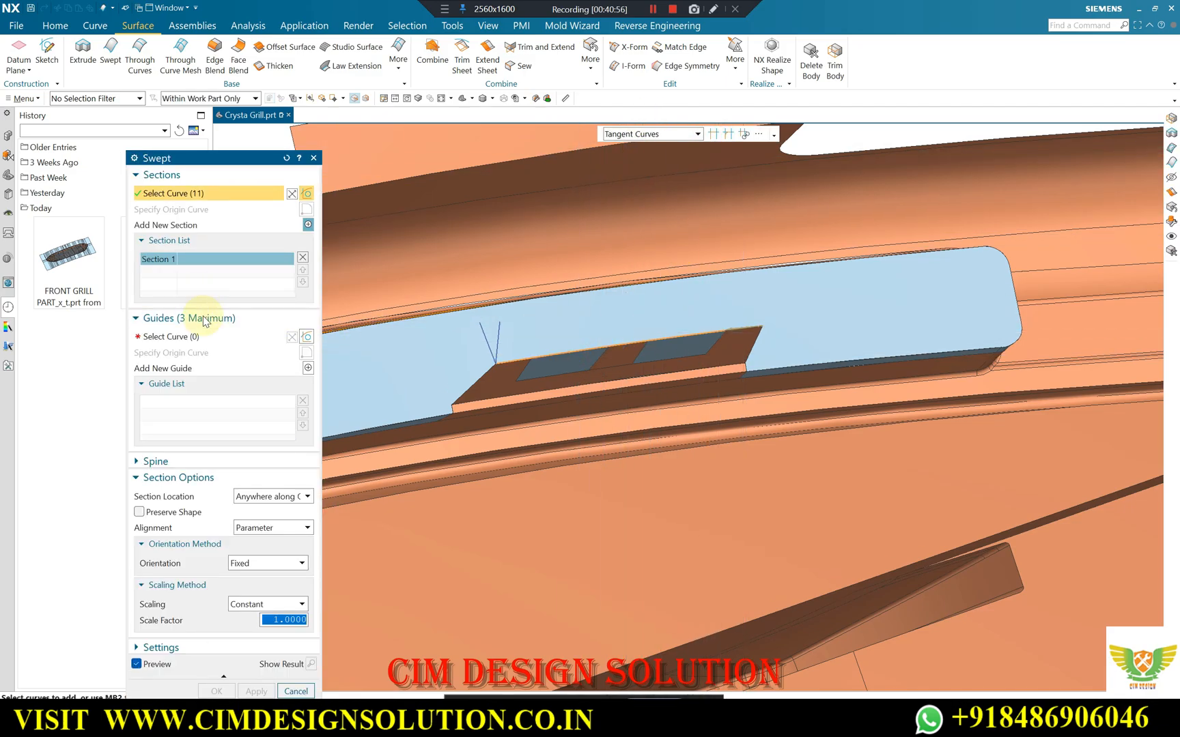
pyautogui.click(190, 336)
pyautogui.click(495, 332)
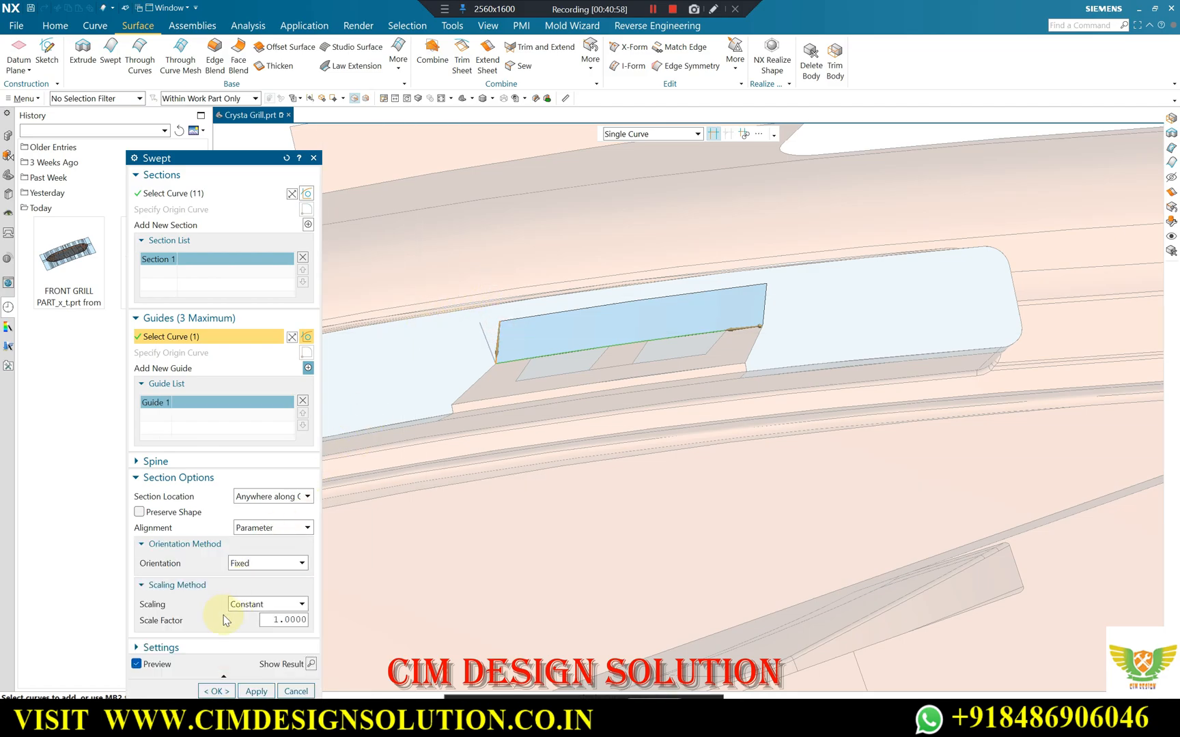
pyautogui.click(218, 691)
pyautogui.scroll(3, 803, 303)
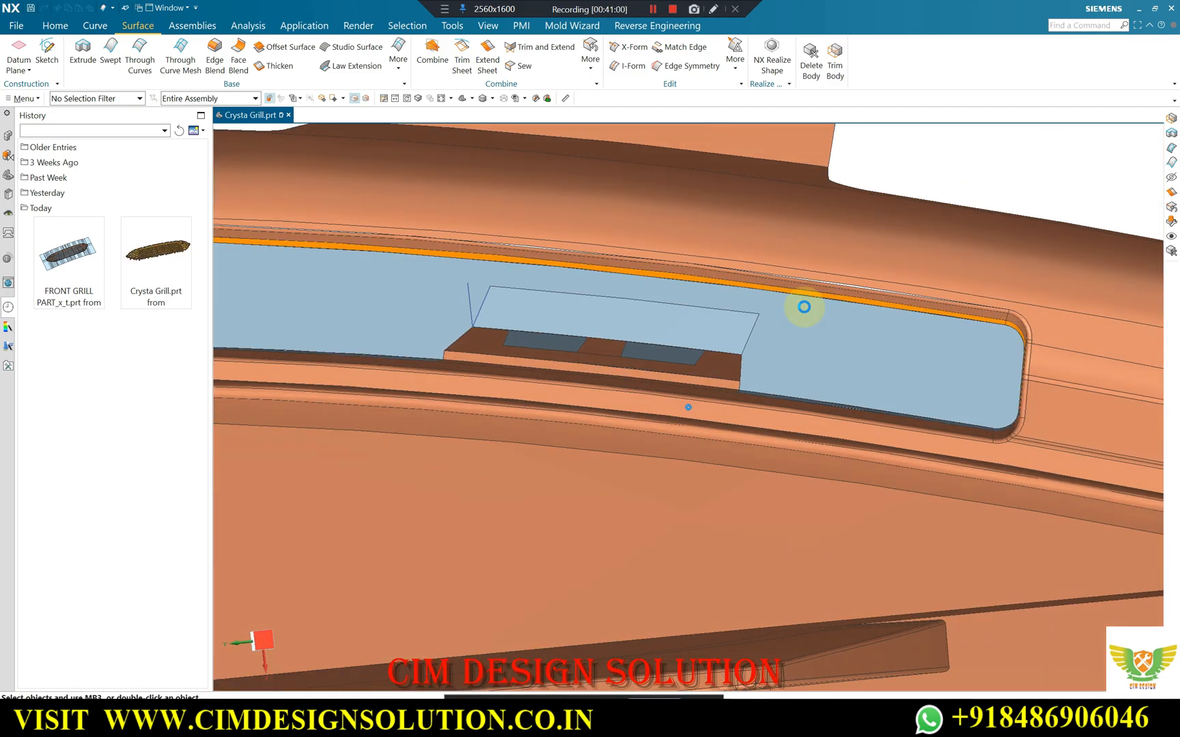
pyautogui.scroll(1, 558, 264)
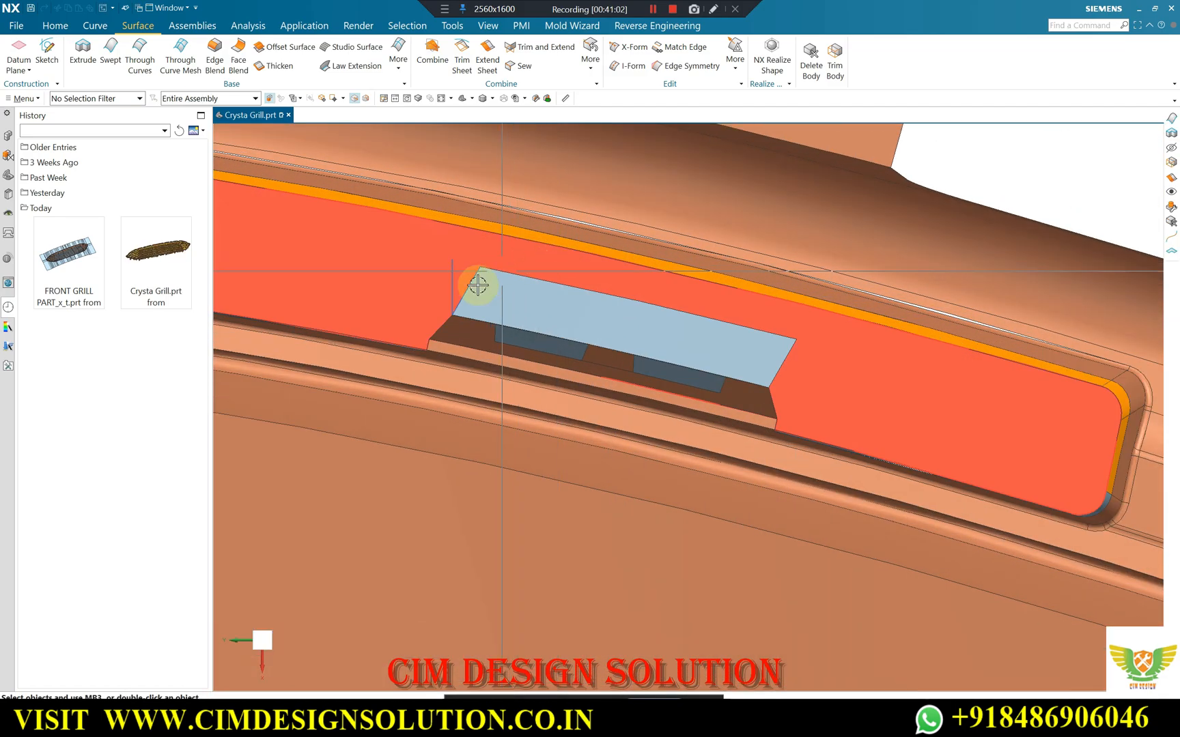
pyautogui.click(8, 174)
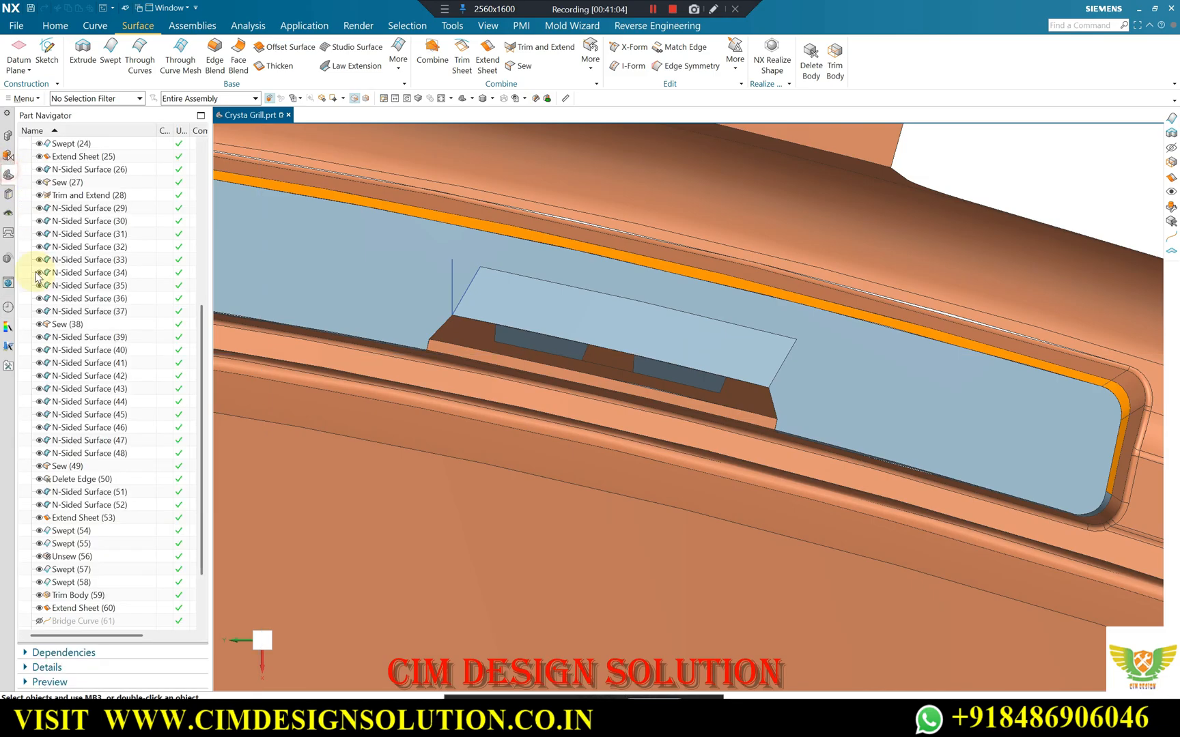
pyautogui.scroll(-1, 102, 609)
pyautogui.doubleClick(79, 608)
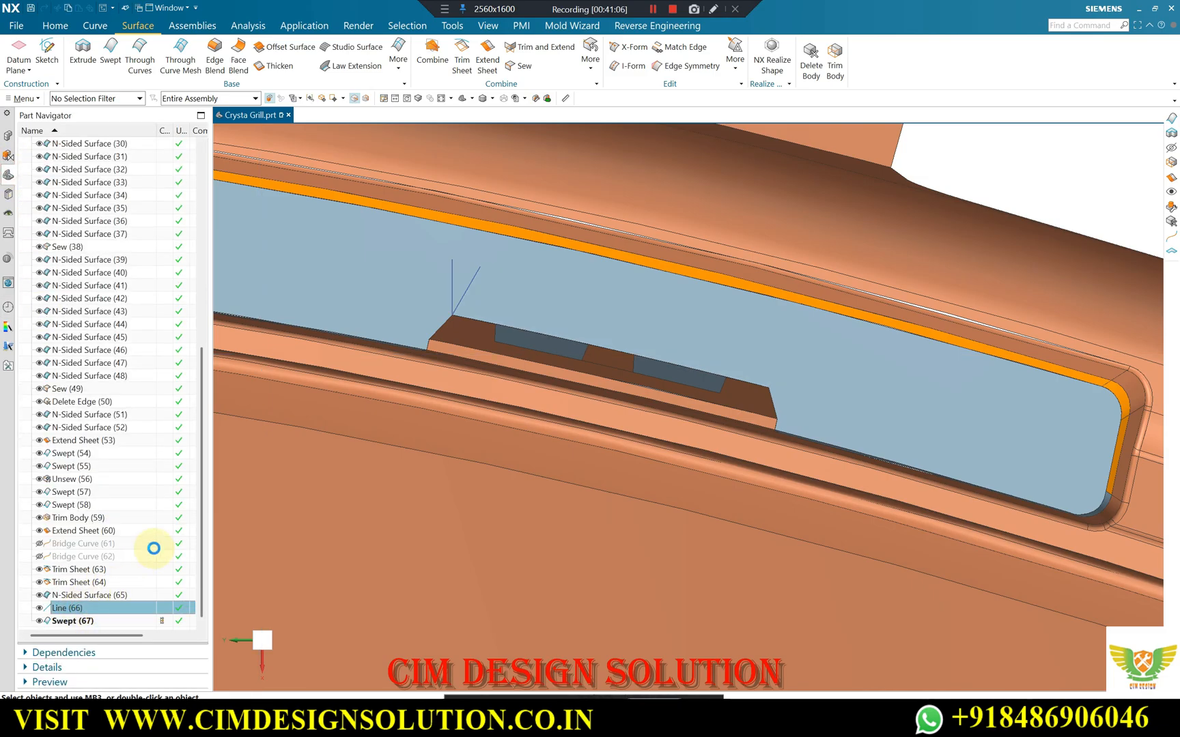
pyautogui.middleClick(505, 291)
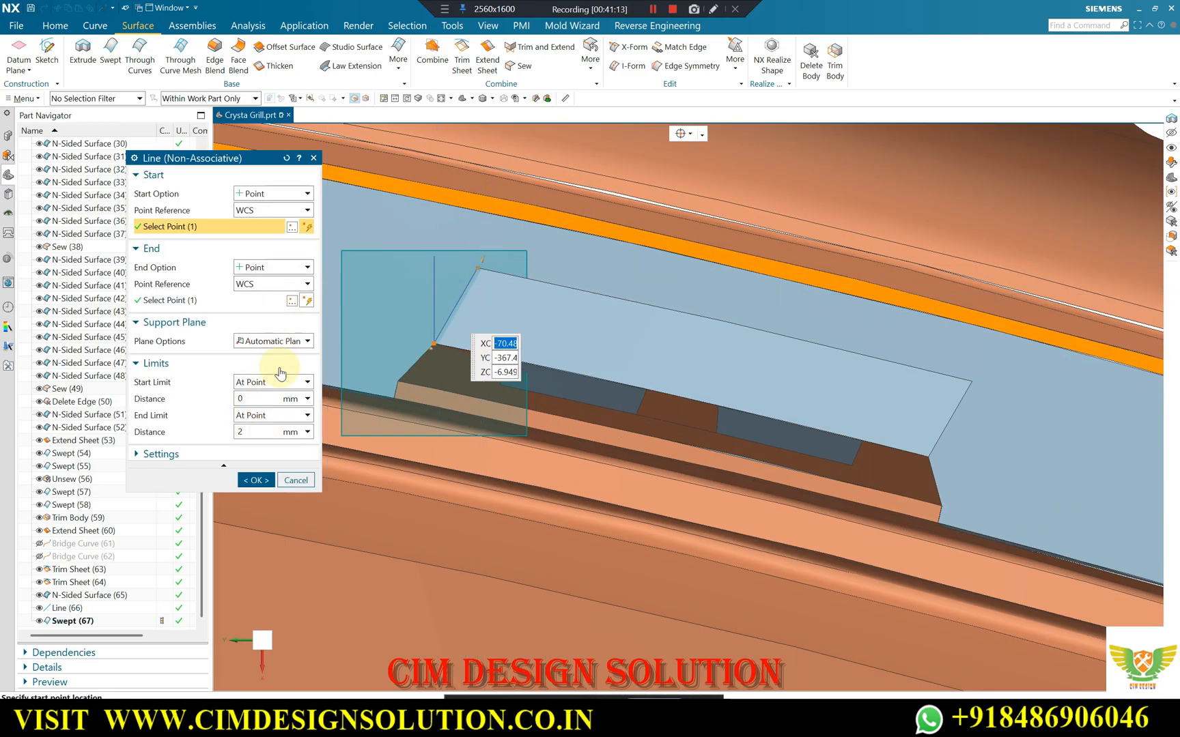
pyautogui.middleClick(356, 298)
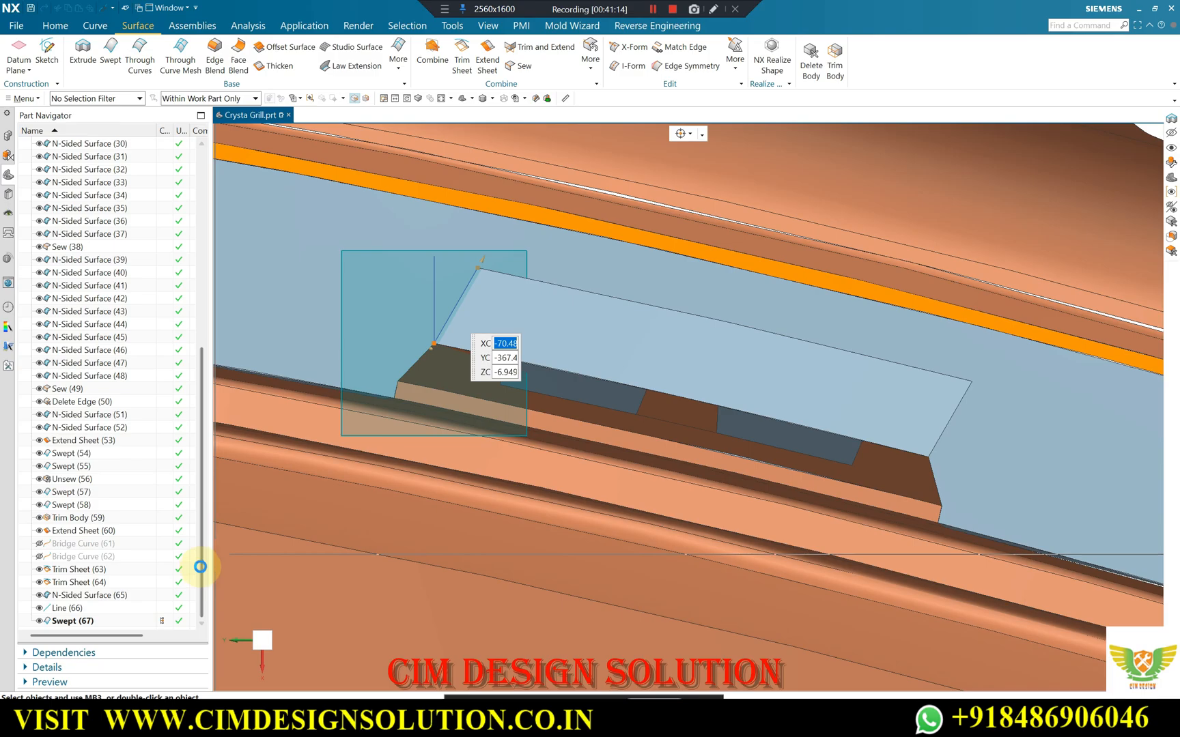
# Undo the last Swept surface and copy the original line with Move Object, rotating it 15° about the clip's upper corner.
pyautogui.scroll(-3, 450, 362)
pyautogui.hotkey('ctrl', 'z')
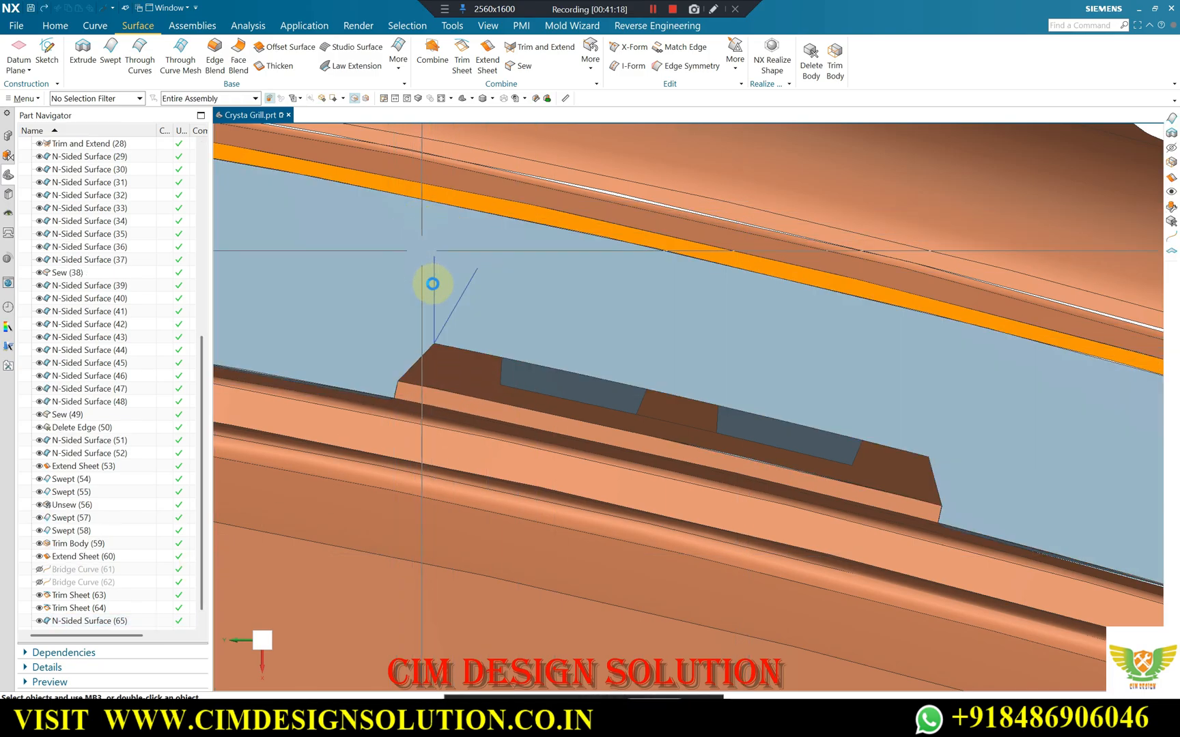
pyautogui.hotkey('ctrl', 't')
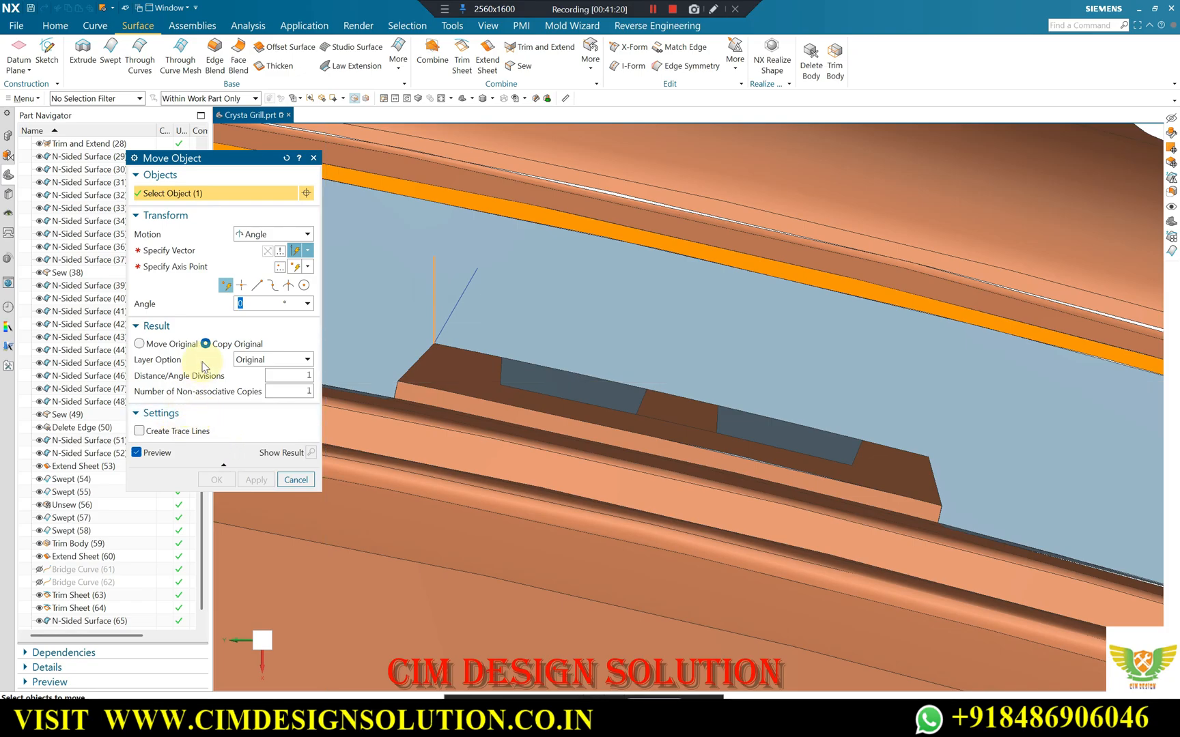
pyautogui.click(171, 251)
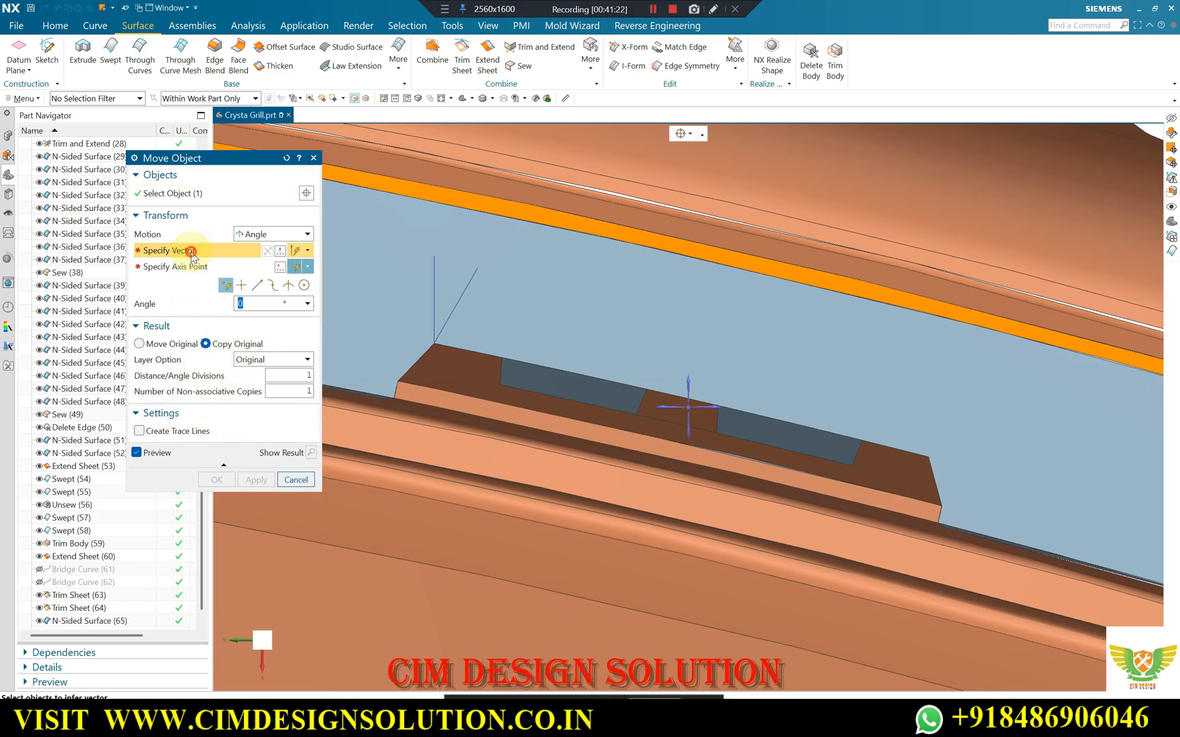
pyautogui.click(689, 411)
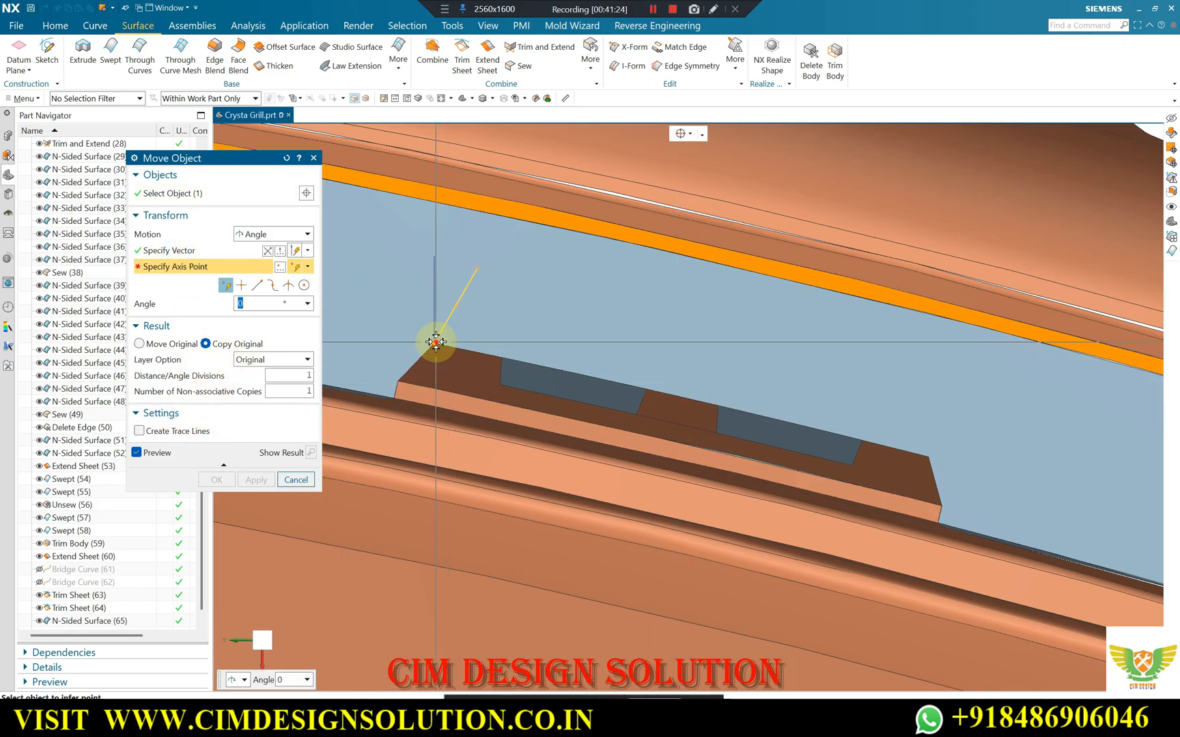
pyautogui.click(436, 341)
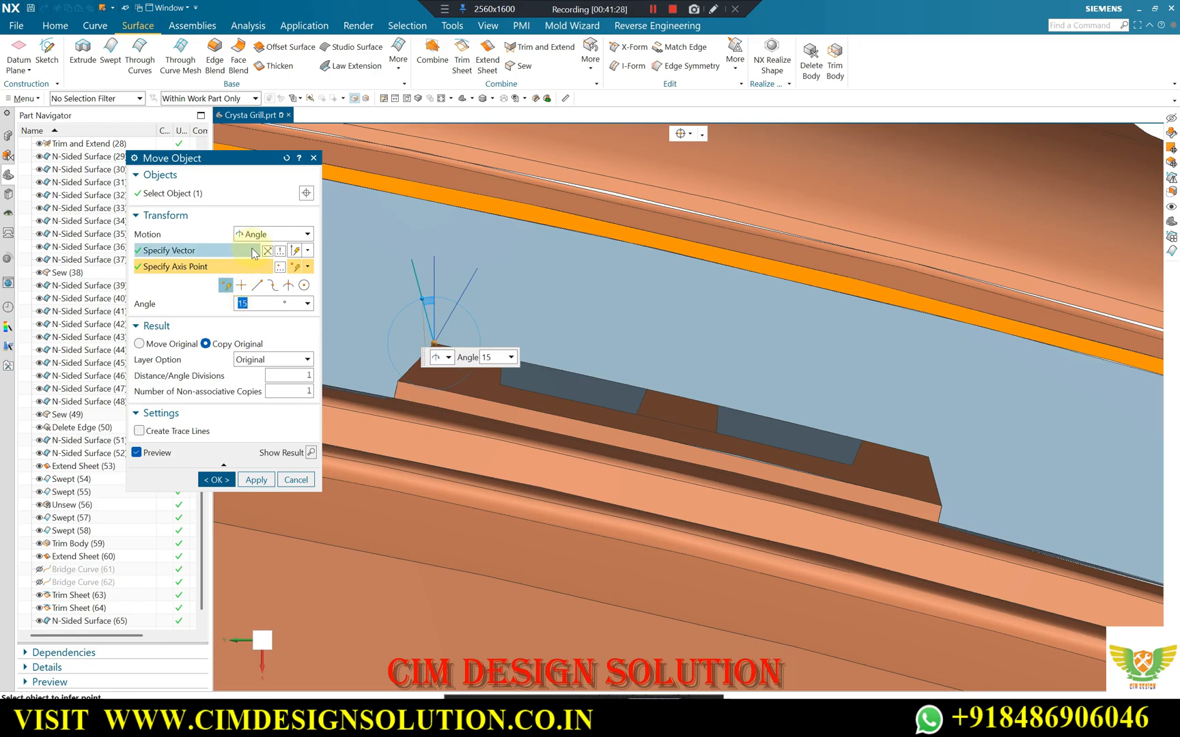
pyautogui.click(216, 480)
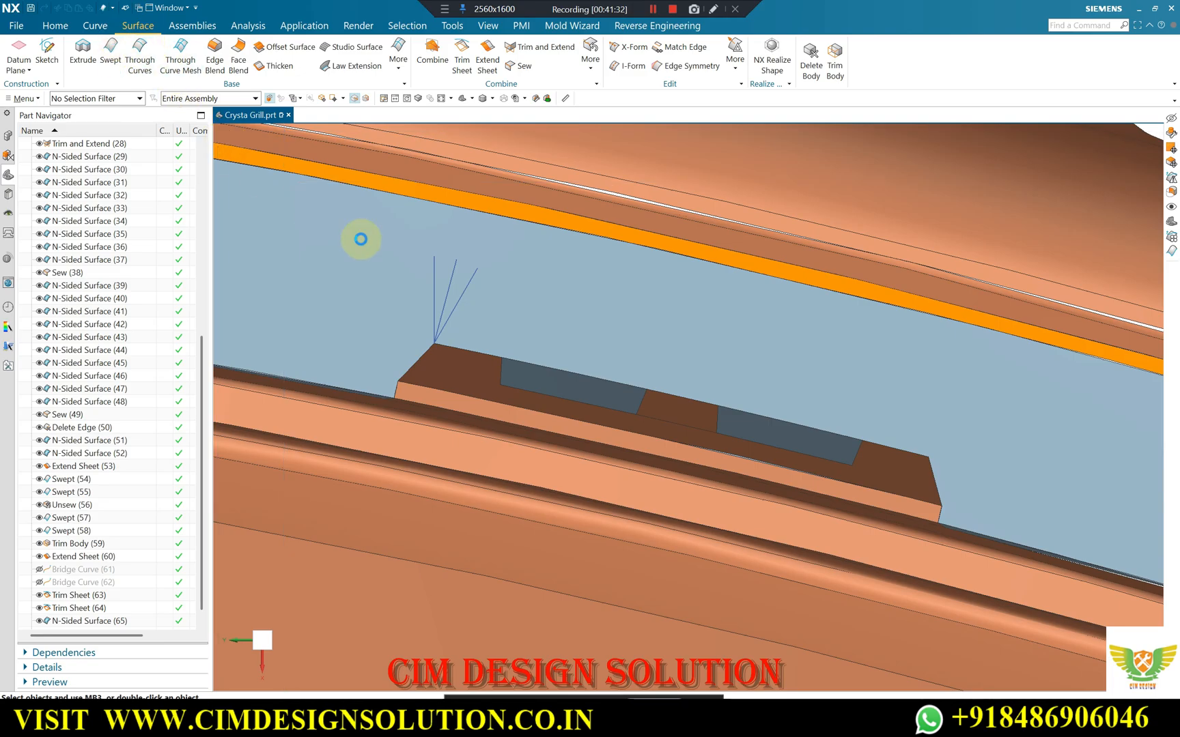
# Create a Swept surface with the clip's upper edge as tangent-curve section and the 15° line as single-curve guide.
pyautogui.click(482, 355)
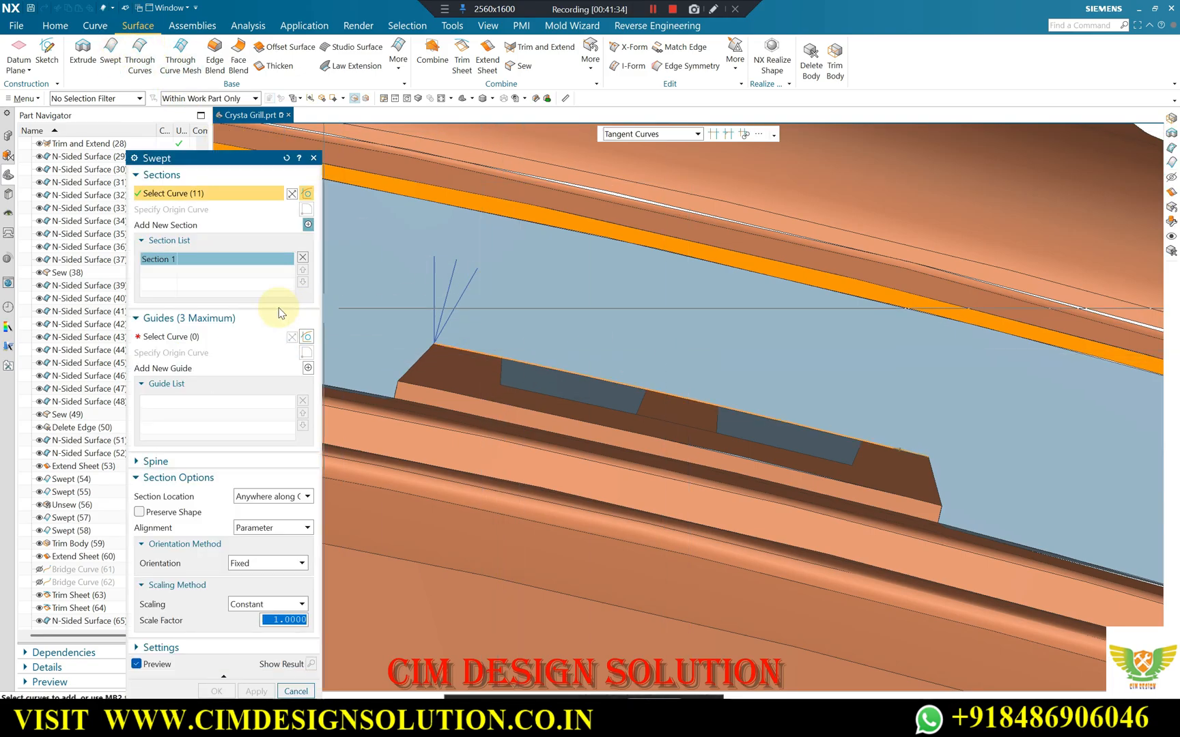
pyautogui.click(181, 337)
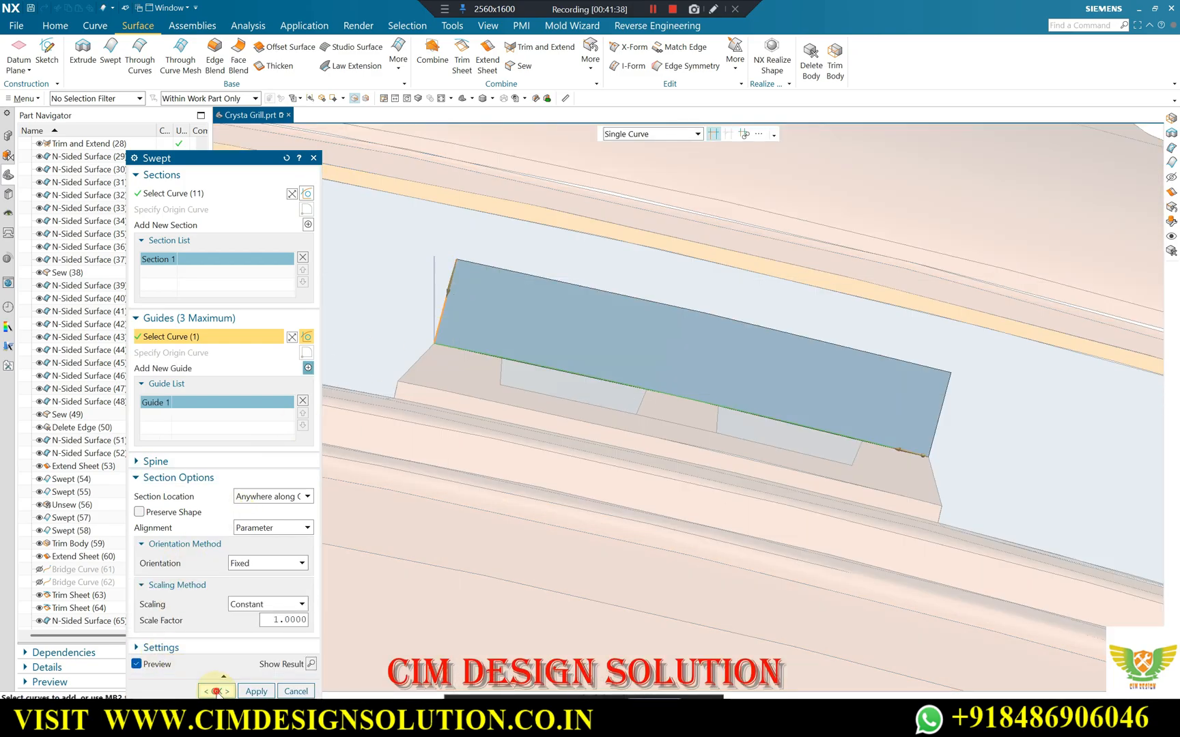
pyautogui.click(217, 691)
# Hide the construction lines at the clip's upper corner.
pyautogui.moveTo(500, 414); pyautogui.dragTo(574, 353, button='middle')
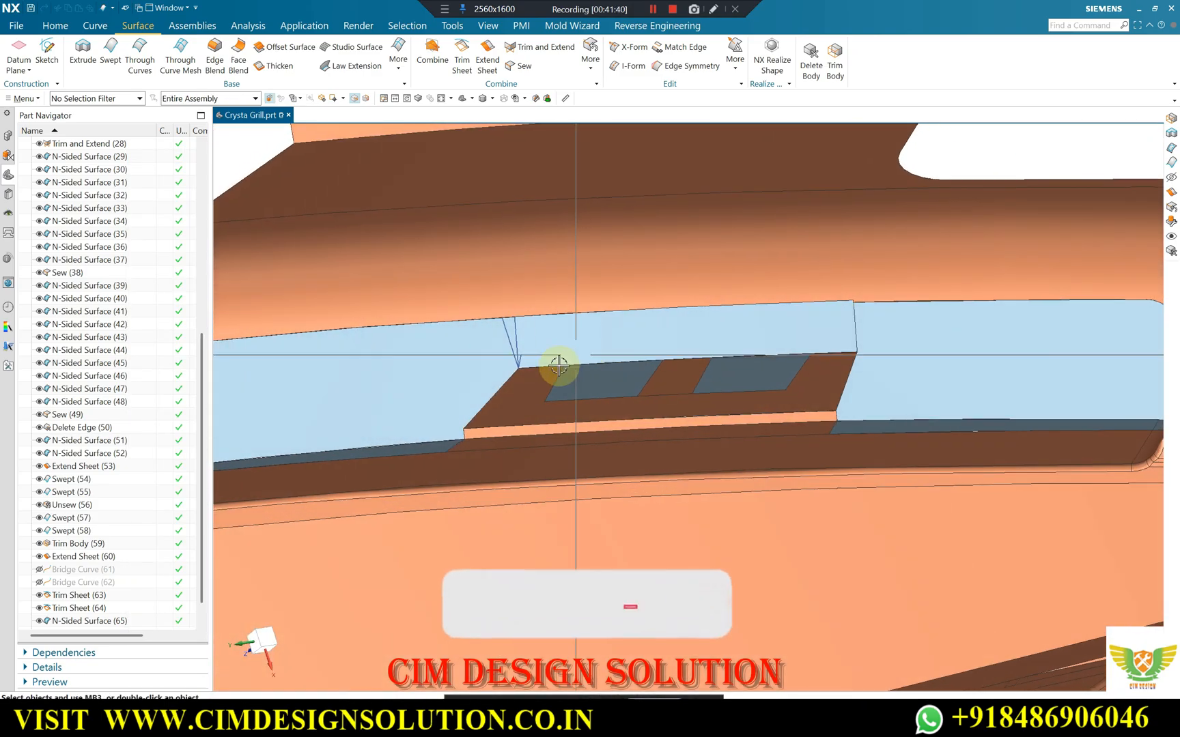
pyautogui.scroll(2, 547, 334)
pyautogui.hotkey('ctrl', 'j')
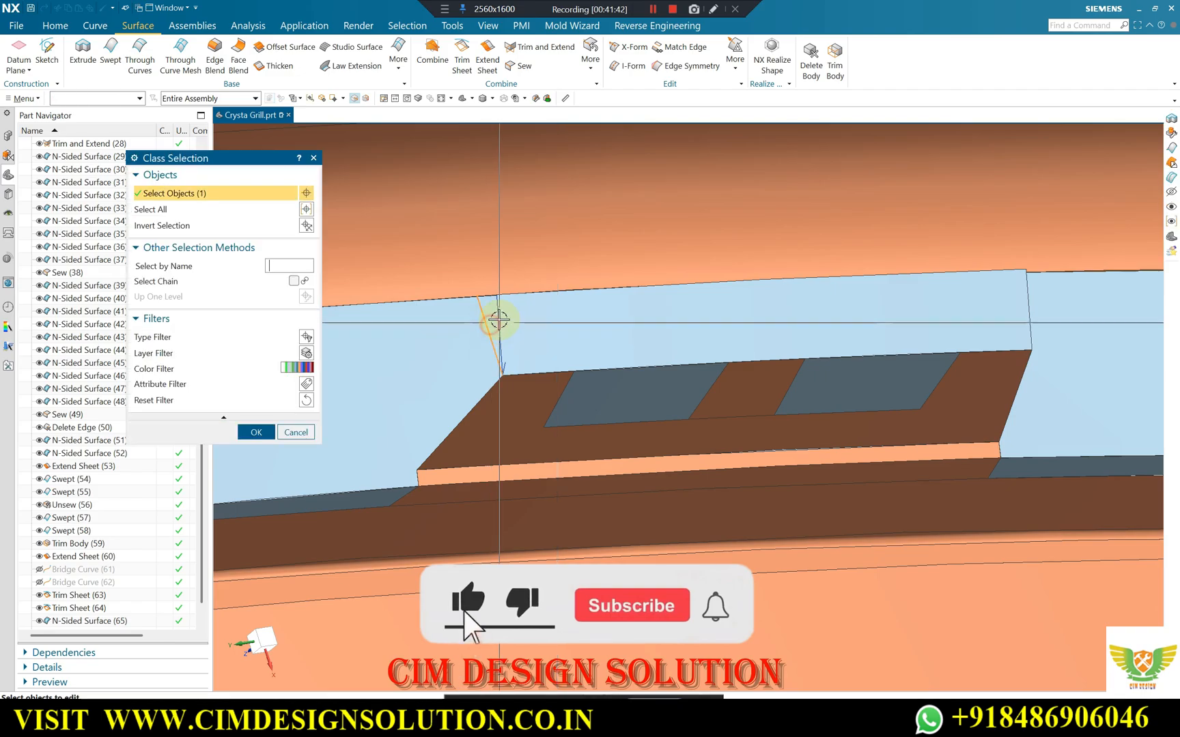
pyautogui.click(491, 356)
pyautogui.middleClick(491, 356)
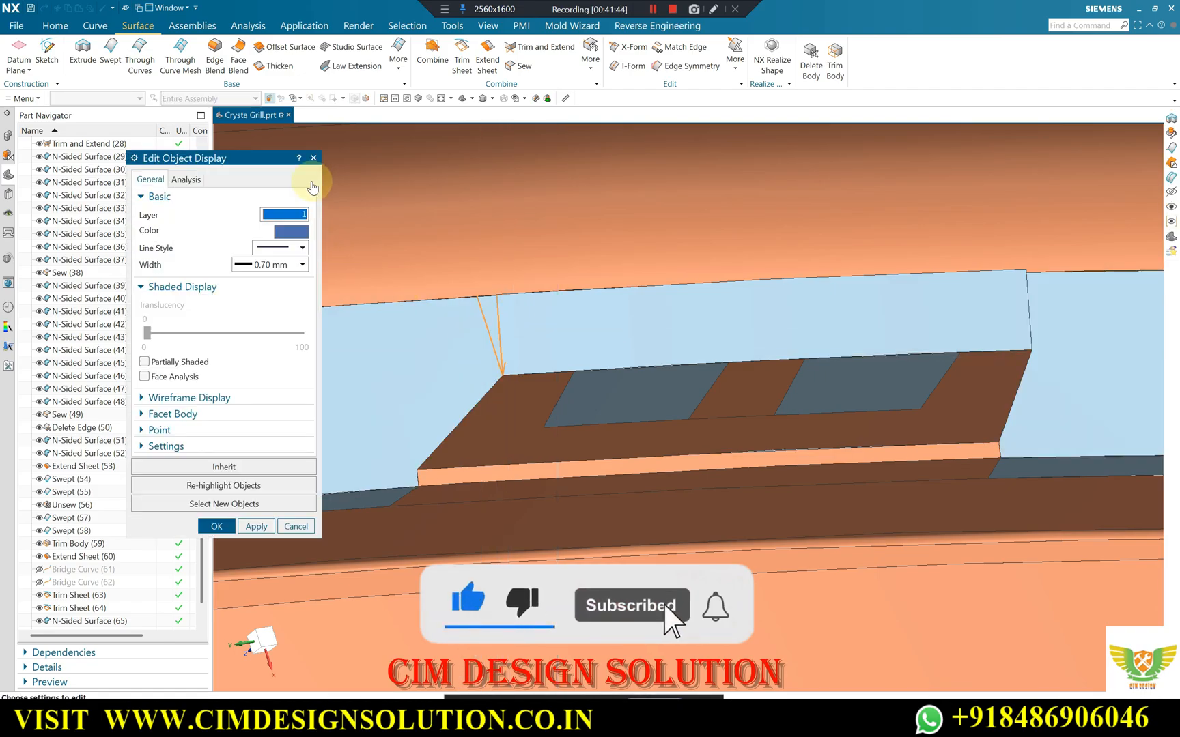
pyautogui.click(312, 158)
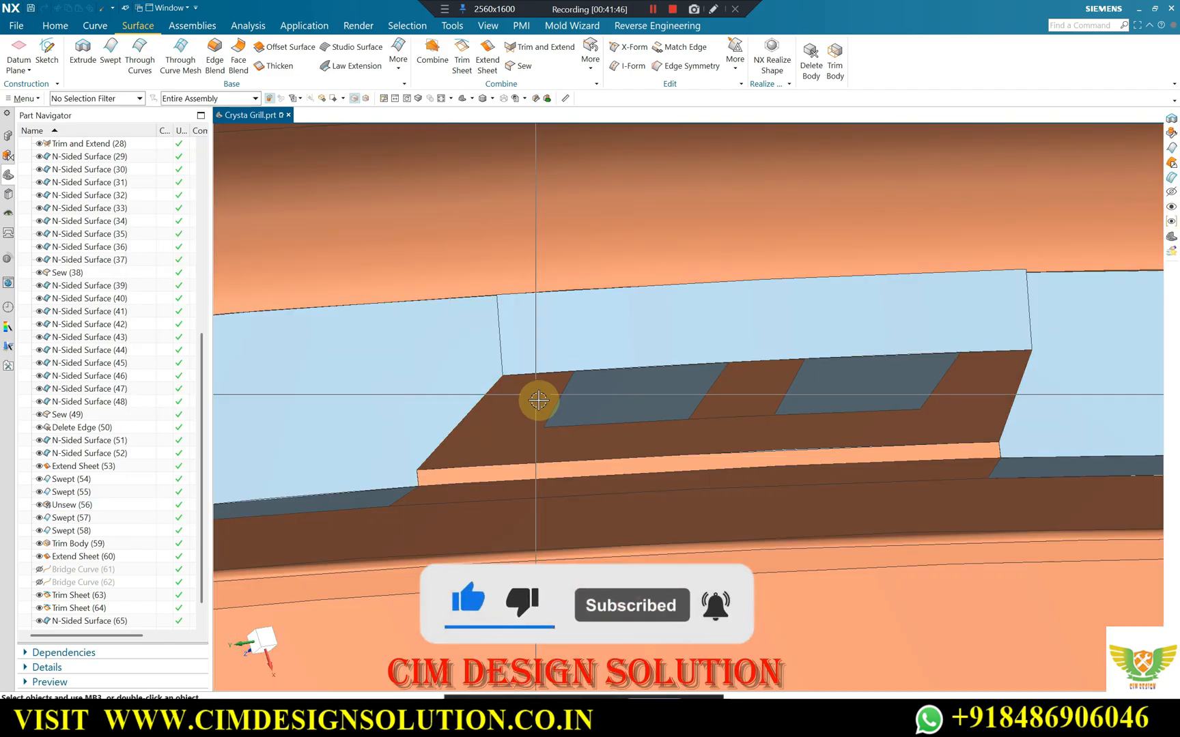
# Examine the new swept surface above the clip and how it meets the surrounding slot patch from several angles.
pyautogui.scroll(-4, 562, 357)
pyautogui.moveTo(655, 335); pyautogui.dragTo(626, 369, button='middle')
pyautogui.scroll(3, 624, 370)
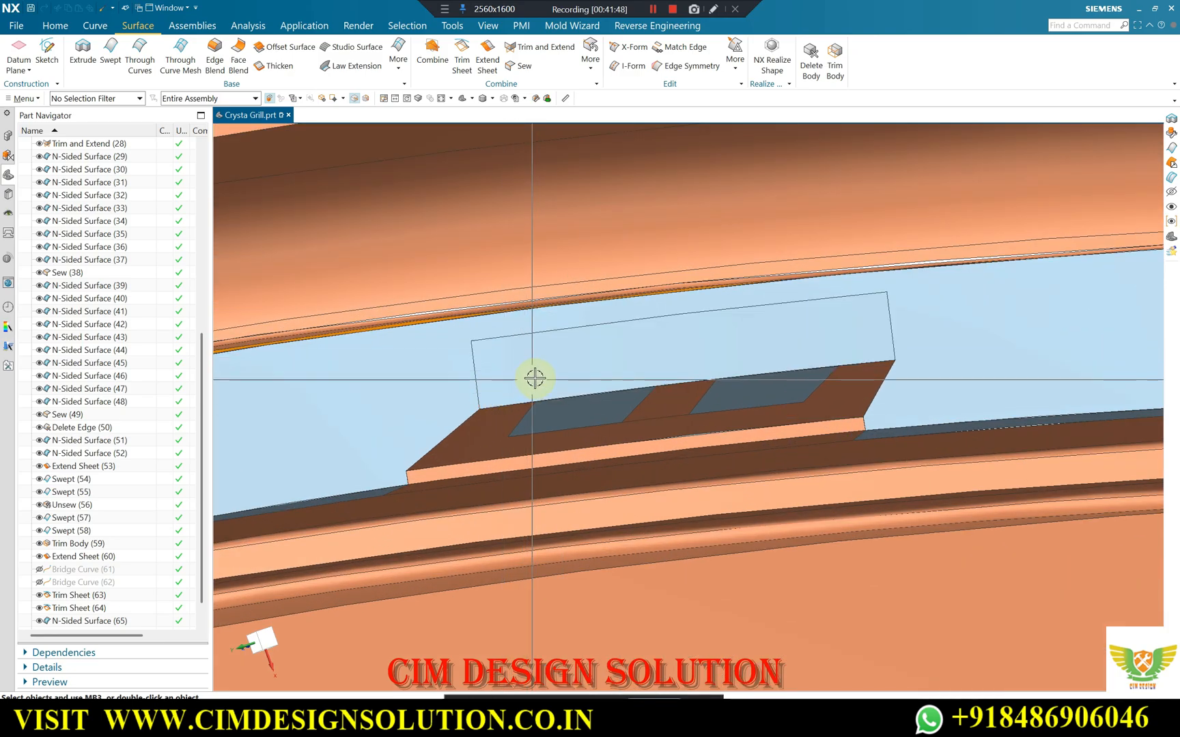
pyautogui.scroll(-4, 539, 380)
pyautogui.moveTo(594, 379); pyautogui.dragTo(644, 389, button='middle')
pyautogui.scroll(1, 632, 383)
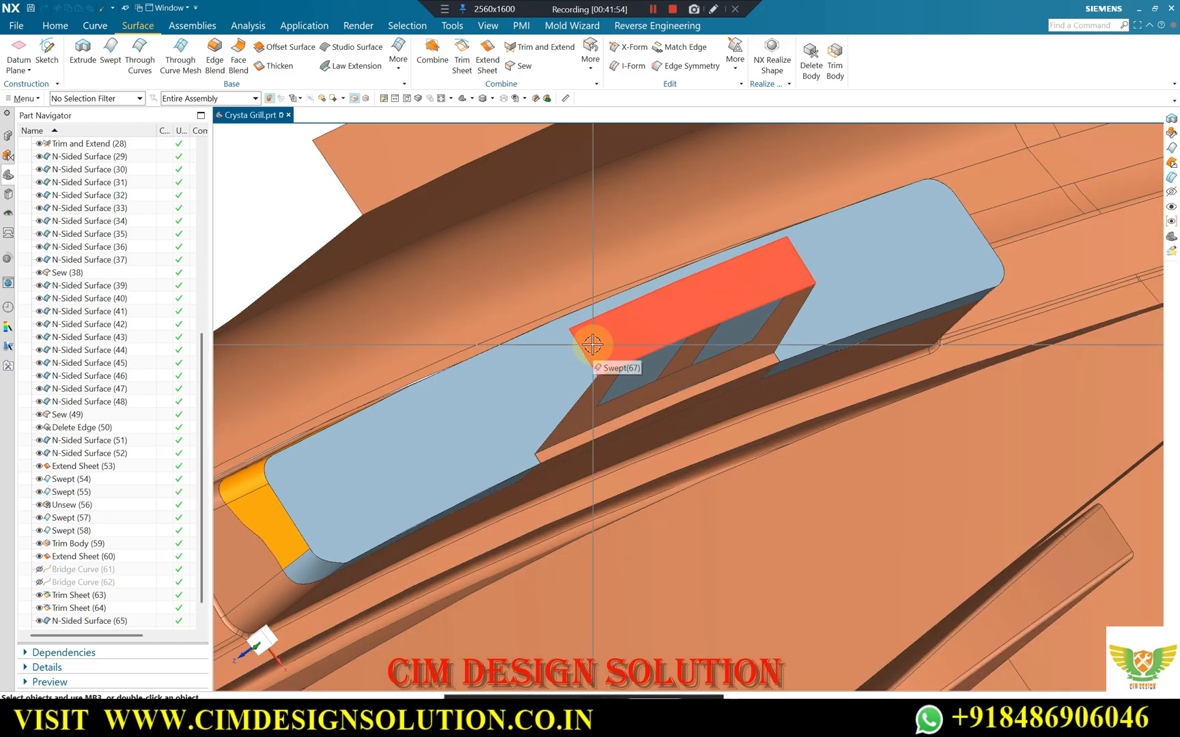
pyautogui.scroll(-1, 611, 377)
pyautogui.moveTo(611, 377); pyautogui.dragTo(604, 384, button='middle')
pyautogui.scroll(1, 604, 385)
pyautogui.moveTo(831, 318); pyautogui.dragTo(768, 337, button='middle')
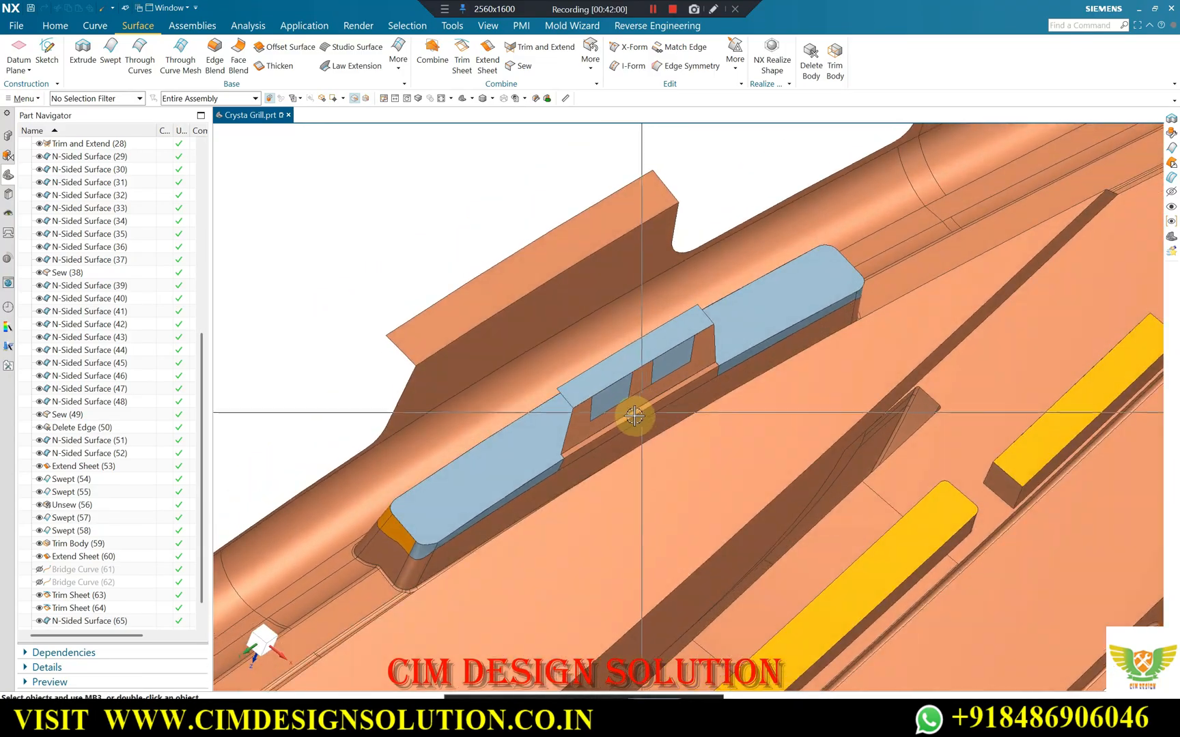
pyautogui.scroll(-2, 614, 347)
pyautogui.scroll(3, 681, 335)
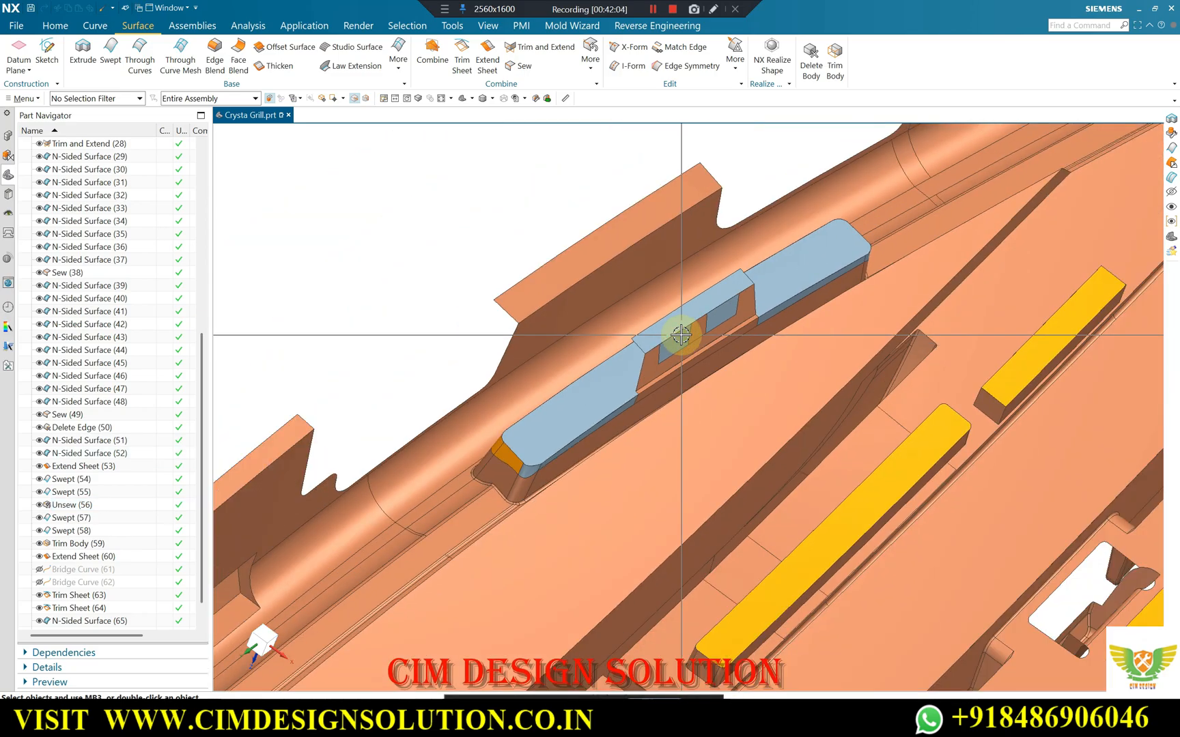
# Inspect the hidden grille body around the clip slot, then return to the region surfaces.
pyautogui.hotkey('ctrl', 'shift', 'k')
pyautogui.scroll(-5, 697, 350)
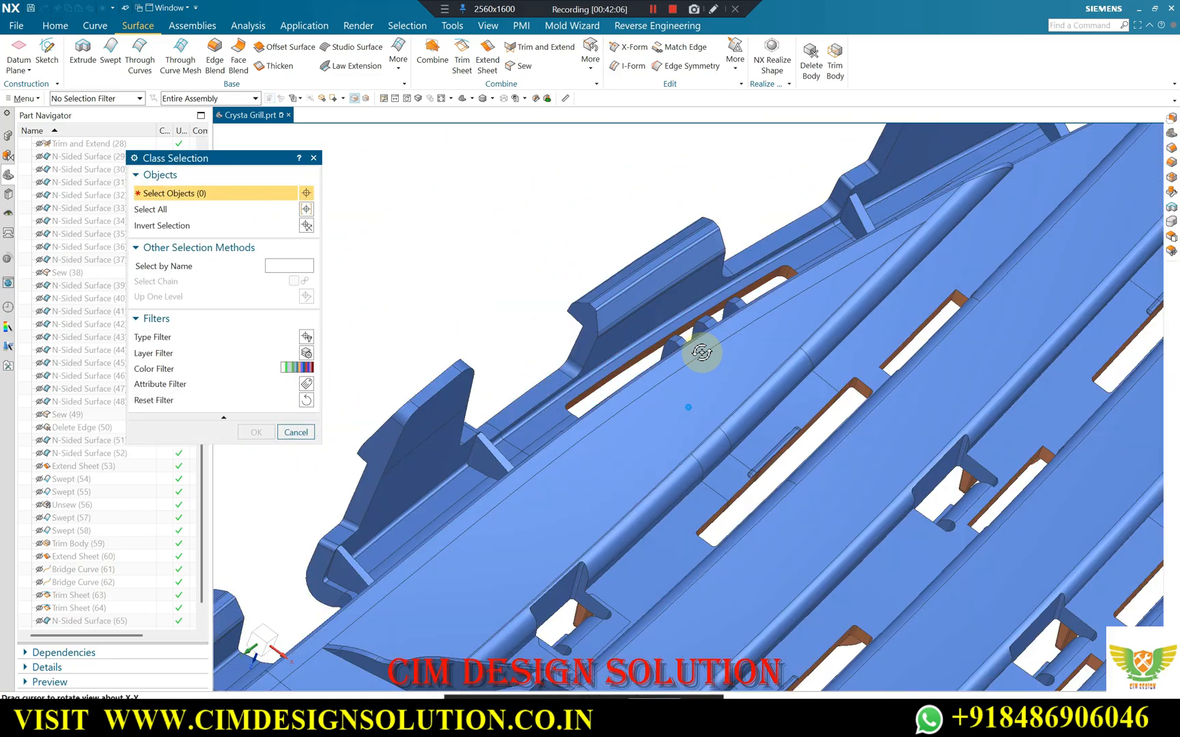
pyautogui.moveTo(662, 293); pyautogui.dragTo(730, 310, button='middle')
pyautogui.moveTo(662, 273); pyautogui.dragTo(626, 271, button='middle')
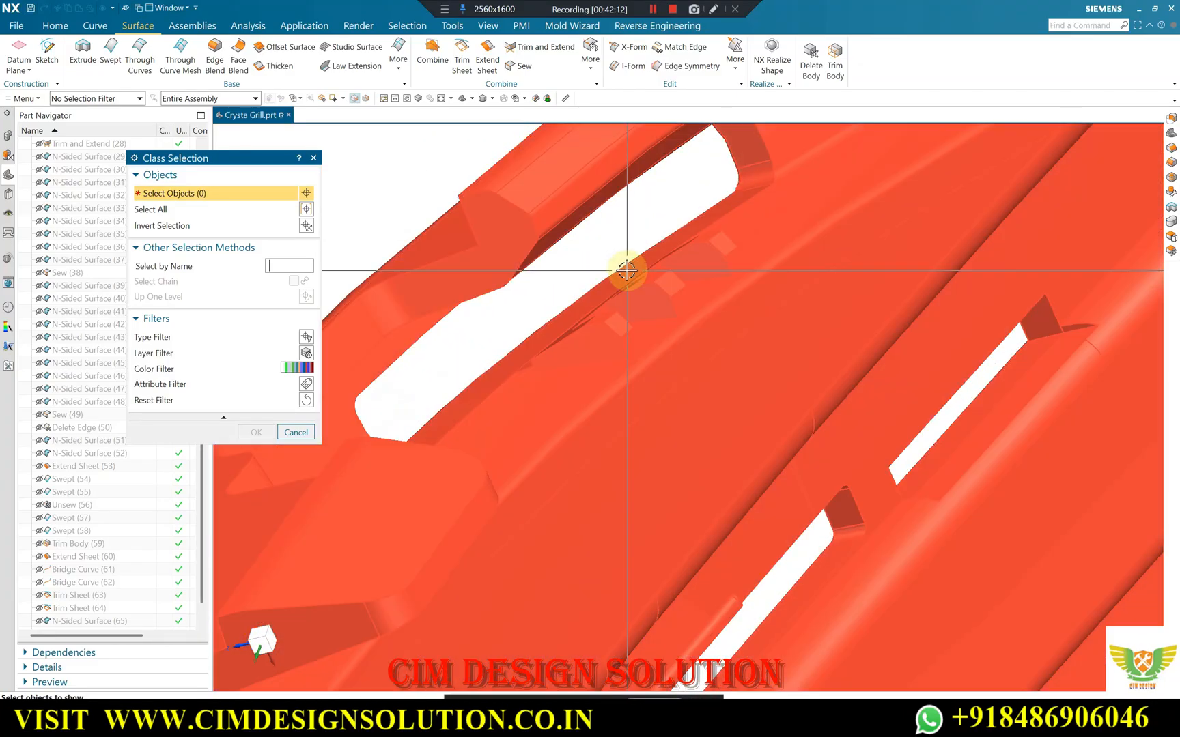
pyautogui.click(630, 280)
pyautogui.middleClick(583, 333)
# Extrude the swept surface's outer edge along the Z axis with start distance 5 mm and end distance 0 mm.
pyautogui.moveTo(582, 334); pyautogui.dragTo(415, 378, button='middle')
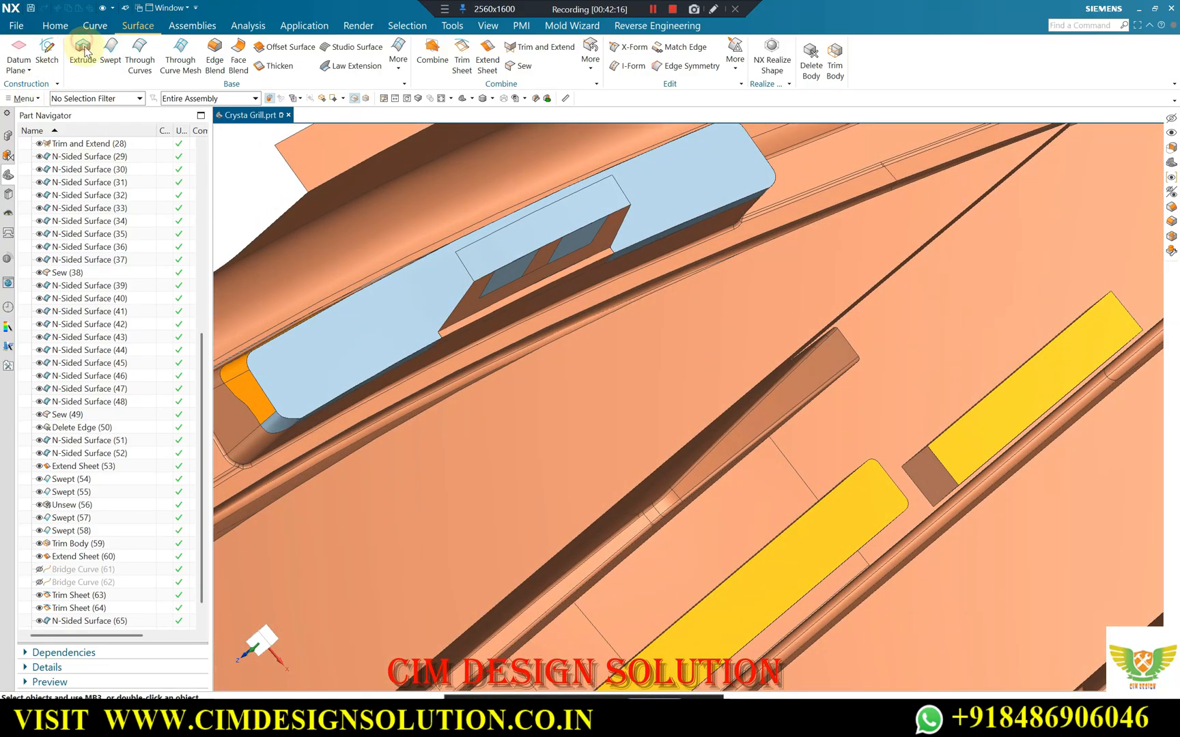
pyautogui.click(84, 50)
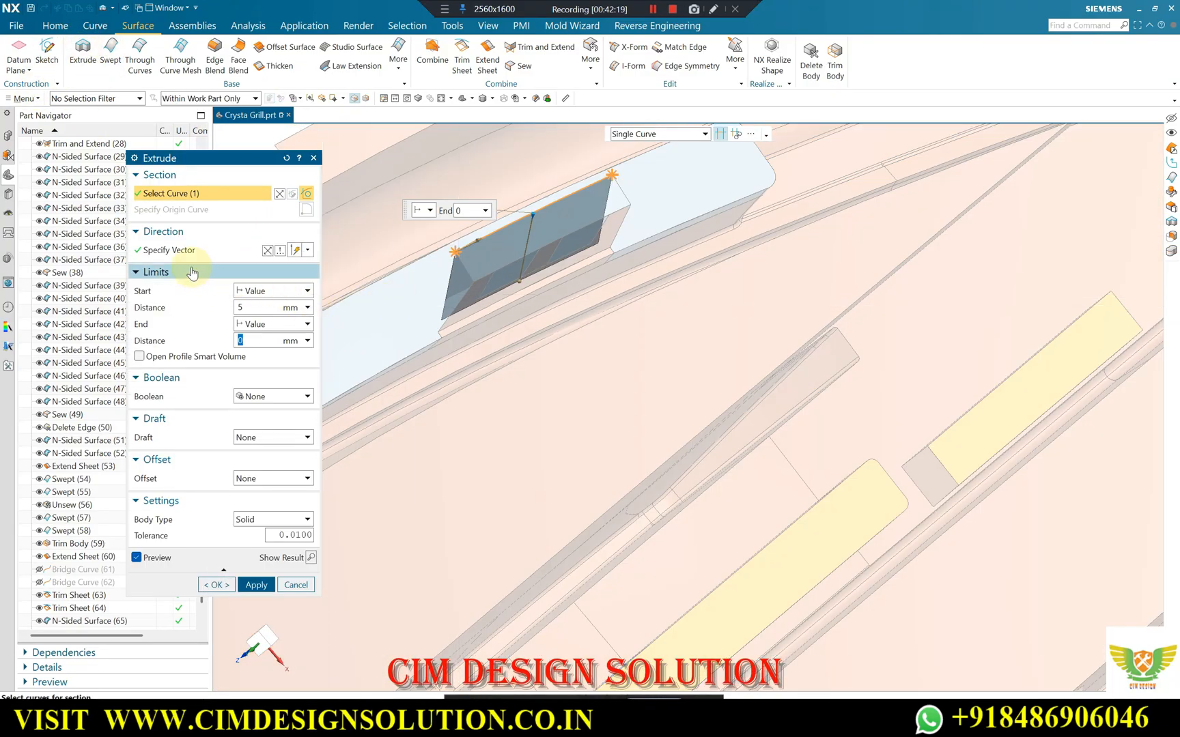
pyautogui.click(190, 250)
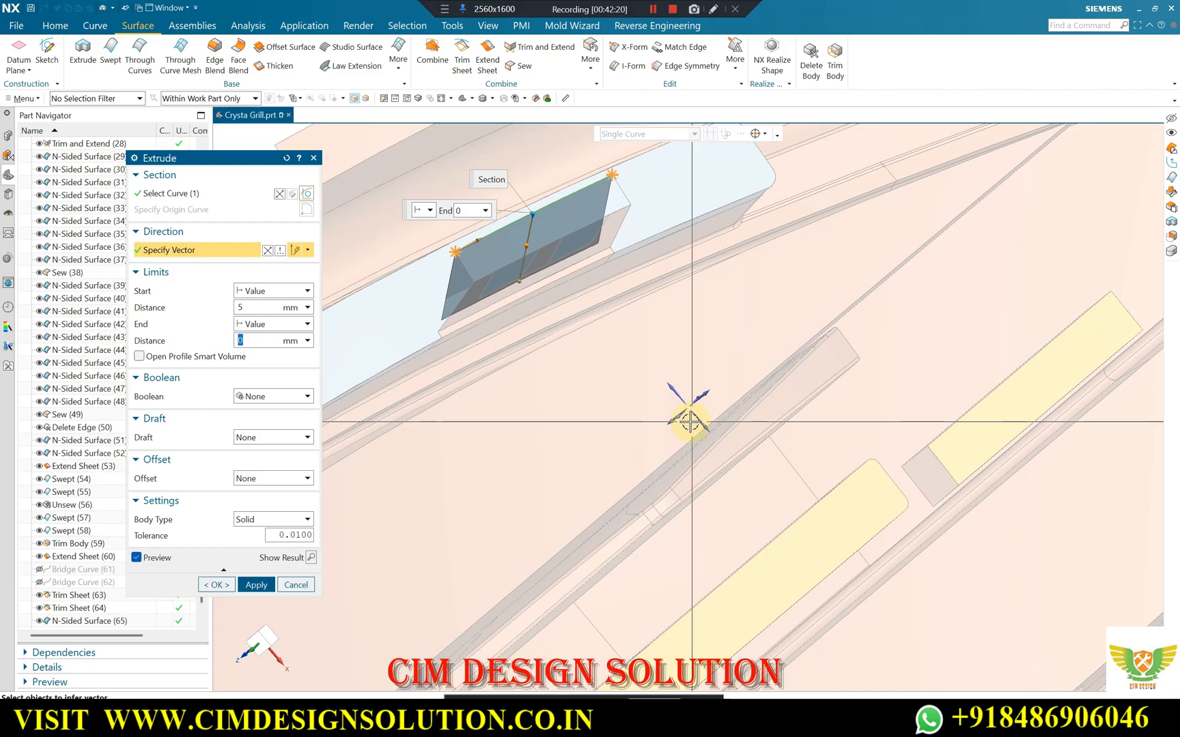
pyautogui.moveTo(559, 356)
pyautogui.mouseDown(button='middle')
pyautogui.moveTo(559, 311)
pyautogui.moveTo(624, 350)
pyautogui.moveTo(564, 353)
pyautogui.mouseUp(button='middle')
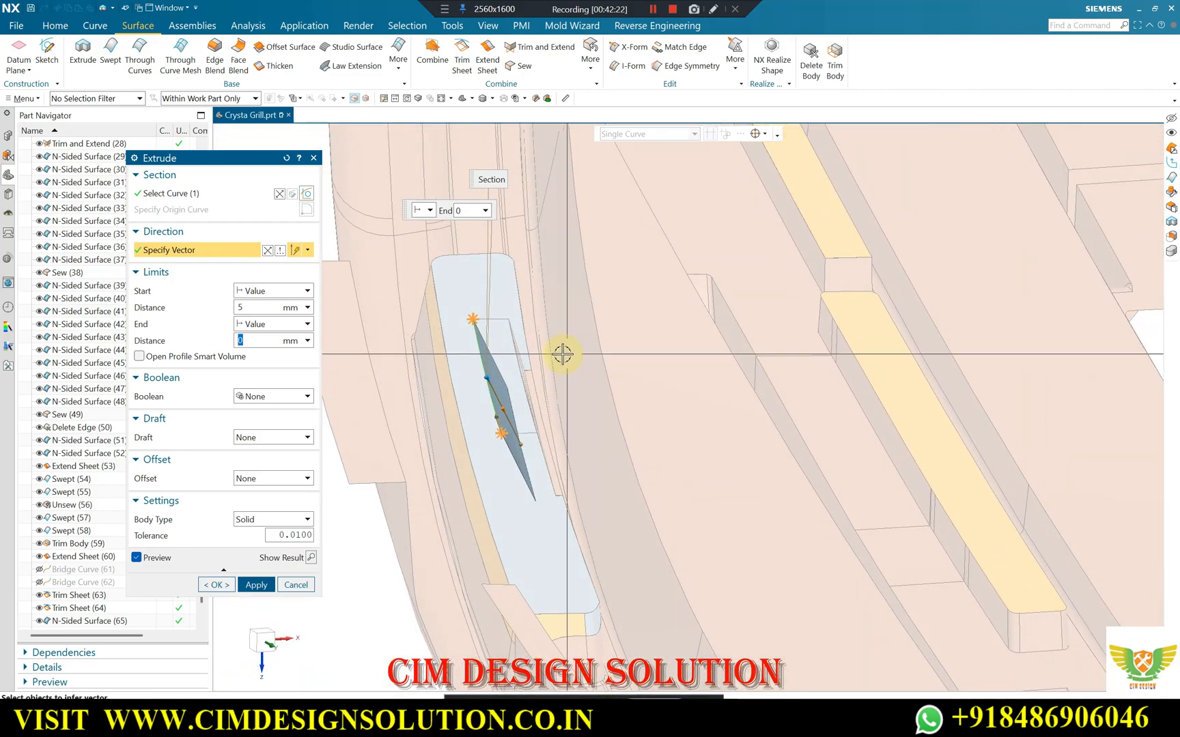
pyautogui.click(674, 428)
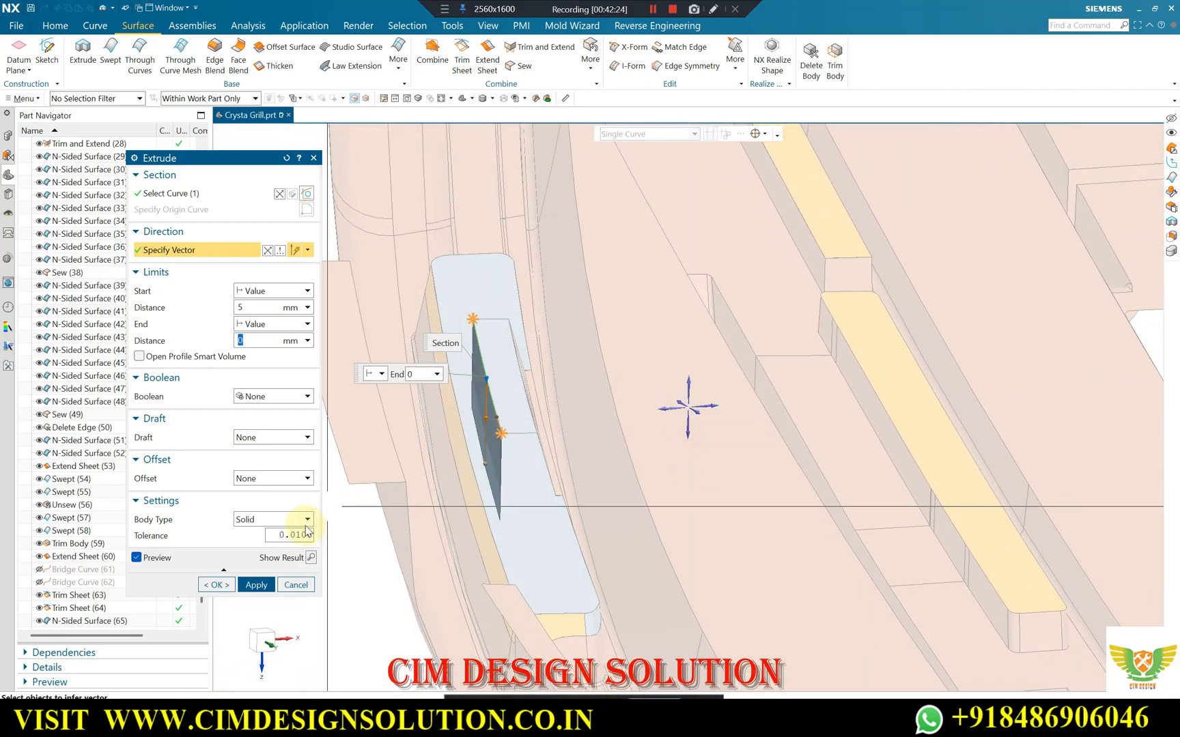
pyautogui.click(216, 585)
# Close one end of the clip with a Trimmed N-Sided Surface bounded by the swept, extruded and clip side edges, trimmed to boundary.
pyautogui.moveTo(479, 421); pyautogui.dragTo(409, 237, button='middle')
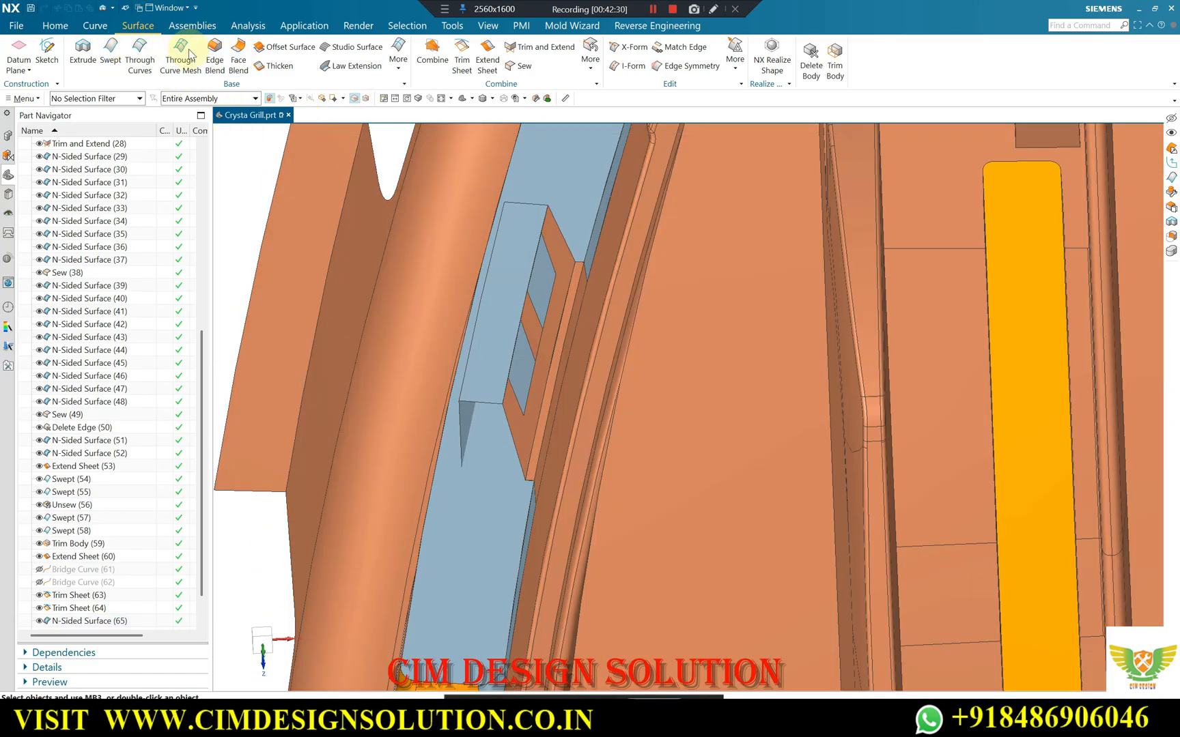
pyautogui.click(392, 70)
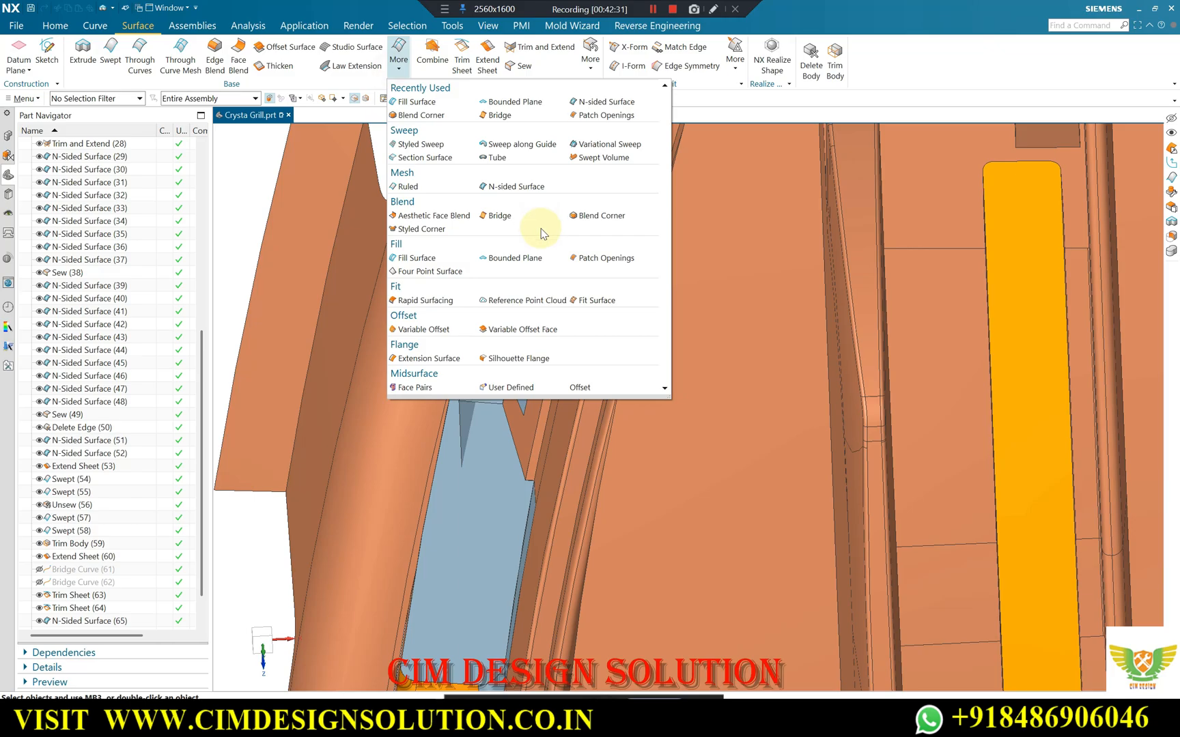
pyautogui.click(514, 187)
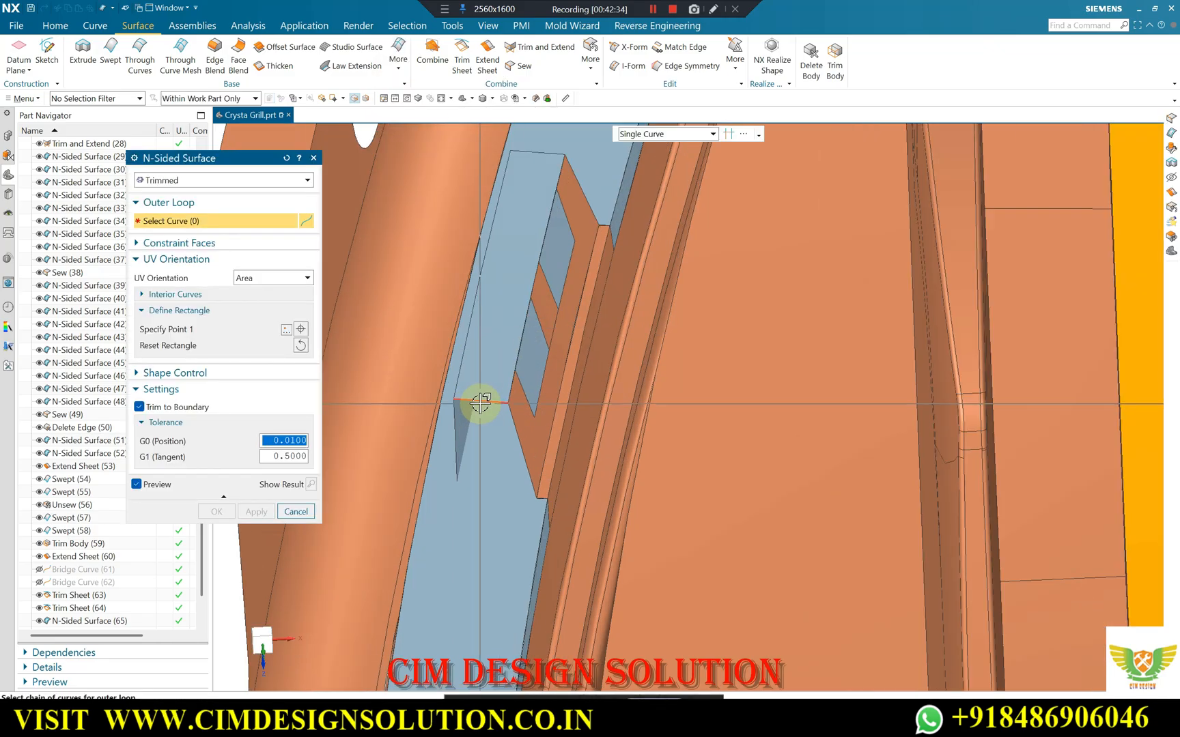
pyautogui.click(478, 401)
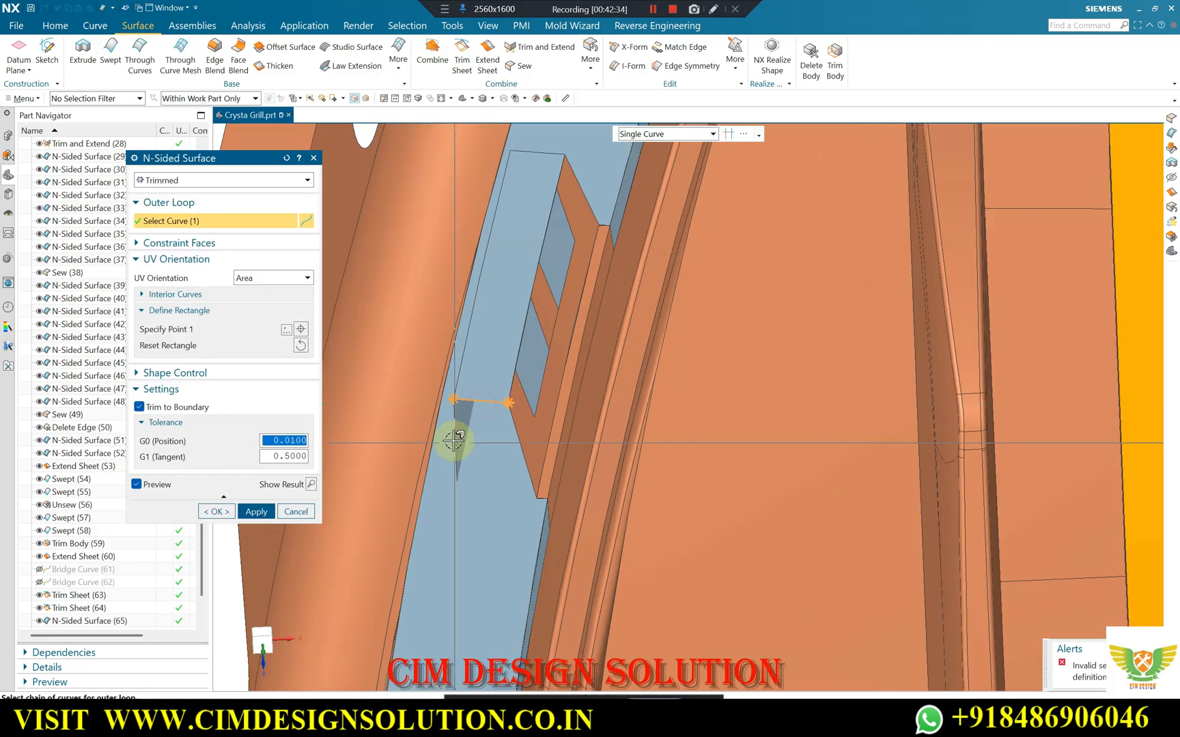
pyautogui.click(454, 435)
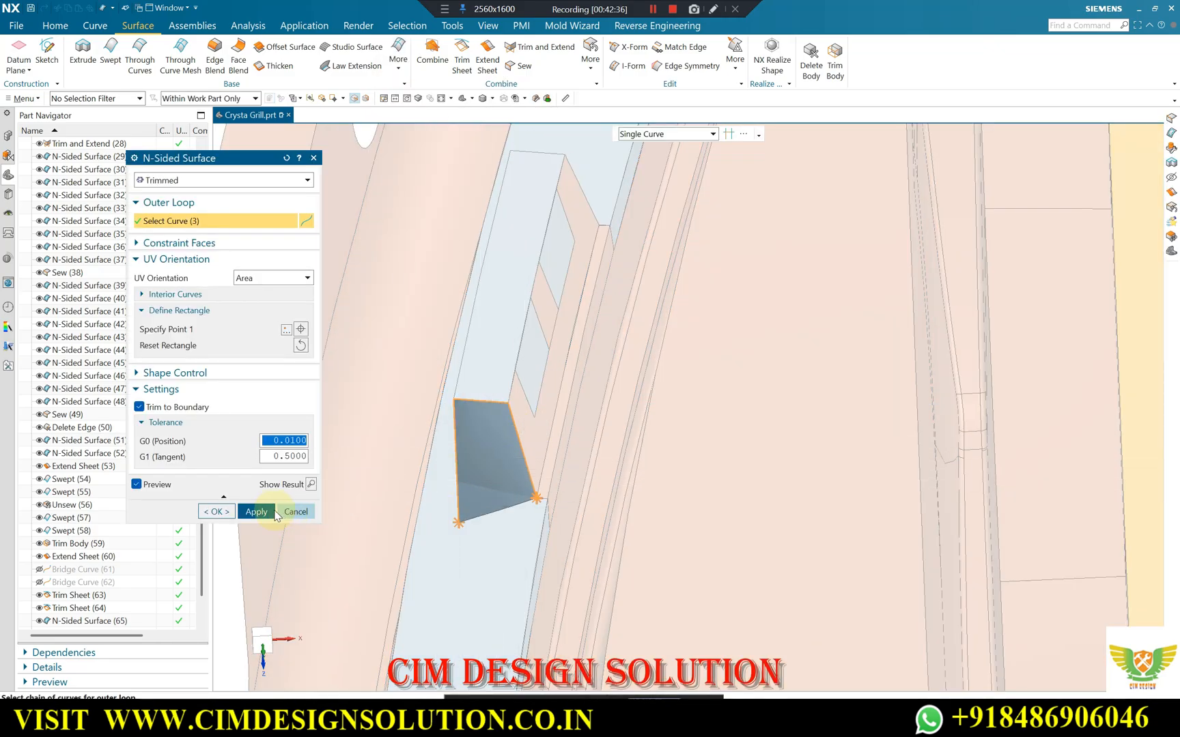
pyautogui.click(257, 511)
# Close the opposite end of the clip with another Trimmed N-Sided Surface built from its open edges.
pyautogui.moveTo(530, 461); pyautogui.dragTo(548, 229, button='middle')
pyautogui.click(548, 229)
pyautogui.click(540, 262)
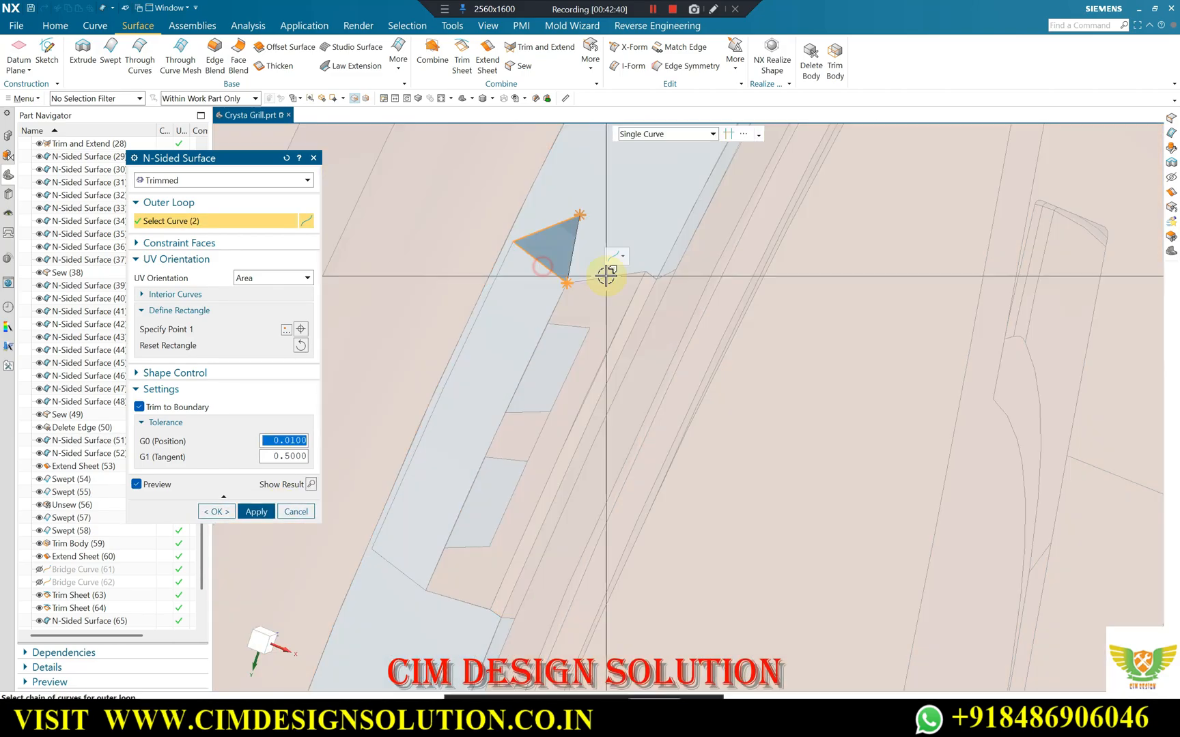
pyautogui.middleClick(559, 257)
pyautogui.moveTo(593, 229); pyautogui.dragTo(652, 211, button='middle')
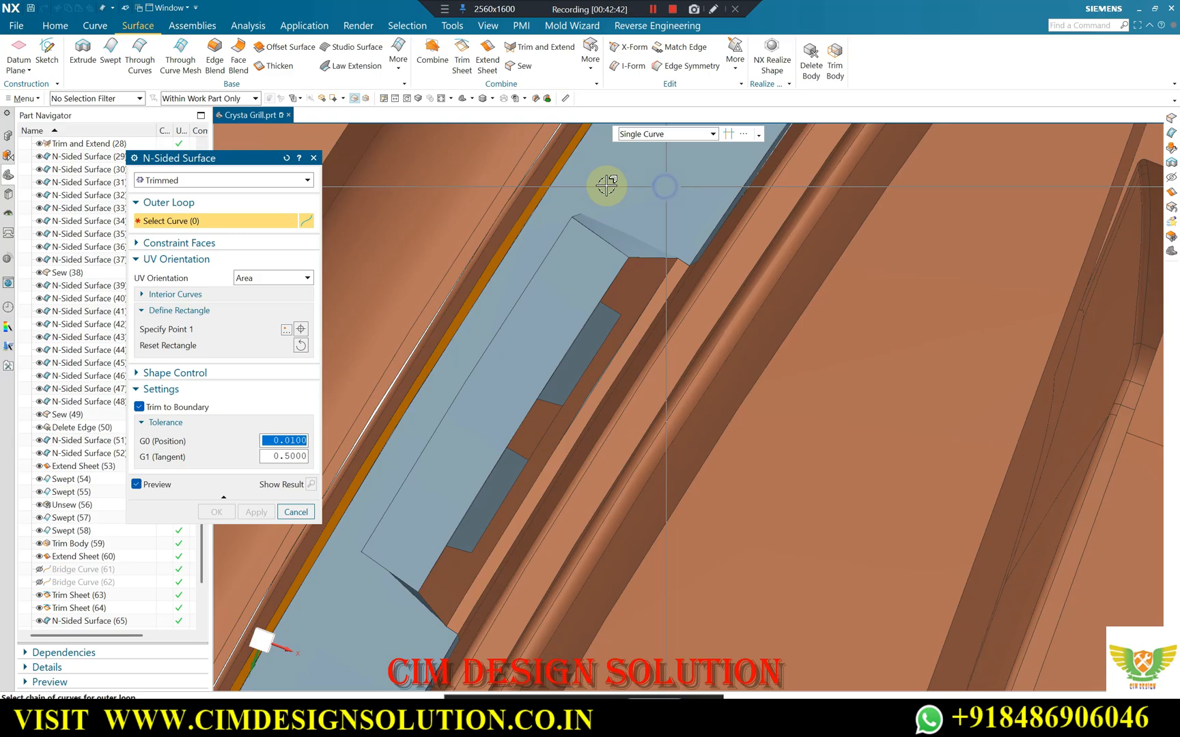
# Examine the closed clip surfaces and the surrounding perimeter slot from several angles.
pyautogui.press('F8')
pyautogui.scroll(-2, 599, 219)
pyautogui.scroll(2, 529, 527)
pyautogui.scroll(-2, 579, 296)
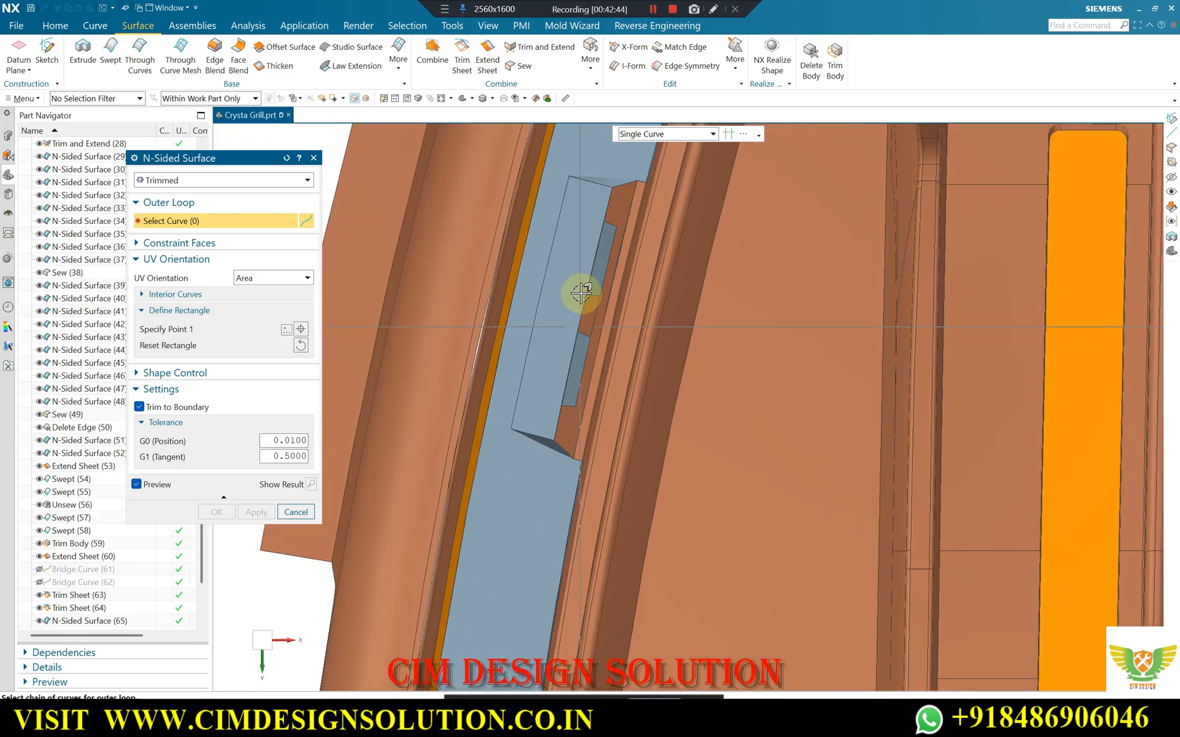
pyautogui.scroll(2, 601, 173)
pyautogui.scroll(-3, 586, 213)
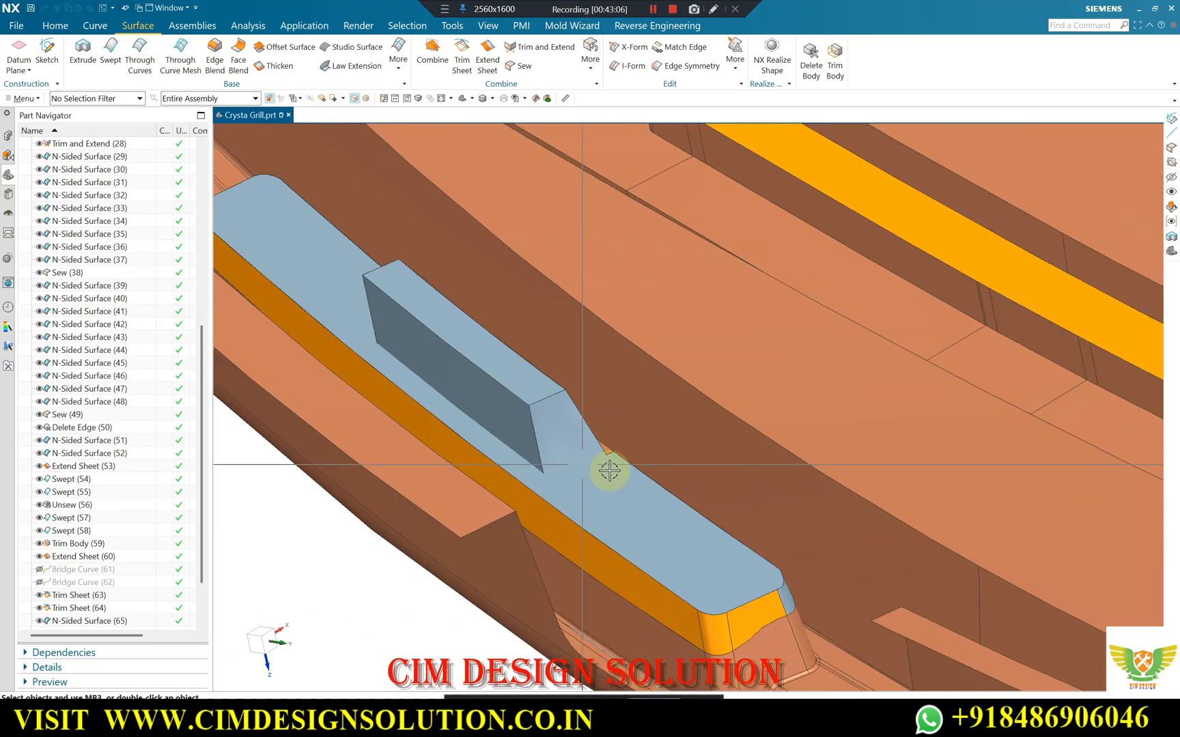
pyautogui.scroll(-1, 429, 327)
pyautogui.moveTo(429, 327); pyautogui.dragTo(587, 349, button='middle')
pyautogui.scroll(-2, 608, 356)
pyautogui.scroll(2, 622, 241)
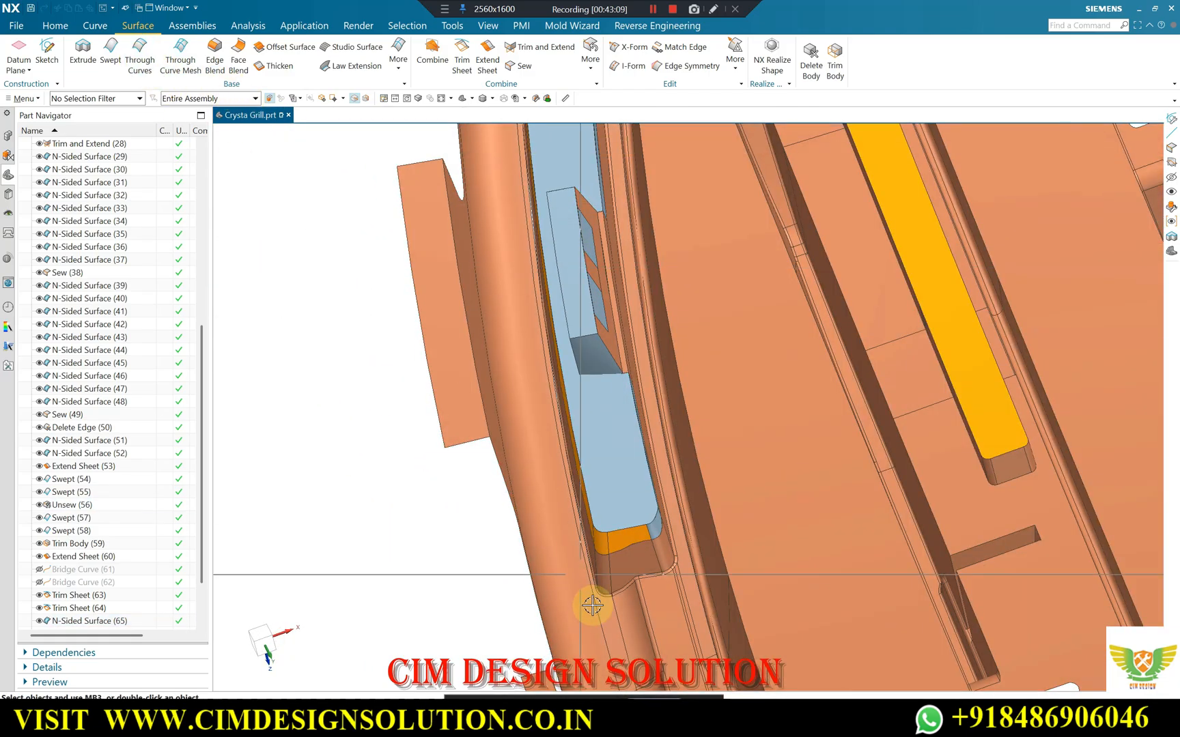
# Switch to the Google Meet window to check the participants' raised hands, then return to NX.
pyautogui.moveTo(635, 715)
pyautogui.click(580, 649)
pyautogui.scroll(-3, 1004, 437)
pyautogui.scroll(8, 1010, 440)
pyautogui.scroll(10, 1020, 443)
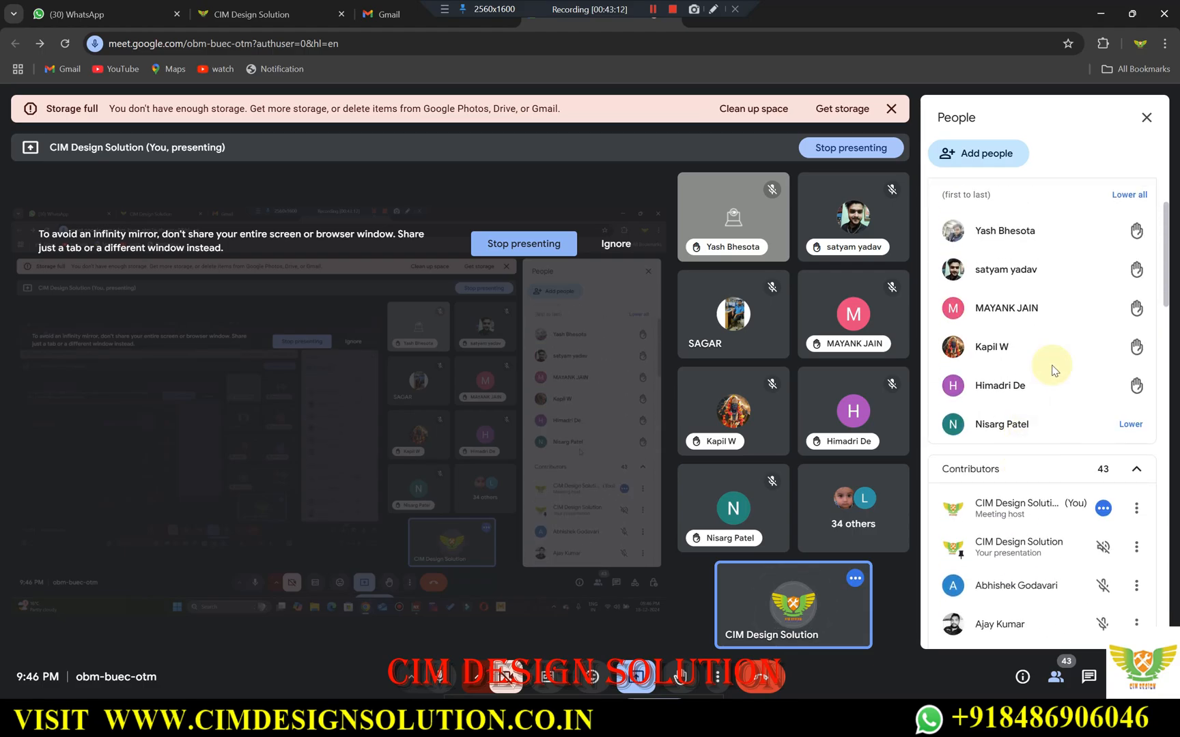
pyautogui.scroll(2, 1074, 271)
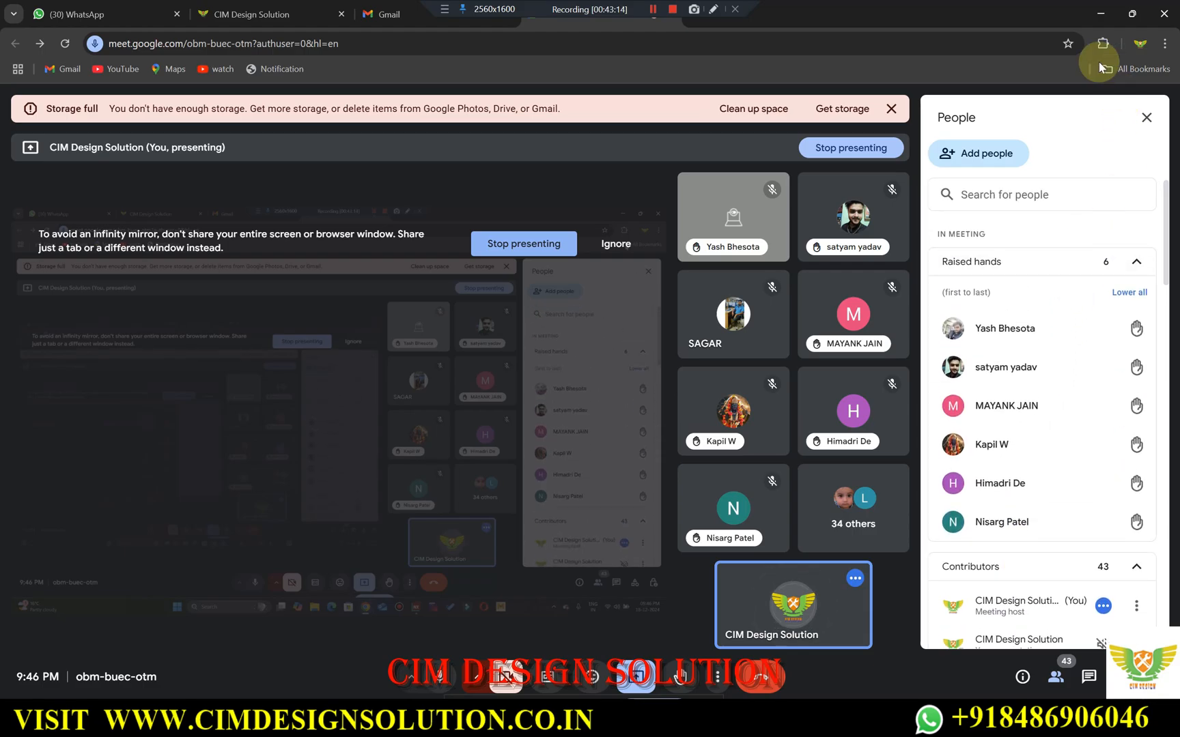
pyautogui.click(1104, 17)
# Sew the clip's top sheet to its side, end and notch sheets with body type Solid and 0.0100 tolerance.
pyautogui.moveTo(587, 322); pyautogui.dragTo(596, 347, button='middle')
pyautogui.scroll(3, 609, 334)
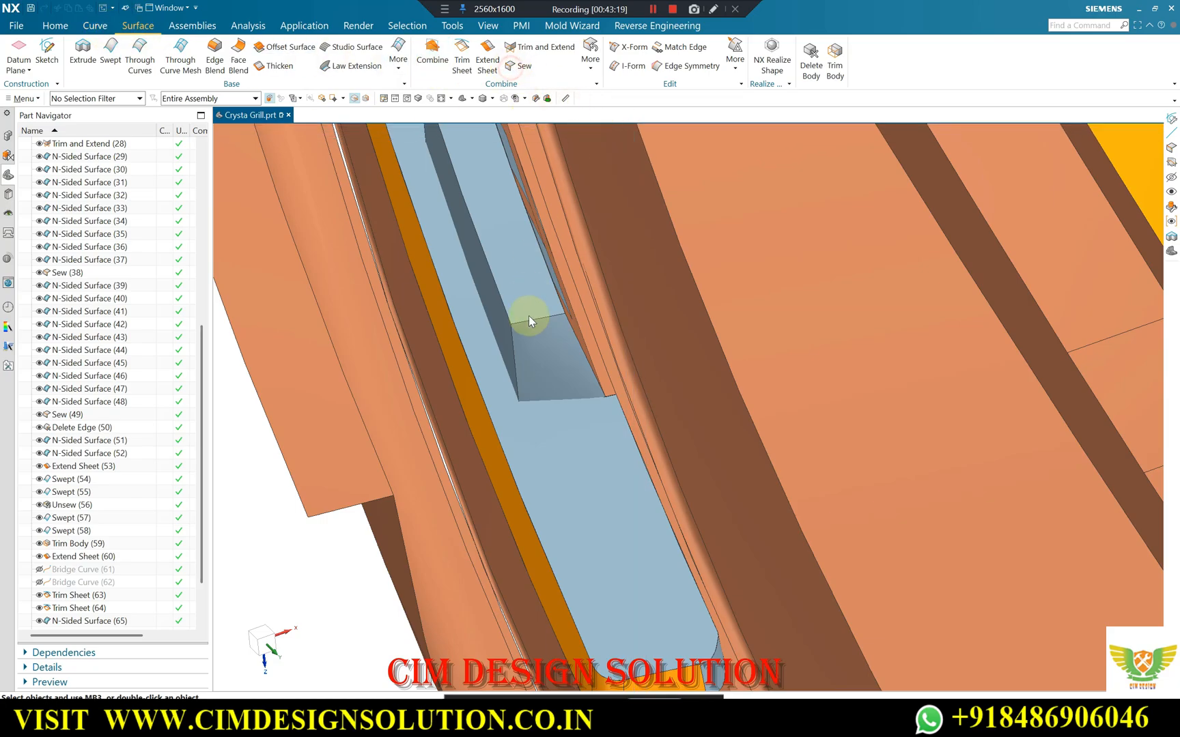
pyautogui.click(522, 279)
pyautogui.click(553, 348)
pyautogui.click(504, 327)
pyautogui.scroll(-2, 680, 460)
pyautogui.moveTo(688, 407); pyautogui.dragTo(565, 326, button='middle')
pyautogui.scroll(3, 531, 177)
pyautogui.scroll(-1, 711, 324)
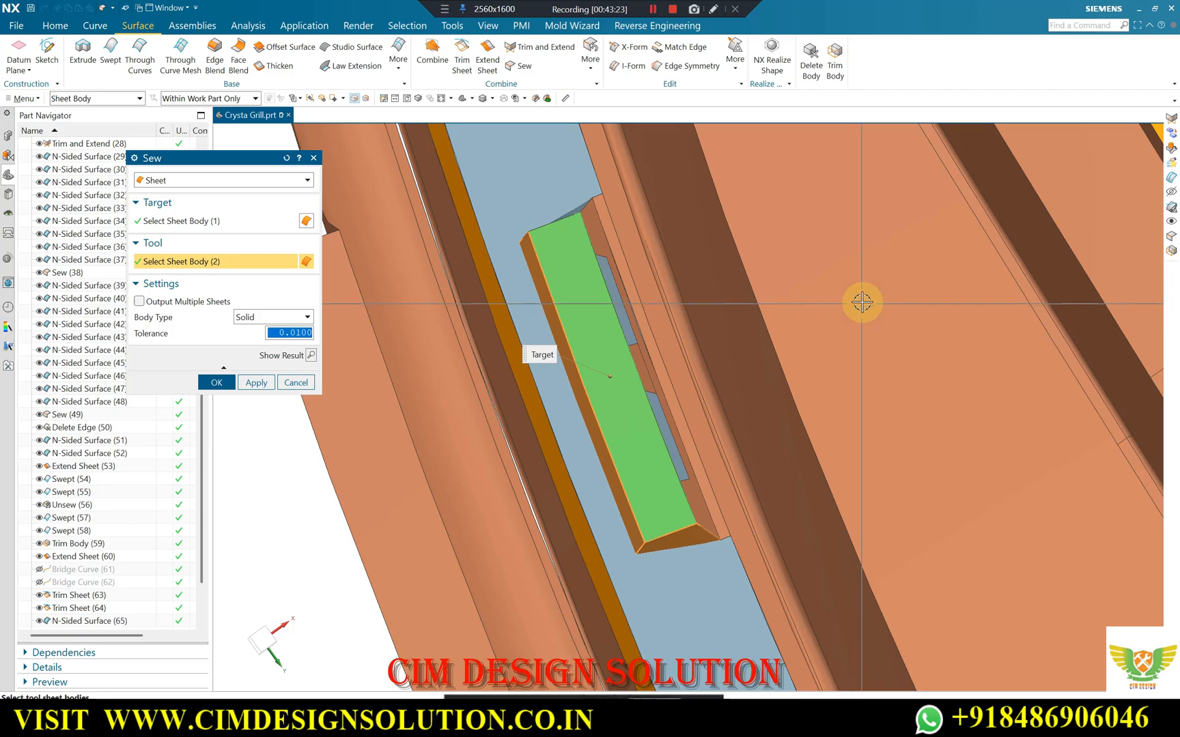
pyautogui.press('F8')
pyautogui.scroll(-1, 722, 271)
pyautogui.scroll(4, 806, 172)
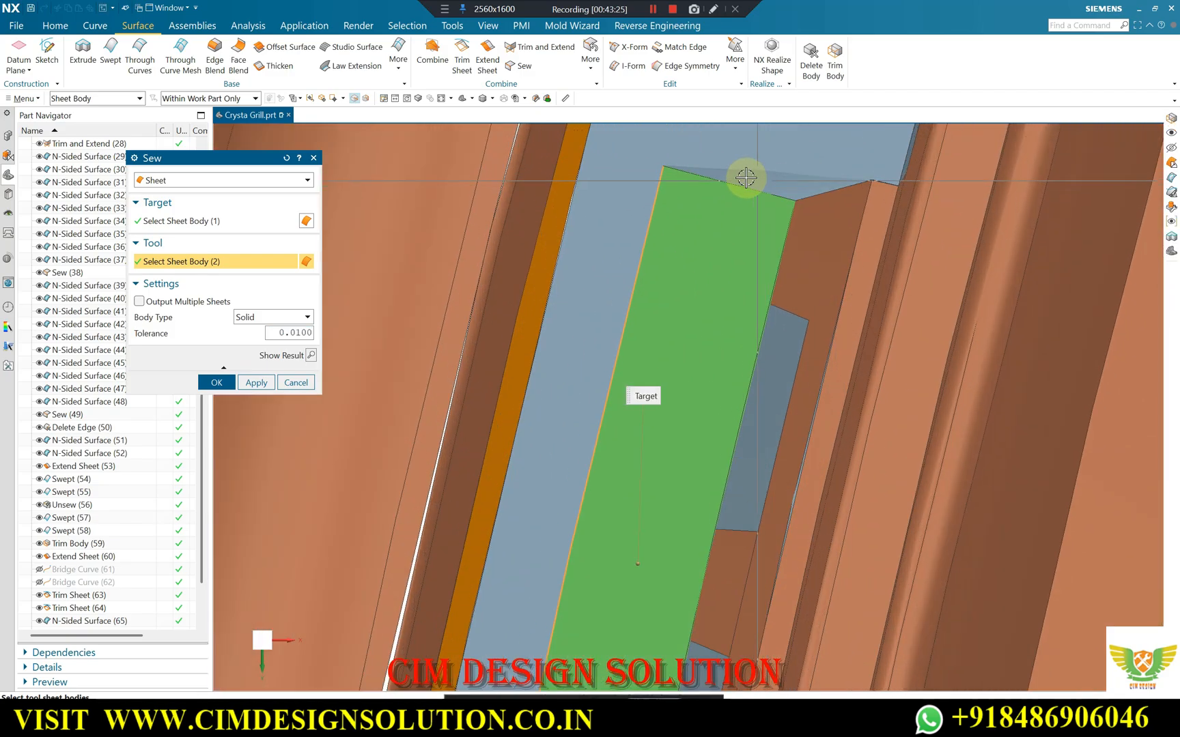
pyautogui.scroll(-3, 770, 196)
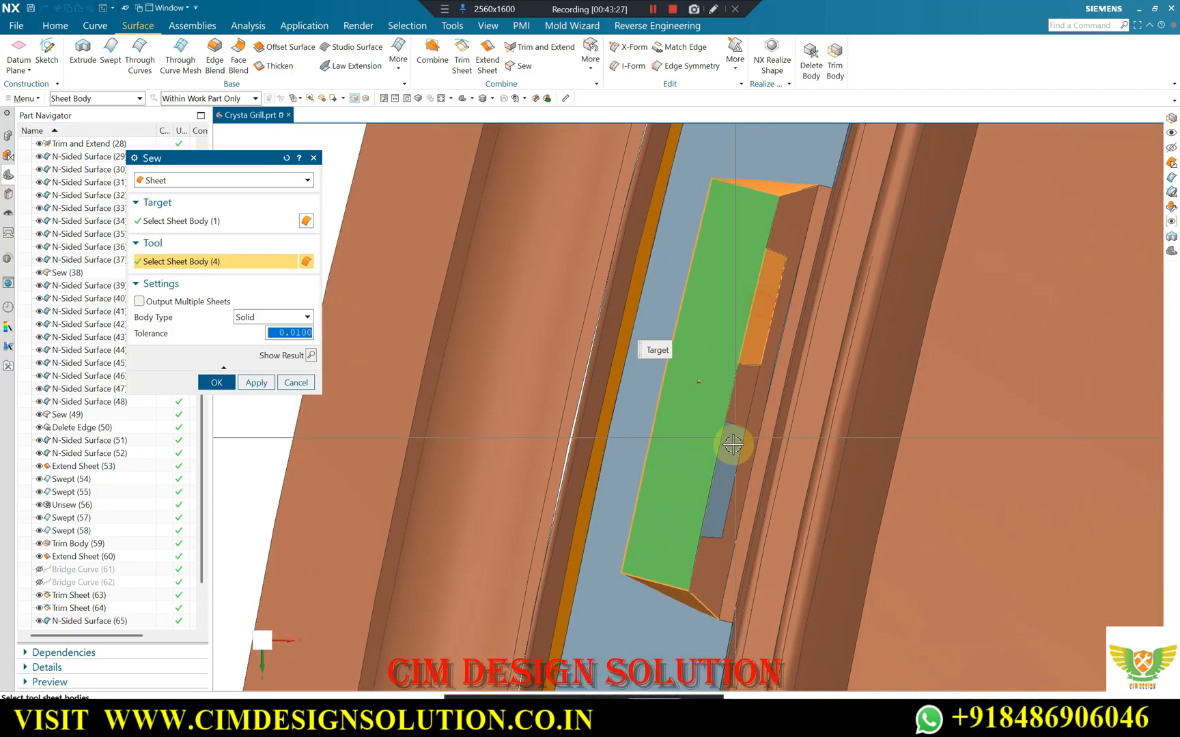
pyautogui.click(217, 381)
# Trim the sewn clip body and the slot's patch surface into one corner with Make Corner, reversing both the target and tool directions.
pyautogui.scroll(-2, 664, 260)
pyautogui.moveTo(664, 259); pyautogui.dragTo(679, 239, button='middle')
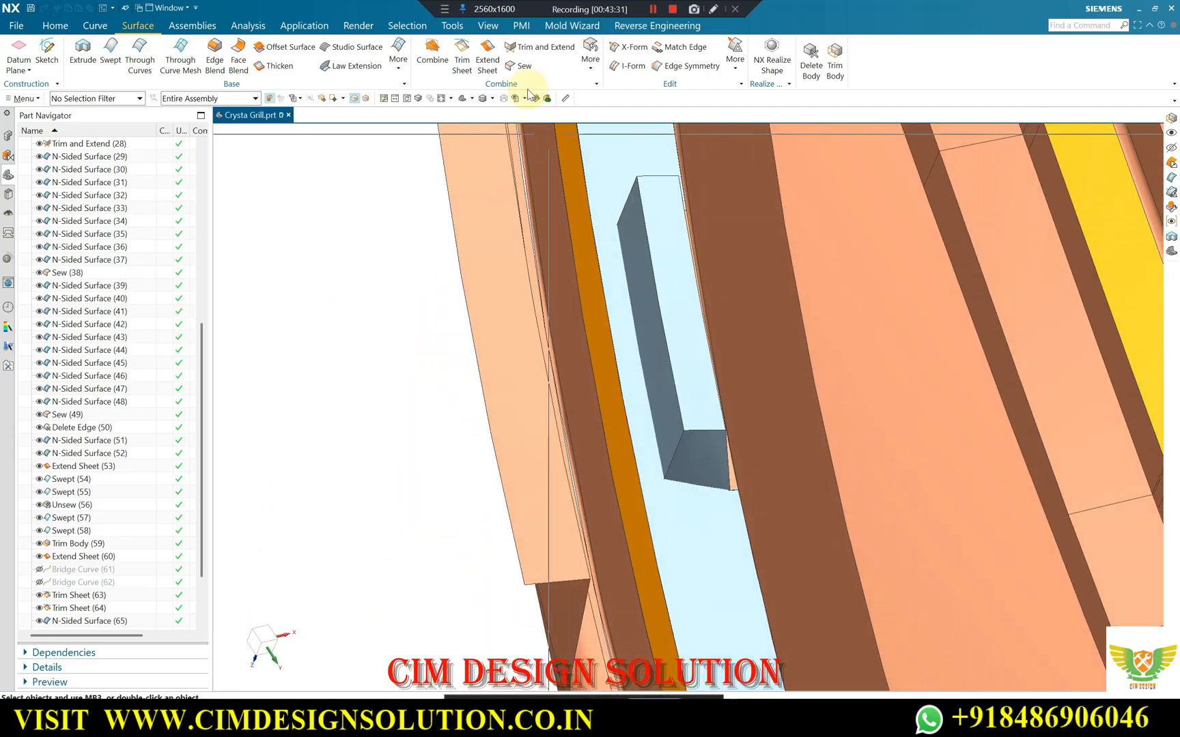
pyautogui.click(658, 211)
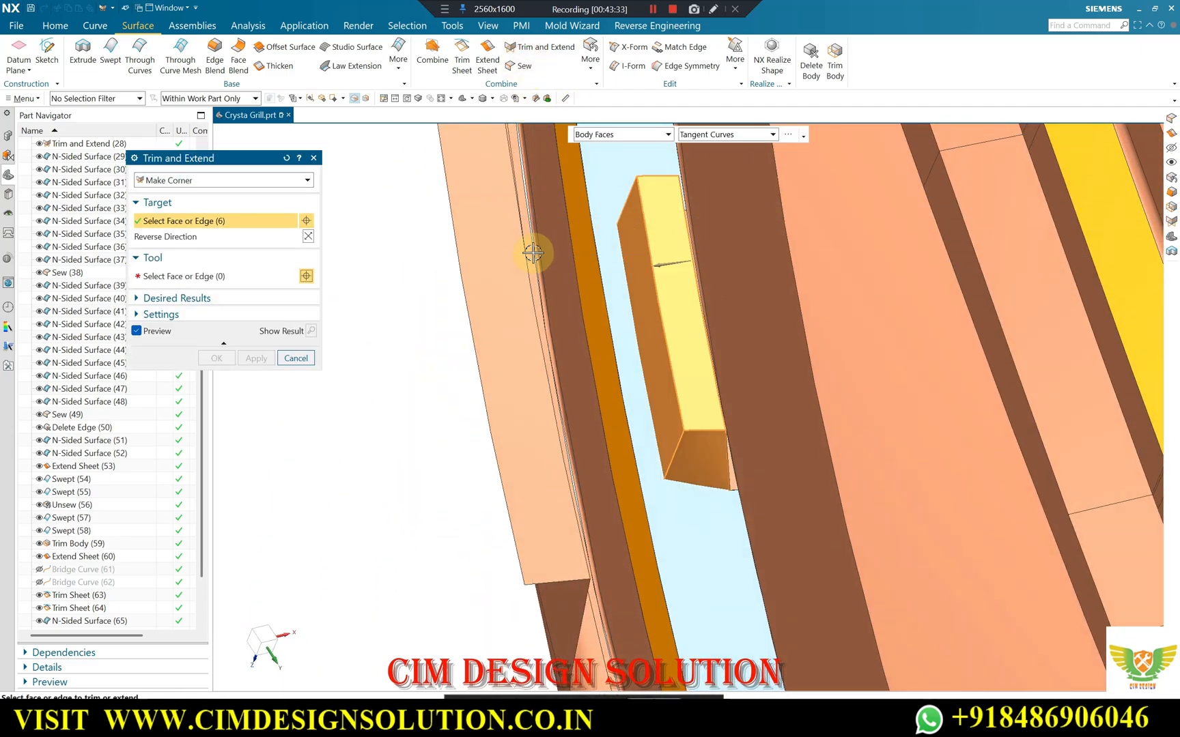
pyautogui.click(581, 252)
pyautogui.click(308, 291)
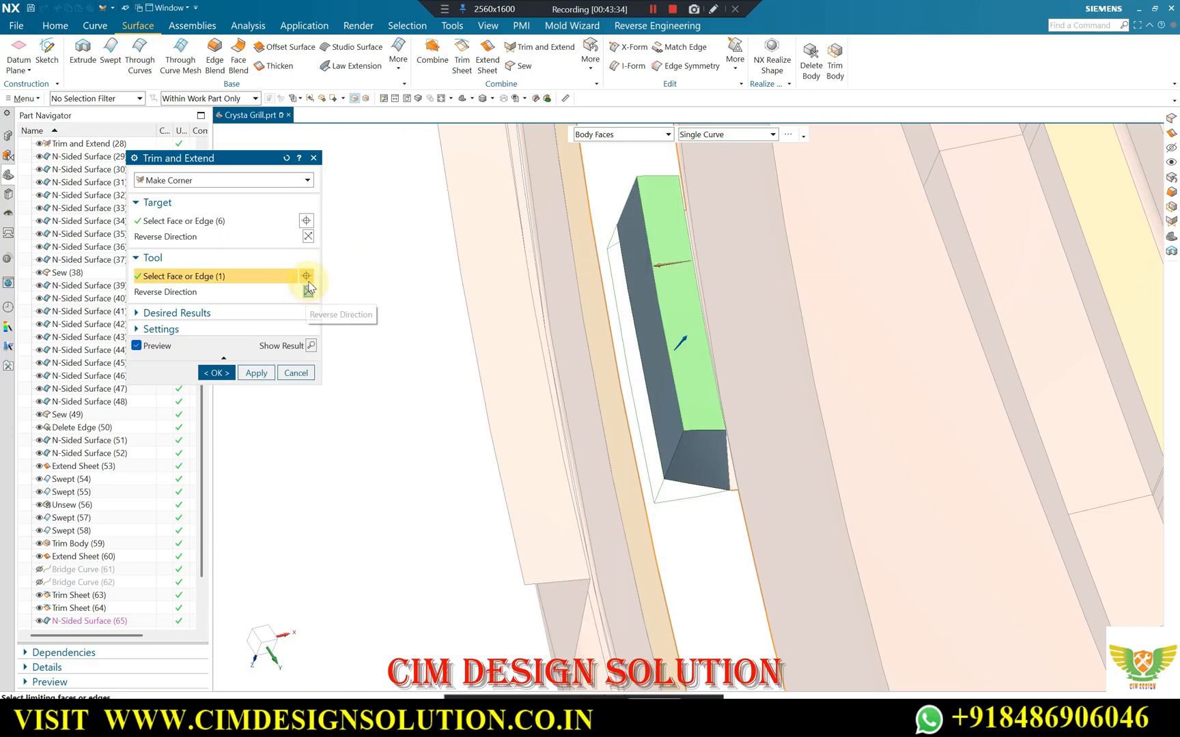
pyautogui.click(308, 236)
pyautogui.click(216, 372)
# Draft the clip's long side wall by 3° using its outer lengthwise edge as the stationary edge.
pyautogui.moveTo(645, 255); pyautogui.dragTo(552, 425, button='middle')
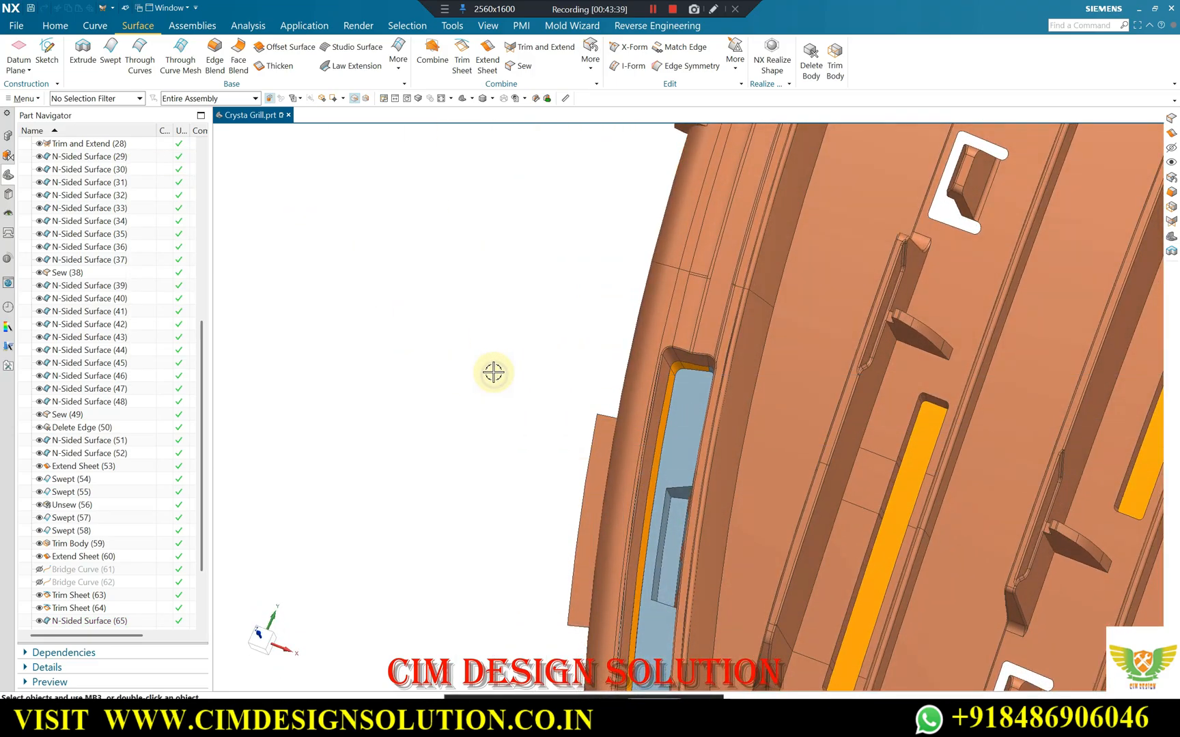
pyautogui.press('F8')
pyautogui.scroll(-2, 582, 289)
pyautogui.scroll(5, 729, 586)
pyautogui.moveTo(607, 269)
pyautogui.mouseDown(button='middle')
pyautogui.moveTo(584, 232)
pyautogui.moveTo(589, 274)
pyautogui.mouseUp(button='middle')
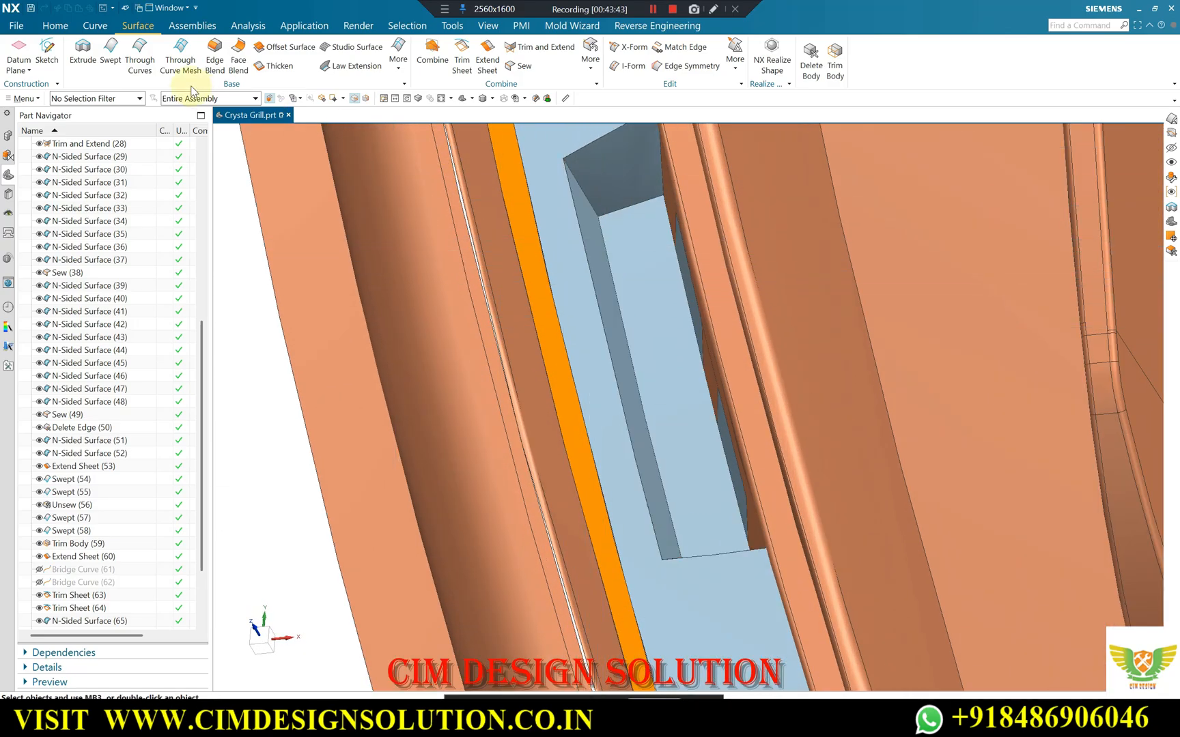
pyautogui.click(57, 27)
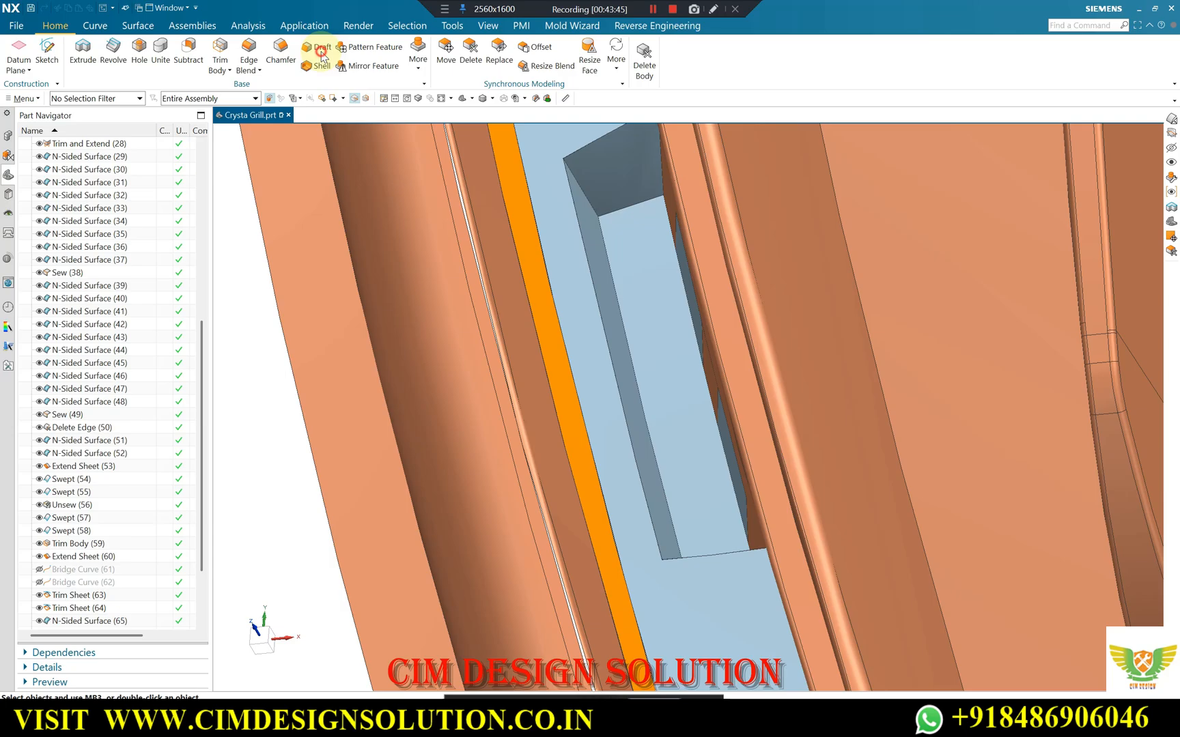
pyautogui.click(681, 398)
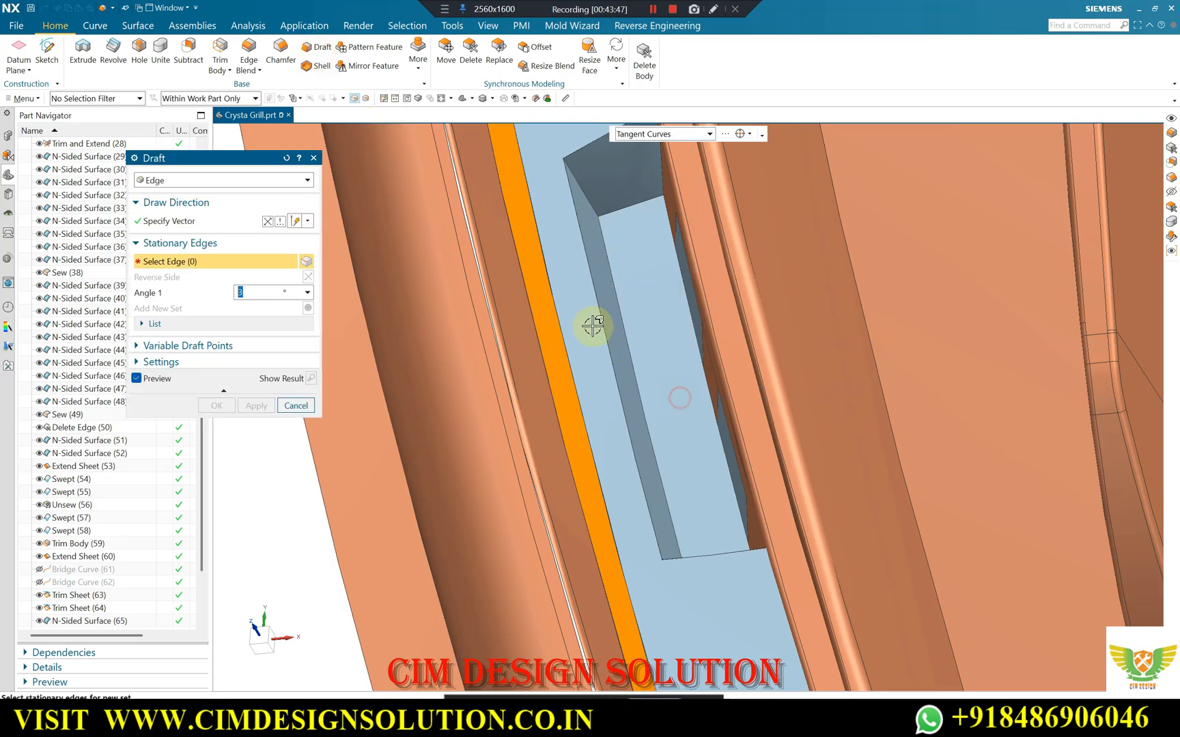
pyautogui.click(598, 315)
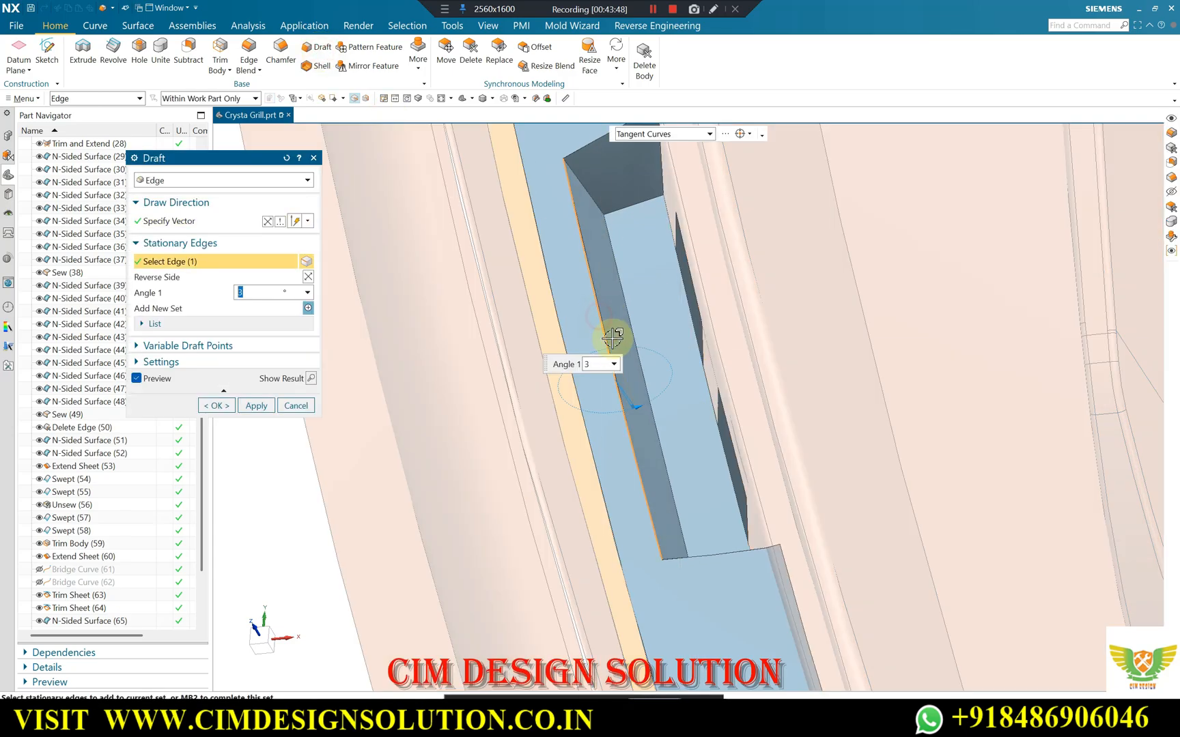
pyautogui.click(216, 405)
# Round the two corner edges between the clip's long side wall and end walls with a circular G1 Edge Blend.
pyautogui.scroll(4, 539, 273)
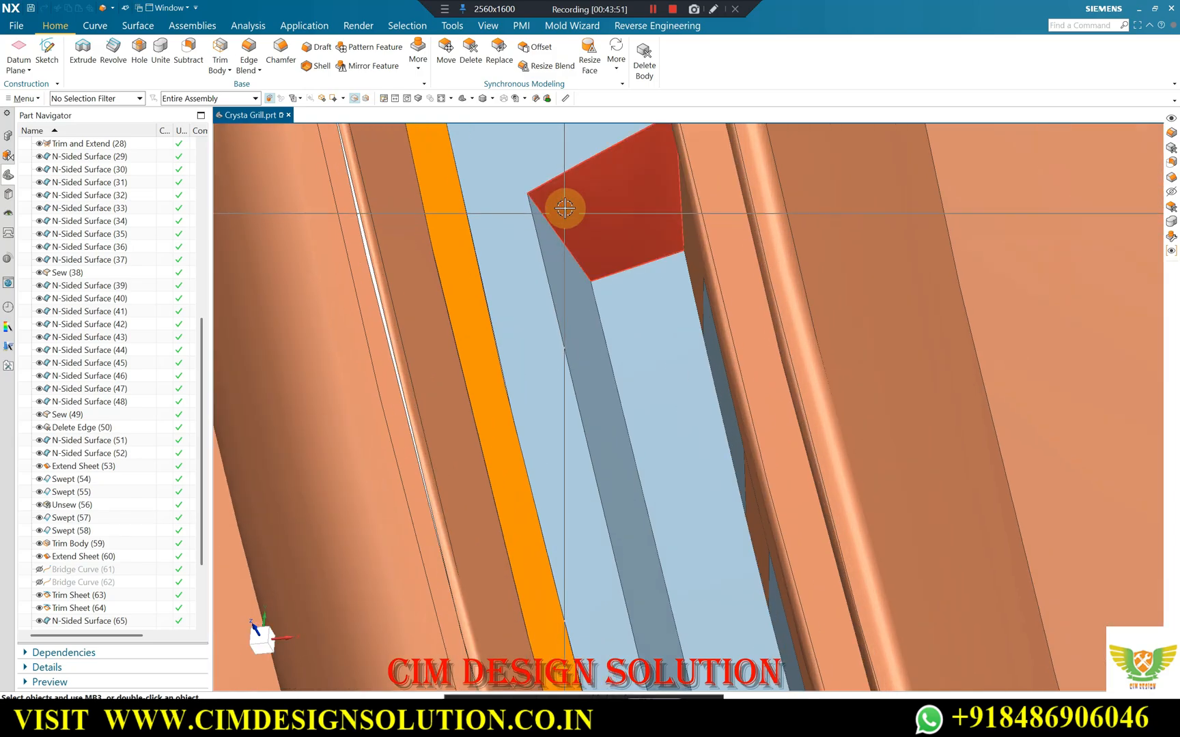
pyautogui.moveTo(563, 242); pyautogui.dragTo(591, 233, button='middle')
pyautogui.click(525, 234)
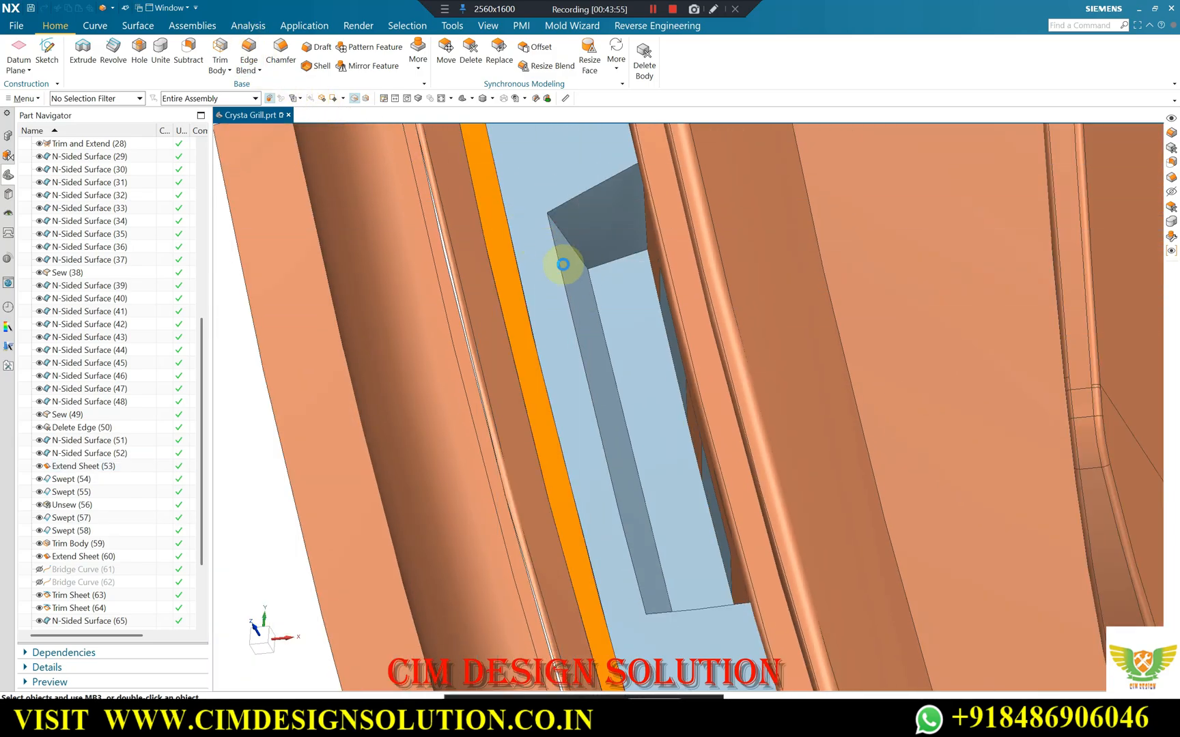
pyautogui.press('b')
pyautogui.click(566, 237)
pyautogui.moveTo(573, 241); pyautogui.dragTo(616, 364, button='middle')
pyautogui.click(583, 261)
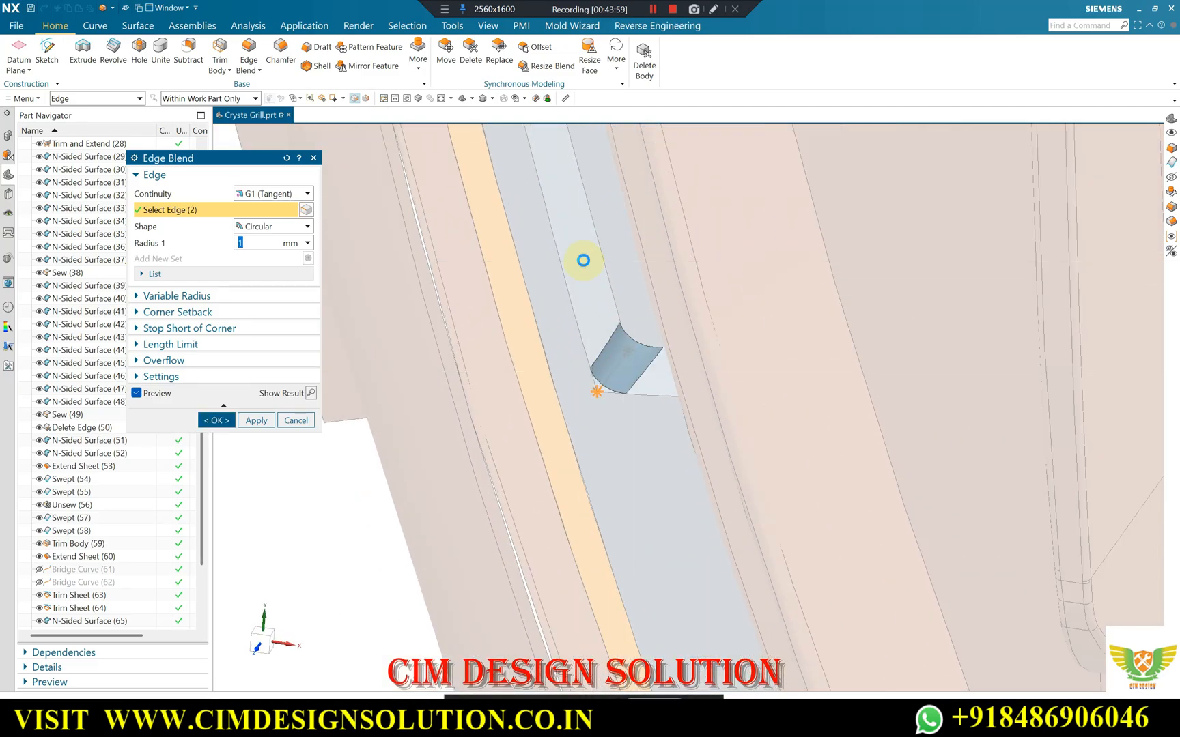
pyautogui.middleClick(583, 260)
# Examine the blended clip patch and its slot from several angles.
pyautogui.moveTo(580, 258); pyautogui.dragTo(788, 293, button='middle')
pyautogui.press('F8')
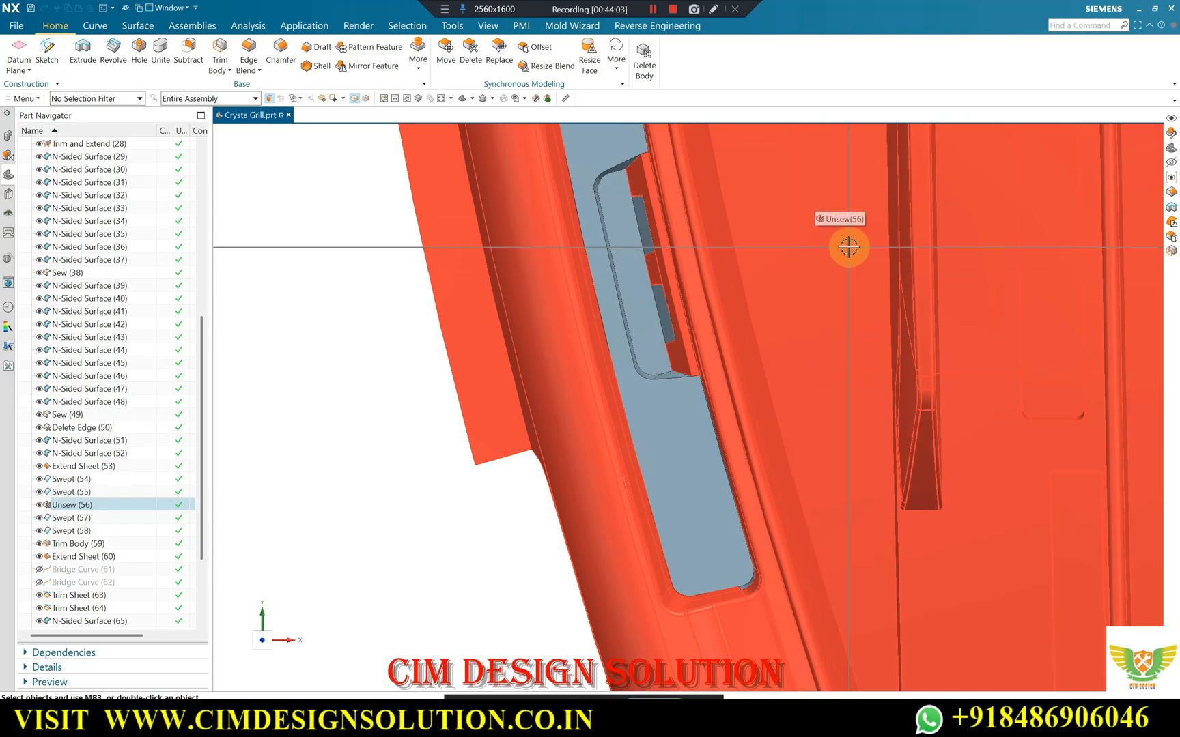
pyautogui.scroll(2, 658, 185)
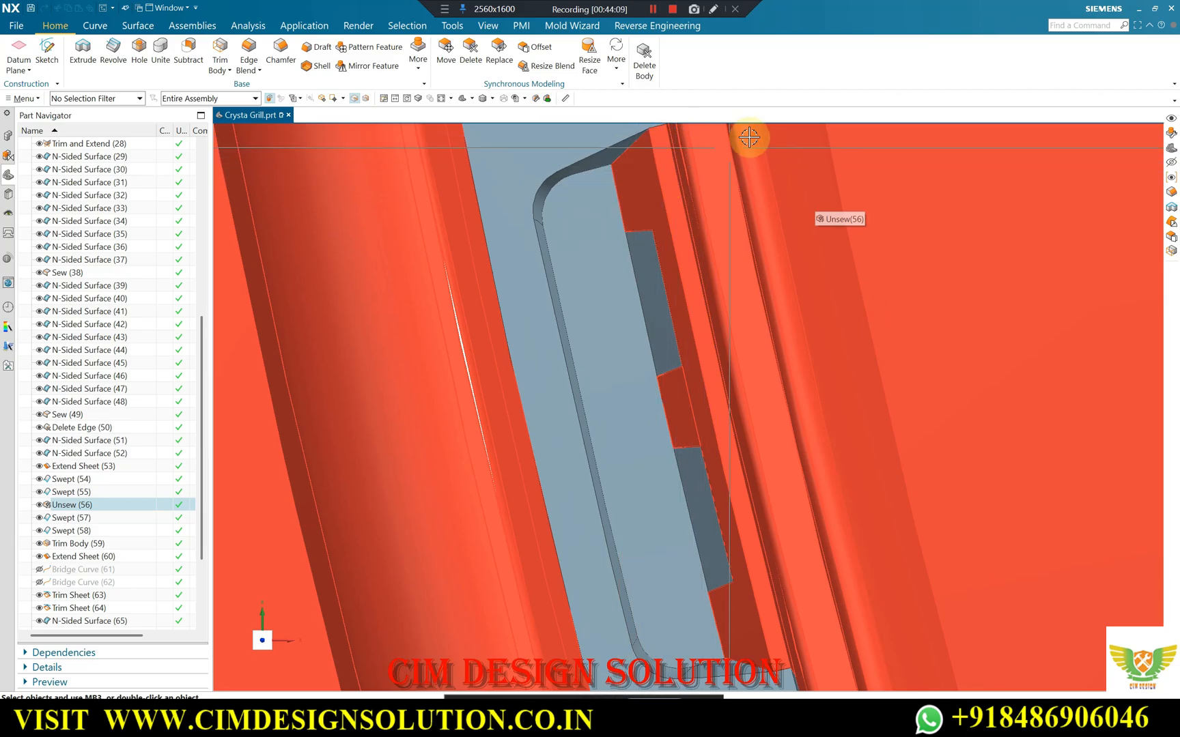
pyautogui.scroll(-6, 695, 215)
pyautogui.moveTo(645, 295); pyautogui.dragTo(796, 336, button='middle')
pyautogui.scroll(-8, 796, 336)
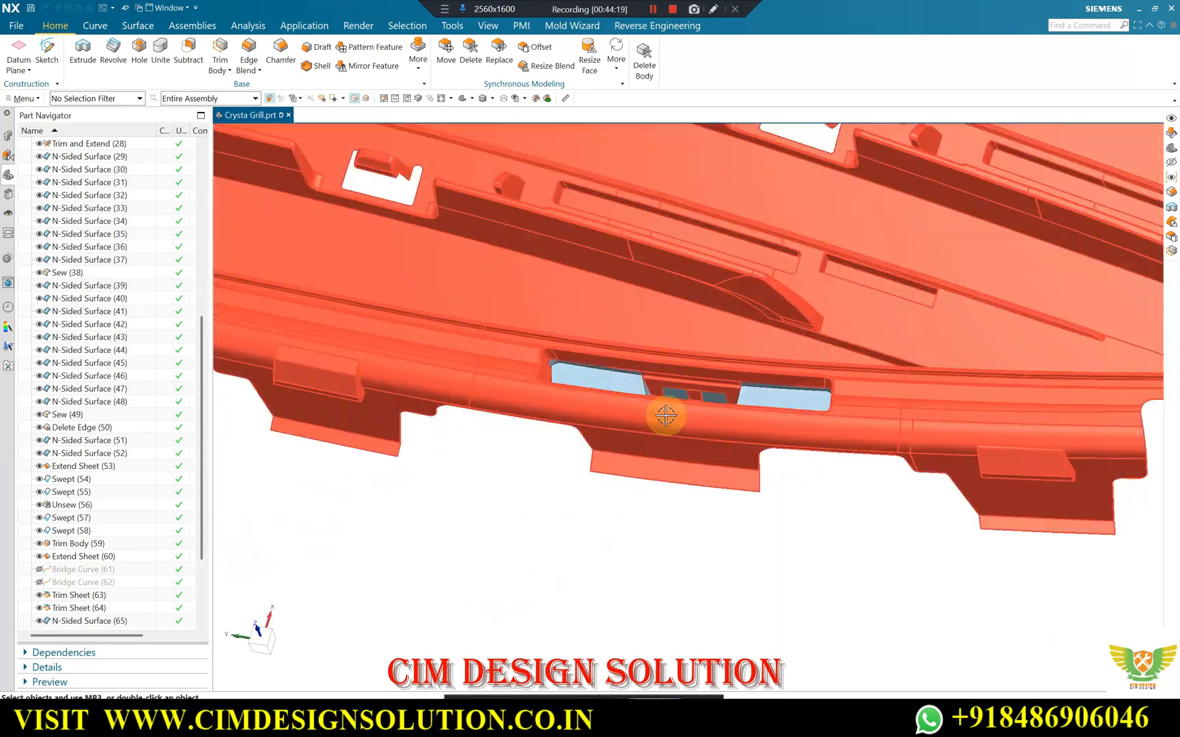
pyautogui.moveTo(665, 415); pyautogui.dragTo(658, 453, button='middle')
pyautogui.scroll(5, 663, 437)
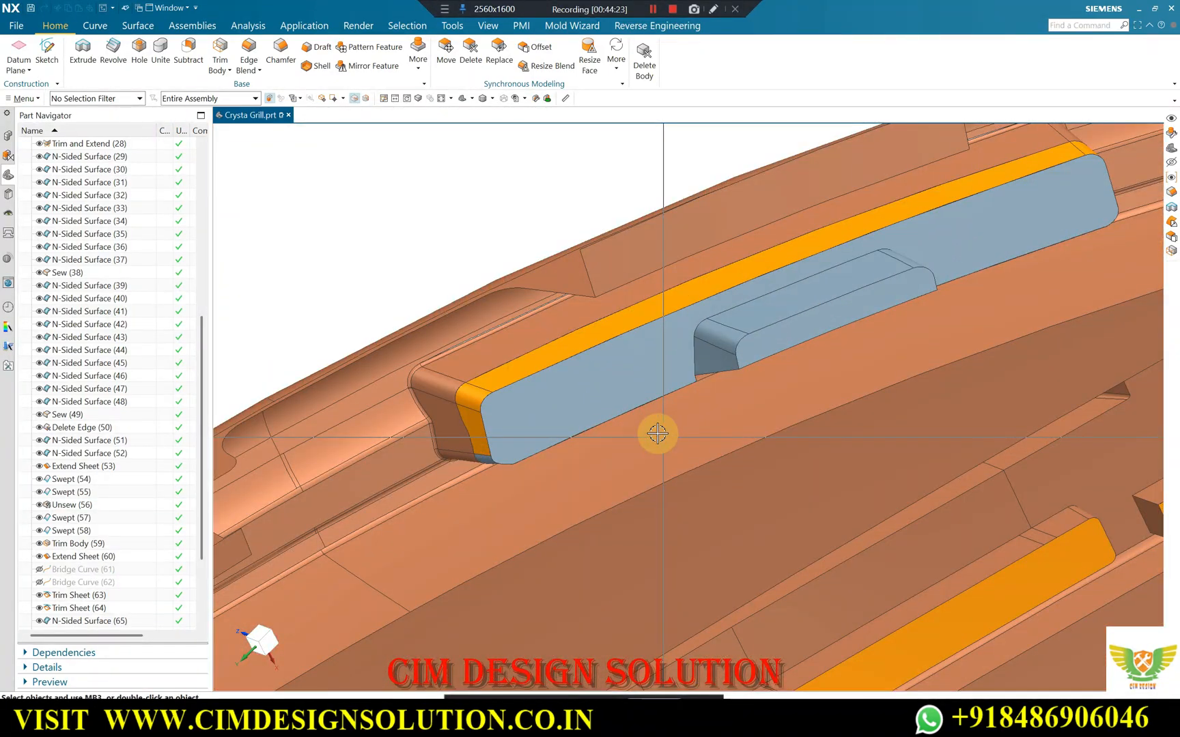
# Recolour the orange wall faces around the slot patch by inheriting the display of the blue patch face.
pyautogui.hotkey('ctrl', 'j')
pyautogui.click(107, 99)
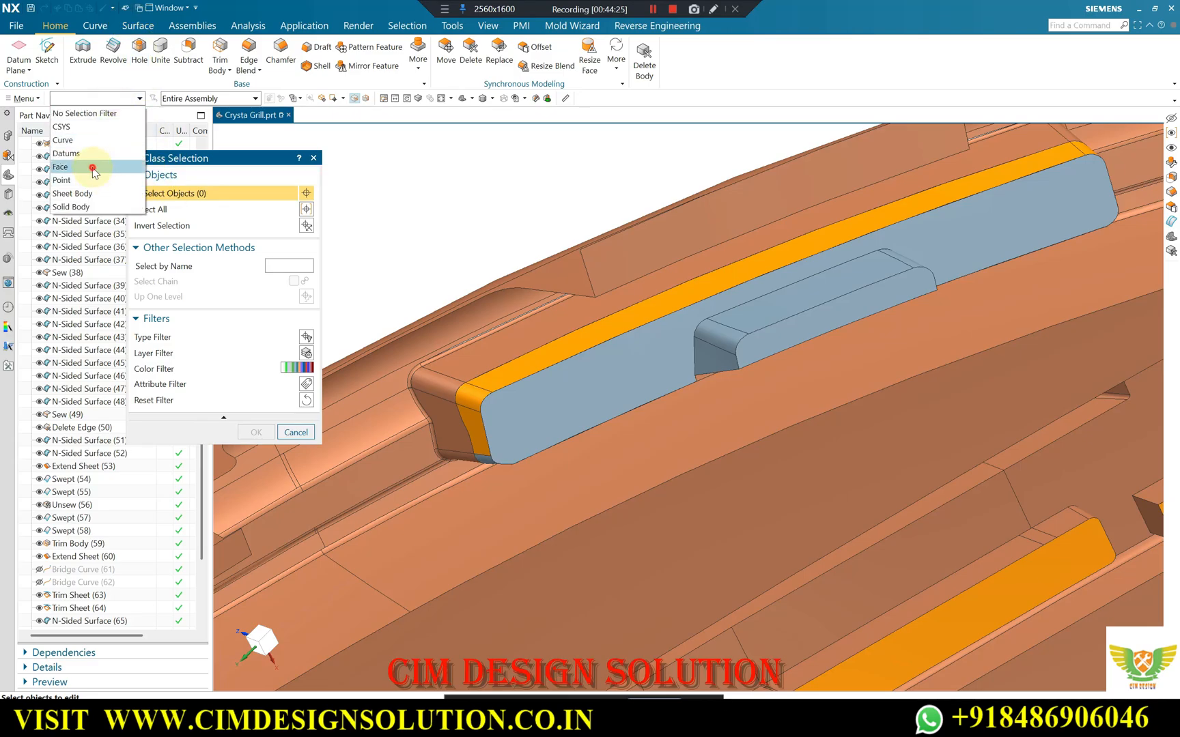
pyautogui.click(93, 168)
pyautogui.moveTo(811, 322); pyautogui.dragTo(710, 328, button='middle')
pyautogui.scroll(-2, 710, 328)
pyautogui.scroll(3, 971, 203)
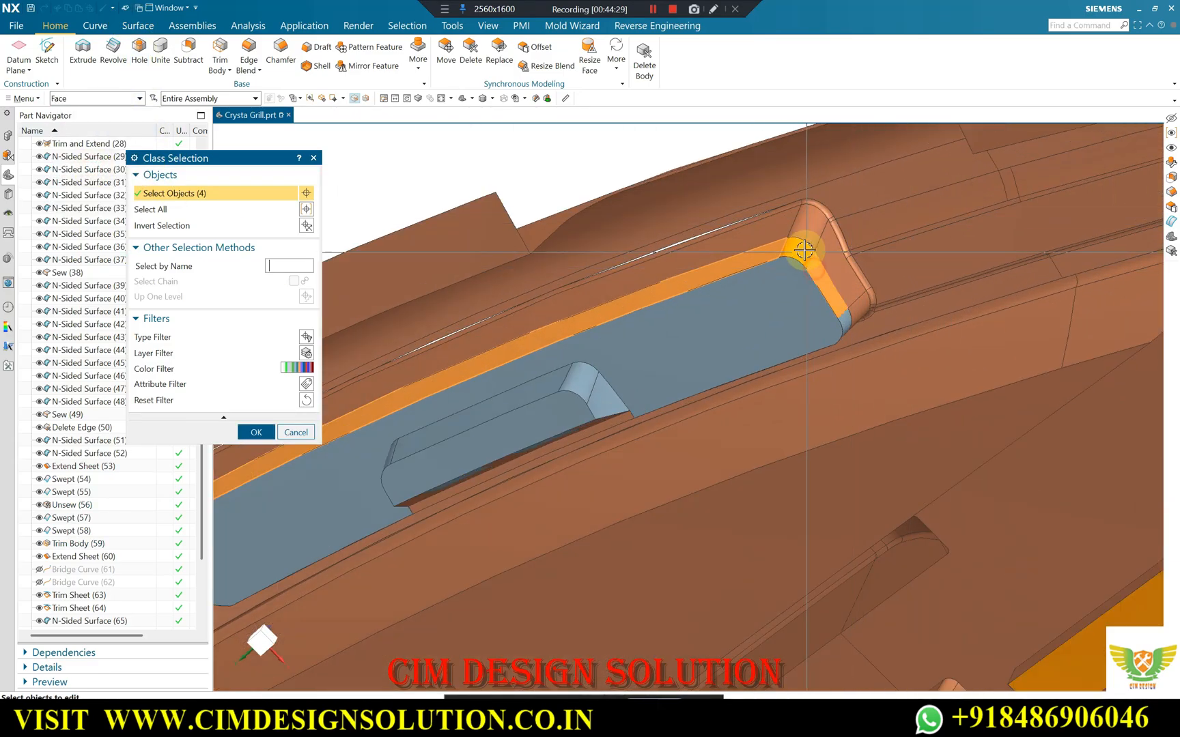
pyautogui.middleClick(379, 434)
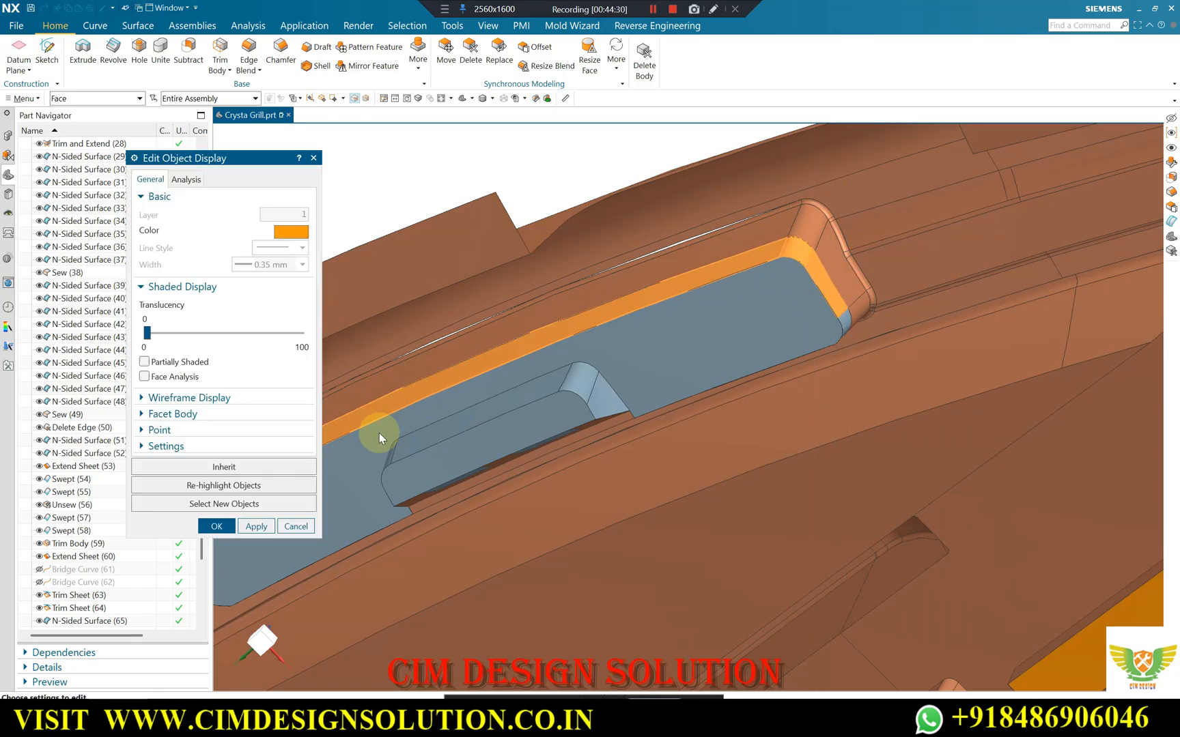
pyautogui.click(270, 466)
pyautogui.click(691, 345)
pyautogui.middleClick(655, 329)
pyautogui.middleClick(598, 303)
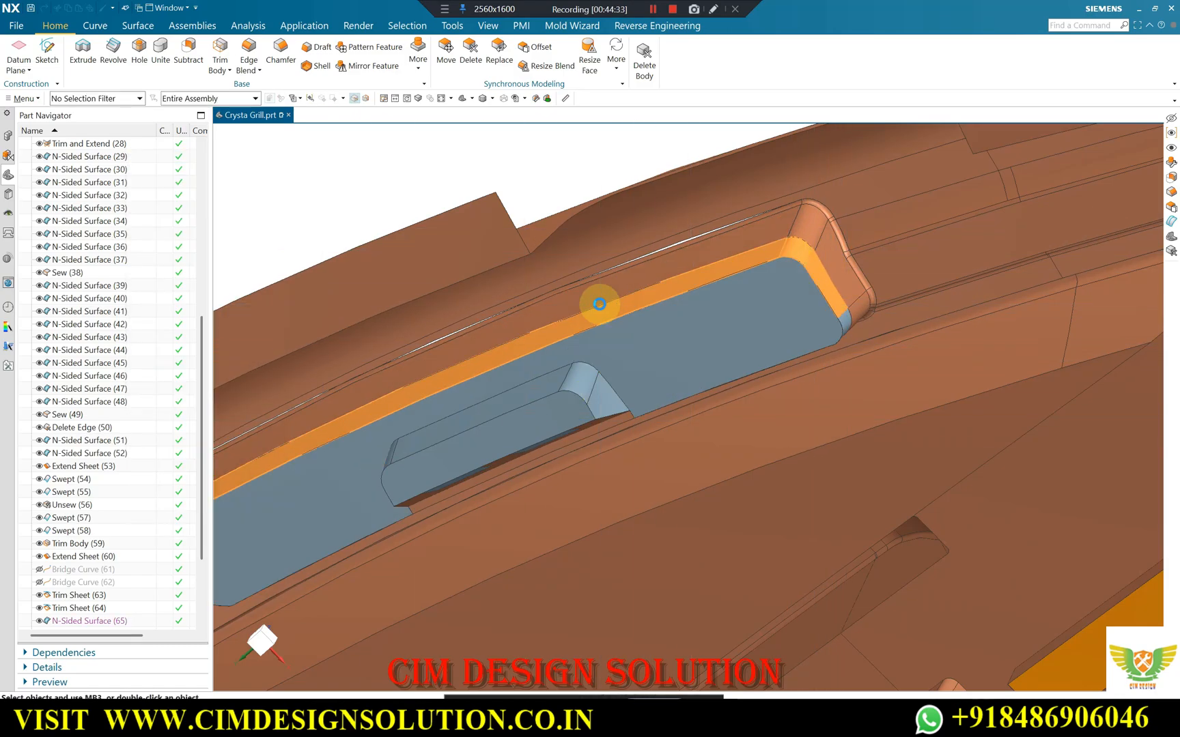
# Examine the perimeter slots across the whole grille and compare the open ones with the patched clip slot.
pyautogui.scroll(-5, 783, 314)
pyautogui.moveTo(782, 313); pyautogui.dragTo(835, 258, button='middle')
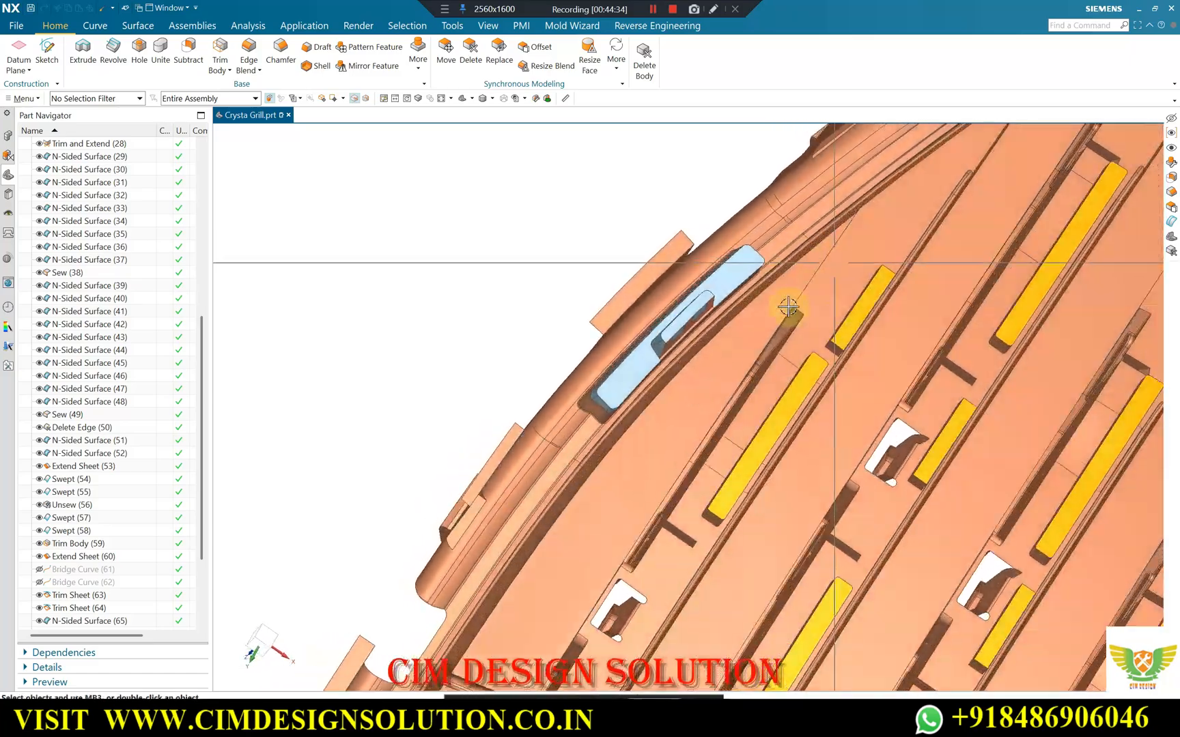
pyautogui.scroll(3, 684, 329)
pyautogui.scroll(-2, 666, 274)
pyautogui.moveTo(687, 409); pyautogui.dragTo(882, 230, button='middle')
pyautogui.moveTo(788, 367); pyautogui.dragTo(788, 429, button='middle')
pyautogui.scroll(2, 986, 338)
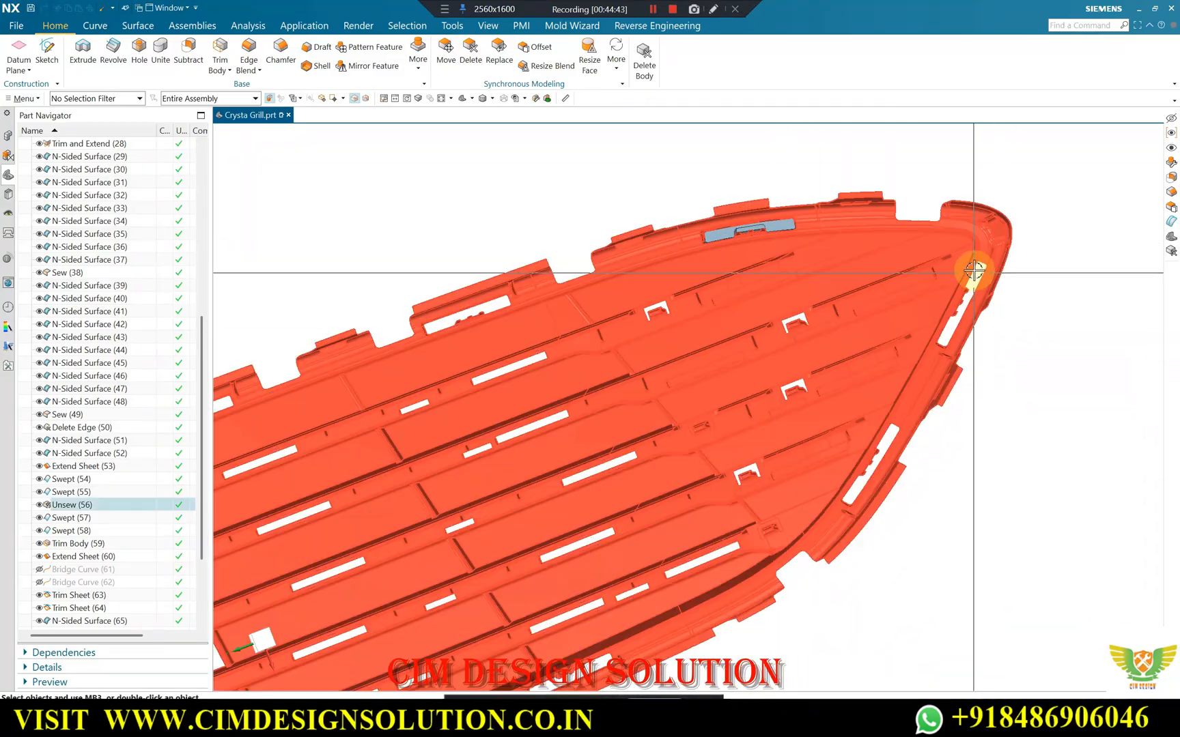
pyautogui.scroll(-3, 903, 369)
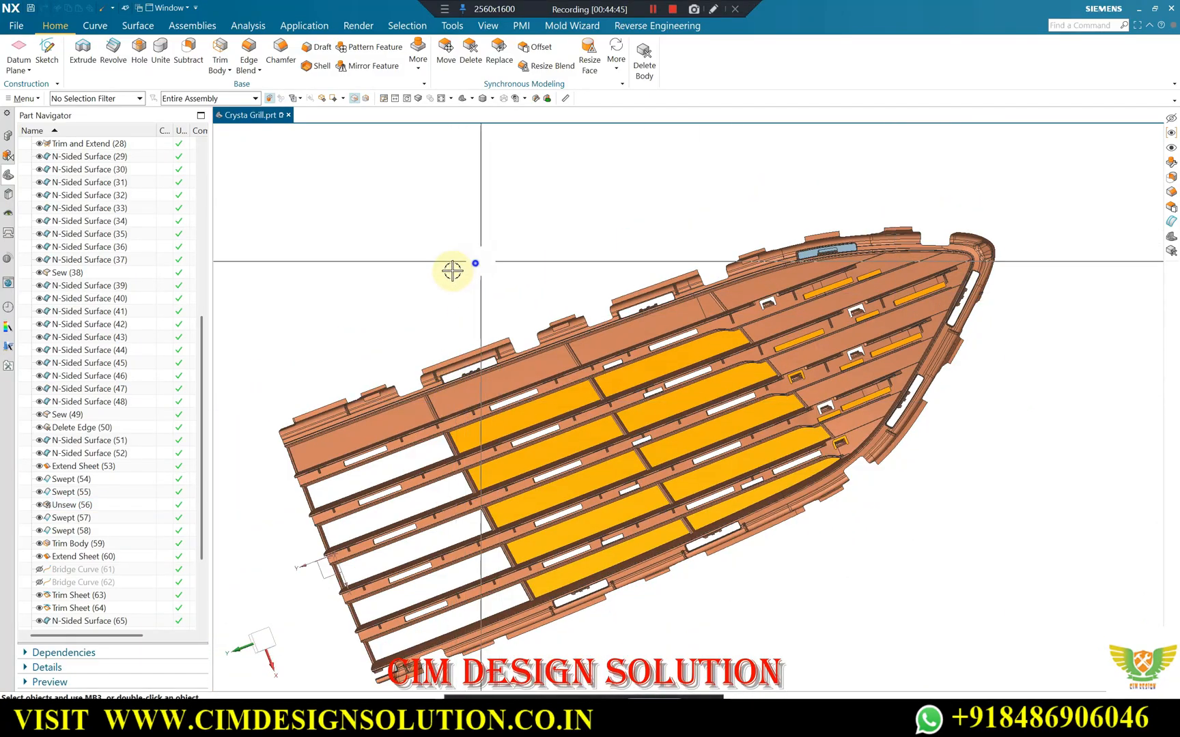
pyautogui.press('F8')
pyautogui.scroll(5, 489, 283)
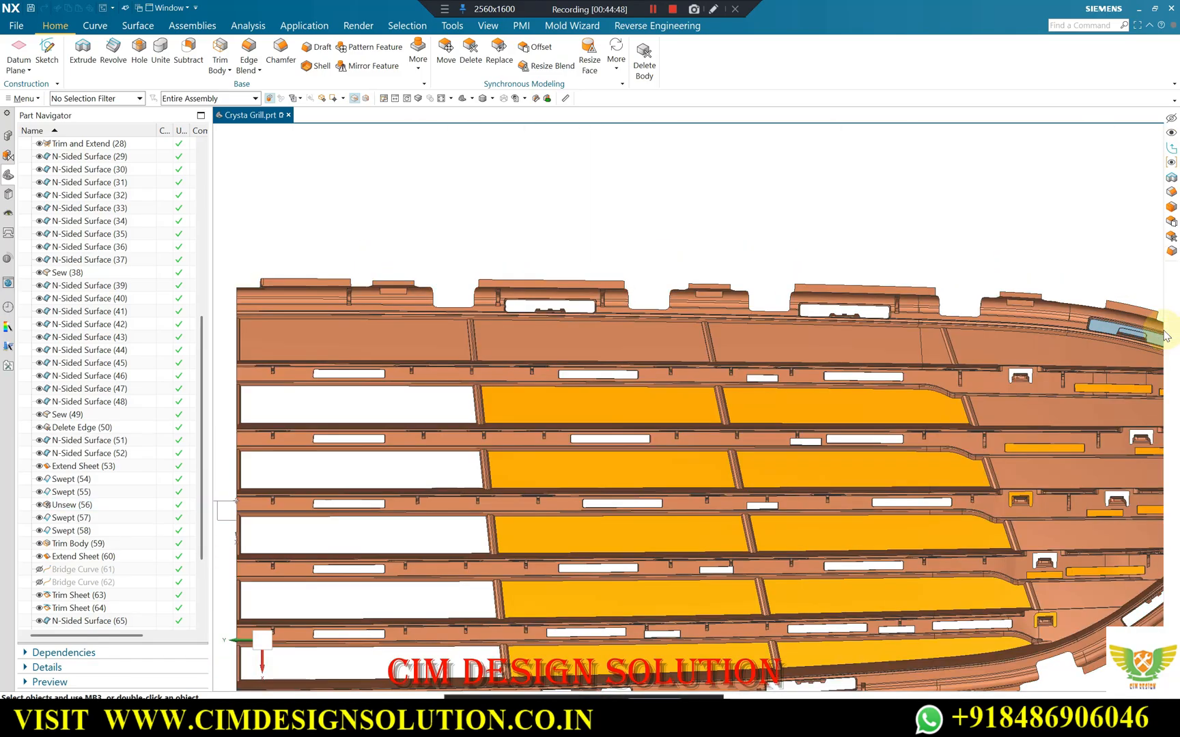
pyautogui.scroll(3, 1113, 331)
pyautogui.moveTo(1066, 311); pyautogui.dragTo(1118, 331, button='middle')
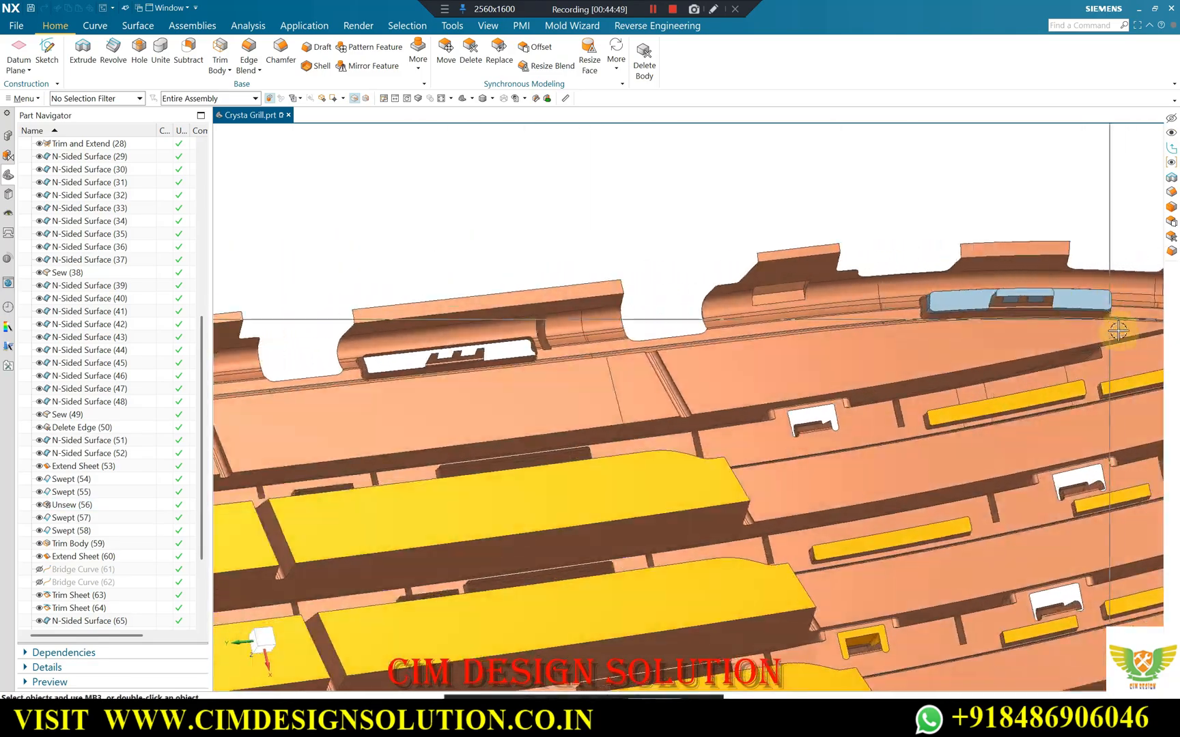
pyautogui.scroll(7, 1091, 319)
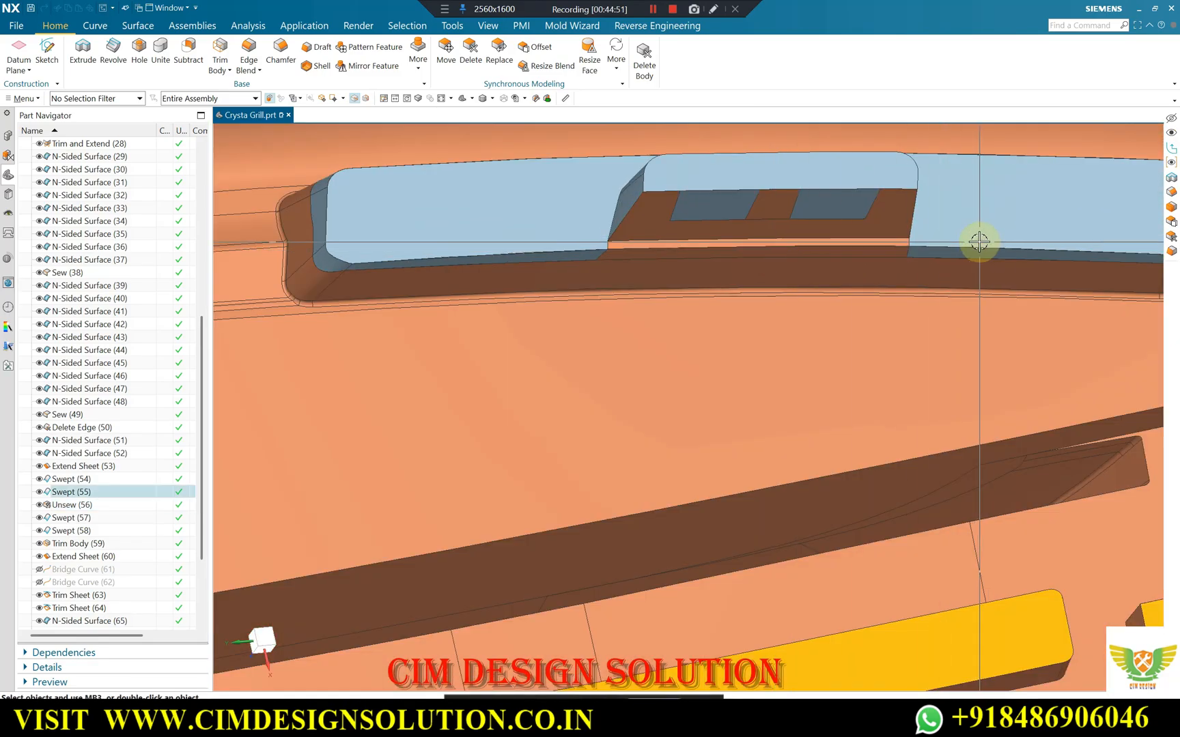
pyautogui.scroll(-10, 978, 241)
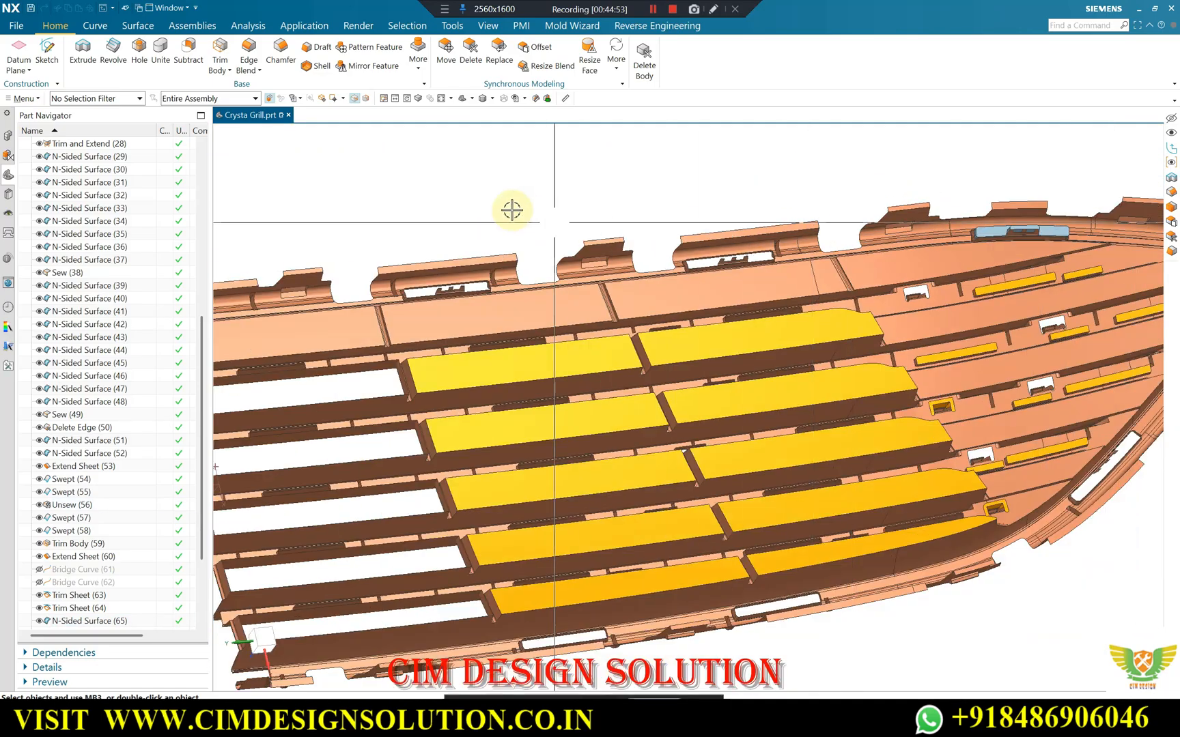
# Examine the open perimeter slots and clip notches around the whole grille from several angles.
pyautogui.moveTo(387, 197); pyautogui.dragTo(480, 309, button='middle')
pyautogui.scroll(1, 493, 311)
pyautogui.scroll(4, 481, 309)
pyautogui.scroll(-5, 600, 258)
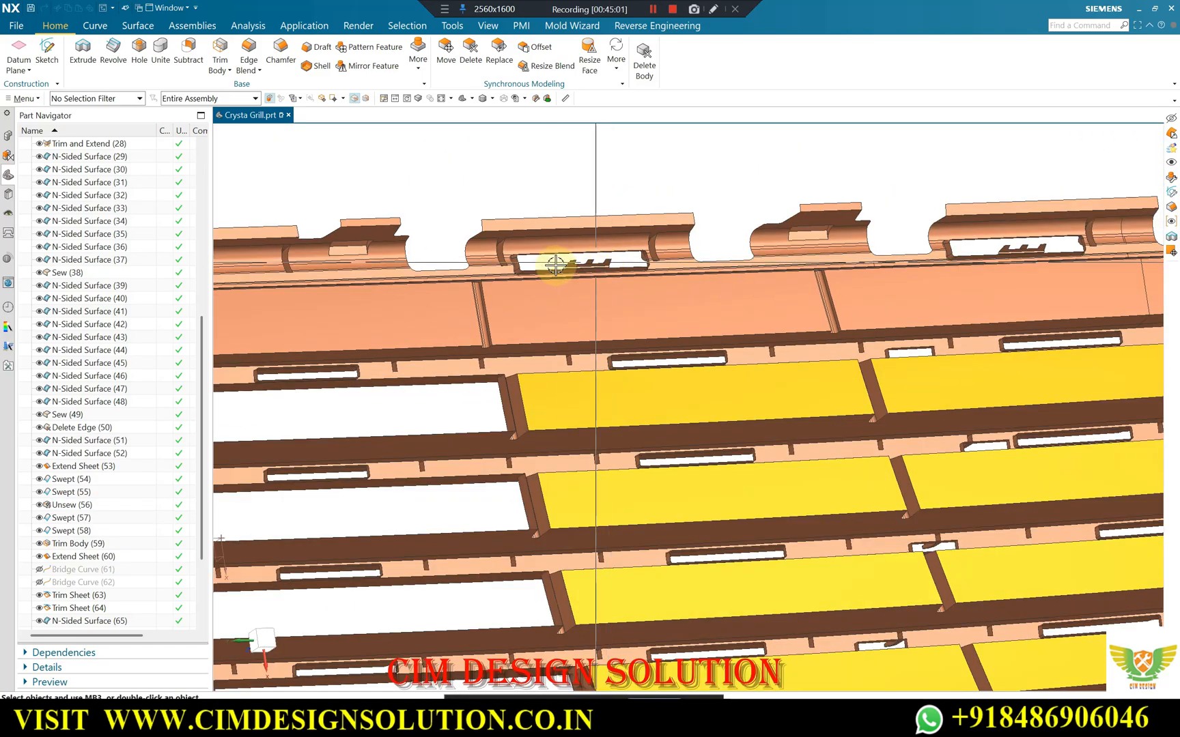
pyautogui.scroll(-5, 631, 220)
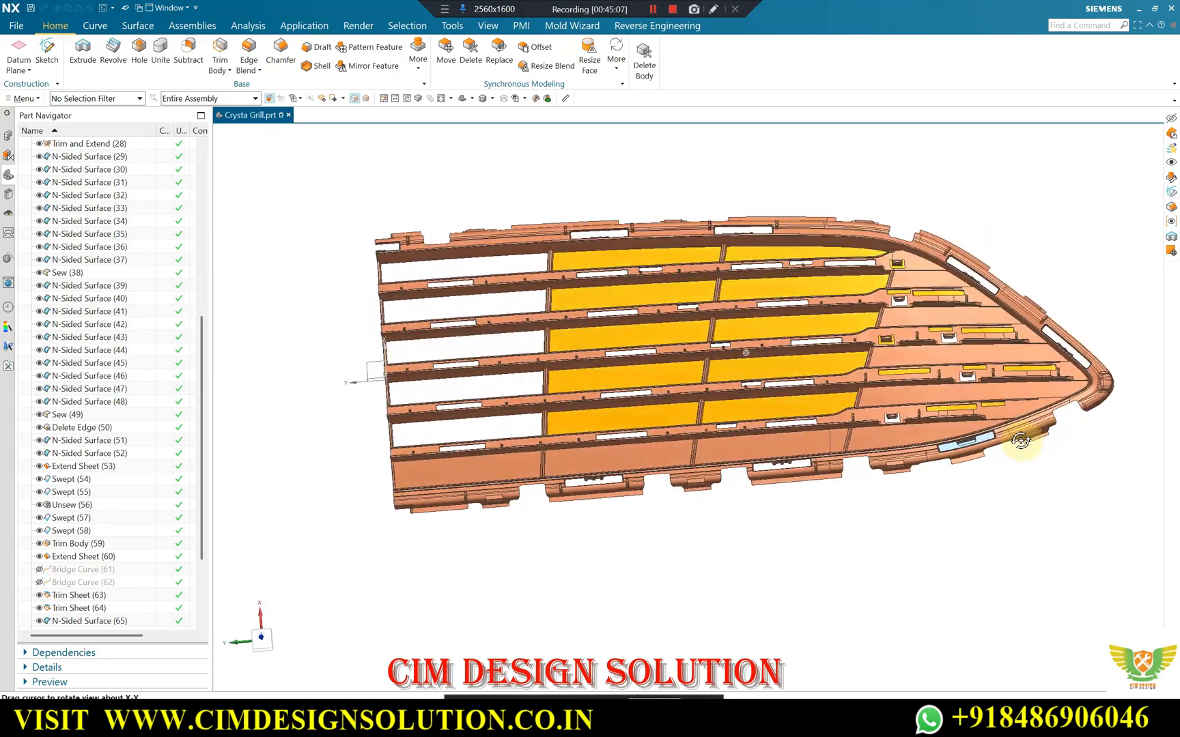
pyautogui.moveTo(1020, 441); pyautogui.dragTo(1019, 422, button='middle')
pyautogui.moveTo(1048, 311); pyautogui.dragTo(998, 301, button='middle')
pyautogui.scroll(2, 1082, 335)
pyautogui.scroll(-2, 830, 301)
pyautogui.scroll(1, 980, 275)
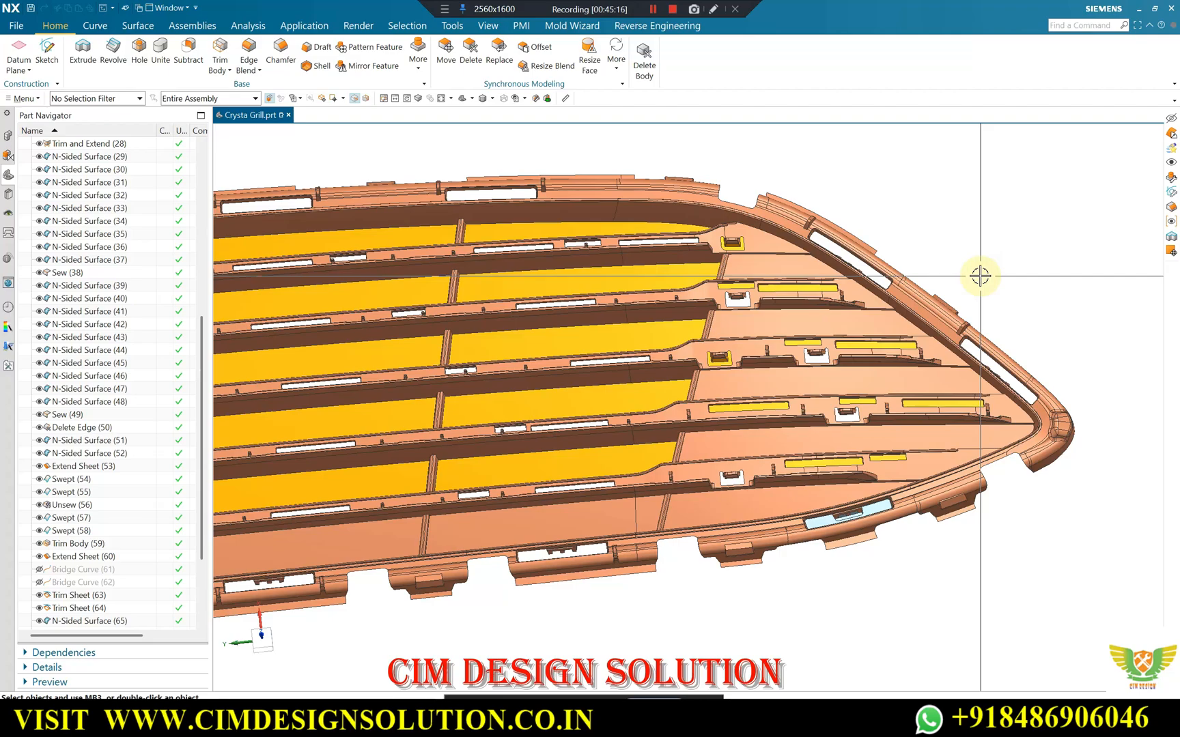
pyautogui.scroll(-2, 970, 262)
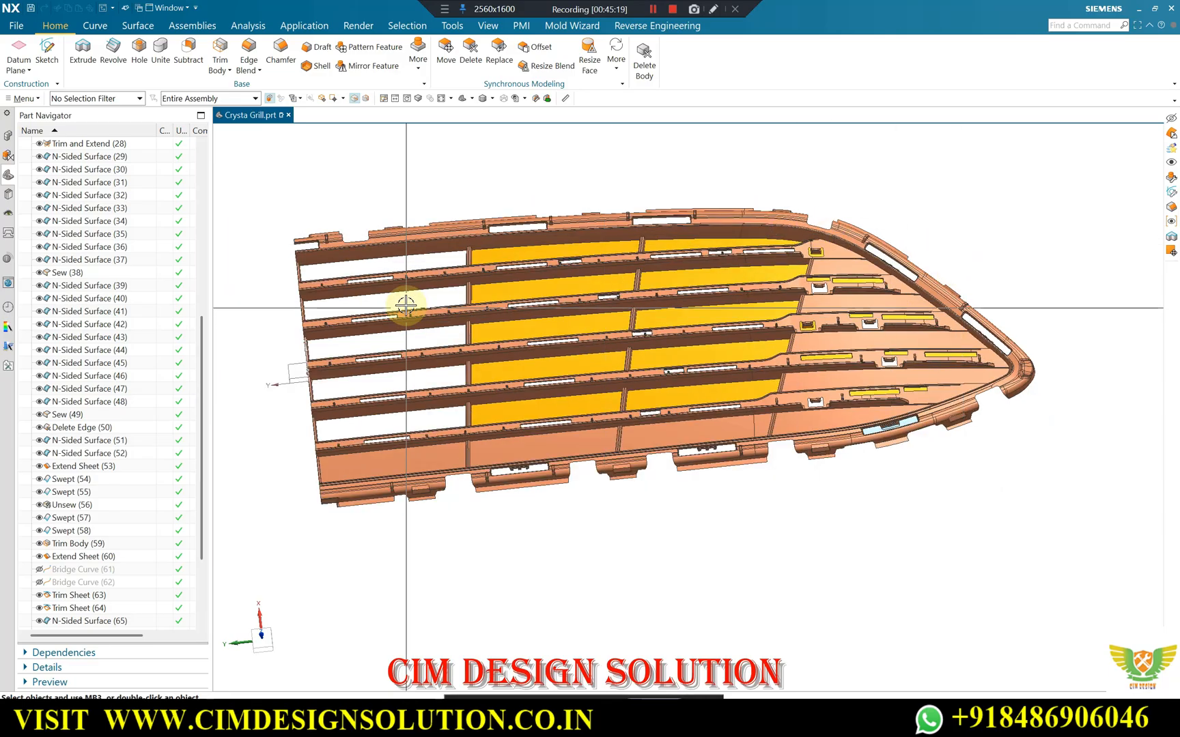
pyautogui.scroll(-2, 716, 287)
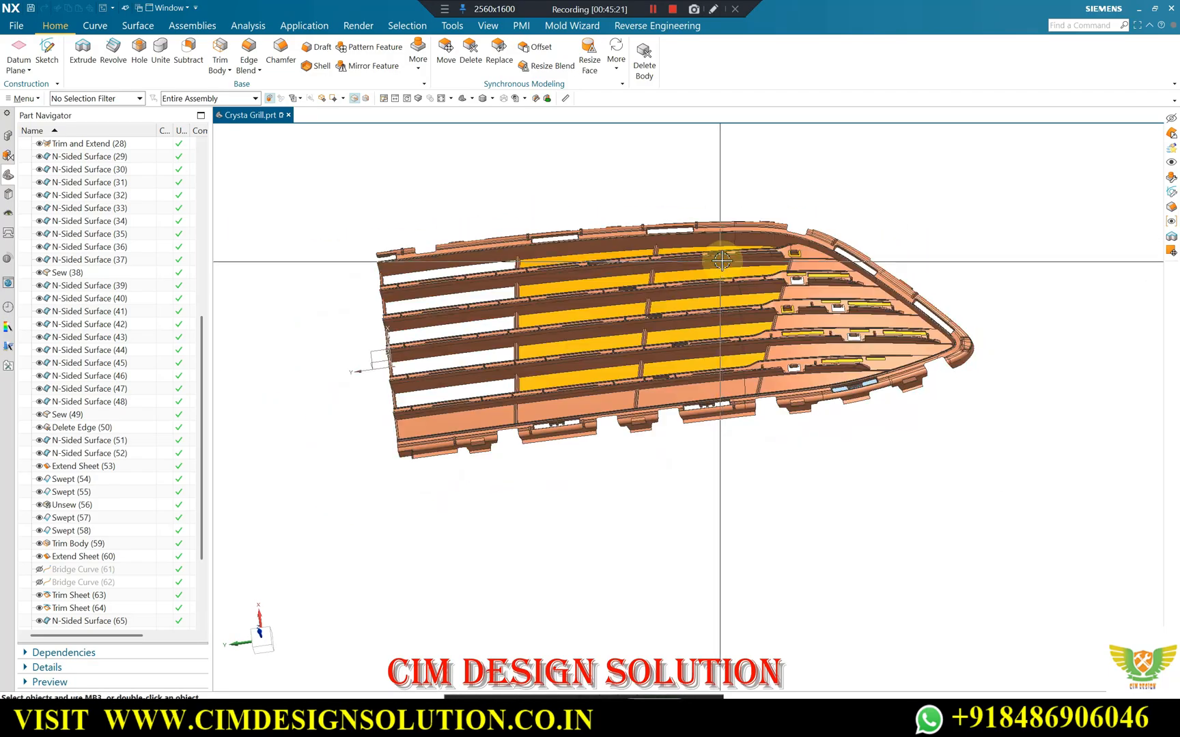
pyautogui.scroll(4, 601, 232)
pyautogui.moveTo(600, 231); pyautogui.dragTo(560, 270, button='middle')
pyautogui.scroll(-4, 550, 271)
pyautogui.moveTo(891, 320); pyautogui.dragTo(898, 351, button='middle')
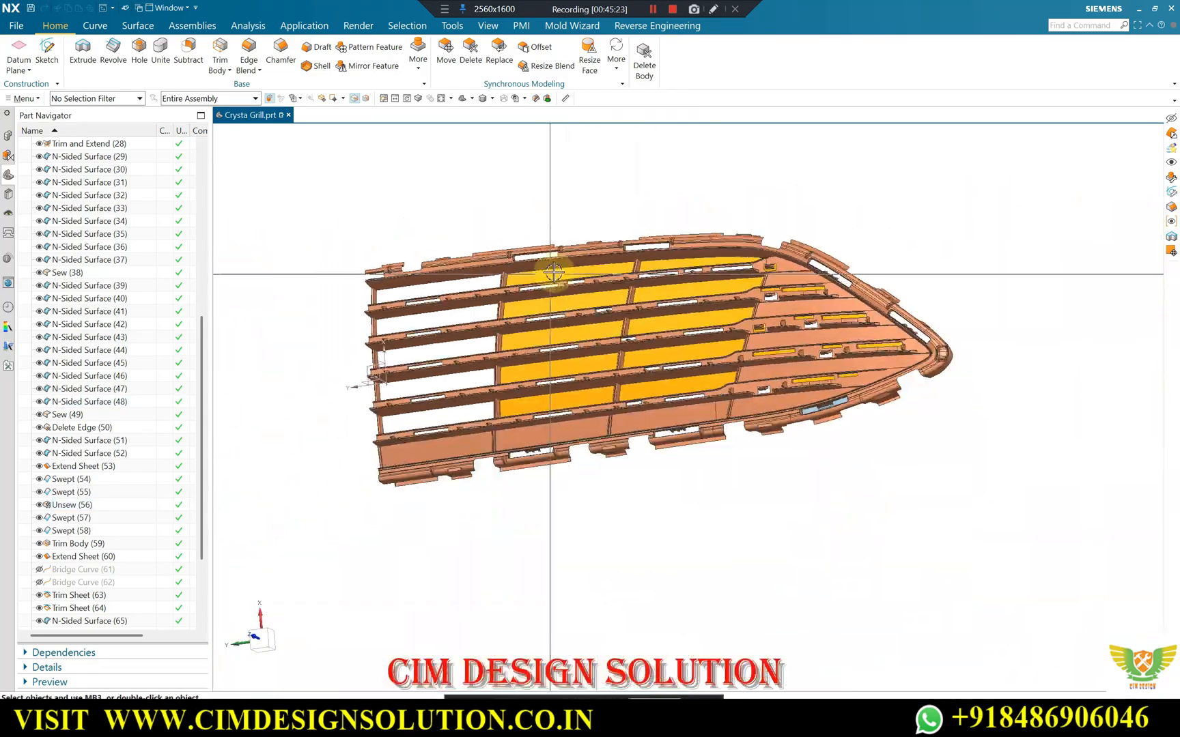
# Compare the open clip slot beside the grille's pointed end with the blue patched slot on the opposite side.
pyautogui.scroll(5, 914, 369)
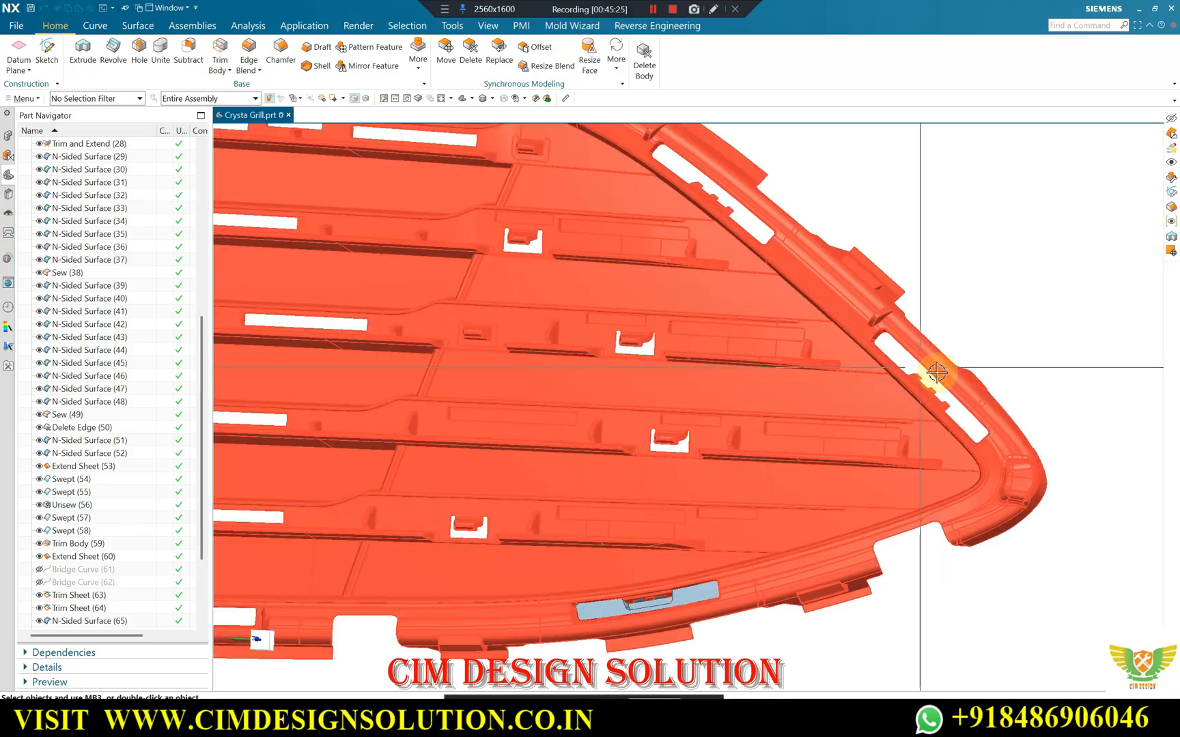
pyautogui.scroll(-2, 885, 285)
pyautogui.moveTo(903, 240); pyautogui.dragTo(953, 249, button='middle')
pyautogui.scroll(-3, 909, 356)
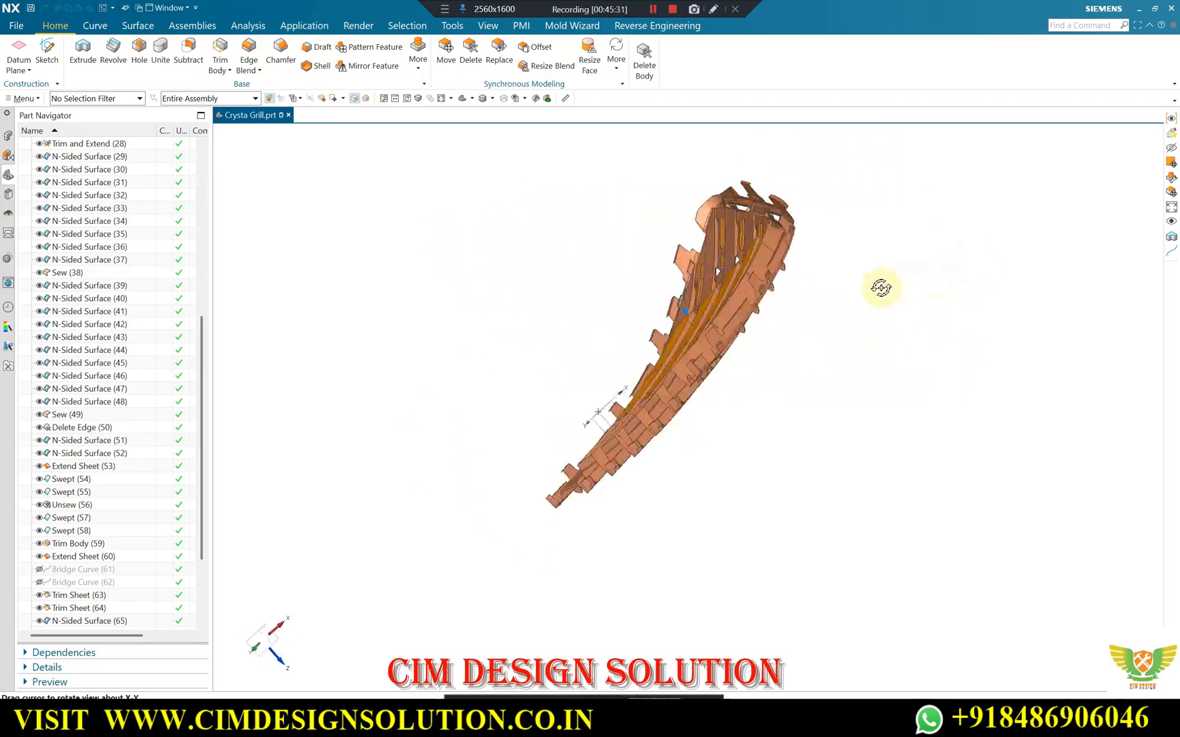
pyautogui.moveTo(853, 351); pyautogui.dragTo(930, 198, button='middle')
pyautogui.scroll(6, 929, 197)
pyautogui.moveTo(759, 263); pyautogui.dragTo(787, 350, button='middle')
pyautogui.moveTo(639, 241); pyautogui.dragTo(683, 236, button='middle')
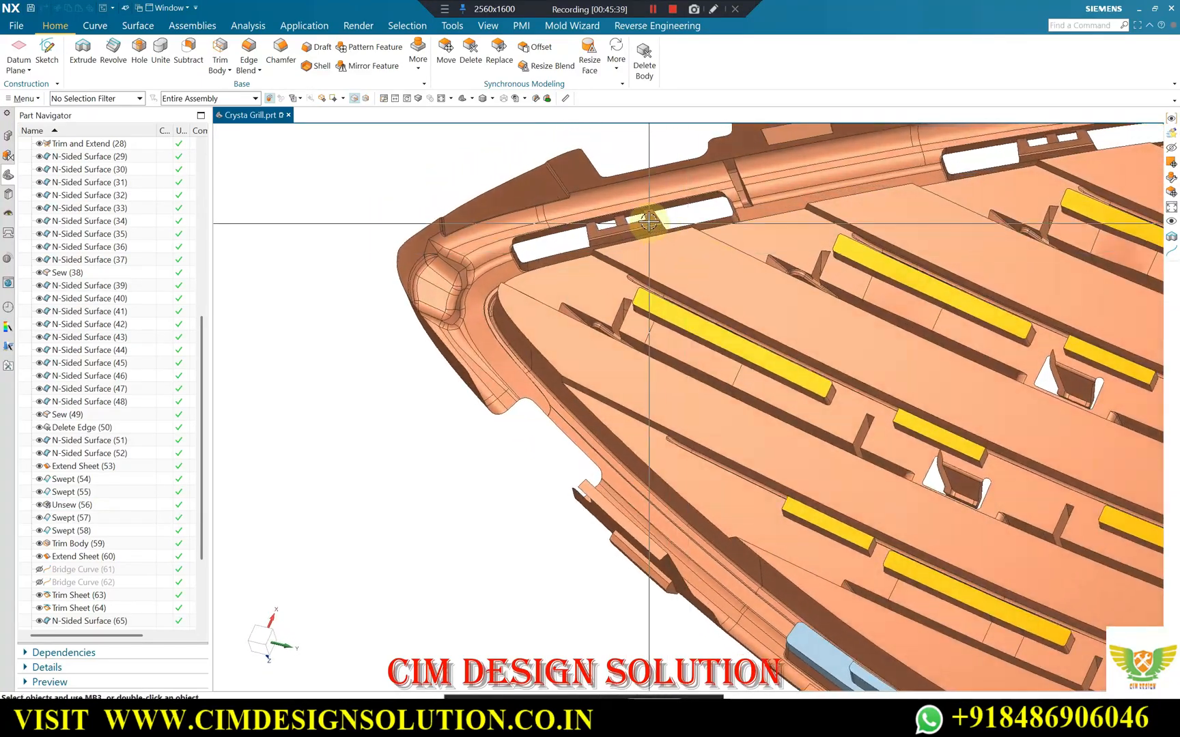
# Close the two small rectangular openings in the clip of the slot beside the pointed end with trimmed N-Sided Surfaces.
pyautogui.scroll(4, 620, 214)
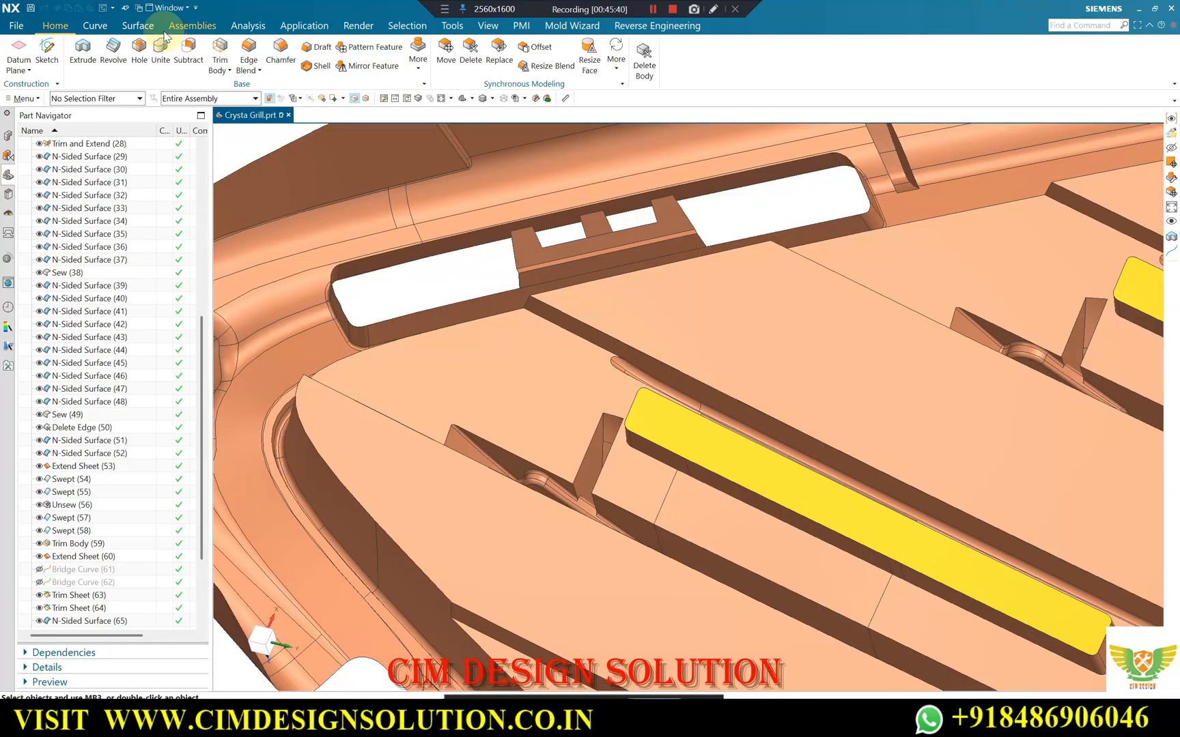
pyautogui.click(138, 25)
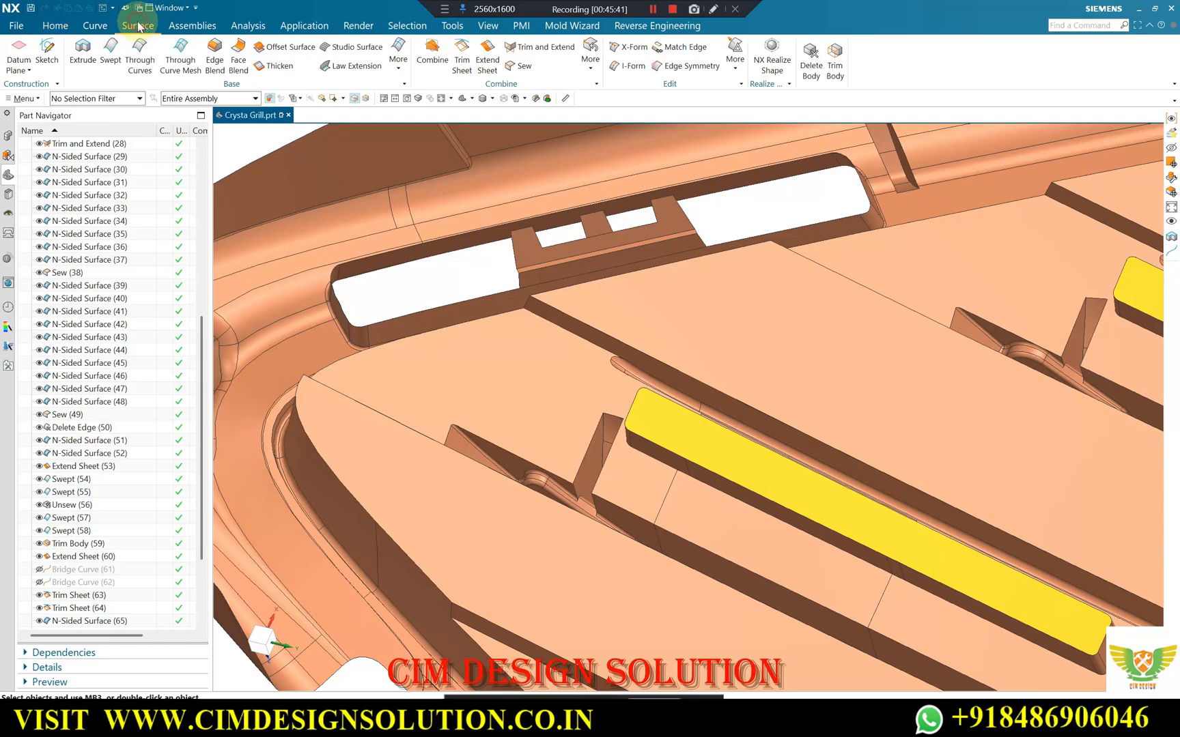
pyautogui.click(401, 72)
pyautogui.click(509, 187)
pyautogui.scroll(3, 540, 231)
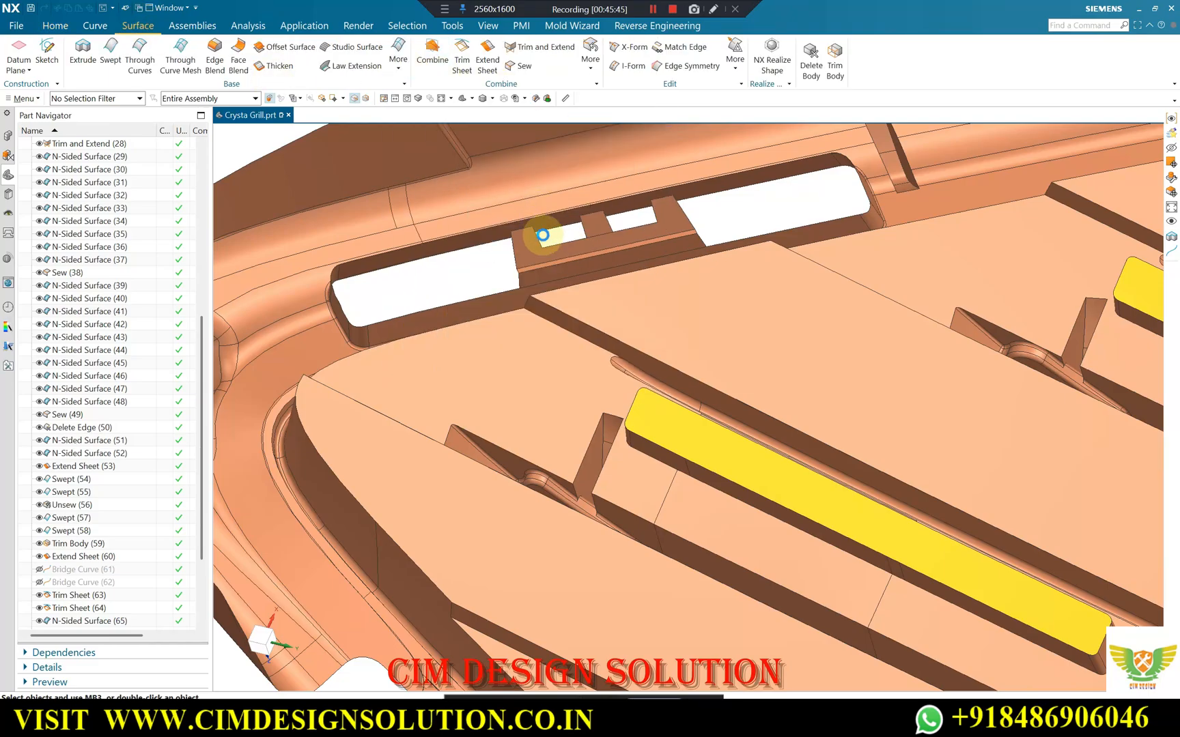
pyautogui.click(535, 234)
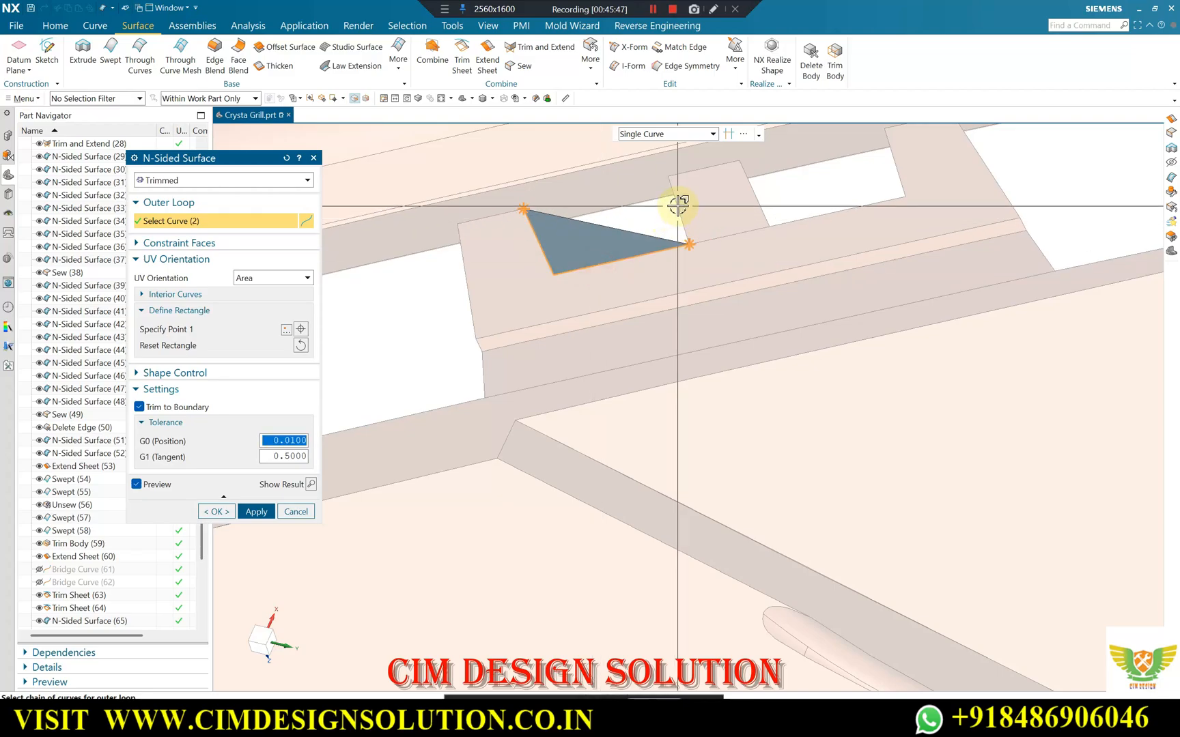
pyautogui.click(255, 511)
pyautogui.scroll(2, 749, 227)
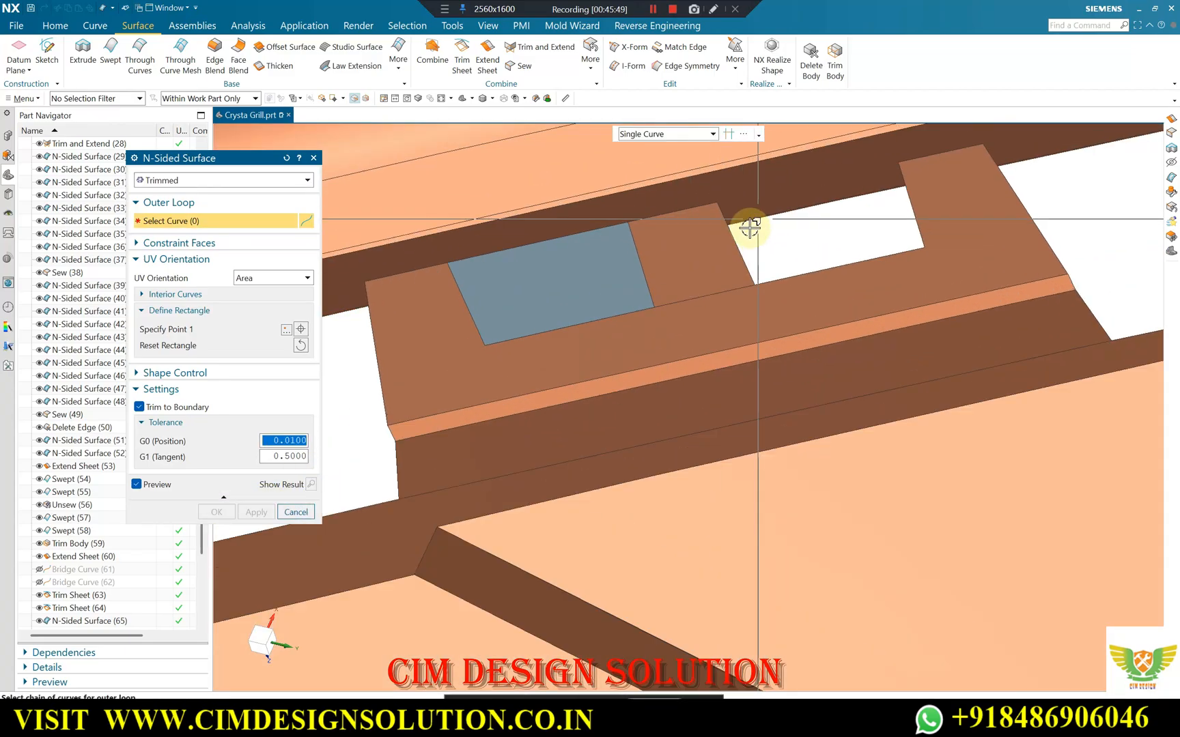
pyautogui.click(736, 244)
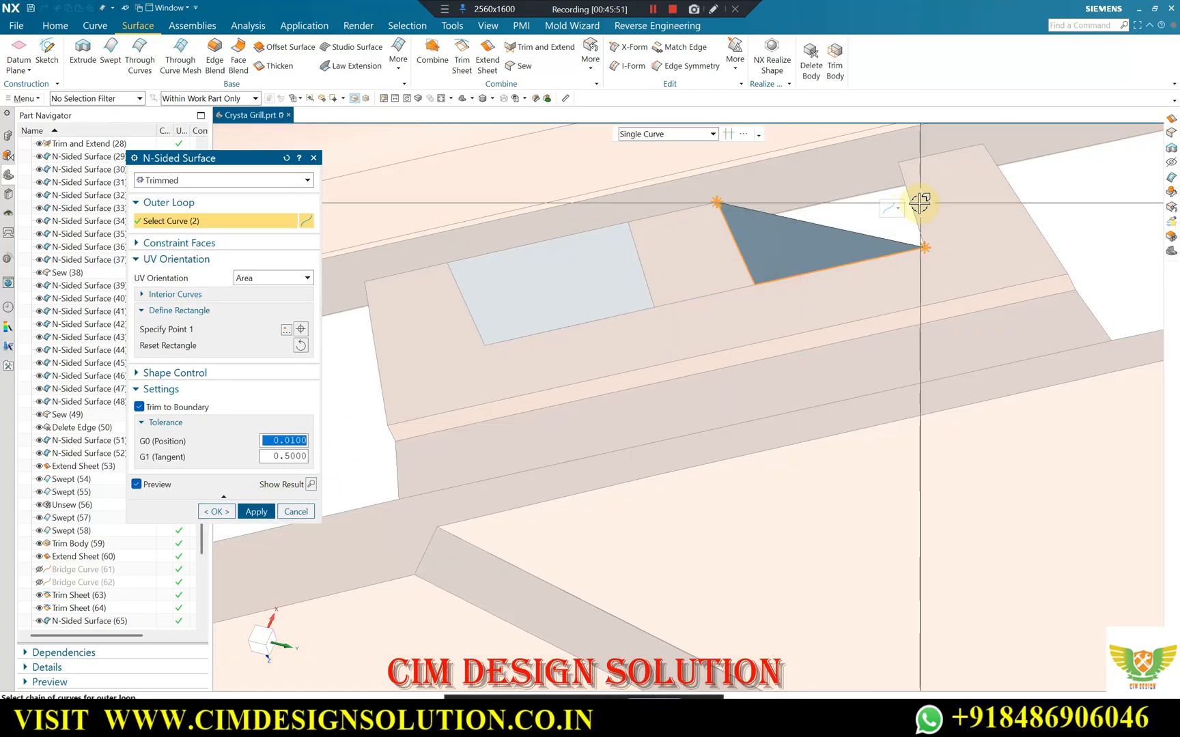
pyautogui.click(216, 511)
# Examine the filled clip openings and the uneven rim of the surrounding slot walls.
pyautogui.scroll(-3, 753, 274)
pyautogui.moveTo(753, 274); pyautogui.dragTo(751, 300, button='middle')
pyautogui.scroll(-3, 742, 310)
pyautogui.scroll(4, 772, 381)
pyautogui.moveTo(685, 362); pyautogui.dragTo(671, 277, button='middle')
pyautogui.scroll(-3, 696, 327)
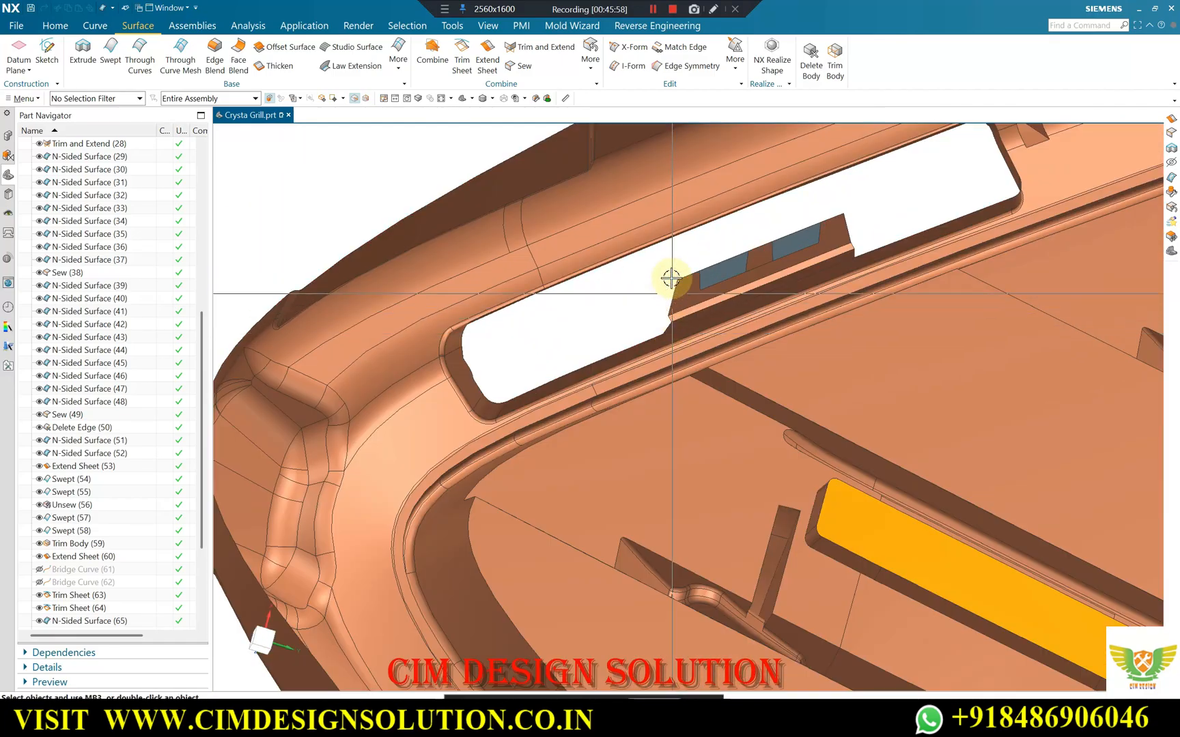
pyautogui.moveTo(574, 271); pyautogui.dragTo(454, 203, button='middle')
pyautogui.scroll(1, 534, 300)
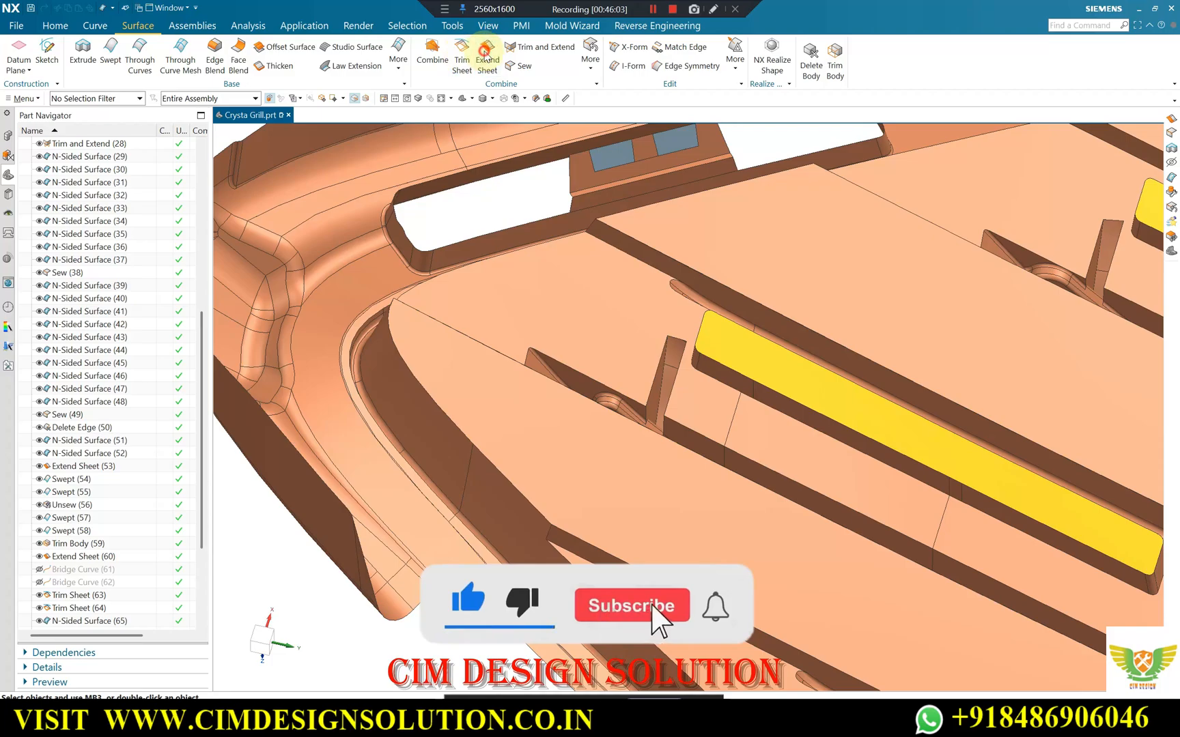
# Begin a 3 mm Extend Sheet on the slot's end-wall edges using the Tangent Curves rule, leaving out the lower rim chain.
pyautogui.scroll(-5, 635, 321)
pyautogui.scroll(9, 518, 281)
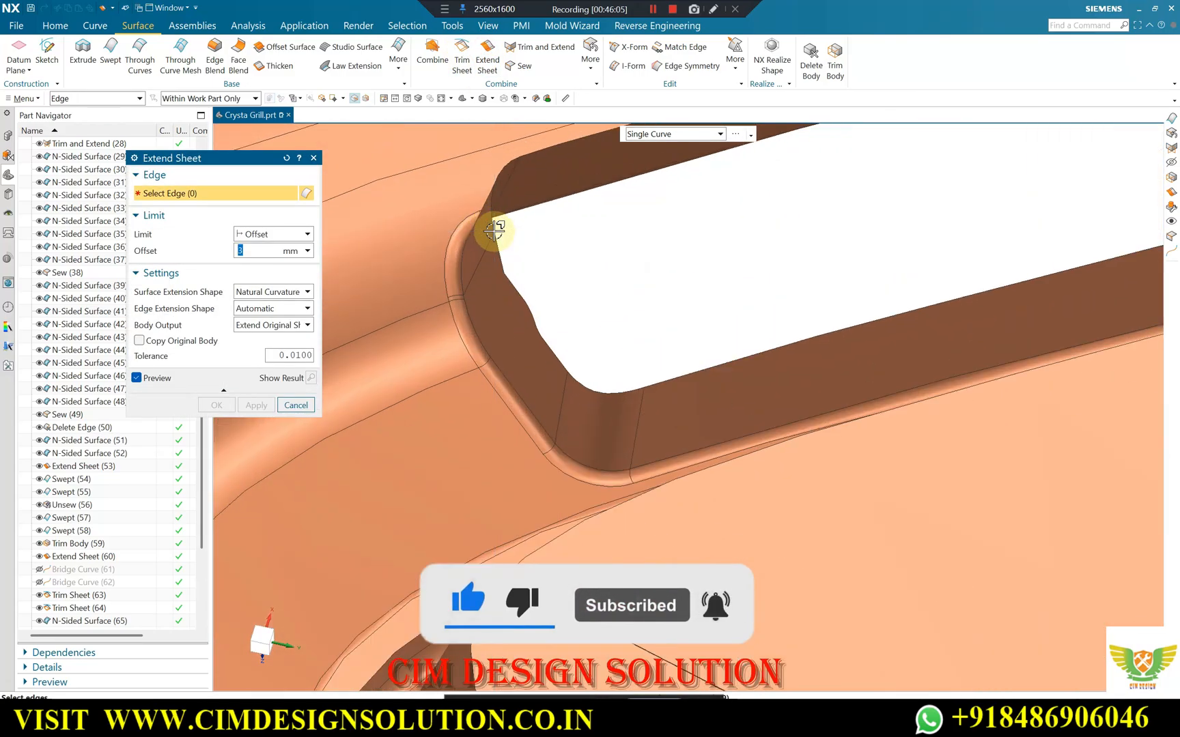
pyautogui.click(638, 134)
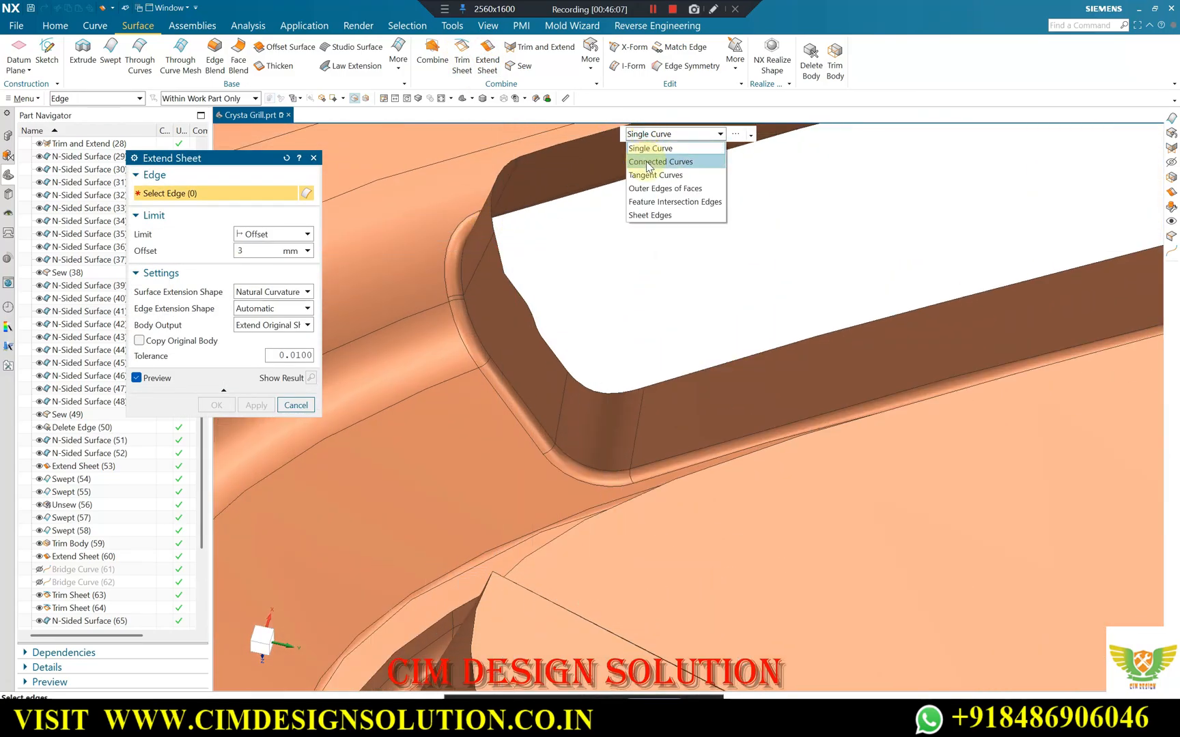
pyautogui.click(652, 176)
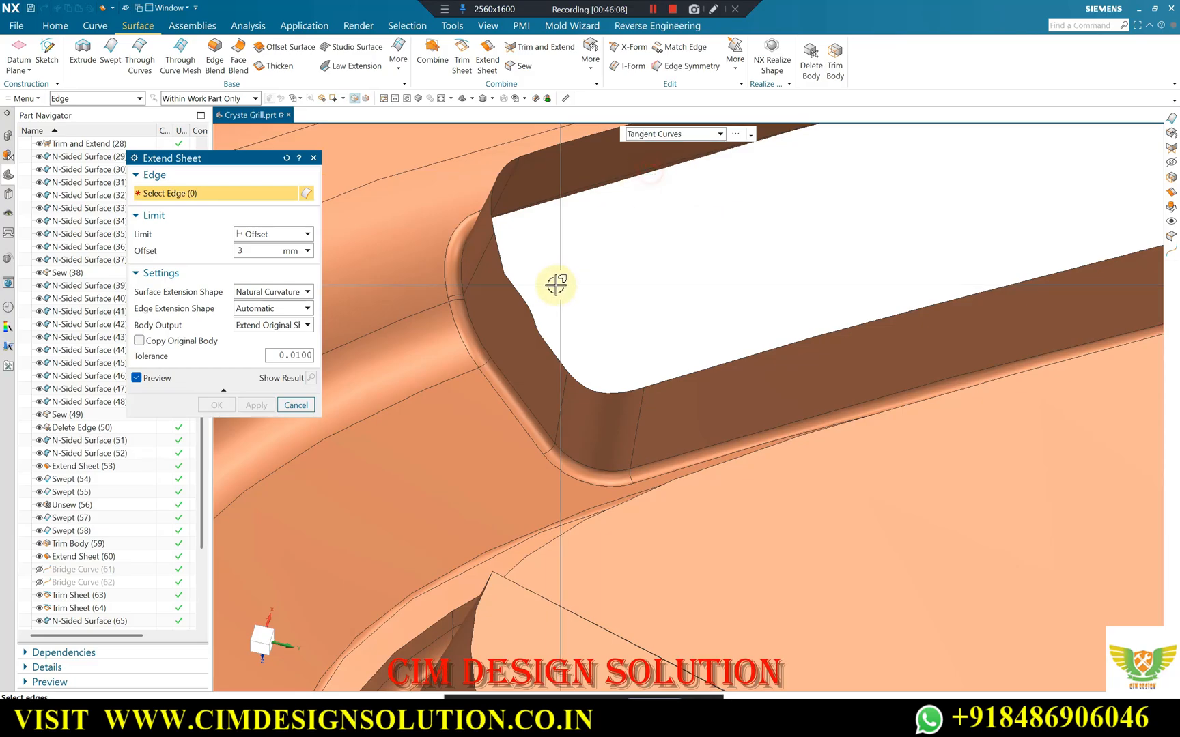
pyautogui.click(519, 288)
pyautogui.click(499, 256)
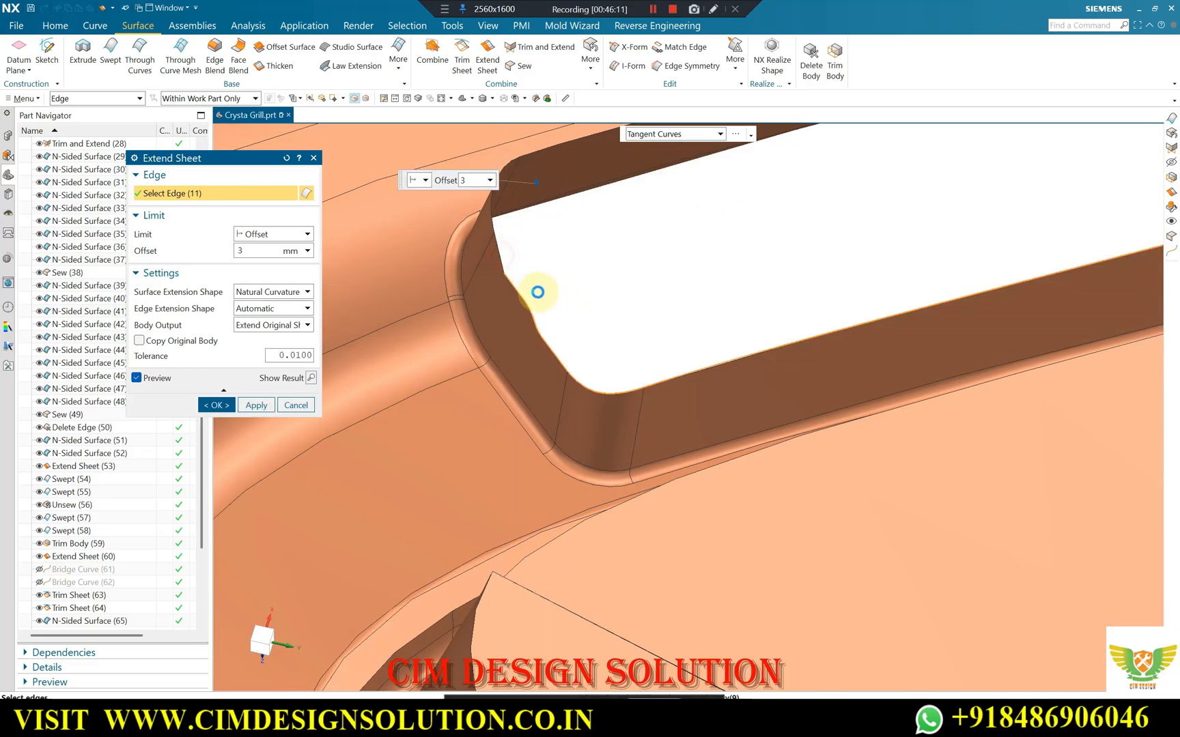
pyautogui.scroll(-1, 554, 340)
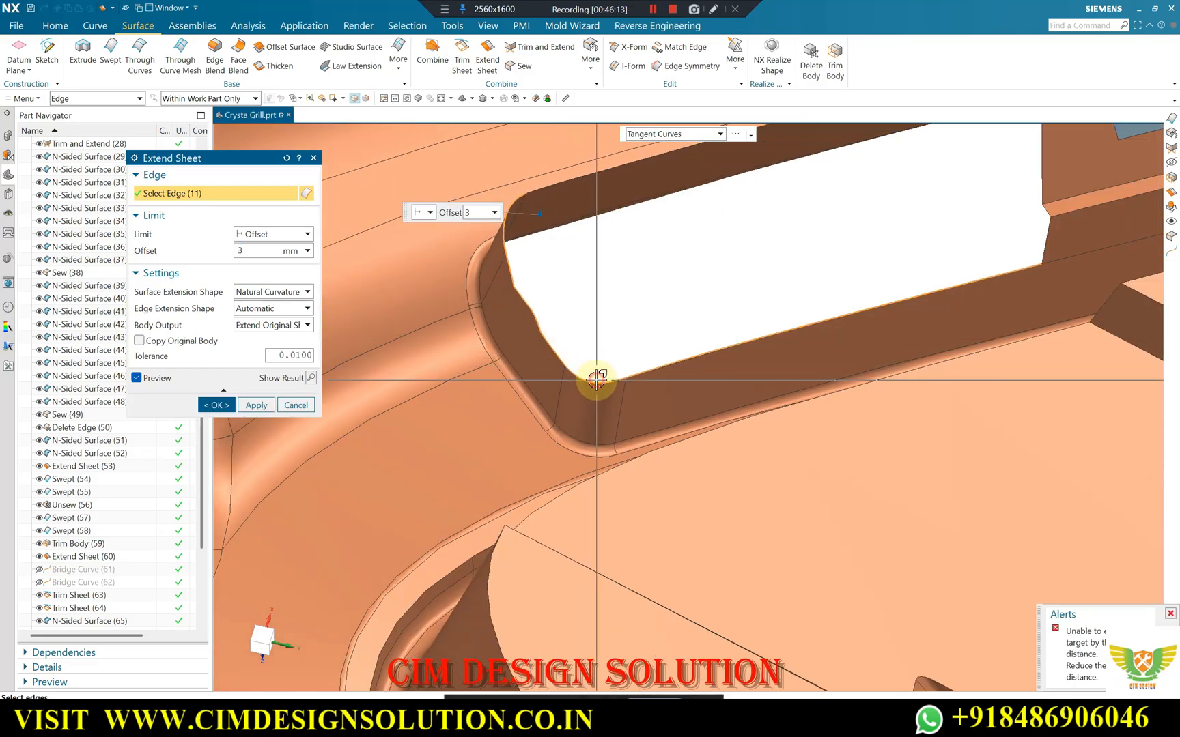
pyautogui.keyDown('shift'); pyautogui.click(611, 384); pyautogui.keyUp('shift')
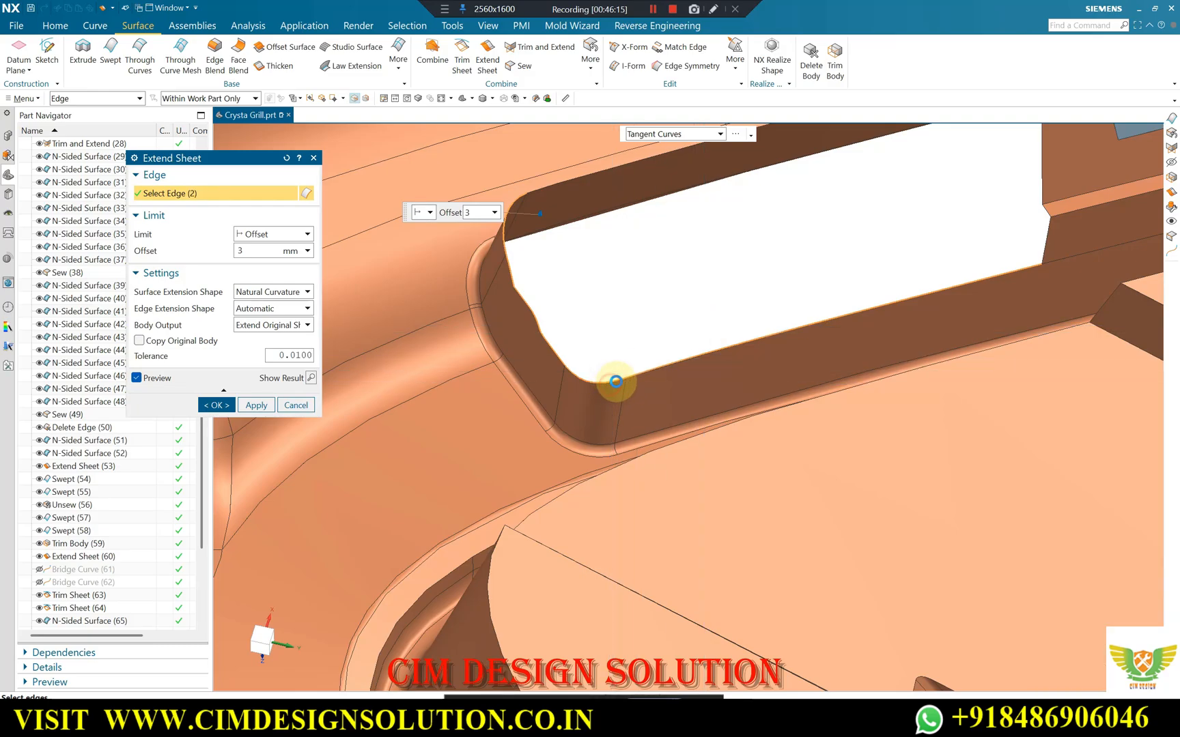
# Add the slot's upper long-wall edges to the 3 mm sheet extension and exclude the lower rim edges.
pyautogui.scroll(-2, 590, 412)
pyautogui.scroll(1, 607, 248)
pyautogui.click(608, 248)
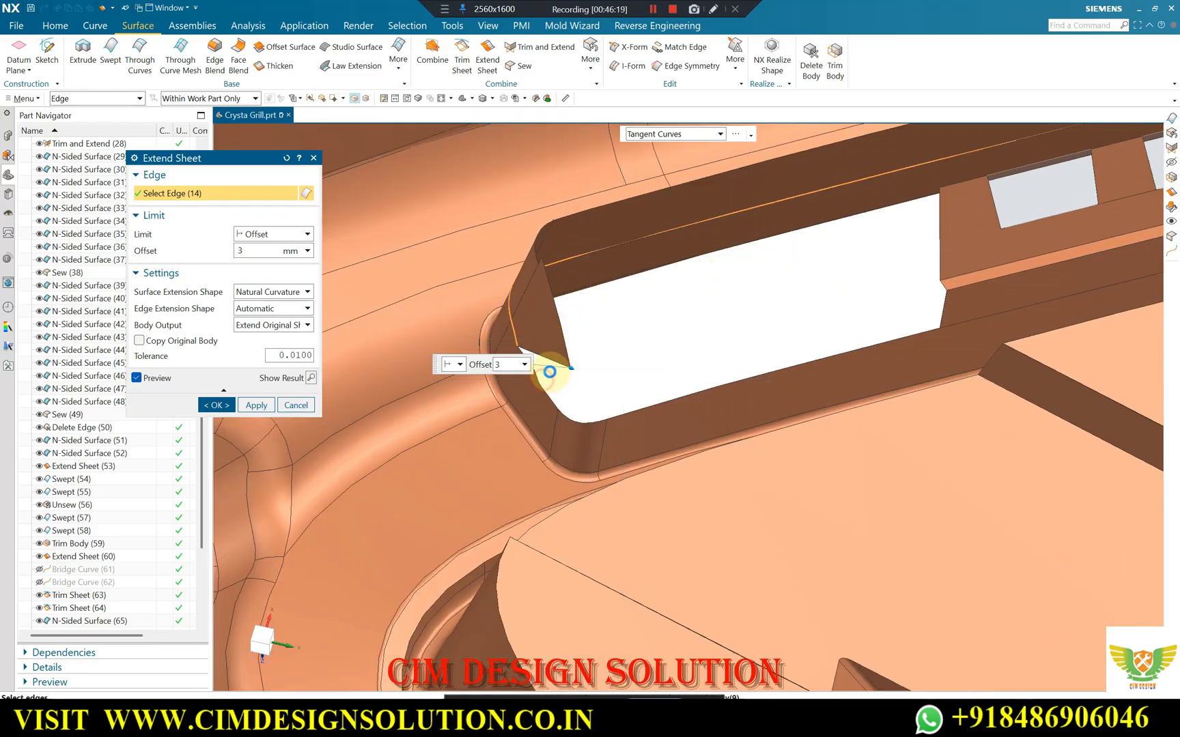
pyautogui.keyDown('shift'); pyautogui.click(554, 404); pyautogui.keyUp('shift')
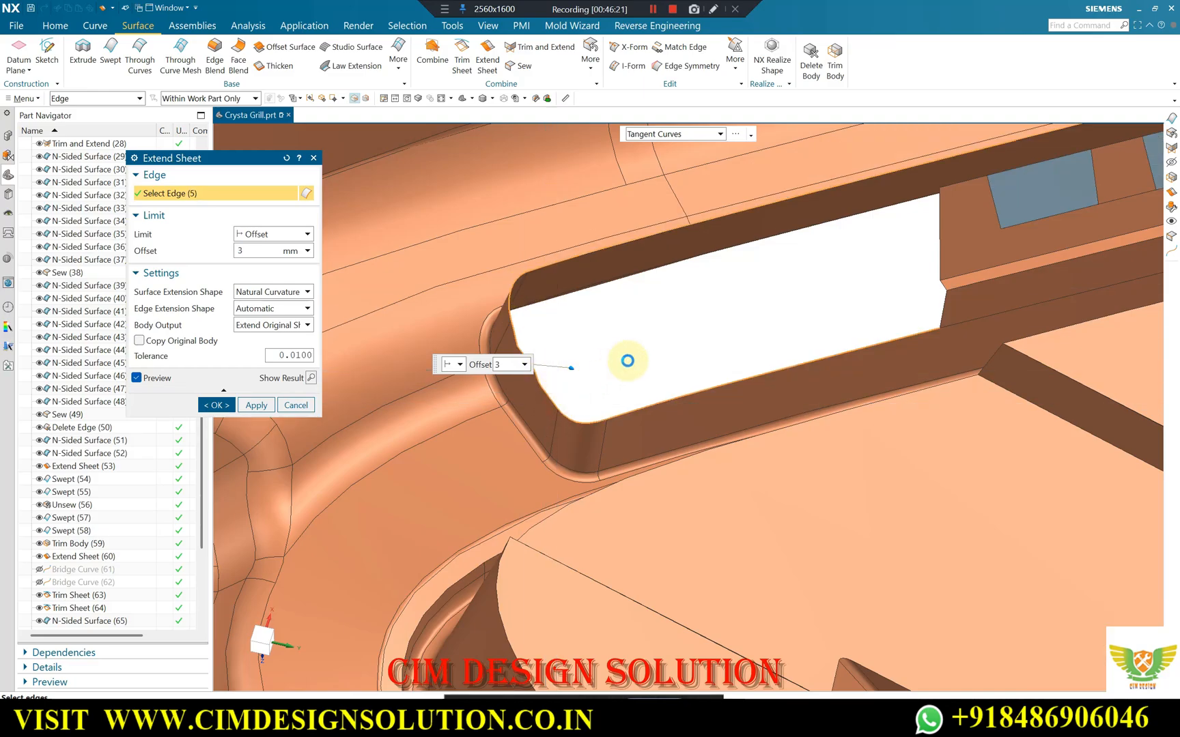
# Try to include the corner edges at the slot's far end in the 3 mm sheet extension.
pyautogui.scroll(-4, 451, 352)
pyautogui.scroll(4, 922, 202)
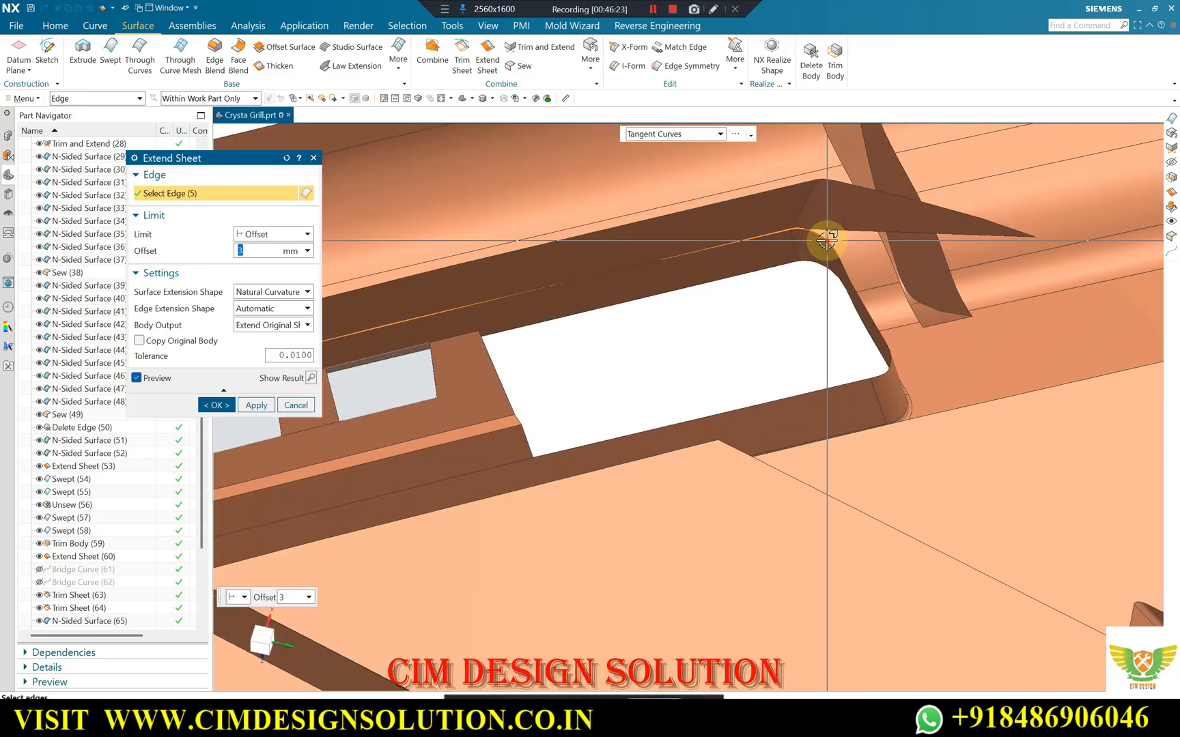
pyautogui.click(826, 239)
pyautogui.moveTo(822, 255); pyautogui.dragTo(804, 282, button='middle')
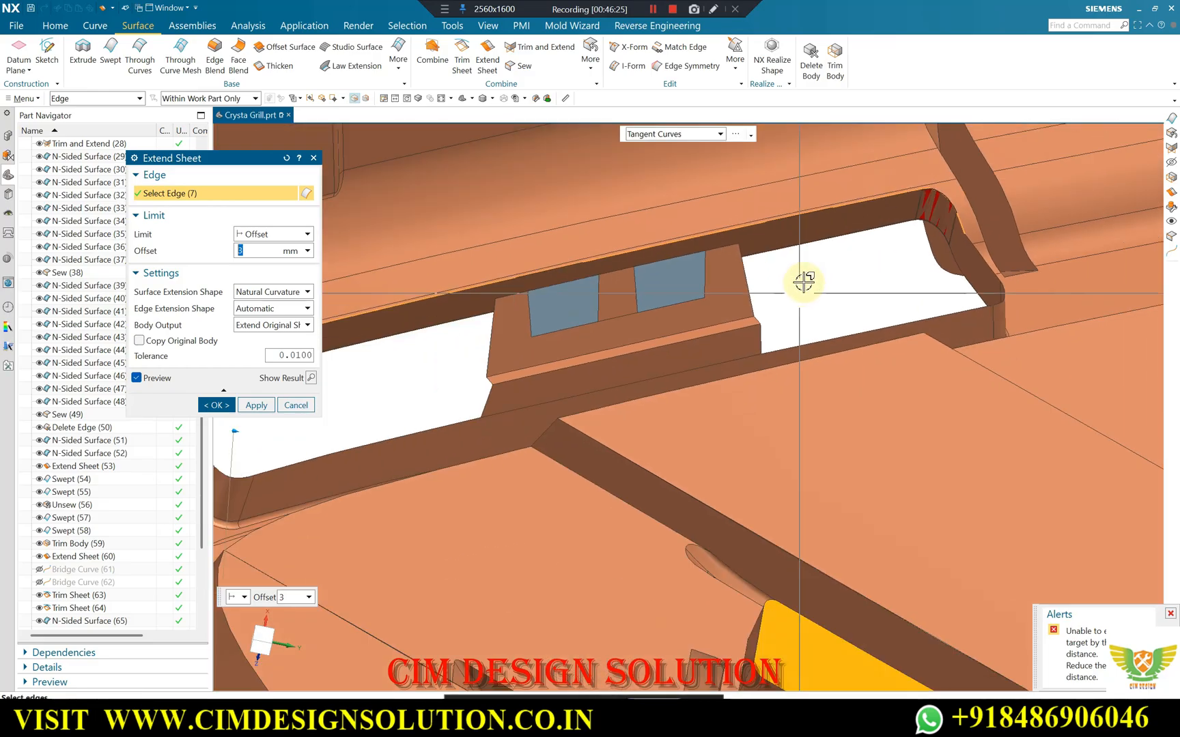
pyautogui.scroll(2, 897, 214)
pyautogui.keyDown('shift'); pyautogui.click(965, 194); pyautogui.keyUp('shift')
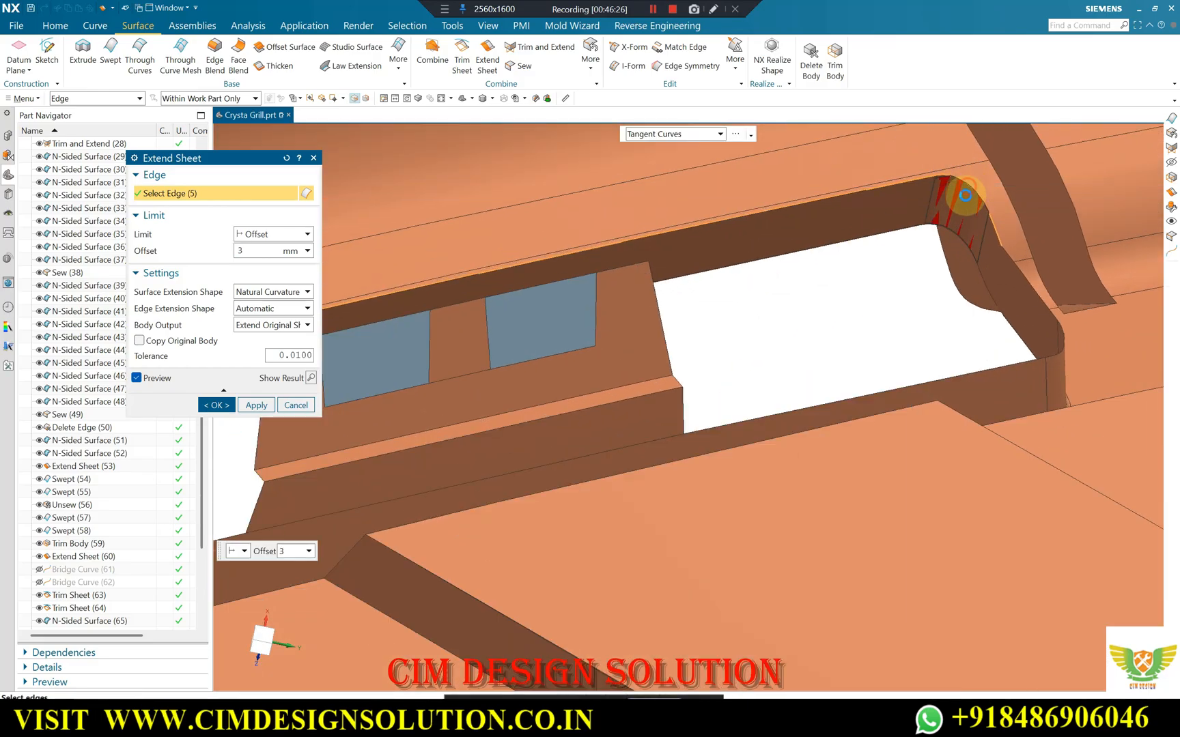
# Switch the edge selection to Single Curve and remove the edges at the far corner from the sheet extension.
pyautogui.click(672, 134)
pyautogui.click(664, 149)
pyautogui.scroll(2, 968, 179)
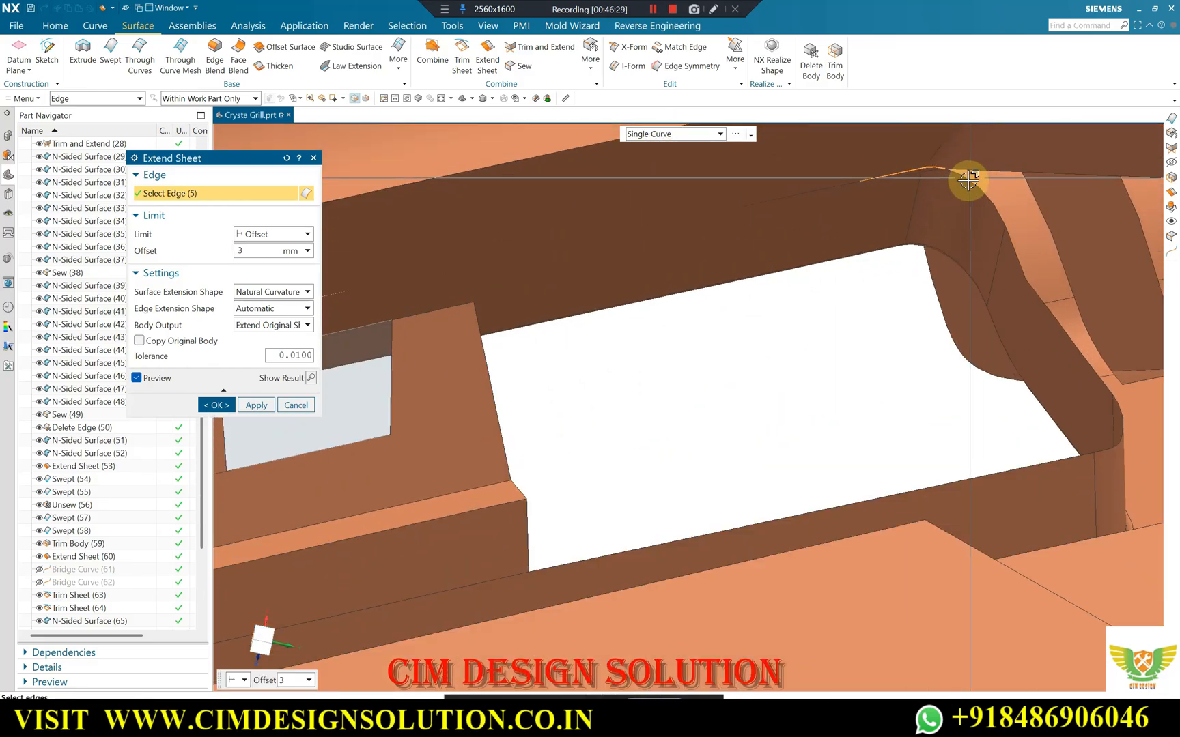
pyautogui.keyDown('shift'); pyautogui.click(934, 167); pyautogui.keyUp('shift')
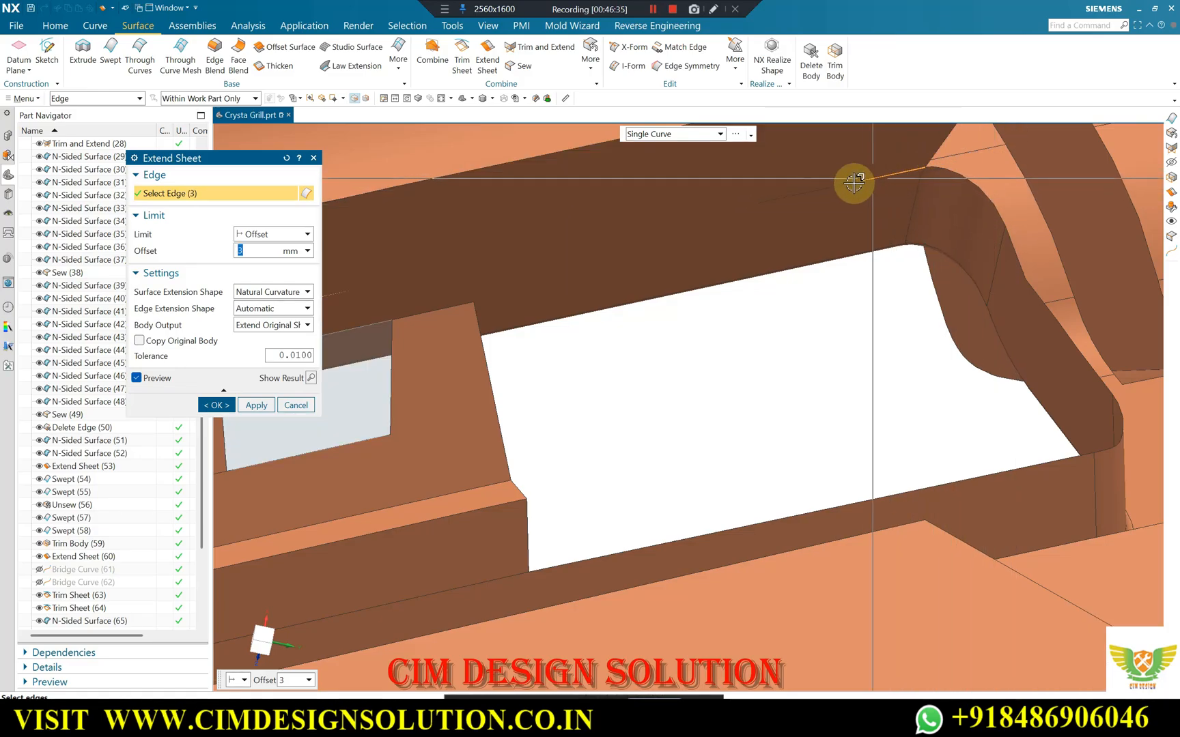
# Add the slot's upper long-wall edge to the 3 mm sheet extension and remove the near-end wall edges that form the large flap.
pyautogui.scroll(-6, 895, 203)
pyautogui.scroll(3, 492, 293)
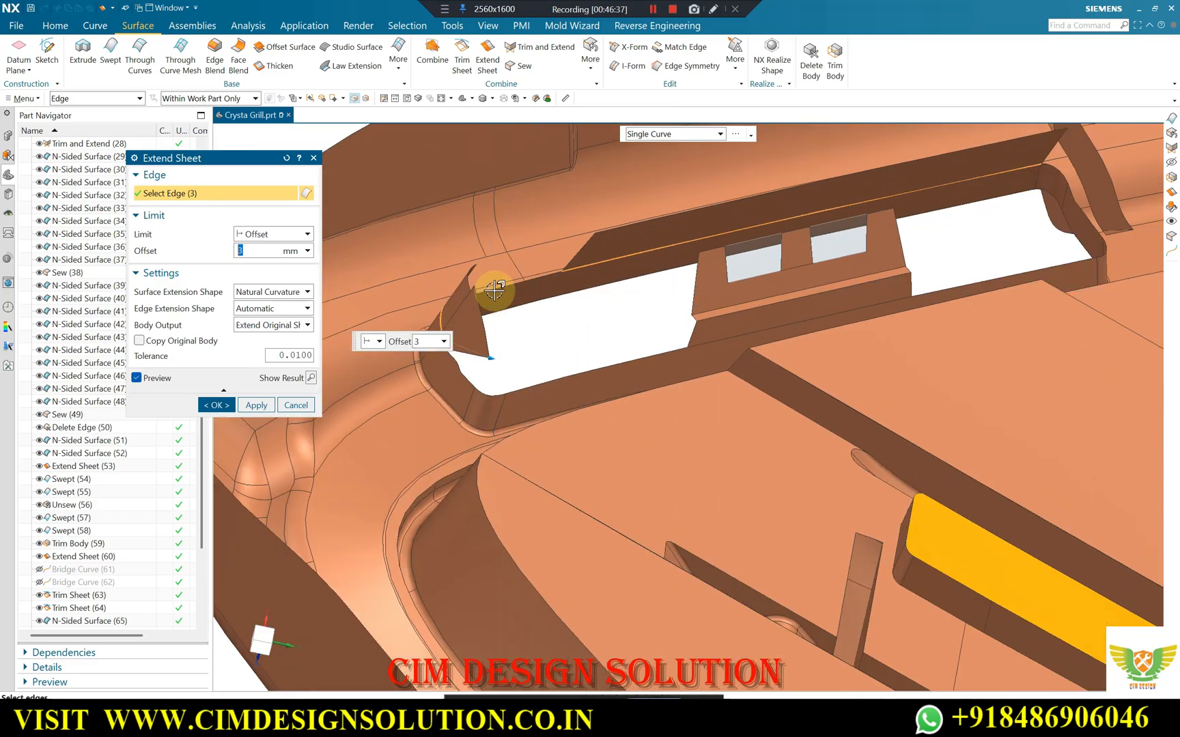
pyautogui.scroll(-4, 605, 266)
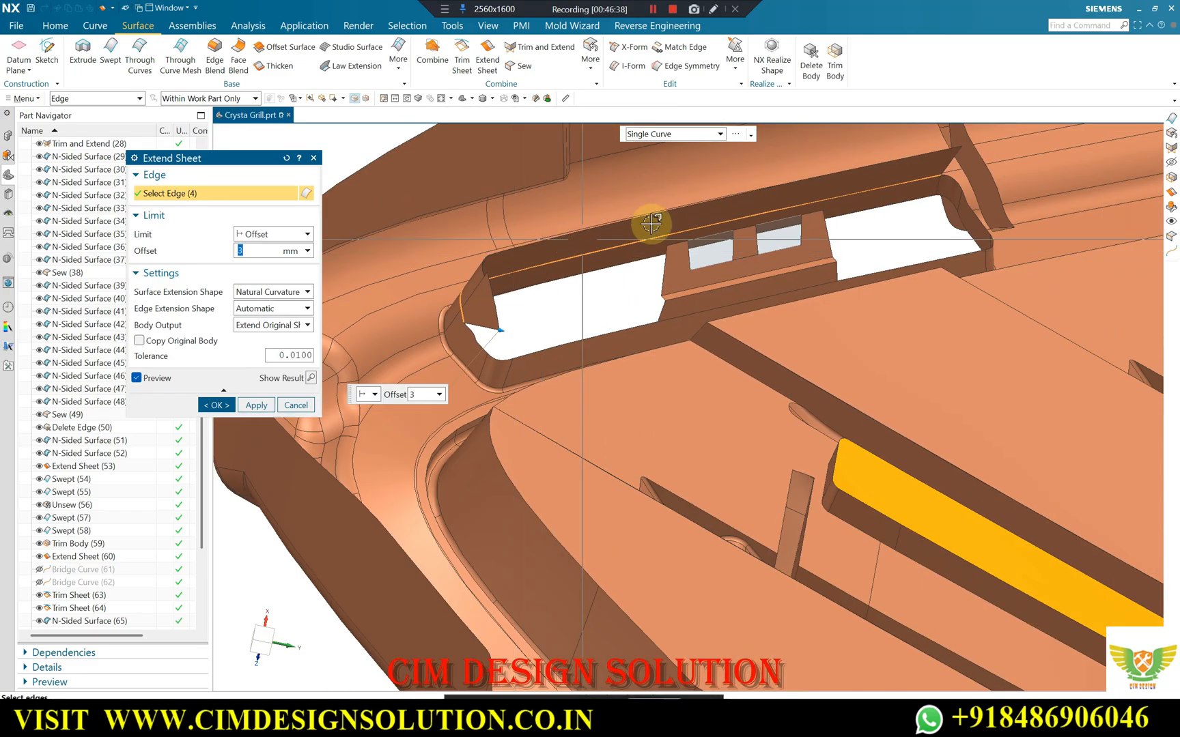
pyautogui.scroll(2, 850, 232)
pyautogui.scroll(3, 643, 327)
pyautogui.scroll(3, 643, 327)
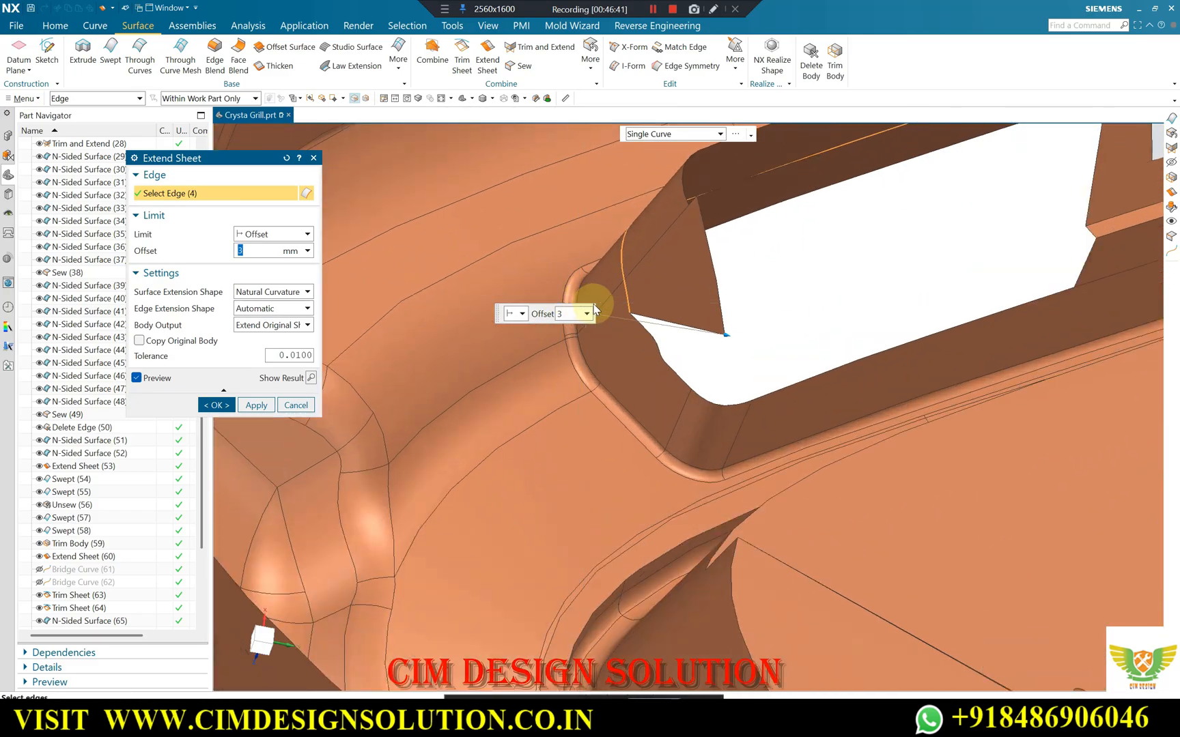
pyautogui.click(704, 315)
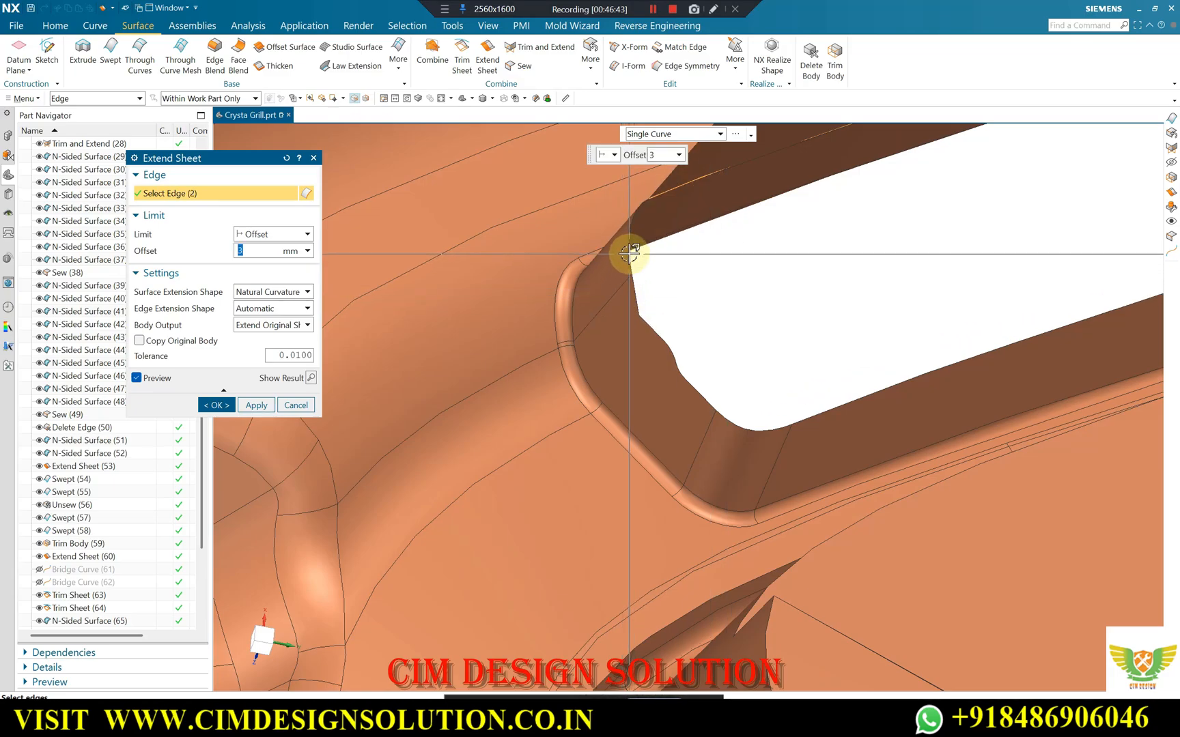
pyautogui.scroll(-5, 732, 282)
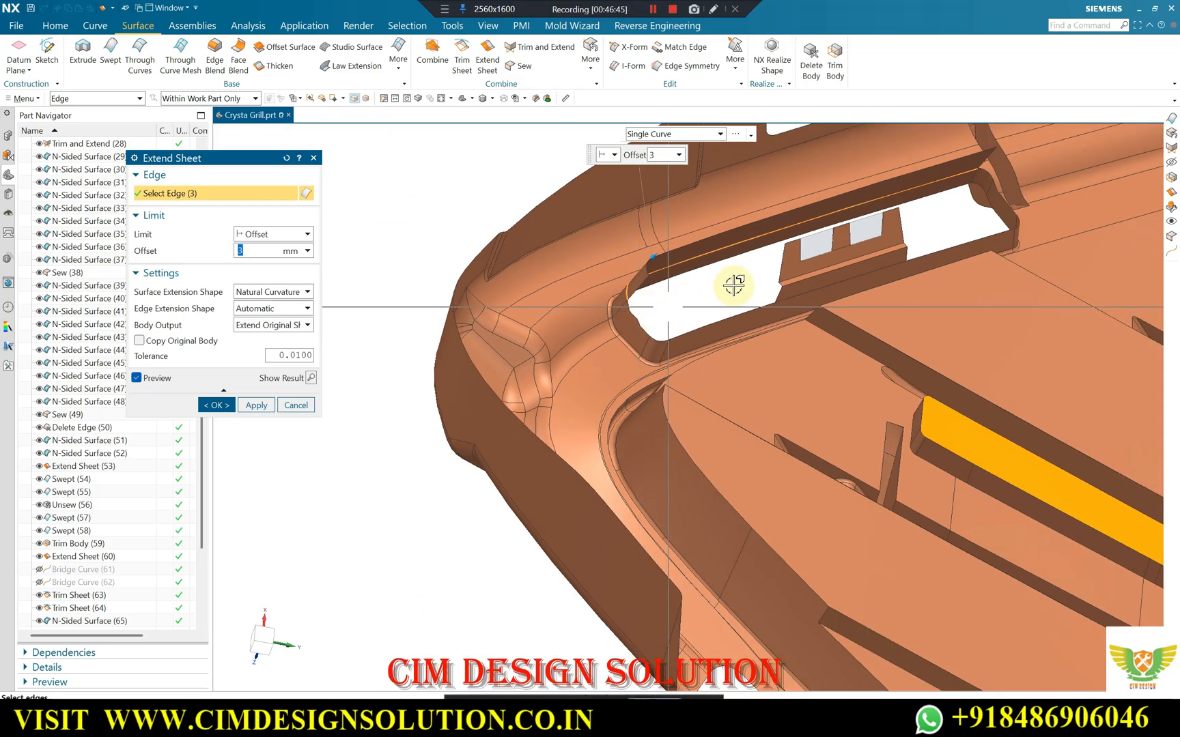
# Include the rounded lower corner edges at the slot's near end in the 3 mm sheet extension.
pyautogui.moveTo(732, 282); pyautogui.dragTo(756, 271, button='middle')
pyautogui.scroll(5, 666, 337)
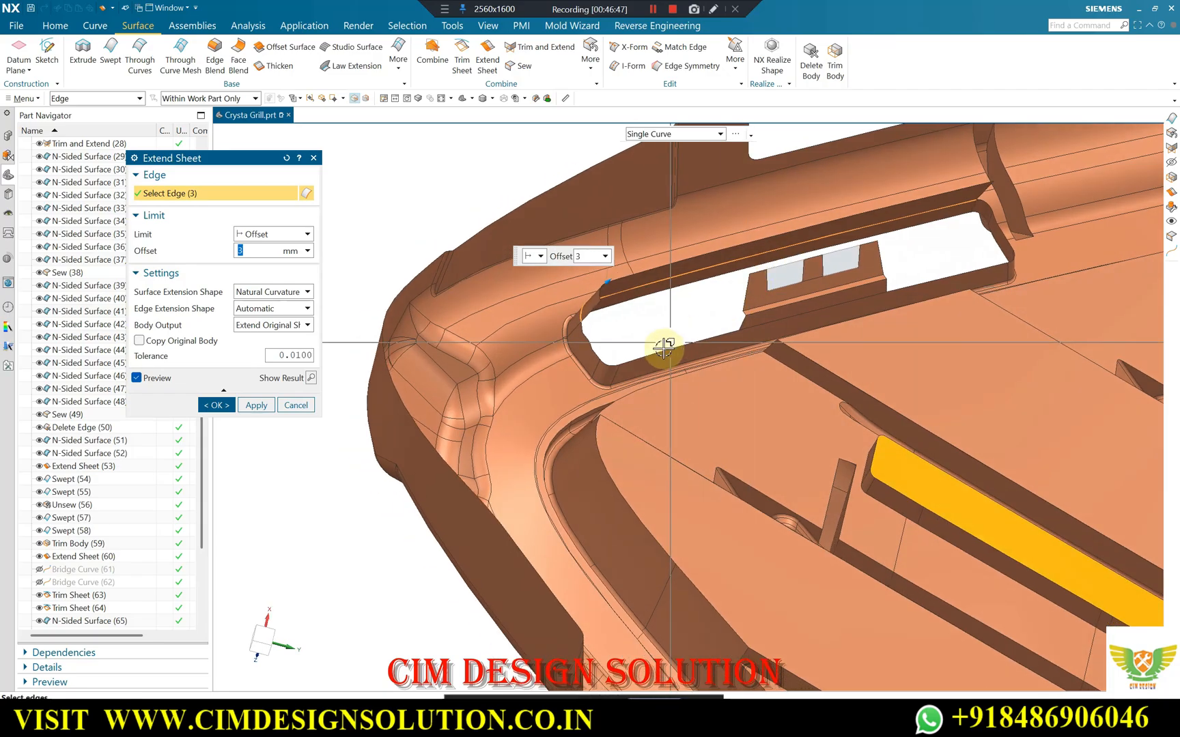
pyautogui.scroll(3, 603, 365)
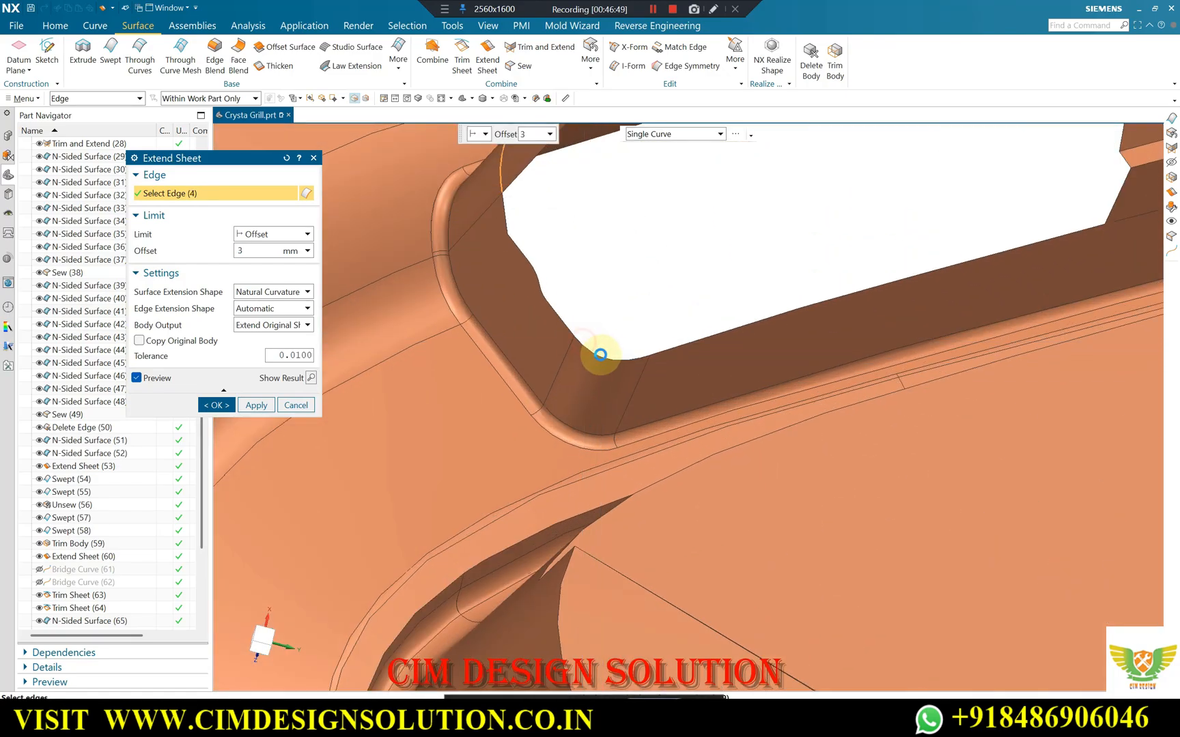
pyautogui.scroll(-6, 493, 345)
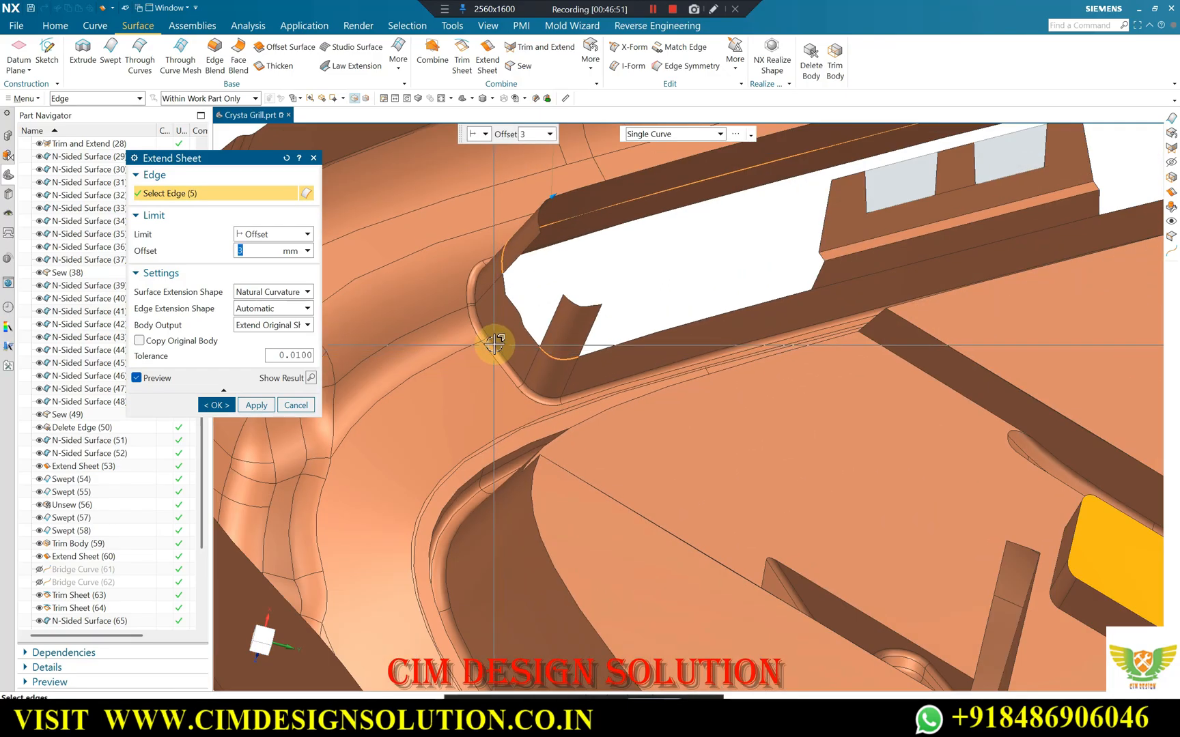
# Add all short edge segments of the rounded lower corner at the slot's far end to the sheet extension.
pyautogui.scroll(3, 916, 245)
pyautogui.moveTo(913, 245); pyautogui.dragTo(692, 284, button='middle')
pyautogui.scroll(3, 711, 282)
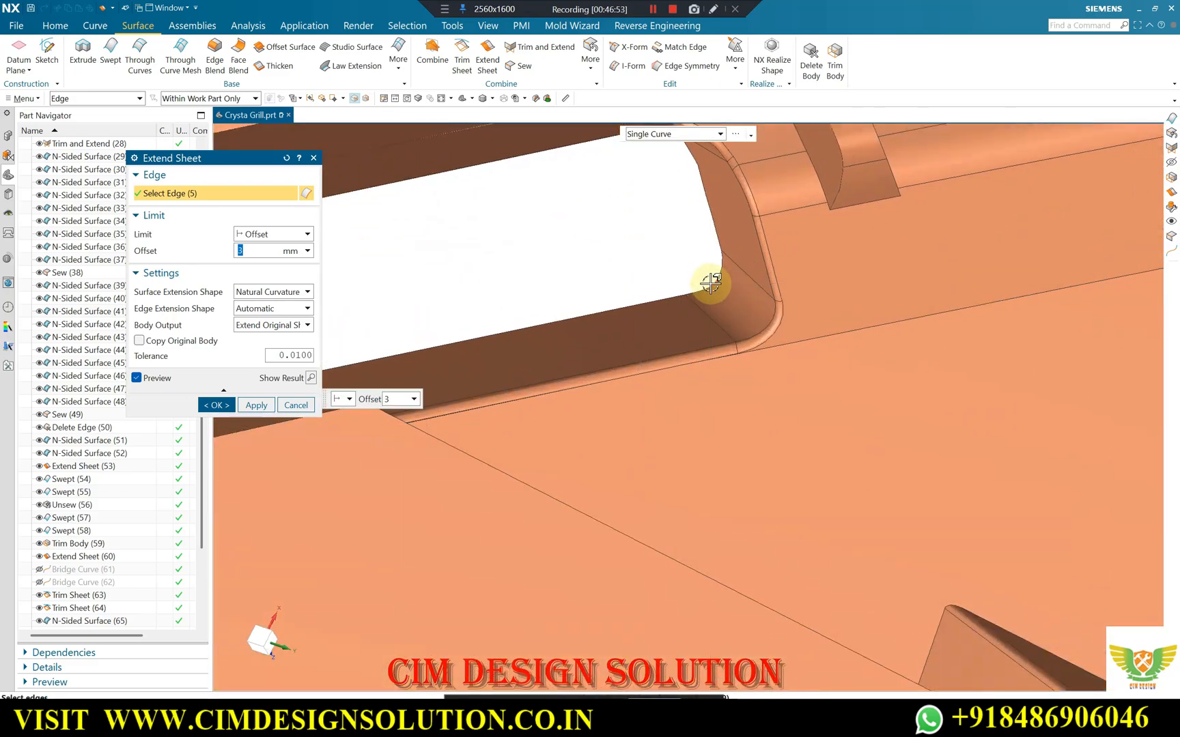
pyautogui.scroll(2, 726, 266)
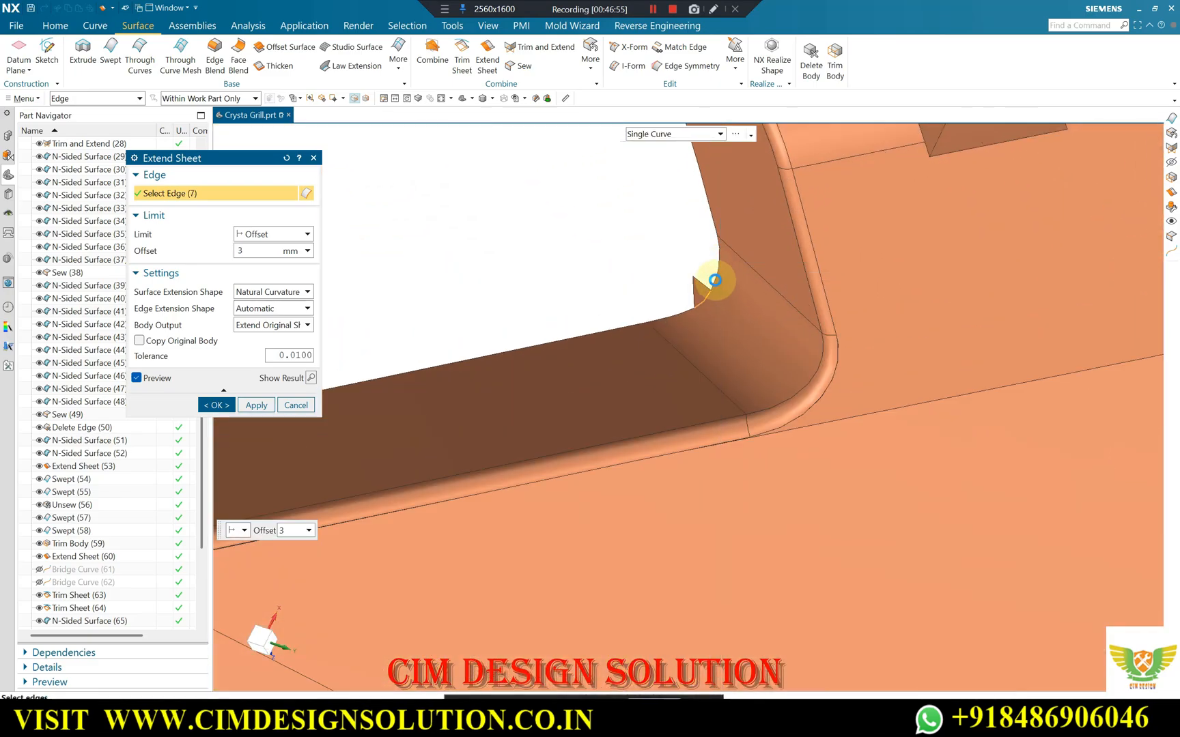
pyautogui.click(715, 277)
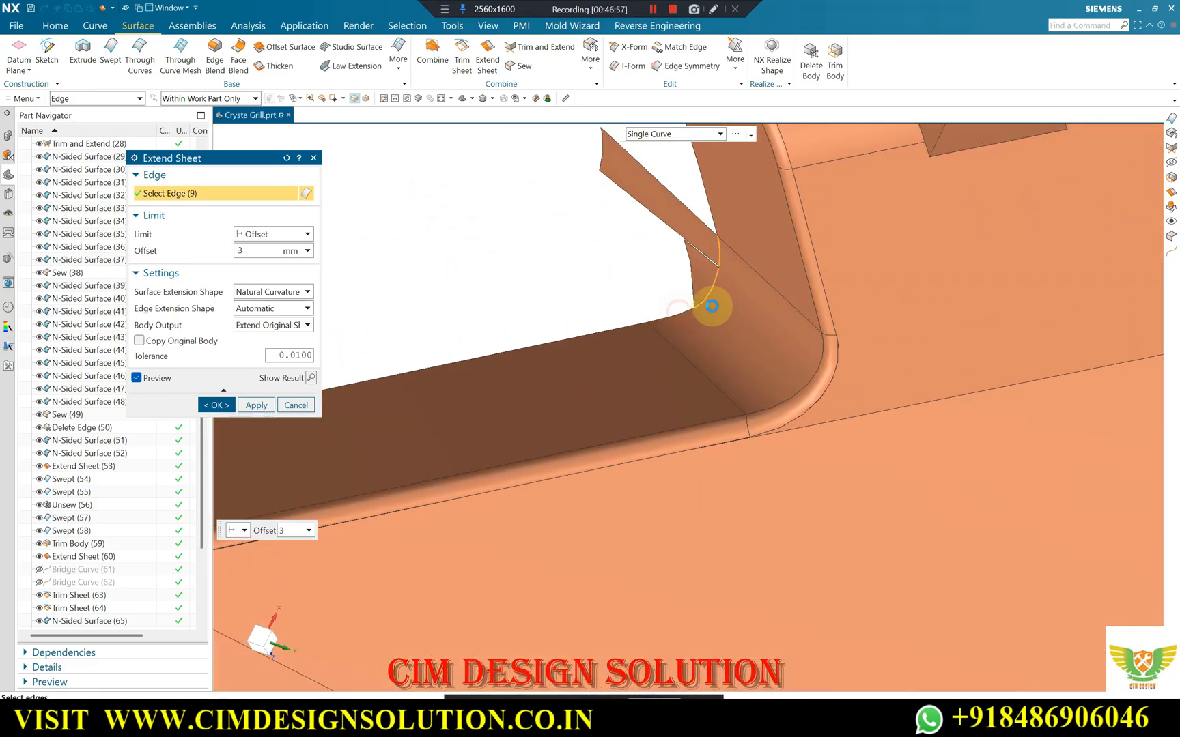
pyautogui.moveTo(724, 269); pyautogui.dragTo(698, 292, button='middle')
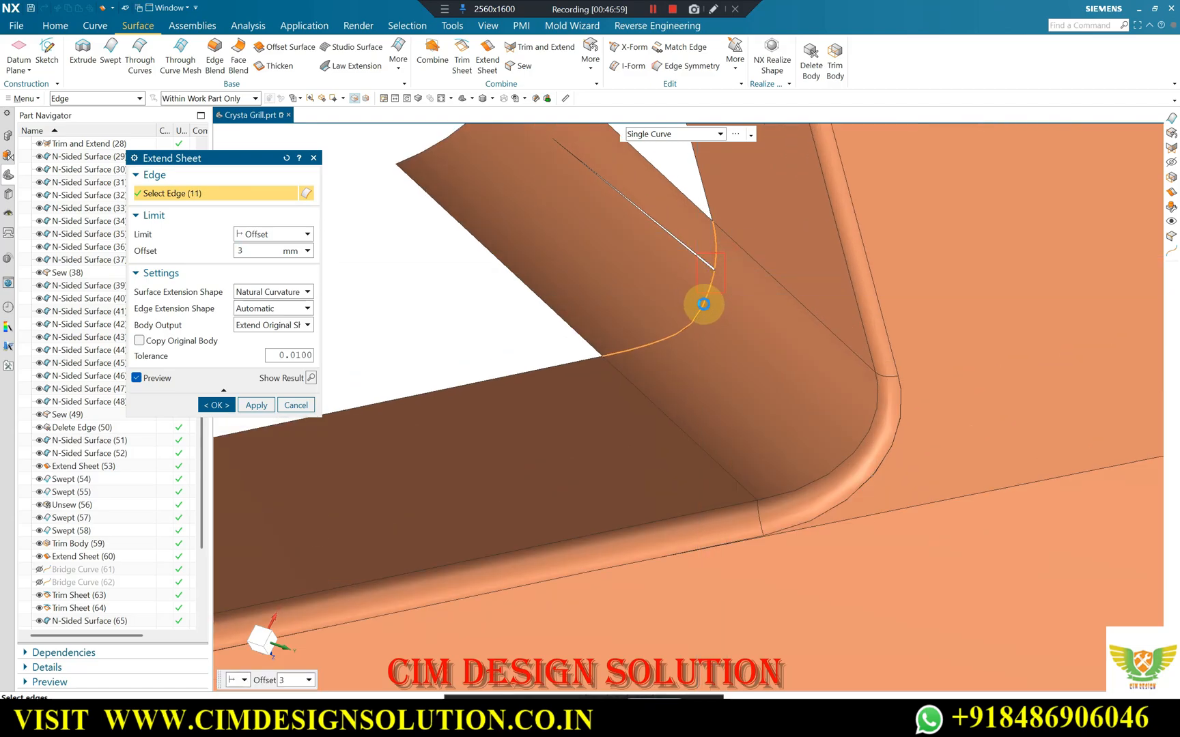
pyautogui.scroll(-6, 735, 319)
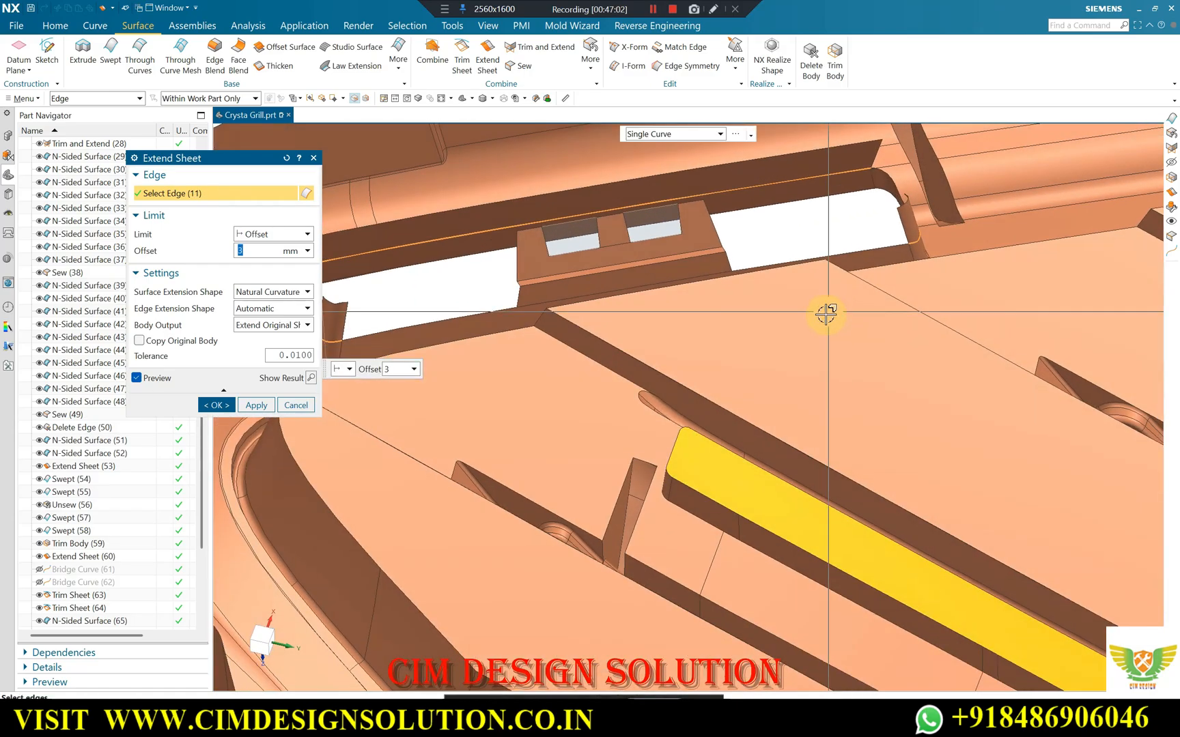
# Set the body output to Extend as New Face and create the 3 mm sheet extension on the selected slot edges.
pyautogui.scroll(-3, 708, 339)
pyautogui.moveTo(708, 338); pyautogui.dragTo(661, 334, button='middle')
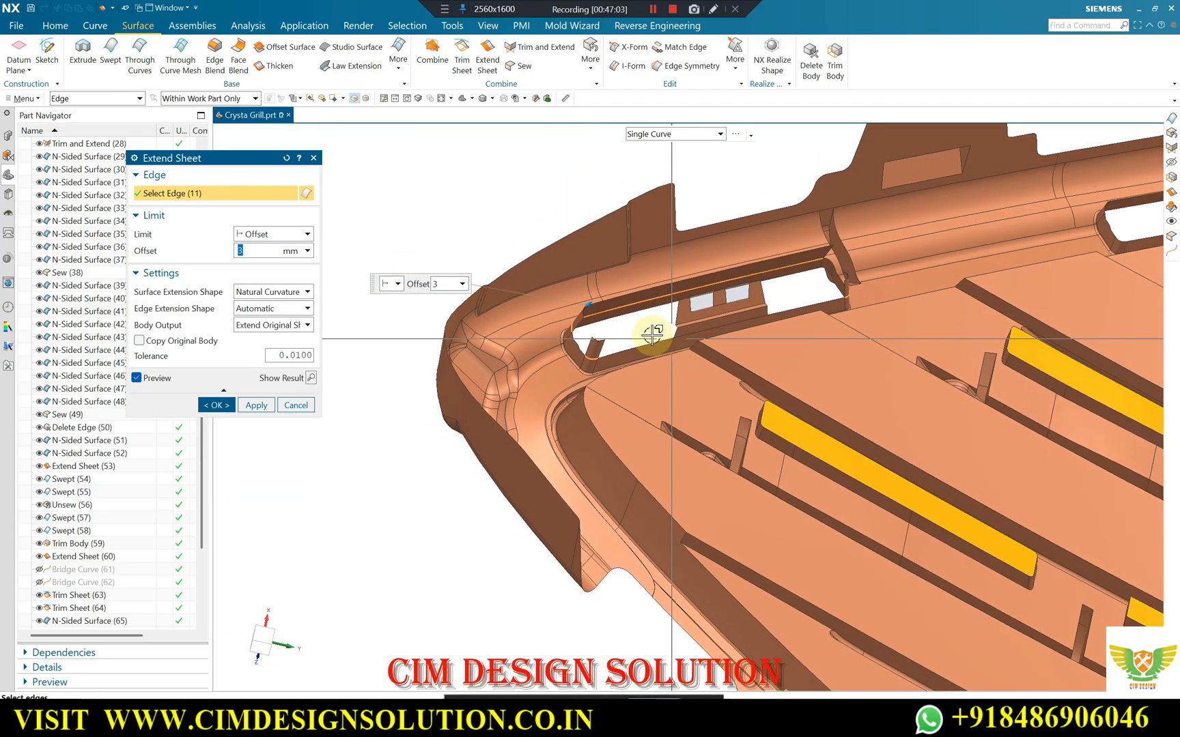
pyautogui.scroll(2, 660, 334)
pyautogui.click(272, 326)
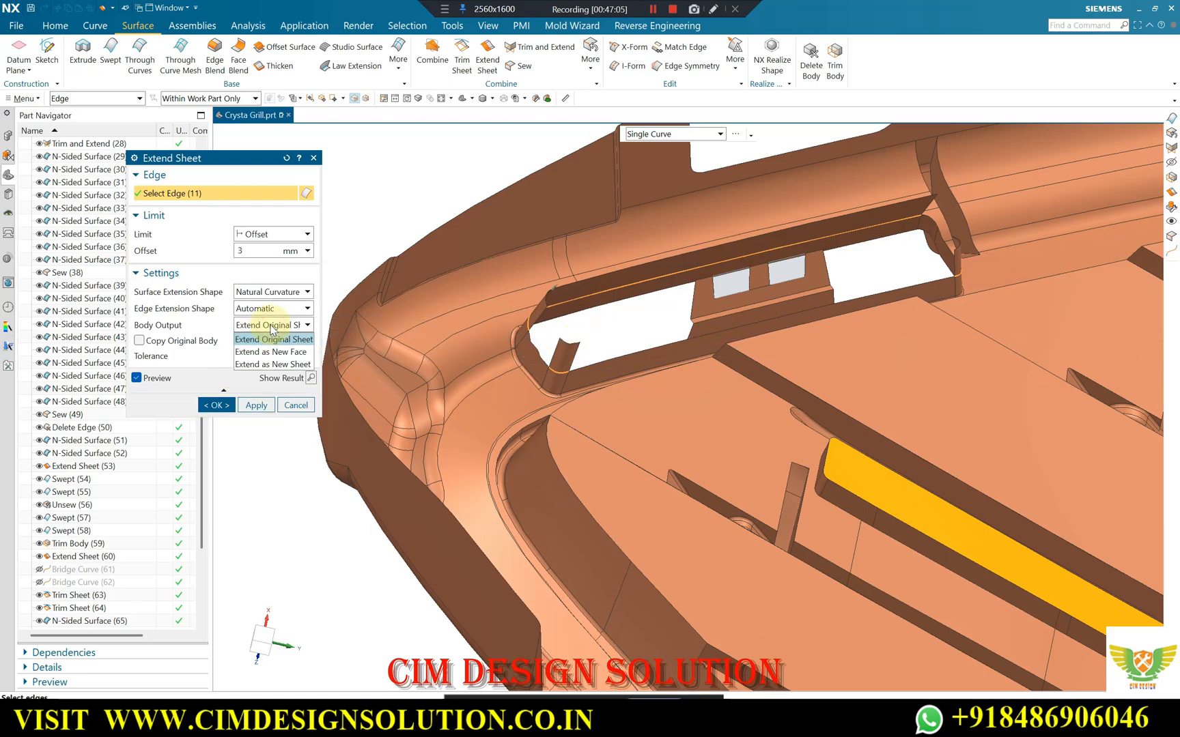
pyautogui.click(273, 351)
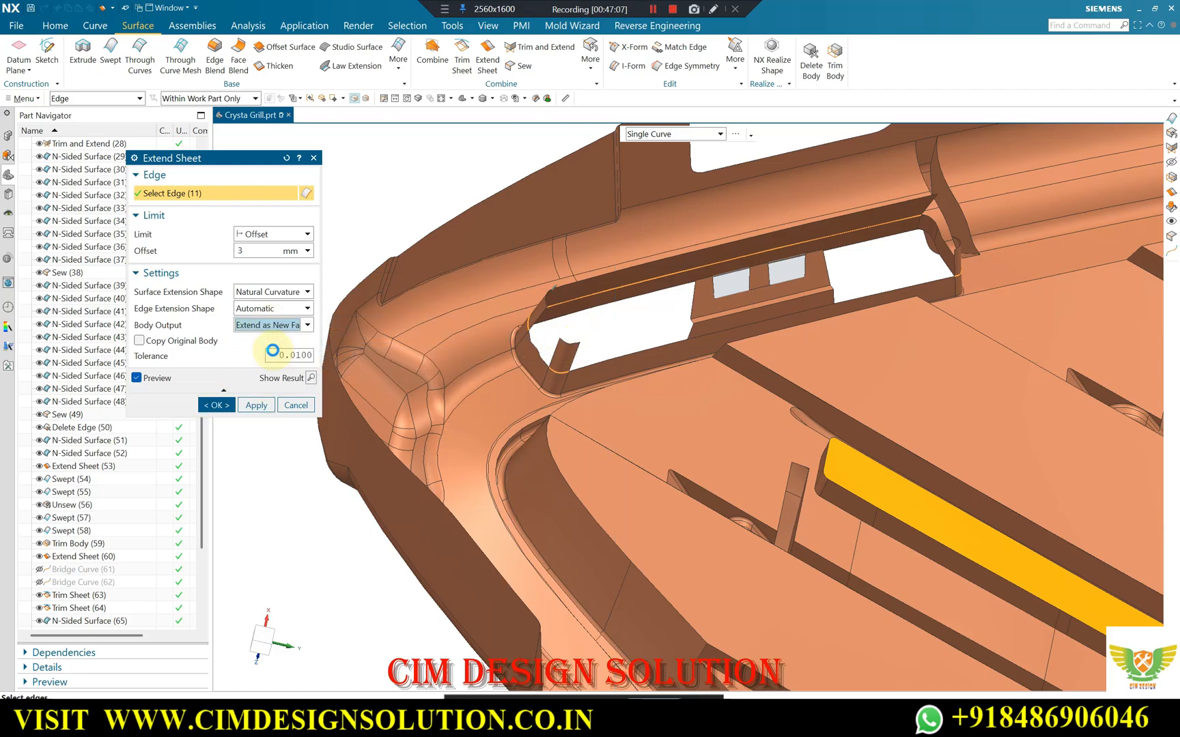
pyautogui.click(254, 403)
pyautogui.click(217, 405)
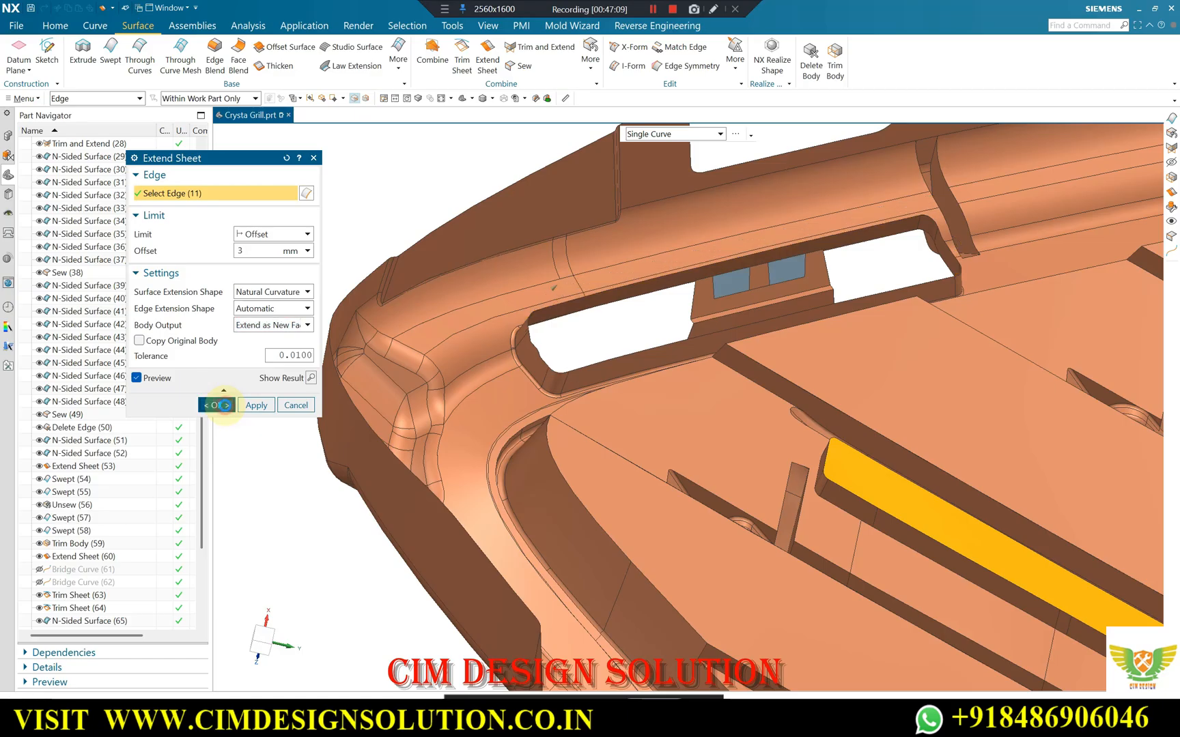
pyautogui.moveTo(577, 304); pyautogui.dragTo(514, 316, button='middle')
pyautogui.scroll(5, 722, 300)
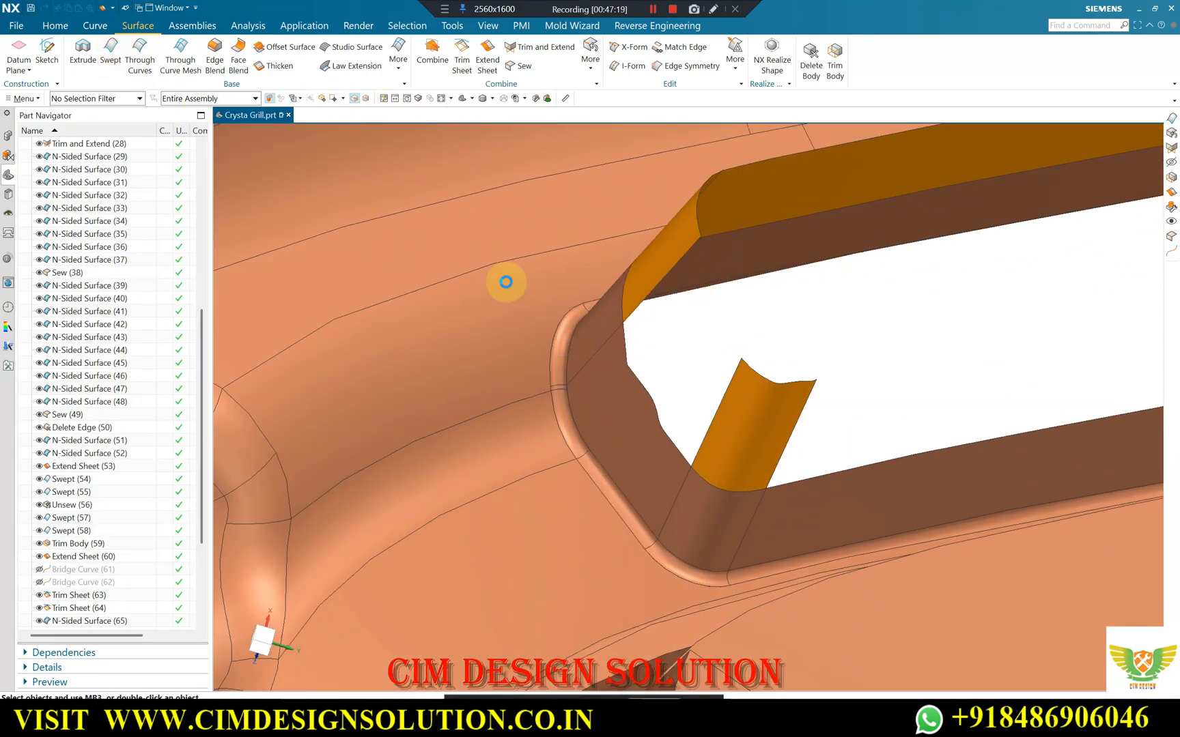
pyautogui.click(626, 338)
pyautogui.click(636, 370)
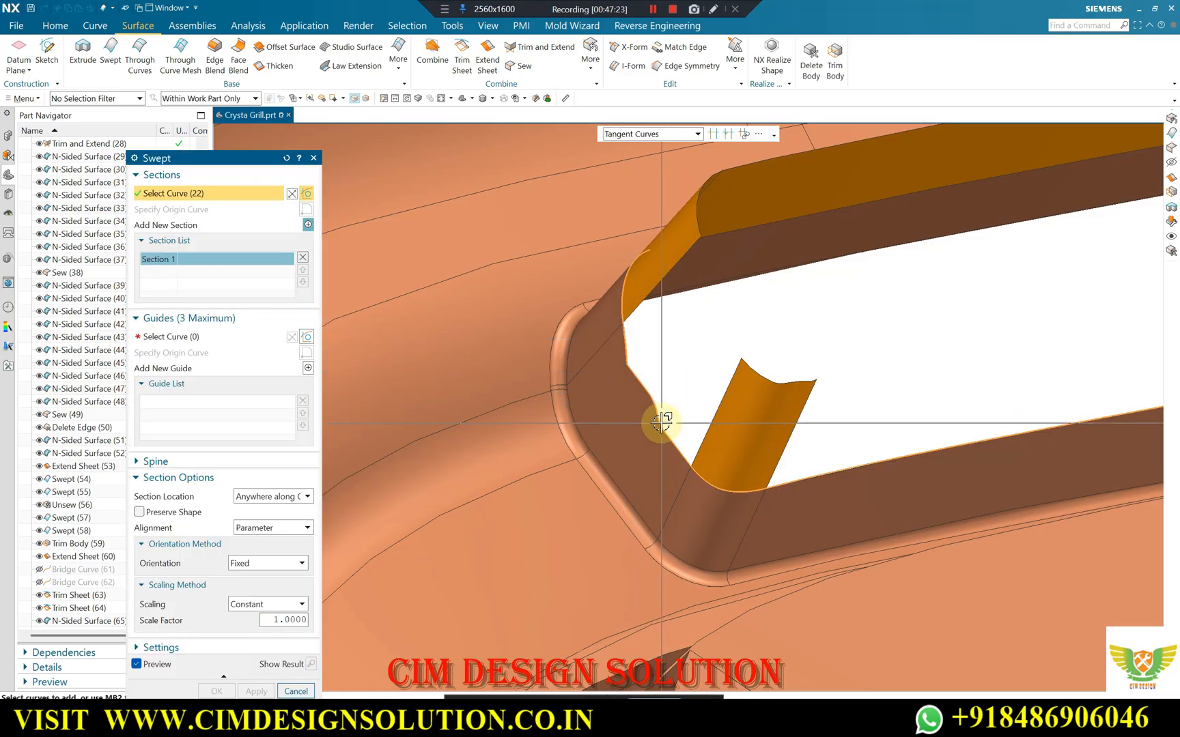
pyautogui.click(712, 135)
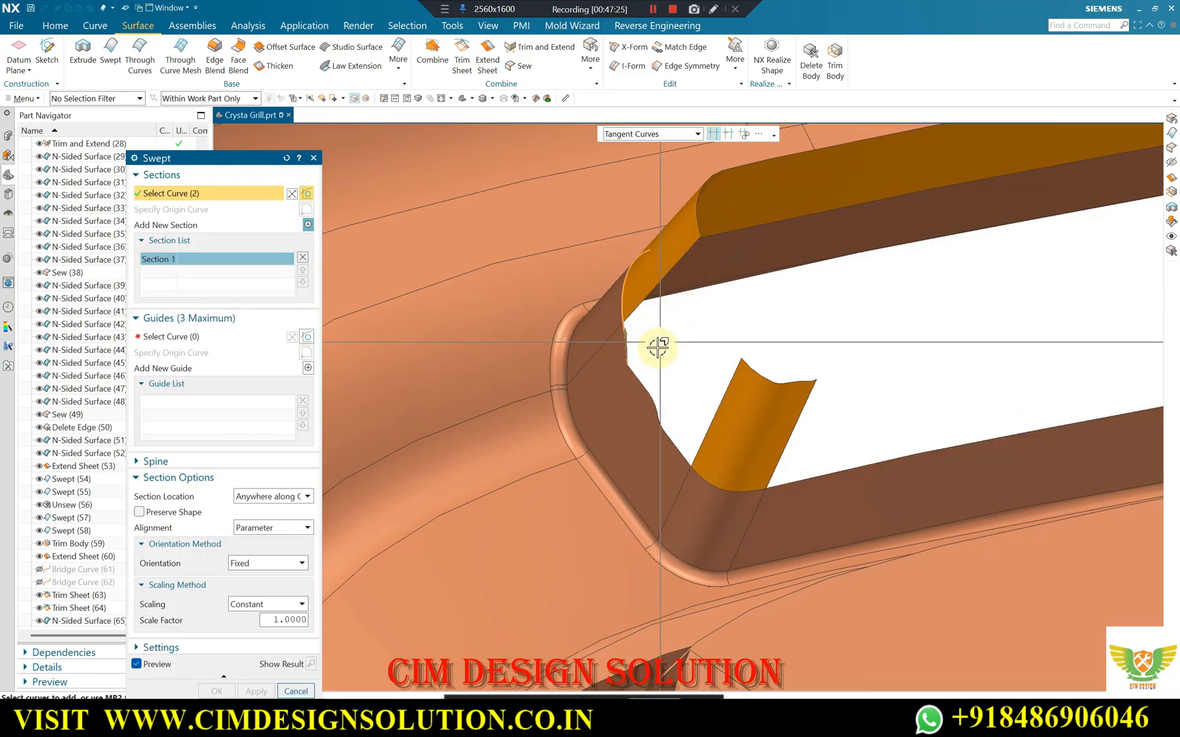
pyautogui.press('Escape')
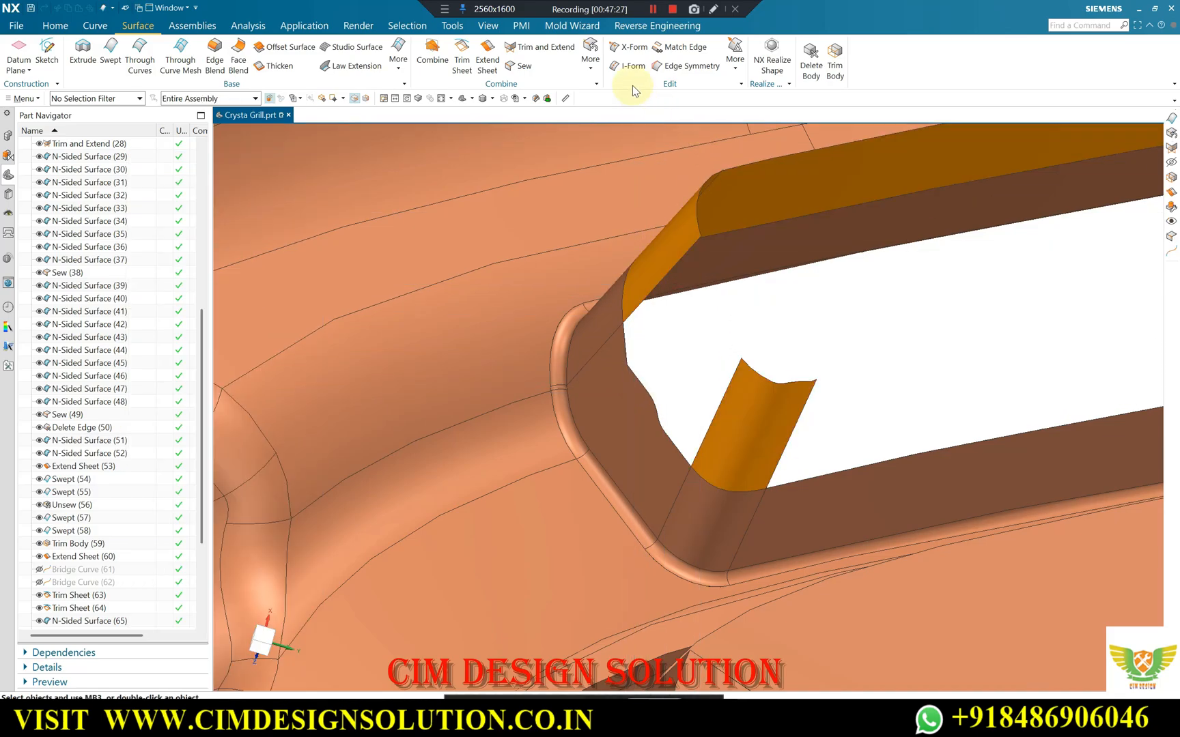
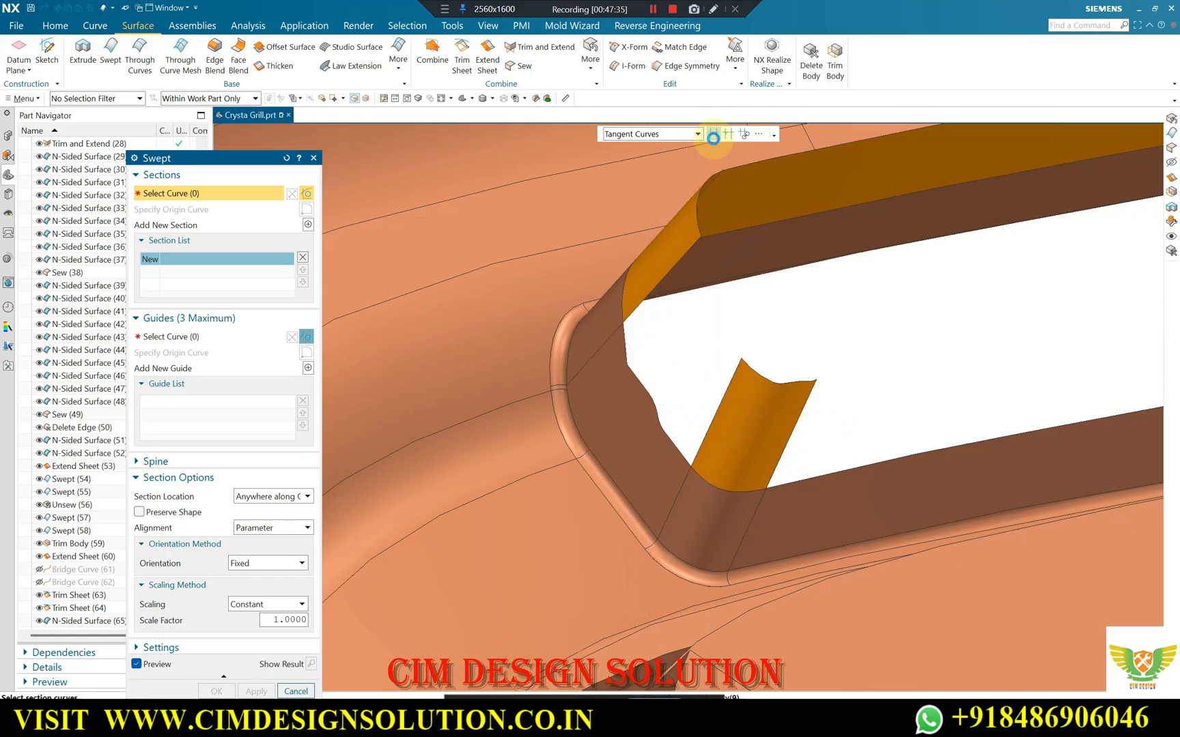
pyautogui.click(651, 398)
pyautogui.scroll(4, 688, 457)
pyautogui.scroll(-3, 714, 378)
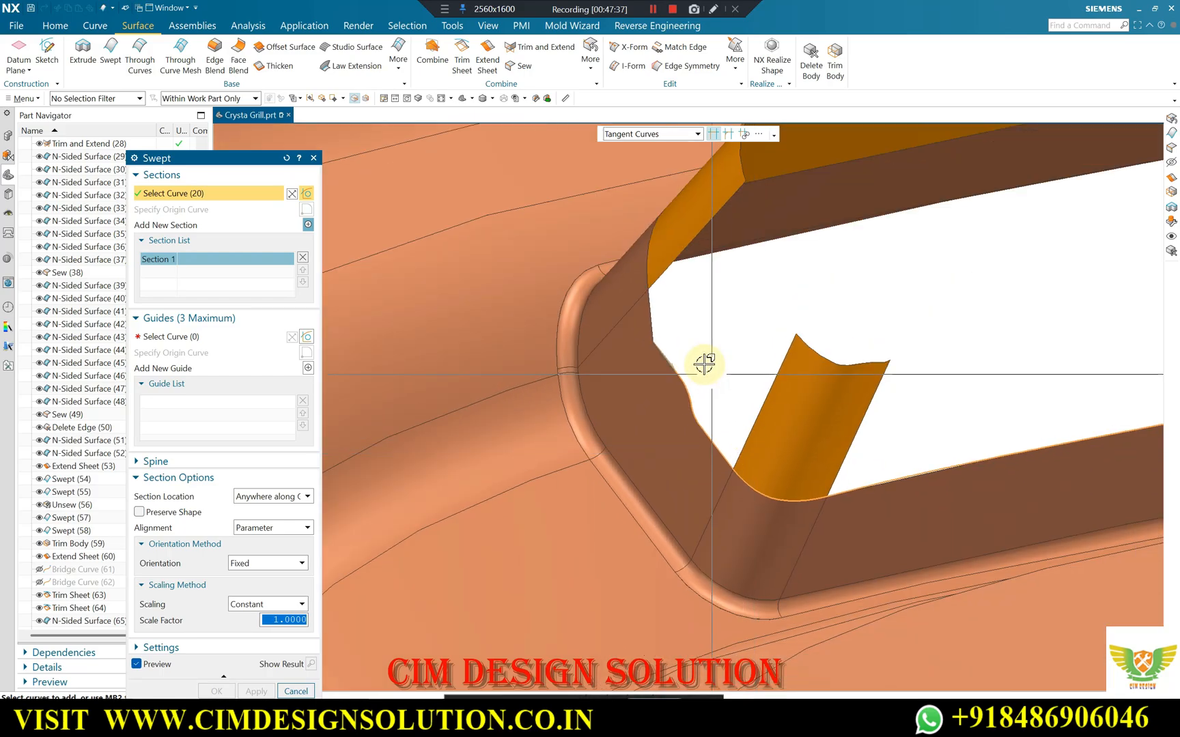
pyautogui.scroll(2, 709, 369)
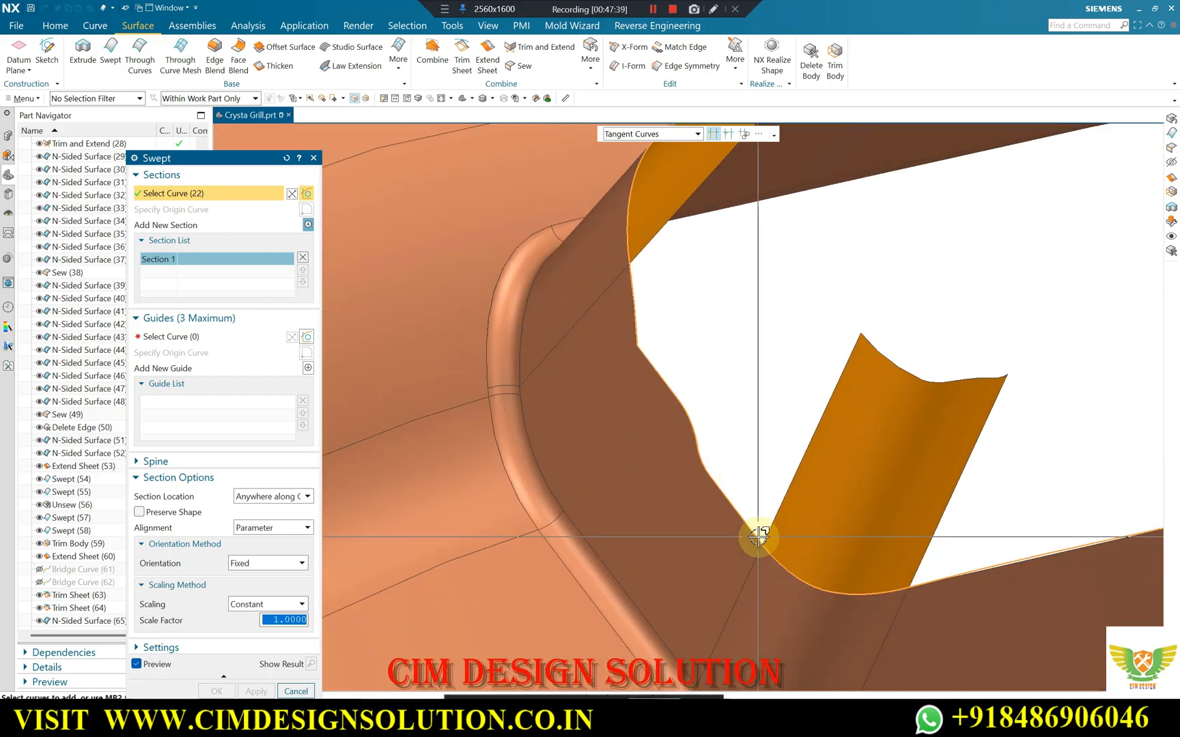
pyautogui.middleClick(698, 310)
# Start a Swept surface with single-curve selection, using five consecutive rim edges of the opening's end wall as the section.
pyautogui.scroll(4, 621, 273)
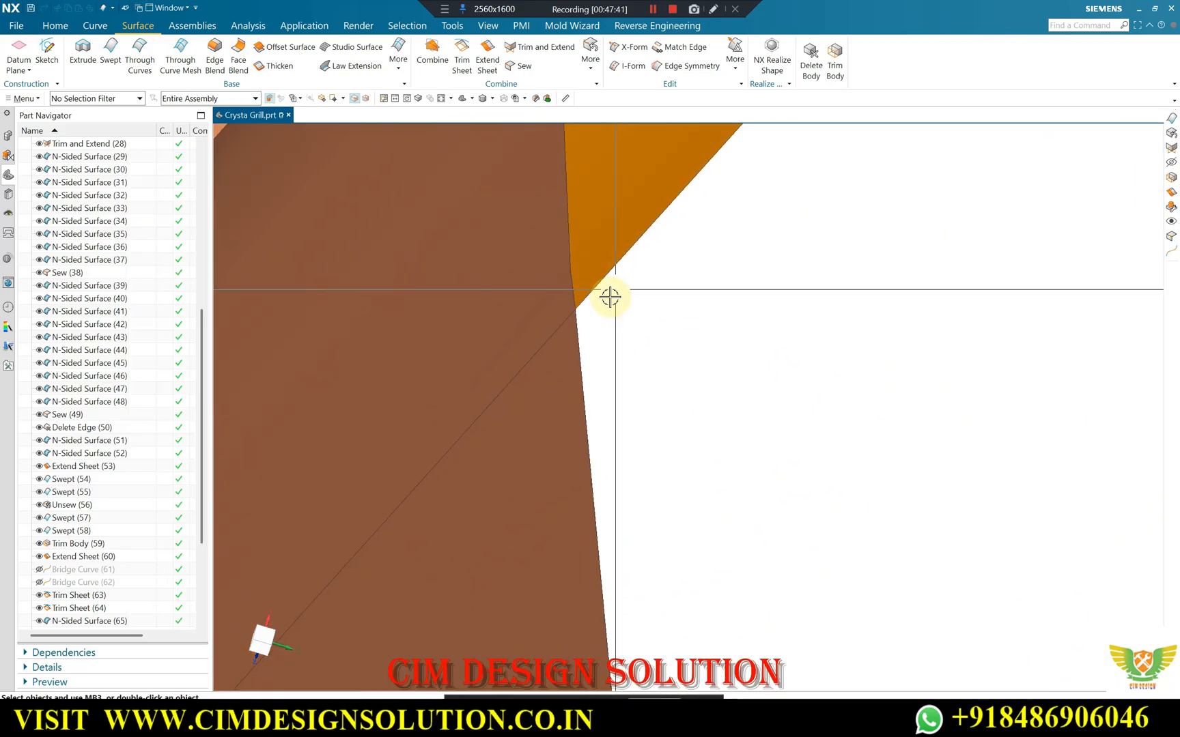
pyautogui.scroll(-3, 566, 263)
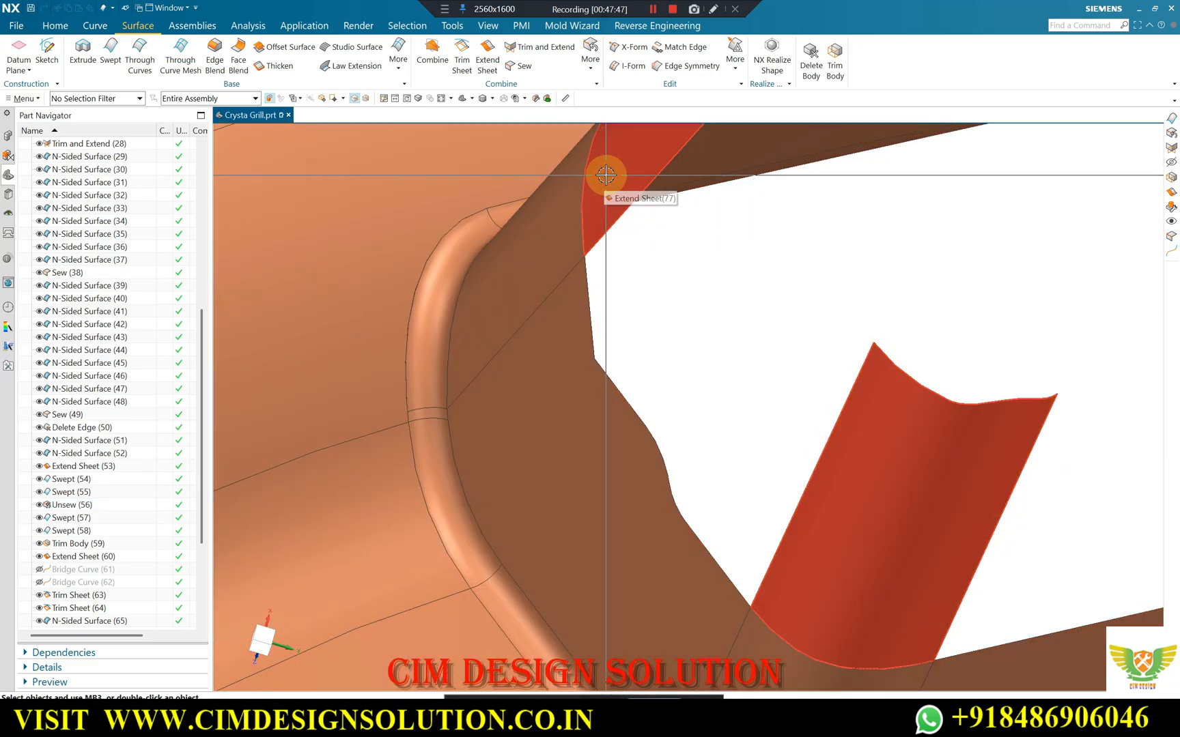
pyautogui.click(591, 175)
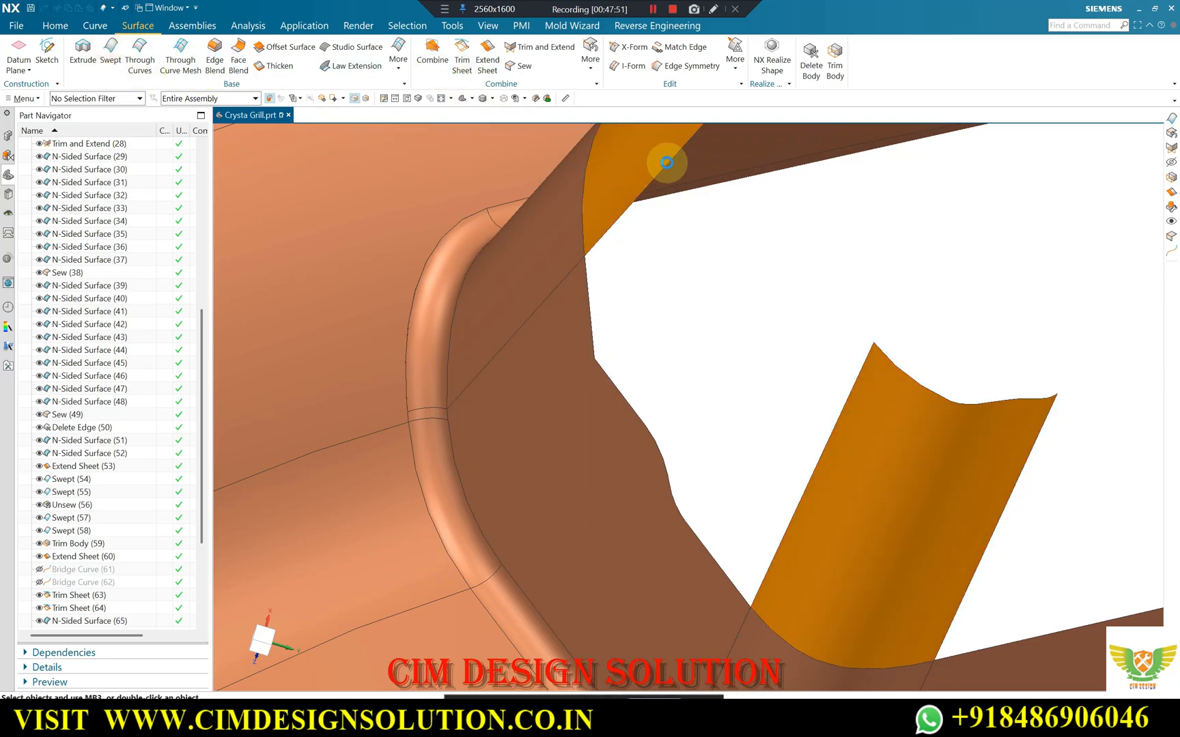
pyautogui.click(641, 134)
pyautogui.click(644, 149)
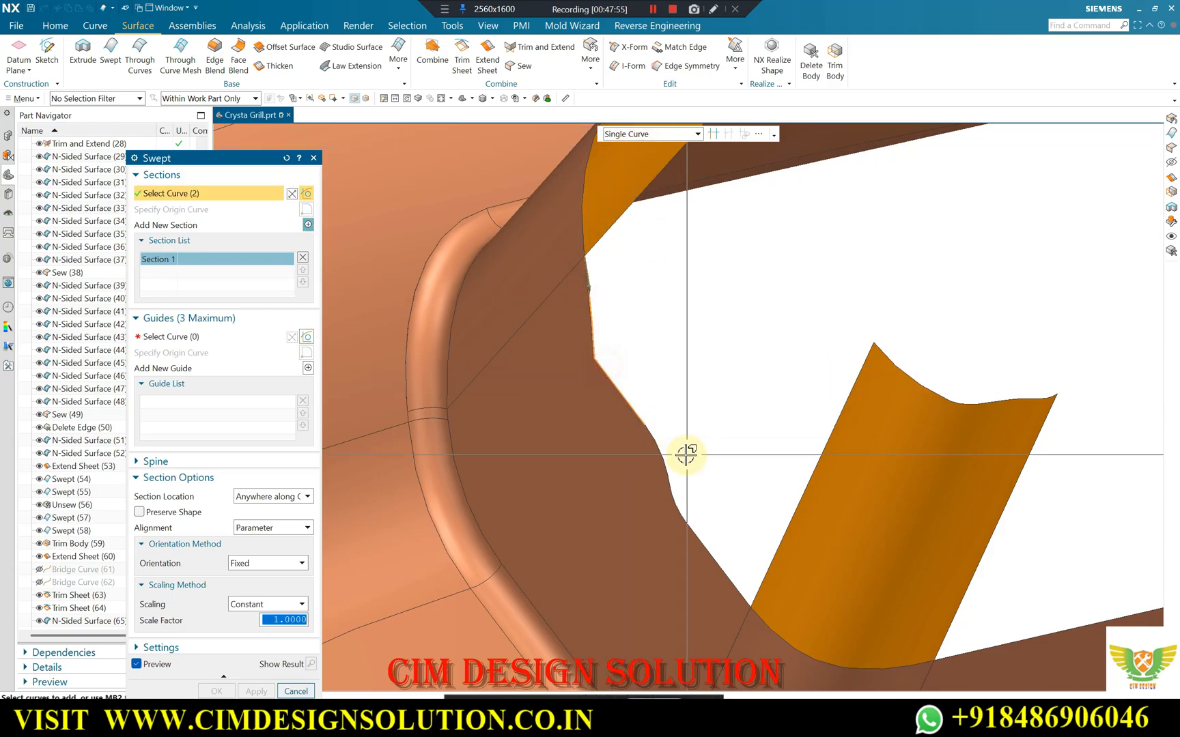
pyautogui.click(658, 440)
pyautogui.click(677, 499)
pyautogui.click(709, 550)
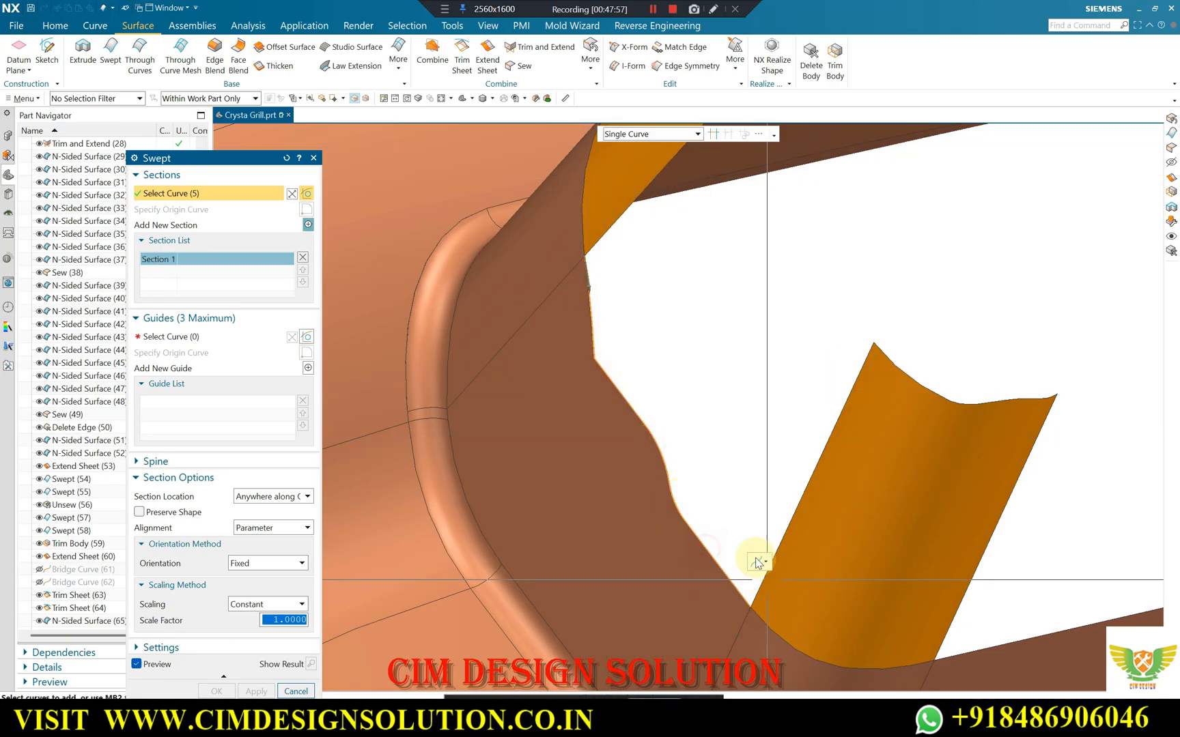
# Use the facing side edges of the two neighbouring sheets as separate guides and create the swept surface between them.
pyautogui.click(174, 336)
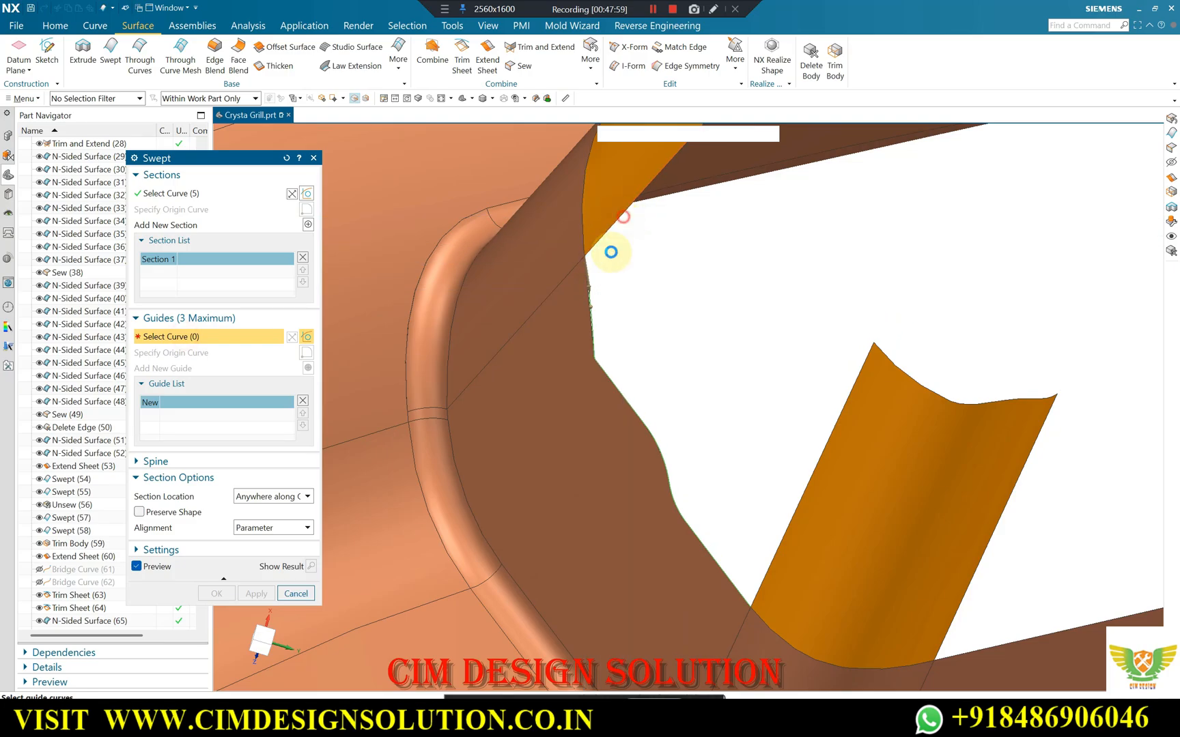
pyautogui.click(620, 223)
pyautogui.click(308, 368)
pyautogui.click(792, 506)
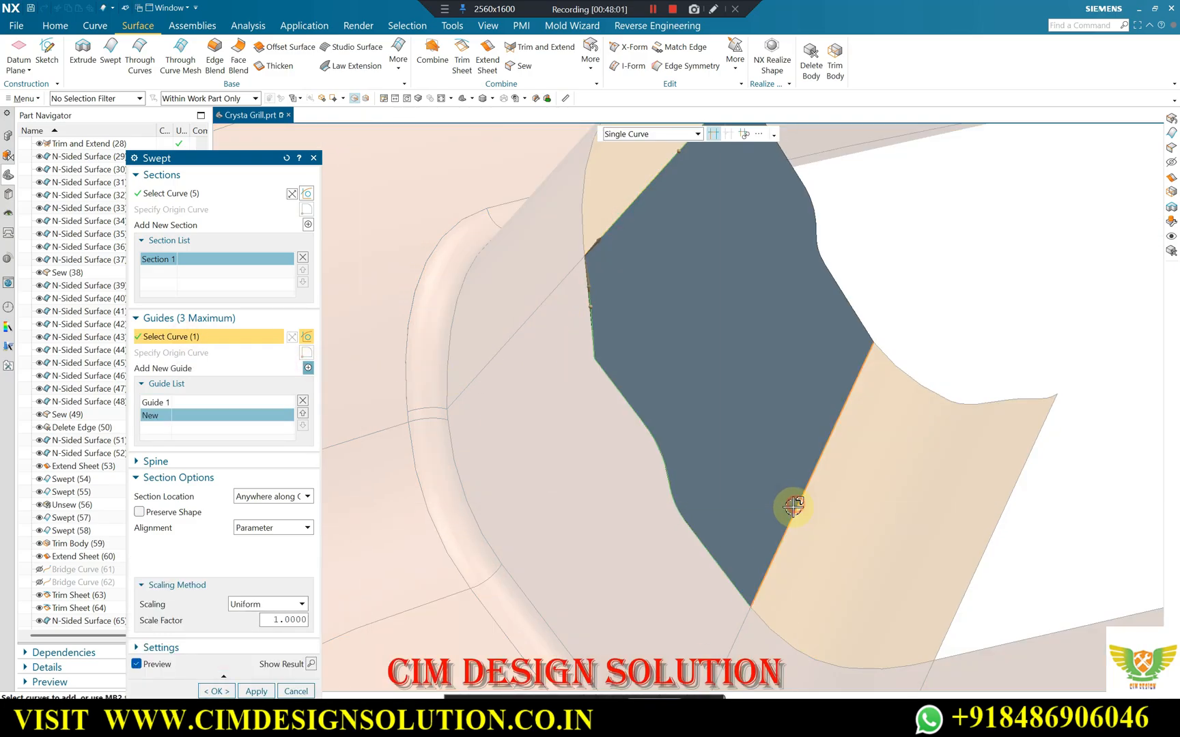
pyautogui.click(256, 691)
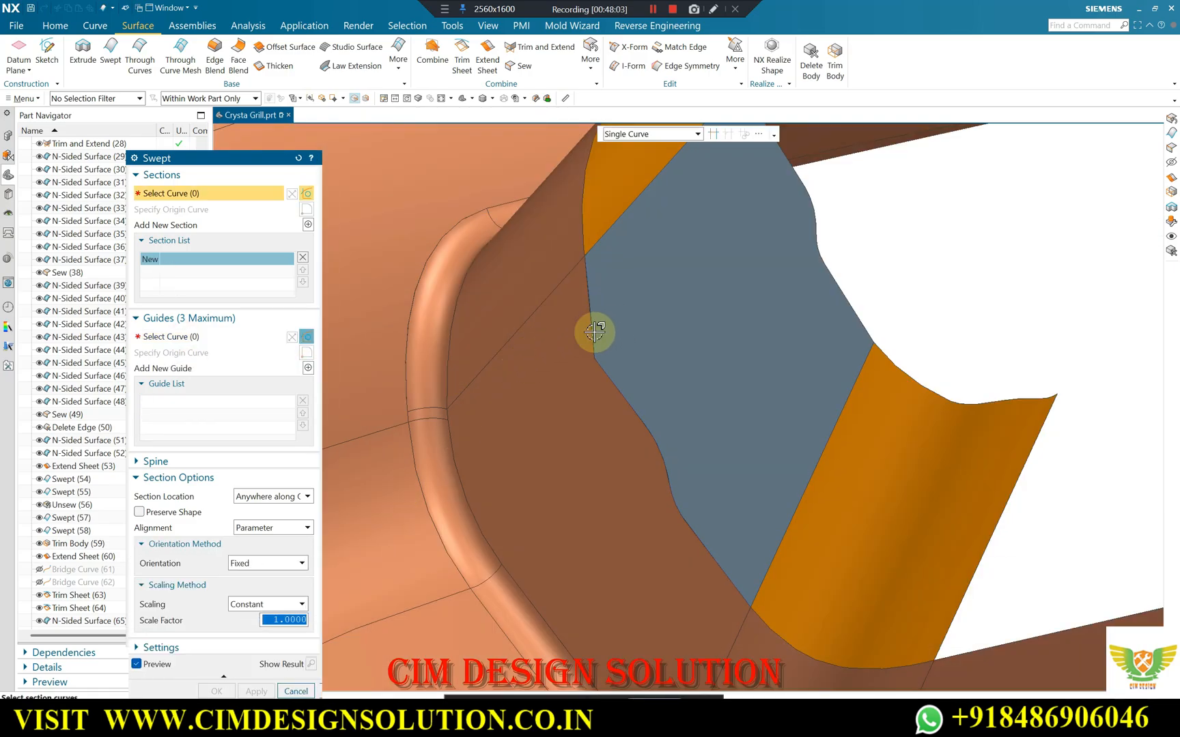
# Try to sweep the two rounded corner edges at the opening's opposite end along the upper sheet's slanted end edge.
pyautogui.scroll(-10, 594, 332)
pyautogui.scroll(3, 569, 353)
pyautogui.scroll(3, 632, 321)
pyautogui.moveTo(632, 321)
pyautogui.mouseDown(button='middle')
pyautogui.moveTo(608, 332)
pyautogui.moveTo(545, 458)
pyautogui.mouseUp(button='middle')
pyautogui.scroll(4, 545, 458)
pyautogui.scroll(-4, 697, 308)
pyautogui.moveTo(698, 308); pyautogui.dragTo(711, 340, button='middle')
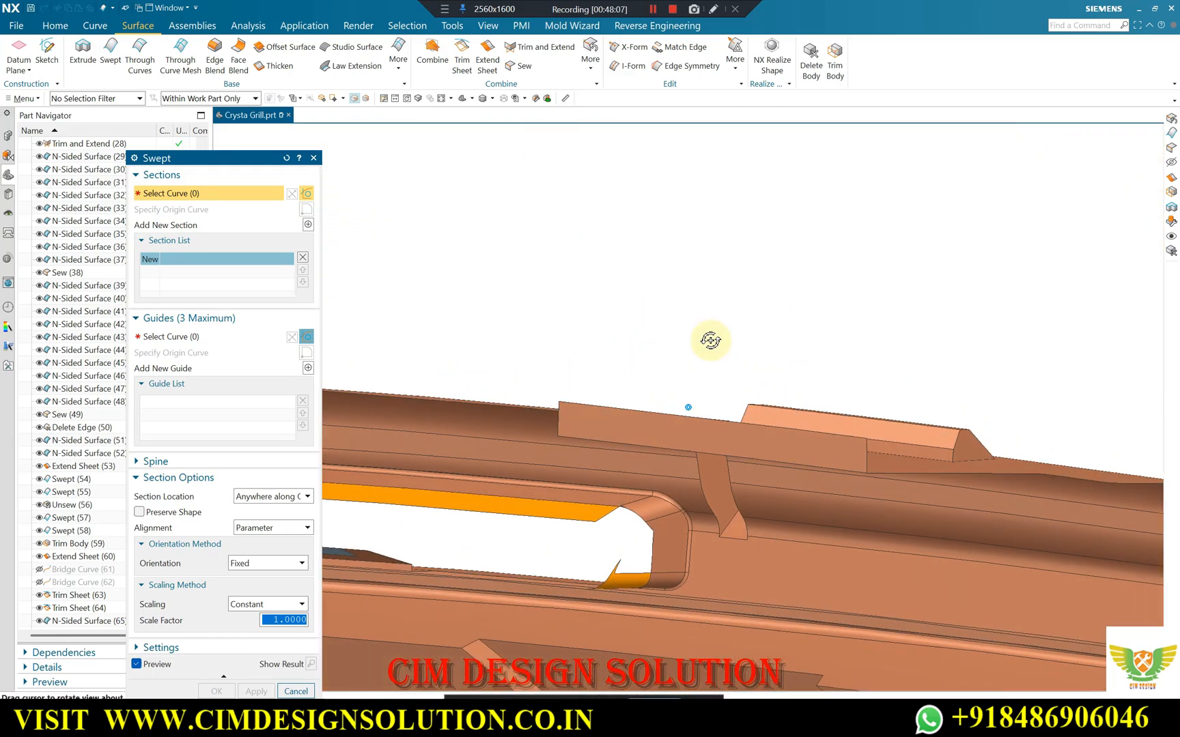
pyautogui.scroll(3, 634, 490)
pyautogui.scroll(4, 543, 463)
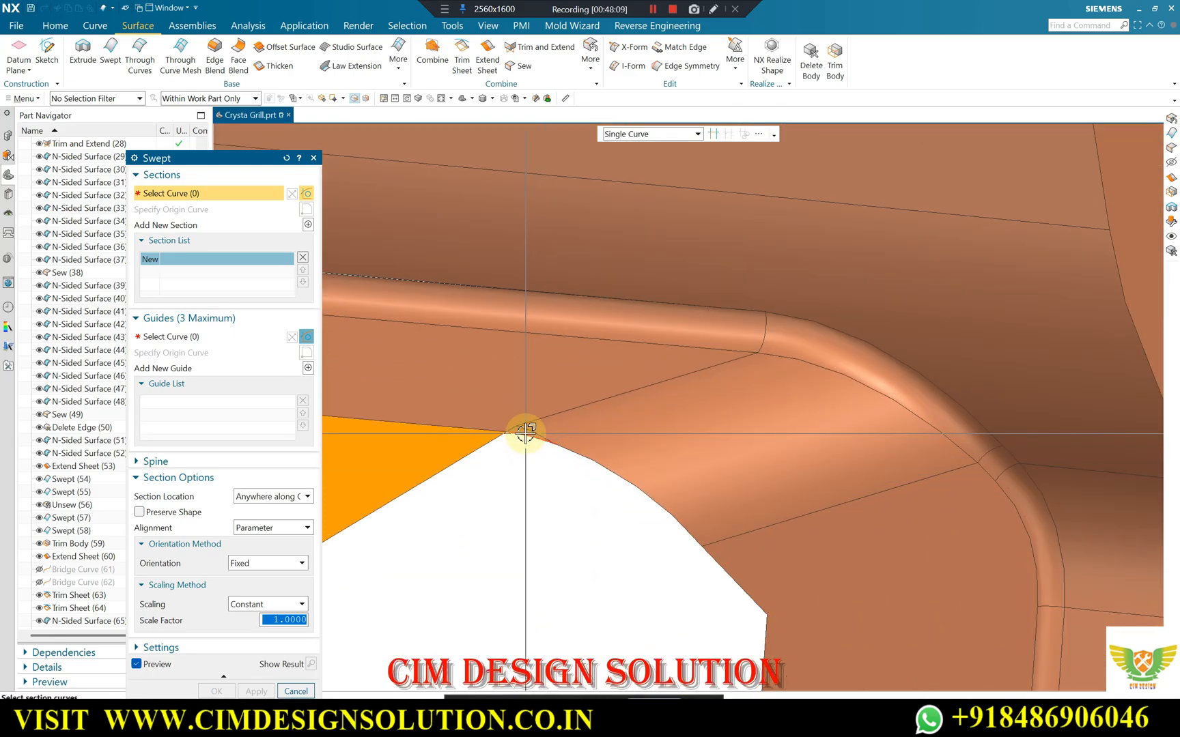
pyautogui.click(526, 434)
pyautogui.click(600, 466)
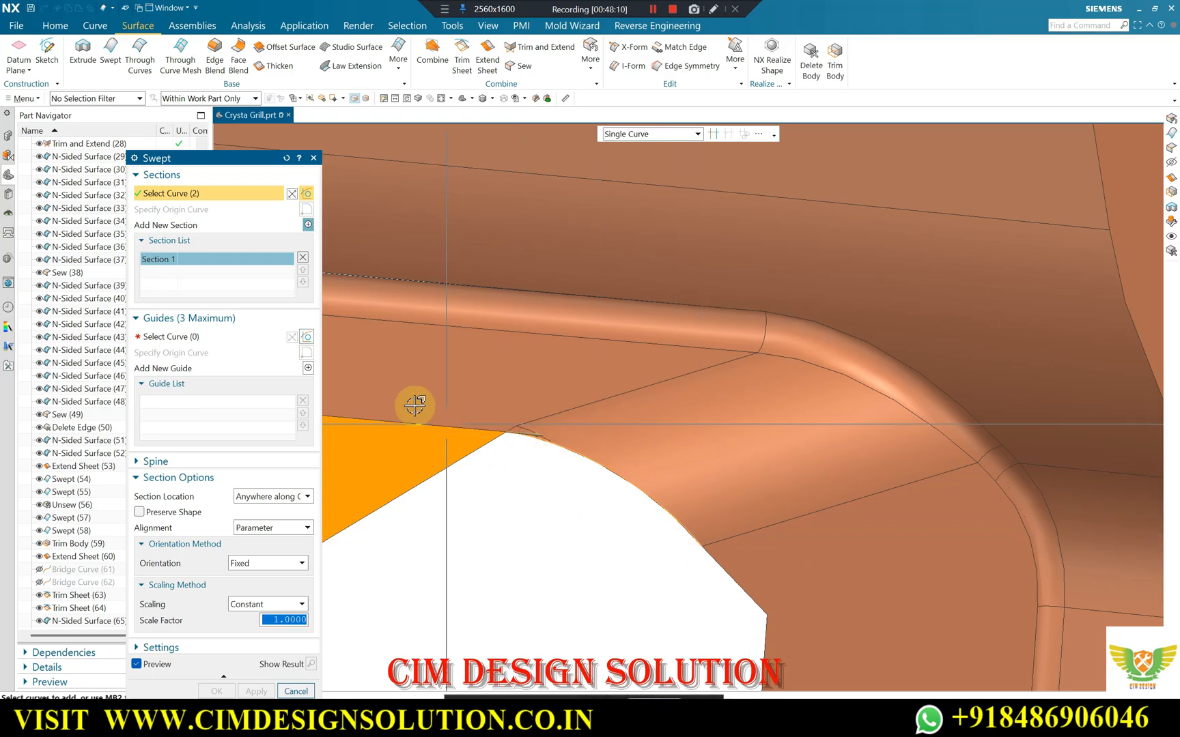
pyautogui.click(223, 338)
pyautogui.click(437, 475)
pyautogui.scroll(-5, 751, 328)
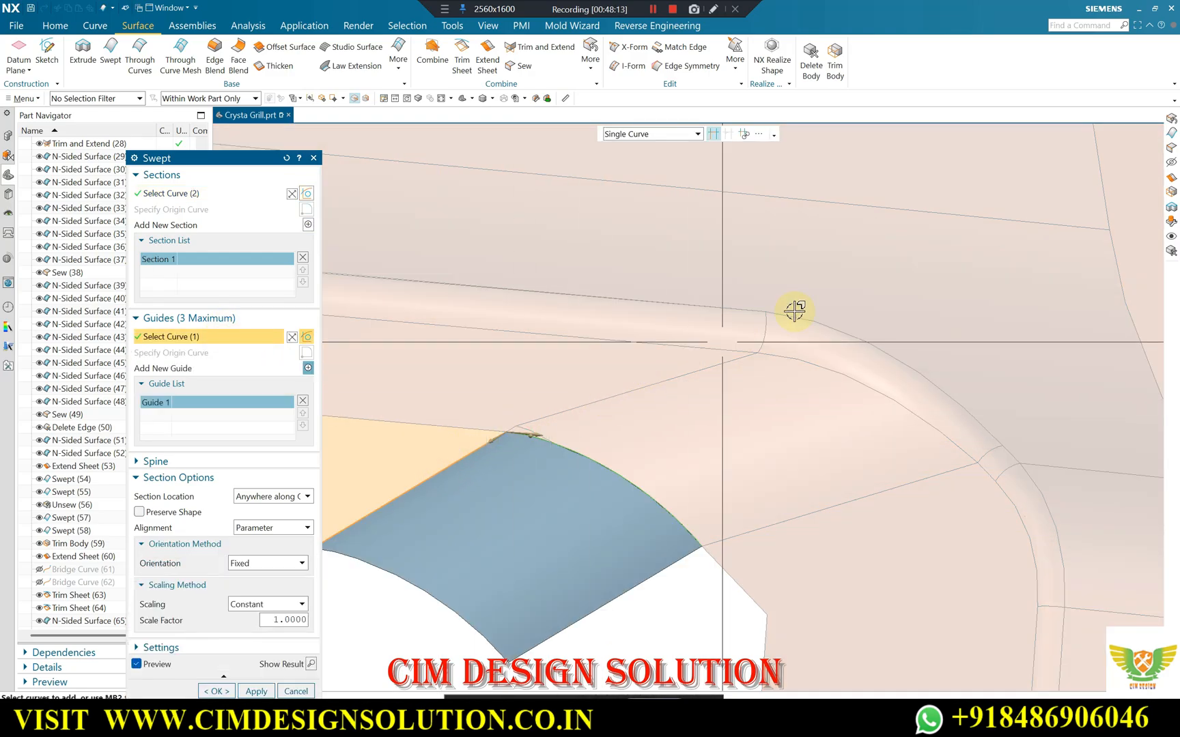
pyautogui.click(263, 691)
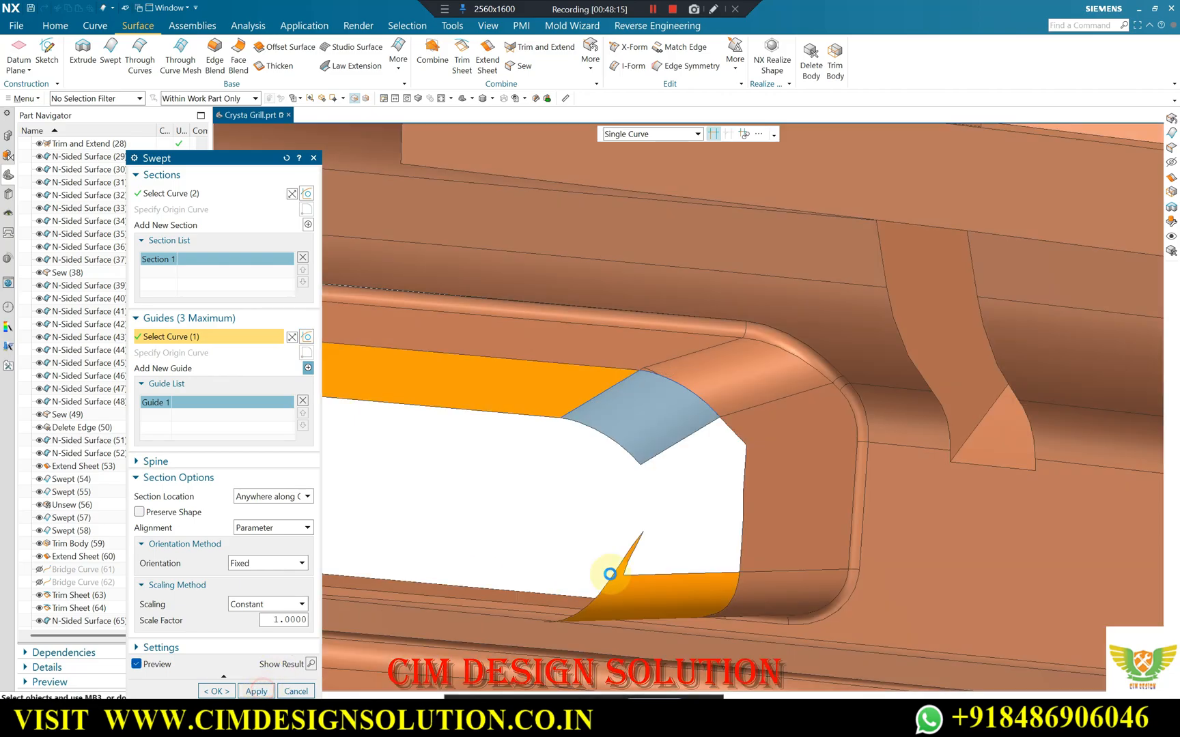
pyautogui.press('Escape')
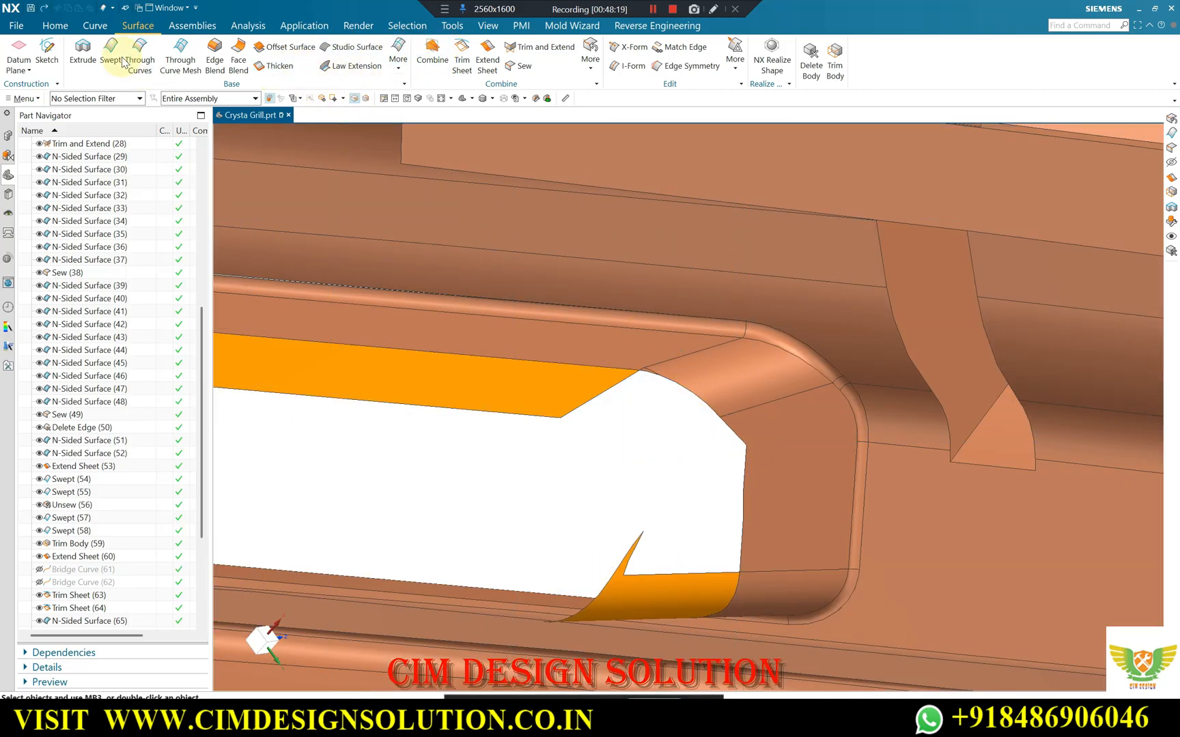
# Extend the end wall's short chamfered corner edge and adjoining vertical edge by a 3 mm offset with Extend Sheet.
pyautogui.click(489, 50)
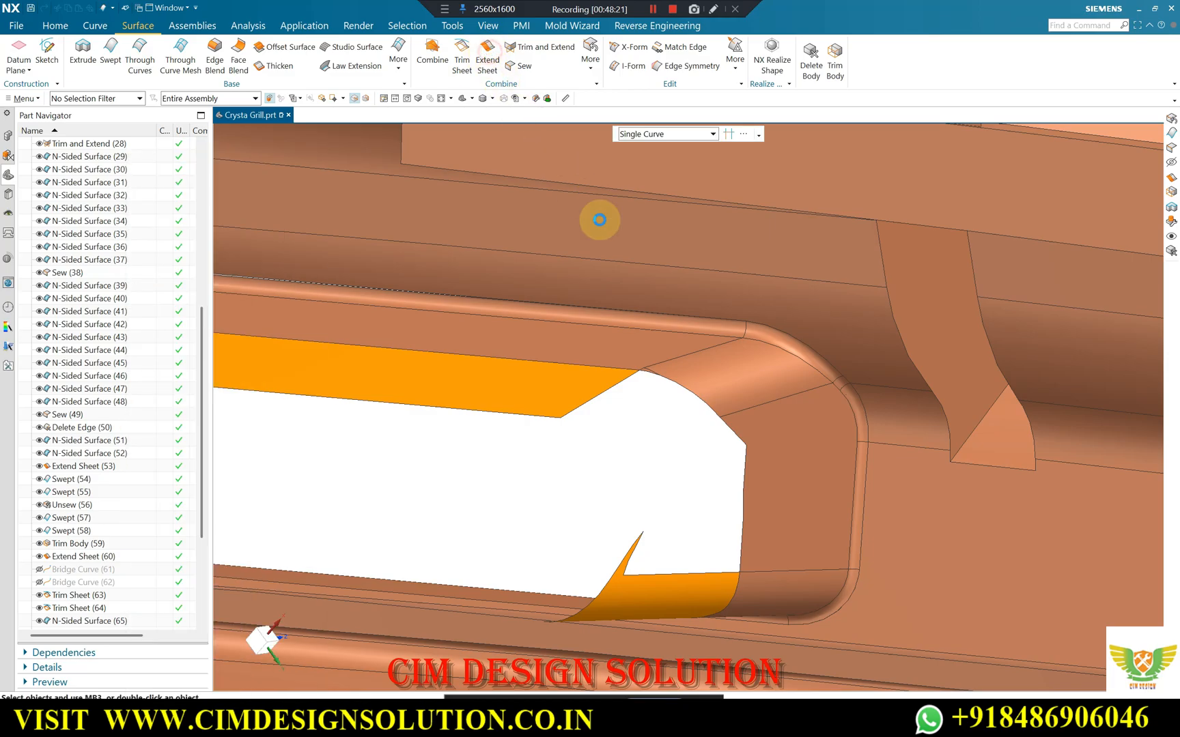
pyautogui.click(751, 461)
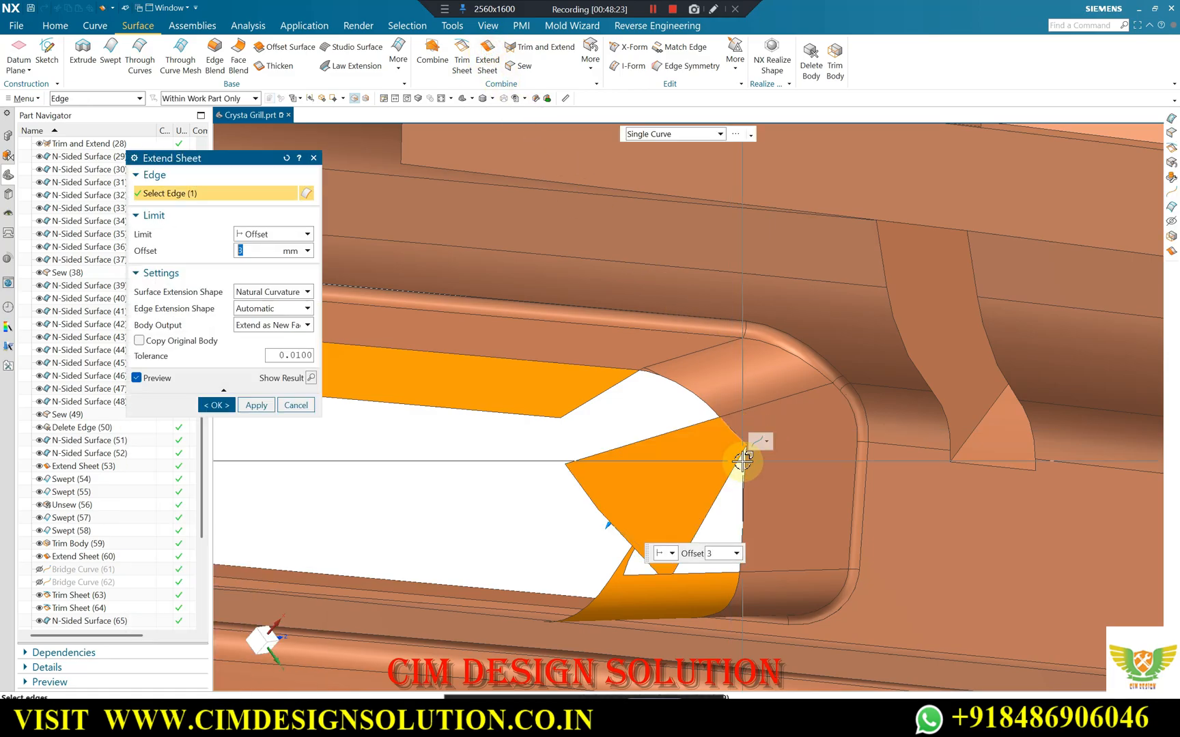
pyautogui.click(740, 522)
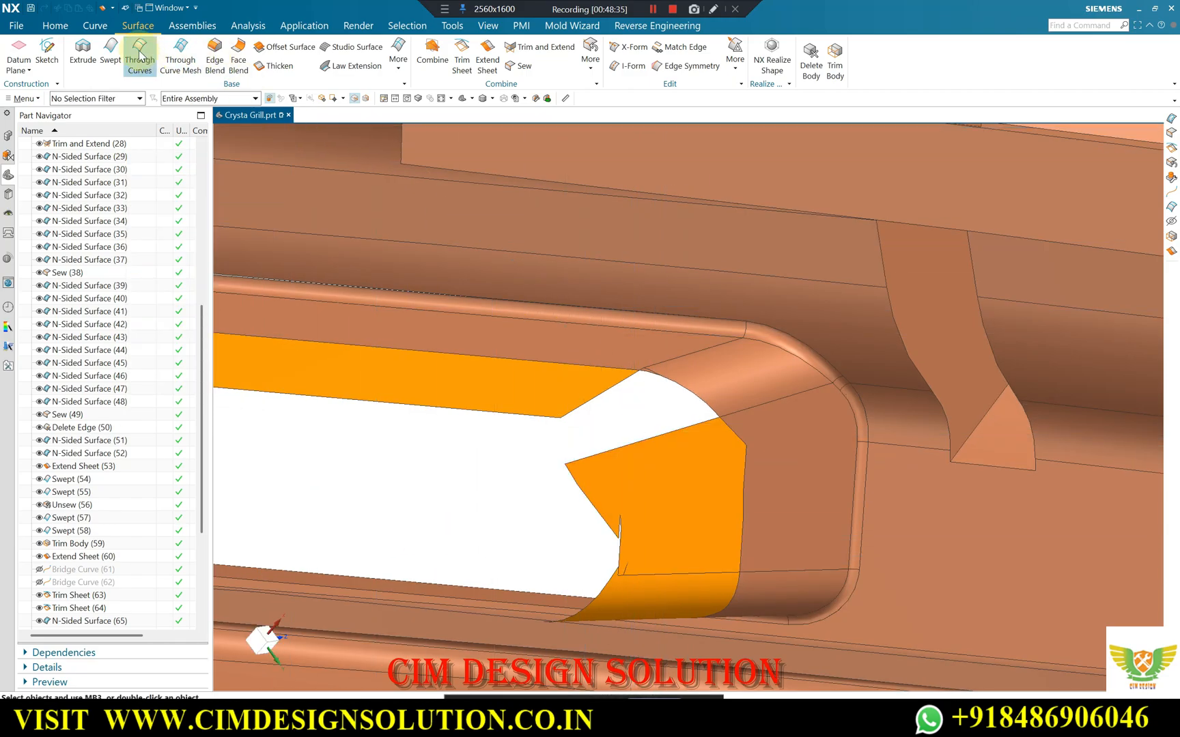
# Try to sweep the two rounded corner edges using the upper sheet's end edge and the extended sheet's side edge as guides.
pyautogui.scroll(5, 648, 380)
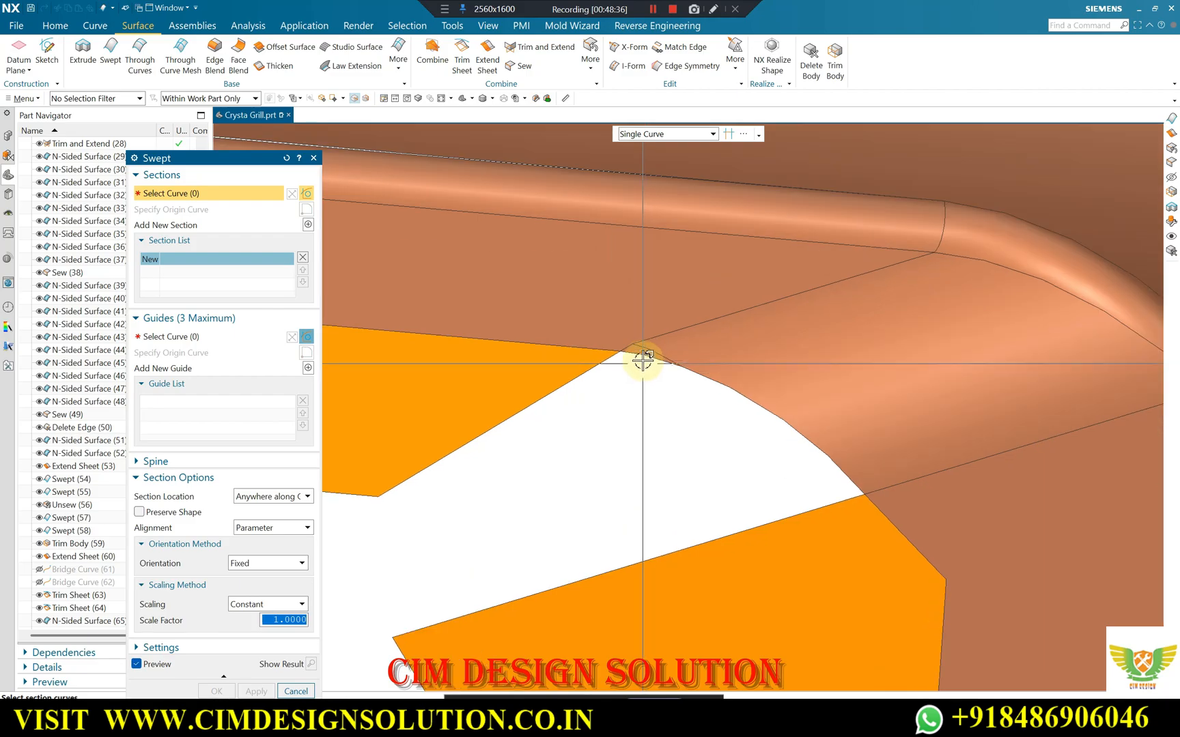
pyautogui.click(728, 390)
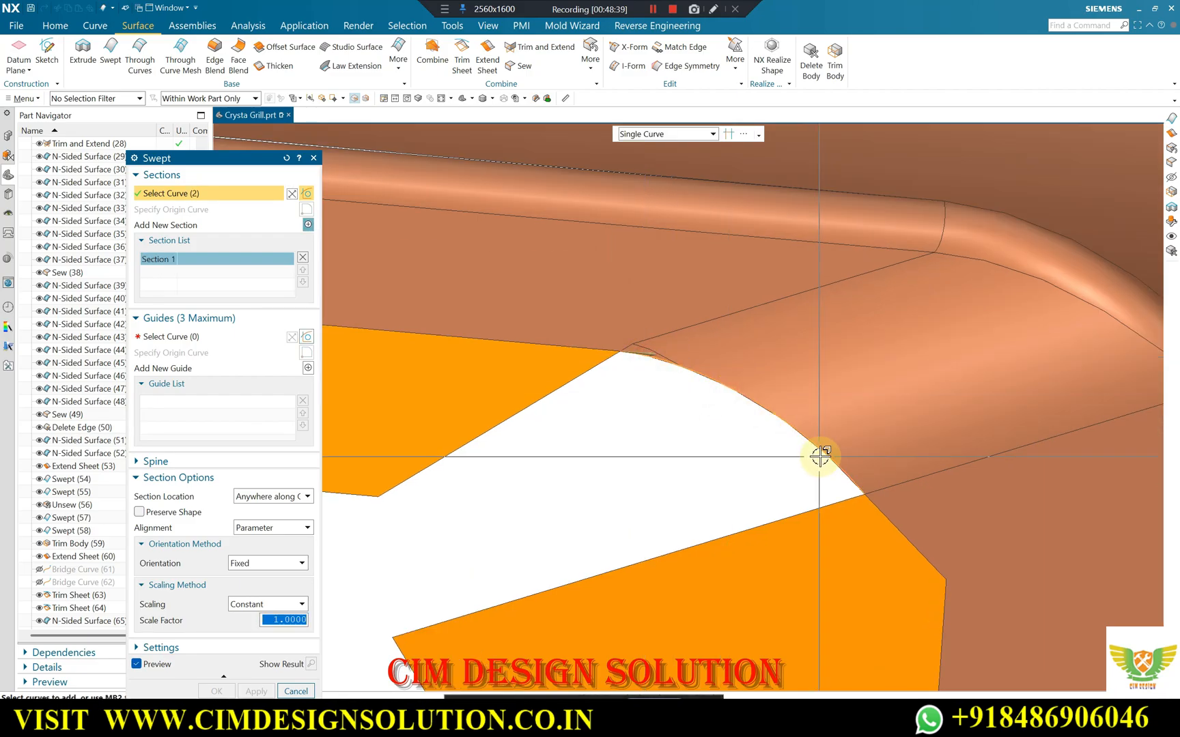
pyautogui.click(194, 369)
pyautogui.scroll(-2, 779, 317)
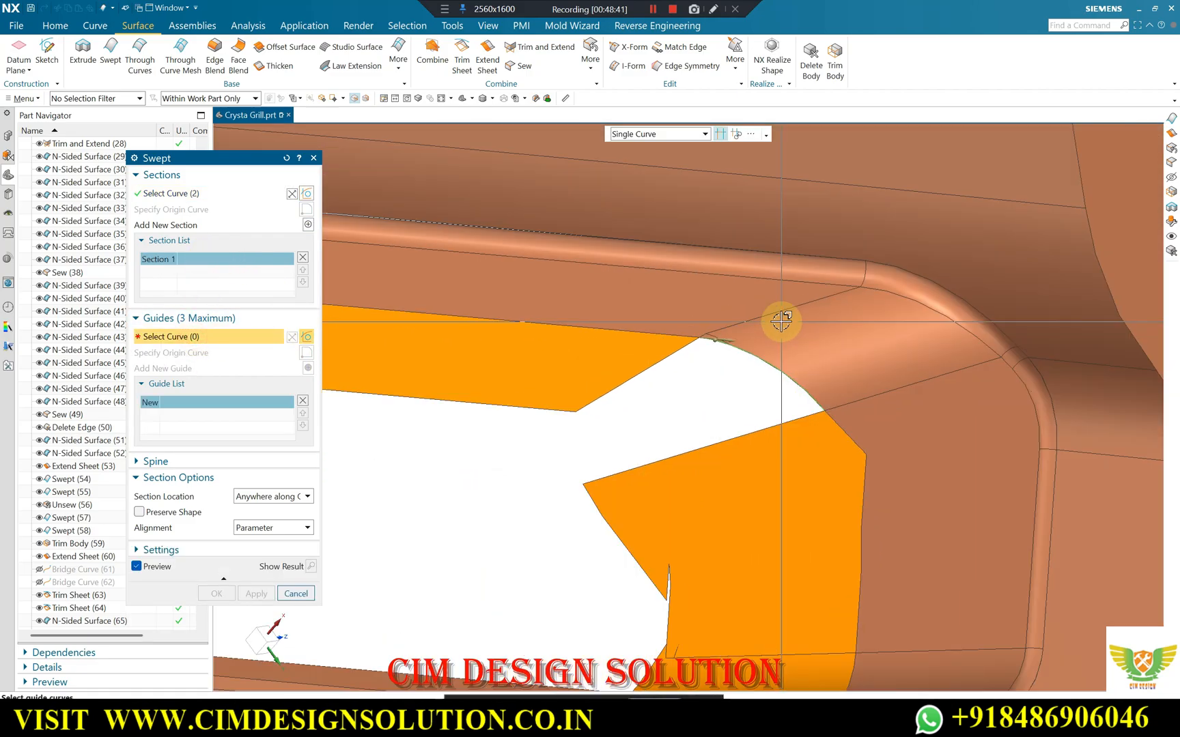
pyautogui.scroll(-2, 755, 322)
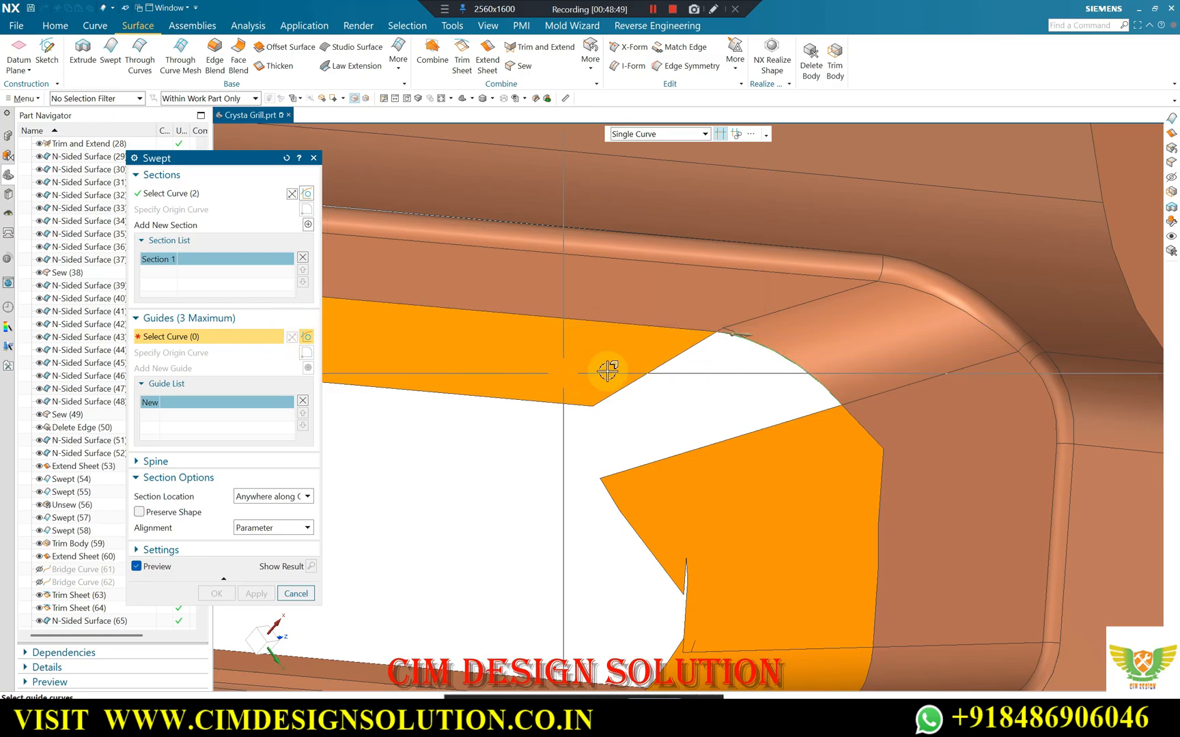
pyautogui.click(652, 369)
pyautogui.click(308, 368)
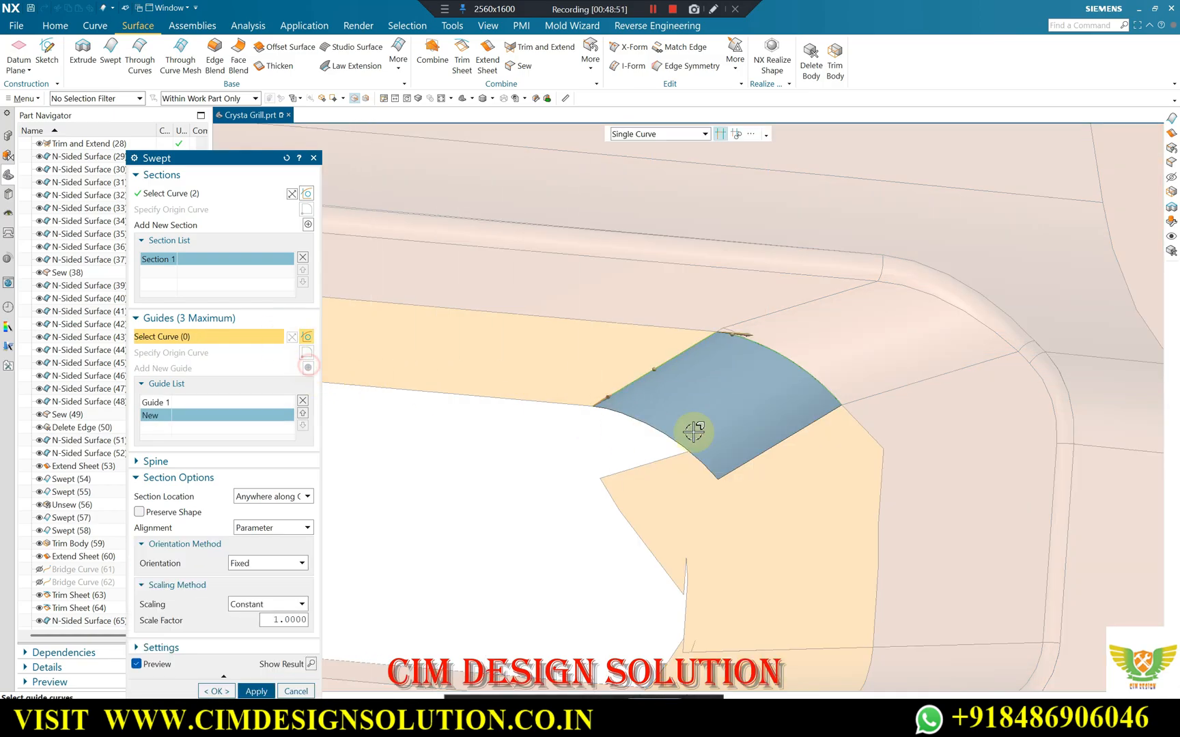
pyautogui.click(687, 451)
pyautogui.scroll(-5, 898, 348)
pyautogui.moveTo(898, 347)
pyautogui.mouseDown(button='middle')
pyautogui.moveTo(890, 369)
pyautogui.moveTo(751, 370)
pyautogui.moveTo(898, 381)
pyautogui.moveTo(890, 367)
pyautogui.mouseUp(button='middle')
pyautogui.scroll(-4, 750, 370)
pyautogui.scroll(5, 890, 239)
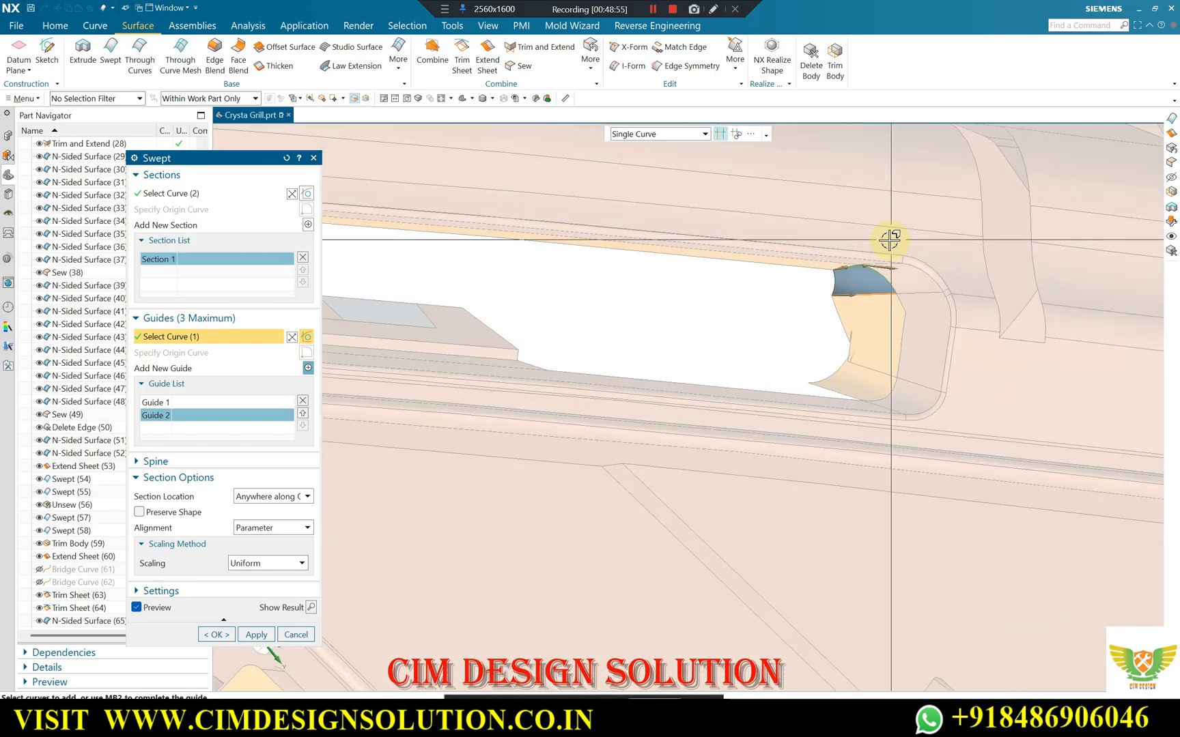
pyautogui.scroll(2, 859, 283)
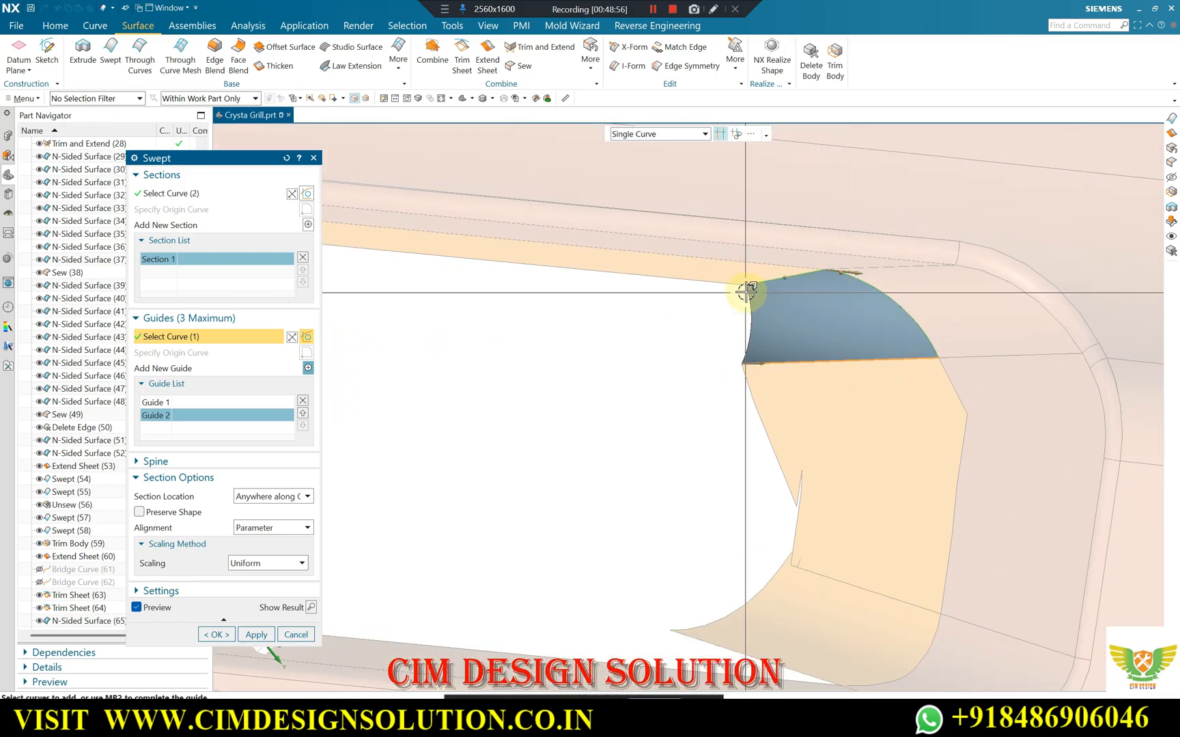
pyautogui.middleClick(811, 301)
# Examine the open gap at the opening's rounded corner and the surrounding sheets from several angles.
pyautogui.moveTo(803, 316); pyautogui.dragTo(832, 471, button='middle')
pyautogui.scroll(8, 861, 473)
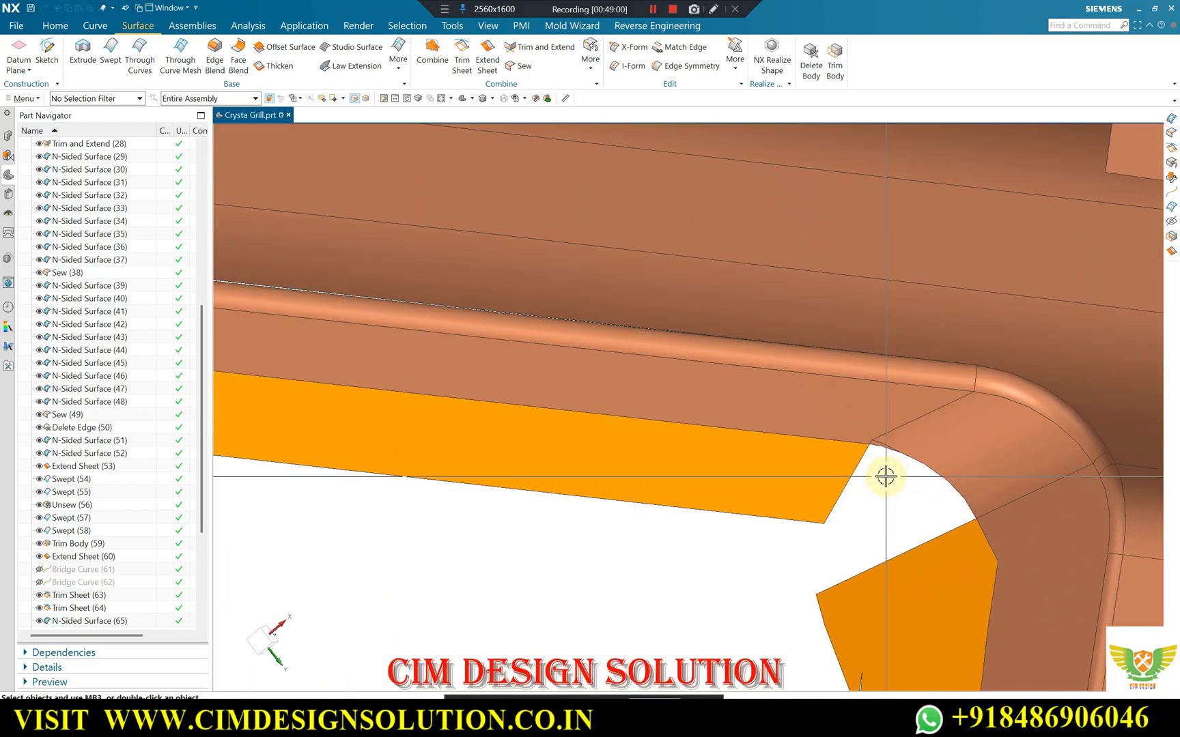
pyautogui.scroll(2, 856, 418)
pyautogui.scroll(-7, 874, 353)
pyautogui.moveTo(864, 379); pyautogui.dragTo(897, 260, button='middle')
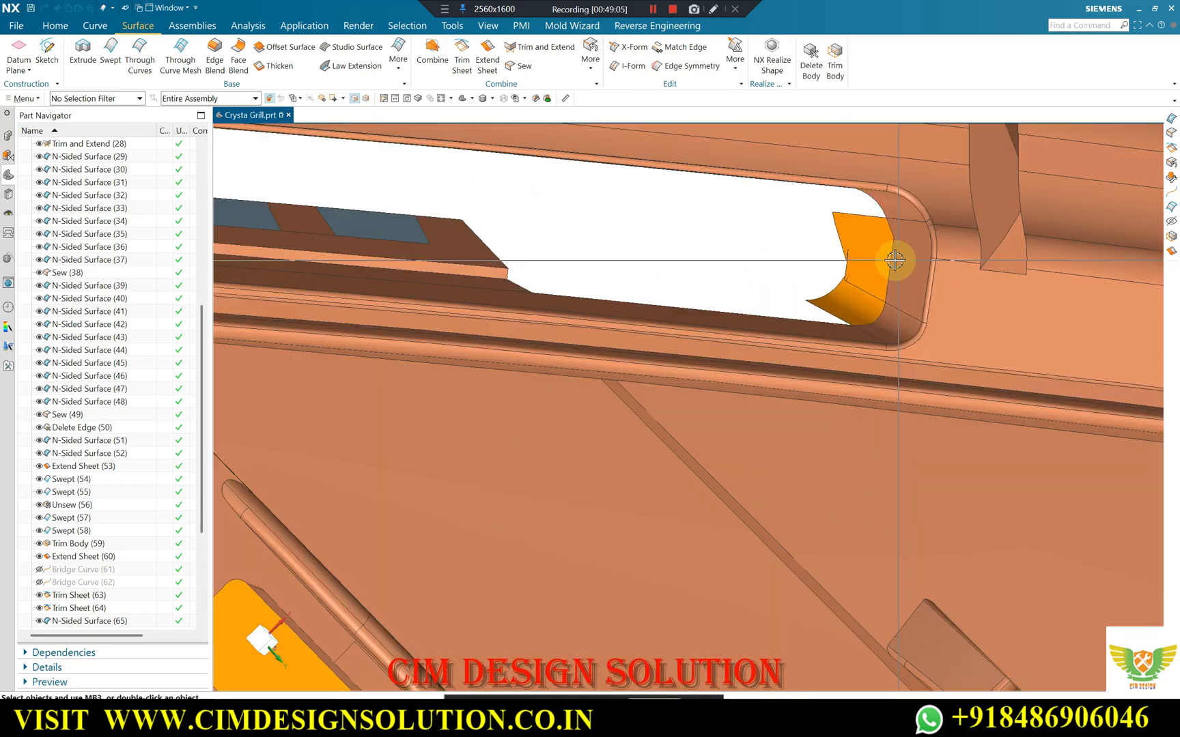
pyautogui.scroll(4, 840, 293)
pyautogui.scroll(-3, 853, 351)
pyautogui.moveTo(856, 356); pyautogui.dragTo(801, 394, button='middle')
pyautogui.scroll(-3, 859, 365)
pyautogui.scroll(-3, 858, 365)
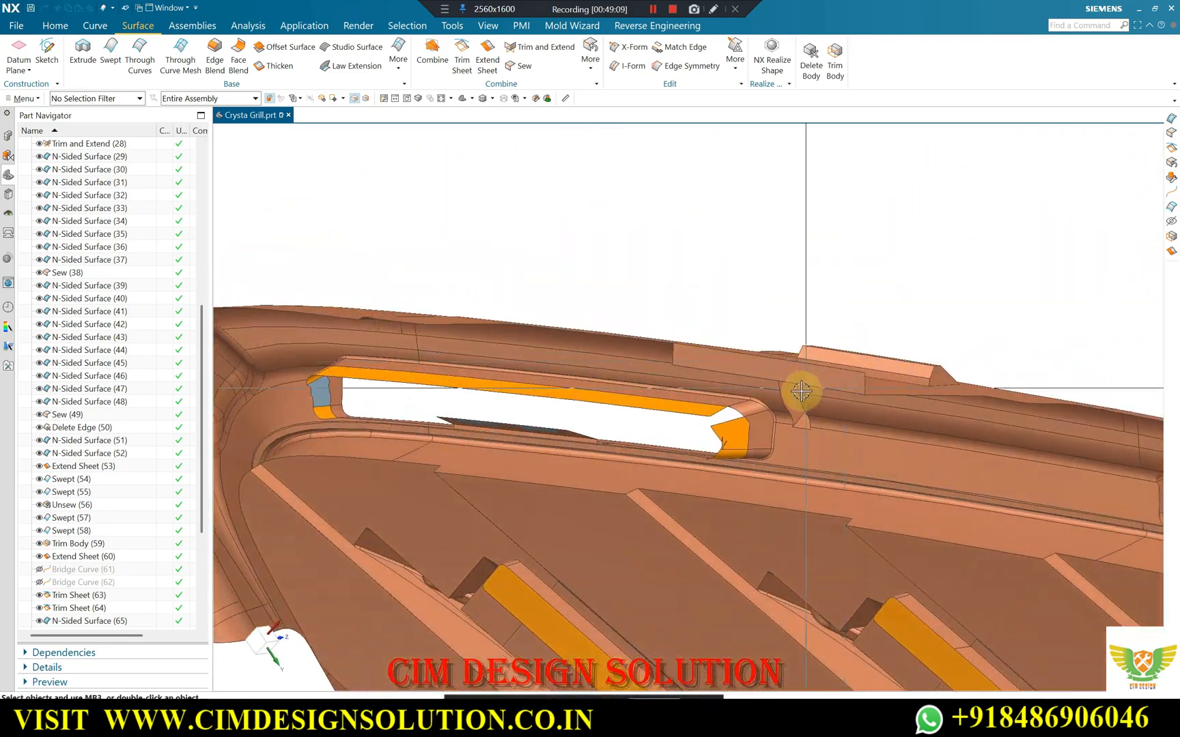
# Try to remove the upper sheet's slanted end edge and the small adjoining corner edge with Delete Edge.
pyautogui.scroll(5, 748, 418)
pyautogui.scroll(2, 679, 431)
pyautogui.click(596, 71)
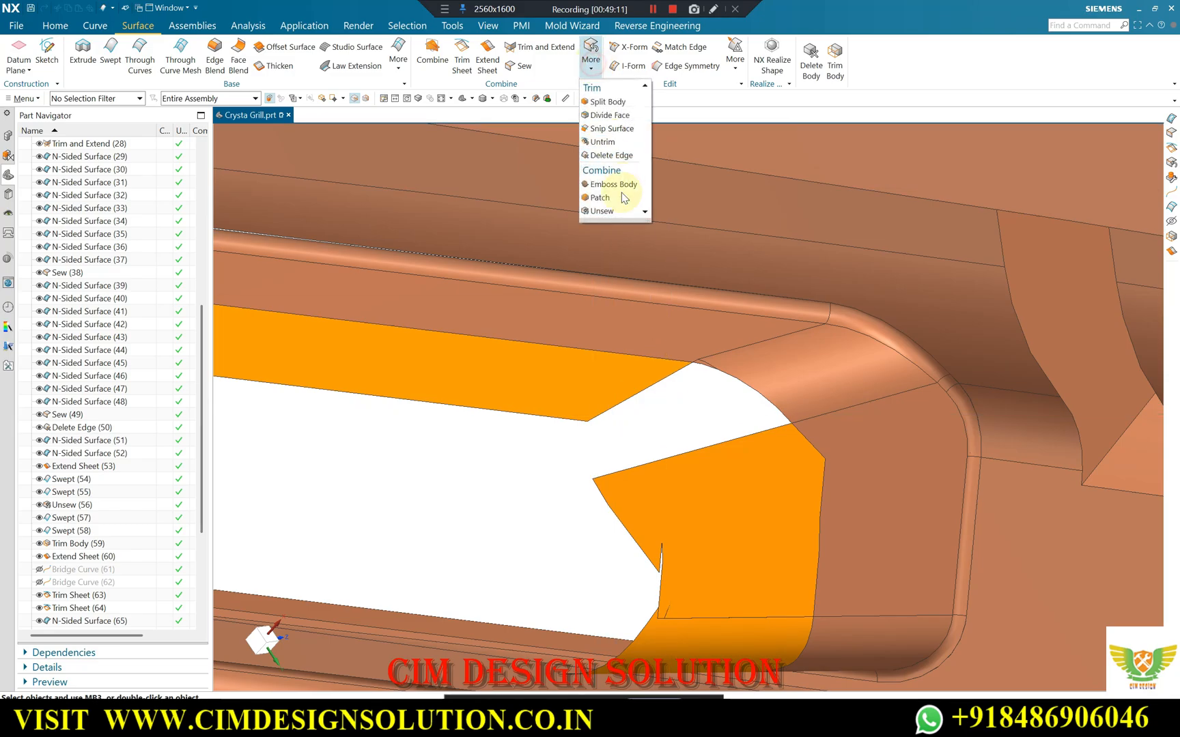
pyautogui.click(604, 155)
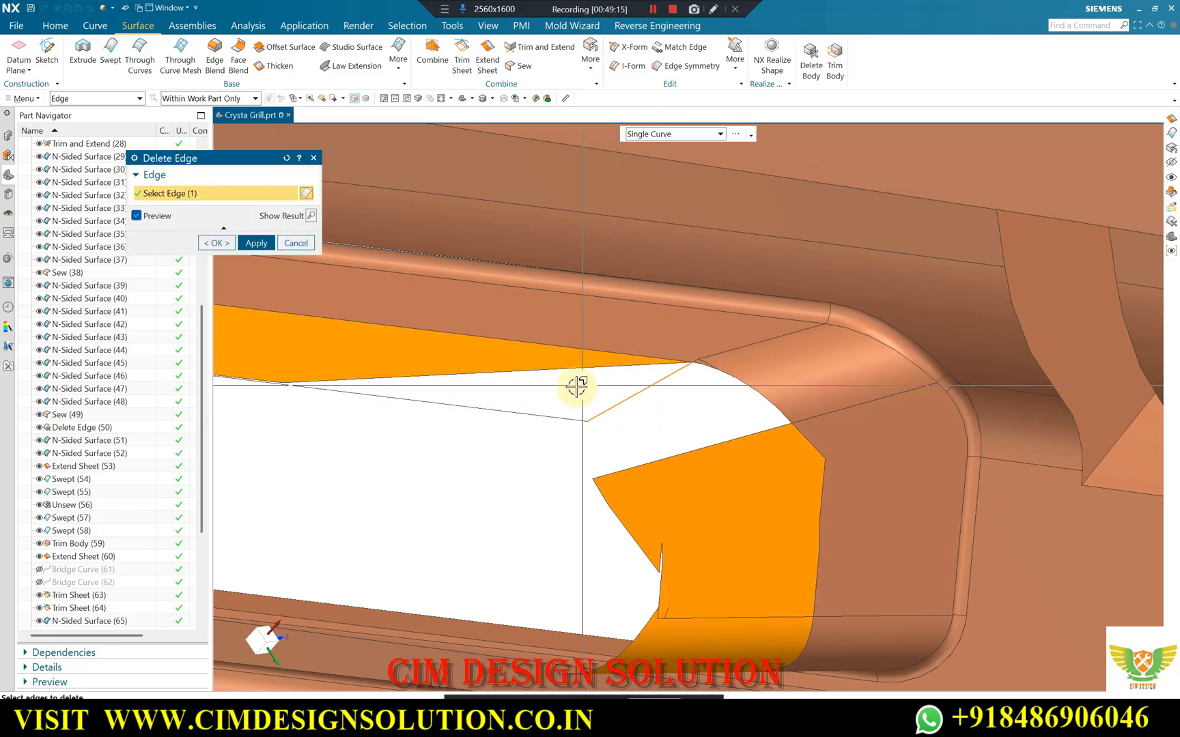
pyautogui.scroll(2, 688, 365)
pyautogui.click(700, 363)
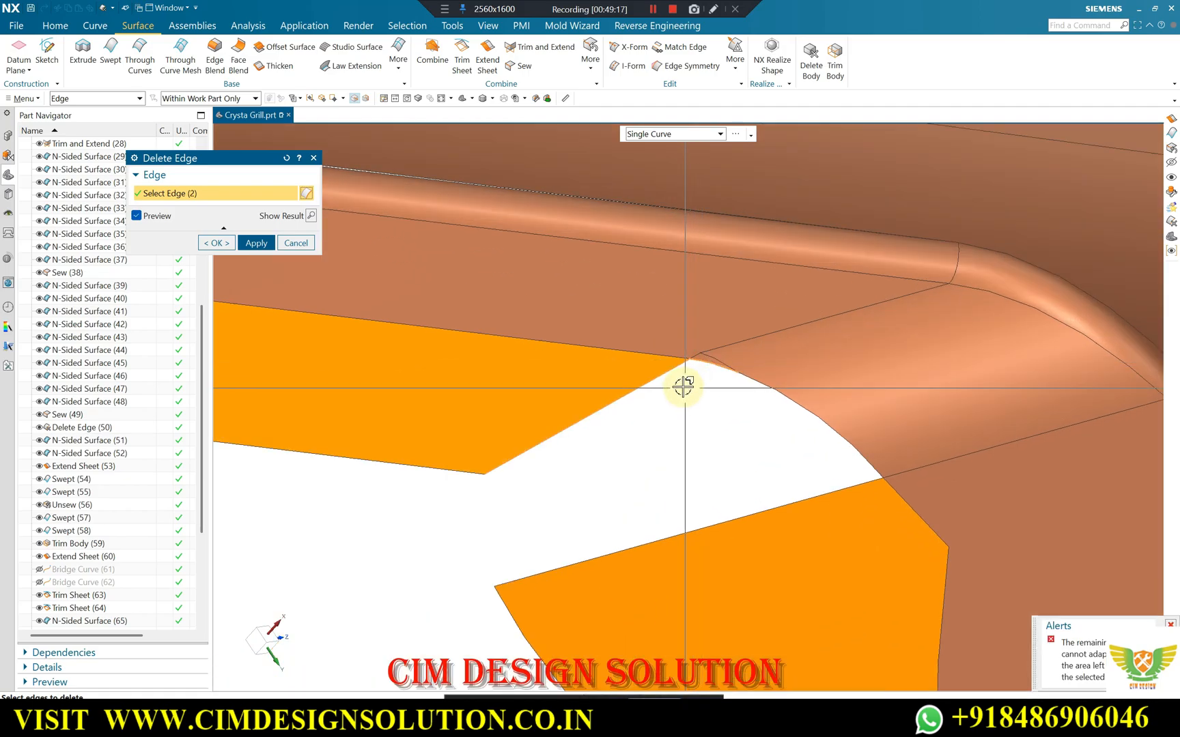
pyautogui.middleClick(655, 337)
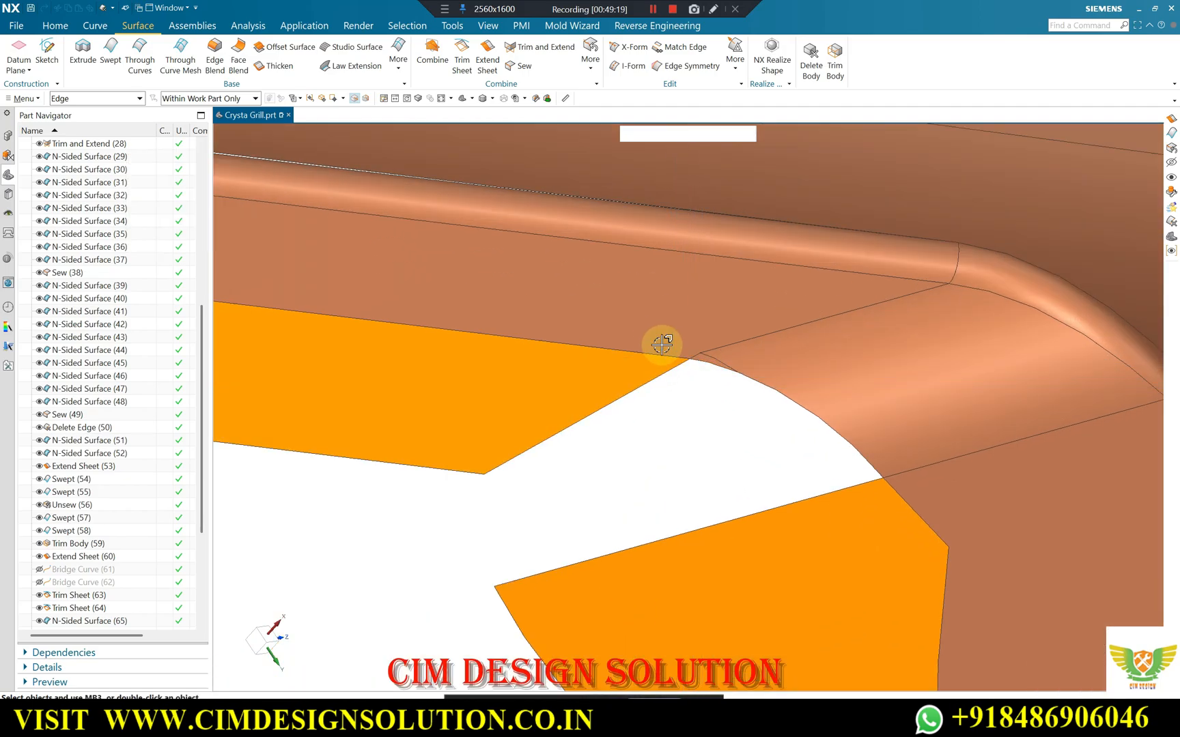
pyautogui.scroll(3, 713, 332)
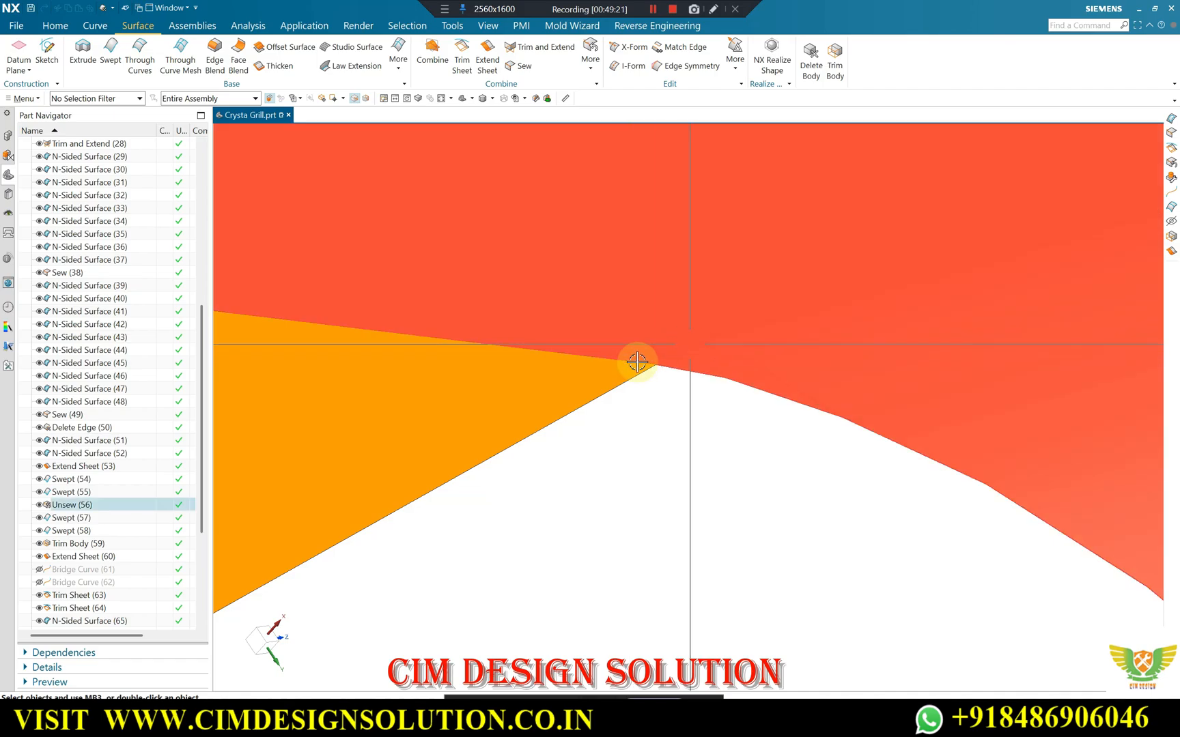
pyautogui.scroll(-1, 813, 303)
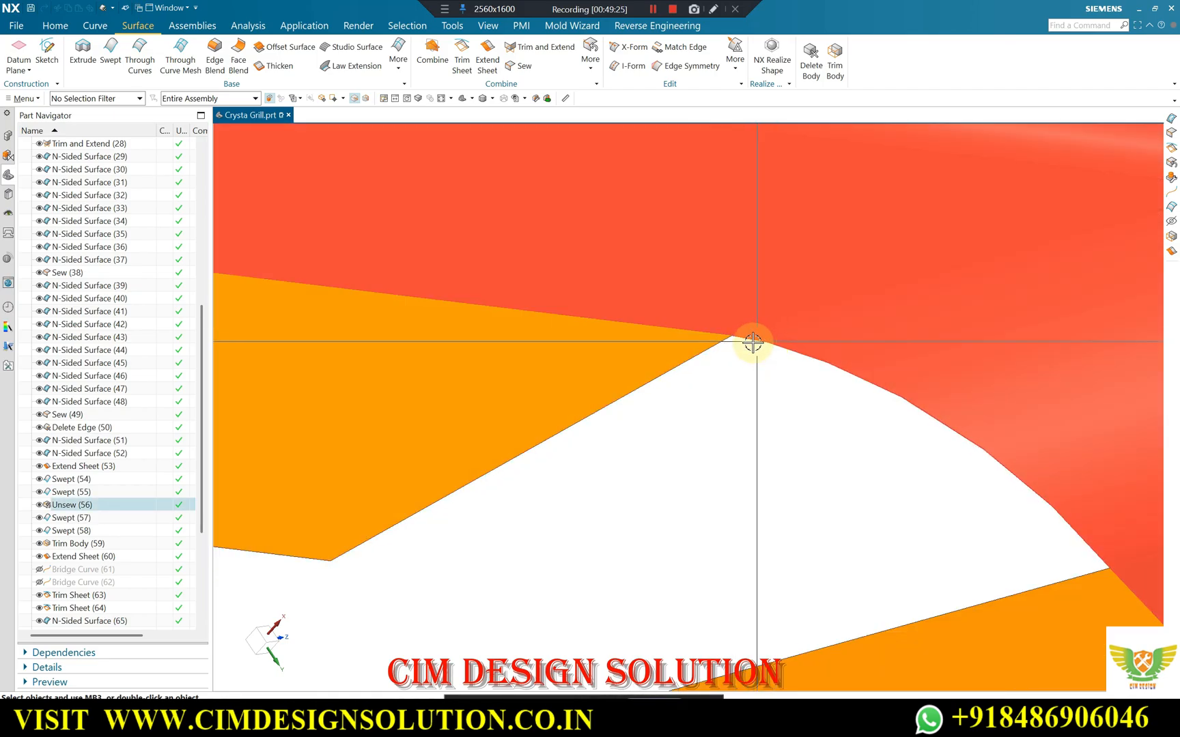
pyautogui.click(591, 58)
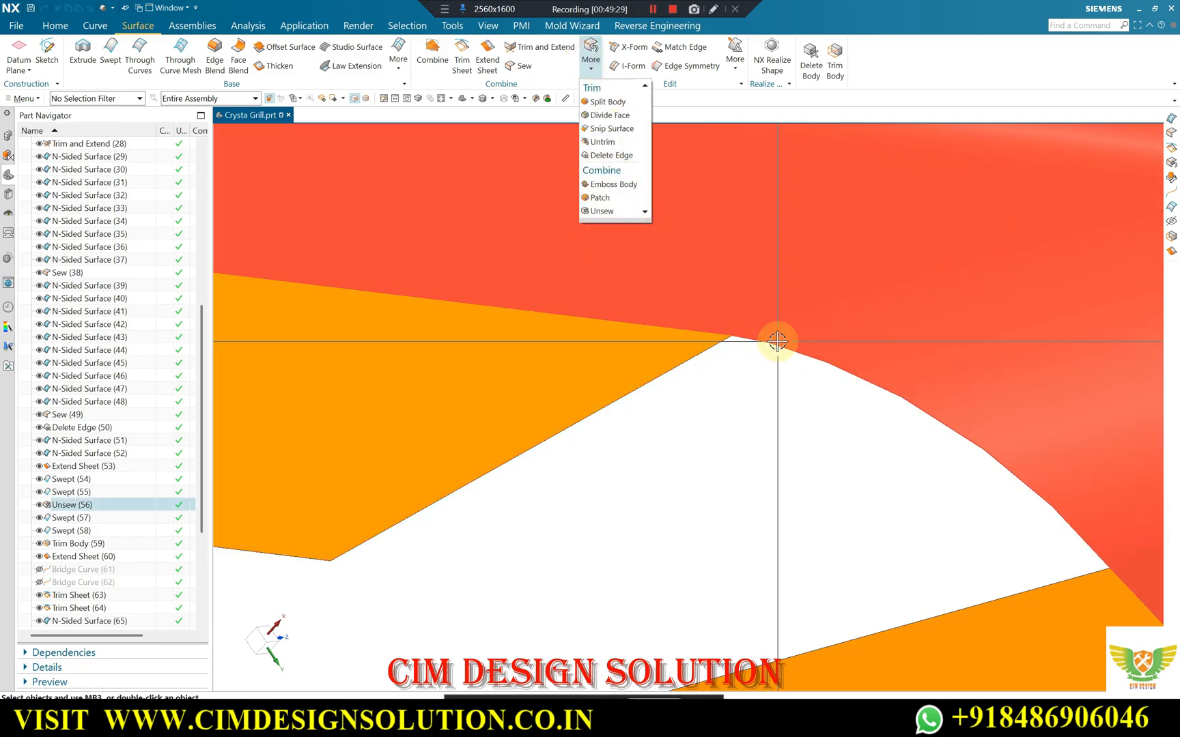
pyautogui.press('Escape')
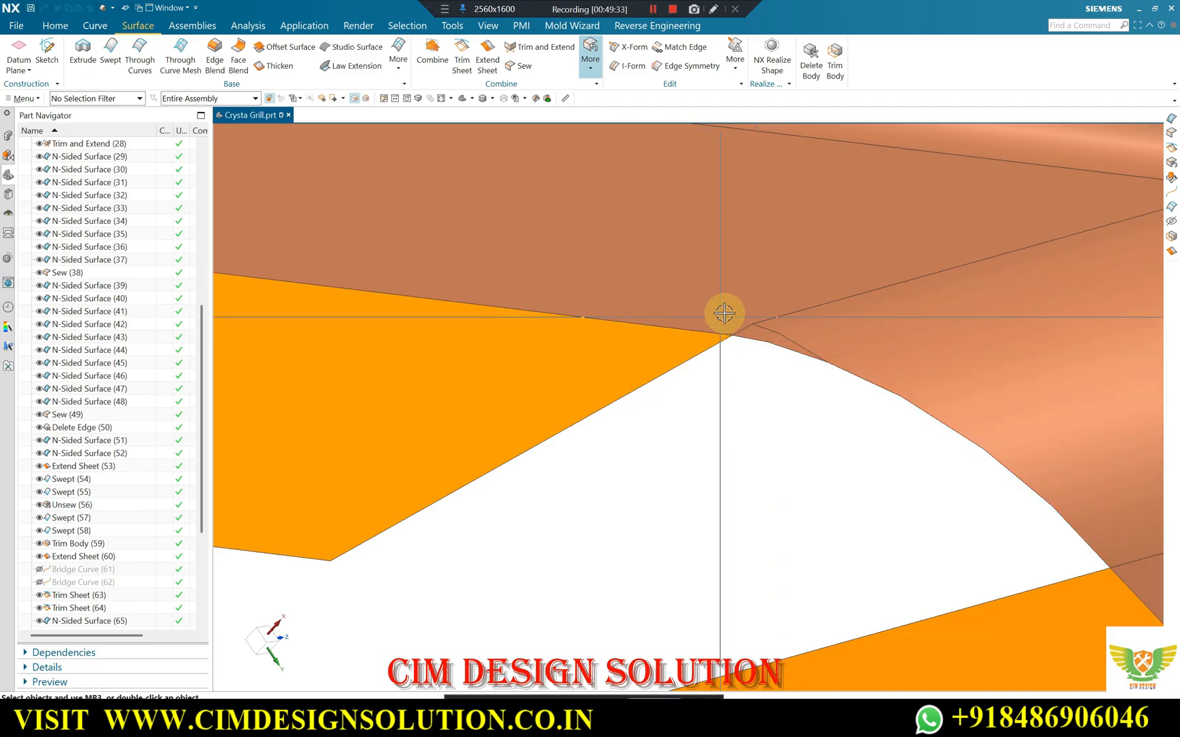
pyautogui.scroll(-4, 734, 342)
pyautogui.scroll(2, 775, 330)
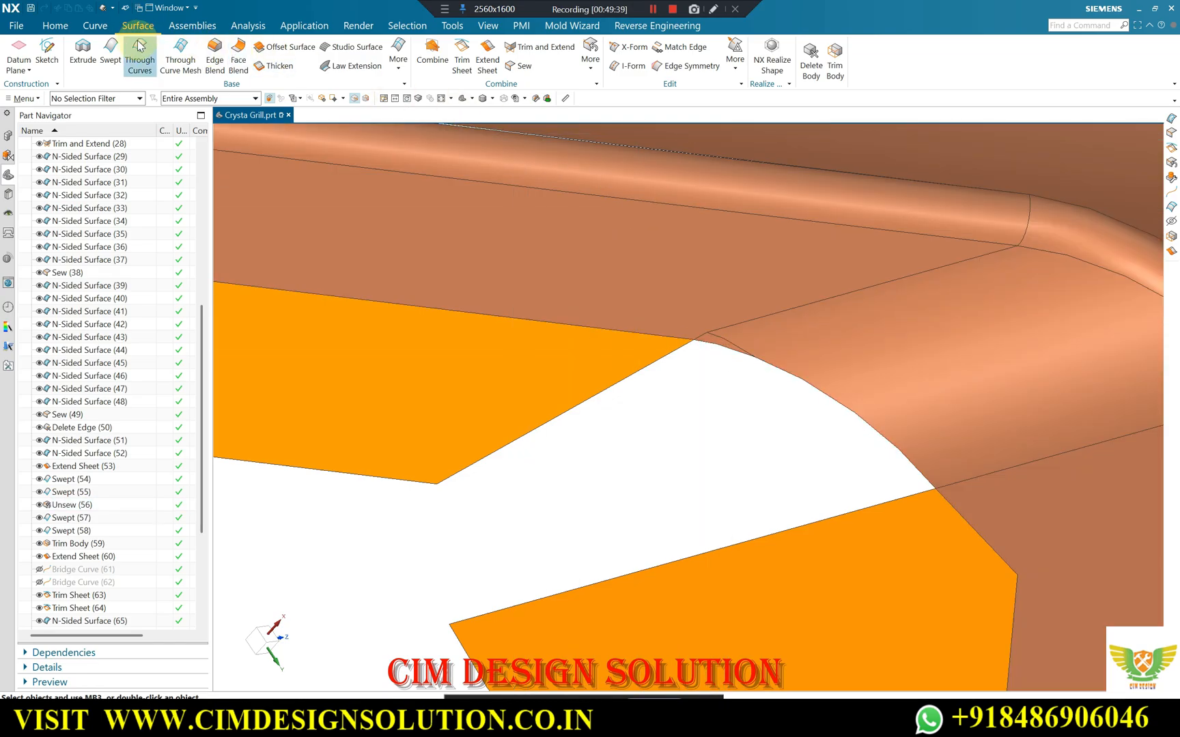
# Draw a line about 3.39 mm long from the upper sheet's corner at the rounded gap to a point on its free long edge.
pyautogui.click(96, 26)
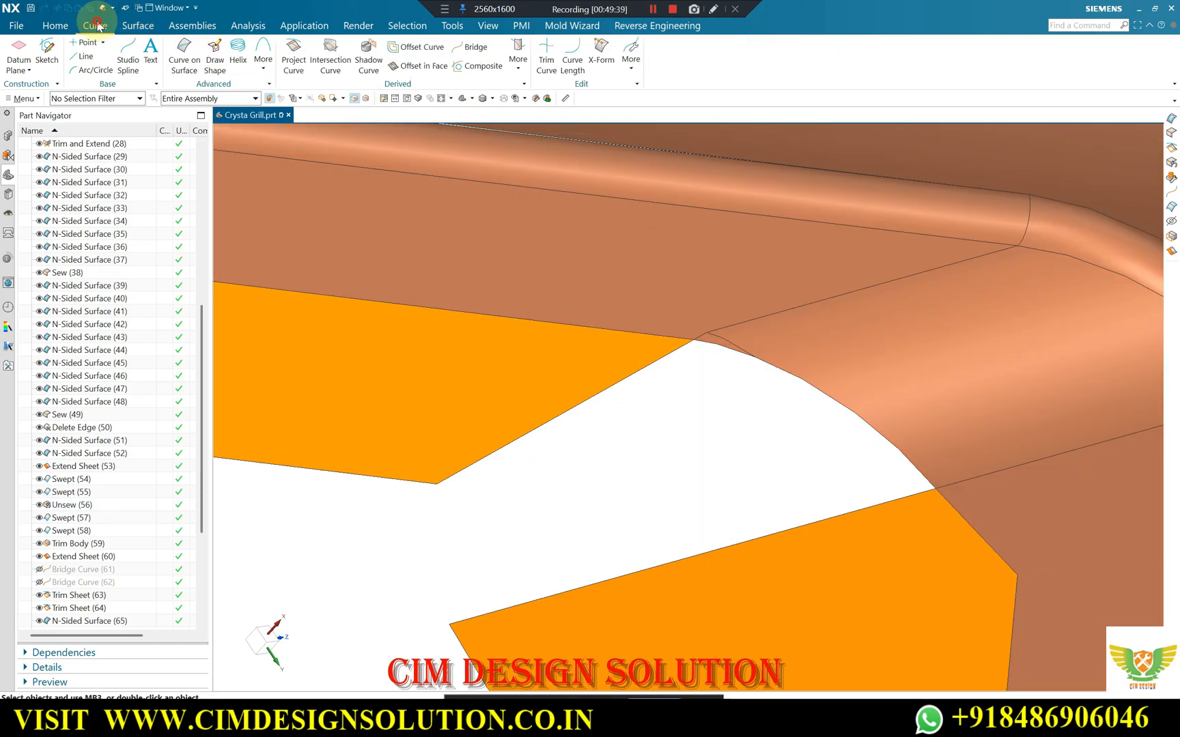
pyautogui.click(693, 340)
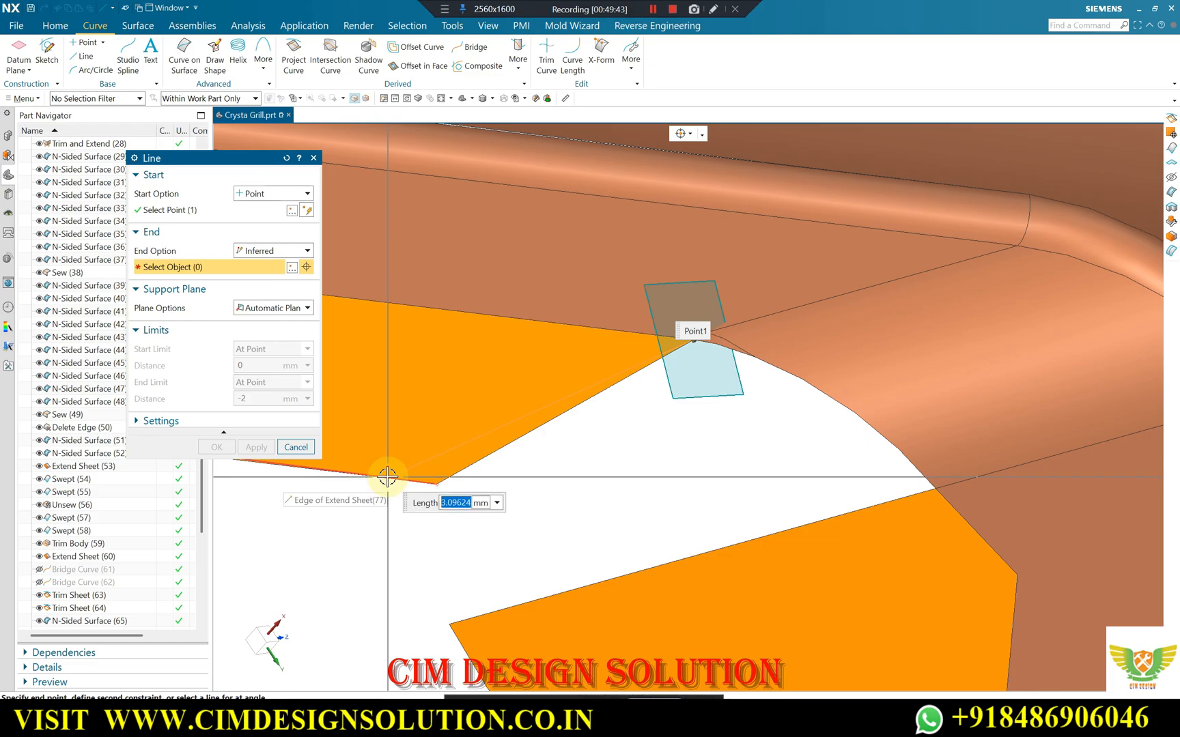
pyautogui.click(689, 134)
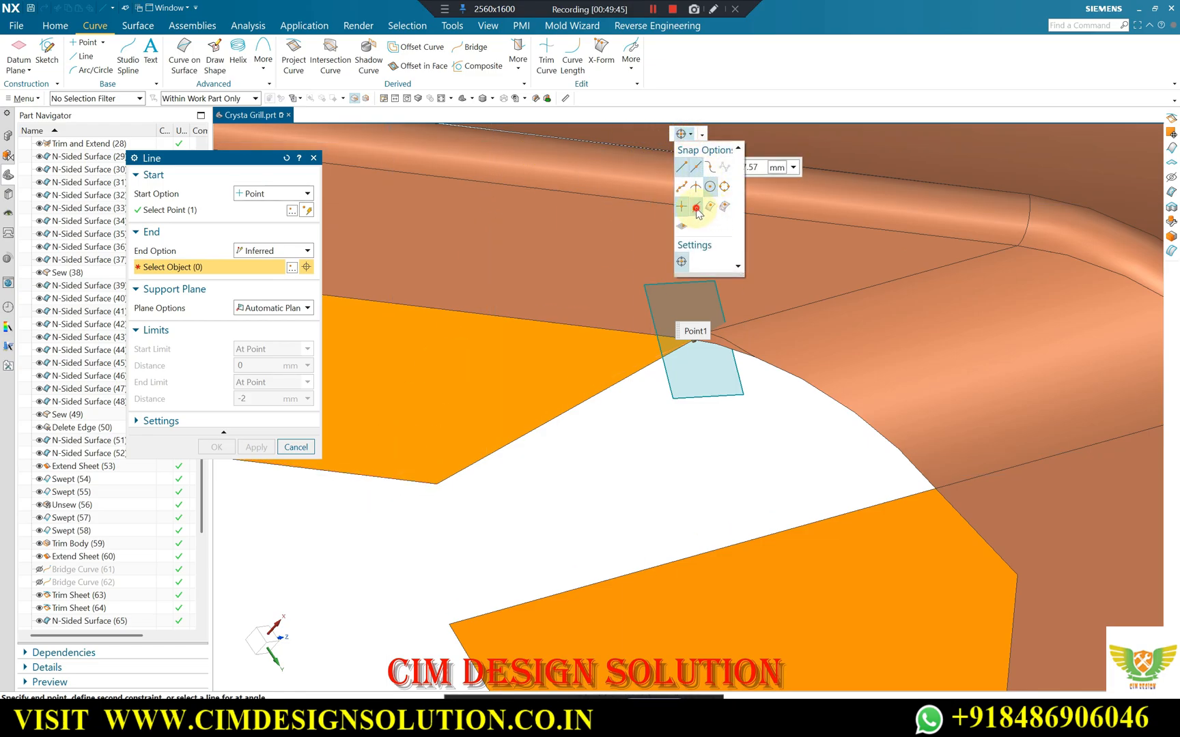
pyautogui.click(696, 208)
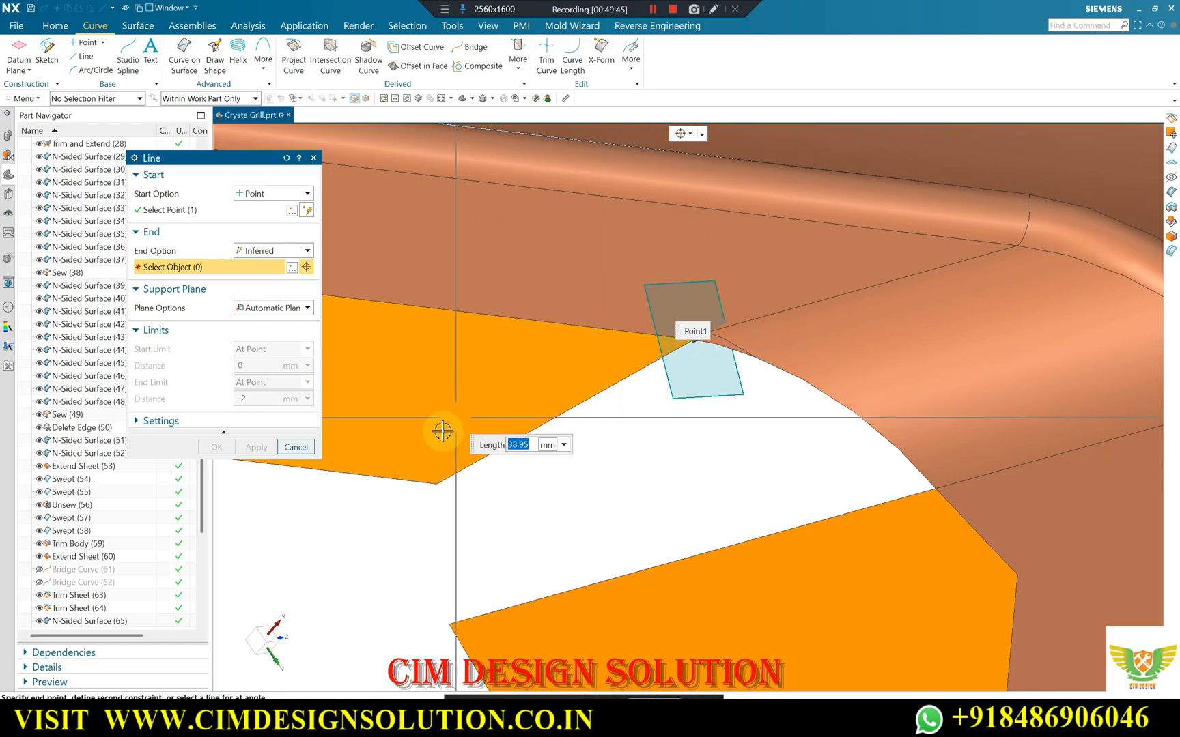
pyautogui.click(364, 471)
pyautogui.moveTo(364, 471); pyautogui.dragTo(596, 333, button='middle')
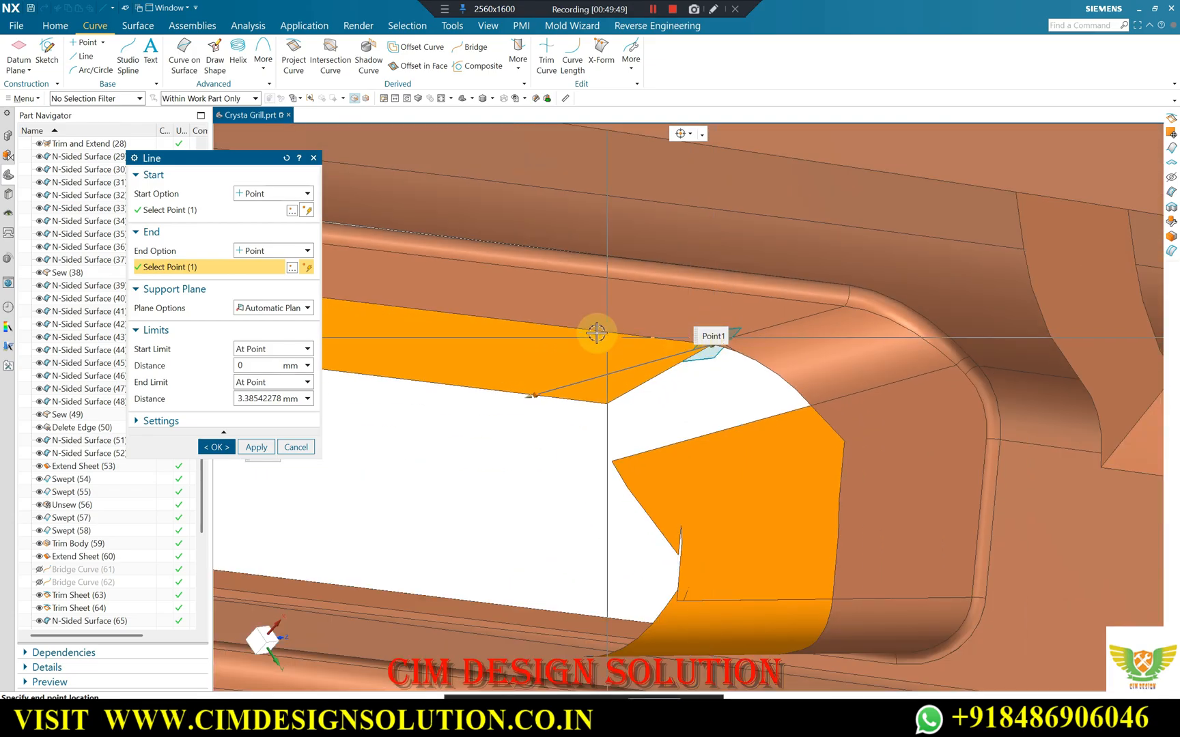
pyautogui.click(217, 447)
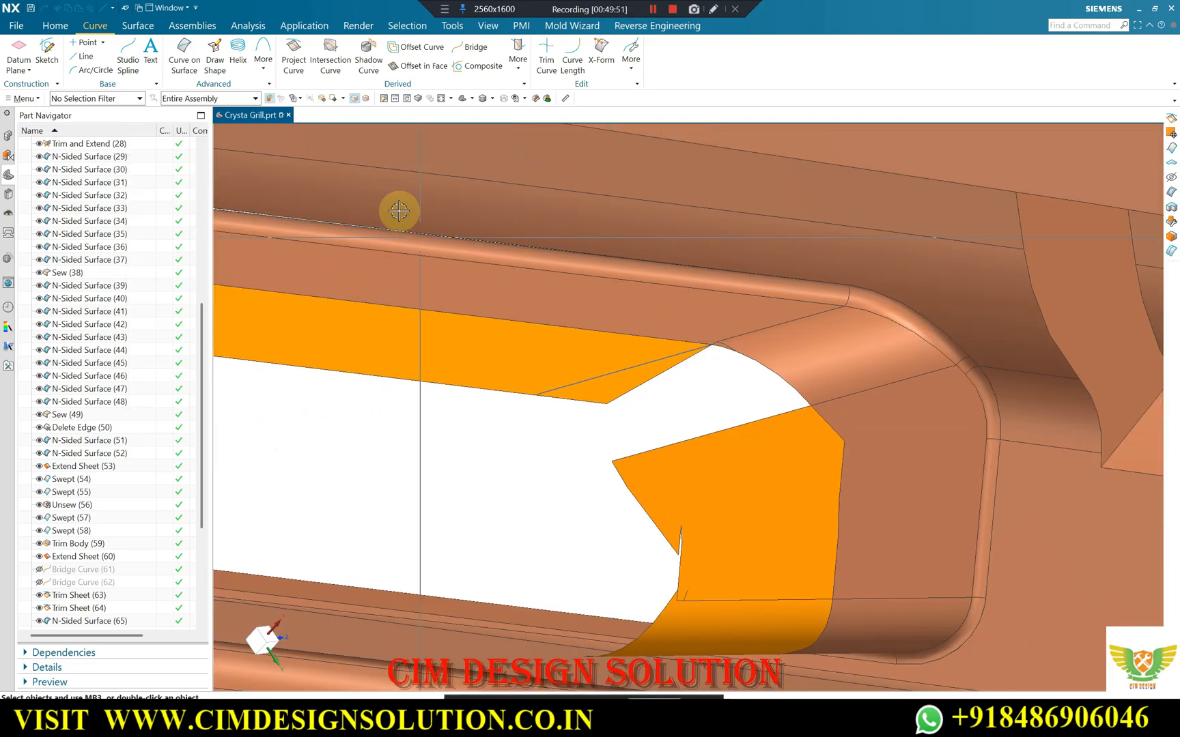
# Unsew the upper orange sheet from the grill body.
pyautogui.click(138, 26)
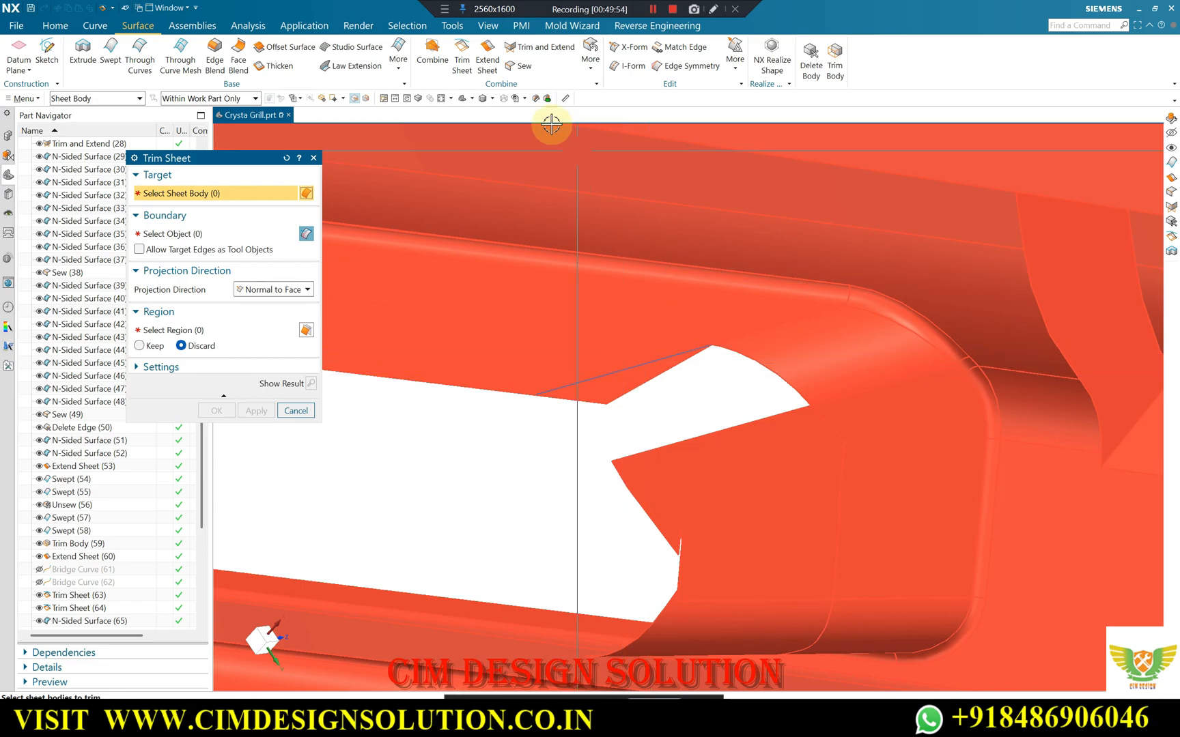
pyautogui.press('Escape')
pyautogui.click(591, 55)
pyautogui.click(604, 211)
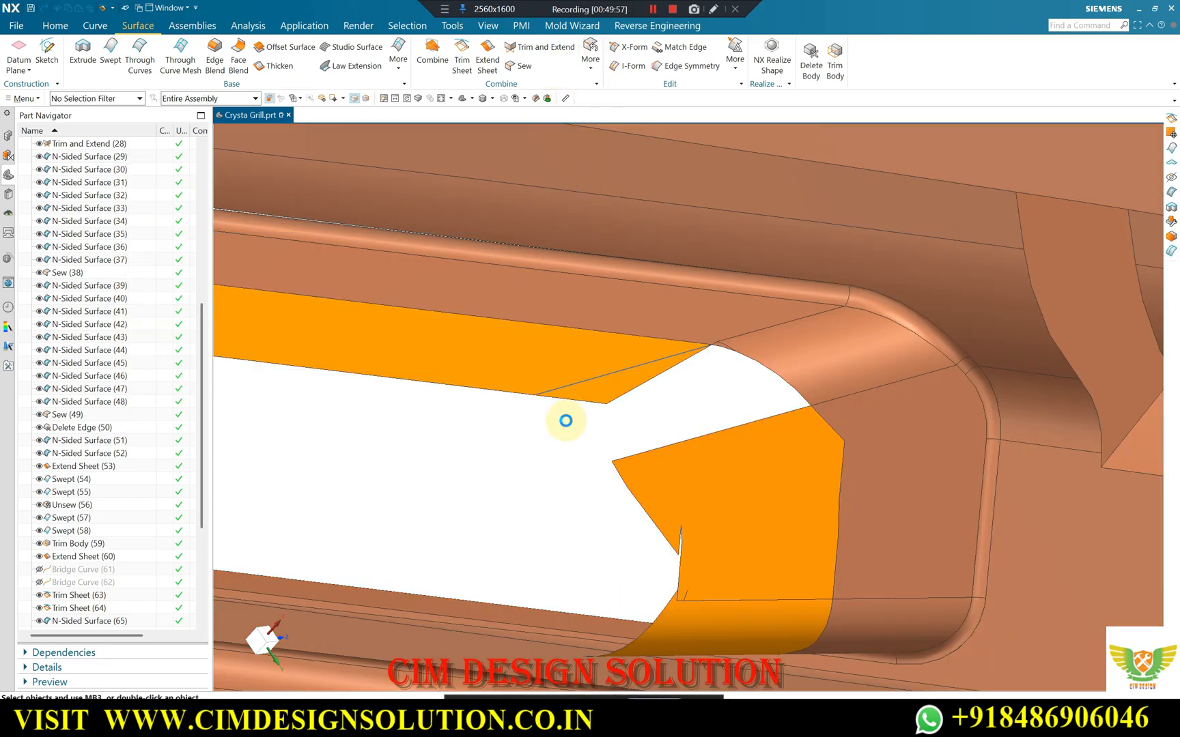
# Trim the upper sheet with Trim Sheet along the new line, using Normal to Face projection and the Discard region option.
pyautogui.click(464, 47)
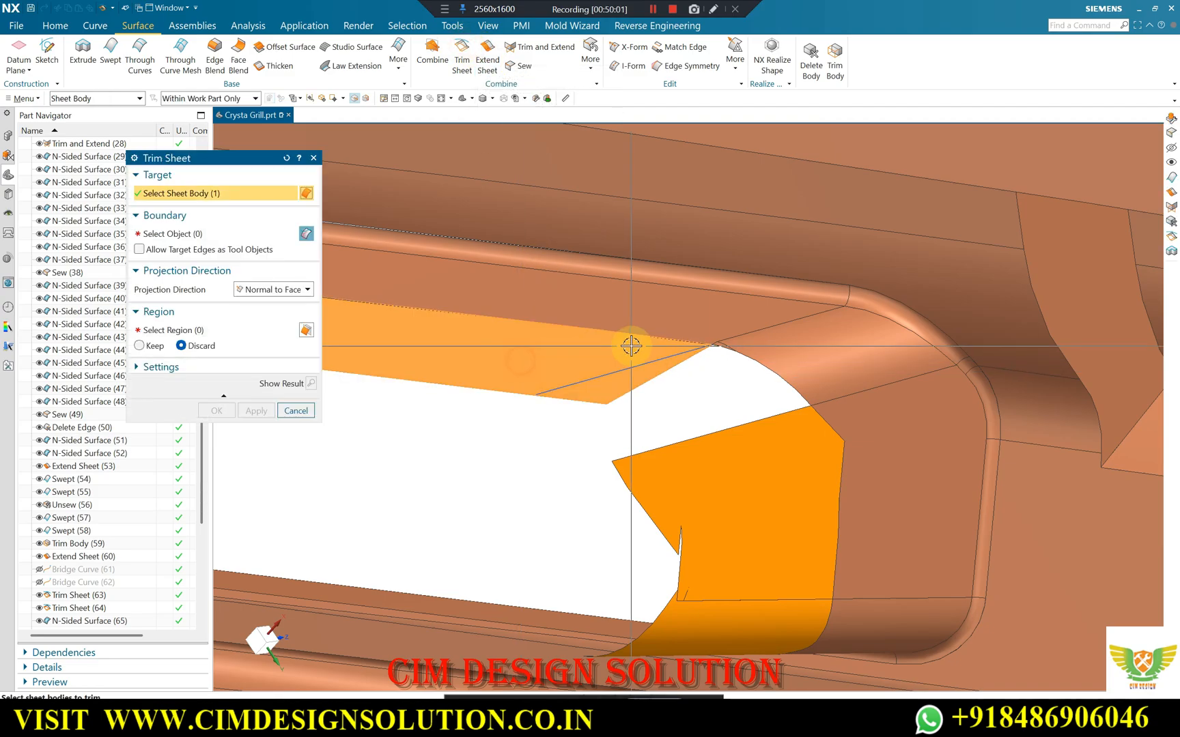
pyautogui.click(611, 369)
pyautogui.click(661, 360)
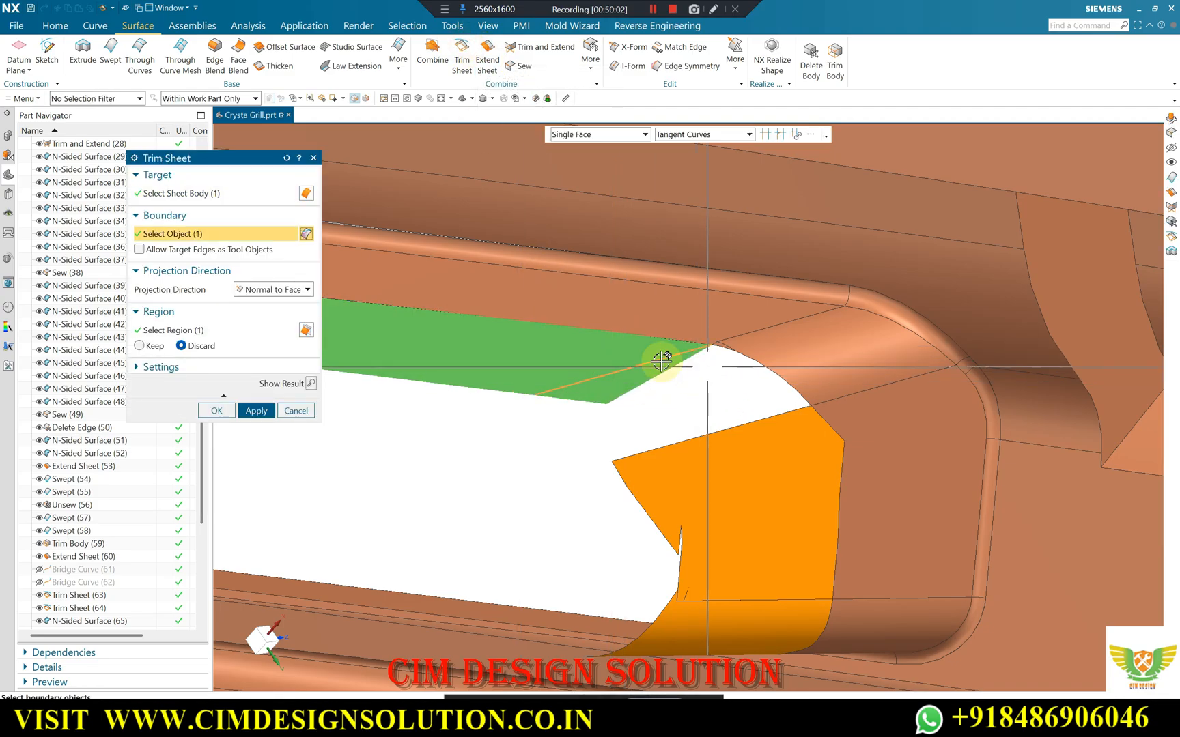
pyautogui.click(217, 410)
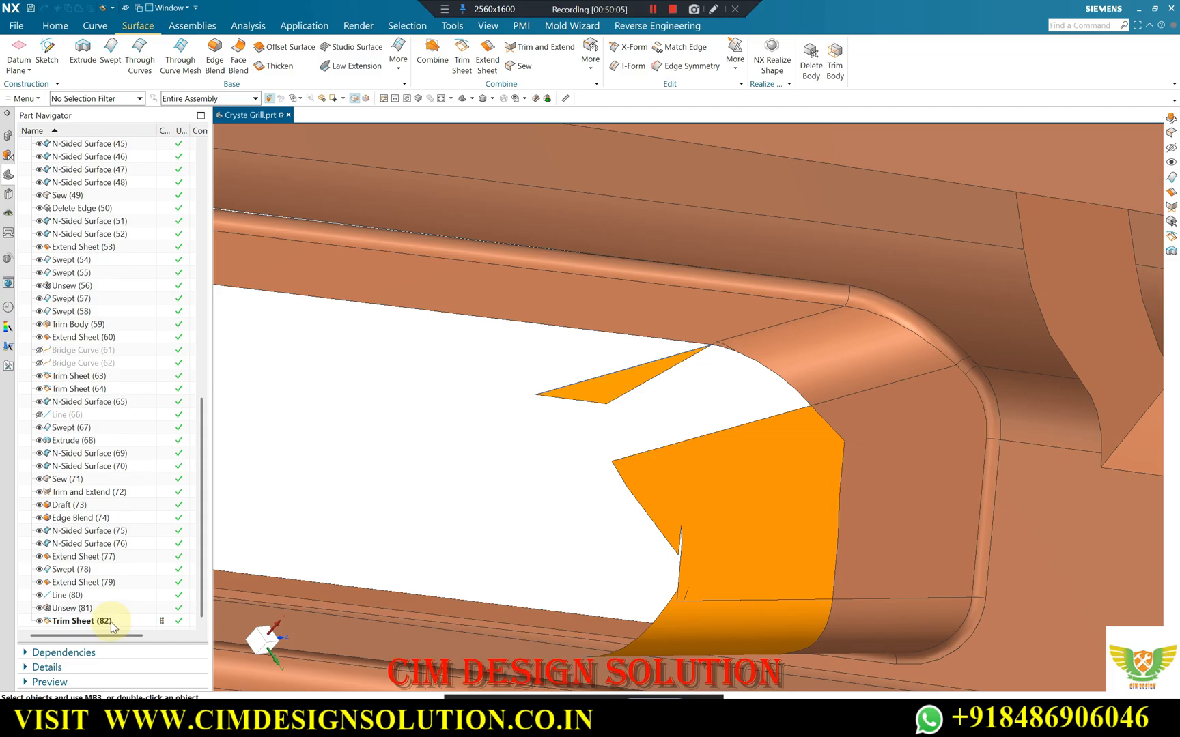
# Edit the last sheet trim to keep the long portion of the upper sheet instead of its small triangular end.
pyautogui.doubleClick(216, 236)
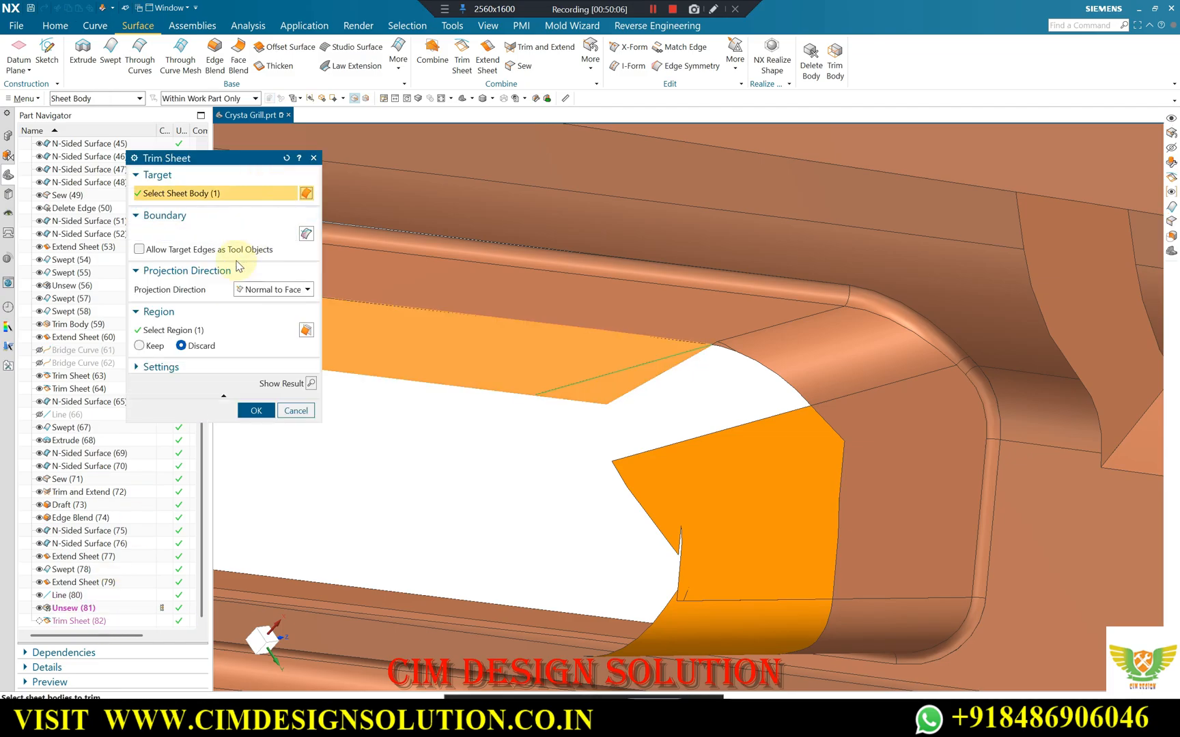
pyautogui.middleClick(164, 348)
pyautogui.scroll(-3, 732, 313)
pyautogui.moveTo(732, 313); pyautogui.dragTo(785, 403, button='middle')
pyautogui.scroll(-3, 738, 351)
pyautogui.scroll(-3, 737, 352)
pyautogui.scroll(4, 716, 477)
pyautogui.scroll(4, 939, 301)
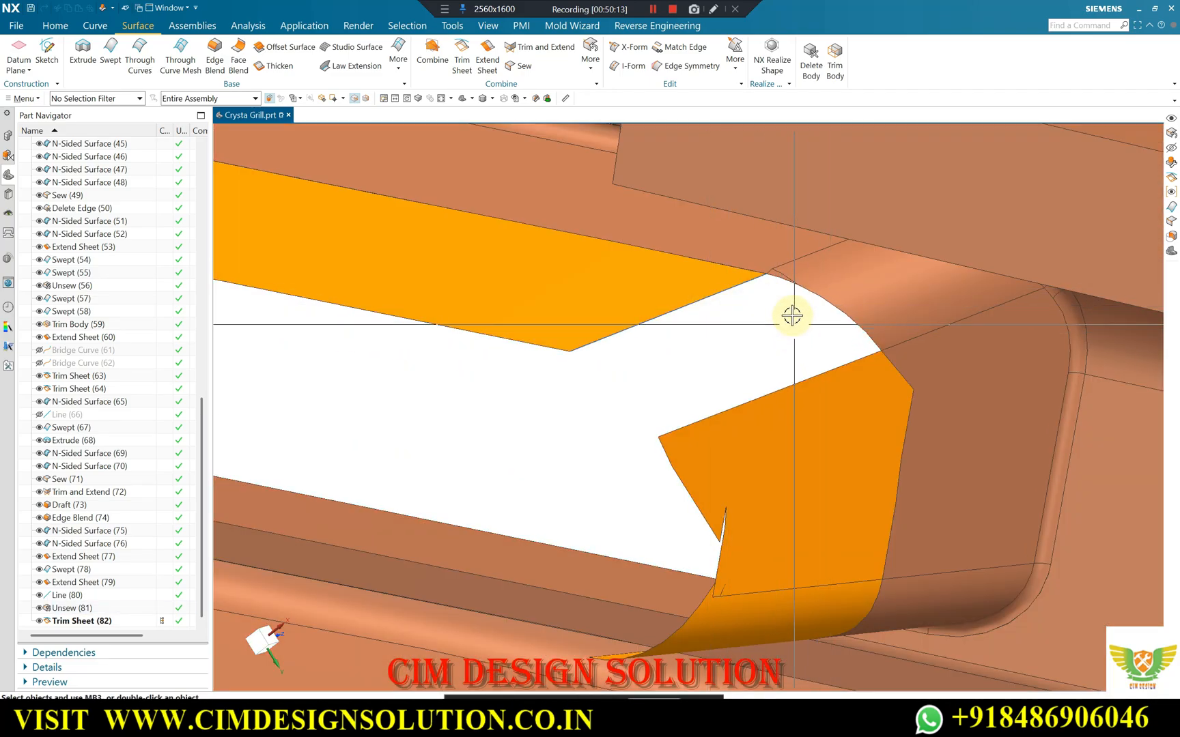
# Move the construction line used for trimming to layer 100.
pyautogui.hotkey('ctrl', 'j')
pyautogui.click(735, 289)
pyautogui.middleClick(423, 259)
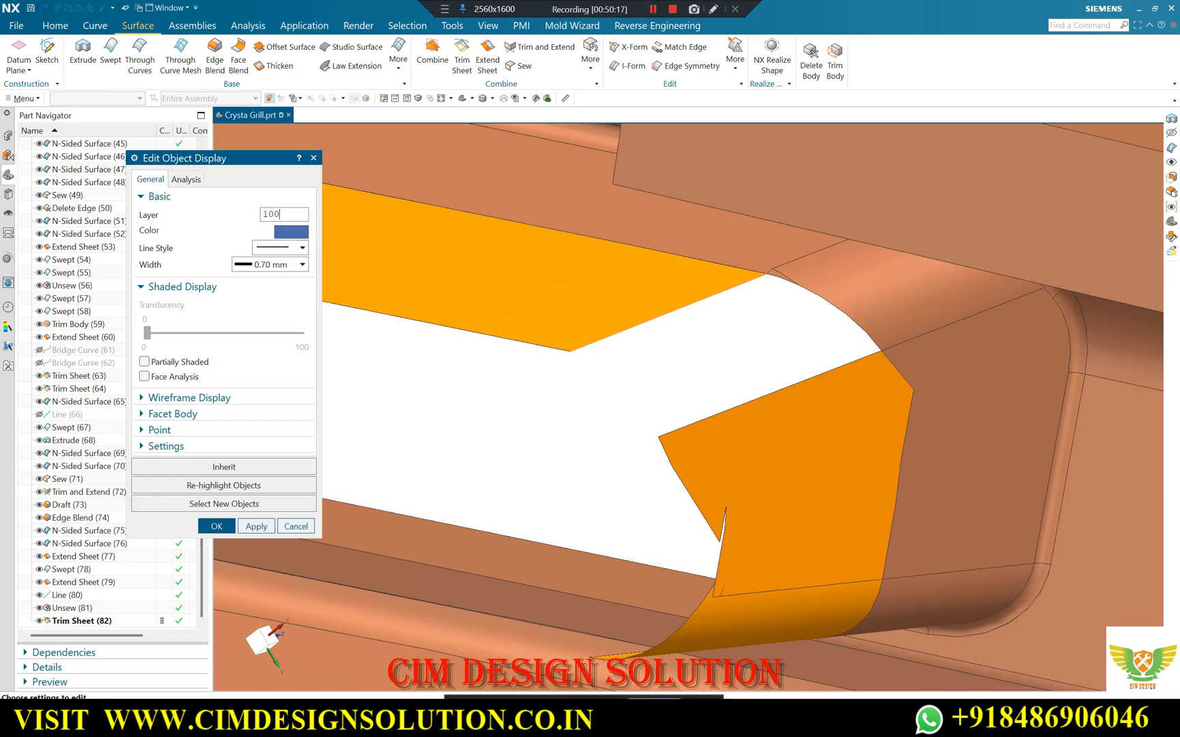
pyautogui.middleClick(303, 227)
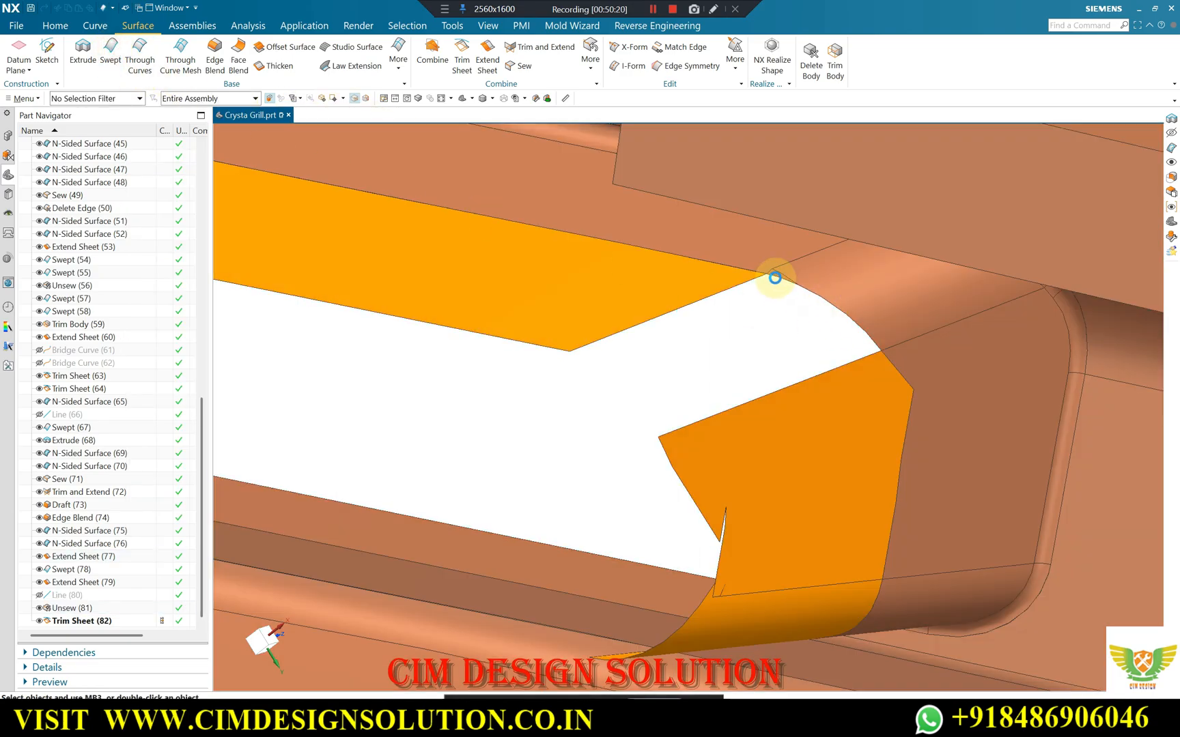
# Sweep the two rounded corner edges using the upper sheet's trimmed end edge and the end wall sheet's side edge as guides.
pyautogui.scroll(1, 775, 278)
pyautogui.click(775, 277)
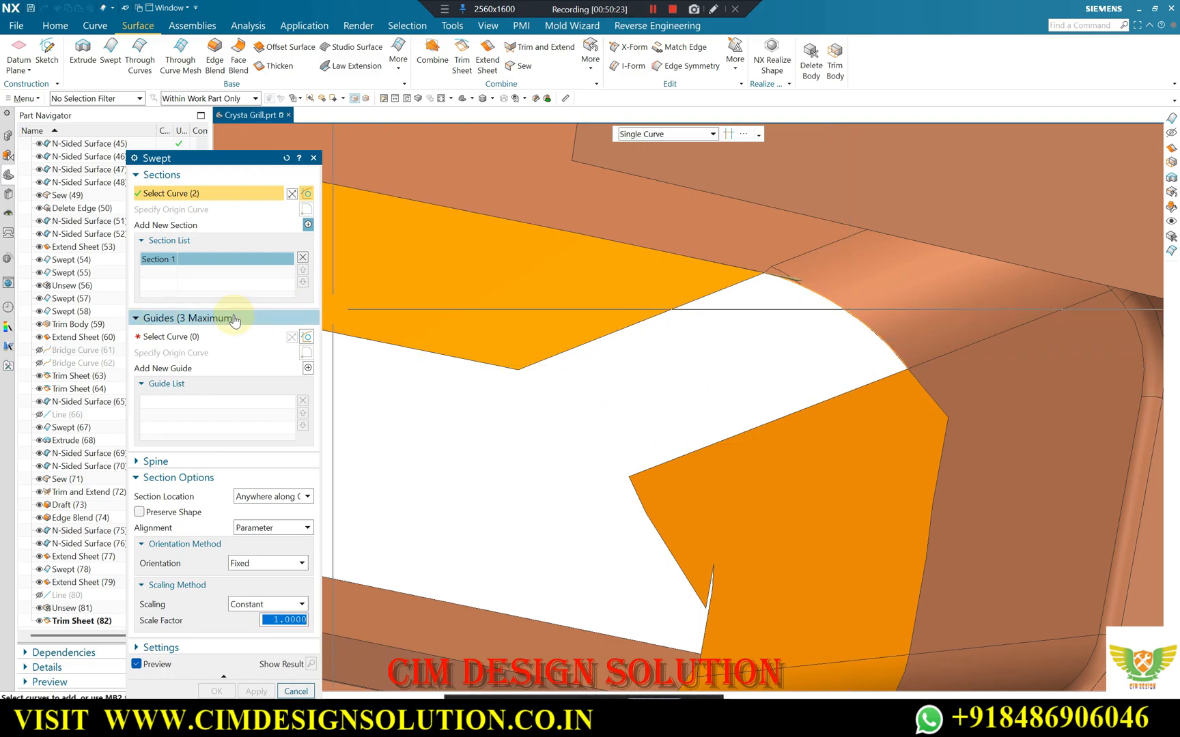
pyautogui.click(273, 336)
pyautogui.click(669, 310)
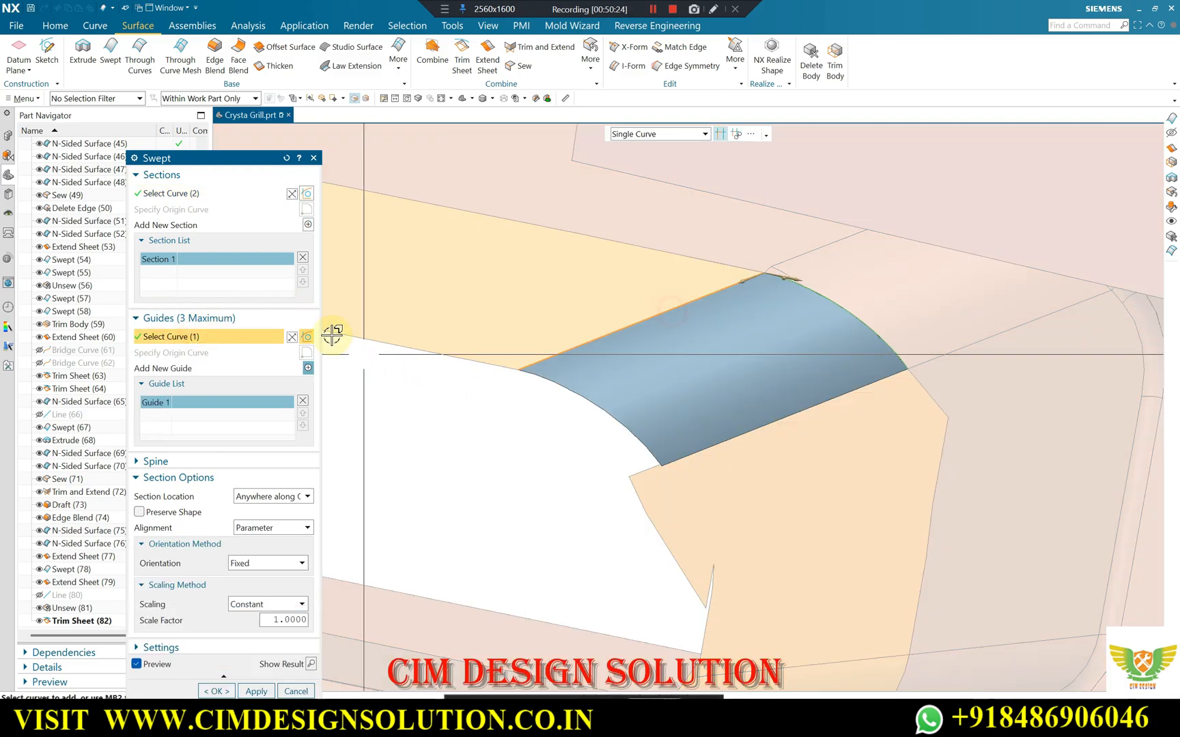
pyautogui.click(307, 368)
pyautogui.click(650, 481)
pyautogui.click(262, 639)
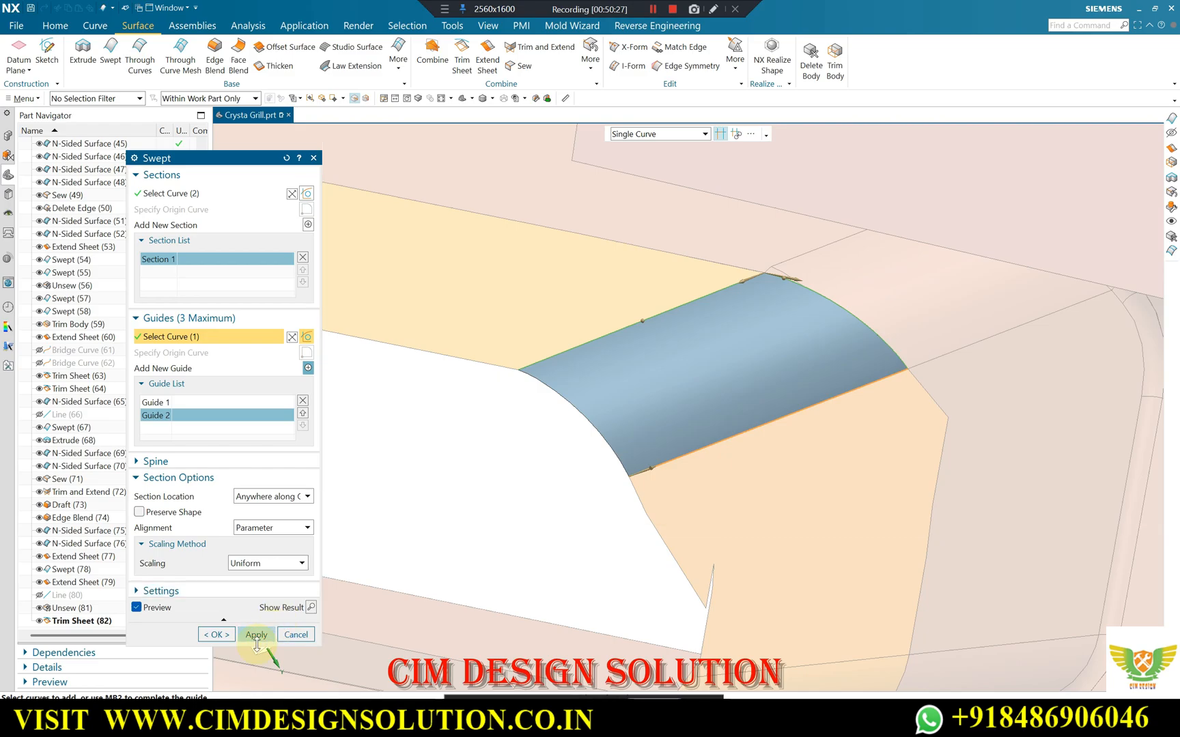
pyautogui.click(222, 633)
# Unsew the opening's long upper wall face and the two orange faces at its end from the surrounding body.
pyautogui.moveTo(718, 366)
pyautogui.mouseDown(button='middle')
pyautogui.moveTo(879, 295)
pyautogui.moveTo(795, 355)
pyautogui.moveTo(845, 334)
pyautogui.moveTo(861, 347)
pyautogui.moveTo(848, 312)
pyautogui.moveTo(821, 320)
pyautogui.moveTo(861, 331)
pyautogui.moveTo(775, 400)
pyautogui.moveTo(706, 213)
pyautogui.mouseUp(button='middle')
pyautogui.scroll(-2, 775, 400)
pyautogui.scroll(5, 706, 215)
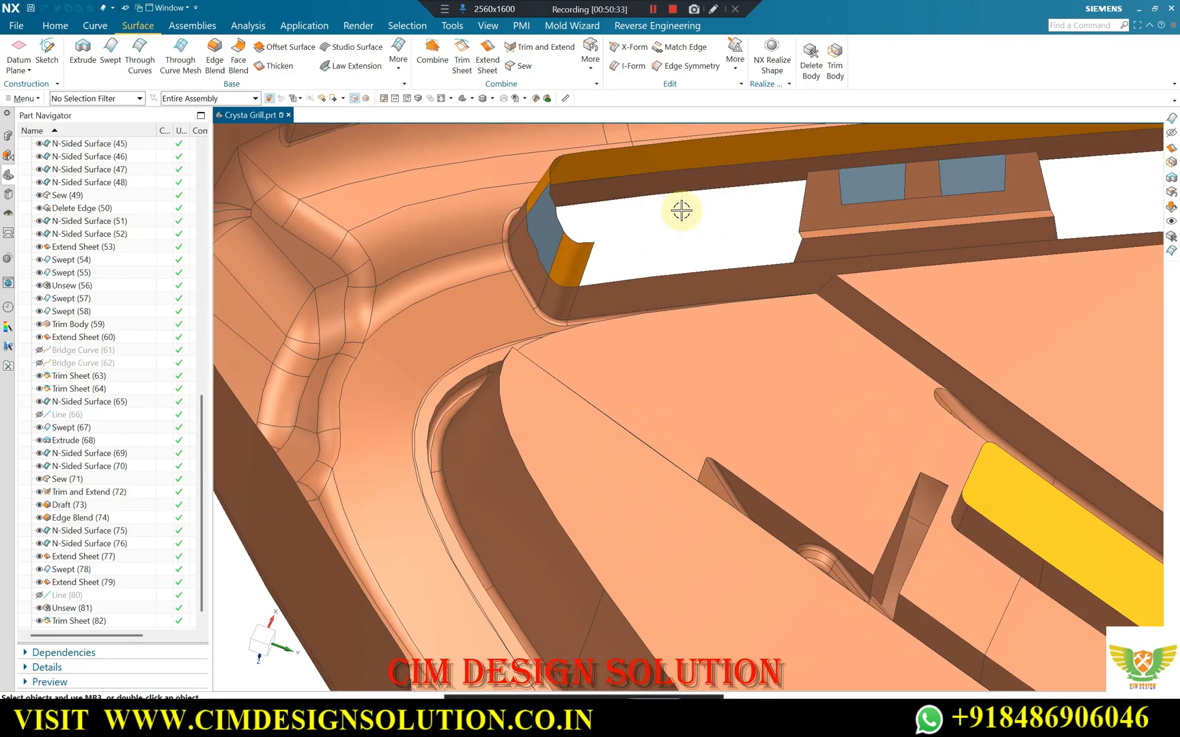
pyautogui.hotkey('ctrl', 'b')
pyautogui.click(589, 261)
pyautogui.middleClick(588, 261)
pyautogui.click(591, 67)
pyautogui.click(613, 207)
pyautogui.click(566, 246)
pyautogui.click(545, 205)
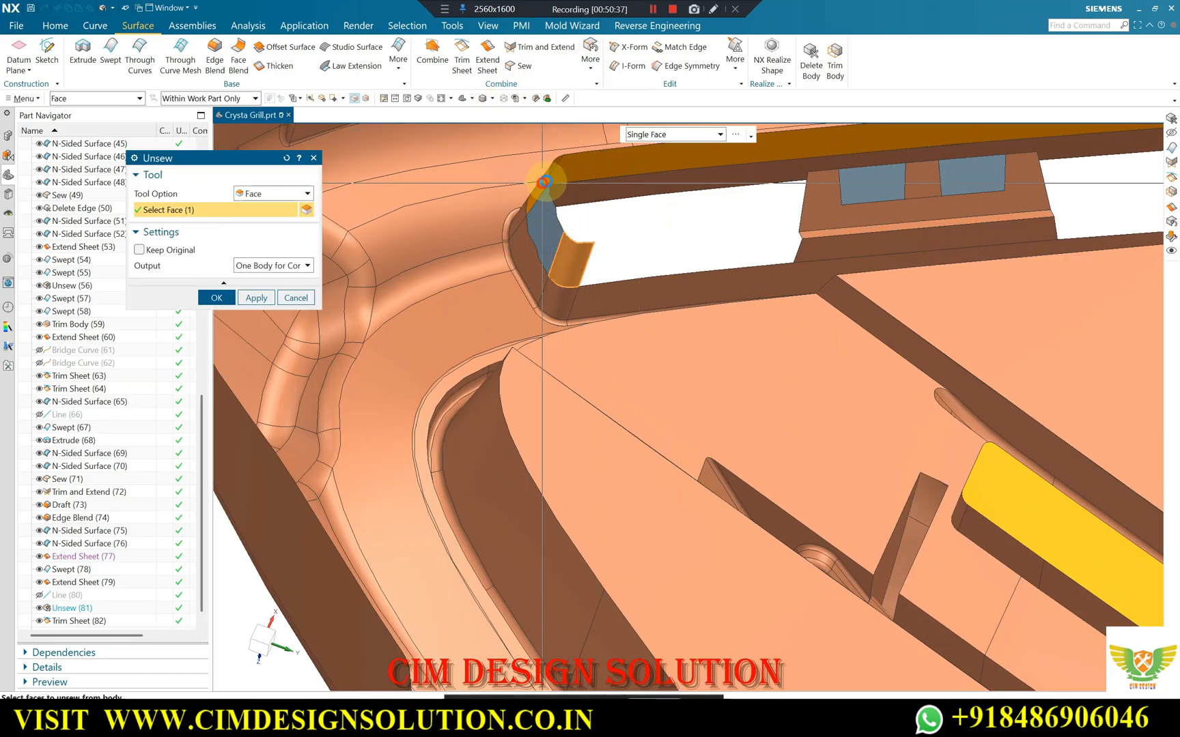
pyautogui.click(572, 168)
pyautogui.scroll(-3, 487, 384)
pyautogui.scroll(3, 892, 240)
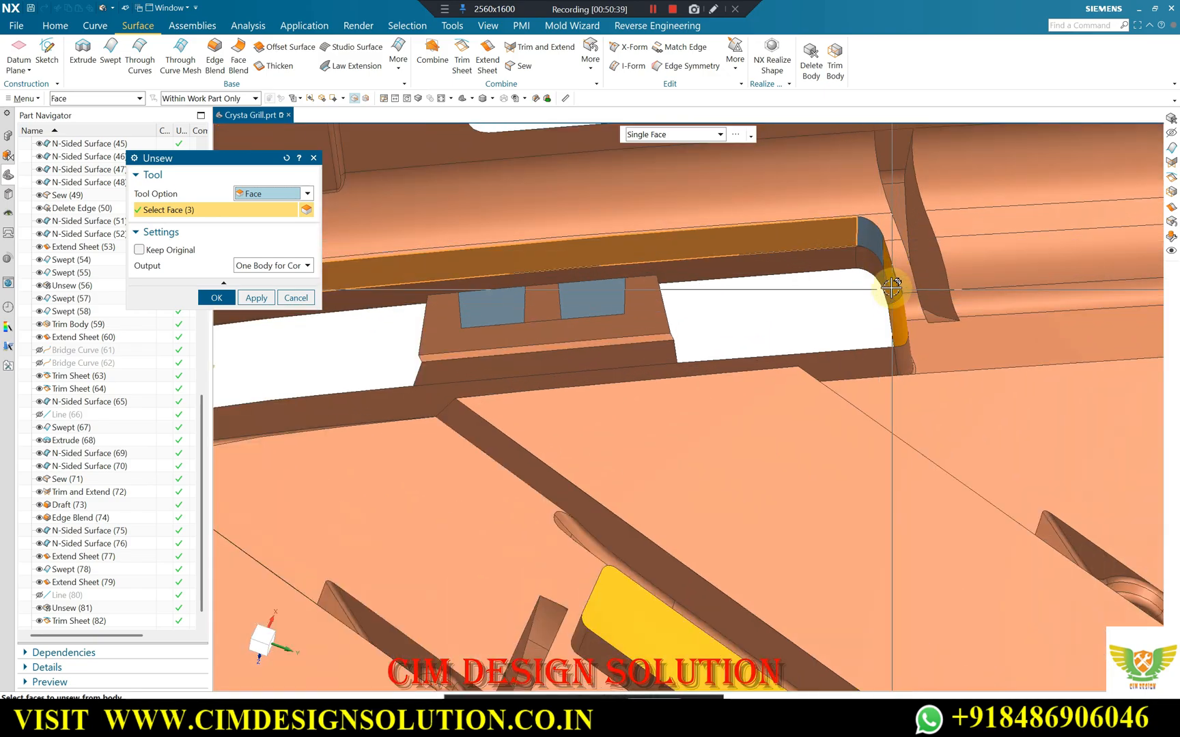
pyautogui.middleClick(812, 260)
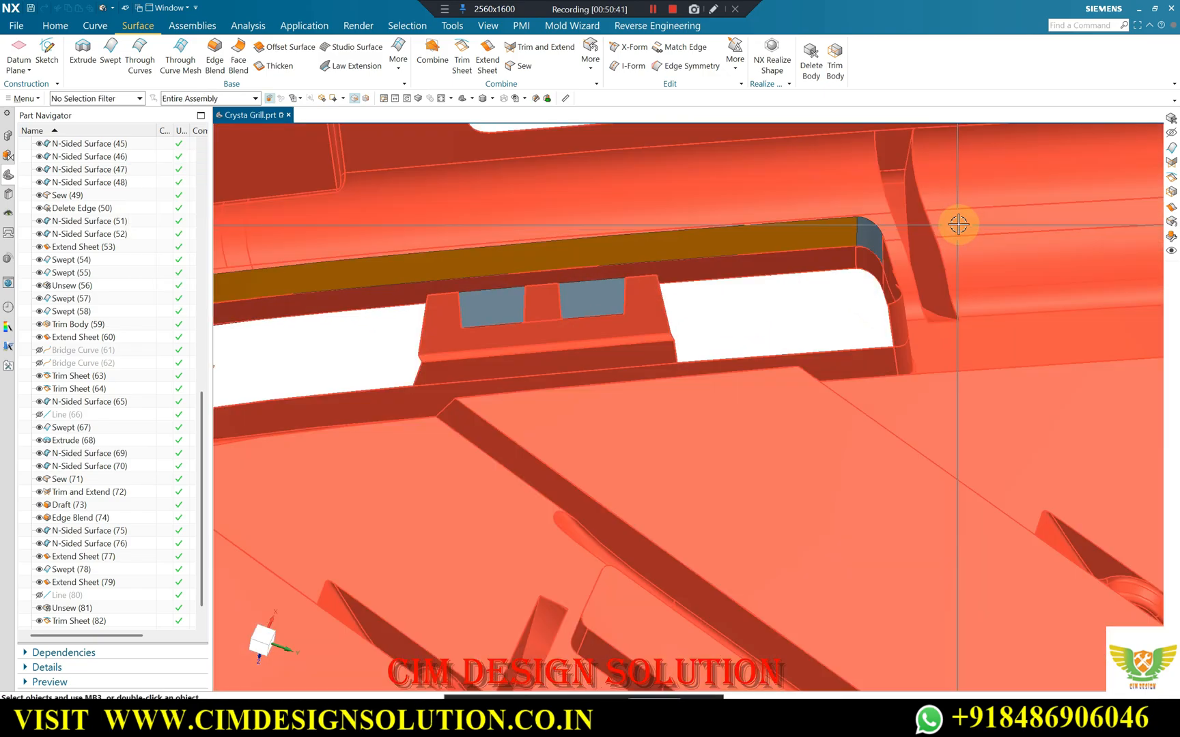
# Sweep the three lower edges between the corner and the central block, guided by the block's short edge and the rounded corner sheet's side edge.
pyautogui.scroll(-5, 547, 305)
pyautogui.scroll(5, 492, 206)
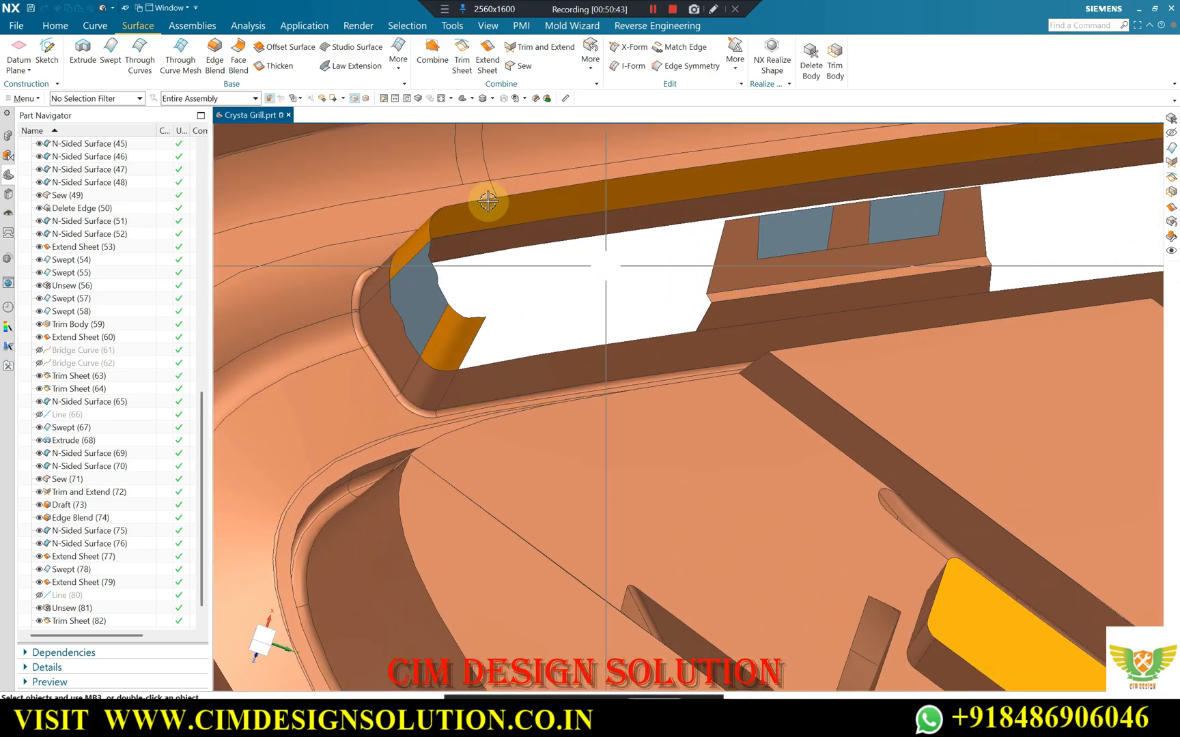
pyautogui.click(590, 65)
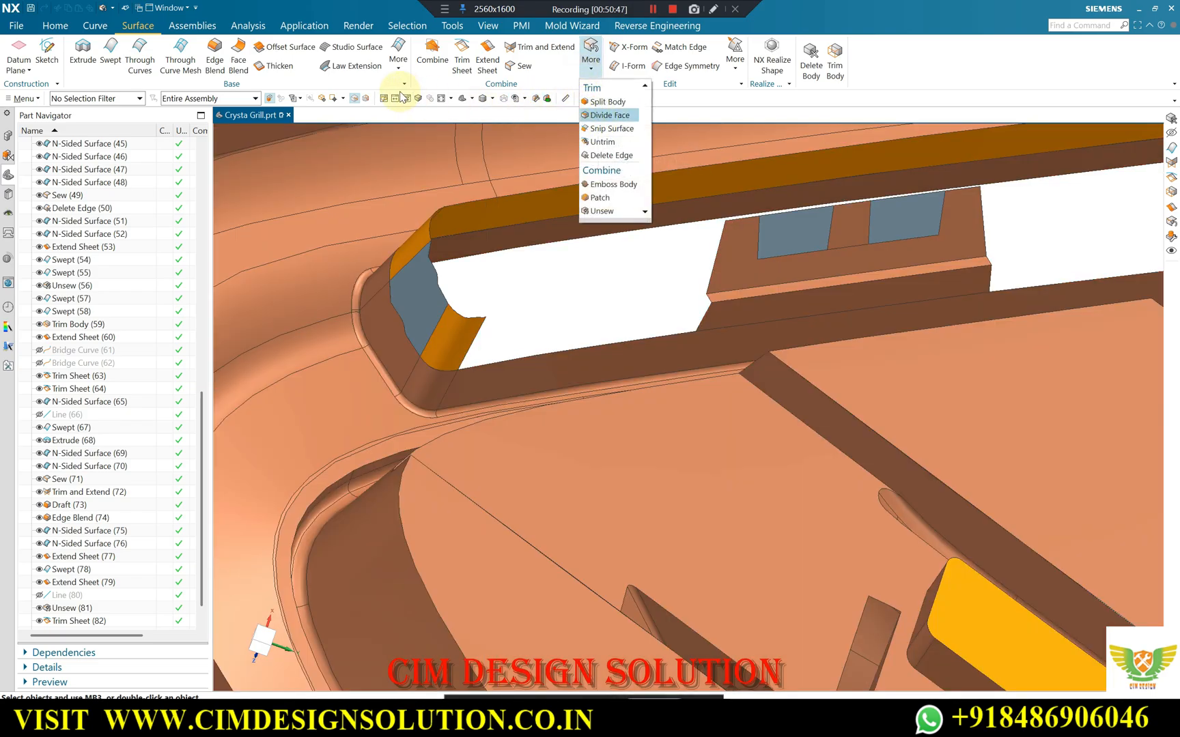
pyautogui.click(209, 81)
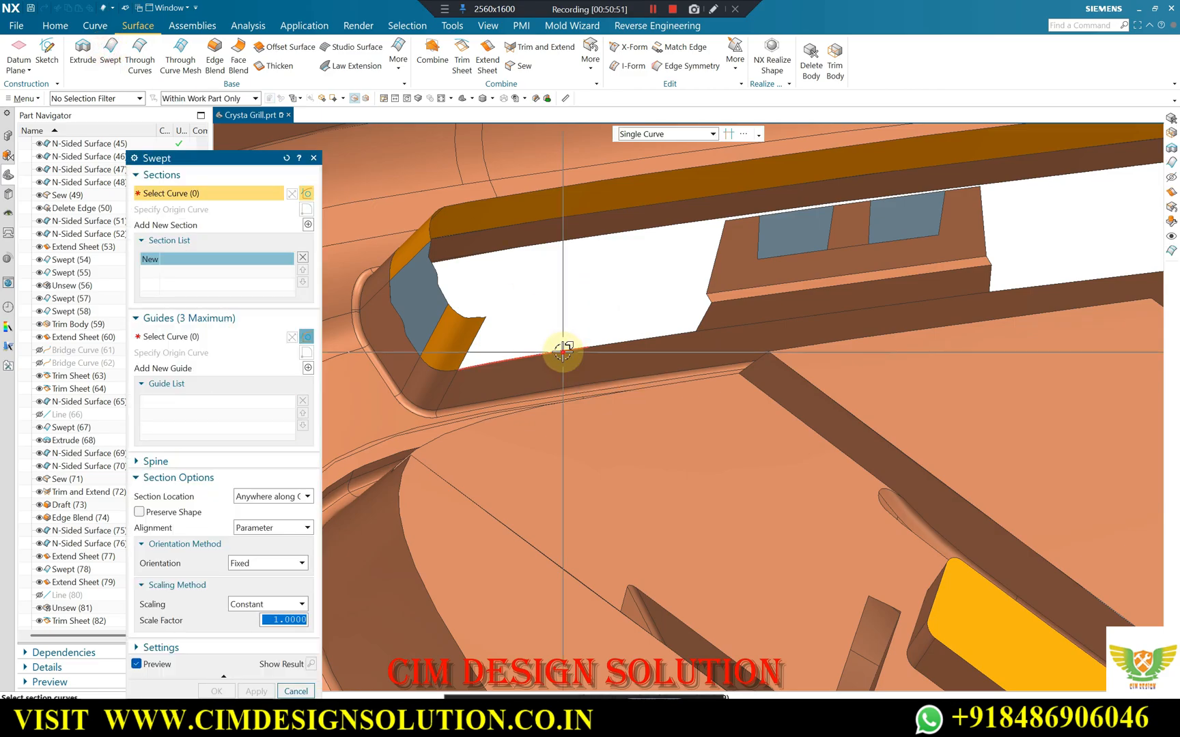
pyautogui.scroll(2, 620, 353)
pyautogui.click(585, 343)
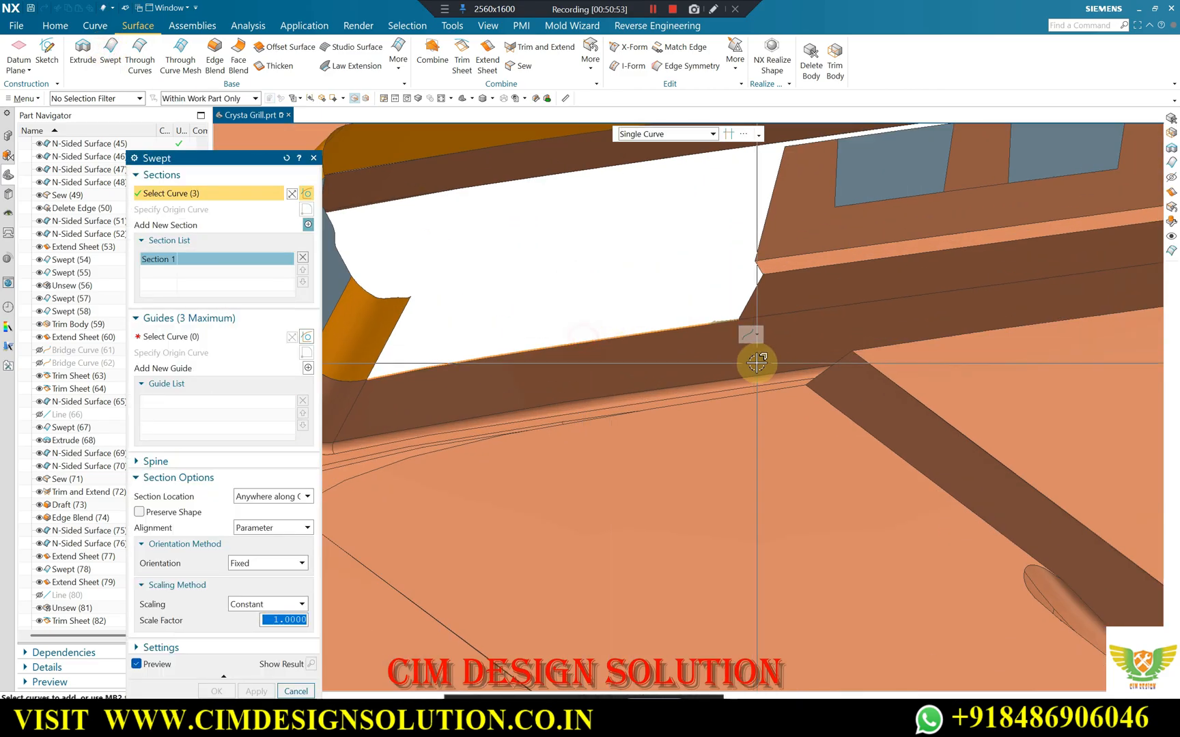
pyautogui.click(146, 341)
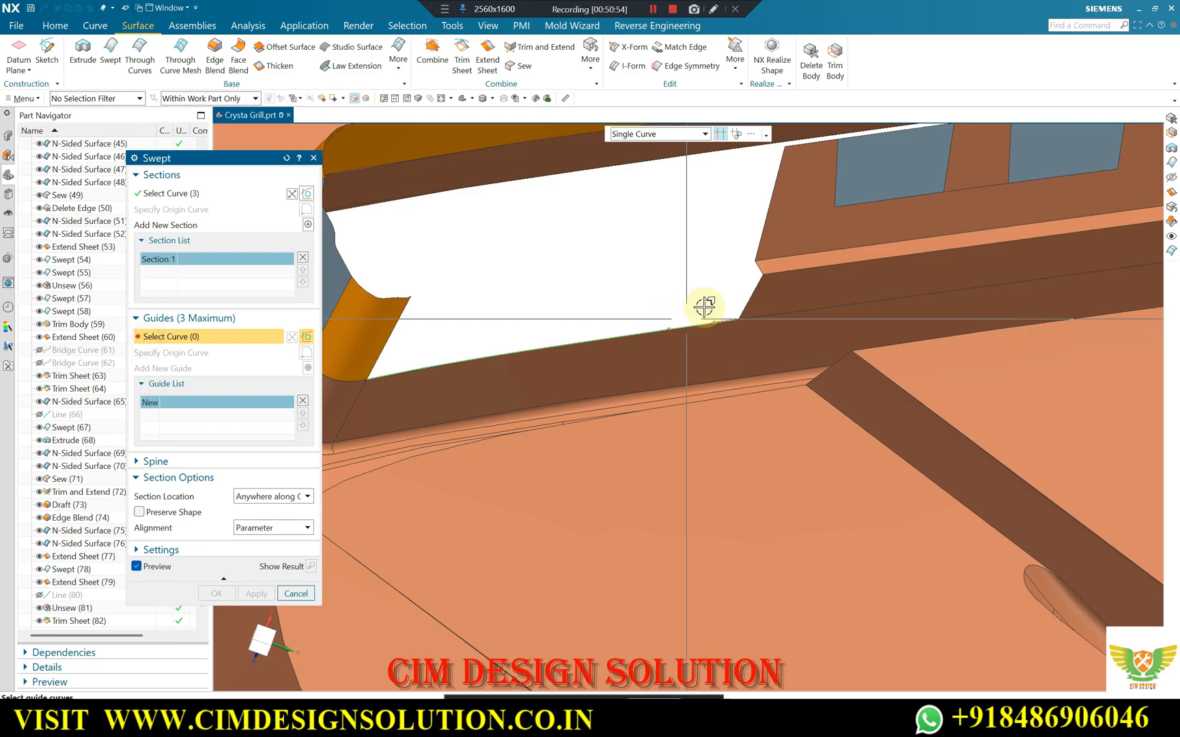
pyautogui.click(759, 290)
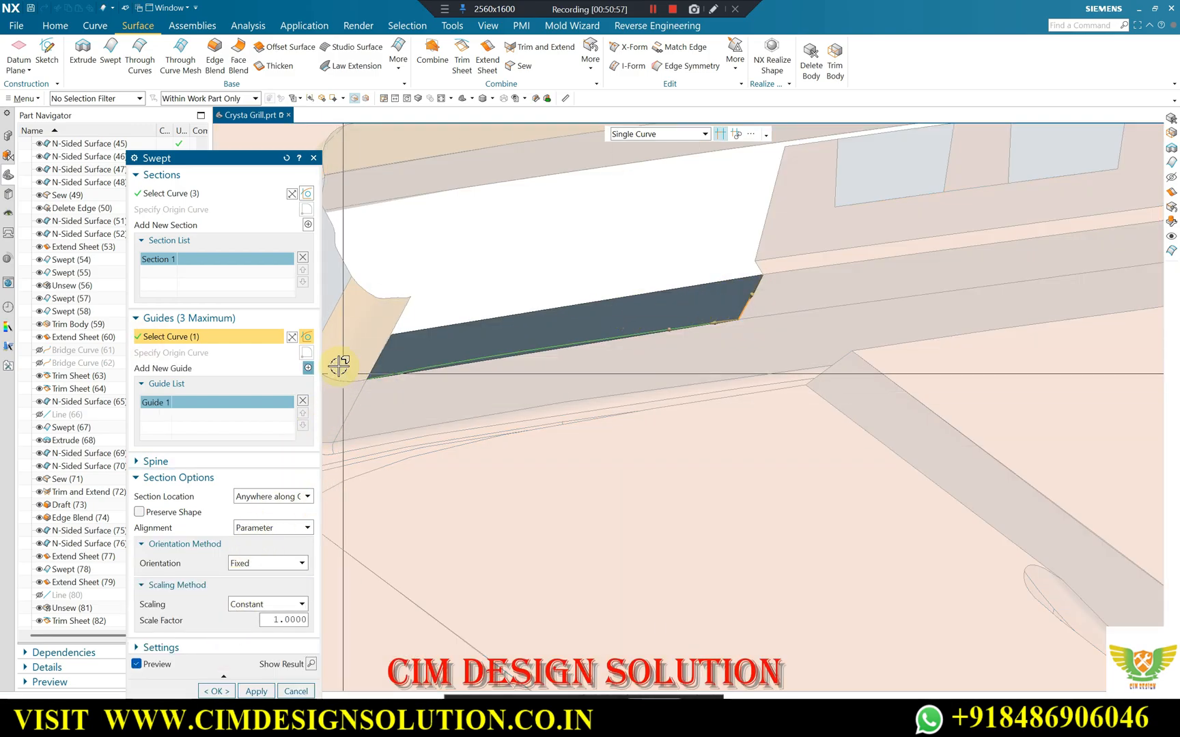
pyautogui.click(308, 369)
pyautogui.click(378, 348)
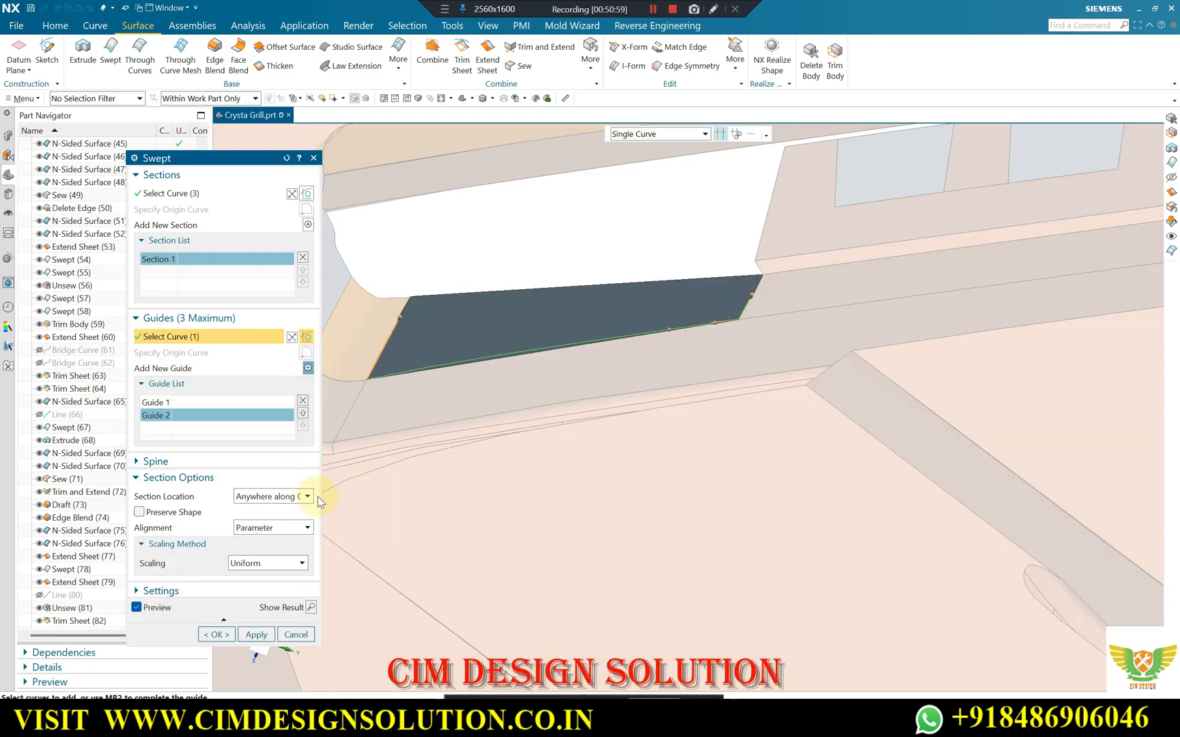
pyautogui.click(257, 634)
# Sweep the lower edge on the central block's other side, guided by the block's short edge and the end wall sheet's side edge.
pyautogui.scroll(-6, 413, 343)
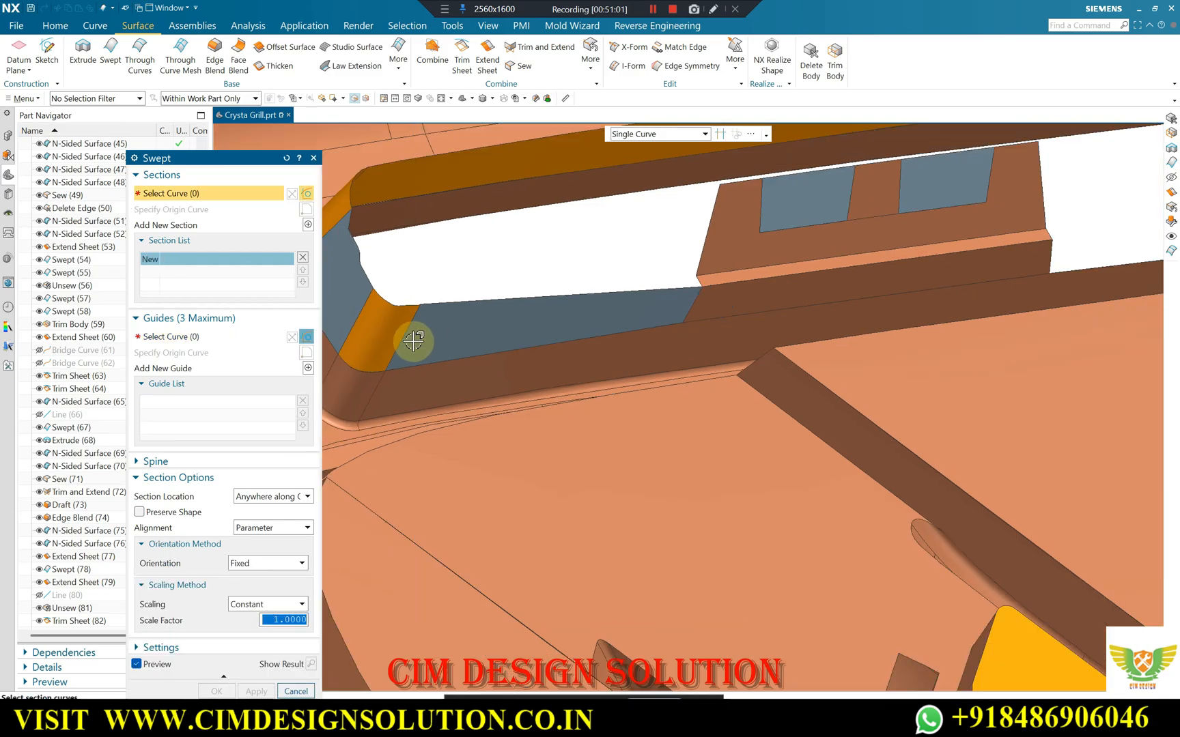
pyautogui.scroll(5, 679, 285)
pyautogui.click(512, 371)
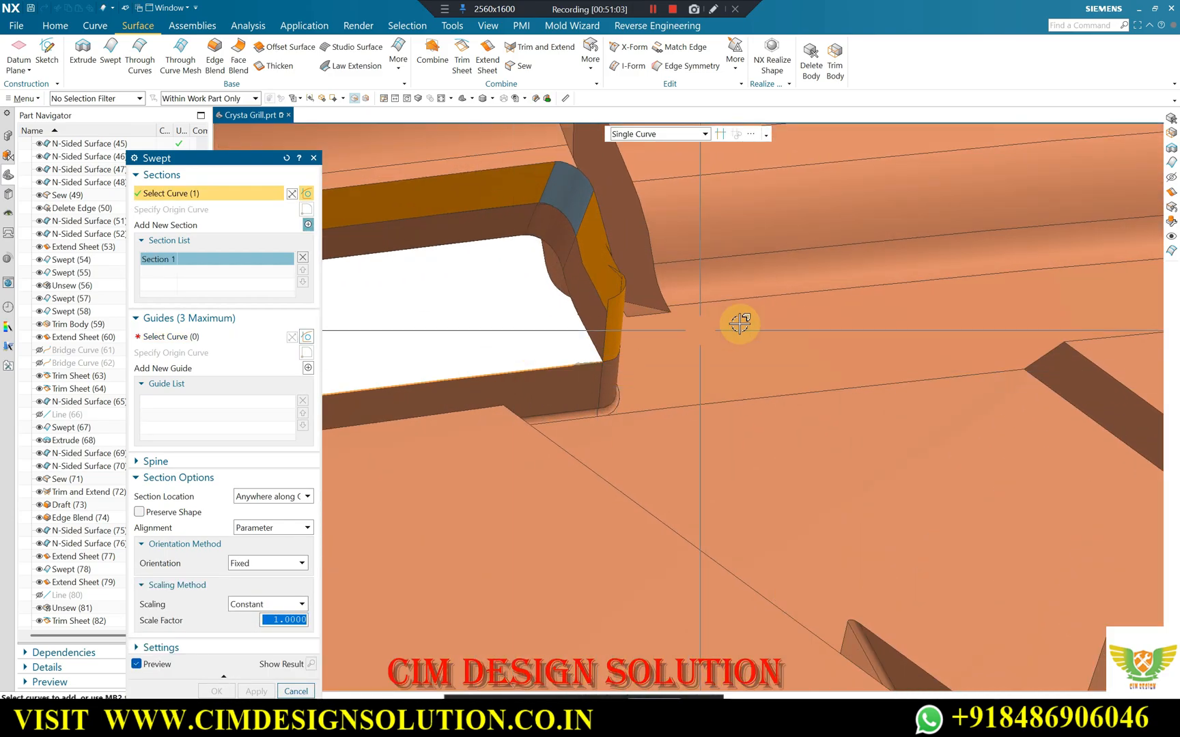
pyautogui.scroll(-2, 737, 324)
pyautogui.click(178, 339)
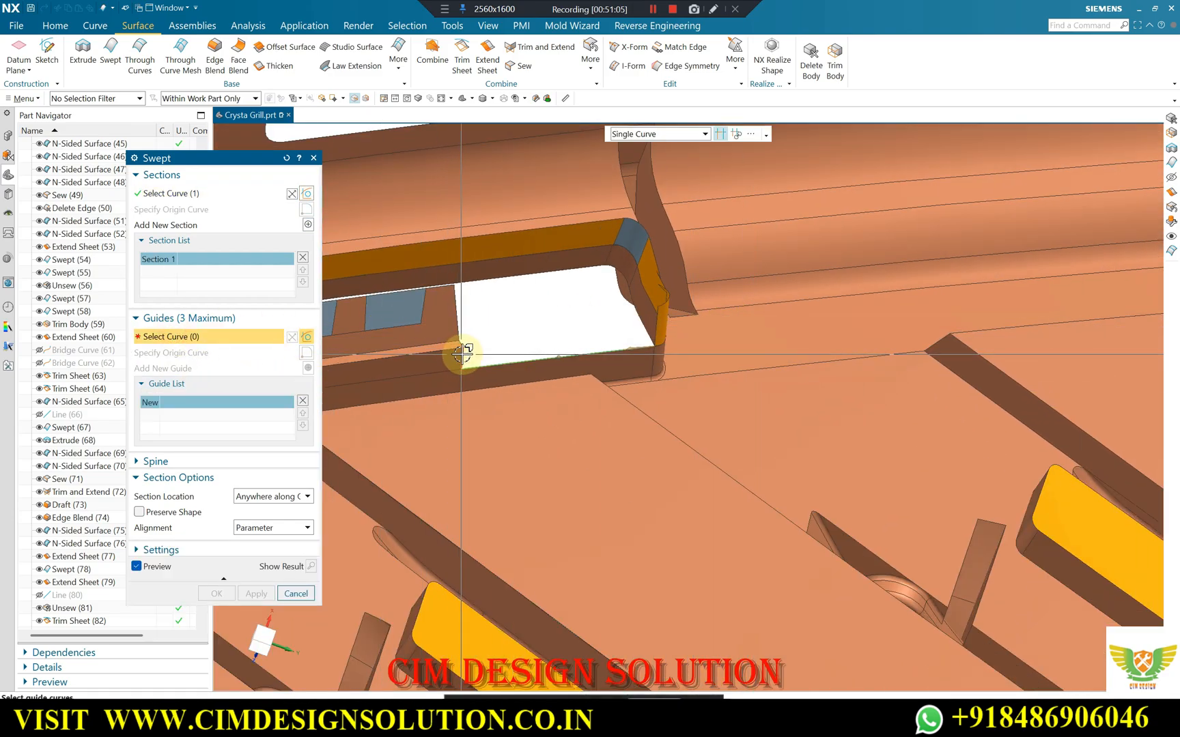
pyautogui.click(460, 350)
pyautogui.scroll(3, 656, 313)
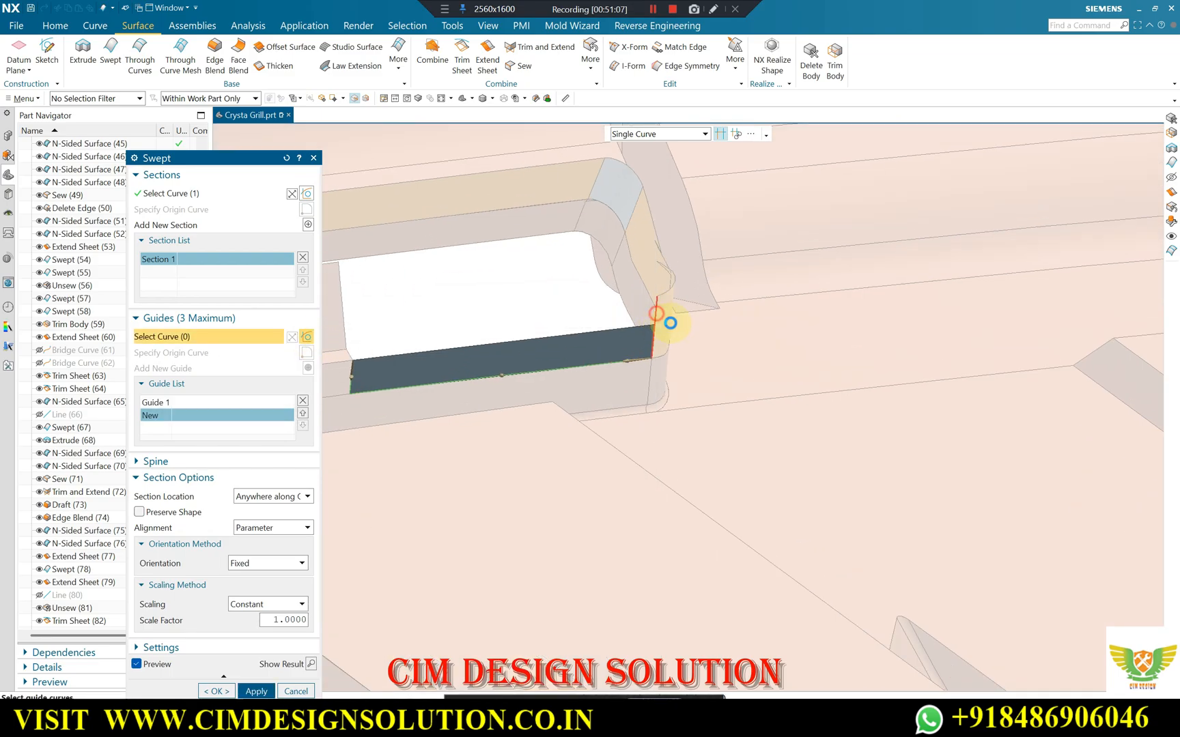
pyautogui.click(656, 313)
pyautogui.scroll(-6, 895, 257)
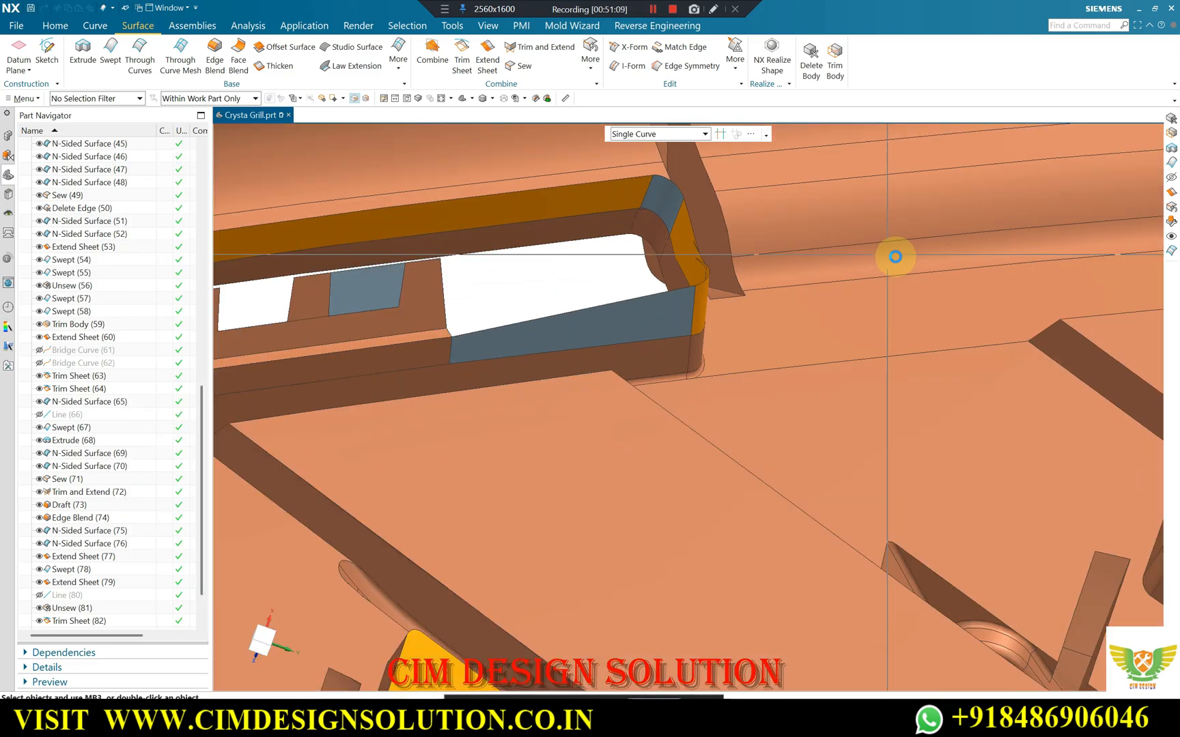
pyautogui.scroll(1, 836, 244)
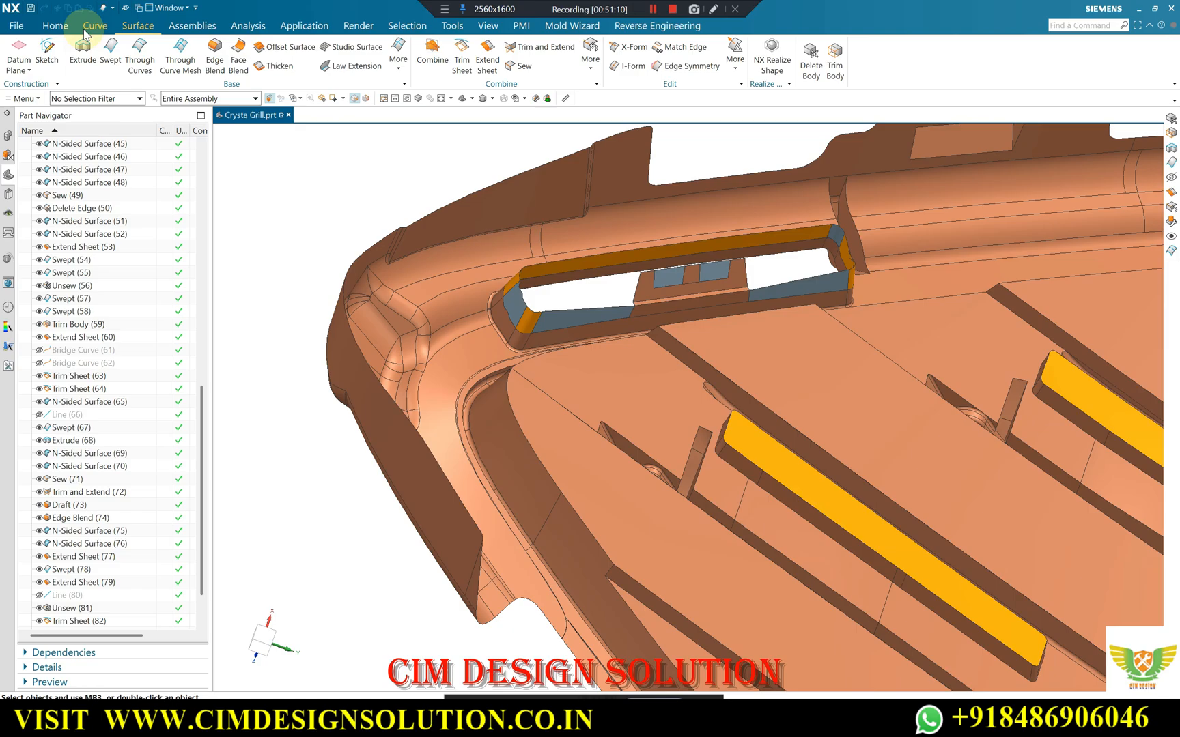
pyautogui.click(61, 28)
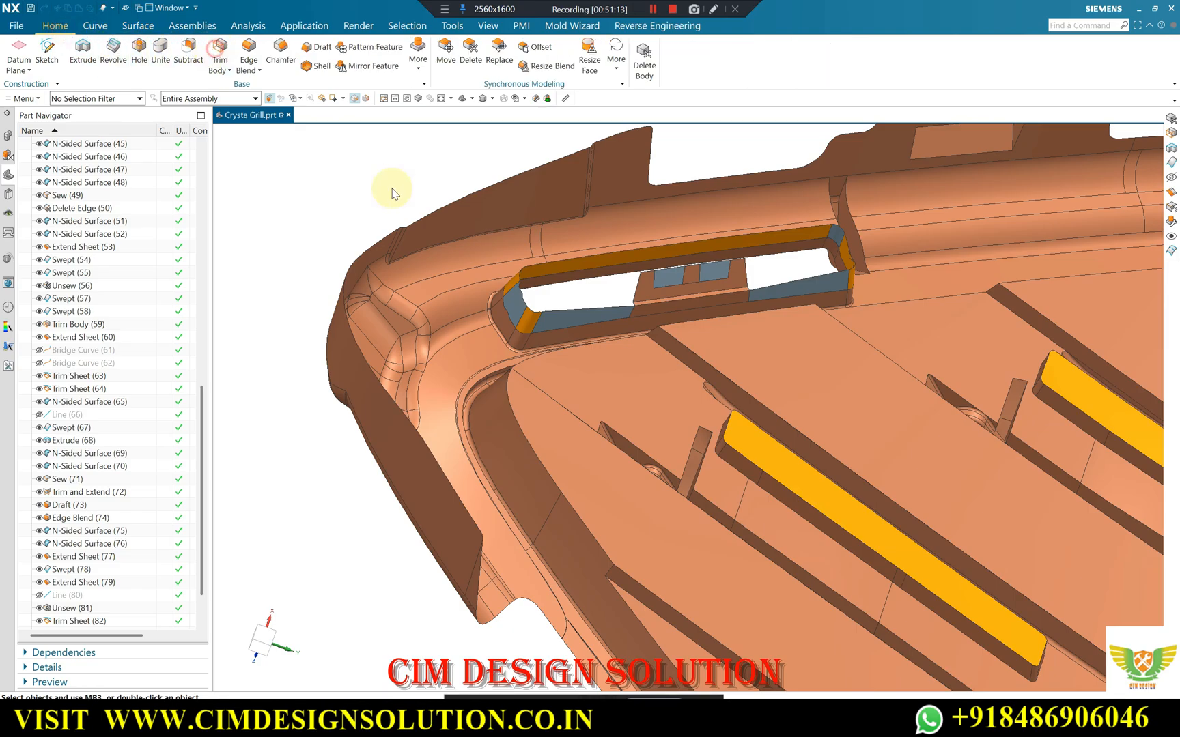
pyautogui.click(514, 282)
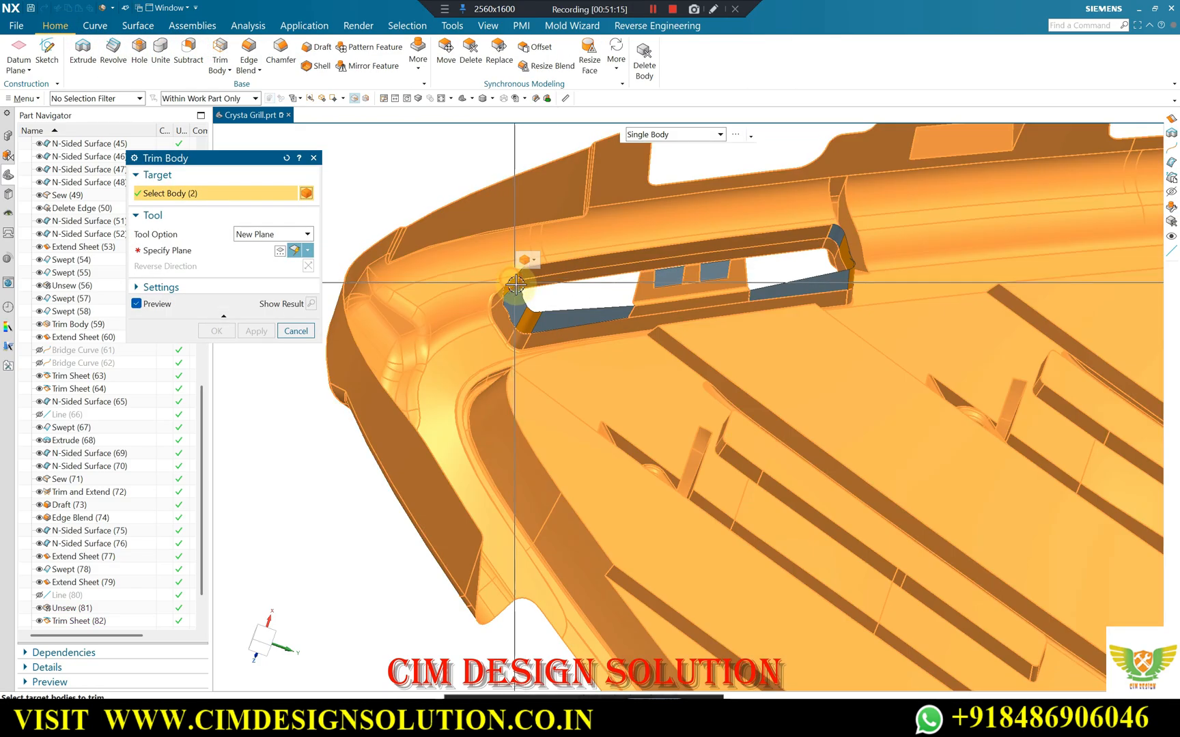
pyautogui.press('Escape')
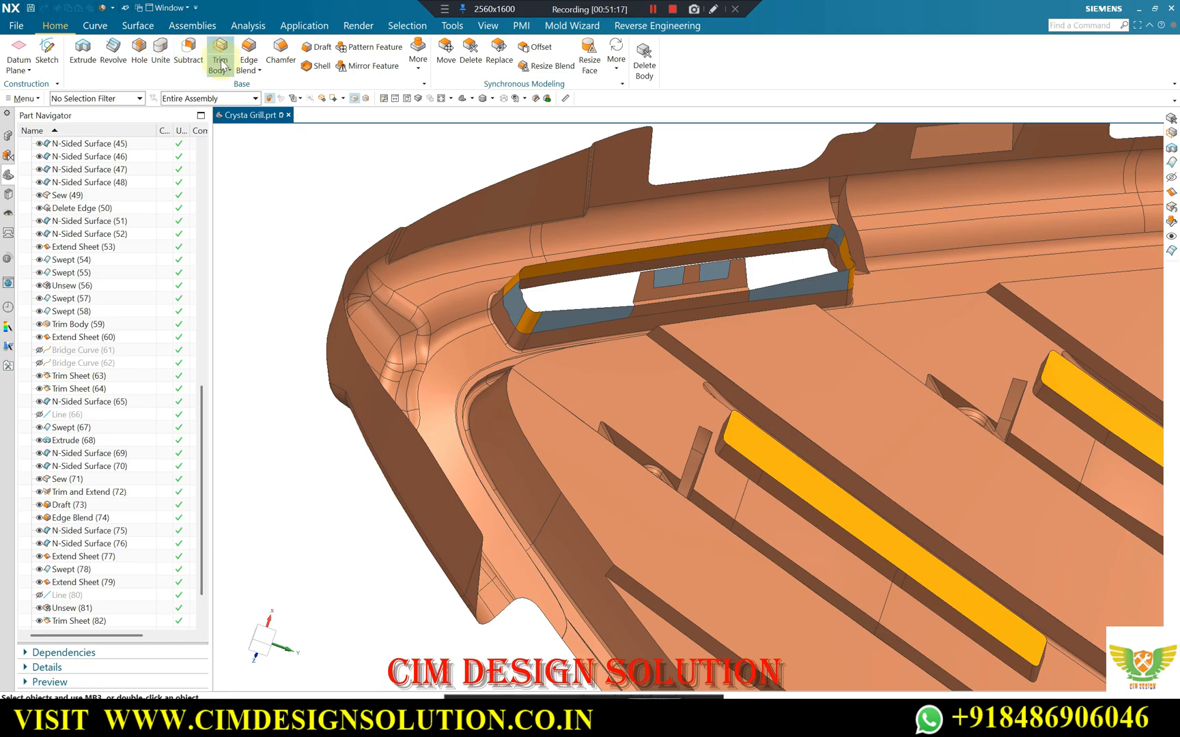
# Trim the eight sheets lining the opening with a new plane on the central block's narrow lower ledge face, with the trim direction reversed.
pyautogui.scroll(2, 591, 269)
pyautogui.click(584, 265)
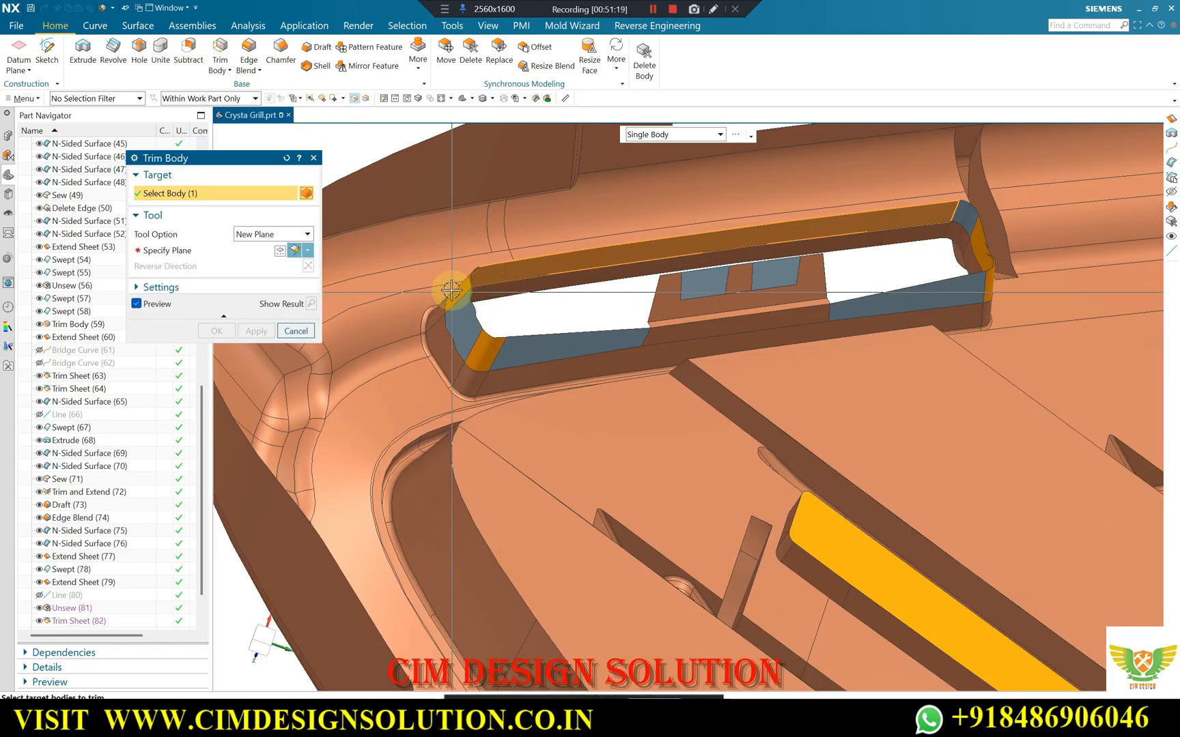
pyautogui.click(460, 290)
pyautogui.click(463, 321)
pyautogui.click(486, 351)
pyautogui.click(549, 349)
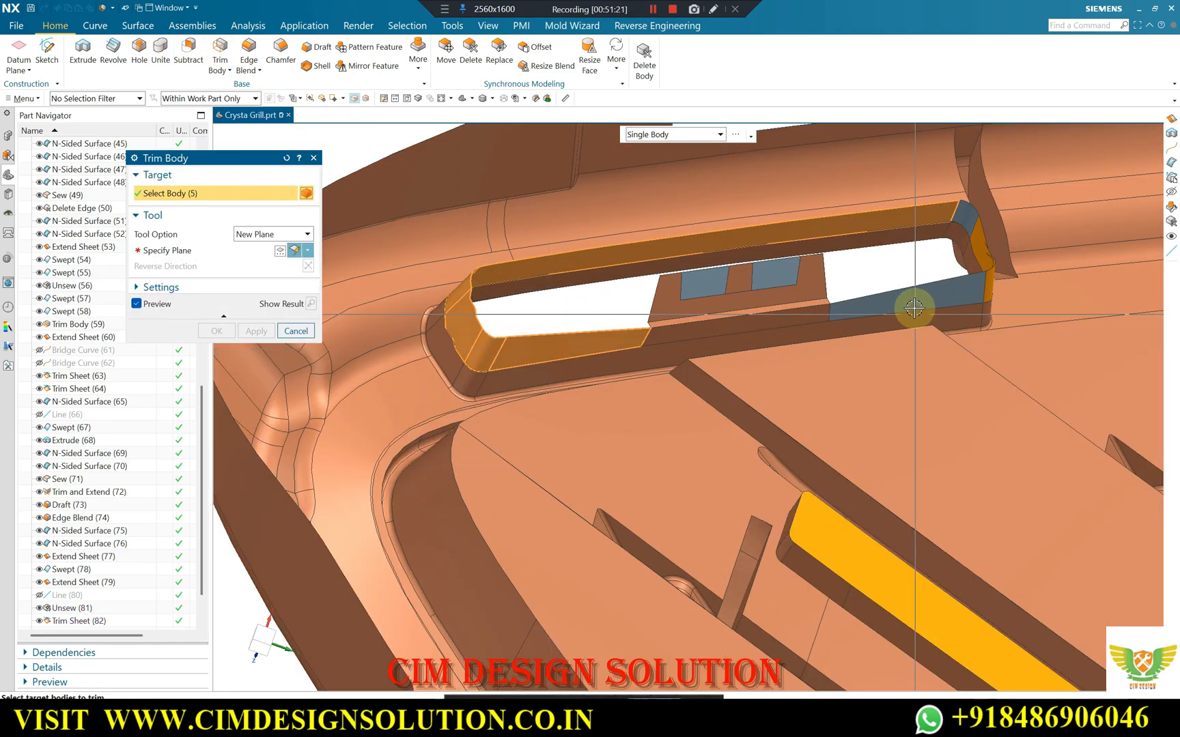
pyautogui.click(912, 302)
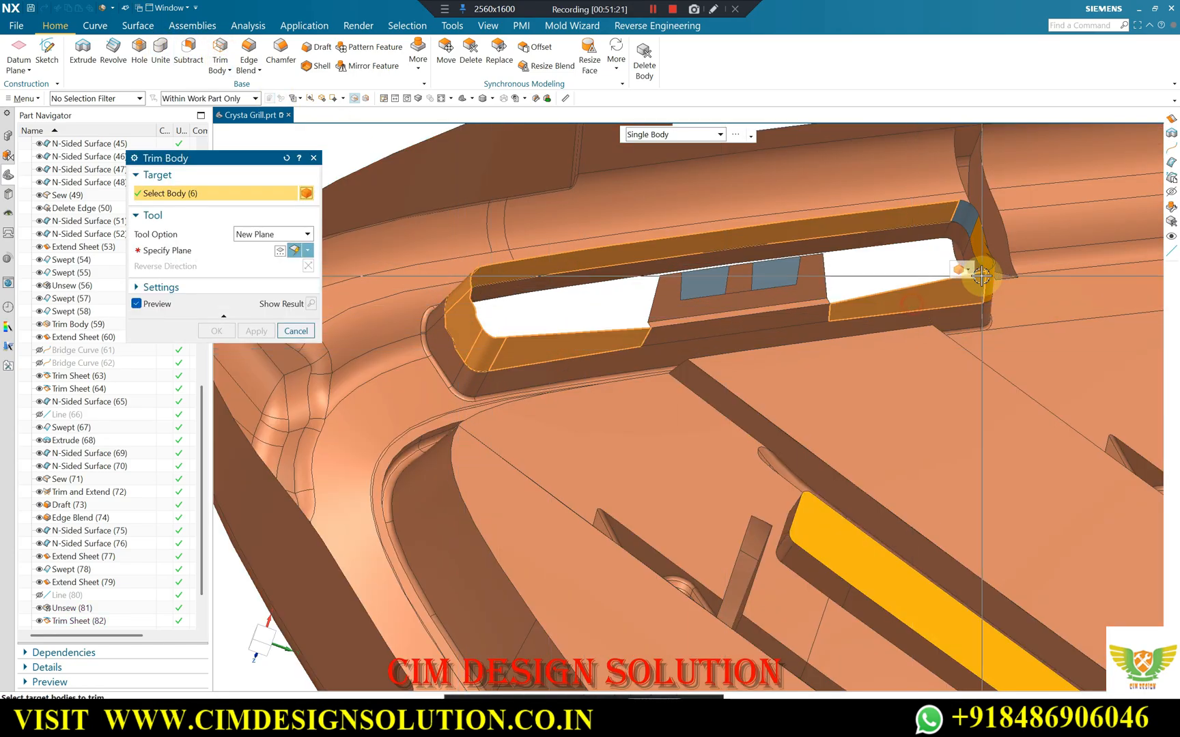
pyautogui.click(209, 249)
pyautogui.scroll(2, 716, 316)
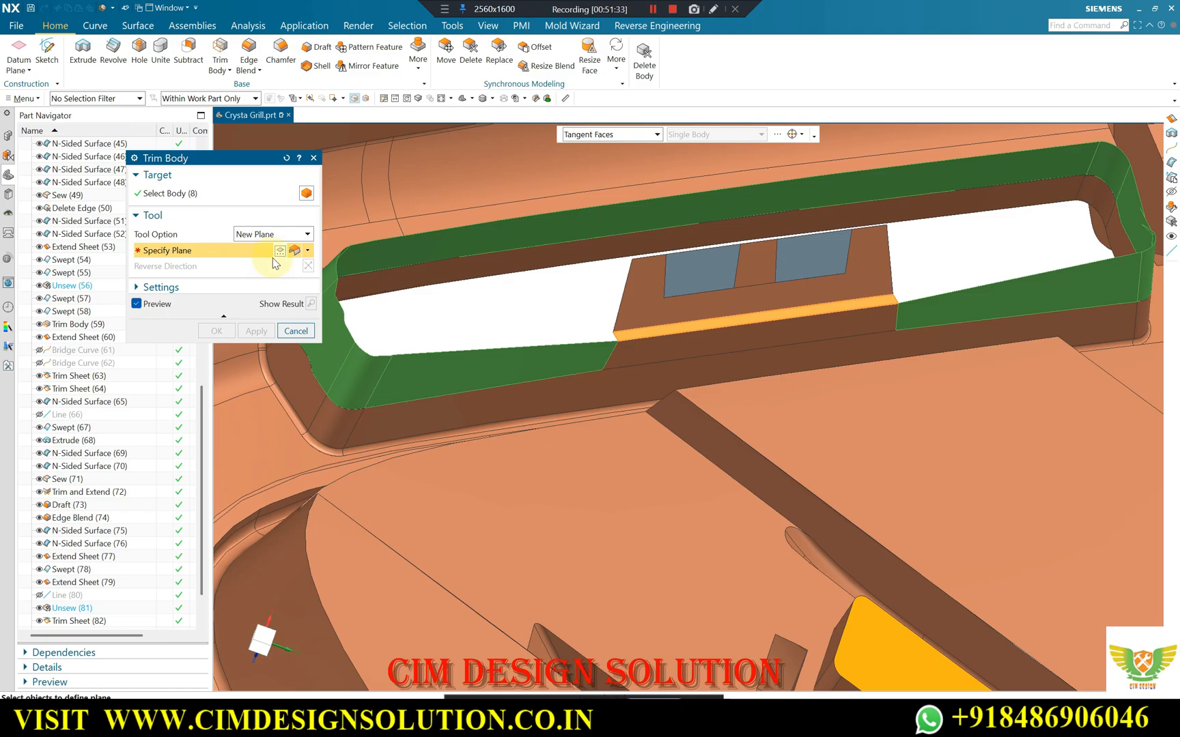
pyautogui.click(774, 317)
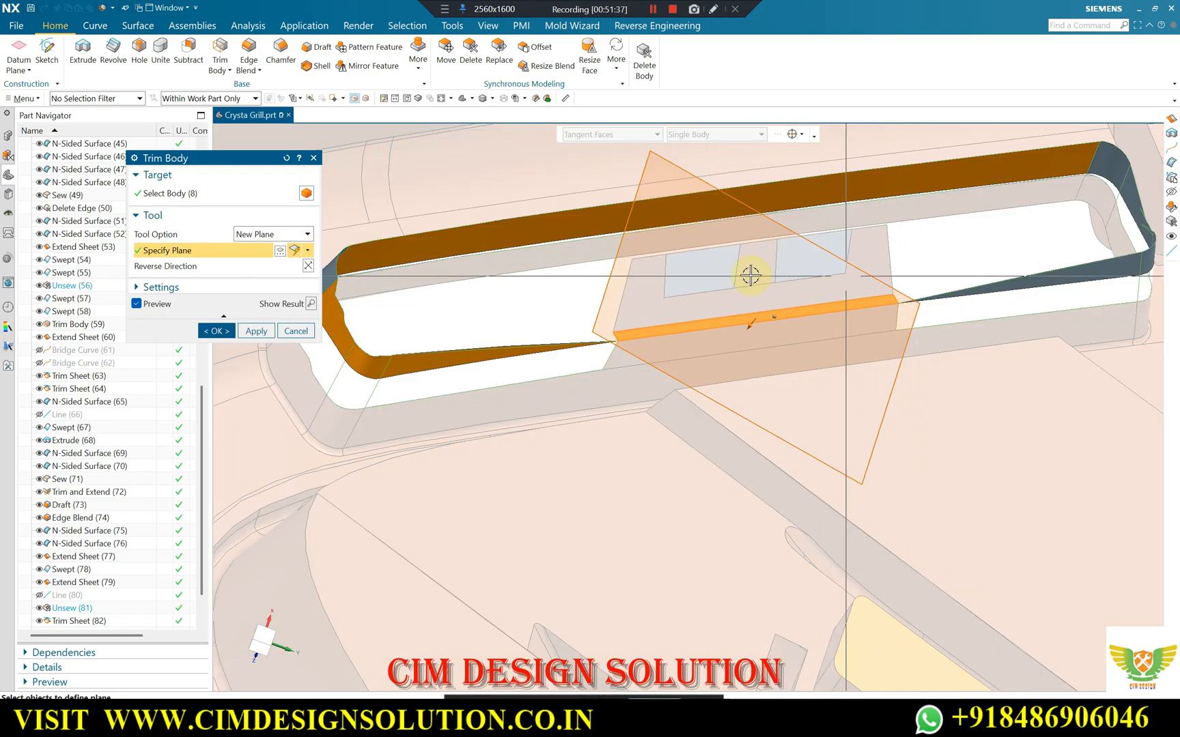
pyautogui.click(309, 266)
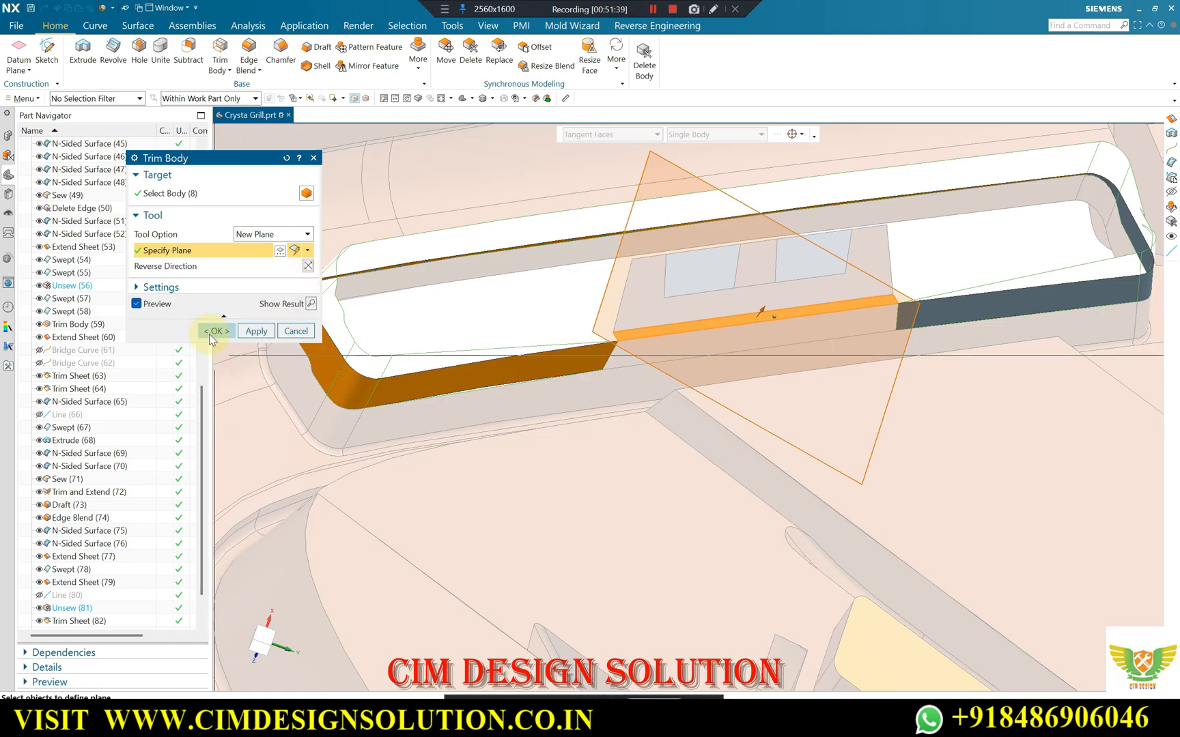
pyautogui.scroll(-6, 983, 181)
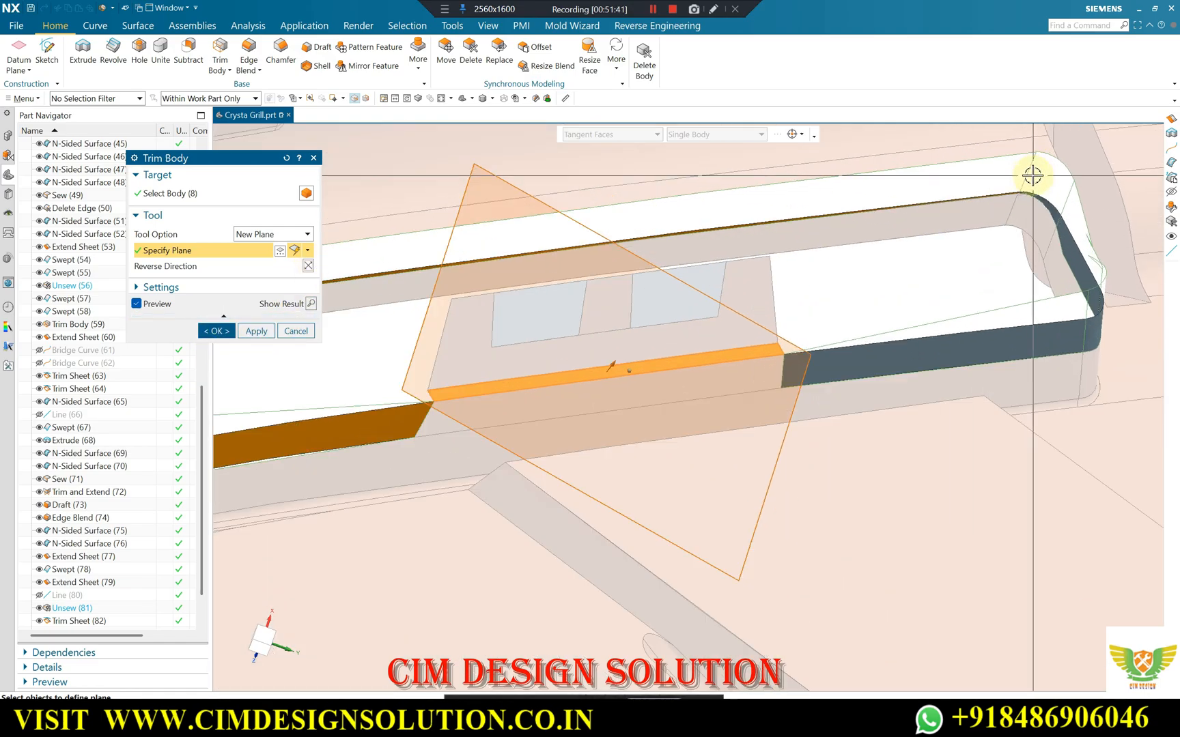
pyautogui.scroll(6, 996, 203)
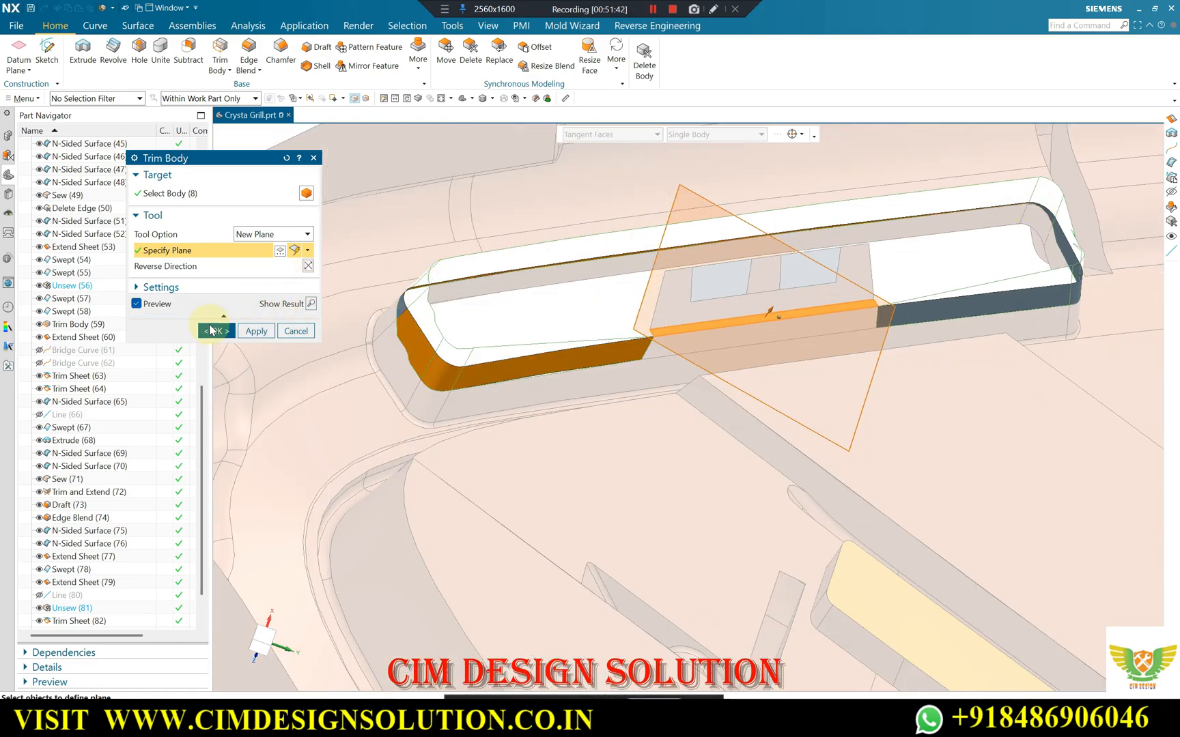
pyautogui.scroll(-4, 441, 297)
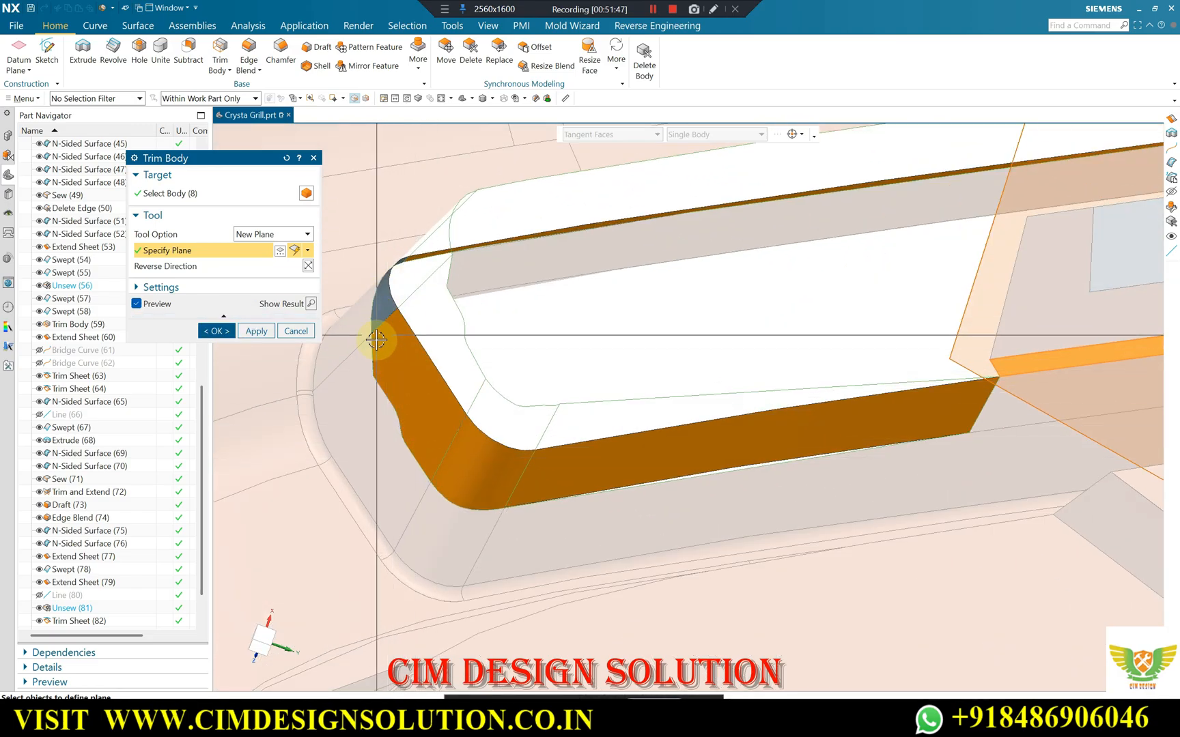
pyautogui.scroll(-3, 439, 242)
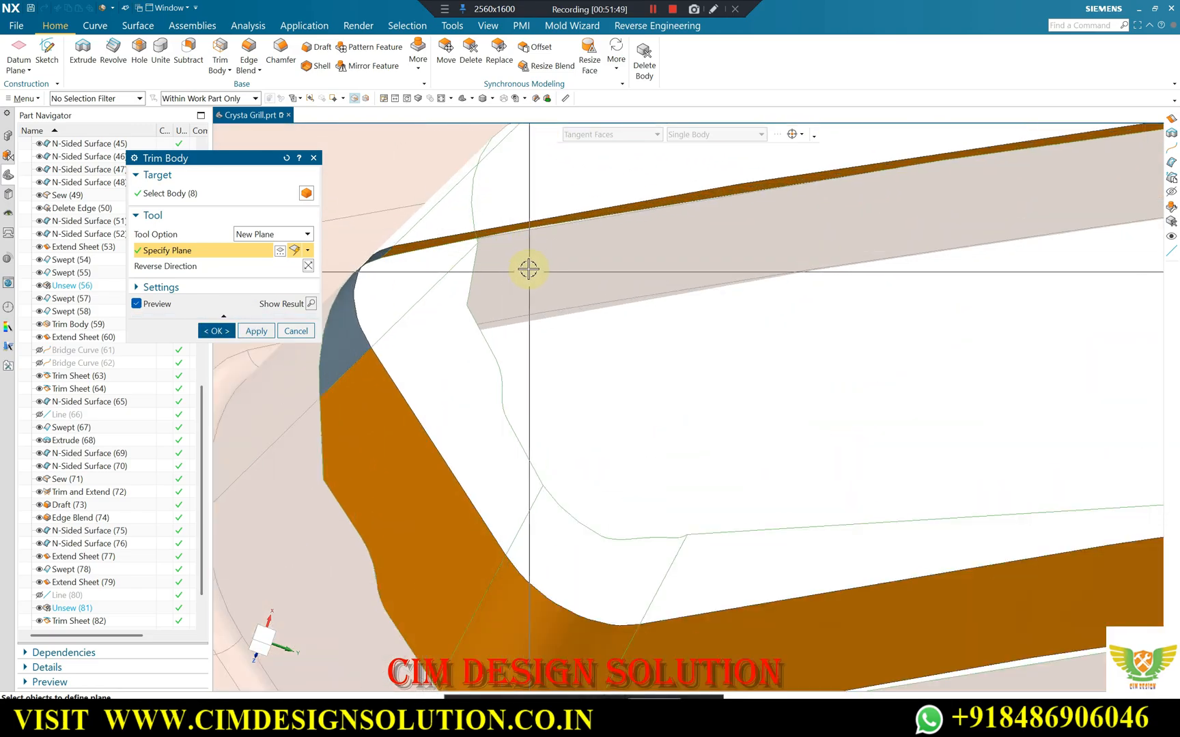
pyautogui.scroll(6, 527, 267)
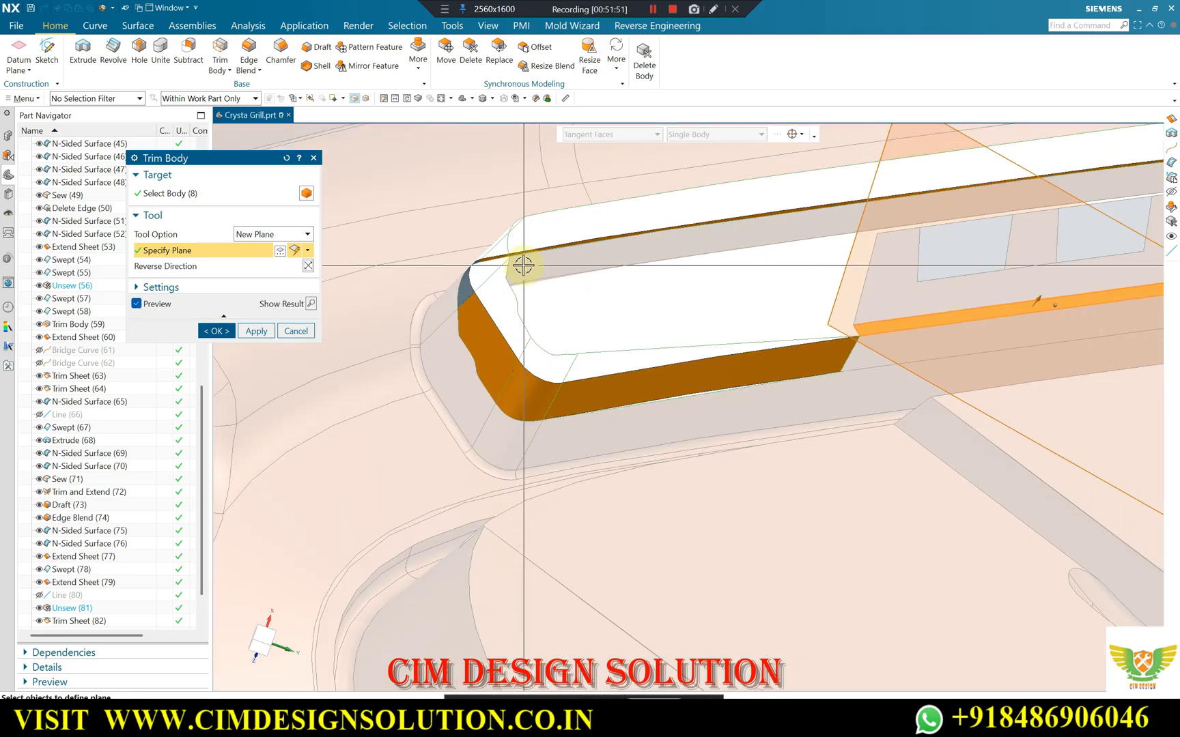
pyautogui.scroll(-2, 648, 238)
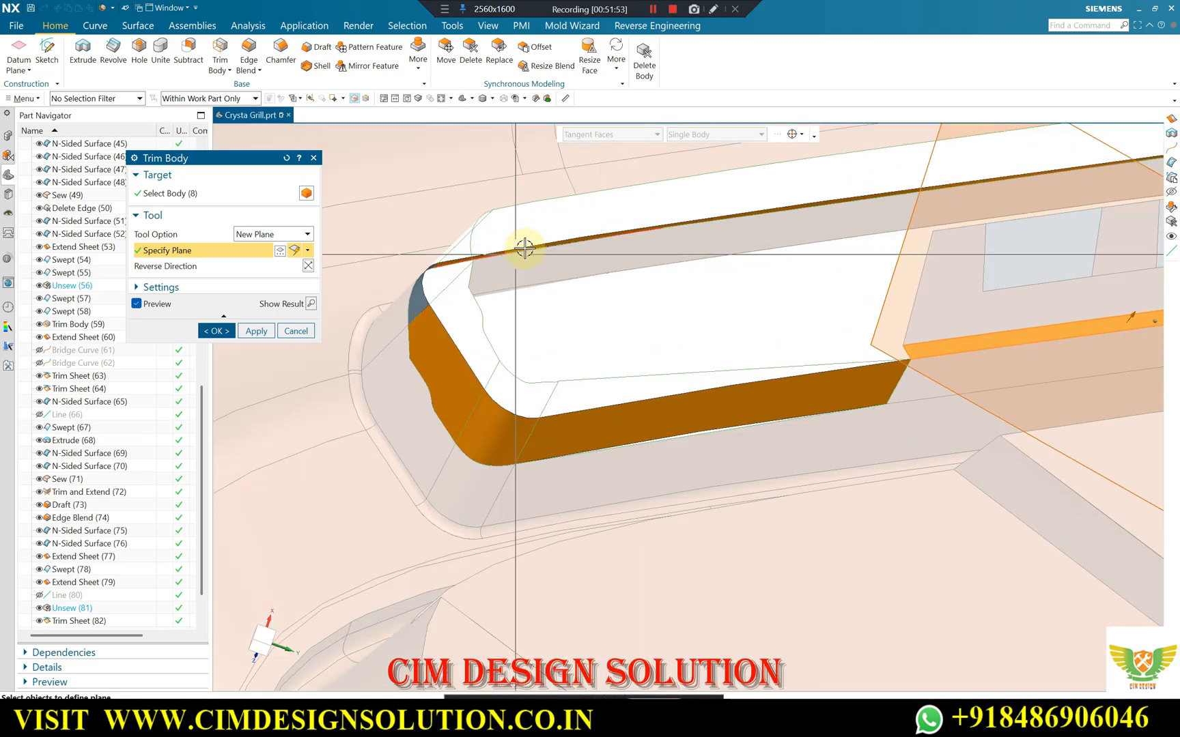
pyautogui.scroll(-3, 524, 250)
pyautogui.click(215, 333)
# Examine the trimmed sheets at both ends and along the lower side of the grill opening.
pyautogui.scroll(5, 491, 246)
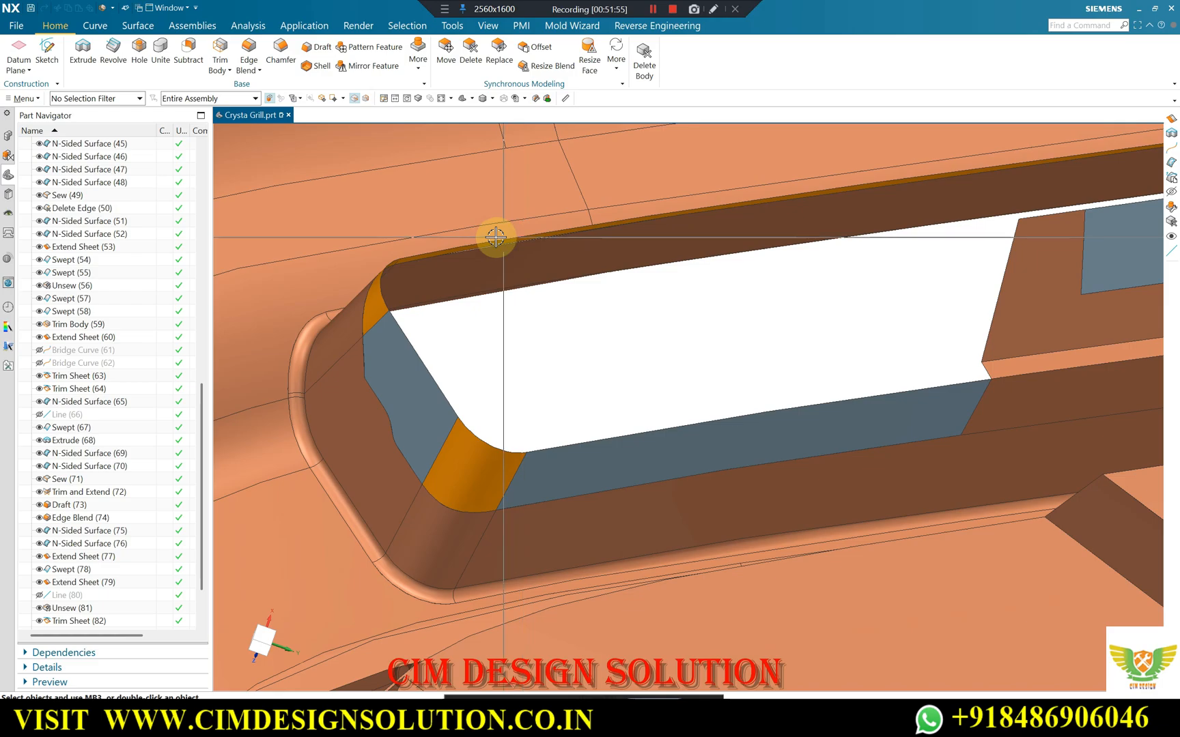
pyautogui.scroll(-2, 731, 239)
pyautogui.moveTo(730, 239); pyautogui.dragTo(713, 232, button='middle')
pyautogui.scroll(-2, 648, 220)
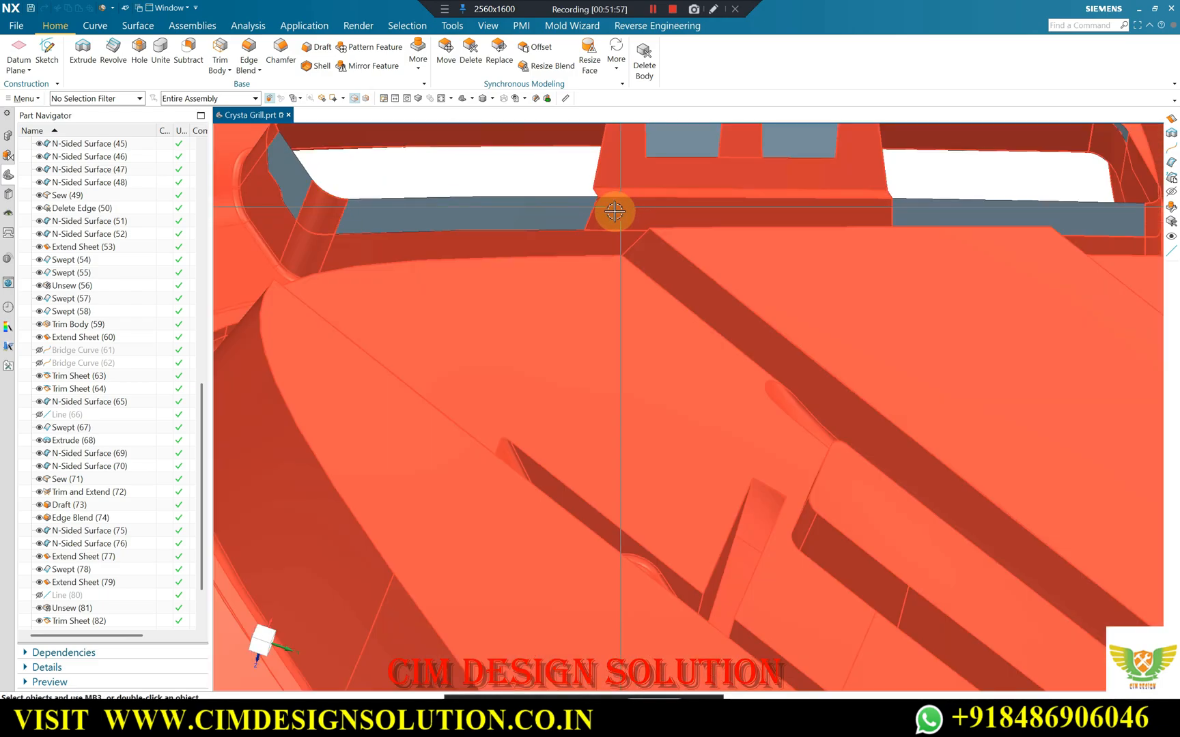
pyautogui.scroll(2, 616, 213)
pyautogui.scroll(-4, 803, 213)
pyautogui.scroll(5, 682, 213)
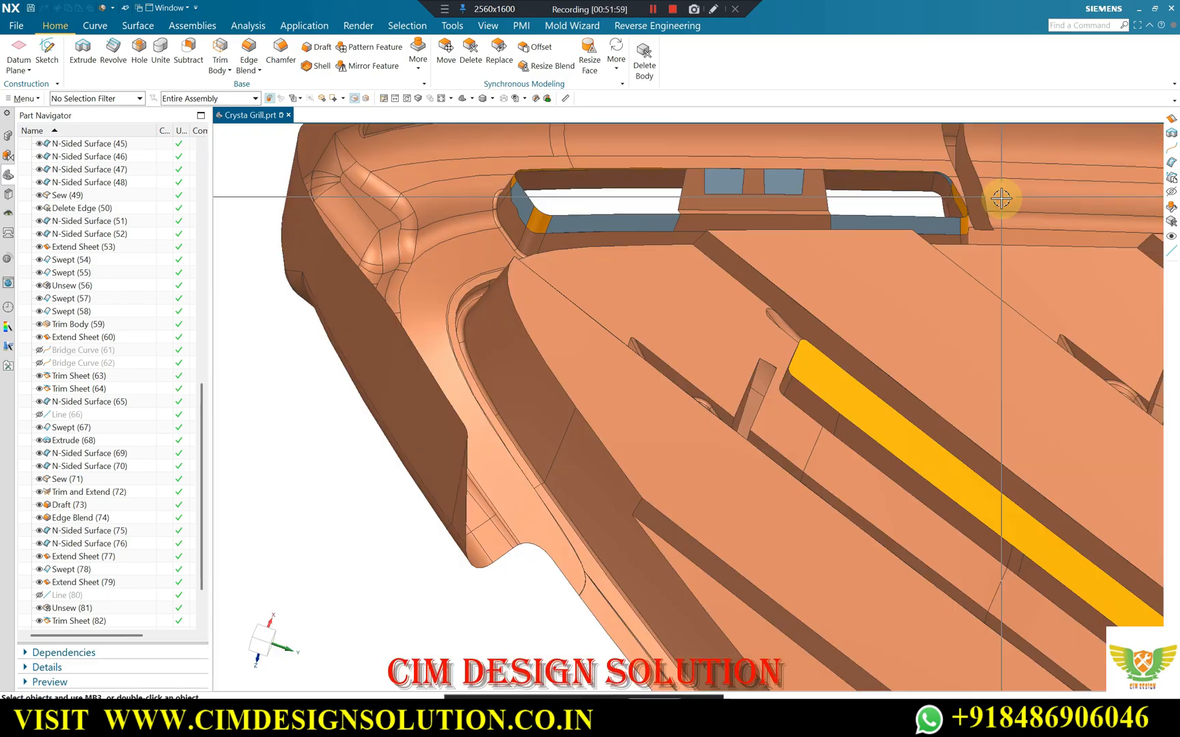
pyautogui.scroll(-1, 915, 249)
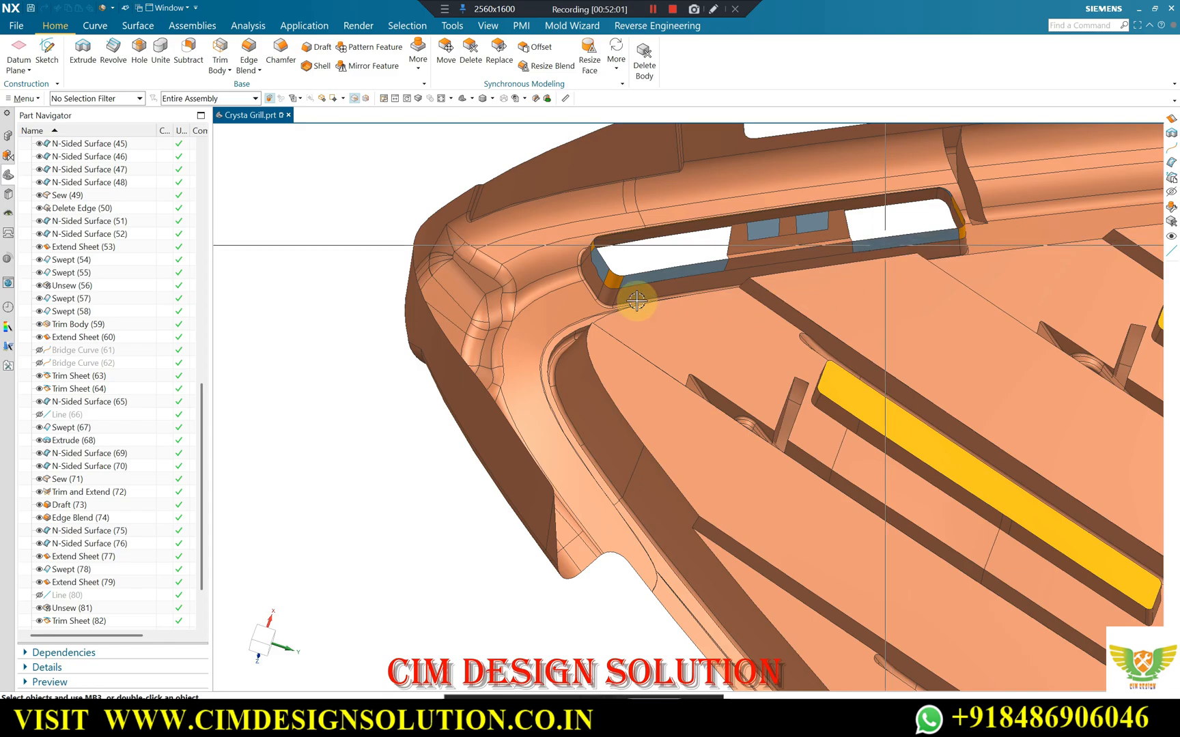
# Recolour the four orange sheets around the opening blue-grey to match the other wall sheets, leaving the main body out of the selection.
pyautogui.hotkey('ctrl', 'j')
pyautogui.click(612, 278)
pyautogui.scroll(-4, 580, 237)
pyautogui.click(609, 257)
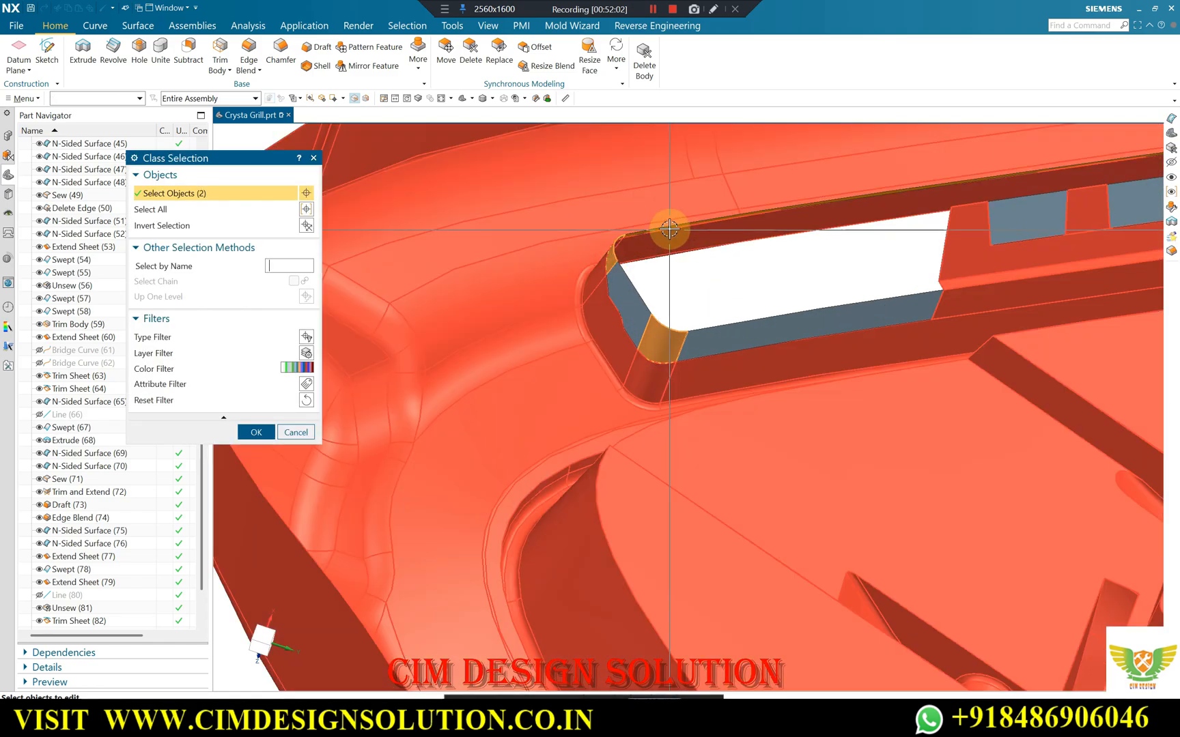
pyautogui.scroll(4, 653, 237)
pyautogui.click(894, 257)
pyautogui.scroll(-5, 894, 252)
pyautogui.click(878, 268)
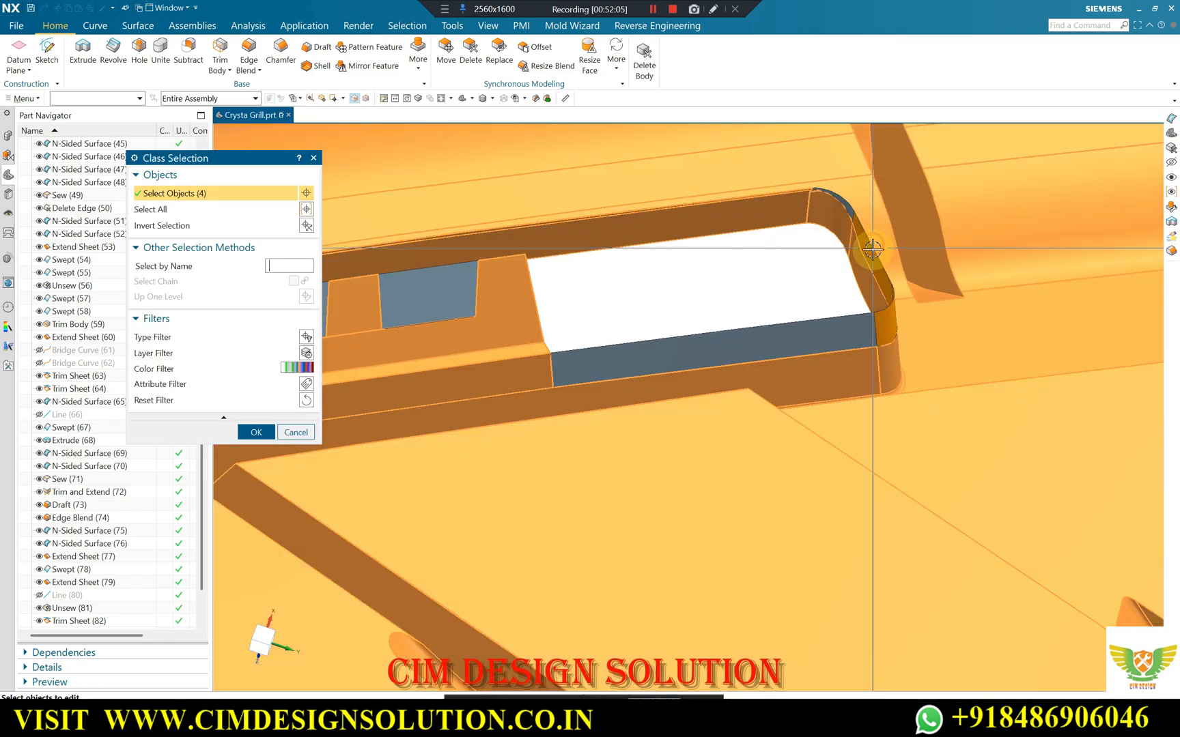
pyautogui.middleClick(832, 248)
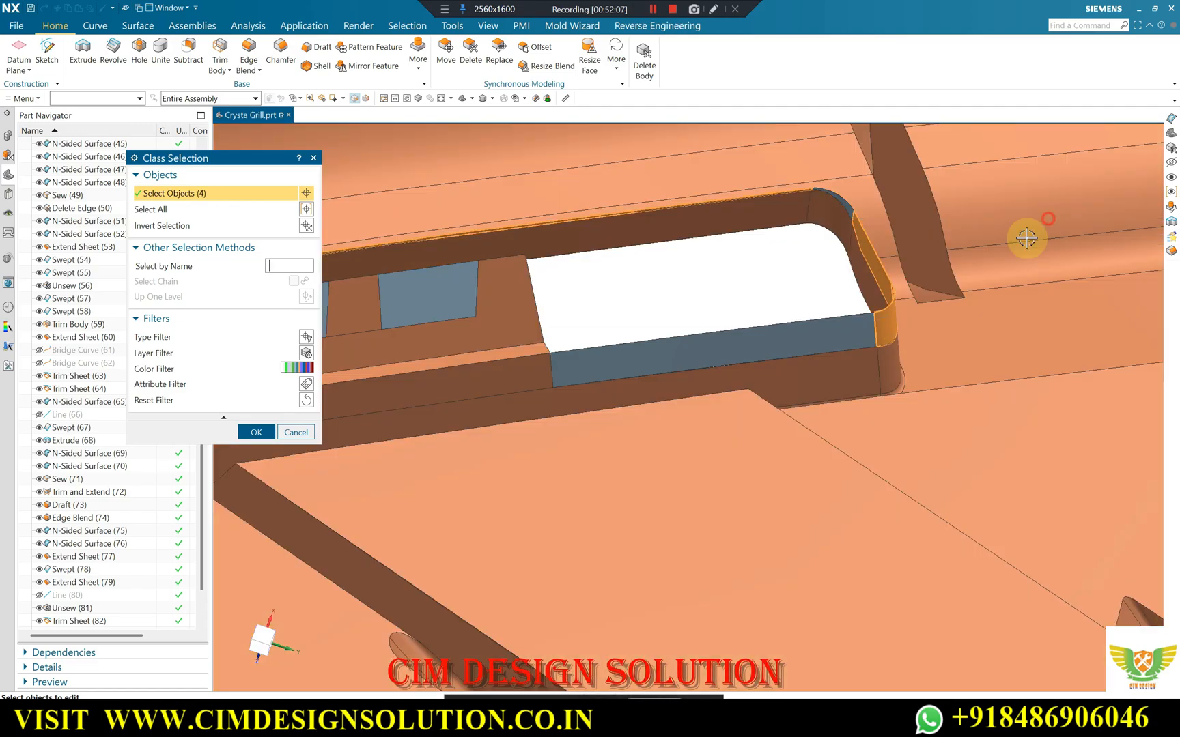
pyautogui.click(261, 471)
pyautogui.click(609, 370)
pyautogui.middleClick(712, 281)
pyautogui.scroll(5, 823, 282)
pyautogui.moveTo(852, 292); pyautogui.dragTo(593, 364, button='middle')
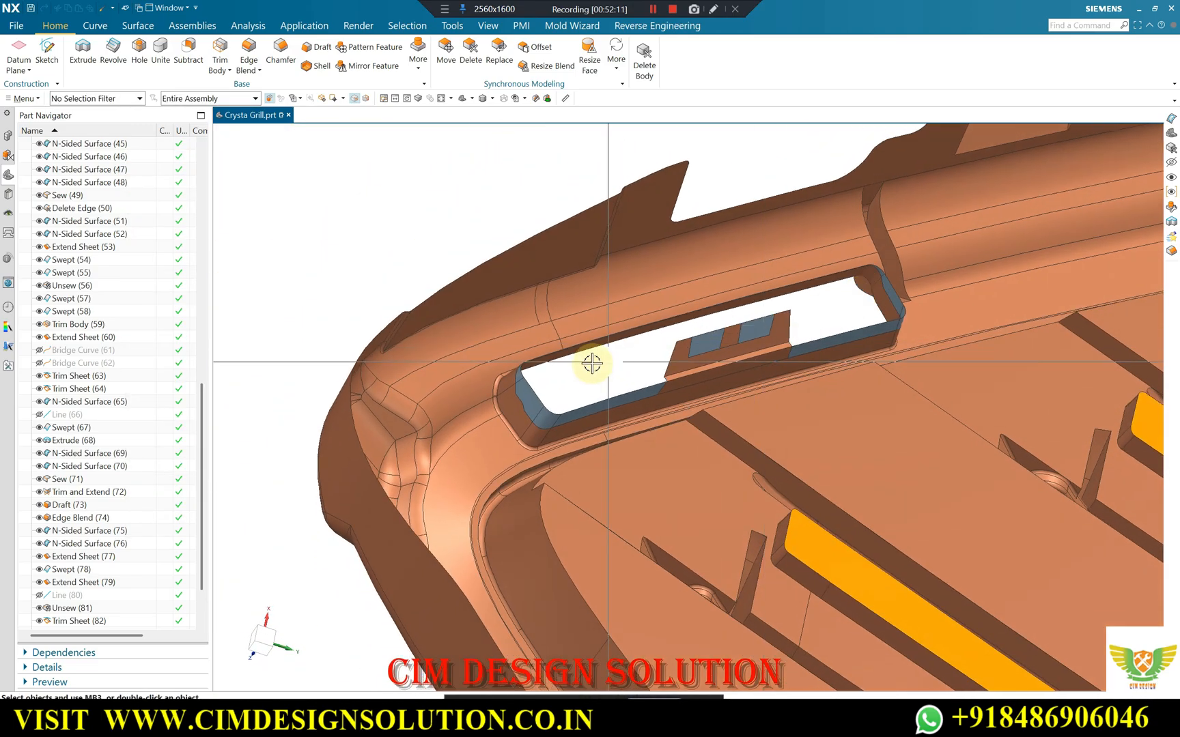
# Start a trimmed N-sided surface, chaining the wall sheets' edges around the near end, long upper side, far end and far lower section as the outer loop.
pyautogui.click(134, 28)
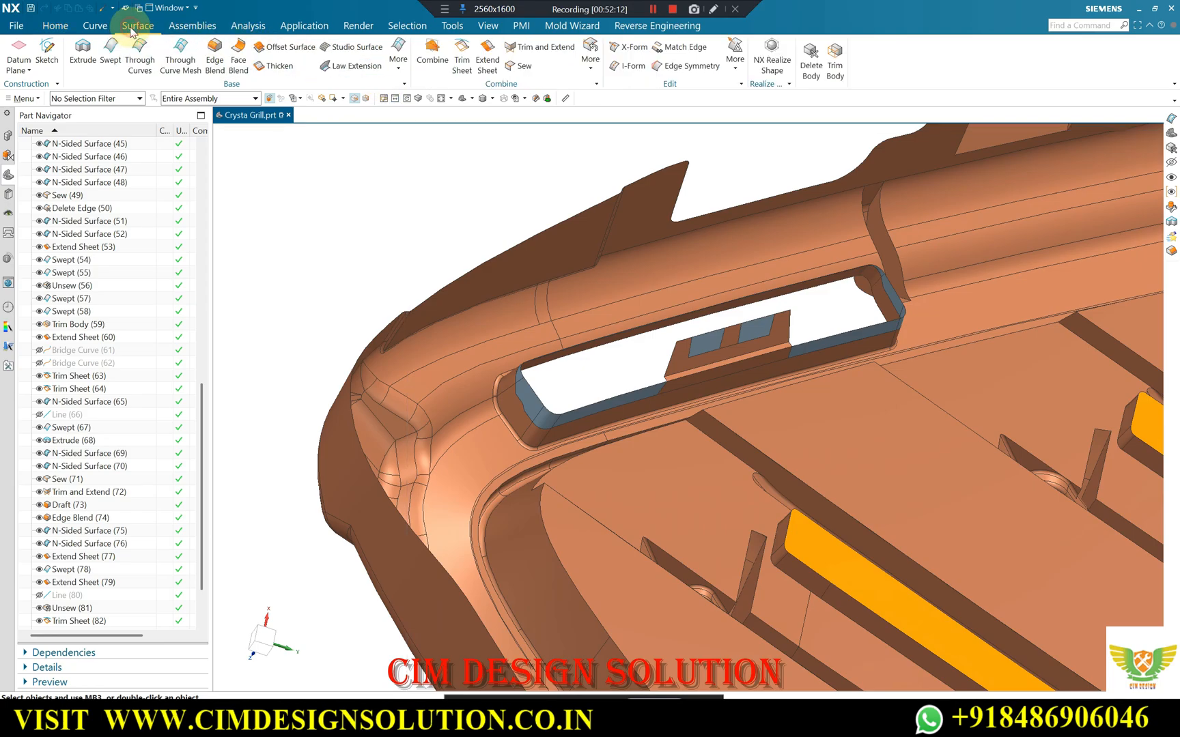
pyautogui.click(397, 71)
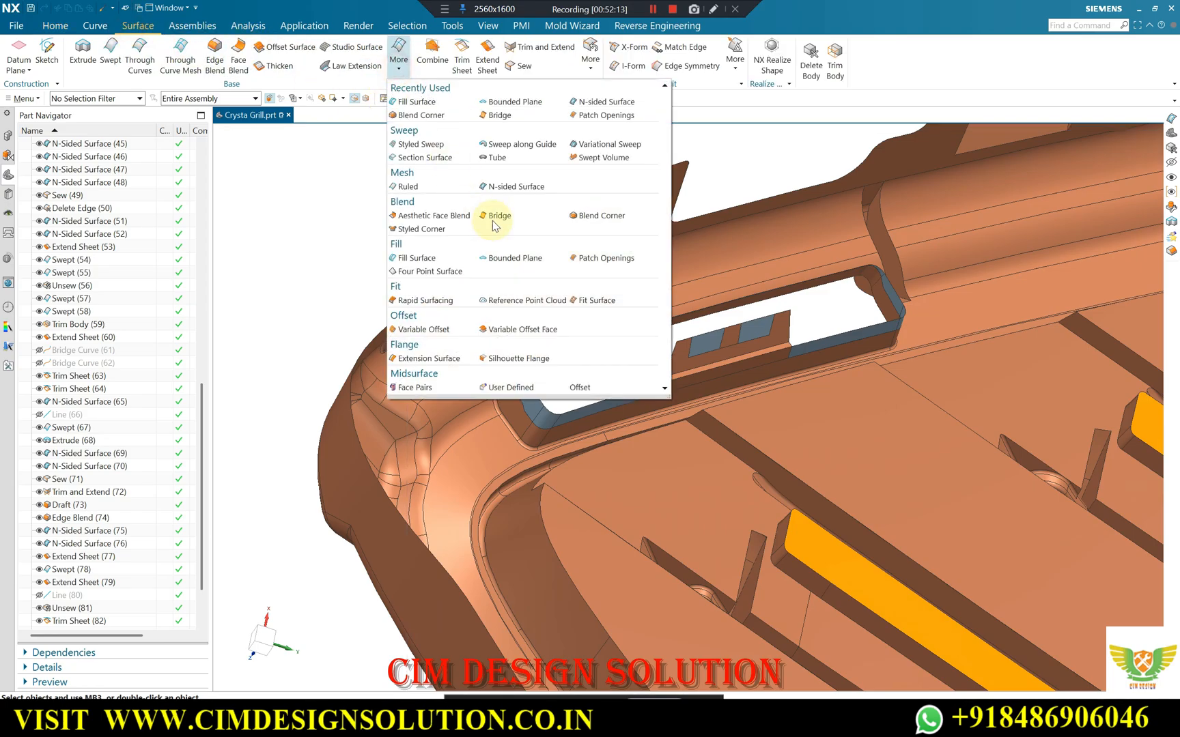
pyautogui.click(503, 186)
pyautogui.scroll(-2, 550, 388)
pyautogui.click(532, 385)
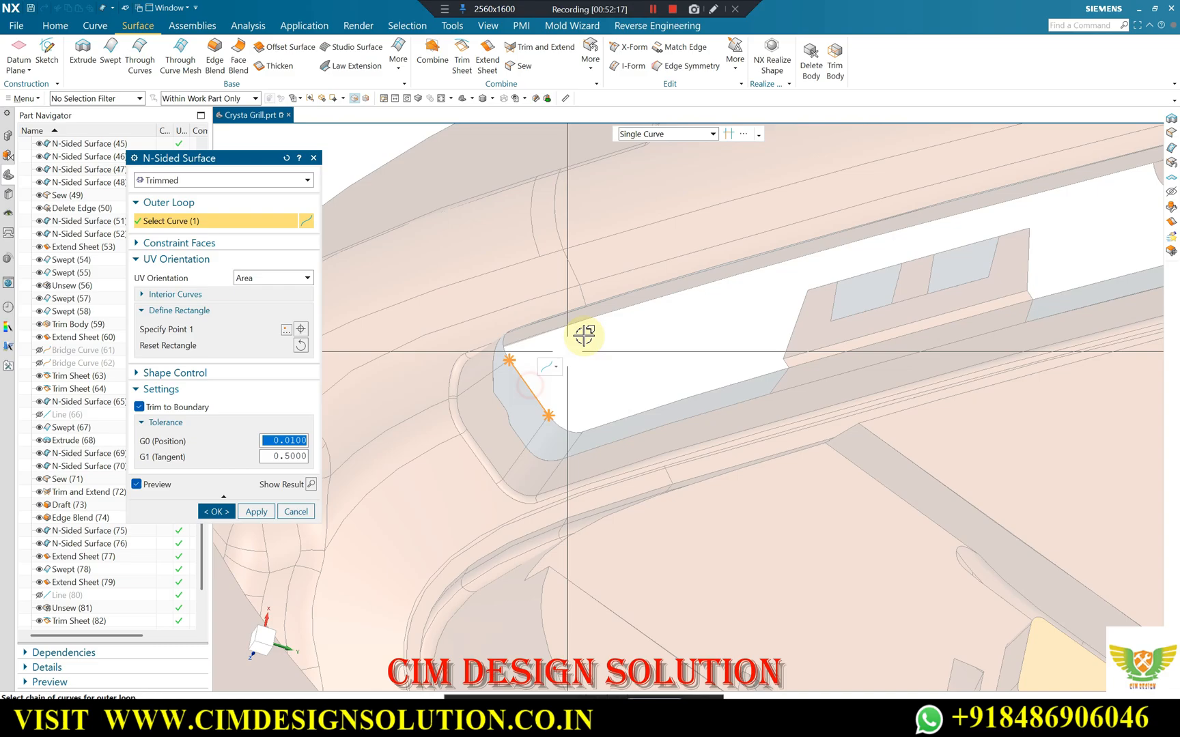
pyautogui.scroll(4, 512, 343)
pyautogui.click(487, 367)
pyautogui.click(539, 287)
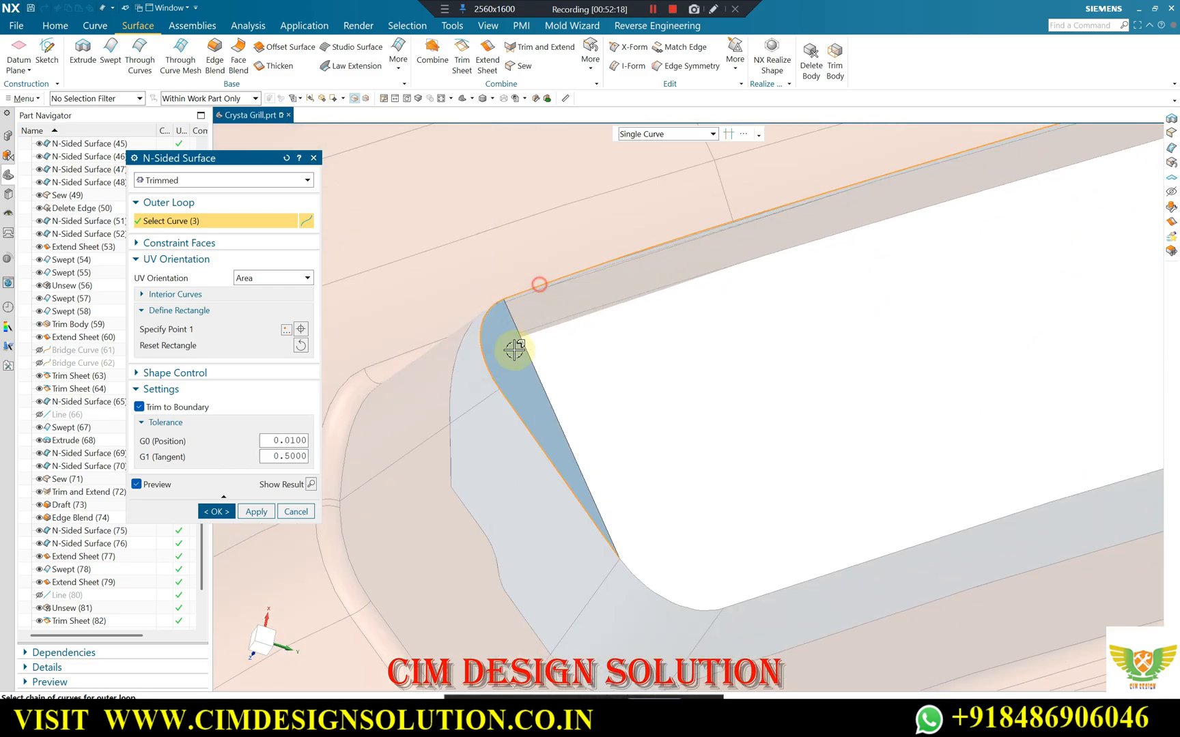
pyautogui.scroll(-8, 516, 349)
pyautogui.scroll(5, 971, 253)
pyautogui.click(949, 273)
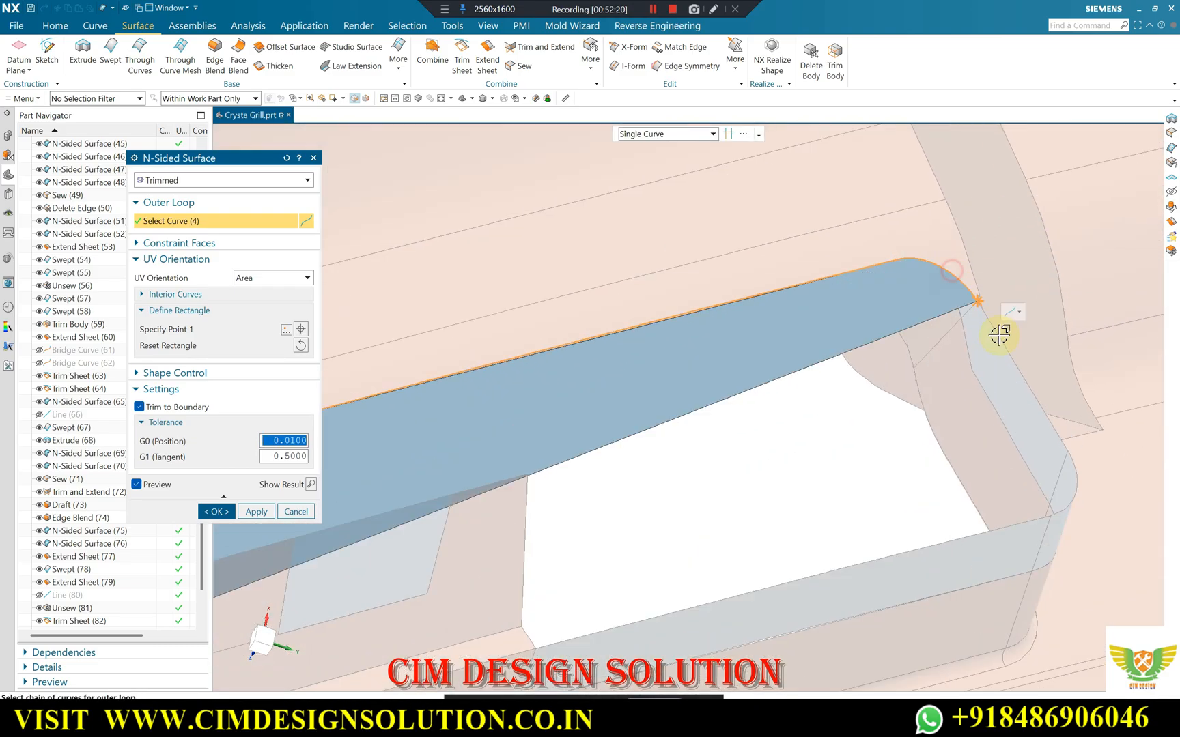
pyautogui.click(1001, 334)
pyautogui.click(1072, 482)
pyautogui.click(985, 532)
# Complete the cap surface's outer loop with the near corner, near lower edge and the central block's ledge edges, and create the surface.
pyautogui.scroll(-5, 927, 413)
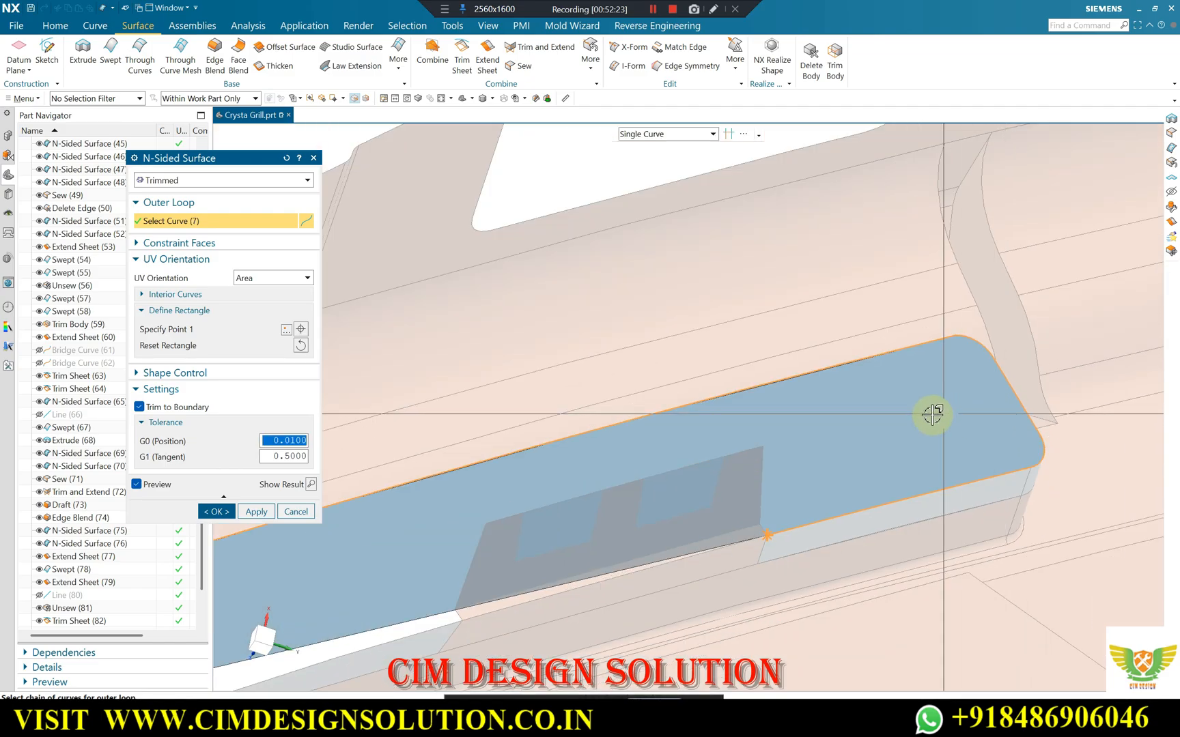
pyautogui.click(330, 643)
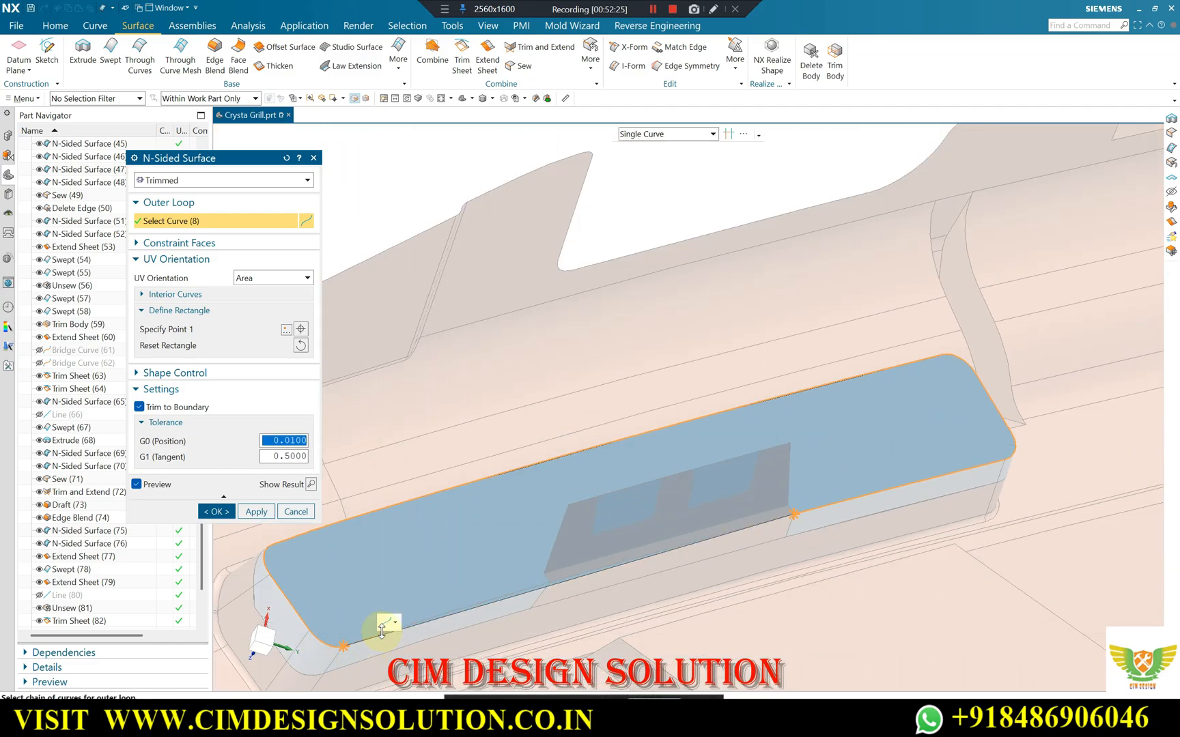
pyautogui.click(375, 634)
pyautogui.scroll(3, 544, 577)
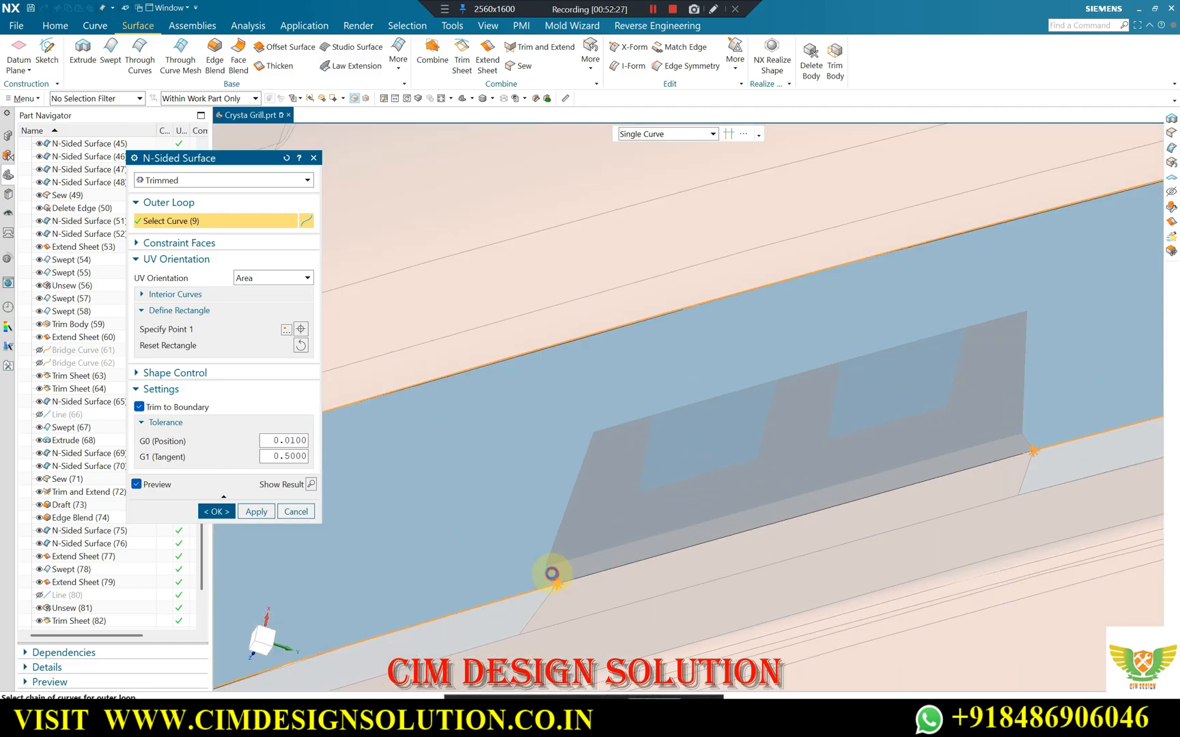
pyautogui.scroll(2, 888, 463)
pyautogui.click(912, 463)
pyautogui.click(911, 462)
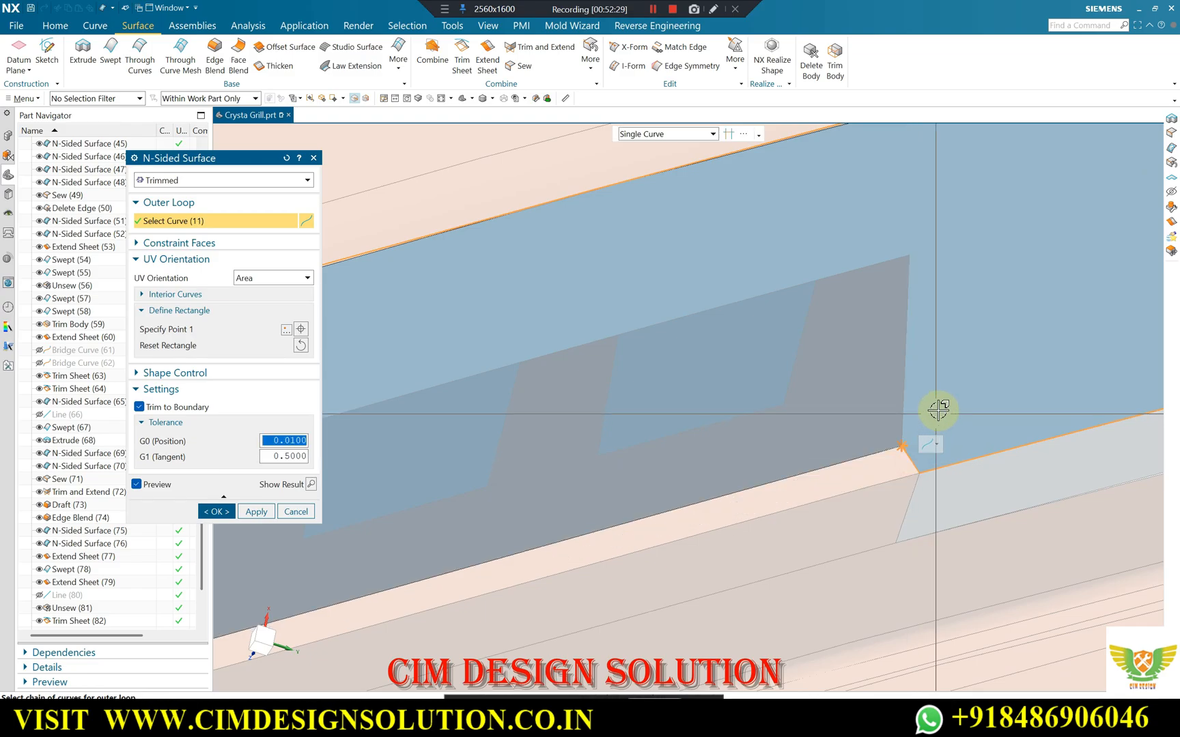
pyautogui.scroll(-5, 938, 383)
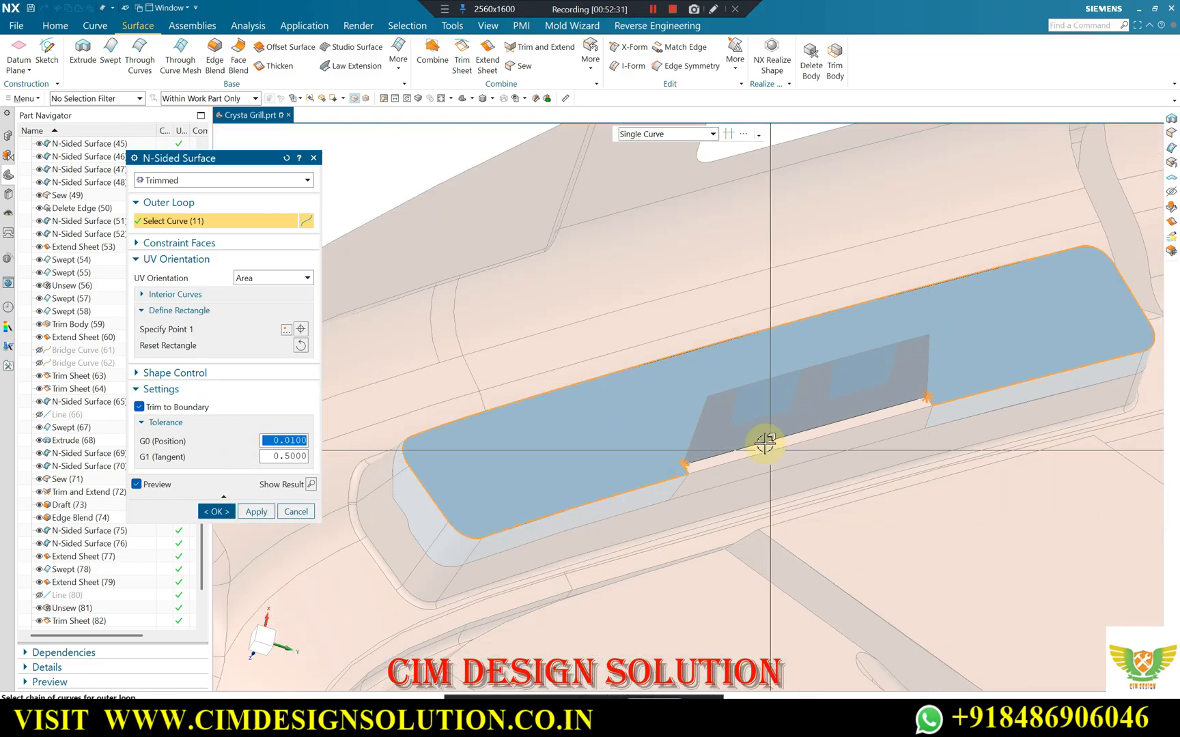
pyautogui.scroll(2, 734, 449)
pyautogui.click(710, 462)
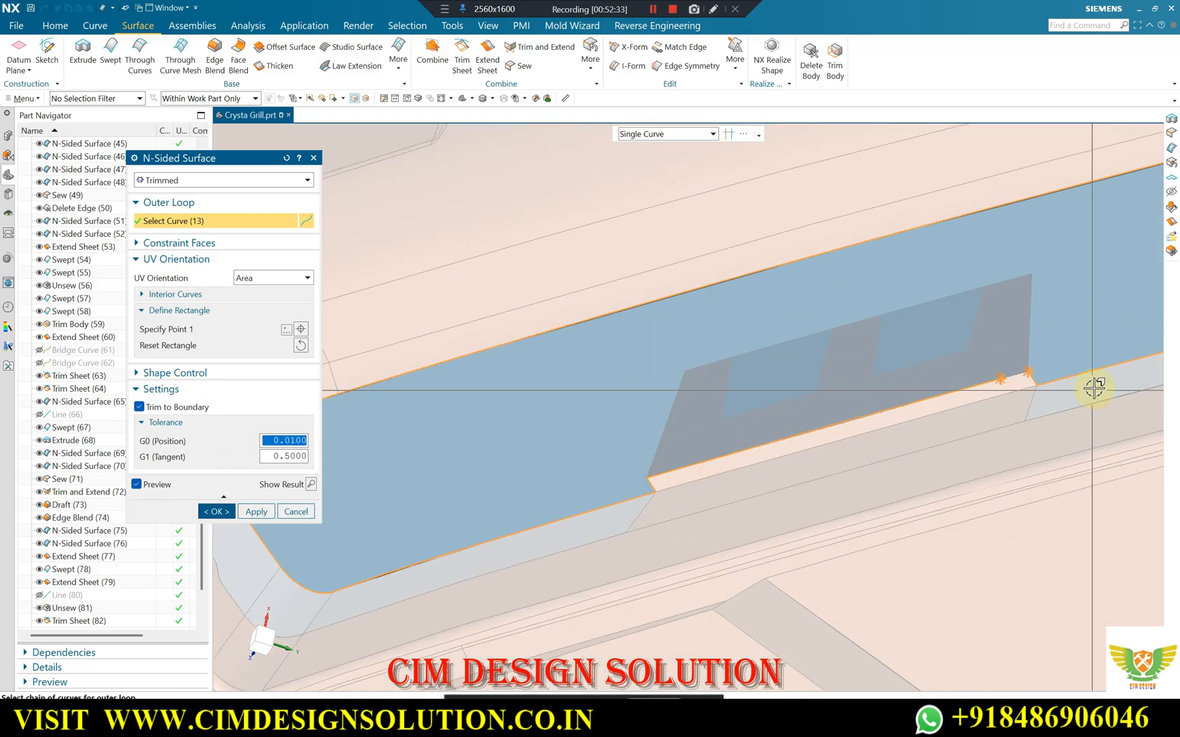
pyautogui.click(1014, 375)
pyautogui.scroll(-3, 1010, 374)
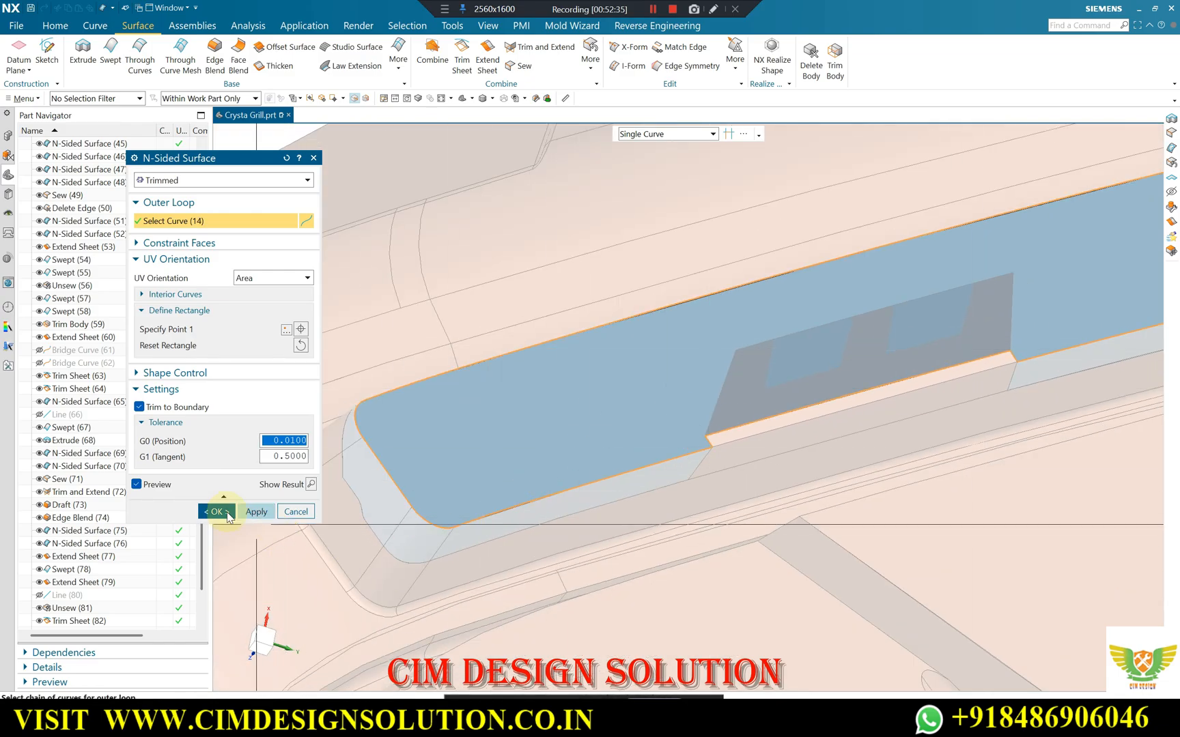
pyautogui.click(225, 512)
# Examine the cap surface over the grill opening from an angle and face-on, including its fit around the central block.
pyautogui.scroll(-3, 345, 482)
pyautogui.moveTo(344, 482); pyautogui.dragTo(688, 351, button='middle')
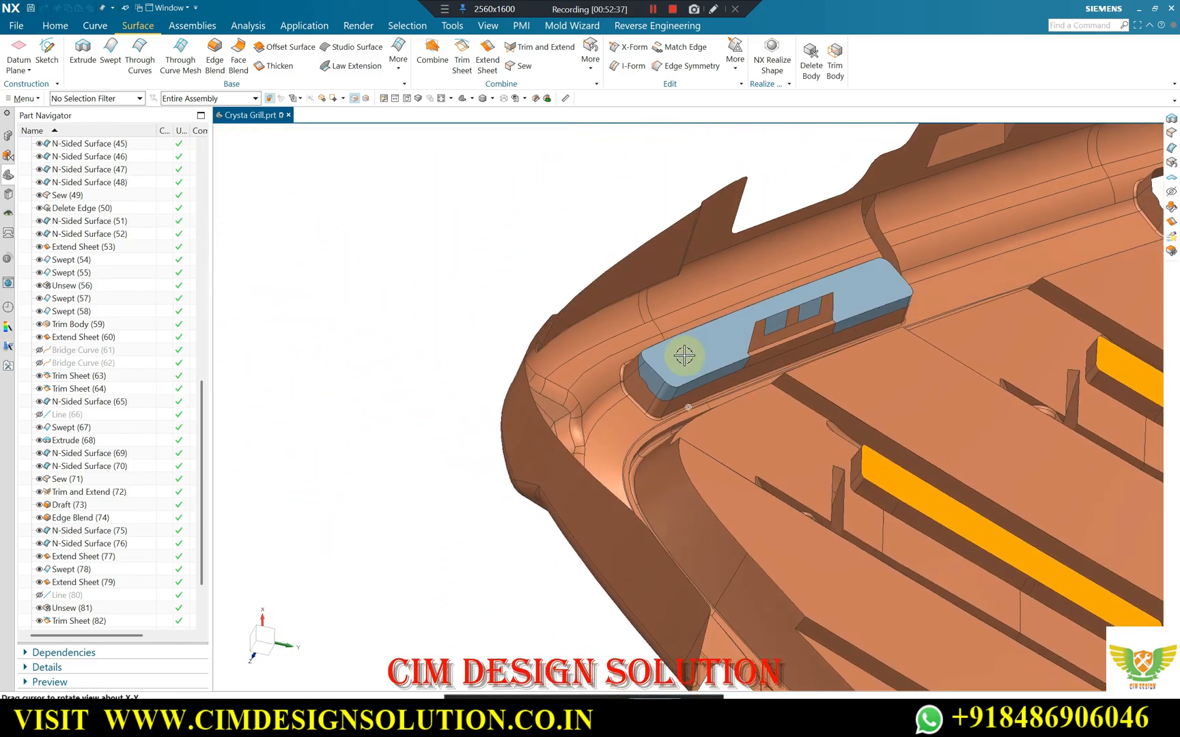
pyautogui.scroll(4, 689, 351)
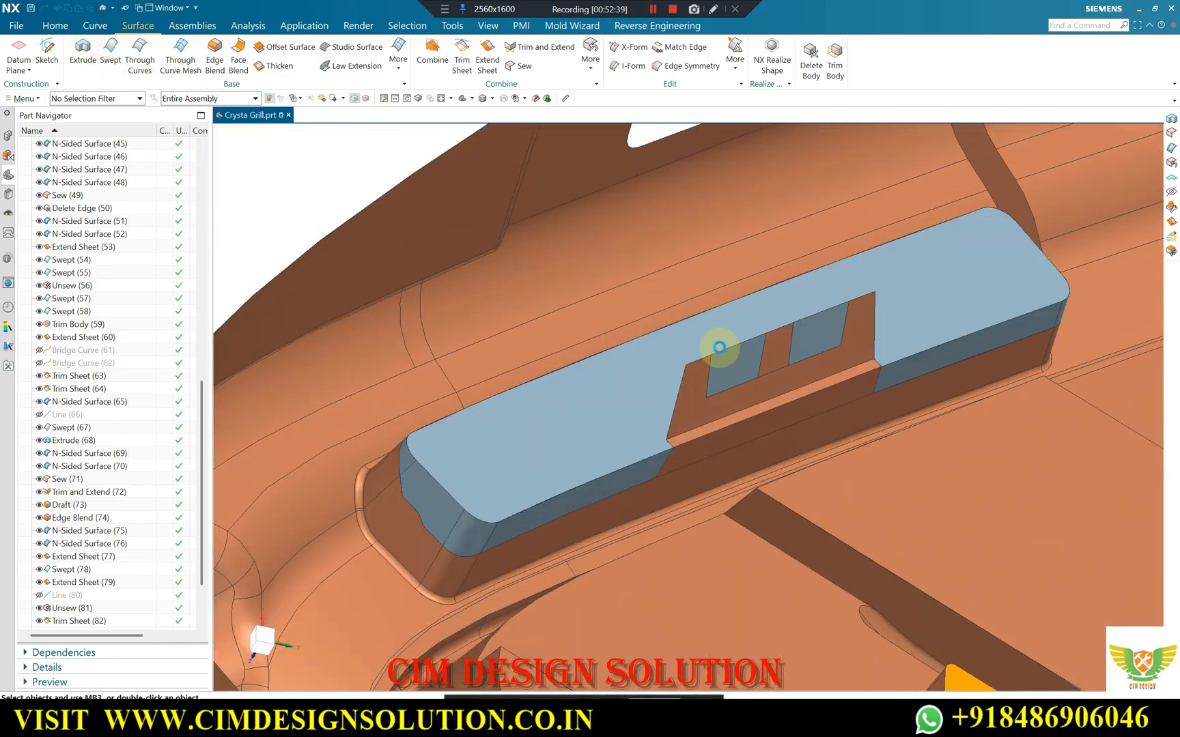
pyautogui.scroll(-3, 729, 306)
pyautogui.press('Escape')
pyautogui.press('F8')
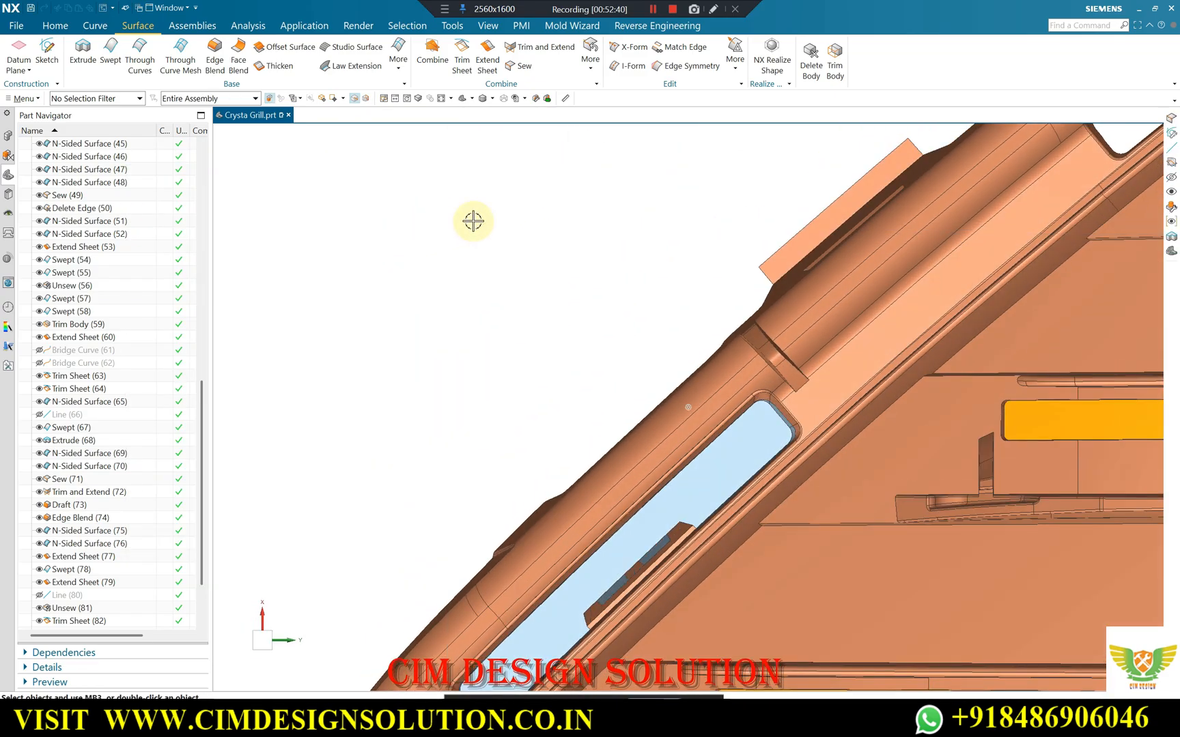
pyautogui.scroll(-2, 473, 221)
pyautogui.scroll(4, 554, 474)
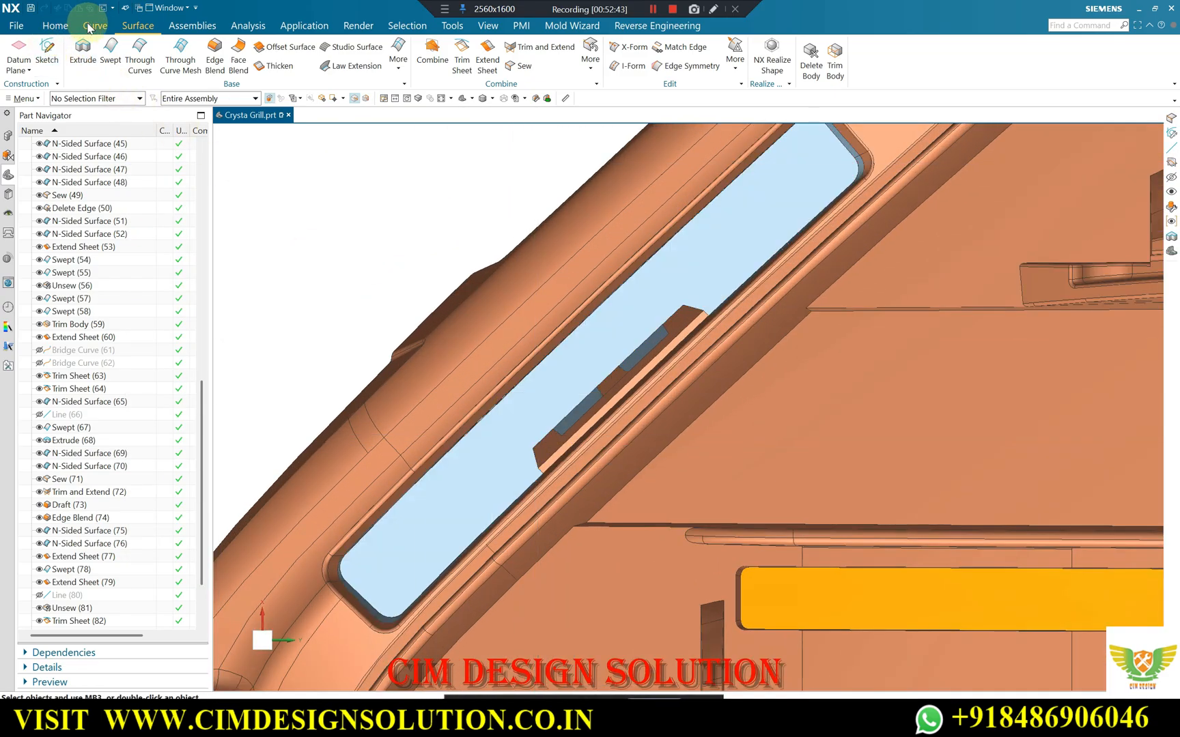
# Draw a line from the central block's near upper corner in the negative Y direction across the cap surface.
pyautogui.click(89, 26)
pyautogui.scroll(3, 522, 433)
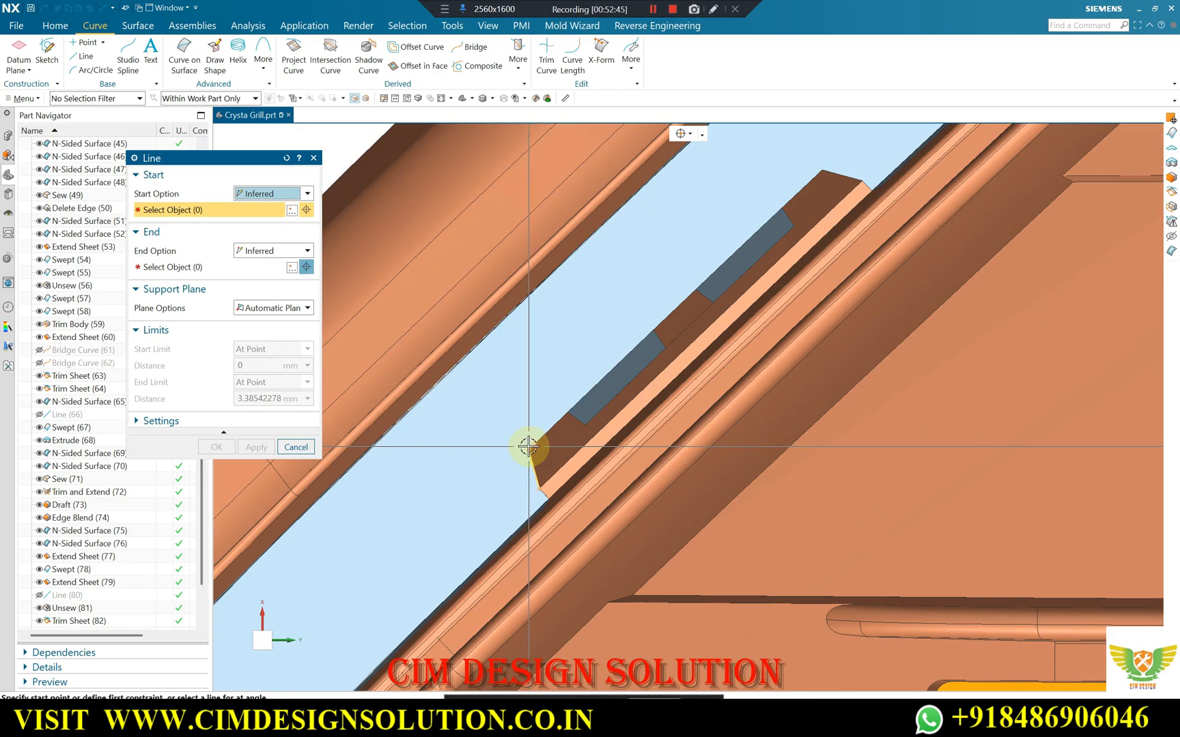
pyautogui.click(521, 447)
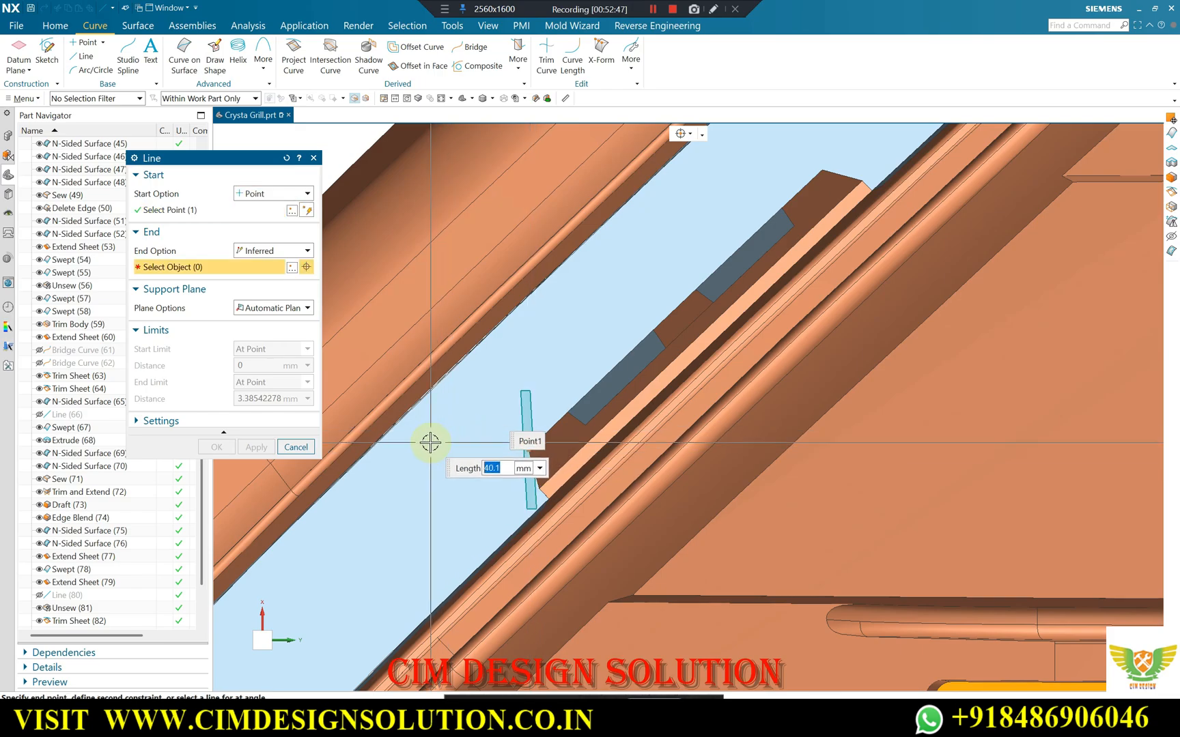
pyautogui.scroll(1, 437, 429)
pyautogui.scroll(-3, 450, 372)
pyautogui.scroll(3, 510, 405)
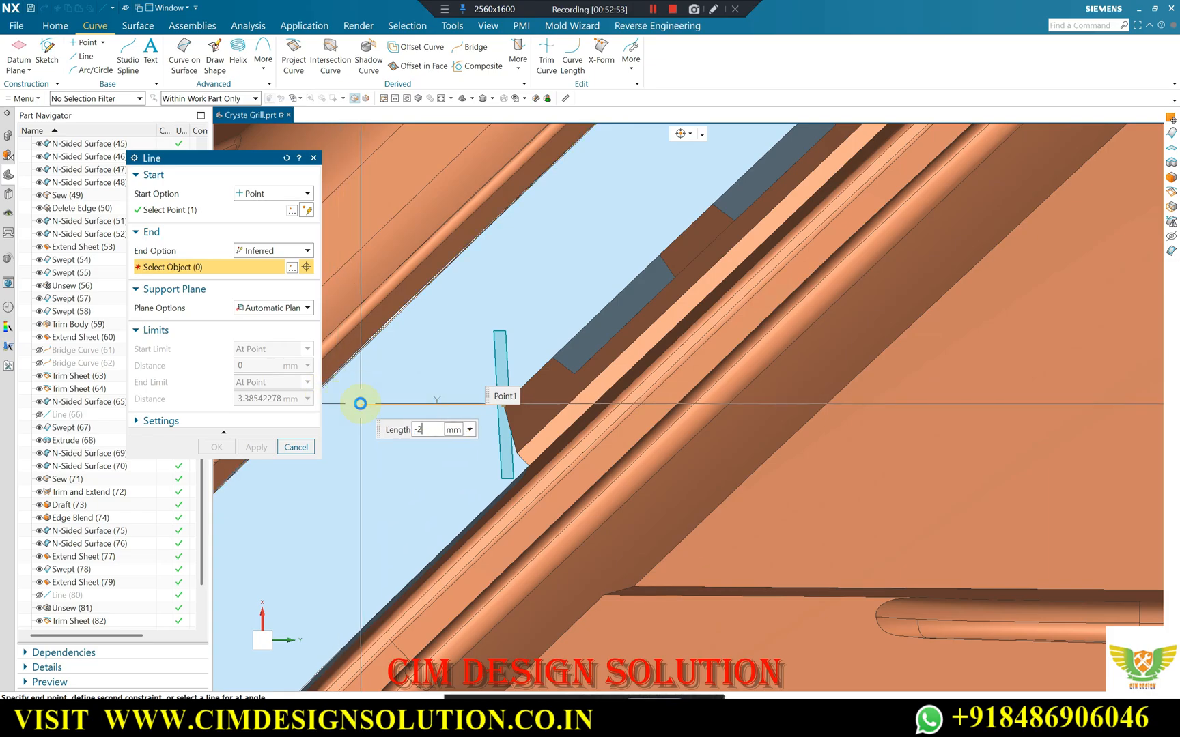
pyautogui.press('Return')
pyautogui.click(218, 431)
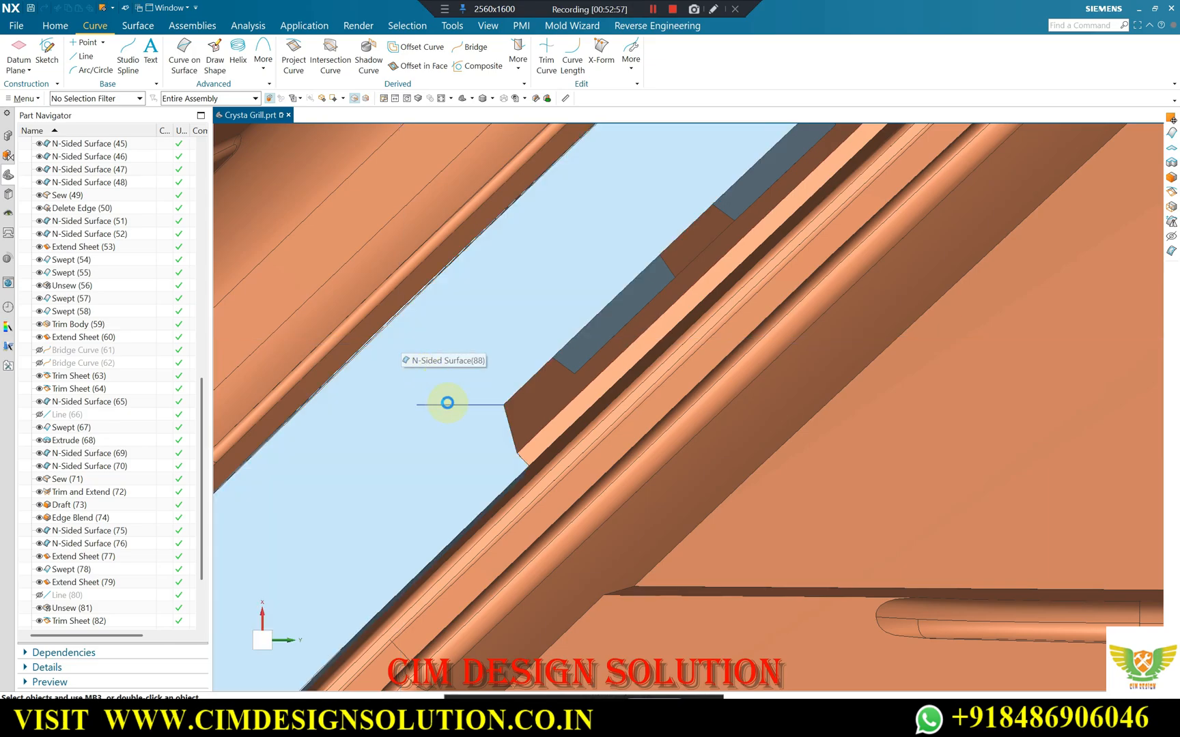
# Copy the line rotated 45° about its end at the block corner, using the axis perpendicular to the view with its direction reversed.
pyautogui.click(447, 403)
pyautogui.hotkey('ctrl', 't')
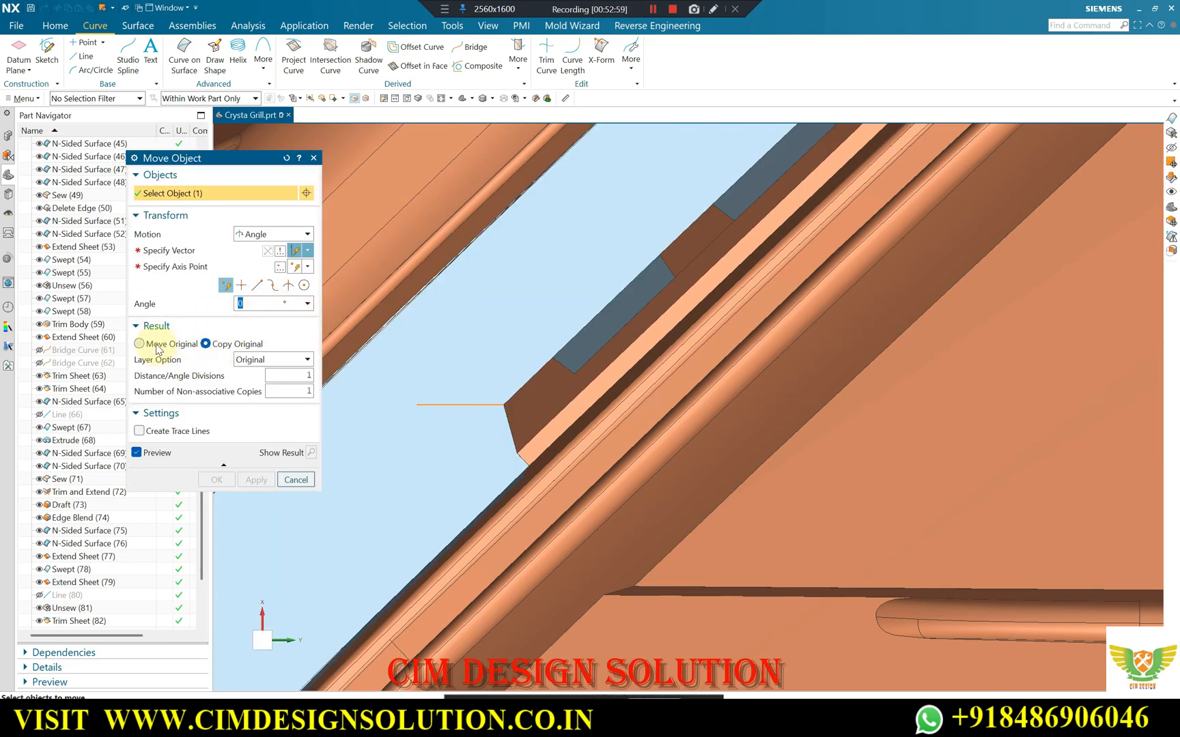
pyautogui.click(141, 344)
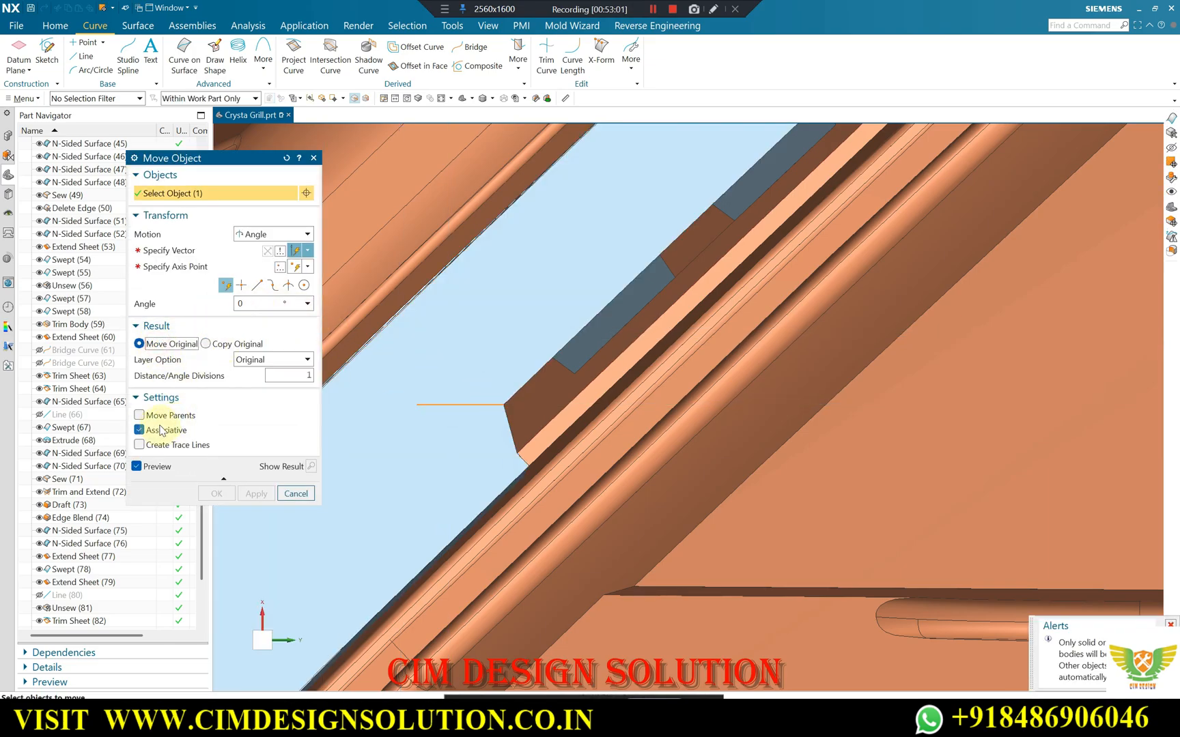
pyautogui.click(232, 344)
pyautogui.click(179, 250)
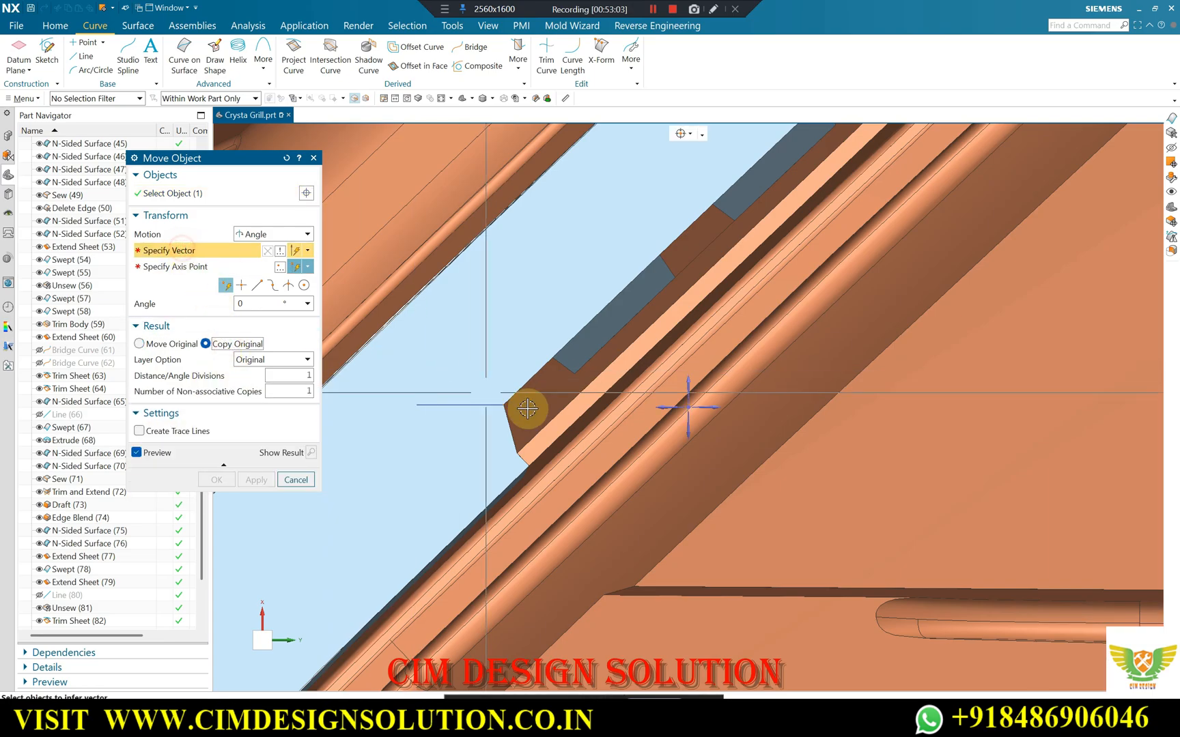
pyautogui.click(686, 407)
pyautogui.scroll(1, 471, 398)
pyautogui.click(514, 407)
pyautogui.click(514, 407)
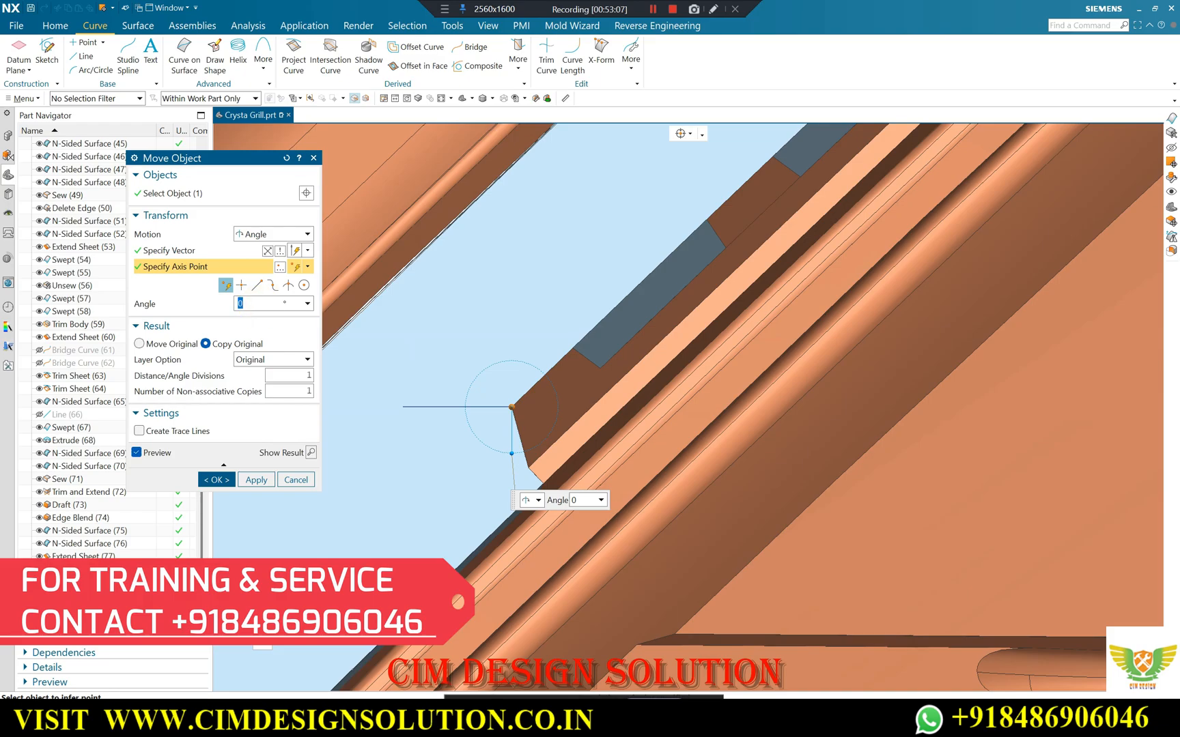
pyautogui.click(268, 251)
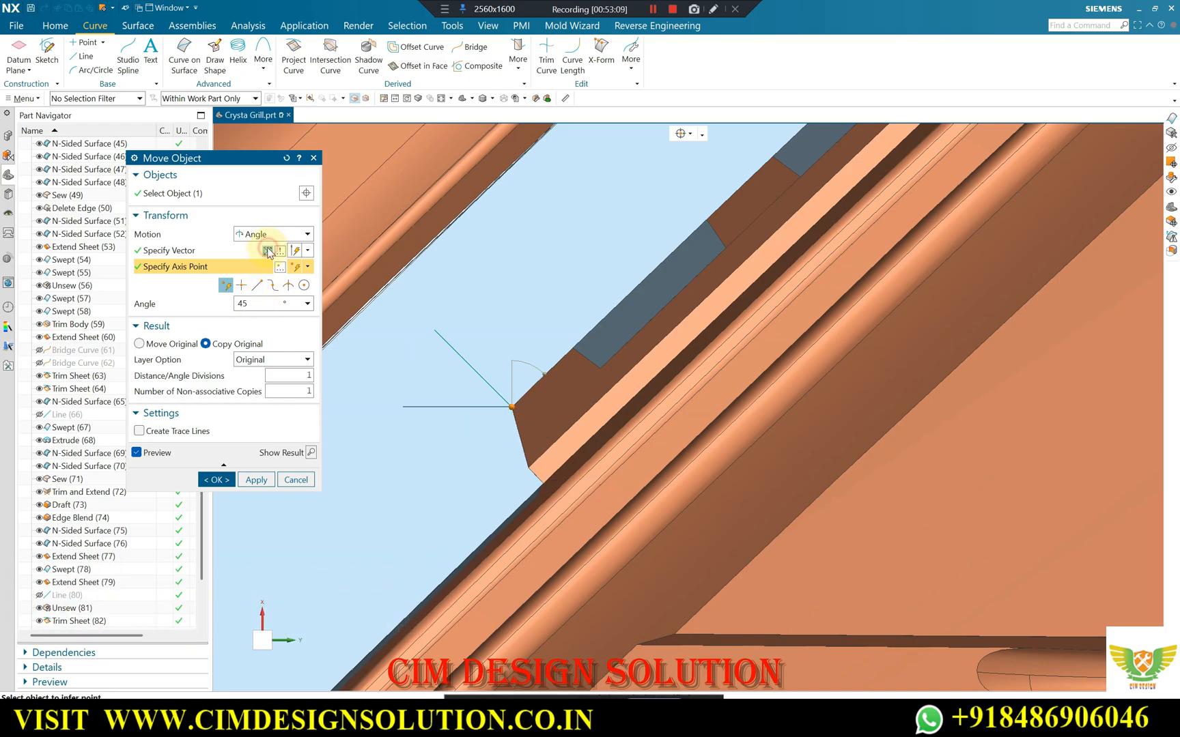
pyautogui.middleClick(267, 250)
pyautogui.scroll(-4, 431, 392)
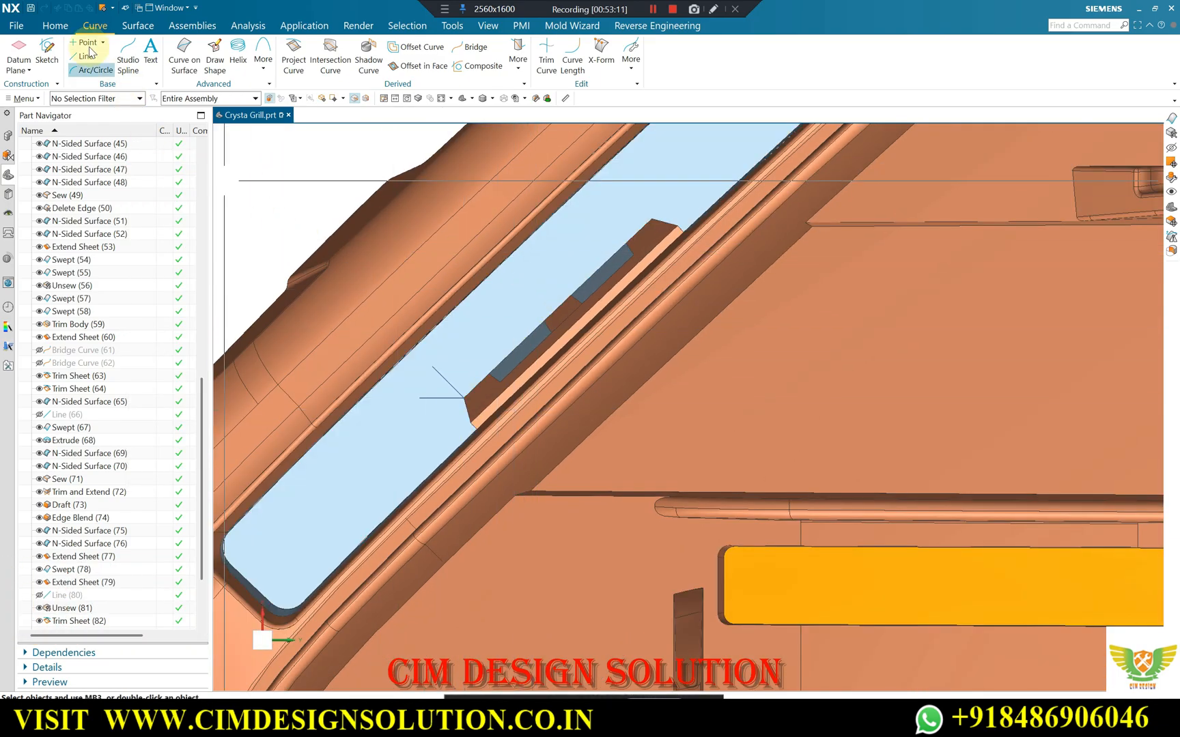
pyautogui.click(60, 29)
pyautogui.press('x')
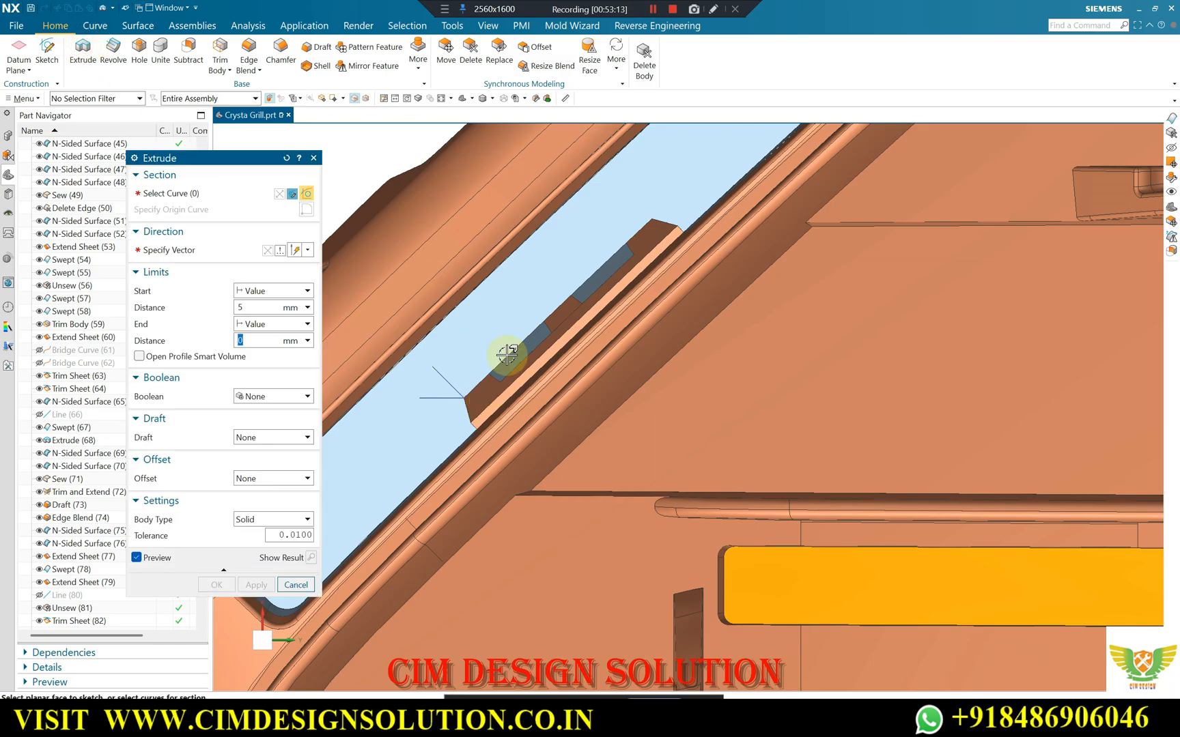
pyautogui.click(621, 135)
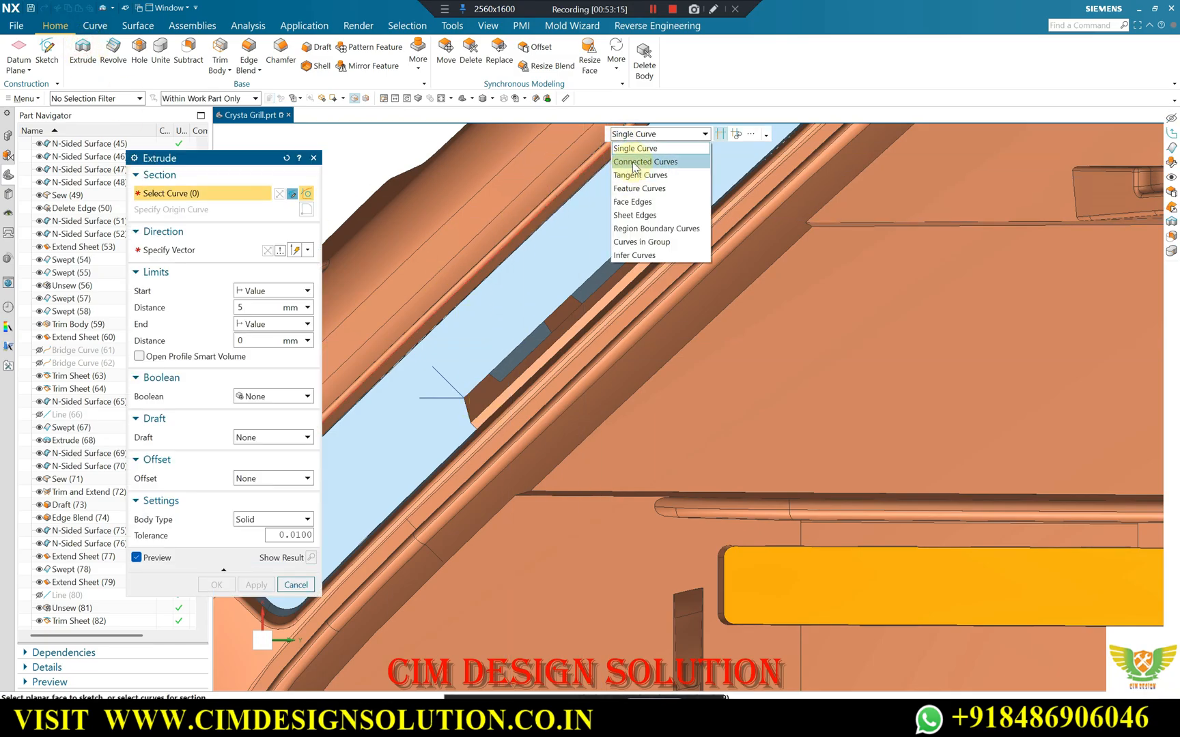
pyautogui.click(635, 162)
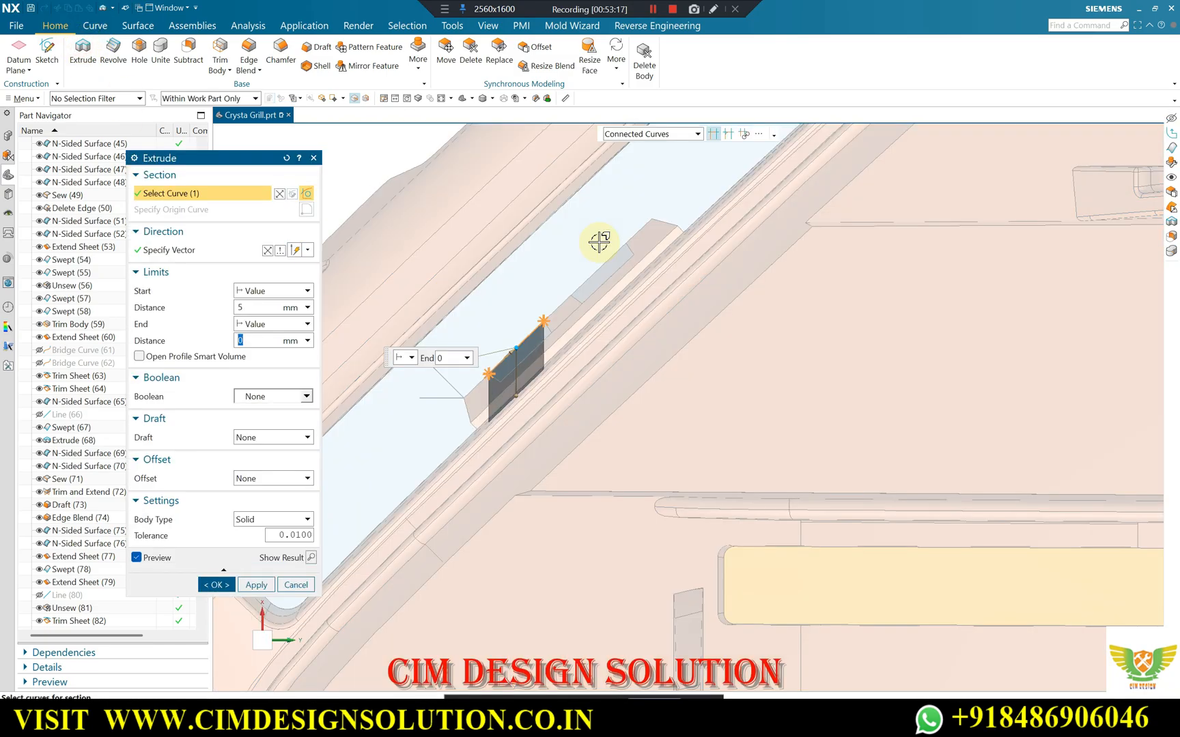
pyautogui.scroll(-2, 554, 303)
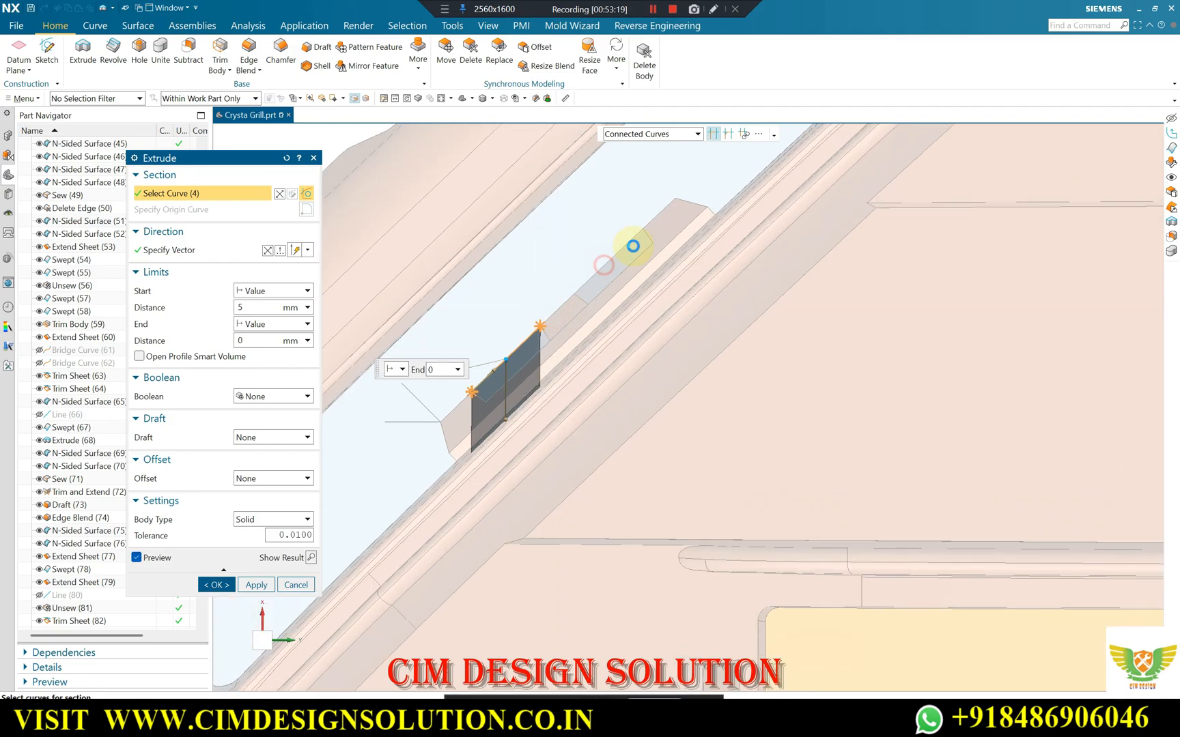
pyautogui.click(633, 245)
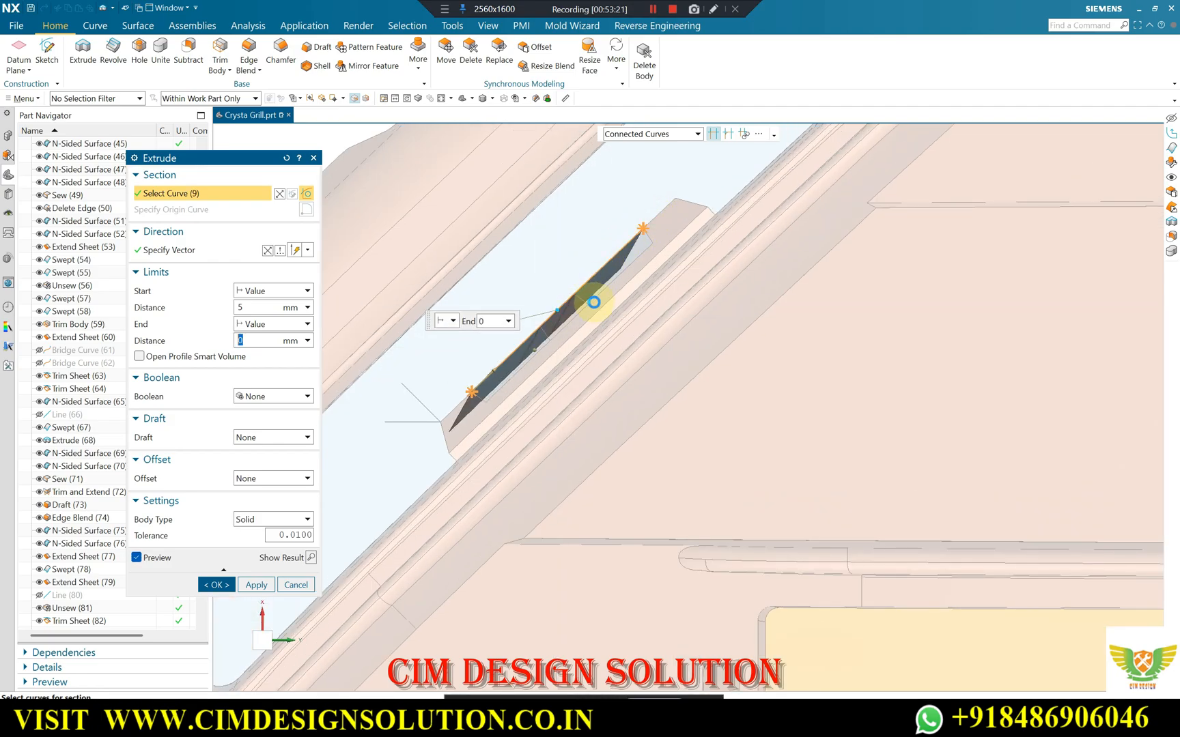
pyautogui.click(691, 198)
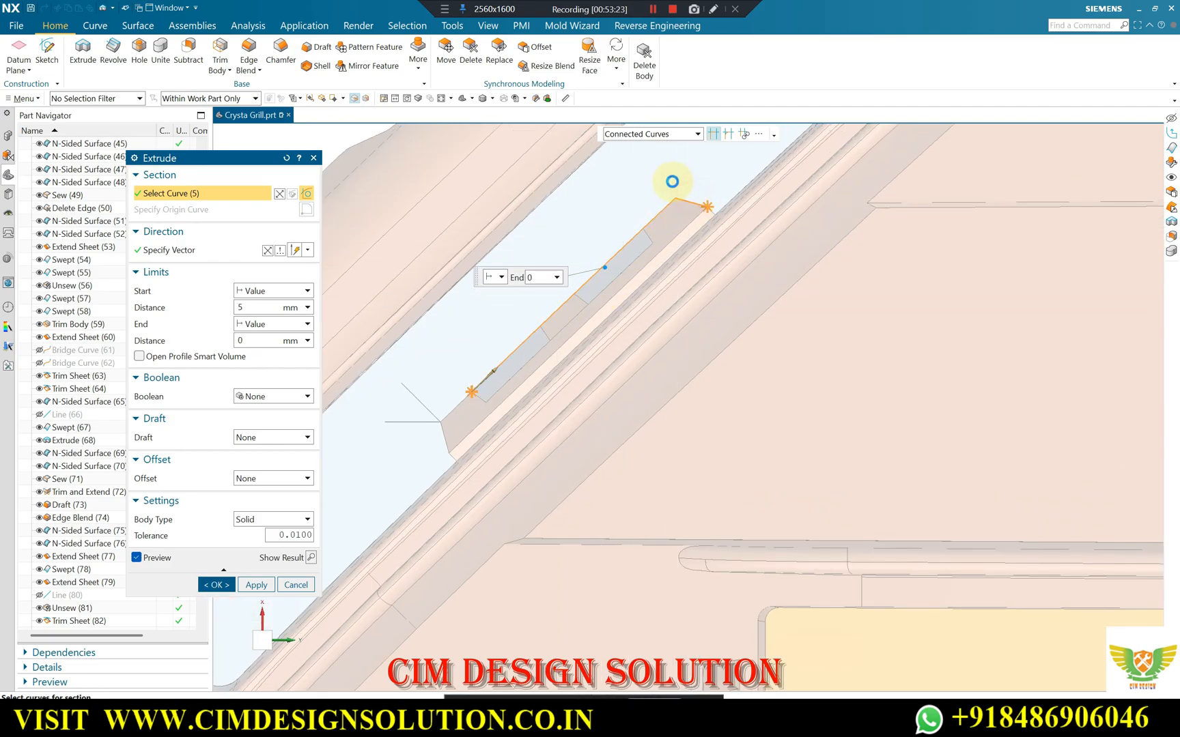
pyautogui.click(659, 134)
pyautogui.click(648, 151)
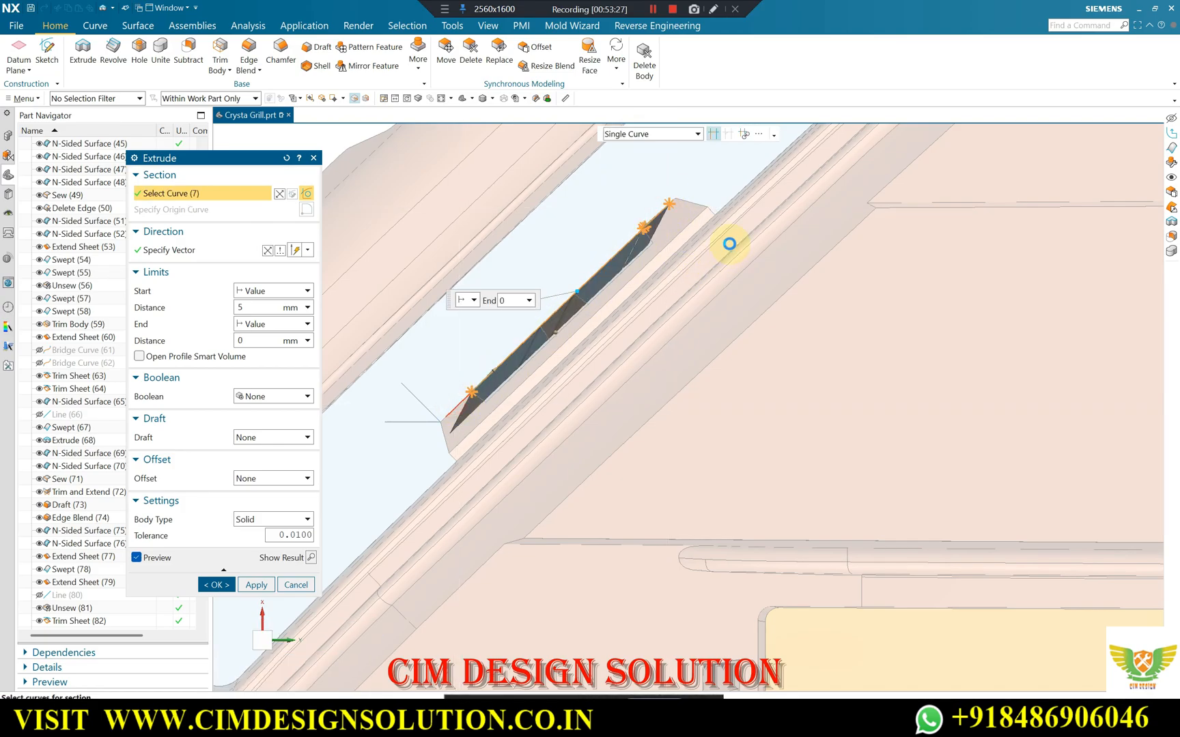
pyautogui.middleClick(647, 214)
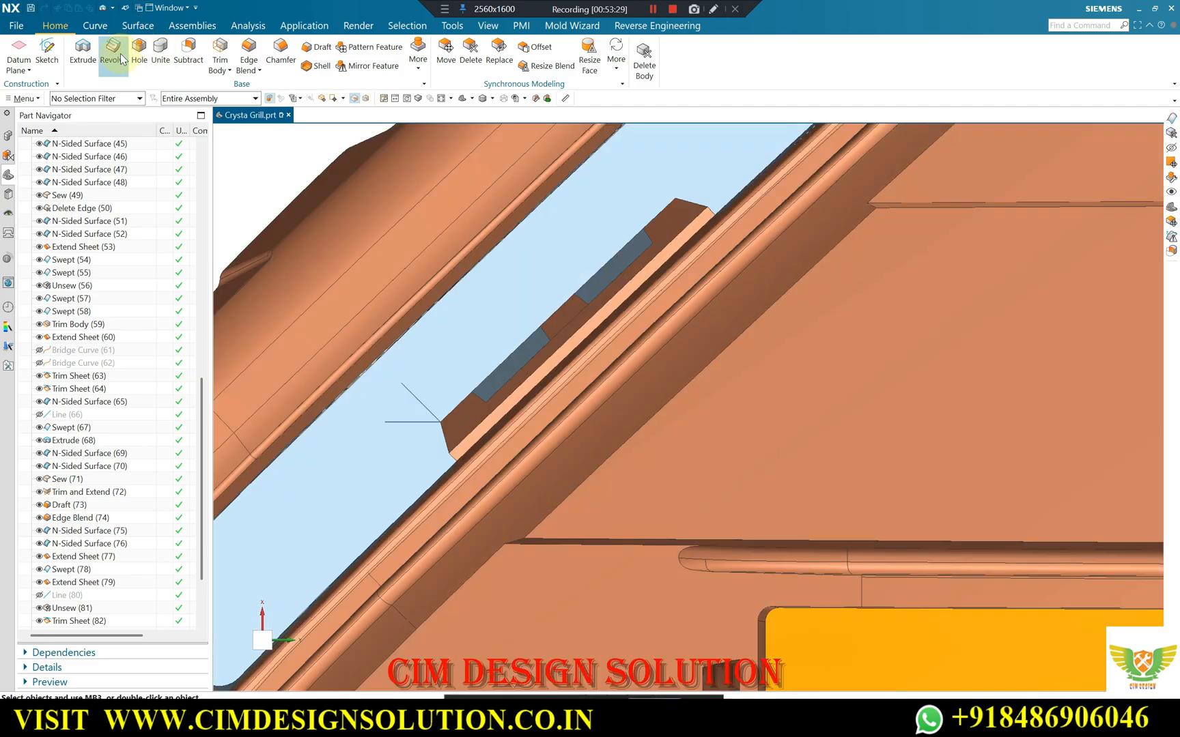
# Create a swept sheet from the central block's upper edge chain, using the 45° line as guide, with Preserve Shape off.
pyautogui.click(140, 25)
pyautogui.click(108, 47)
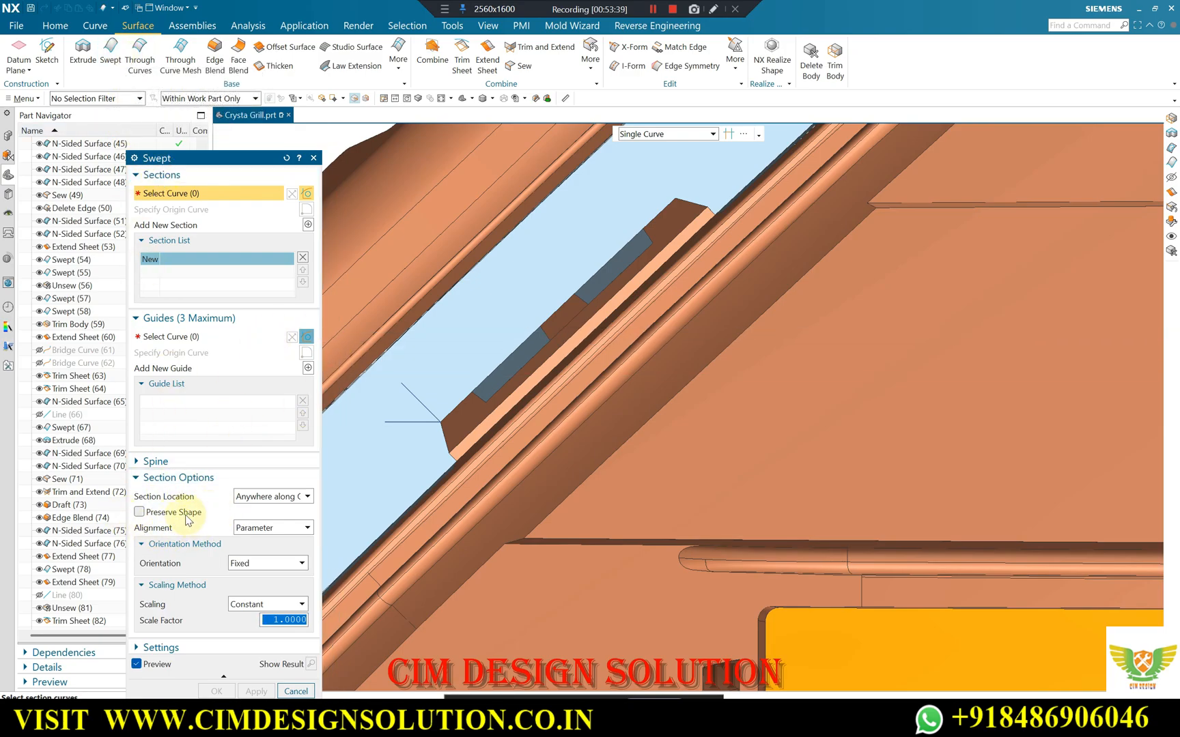
pyautogui.scroll(1, 518, 331)
pyautogui.click(642, 134)
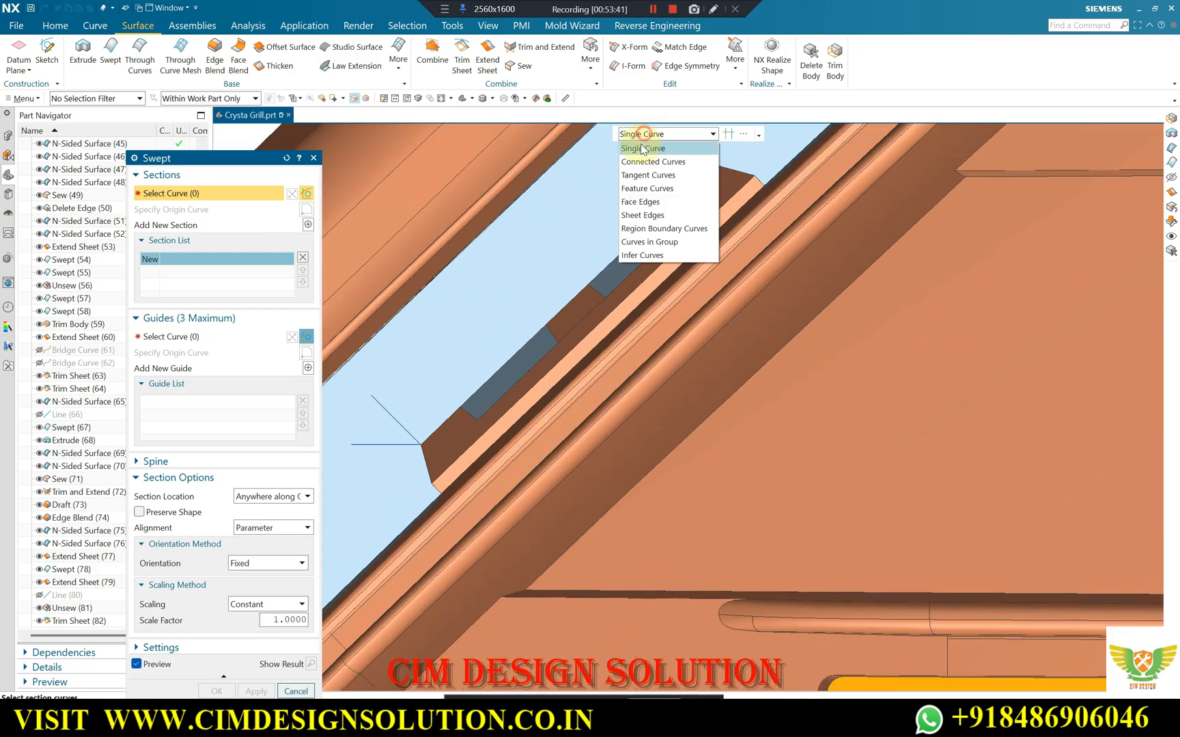
pyautogui.click(639, 176)
pyautogui.click(579, 303)
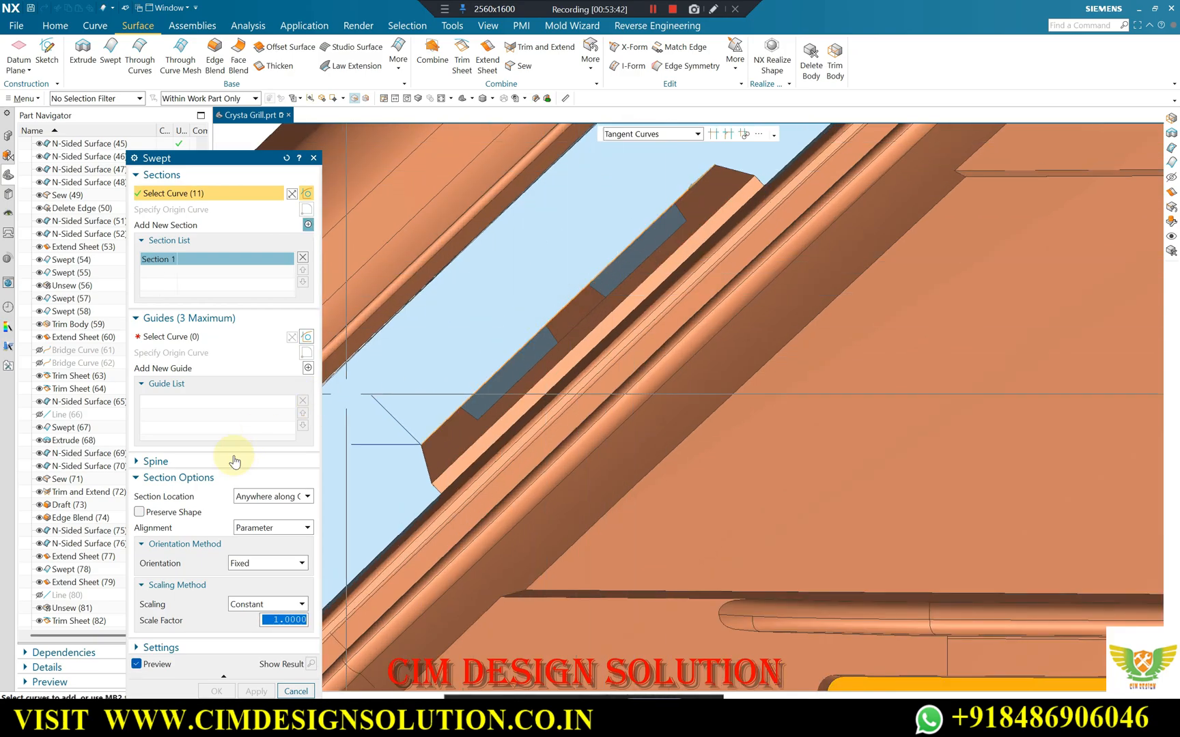
pyautogui.click(167, 337)
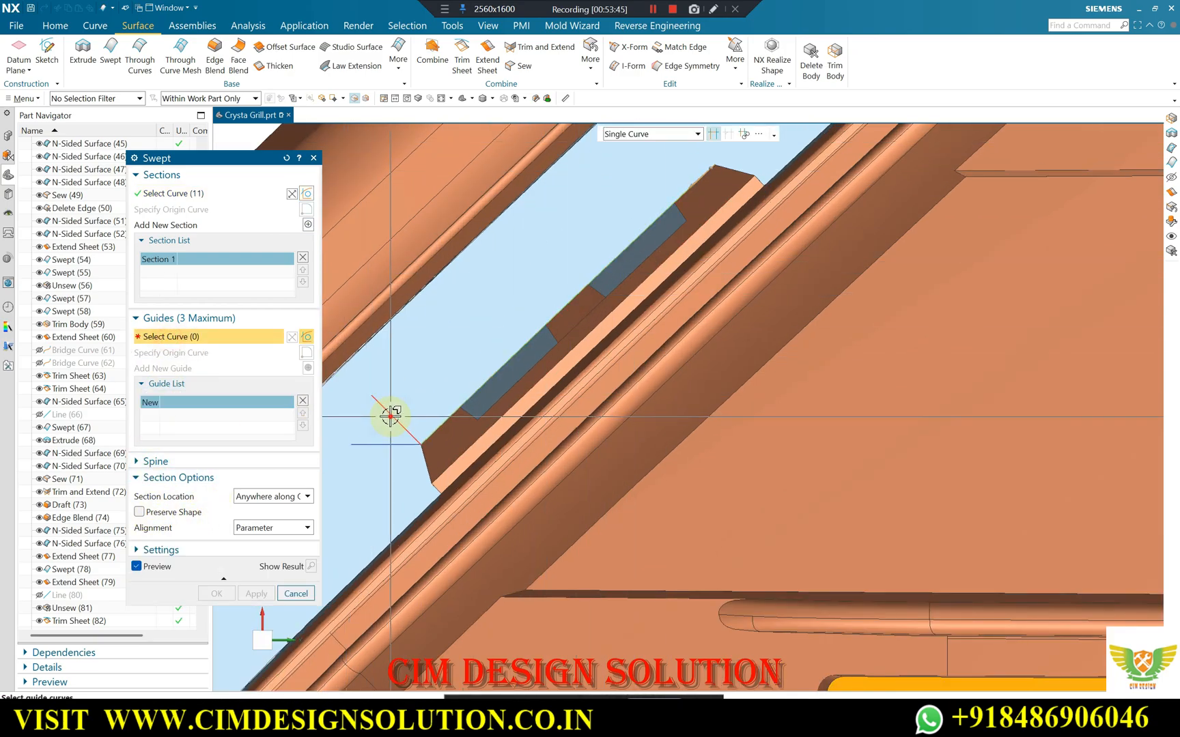
pyautogui.click(584, 285)
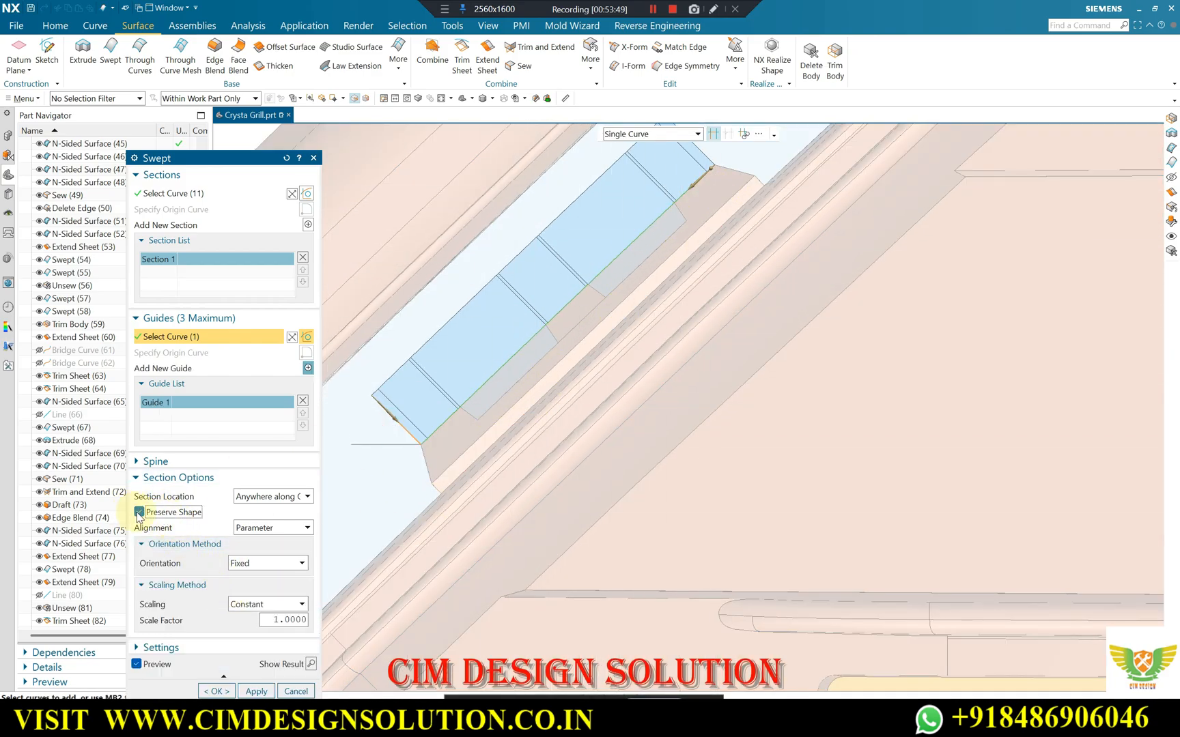
pyautogui.scroll(-3, 546, 416)
pyautogui.scroll(2, 658, 223)
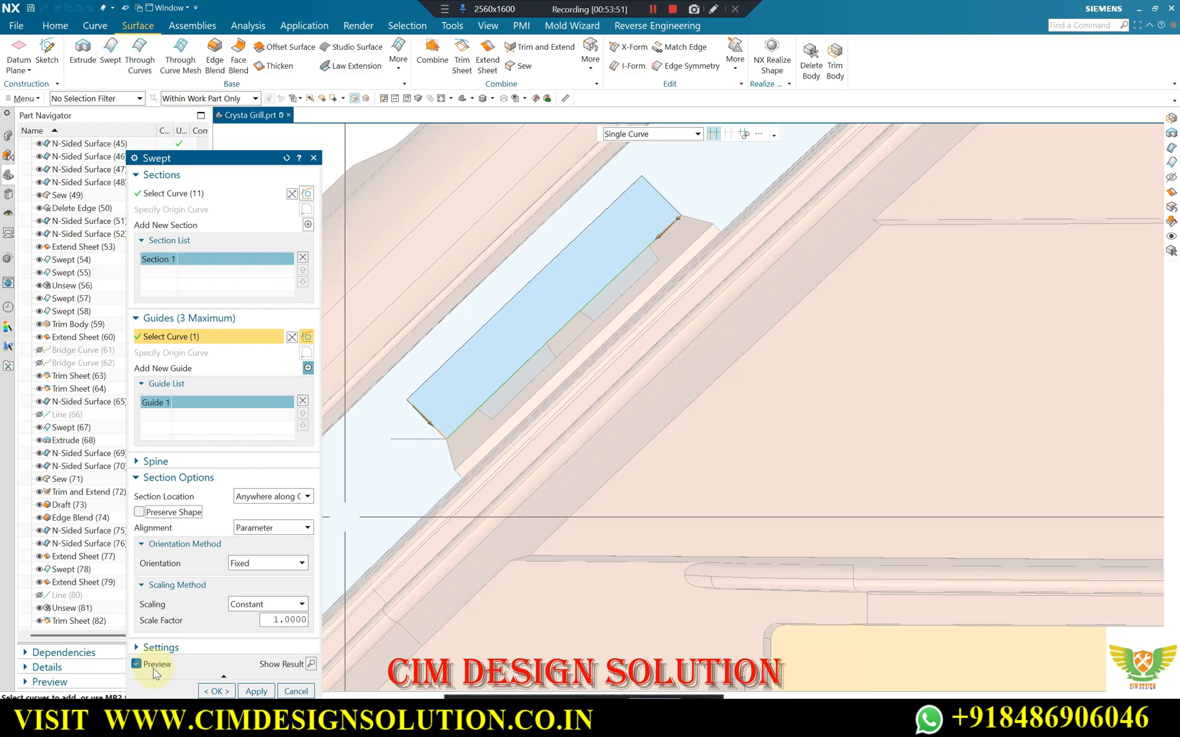
pyautogui.click(210, 689)
# Move the two construction lines at the central block's near upper corner to layer 100.
pyautogui.scroll(-4, 540, 441)
pyautogui.moveTo(540, 441); pyautogui.dragTo(433, 302, button='middle')
pyautogui.scroll(5, 447, 295)
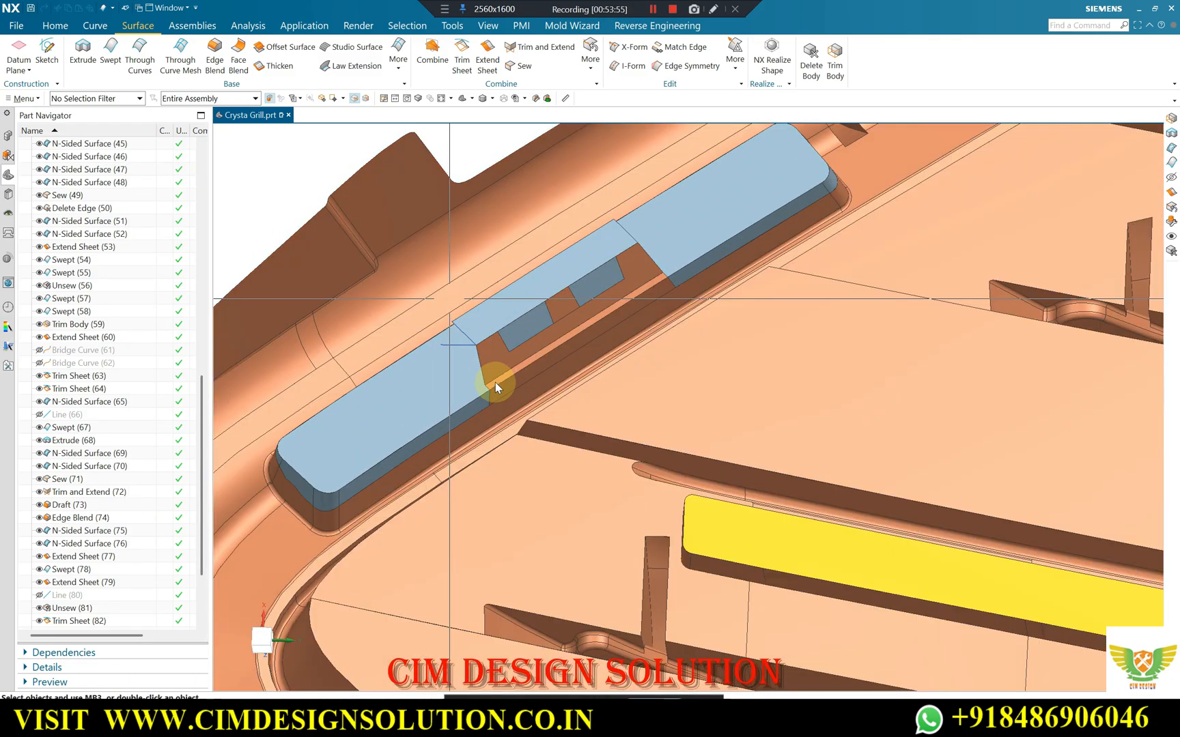
pyautogui.hotkey('ctrl', 'j')
pyautogui.scroll(2, 452, 337)
pyautogui.click(458, 341)
pyautogui.middleClick(255, 237)
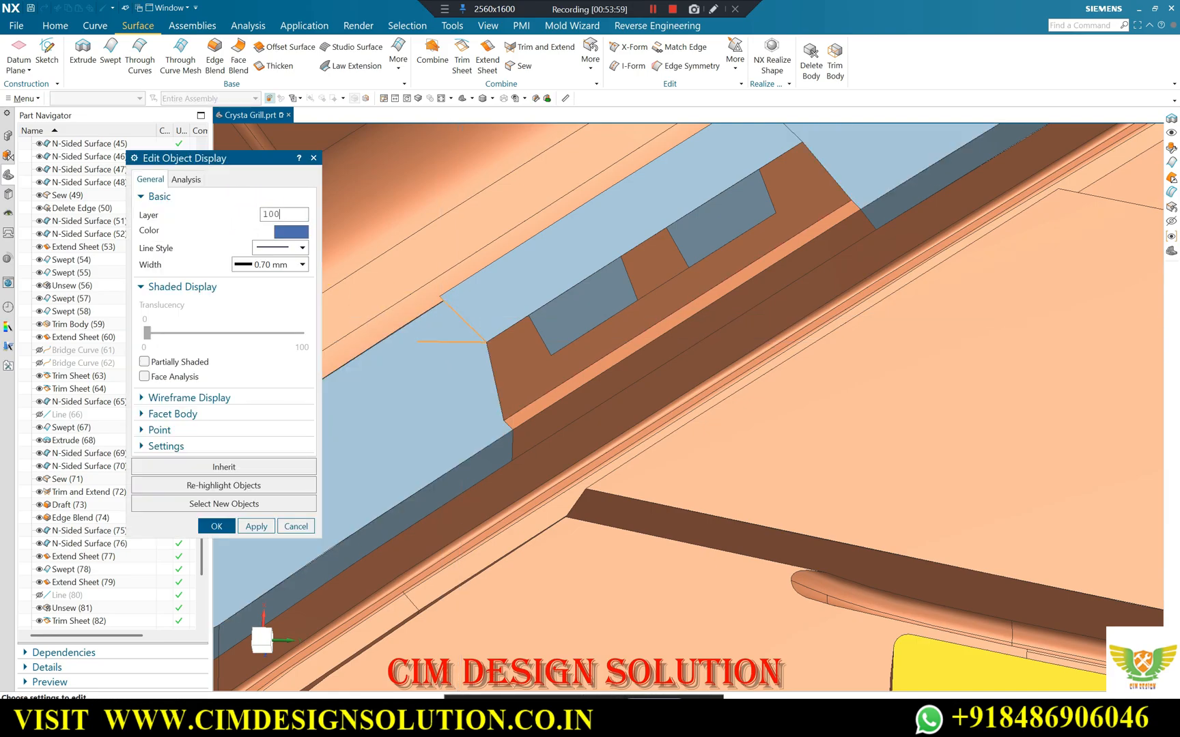
pyautogui.middleClick(267, 210)
# Extrude the swept sheet's outer long edge toward the cap surface, with start distance 5 mm and end distance 0 mm.
pyautogui.scroll(-4, 771, 292)
pyautogui.moveTo(771, 292); pyautogui.dragTo(792, 326, button='middle')
pyautogui.scroll(3, 769, 223)
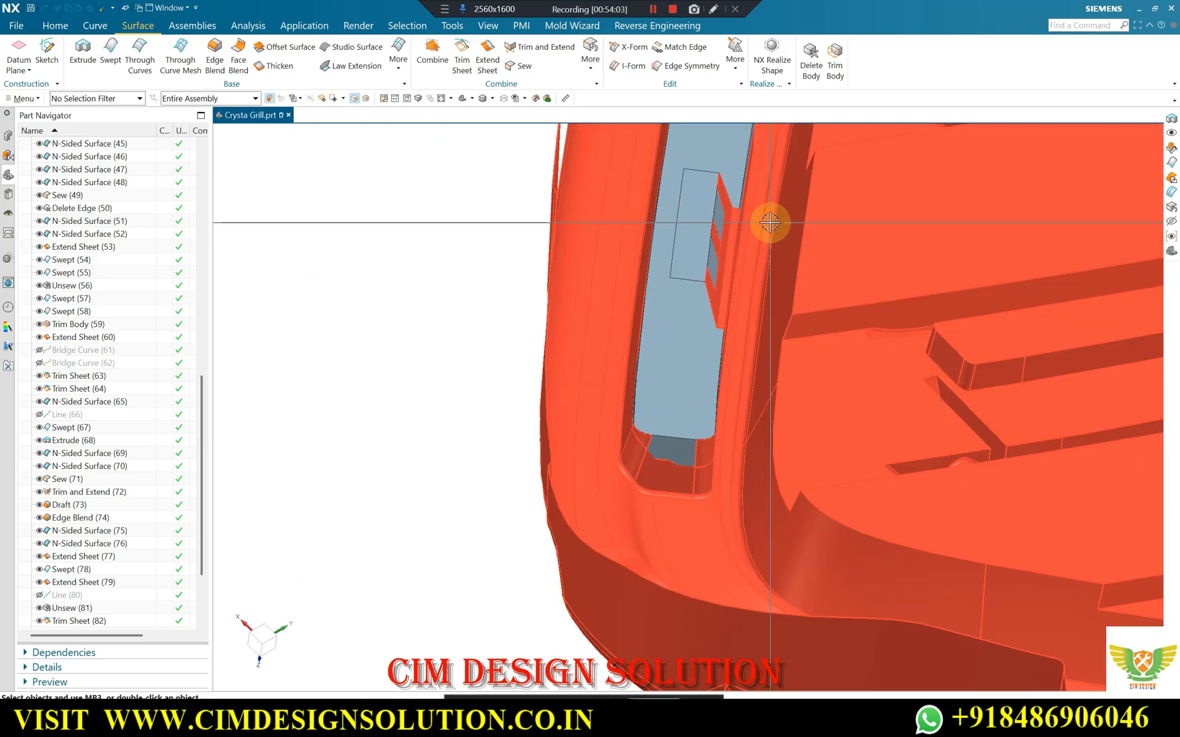
pyautogui.moveTo(769, 222); pyautogui.dragTo(647, 232, button='middle')
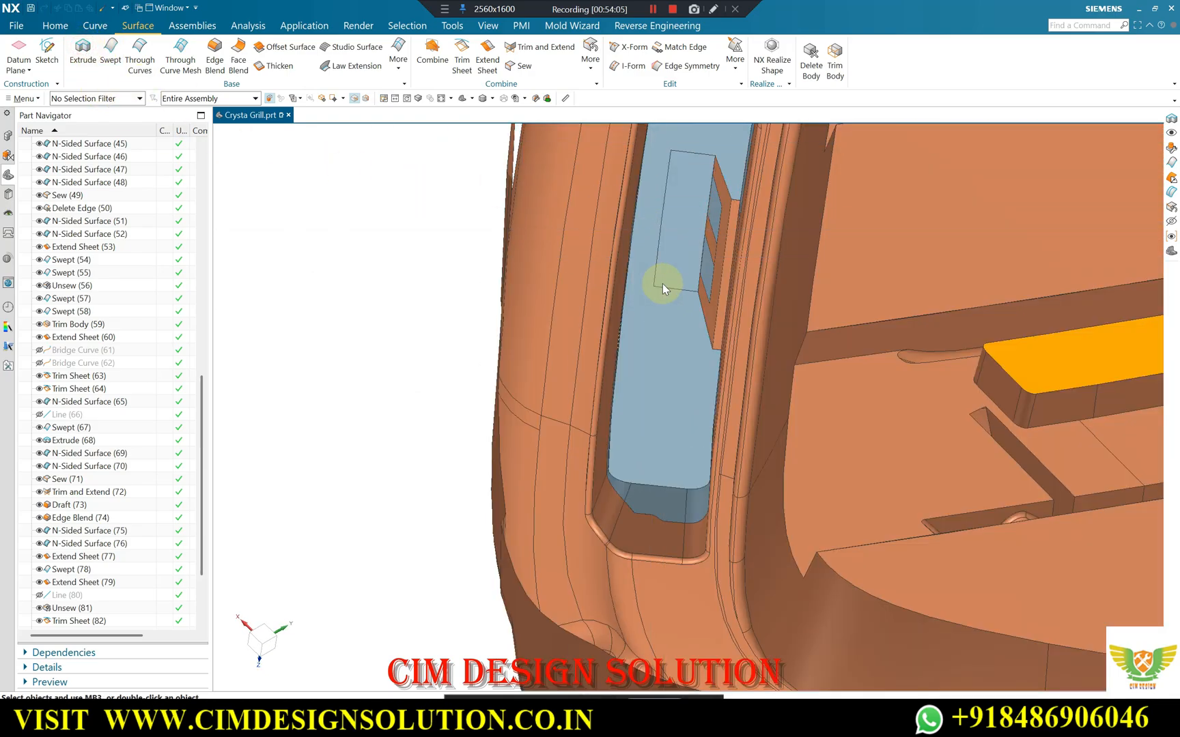
pyautogui.press('x')
pyautogui.scroll(3, 664, 245)
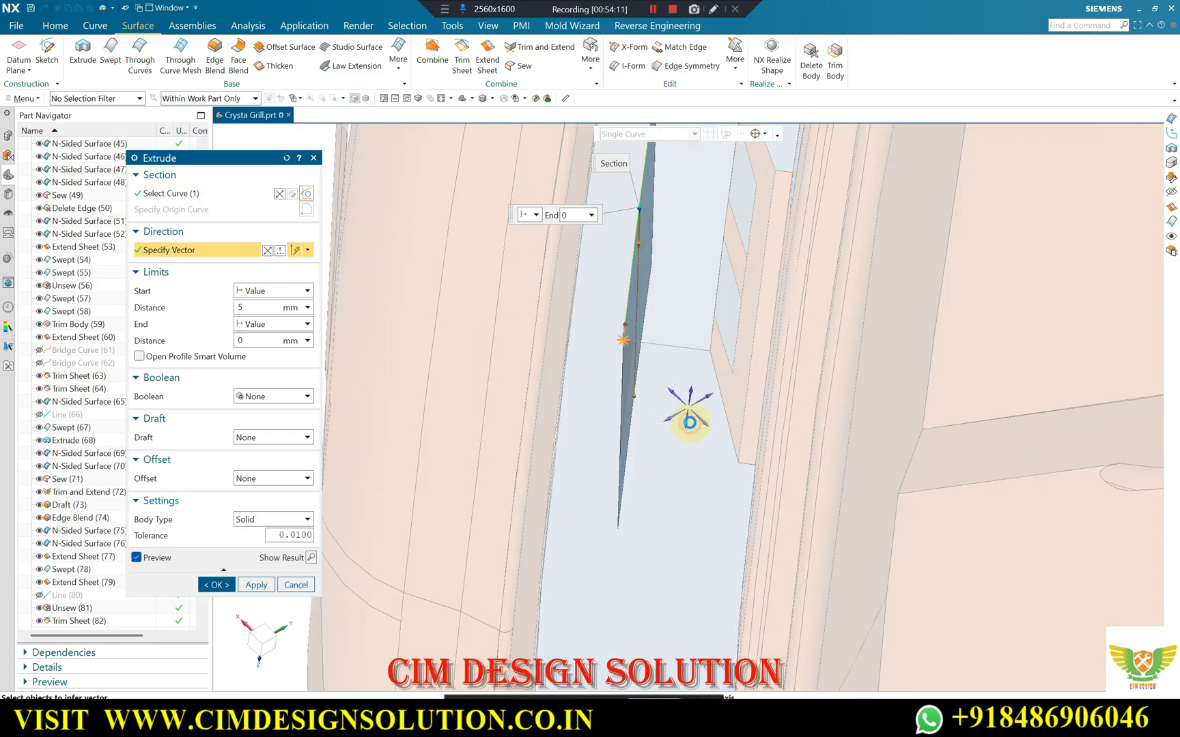
pyautogui.click(216, 585)
# Edit the extruded side wall to add a draft from the section with a single angle of -2°.
pyautogui.moveTo(382, 443); pyautogui.dragTo(627, 421, button='middle')
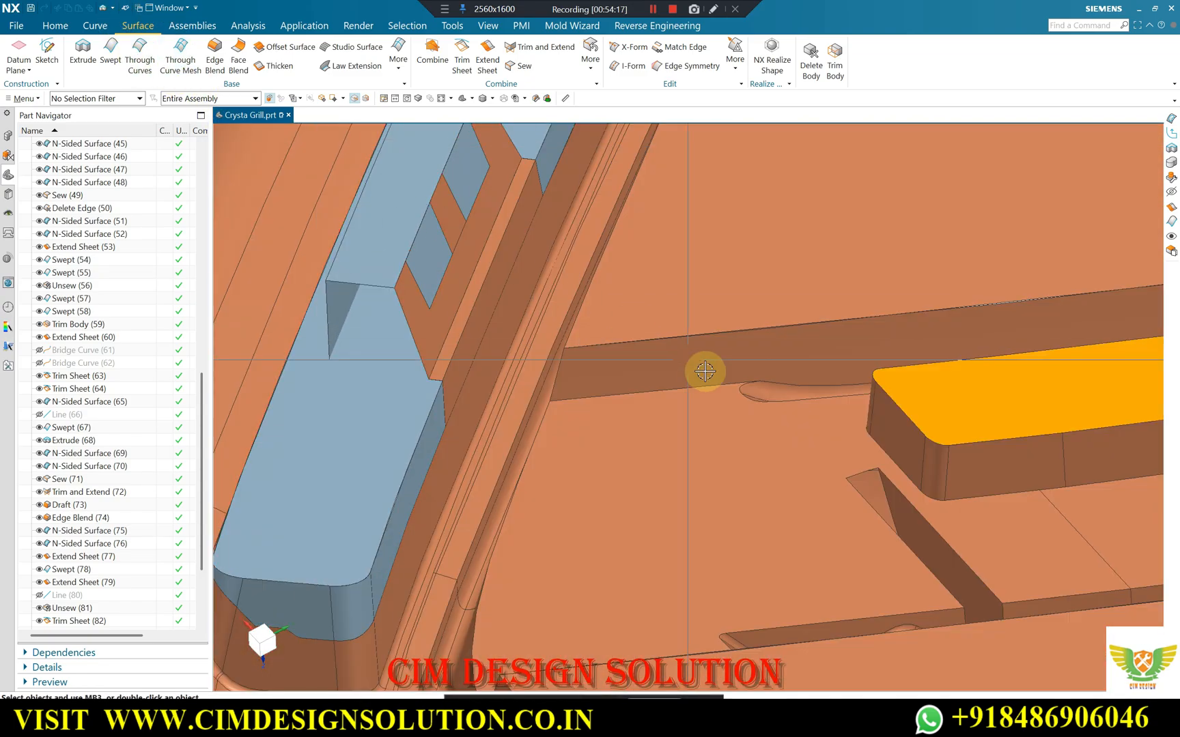
pyautogui.scroll(-4, 705, 371)
pyautogui.scroll(2, 557, 300)
pyautogui.moveTo(557, 300)
pyautogui.mouseDown(button='middle')
pyautogui.moveTo(547, 282)
pyautogui.moveTo(543, 295)
pyautogui.mouseUp(button='middle')
pyautogui.scroll(-1, 572, 341)
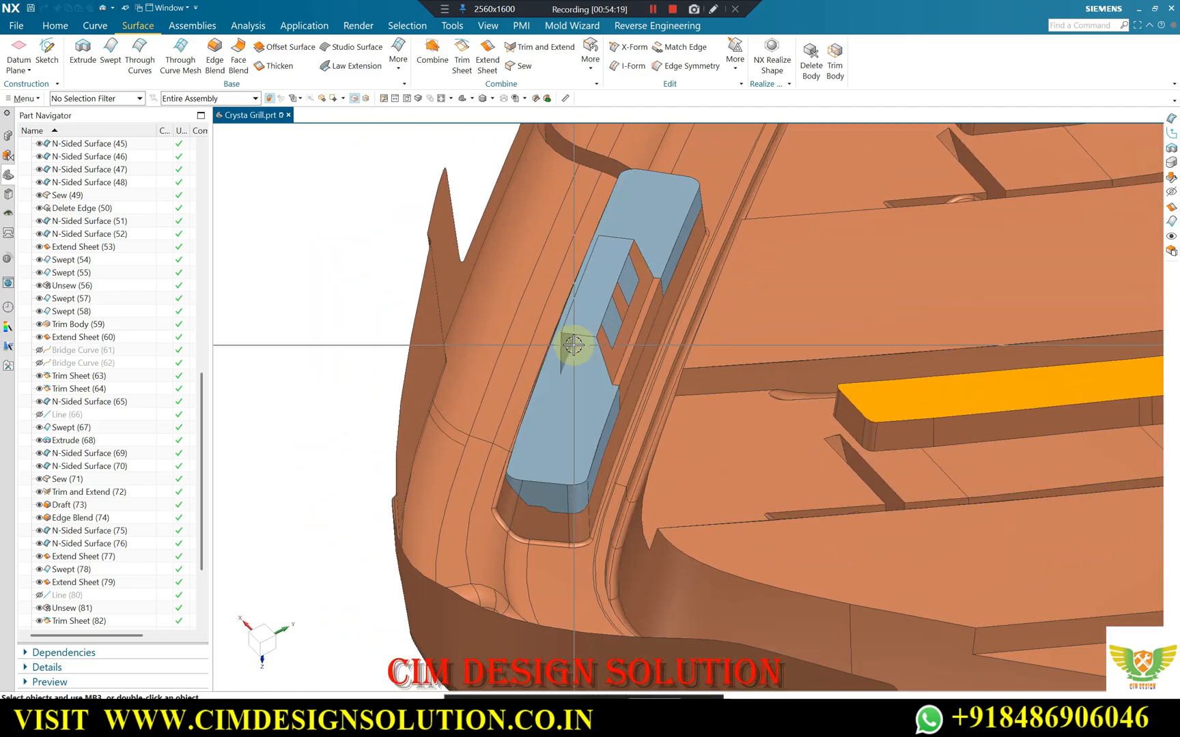
pyautogui.scroll(-3, 123, 601)
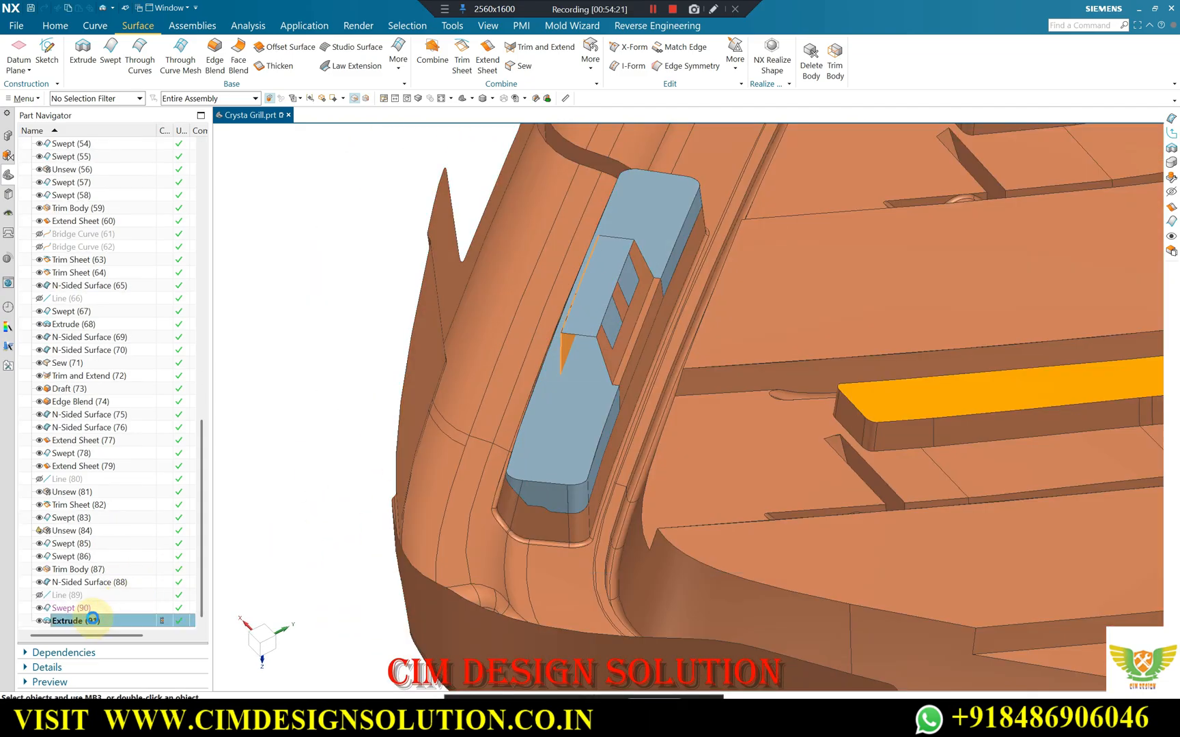
pyautogui.doubleClick(94, 621)
pyautogui.click(256, 439)
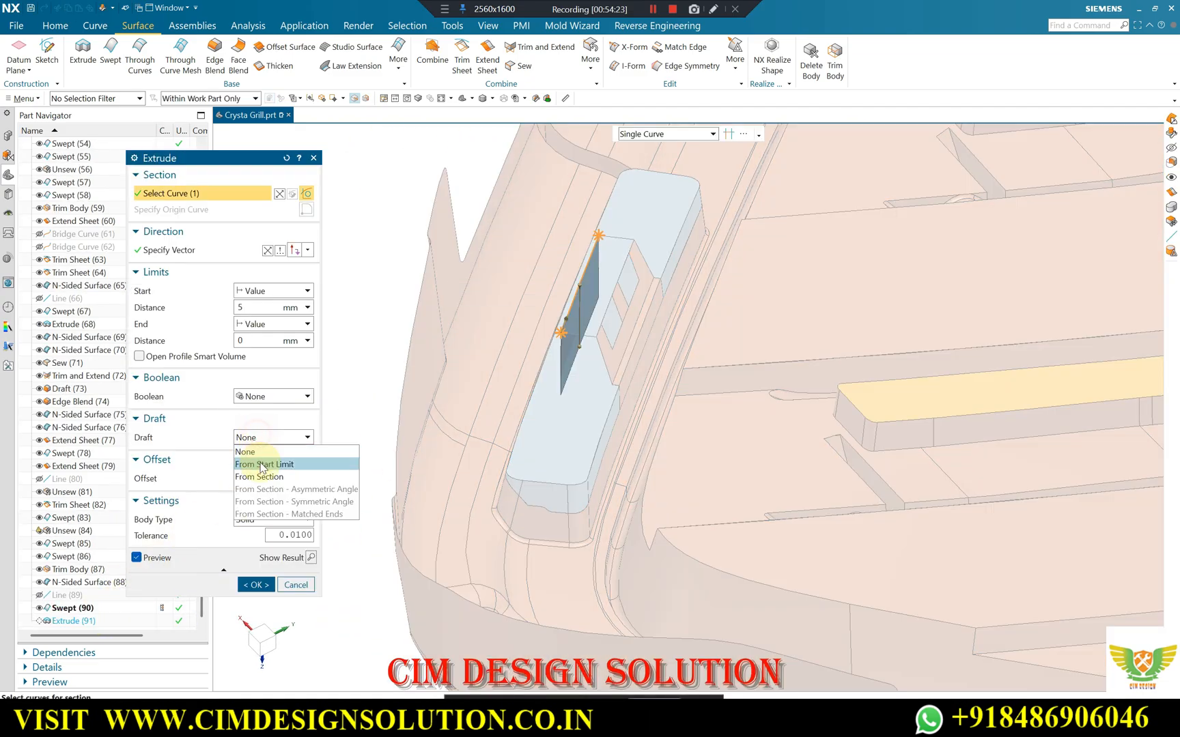
pyautogui.click(260, 459)
pyautogui.scroll(2, 588, 314)
pyautogui.scroll(2, 577, 280)
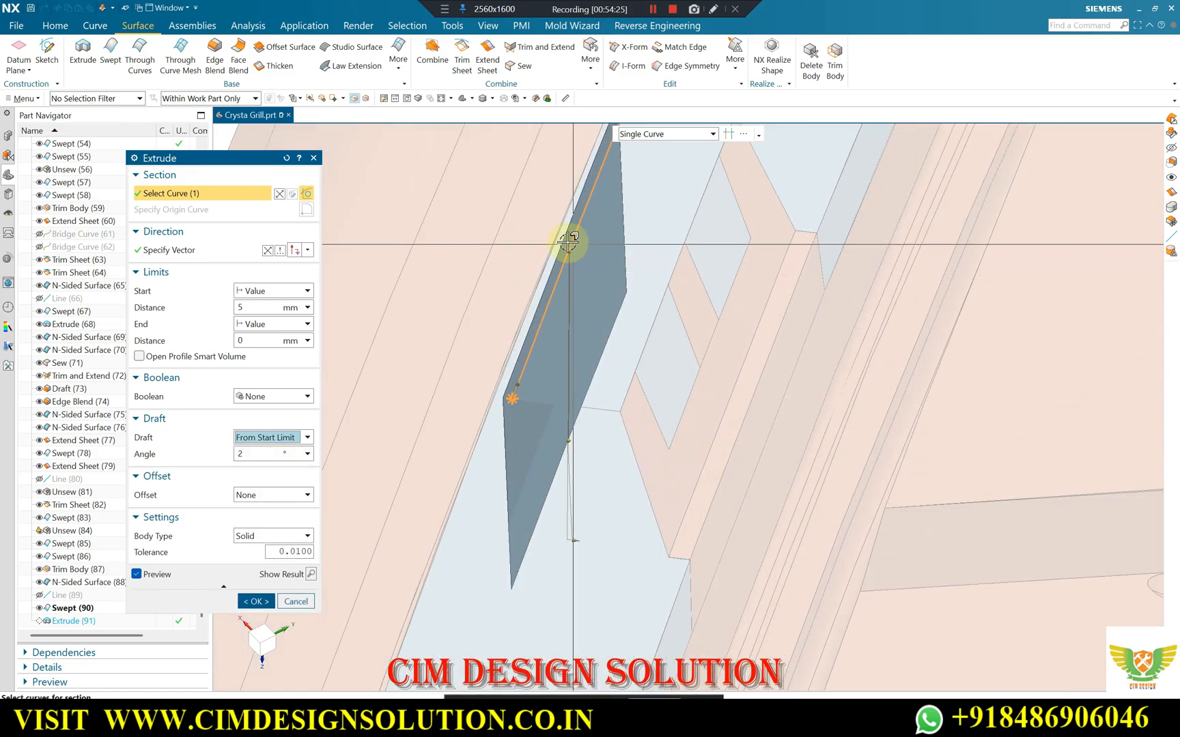
pyautogui.click(265, 440)
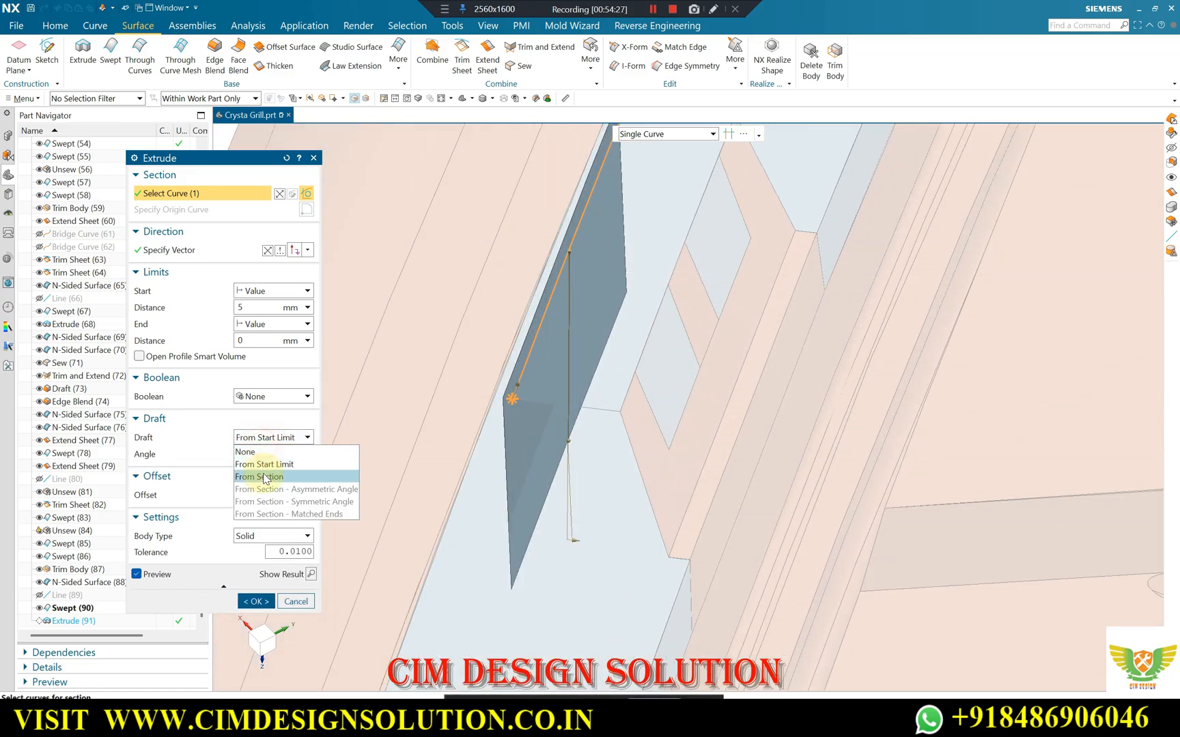
pyautogui.click(263, 478)
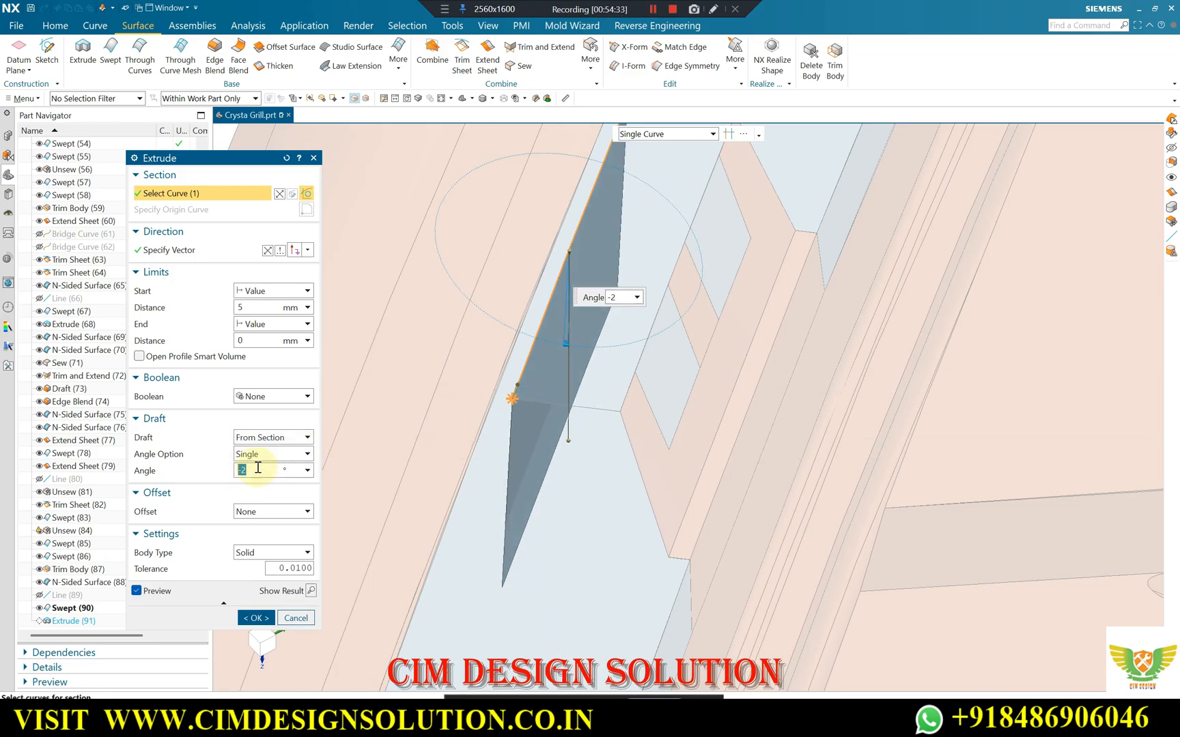
pyautogui.scroll(-3, 632, 237)
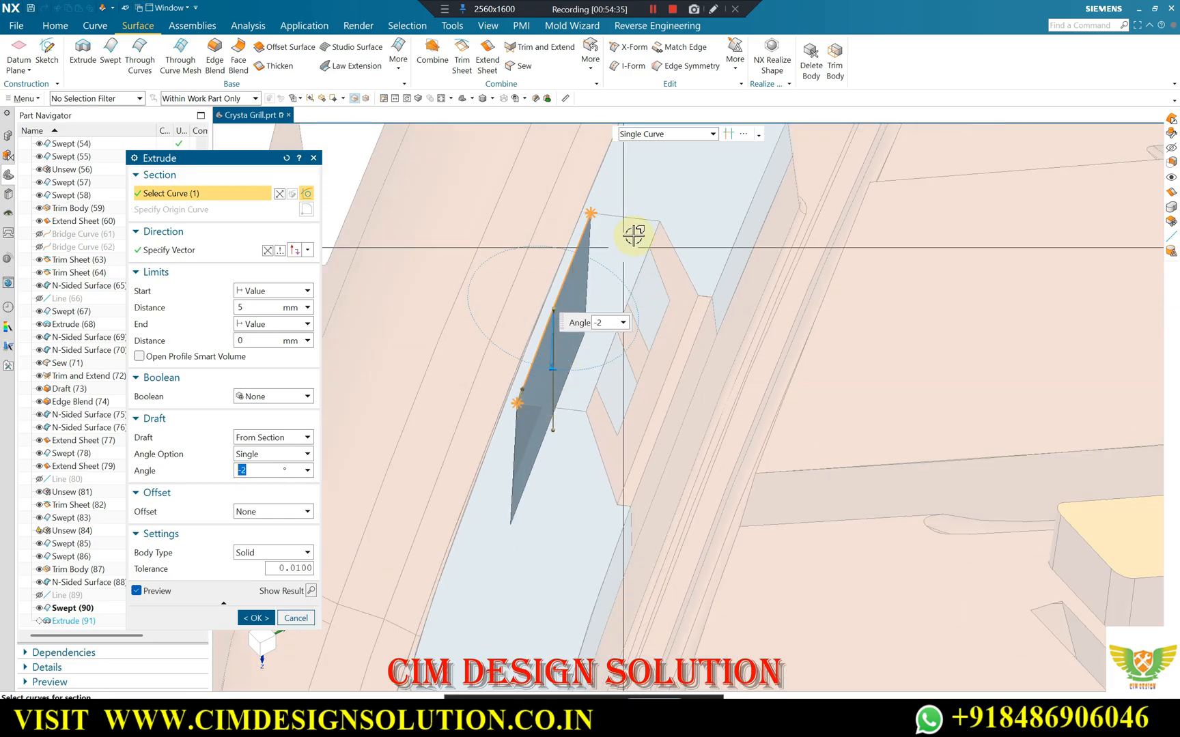
pyautogui.middleClick(673, 305)
# Close the central block's near end with a trimmed N-sided surface bounded by the swept sheet, side wall and block edges.
pyautogui.moveTo(674, 305); pyautogui.dragTo(579, 308, button='middle')
pyautogui.scroll(2, 581, 274)
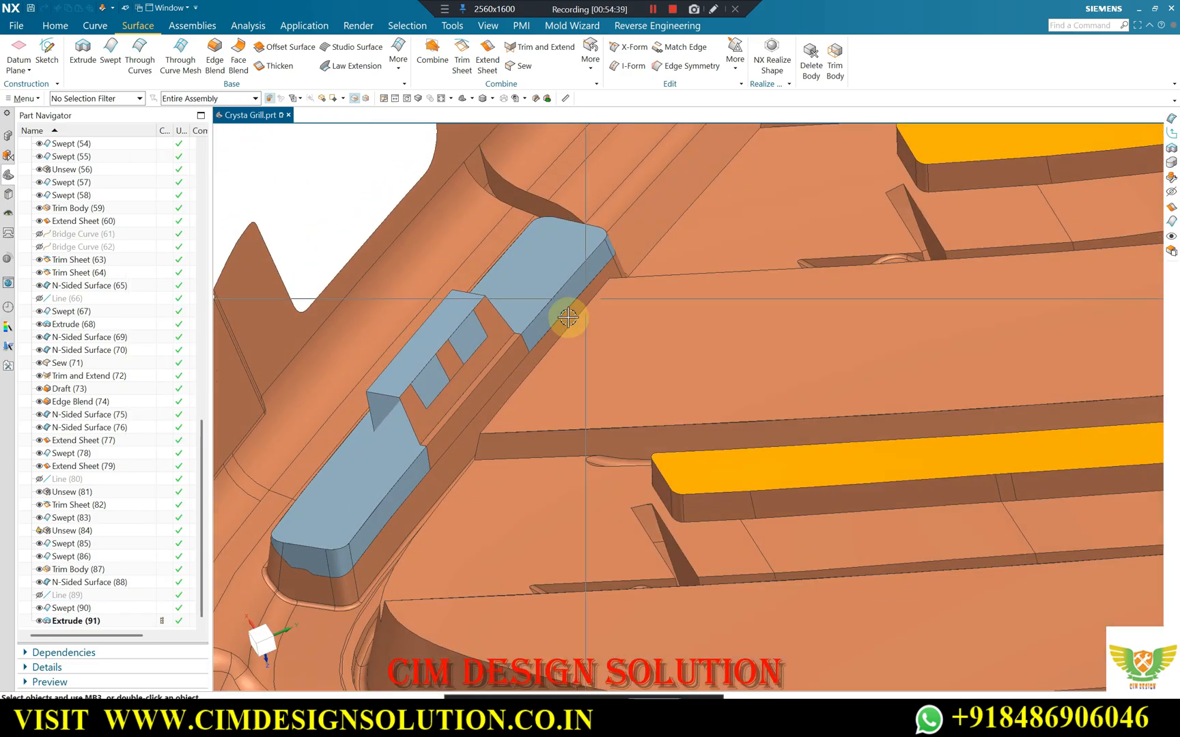
pyautogui.scroll(-3, 616, 400)
pyautogui.scroll(4, 482, 409)
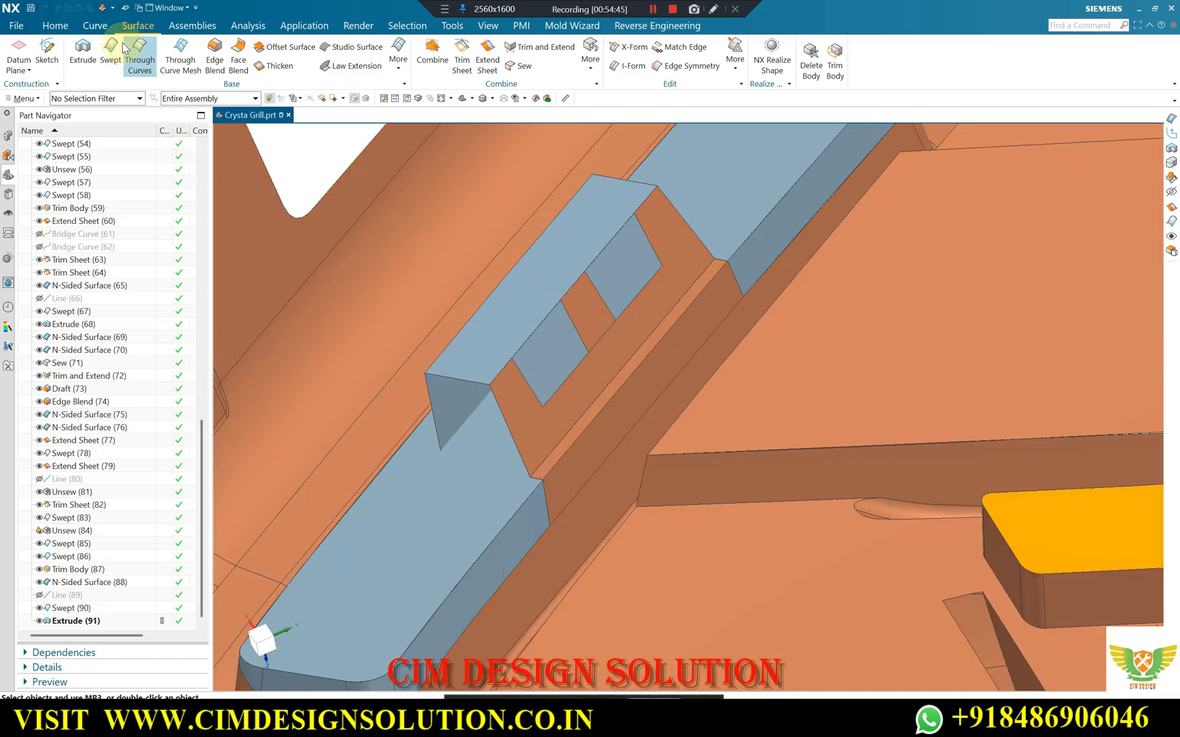
pyautogui.scroll(1, 476, 399)
pyautogui.scroll(-2, 476, 396)
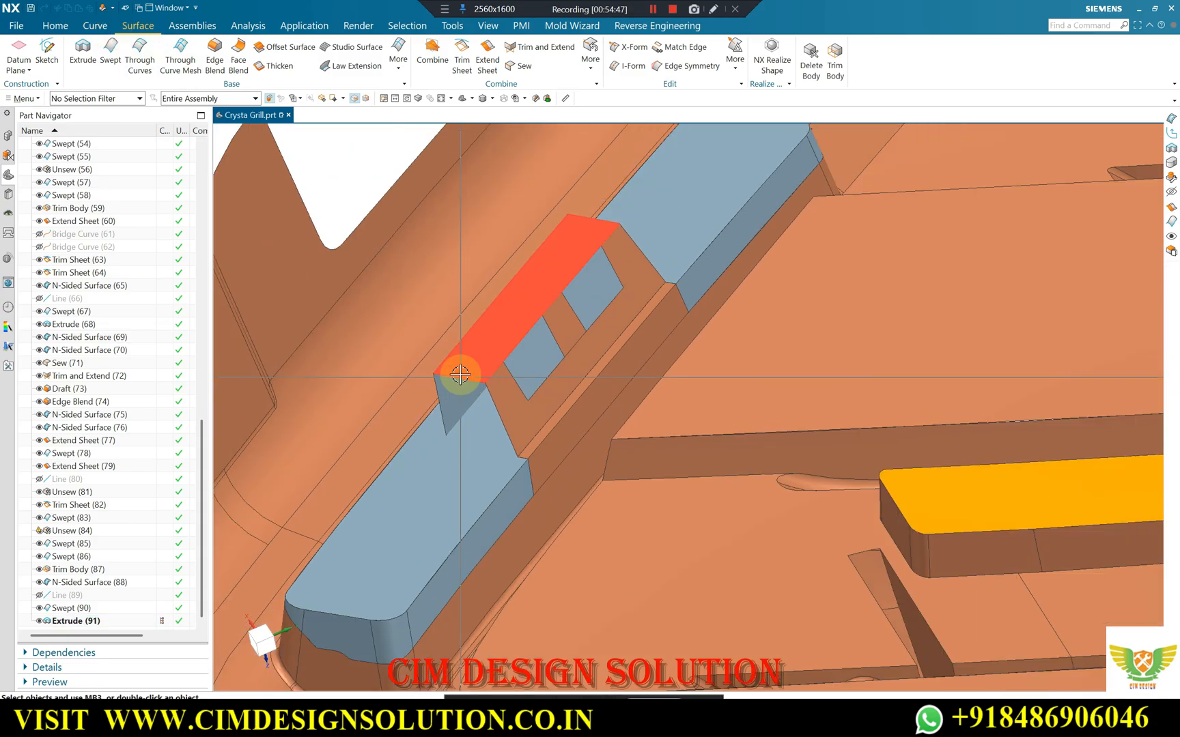
pyautogui.scroll(1, 477, 394)
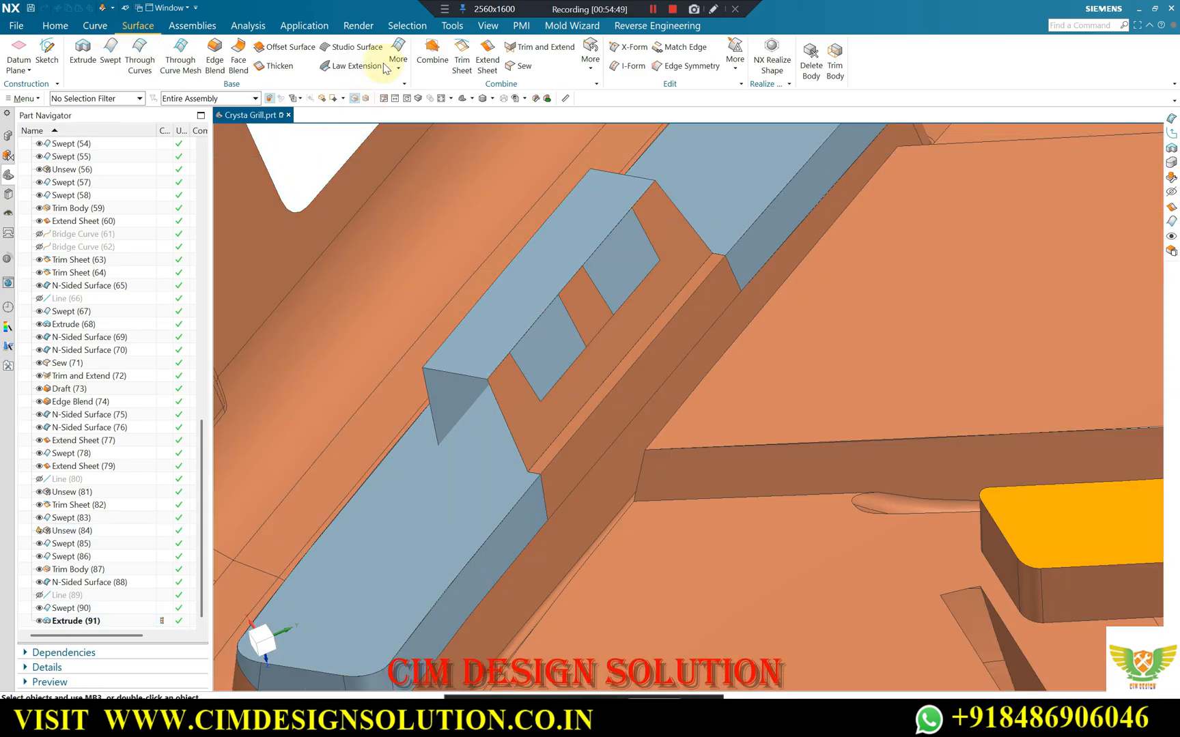
pyautogui.click(399, 55)
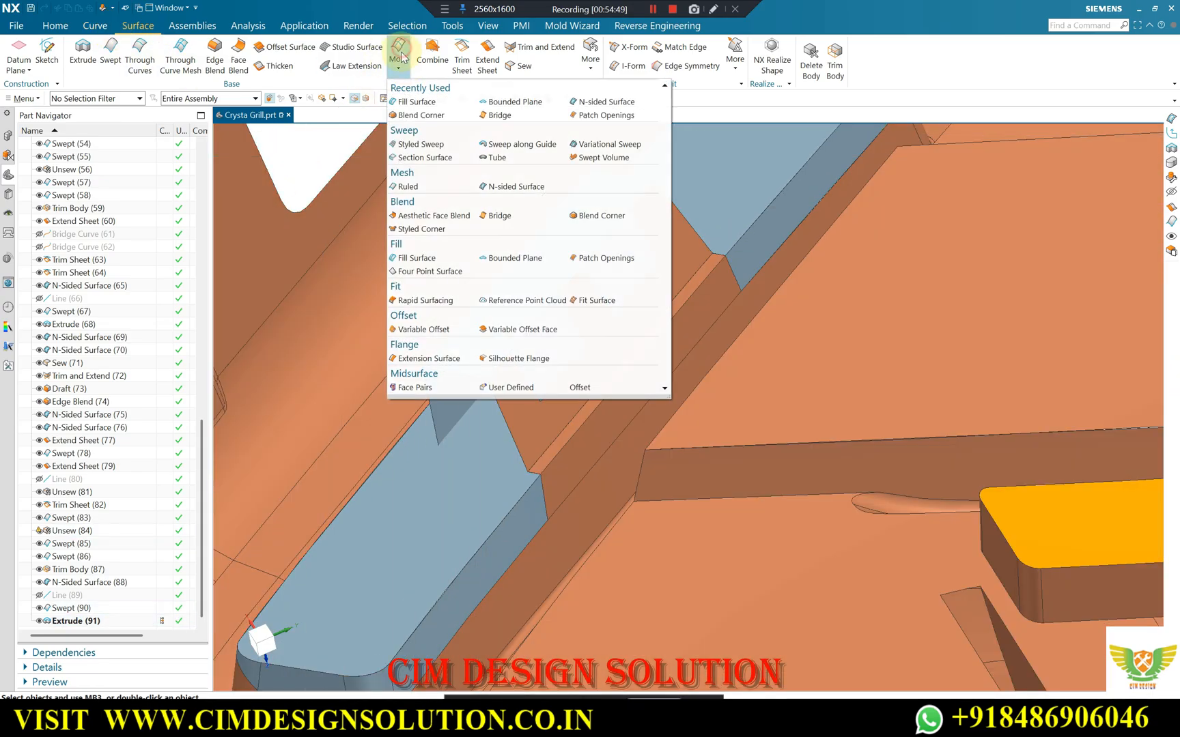
pyautogui.click(504, 186)
pyautogui.click(429, 395)
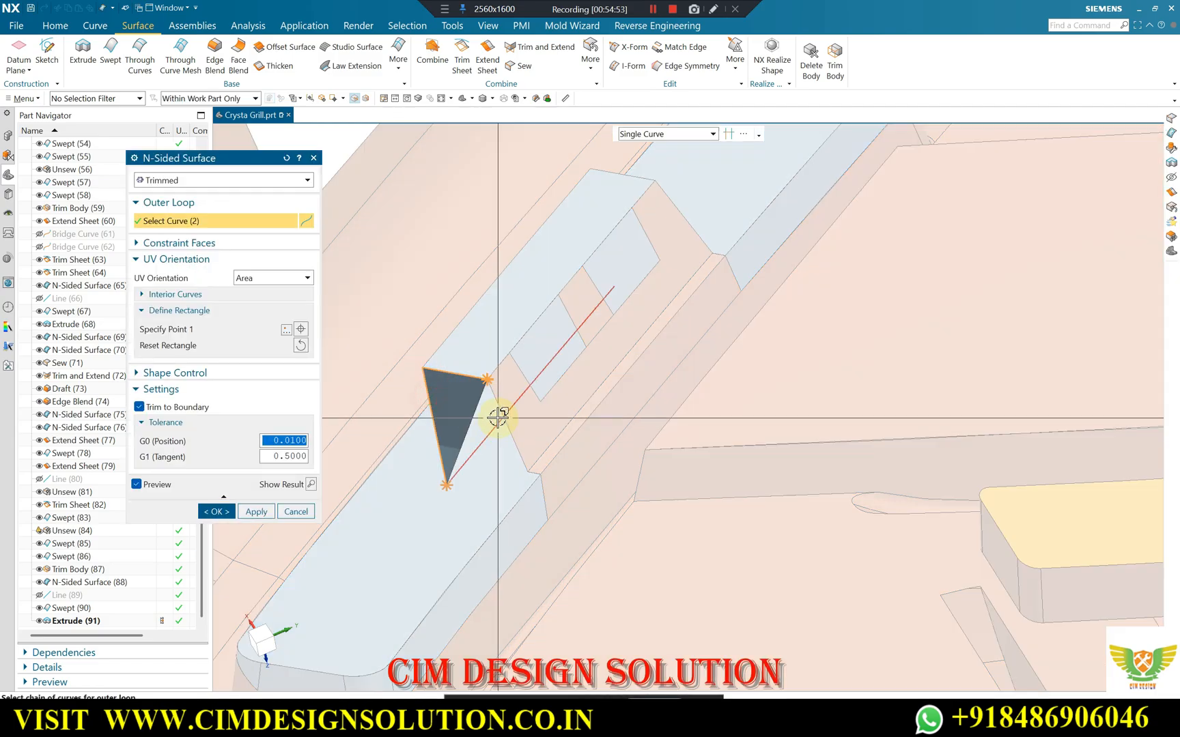
pyautogui.click(498, 403)
pyautogui.click(256, 511)
# Close the central block's far end with a trimmed N-sided surface through the side wall, swept sheet and block end edges.
pyautogui.moveTo(533, 341)
pyautogui.mouseDown(button='middle')
pyautogui.moveTo(555, 300)
pyautogui.moveTo(535, 363)
pyautogui.mouseUp(button='middle')
pyautogui.scroll(8, 458, 624)
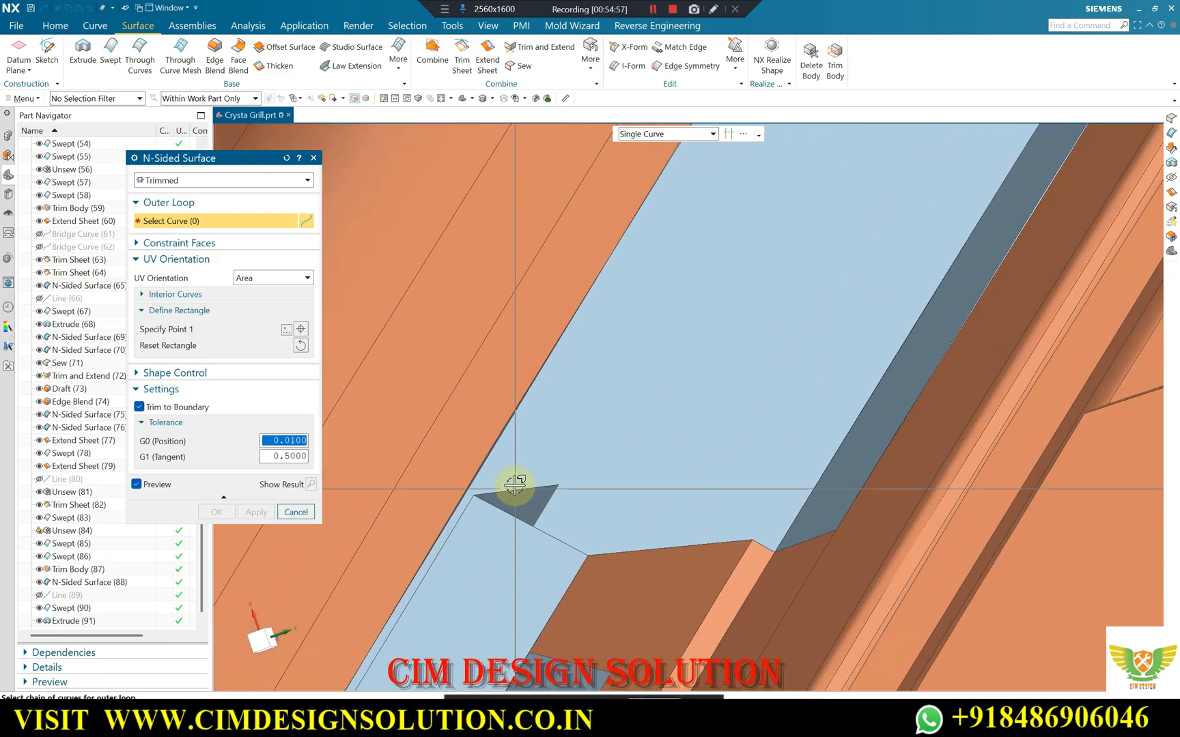
pyautogui.click(516, 489)
pyautogui.click(526, 521)
pyautogui.click(651, 549)
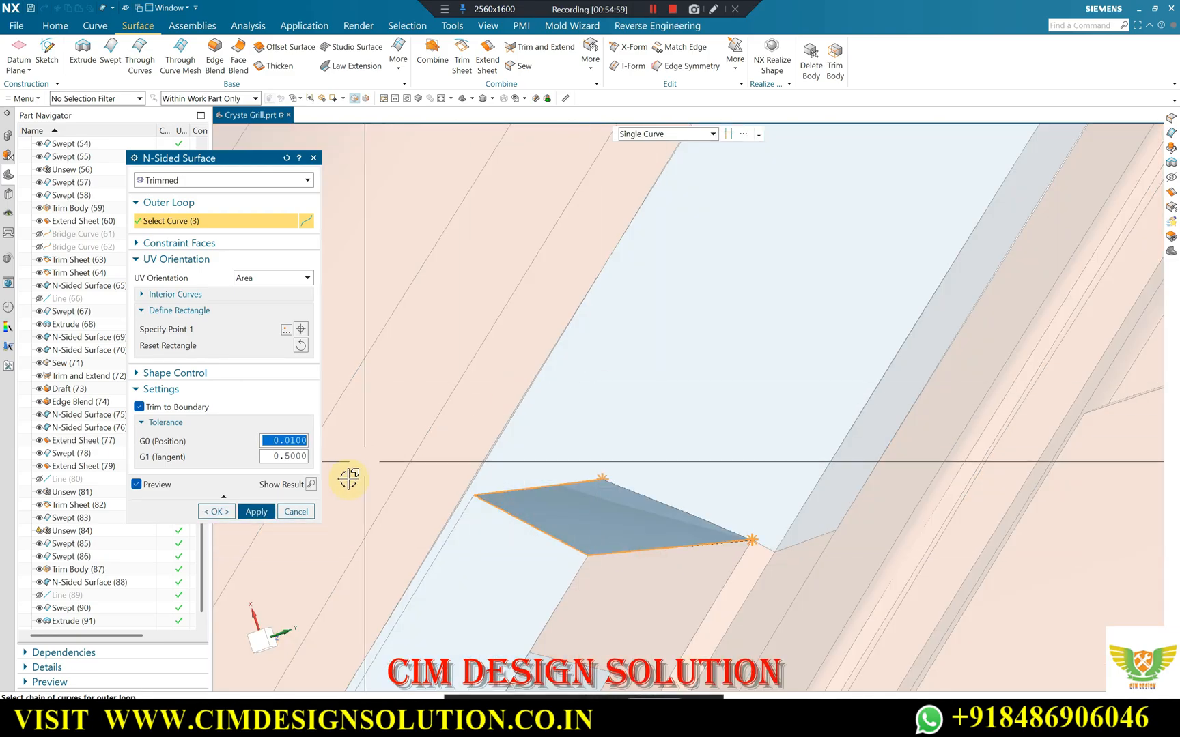
pyautogui.click(216, 514)
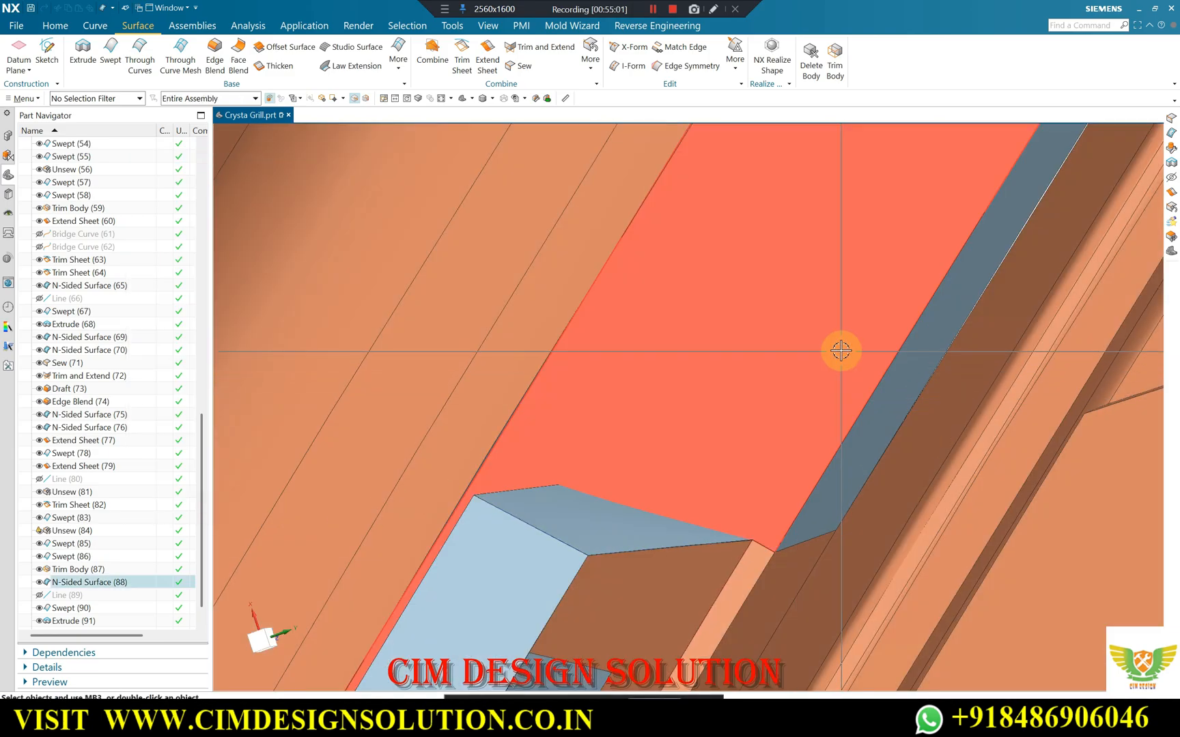
# Sew the central block's near end surface to its swept top, drafted side wall, far end surface and two recess sheets.
pyautogui.scroll(-6, 738, 355)
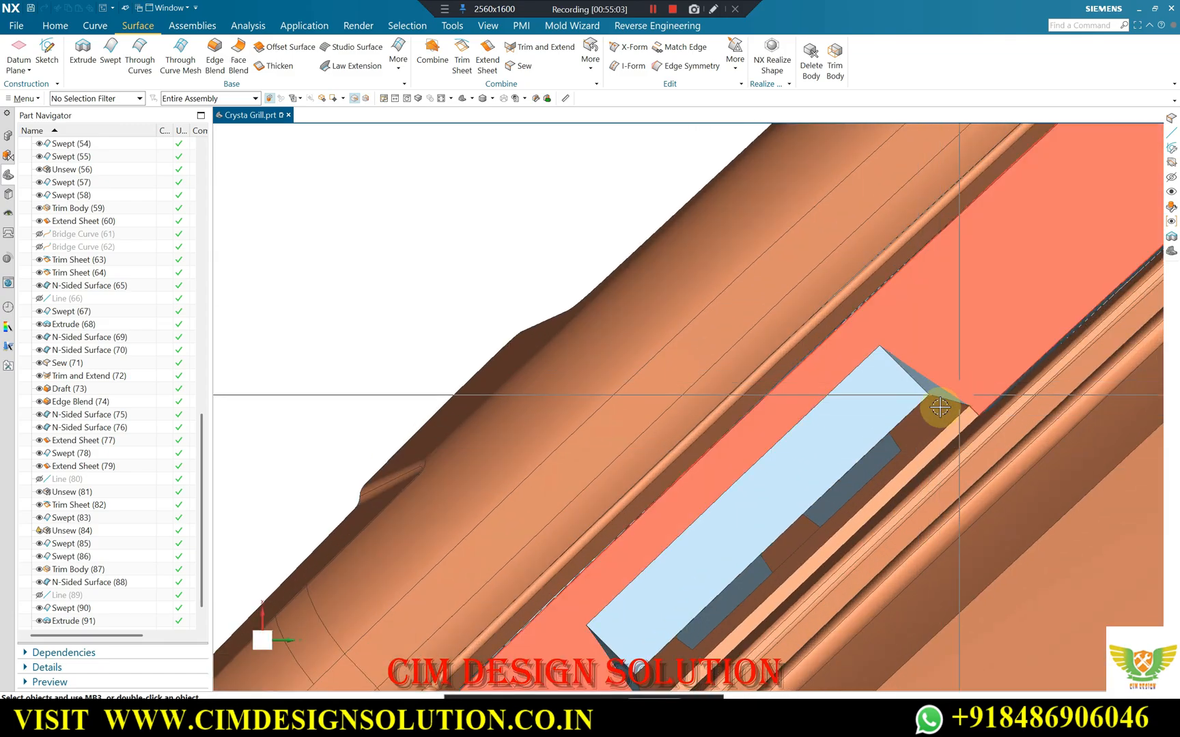
pyautogui.scroll(-6, 940, 407)
pyautogui.moveTo(689, 350); pyautogui.dragTo(548, 184, button='middle')
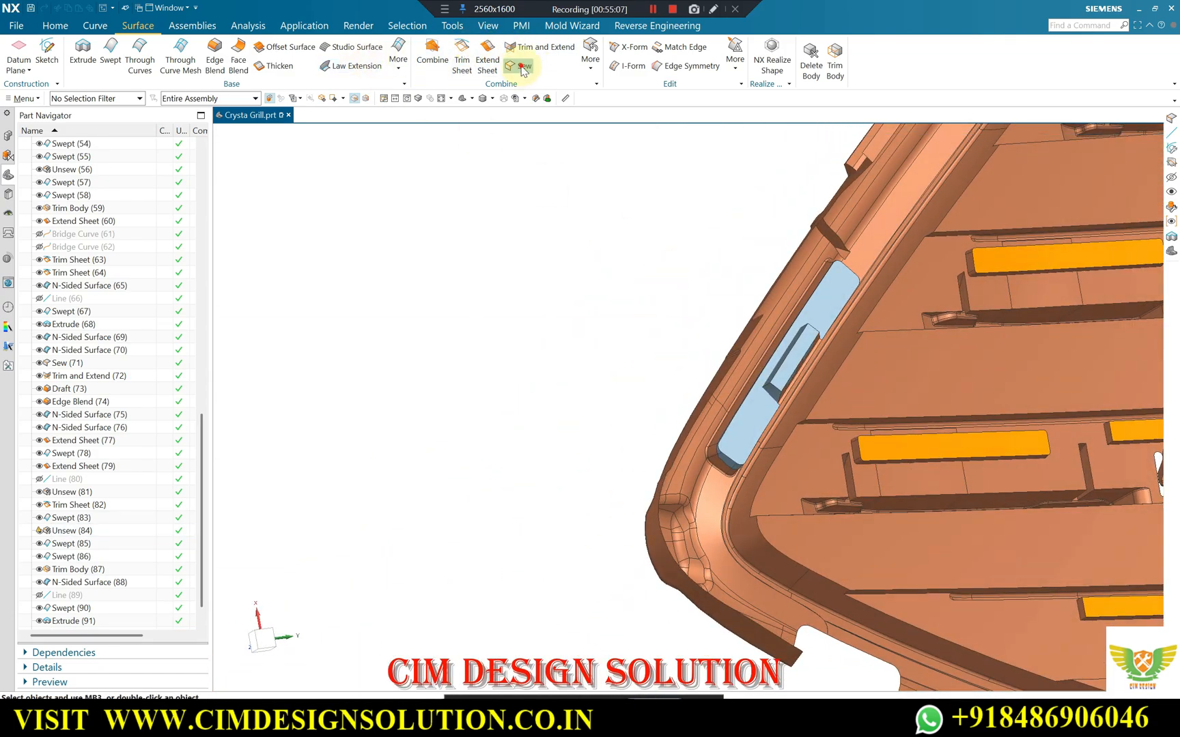
pyautogui.scroll(3, 785, 384)
pyautogui.click(783, 363)
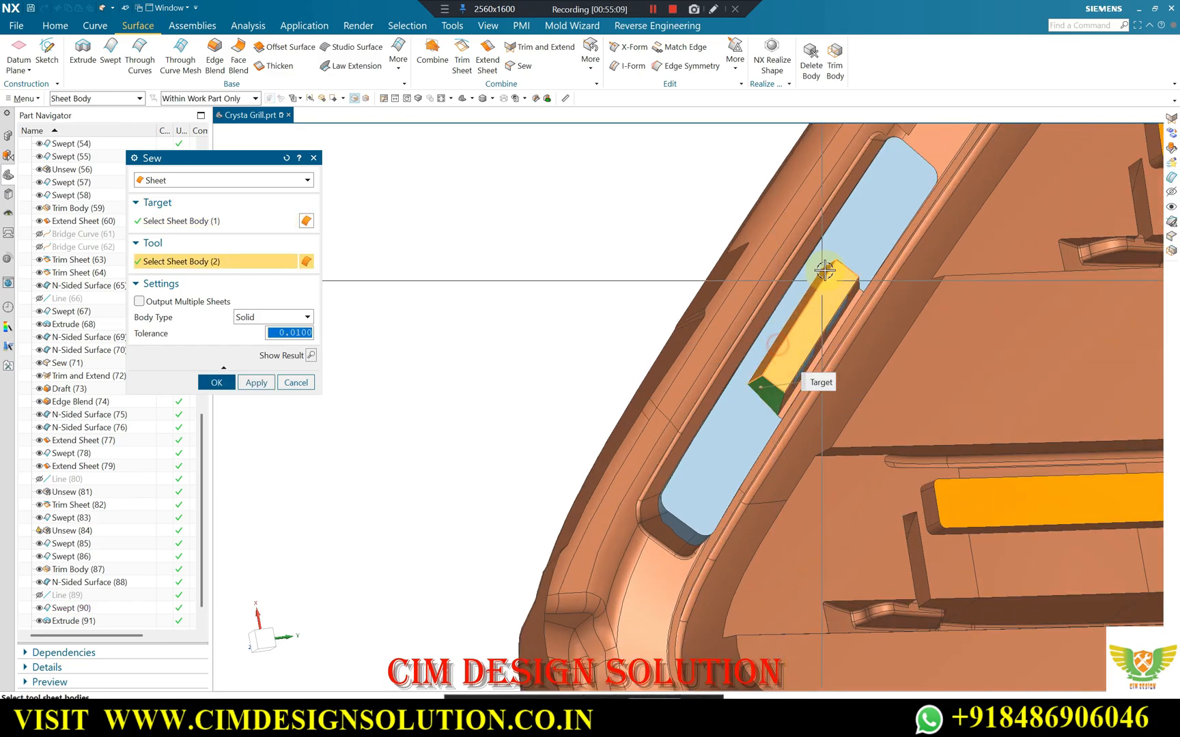
pyautogui.scroll(6, 823, 273)
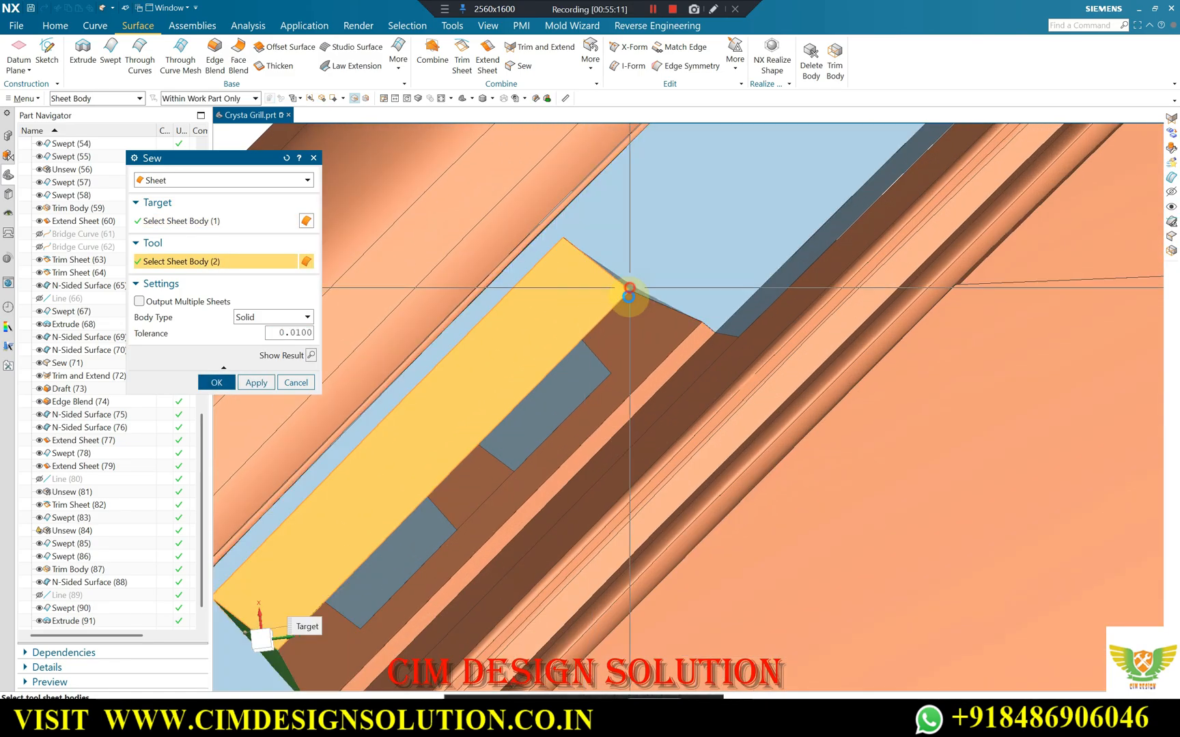
pyautogui.click(630, 289)
pyautogui.click(575, 385)
pyautogui.click(374, 547)
pyautogui.keyDown('shift'); pyautogui.click(681, 210); pyautogui.keyUp('shift')
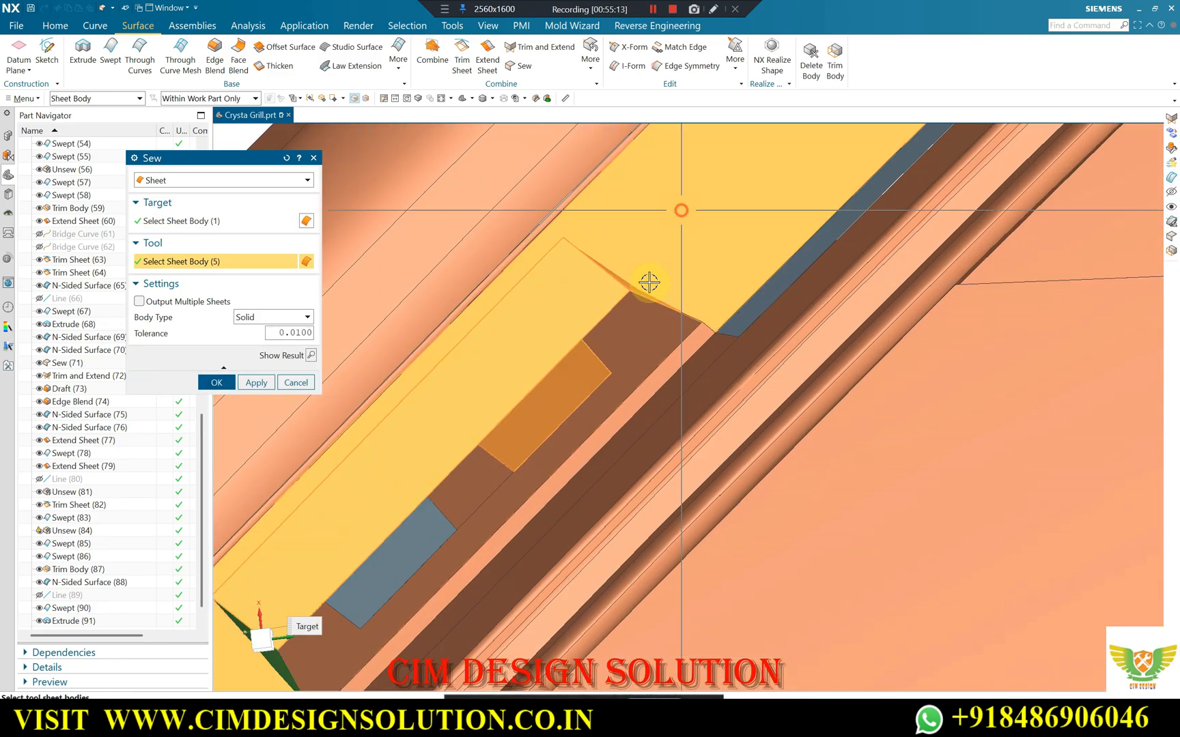
pyautogui.middleClick(623, 267)
# Join the opening's cap sheet to the sewn central block with a Make Corner Trim and Extend, keeping the block as a recess.
pyautogui.moveTo(613, 231); pyautogui.dragTo(785, 387, button='middle')
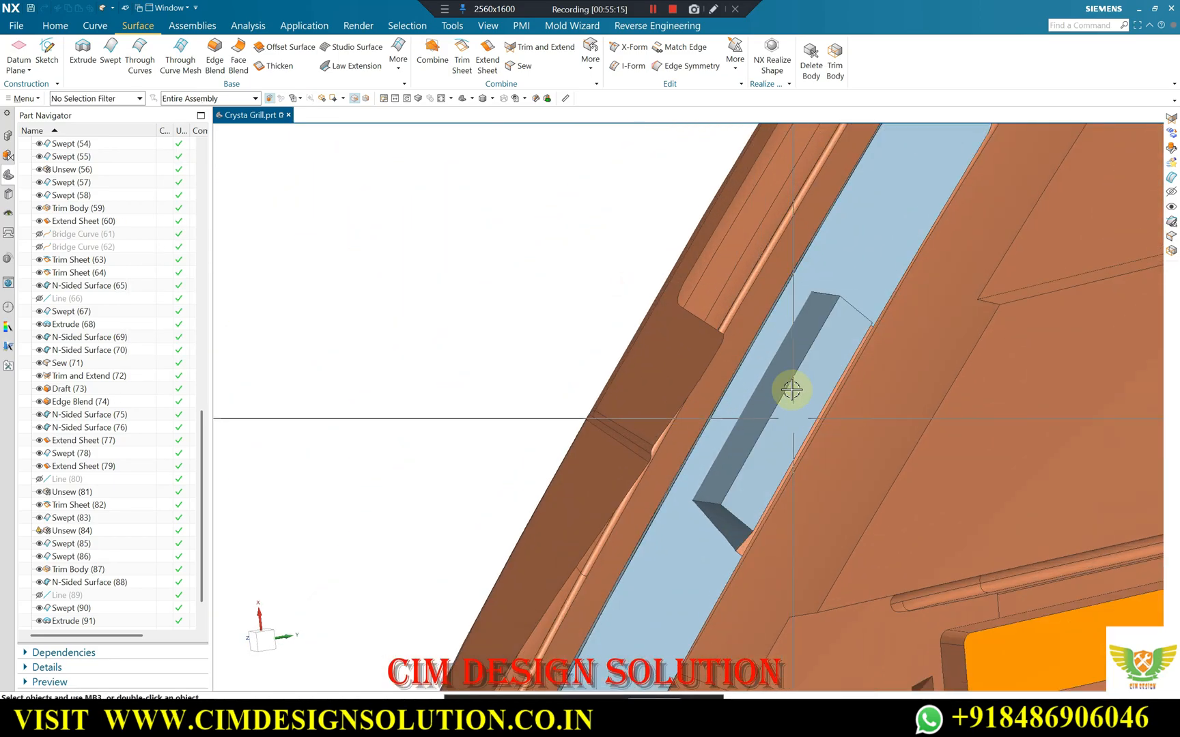
pyautogui.click(536, 51)
pyautogui.click(846, 274)
pyautogui.click(826, 315)
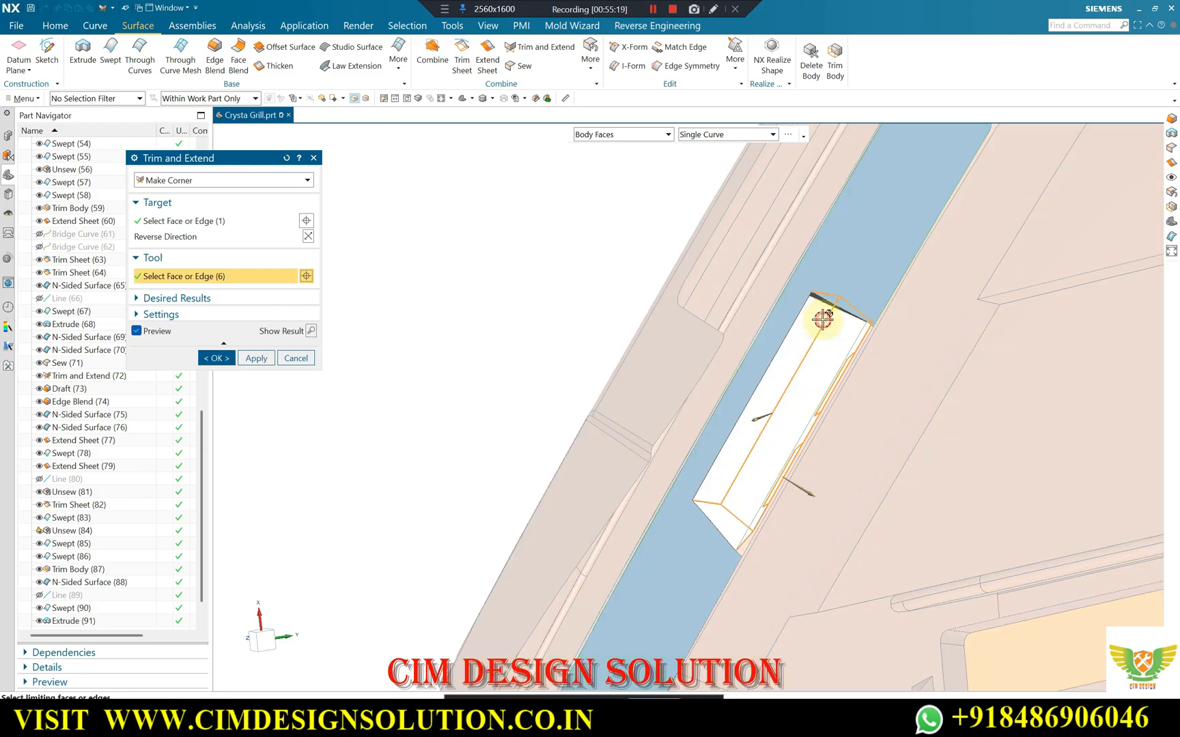
pyautogui.click(307, 292)
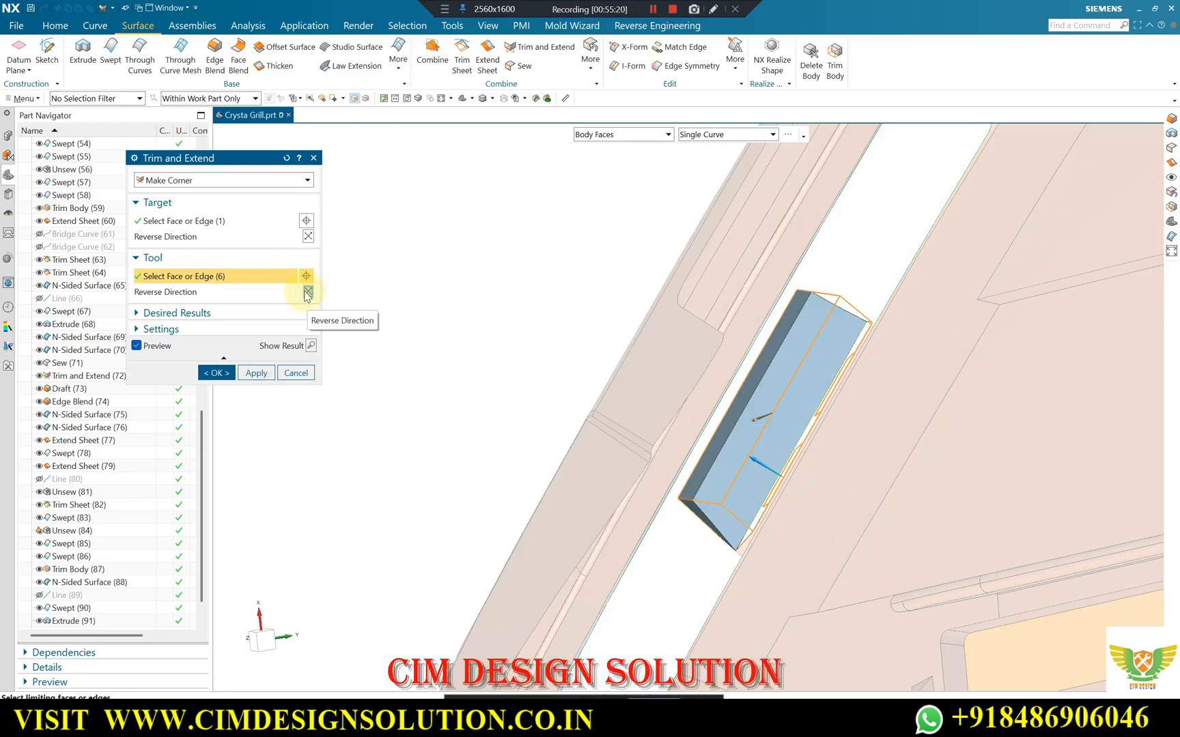
pyautogui.click(308, 236)
pyautogui.click(308, 292)
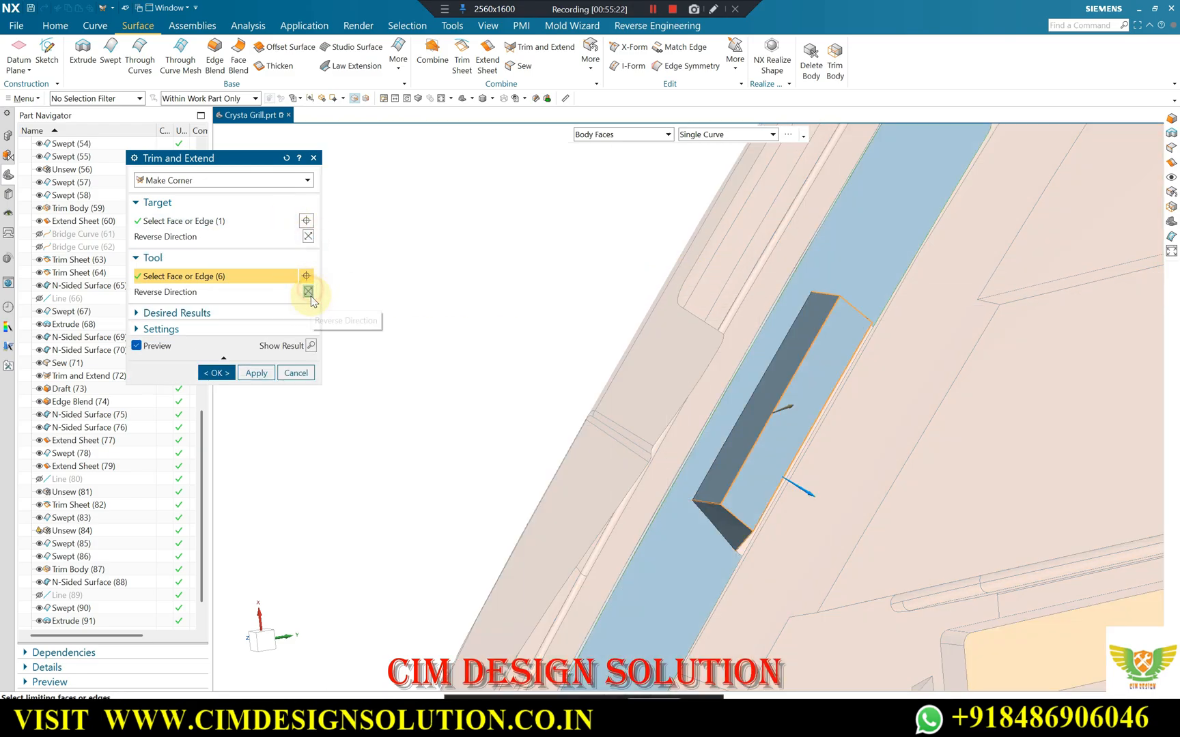
pyautogui.click(217, 372)
pyautogui.moveTo(540, 289); pyautogui.dragTo(627, 106, button='middle')
pyautogui.moveTo(474, 397); pyautogui.dragTo(408, 461, button='middle')
pyautogui.scroll(-1, 403, 468)
pyautogui.moveTo(311, 474); pyautogui.dragTo(710, 495, button='middle')
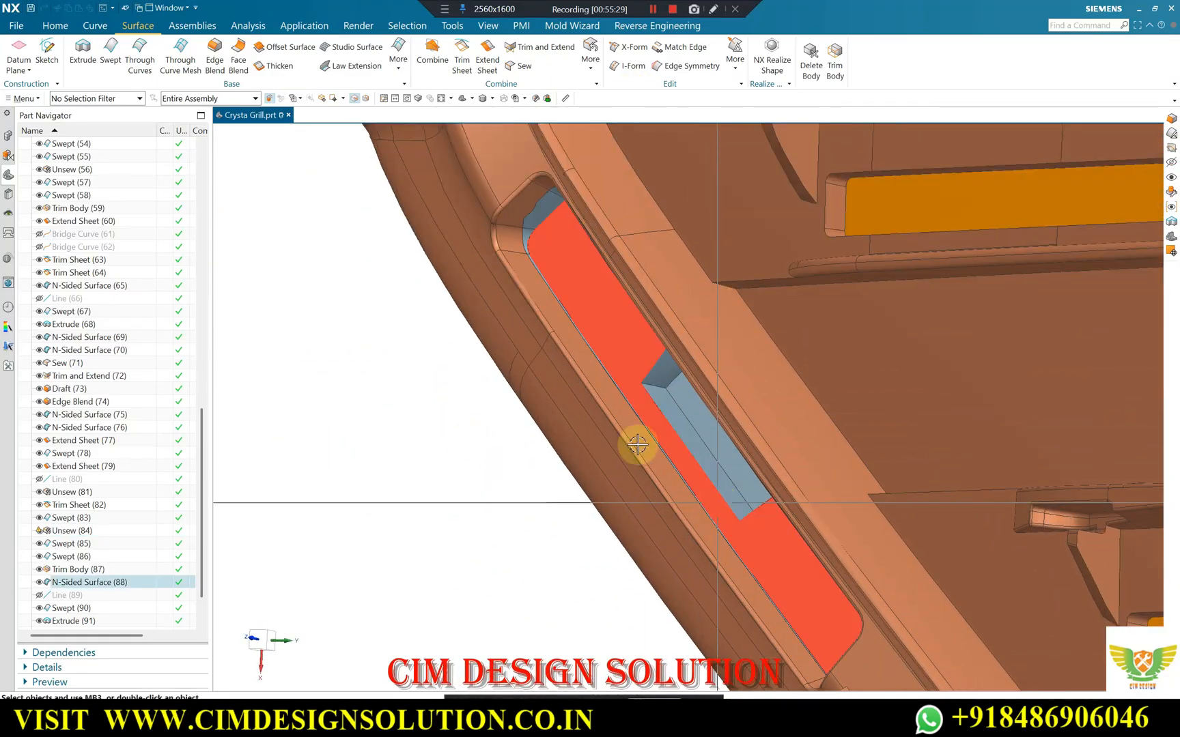
pyautogui.scroll(-2, 710, 495)
pyautogui.click(45, 27)
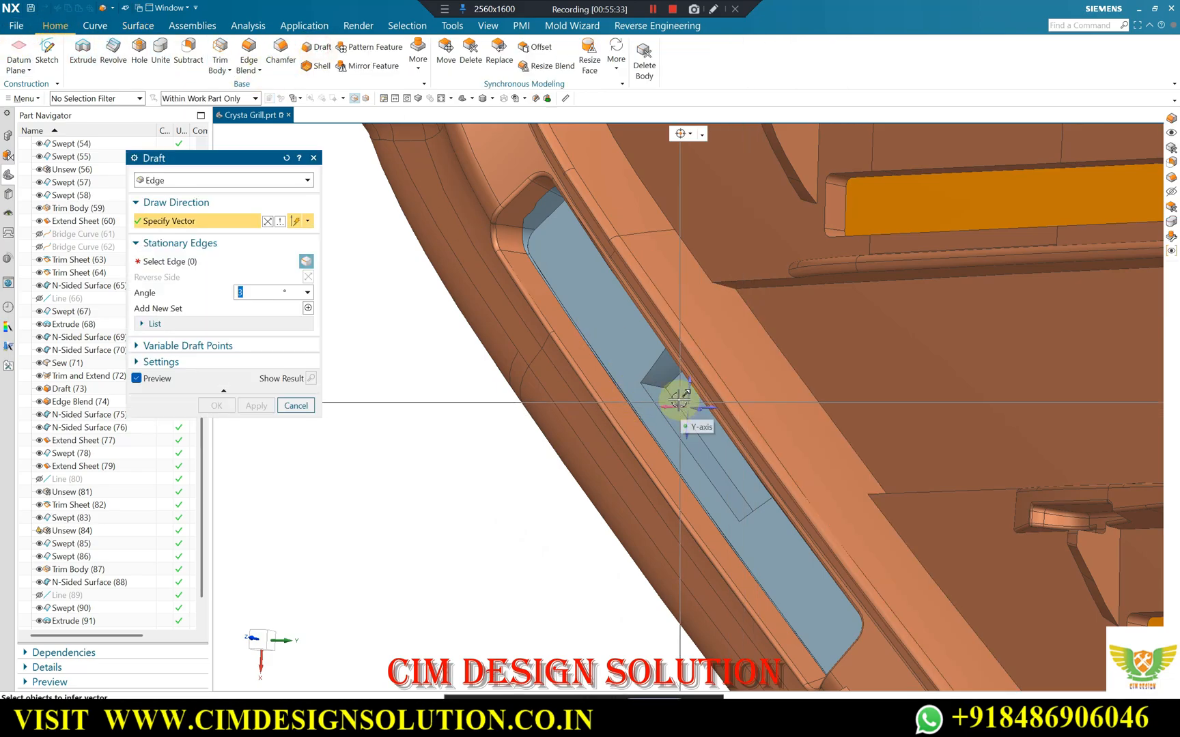
pyautogui.click(249, 260)
pyautogui.click(679, 432)
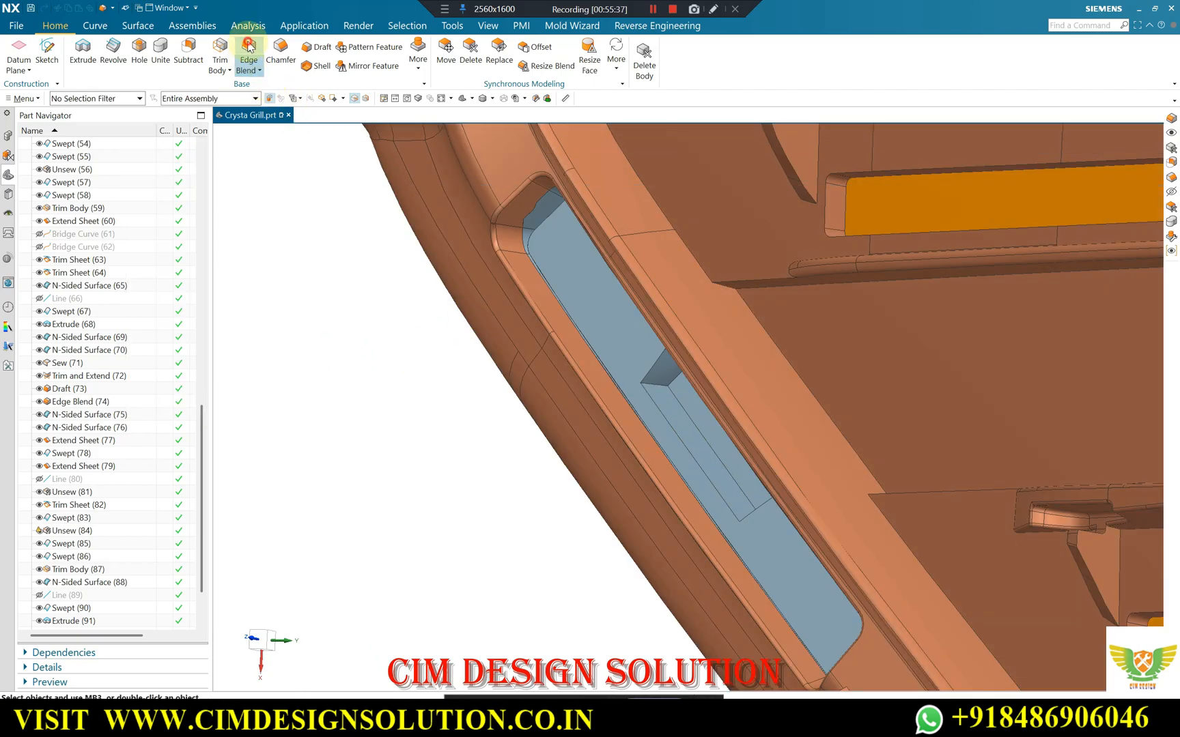
# Blend the central block's two corner edges with a 1.5 mm circular, G1 tangent radius.
pyautogui.click(662, 386)
pyautogui.moveTo(727, 463); pyautogui.dragTo(757, 489, button='middle')
pyautogui.scroll(3, 529, 334)
pyautogui.click(526, 331)
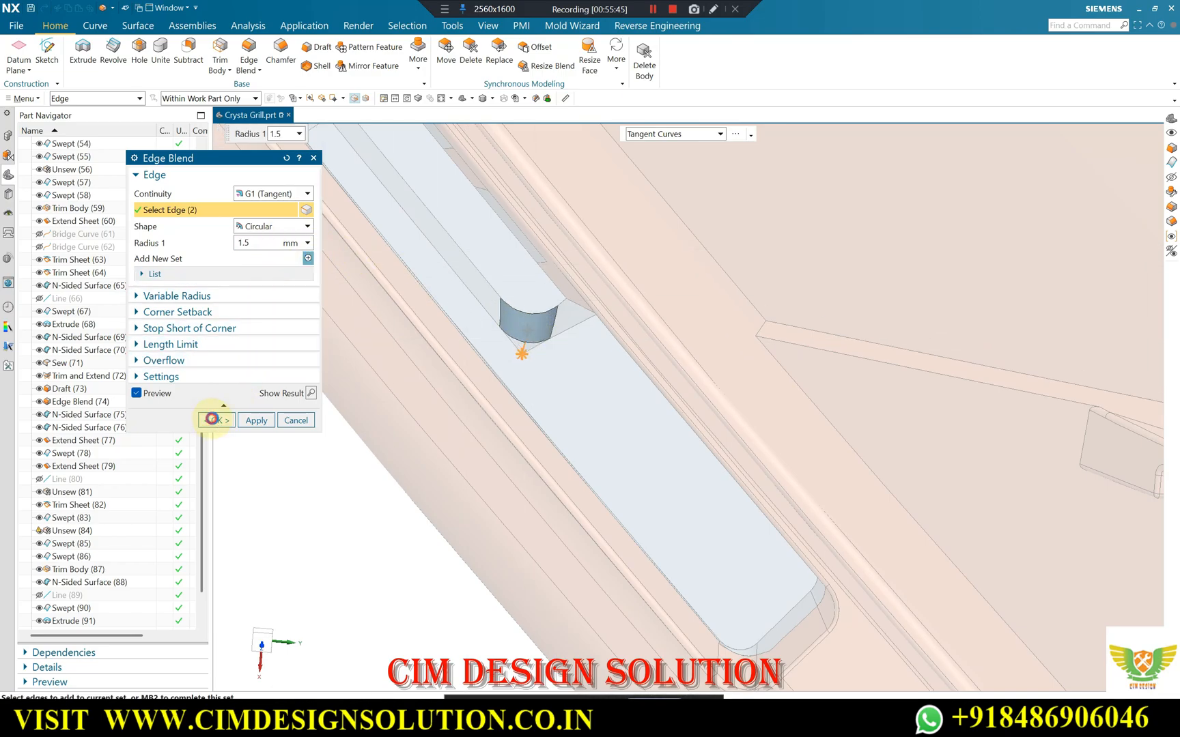
pyautogui.click(212, 419)
# Examine the capped opening from the plan view and the grill's front rim and outer skirt for areas still open.
pyautogui.scroll(-5, 447, 295)
pyautogui.rightClick(388, 536)
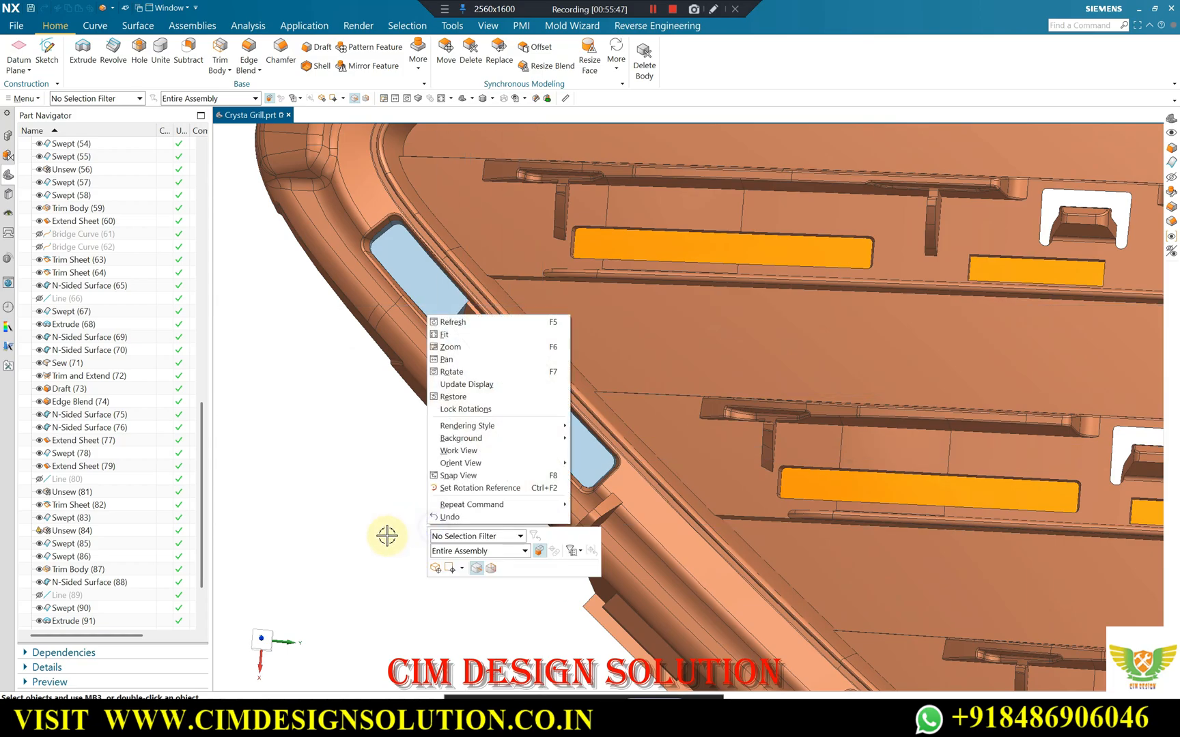
pyautogui.click(313, 505)
pyautogui.press('F8')
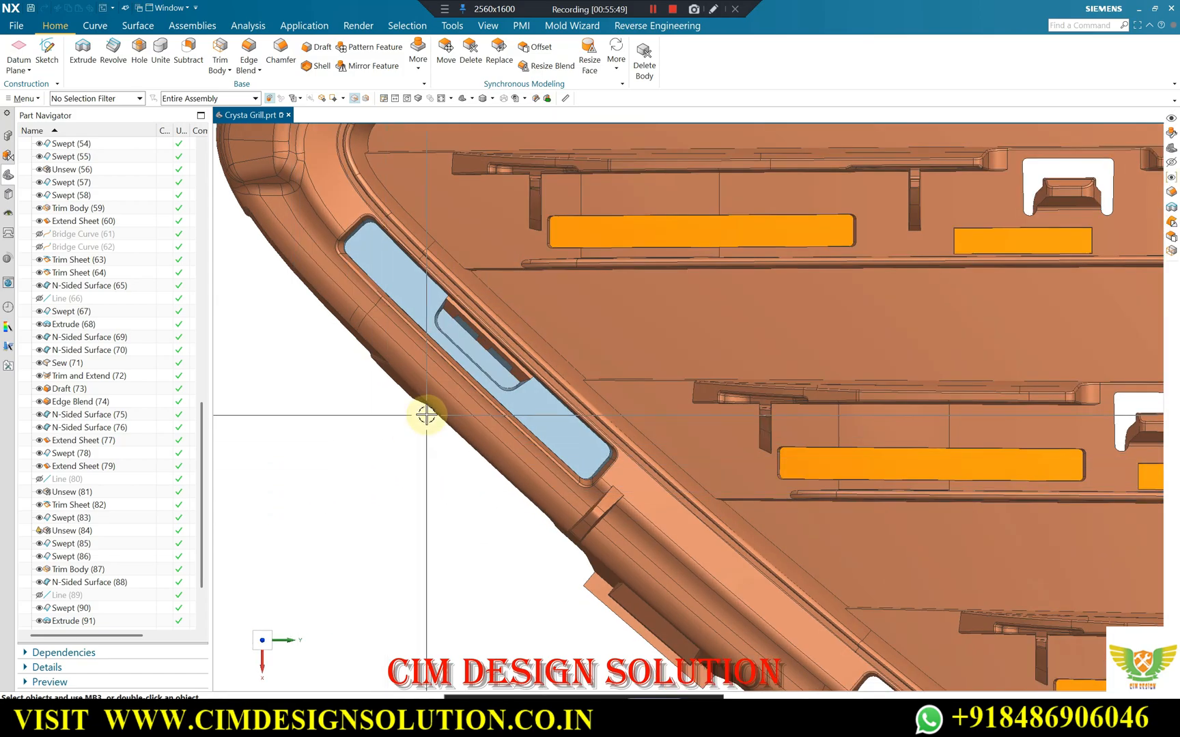
pyautogui.scroll(-5, 426, 414)
pyautogui.moveTo(493, 417); pyautogui.dragTo(454, 404, button='middle')
pyautogui.scroll(-3, 454, 410)
pyautogui.moveTo(641, 392); pyautogui.dragTo(637, 467, button='middle')
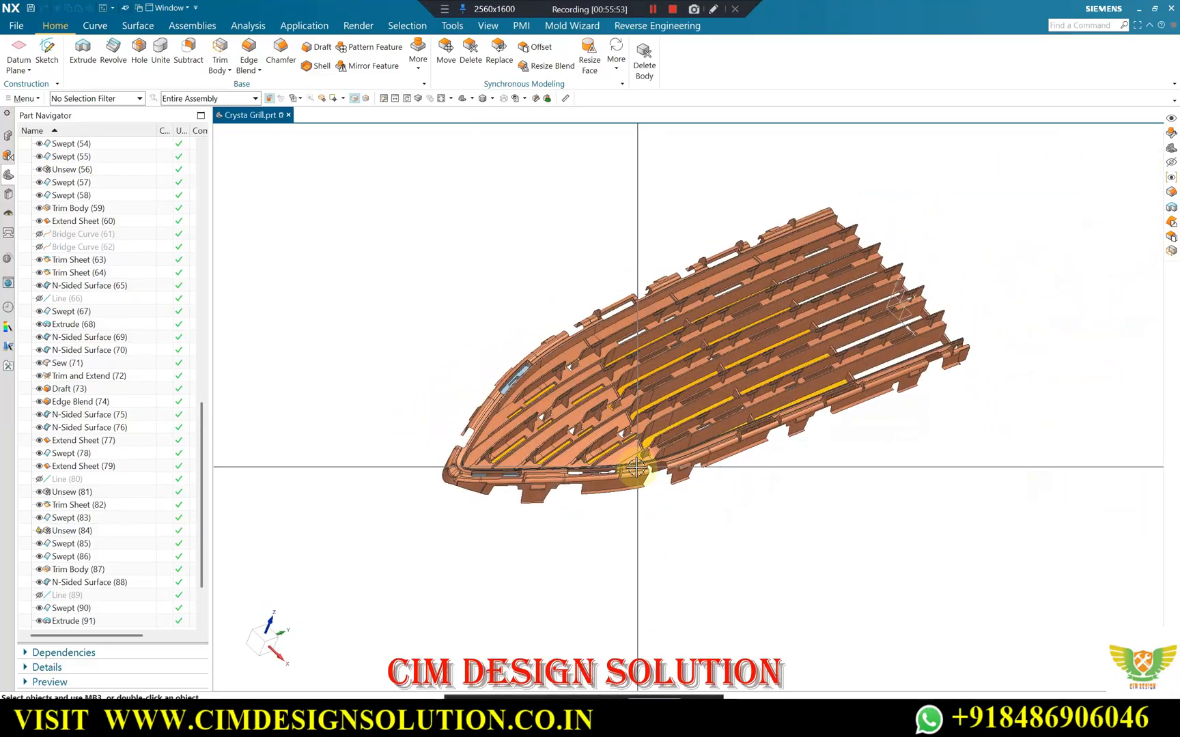
pyautogui.scroll(2, 580, 477)
pyautogui.moveTo(574, 513); pyautogui.dragTo(553, 521, button='middle')
pyautogui.moveTo(700, 372); pyautogui.dragTo(694, 398, button='middle')
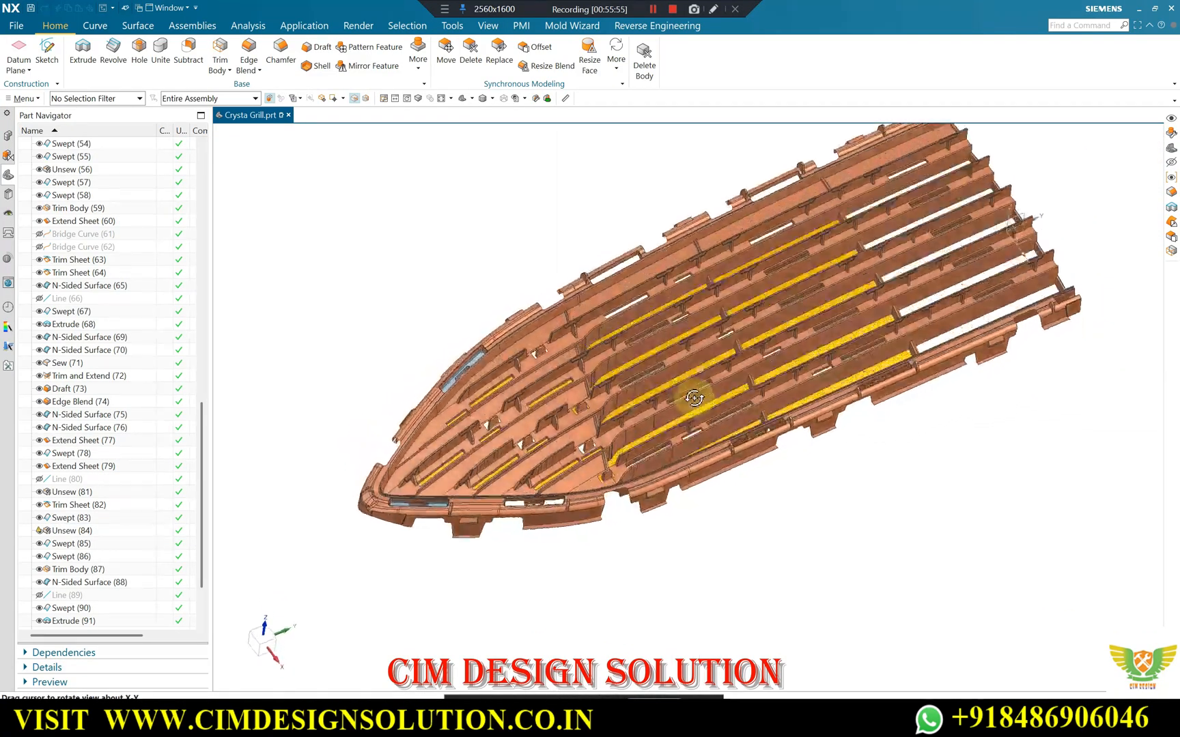
pyautogui.scroll(6, 689, 469)
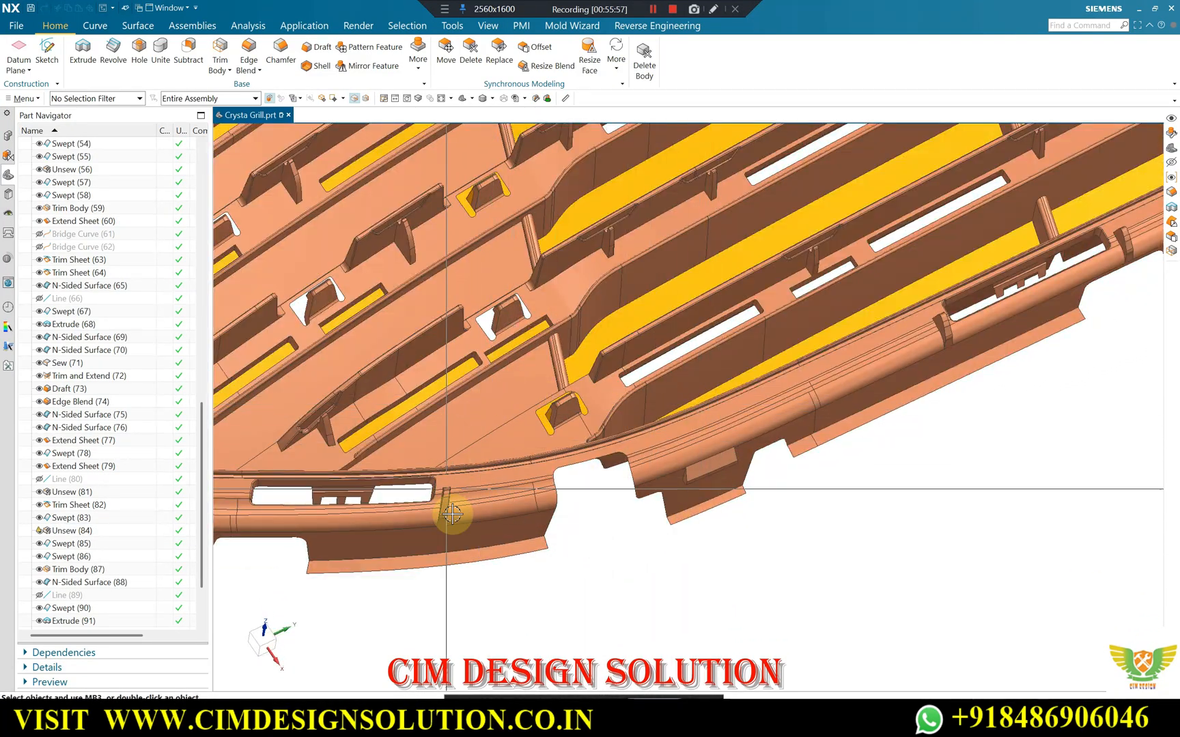
pyautogui.scroll(-4, 594, 489)
pyautogui.scroll(3, 795, 388)
pyautogui.scroll(-3, 806, 359)
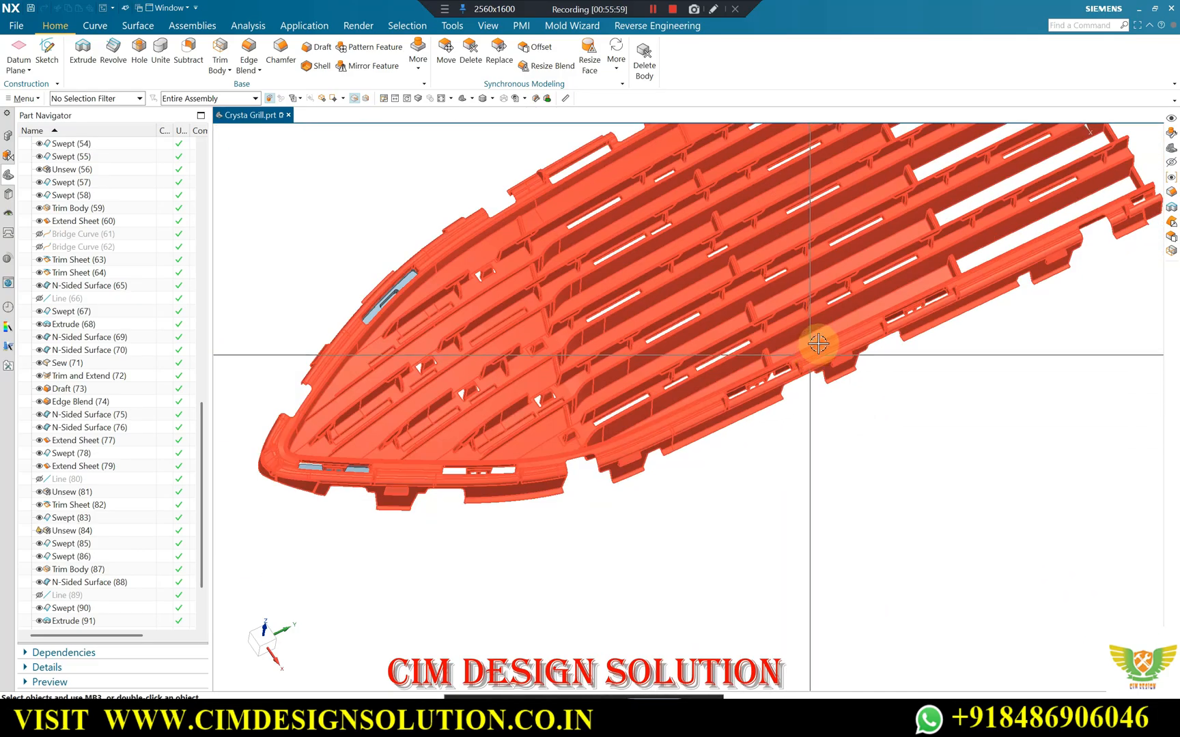
pyautogui.scroll(-3, 816, 338)
pyautogui.moveTo(858, 395); pyautogui.dragTo(733, 408, button='middle')
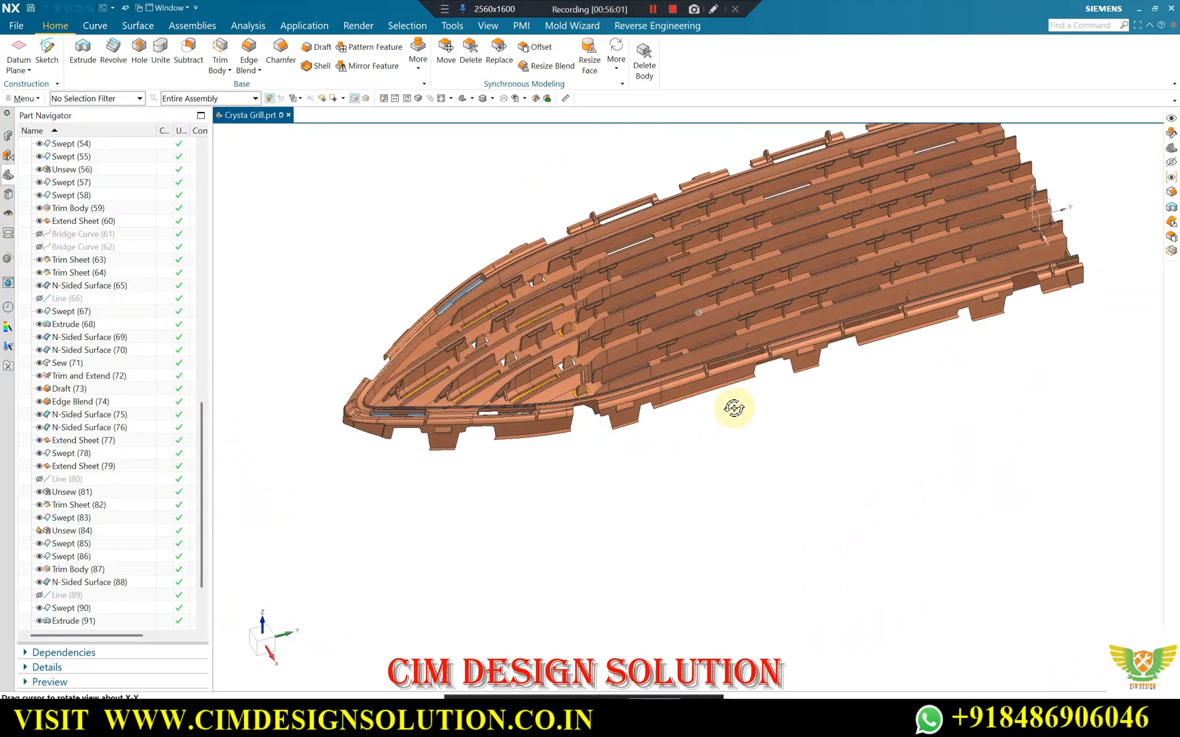
pyautogui.scroll(6, 409, 448)
pyautogui.scroll(-3, 645, 422)
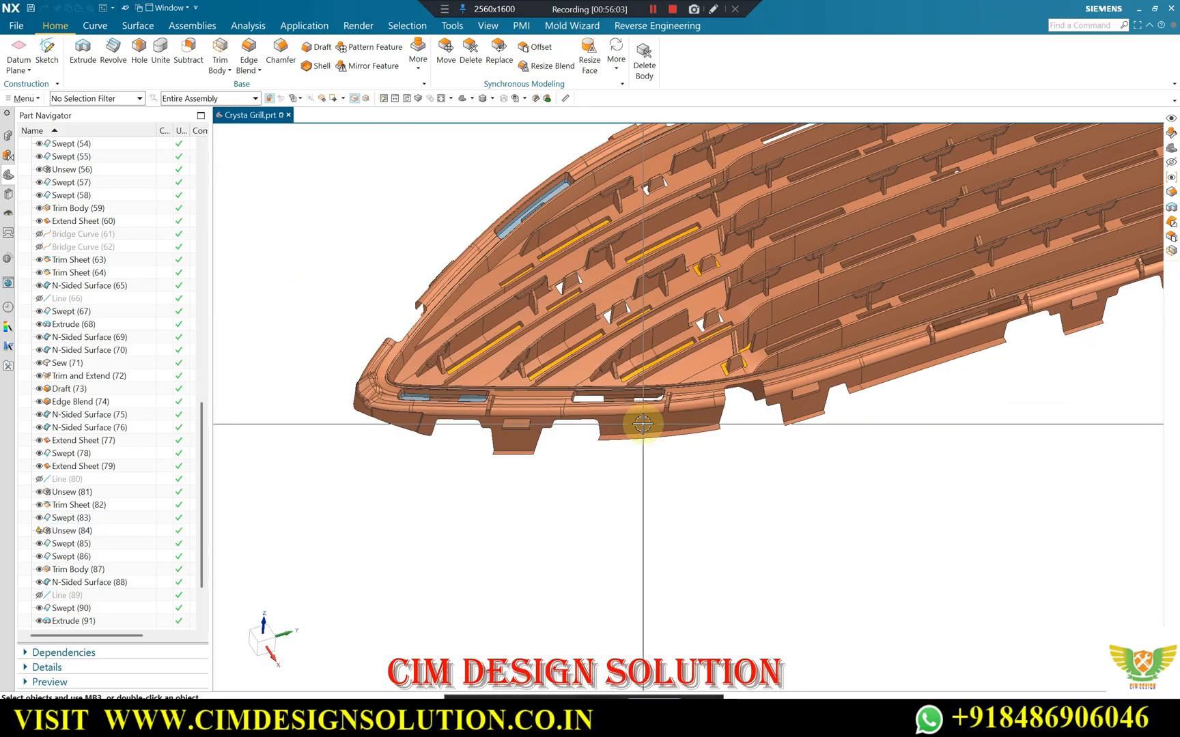
pyautogui.scroll(2, 689, 421)
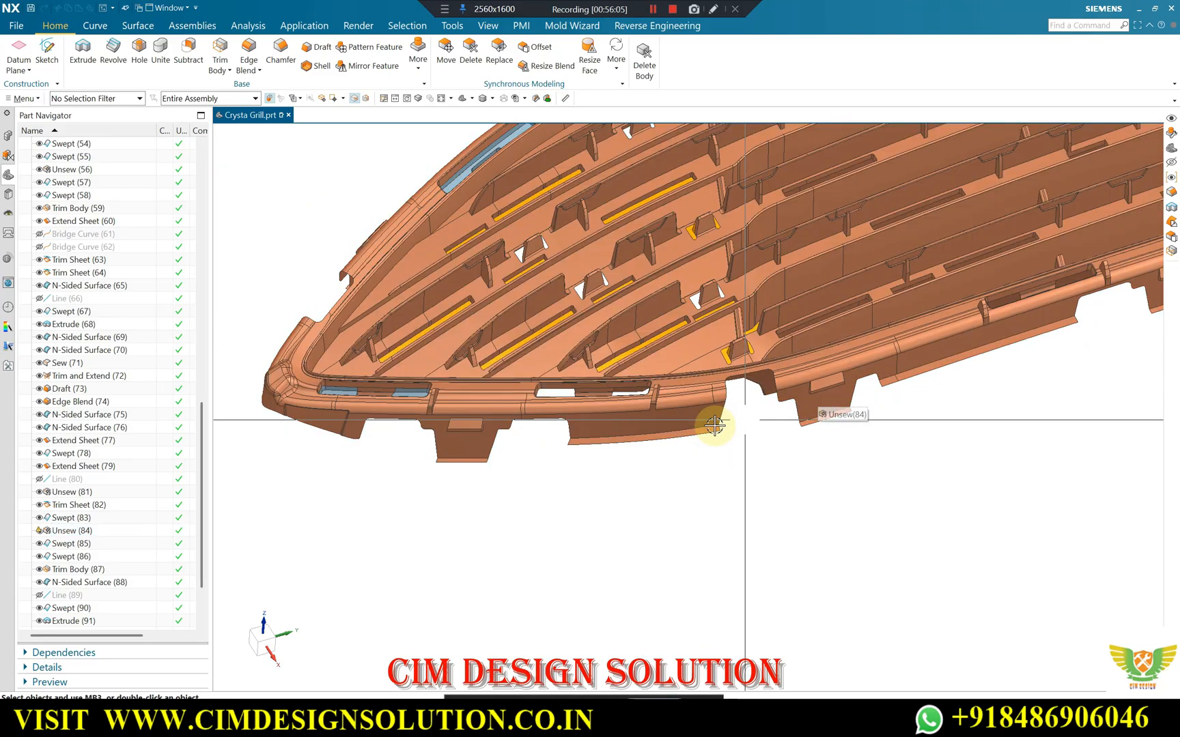
pyautogui.moveTo(348, 437); pyautogui.dragTo(424, 457, button='middle')
pyautogui.scroll(2, 464, 545)
pyautogui.moveTo(492, 527); pyautogui.dragTo(531, 532, button='middle')
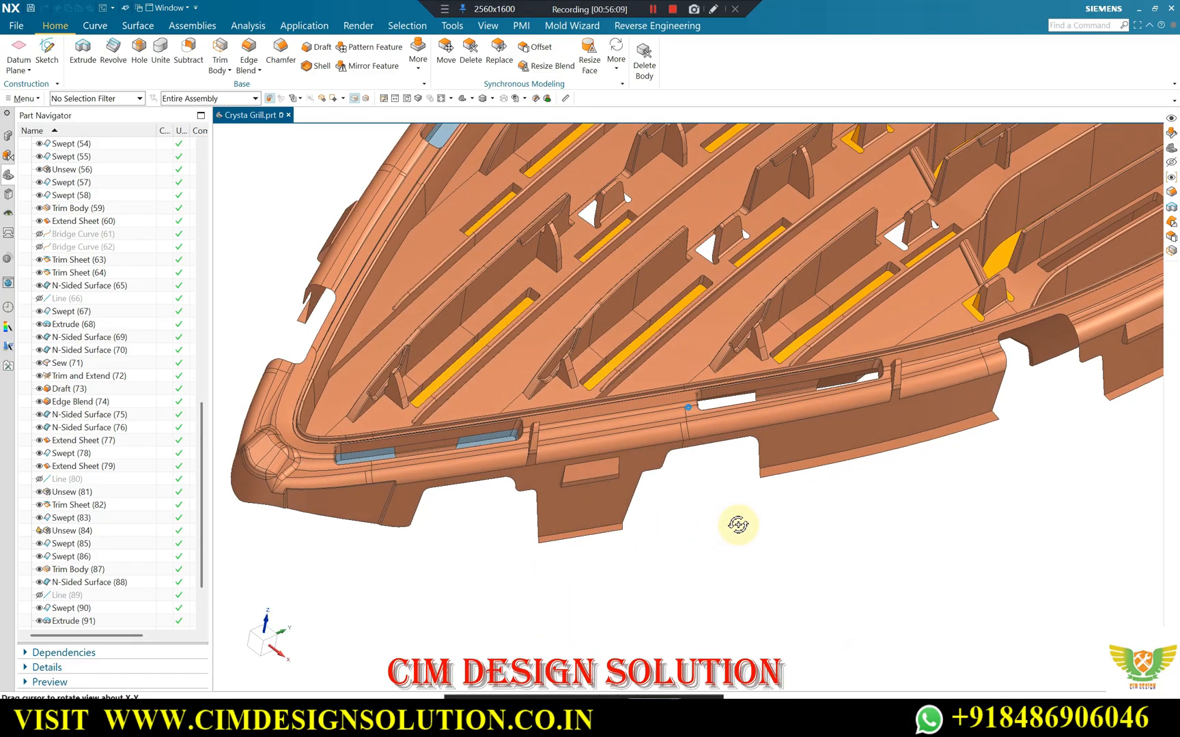
# Span the open notch in the outer skirt with two G1 tangent bridge curves joining the upper and lower edges of the neighbouring bottom lips.
pyautogui.scroll(3, 740, 522)
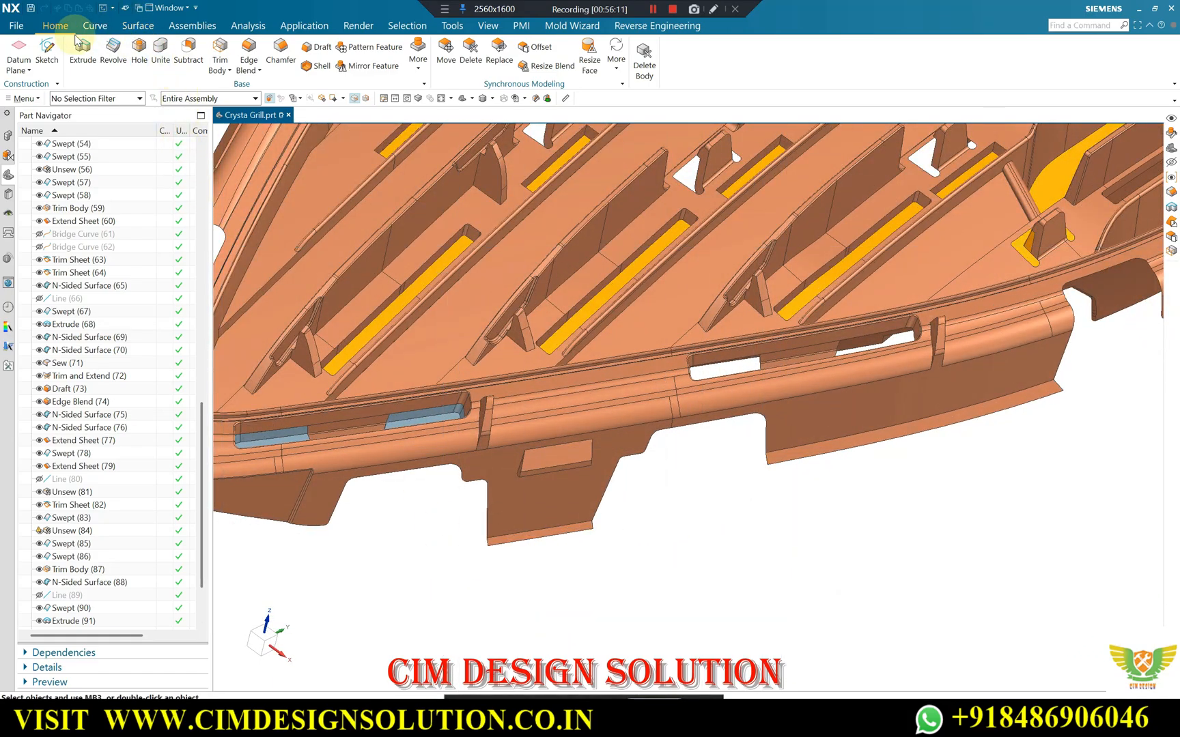
pyautogui.click(95, 25)
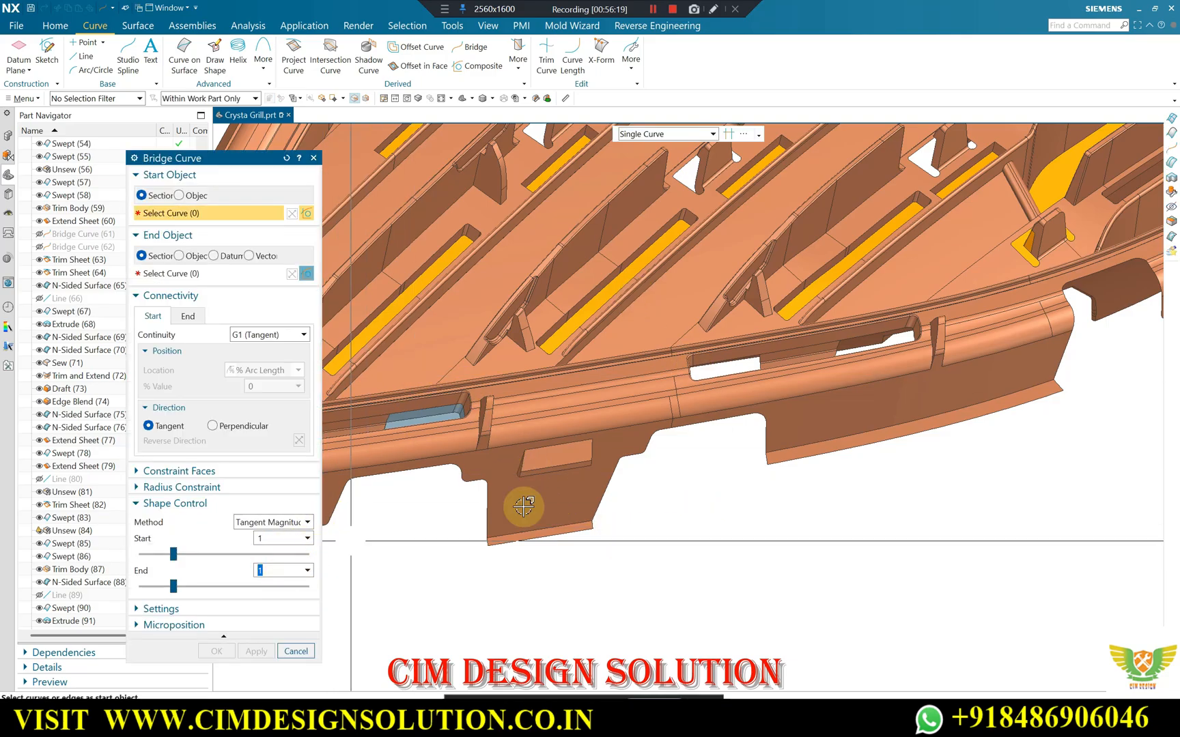
pyautogui.scroll(2, 560, 530)
pyautogui.click(516, 535)
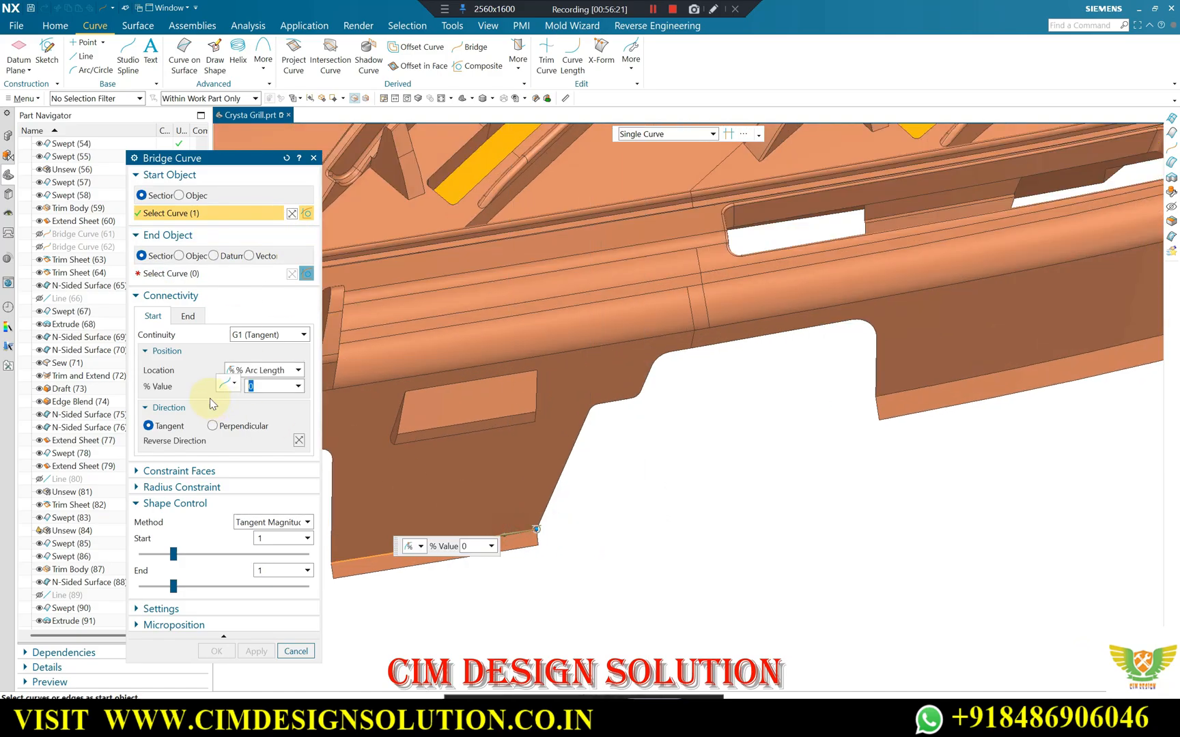
pyautogui.click(927, 386)
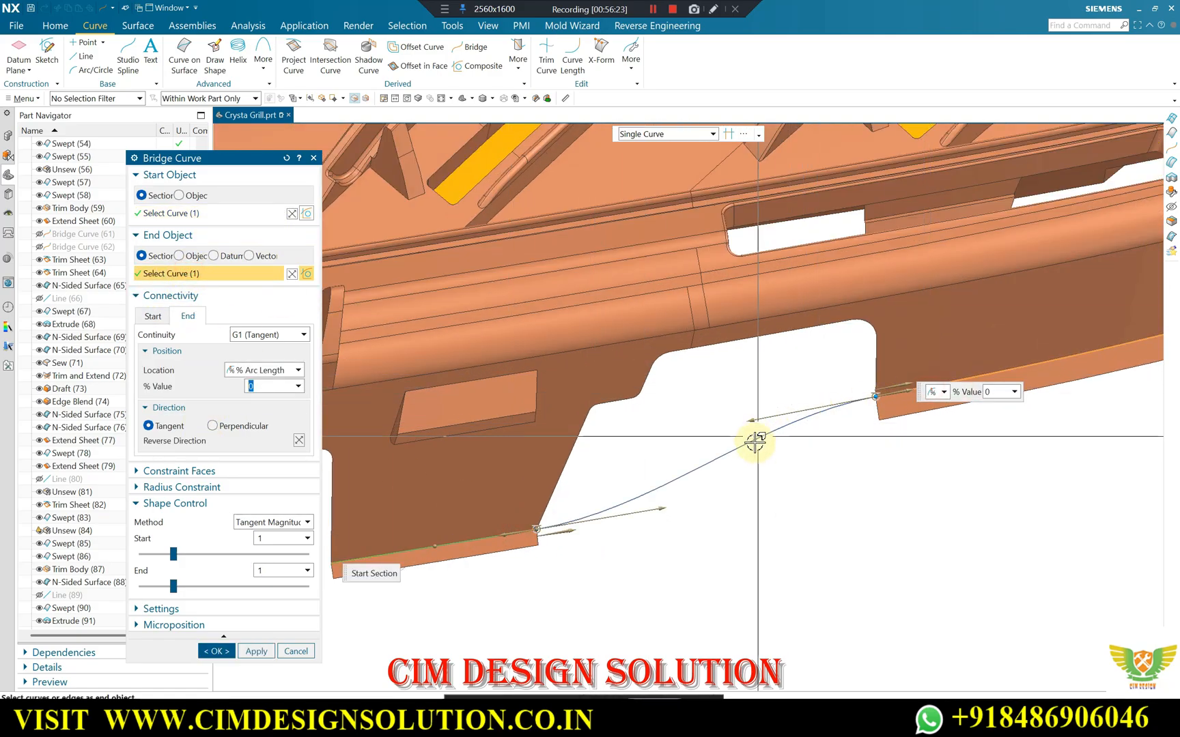
pyautogui.click(263, 652)
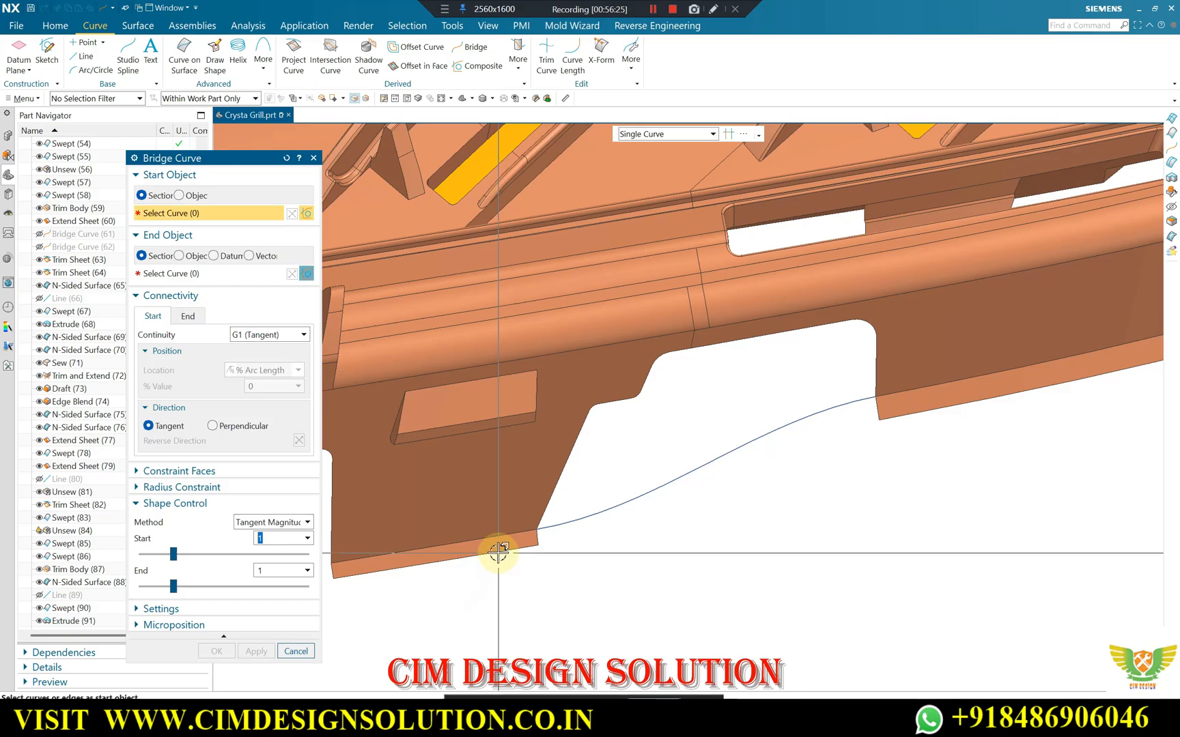
pyautogui.click(906, 418)
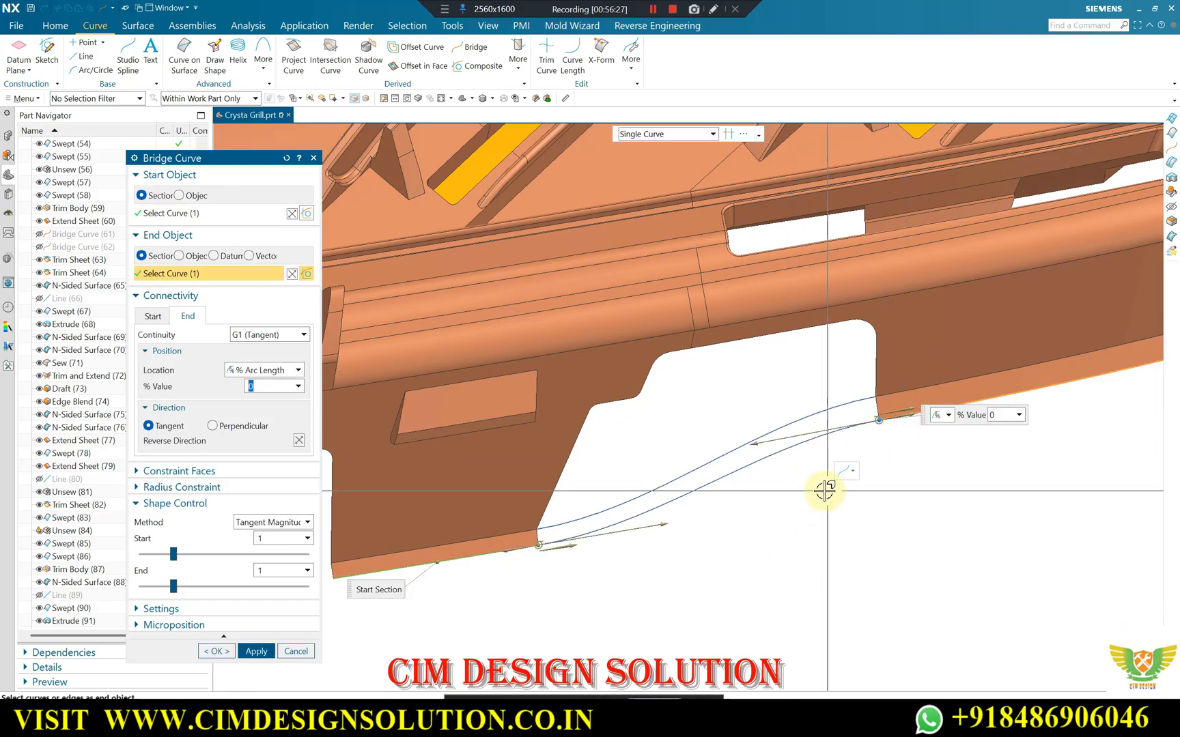
pyautogui.middleClick(824, 488)
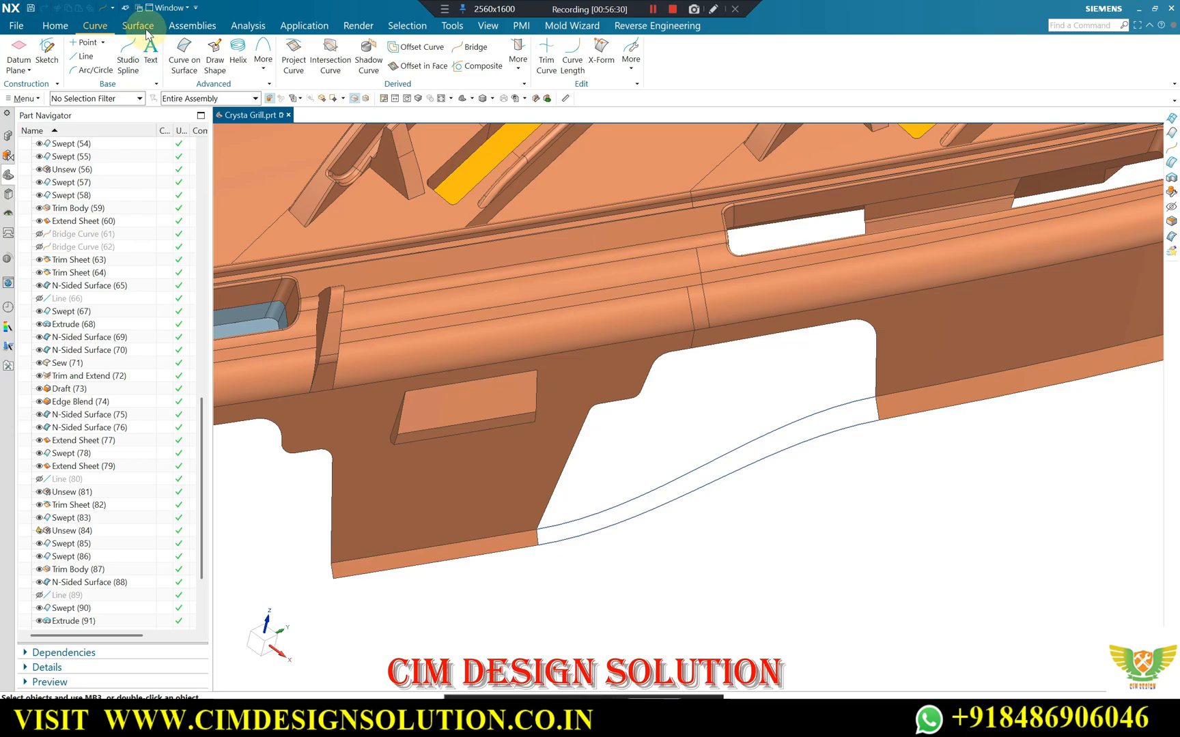
pyautogui.click(146, 31)
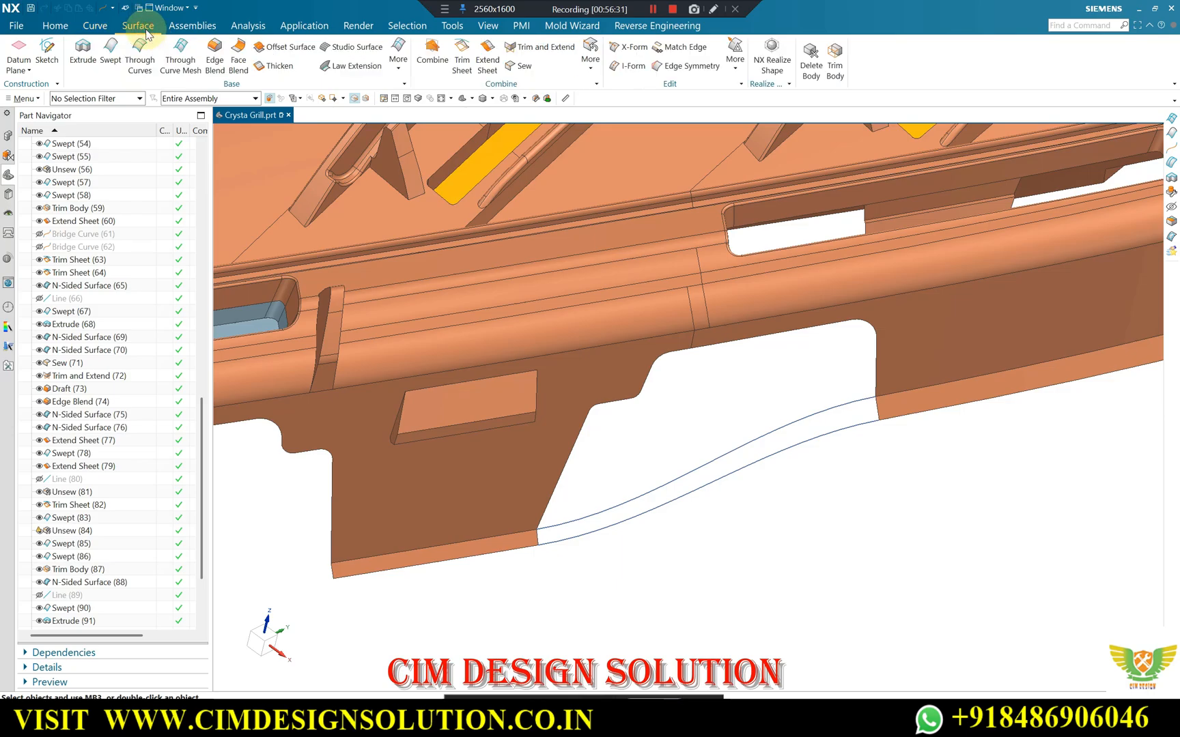
pyautogui.click(398, 54)
pyautogui.click(183, 58)
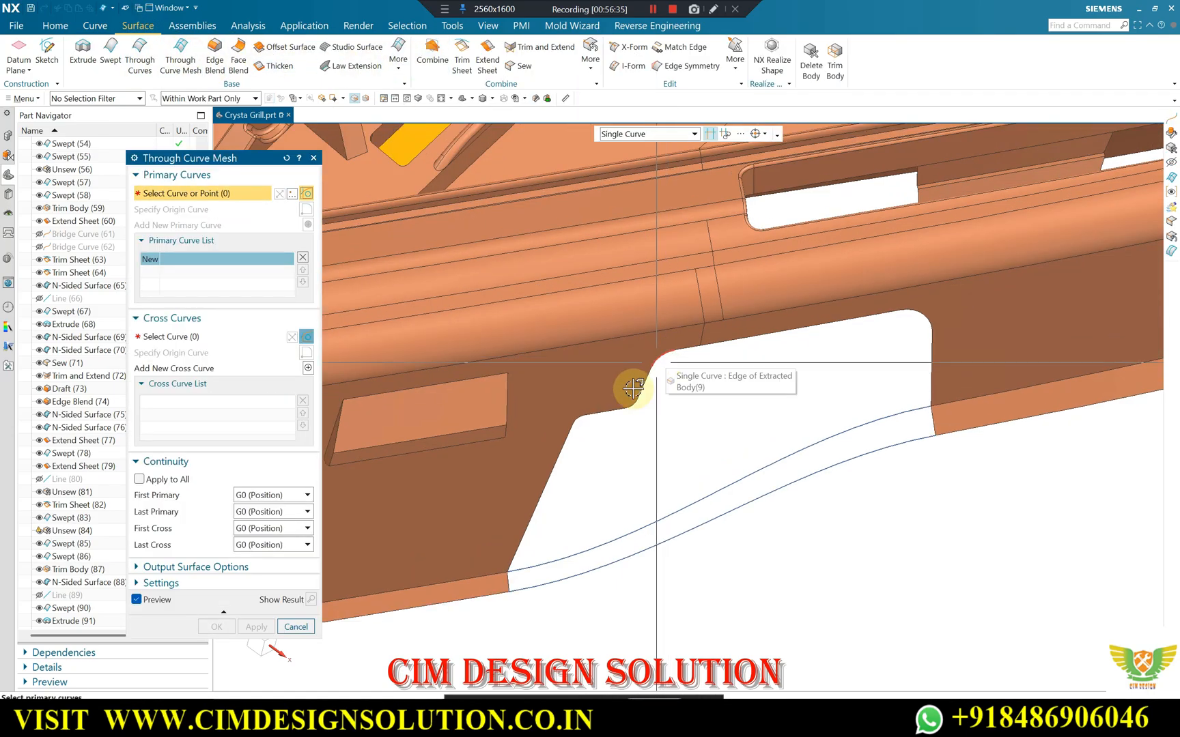
pyautogui.scroll(3, 662, 369)
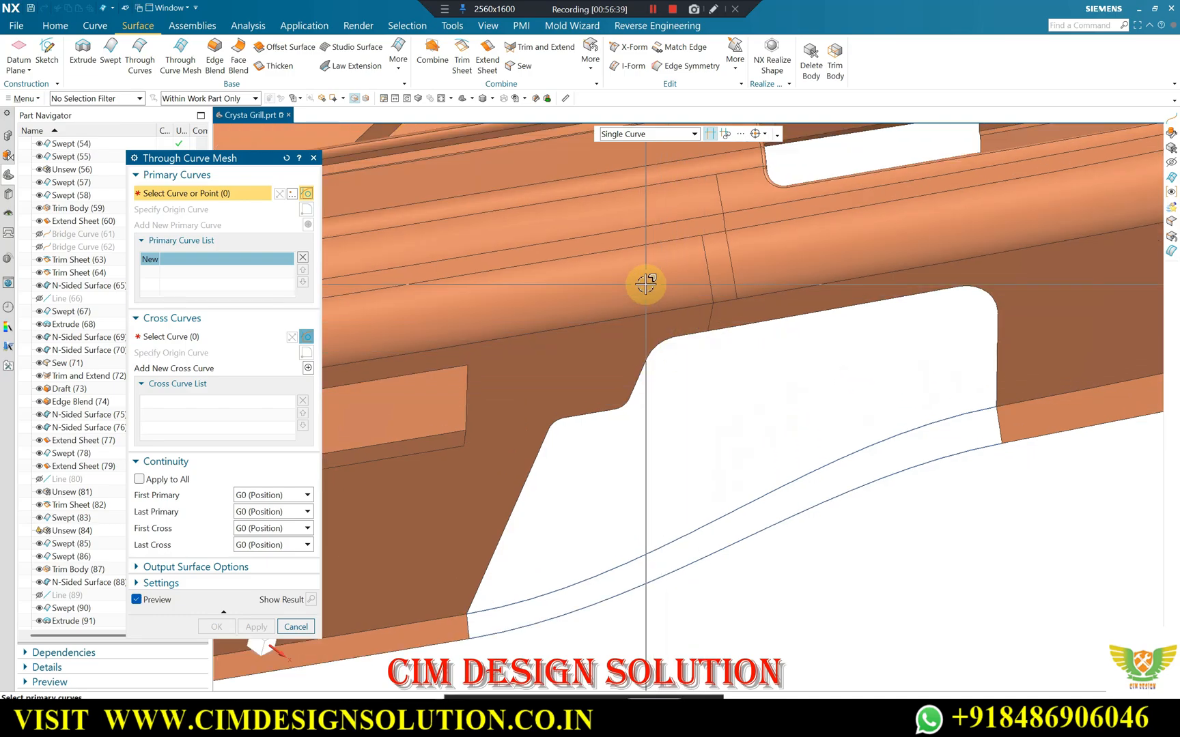
pyautogui.press('Escape')
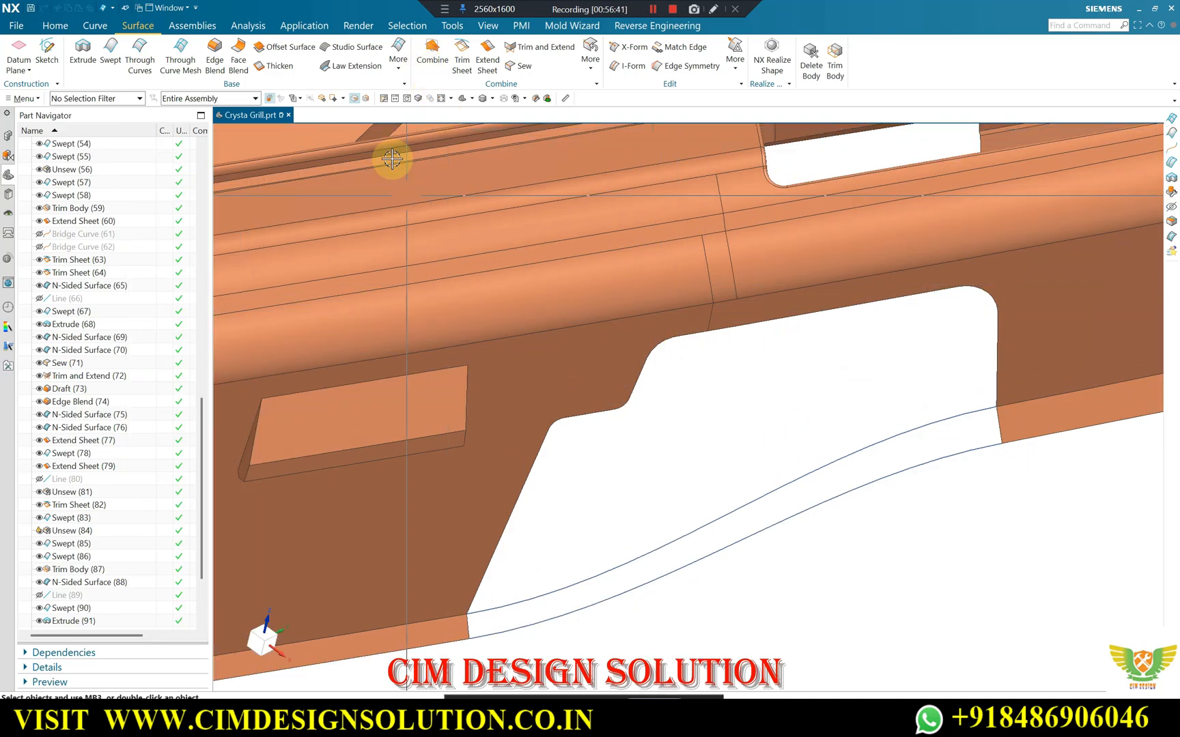
# Close the skirt notch with a Fill Surface bounded by the notch edges at G1 and the upper bridge curve at G0.
pyautogui.click(399, 61)
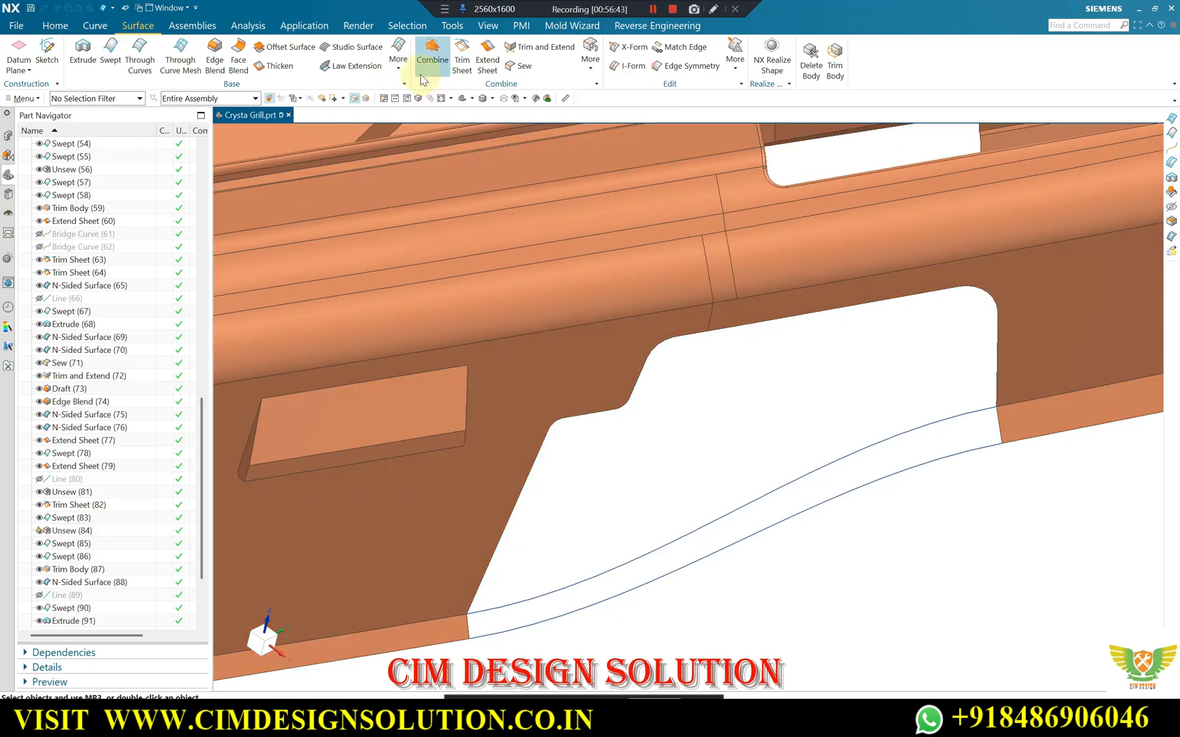
pyautogui.click(399, 56)
pyautogui.click(421, 102)
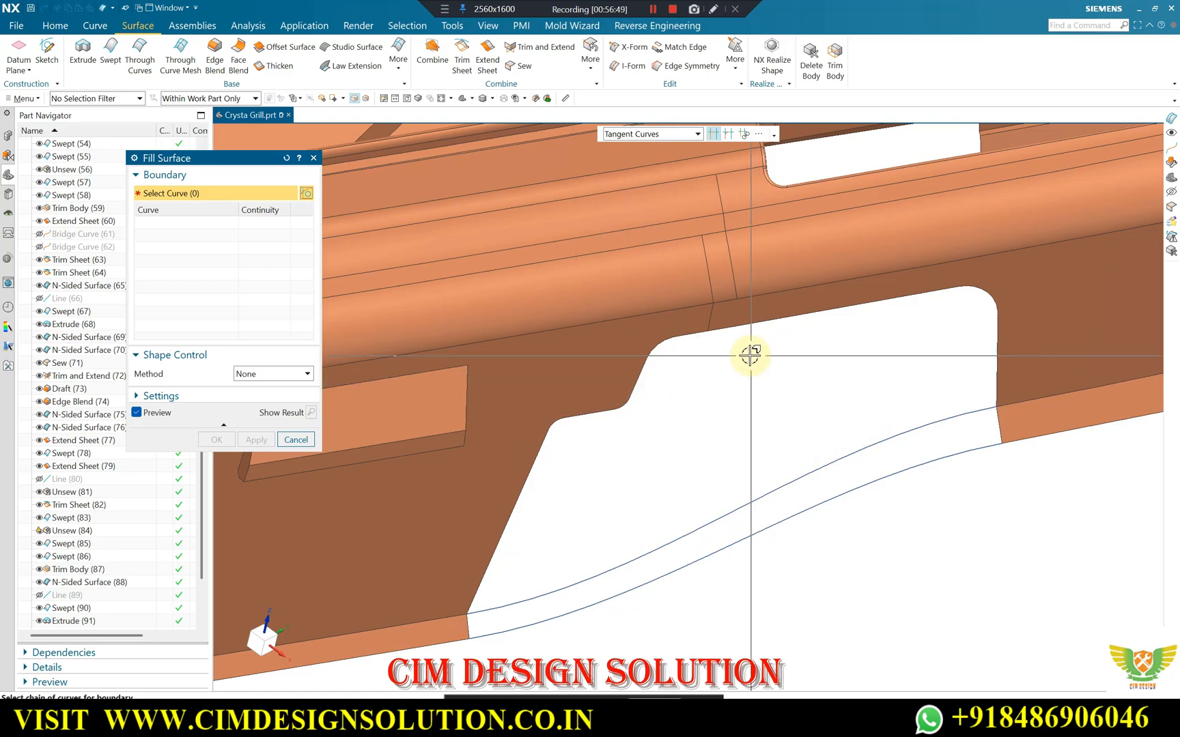
pyautogui.click(699, 142)
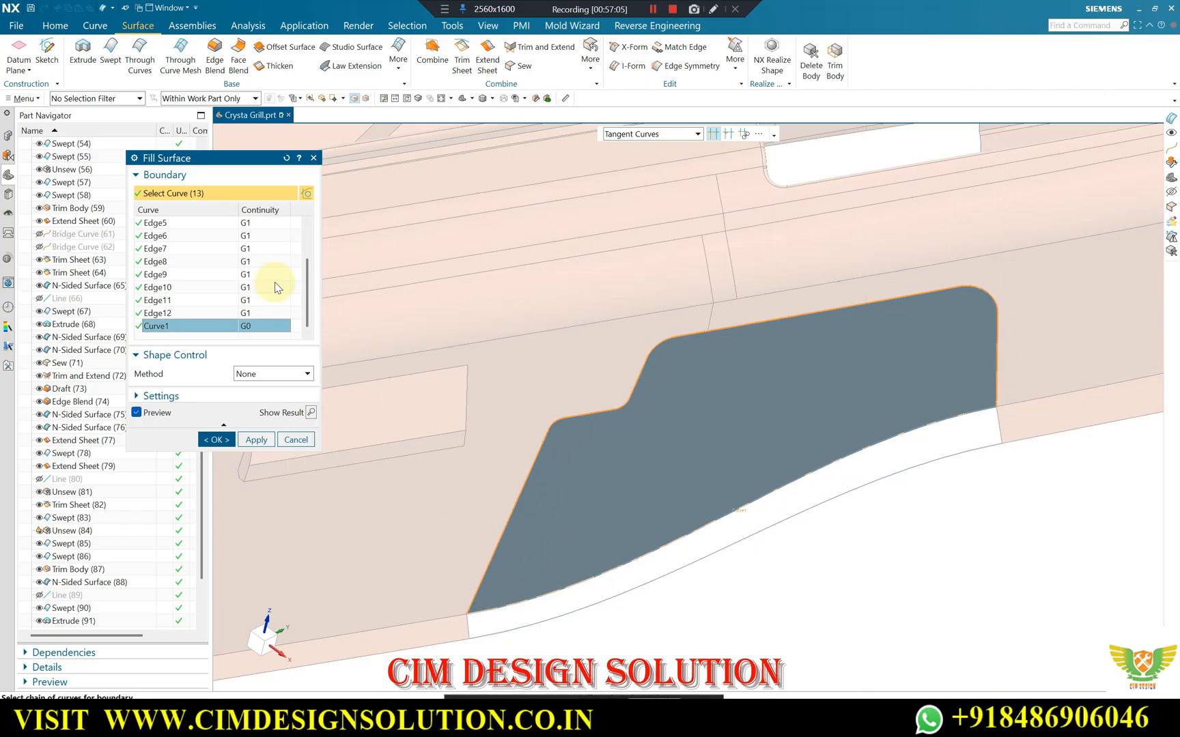
pyautogui.click(252, 438)
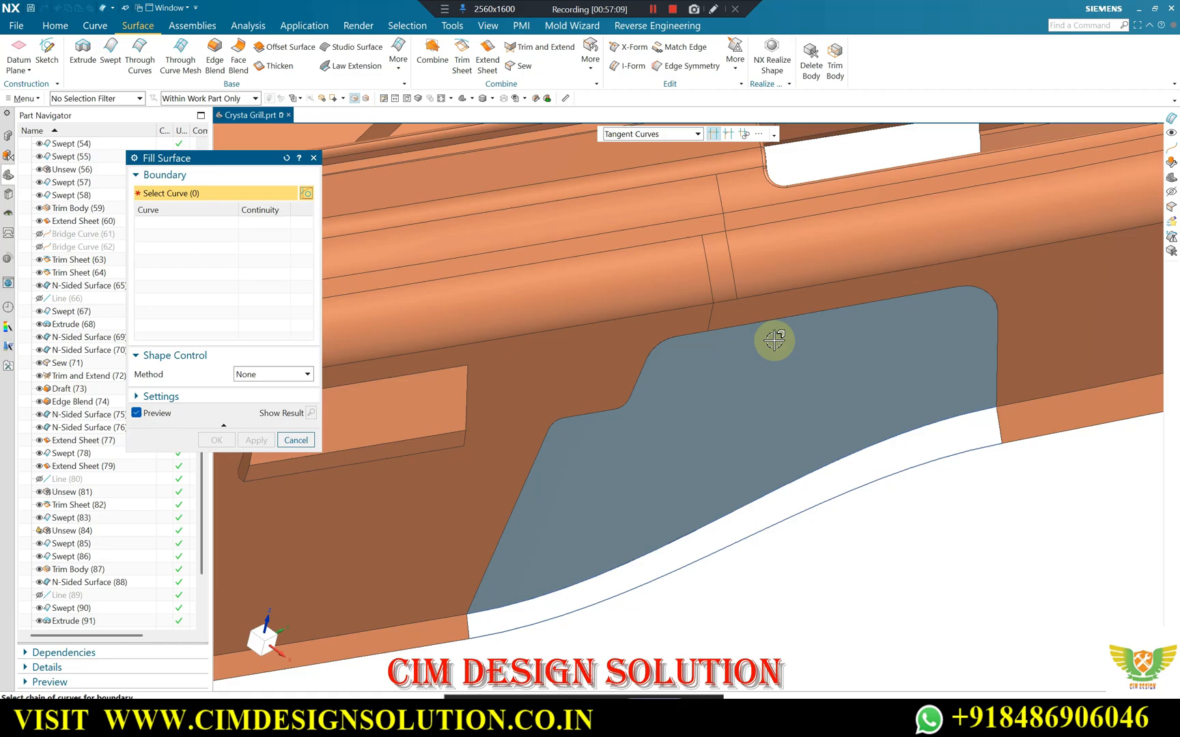
pyautogui.moveTo(773, 343); pyautogui.dragTo(850, 295, button='middle')
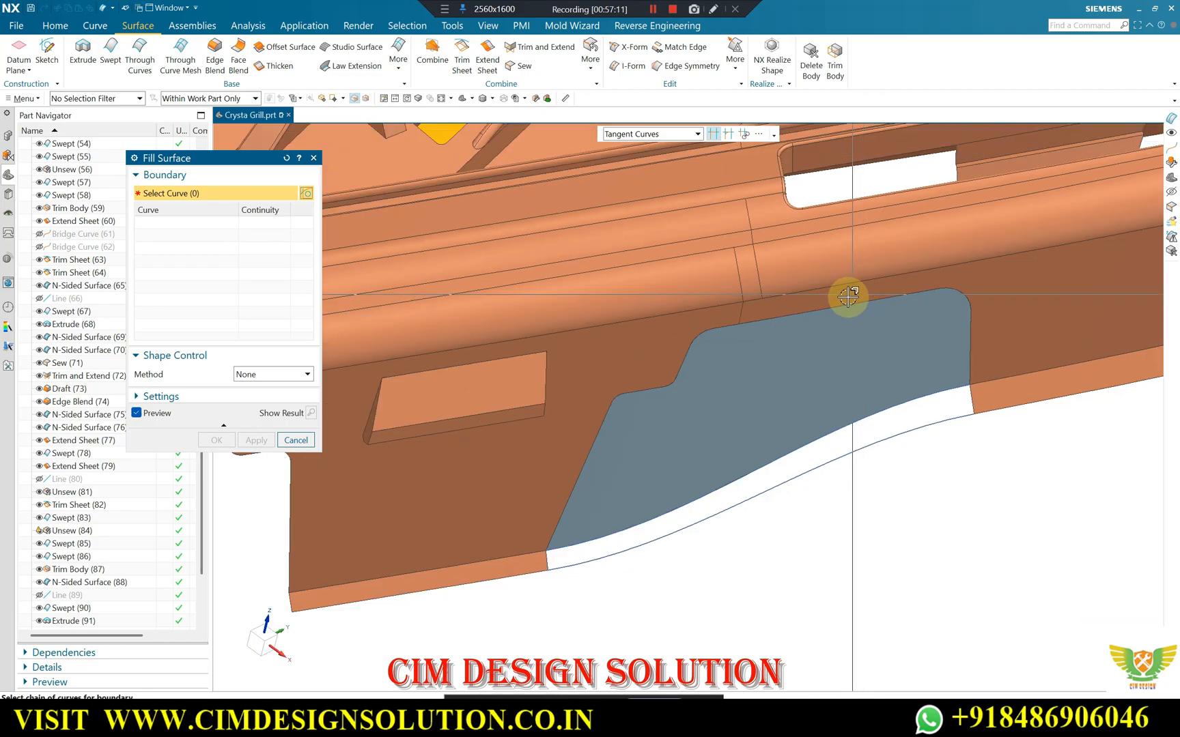
pyautogui.press('Escape')
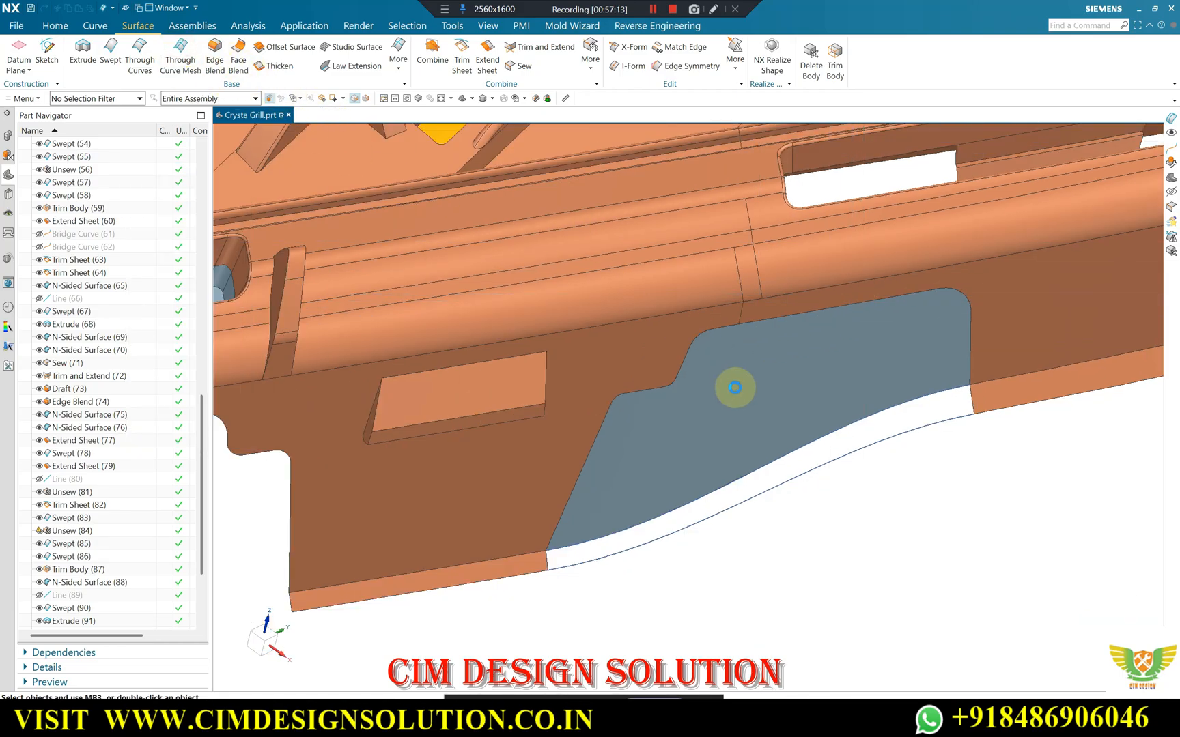
# Close the skirt's bottom lip with a Through Curve Mesh using both bridge curves as primaries and the lip's end edges as cross curves, all G0.
pyautogui.click(752, 474)
pyautogui.middleClick(823, 474)
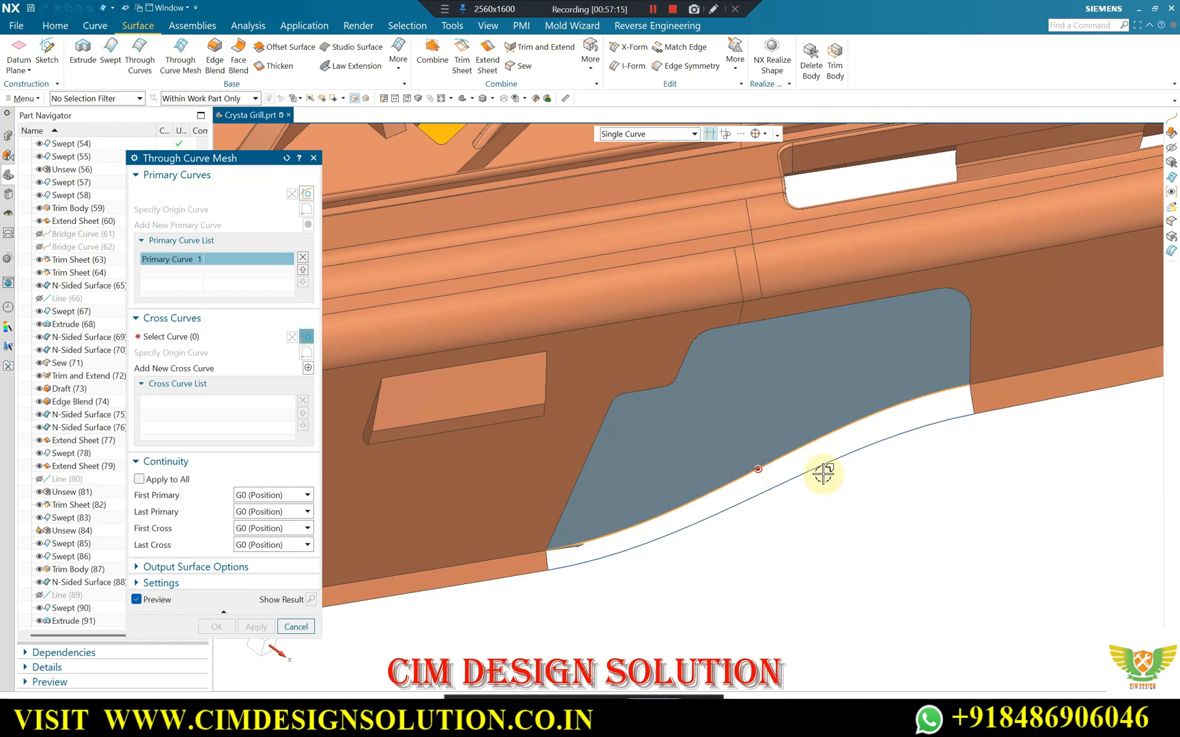
pyautogui.click(822, 471)
pyautogui.click(179, 337)
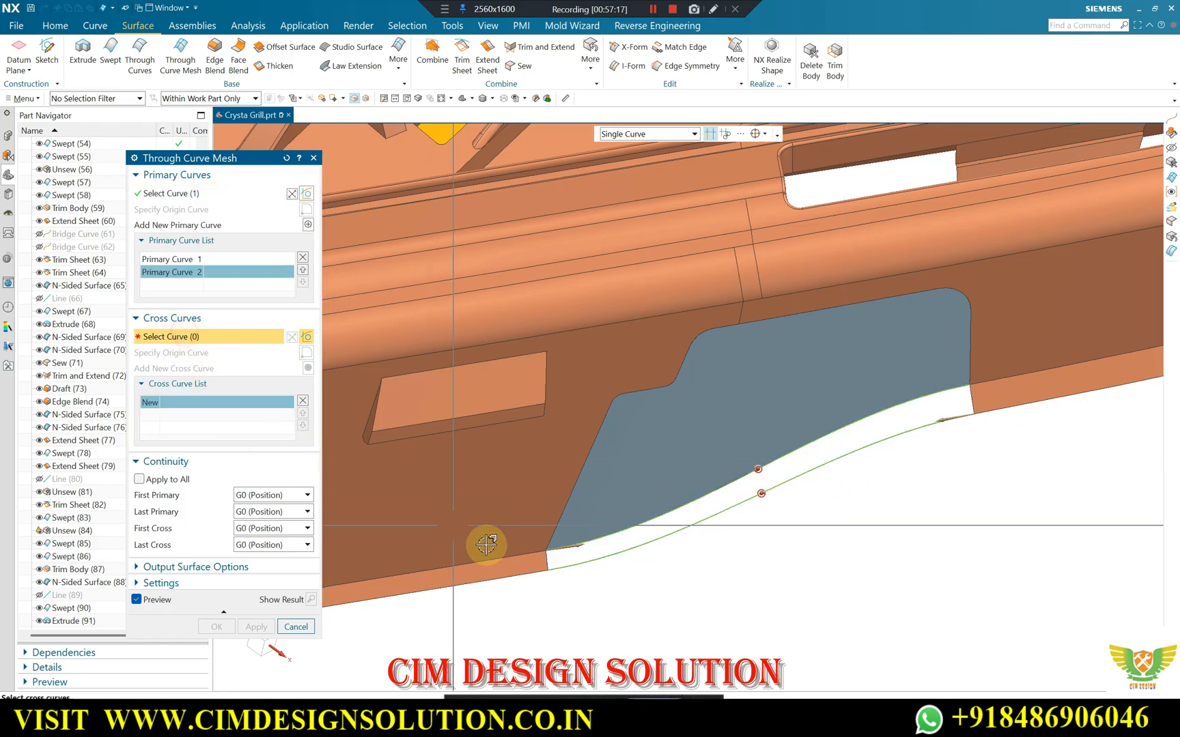
pyautogui.click(546, 557)
pyautogui.middleClick(501, 377)
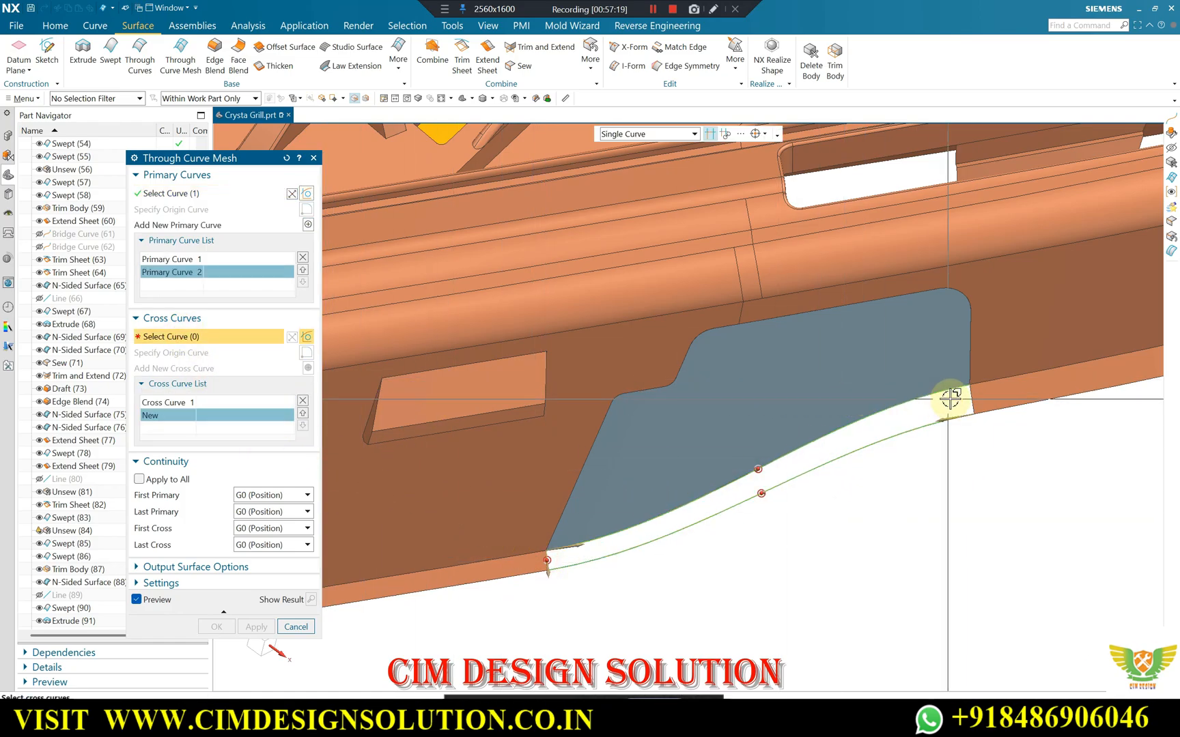
pyautogui.click(951, 398)
pyautogui.click(217, 627)
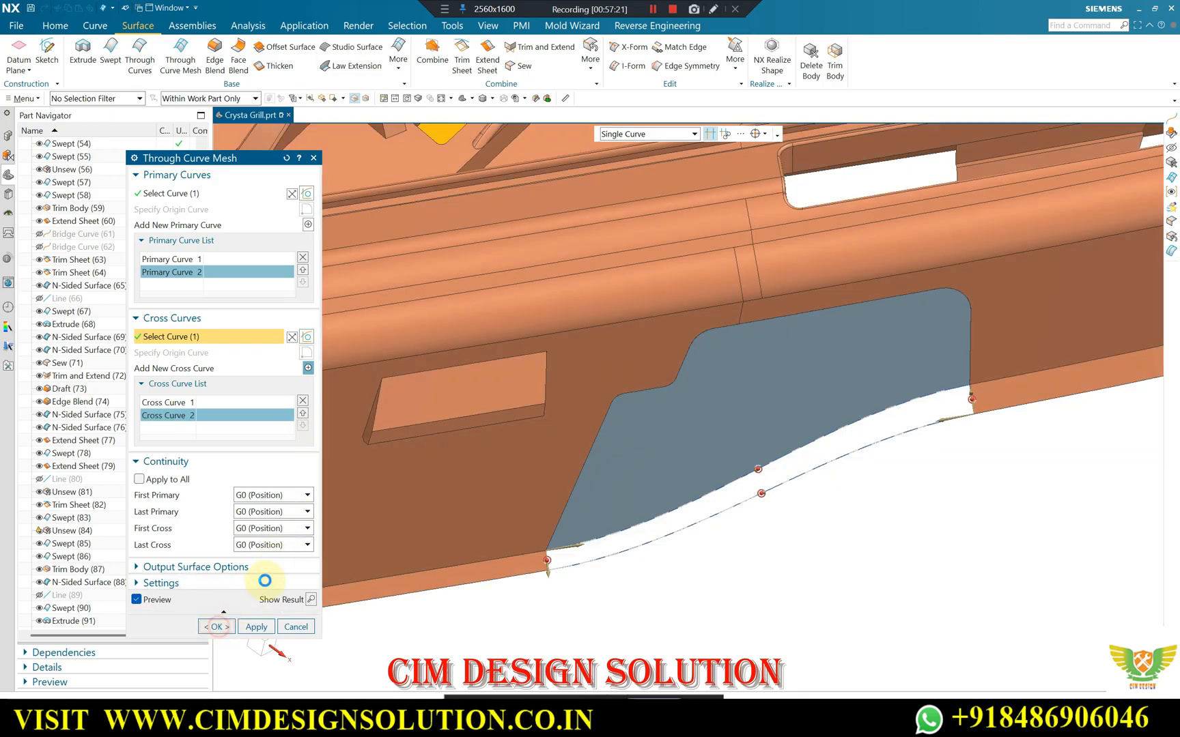
# Examine the patched skirt lip and follow the outer skirt along the front rim to the next open notch.
pyautogui.scroll(-5, 619, 364)
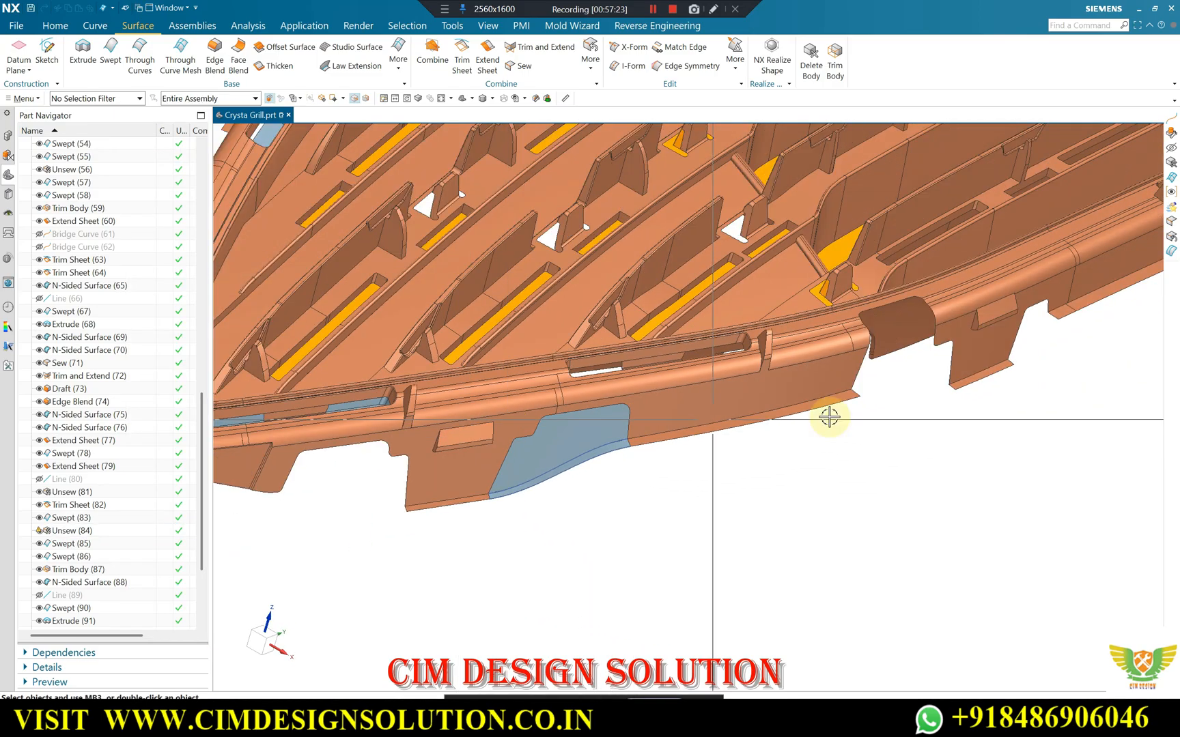
pyautogui.scroll(4, 837, 434)
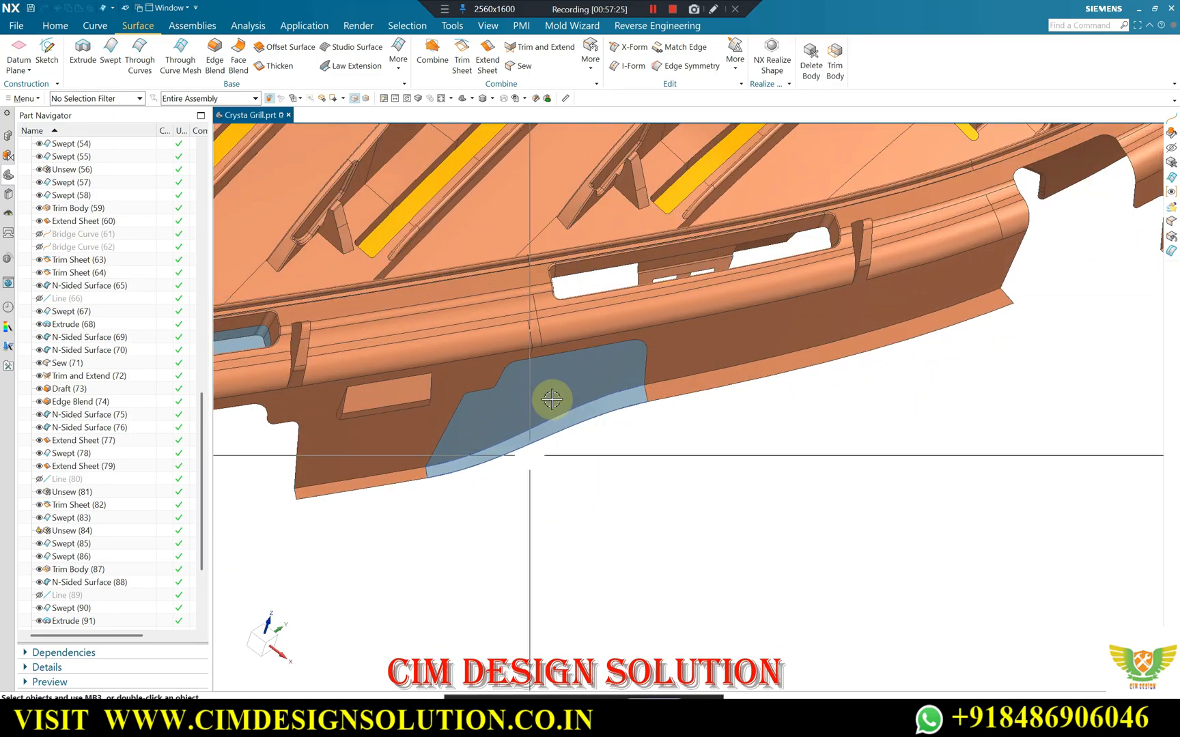
pyautogui.scroll(-1, 549, 419)
pyautogui.moveTo(677, 393); pyautogui.dragTo(600, 409, button='middle')
pyautogui.scroll(-3, 607, 396)
pyautogui.scroll(-1, 614, 393)
pyautogui.scroll(1, 754, 282)
pyautogui.scroll(2, 755, 282)
pyautogui.moveTo(755, 282); pyautogui.dragTo(740, 364, button='middle')
pyautogui.scroll(1, 736, 357)
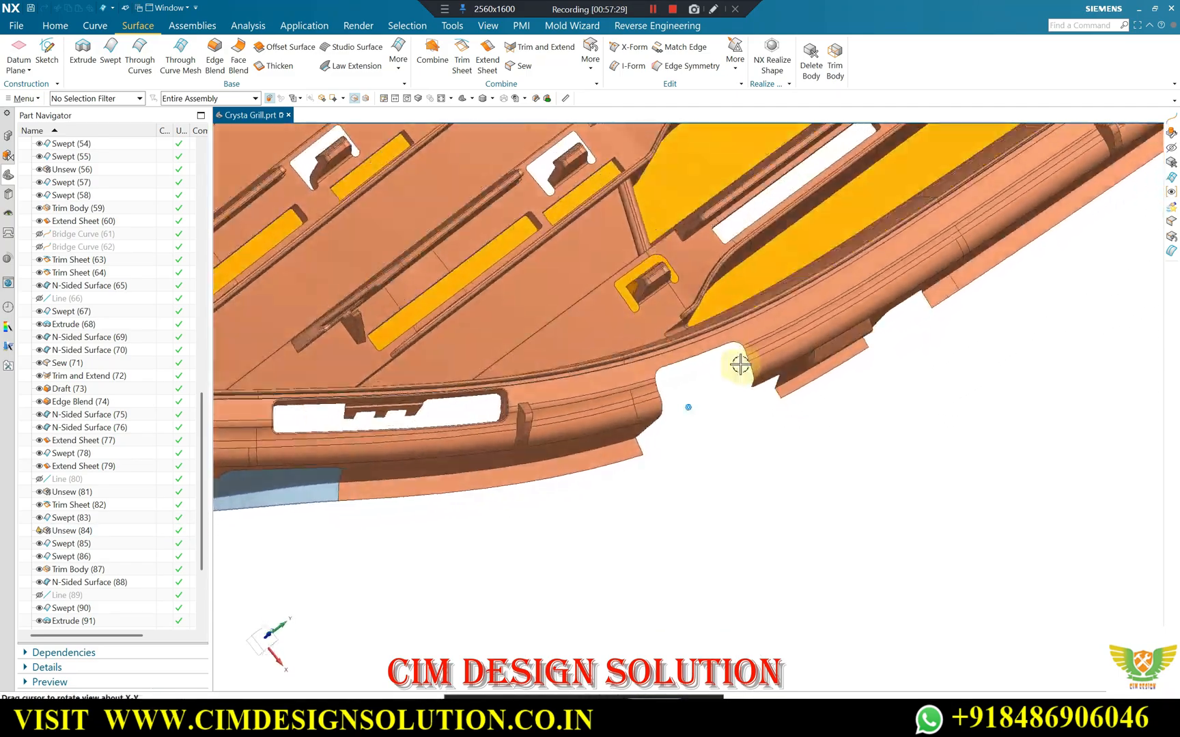
pyautogui.scroll(3, 784, 321)
pyautogui.scroll(-2, 632, 369)
pyautogui.scroll(2, 687, 276)
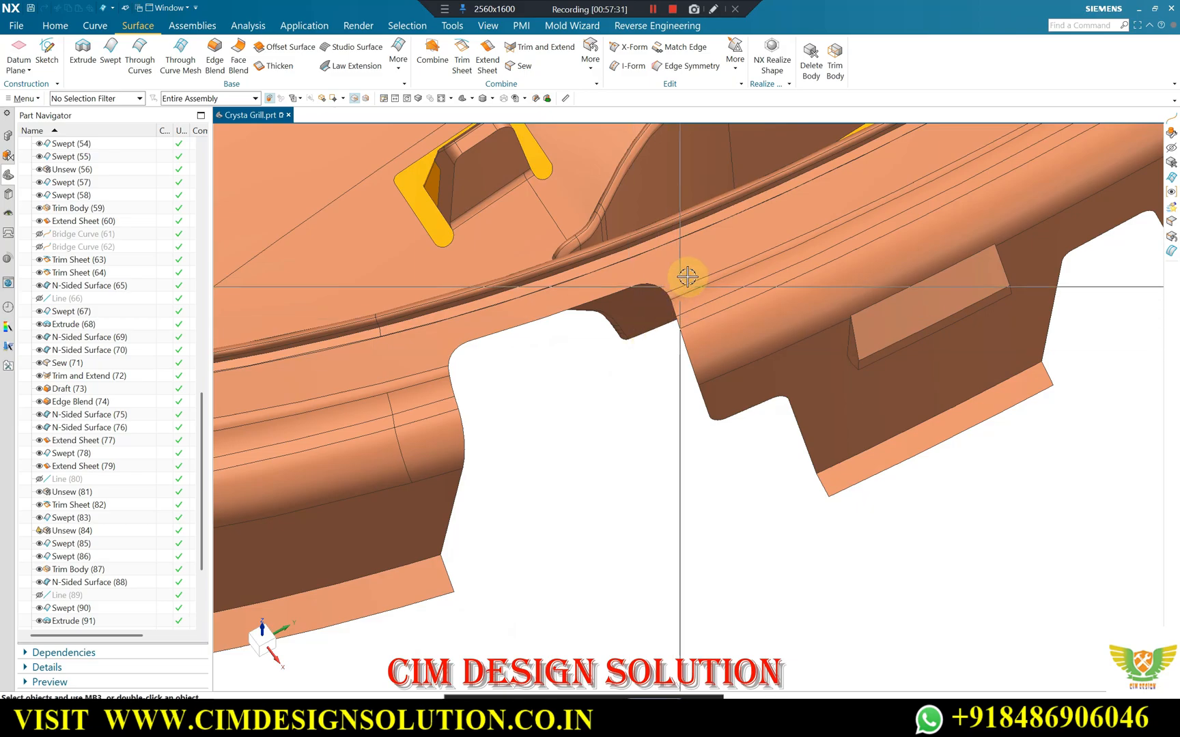
pyautogui.moveTo(602, 372); pyautogui.dragTo(646, 368, button='middle')
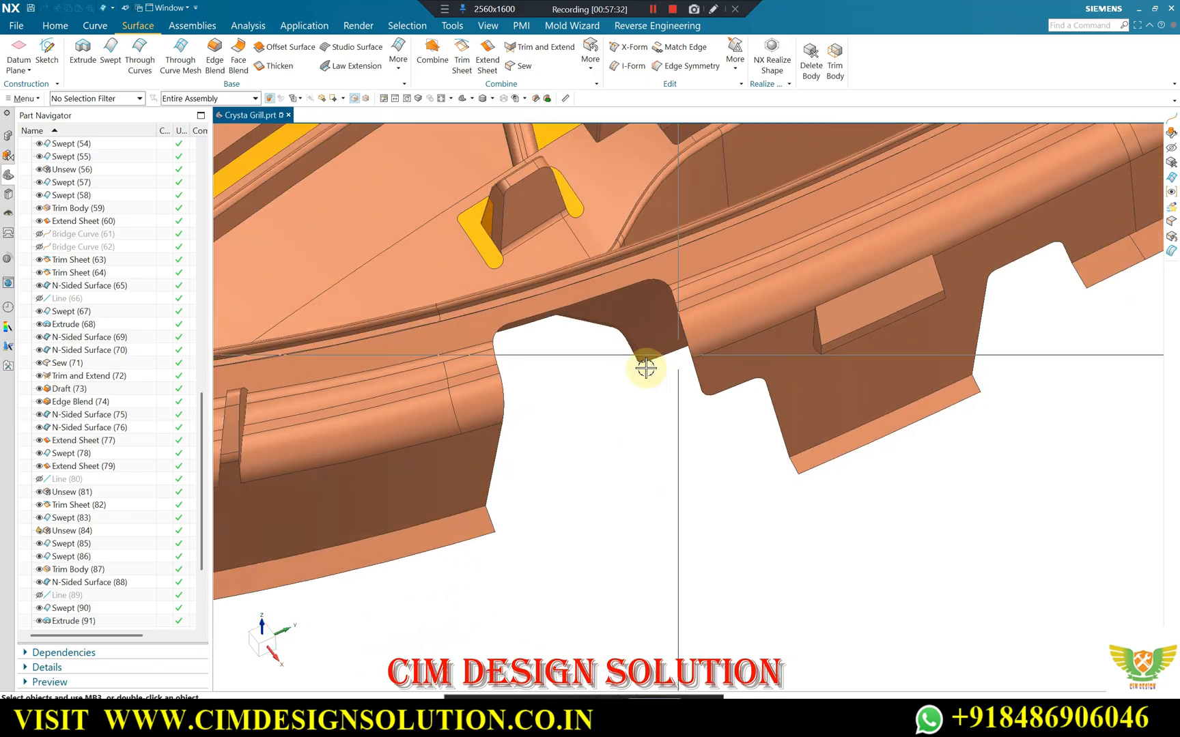
# Span the rim notch's bottom with two G1 tangent bridge curves joining the upper and lower edges of the neighbouring lips.
pyautogui.click(95, 27)
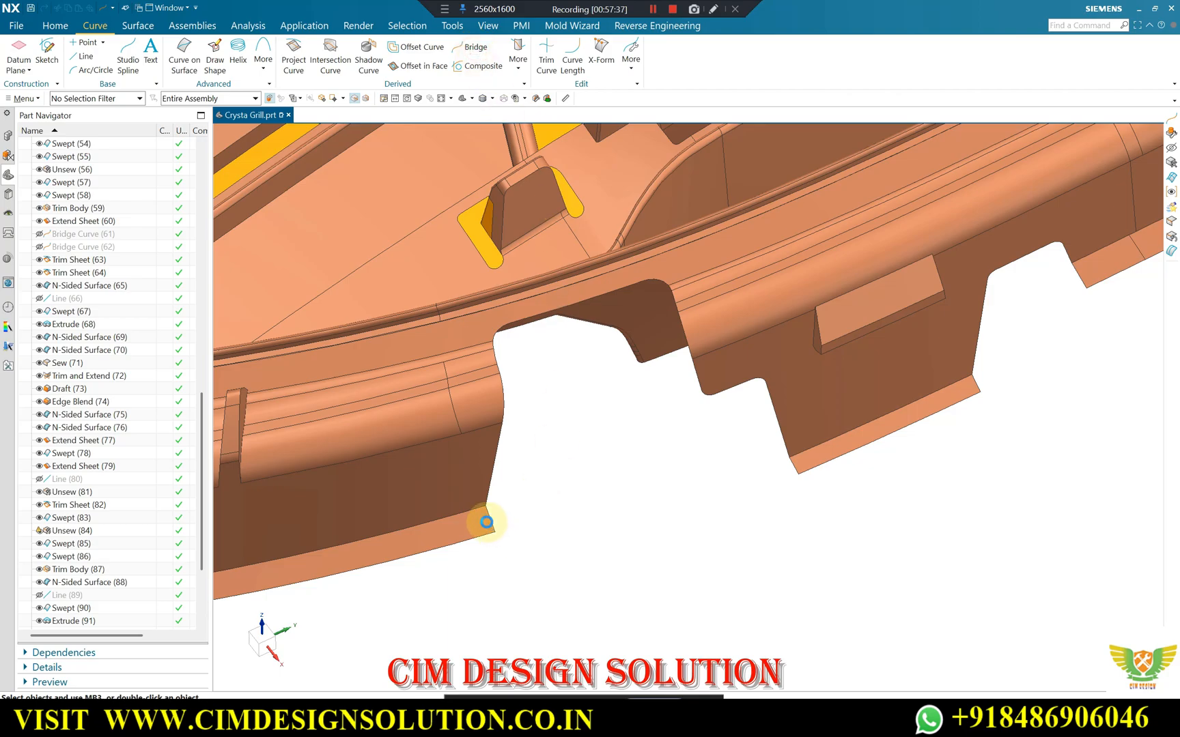
pyautogui.click(461, 512)
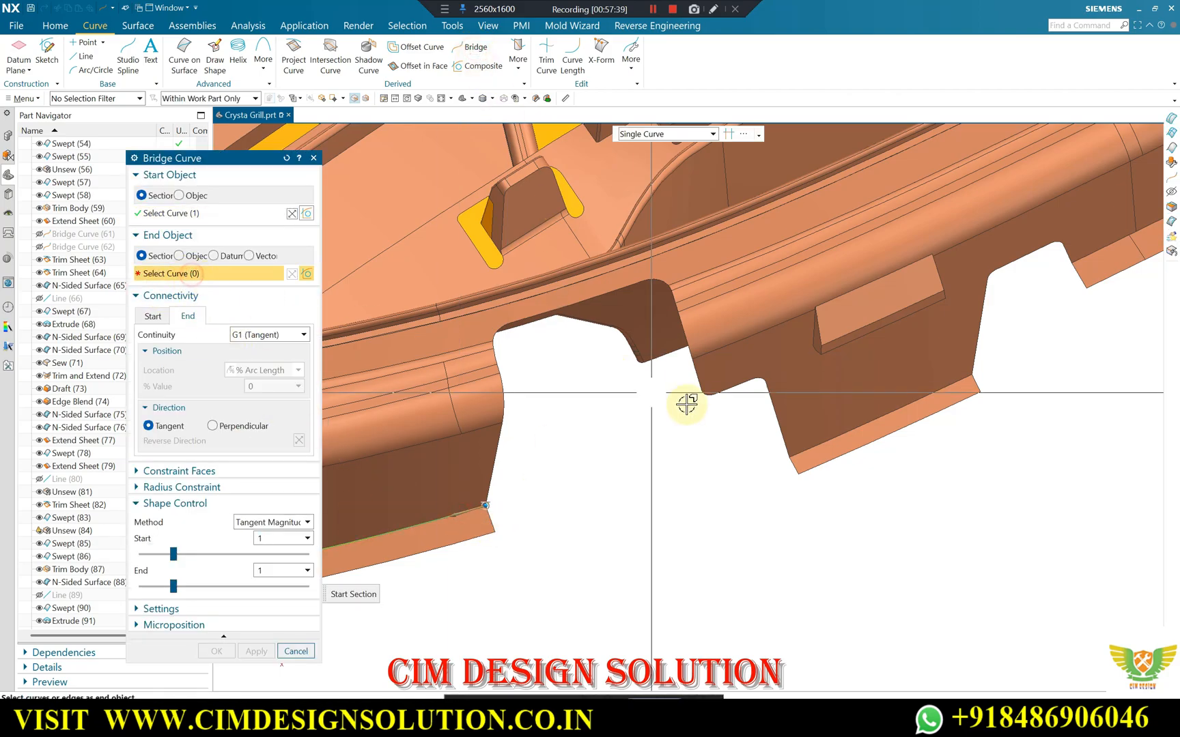
pyautogui.click(795, 453)
pyautogui.click(476, 542)
pyautogui.middleClick(796, 534)
pyautogui.click(823, 466)
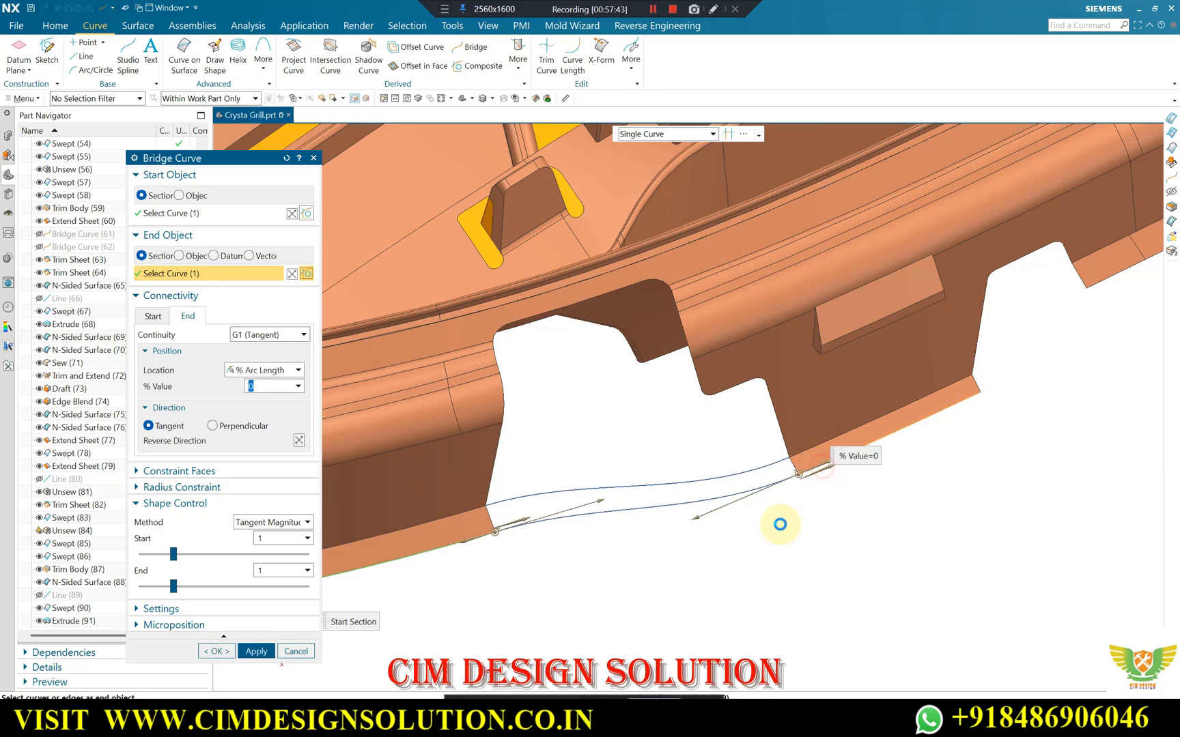
pyautogui.middleClick(706, 487)
# Bridge the notch across the rim with G1 tangent curves joining the two uppermost pairs of matching rim edges.
pyautogui.moveTo(706, 487); pyautogui.dragTo(639, 443, button='middle')
pyautogui.scroll(3, 582, 402)
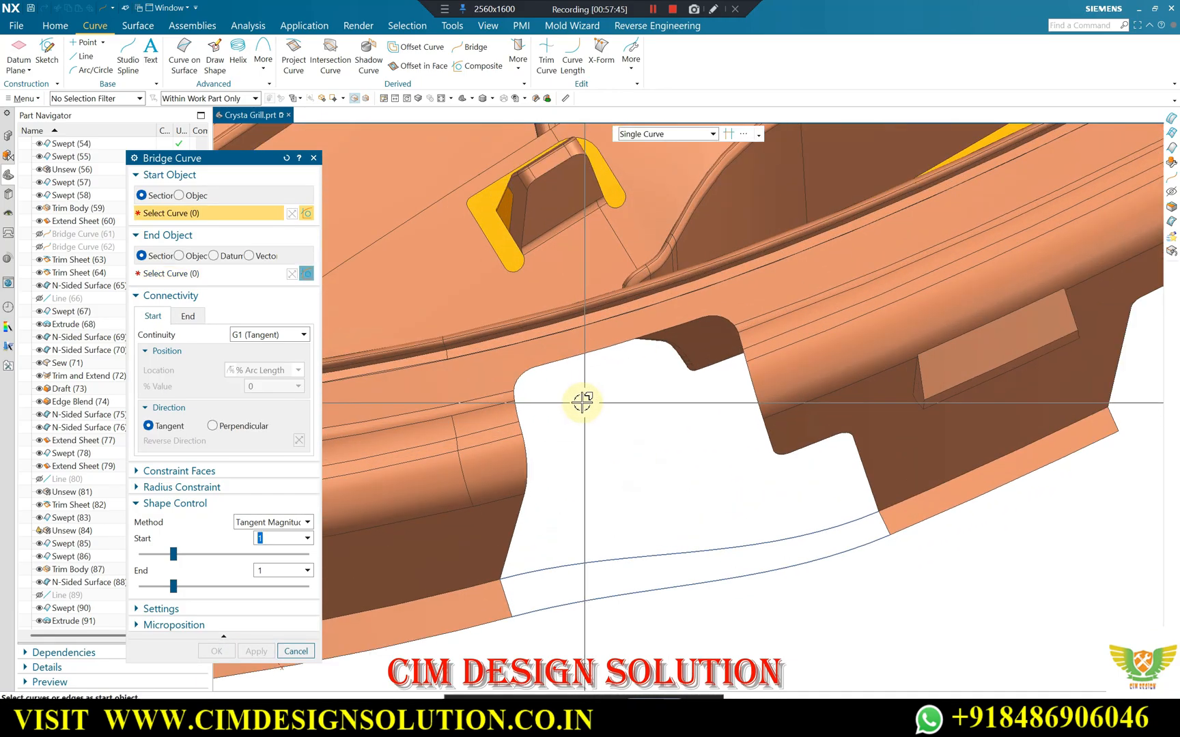
pyautogui.click(483, 390)
pyautogui.middleClick(561, 407)
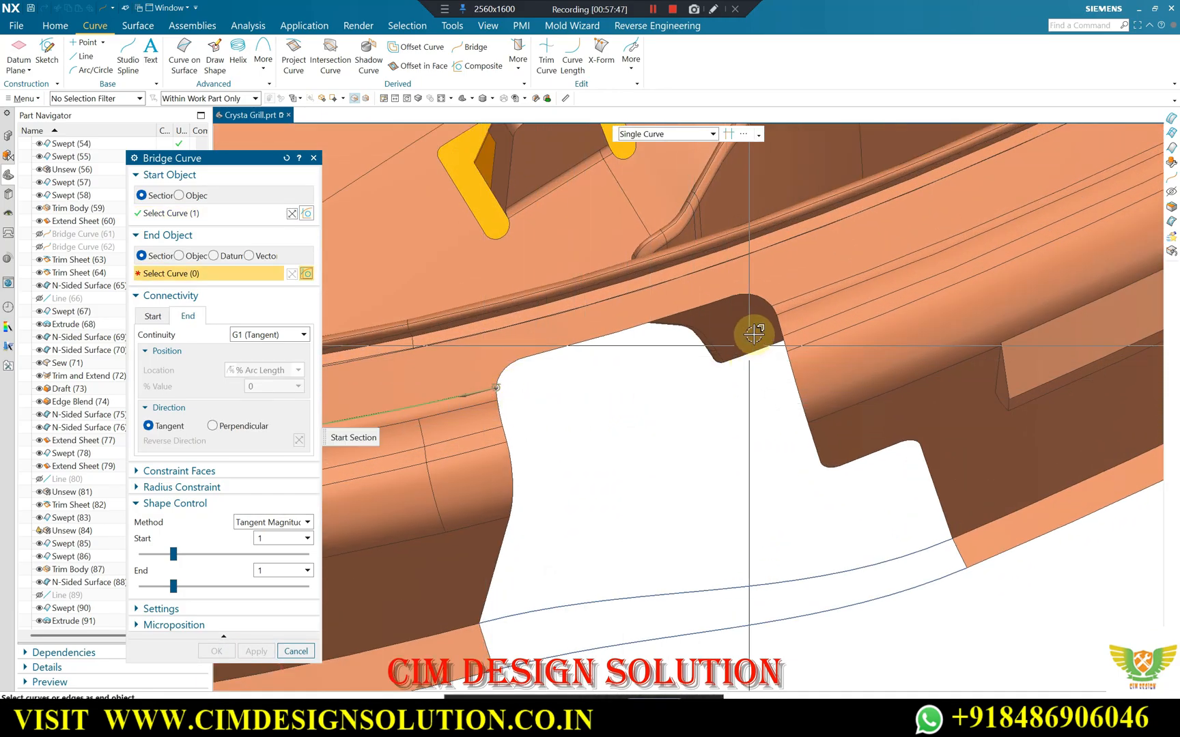
pyautogui.click(780, 299)
pyautogui.middleClick(536, 392)
pyautogui.click(480, 406)
pyautogui.middleClick(684, 408)
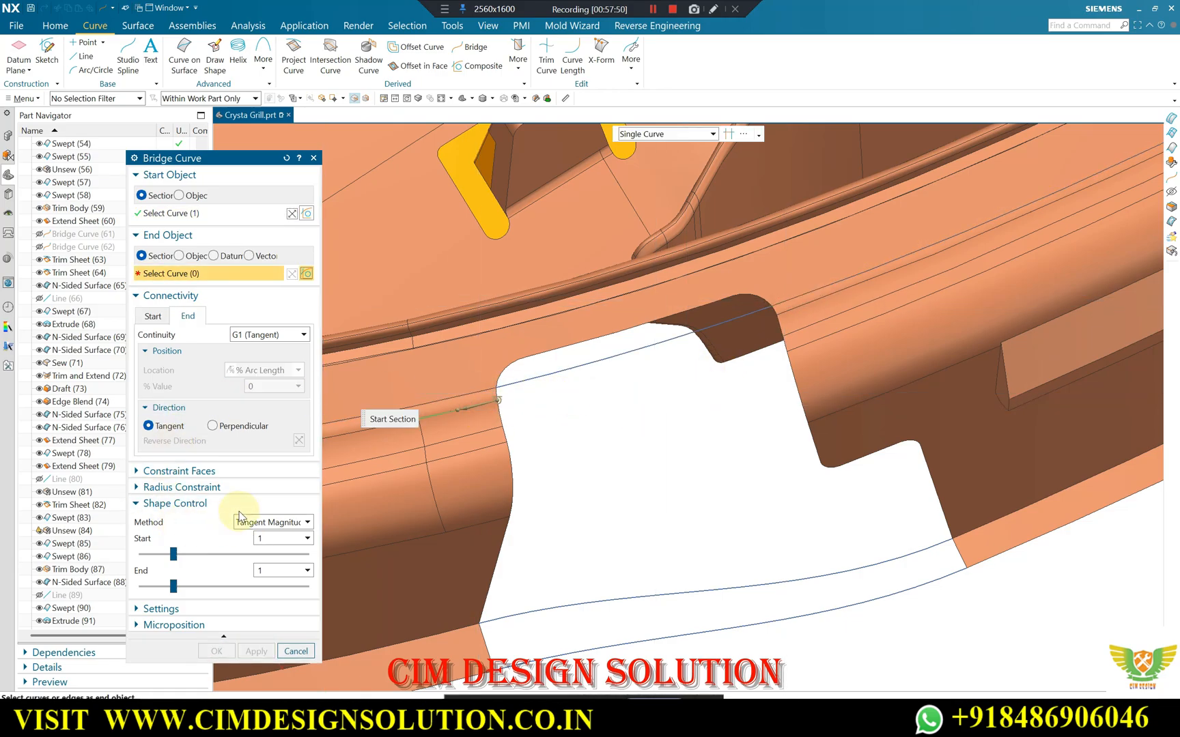
pyautogui.click(785, 312)
pyautogui.middleClick(487, 432)
# Add three more G1 tangent bridge curves across the notch, joining the remaining rim edges down to the rounded rim's lower edge.
pyautogui.click(487, 431)
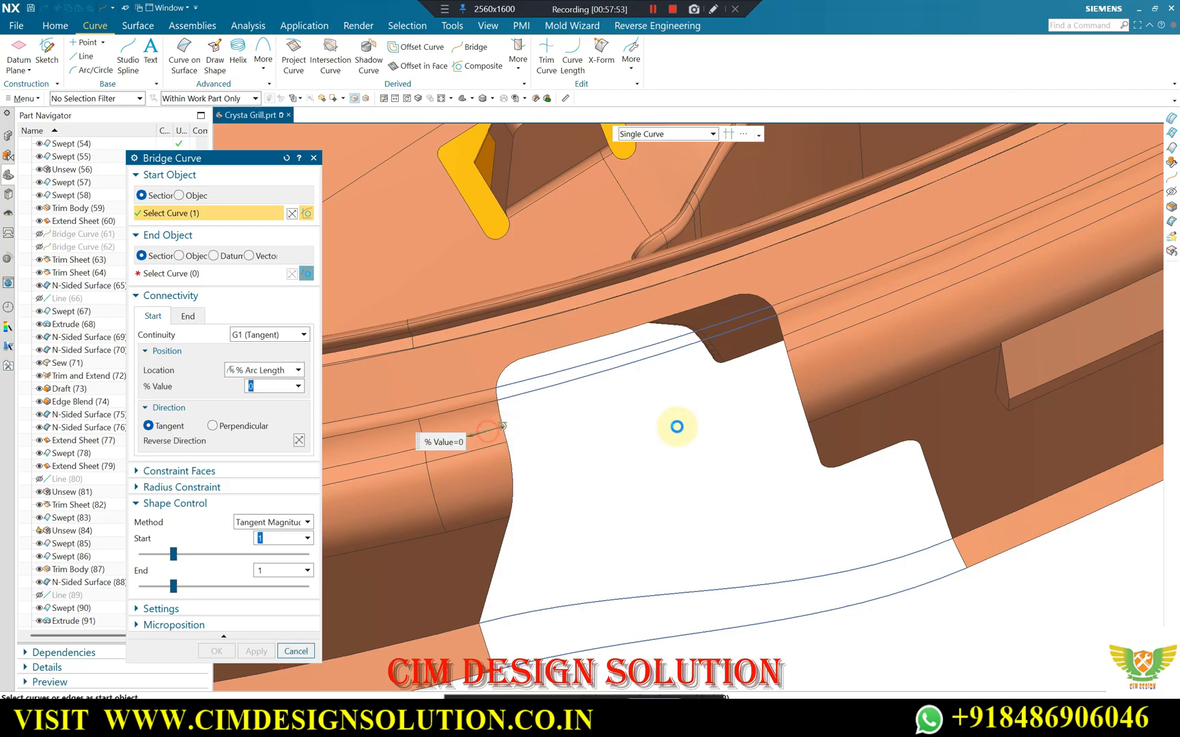
pyautogui.middleClick(676, 424)
pyautogui.click(809, 328)
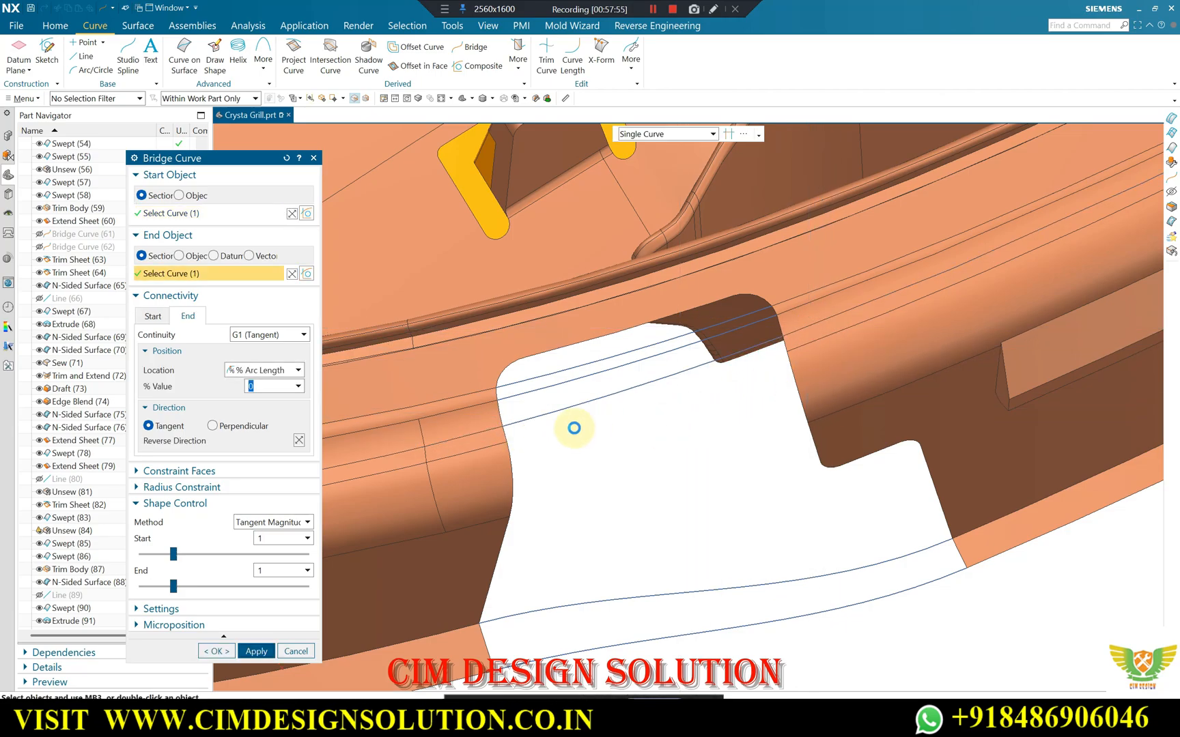
pyautogui.middleClick(590, 427)
pyautogui.click(490, 448)
pyautogui.middleClick(657, 443)
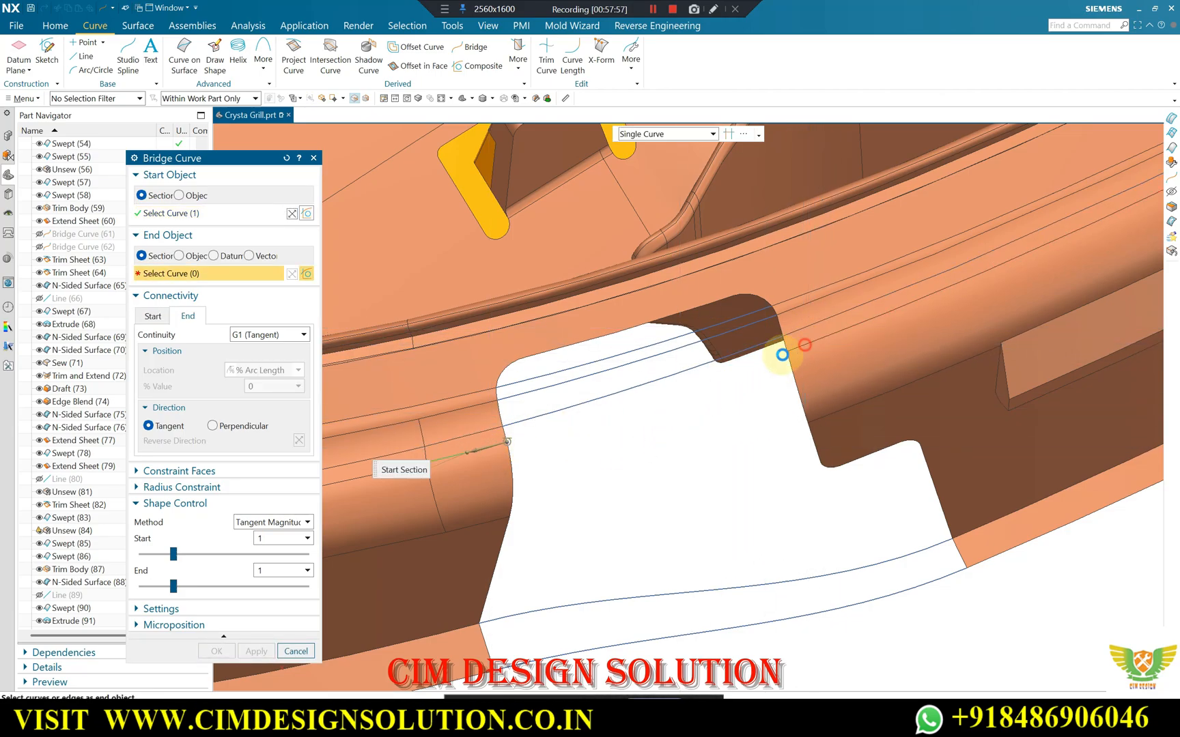
pyautogui.click(801, 347)
pyautogui.middleClick(733, 380)
pyautogui.click(485, 522)
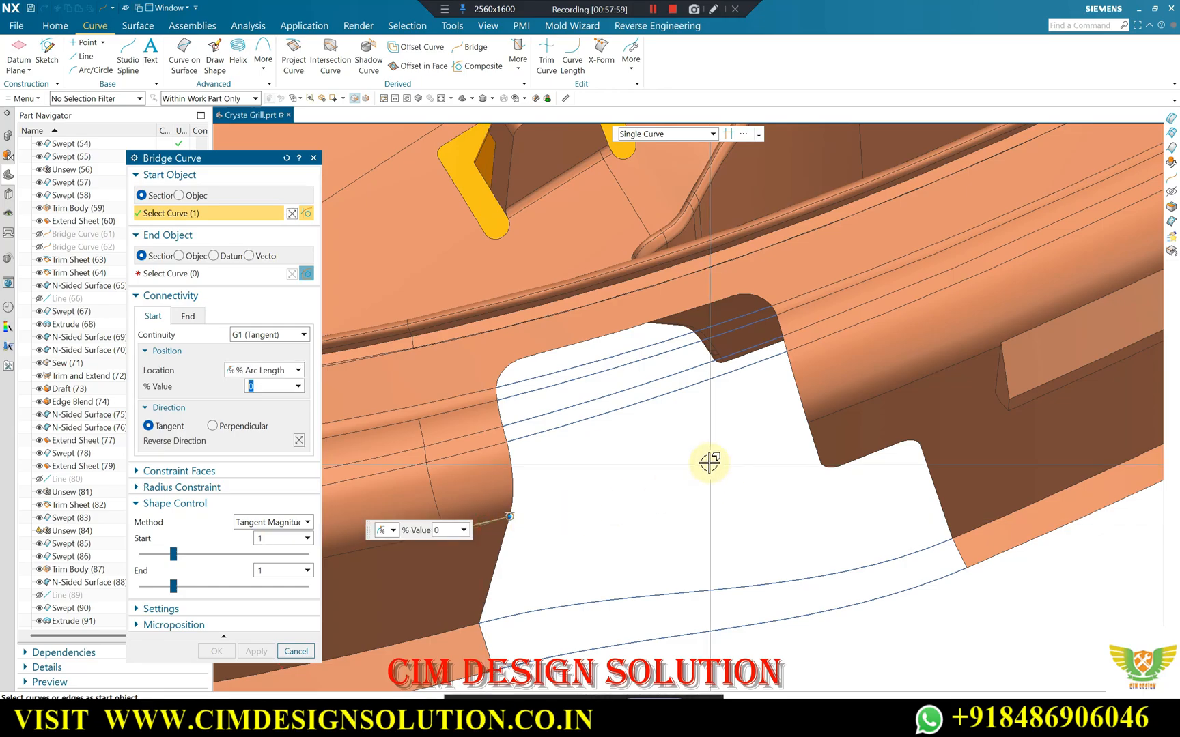
pyautogui.click(806, 416)
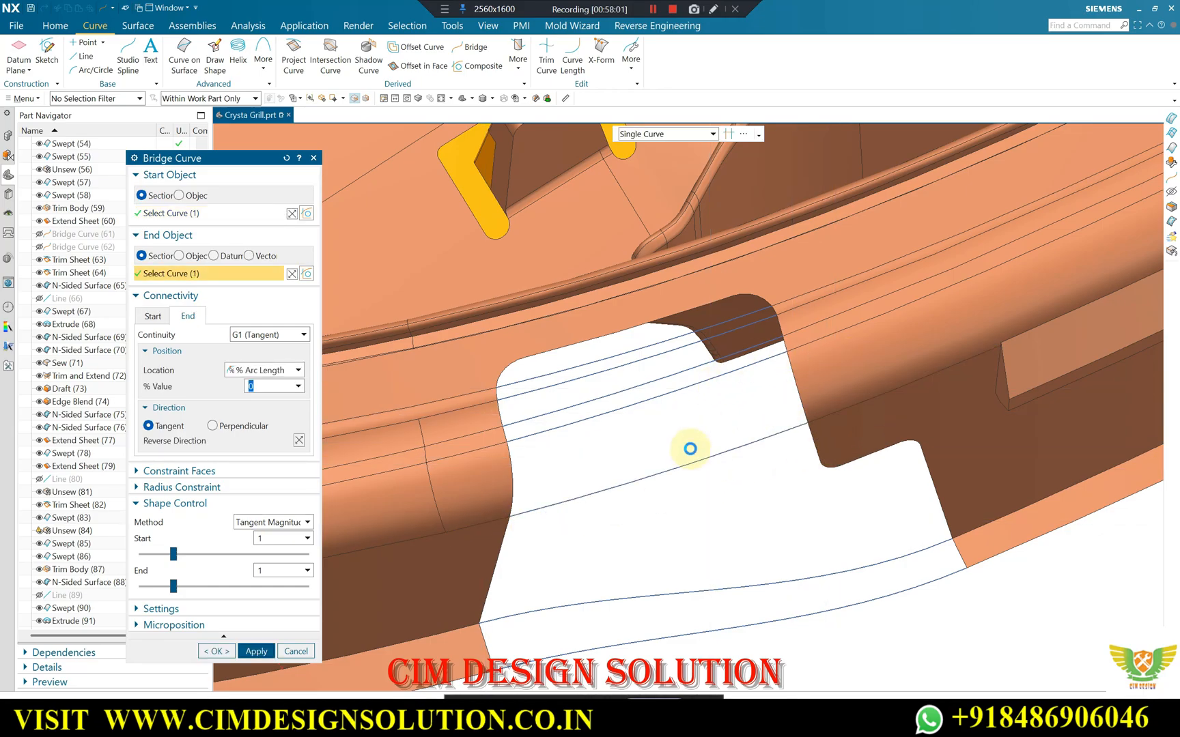
pyautogui.middleClick(690, 451)
# Close the notch's topmost strip with a Fill Surface bounded by the rounded notch edges at G1 and the uppermost bridge curve at G0.
pyautogui.moveTo(761, 359); pyautogui.dragTo(773, 410, button='middle')
pyautogui.scroll(2, 773, 410)
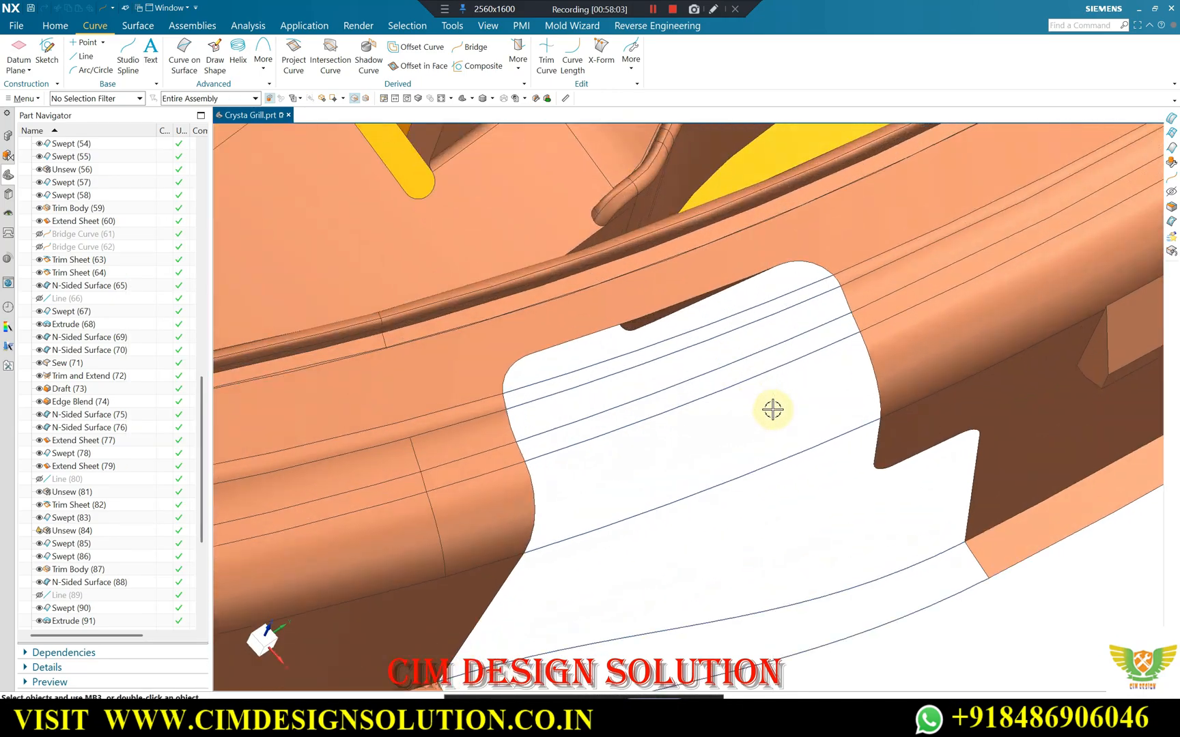
pyautogui.click(140, 27)
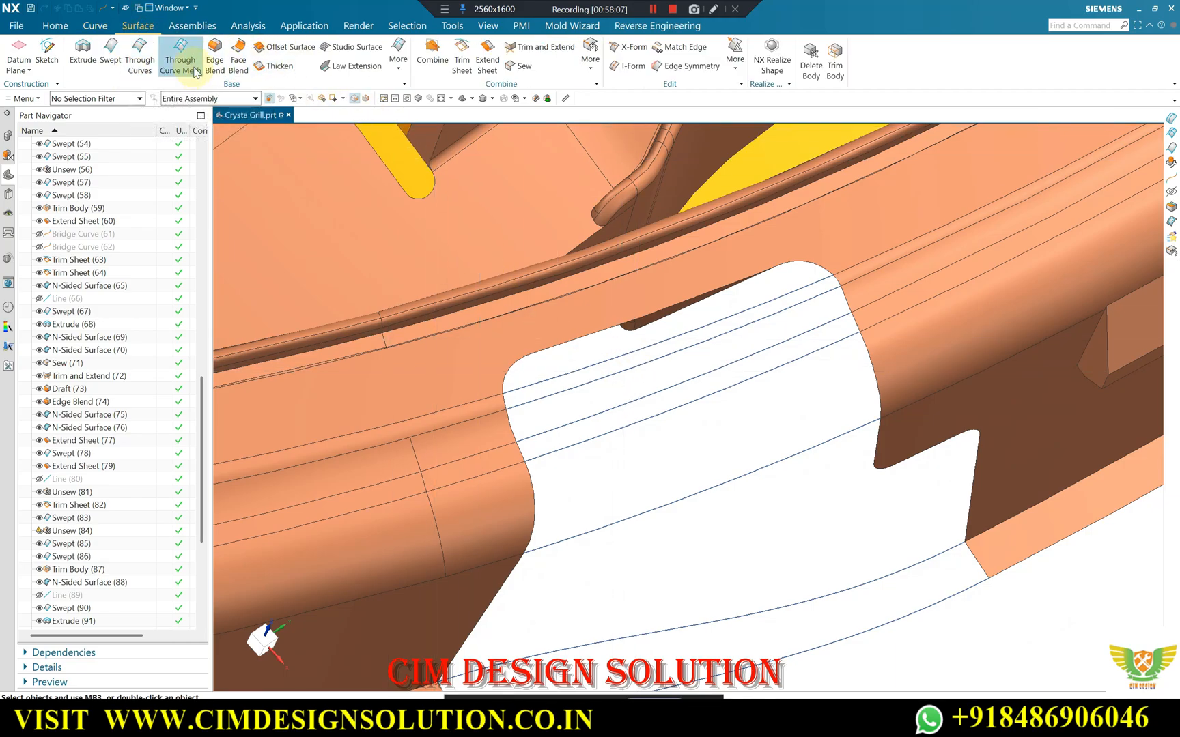
pyautogui.click(398, 54)
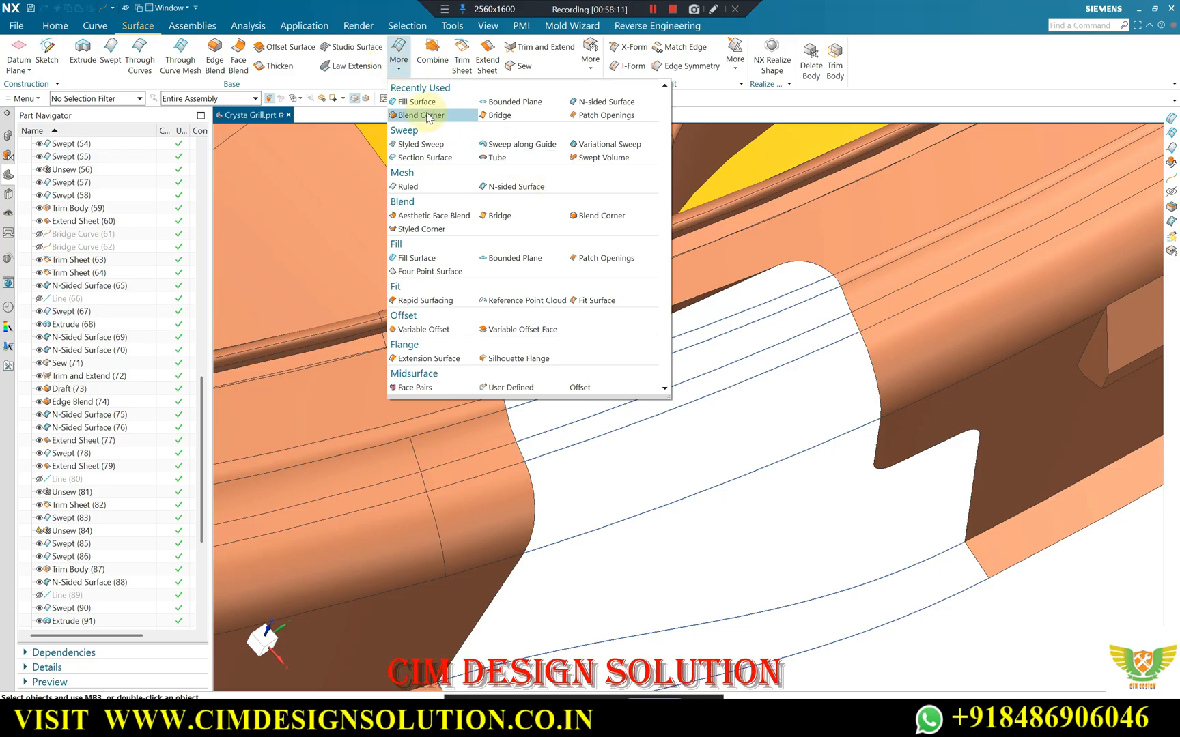
pyautogui.click(423, 104)
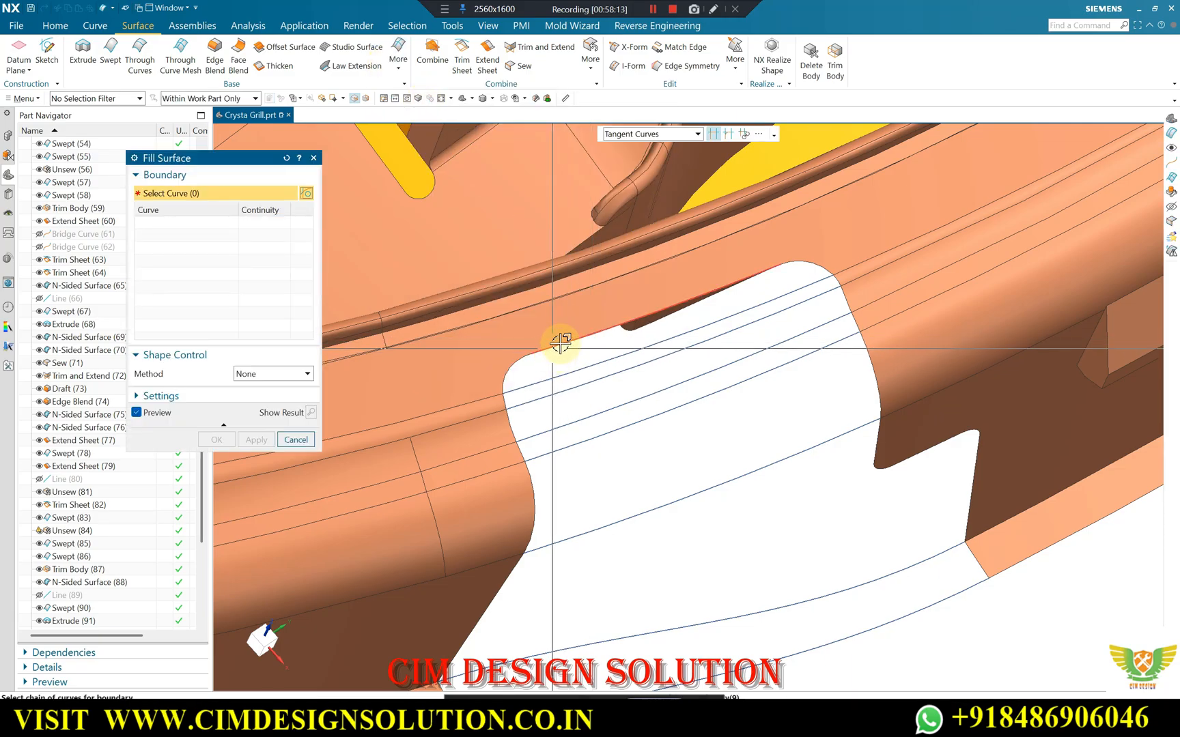
pyautogui.scroll(2, 502, 416)
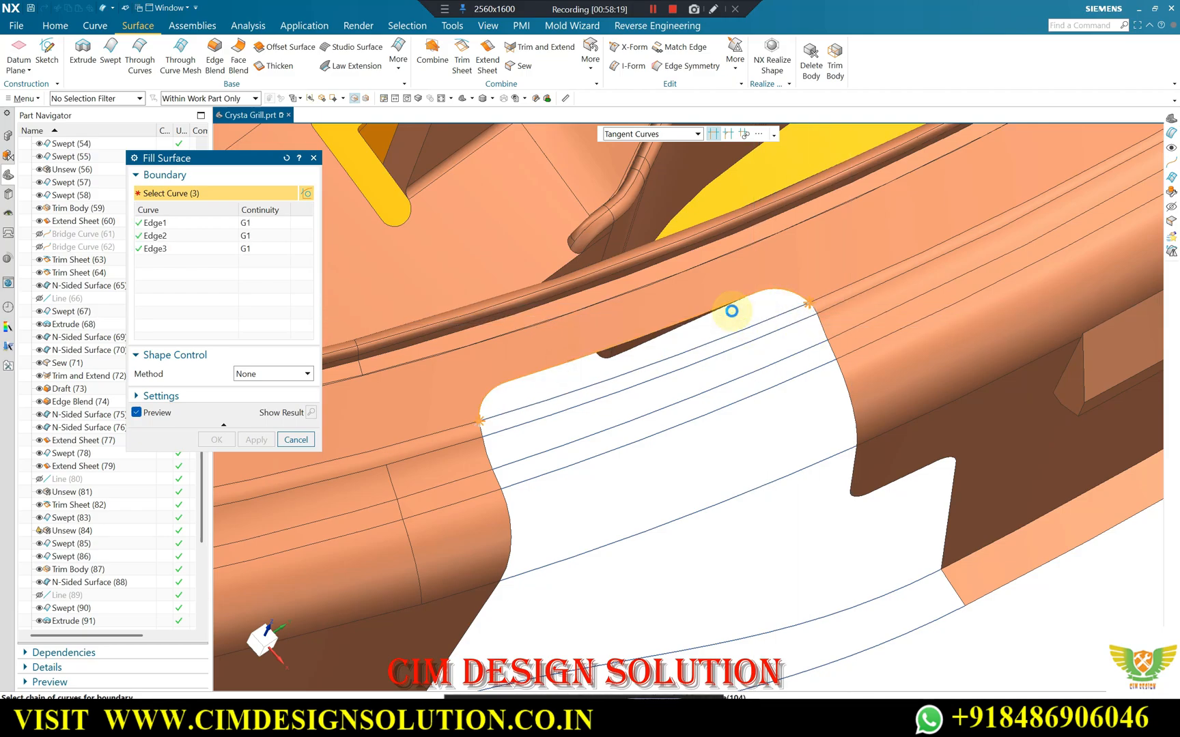
pyautogui.click(657, 343)
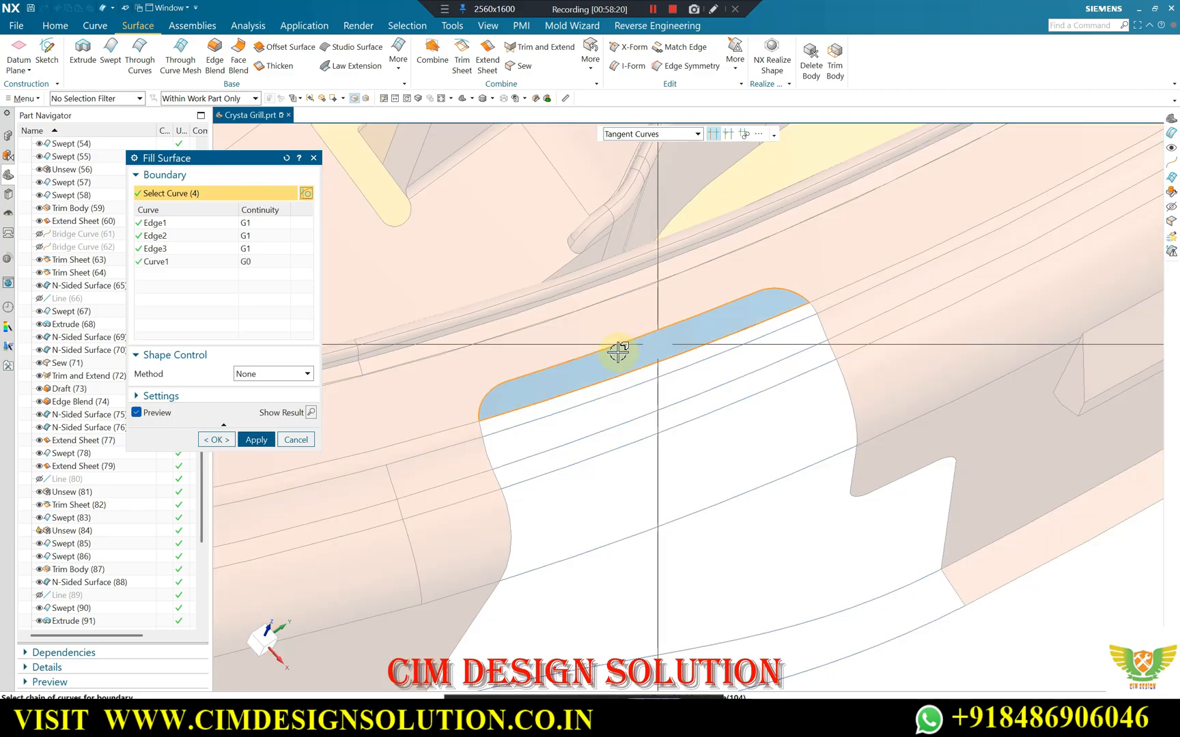
pyautogui.click(265, 441)
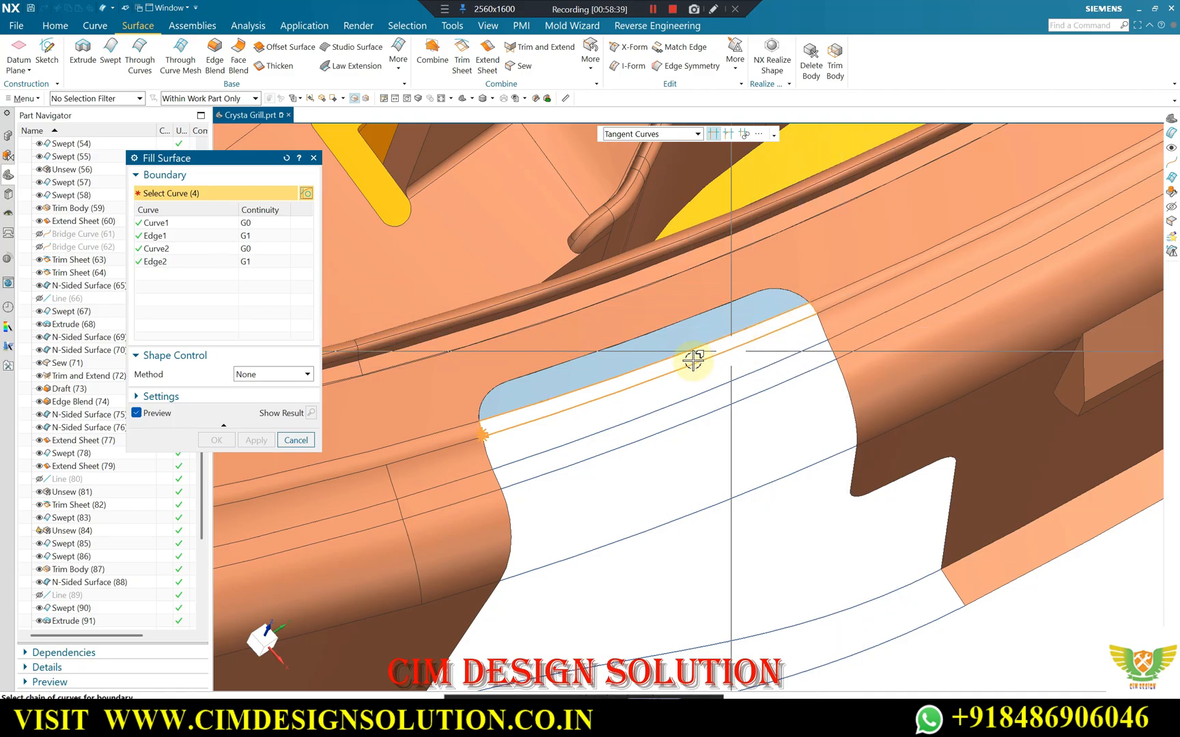
# Fill the strip between the first and second rim bridge curves, with the curves at G0 and the notch's side edges at G1.
pyautogui.scroll(5, 488, 434)
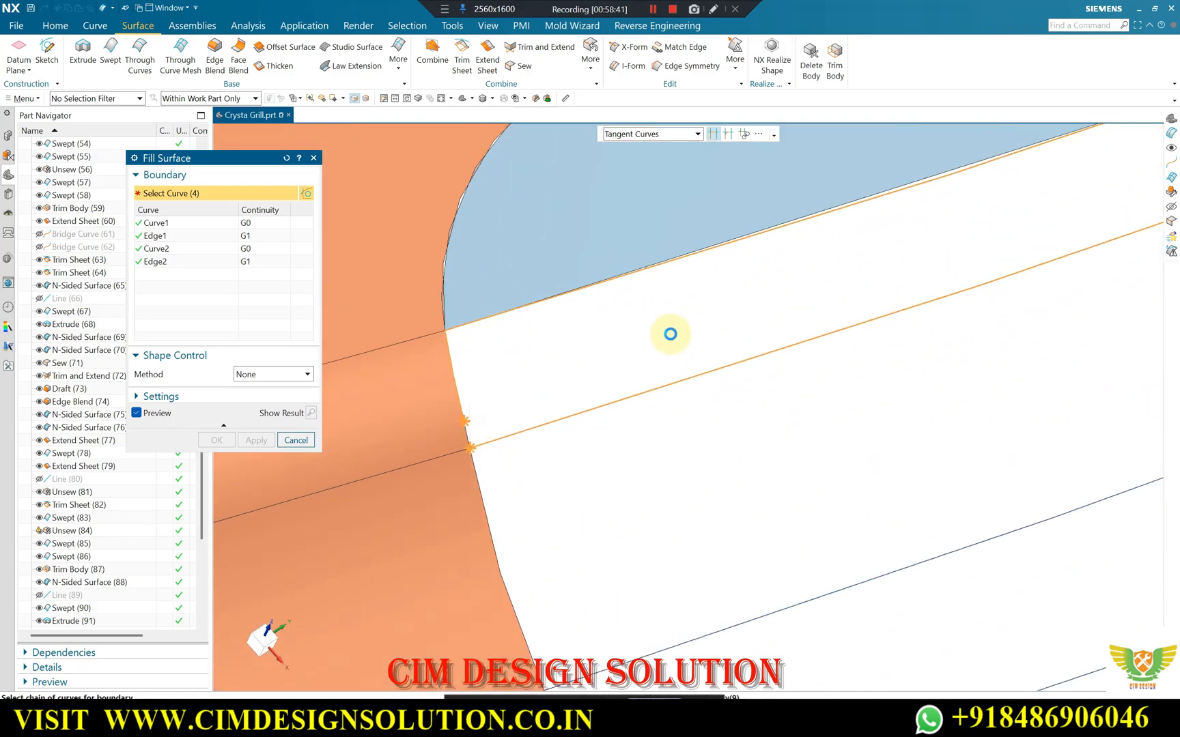
pyautogui.click(451, 384)
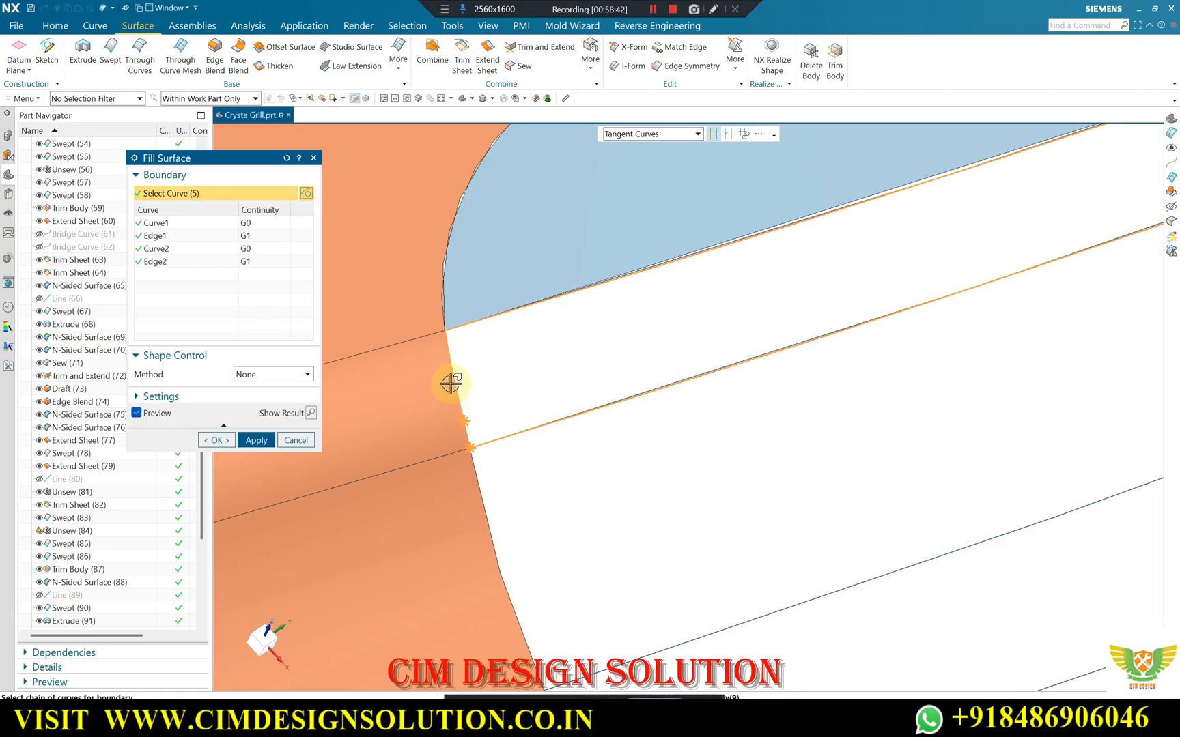
pyautogui.click(564, 301)
pyautogui.scroll(-6, 526, 329)
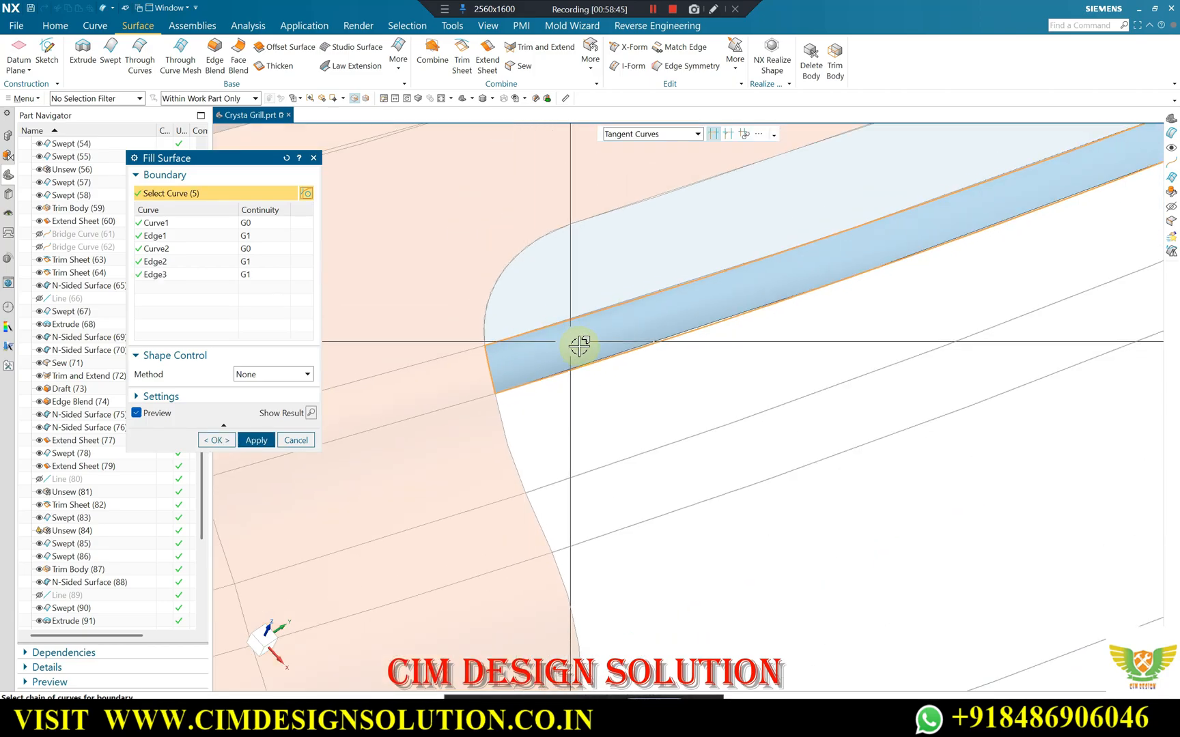
pyautogui.click(256, 440)
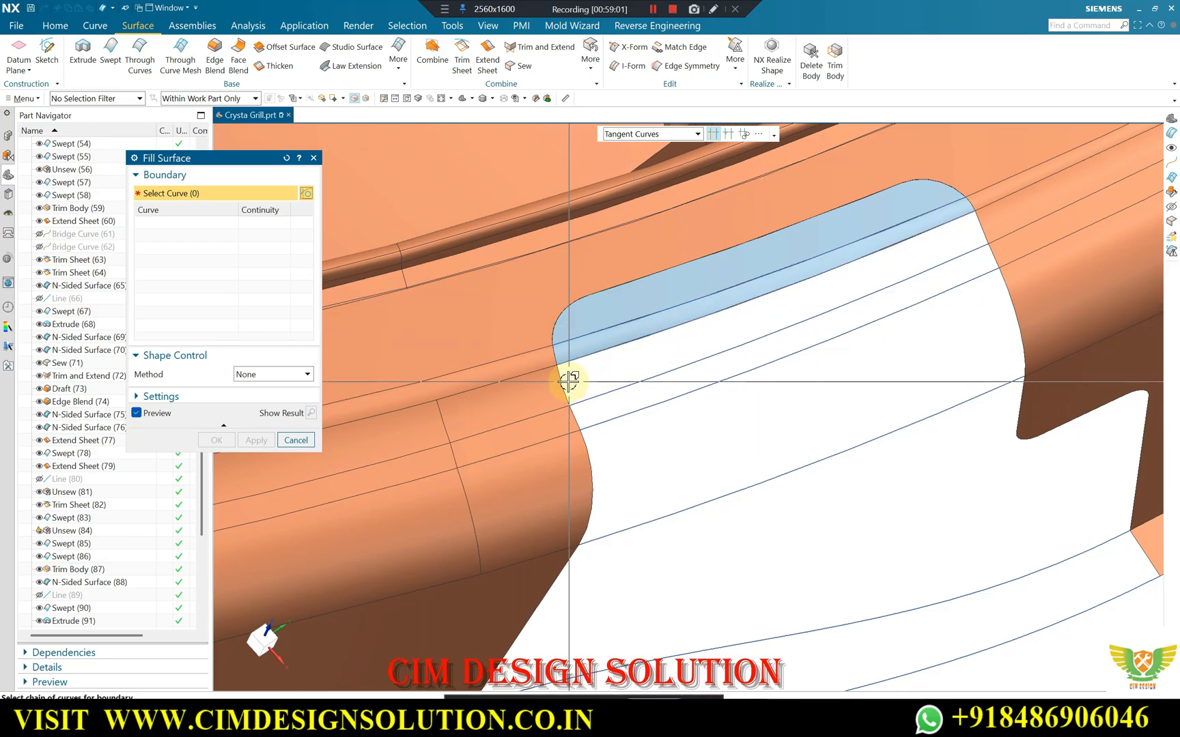
# Fill the strip between the second and third rim bridge curves and the wide strip between the fourth and fifth, curves G0 and side edges G1.
pyautogui.click(680, 366)
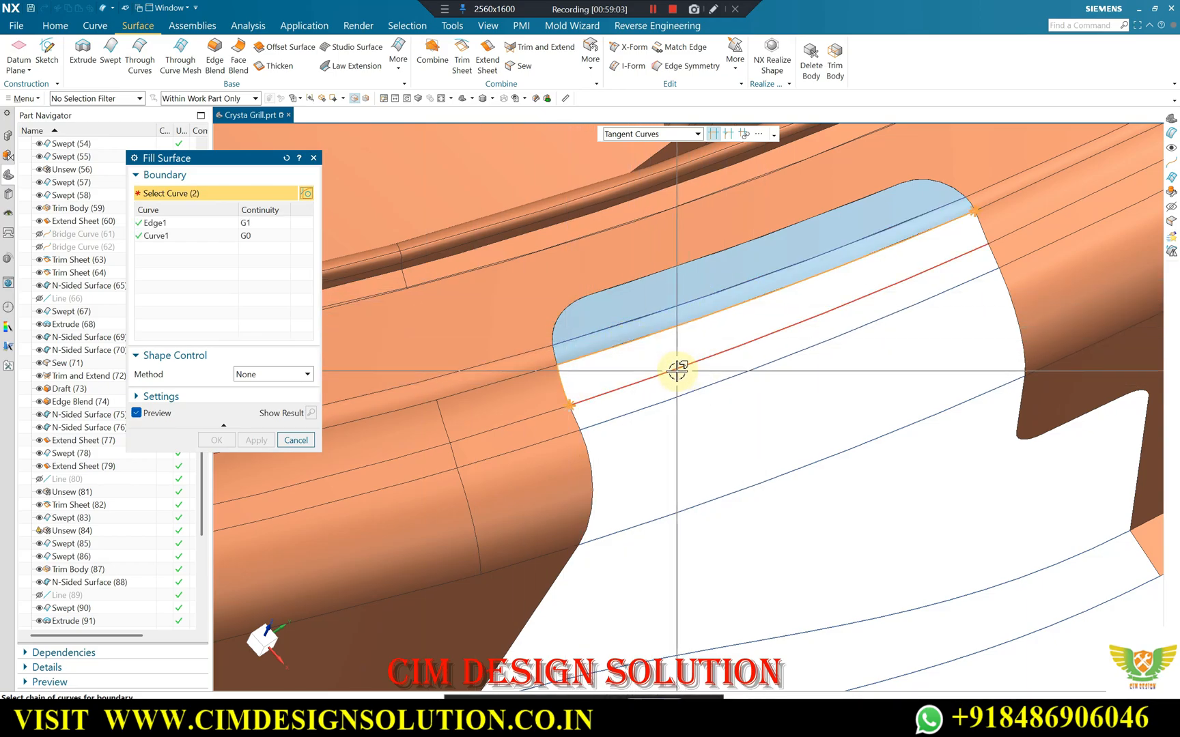
pyautogui.click(758, 369)
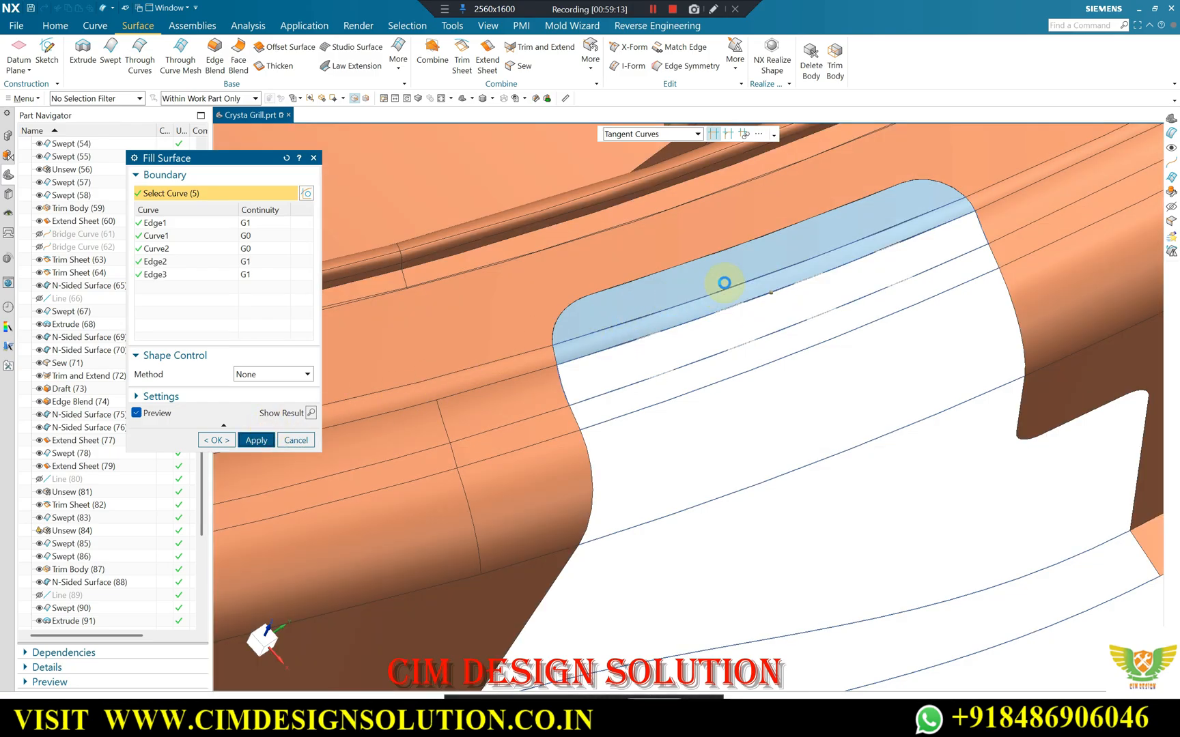
pyautogui.click(625, 408)
pyautogui.click(684, 509)
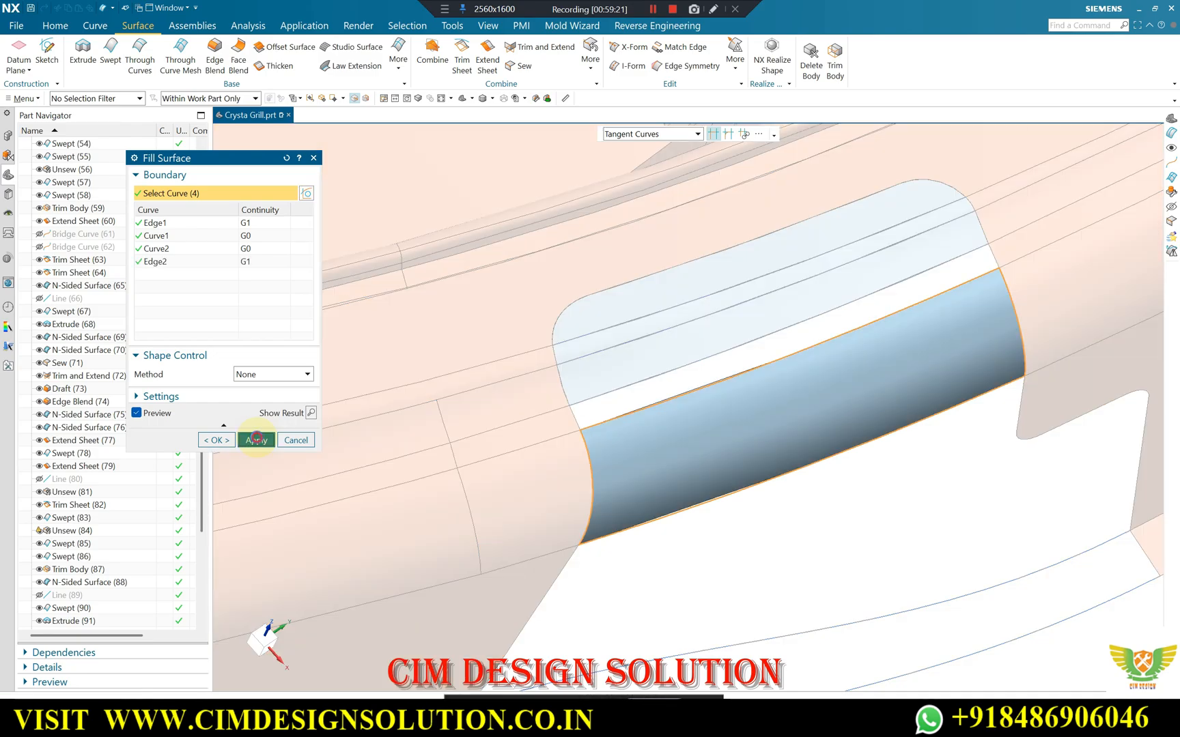
pyautogui.click(614, 329)
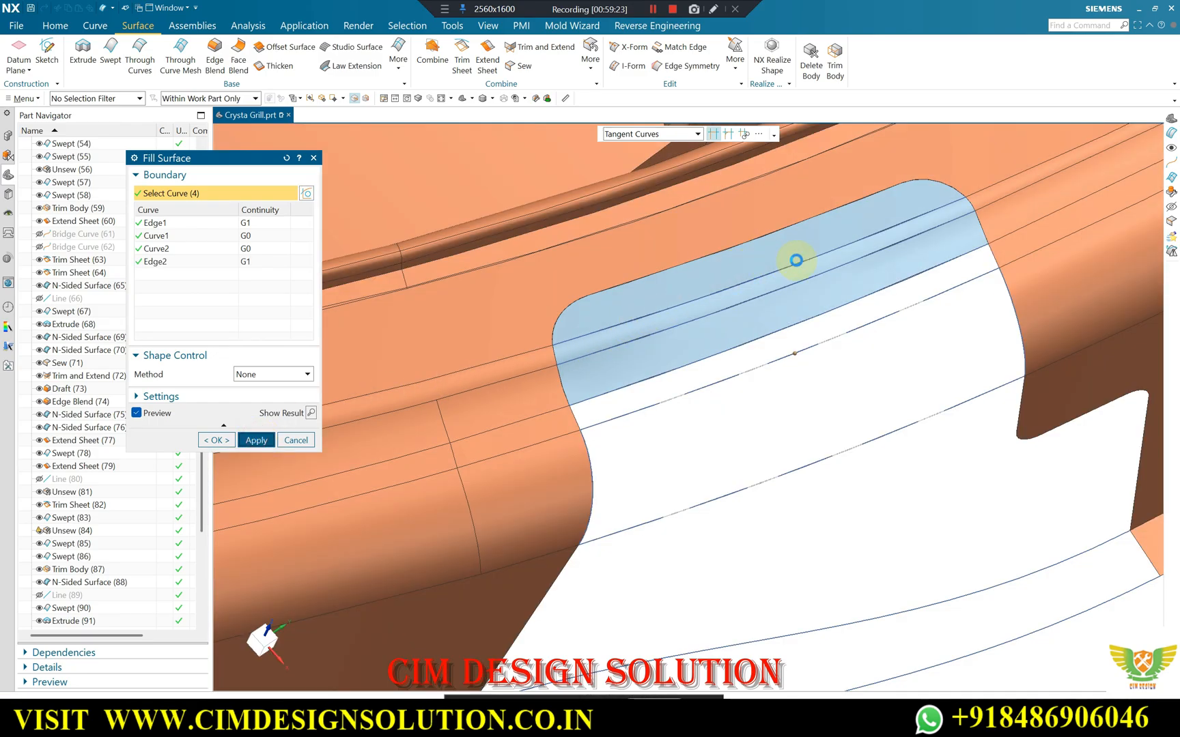
# Fill the large skirt opening below the rounded rim with a Fill Surface, keeping its side edges at G1 and the bridge curves at G0.
pyautogui.middleClick(796, 260)
pyautogui.moveTo(835, 242); pyautogui.dragTo(710, 387, button='middle')
pyautogui.scroll(2, 808, 221)
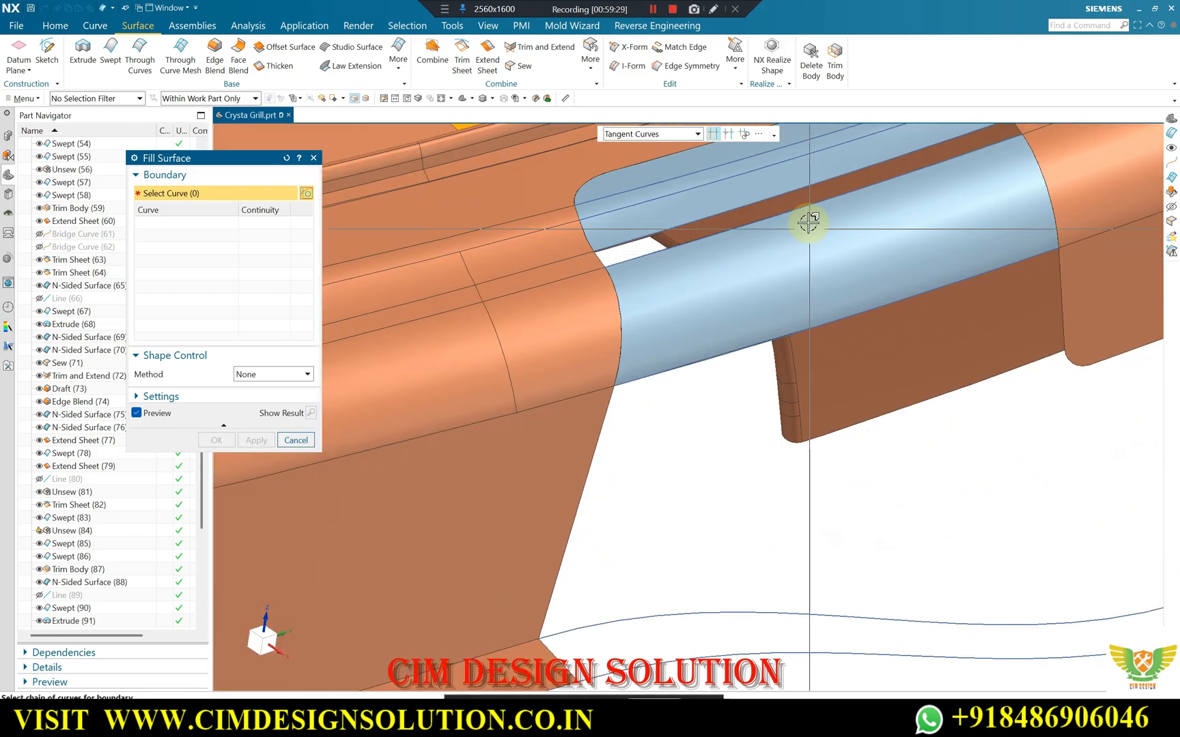
pyautogui.rightClick(804, 222)
pyautogui.click(844, 312)
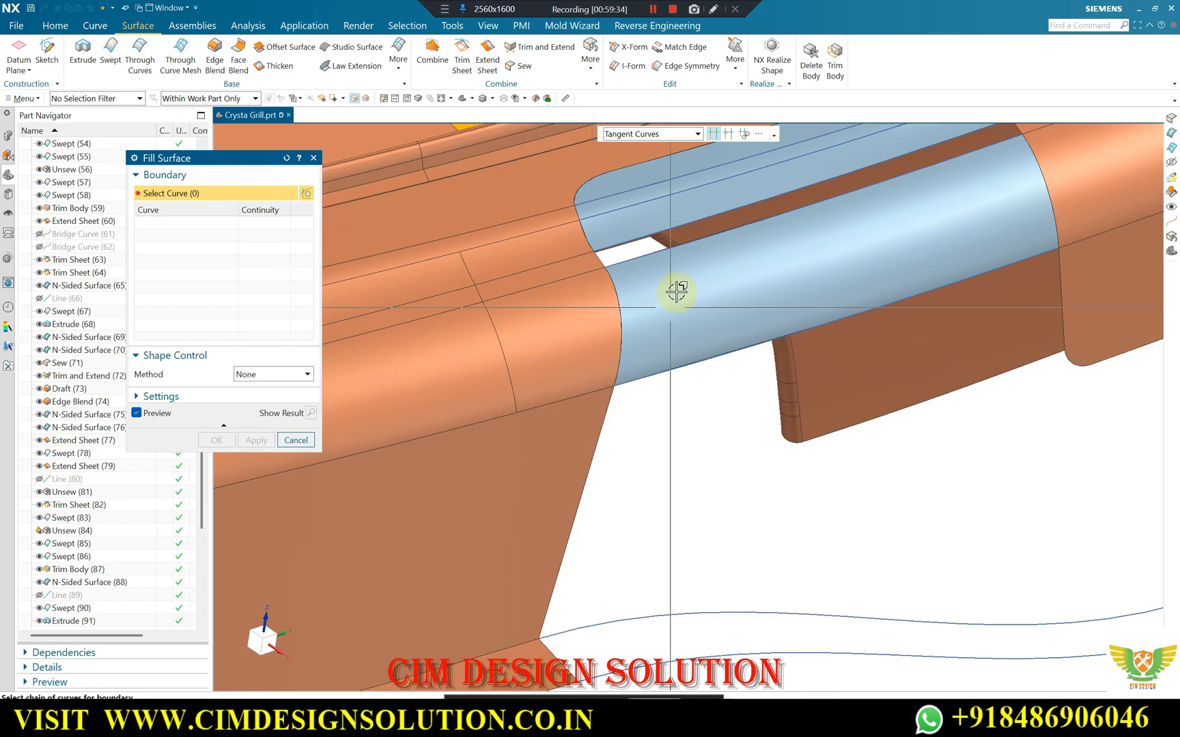
pyautogui.scroll(-2, 674, 297)
pyautogui.click(692, 334)
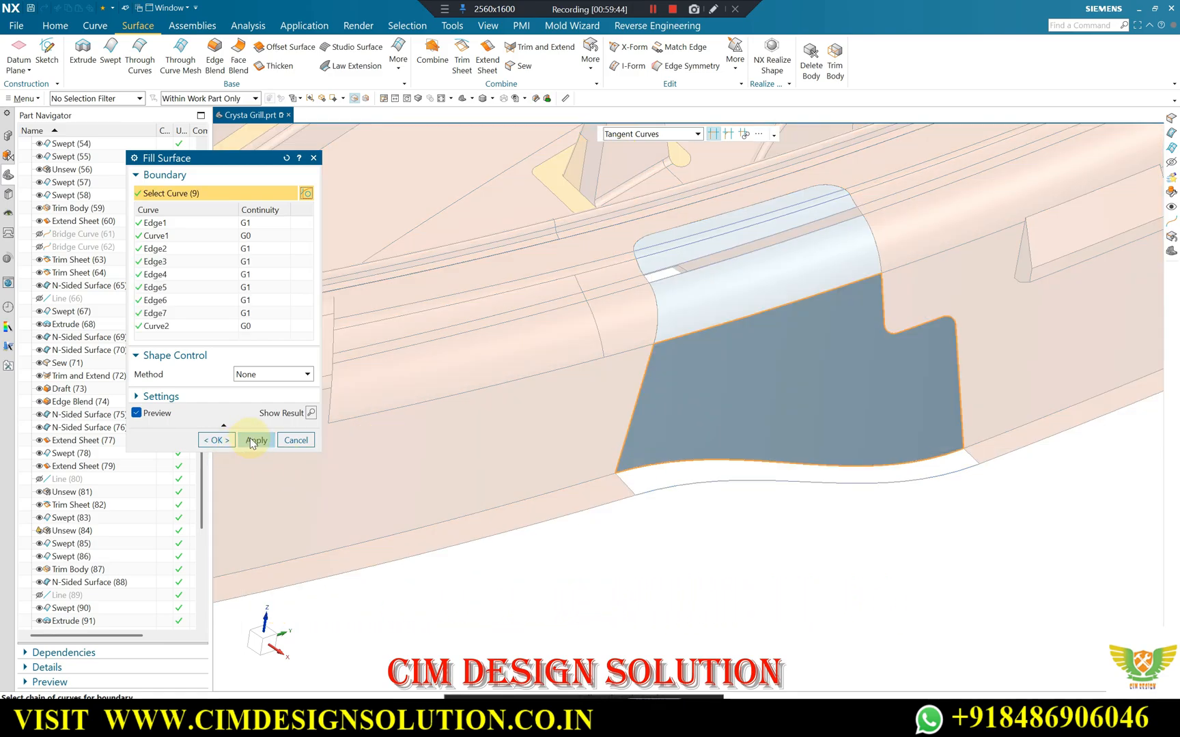
pyautogui.click(252, 441)
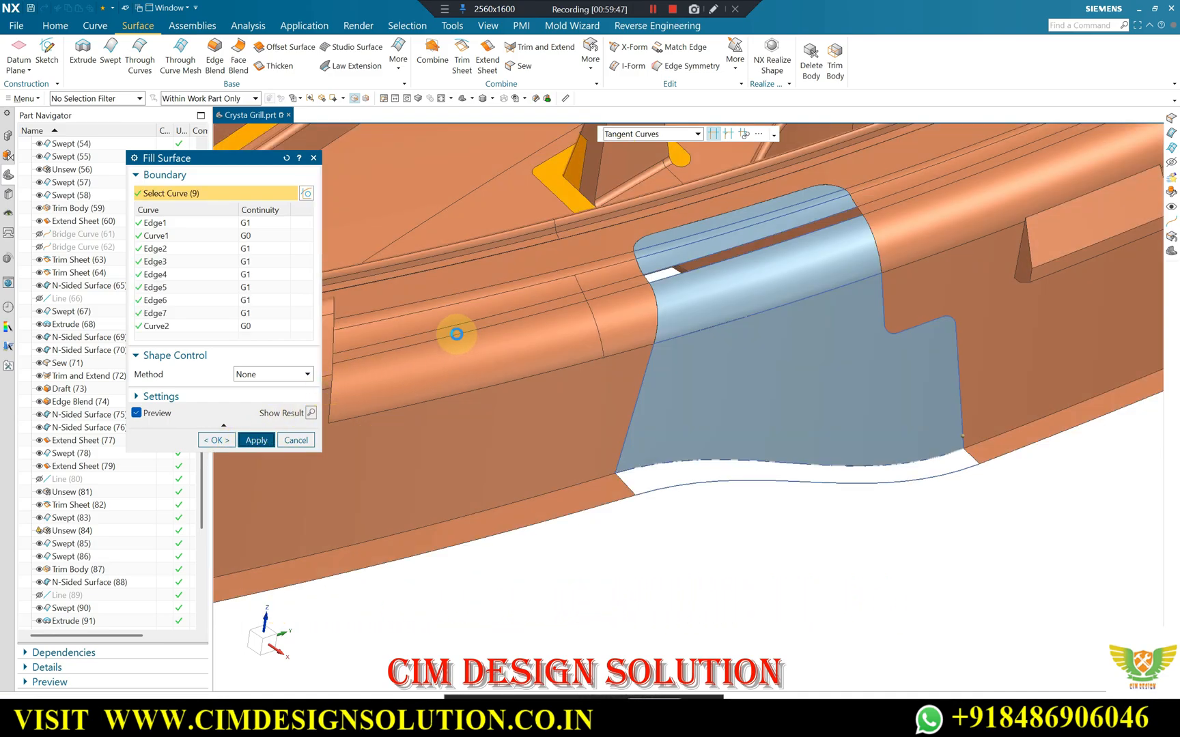
# Fill the narrow flange strip along the skirt's lower edge, with the two bridge curves at G0 and the end edges at G1.
pyautogui.click(625, 485)
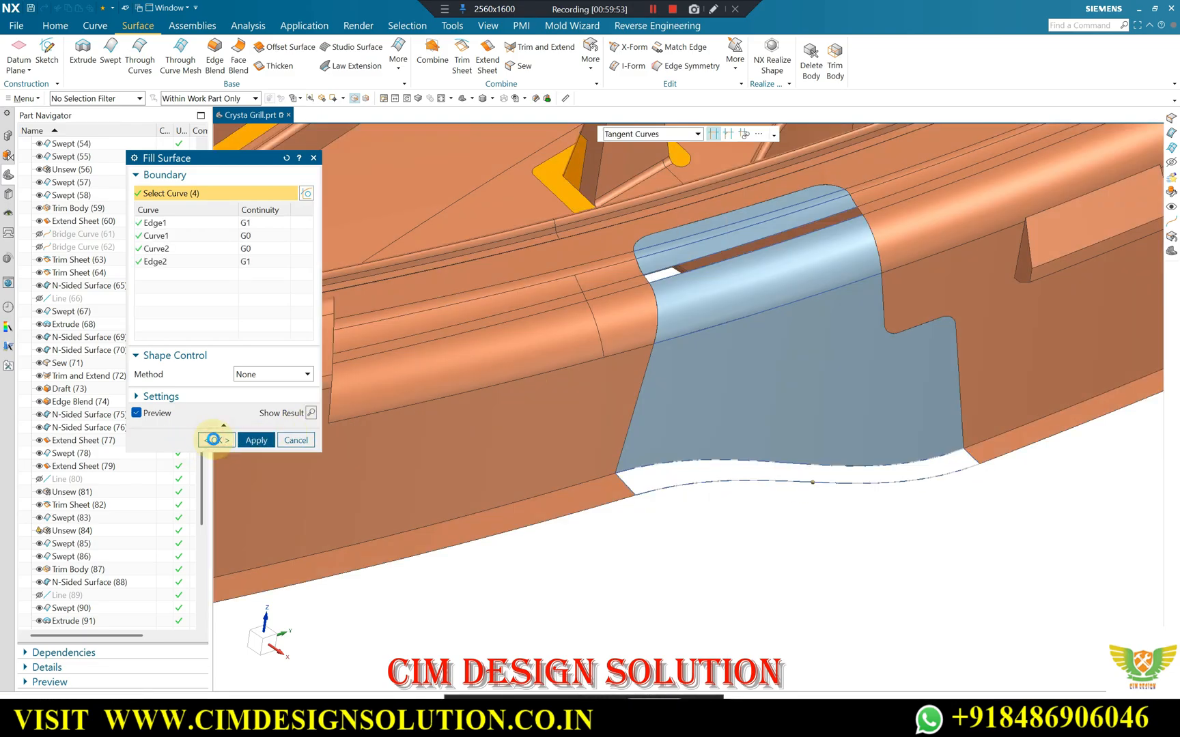
pyautogui.click(214, 439)
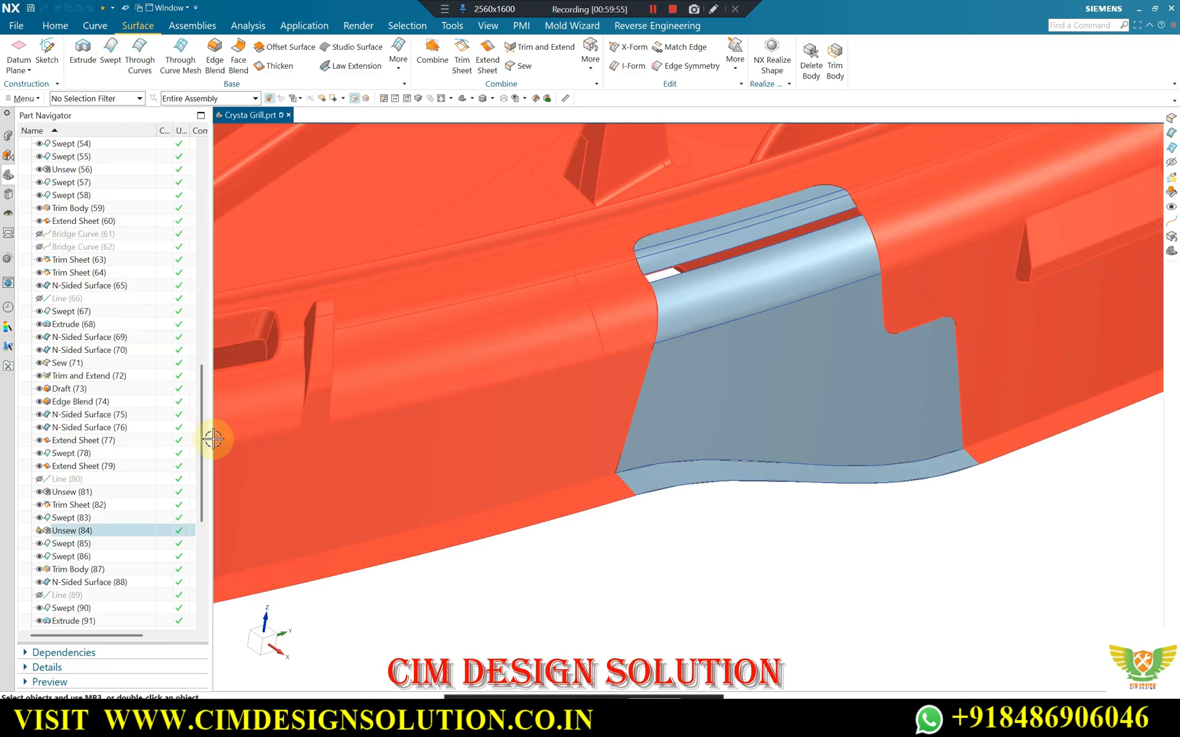
pyautogui.scroll(6, 817, 513)
pyautogui.rightClick(780, 344)
pyautogui.click(811, 410)
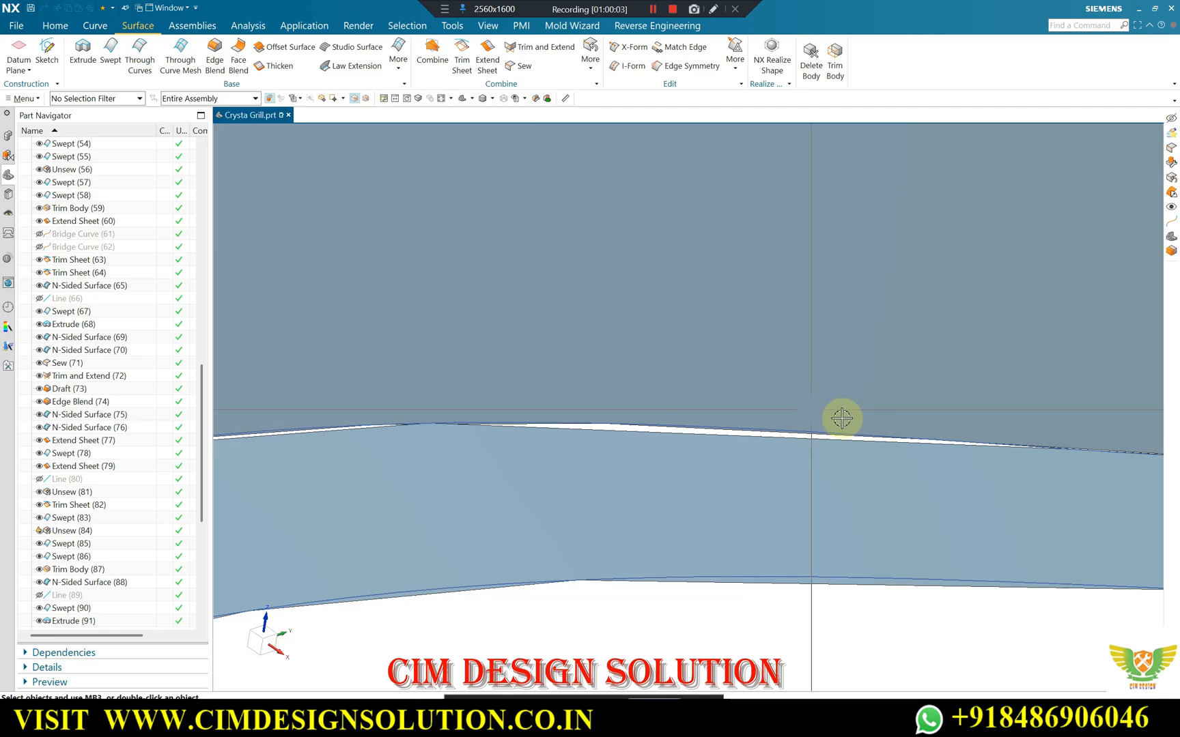
# Sew the notch's six fill surfaces to the grill sheet body with a tolerance of 0.0100.
pyautogui.scroll(-3, 782, 423)
pyautogui.scroll(-5, 782, 423)
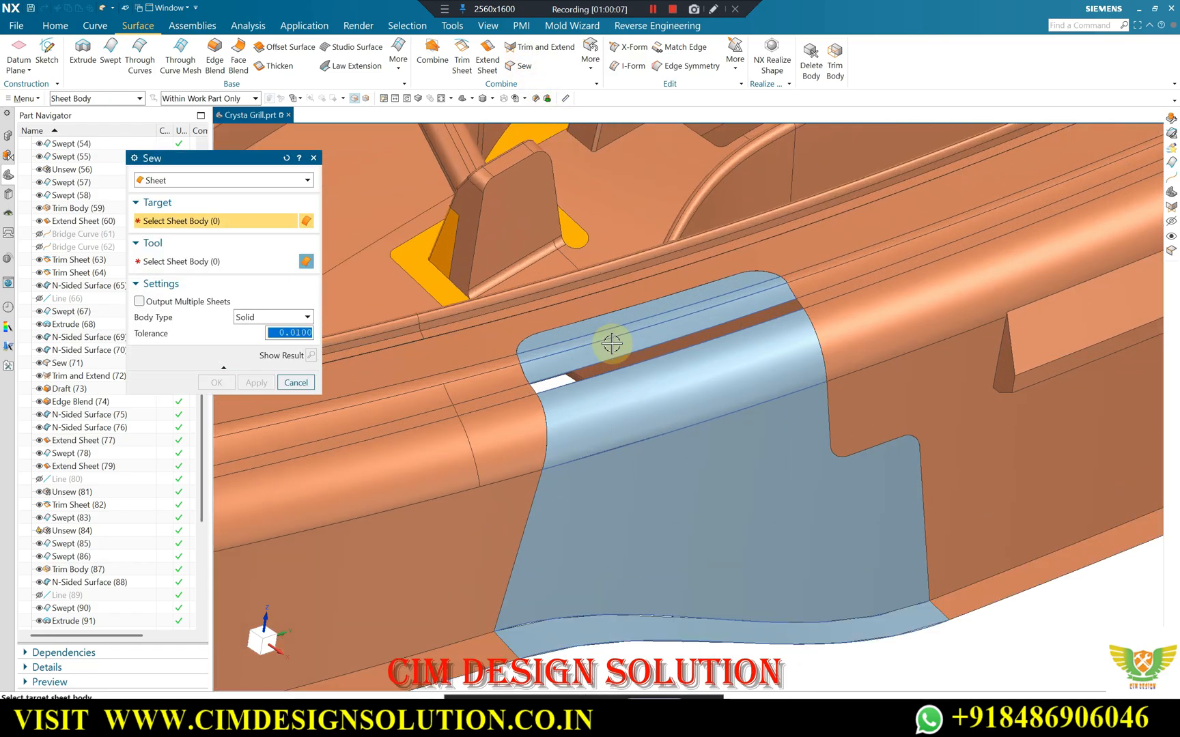
pyautogui.scroll(3, 540, 298)
pyautogui.click(569, 320)
pyautogui.click(574, 343)
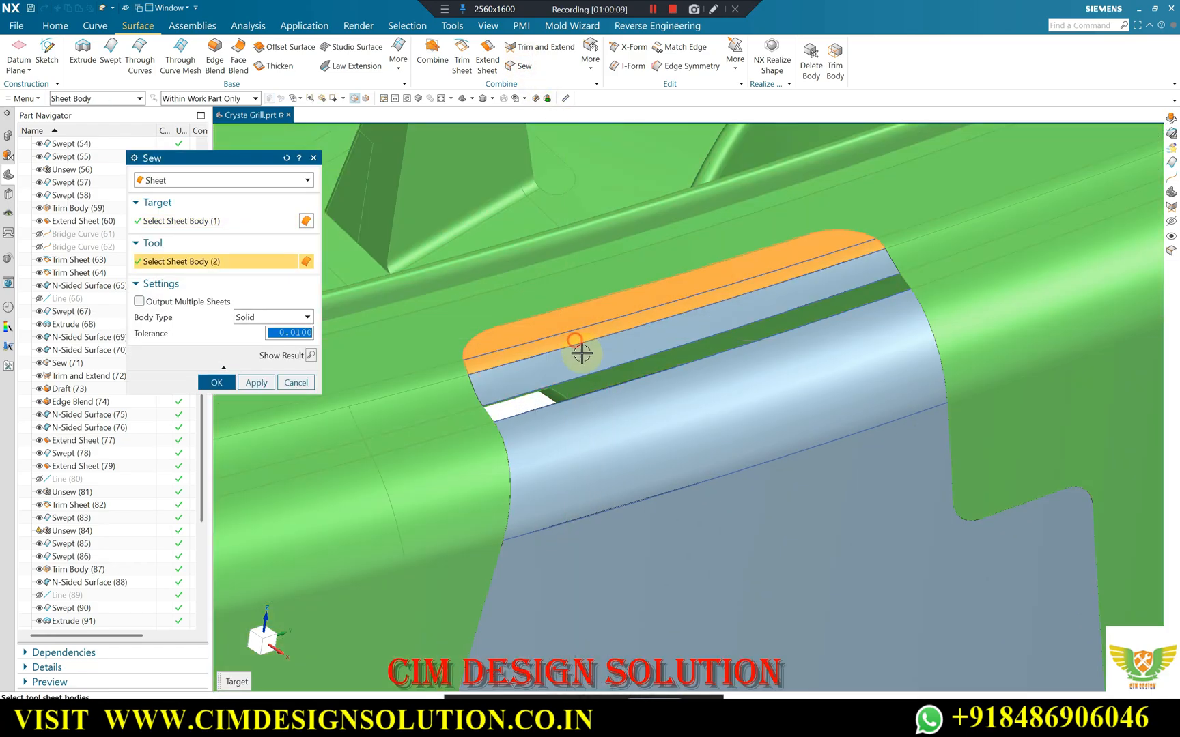
pyautogui.click(656, 382)
pyautogui.click(730, 396)
pyautogui.click(796, 469)
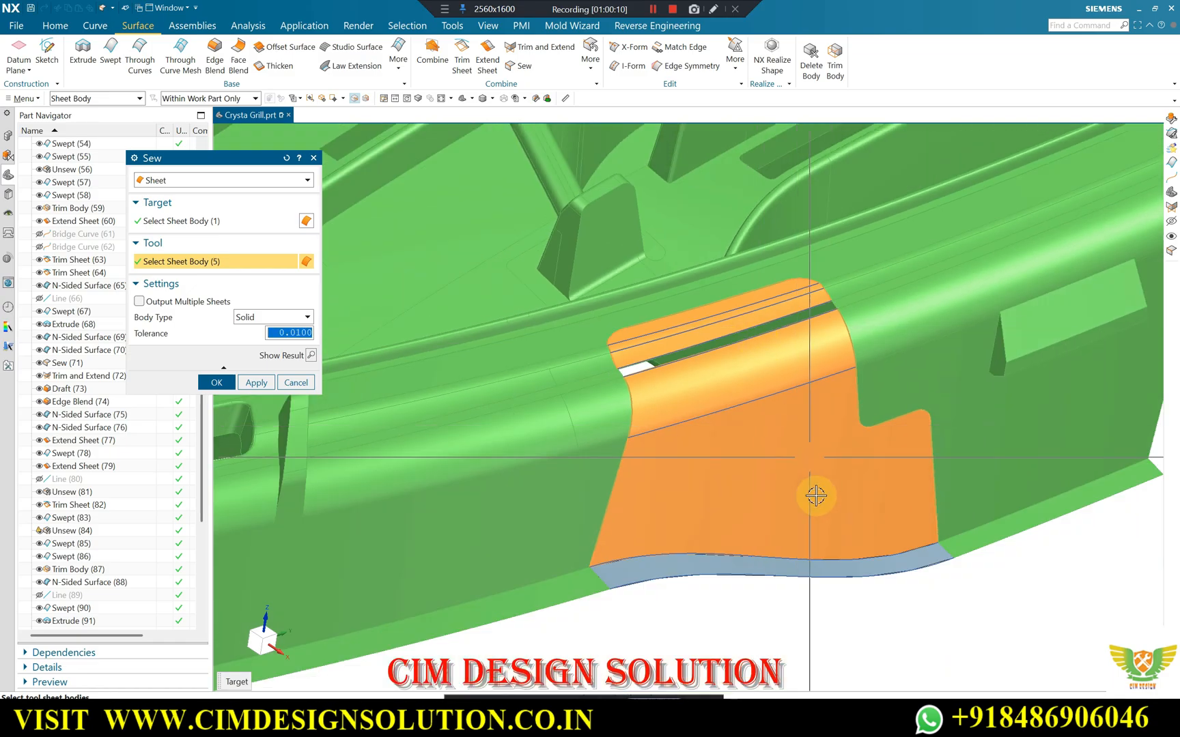
pyautogui.click(790, 562)
pyautogui.scroll(-2, 778, 491)
pyautogui.middleClick(777, 451)
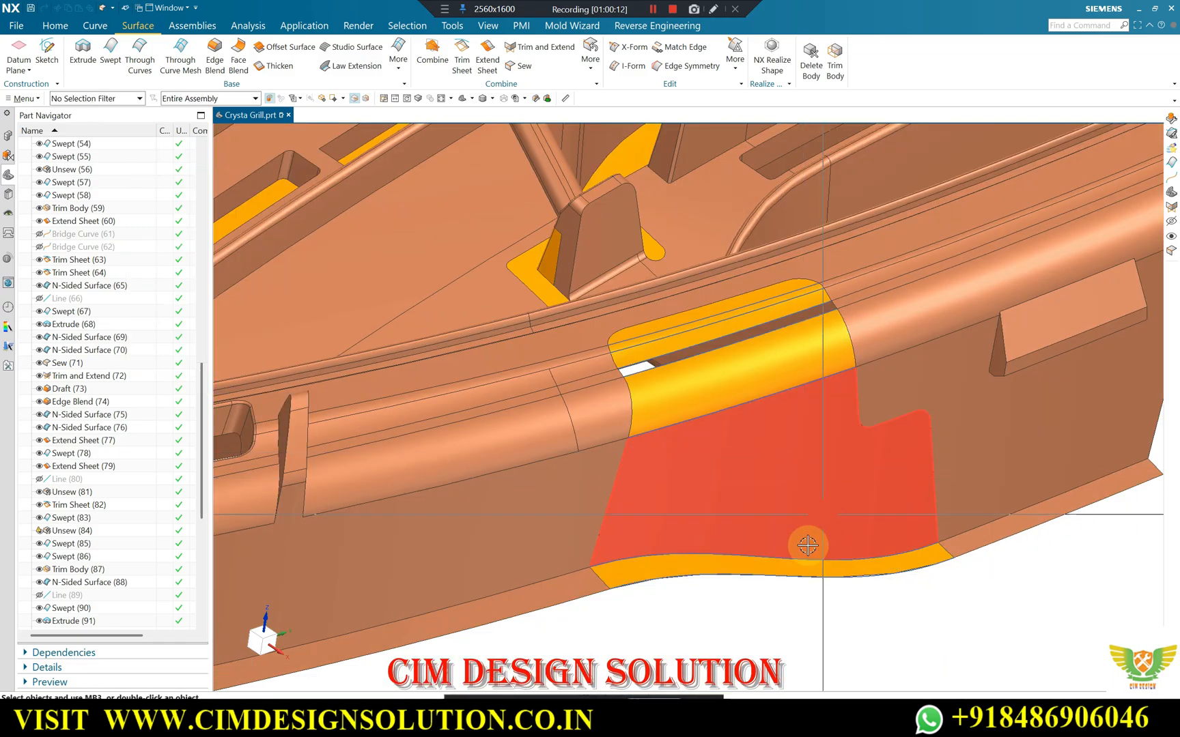
# Close the remaining narrow slot in the rim notch with a Quilted Patch, using the tangent grill faces and the slot's four edges.
pyautogui.scroll(5, 705, 606)
pyautogui.scroll(-6, 719, 577)
pyautogui.scroll(3, 728, 345)
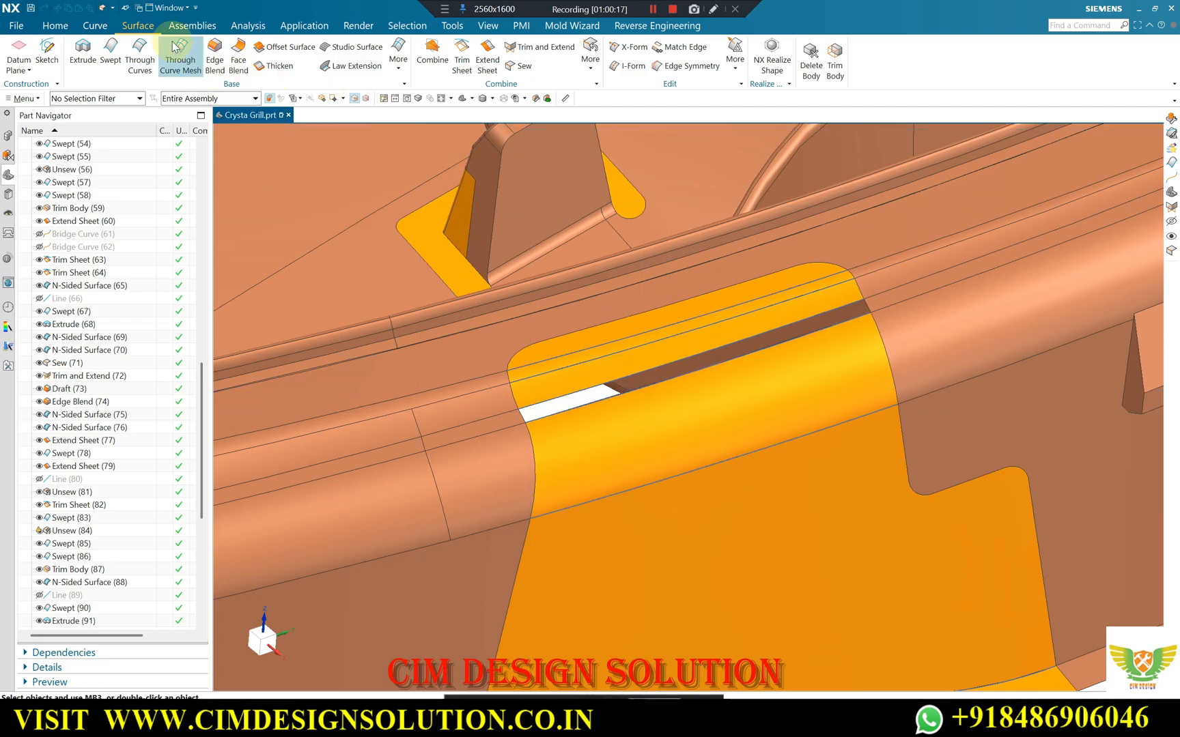
pyautogui.click(398, 67)
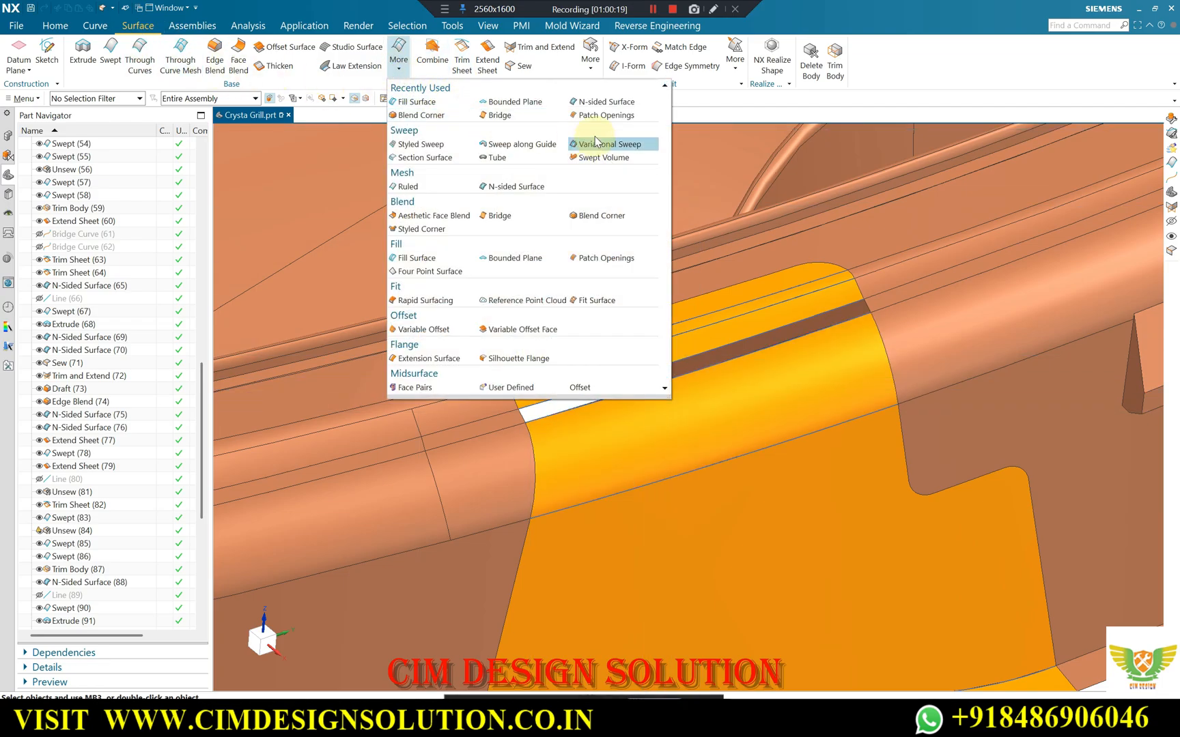
pyautogui.click(607, 114)
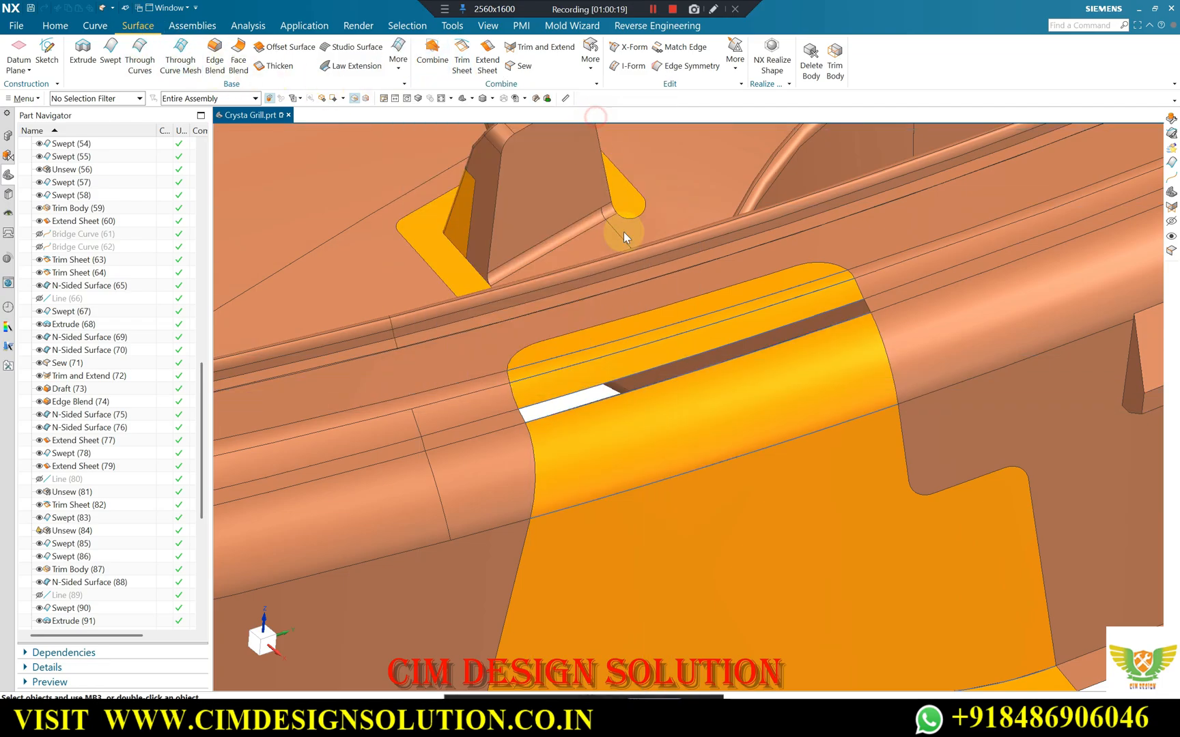
pyautogui.click(686, 309)
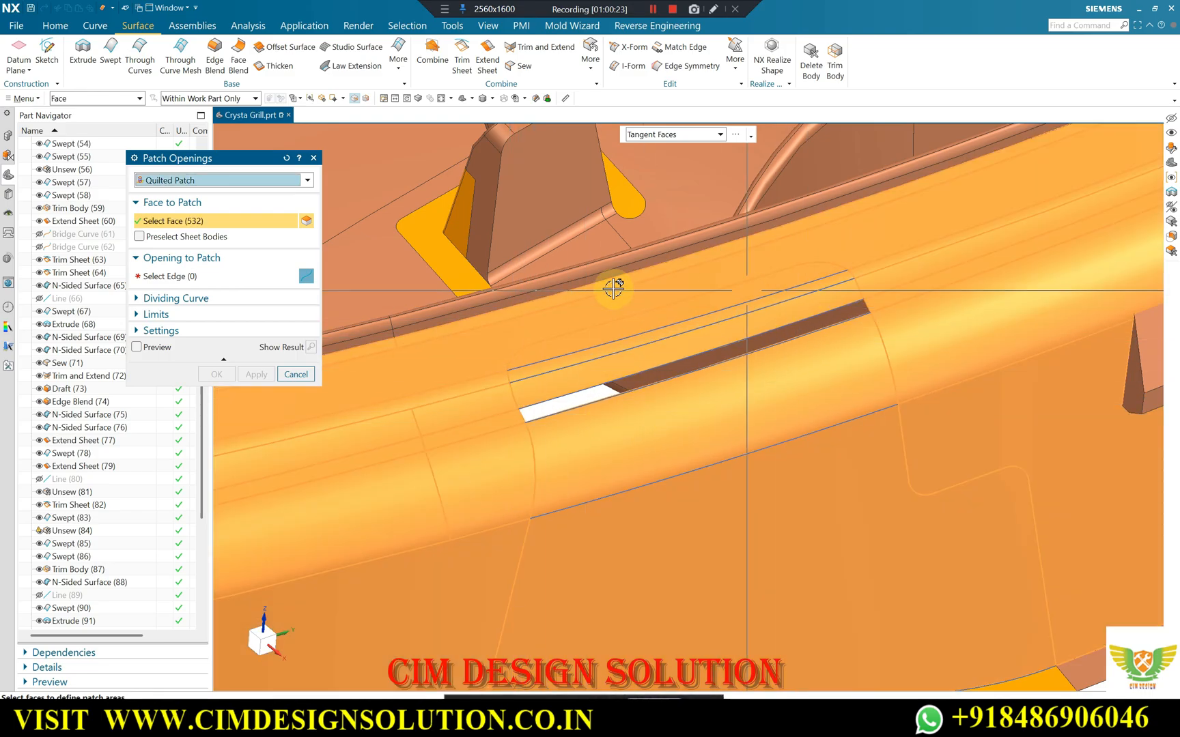
pyautogui.click(235, 277)
pyautogui.scroll(3, 642, 418)
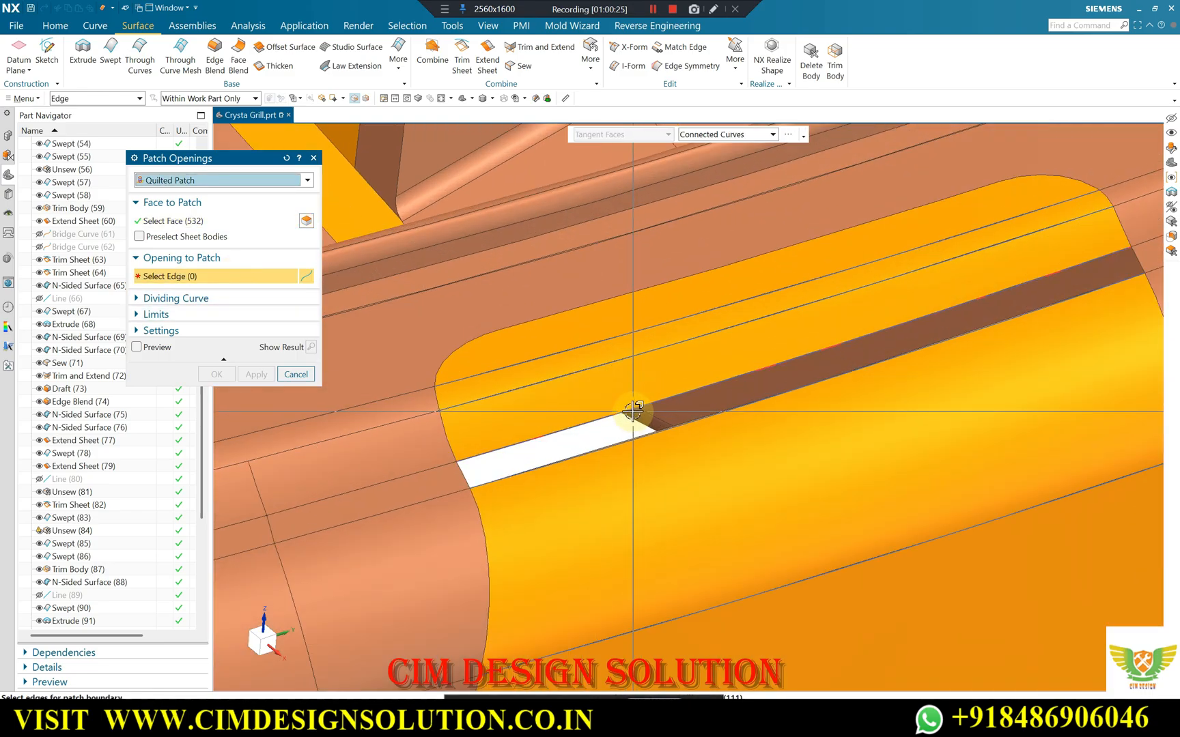
pyautogui.click(633, 410)
pyautogui.scroll(-3, 362, 271)
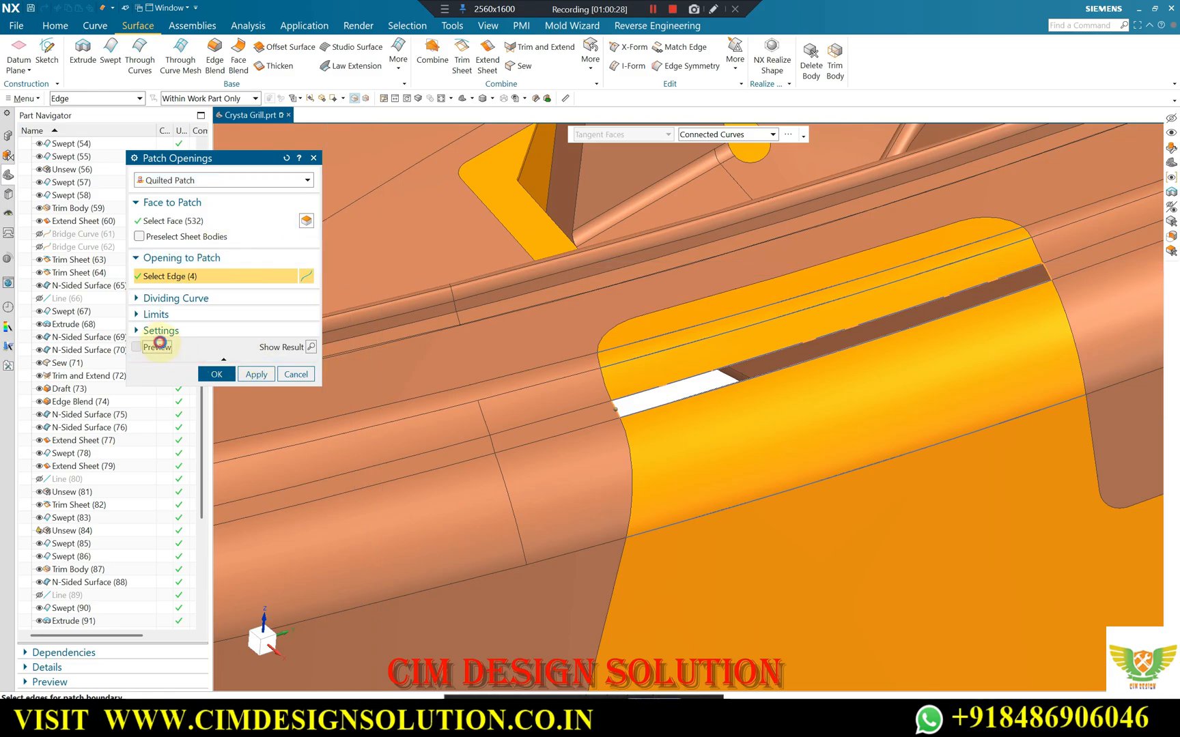
pyautogui.click(137, 347)
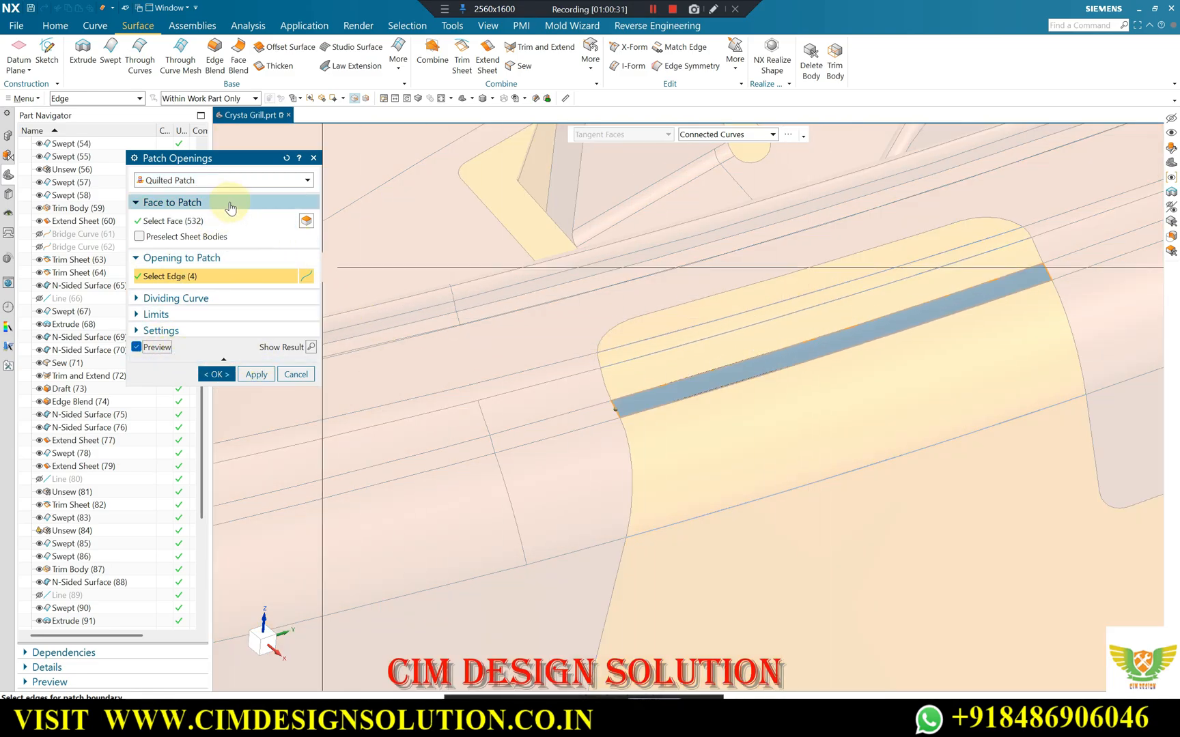
pyautogui.click(218, 374)
pyautogui.moveTo(648, 337); pyautogui.dragTo(789, 316, button='middle')
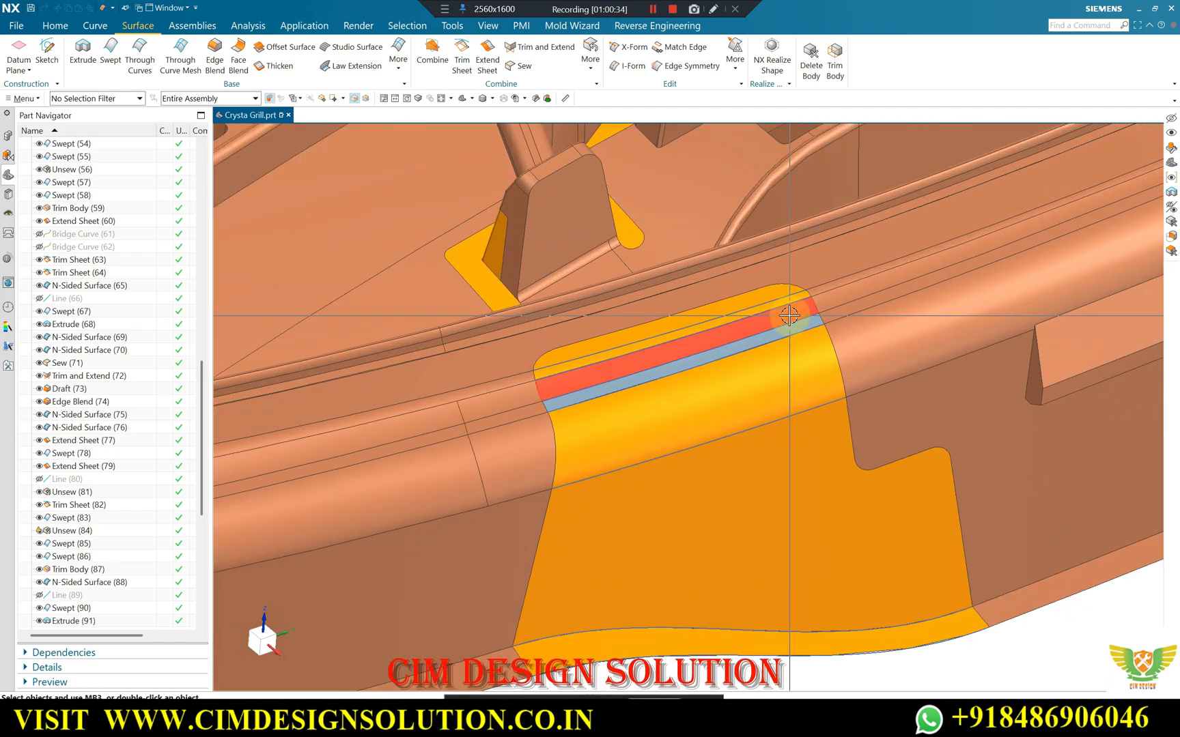
# Sew the narrow slot patch to the grill sheet body with a tolerance of 0.0100.
pyautogui.click(513, 72)
pyautogui.click(683, 344)
pyautogui.click(682, 362)
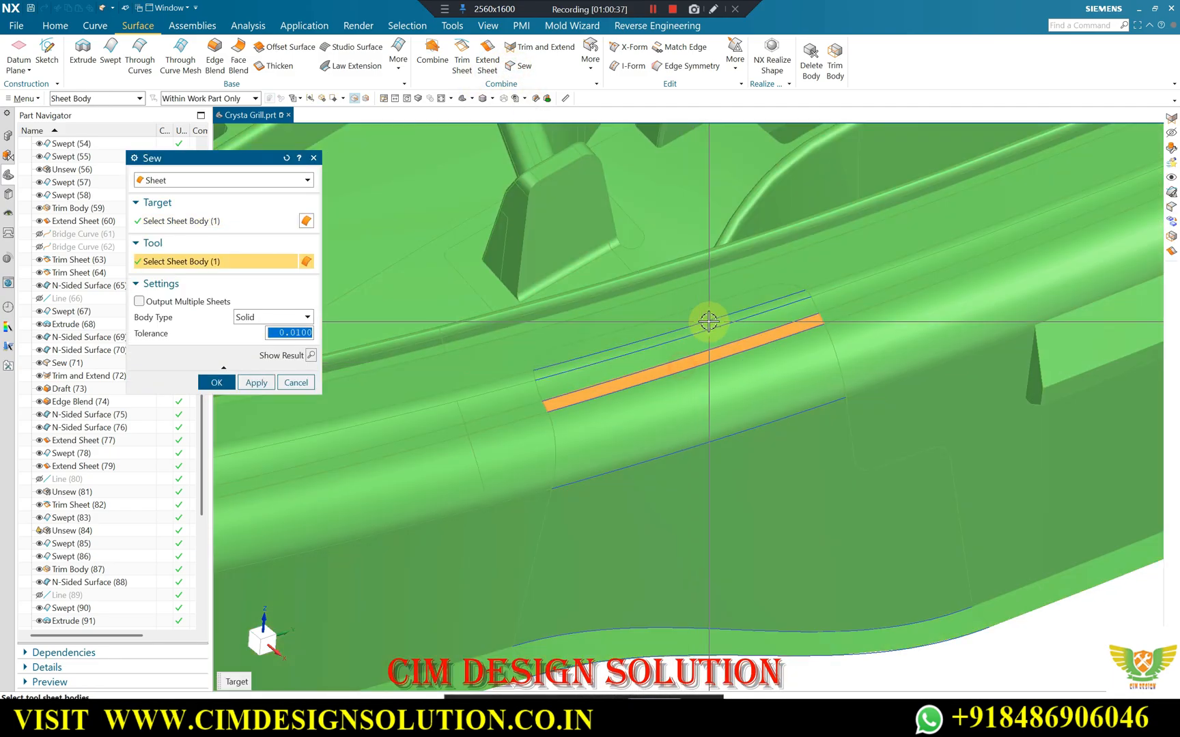
pyautogui.middleClick(708, 321)
pyautogui.moveTo(585, 295); pyautogui.dragTo(771, 313, button='middle')
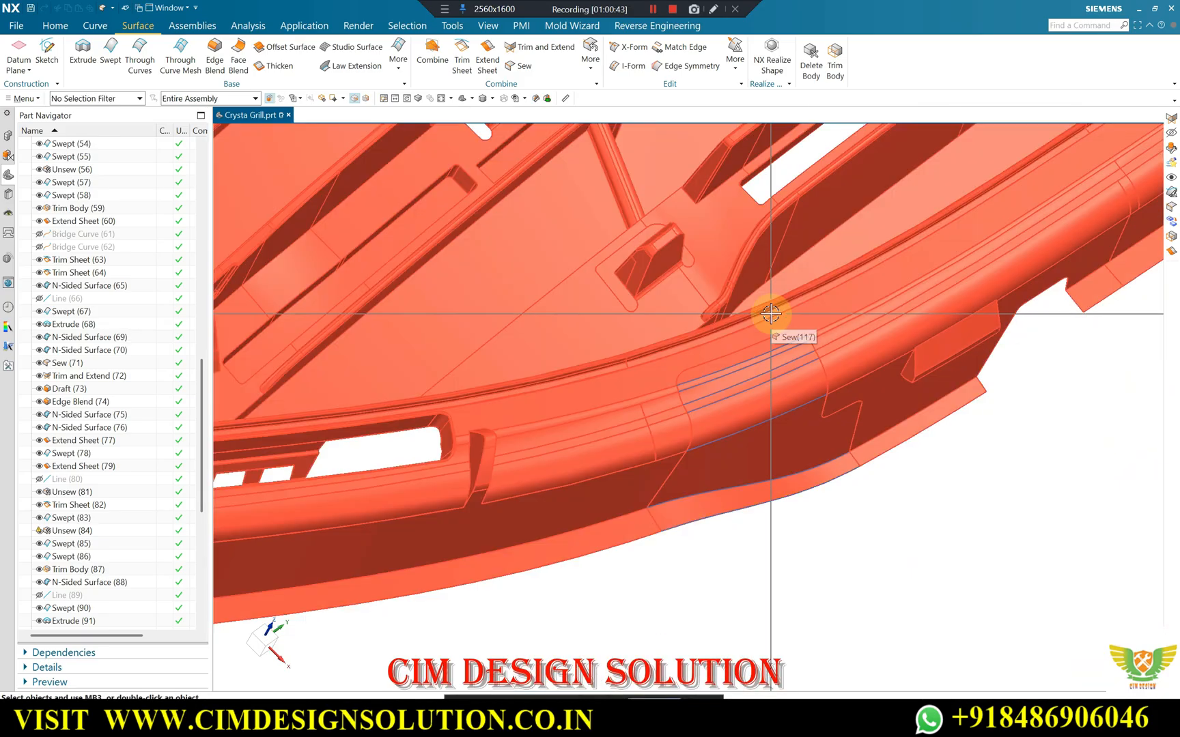
# Select the rim notch's bridge curves with a curve-only filter and move them to a hidden layer.
pyautogui.hotkey('ctrl', 'j')
pyautogui.click(74, 97)
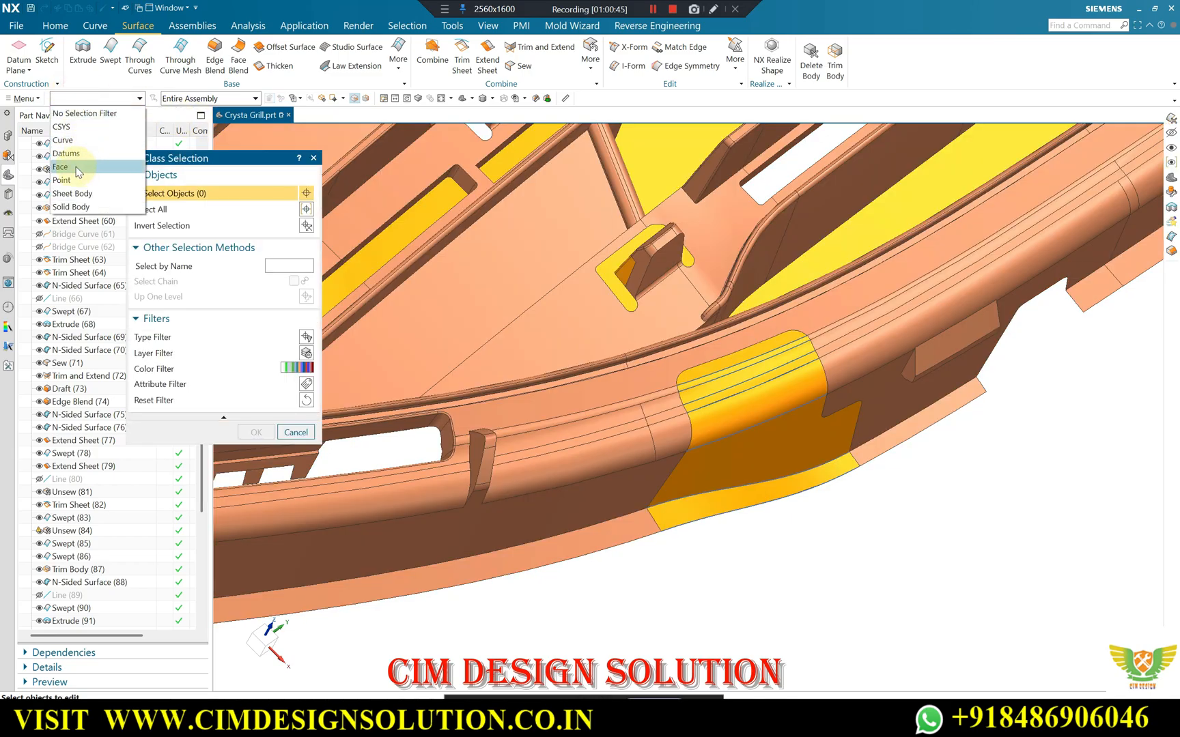
pyautogui.click(79, 144)
pyautogui.scroll(-5, 846, 307)
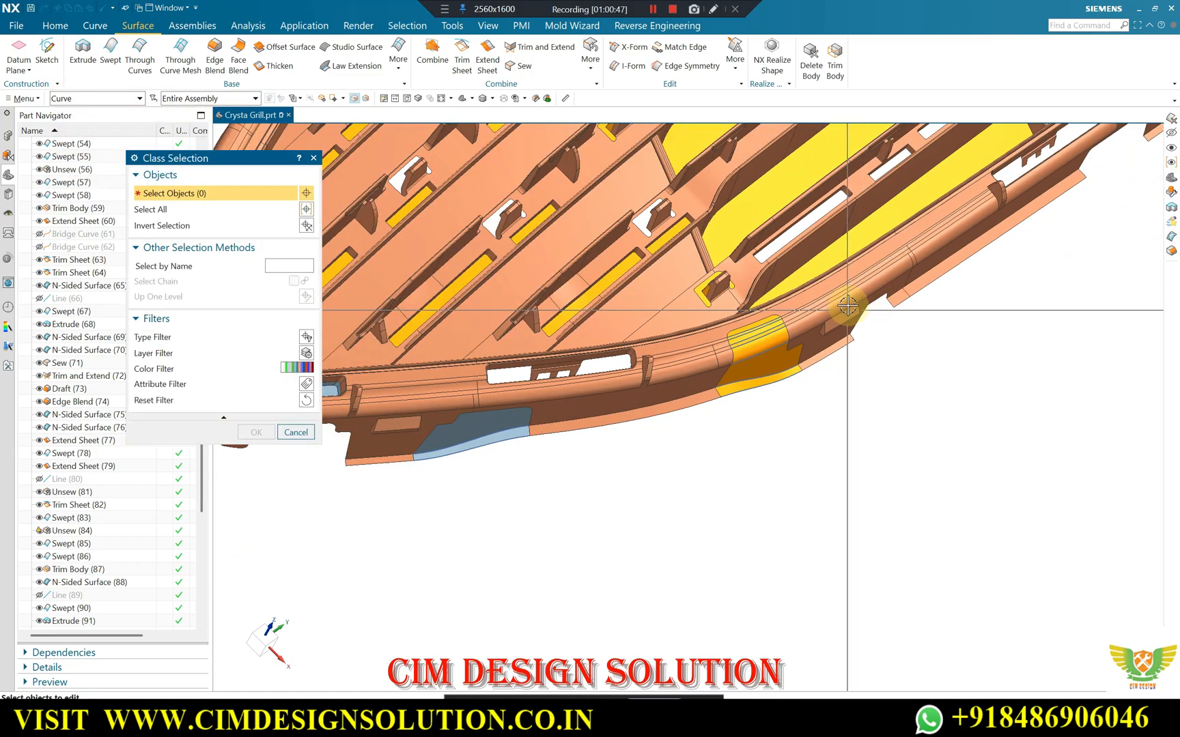
pyautogui.middleClick(672, 349)
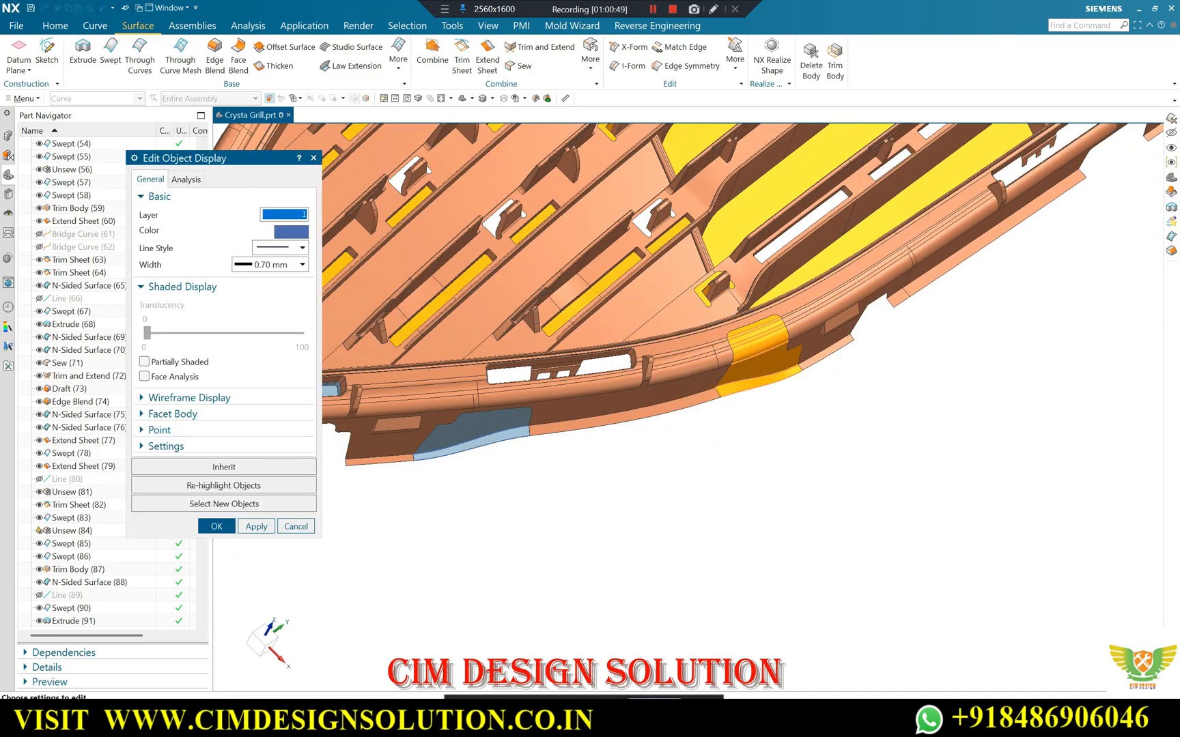
pyautogui.press('Return')
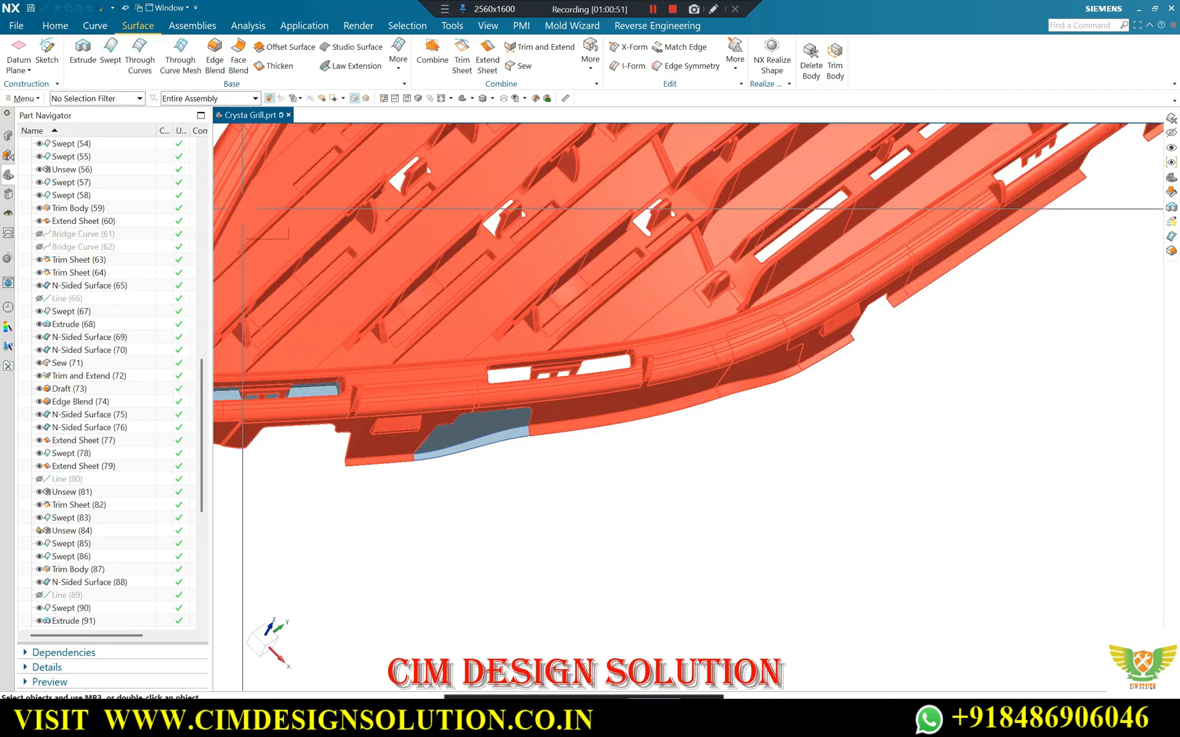
# Examine the patched rim notch from several angles, checking how smoothly its surfaces blend into the surrounding rim and skirt.
pyautogui.scroll(5, 846, 383)
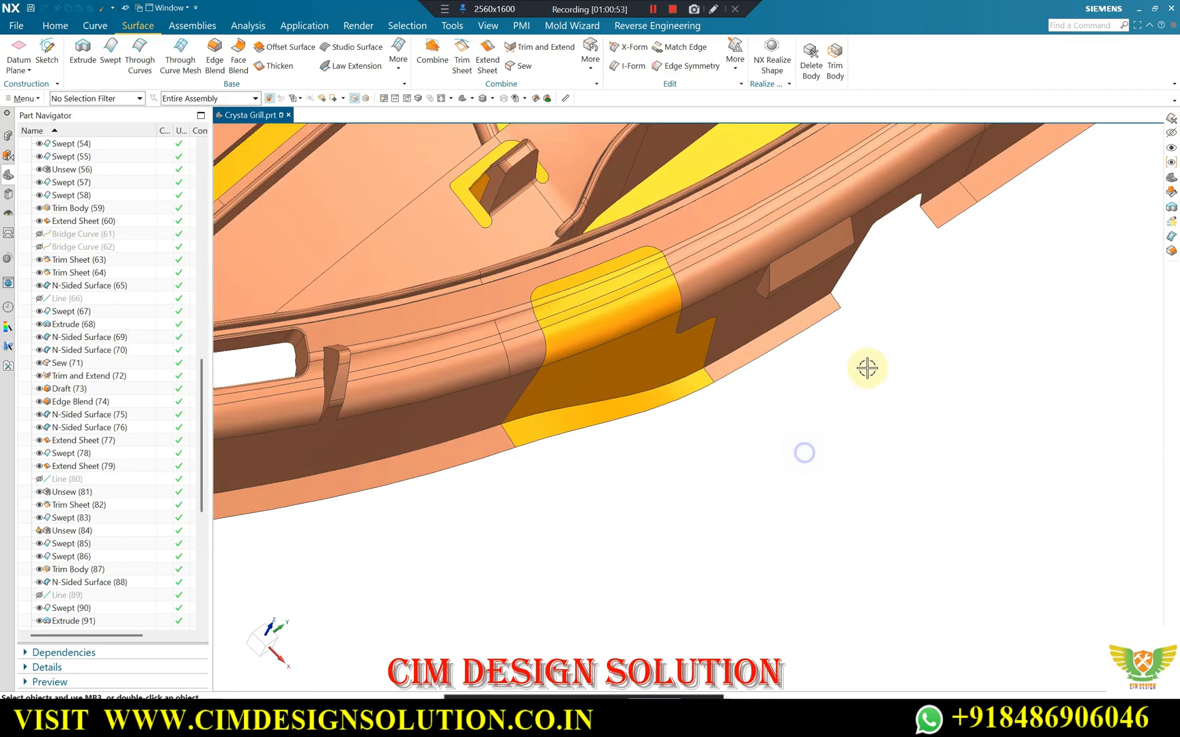
pyautogui.moveTo(863, 384); pyautogui.dragTo(647, 291, button='middle')
pyautogui.scroll(-1, 809, 267)
pyautogui.moveTo(808, 266); pyautogui.dragTo(734, 304, button='middle')
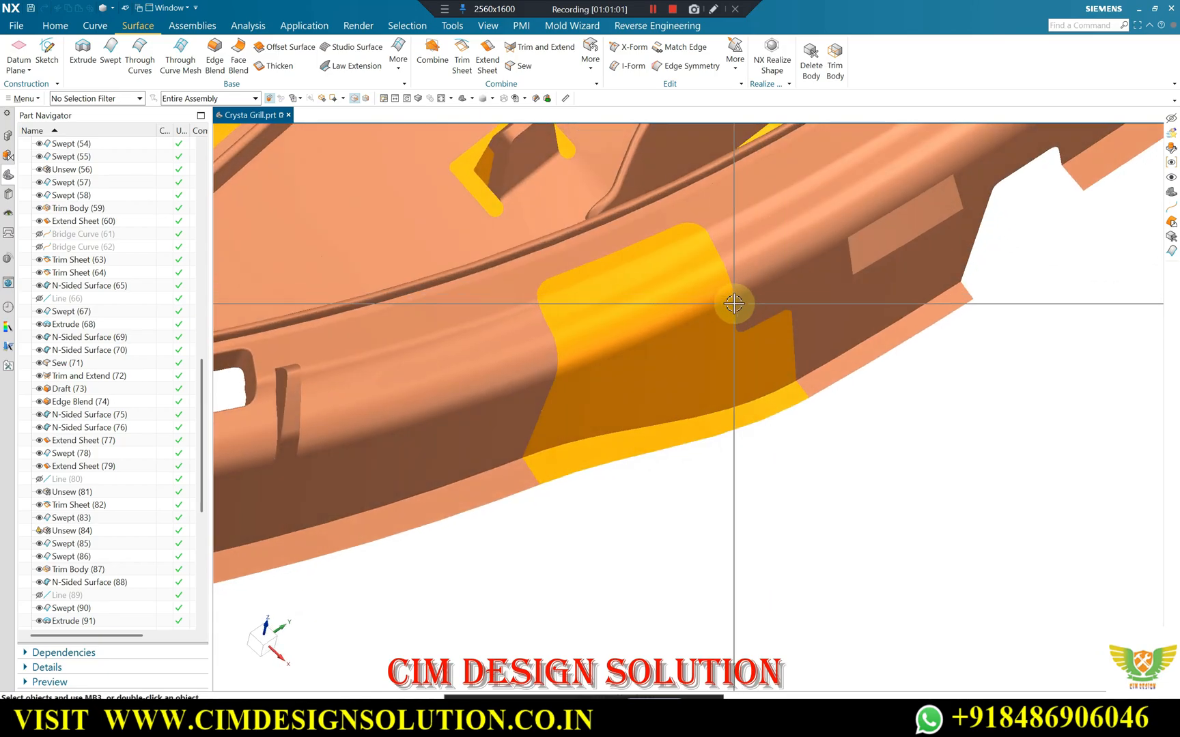
pyautogui.moveTo(685, 269); pyautogui.dragTo(660, 264, button='middle')
pyautogui.scroll(3, 661, 264)
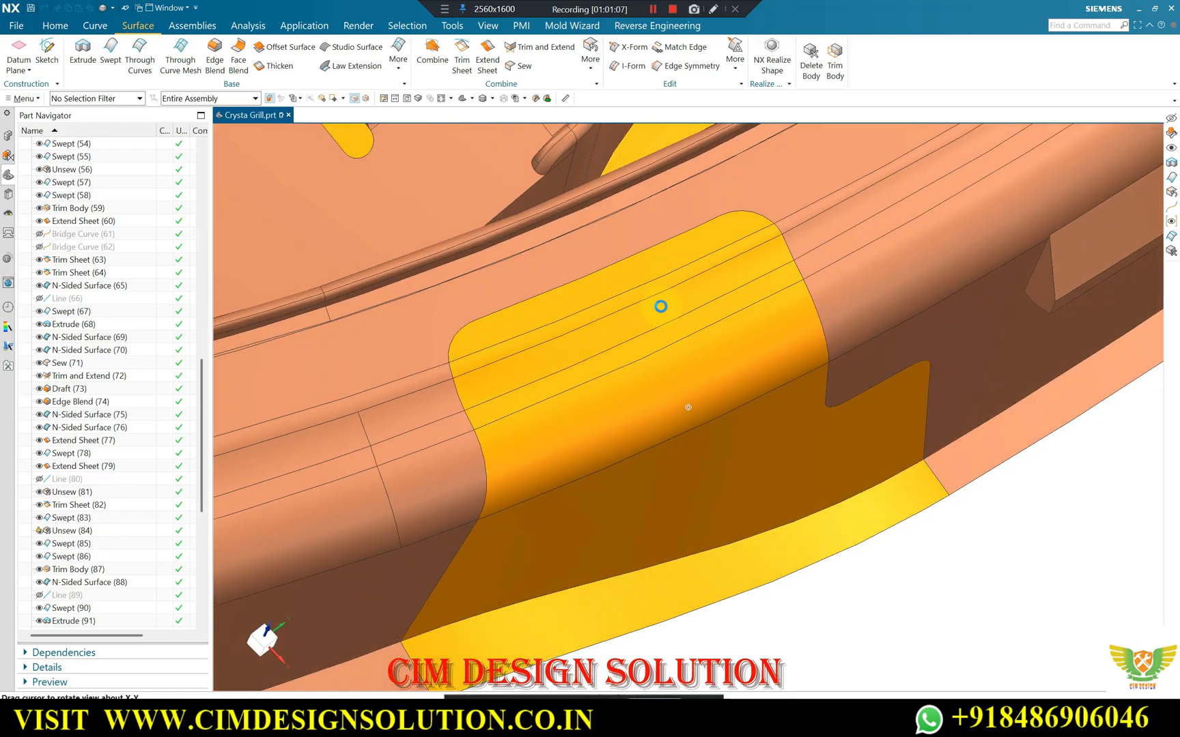
pyautogui.scroll(-9, 72, 546)
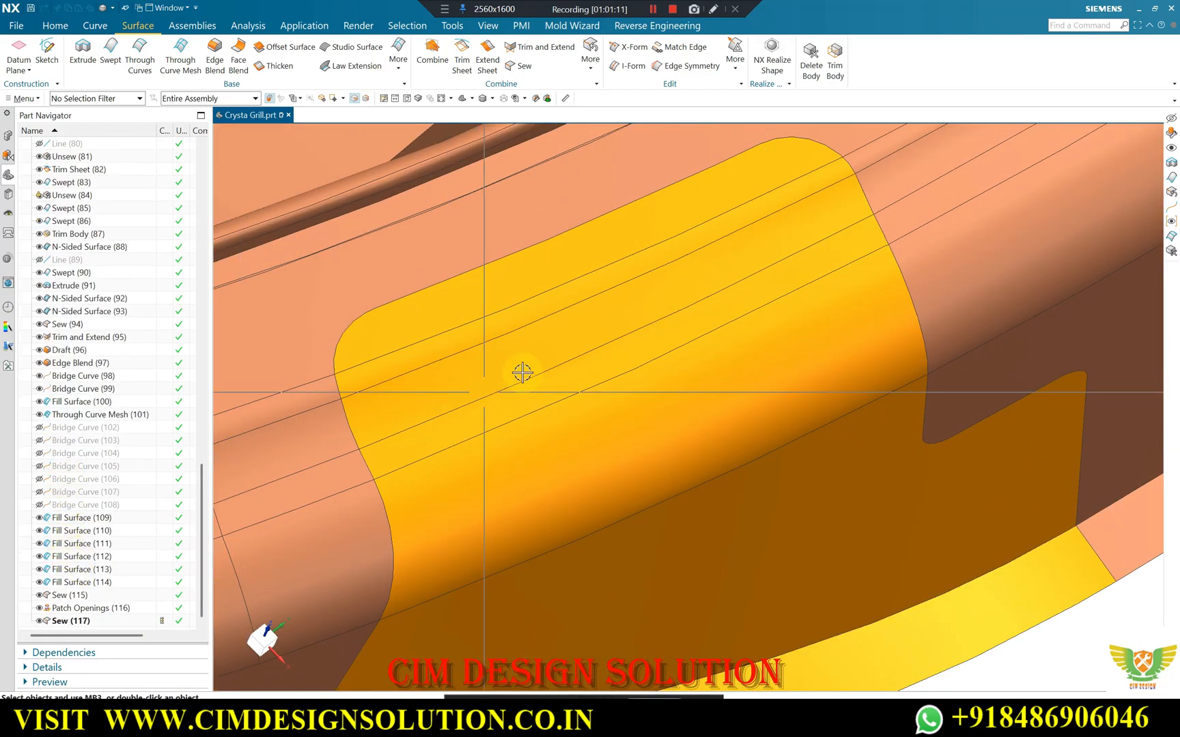
pyautogui.scroll(-5, 778, 345)
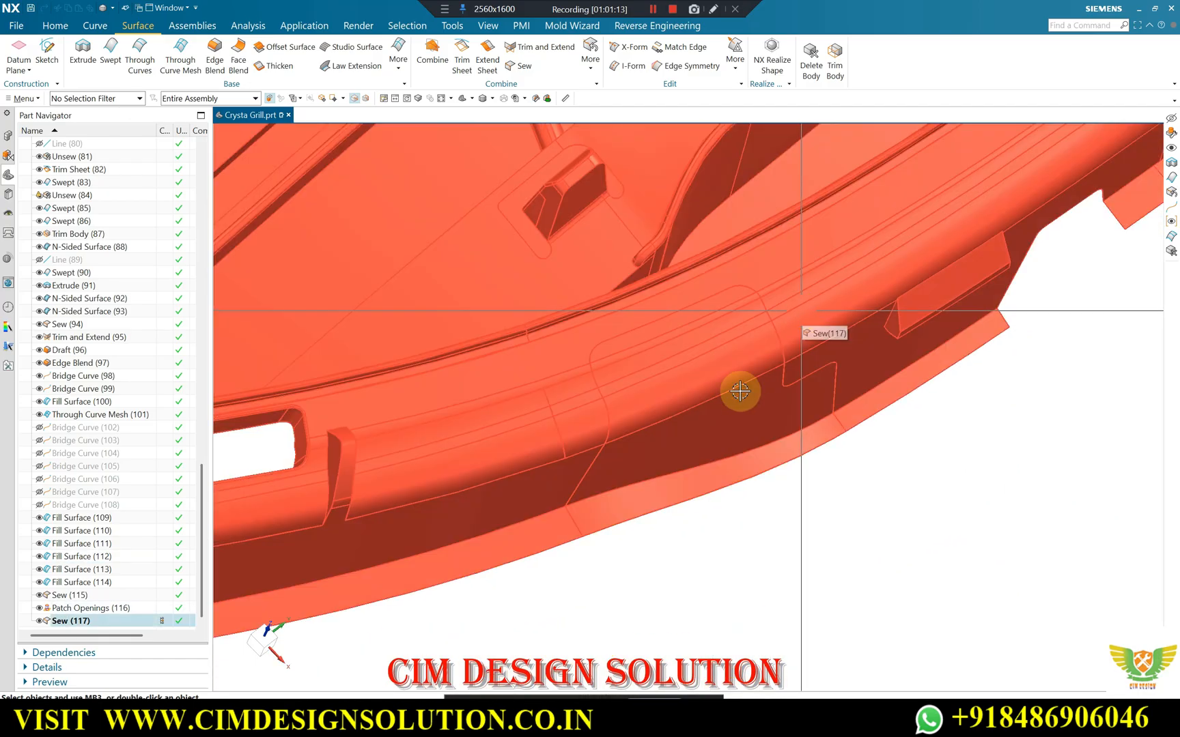
pyautogui.scroll(-4, 782, 449)
pyautogui.moveTo(785, 452); pyautogui.dragTo(635, 403, button='middle')
pyautogui.scroll(-5, 814, 452)
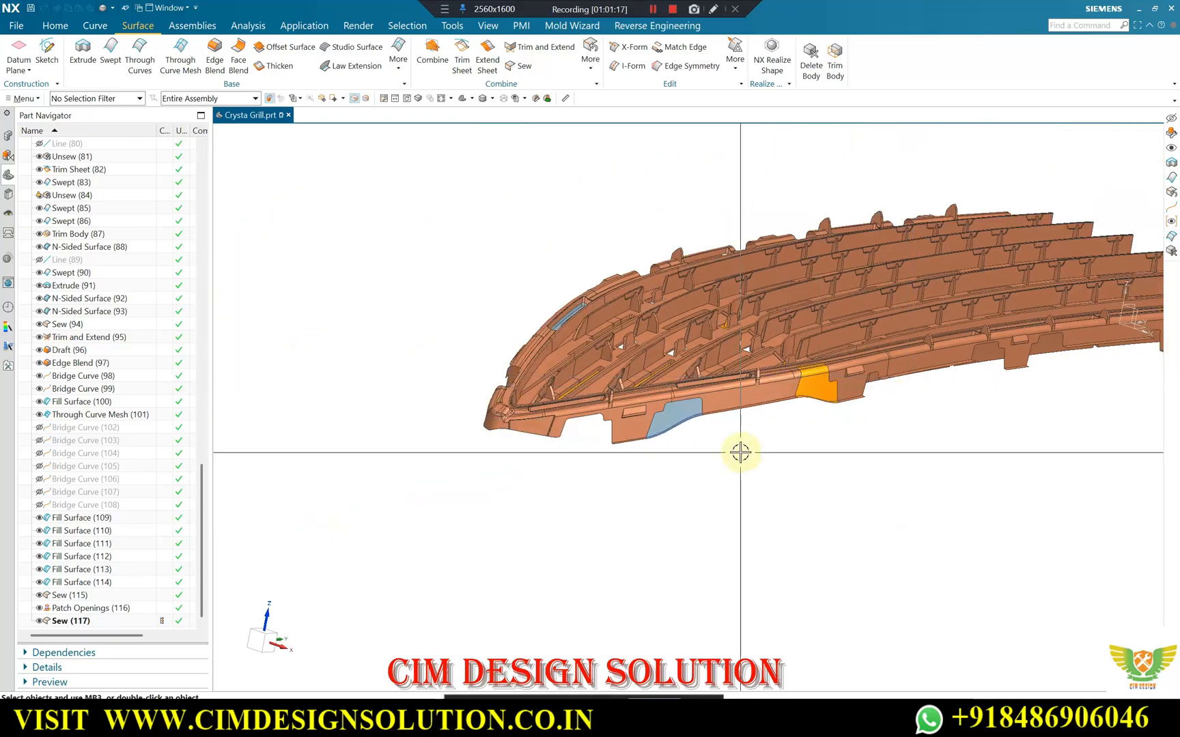
# Move the two bridge curves along the other skirt patch's lower flange to a hidden layer.
pyautogui.scroll(5, 689, 518)
pyautogui.scroll(3, 662, 565)
pyautogui.hotkey('ctrl', 'j')
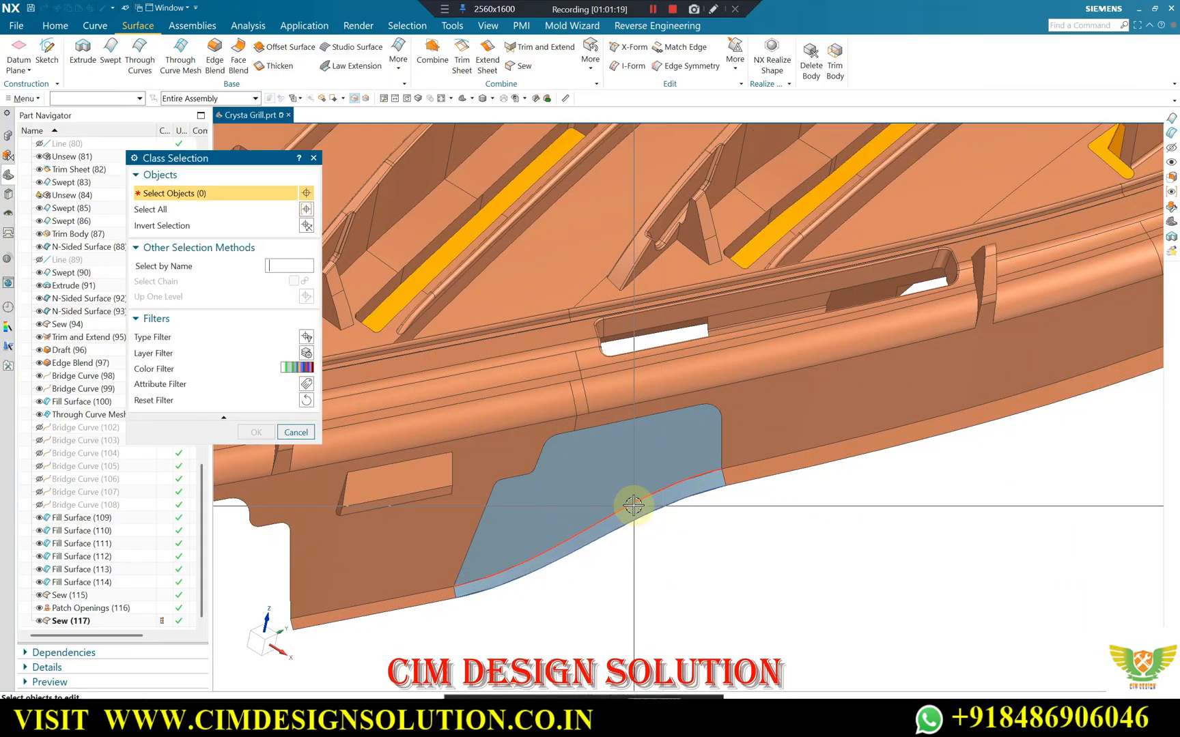
pyautogui.middleClick(636, 522)
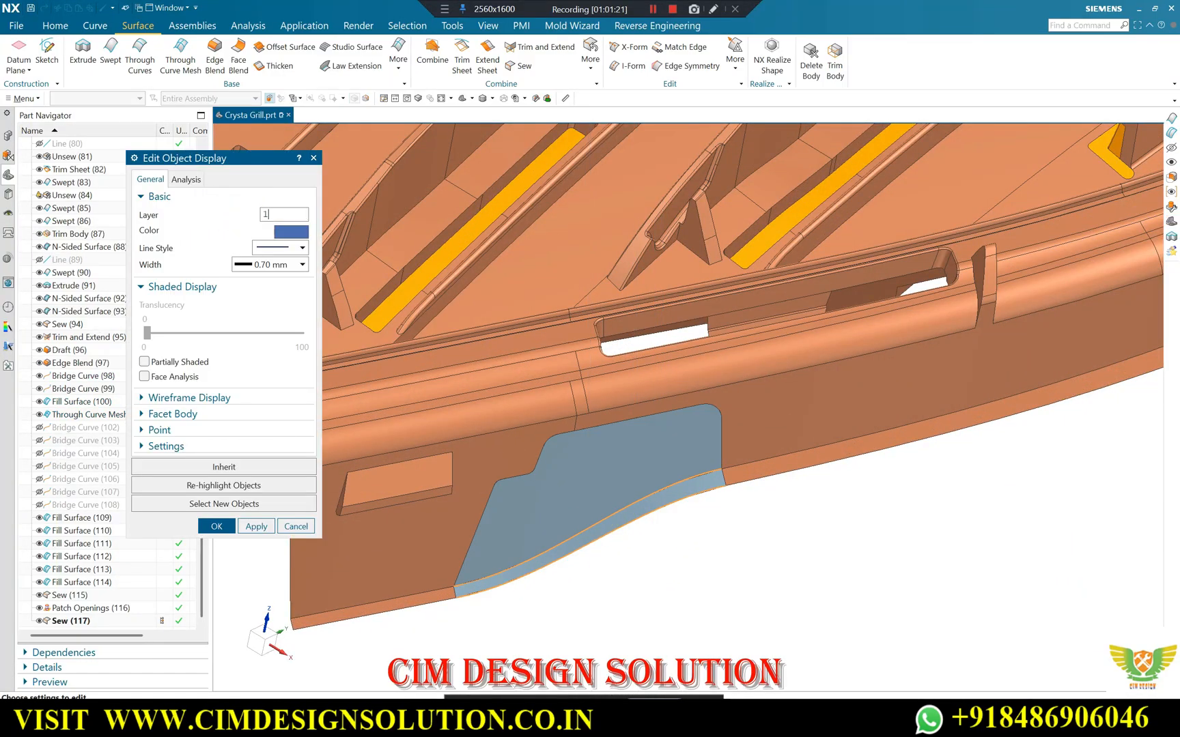
pyautogui.press('Return')
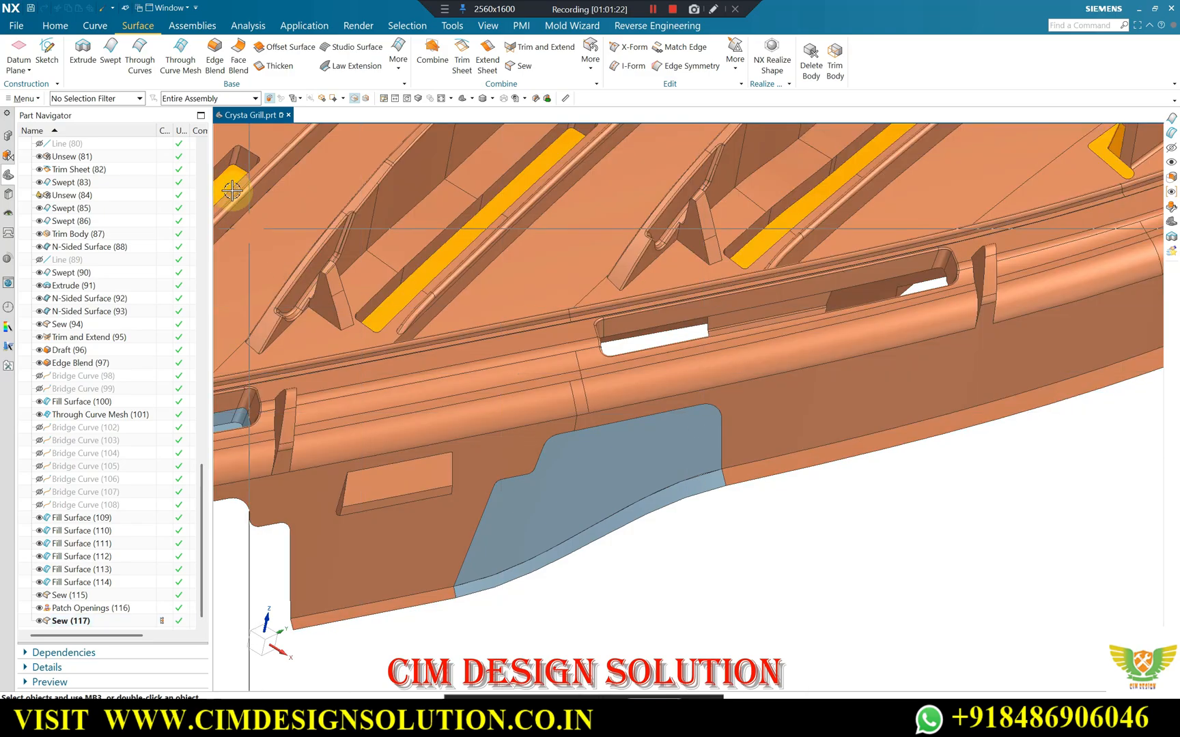
# Sew the skirt notch patch and its lower flange strip to the grill sheet body with a tolerance of 0.0100.
pyautogui.click(503, 433)
pyautogui.click(596, 456)
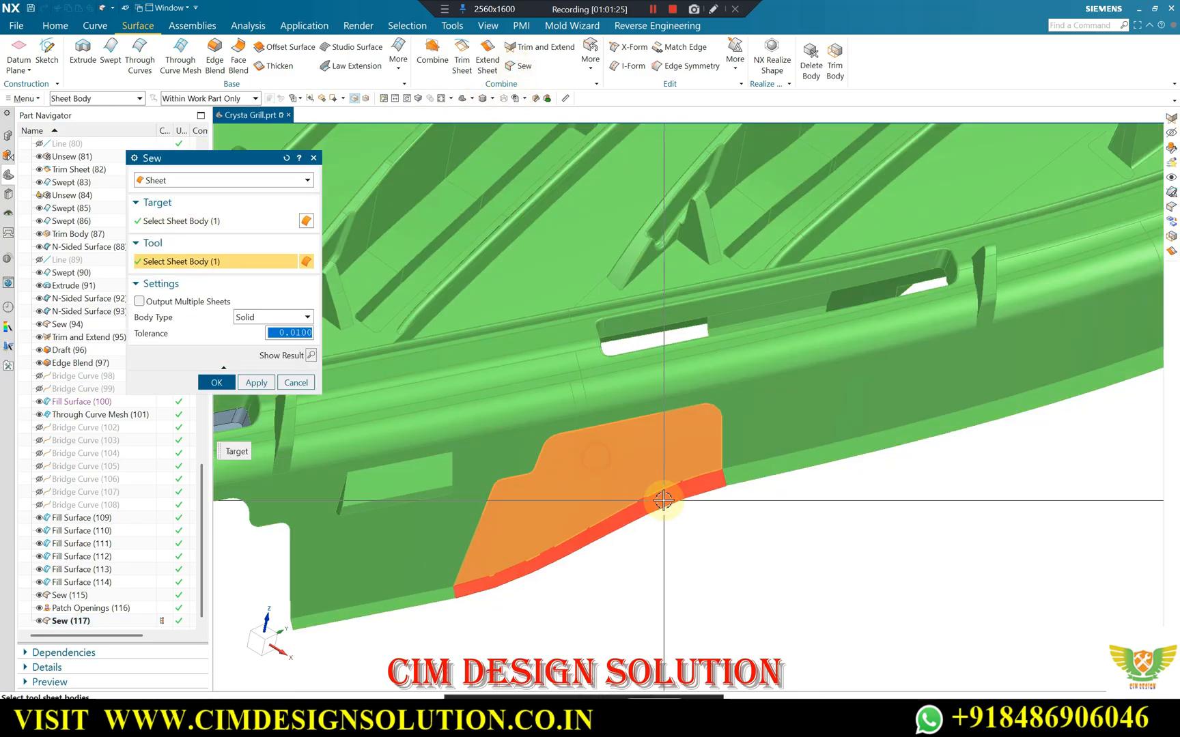
pyautogui.click(664, 501)
pyautogui.middleClick(689, 428)
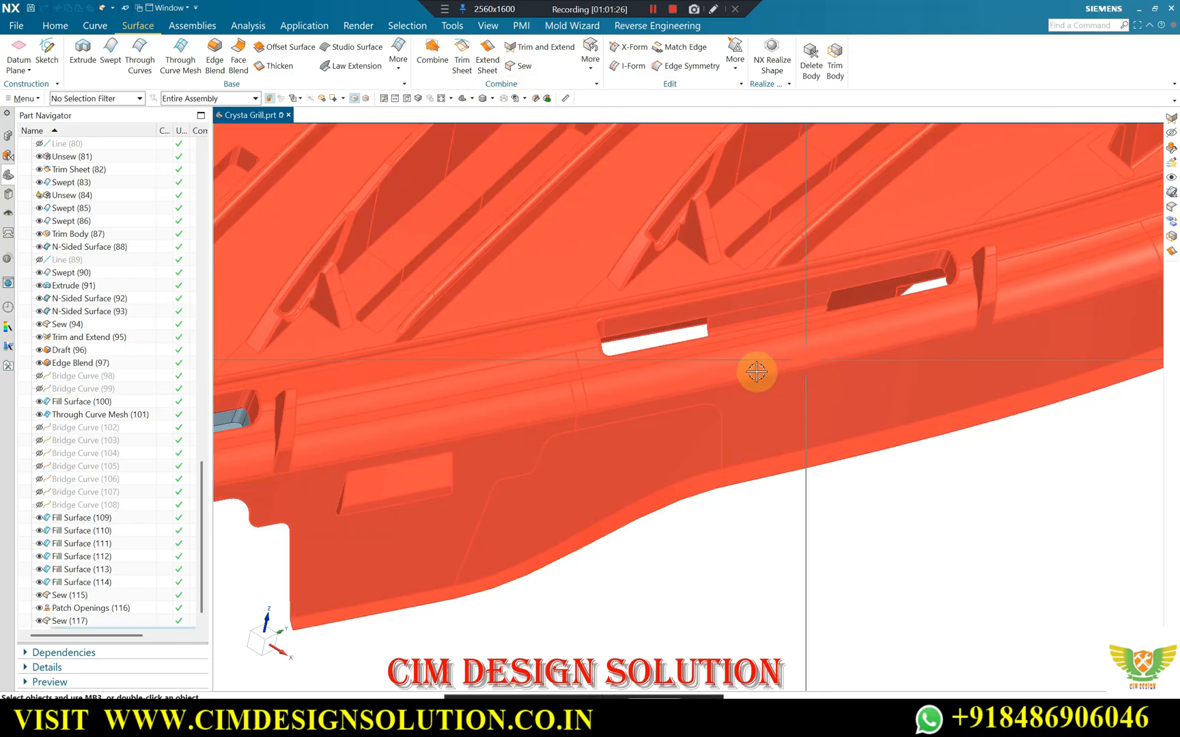
# Bridge the open skirt notch near the grill's corner with a G1 curve from the skirt's lower edge to the flange's upper edge.
pyautogui.moveTo(756, 368); pyautogui.dragTo(618, 463, button='middle')
pyautogui.scroll(-2, 513, 452)
pyautogui.scroll(5, 521, 539)
pyautogui.scroll(2, 518, 558)
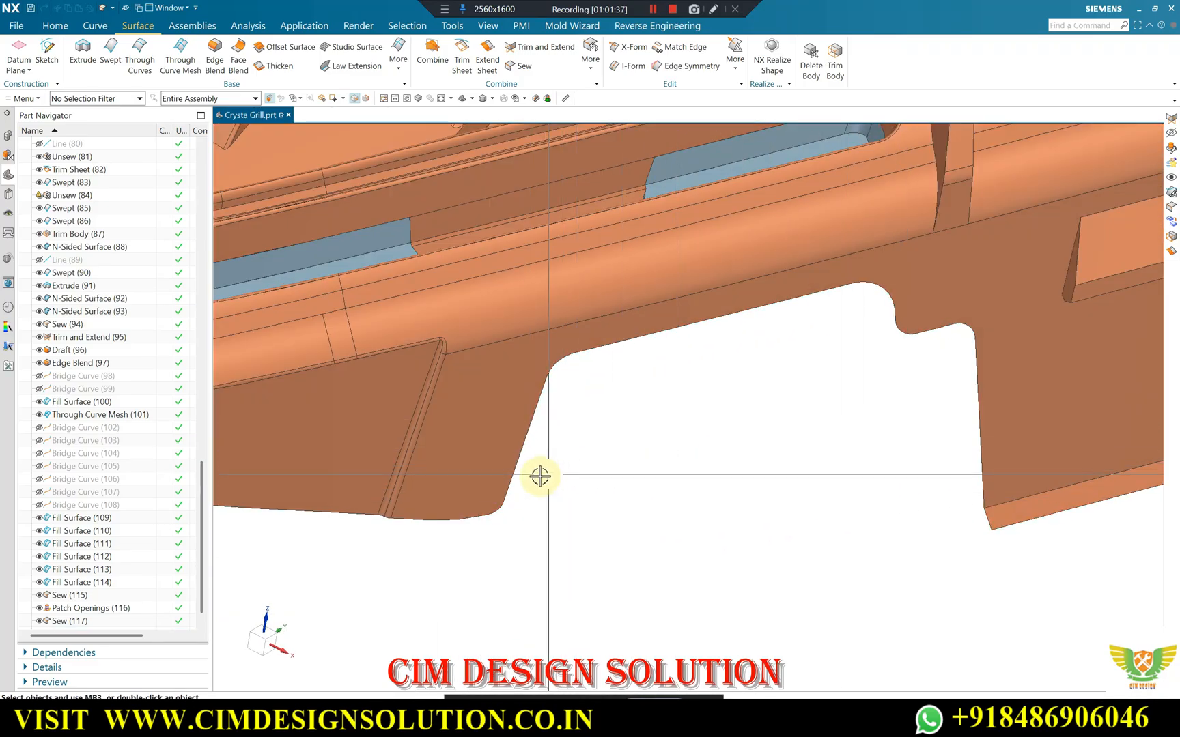
pyautogui.scroll(-3, 540, 477)
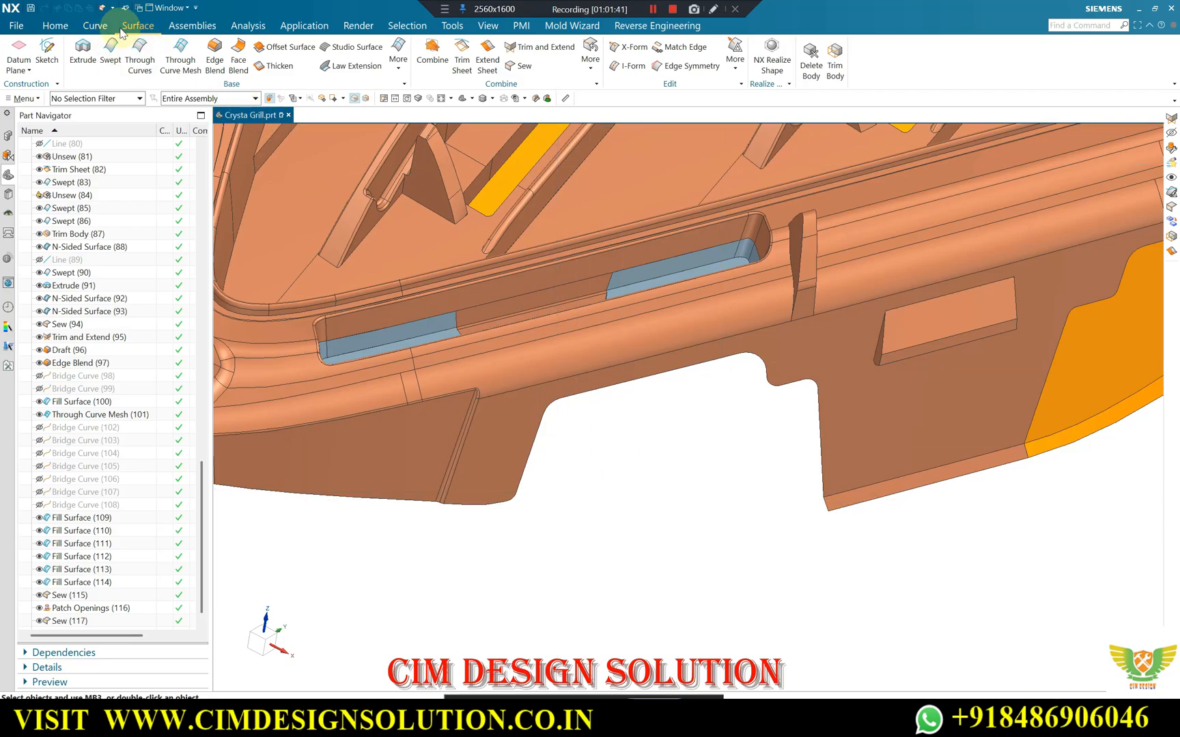
pyautogui.click(94, 25)
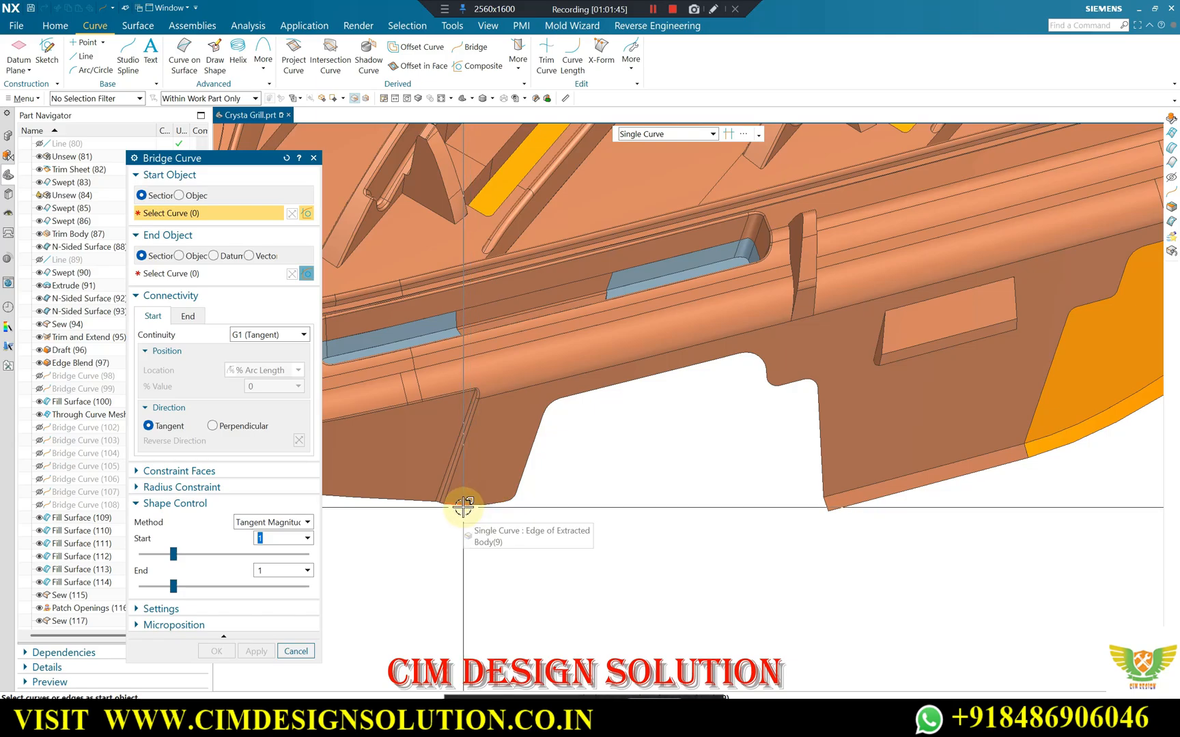
pyautogui.click(470, 505)
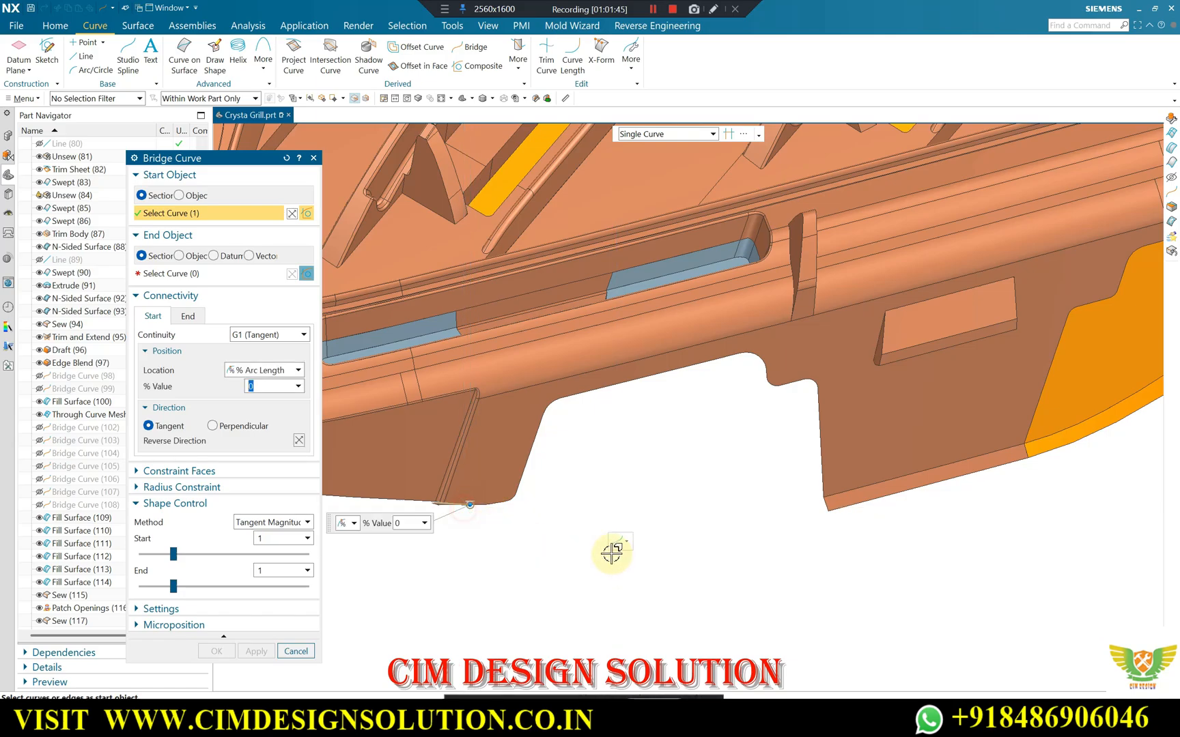
pyautogui.click(824, 497)
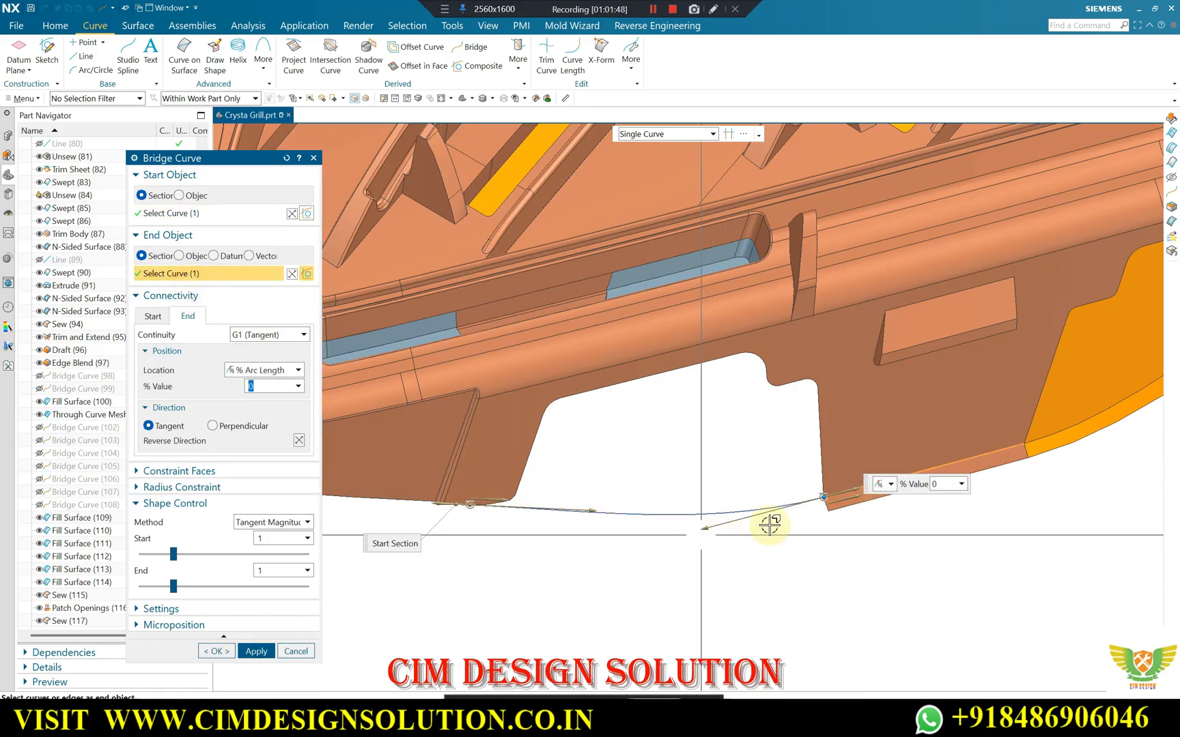
pyautogui.click(255, 651)
# Add a second G1 bridge curve across the same notch, from the skirt's lower edge to the flange's outer edge.
pyautogui.click(450, 508)
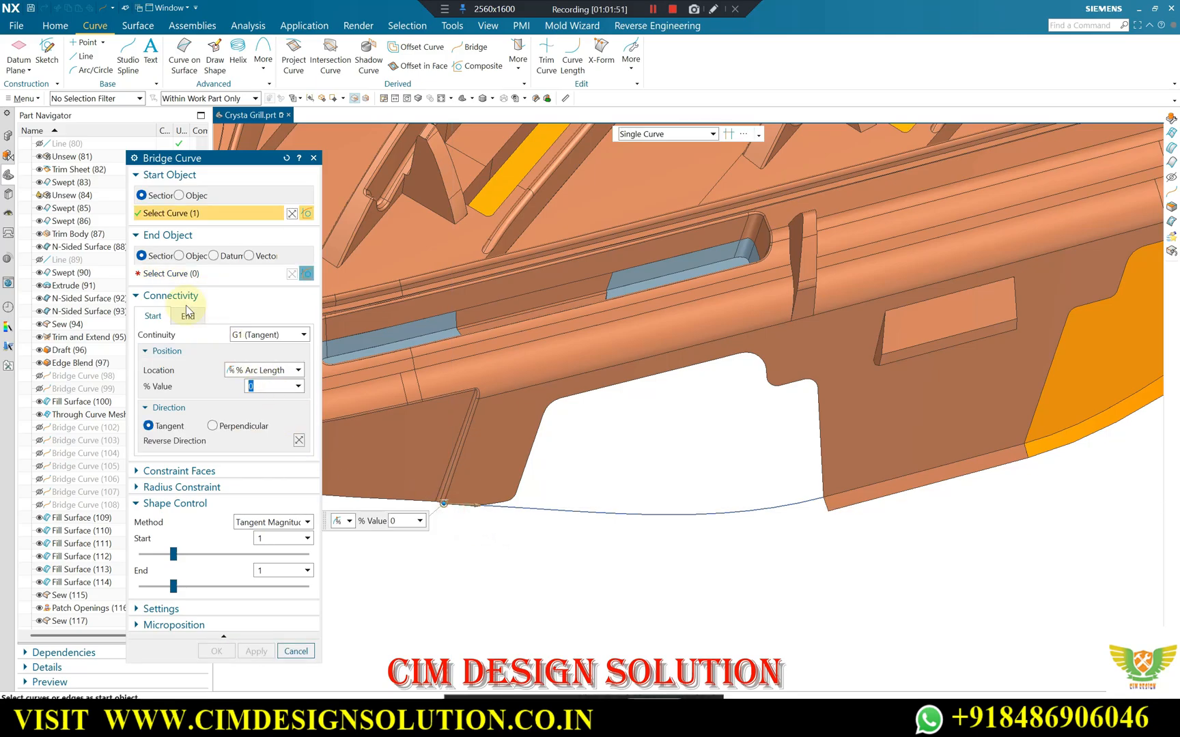
pyautogui.click(876, 502)
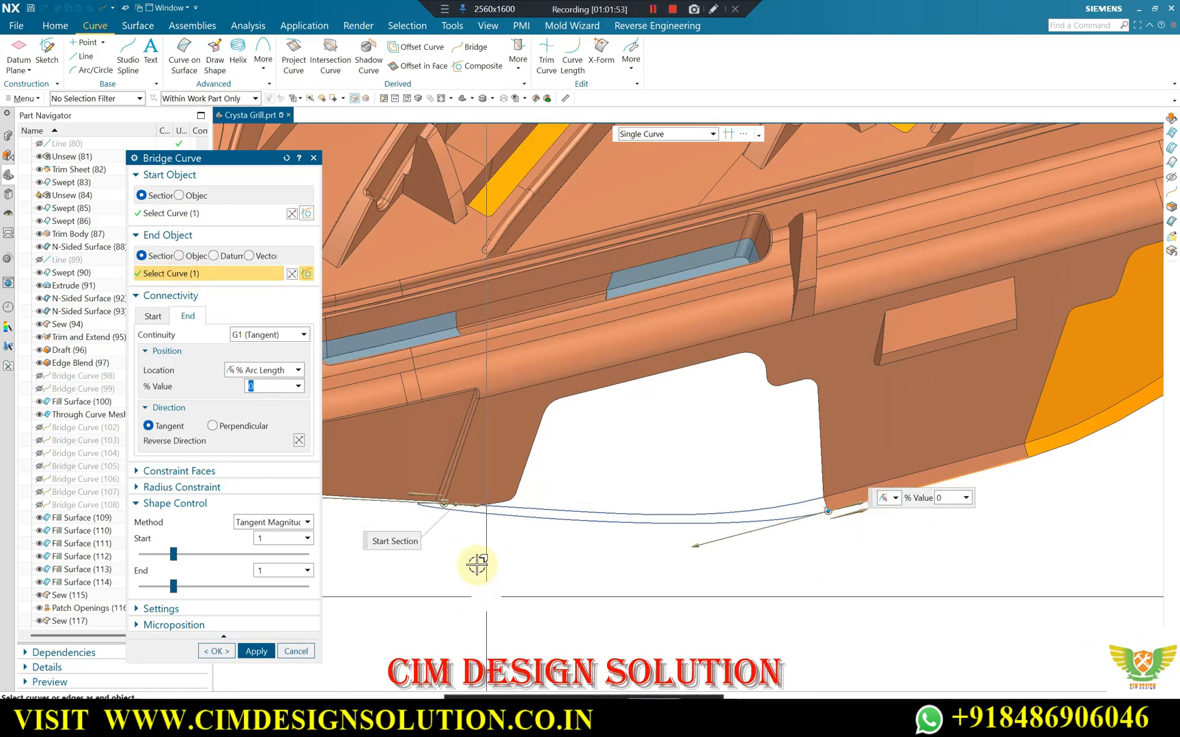
pyautogui.click(471, 504)
pyautogui.scroll(-3, 587, 525)
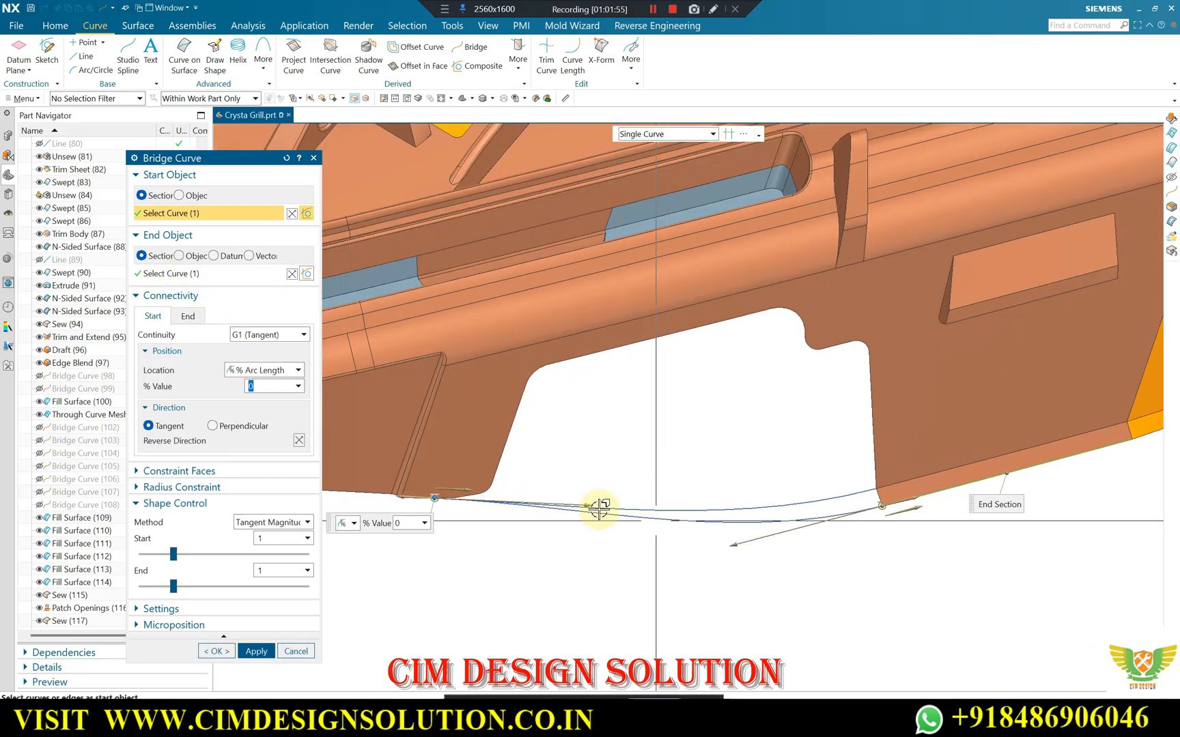
pyautogui.scroll(-5, 424, 516)
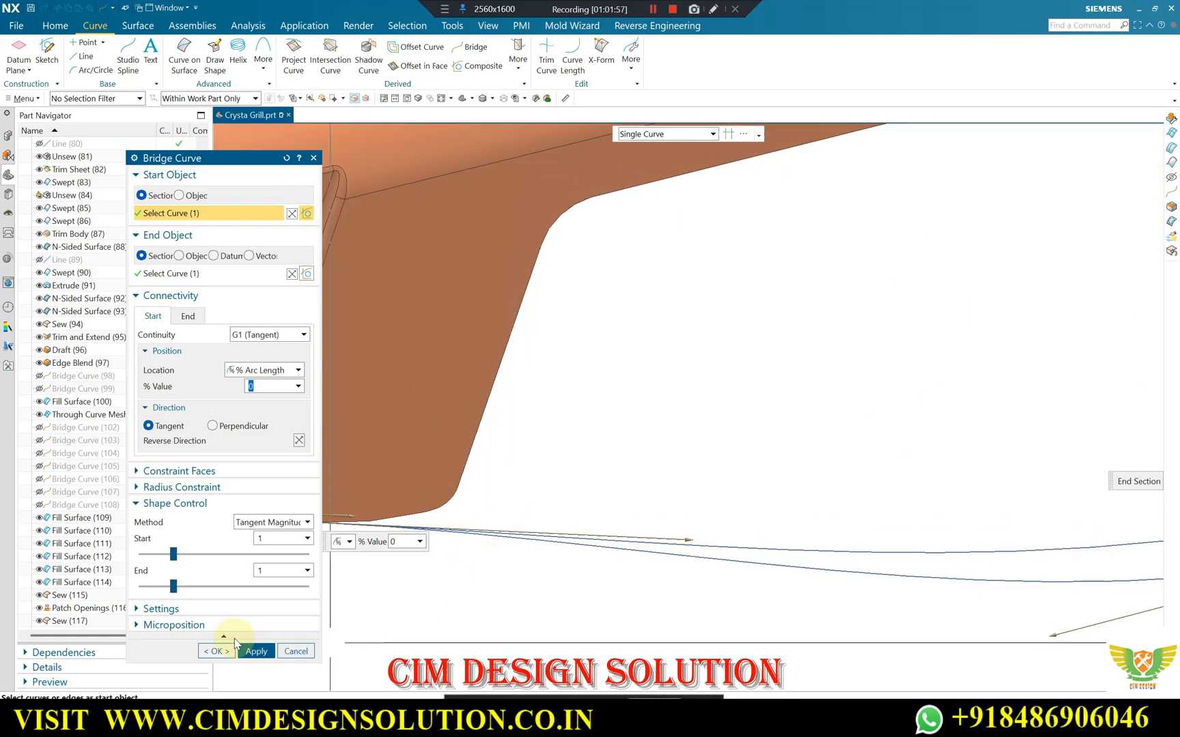
pyautogui.click(217, 650)
# Fill the skirt notch with a surface bounded by its edges at G1 and the upper bridge curve at G0.
pyautogui.scroll(5, 658, 453)
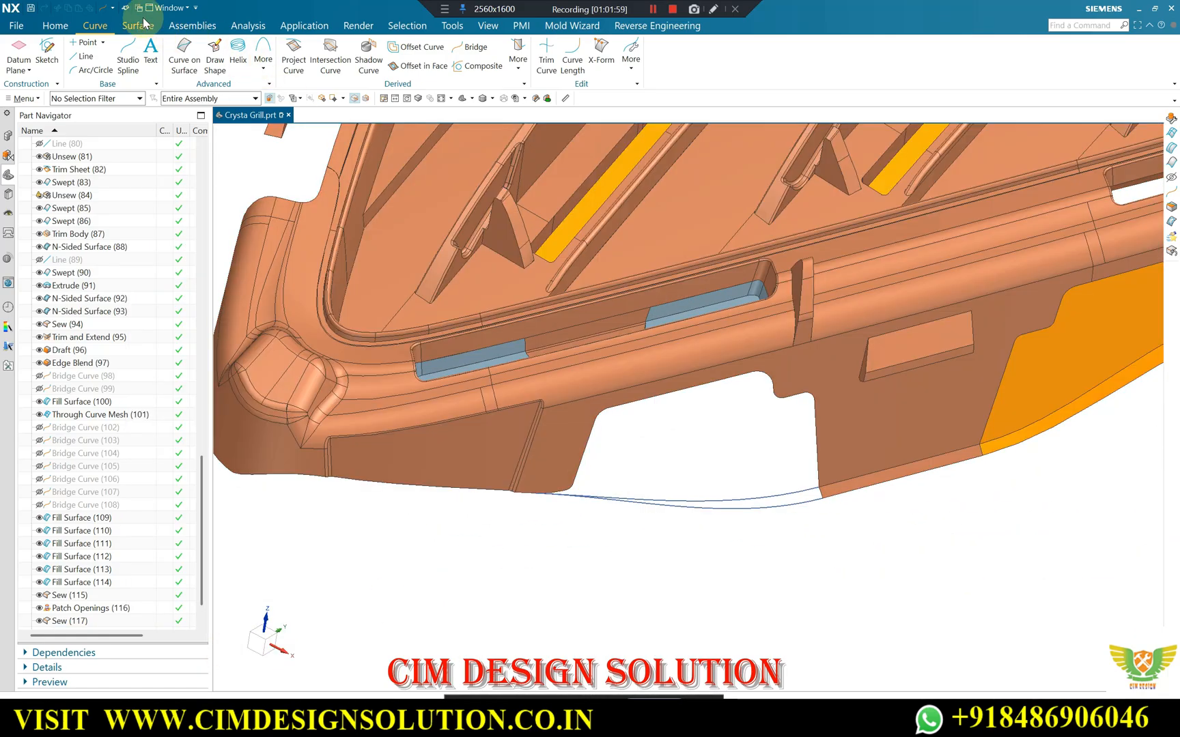
pyautogui.click(138, 25)
pyautogui.click(398, 54)
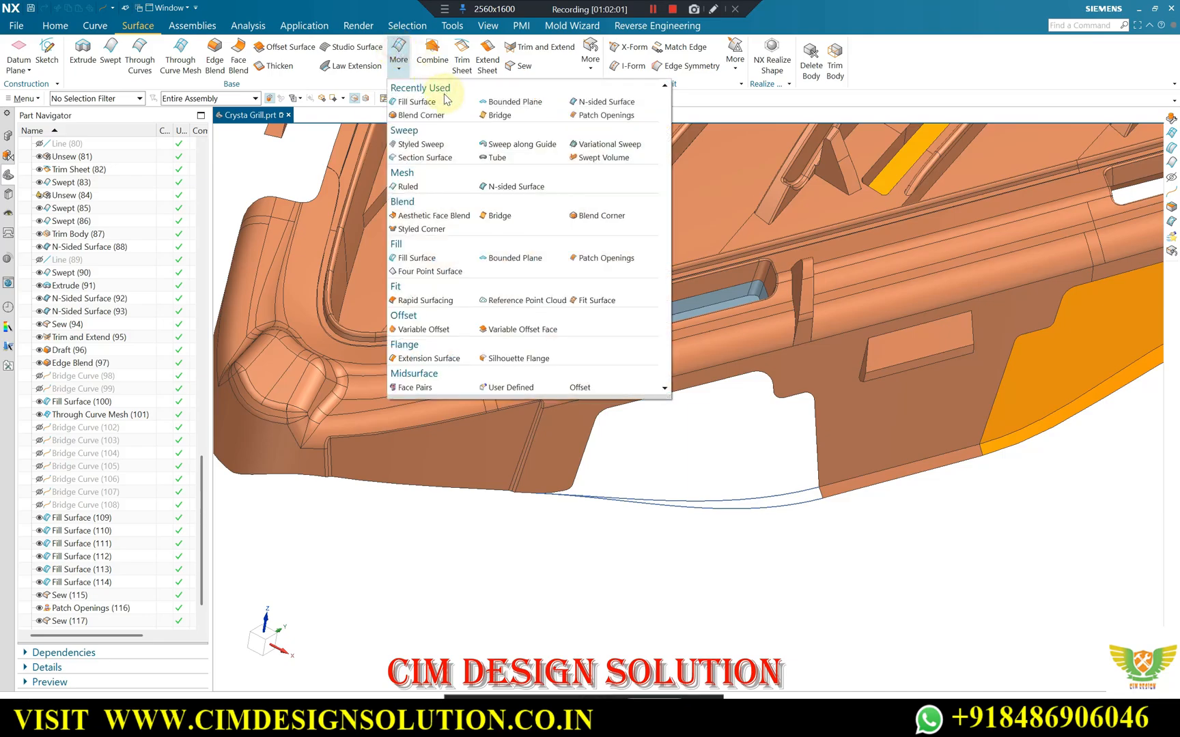
pyautogui.click(432, 104)
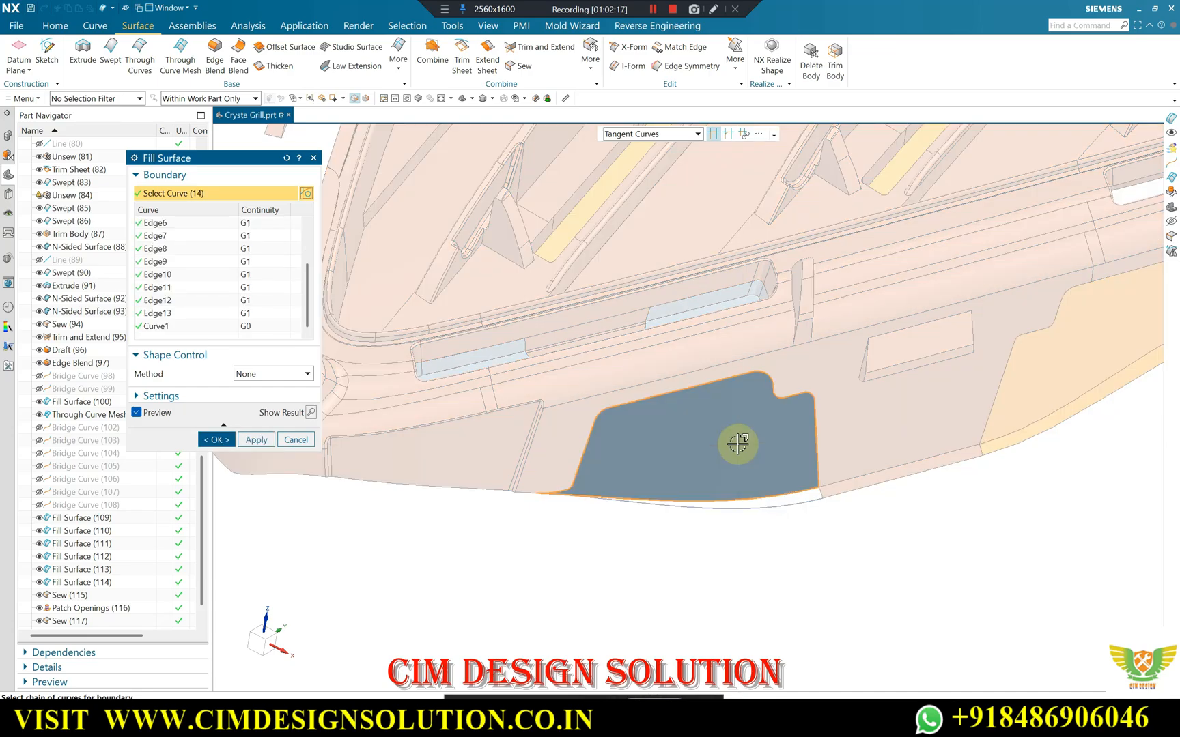
pyautogui.click(256, 440)
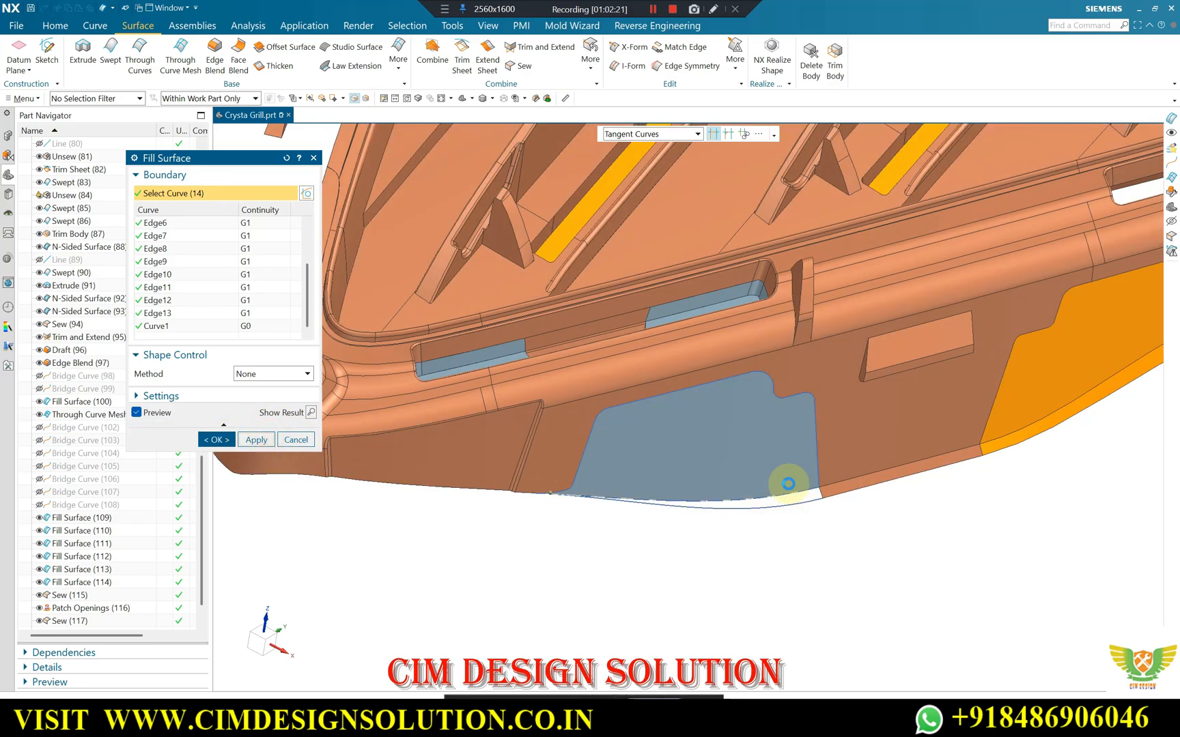
# Fill the narrow flange strip between the two bridge curves, keeping G1 continuity at the existing flange edge.
pyautogui.scroll(5, 795, 490)
pyautogui.click(849, 483)
pyautogui.click(810, 501)
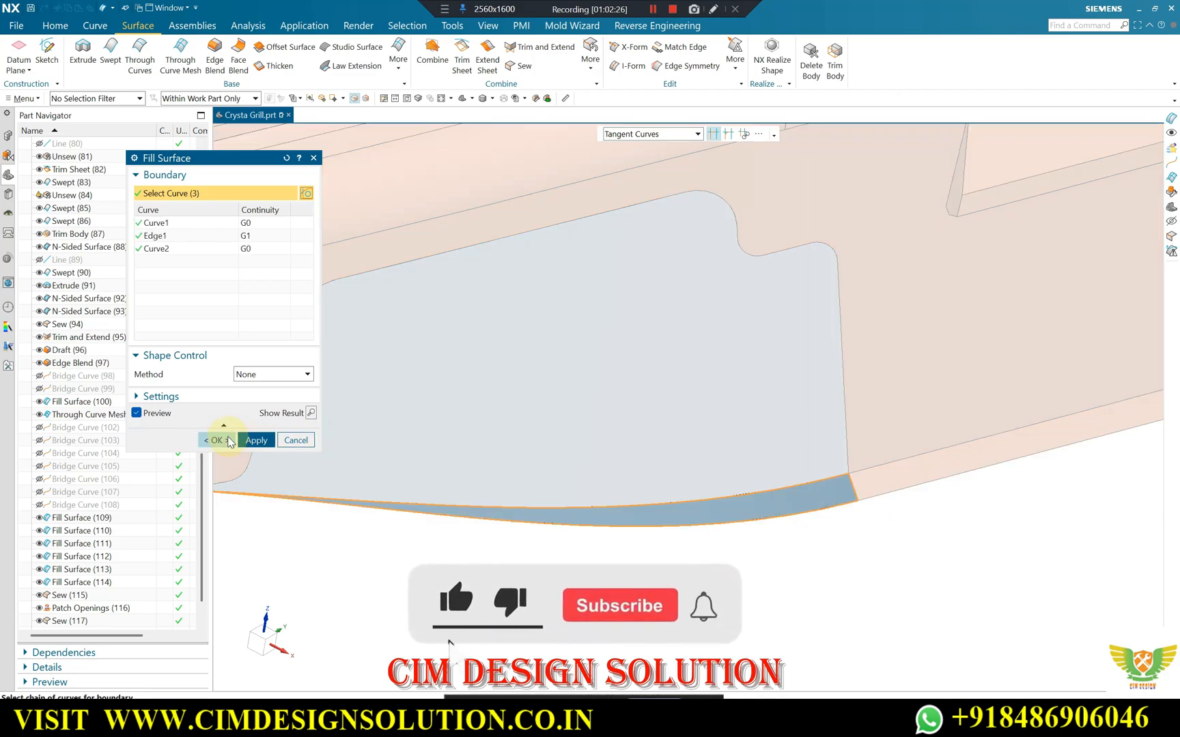
pyautogui.click(229, 442)
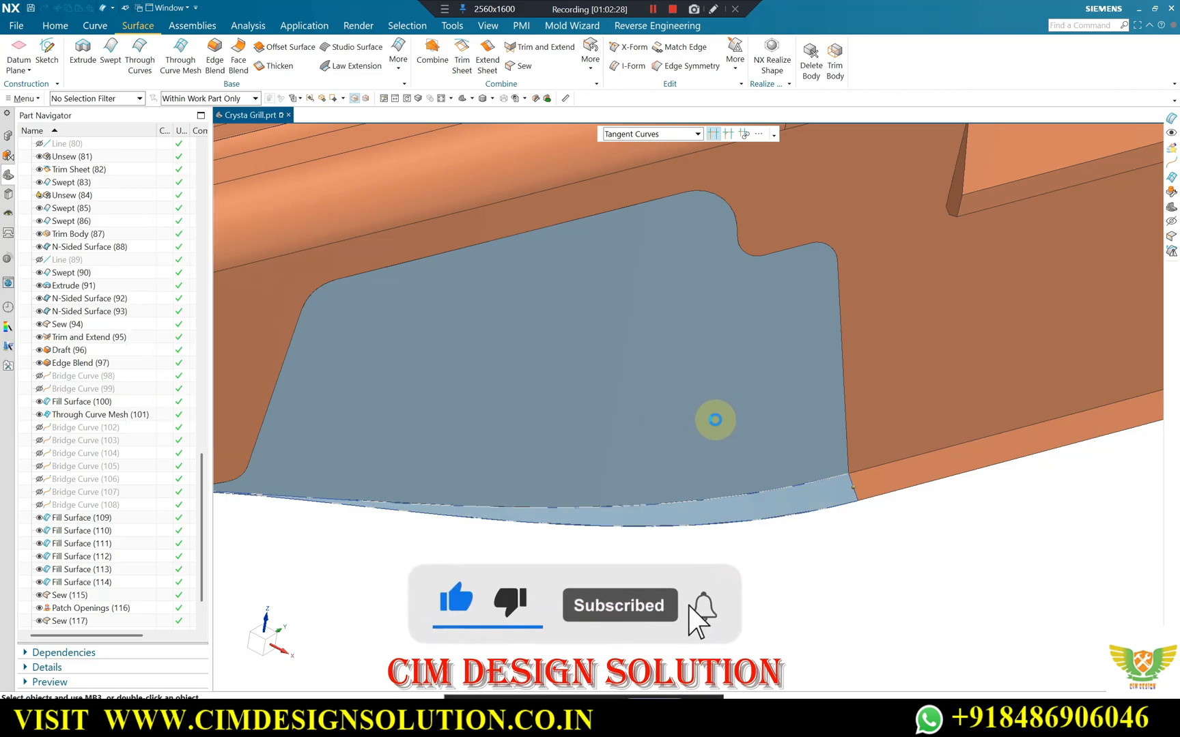
# Move the notch's two bridge curves to layer 100.
pyautogui.scroll(4, 682, 437)
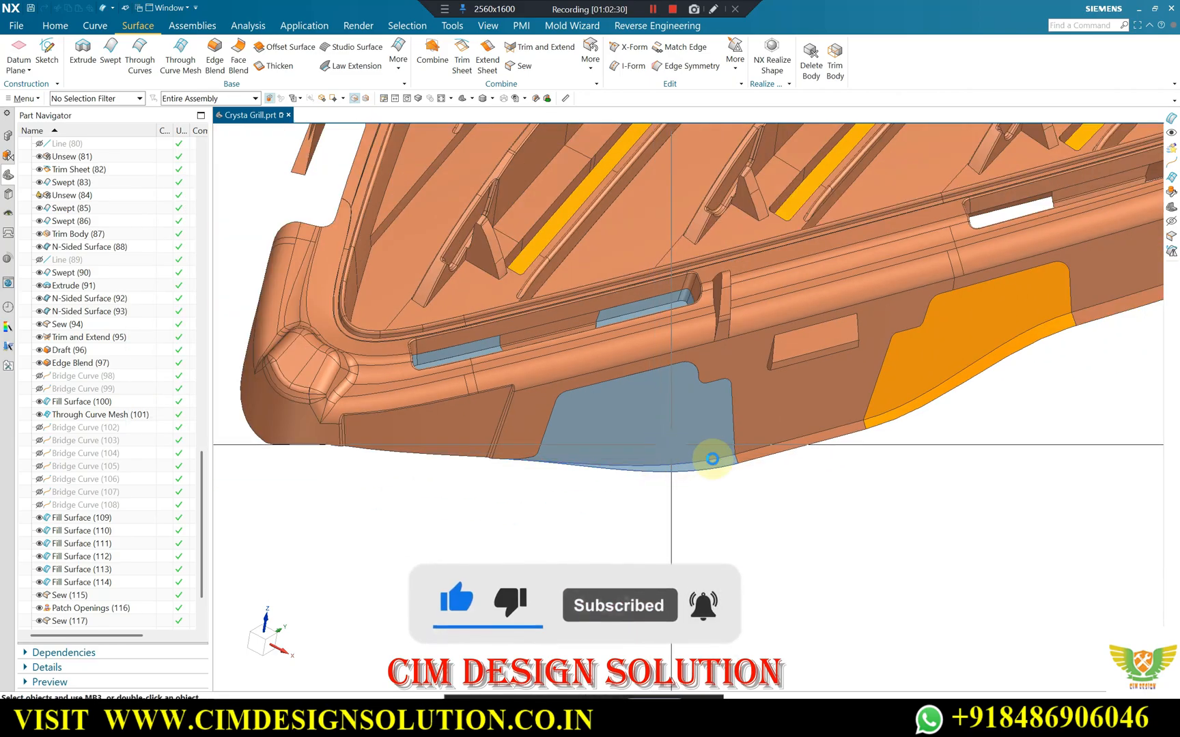
pyautogui.scroll(-1, 711, 459)
pyautogui.hotkey('ctrl', 'j')
pyautogui.click(706, 461)
pyautogui.click(703, 475)
pyautogui.scroll(-3, 734, 467)
pyautogui.scroll(3, 731, 472)
pyautogui.middleClick(730, 472)
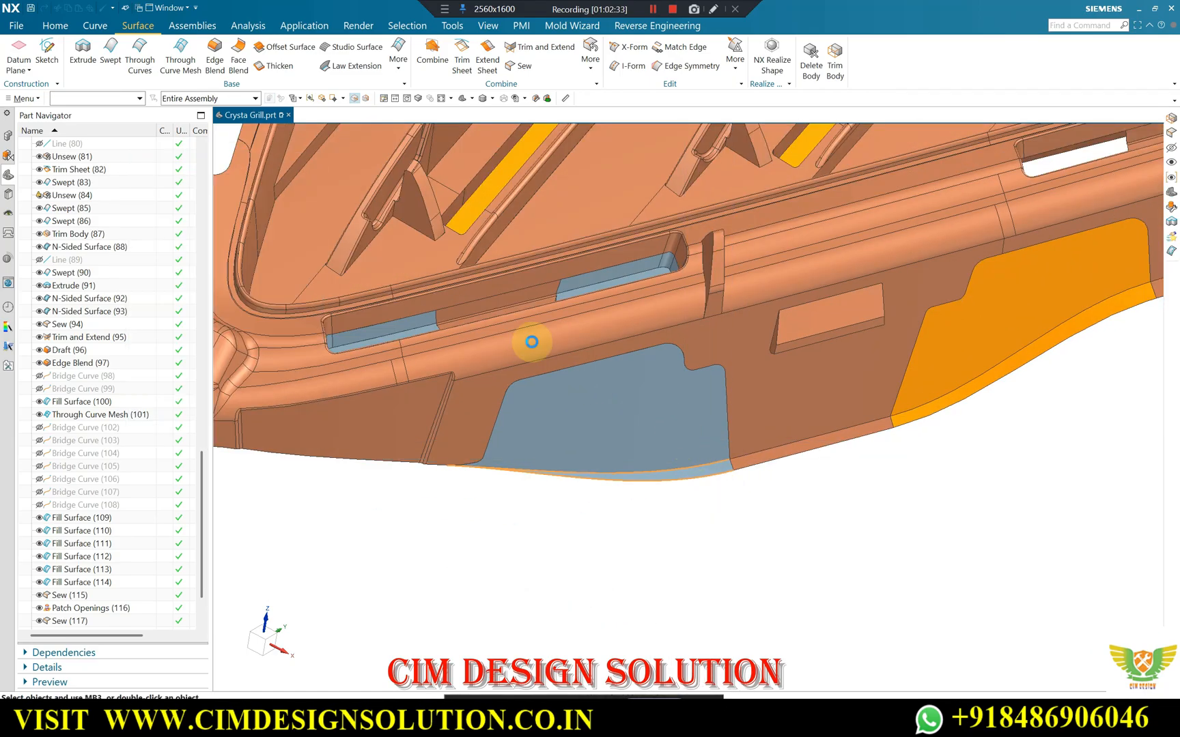
pyautogui.write('100')
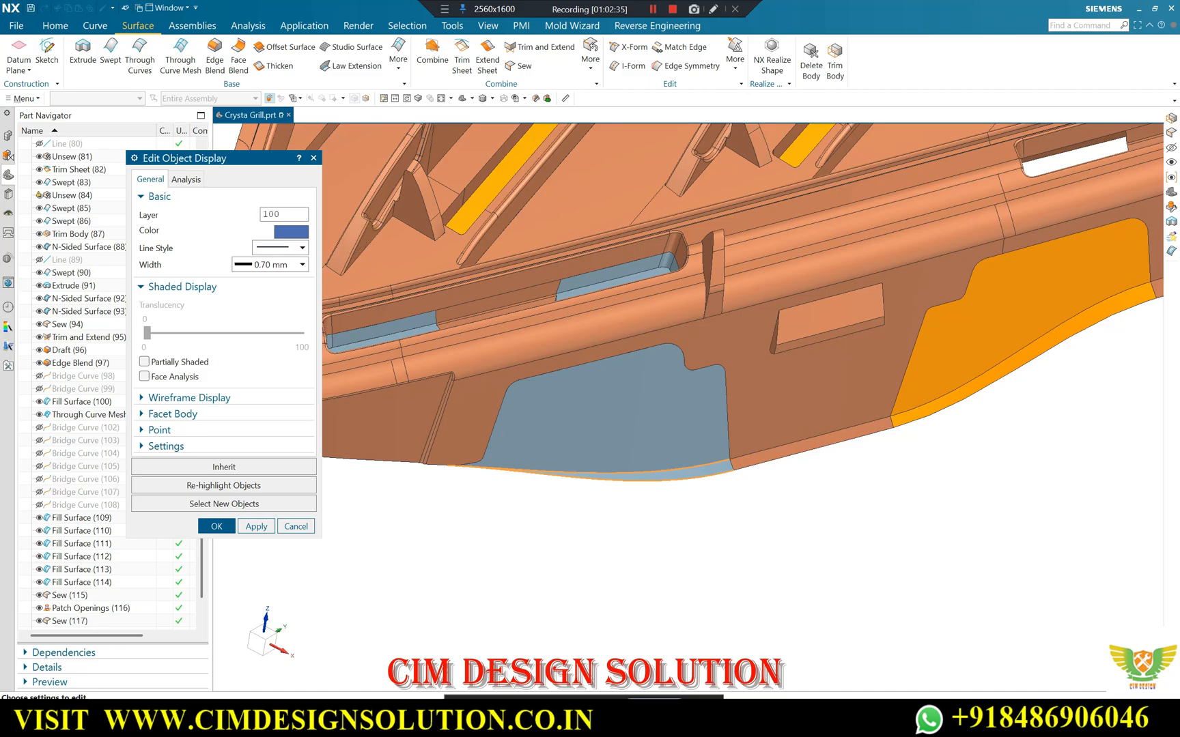
pyautogui.middleClick(358, 234)
# Sew the remaining slot patches, the notch patch and its flange strip to the grill sheet body.
pyautogui.click(520, 67)
pyautogui.click(491, 257)
pyautogui.scroll(10, 581, 437)
pyautogui.moveTo(890, 185); pyautogui.dragTo(453, 558)
pyautogui.middleClick(619, 278)
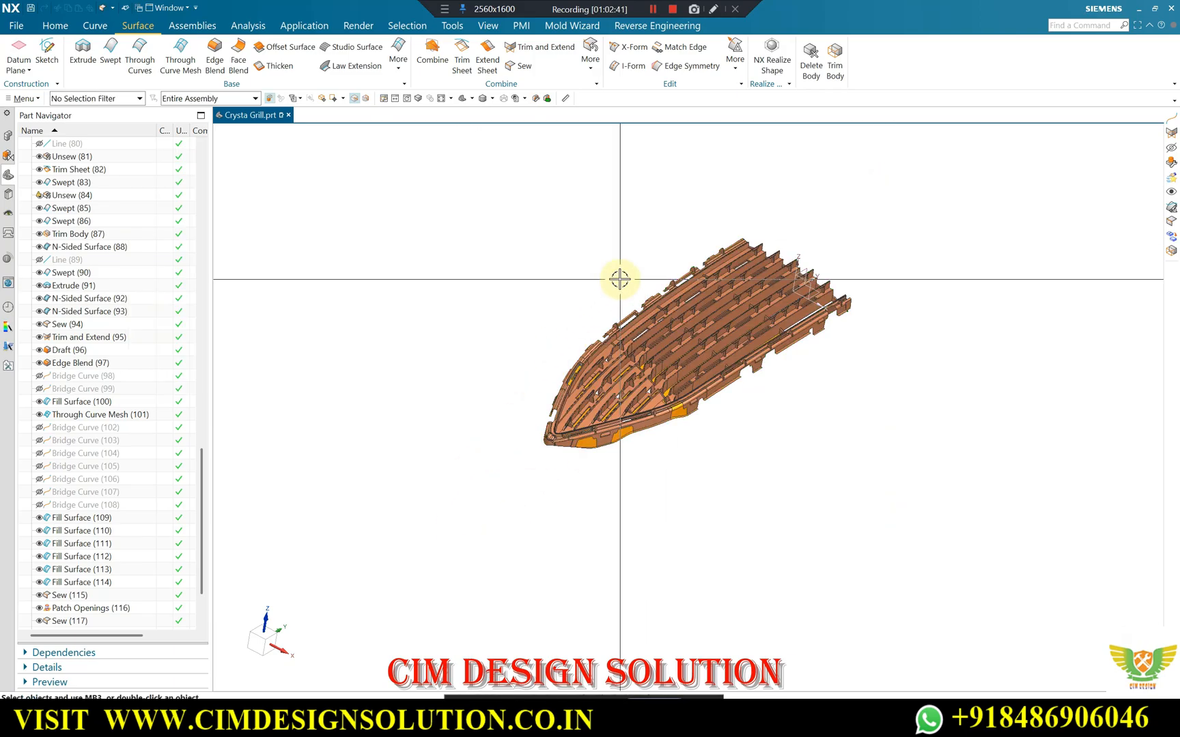
# Examine the sewn notch and slot patches up close, and inspect the whole grill from several angles for openings still uncovered.
pyautogui.scroll(-8, 546, 410)
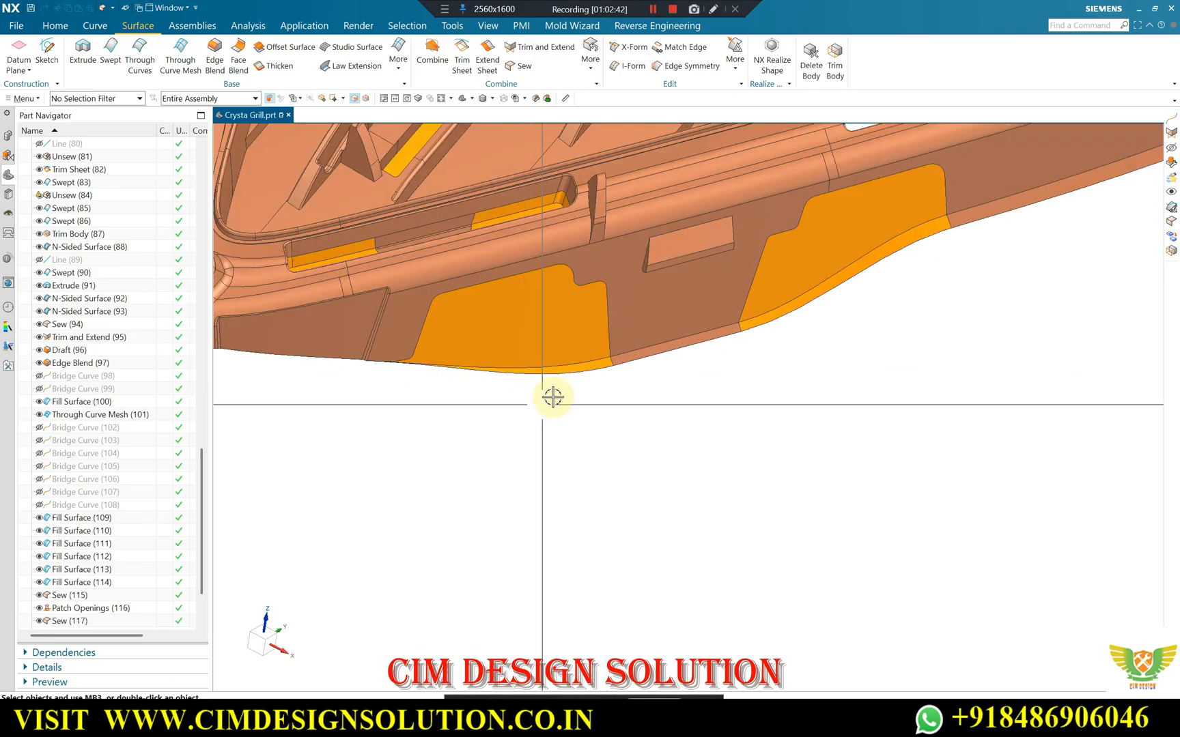
pyautogui.scroll(3, 745, 413)
pyautogui.moveTo(645, 413); pyautogui.dragTo(683, 365, button='middle')
pyautogui.scroll(7, 570, 411)
pyautogui.moveTo(570, 411); pyautogui.dragTo(701, 448, button='middle')
pyautogui.scroll(-4, 672, 364)
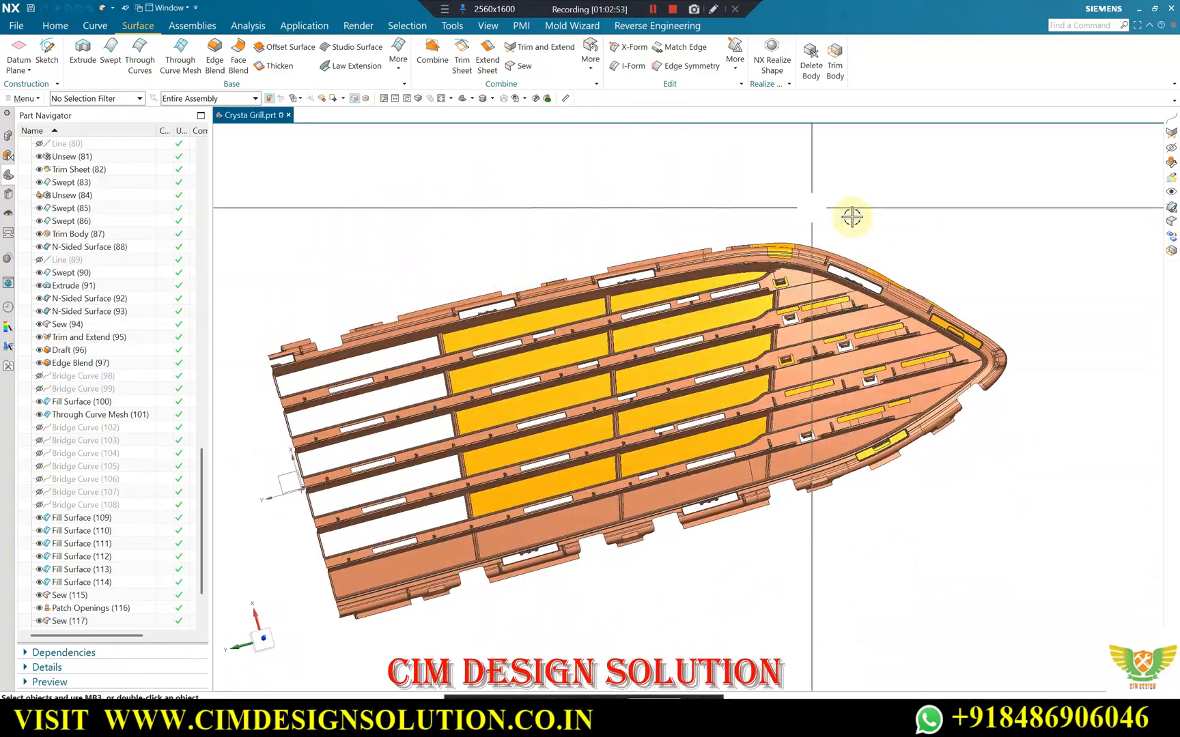
pyautogui.moveTo(929, 220); pyautogui.dragTo(703, 334, button='middle')
pyautogui.scroll(2, 701, 324)
pyautogui.scroll(1, 655, 299)
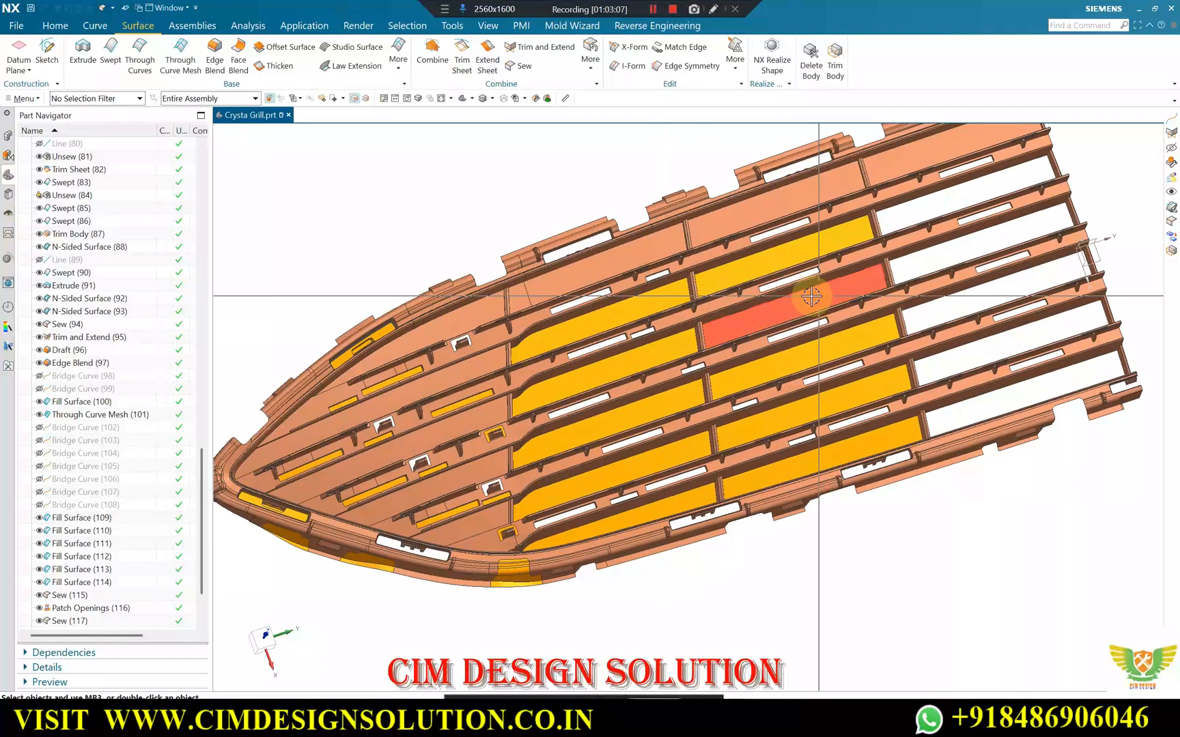
# Switch to the Google Meet call in the browser.
pyautogui.moveTo(635, 716)
pyautogui.click(550, 618)
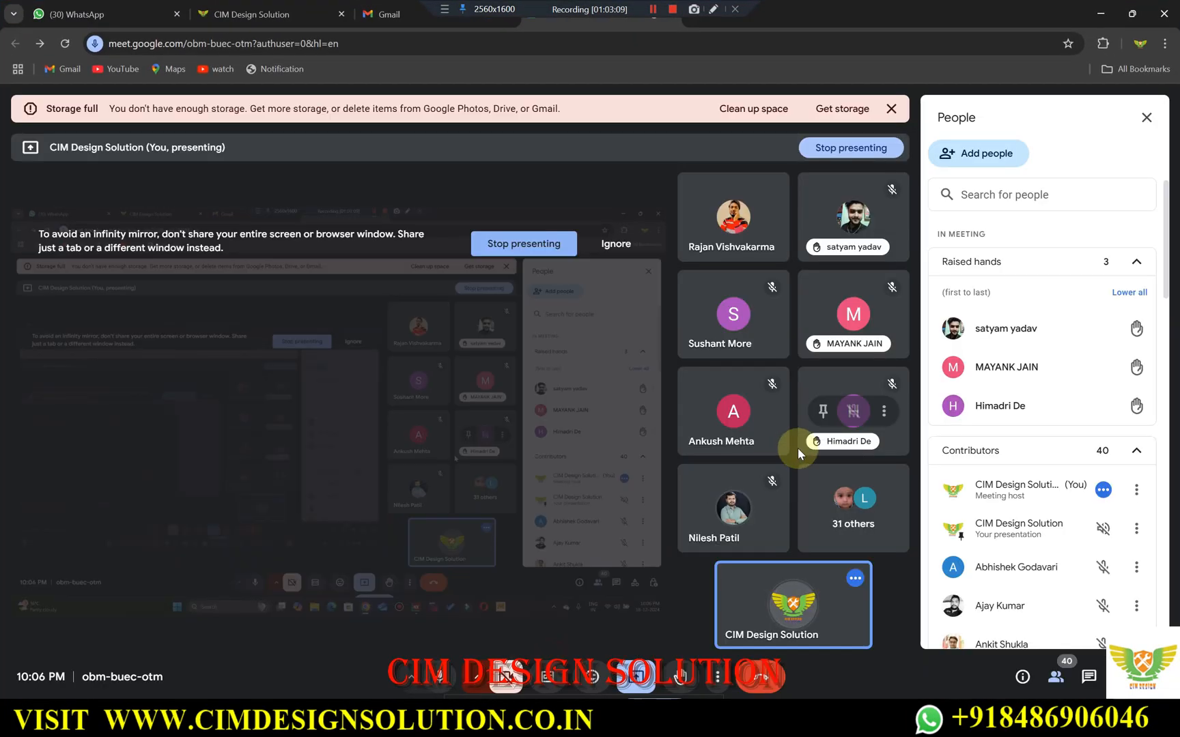
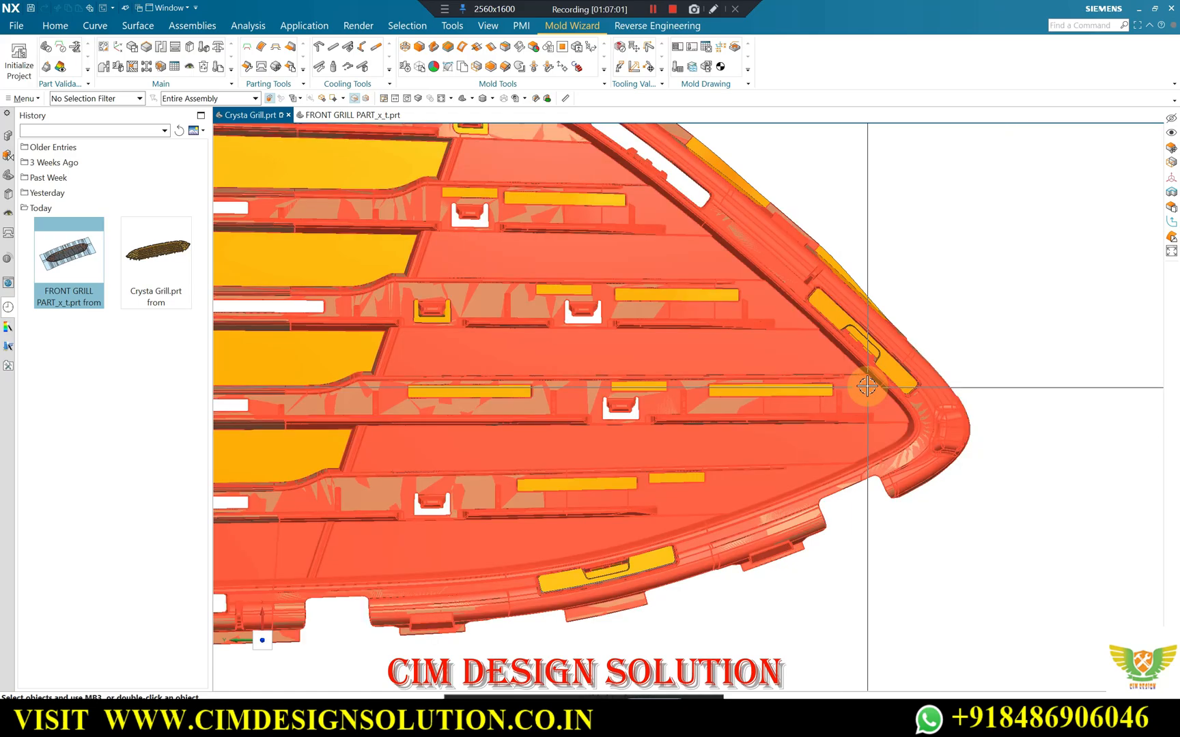
# Examine the patched rim slot and its notch near the grill's pointed end from the front side.
pyautogui.scroll(6, 866, 386)
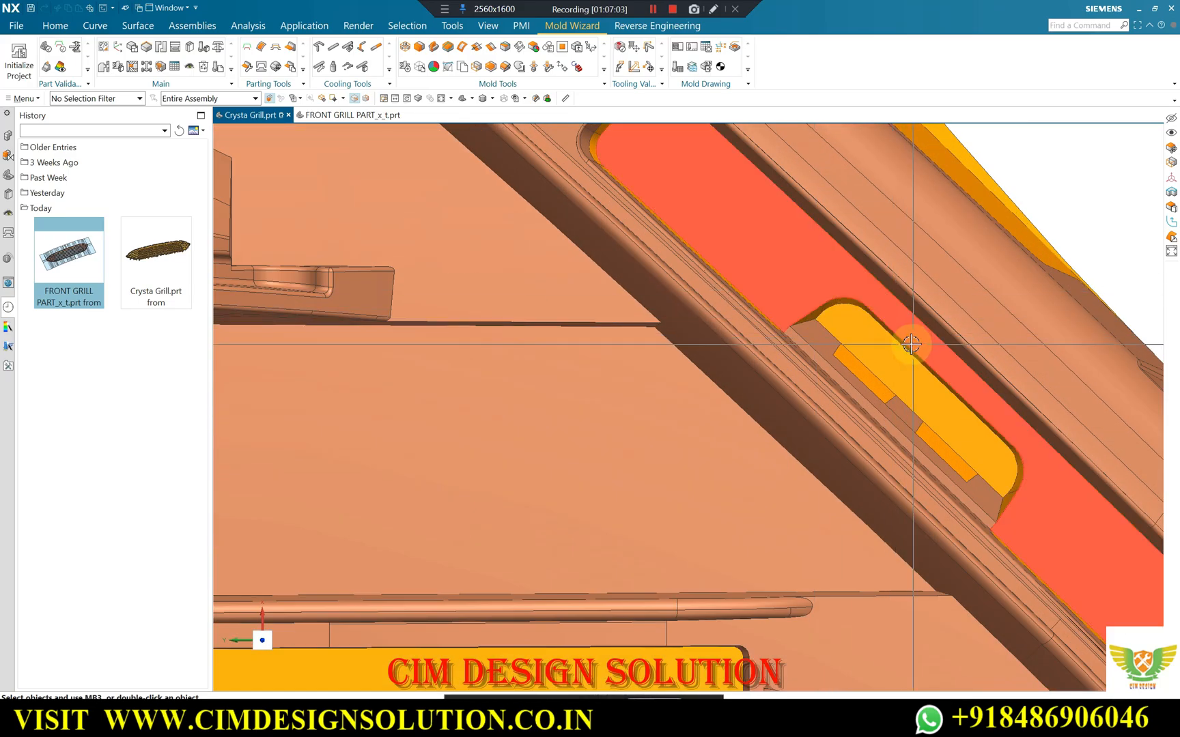
pyautogui.scroll(-5, 910, 345)
pyautogui.scroll(1, 908, 341)
pyautogui.scroll(6, 869, 368)
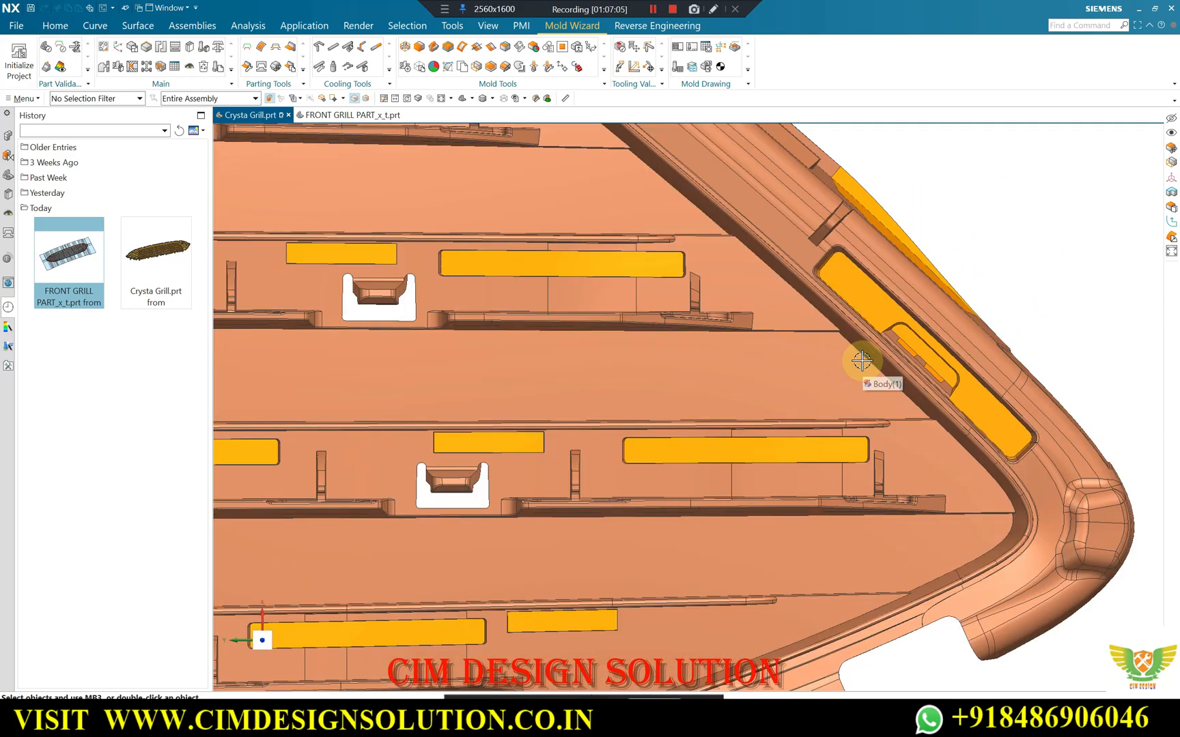
pyautogui.scroll(-2, 845, 329)
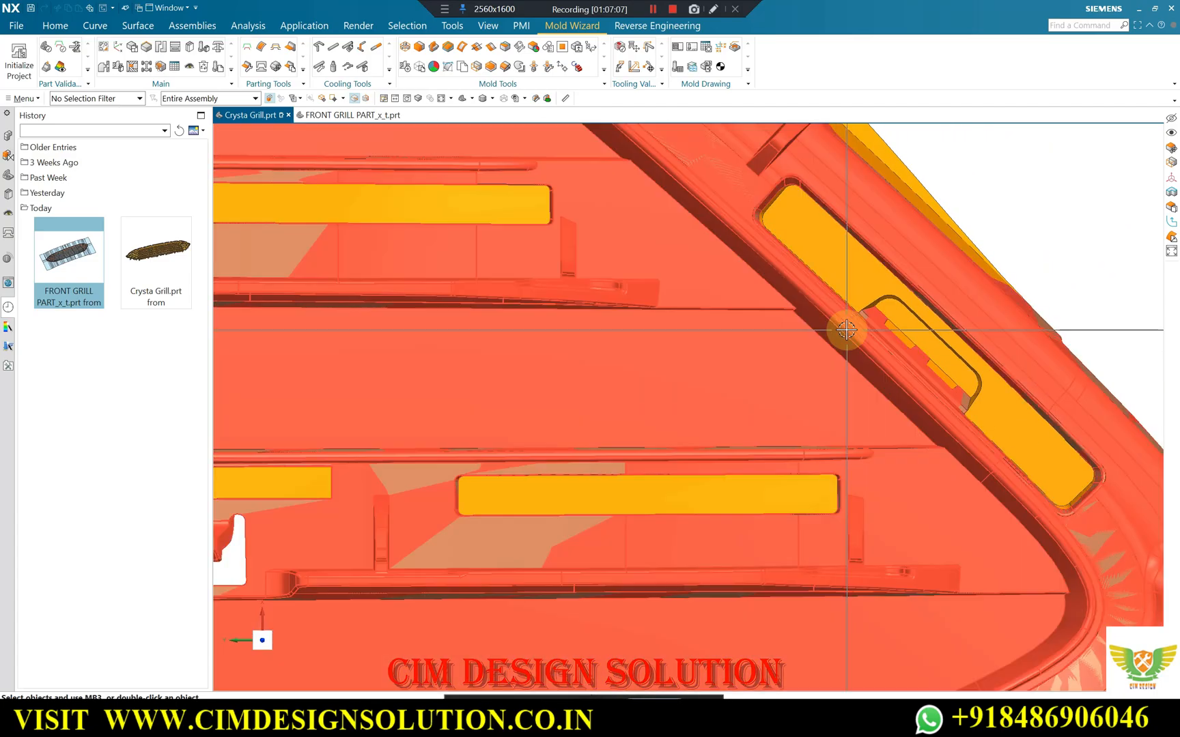
pyautogui.scroll(-2, 830, 372)
# Inspect the notch patch and its flange strip up close from the back, where they meet the three small ribs.
pyautogui.moveTo(829, 368); pyautogui.dragTo(775, 368, button='middle')
pyautogui.scroll(3, 783, 534)
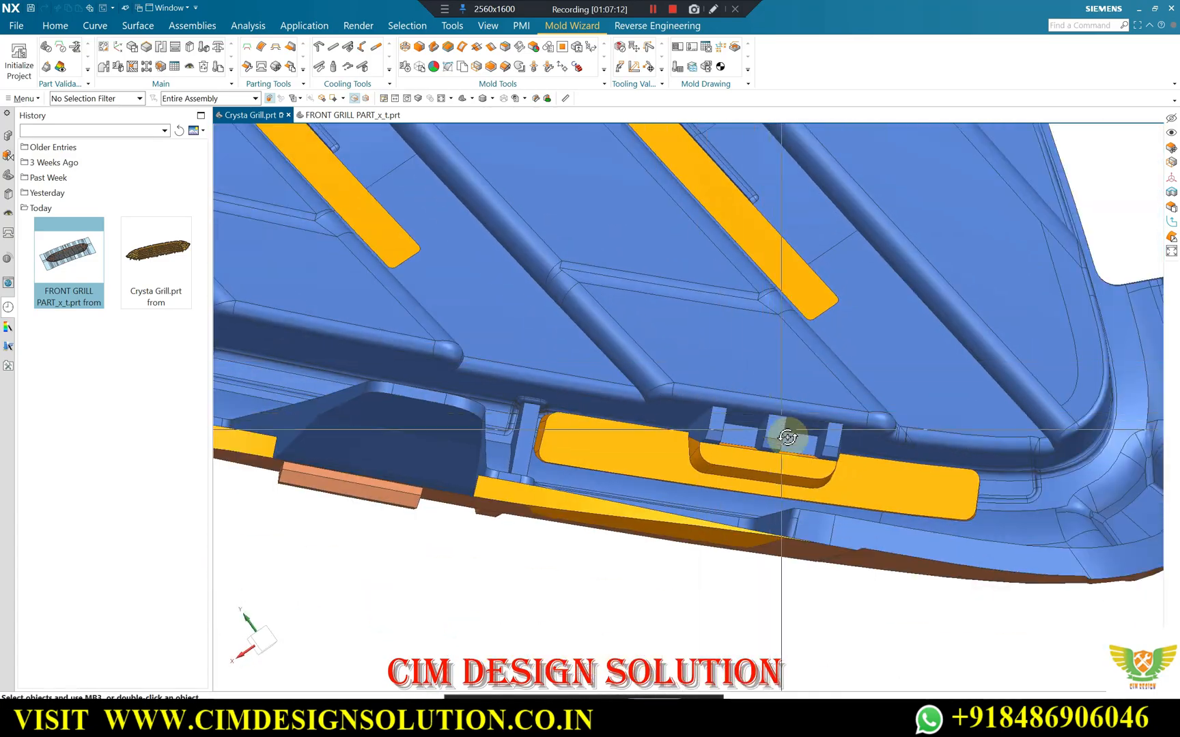
pyautogui.scroll(-1, 717, 485)
pyautogui.scroll(4, 698, 480)
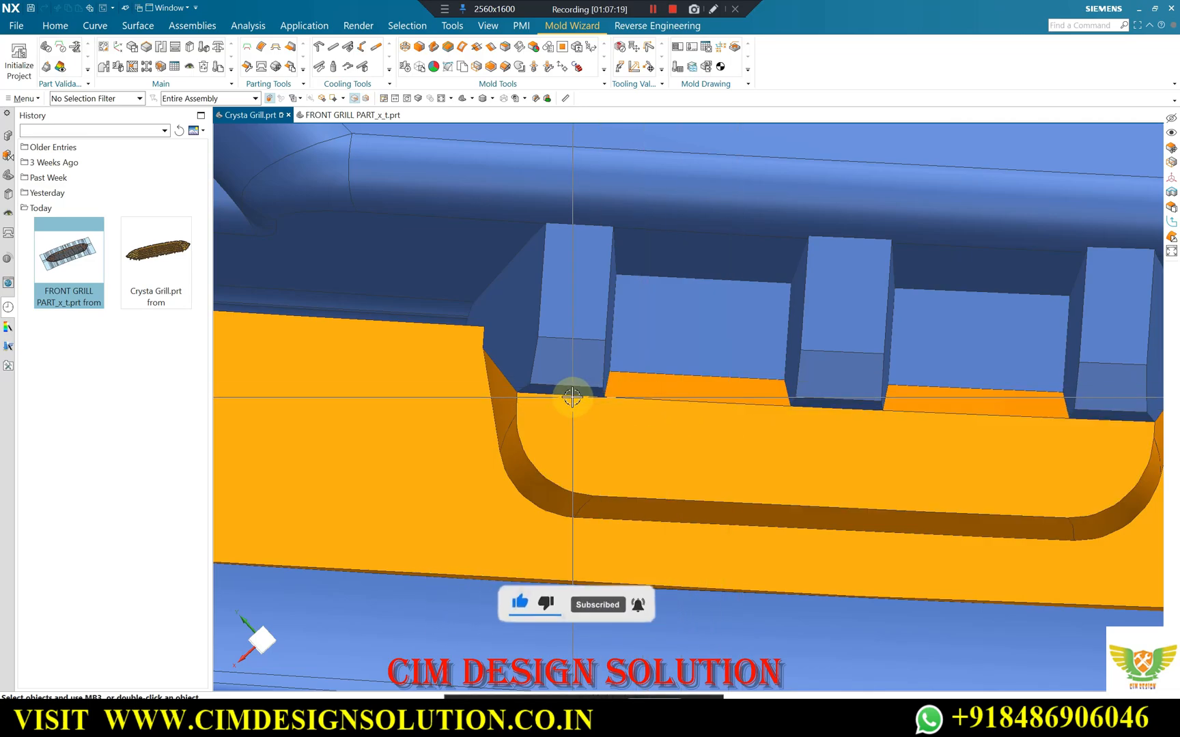
pyautogui.moveTo(581, 408); pyautogui.dragTo(632, 405, button='middle')
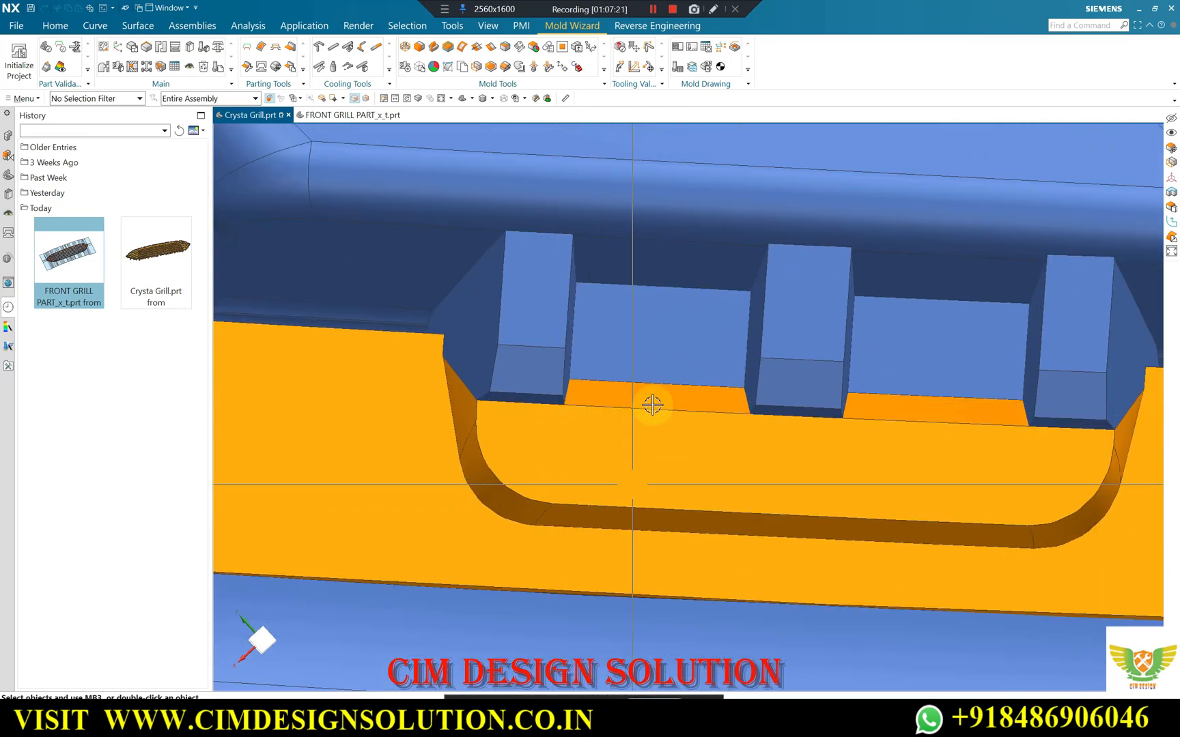
pyautogui.scroll(-1, 611, 434)
pyautogui.scroll(1, 614, 401)
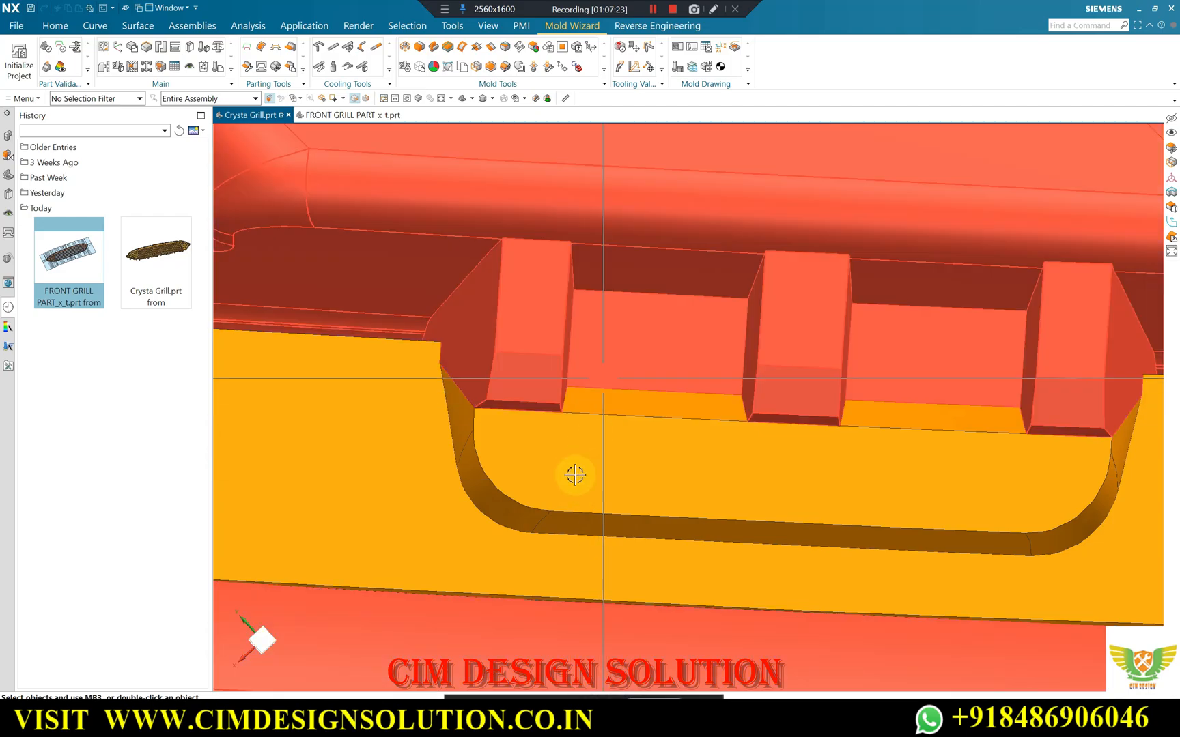
pyautogui.scroll(-1, 585, 454)
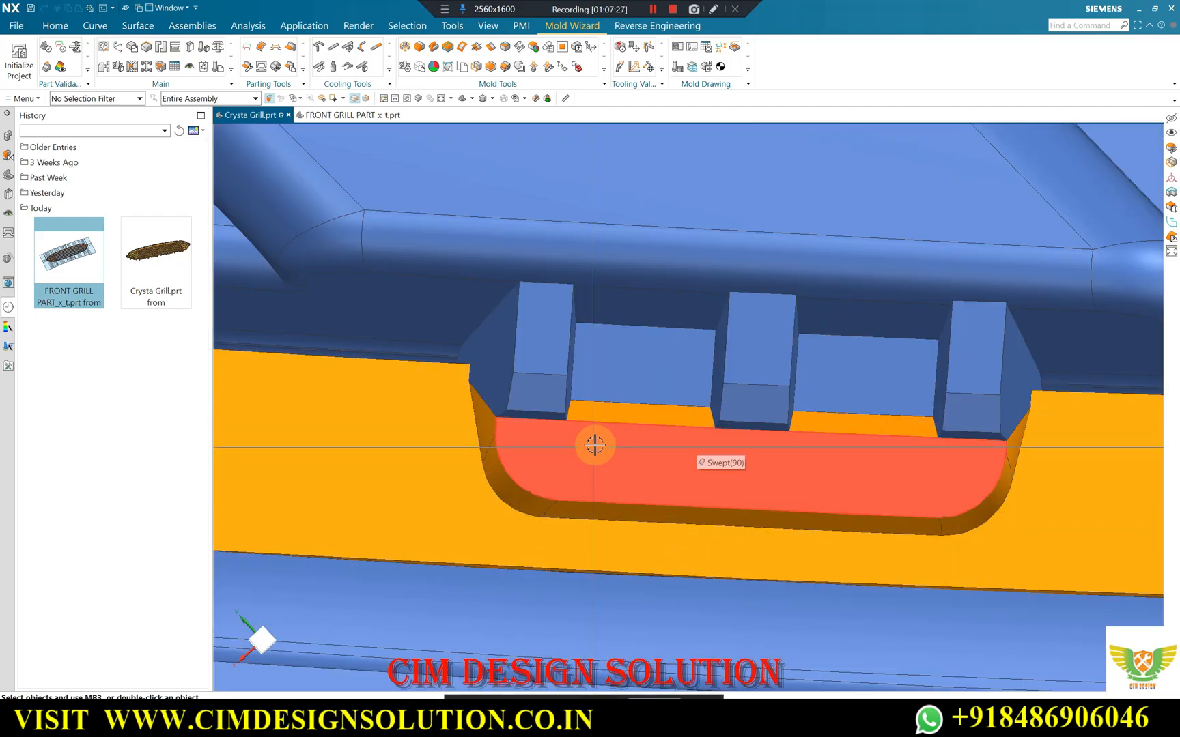
pyautogui.scroll(-2, 692, 426)
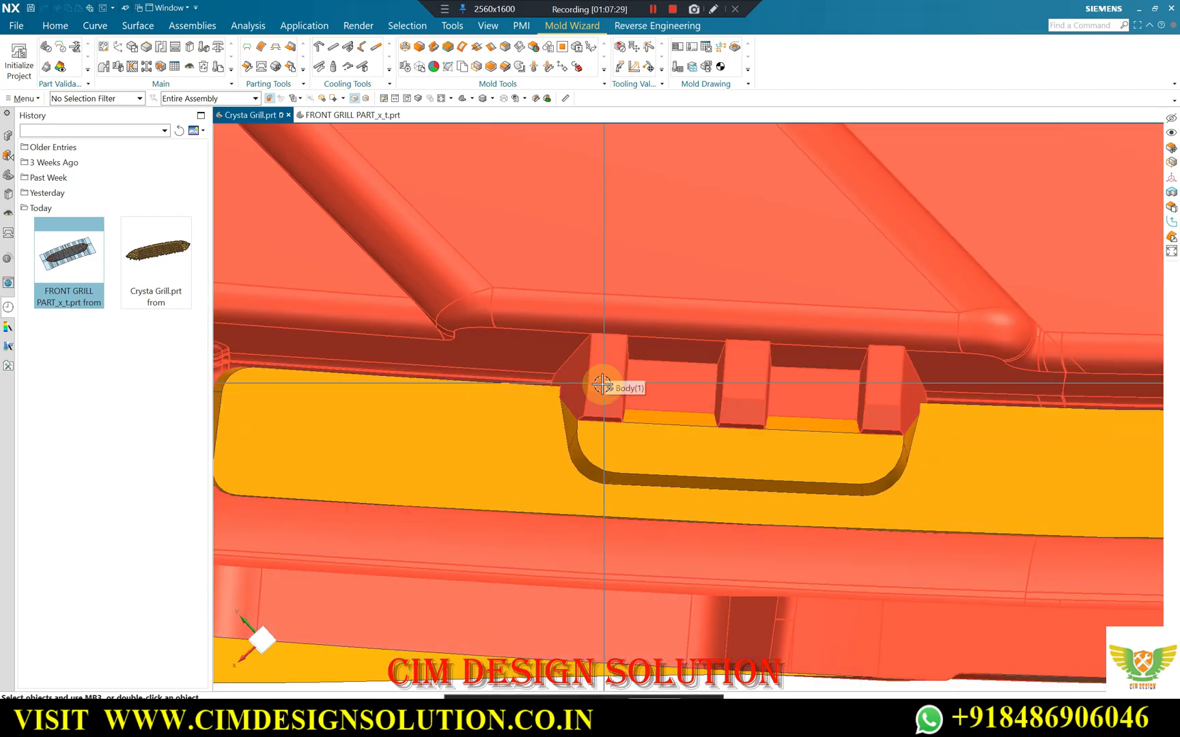
pyautogui.scroll(2, 585, 385)
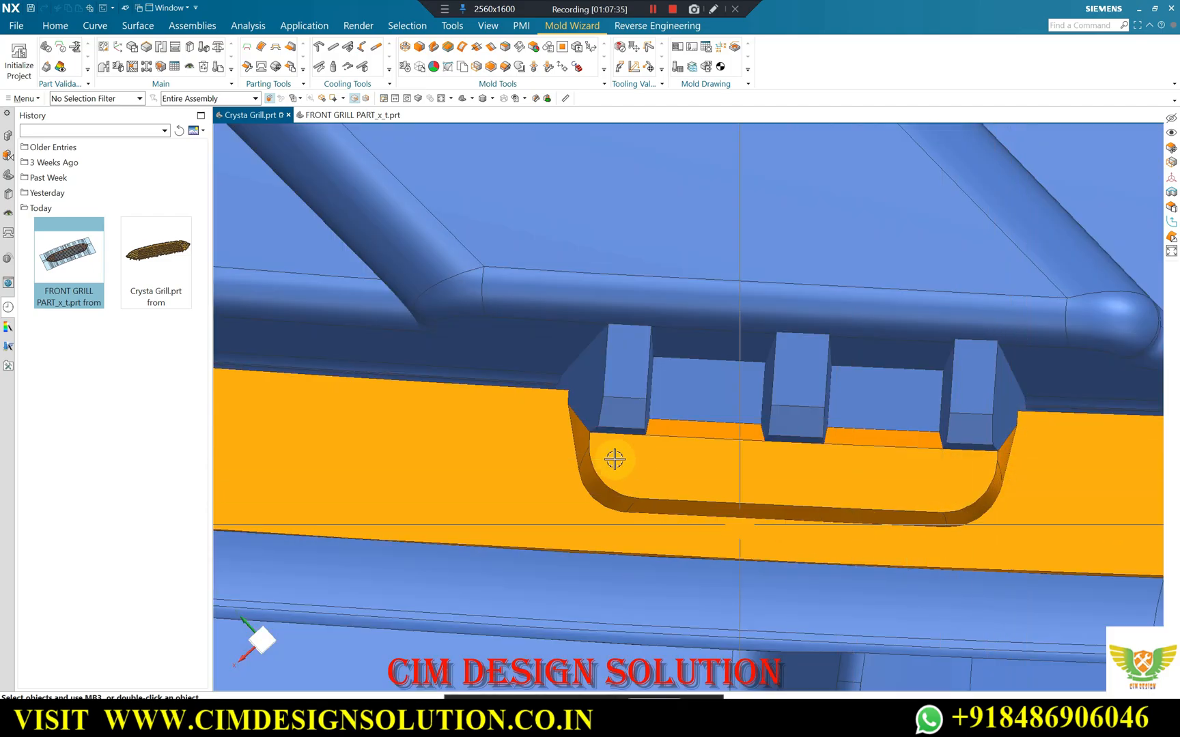
pyautogui.scroll(-5, 808, 408)
pyautogui.scroll(5, 746, 435)
pyautogui.scroll(-5, 697, 402)
# Check the rim slot patch against the neighbouring skirt notch patches from the back, at oblique angles around the pointed end.
pyautogui.moveTo(746, 451); pyautogui.dragTo(782, 427, button='middle')
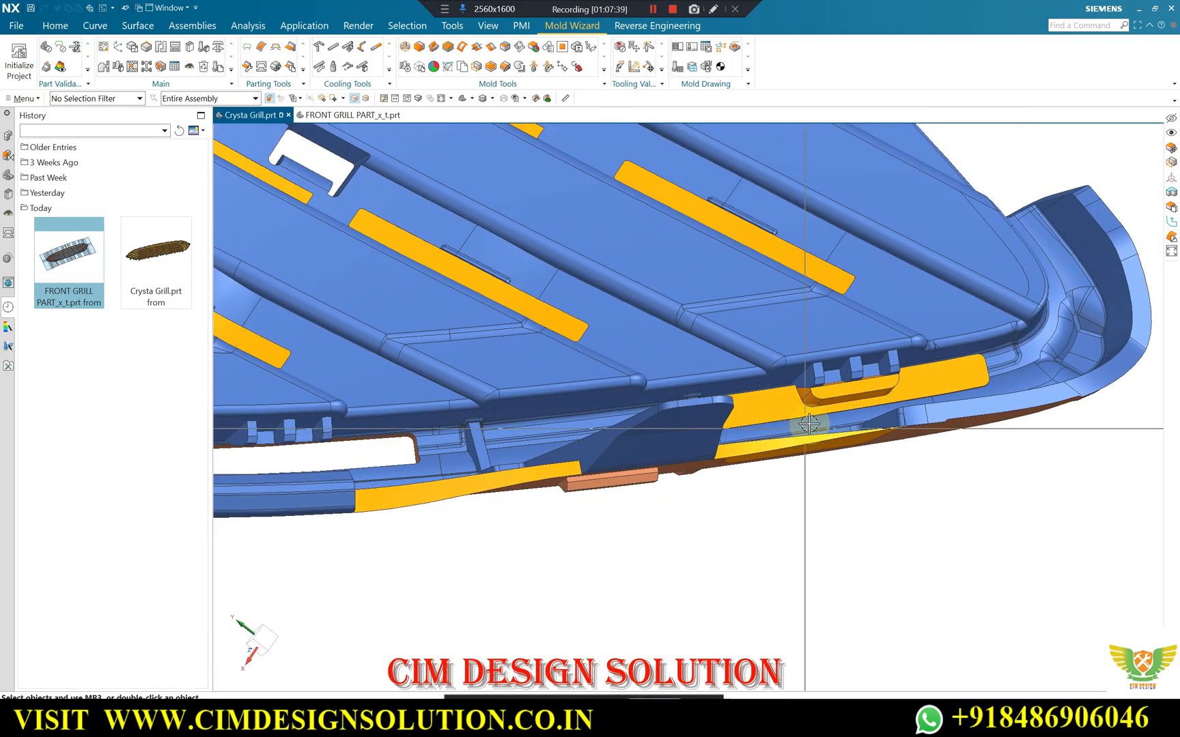
pyautogui.scroll(5, 901, 379)
pyautogui.moveTo(684, 390); pyautogui.dragTo(654, 397, button='middle')
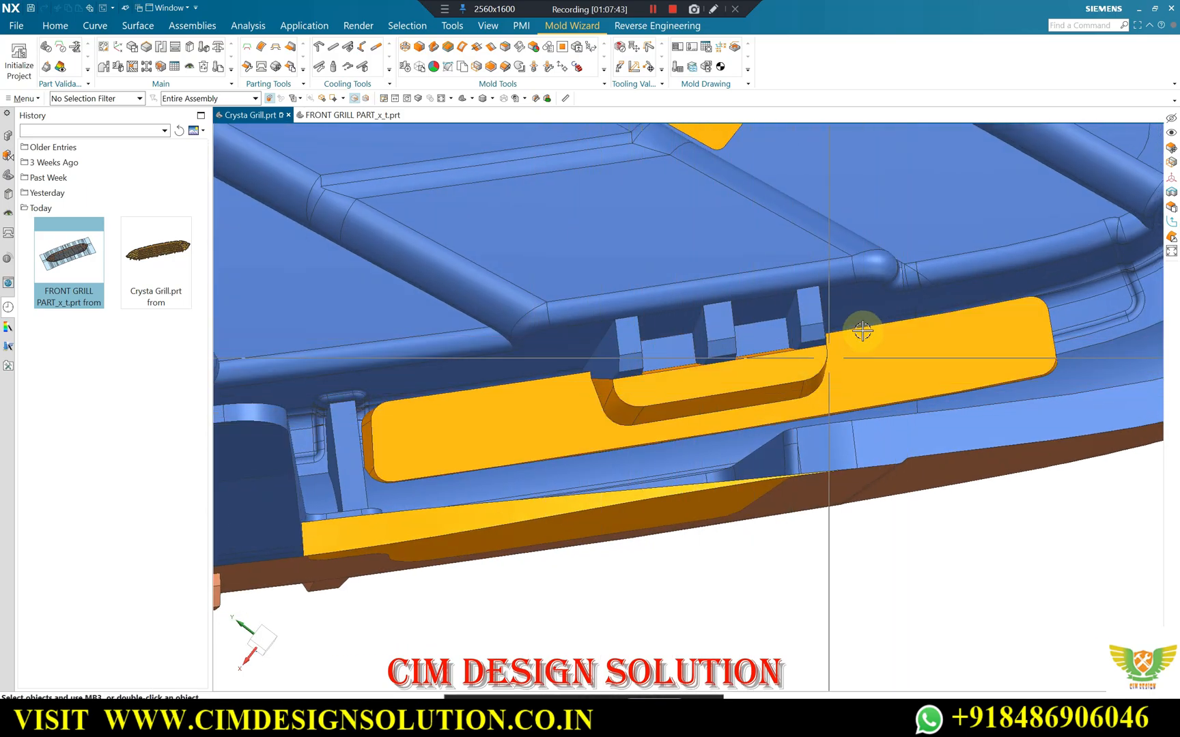
pyautogui.scroll(-3, 871, 383)
pyautogui.moveTo(852, 403); pyautogui.dragTo(846, 413, button='middle')
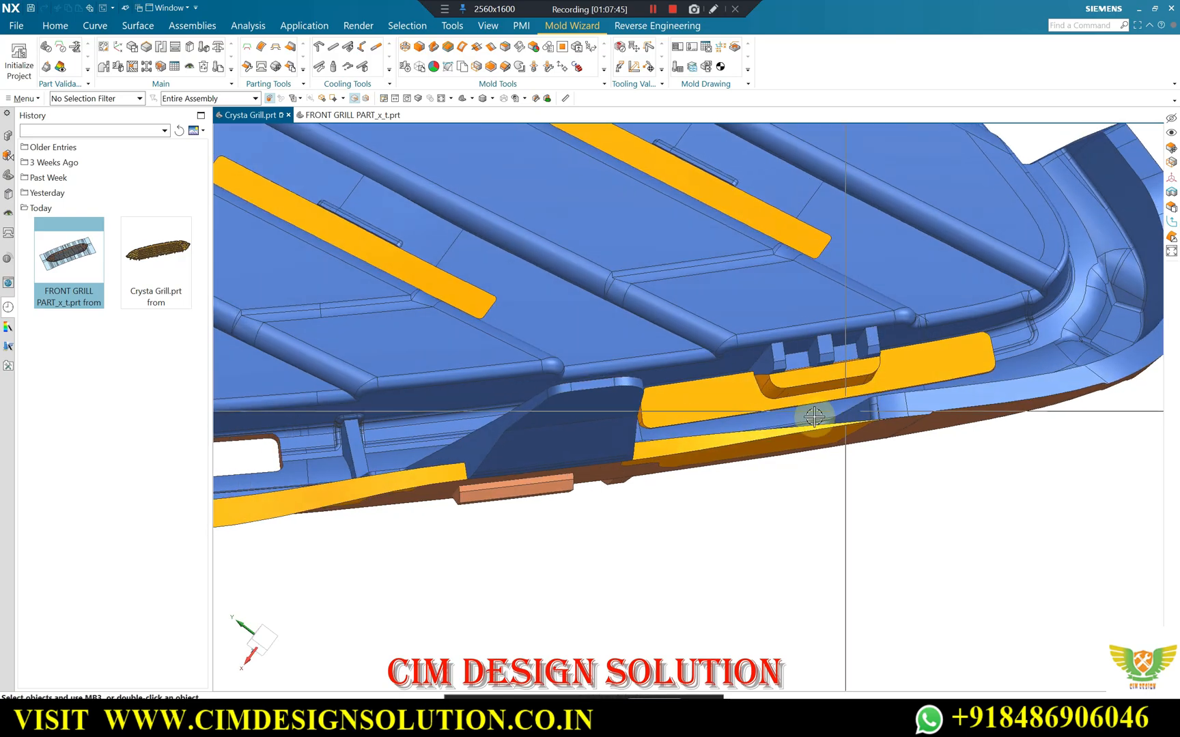
pyautogui.scroll(-2, 719, 386)
pyautogui.moveTo(724, 393); pyautogui.dragTo(754, 393, button='middle')
pyautogui.scroll(-3, 853, 398)
pyautogui.moveTo(876, 400); pyautogui.dragTo(759, 369, button='middle')
pyautogui.scroll(3, 812, 285)
pyautogui.moveTo(812, 285)
pyautogui.mouseDown(button='middle')
pyautogui.moveTo(808, 313)
pyautogui.moveTo(824, 292)
pyautogui.mouseUp(button='middle')
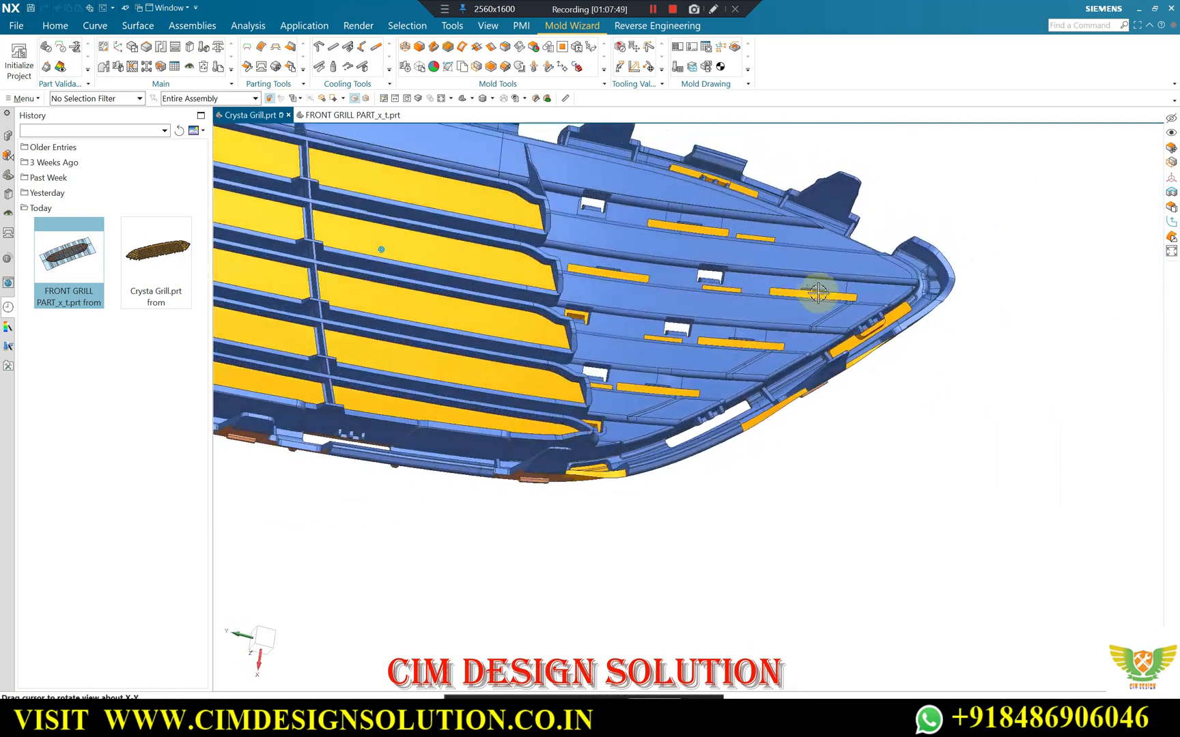
pyautogui.scroll(4, 904, 299)
pyautogui.moveTo(895, 357); pyautogui.dragTo(874, 337, button='middle')
pyautogui.scroll(2, 875, 338)
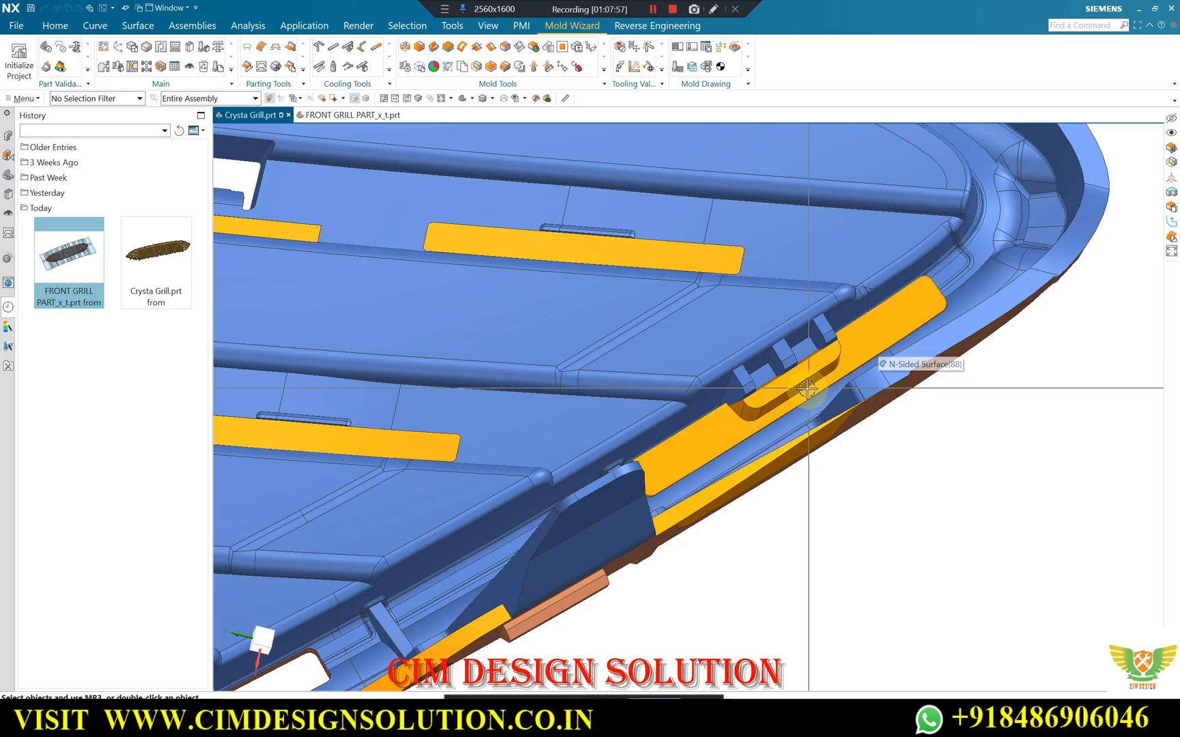
pyautogui.scroll(5, 807, 379)
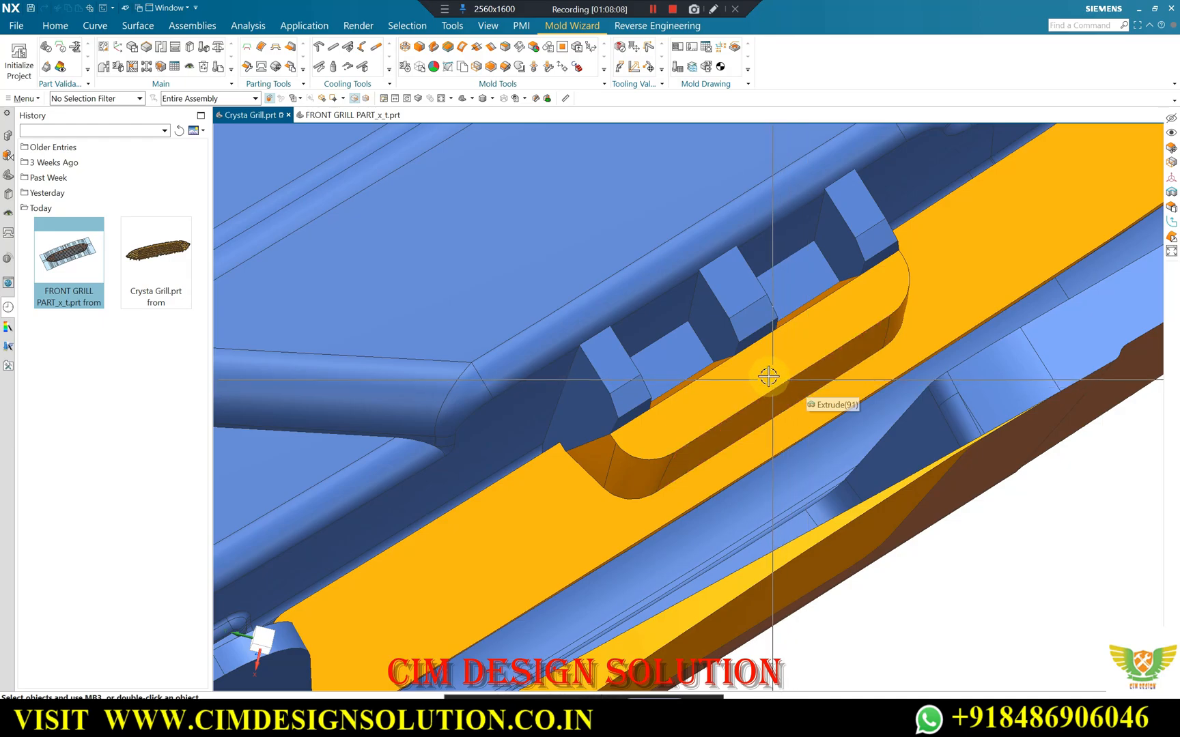
pyautogui.scroll(2, 757, 390)
pyautogui.scroll(-2, 874, 318)
# Compare the rim slot's notch patch from the front and back sides, including its position relative to the skirt wall.
pyautogui.moveTo(875, 319); pyautogui.dragTo(725, 282, button='middle')
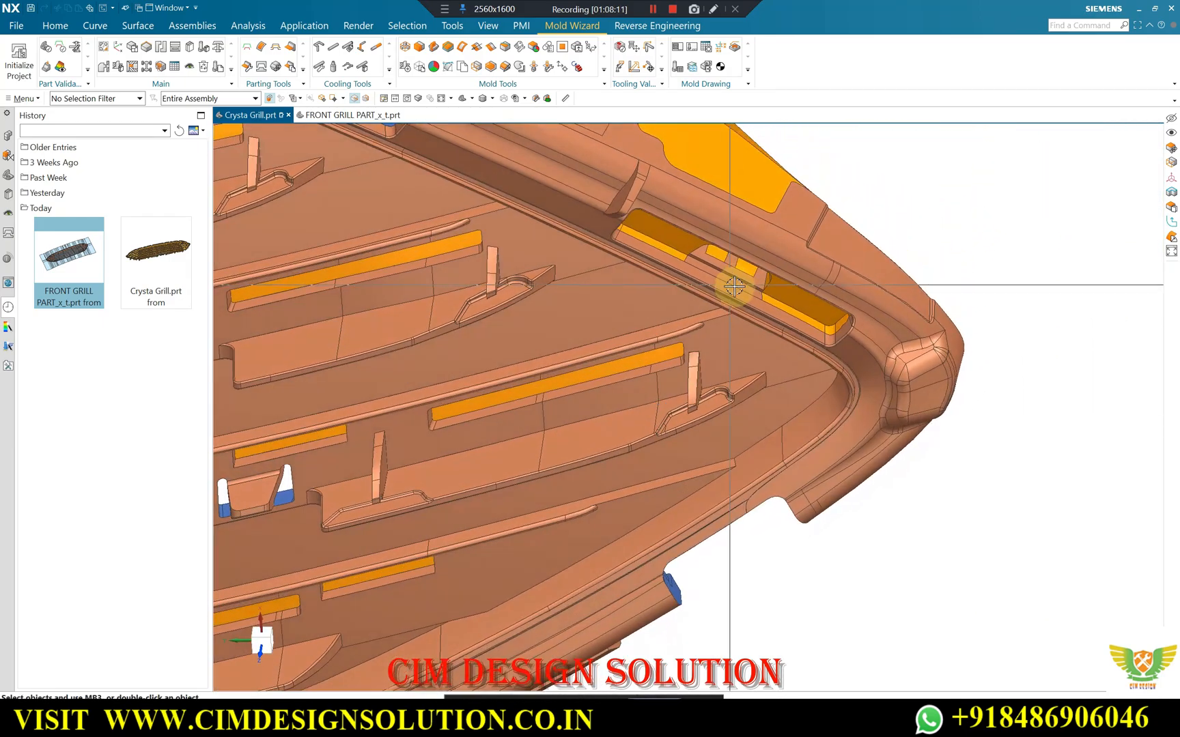
pyautogui.scroll(2, 804, 365)
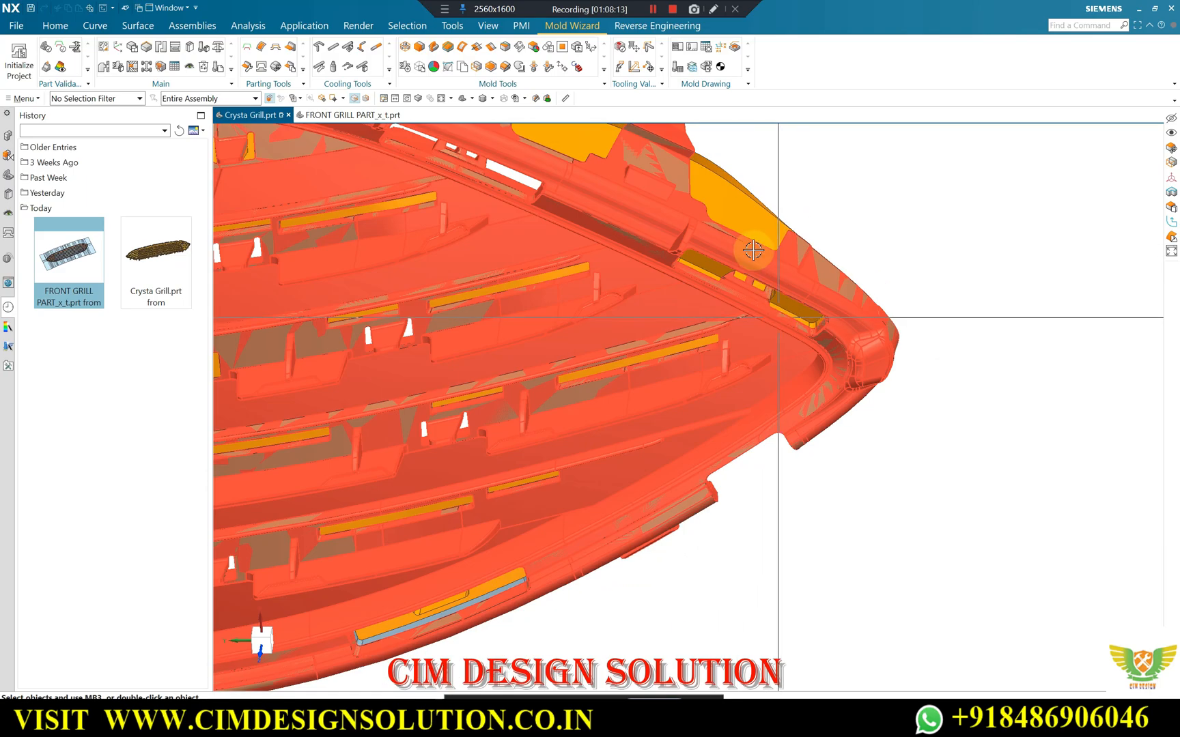
pyautogui.moveTo(761, 253); pyautogui.dragTo(693, 405, button='middle')
pyautogui.scroll(-8, 724, 553)
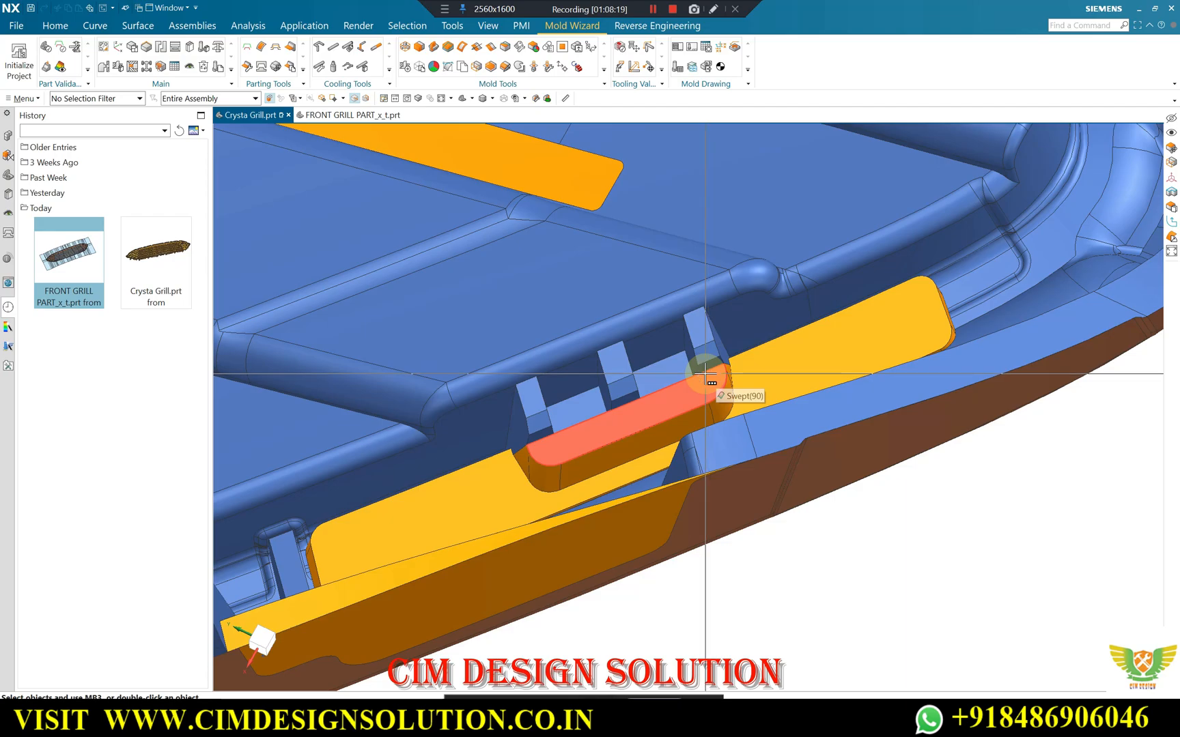
pyautogui.scroll(4, 706, 376)
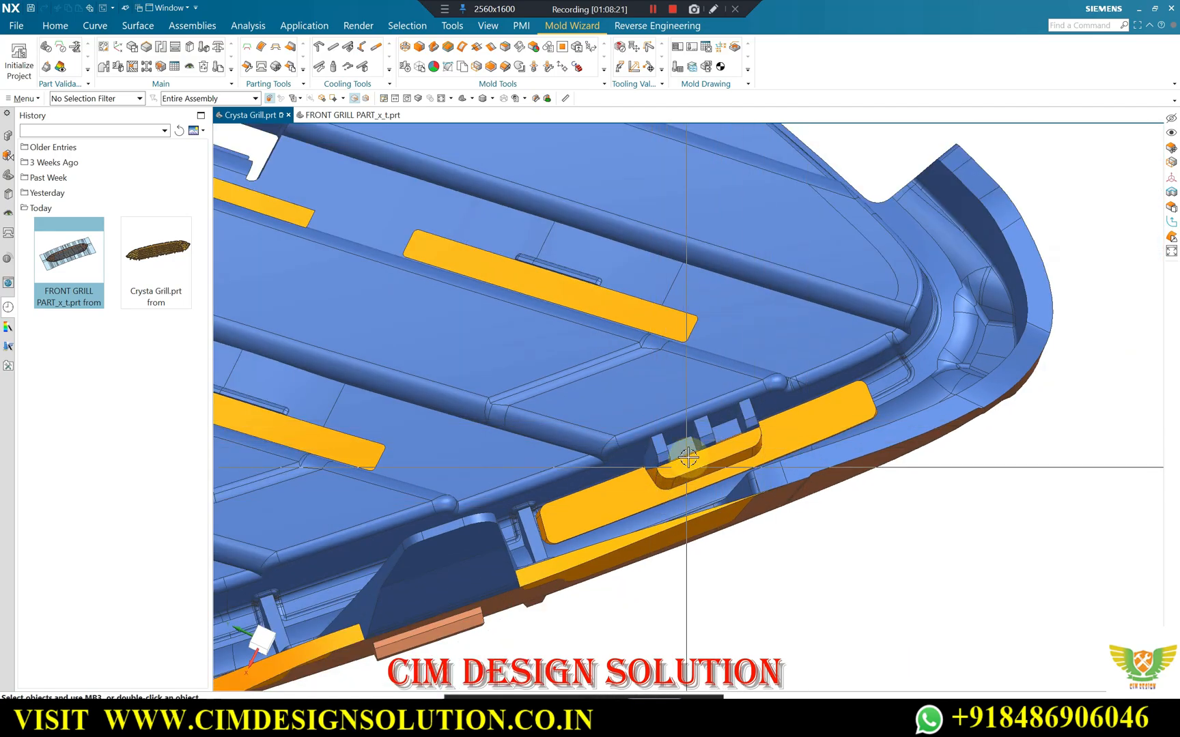
pyautogui.moveTo(688, 457); pyautogui.dragTo(720, 370, button='middle')
pyautogui.moveTo(754, 329); pyautogui.dragTo(758, 406, button='middle')
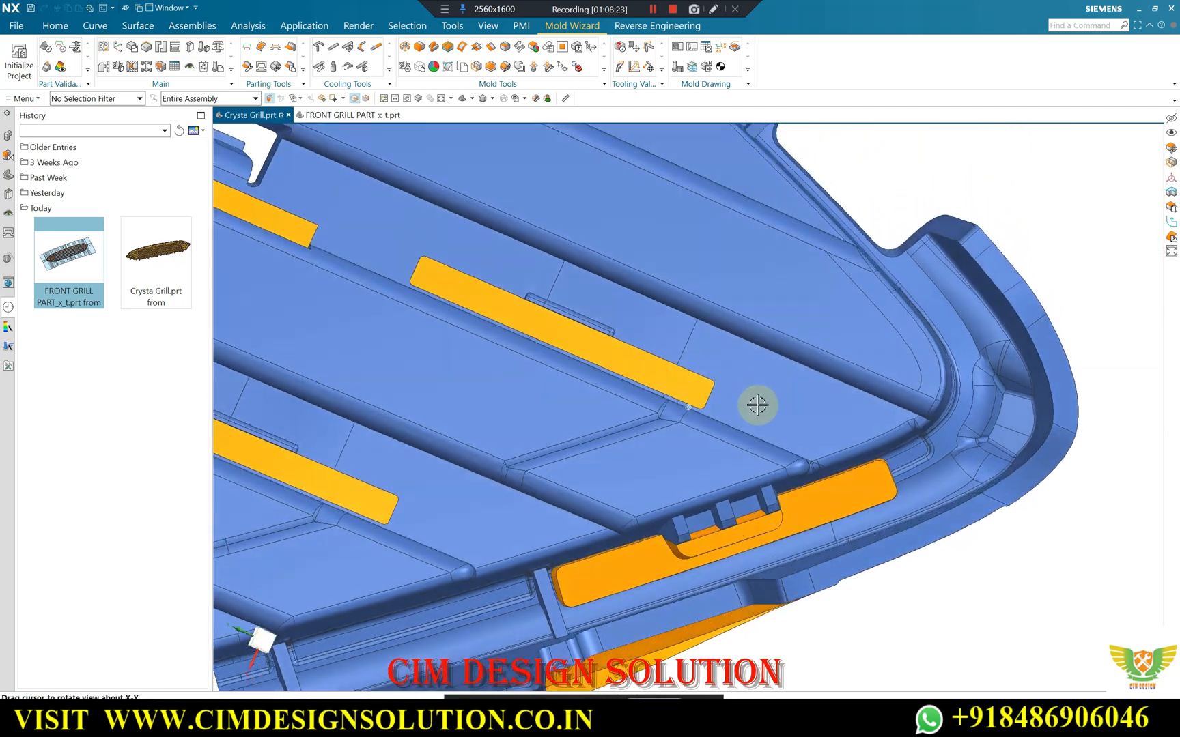
pyautogui.scroll(-1, 763, 529)
pyautogui.moveTo(763, 529); pyautogui.dragTo(785, 423, button='middle')
pyautogui.moveTo(772, 375); pyautogui.dragTo(750, 350, button='middle')
pyautogui.moveTo(751, 284); pyautogui.dragTo(795, 504, button='middle')
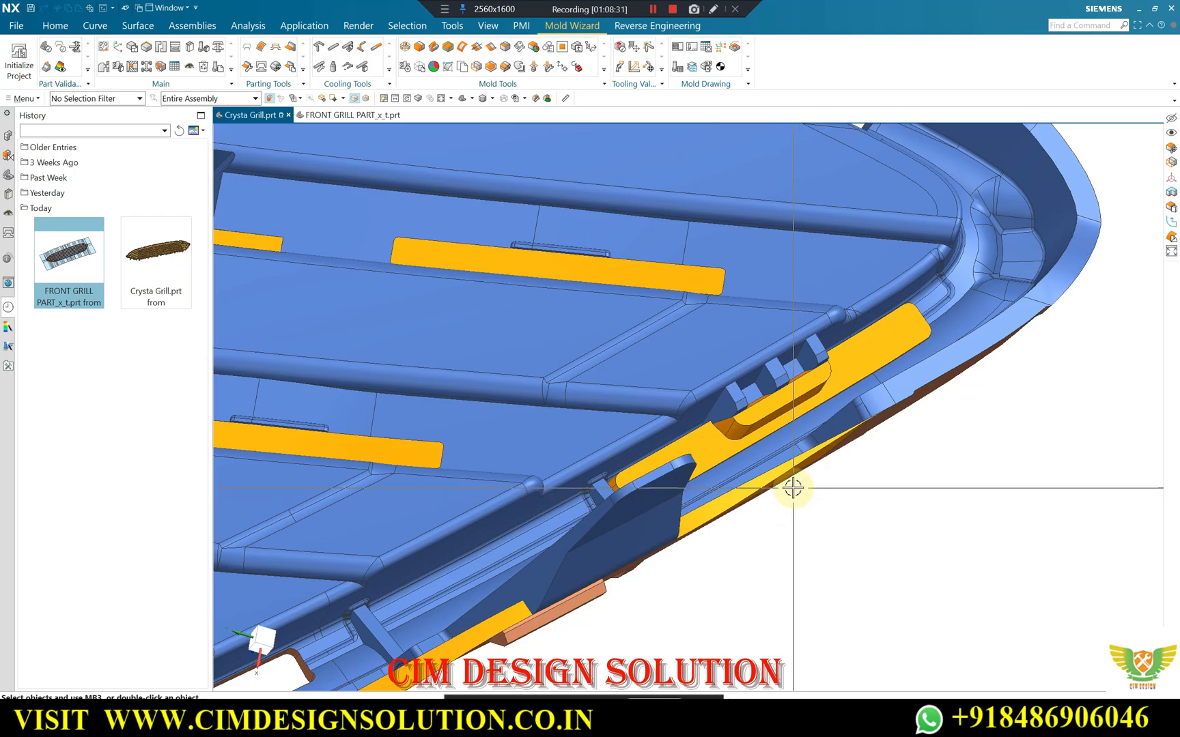
pyautogui.moveTo(800, 433); pyautogui.dragTo(796, 330, button='middle')
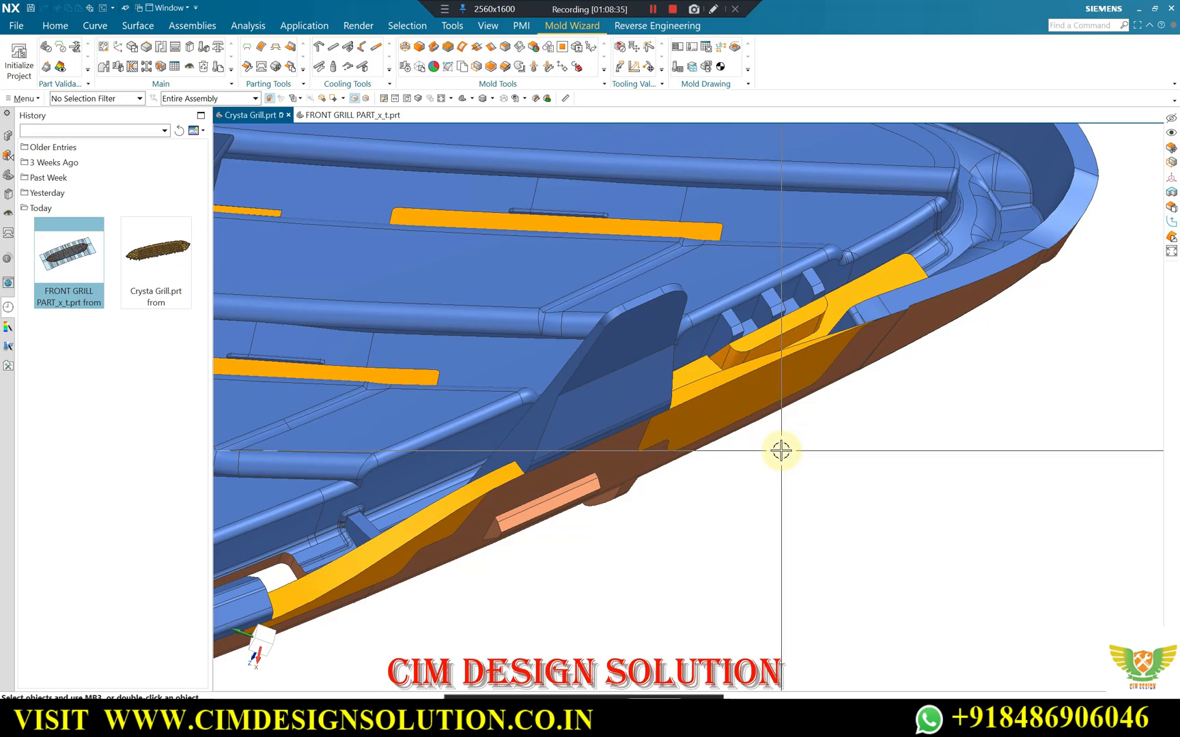
# Examine the raised notch patch, its flange strip and the surrounding slot patch up close from several tilted back views.
pyautogui.scroll(2, 816, 332)
pyautogui.scroll(-3, 777, 416)
pyautogui.moveTo(777, 415); pyautogui.dragTo(782, 377, button='middle')
pyautogui.scroll(3, 750, 432)
pyautogui.scroll(4, 749, 432)
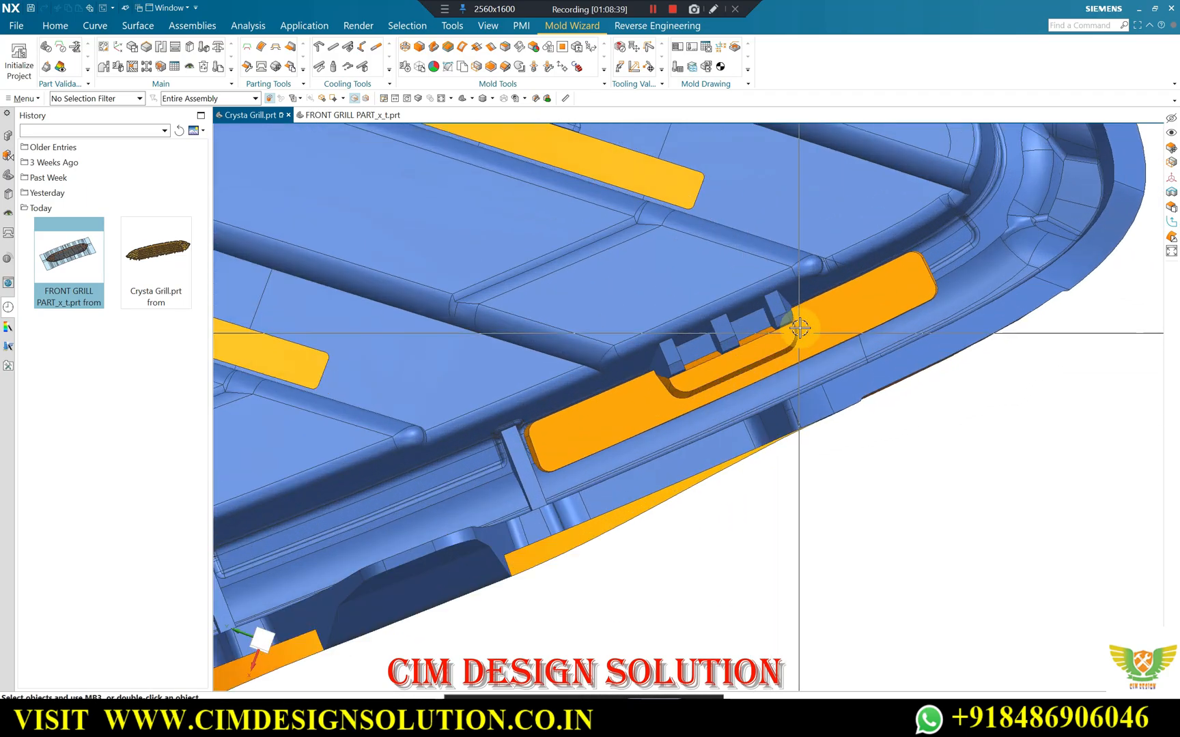
pyautogui.moveTo(693, 410); pyautogui.dragTo(752, 382, button='middle')
pyautogui.scroll(-3, 716, 390)
pyautogui.scroll(2, 727, 224)
pyautogui.moveTo(727, 224); pyautogui.dragTo(721, 248, button='middle')
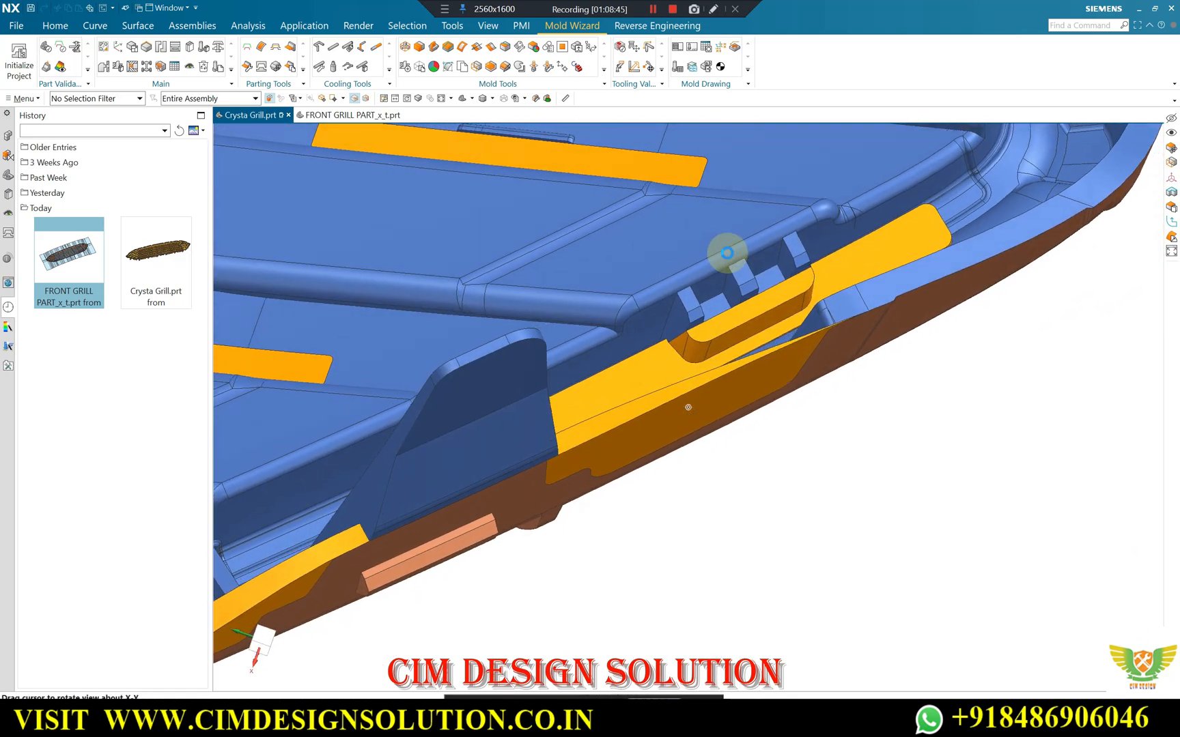
pyautogui.scroll(3, 722, 346)
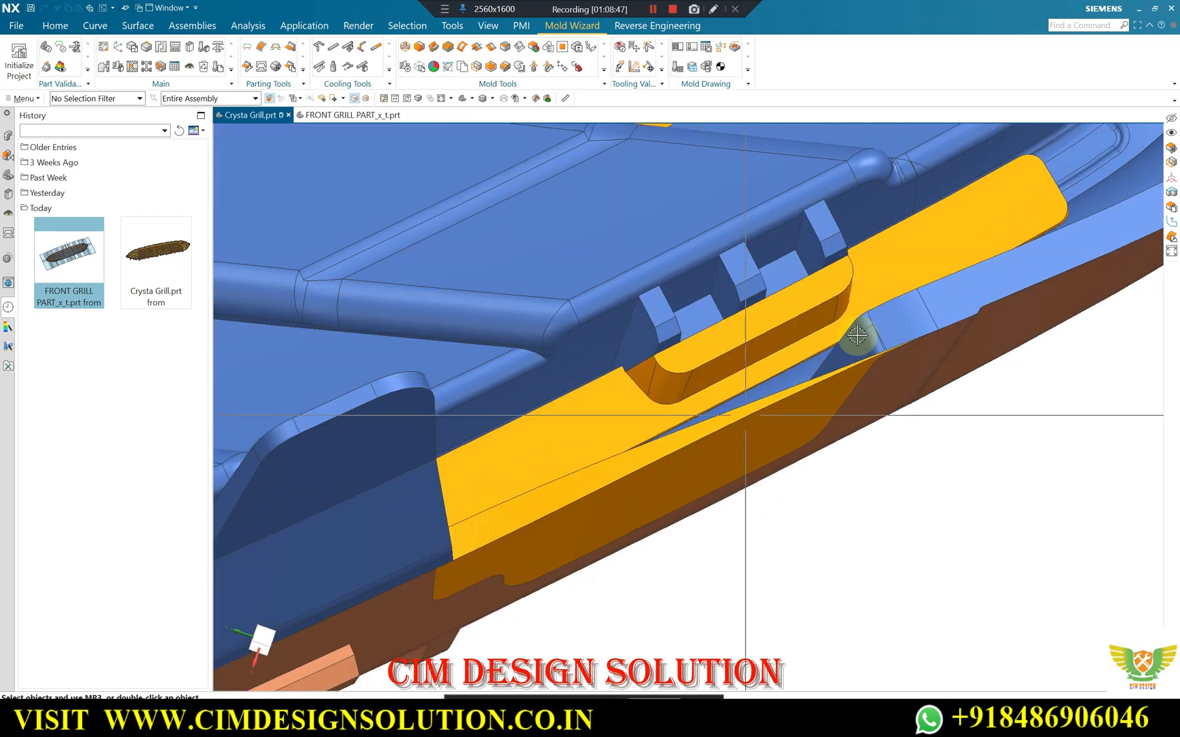
pyautogui.scroll(-1, 714, 388)
pyautogui.scroll(1, 775, 329)
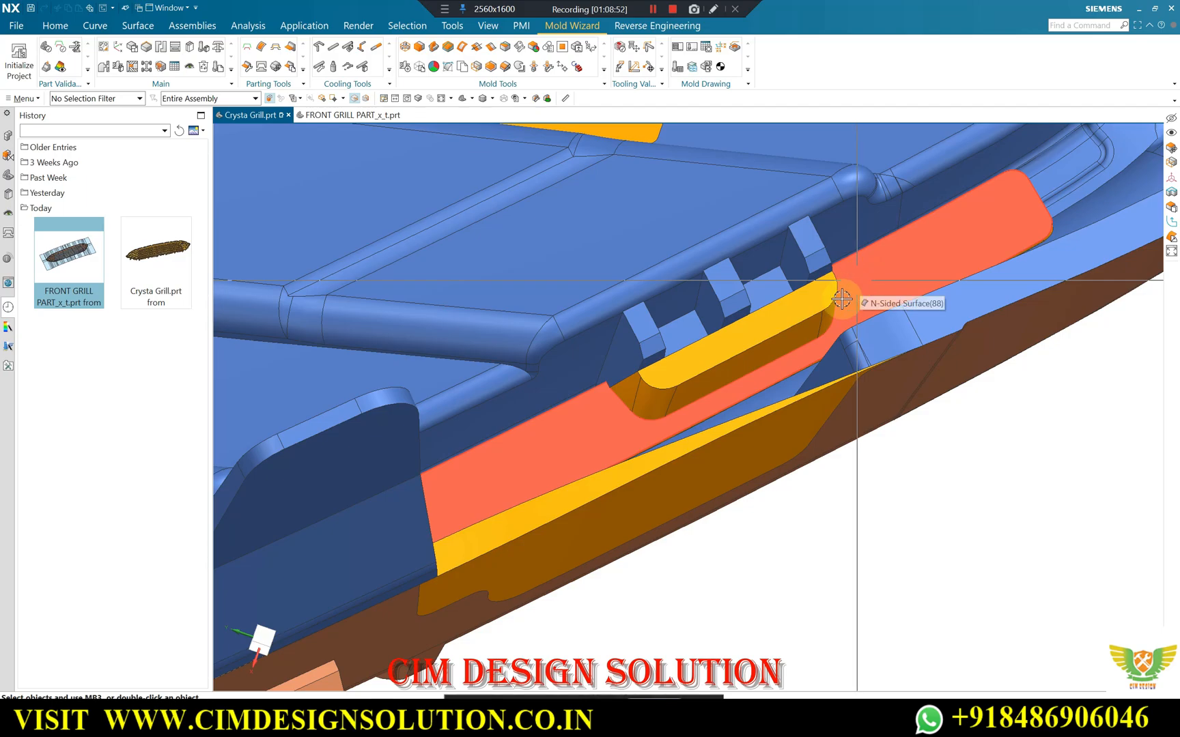
pyautogui.scroll(-2, 837, 298)
pyautogui.scroll(2, 843, 262)
pyautogui.scroll(-1, 690, 274)
pyautogui.scroll(1, 600, 442)
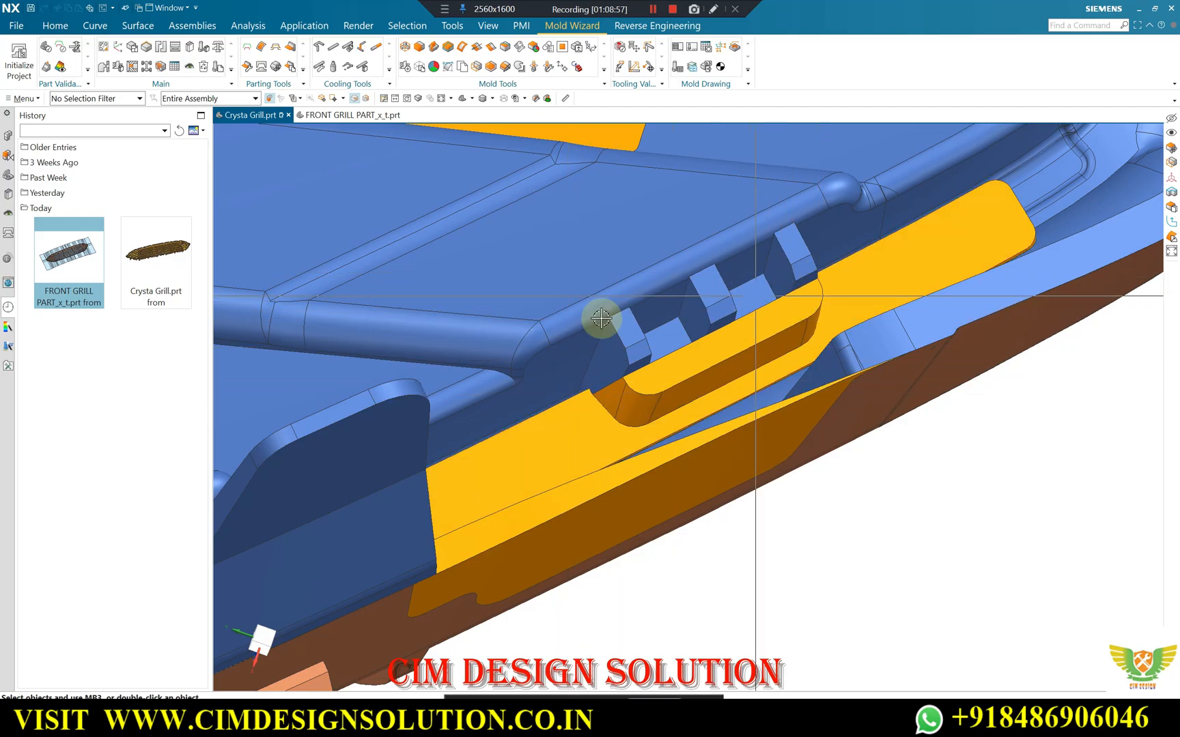
pyautogui.scroll(-3, 705, 395)
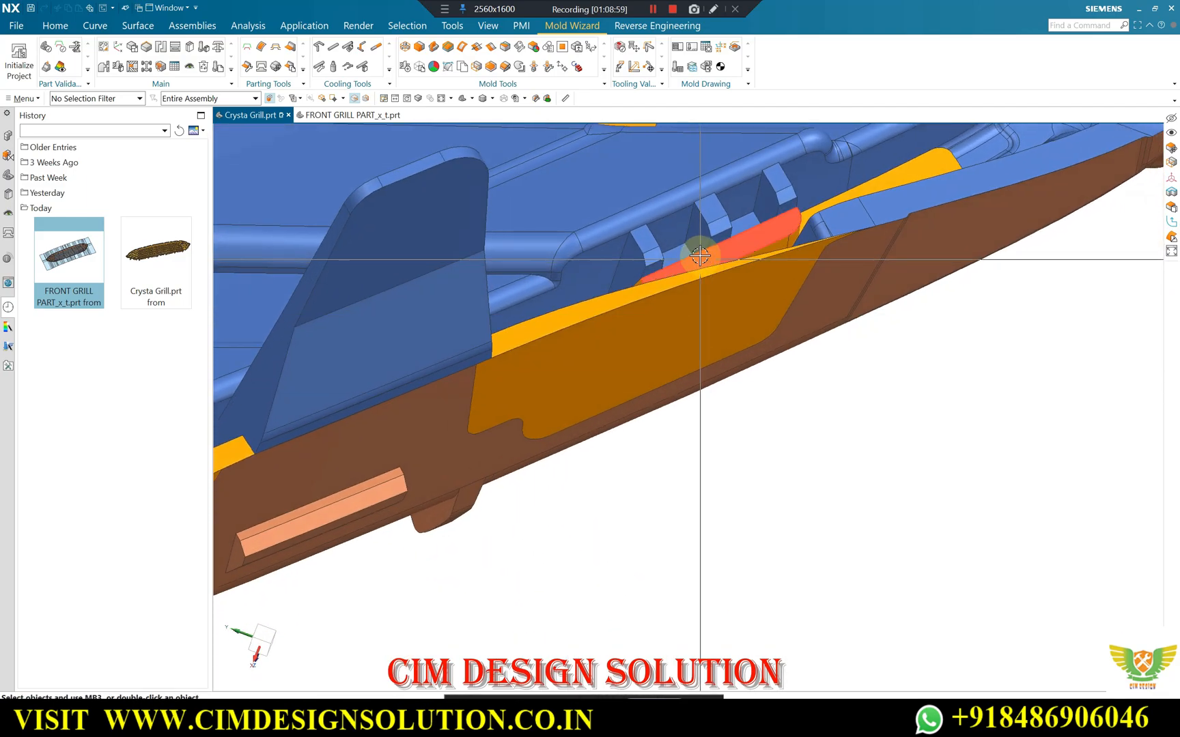
pyautogui.moveTo(707, 414); pyautogui.dragTo(953, 422, button='middle')
pyautogui.scroll(3, 953, 422)
pyautogui.scroll(-3, 906, 397)
pyautogui.moveTo(863, 390); pyautogui.dragTo(821, 432, button='middle')
pyautogui.scroll(3, 918, 425)
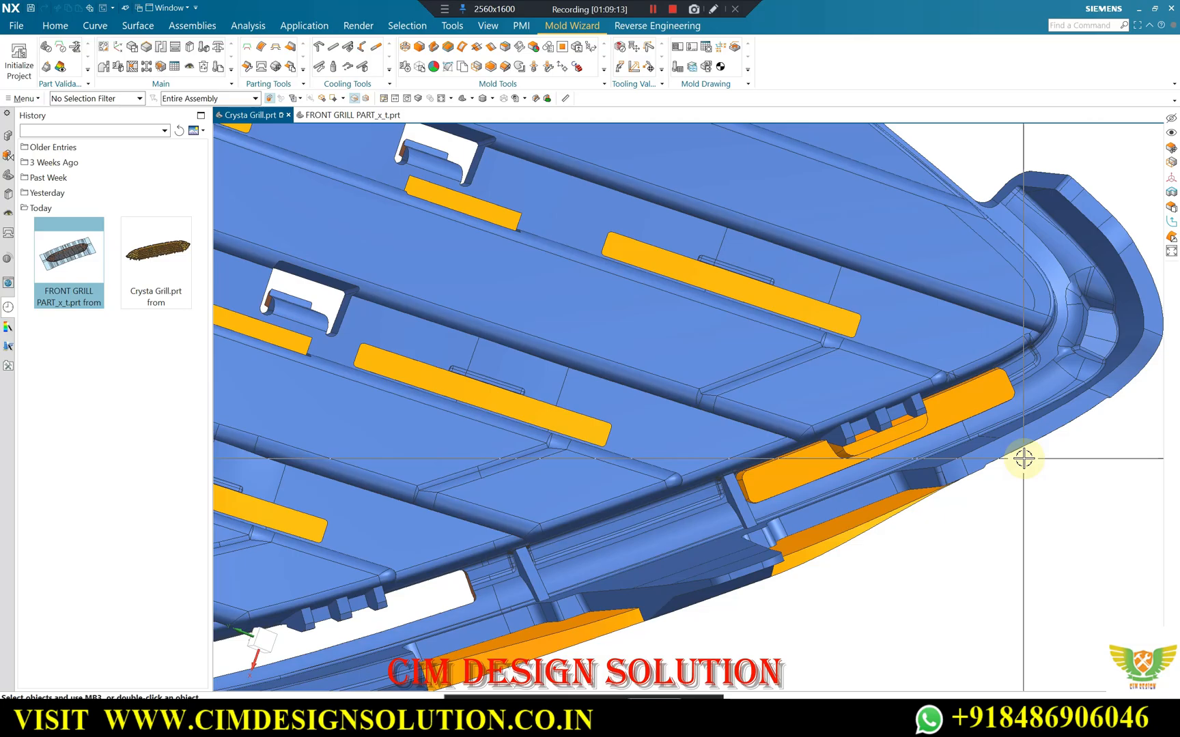
# Inspect the whole grill from the back for slots, clip holes and rim openings that are still unpatched.
pyautogui.scroll(-3, 1024, 459)
pyautogui.moveTo(1019, 413); pyautogui.dragTo(761, 423, button='middle')
pyautogui.scroll(-3, 789, 365)
pyautogui.scroll(5, 791, 347)
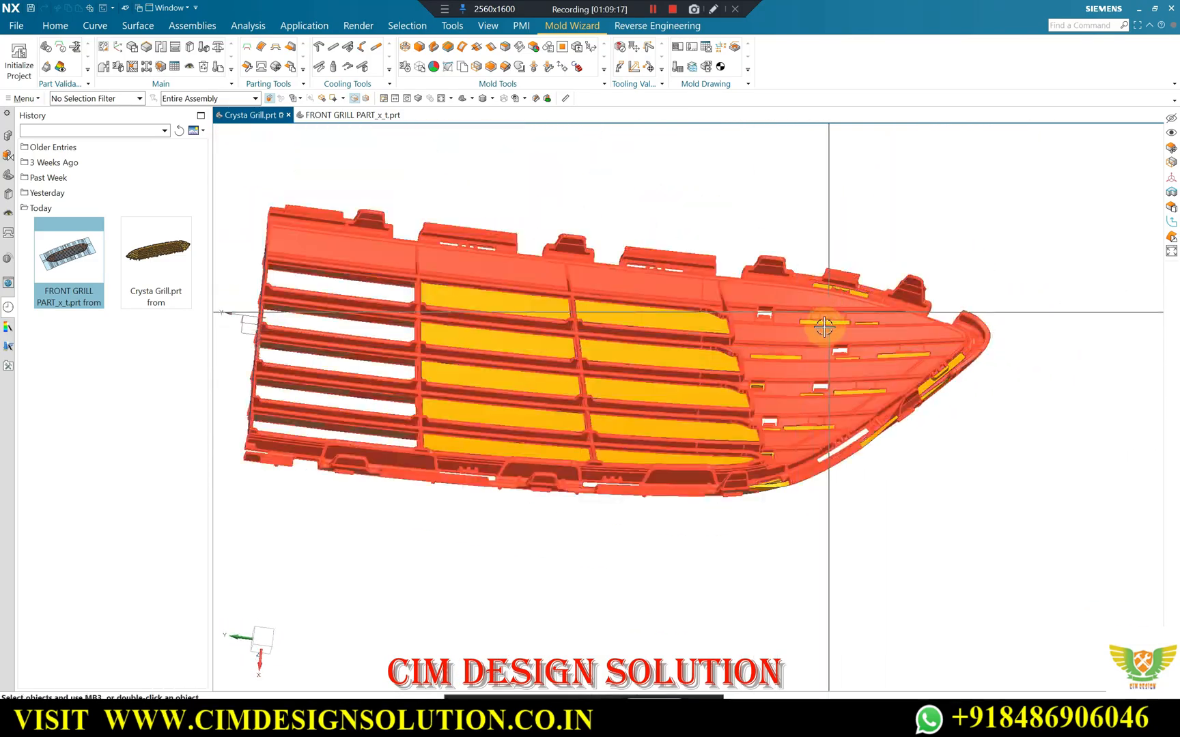
pyautogui.moveTo(847, 268); pyautogui.dragTo(793, 360, button='middle')
pyautogui.scroll(-5, 788, 308)
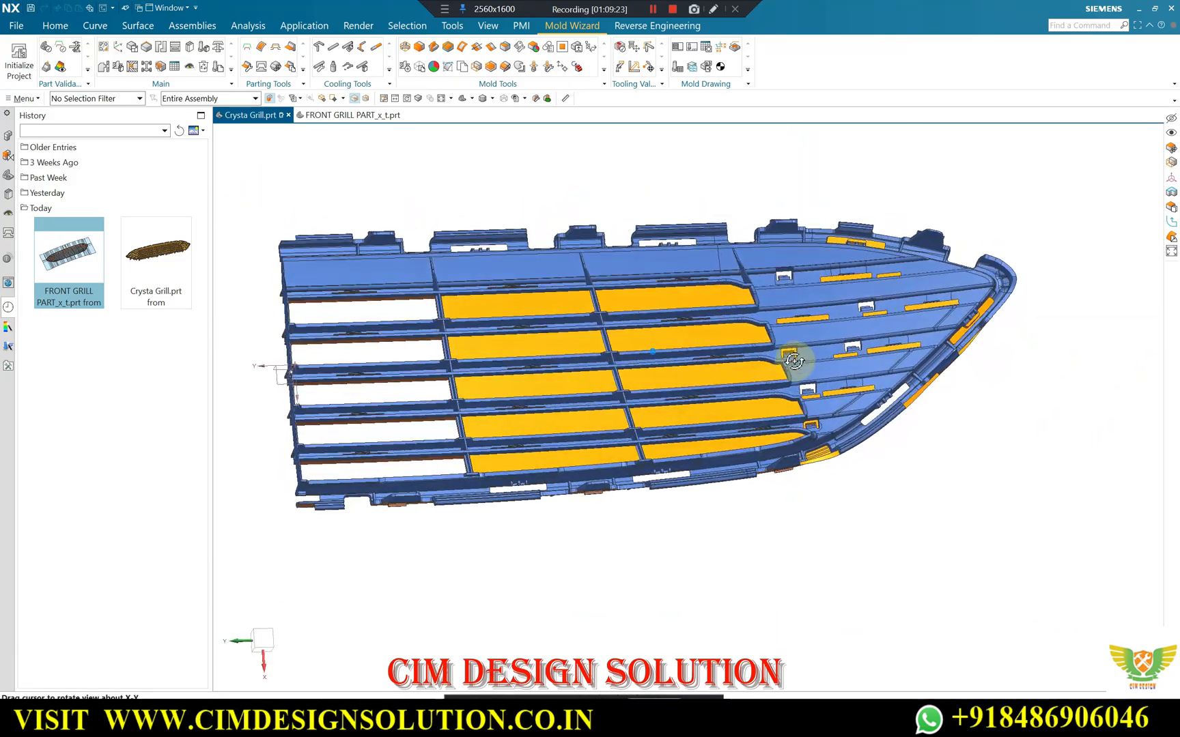
pyautogui.scroll(1, 665, 345)
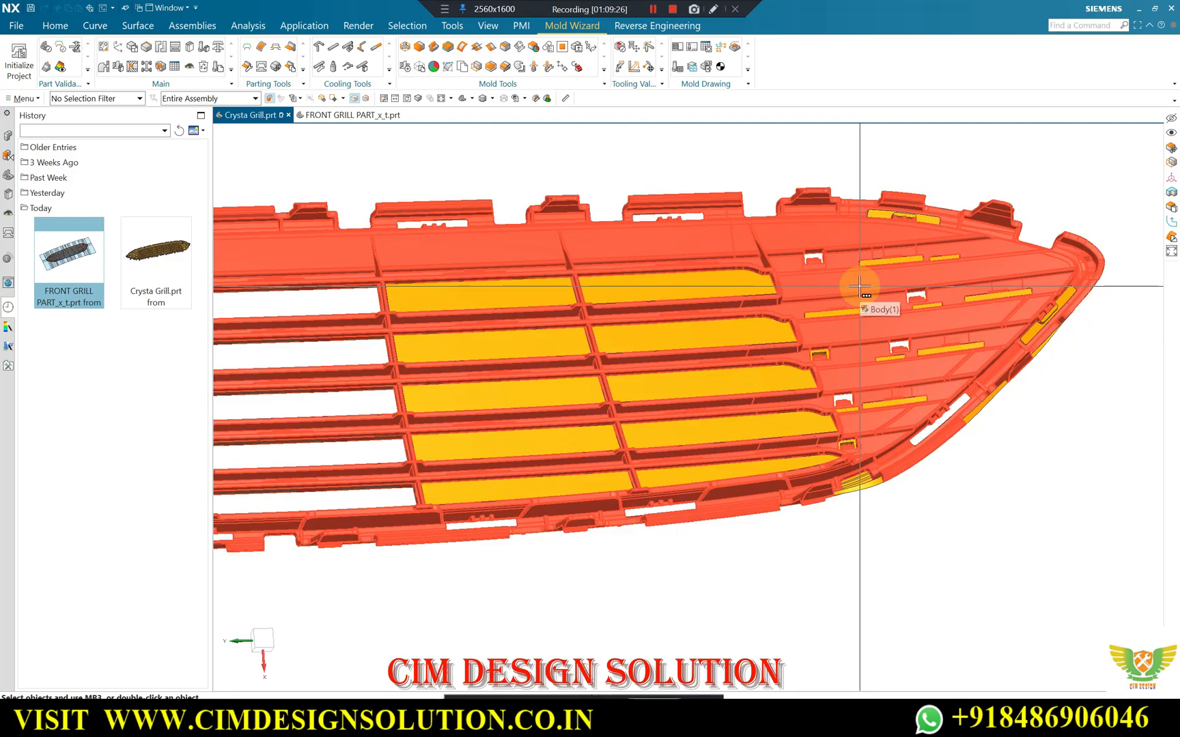
pyautogui.scroll(-1, 705, 252)
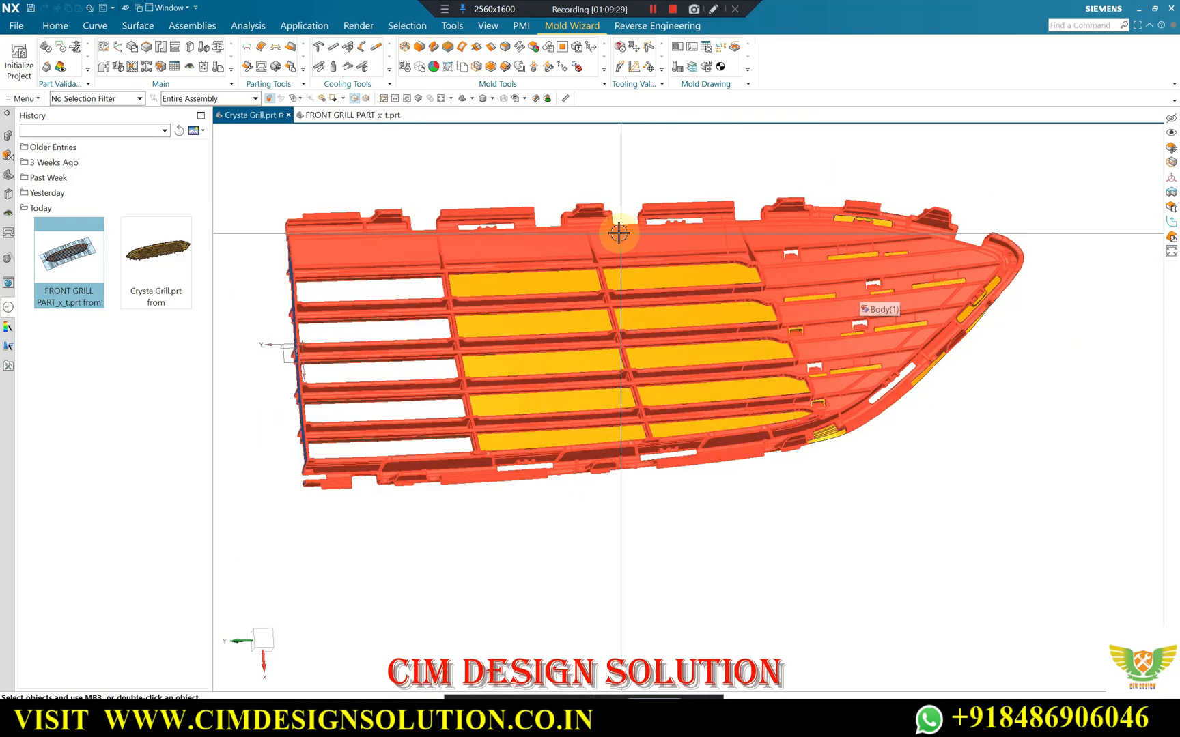
pyautogui.scroll(1, 676, 247)
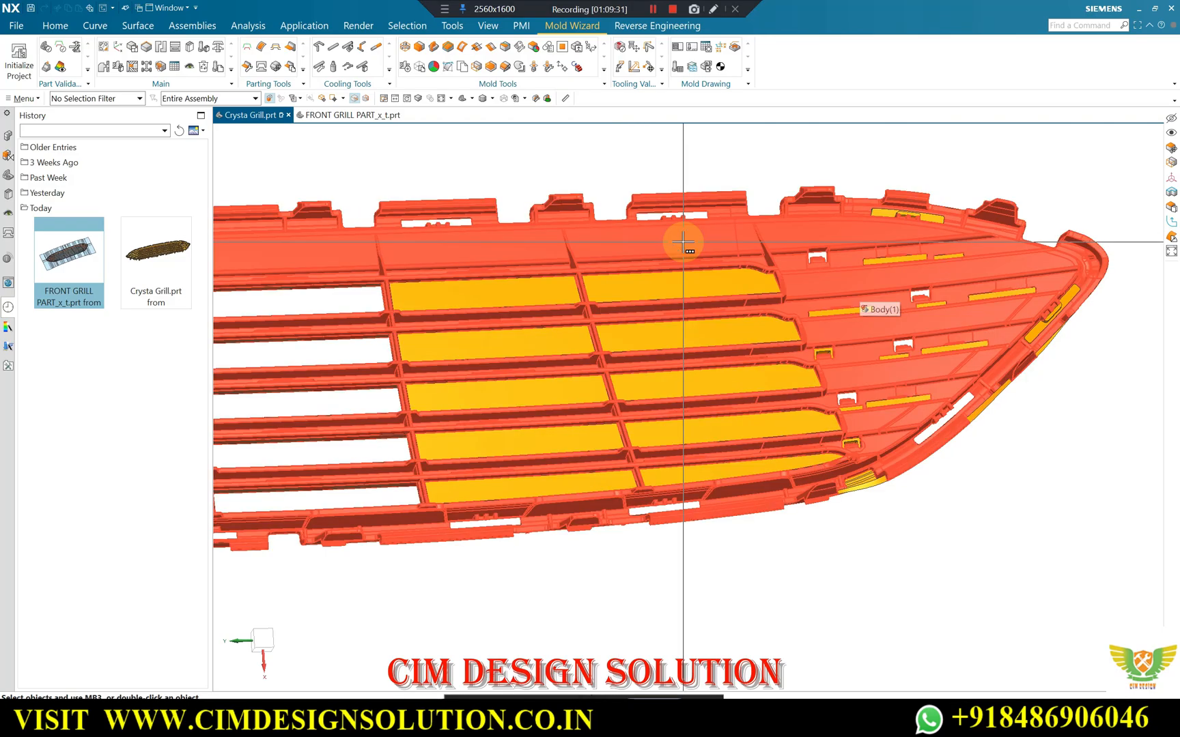
# Inspect the grill's patched openings, rib slots and rim slots from both sides, including a close view of the ribs.
pyautogui.scroll(1, 886, 529)
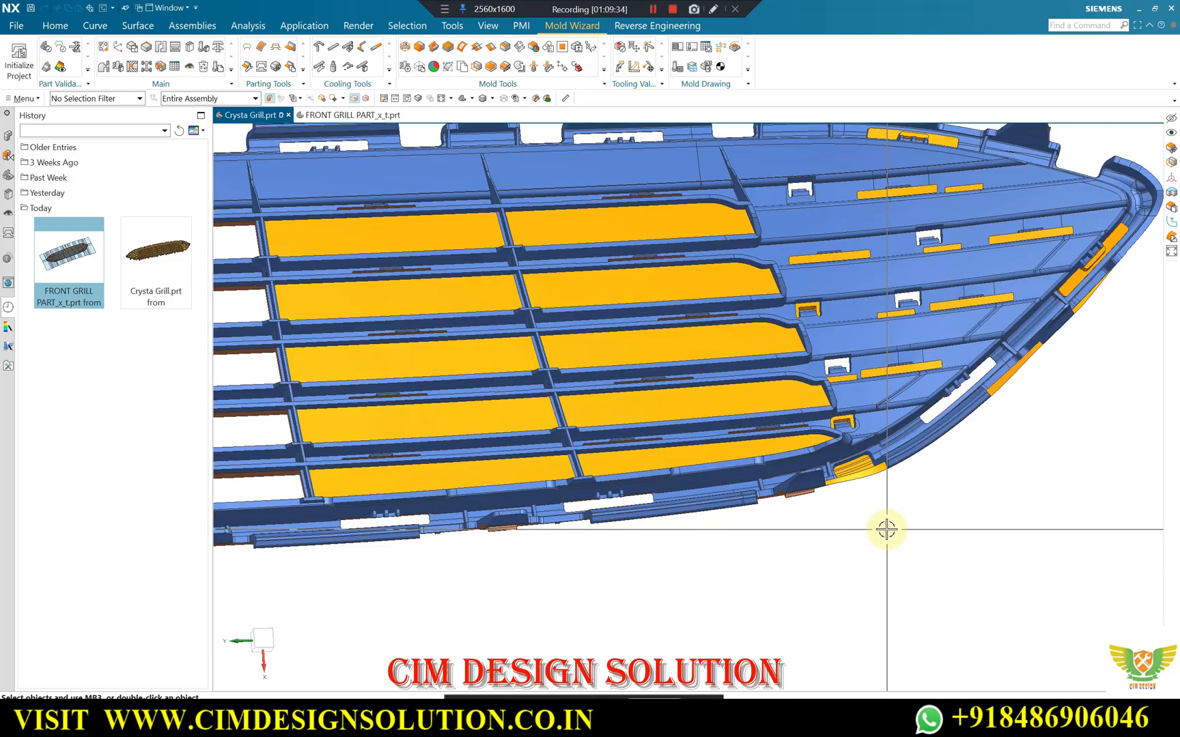
pyautogui.moveTo(880, 512); pyautogui.dragTo(804, 579, button='middle')
pyautogui.scroll(-1, 806, 560)
pyautogui.moveTo(815, 533); pyautogui.dragTo(845, 537, button='middle')
pyautogui.scroll(-3, 814, 519)
pyautogui.scroll(2, 827, 576)
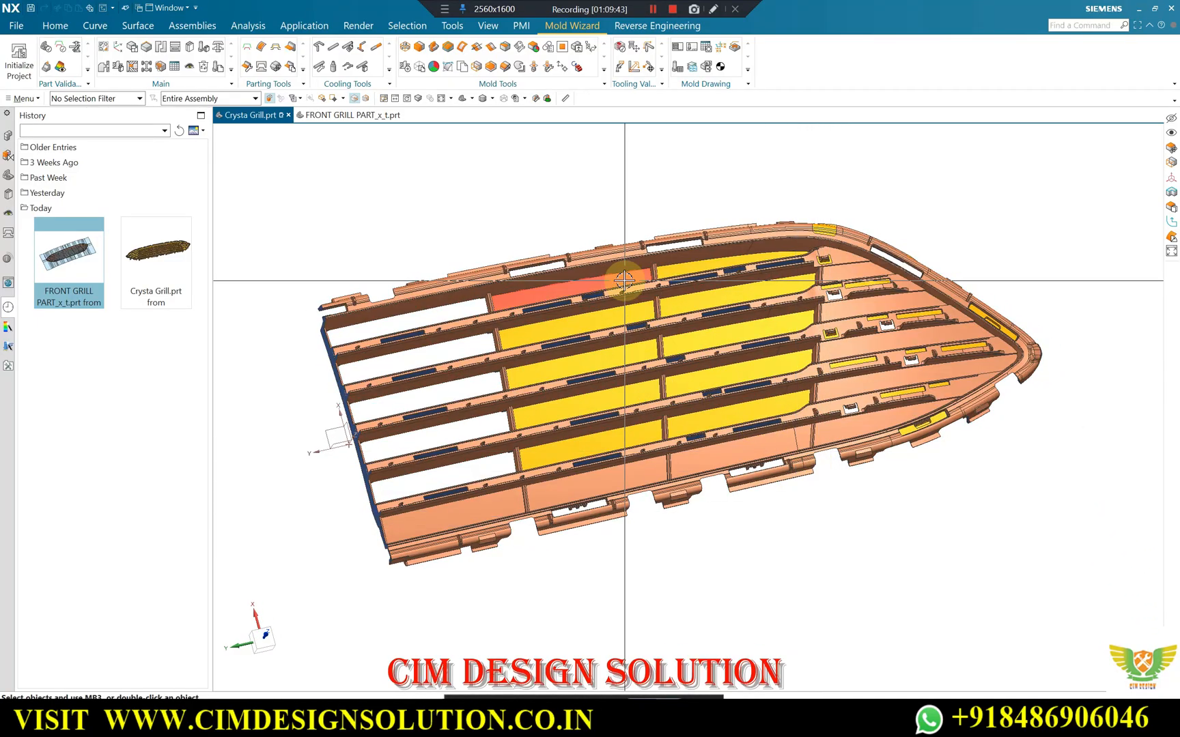
pyautogui.scroll(3, 710, 224)
pyautogui.scroll(4, 707, 286)
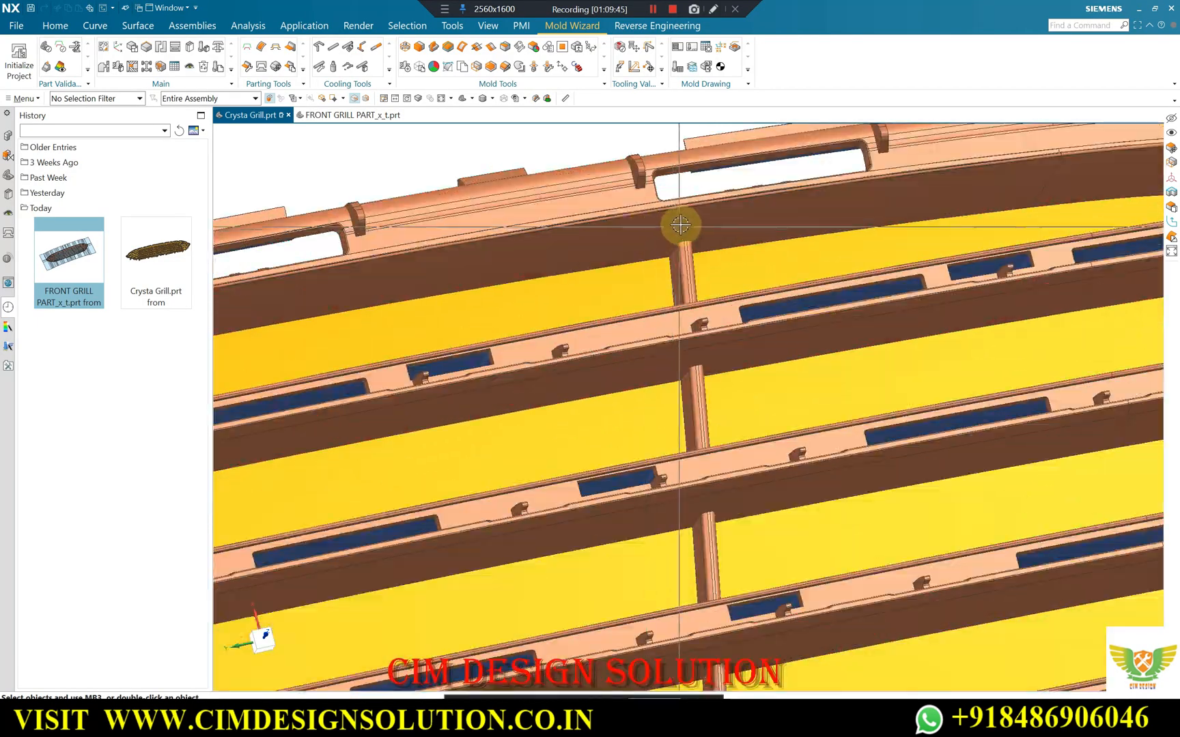
pyautogui.scroll(-2, 679, 221)
pyautogui.scroll(-3, 714, 223)
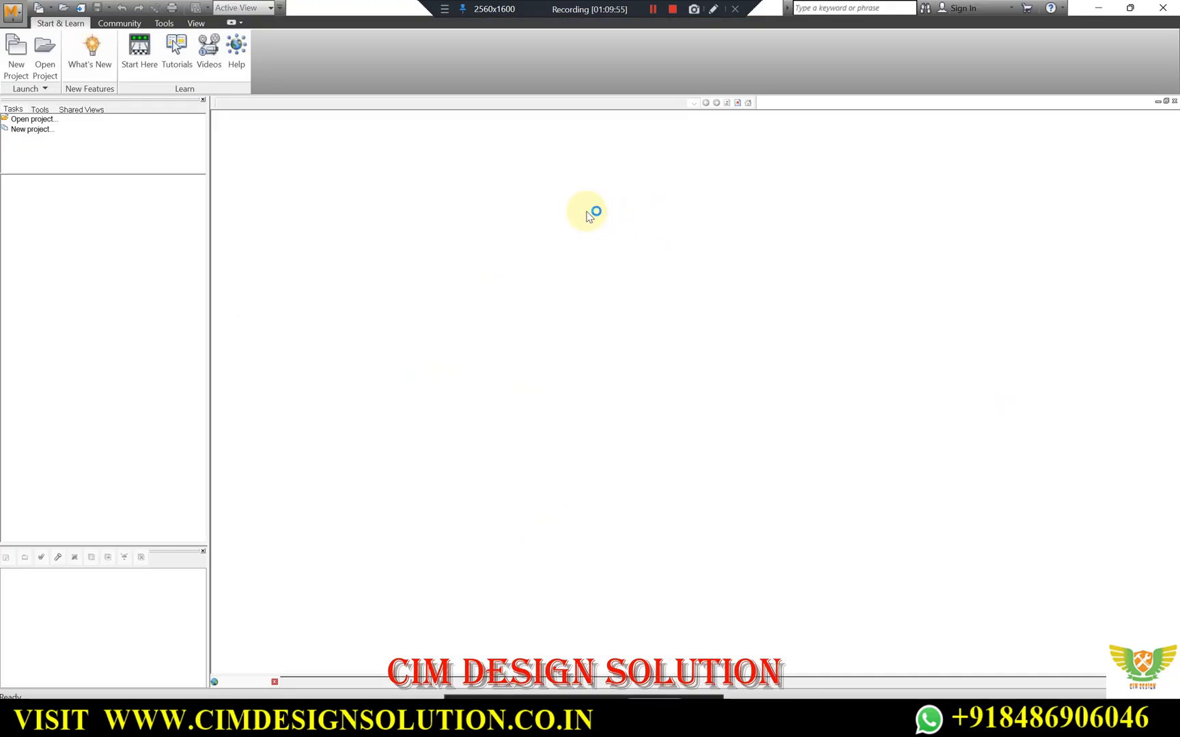
# Switch to Autodesk Moldflow Insight and open project 8 with the study MOLD FLOW PART_study.
pyautogui.click(36, 120)
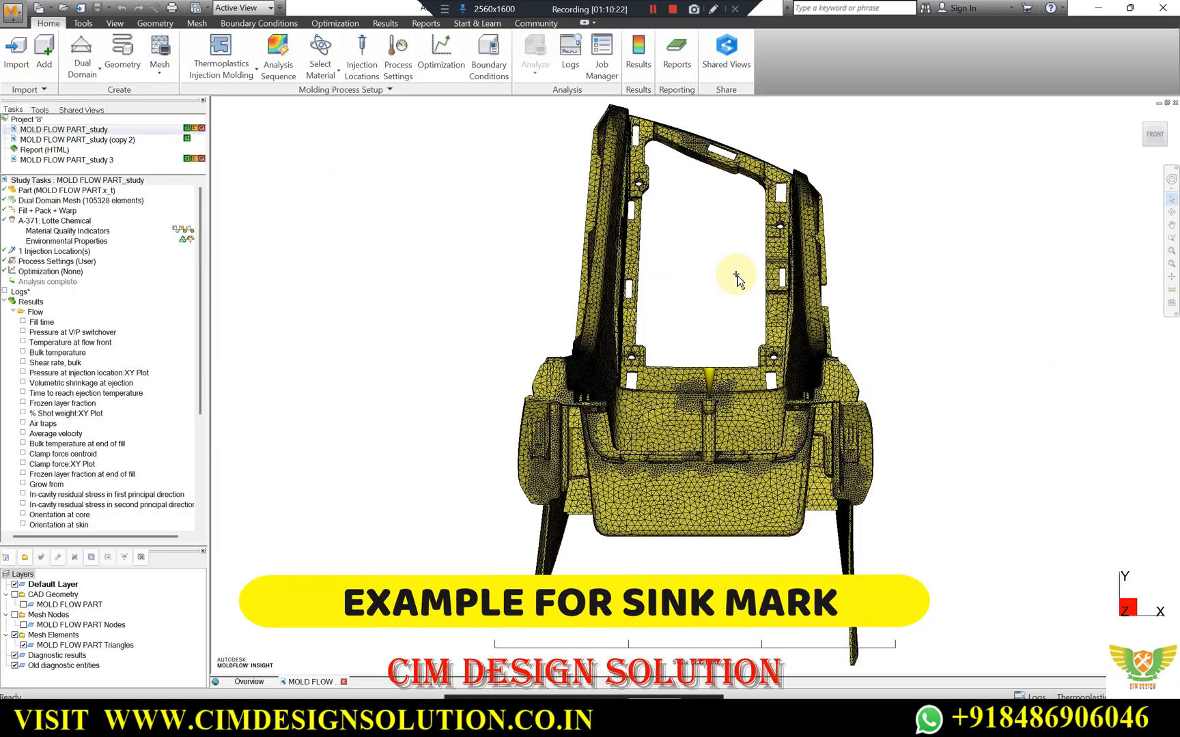
pyautogui.moveTo(735, 274); pyautogui.dragTo(681, 308, button='middle')
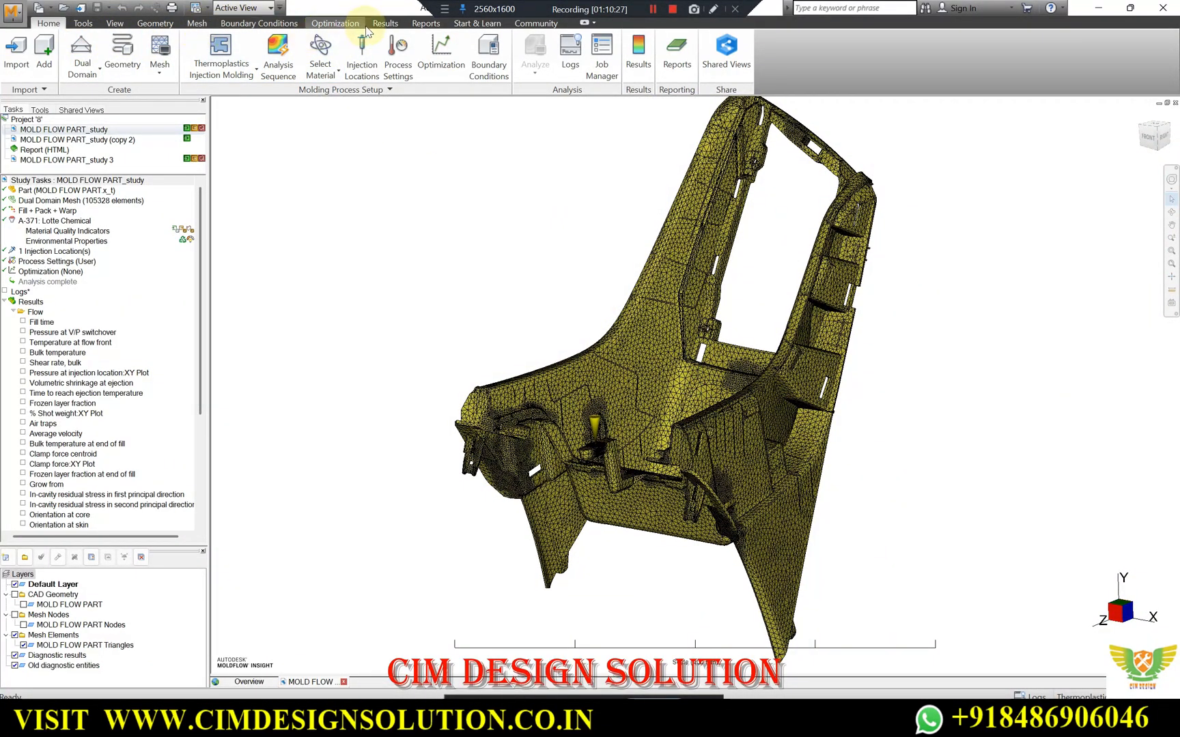
pyautogui.click(384, 24)
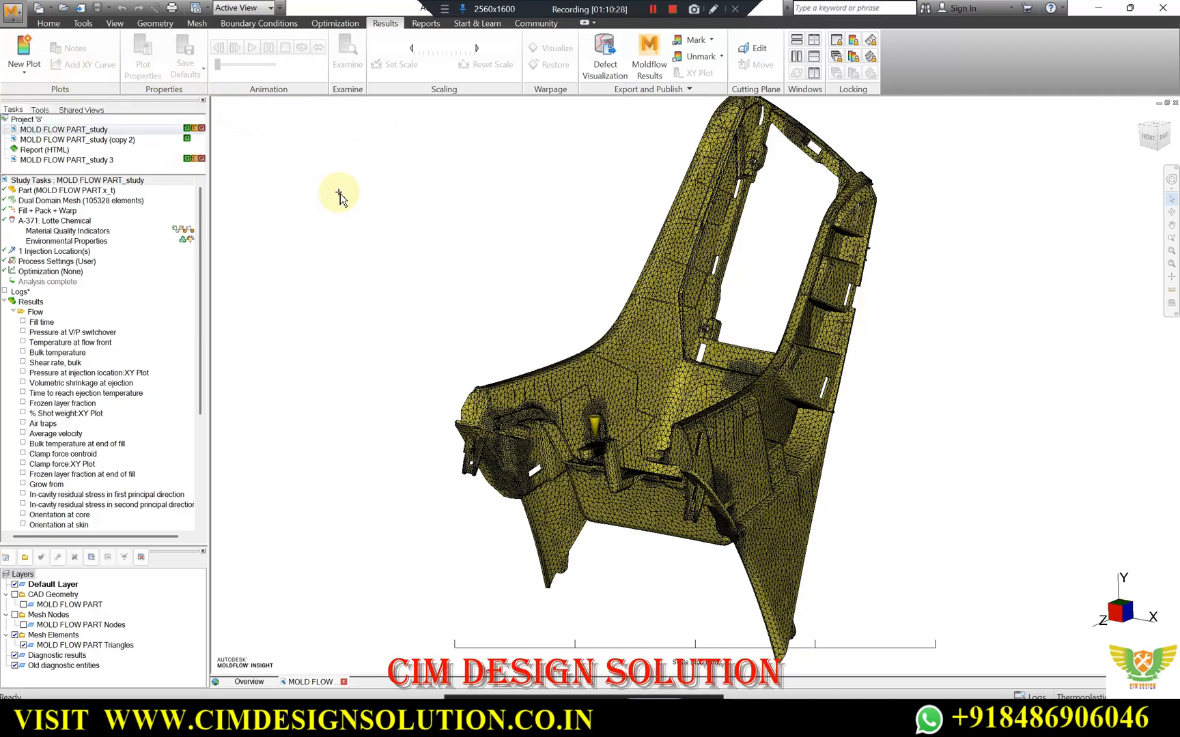
pyautogui.click(56, 23)
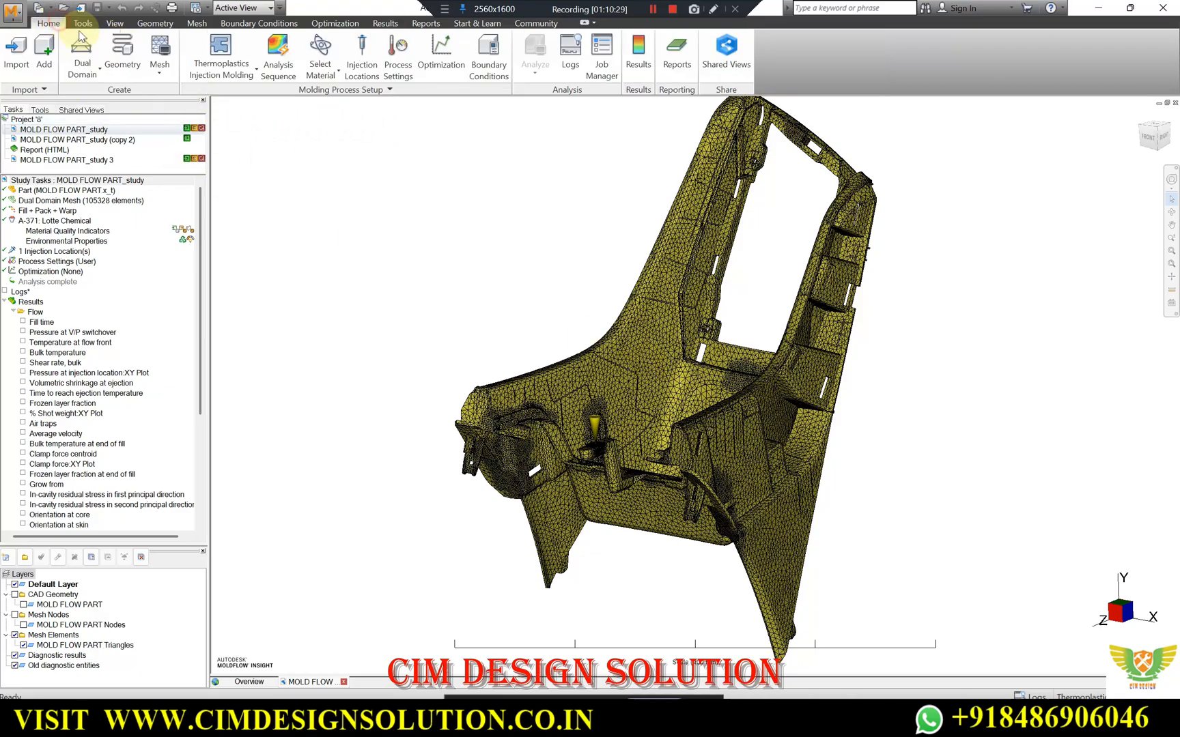
pyautogui.click(153, 26)
pyautogui.click(197, 25)
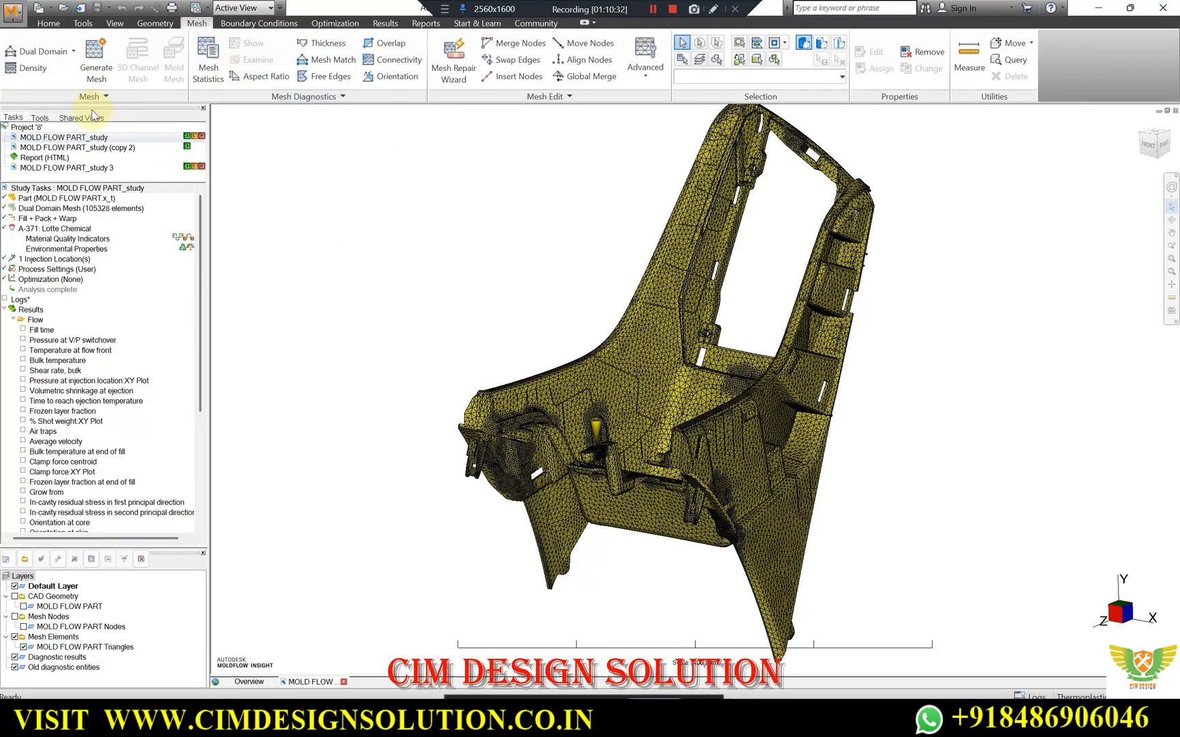
# Examine the part's triangle mesh up close around the injection location and the main panel.
pyautogui.scroll(4, 577, 366)
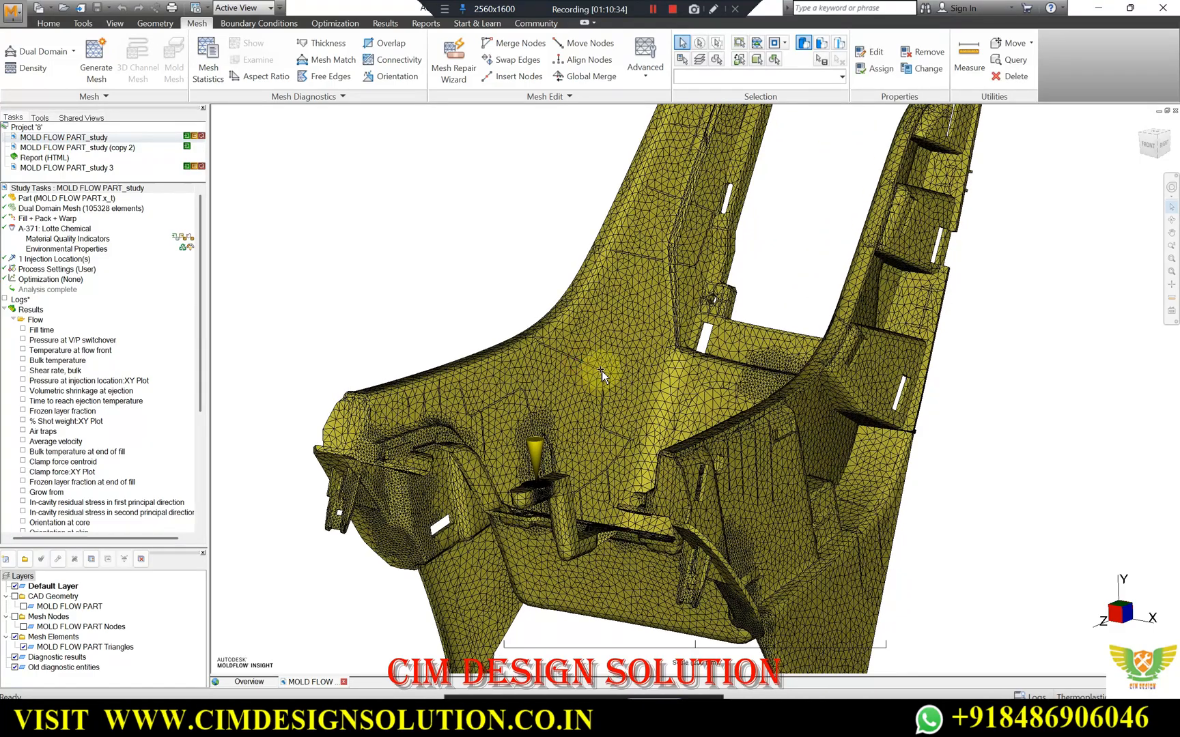
pyautogui.click(603, 375)
pyautogui.scroll(5, 587, 355)
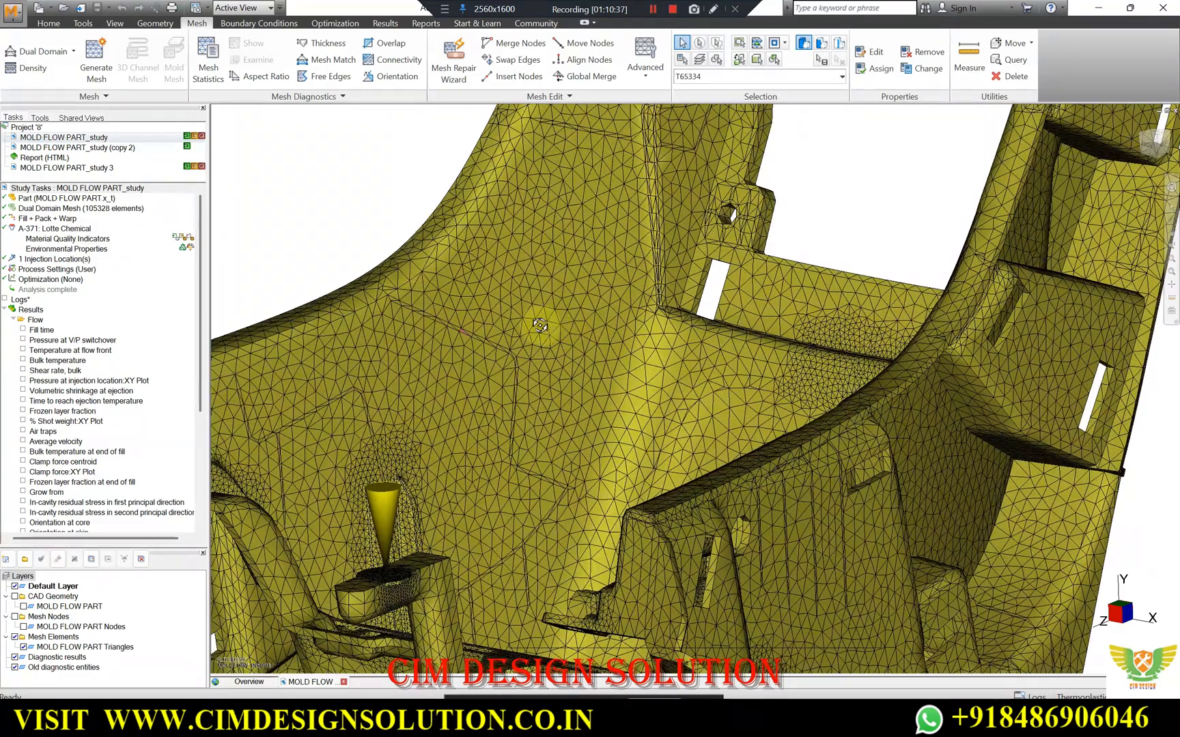
pyautogui.moveTo(541, 326); pyautogui.dragTo(520, 327, button='middle')
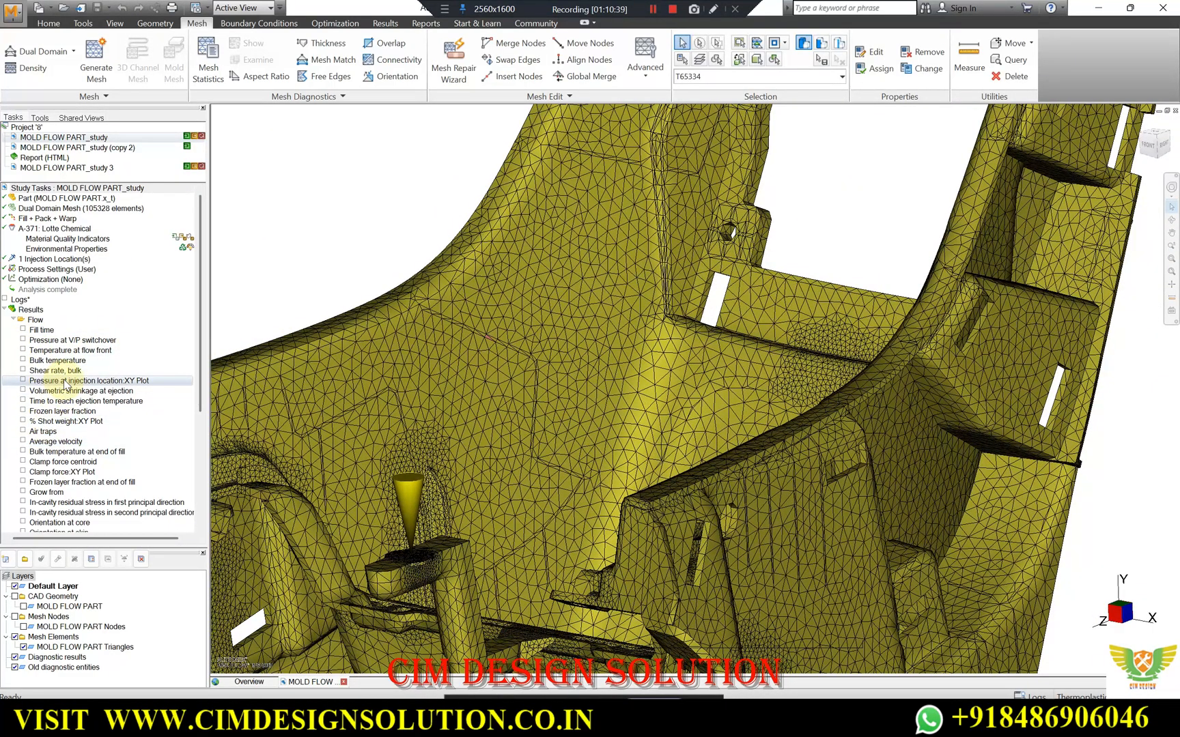
pyautogui.scroll(-1, 65, 385)
pyautogui.moveTo(426, 304); pyautogui.dragTo(461, 308, button='middle')
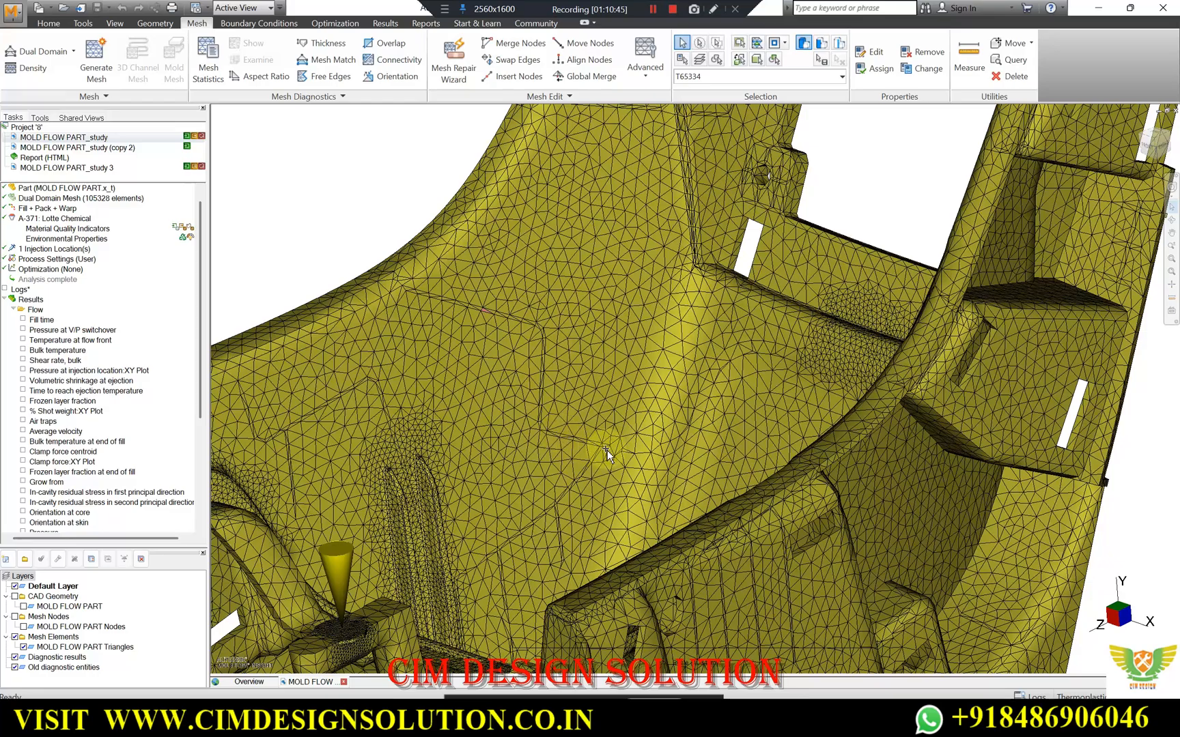
pyautogui.moveTo(510, 365); pyautogui.dragTo(489, 295, button='middle')
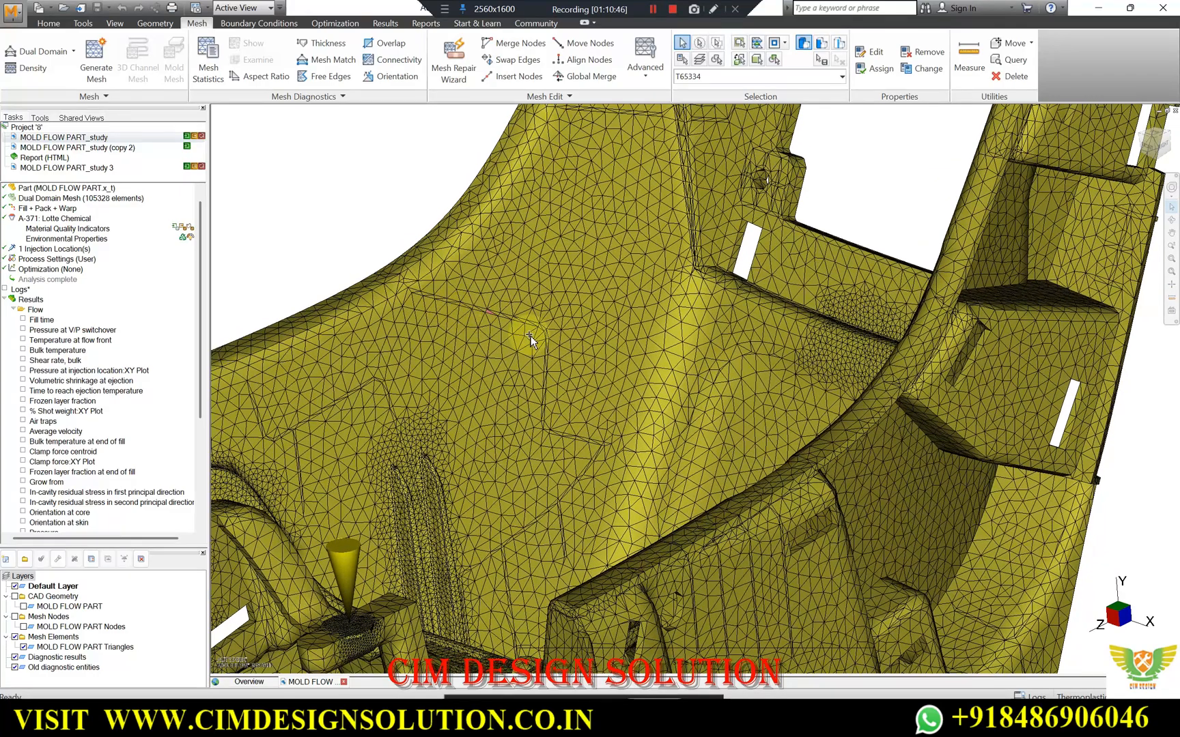
# Display the Fill time result of MOLD FLOW PART_study on the part.
pyautogui.click(23, 320)
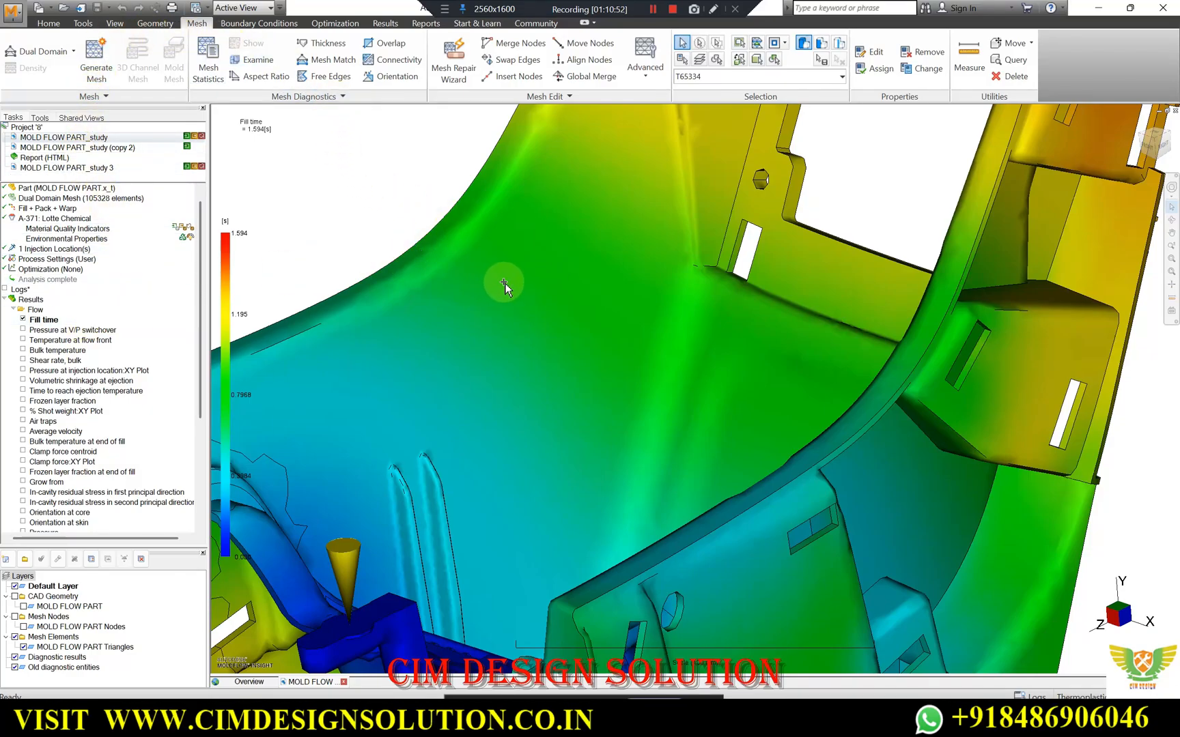
pyautogui.scroll(-1, 502, 283)
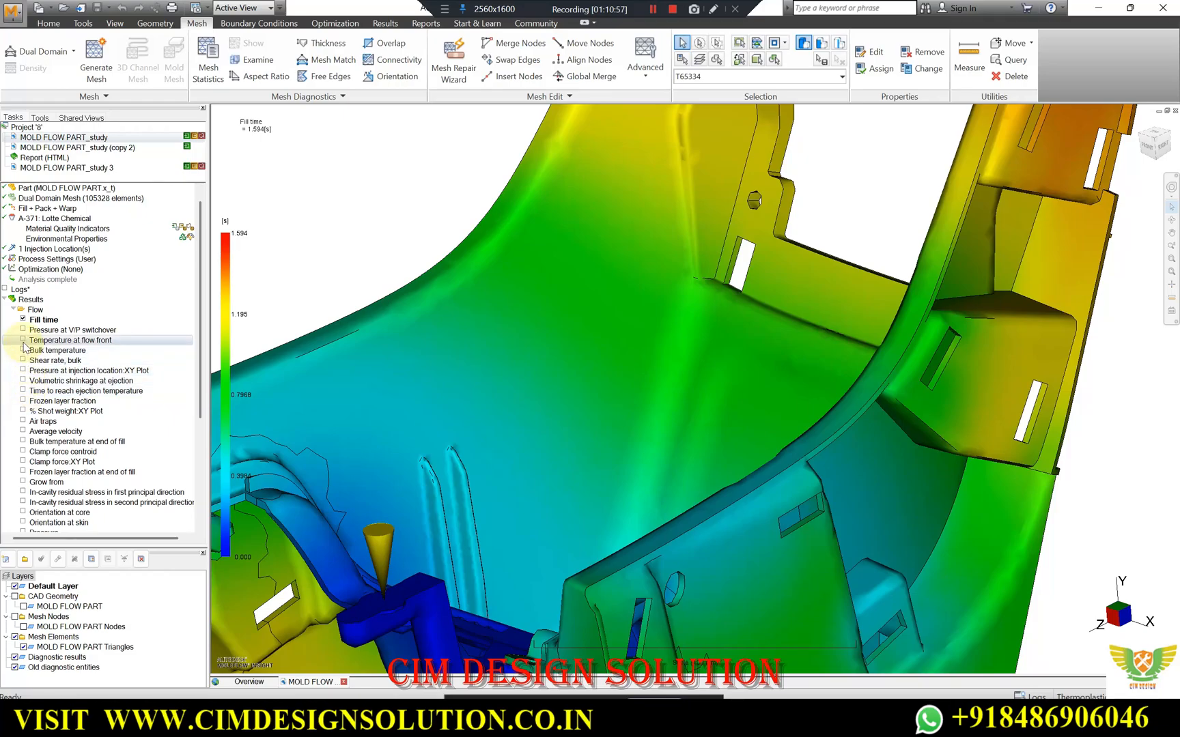
# Display the Sink marks, index result on the part in place of the fill time plot.
pyautogui.scroll(-2, 30, 382)
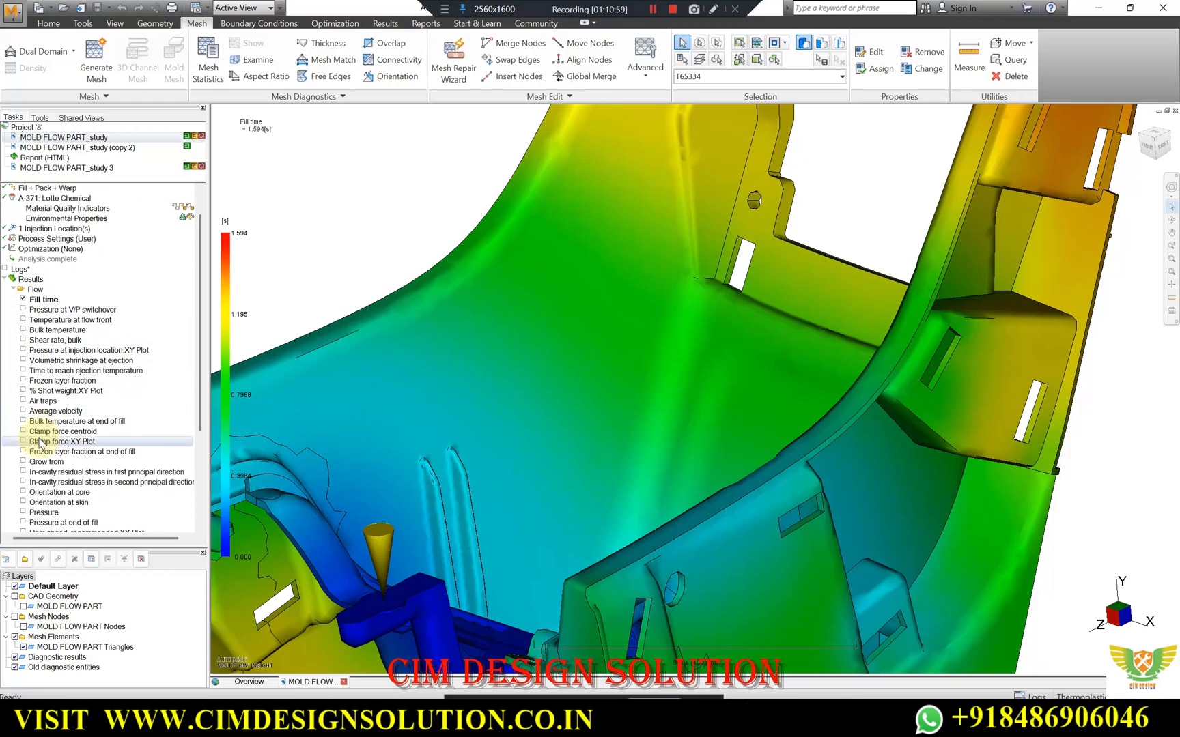
pyautogui.scroll(-1, 40, 444)
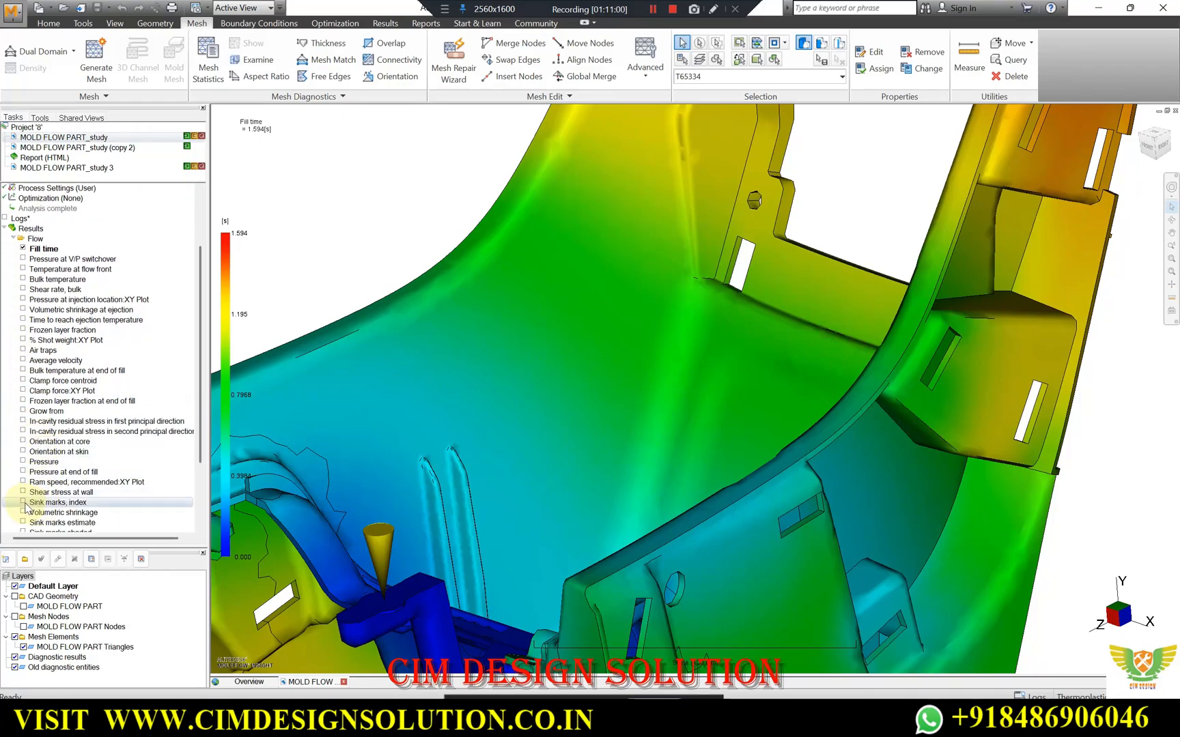
pyautogui.click(23, 504)
pyautogui.scroll(-4, 614, 329)
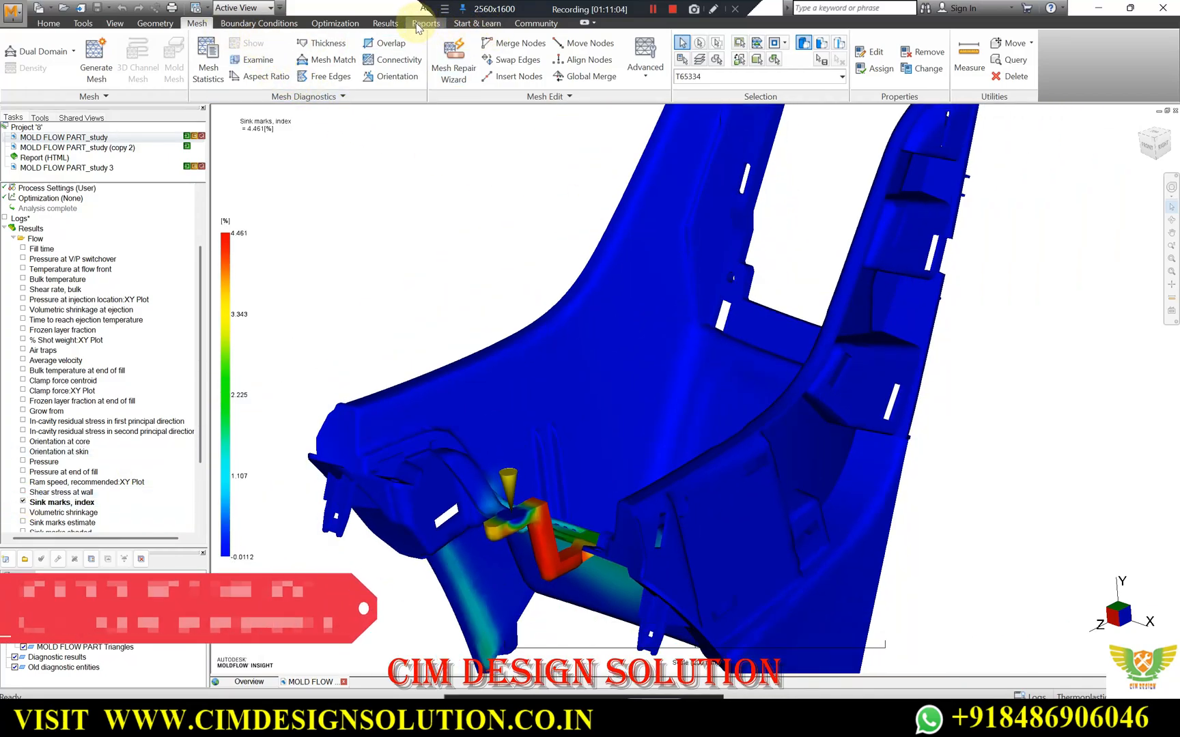
# Examine the sink mark index on the part's main panel and side wall with the Examine tool.
pyautogui.click(385, 23)
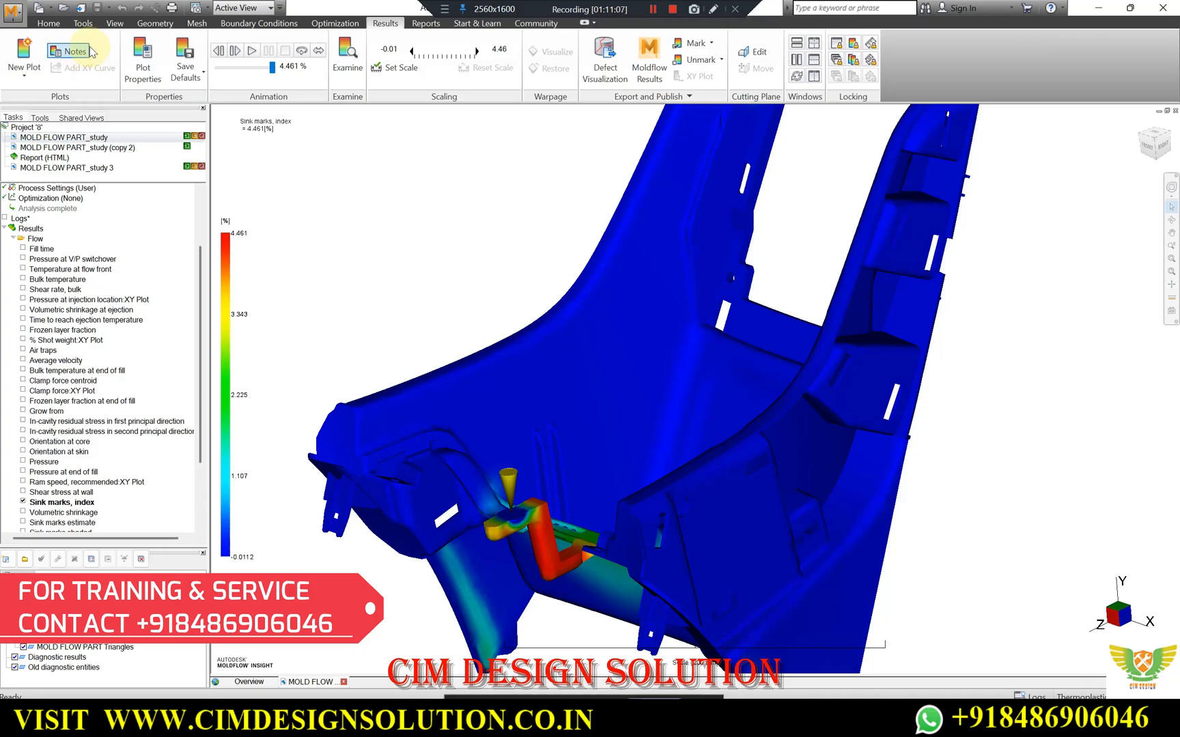
pyautogui.scroll(-2, 566, 350)
pyautogui.moveTo(561, 358); pyautogui.dragTo(505, 409, button='middle')
pyautogui.scroll(5, 478, 546)
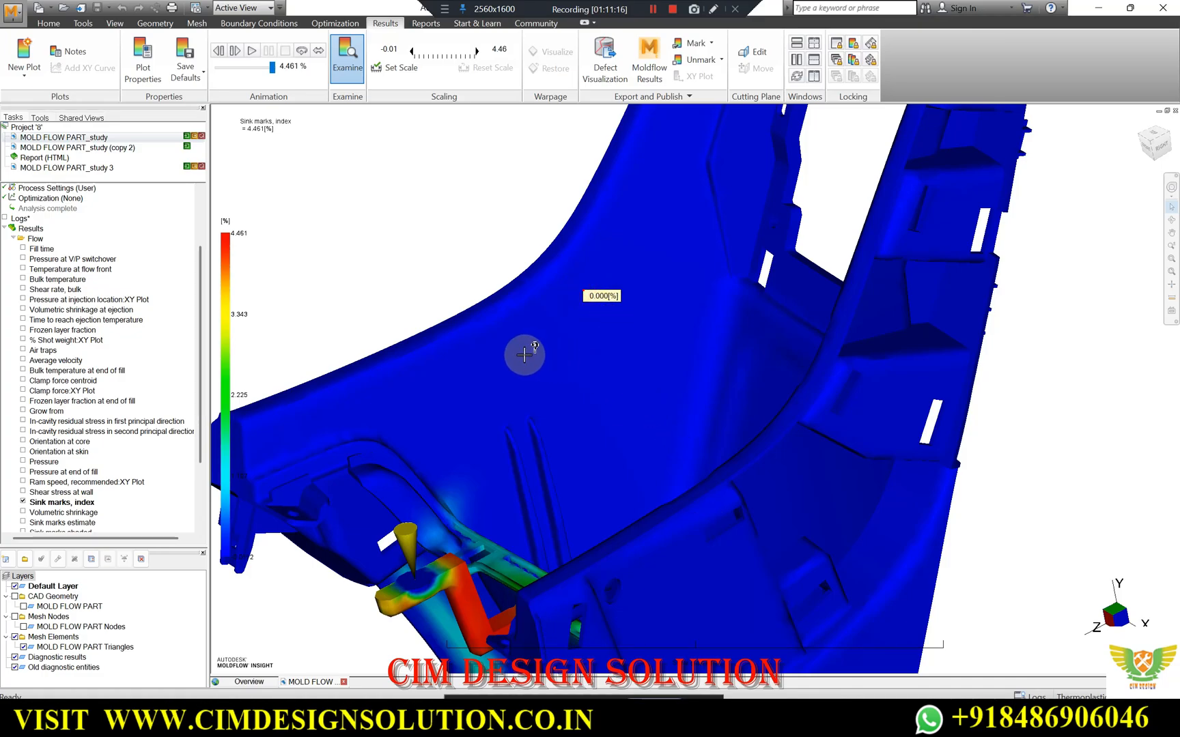
pyautogui.click(676, 546)
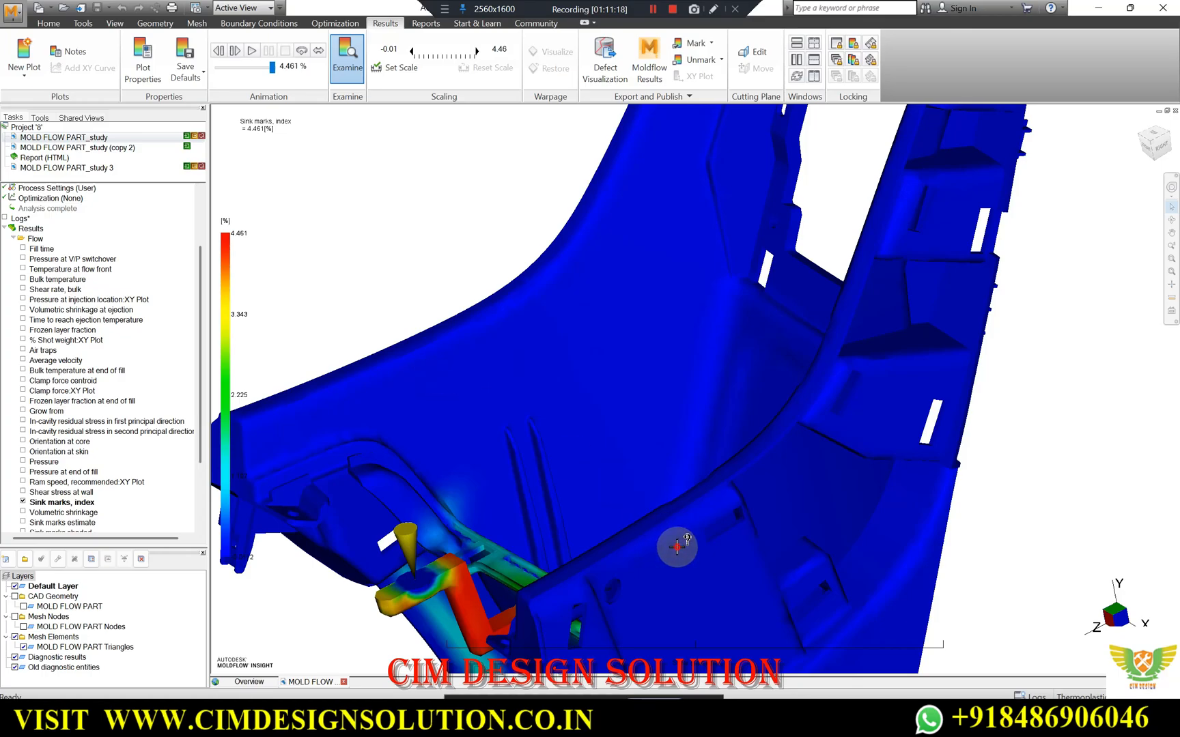
# Examine the sink mark index near the injection location and on the cross bar of the part's upper frame.
pyautogui.scroll(-1, 710, 377)
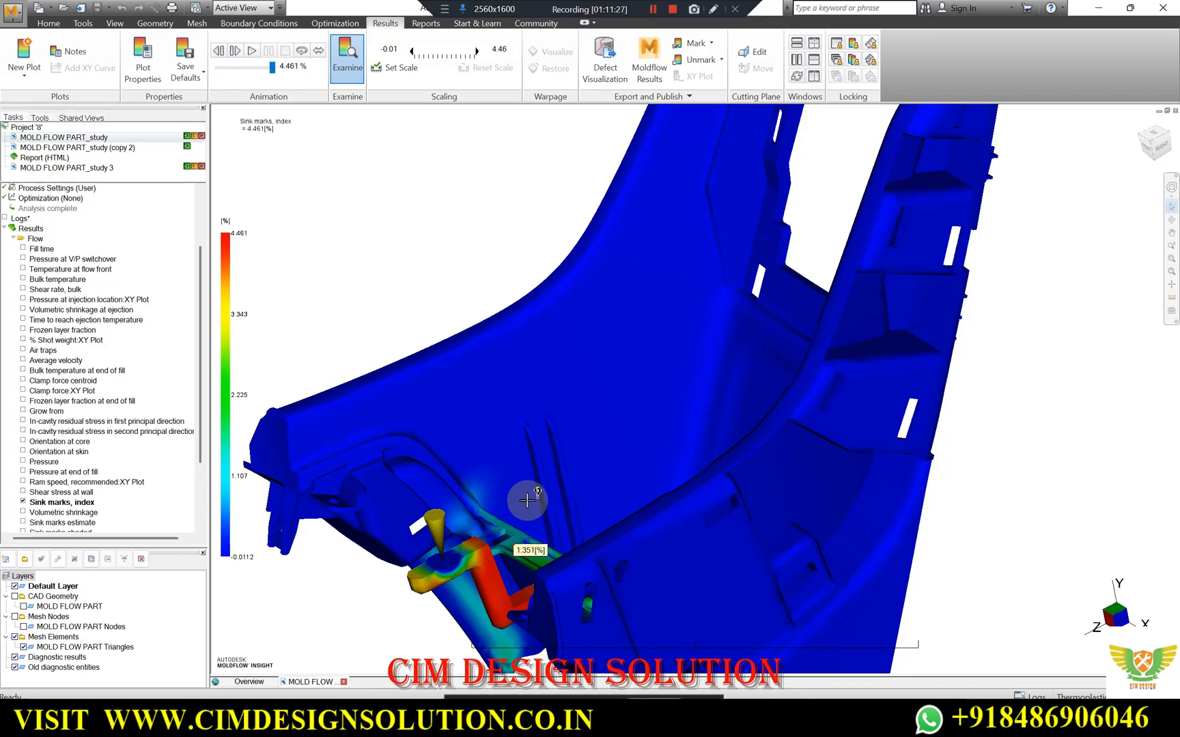
pyautogui.scroll(-5, 689, 355)
pyautogui.scroll(-2, 663, 348)
pyautogui.scroll(2, 749, 156)
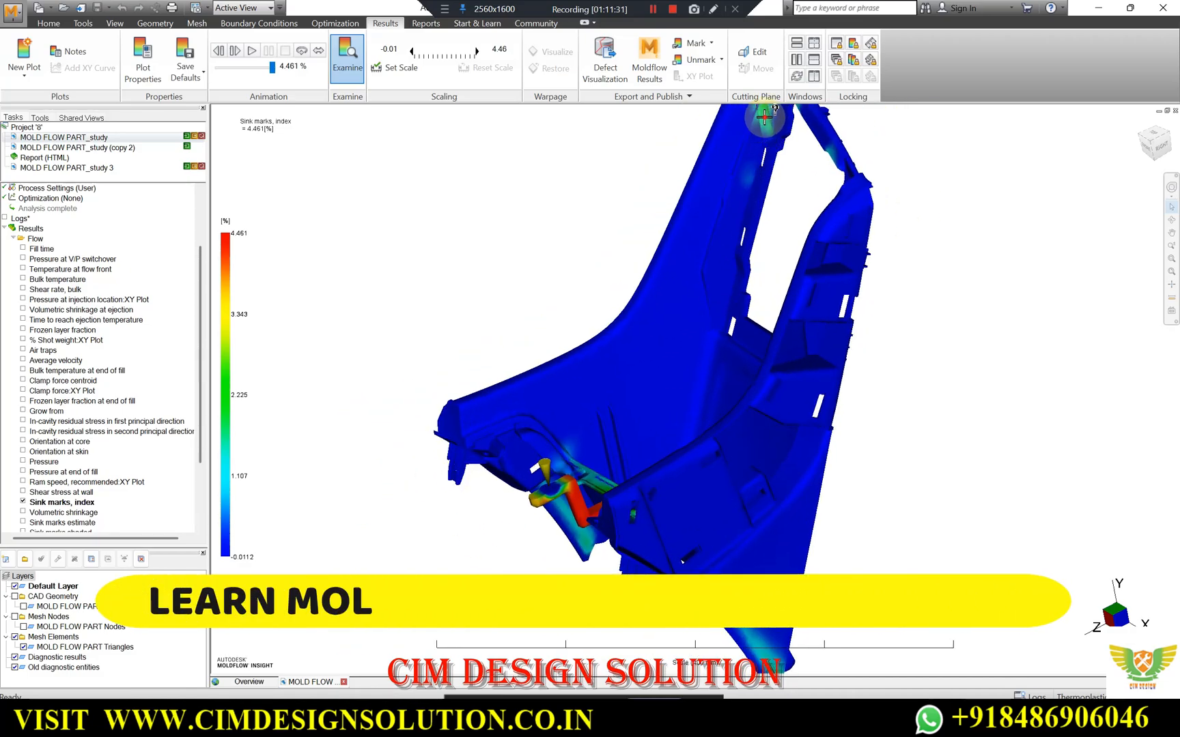
pyautogui.scroll(-4, 706, 329)
pyautogui.moveTo(679, 377)
pyautogui.mouseDown(button='middle')
pyautogui.moveTo(785, 263)
pyautogui.moveTo(862, 280)
pyautogui.mouseUp(button='middle')
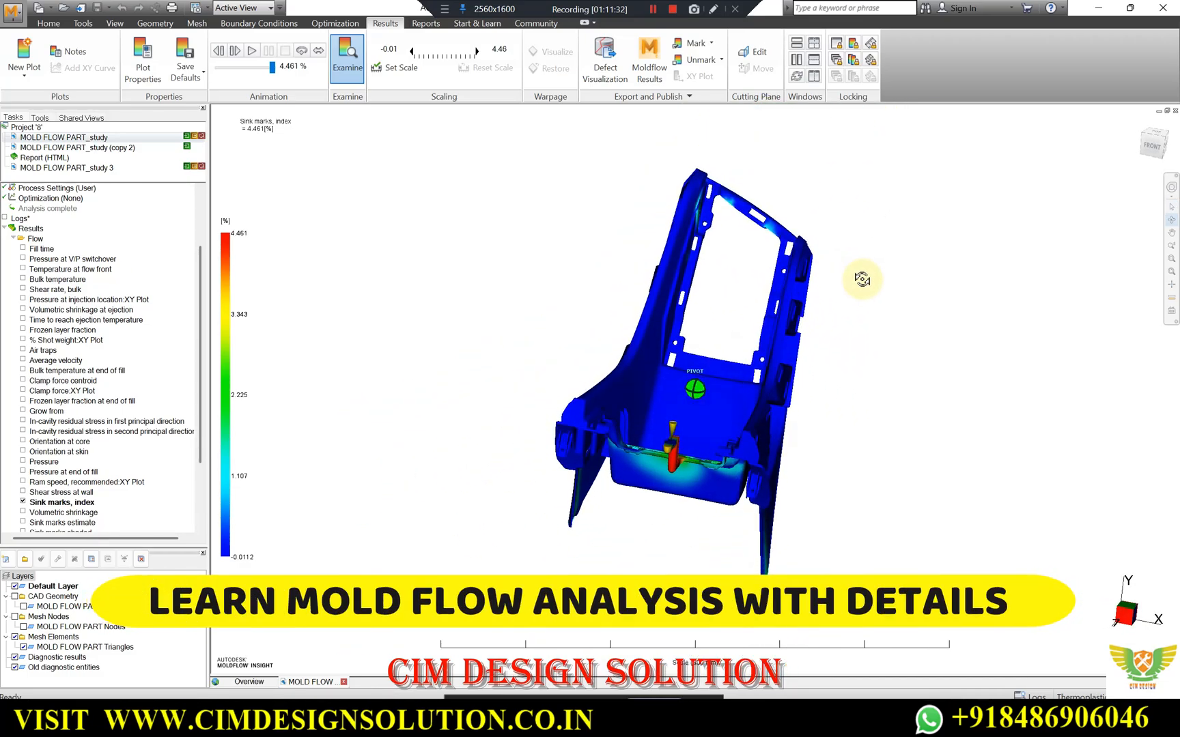
pyautogui.scroll(4, 758, 224)
pyautogui.click(805, 152)
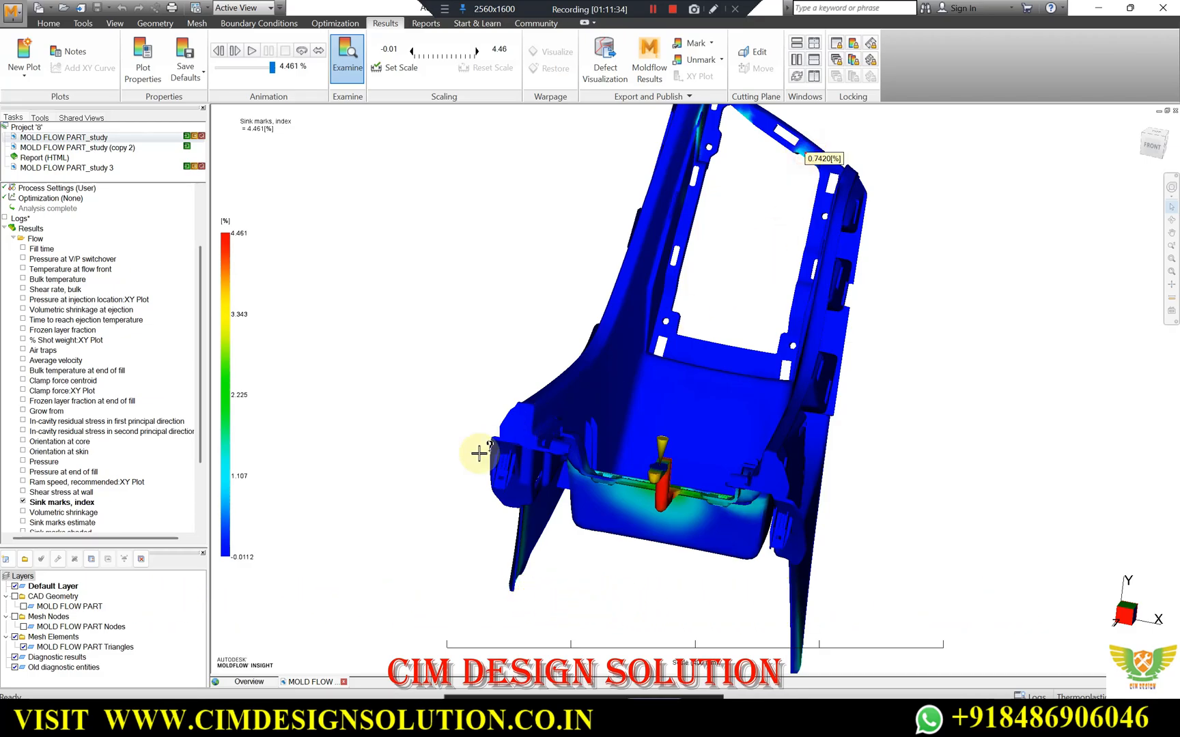
pyautogui.press('Escape')
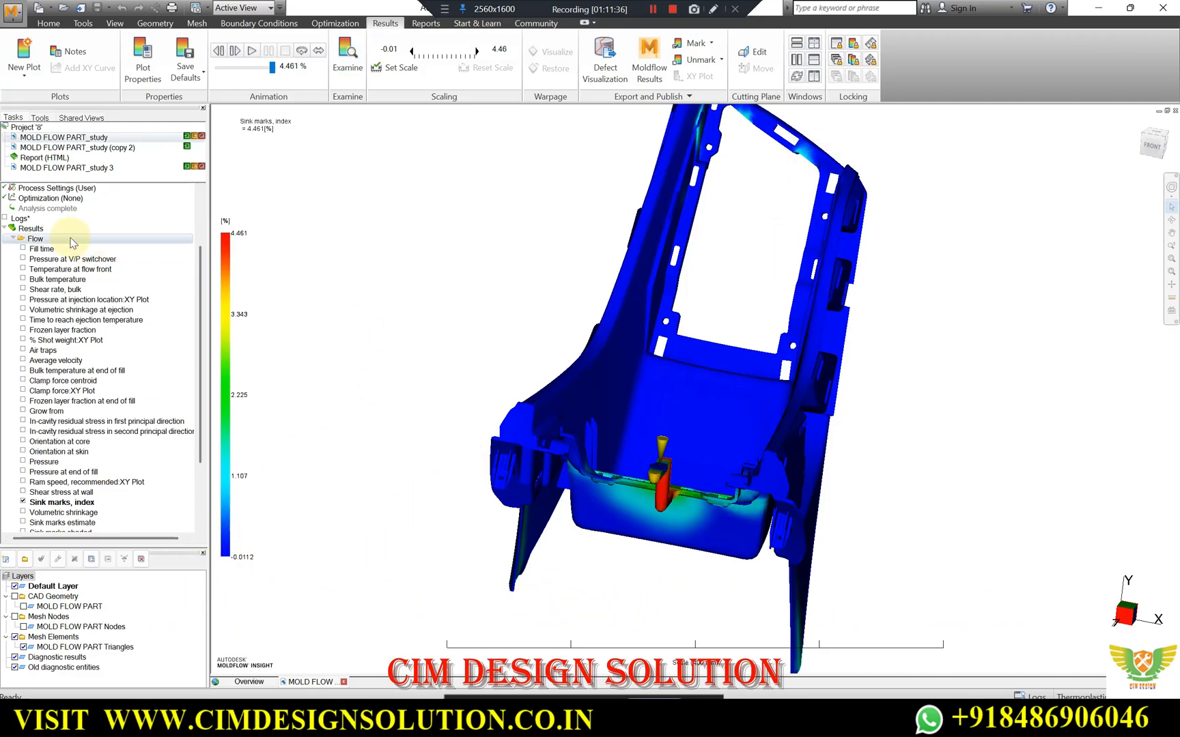
# Display the Fill time result, play its animation and examine the filled part from several angles.
pyautogui.click(24, 249)
pyautogui.moveTo(411, 190)
pyautogui.mouseDown(button='middle')
pyautogui.moveTo(451, 227)
pyautogui.moveTo(426, 261)
pyautogui.moveTo(417, 85)
pyautogui.mouseUp(button='middle')
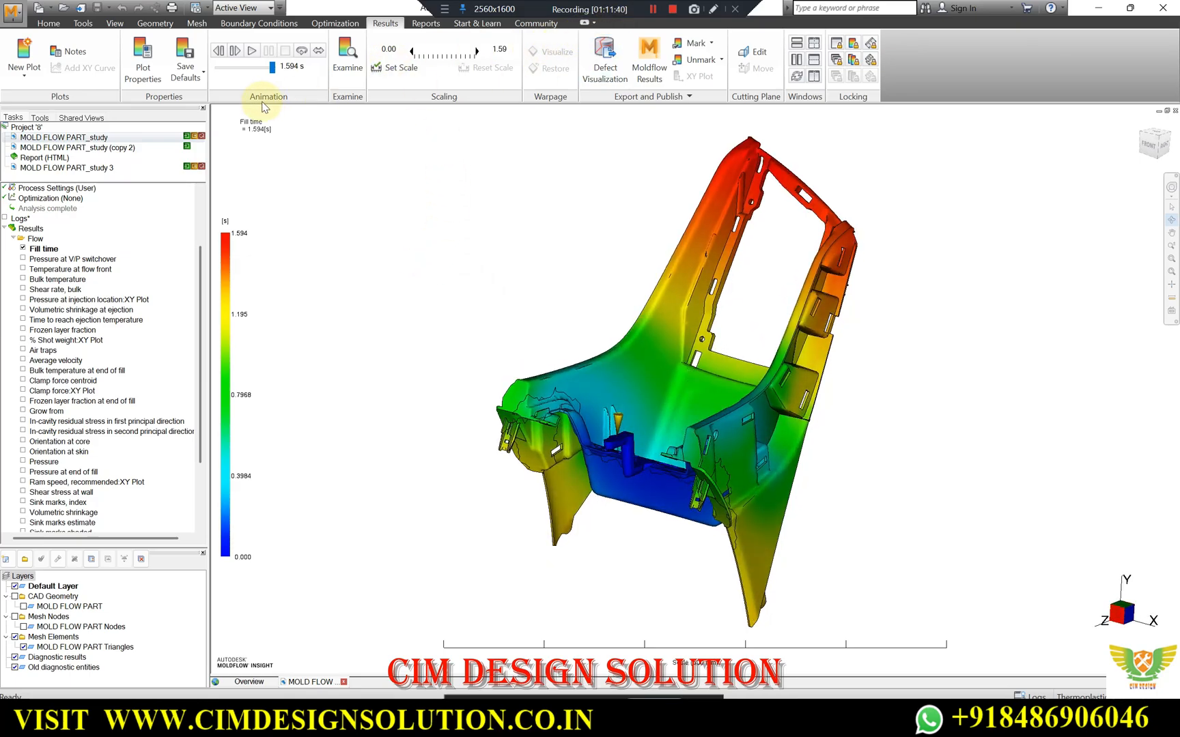
pyautogui.click(251, 52)
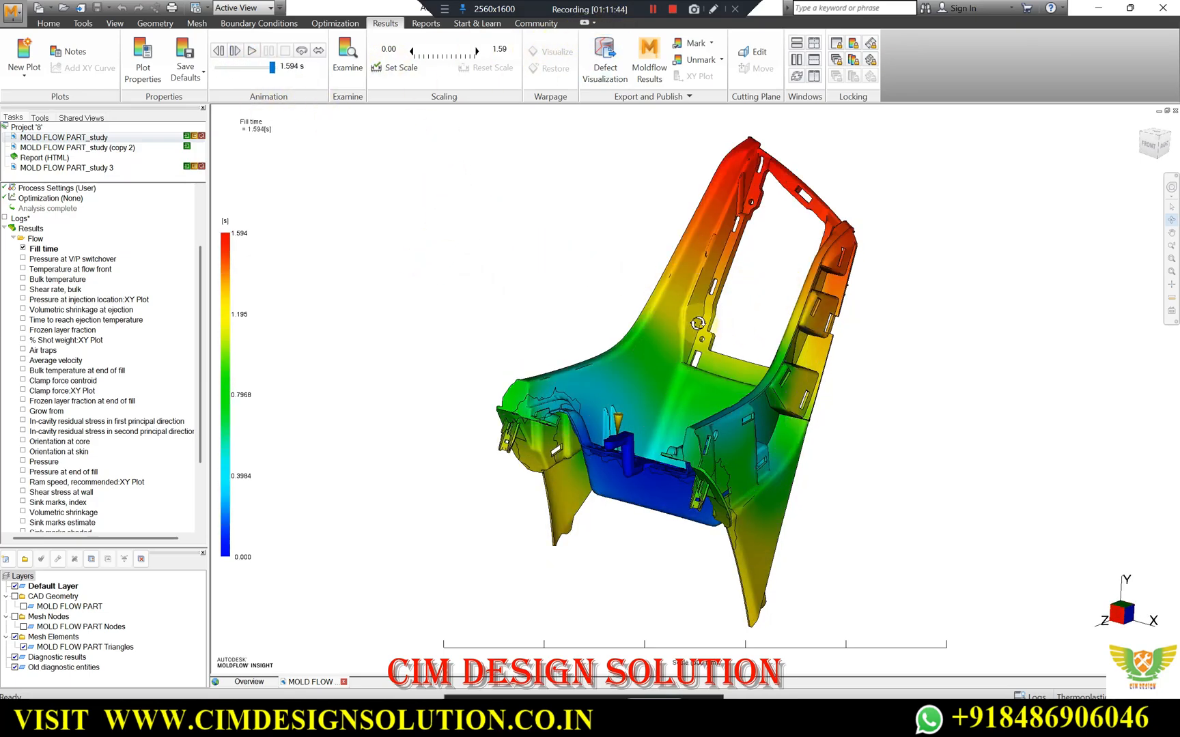
pyautogui.scroll(2, 964, 350)
pyautogui.moveTo(796, 366); pyautogui.dragTo(729, 371)
pyautogui.moveTo(615, 366)
pyautogui.mouseDown()
pyautogui.moveTo(679, 409)
pyautogui.moveTo(611, 372)
pyautogui.moveTo(632, 372)
pyautogui.mouseUp()
# Switch back to NX and inspect the grill's patched and open areas from an oblique view.
pyautogui.click(646, 722)
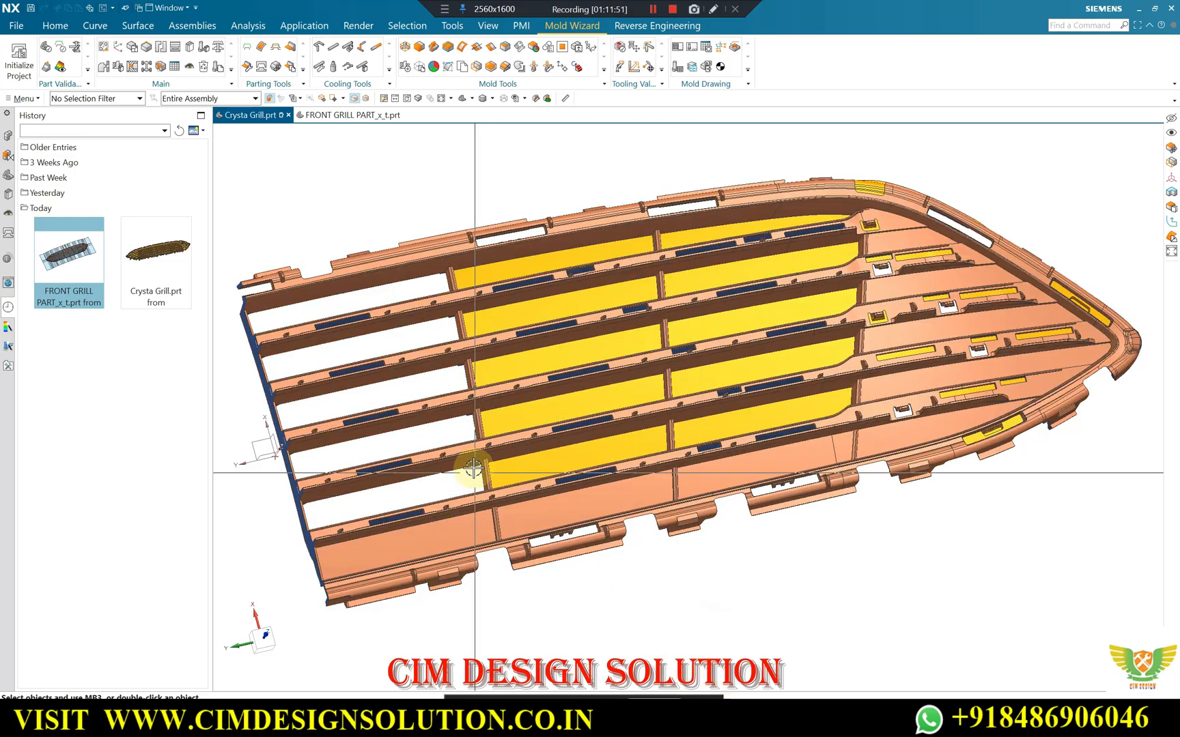
pyautogui.moveTo(702, 363); pyautogui.dragTo(796, 308, button='middle')
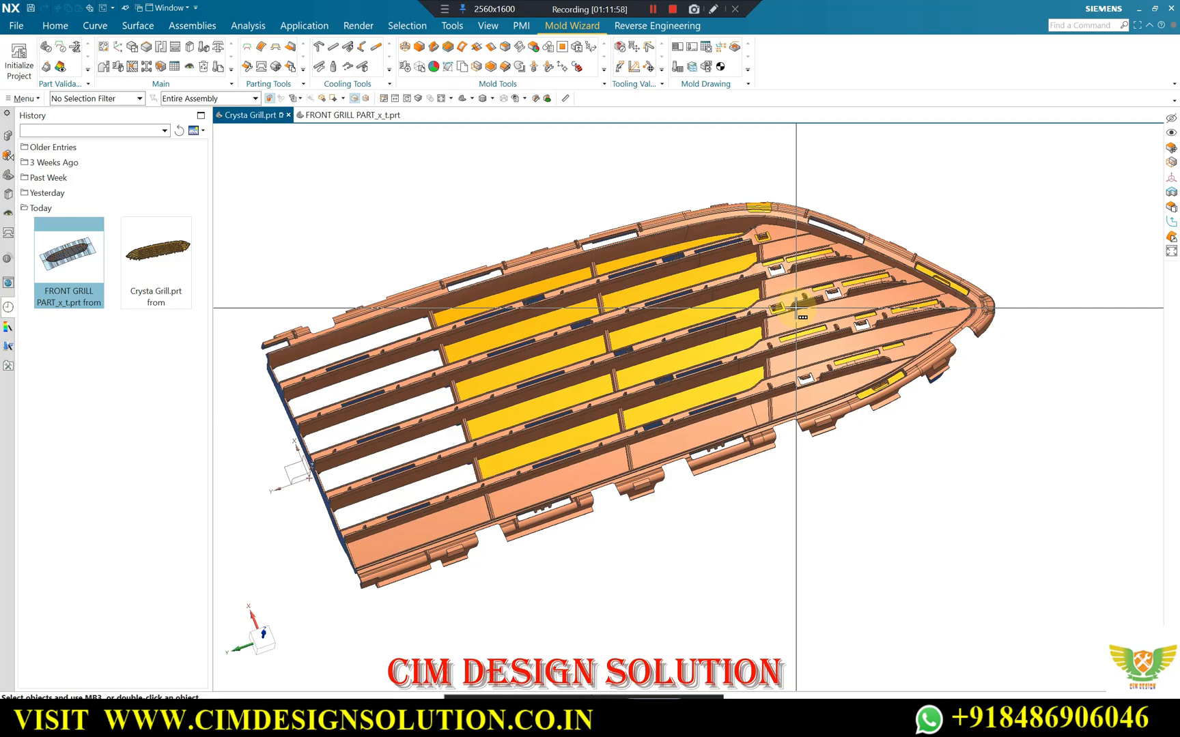
pyautogui.scroll(5, 720, 287)
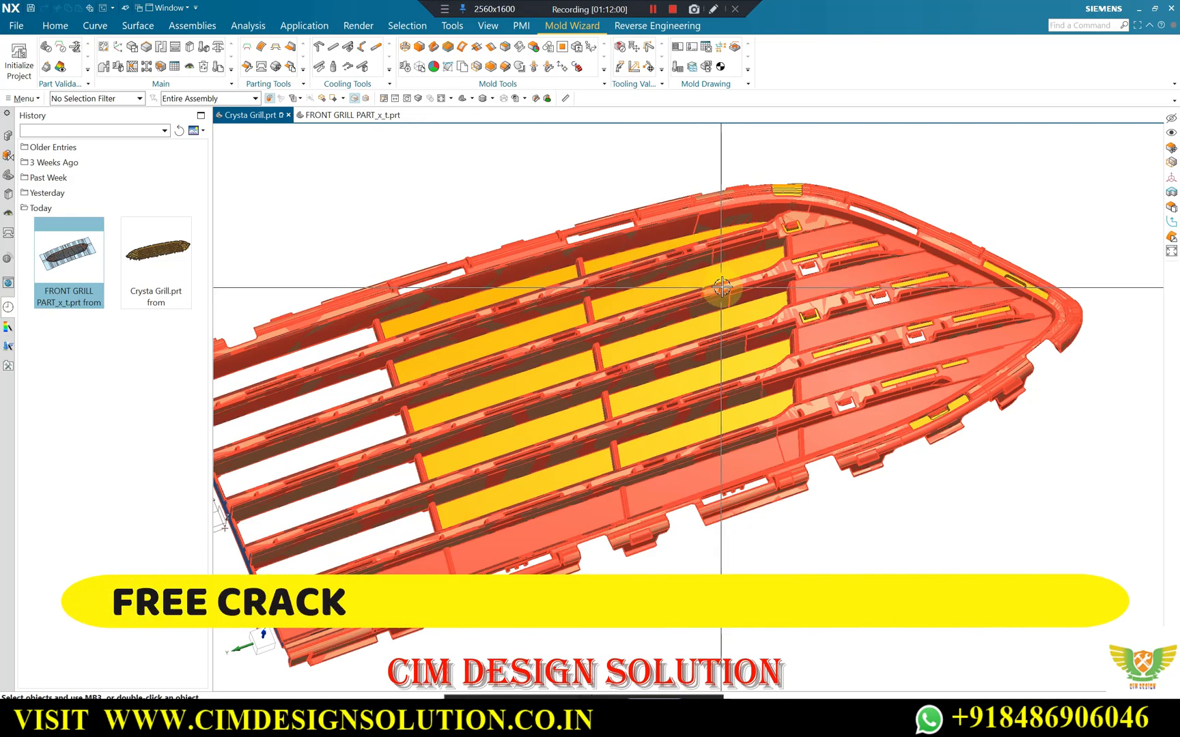
pyautogui.scroll(-3, 720, 287)
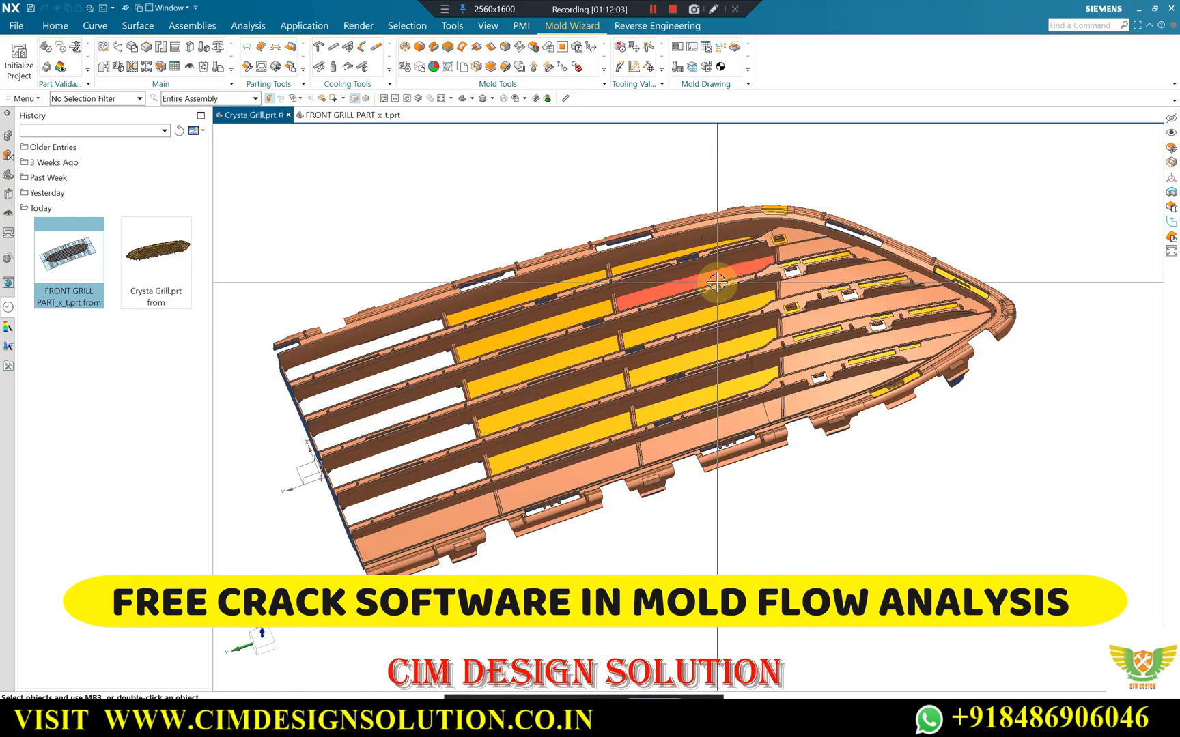